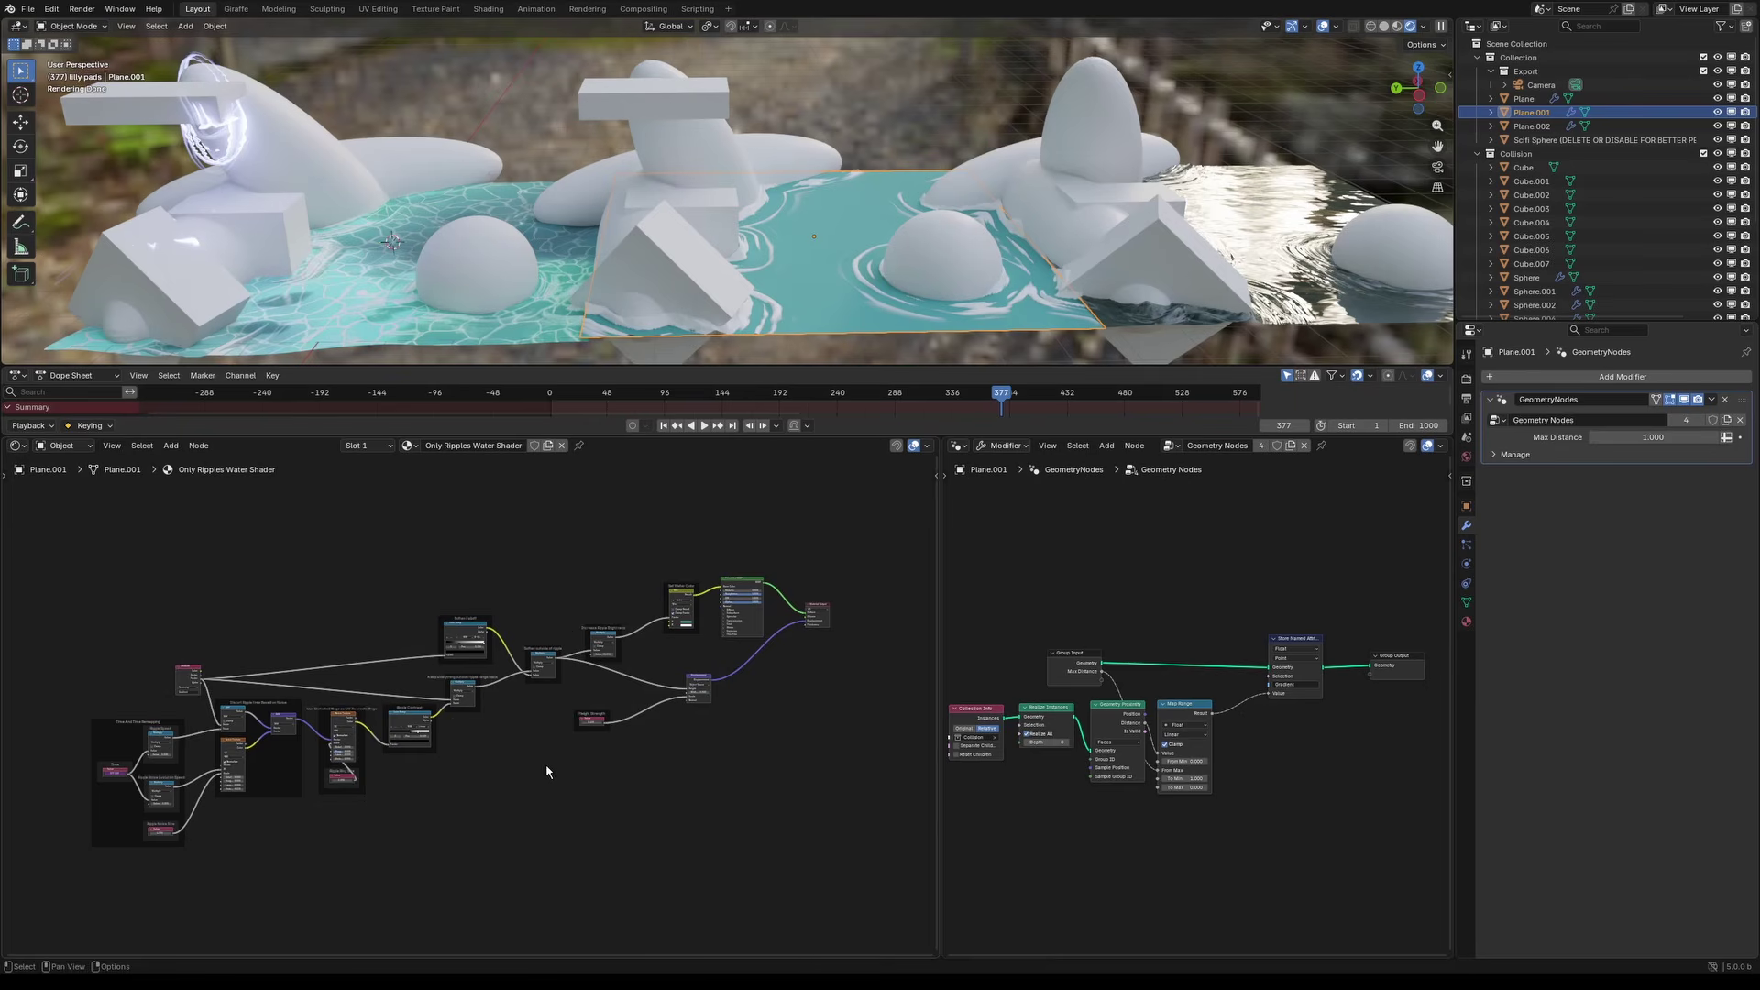
Step: Examine the ripples around the collision objects on the middle water plane alongside its Only Ripples Water Shader node tree
scroll(501, 788, "up", 3)
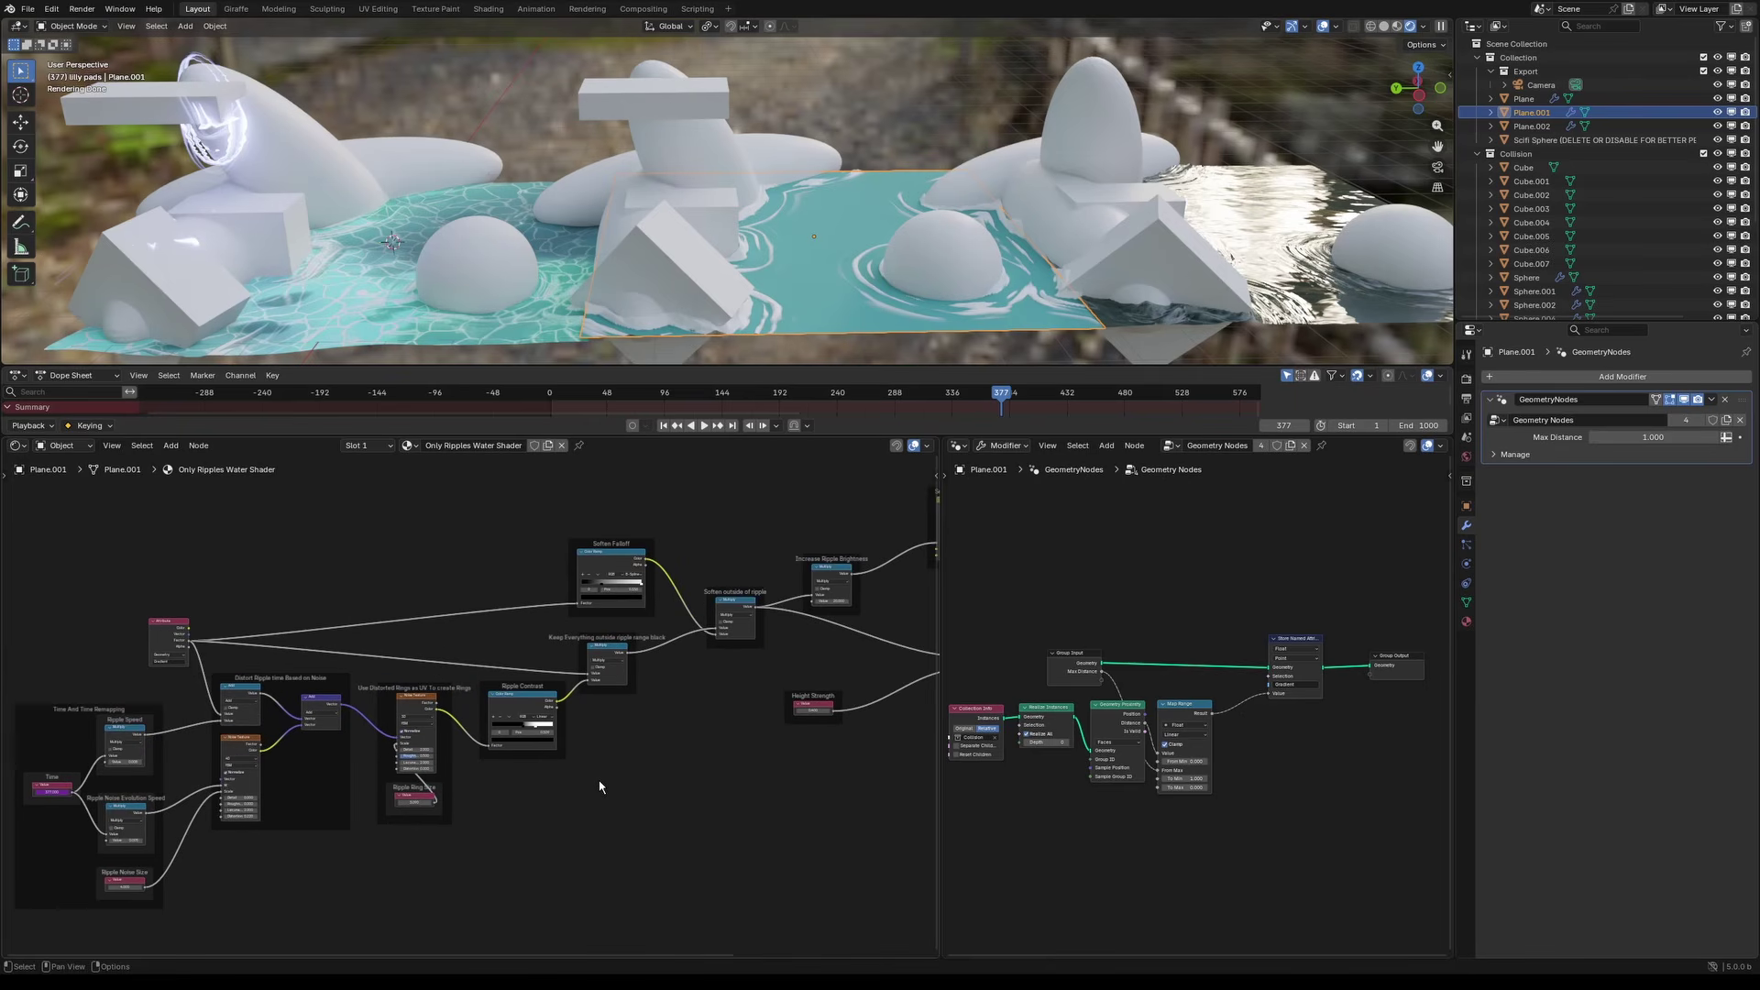
scroll(662, 764, "down", 3)
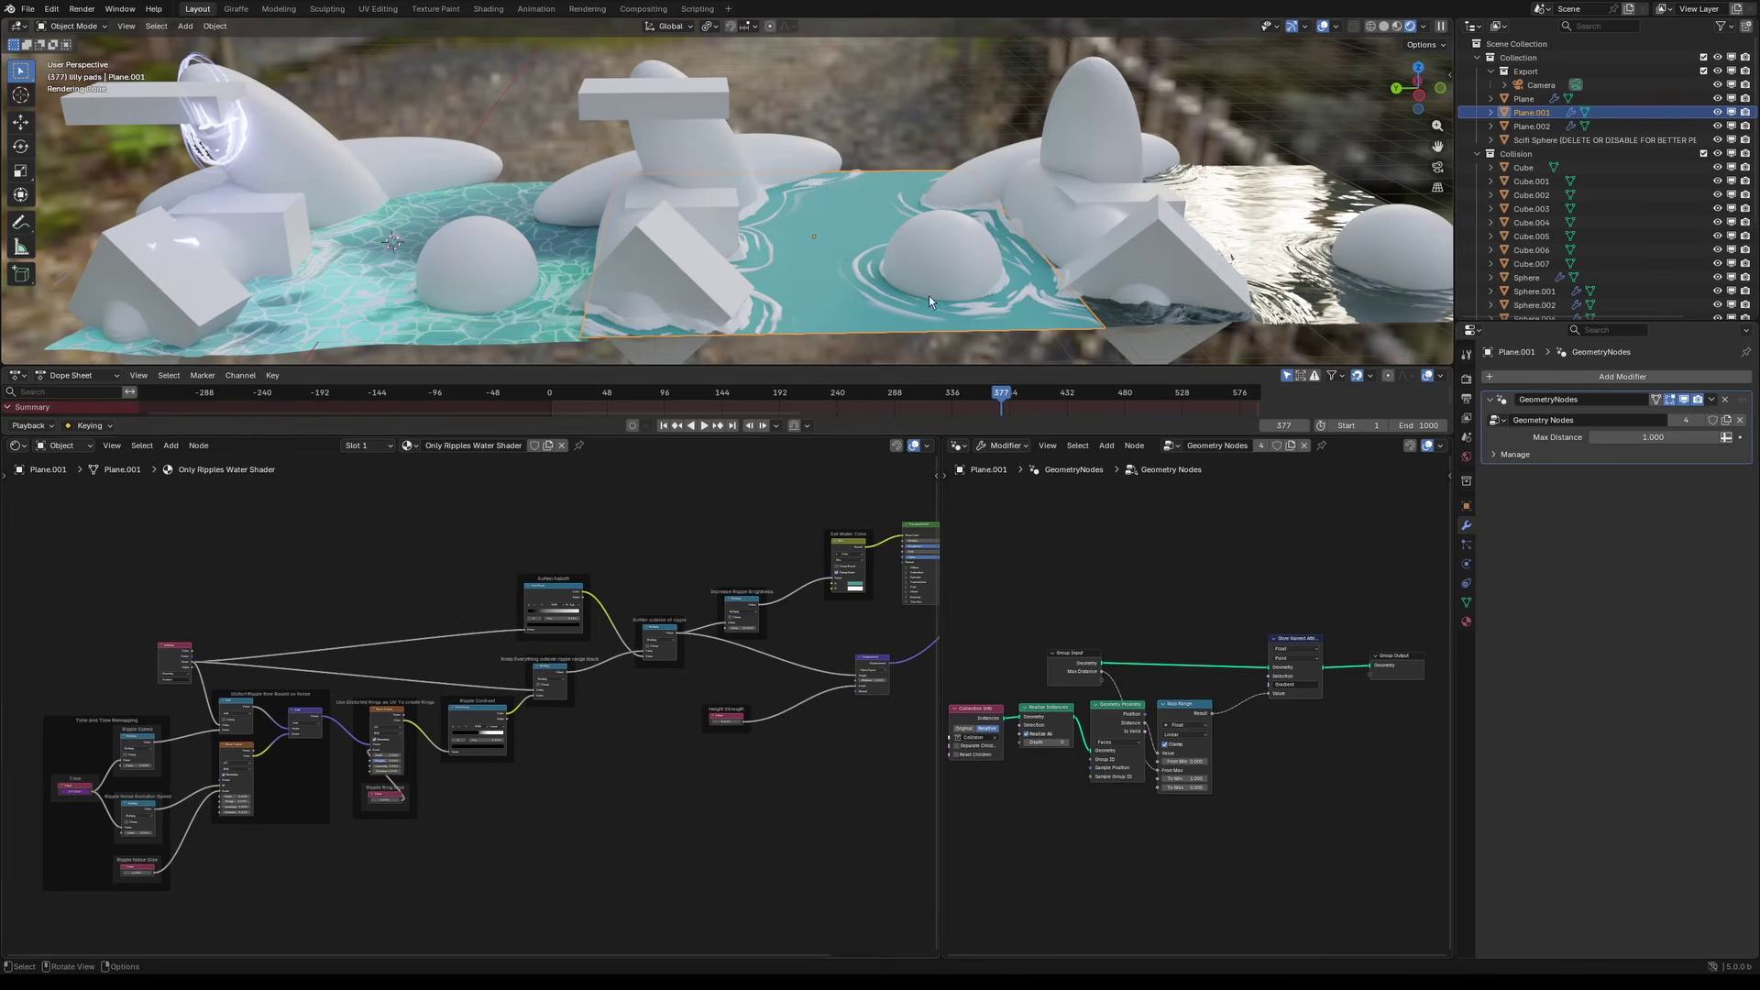
scroll(928, 295, "up", 6)
scroll(795, 227, "up", 1)
middle_click_drag(796, 227, 800, 292)
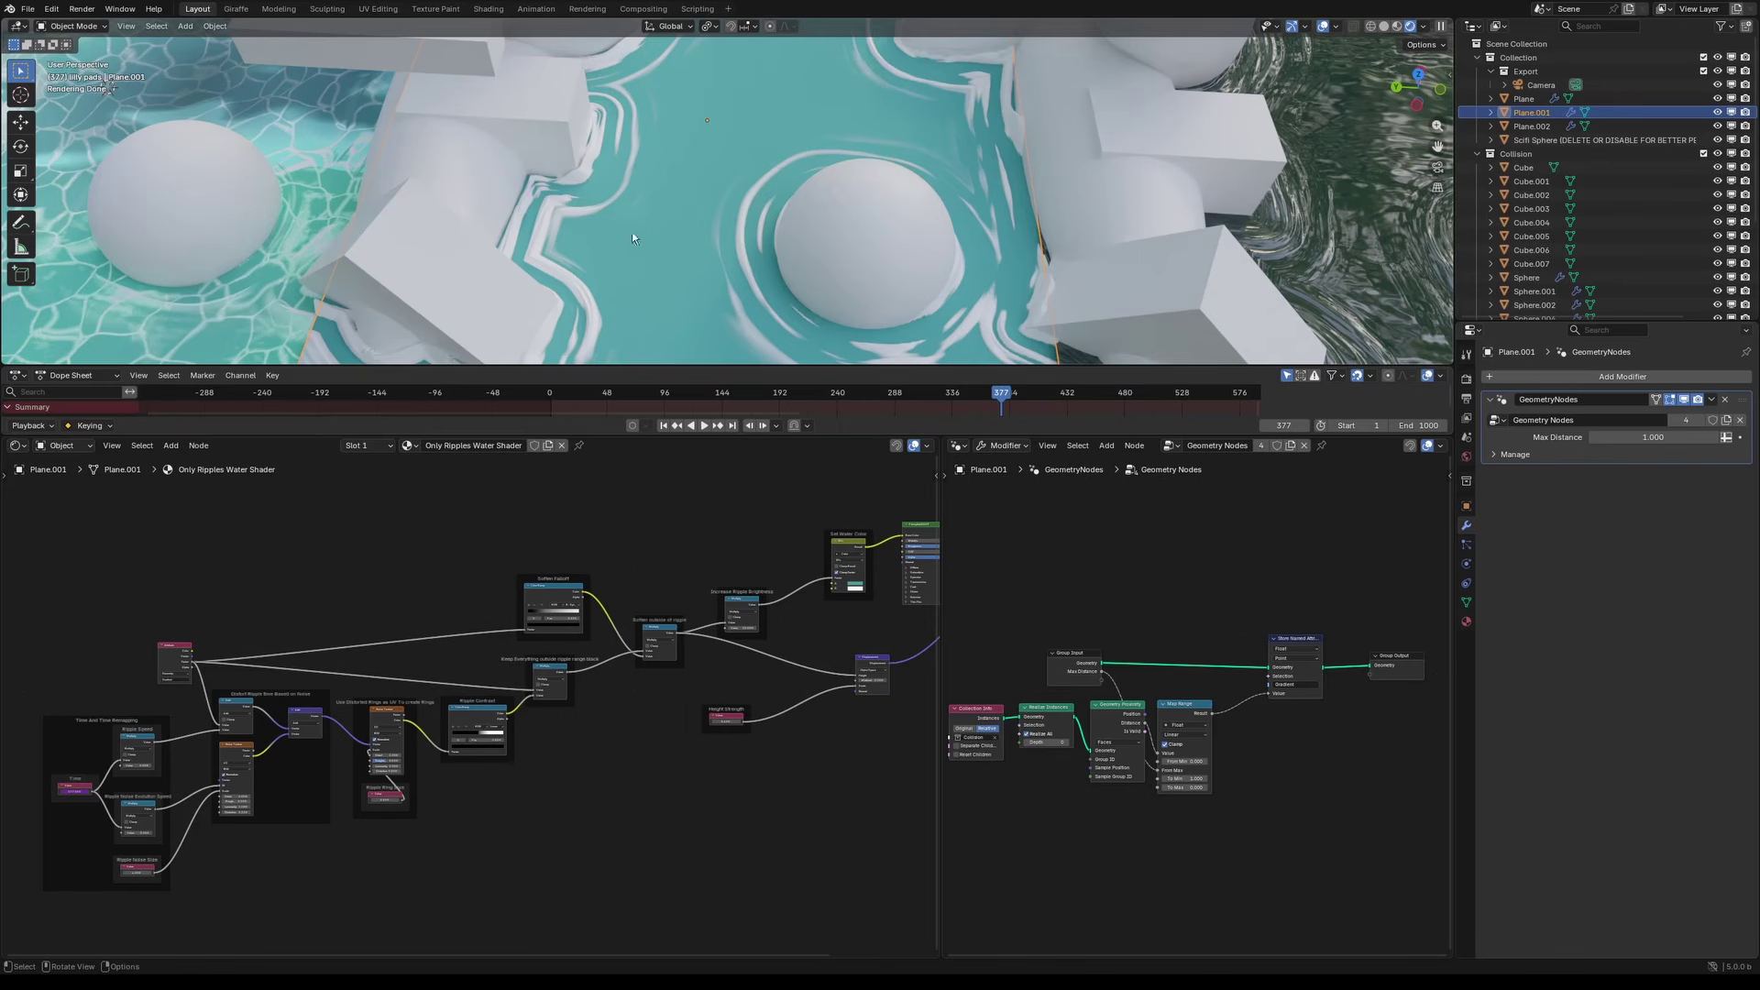
middle_click_drag(637, 217, 764, 267)
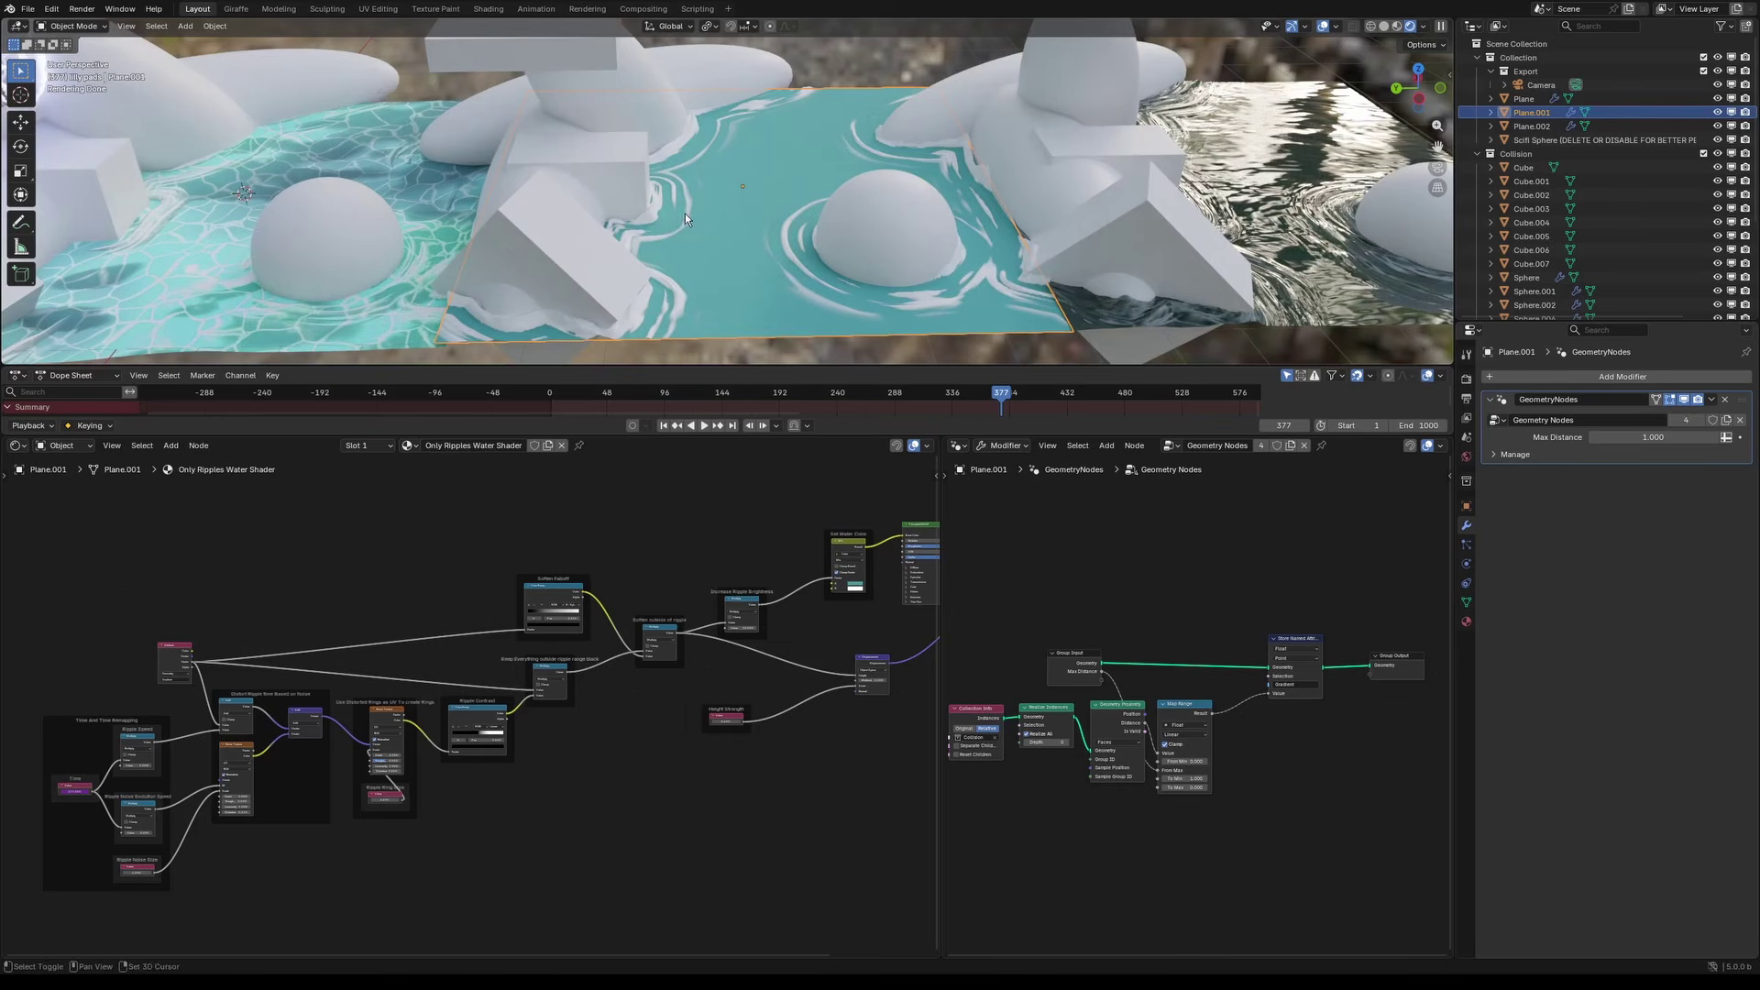
middle_click_drag(683, 212, 706, 224, "shift")
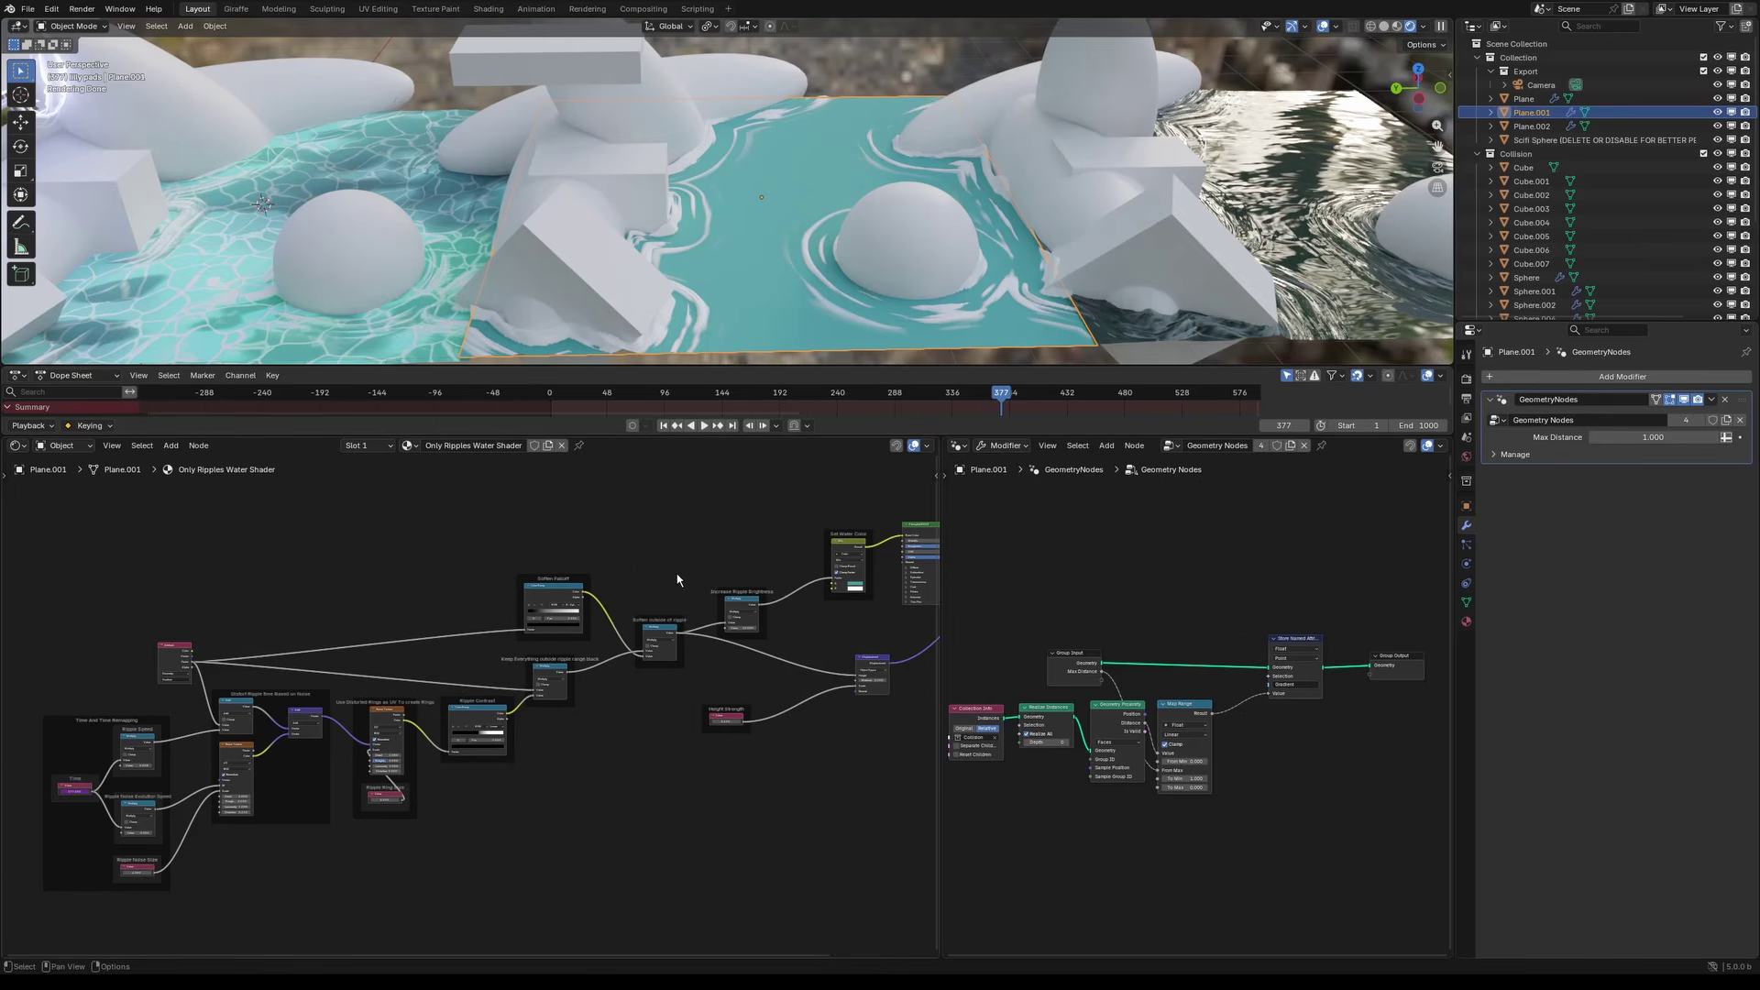
middle_click_drag(667, 576, 616, 593)
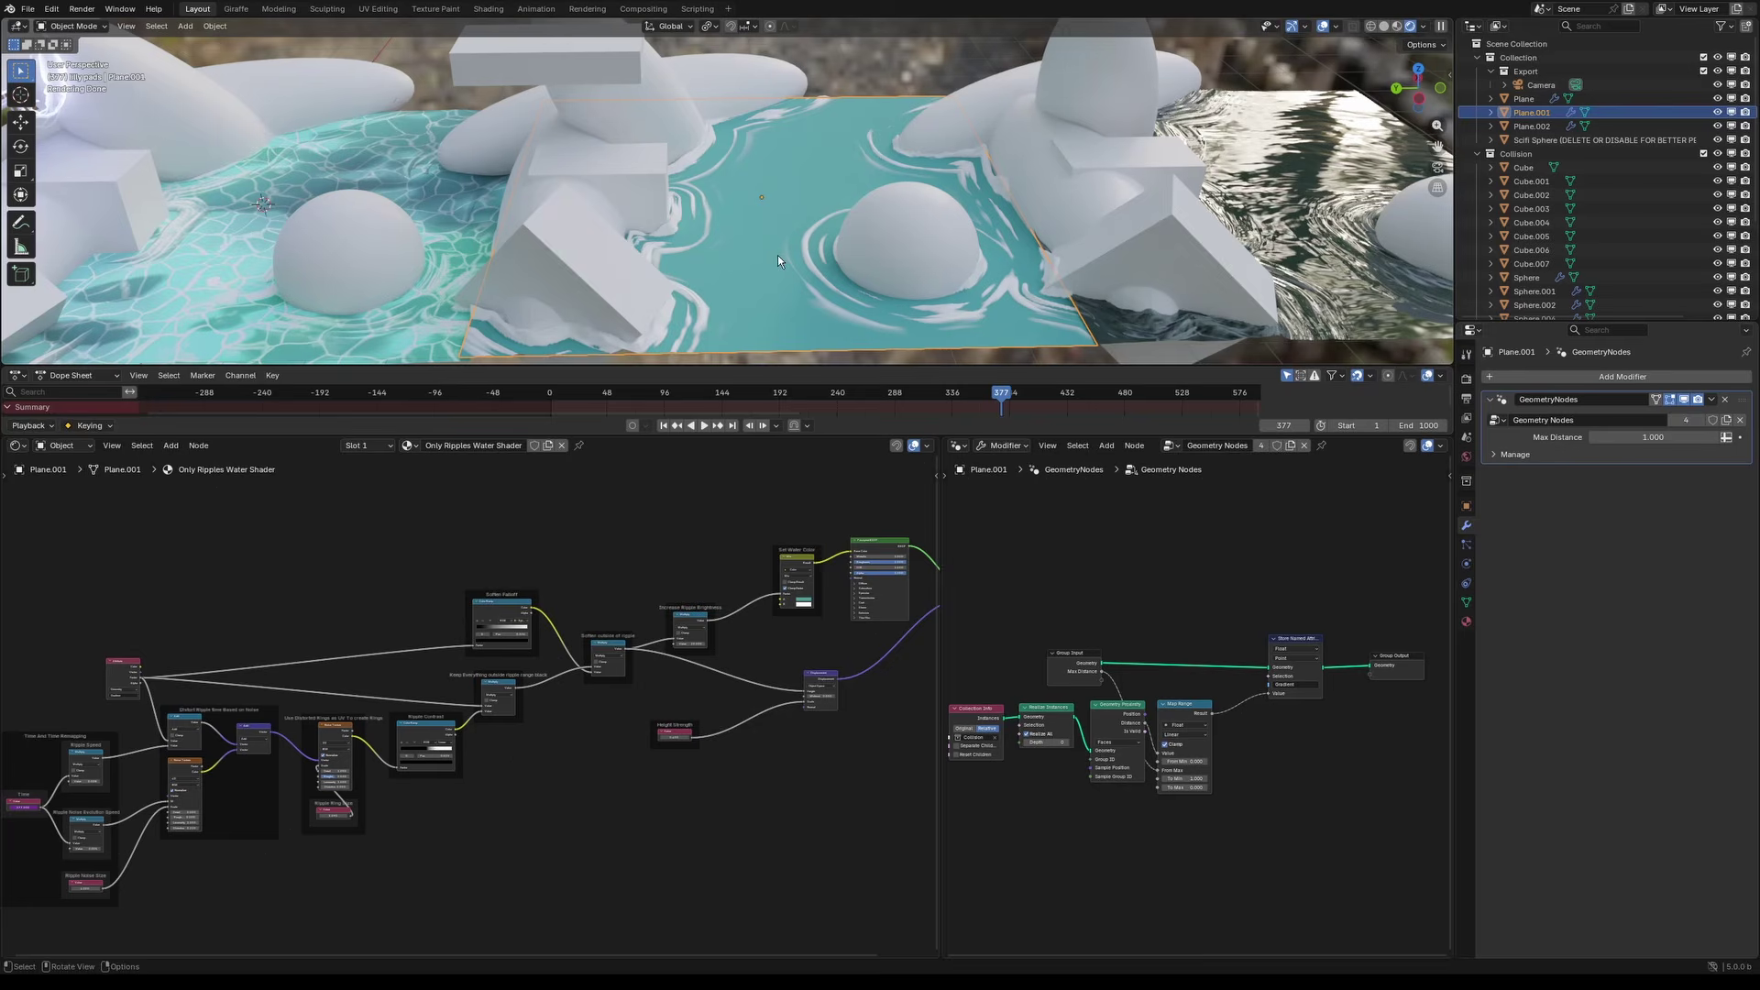
scroll(755, 249, "down", 2)
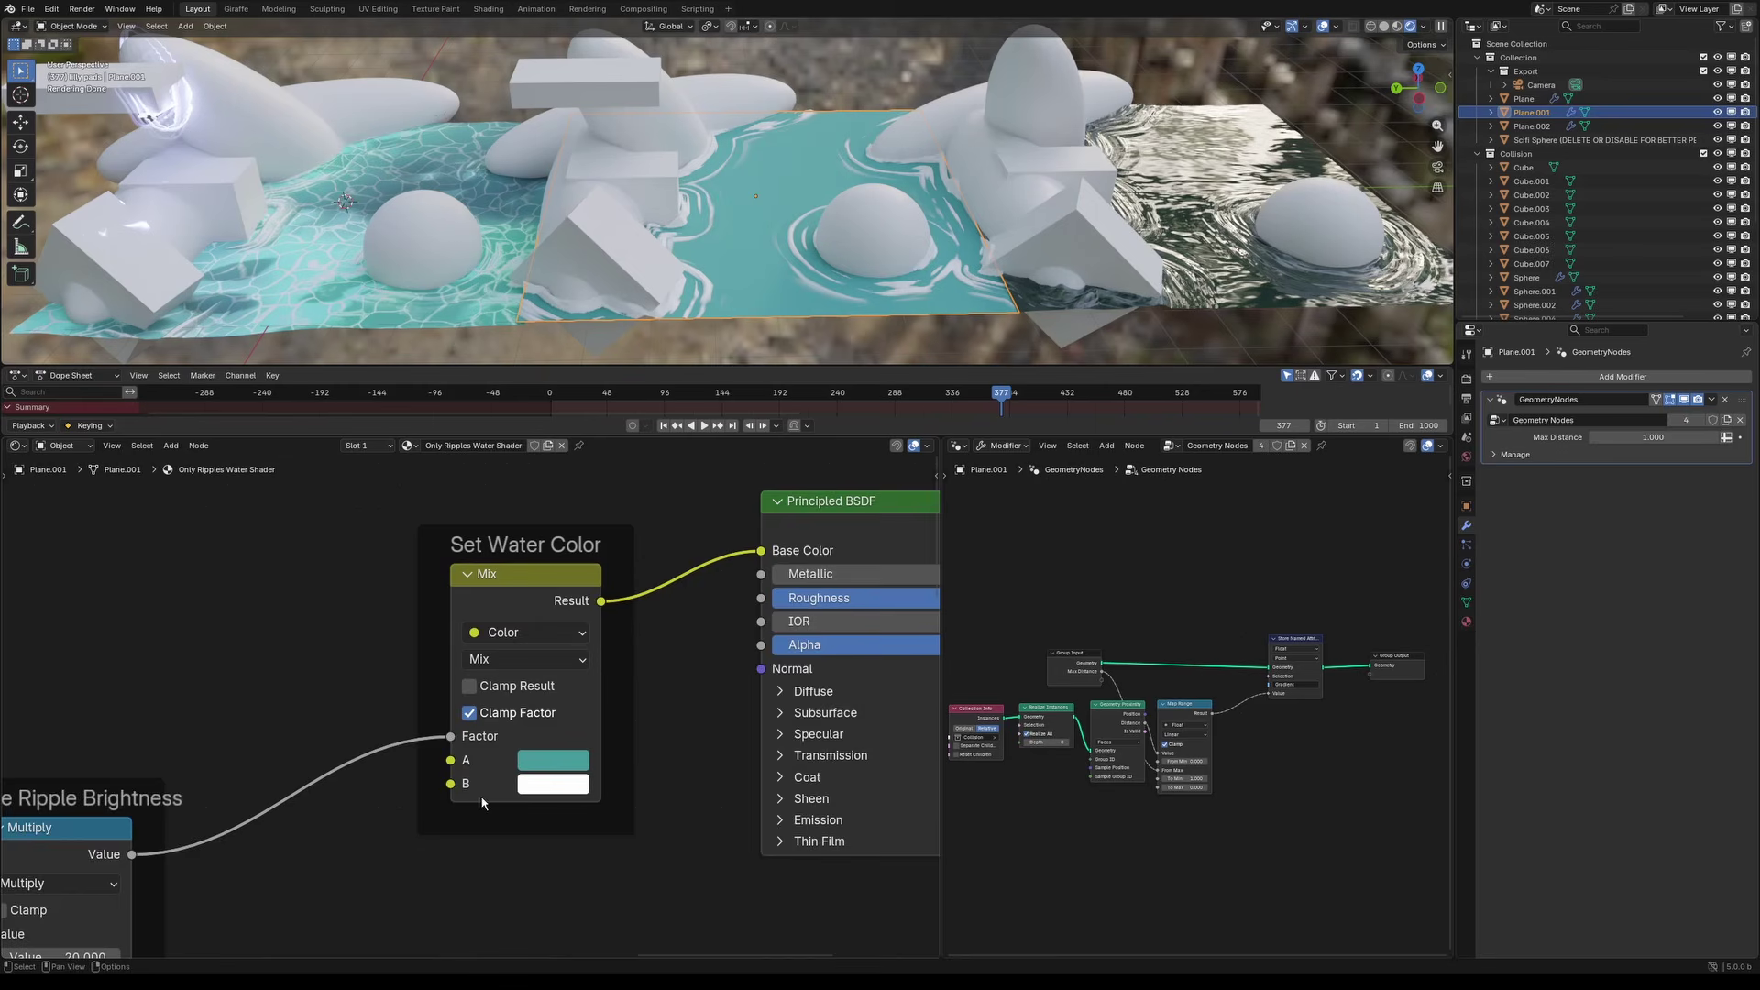
Step: Inspect the Set Water Color, Displacement, Height Strength and Material Output nodes of the Only Ripples Water Shader
scroll(514, 844, "down", 2)
middle_click_drag(513, 848, 580, 506)
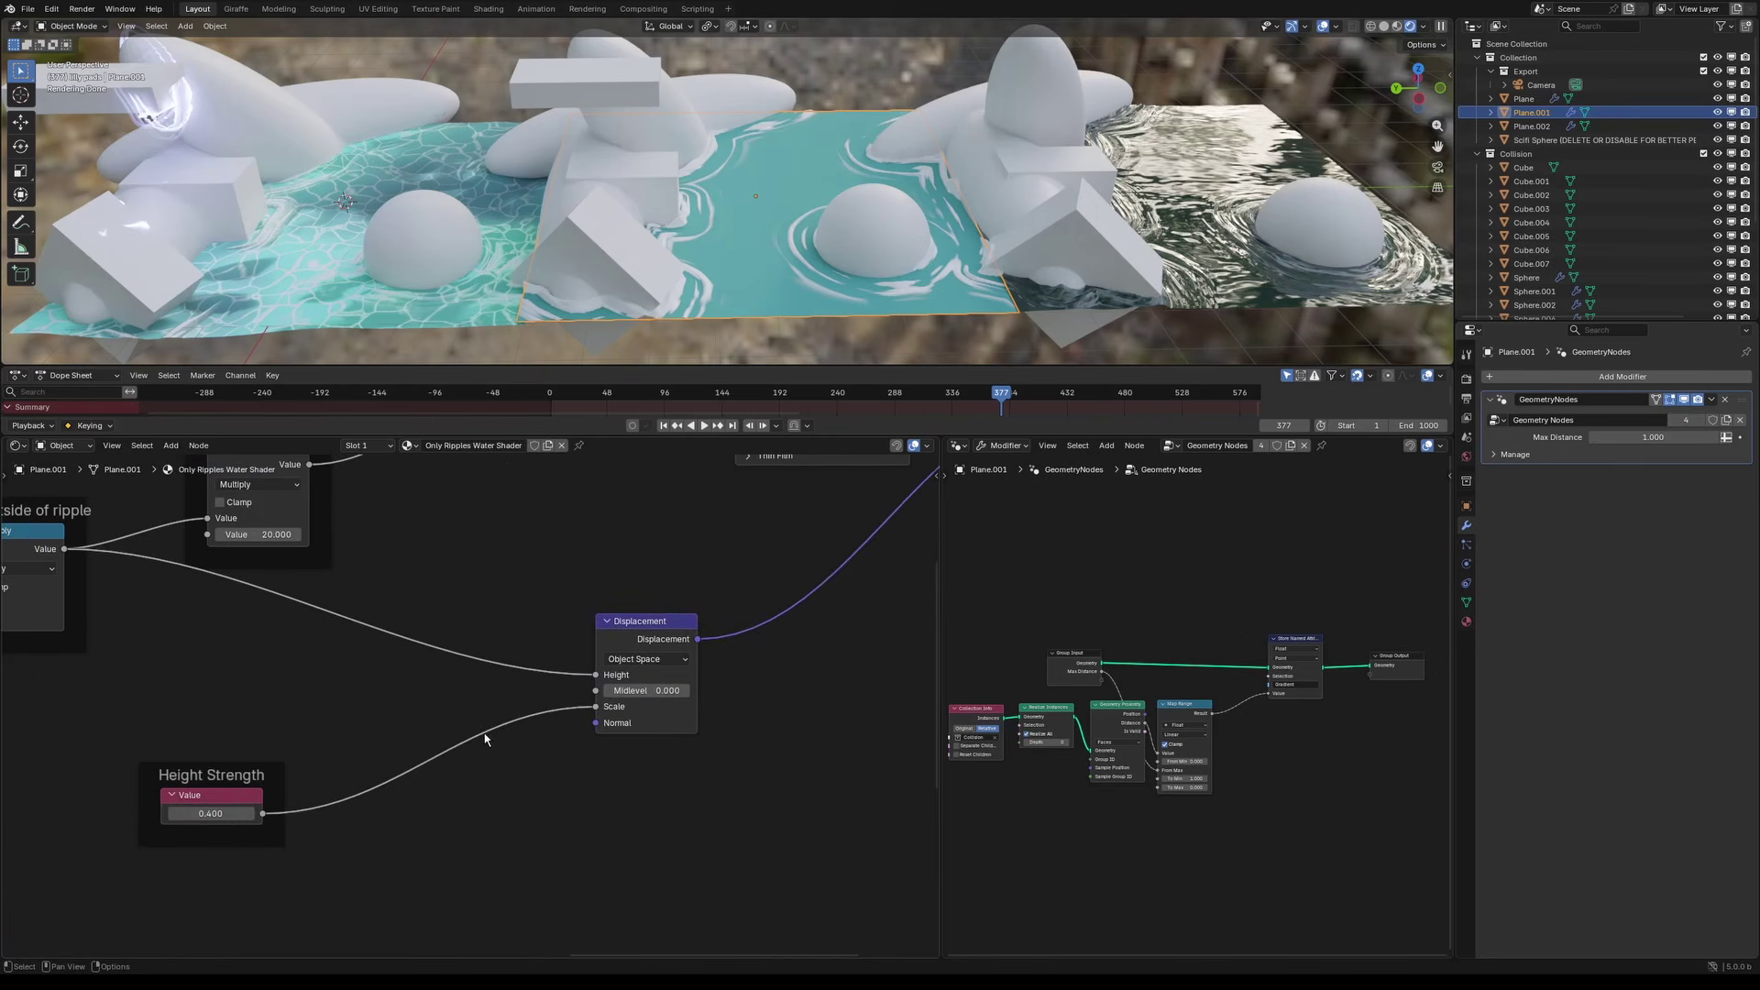
scroll(376, 697, "down", 6)
middle_click_drag(366, 691, 594, 737)
middle_click_drag(228, 774, 573, 649)
middle_click_drag(653, 539, 37, 807)
scroll(367, 752, "up", 2)
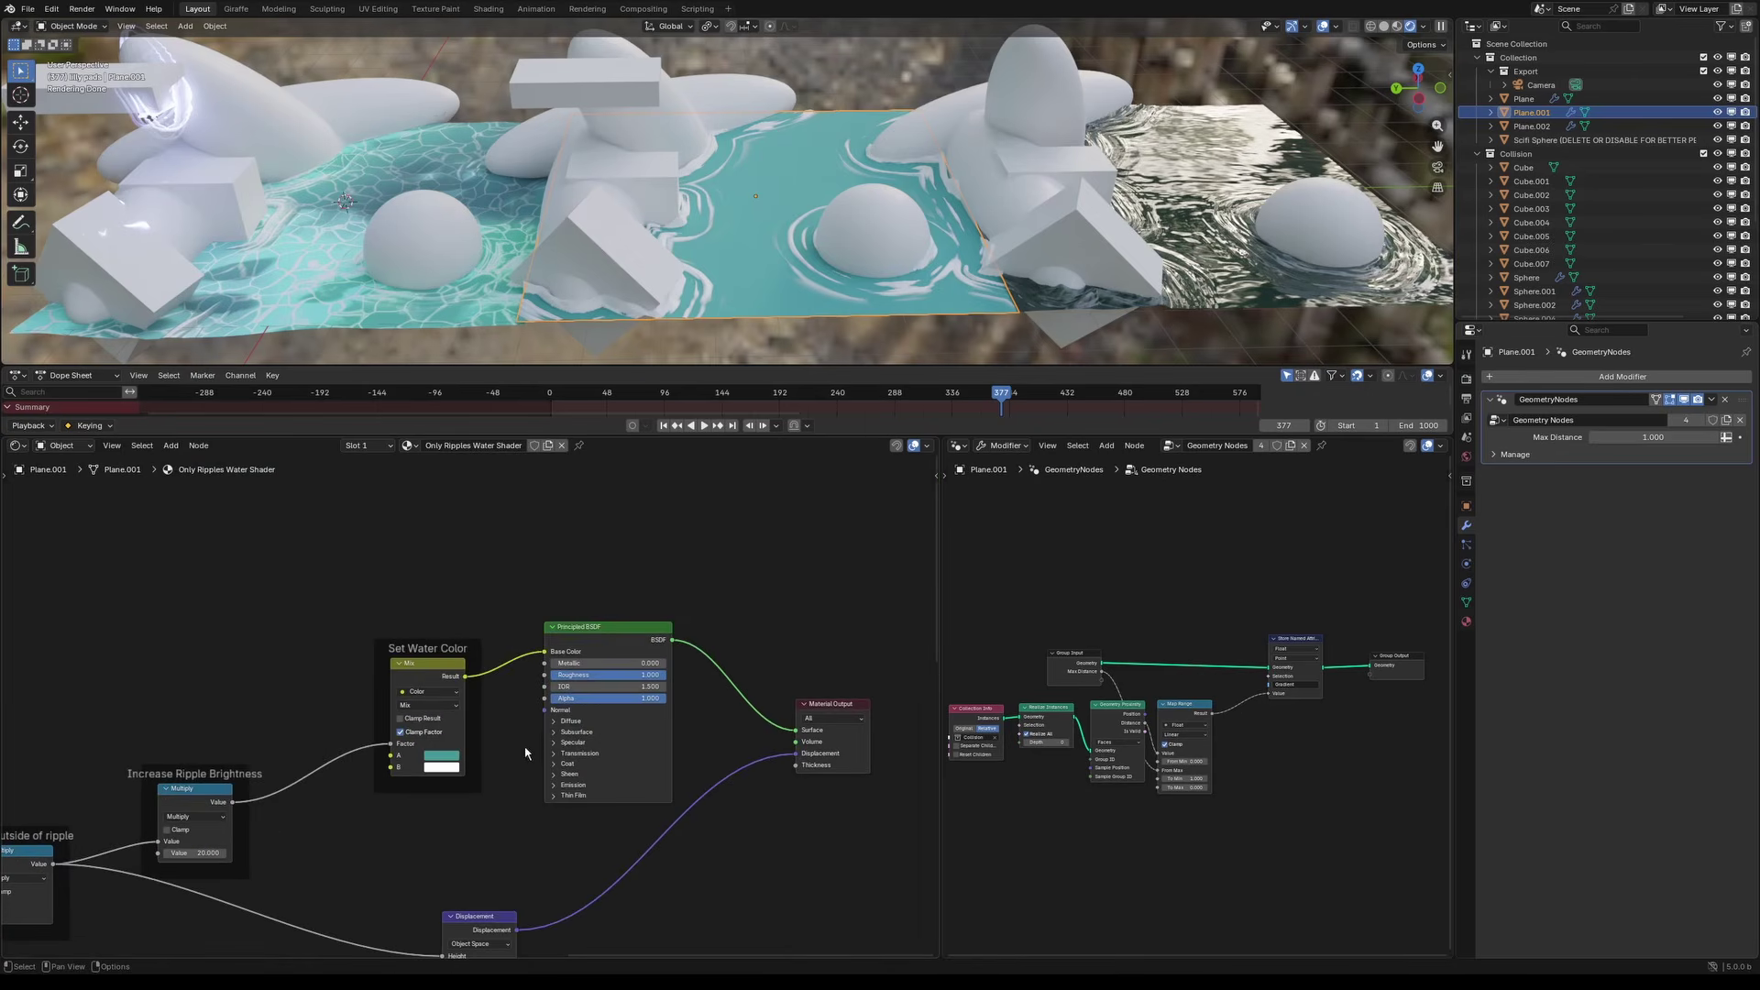
Step: Select the water plane with the caustic pattern and examine its full Complex Water Shader node tree
left_click(339, 312)
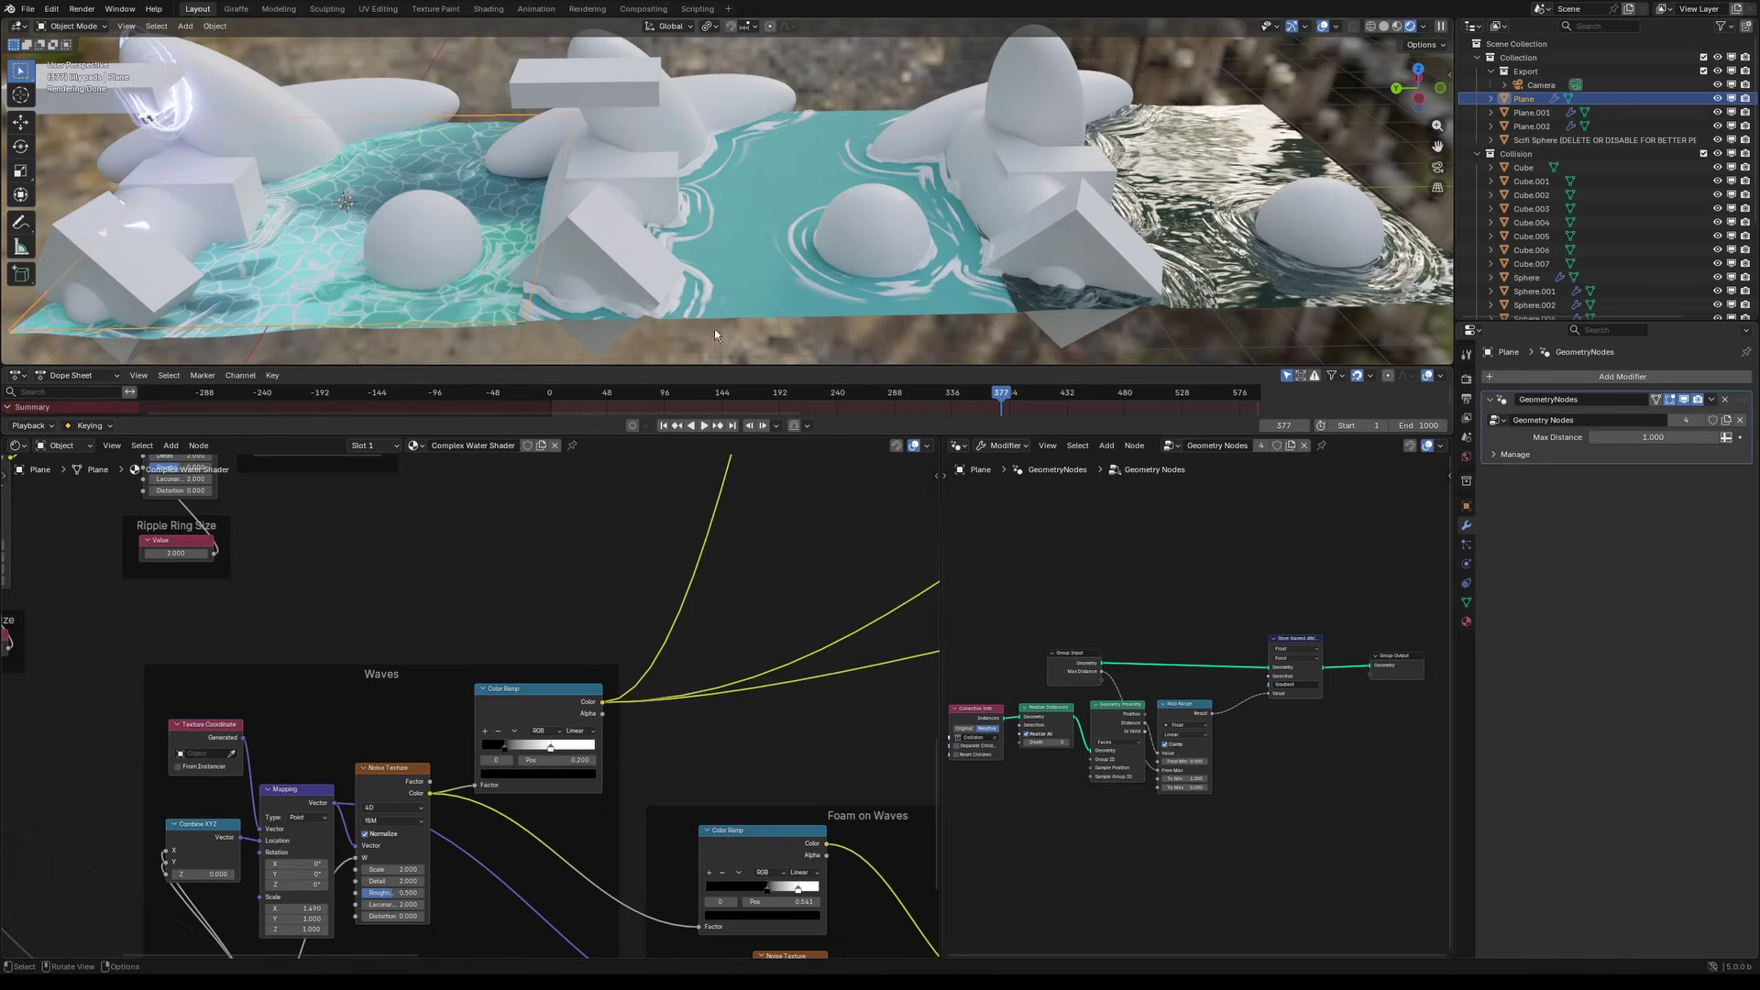
middle_click_drag(353, 186, 718, 152, "shift")
scroll(596, 207, "up", 3)
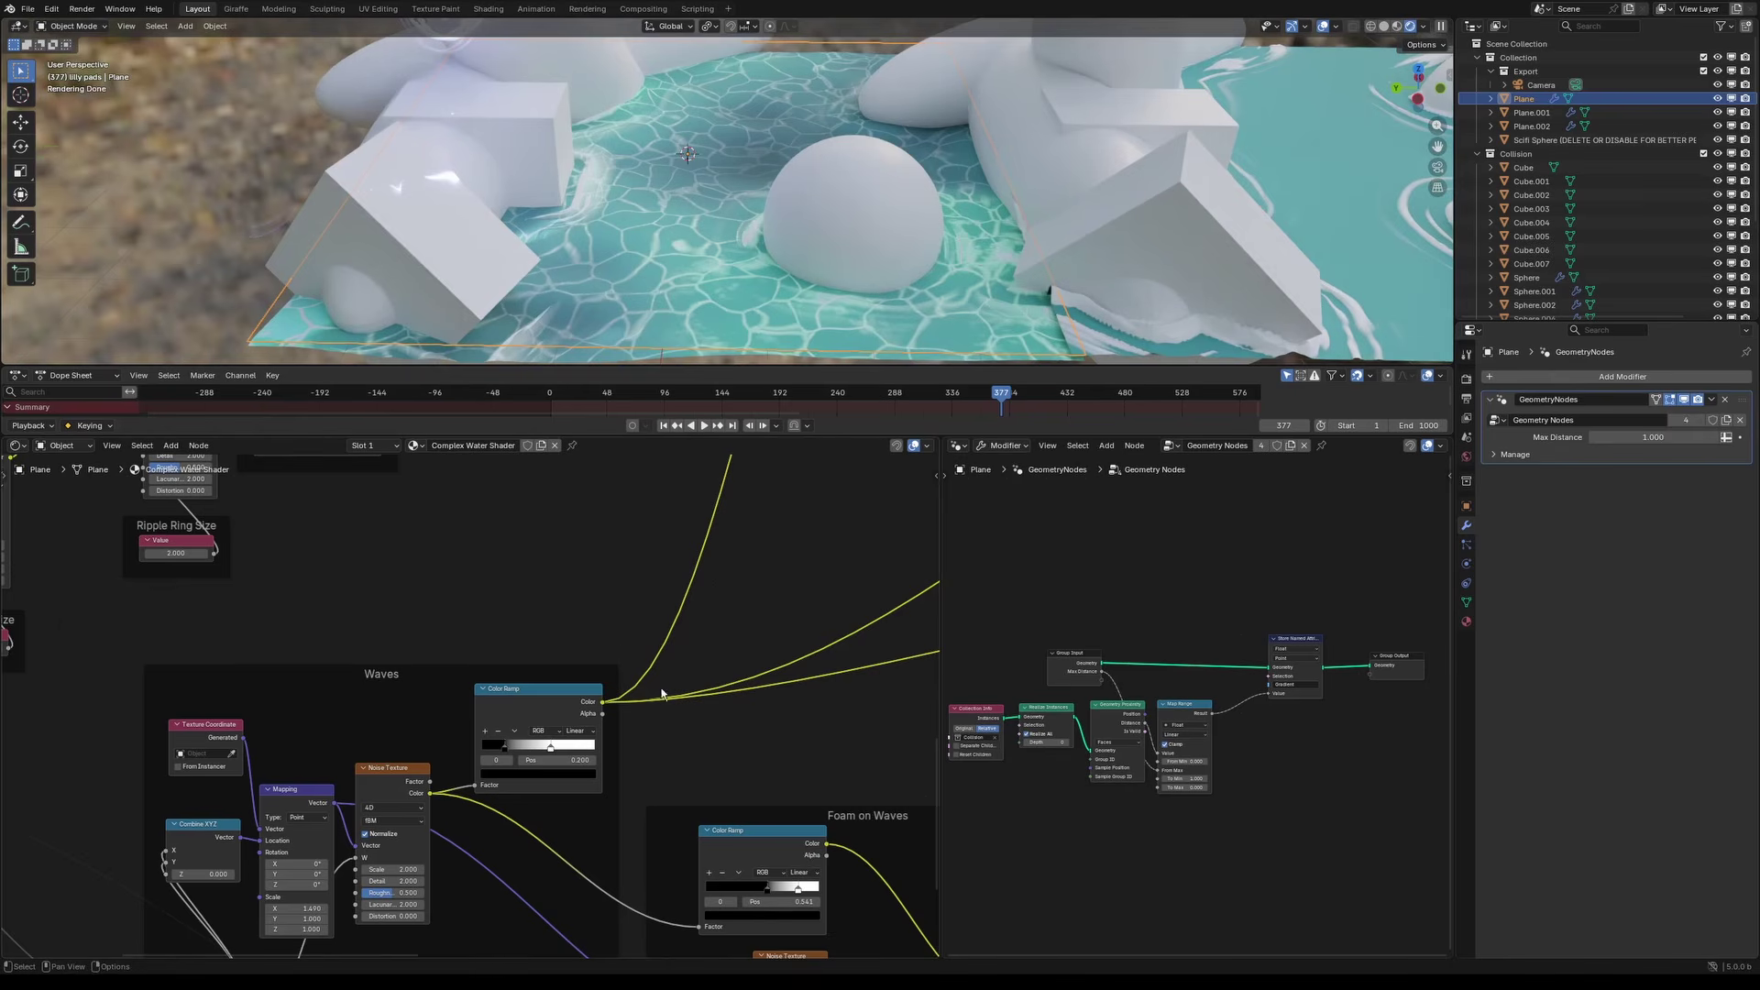
scroll(618, 627, "down", 5)
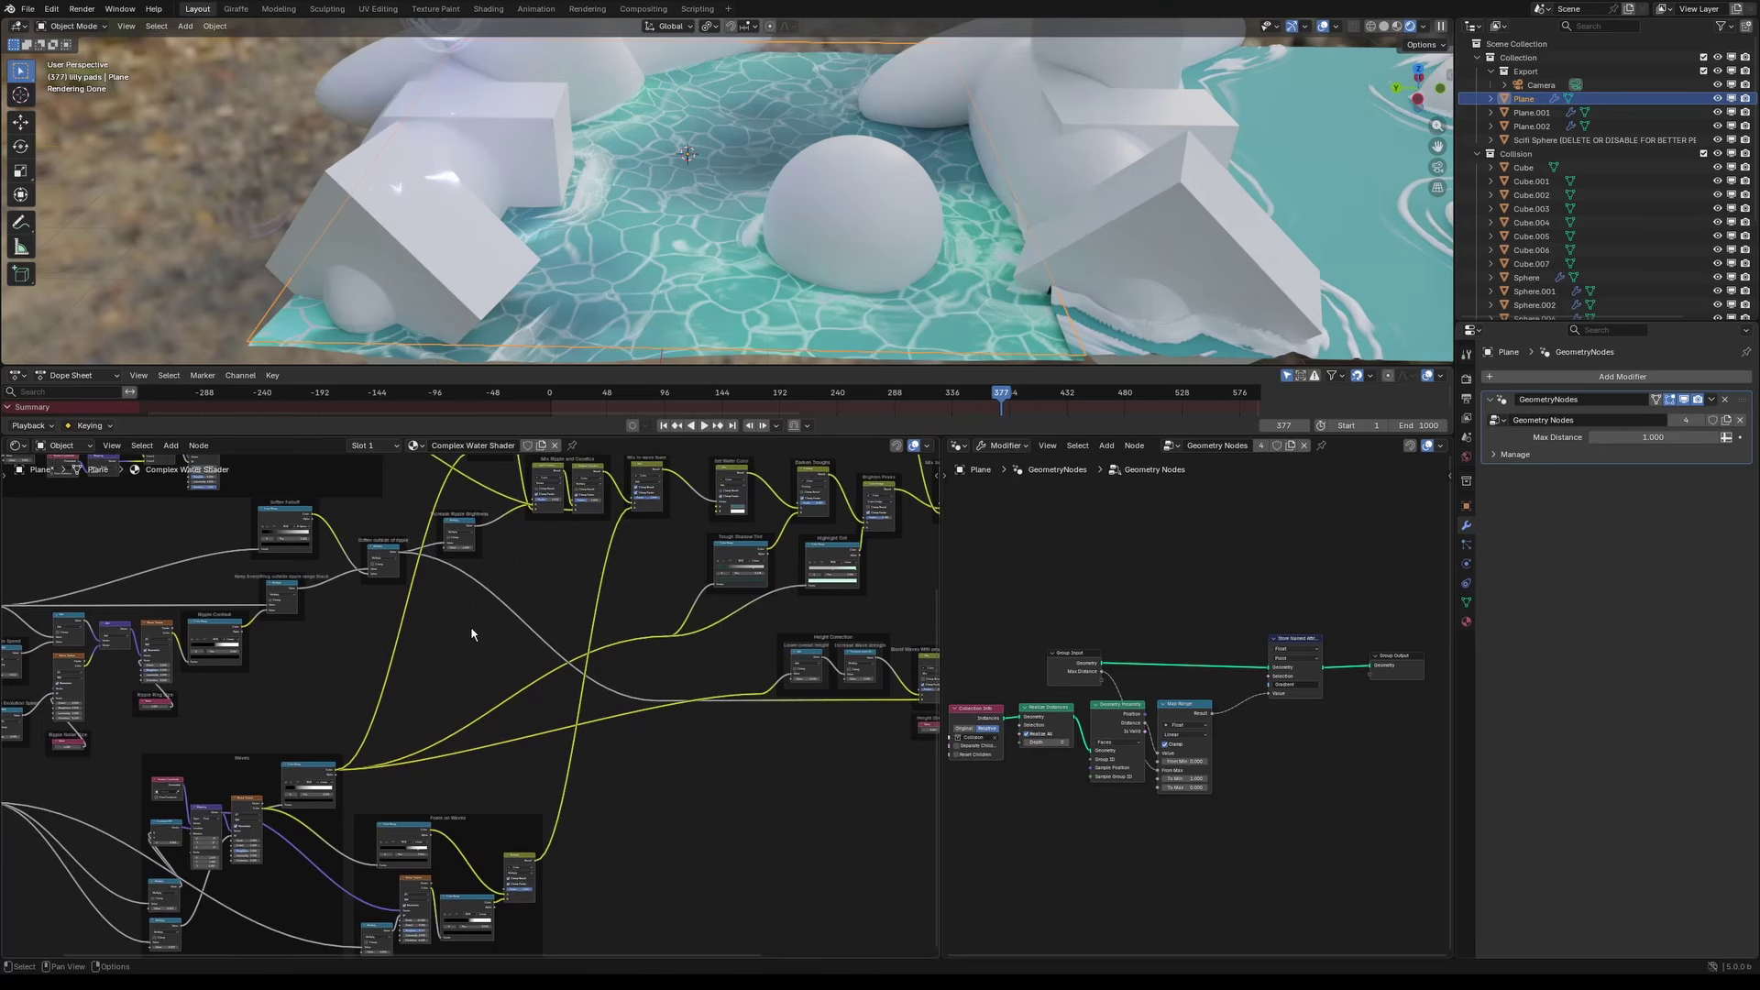
scroll(586, 651, "down", 5)
middle_click_drag(629, 652, 514, 723)
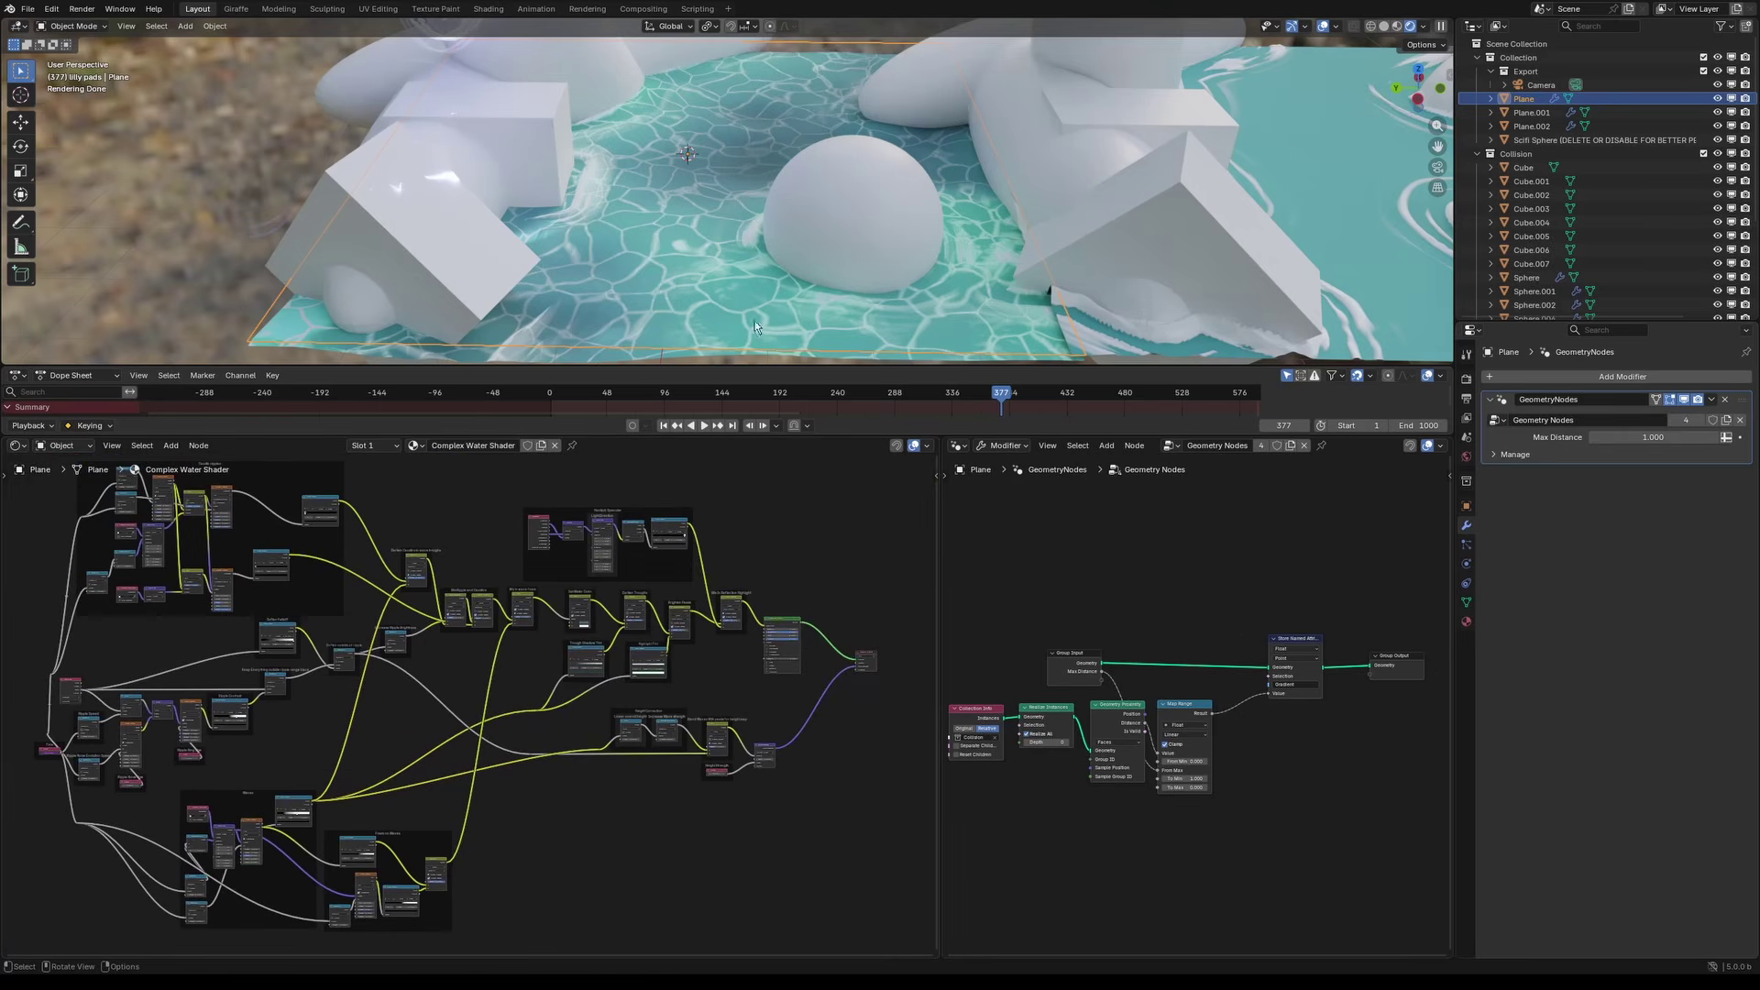
Step: Select the glowing Soft Sphere and examine its Soft Ripples shader together with the ripple effect on nearby objects
scroll(662, 120, "down", 2)
middle_click_drag(658, 111, 536, 176, "shift")
scroll(700, 287, "up", 1)
left_click(559, 233)
scroll(535, 176, "up", 4)
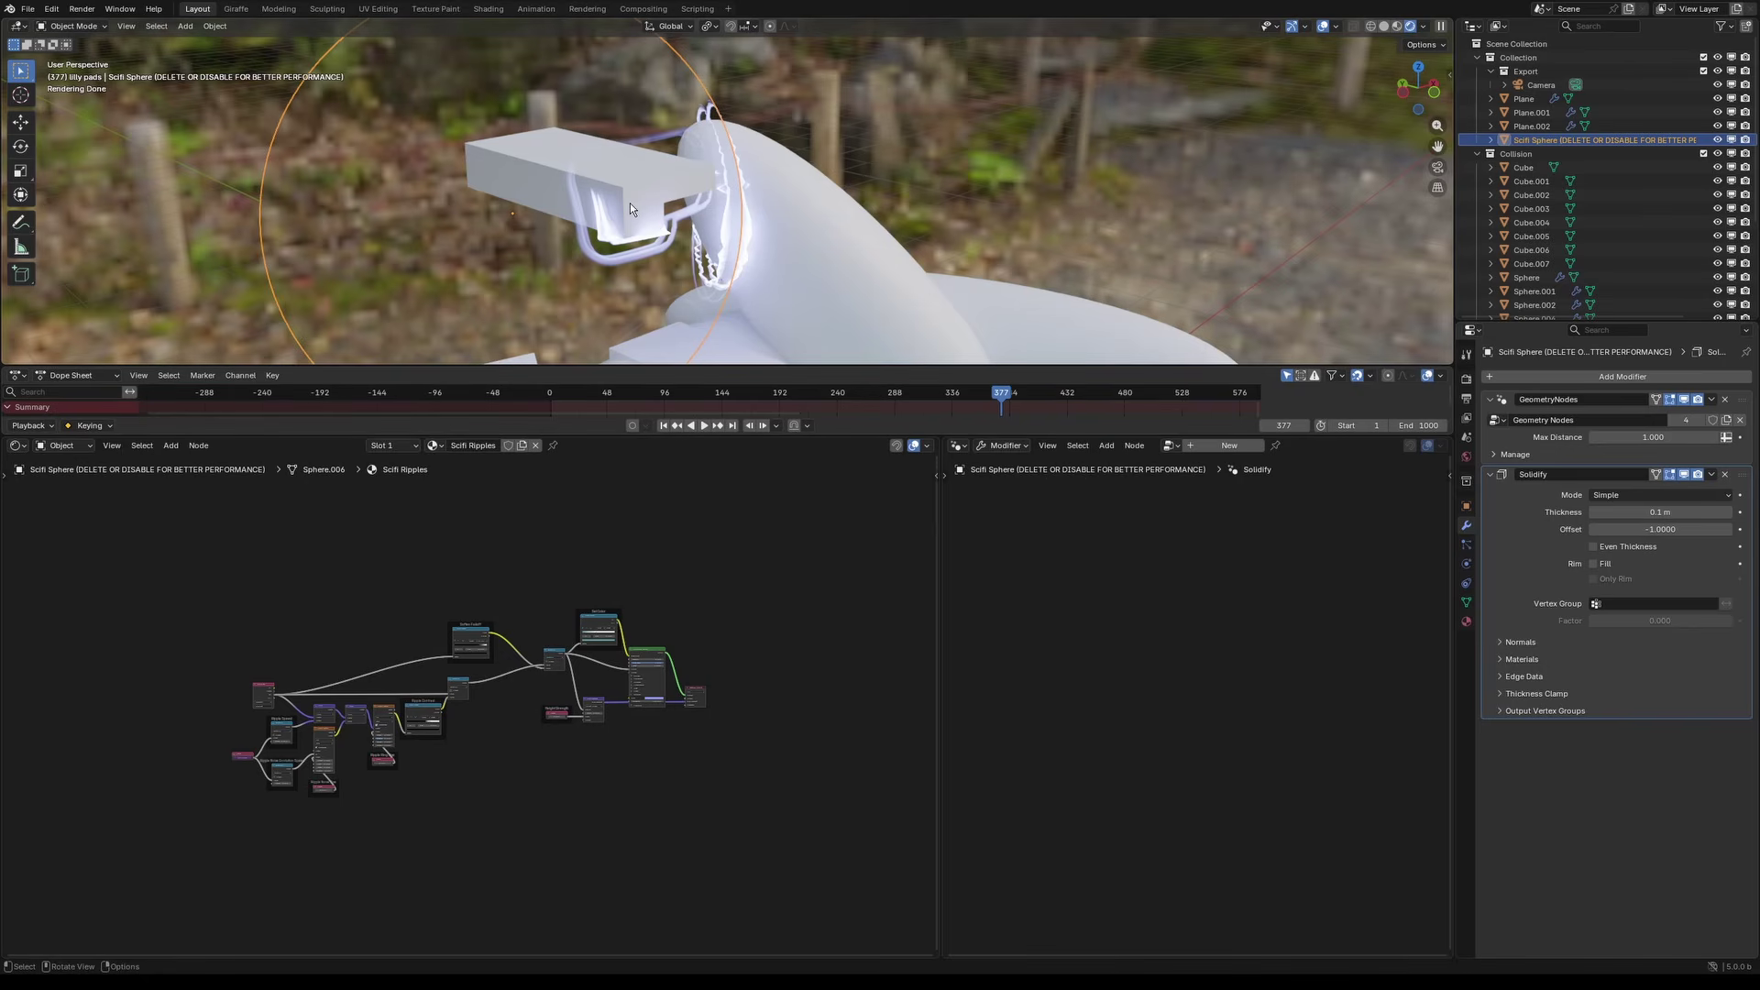
scroll(756, 240, "down", 1)
mouse_move(761, 244)
middle_mouse_down()
mouse_move(782, 250)
mouse_move(759, 250)
middle_mouse_up()
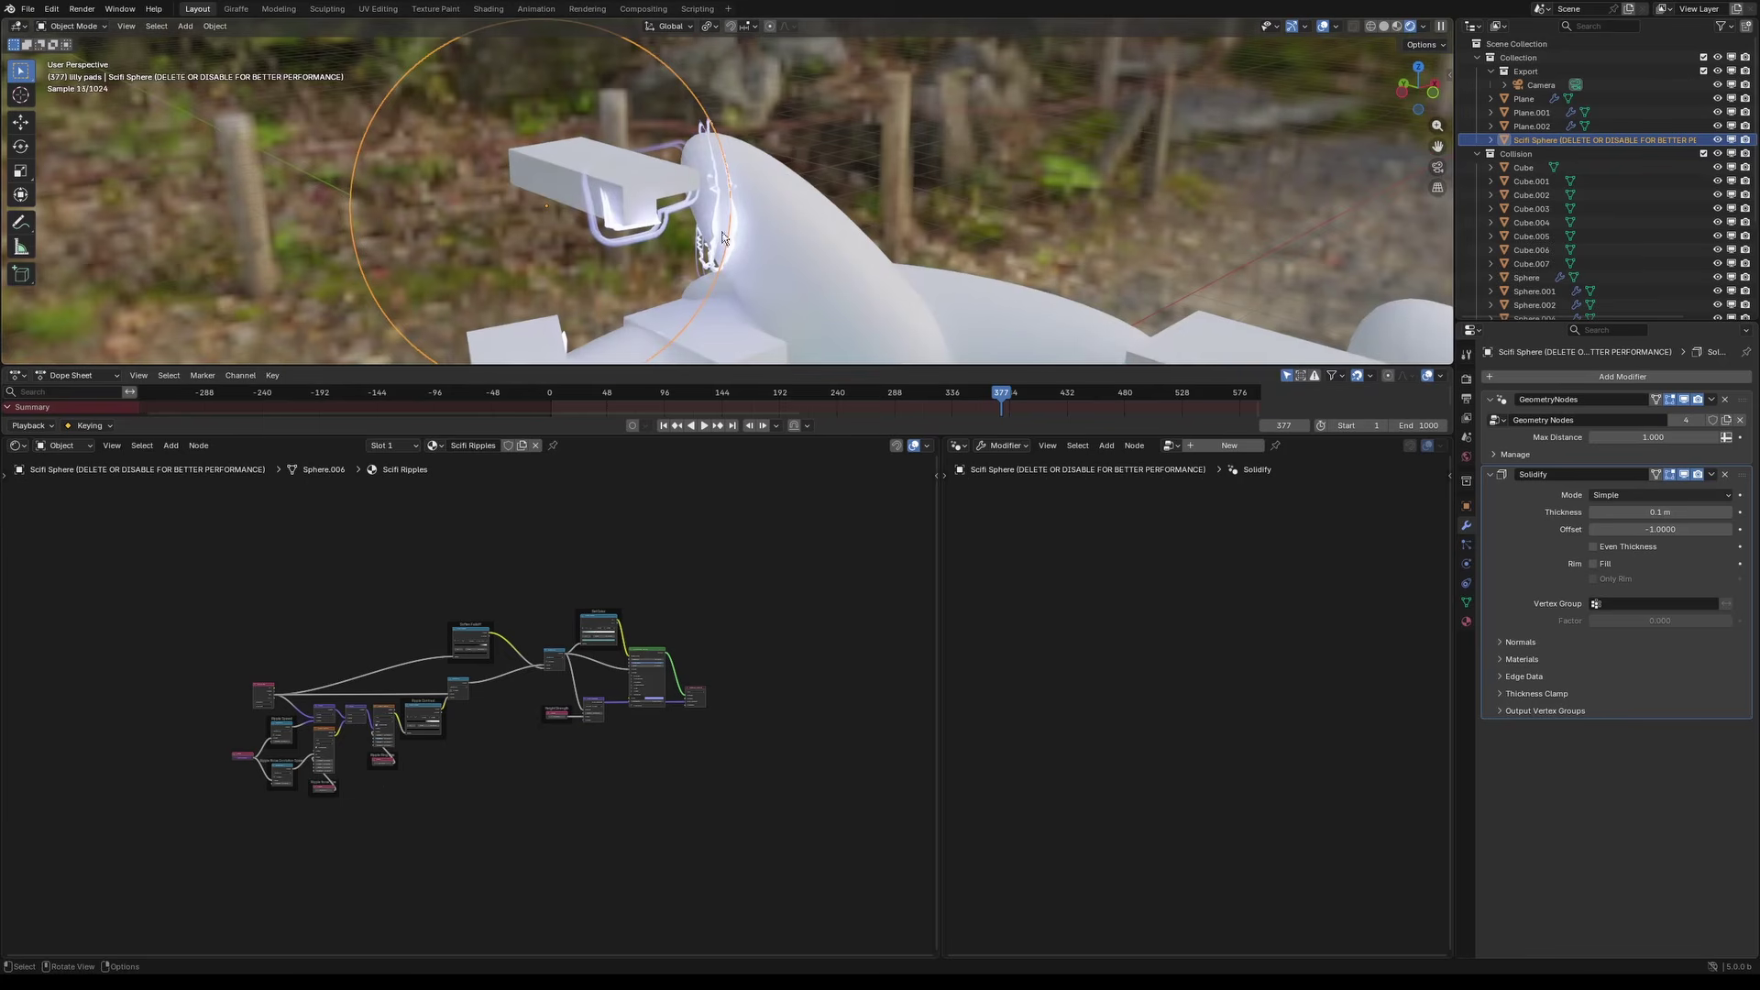
Step: Examine the ripples on the dark reflective water plane and select it to show its SemiRealisticRipples shader
middle_click_drag(884, 161, 867, 222)
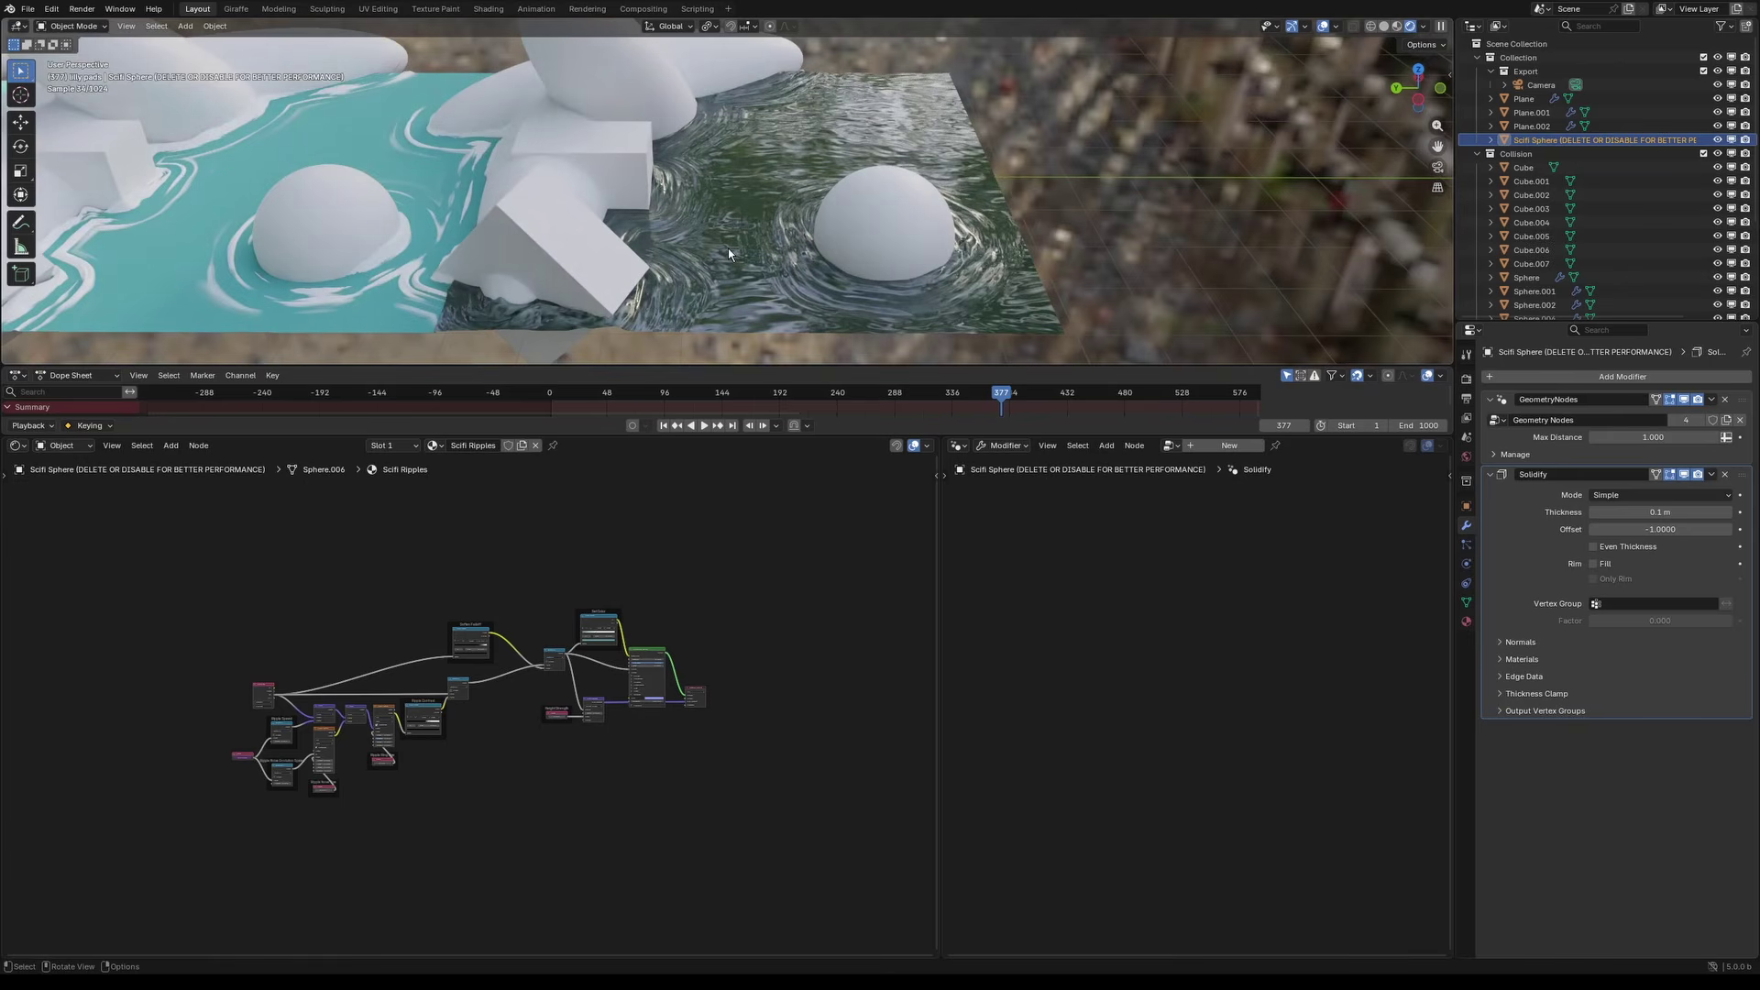
middle_click_drag(729, 254, 800, 332)
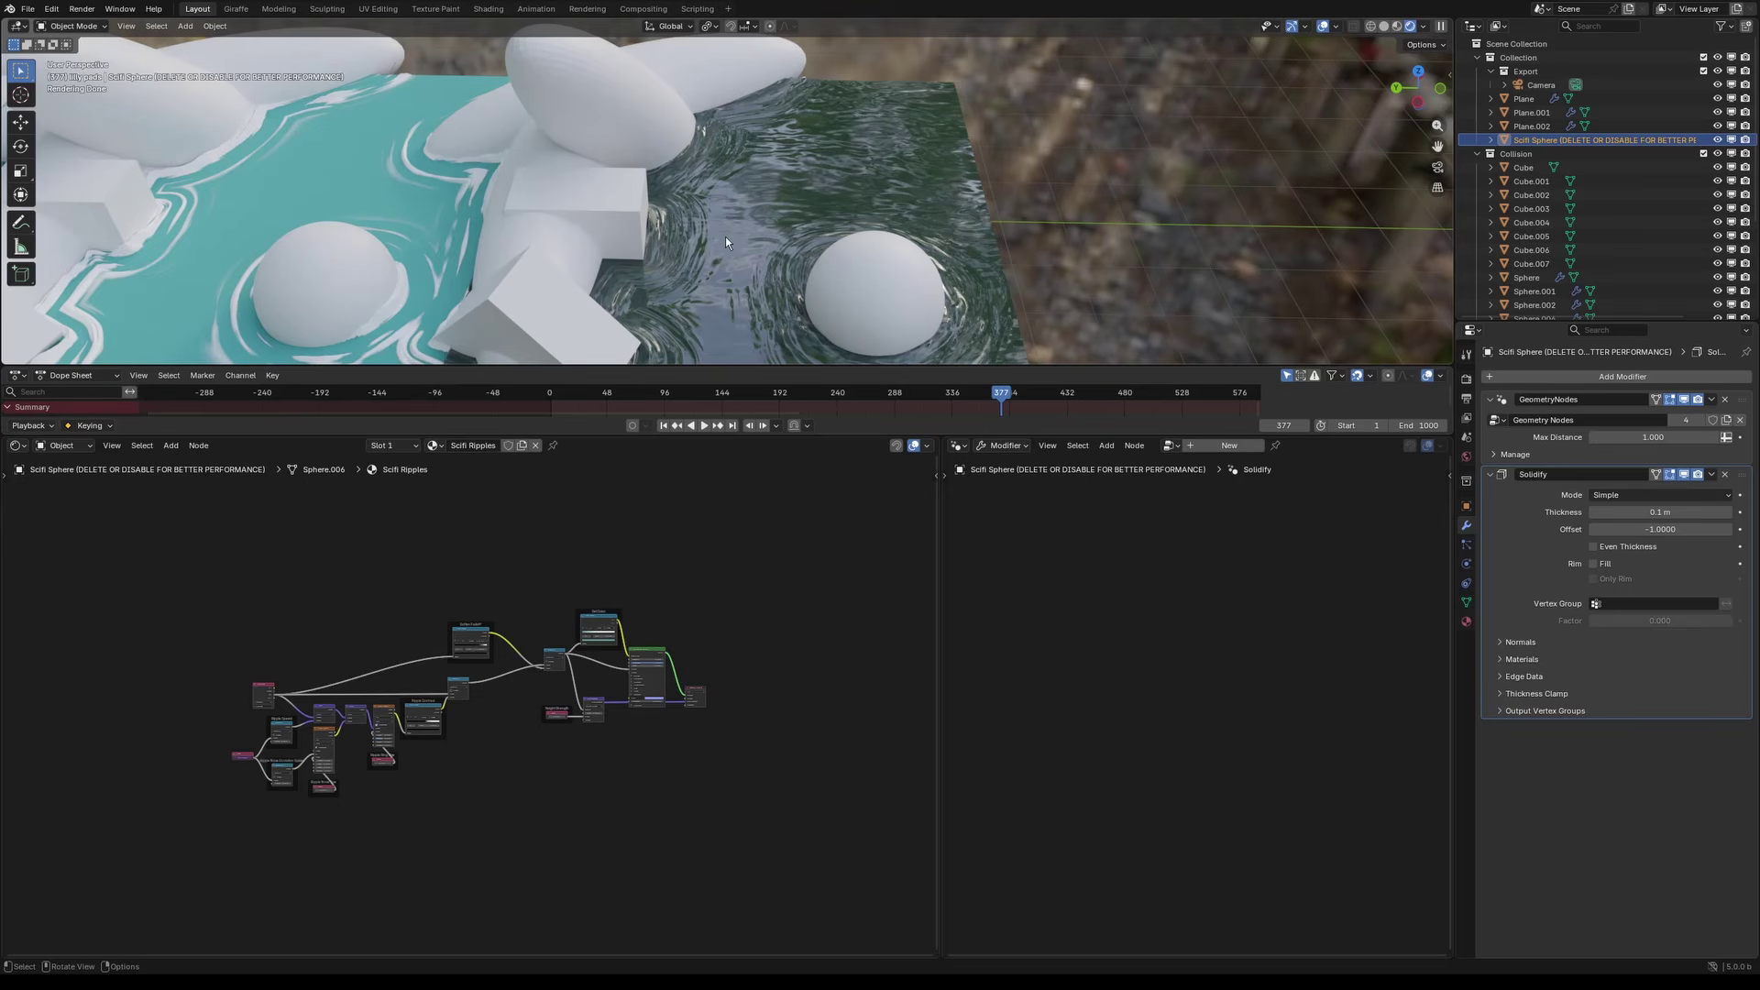
scroll(834, 293, "up", 3)
middle_click_drag(839, 299, 761, 201, "shift")
scroll(821, 151, "up", 5)
scroll(893, 229, "down", 10)
middle_click_drag(654, 73, 811, 229, "shift")
scroll(810, 228, "down", 1)
scroll(822, 251, "up", 3)
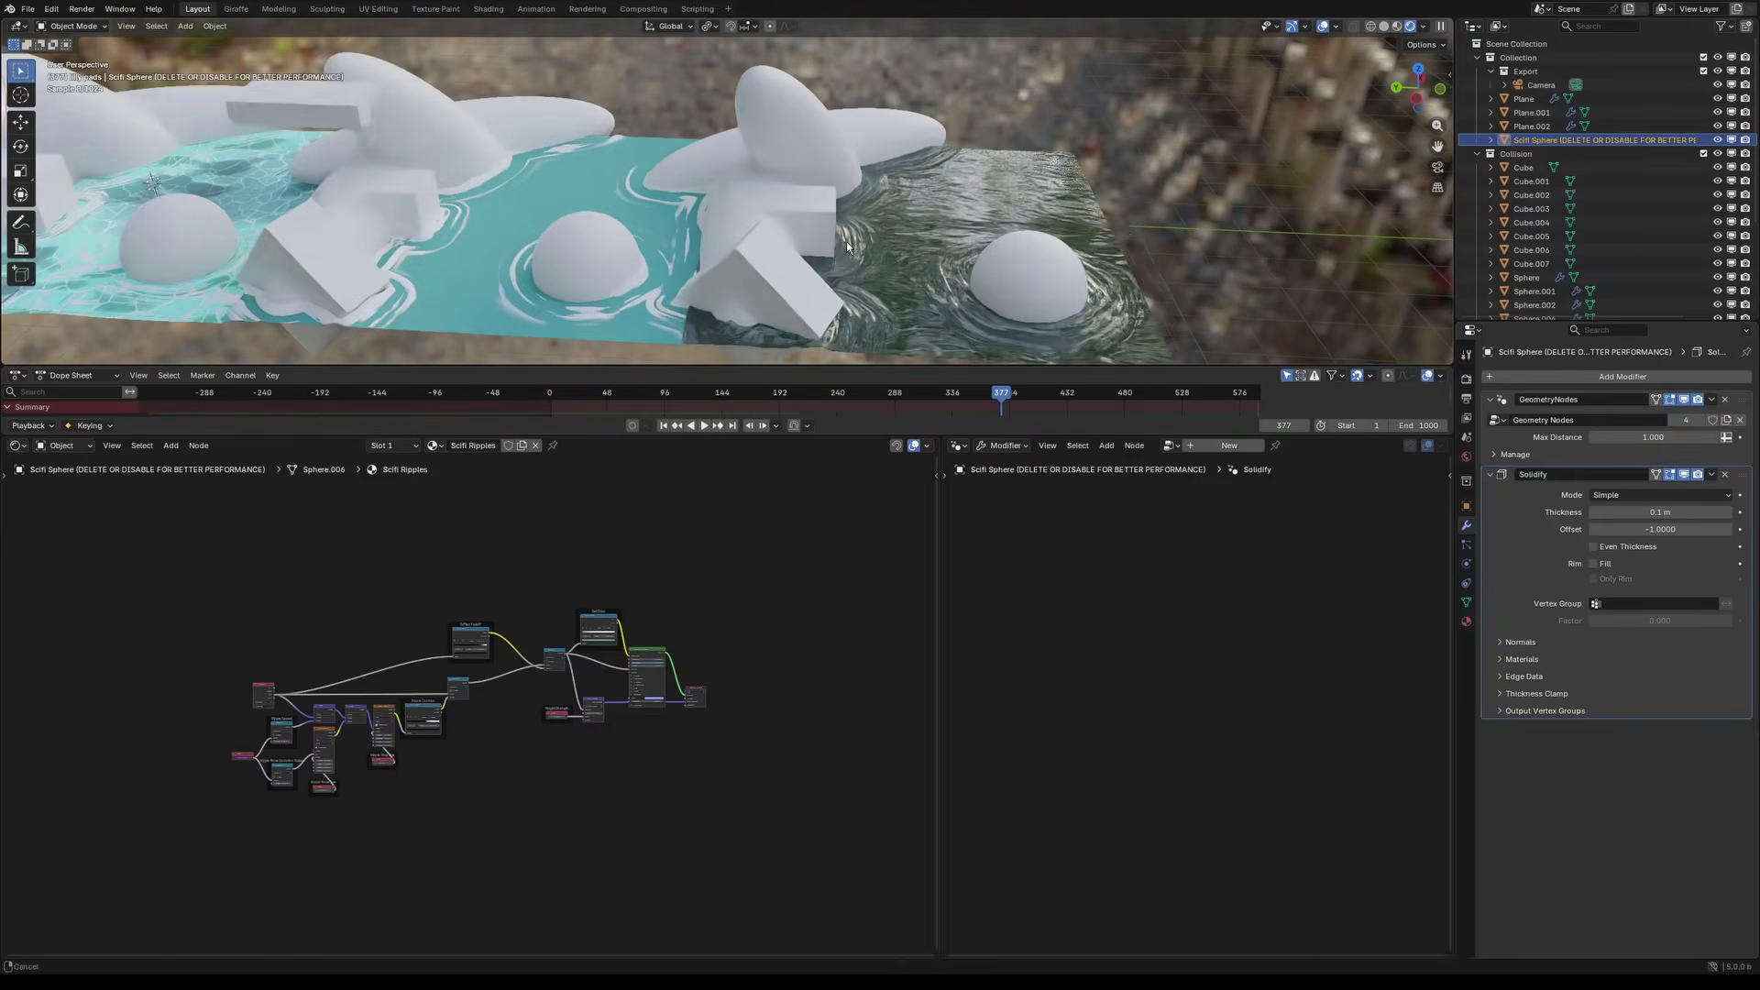
left_click(906, 260)
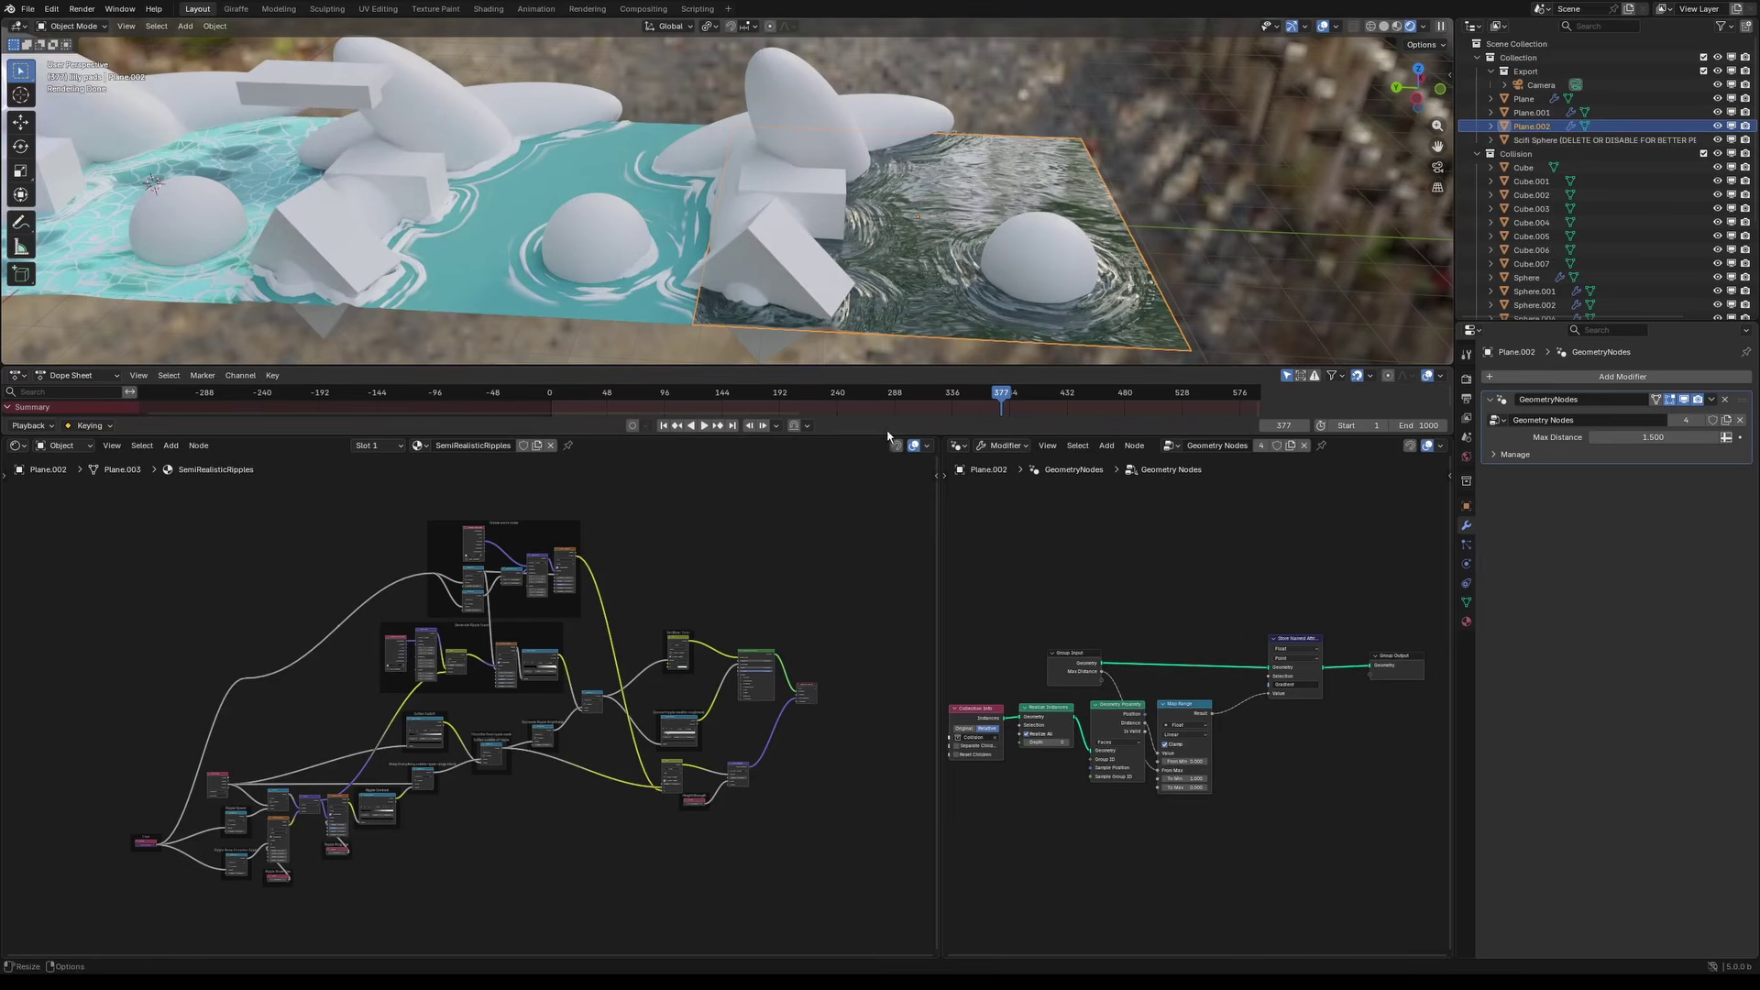
Step: Enlarge the 3D viewport above the timeline and node editors to view all three water planes together
left_click_drag(861, 436, 862, 620)
left_click_drag(724, 369, 737, 552)
middle_click_drag(527, 325, 827, 387)
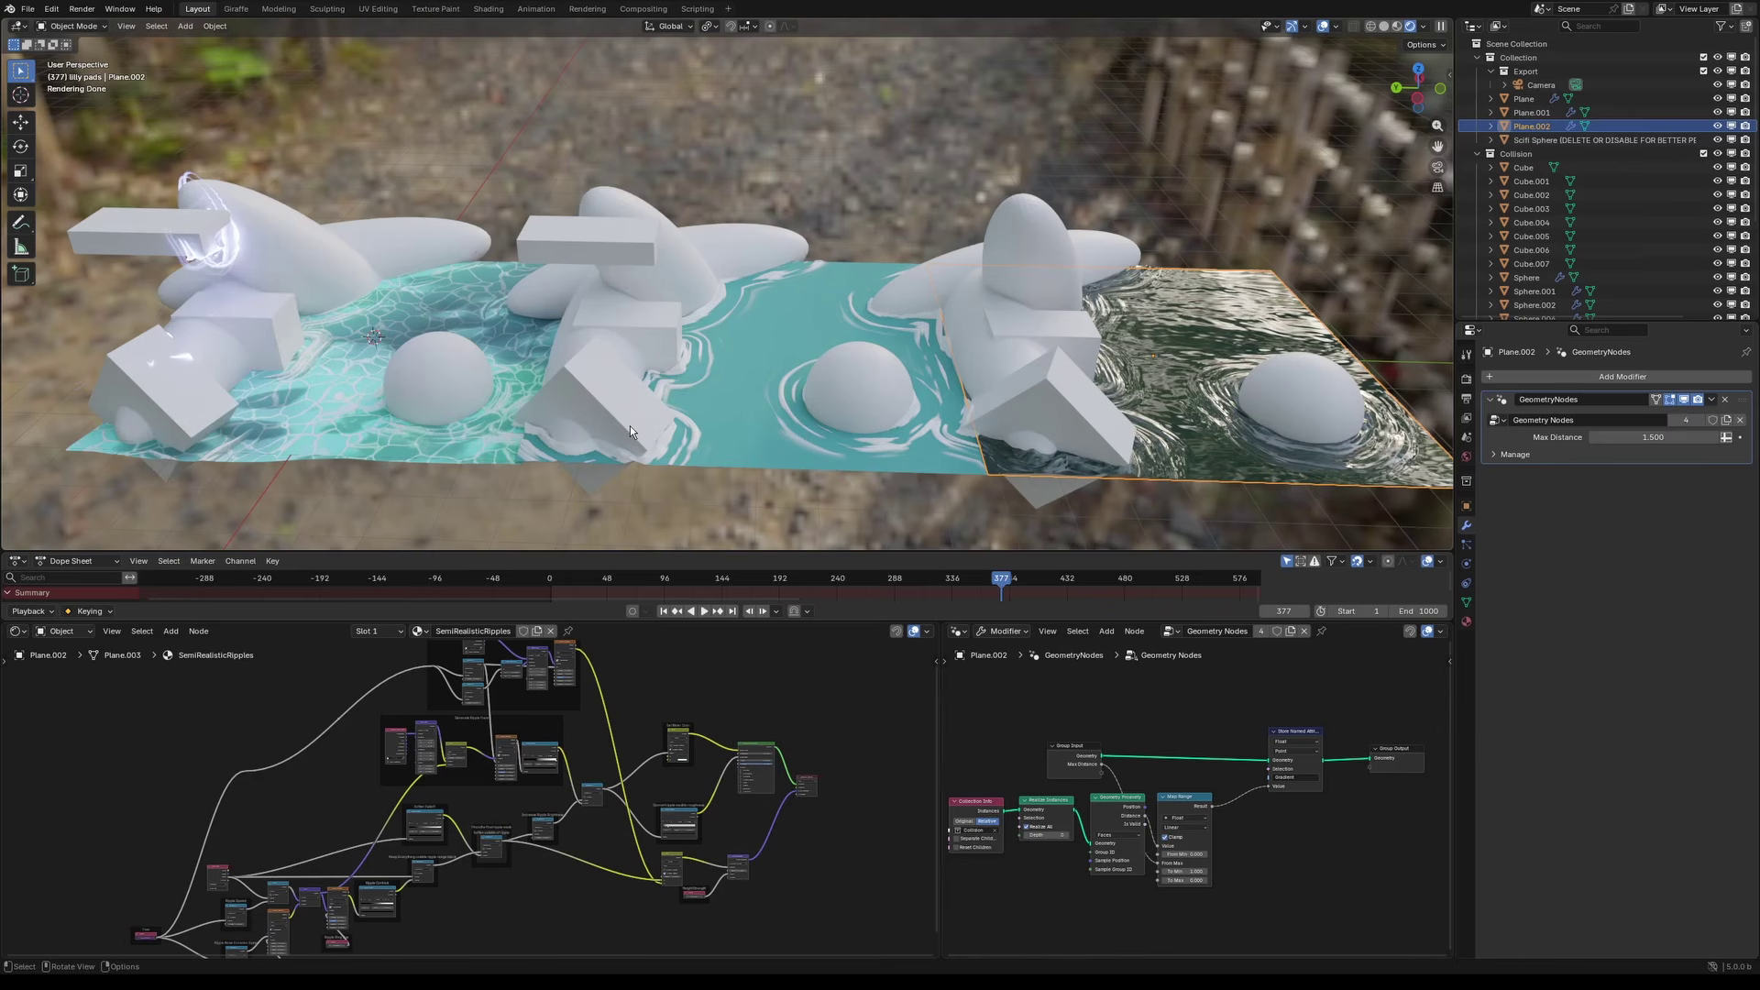
left_click_drag(727, 552, 724, 495)
left_click_drag(851, 621, 849, 584)
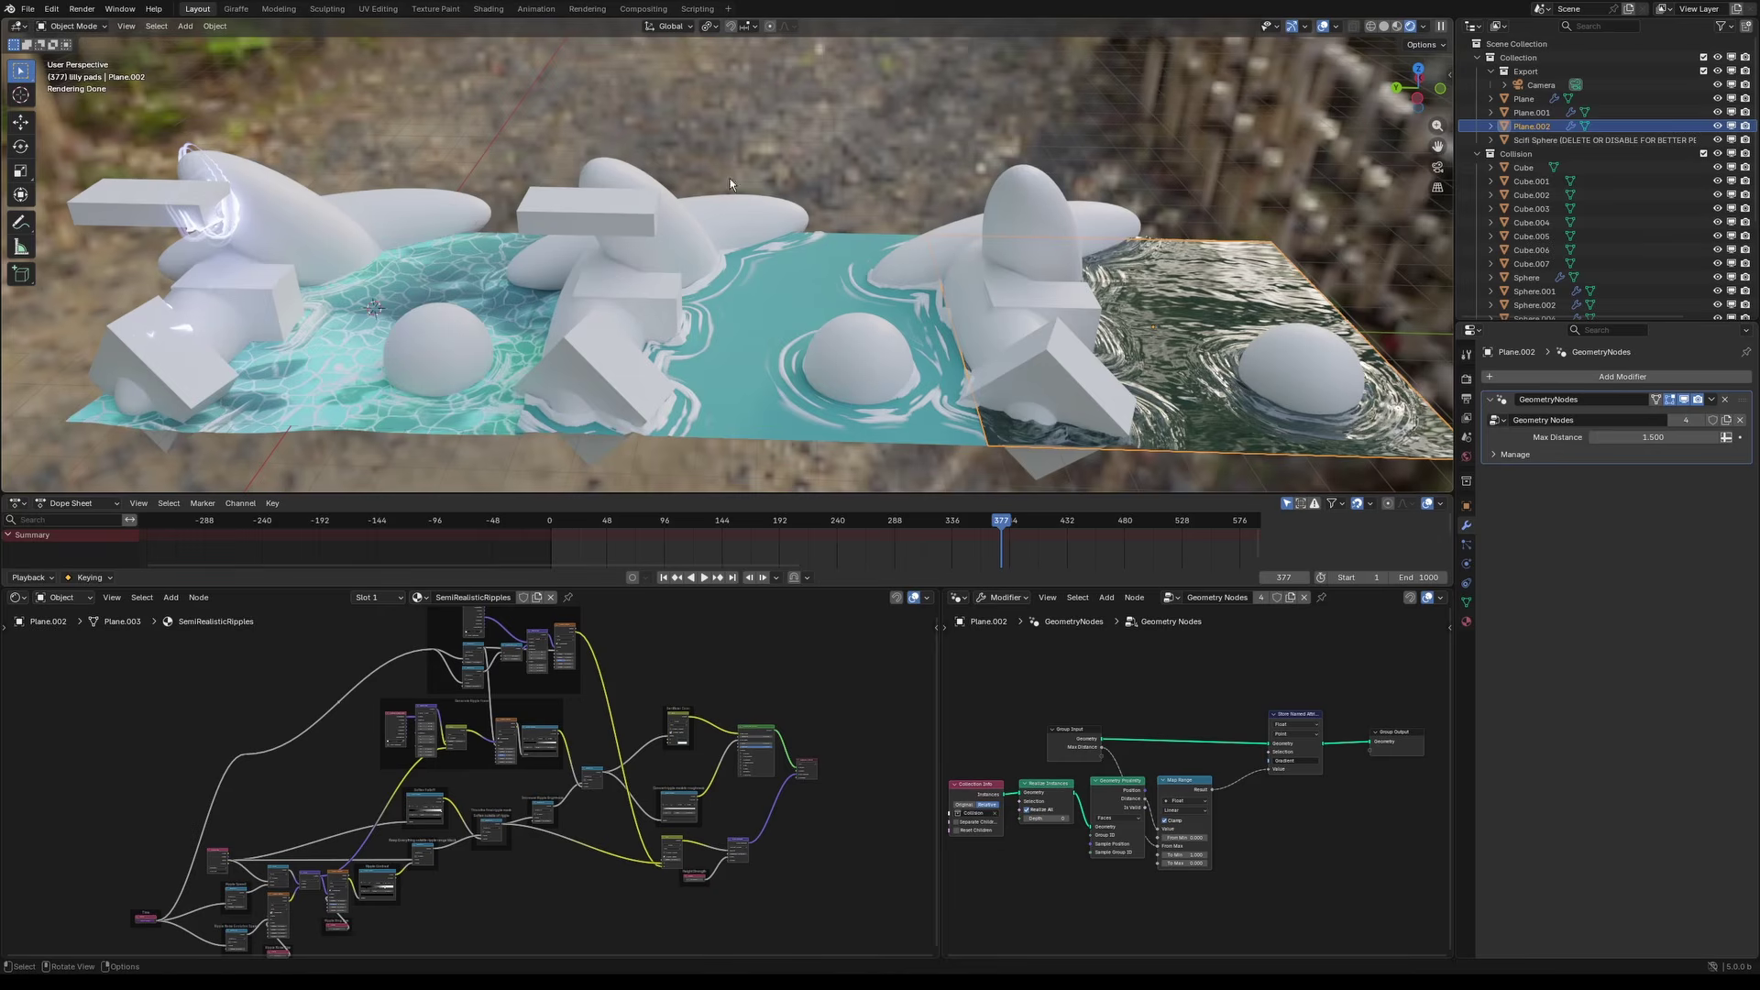
Step: Start a new file and delete the default cube, camera and light
left_click(28, 9)
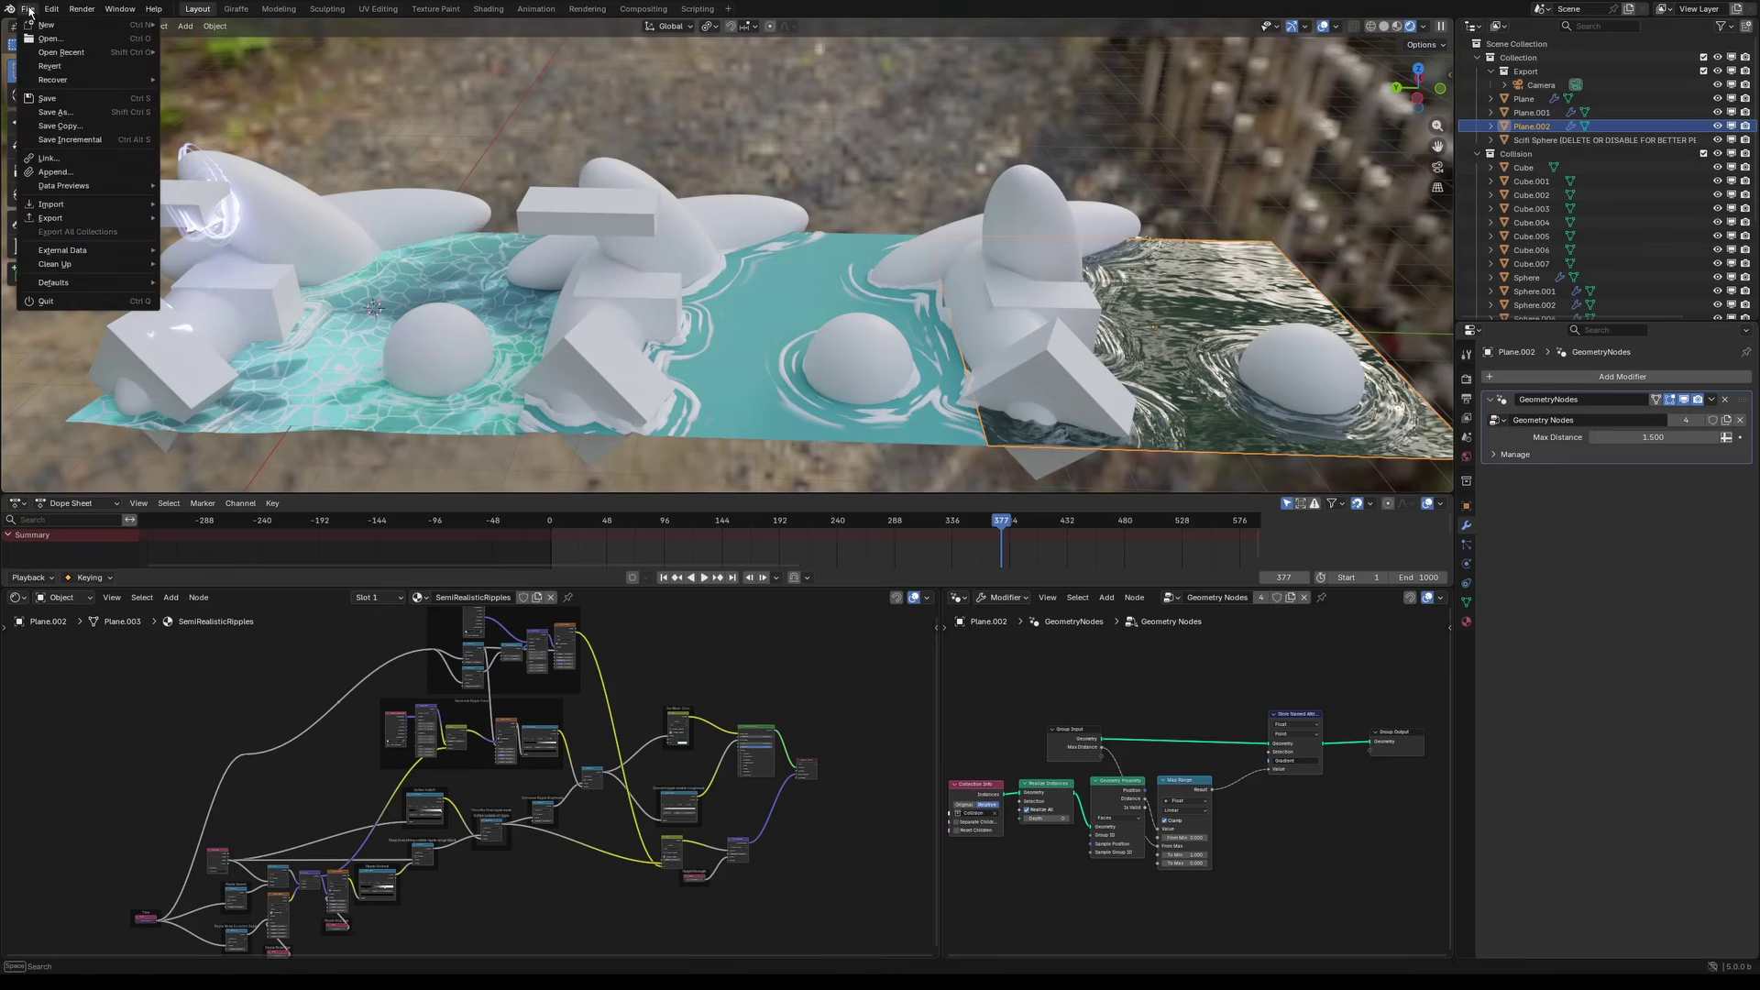
key("x")
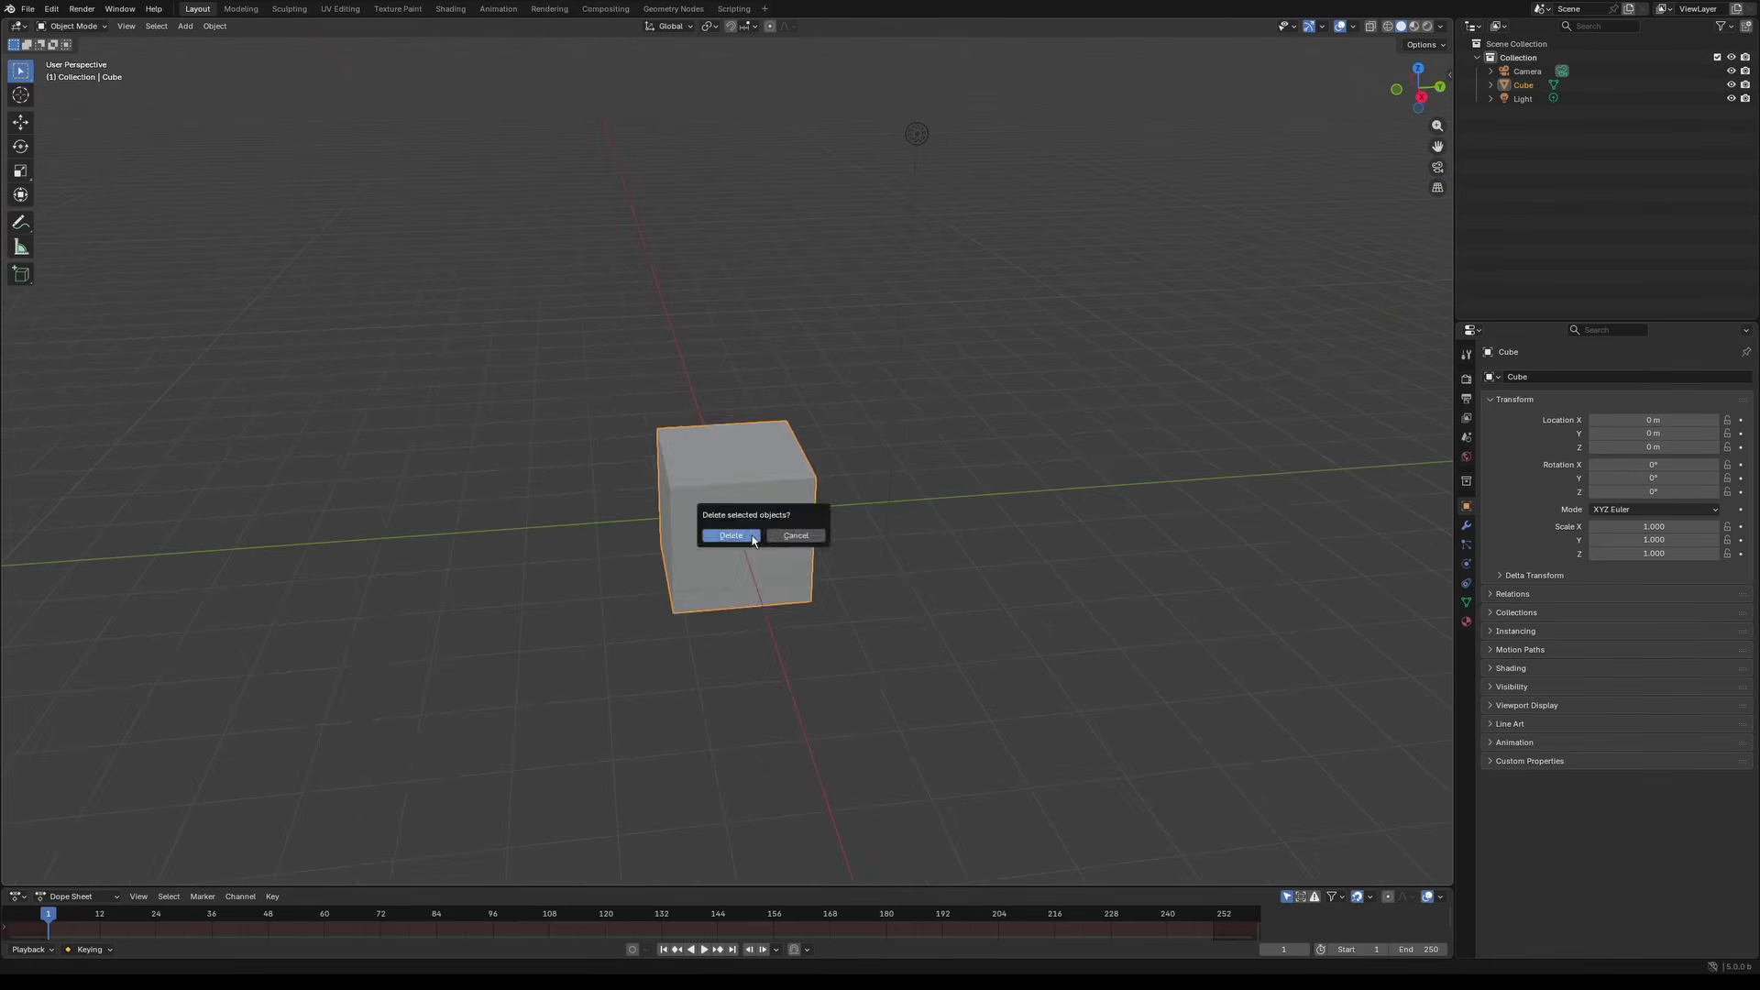
left_click(734, 531)
key("shift+a")
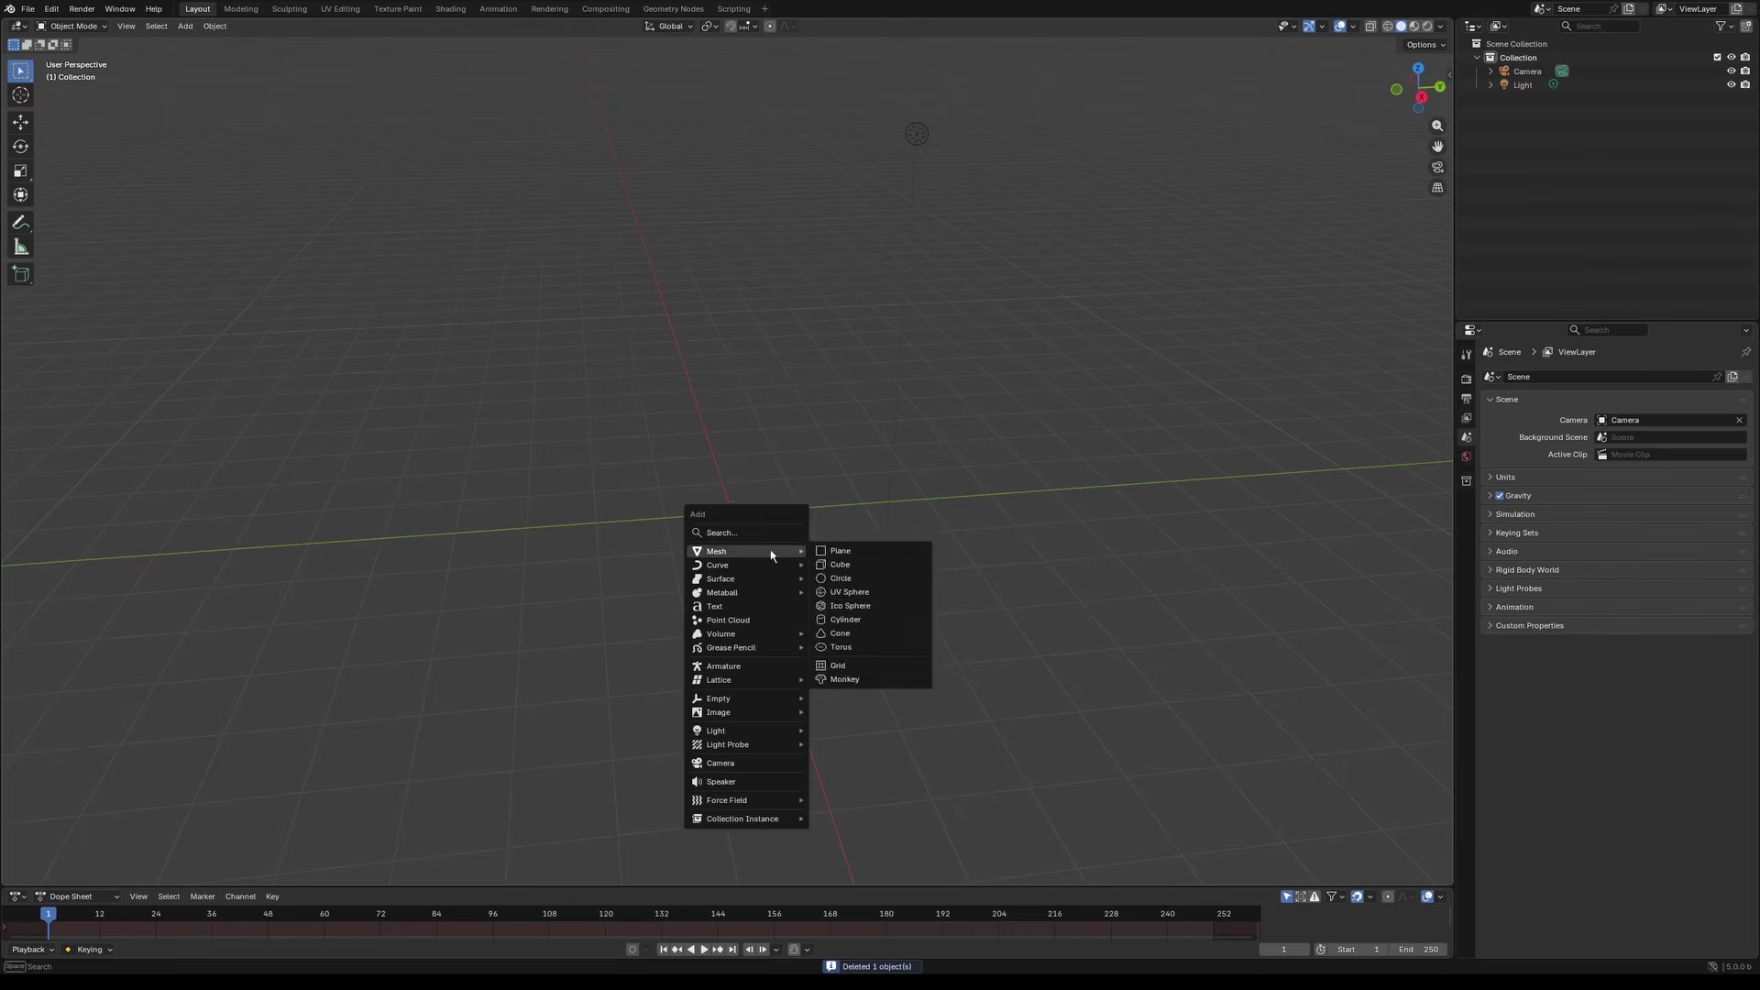
key("Escape")
key("a")
key("x")
left_click(744, 500)
Step: Add a mesh plane at the origin and scale it uniformly by 4
key("shift+a")
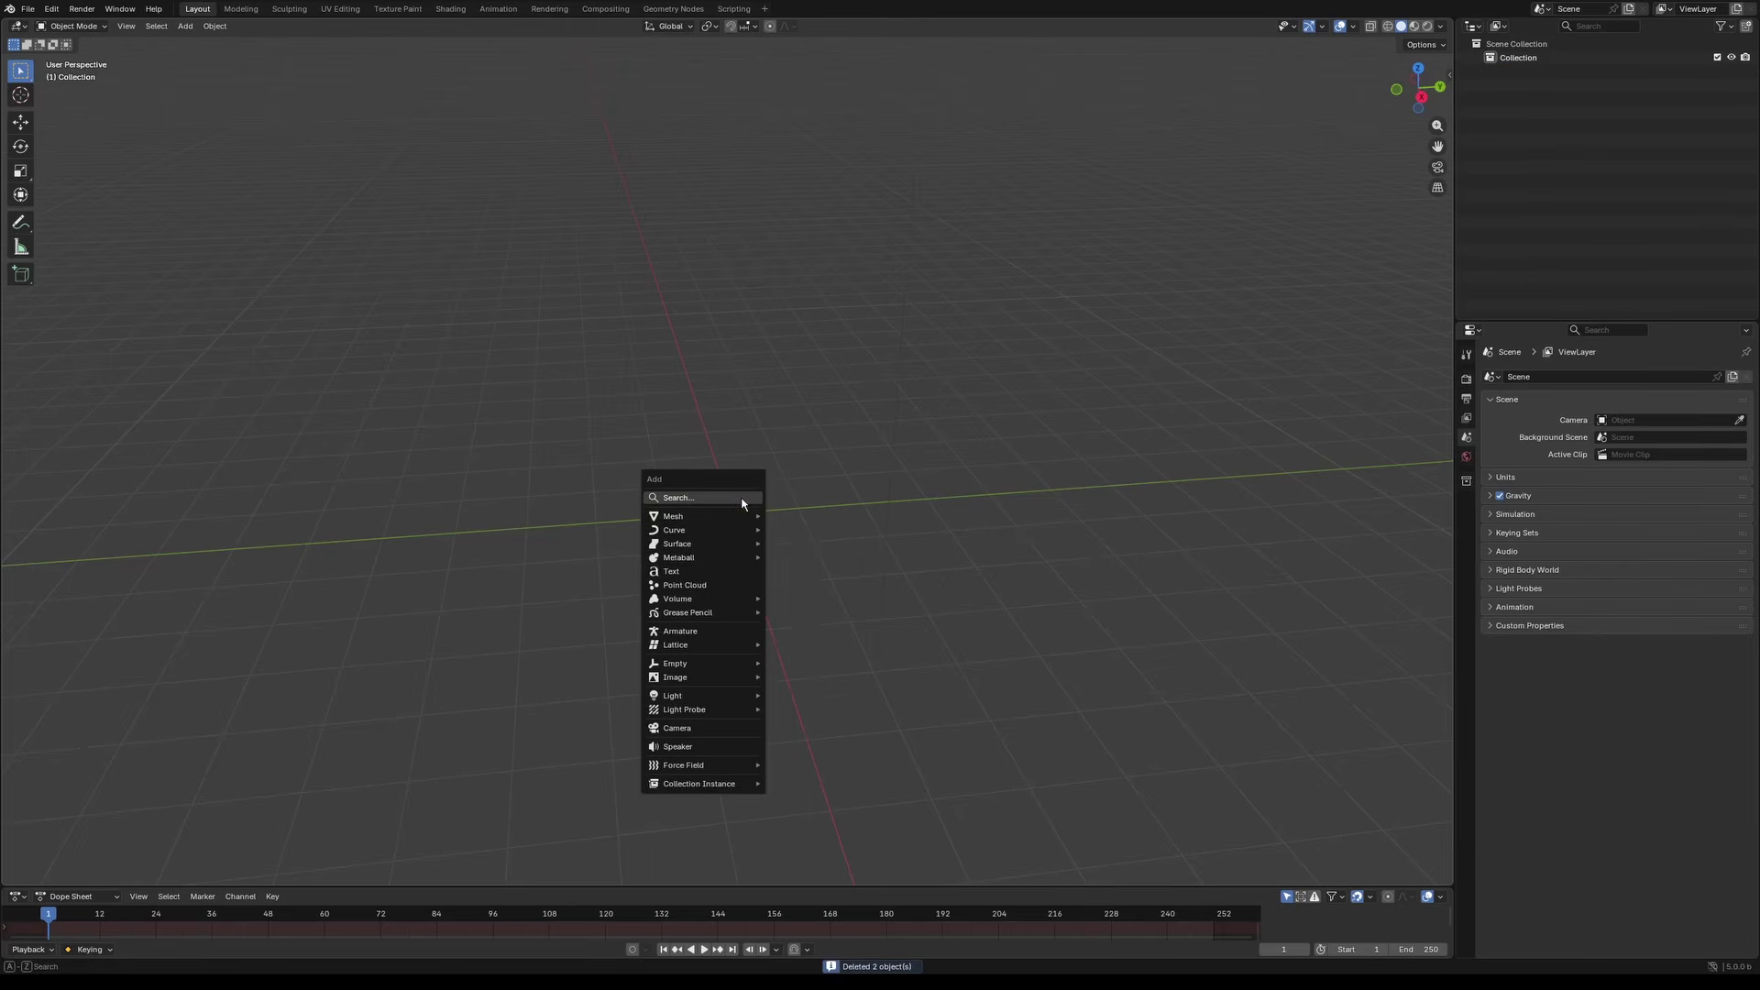
mouse_move(733, 511)
left_click(806, 511)
type("s12")
key("Escape")
type("s4")
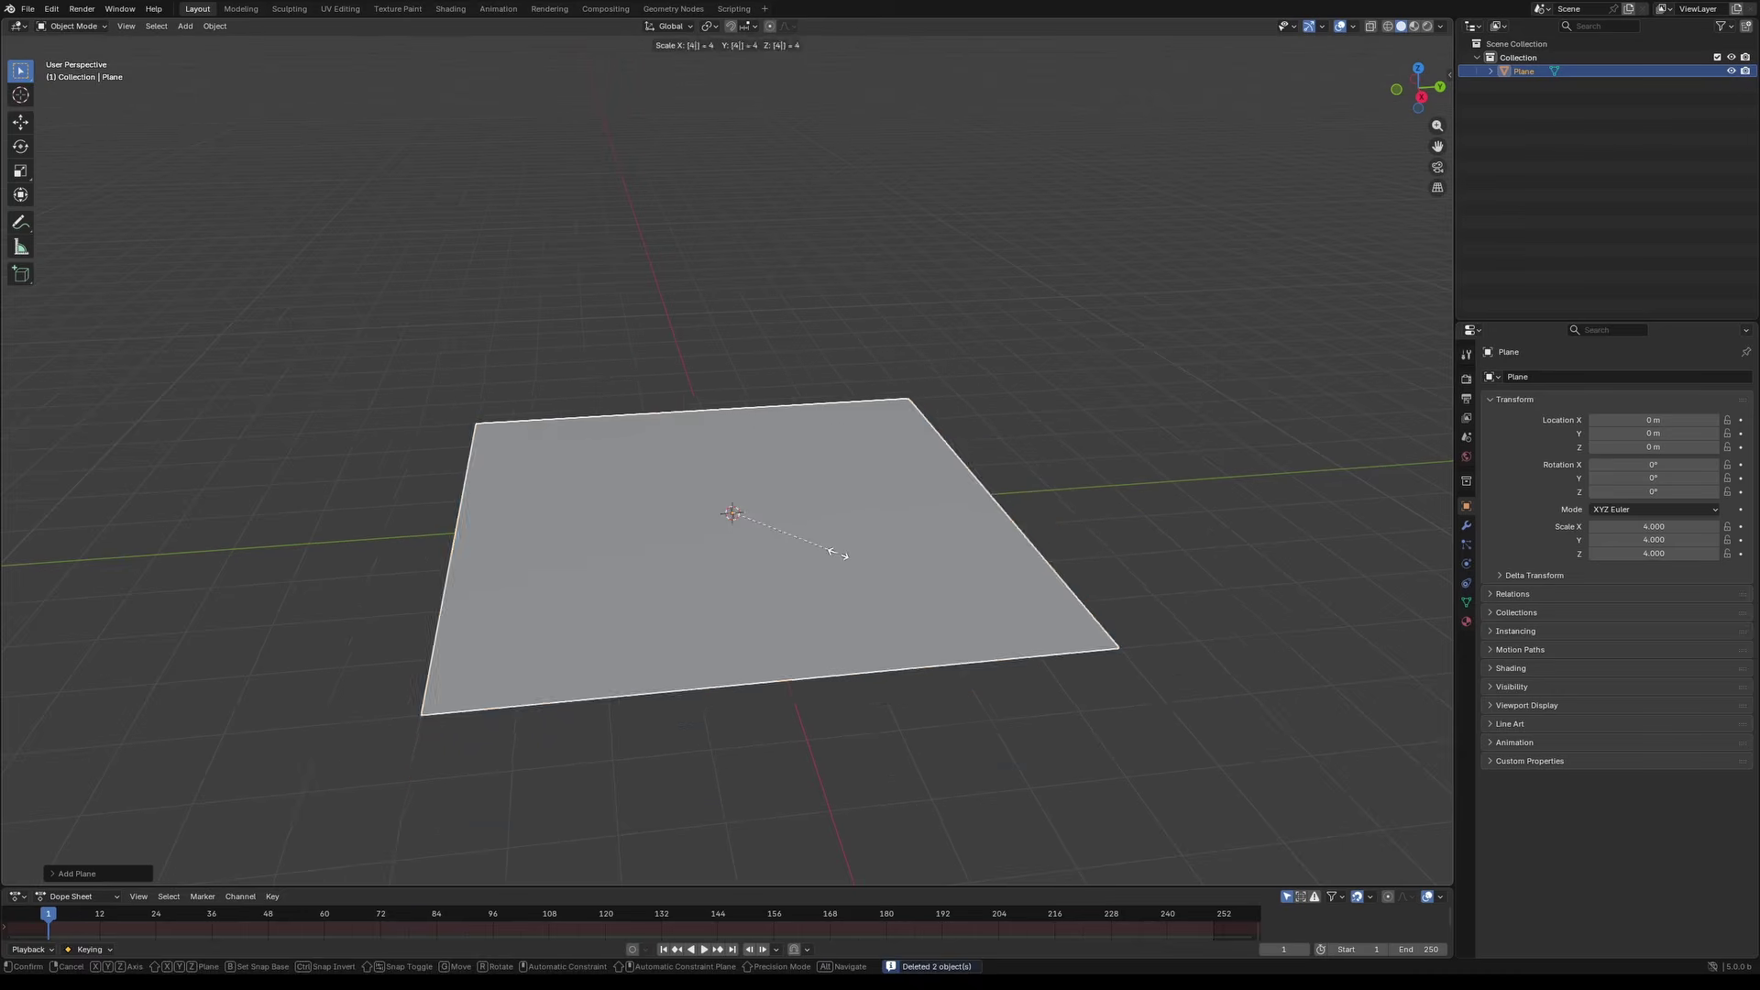
key("Return")
scroll(802, 633, "up", 1)
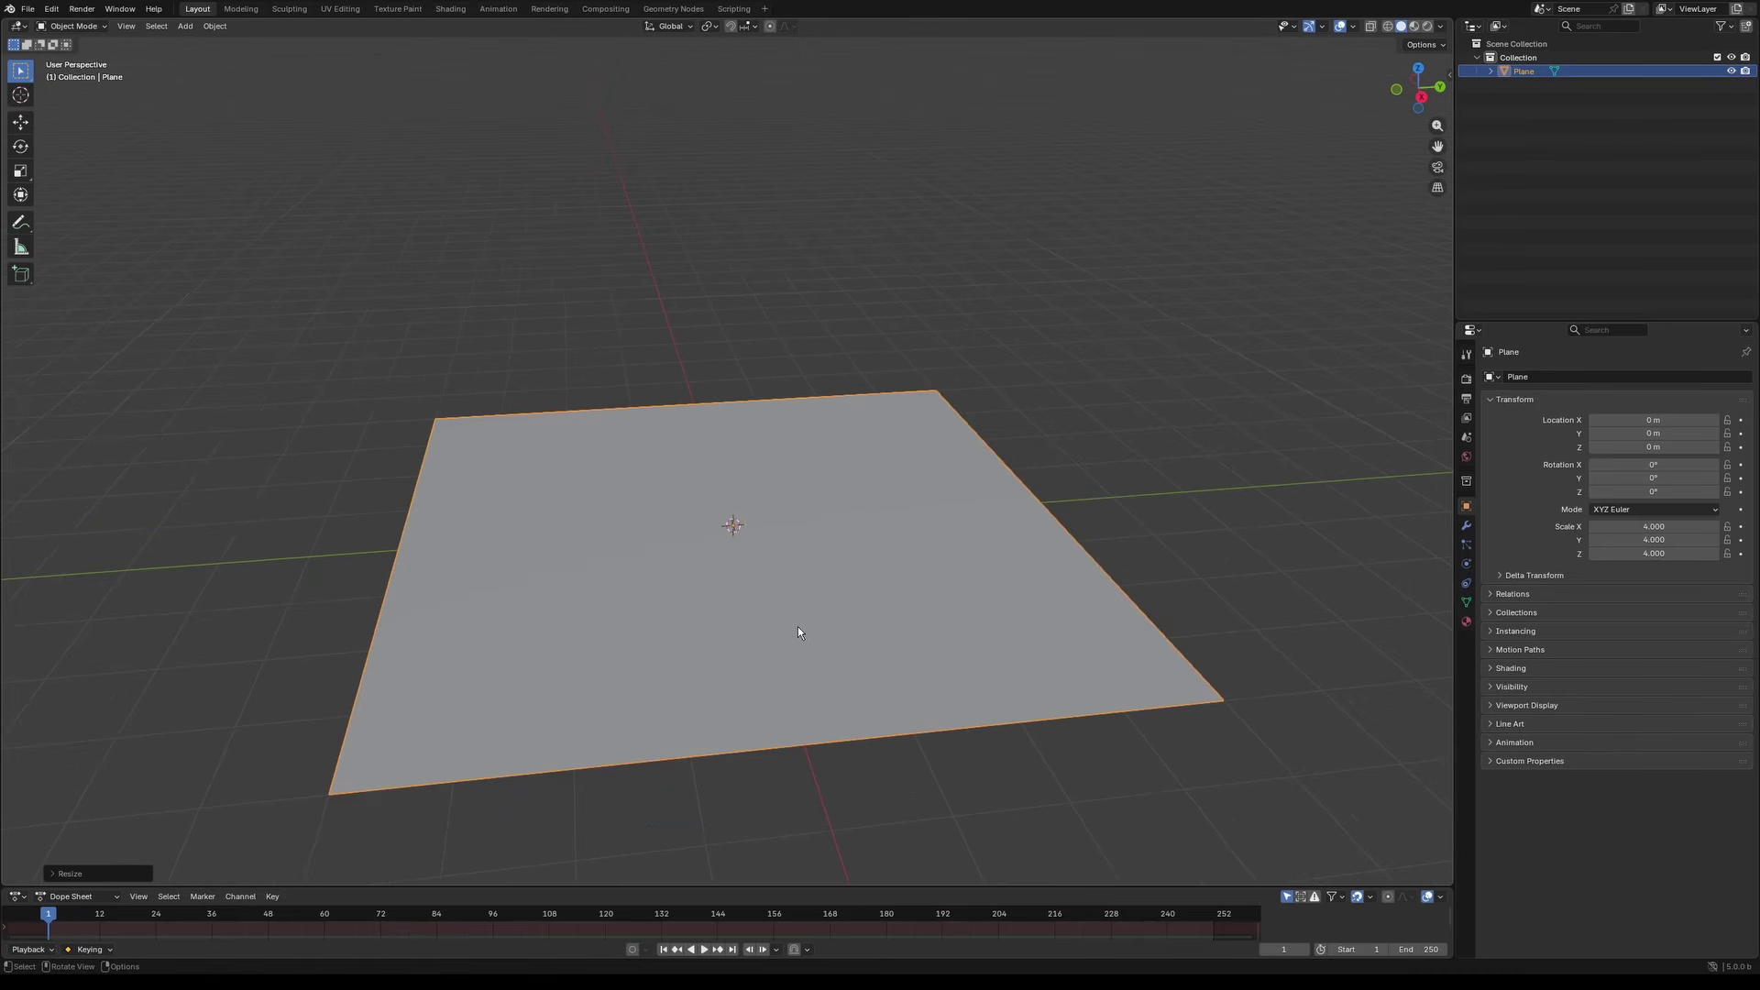
middle_click_drag(797, 625, 818, 574)
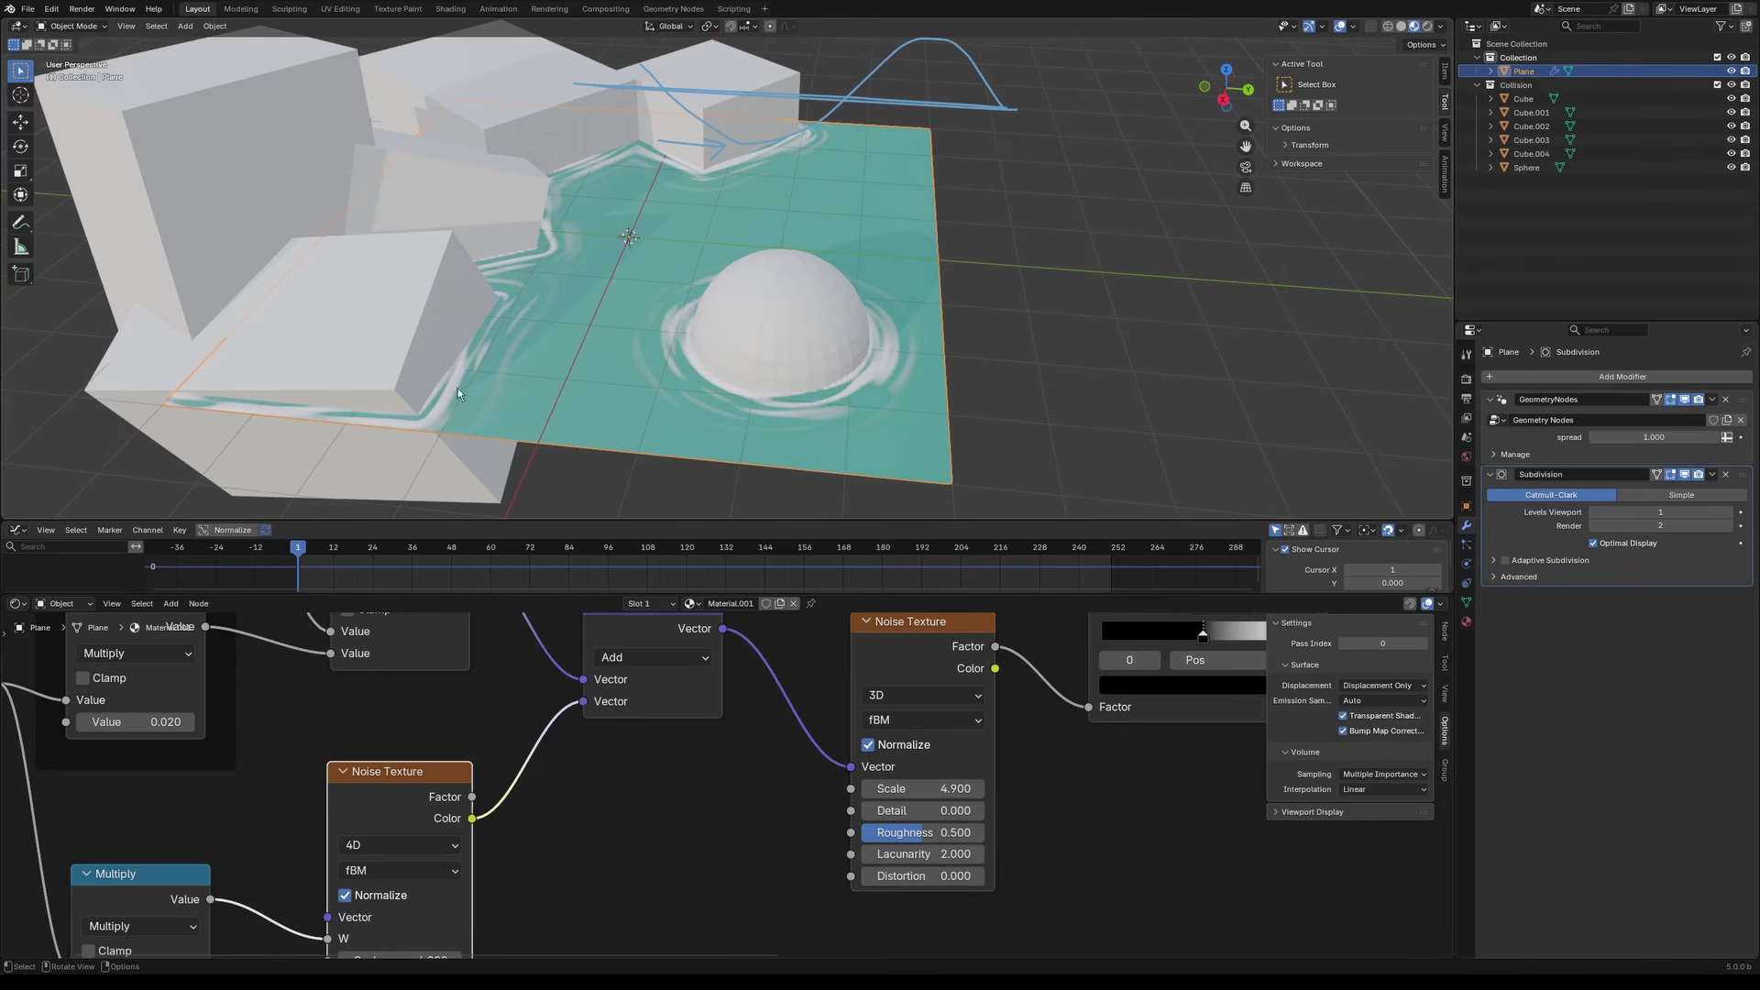
Step: Apply the object transform of the teal water plane in the finished ripple scene
key("ctrl+a")
key("ctrl+a")
left_click(575, 297)
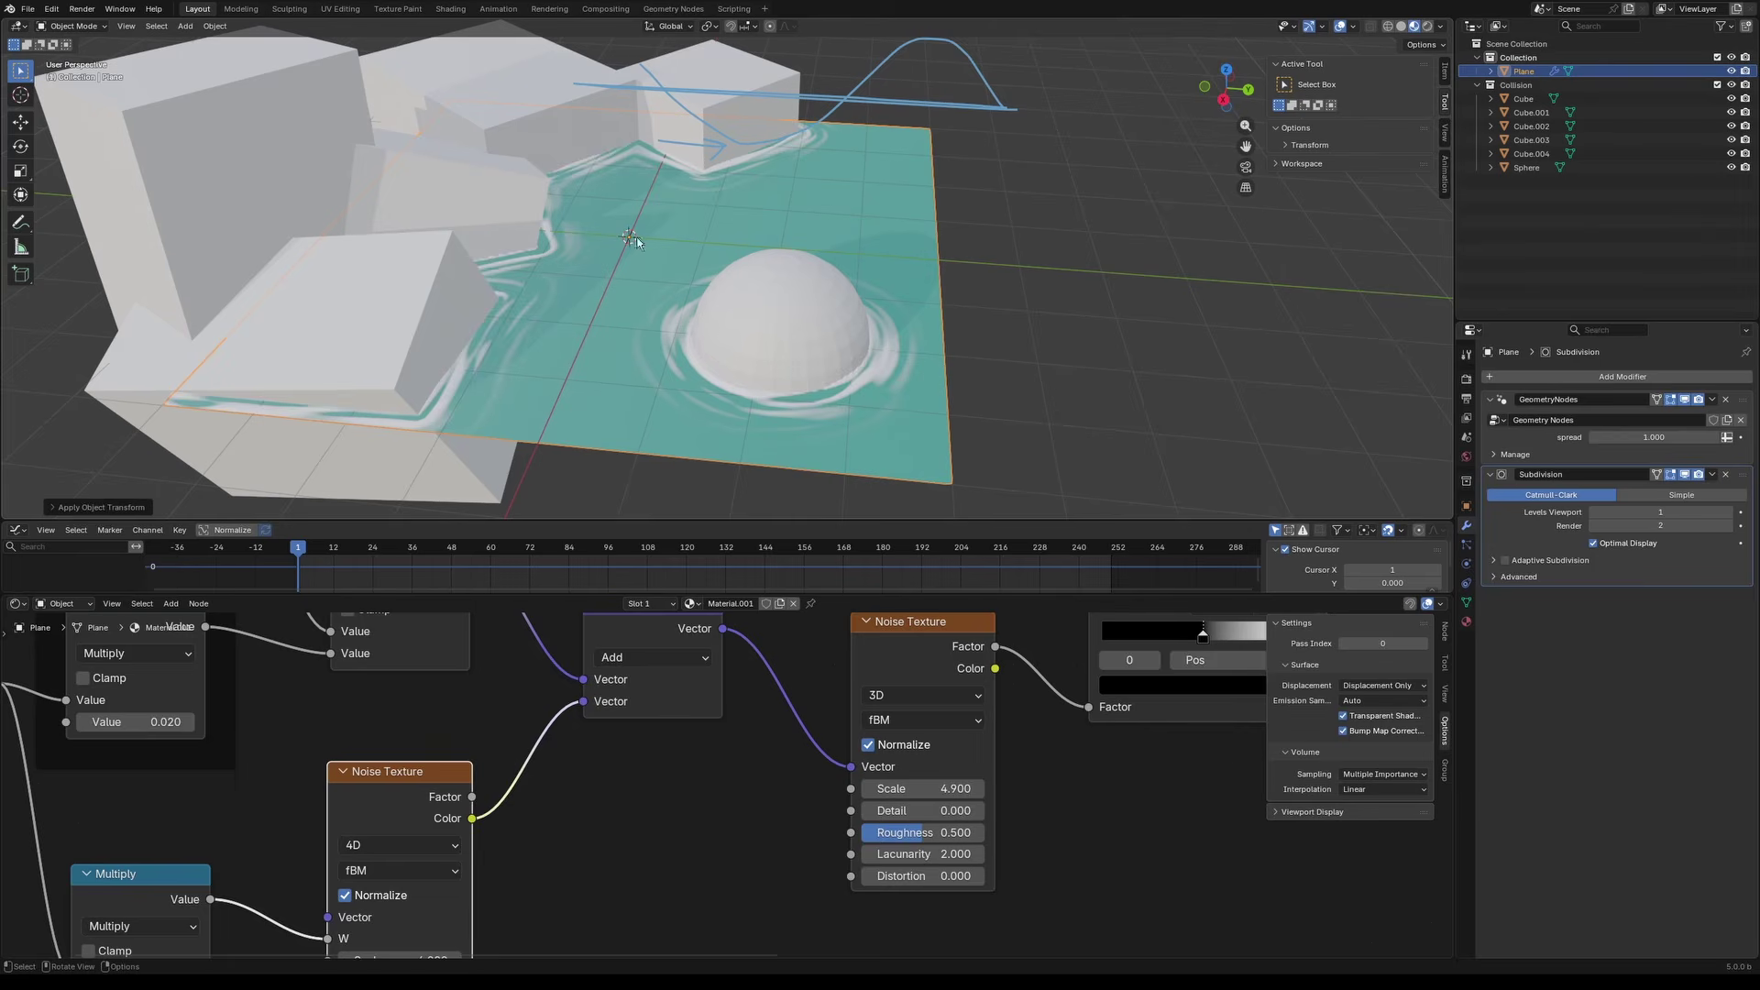
Step: Apply the object transforms of the five collision cubes and the sphere around the water, leaving nothing selected
scroll(575, 289, "down", 2)
middle_click_drag(575, 290, 662, 324, "shift")
left_click(773, 345)
left_click(482, 357, "shift")
left_click(557, 273, "shift")
left_click(472, 206, "shift")
left_click(639, 148, "shift")
left_click(753, 175, "shift")
key("ctrl+a")
left_click(805, 318)
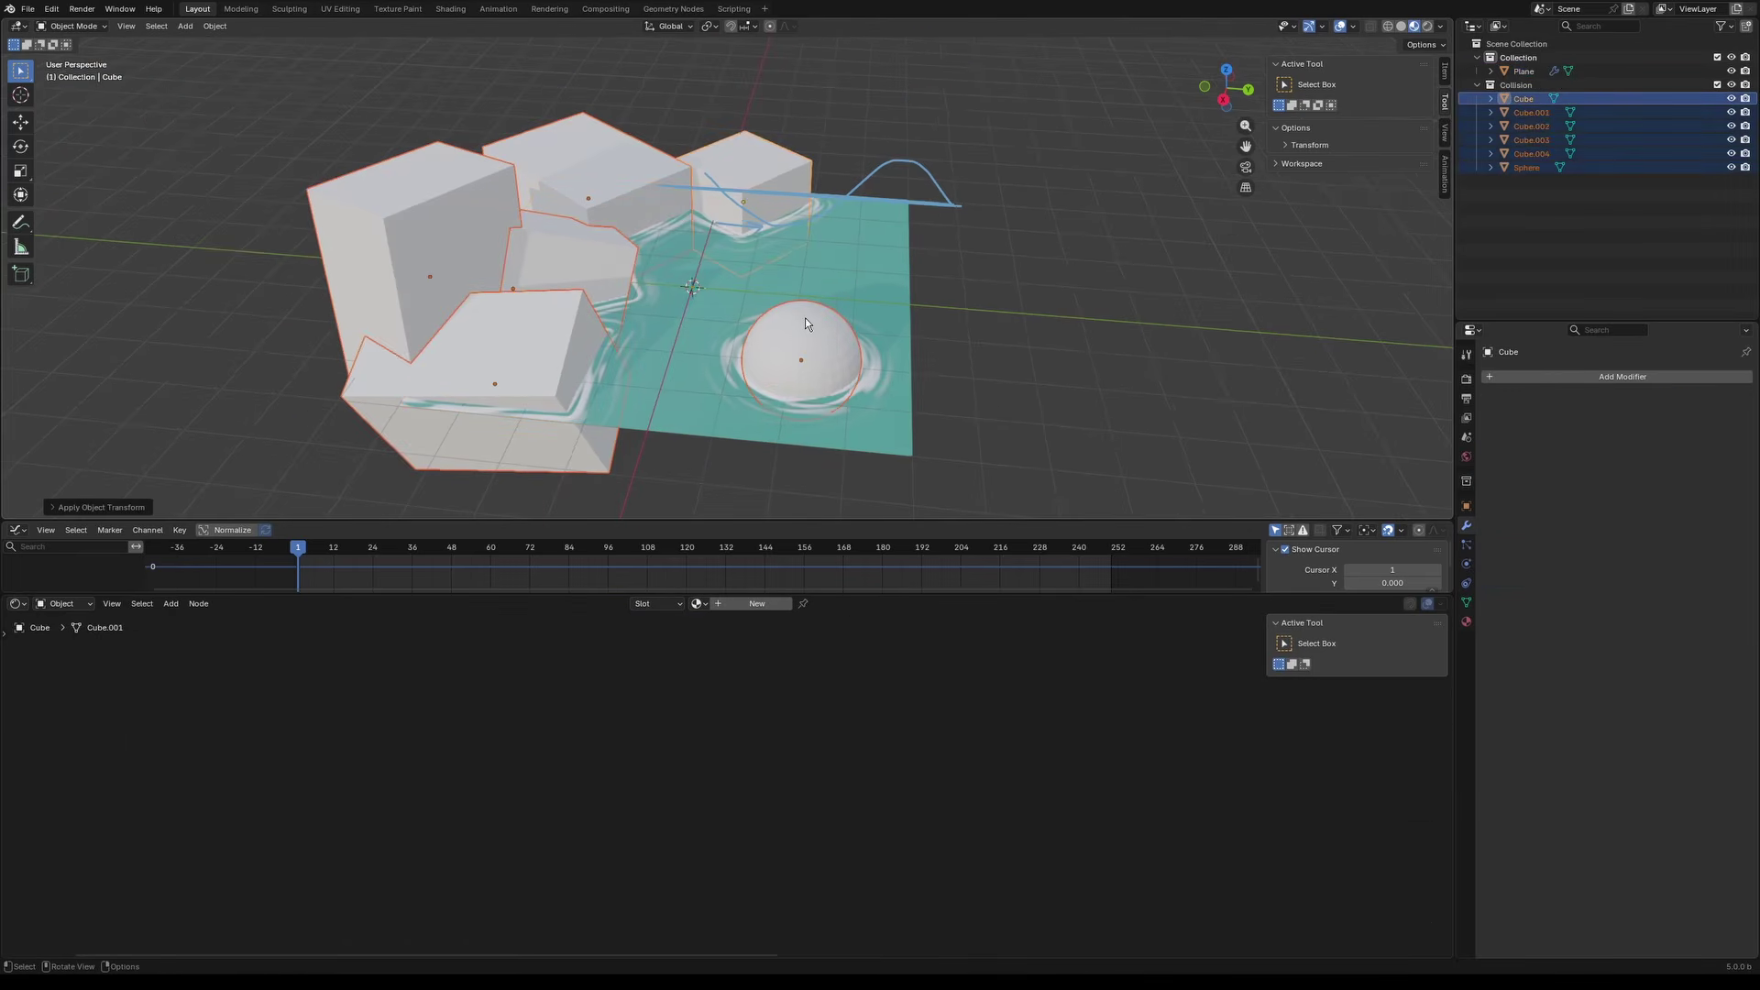
scroll(758, 341, "up", 3)
key("alt+a")
middle_click_drag(705, 390, 717, 354, "shift")
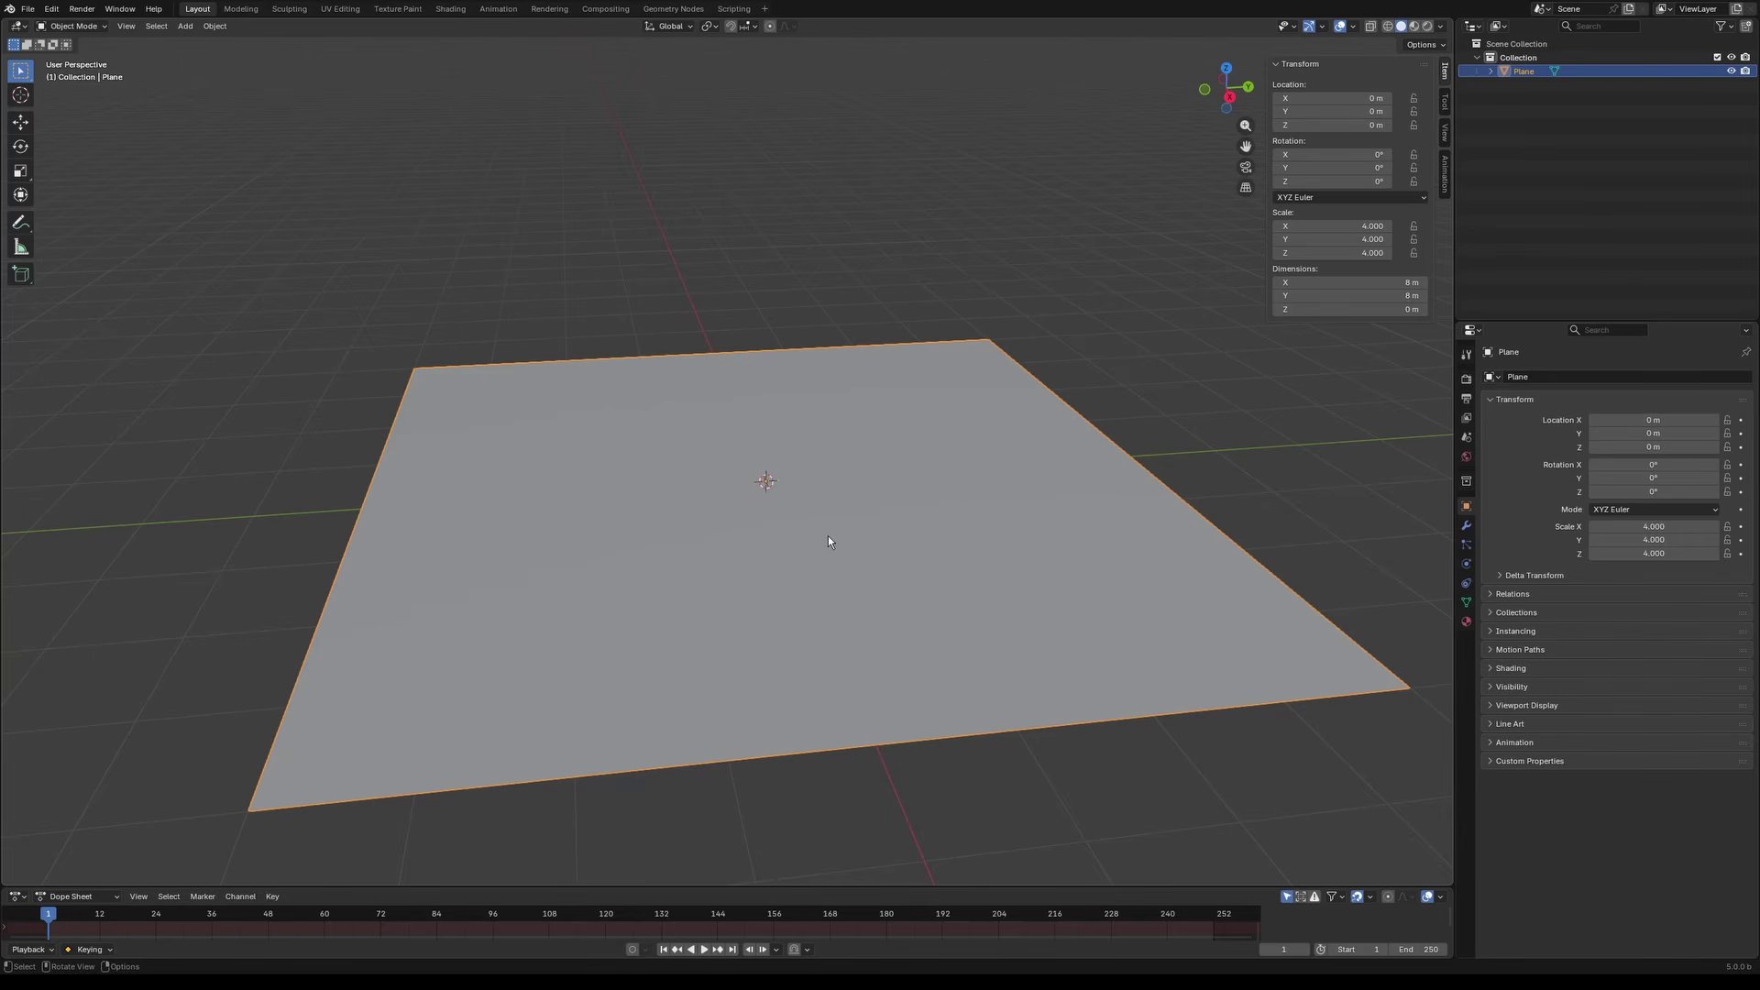
Step: Subdivide the plane's entire mesh repeatedly into a very dense grid and return to Object Mode
key("Tab")
right_click(798, 538)
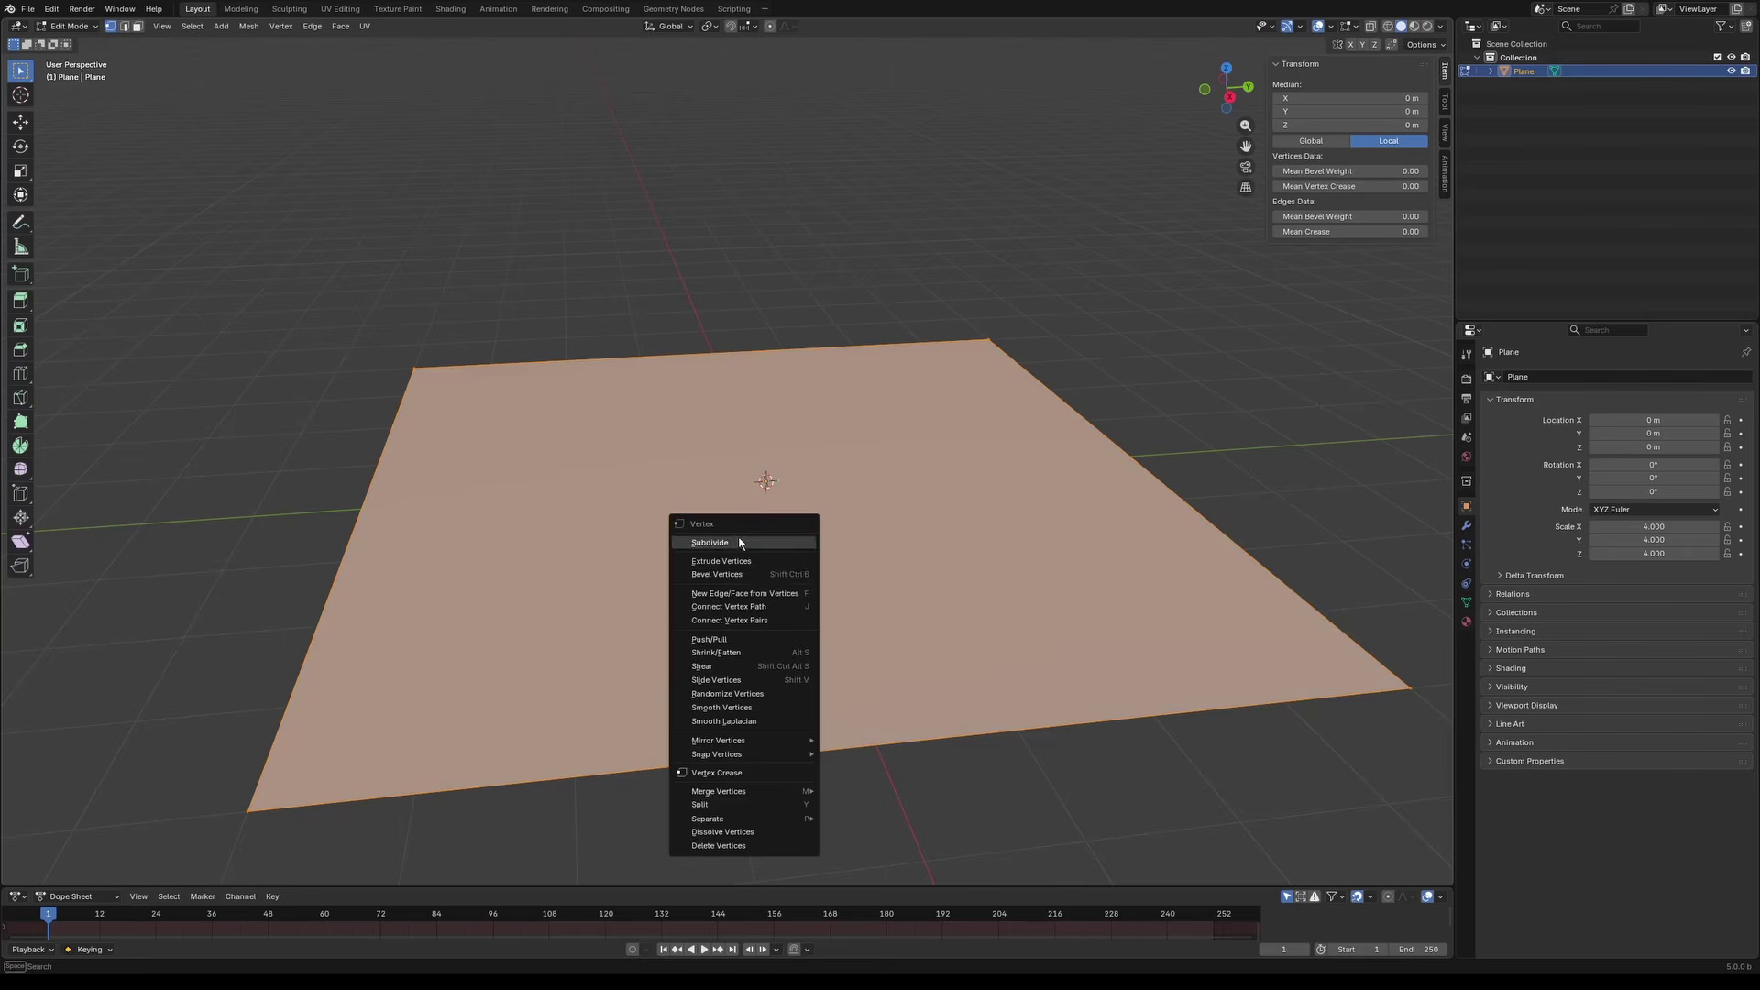
left_click(790, 540)
key("shift+r")
key("shift+r")
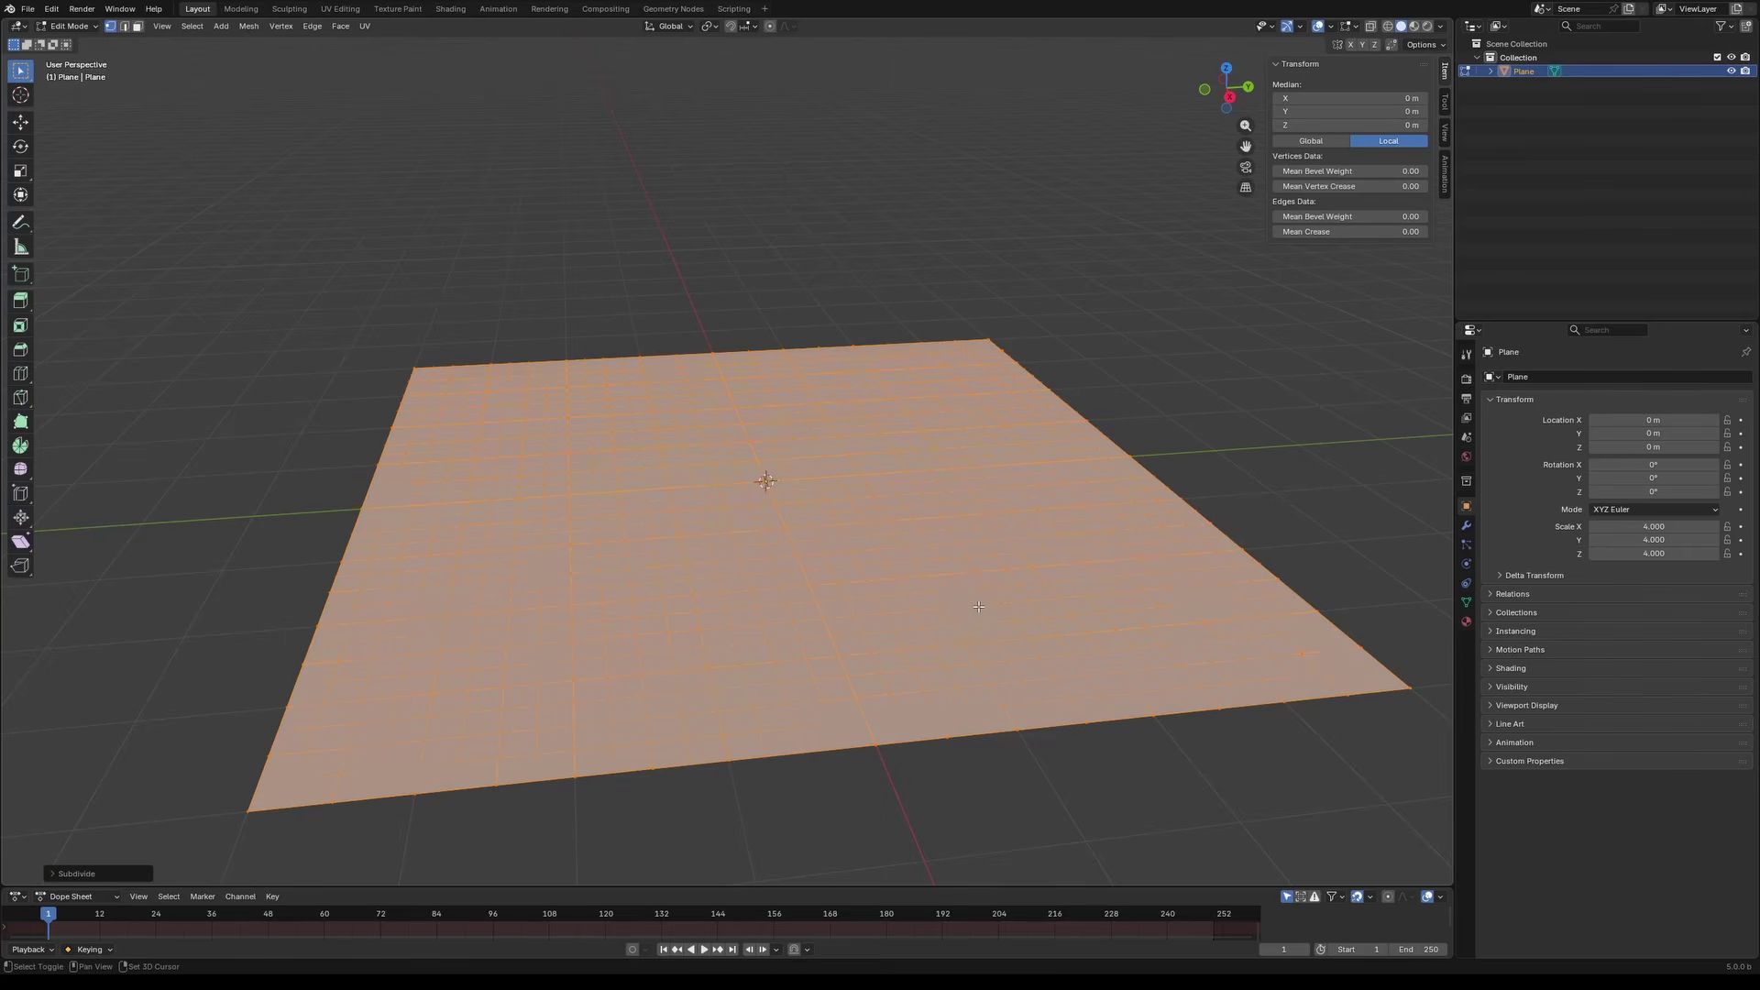
key("shift+r")
key("shift+r")
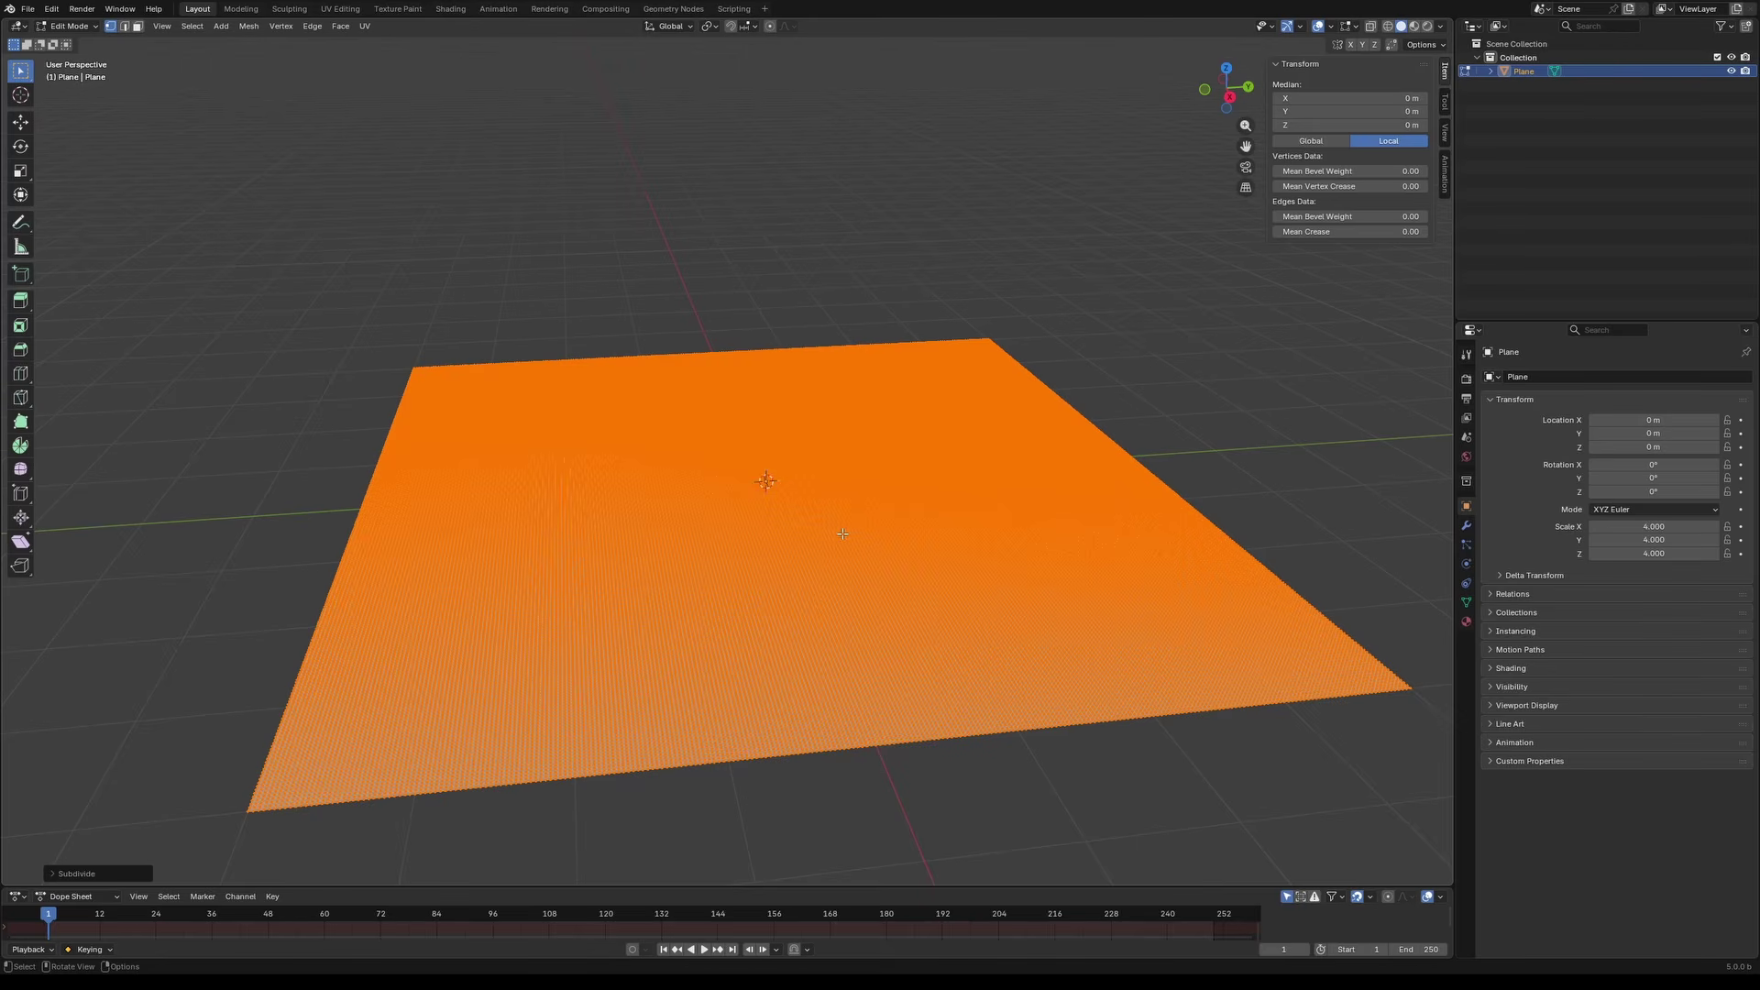
key("Tab")
Step: Add a UV sphere and place it on the plane at about X 1.92 m, Y 2.18 m
key("shift+a")
mouse_move(822, 525)
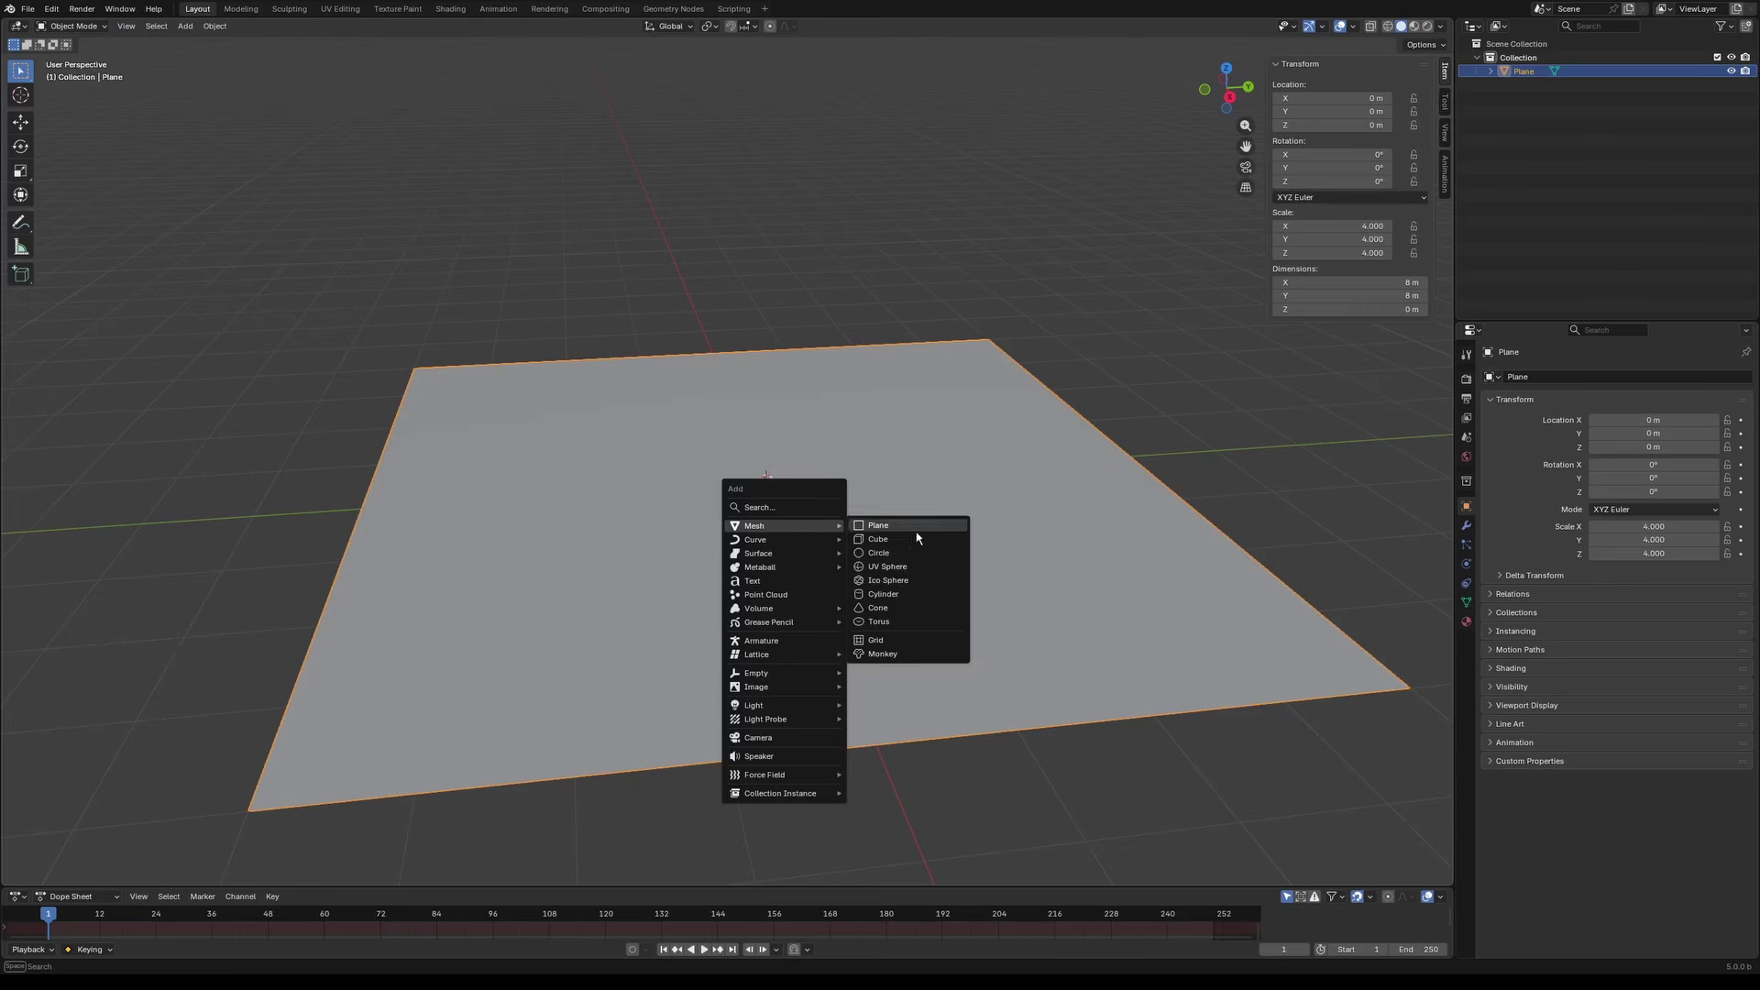
left_click(894, 566)
key("g")
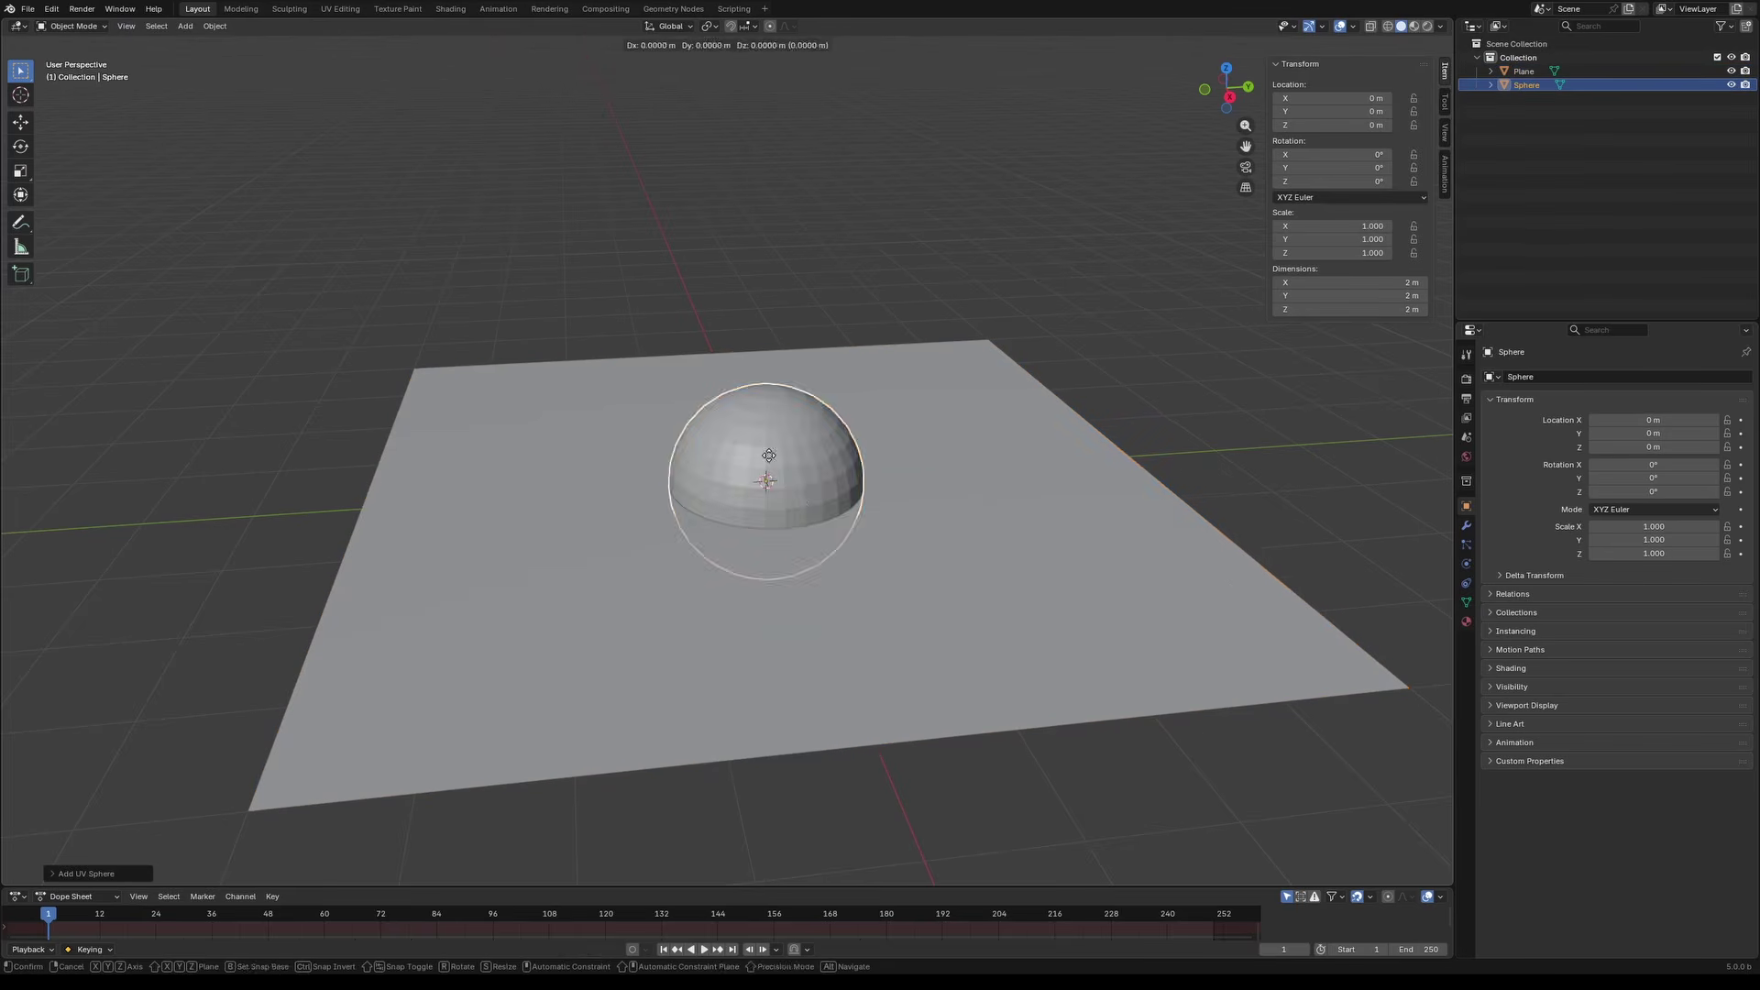
left_click(1054, 537)
Step: Add a cube, move it to about X -3.4 m, Y 0.5 m at the plane's edge, and rotate it about -39° around Z
key("shift+a")
mouse_move(777, 495)
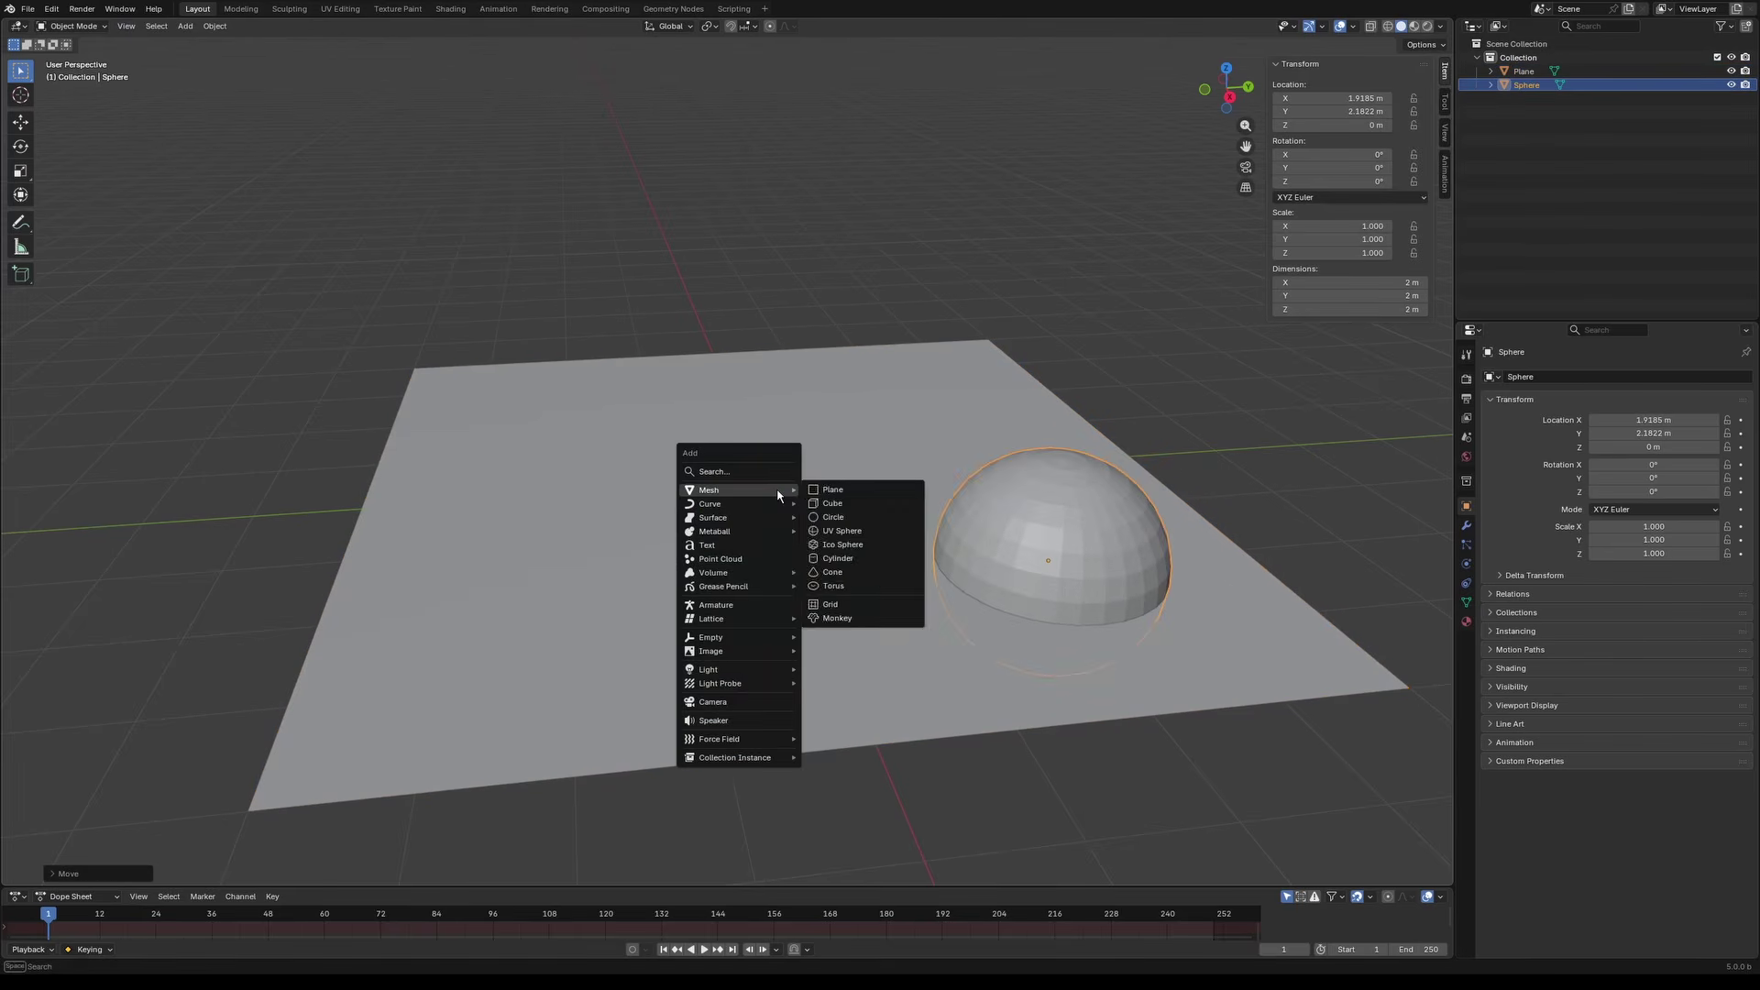
left_click(836, 503)
key("g")
key("r")
key("z")
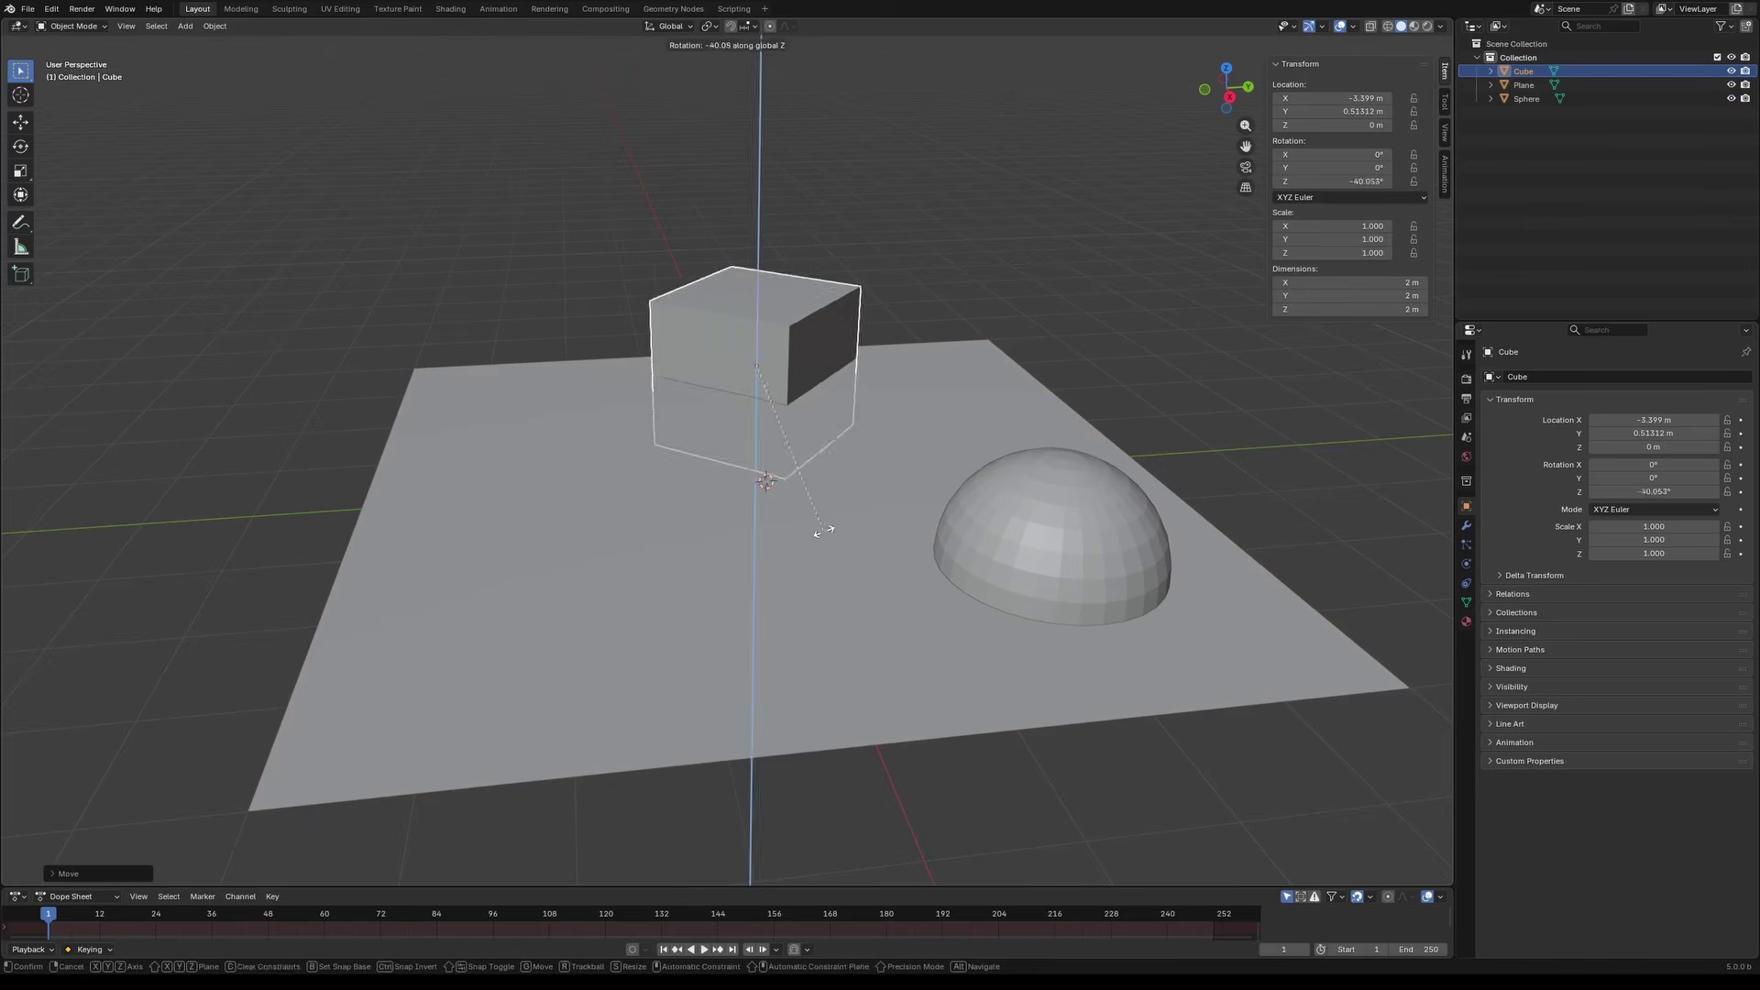
left_click(830, 528)
Step: Duplicate the cube horizontally to about X -3.08 m, Y -2.8 m and stretch it to about 1.32 in local X and 1.87 in local Y
key("shift+d")
key("shift+z")
left_click(586, 536)
key("s")
key("x")
left_click(707, 545)
key("s")
key("x")
key("x")
key("y")
key("y")
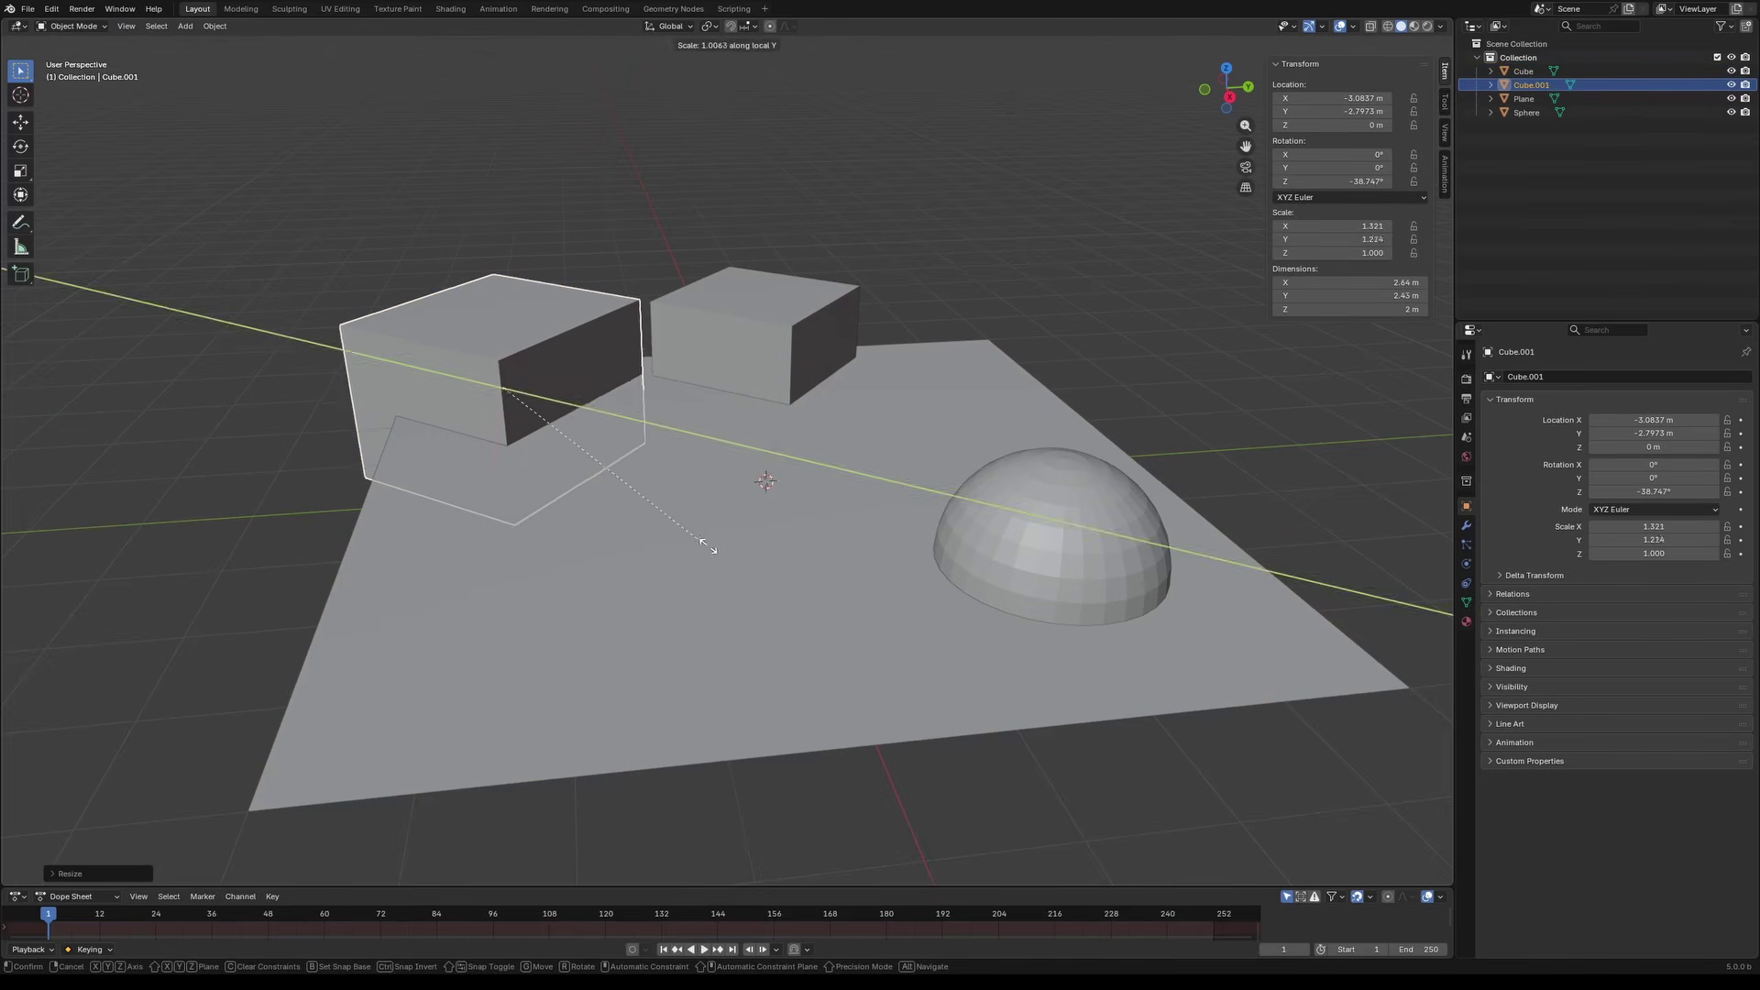
left_click(846, 582)
Step: Duplicate the stretched cube horizontally along the plane's edge and tilt the copy with a free trackball rotation
key("shift+d")
key("shift+z")
left_click(690, 543)
key("r")
key("r")
left_click(749, 627)
Step: Duplicate the tilted block twice more around the plane's near corner, giving the copies different free rotations and heights
key("shift+d")
key("z")
left_click(728, 530)
key("r")
key("r")
left_click(706, 581)
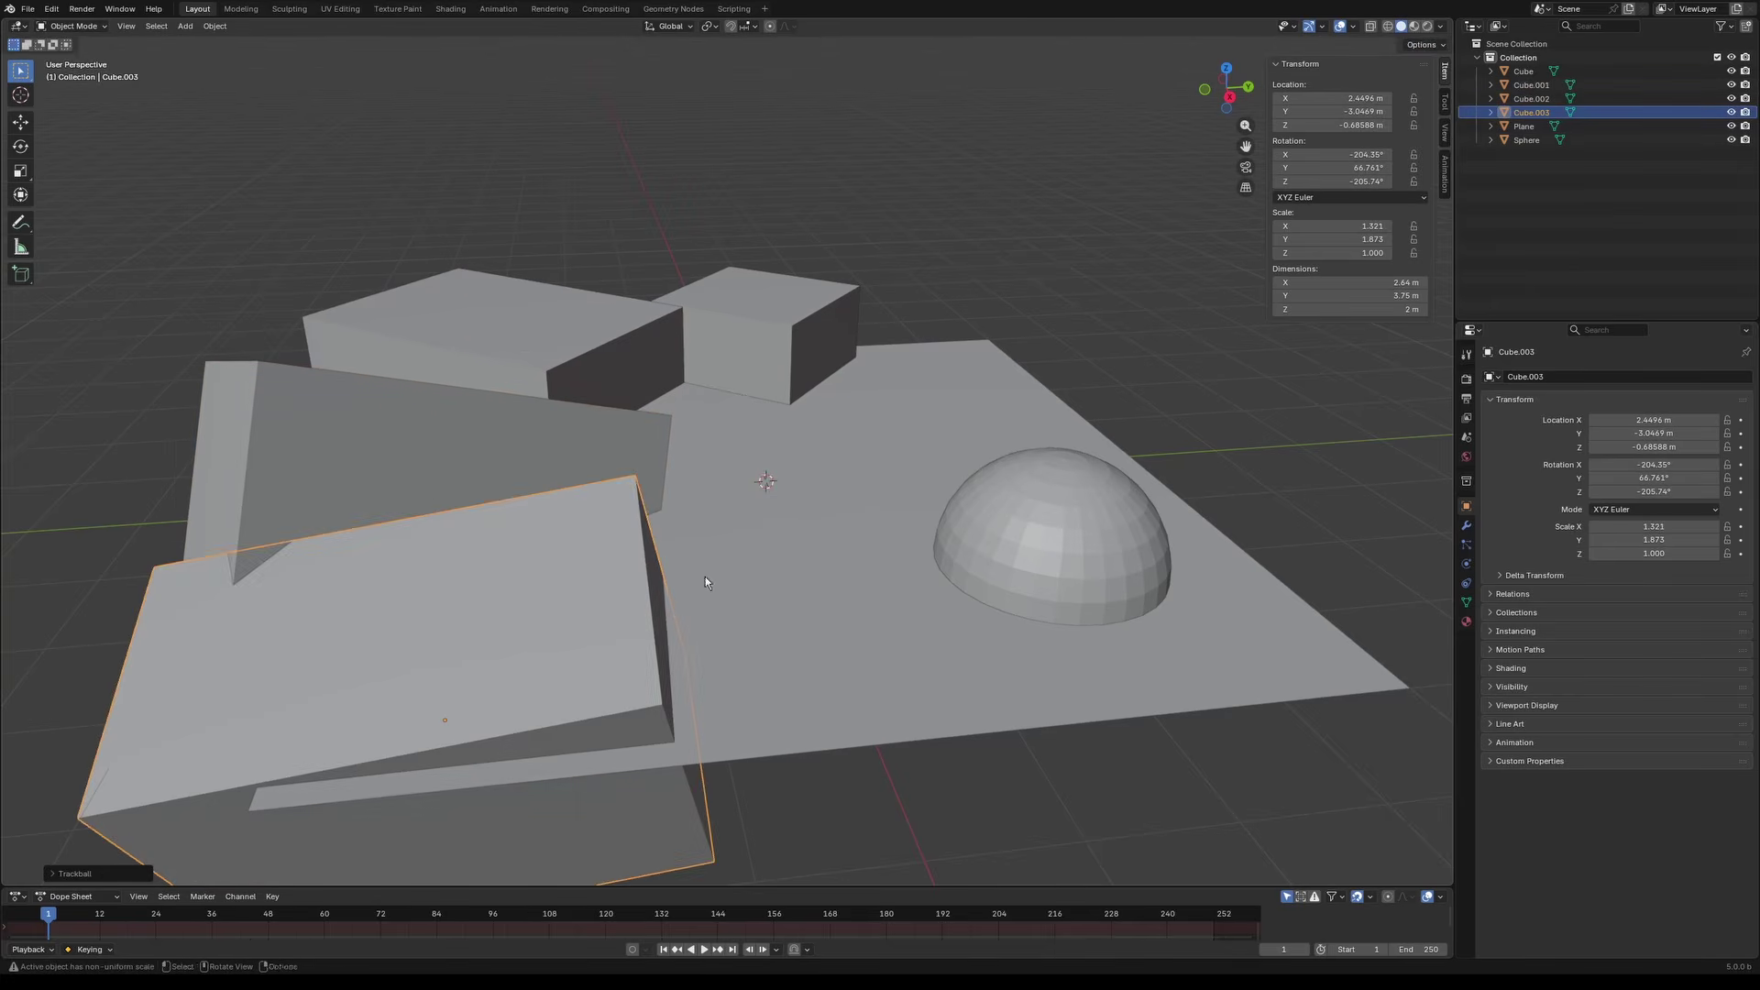
key("shift+d")
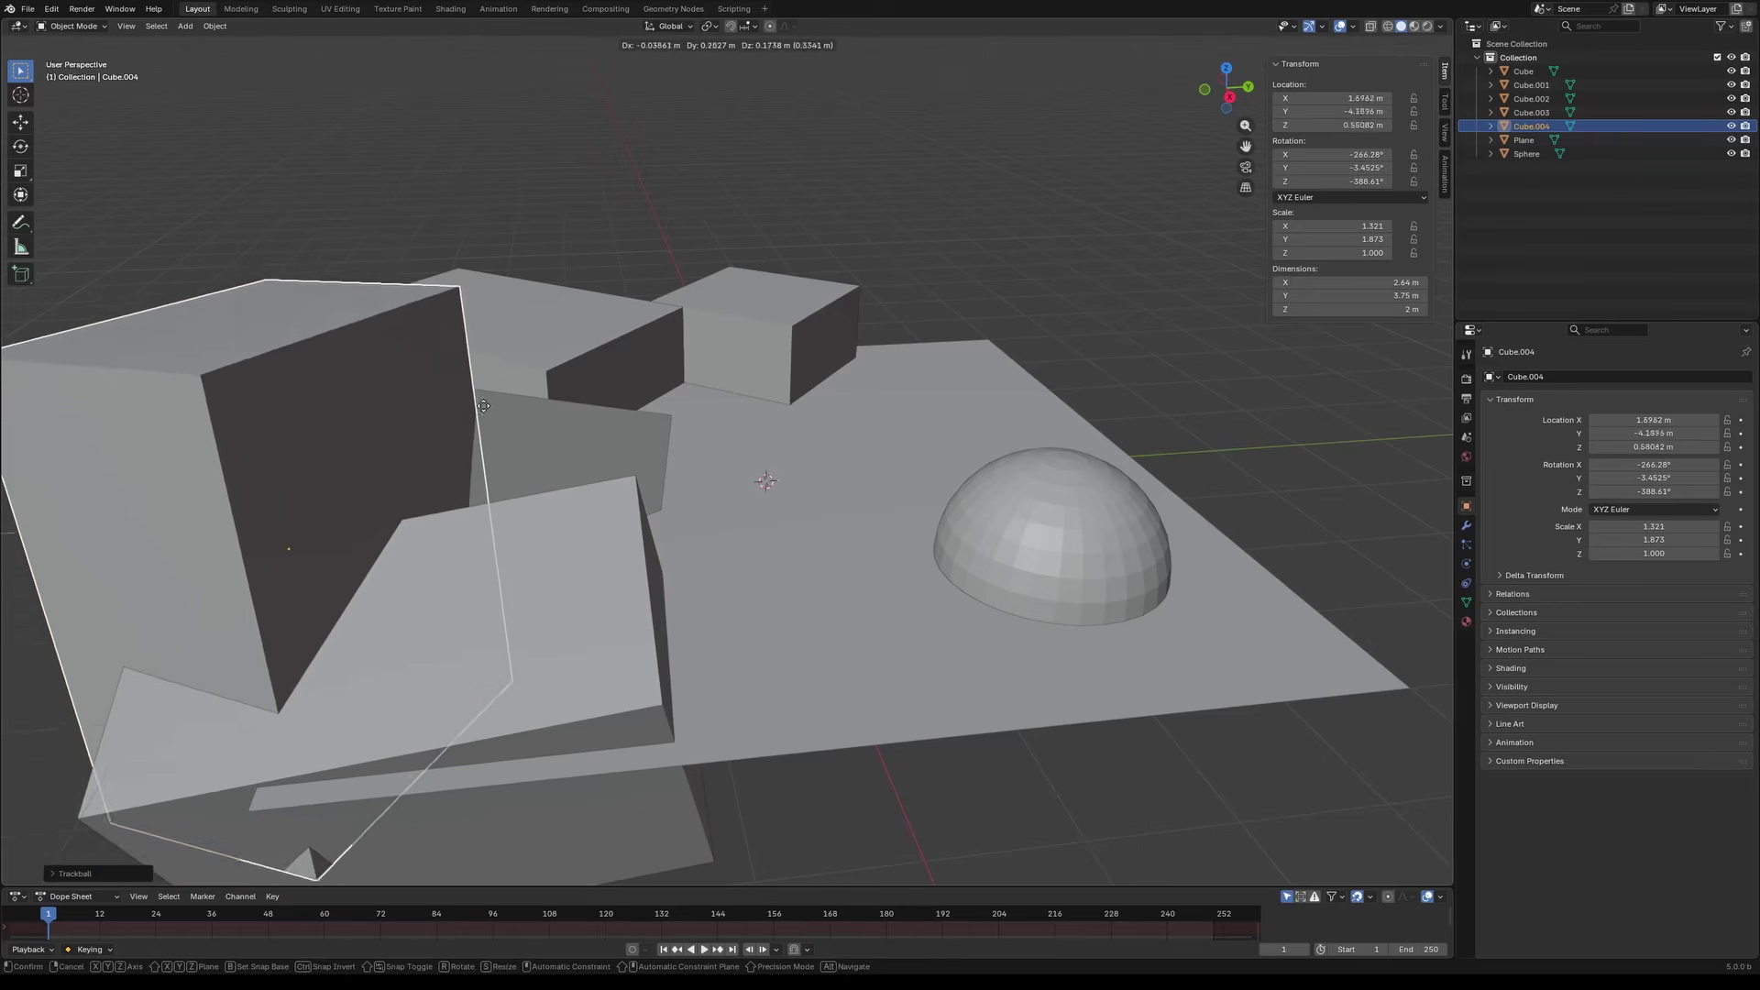
left_click(450, 367)
Step: Move the five cubes and the sphere into a new collection named Collision
scroll(449, 366, "down", 3)
middle_click_drag(449, 367, 568, 643)
scroll(614, 564, "up", 2)
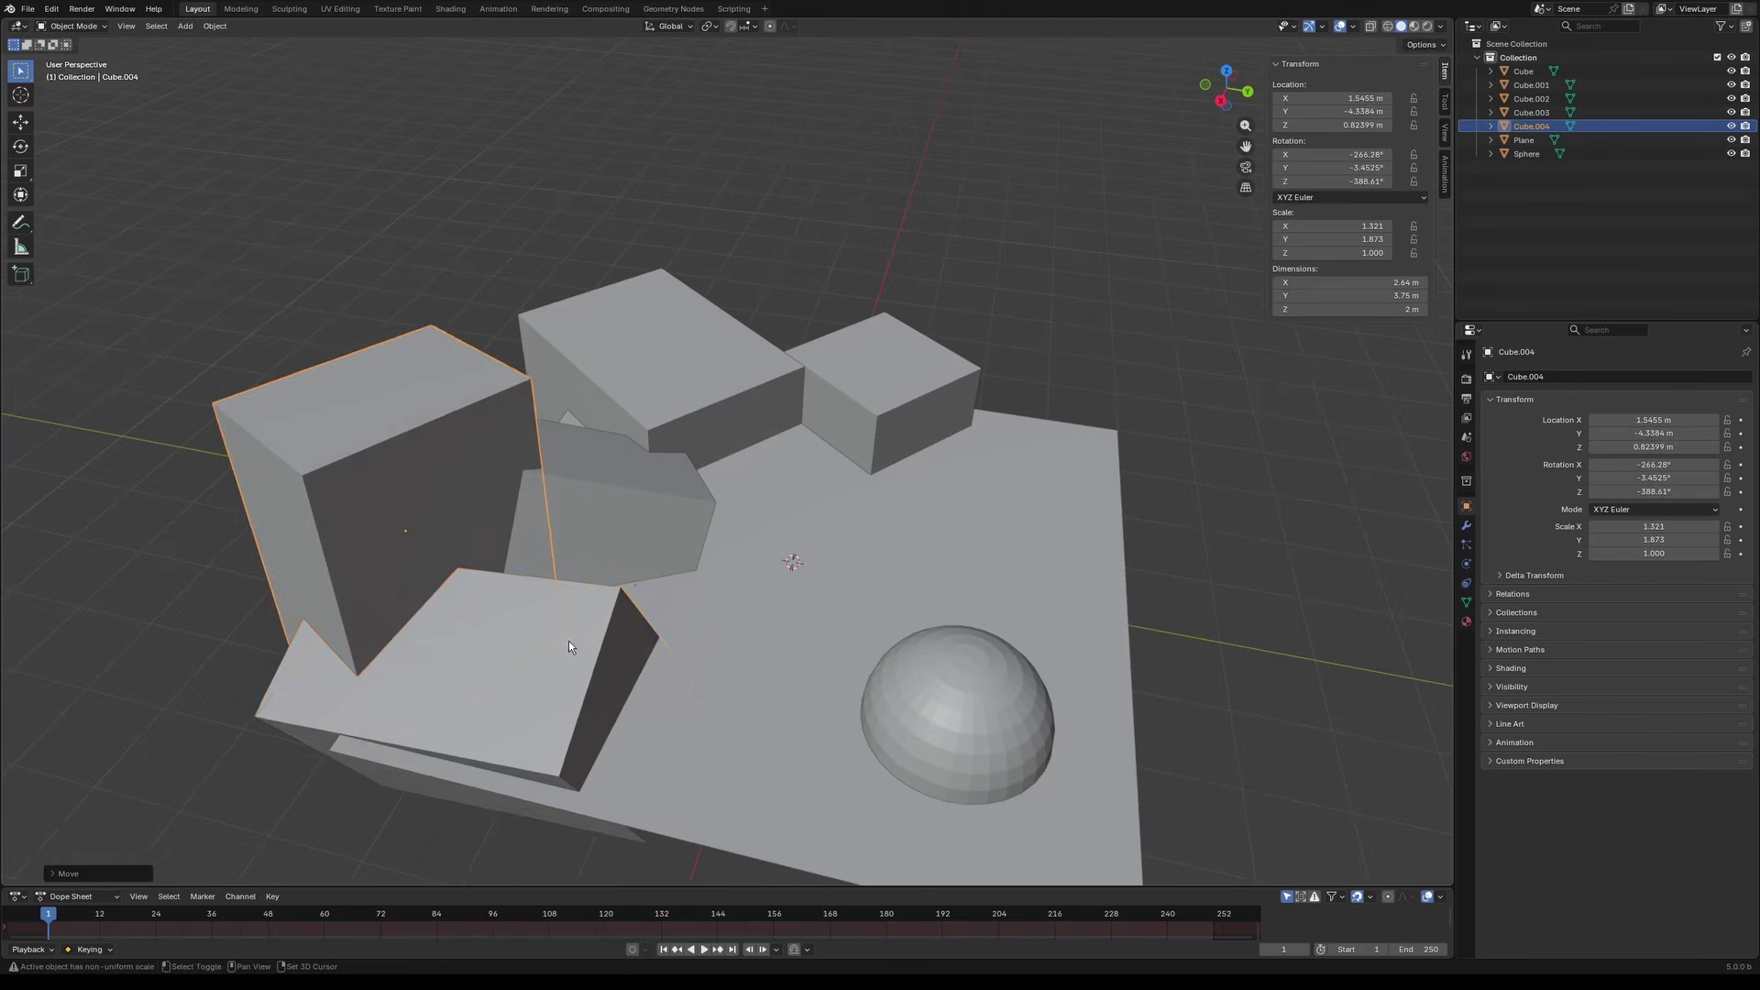
left_click(568, 641, "shift")
left_click(605, 513, "shift")
left_click(633, 377, "shift")
left_click(884, 377, "shift")
left_click(987, 722, "shift")
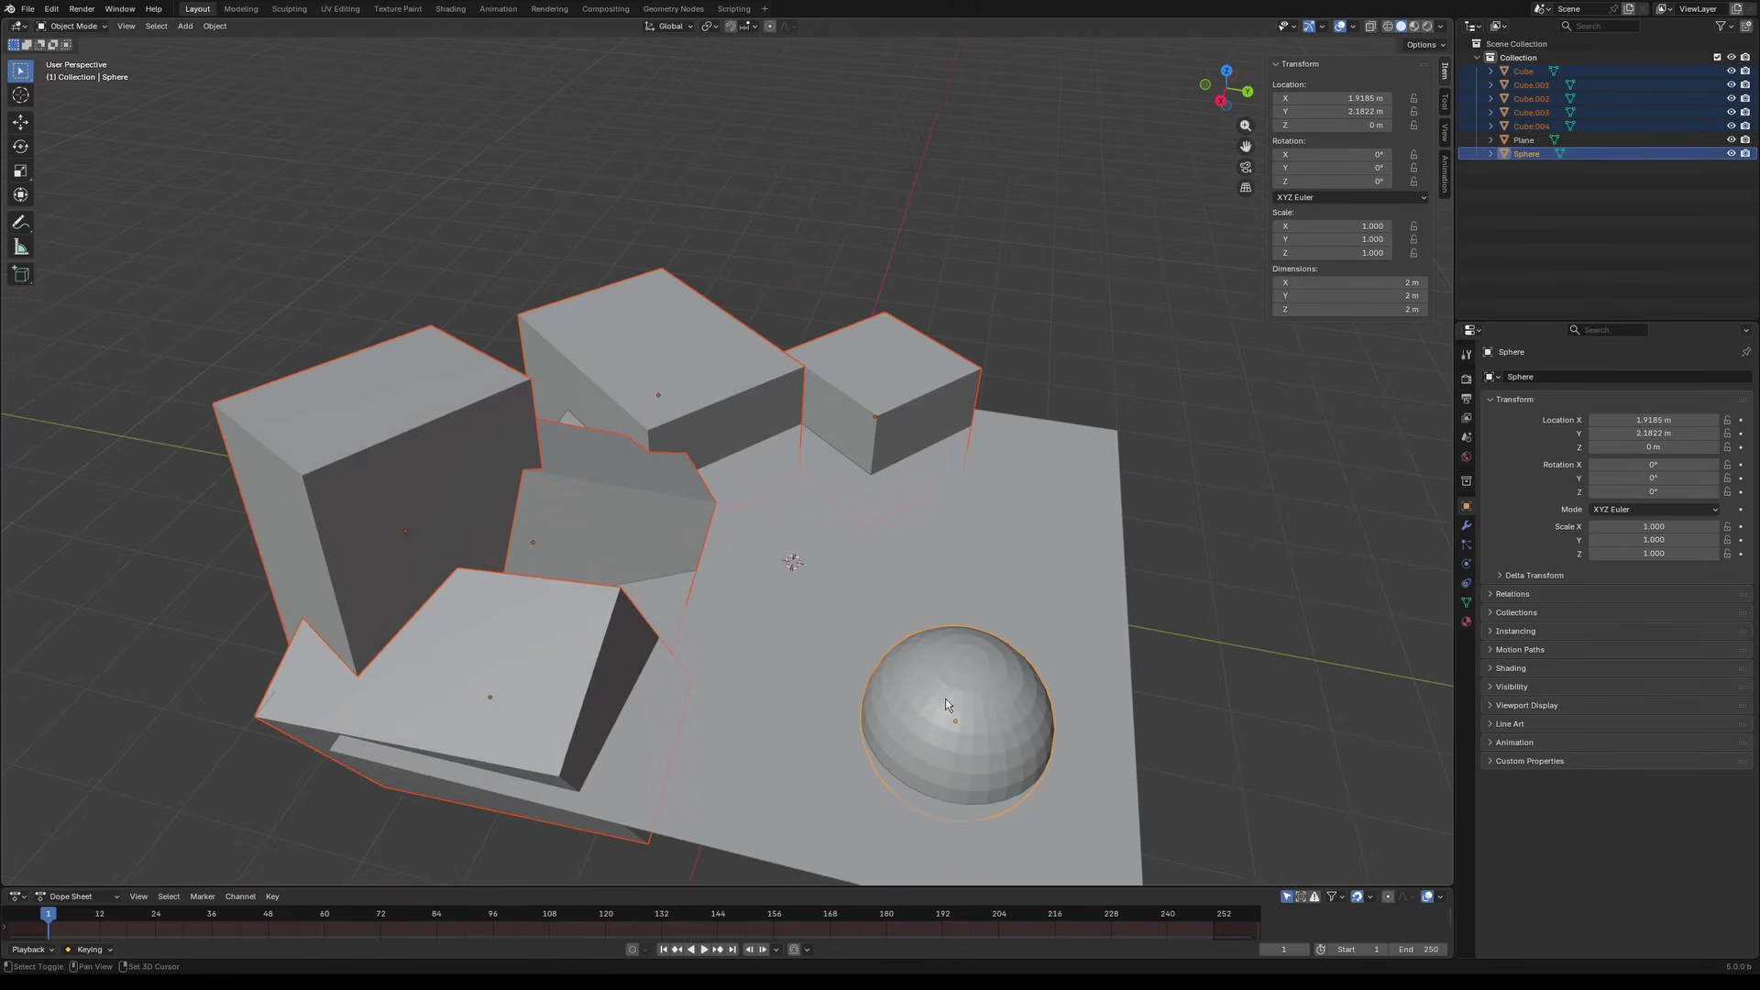
key("m")
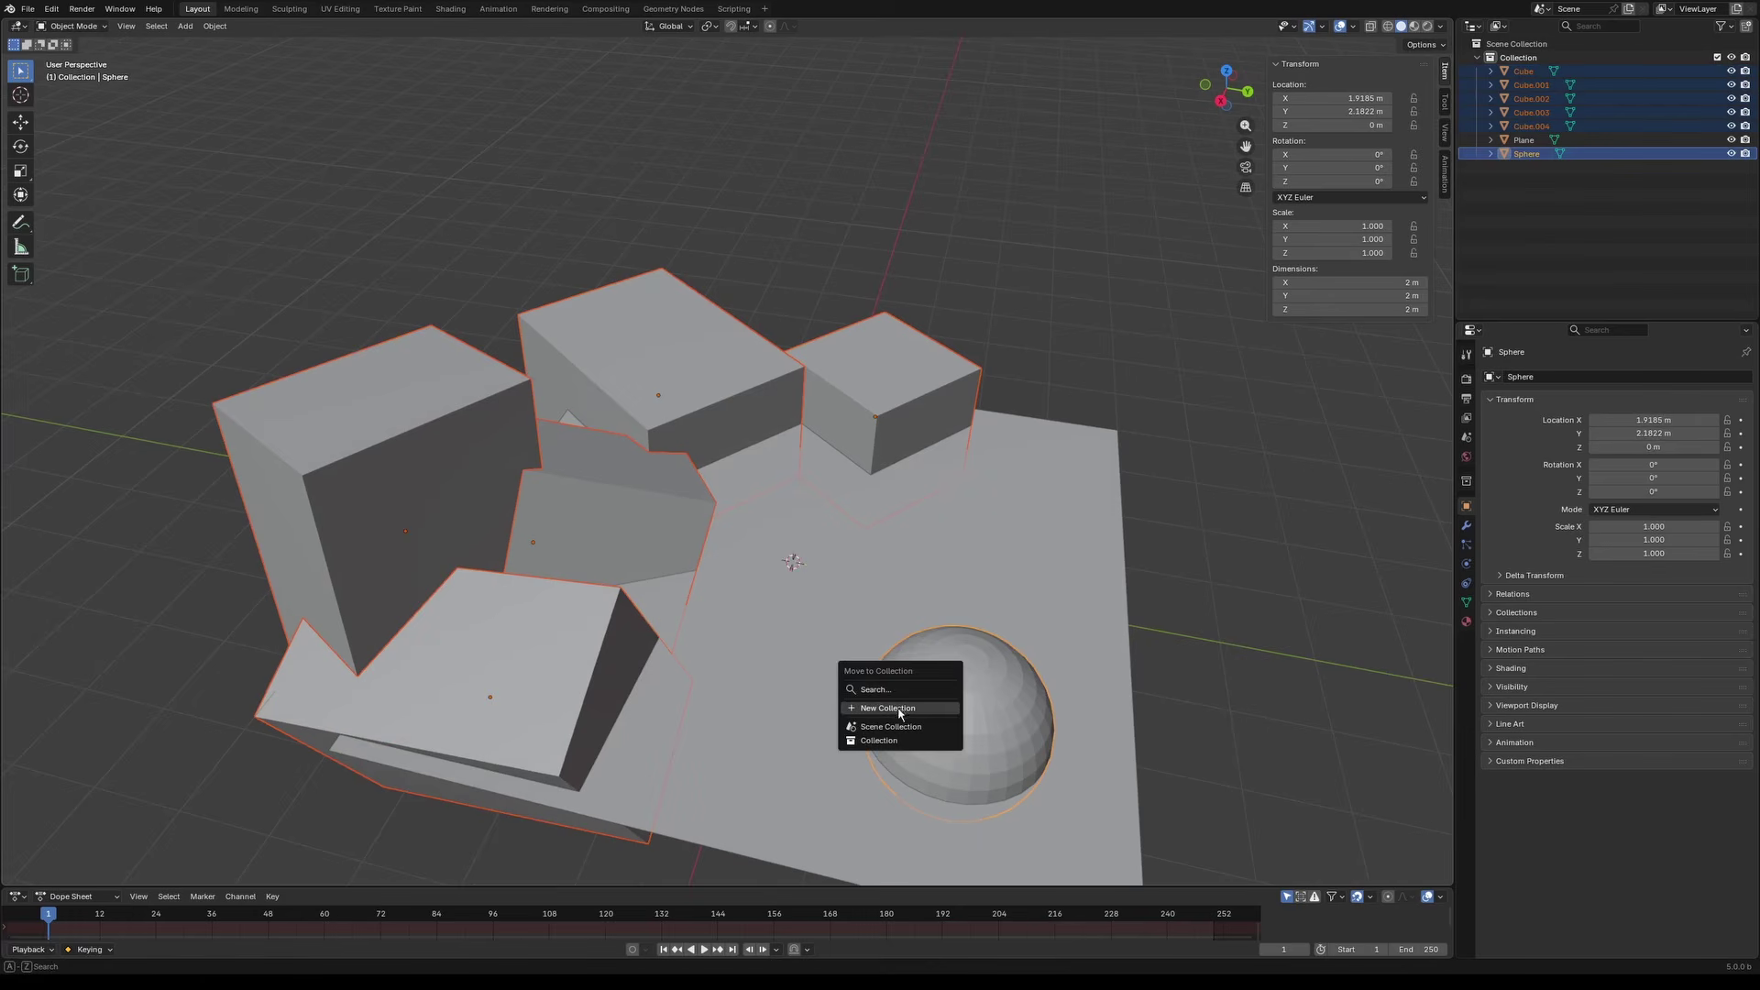
left_click(921, 707)
type("Coll")
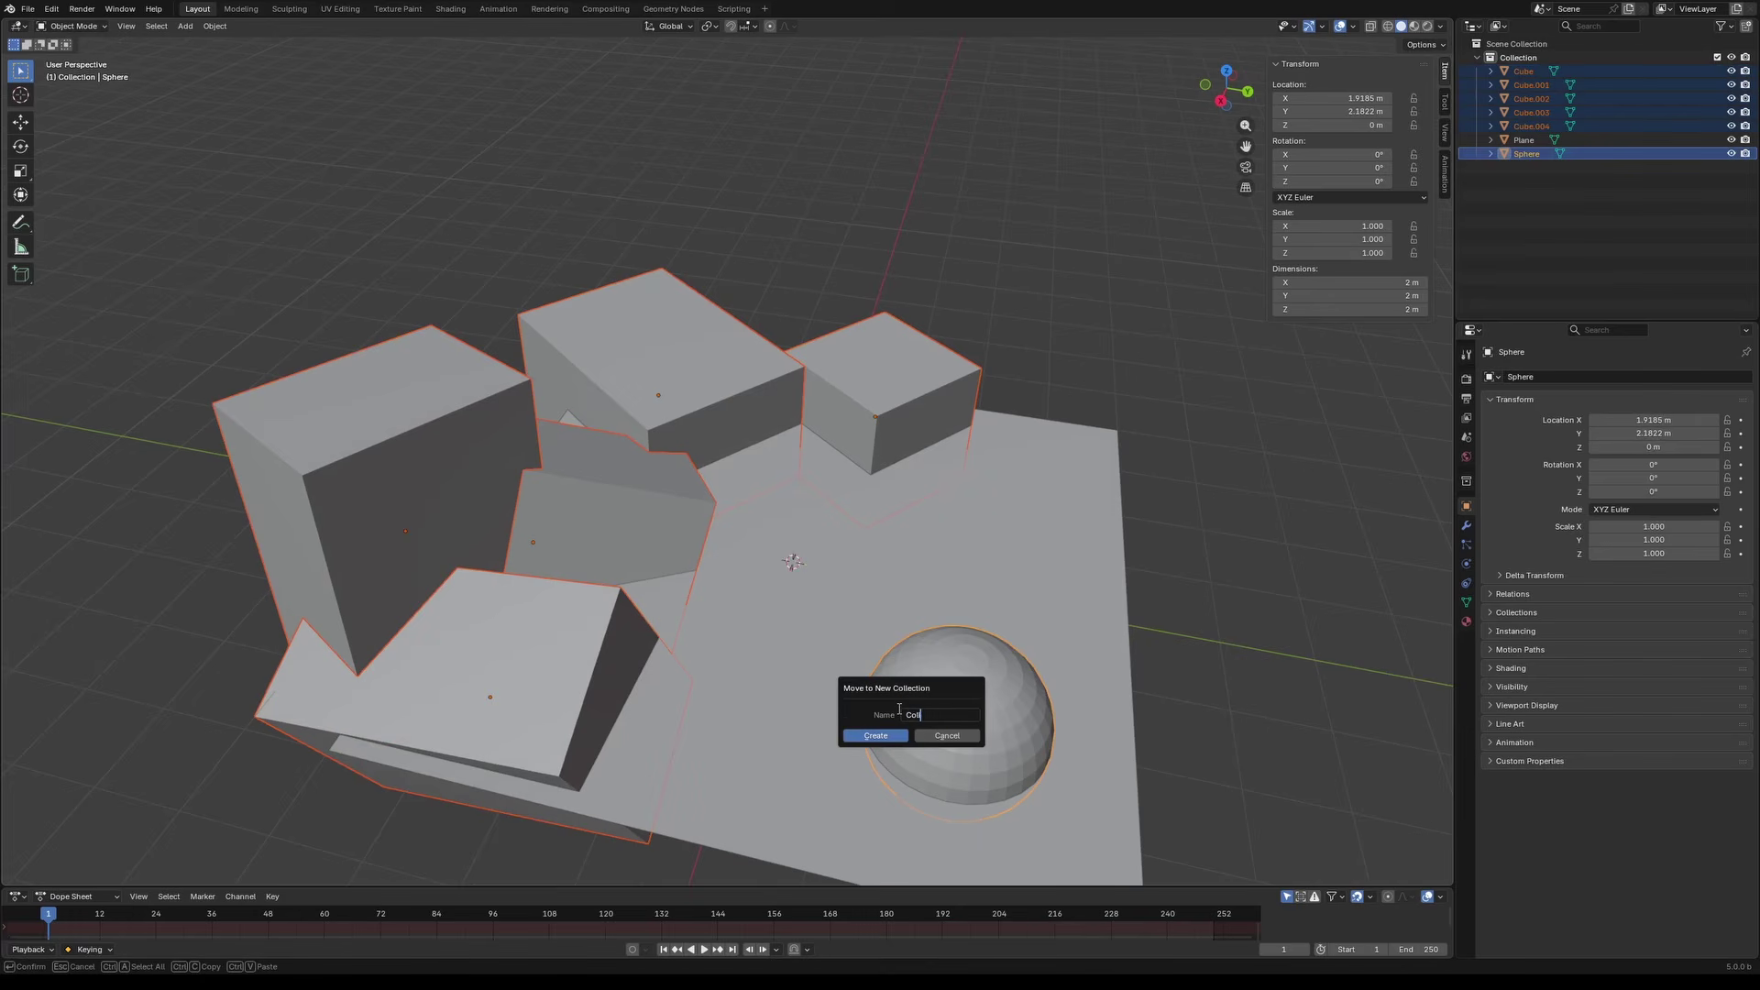
type("ision")
key("Return")
left_click(875, 735)
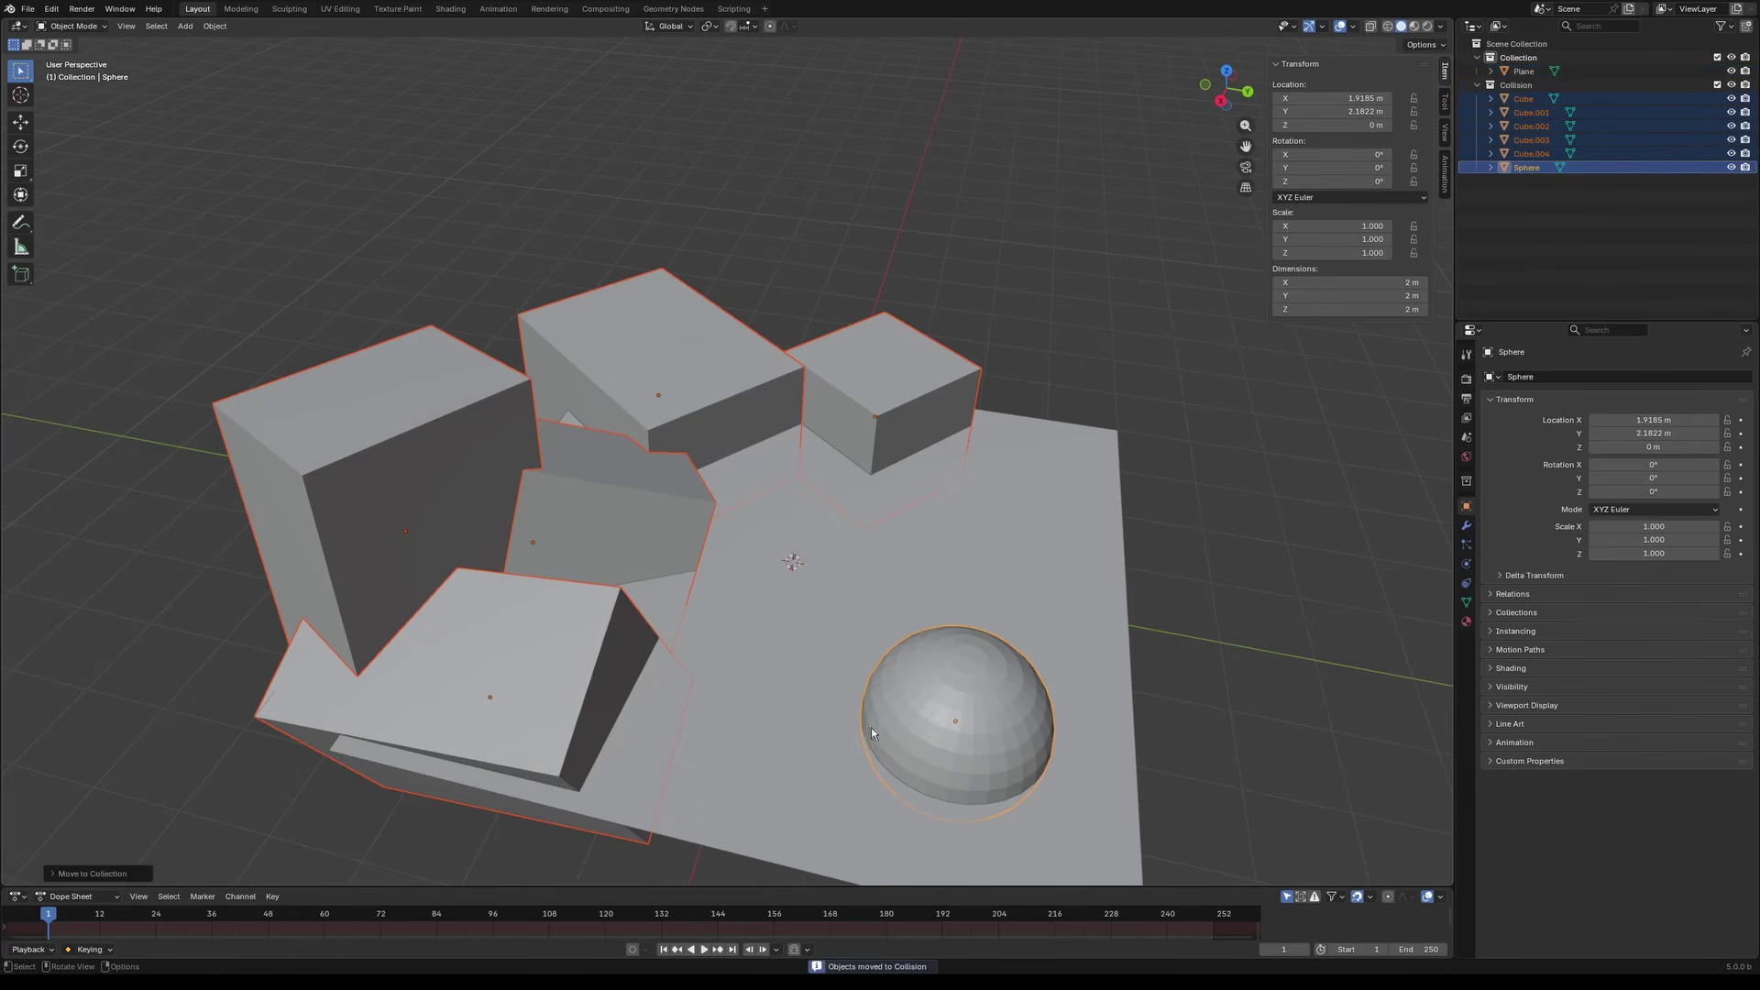
Step: Enlarge the Dope Sheet area below the viewport and switch it to the Geometry Node Editor
mouse_move(829, 700)
middle_mouse_down()
mouse_move(869, 673)
mouse_move(812, 674)
middle_mouse_up()
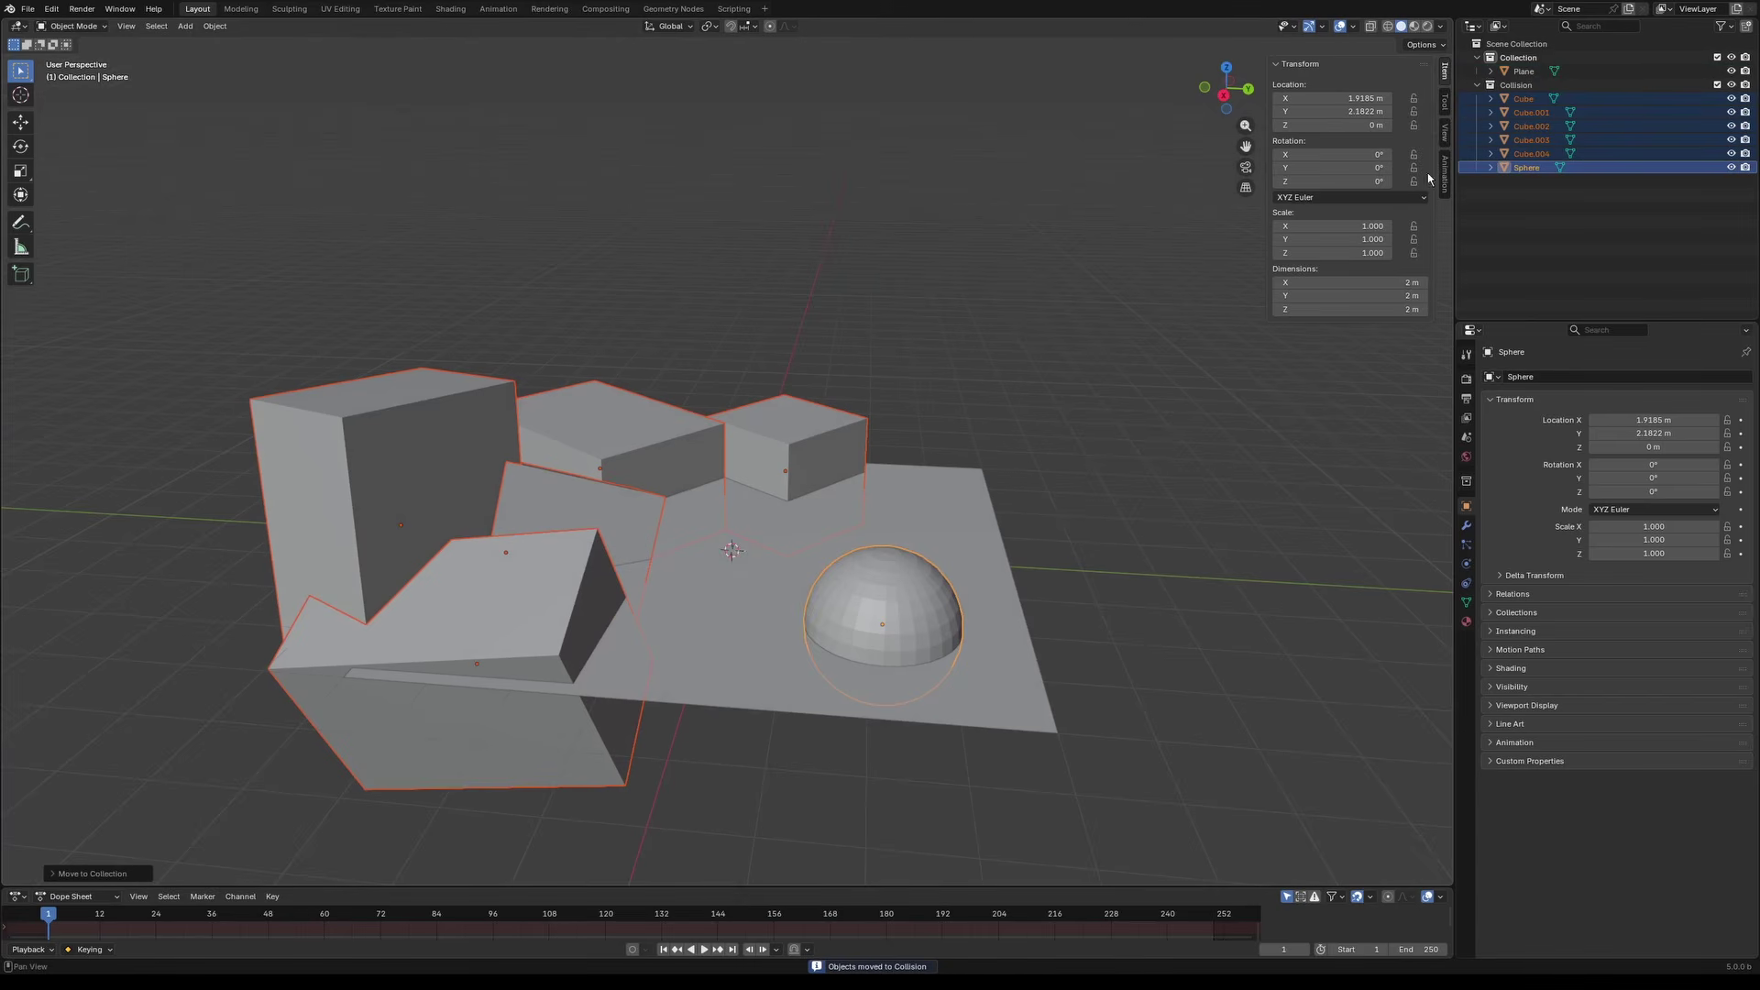
left_click_drag(851, 886, 829, 664)
left_click(16, 674)
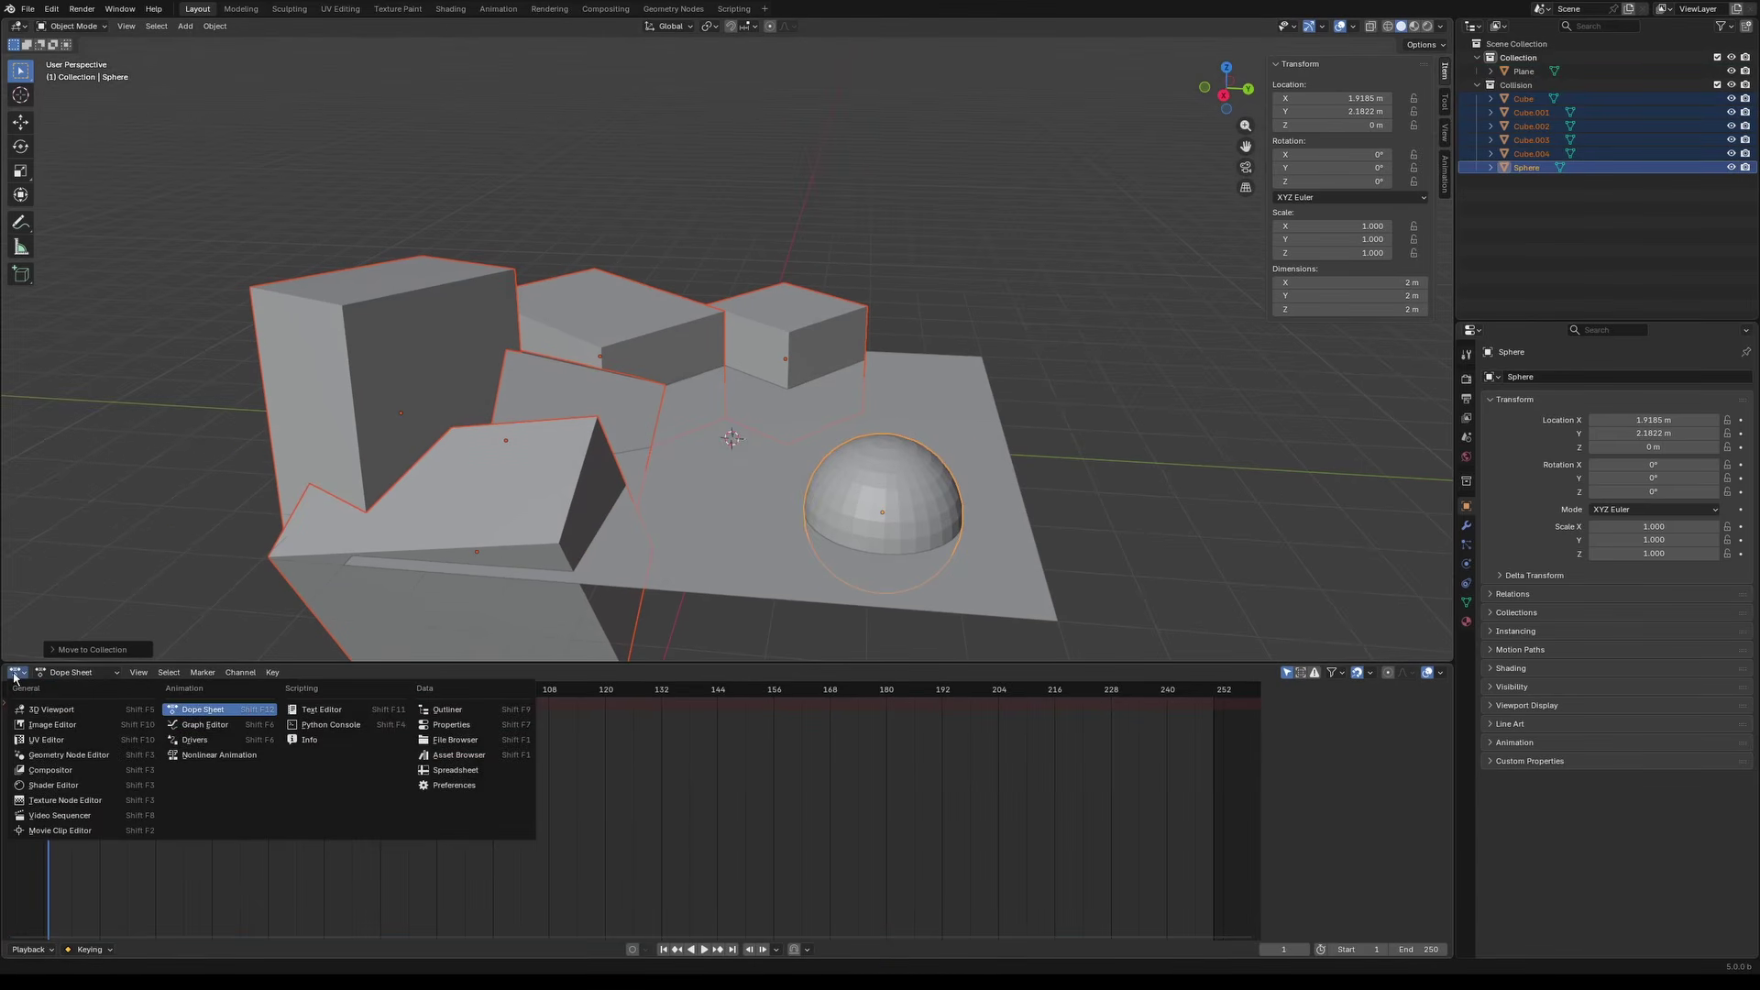
left_click(69, 755)
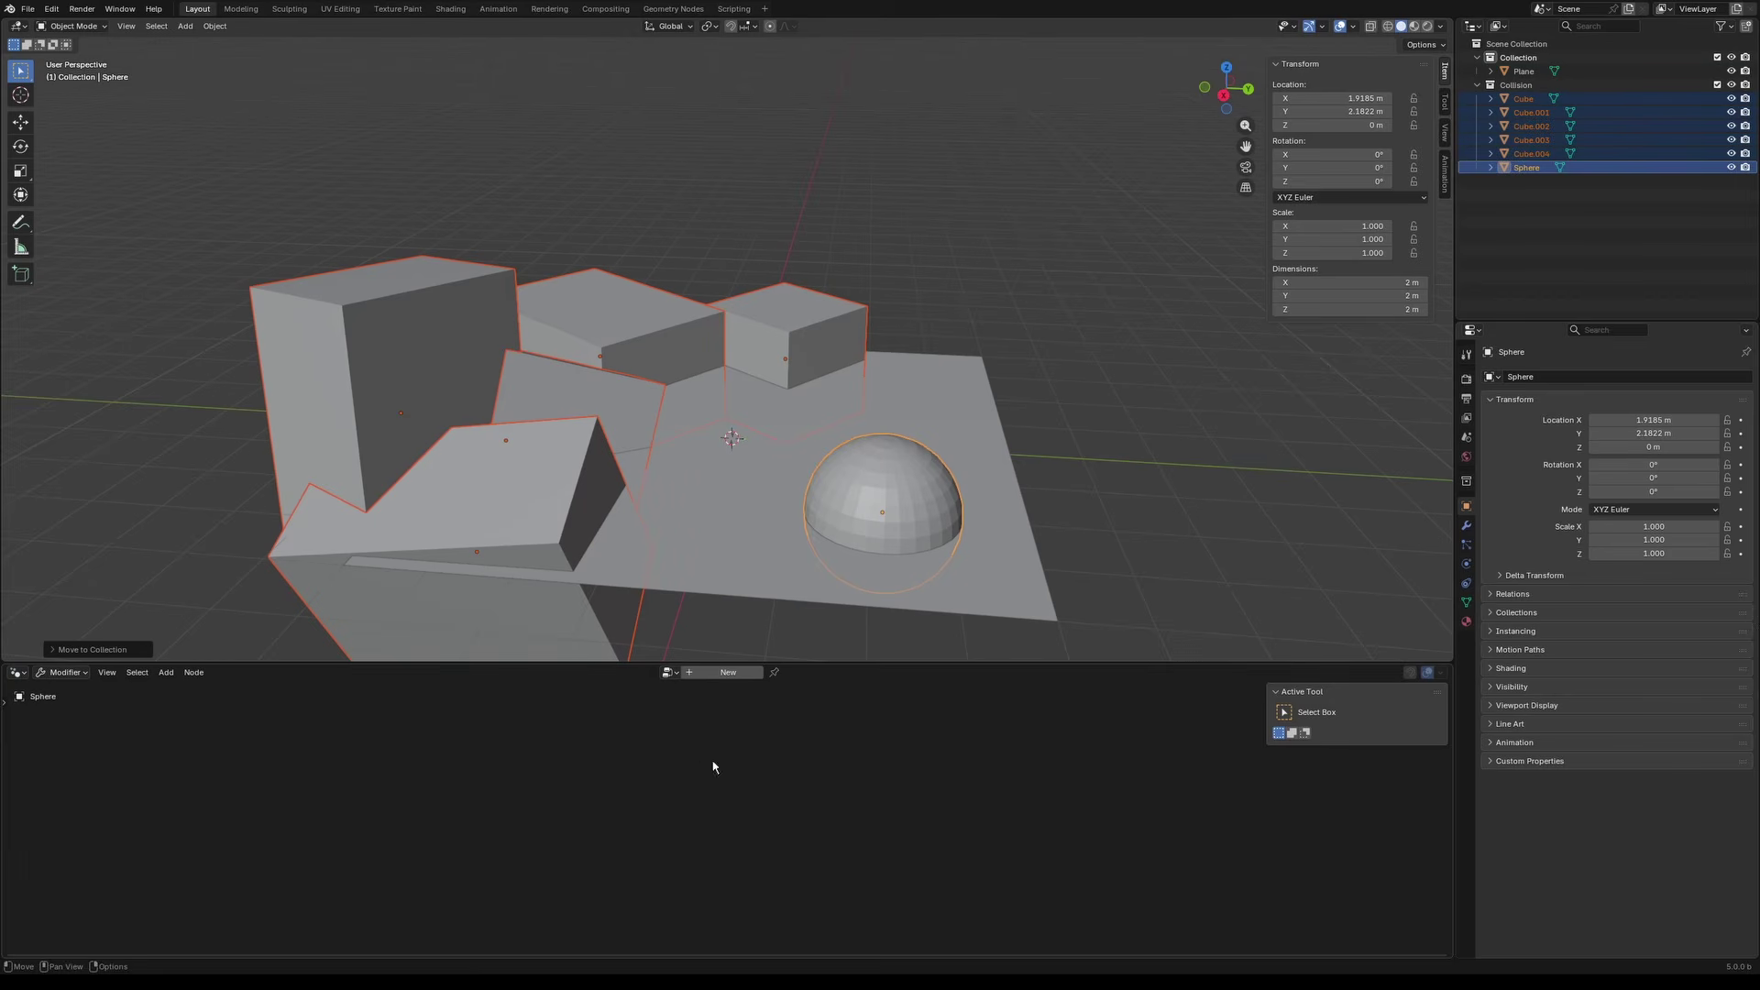
Step: Create a new geometry node tree on the plane and enlarge the node editor area
left_click(715, 539)
left_click(724, 671)
scroll(722, 822, "up", 12)
left_click_drag(770, 663, 788, 594)
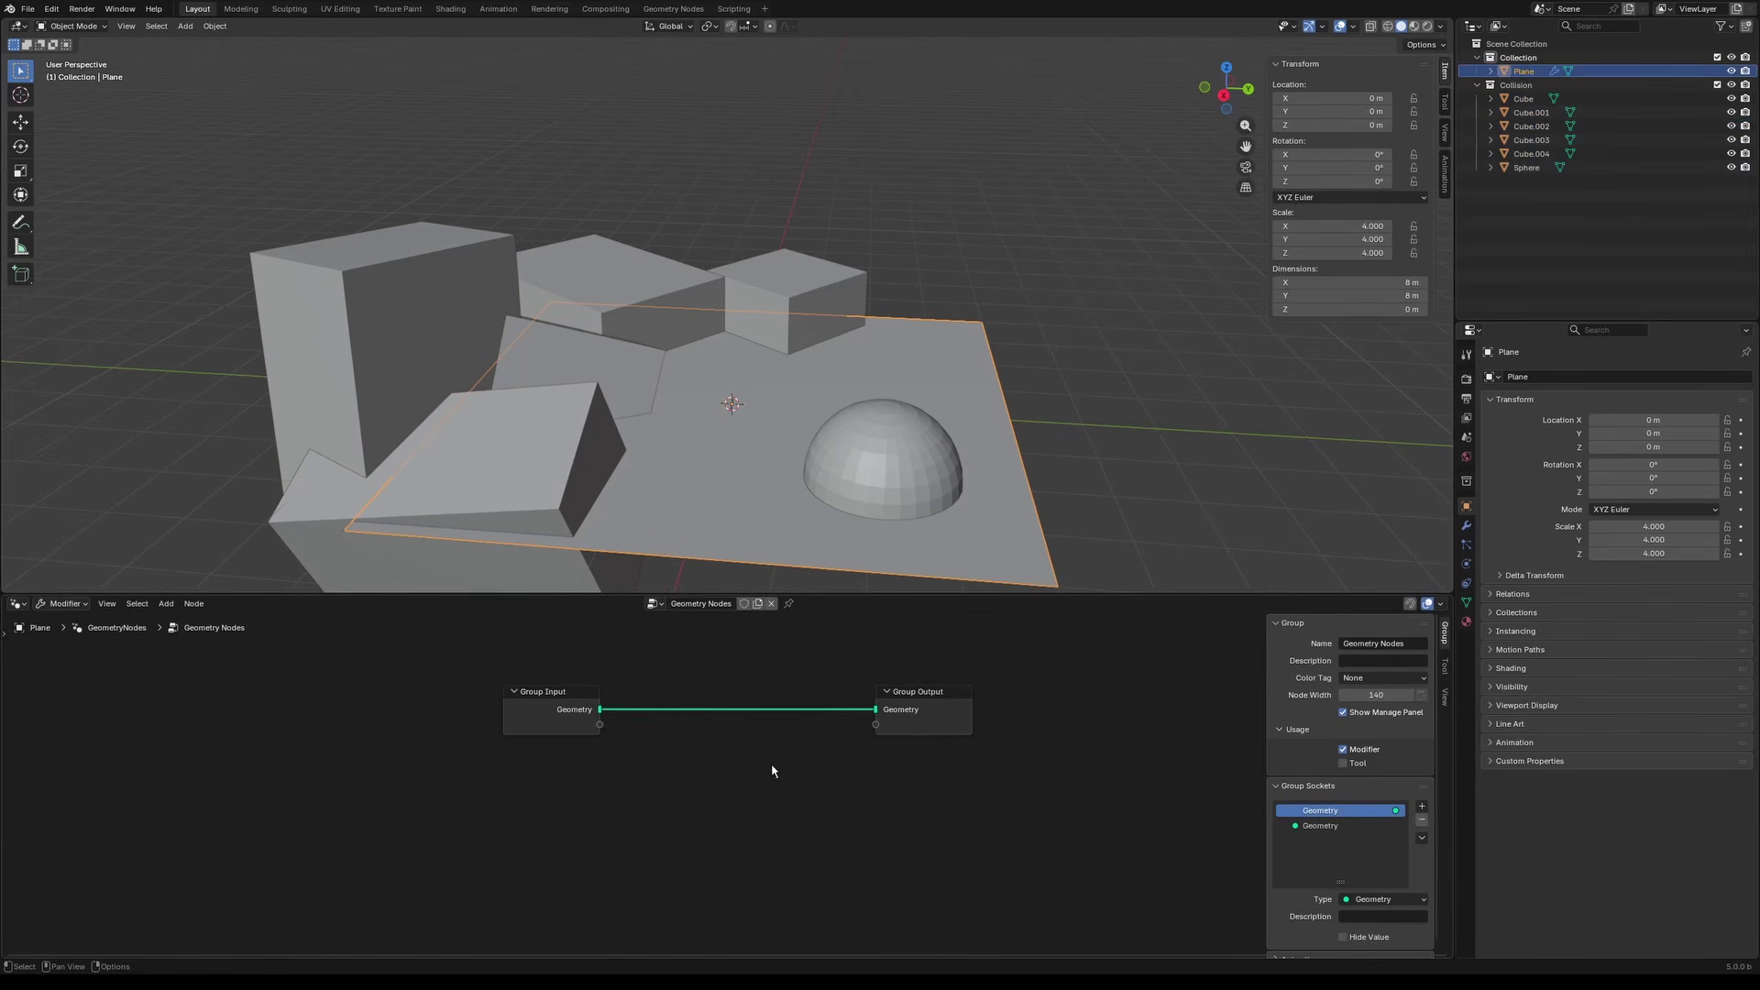
Step: Insert a Store Named Attribute node between Group Input and Group Output and name the attribute Gradient
middle_click_drag(762, 767, 539, 791)
key("shift+a")
type("store")
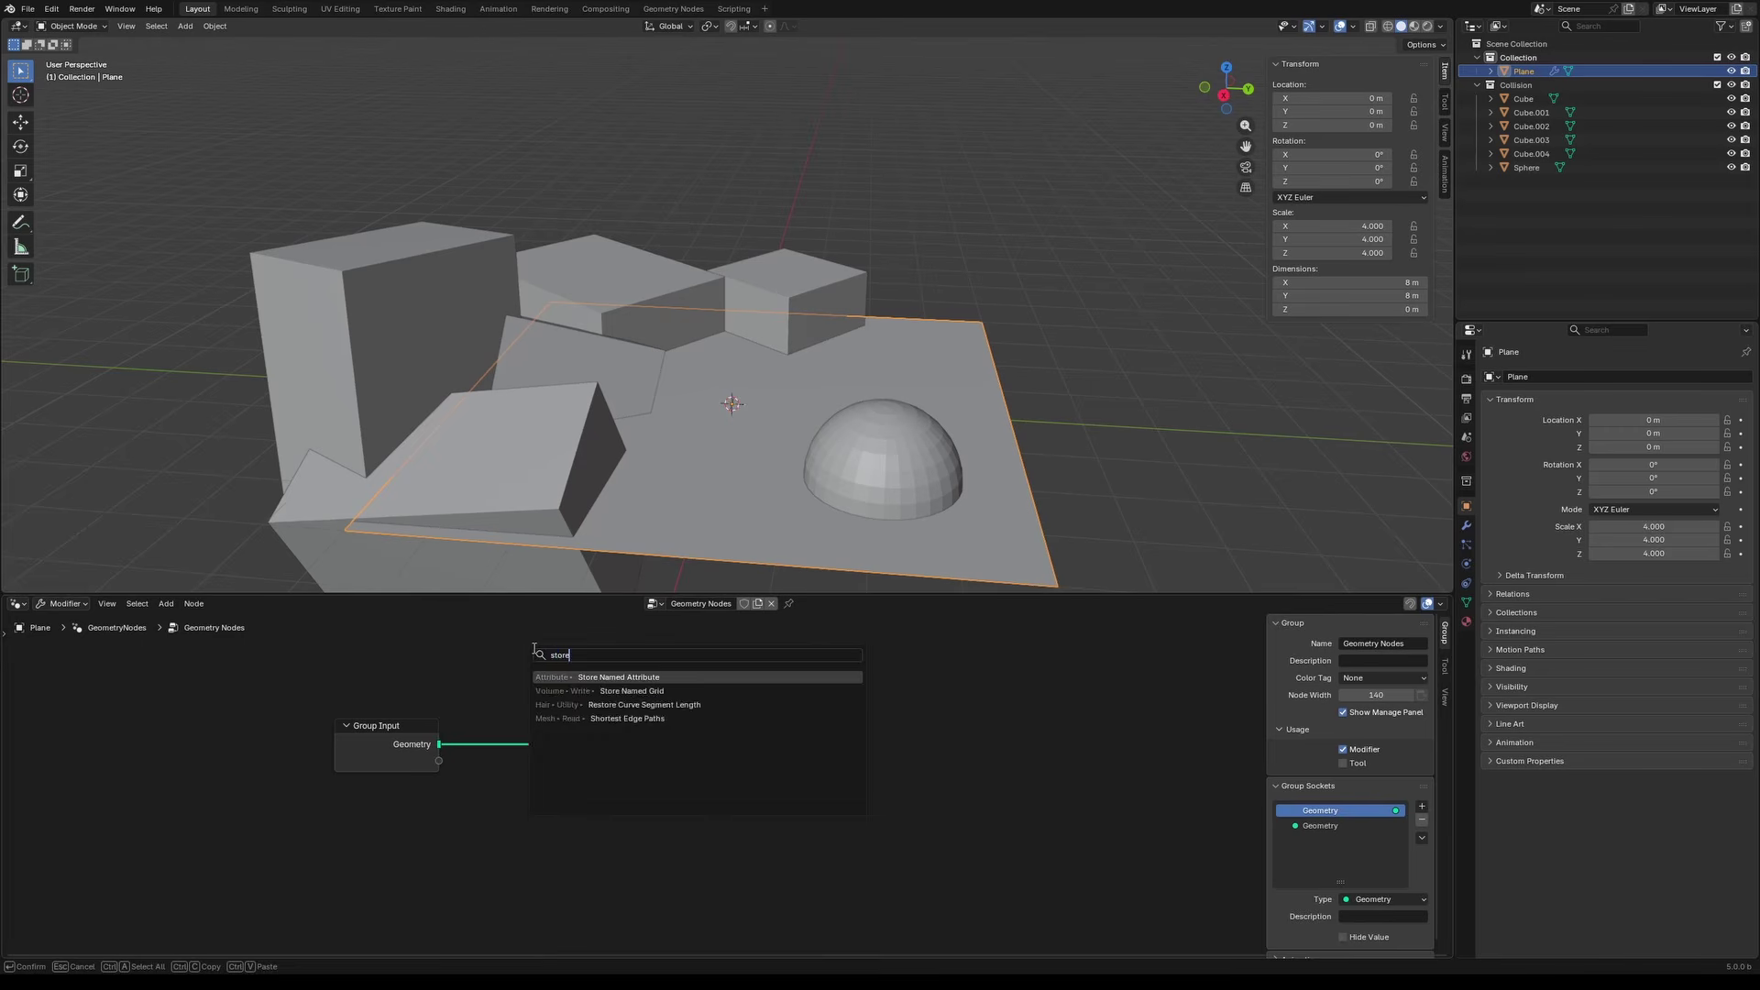
key("Return")
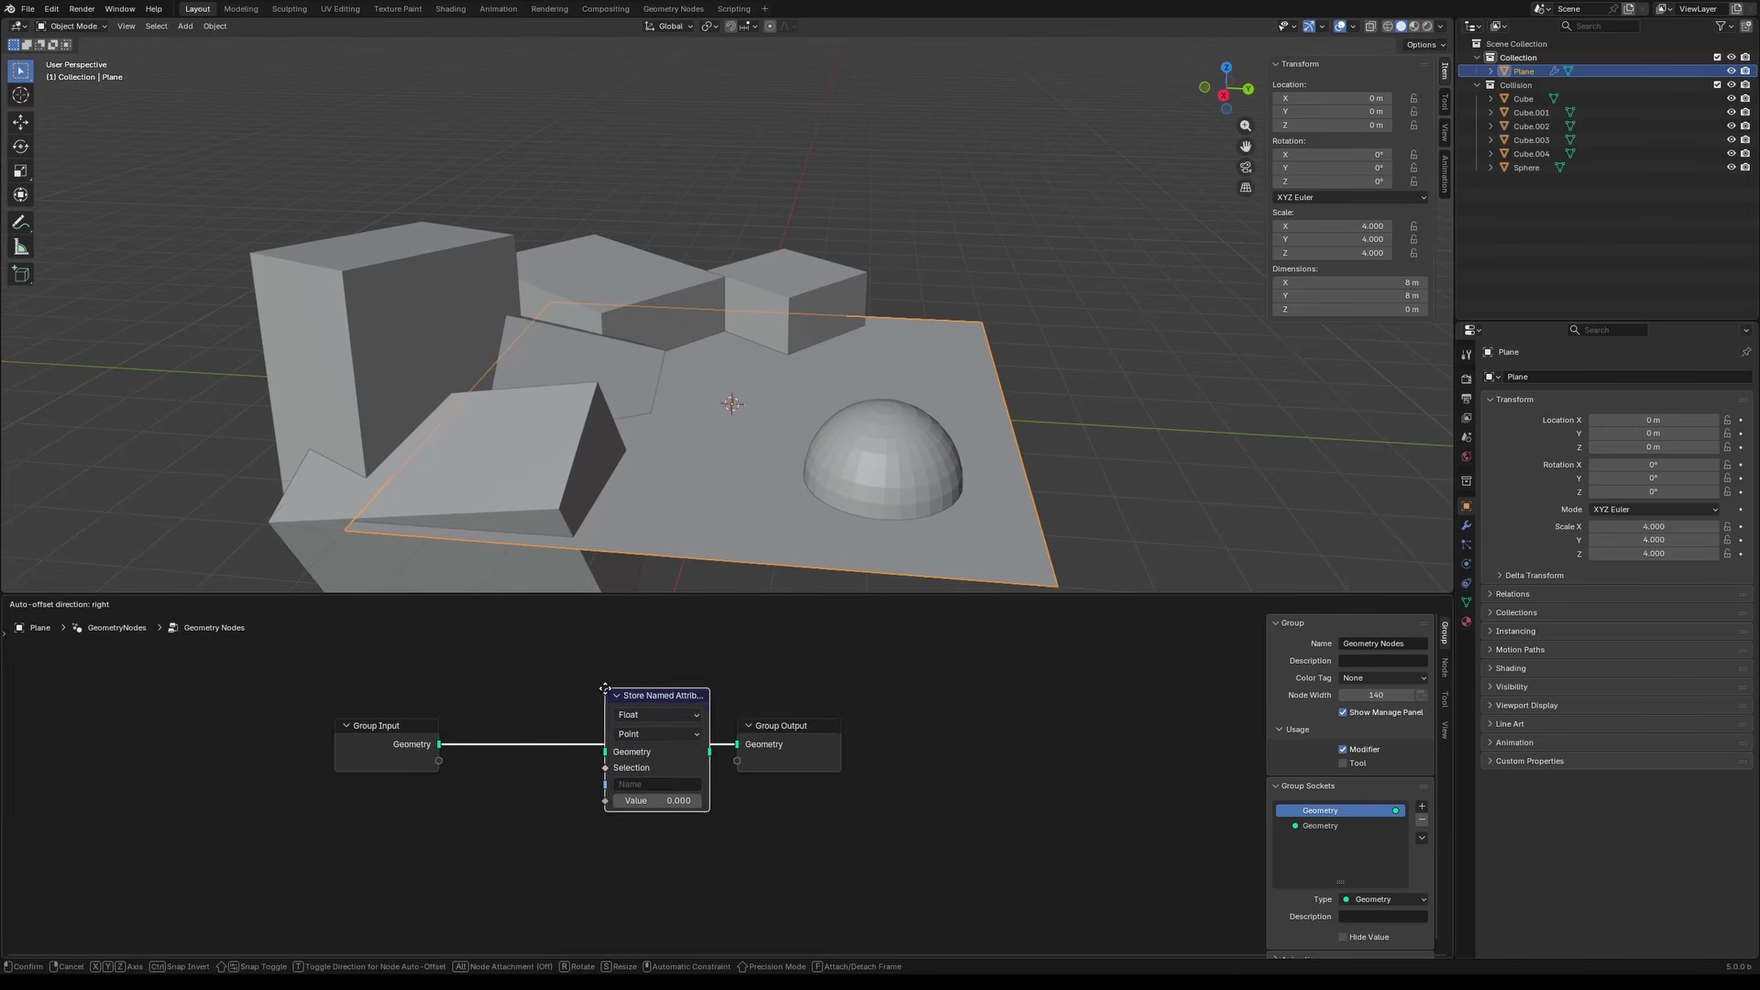
left_click(727, 712)
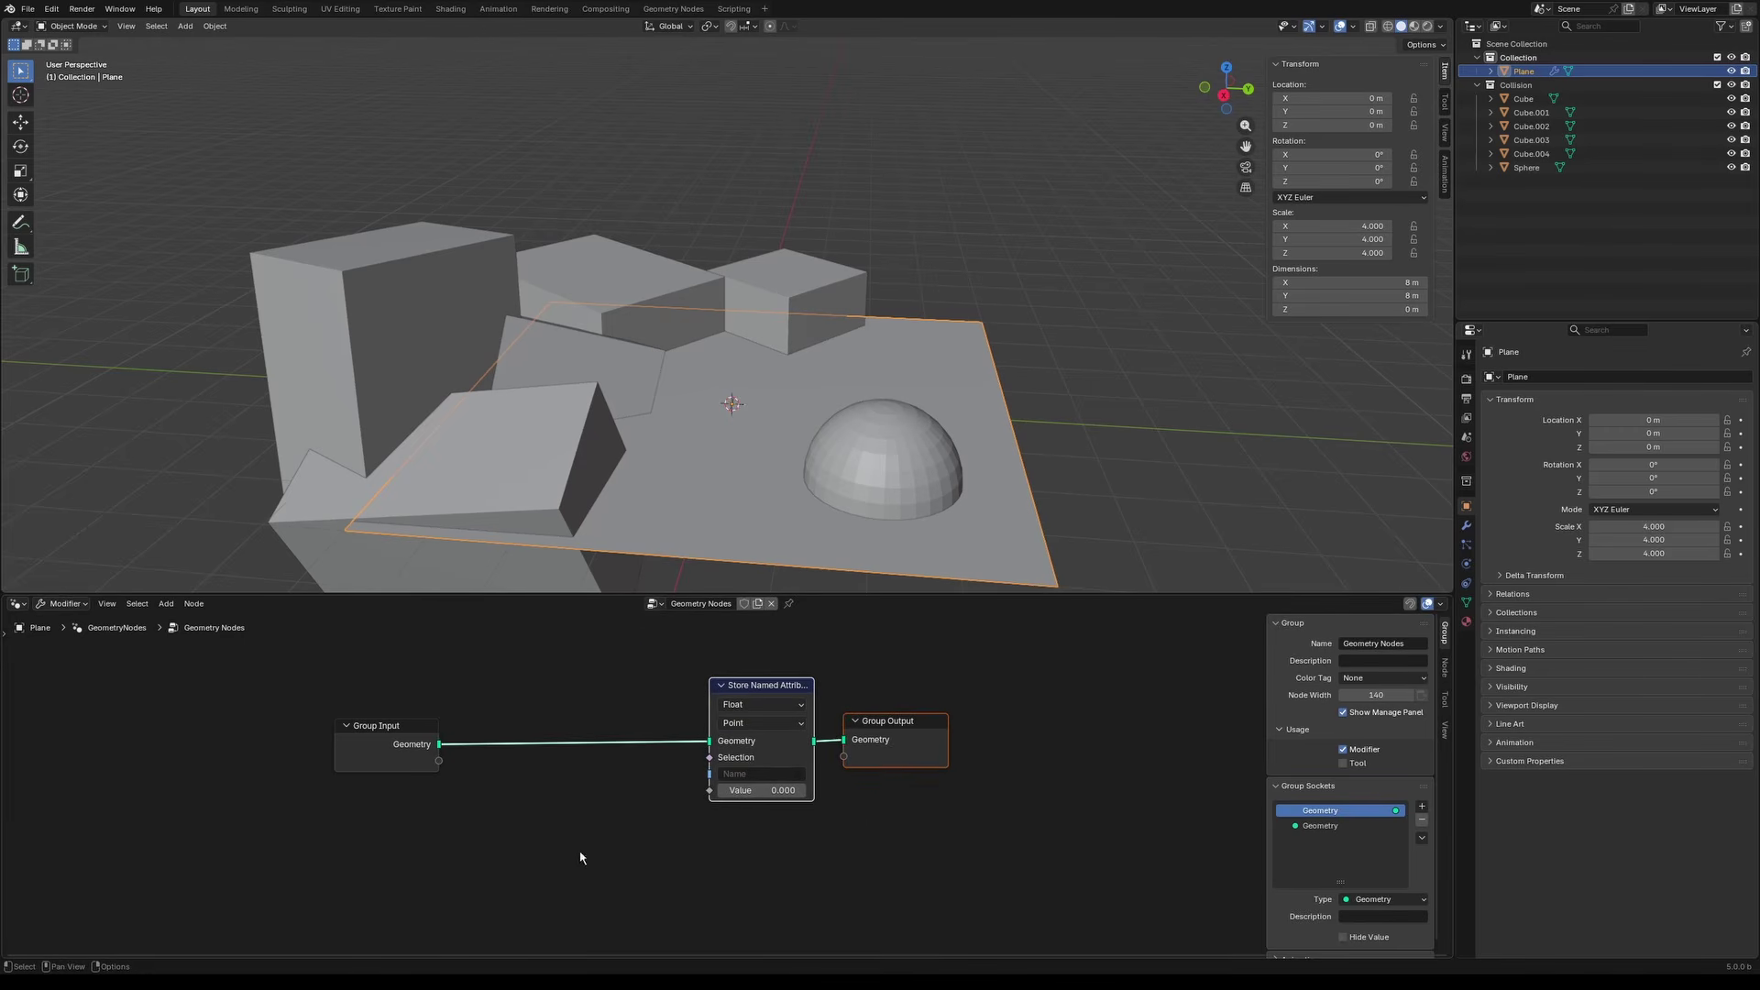
left_click(763, 774)
type("Gradient")
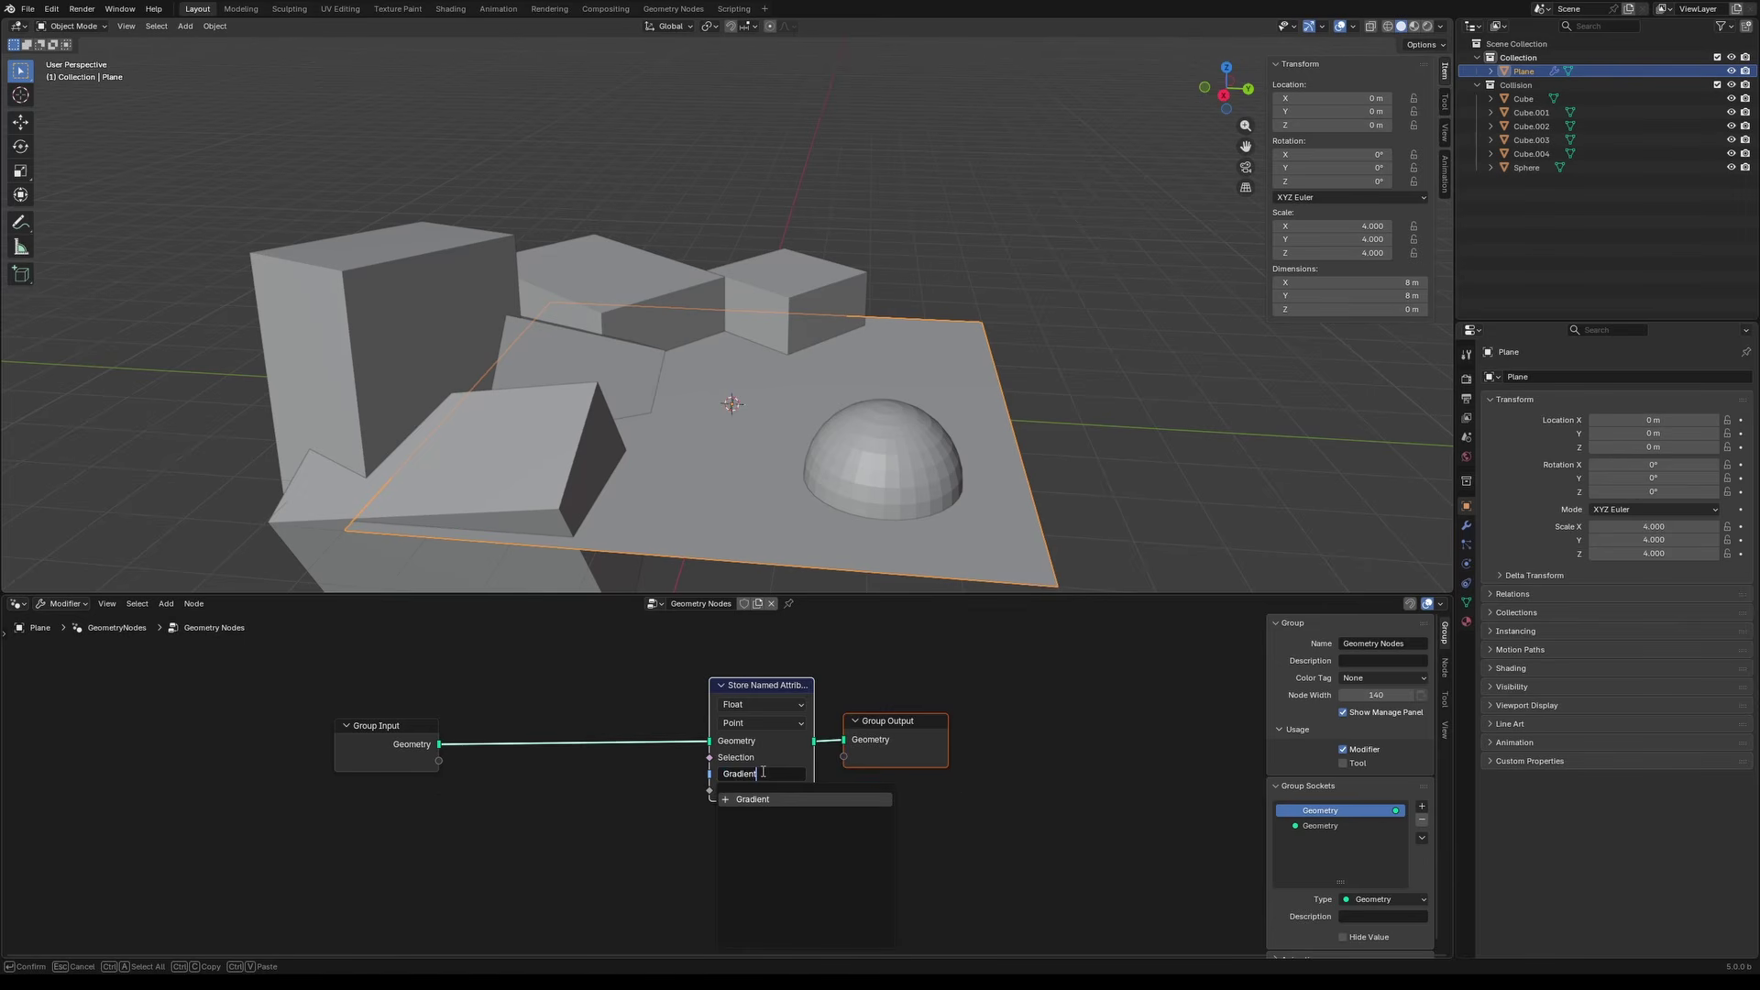
key("Return")
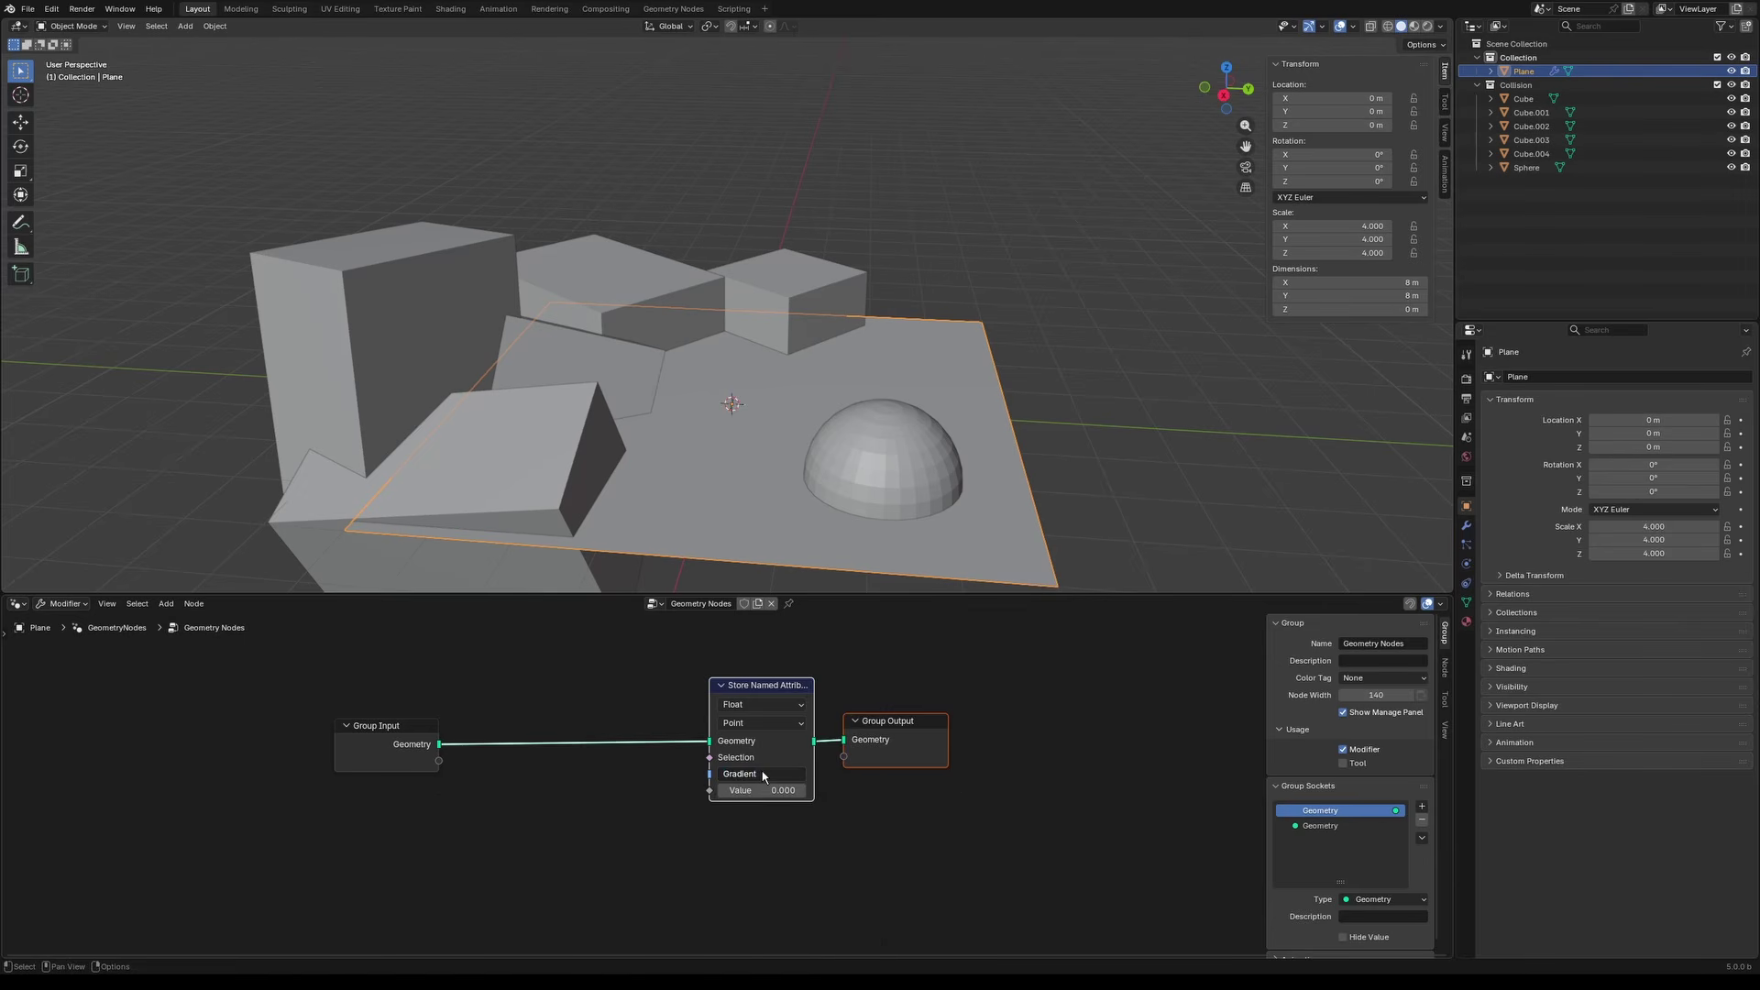
Step: Bring the Collision collection into the node tree as a Collection Info node and set it to Relative
middle_click_drag(758, 767, 807, 766)
left_click_drag(1517, 85, 424, 882)
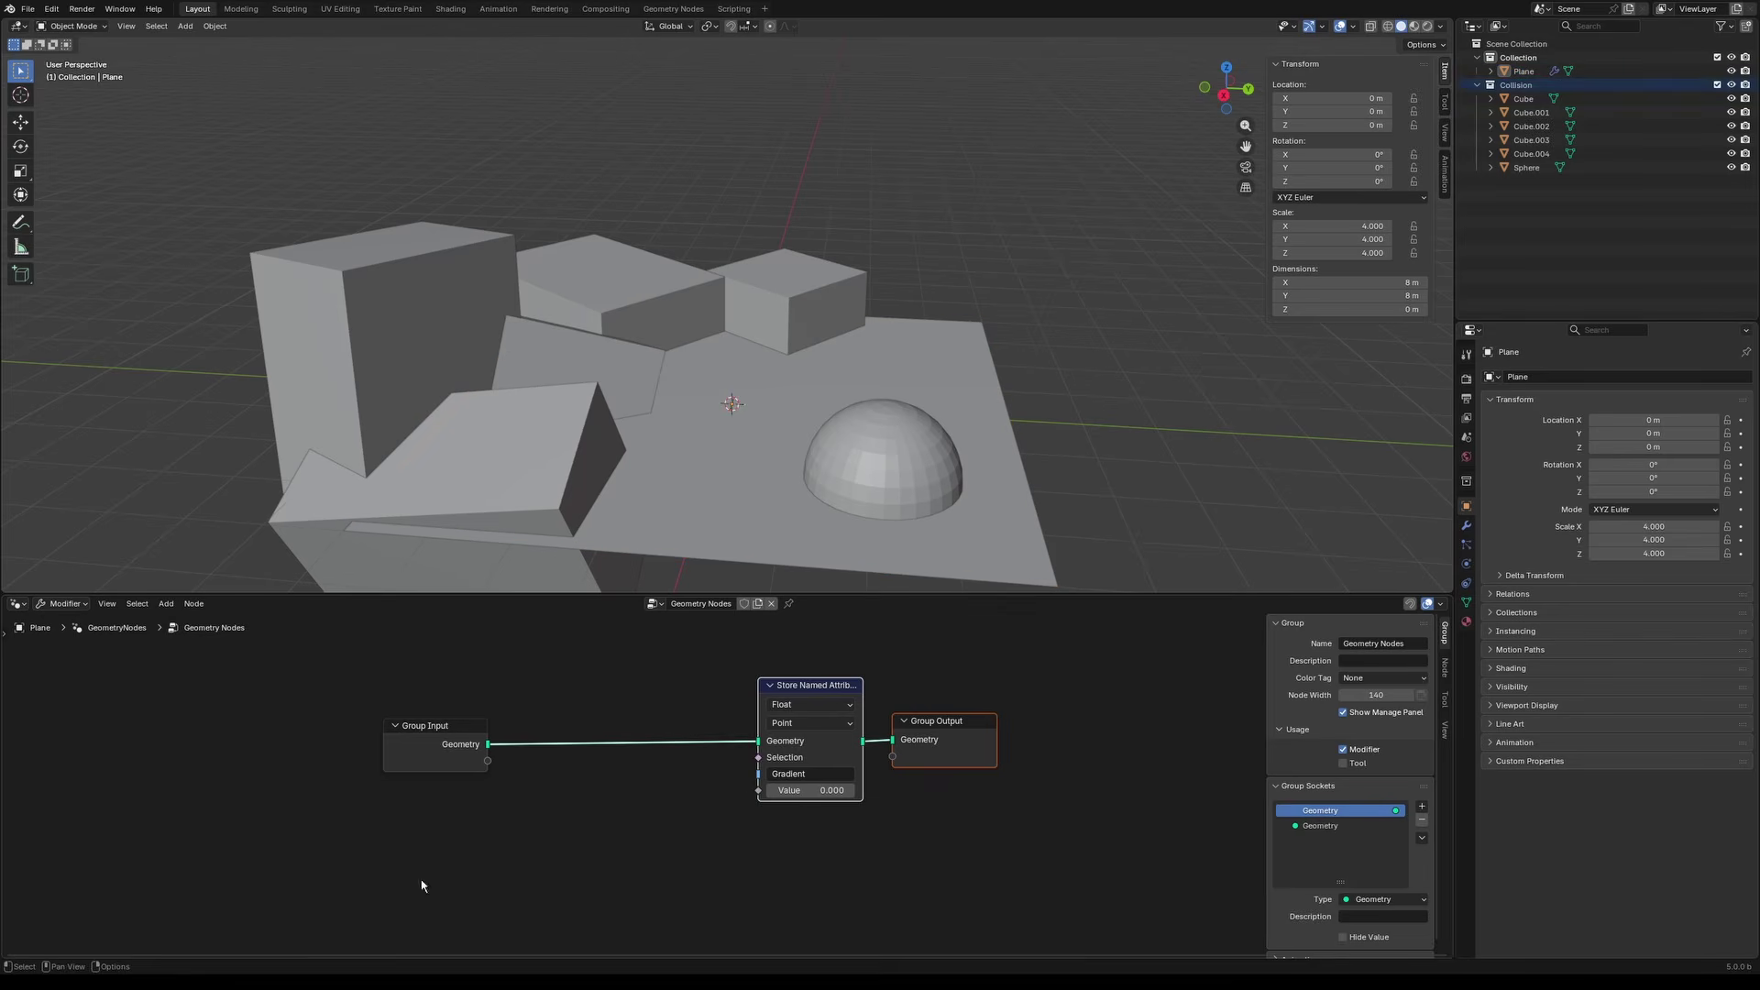
left_click_drag(1521, 85, 423, 871)
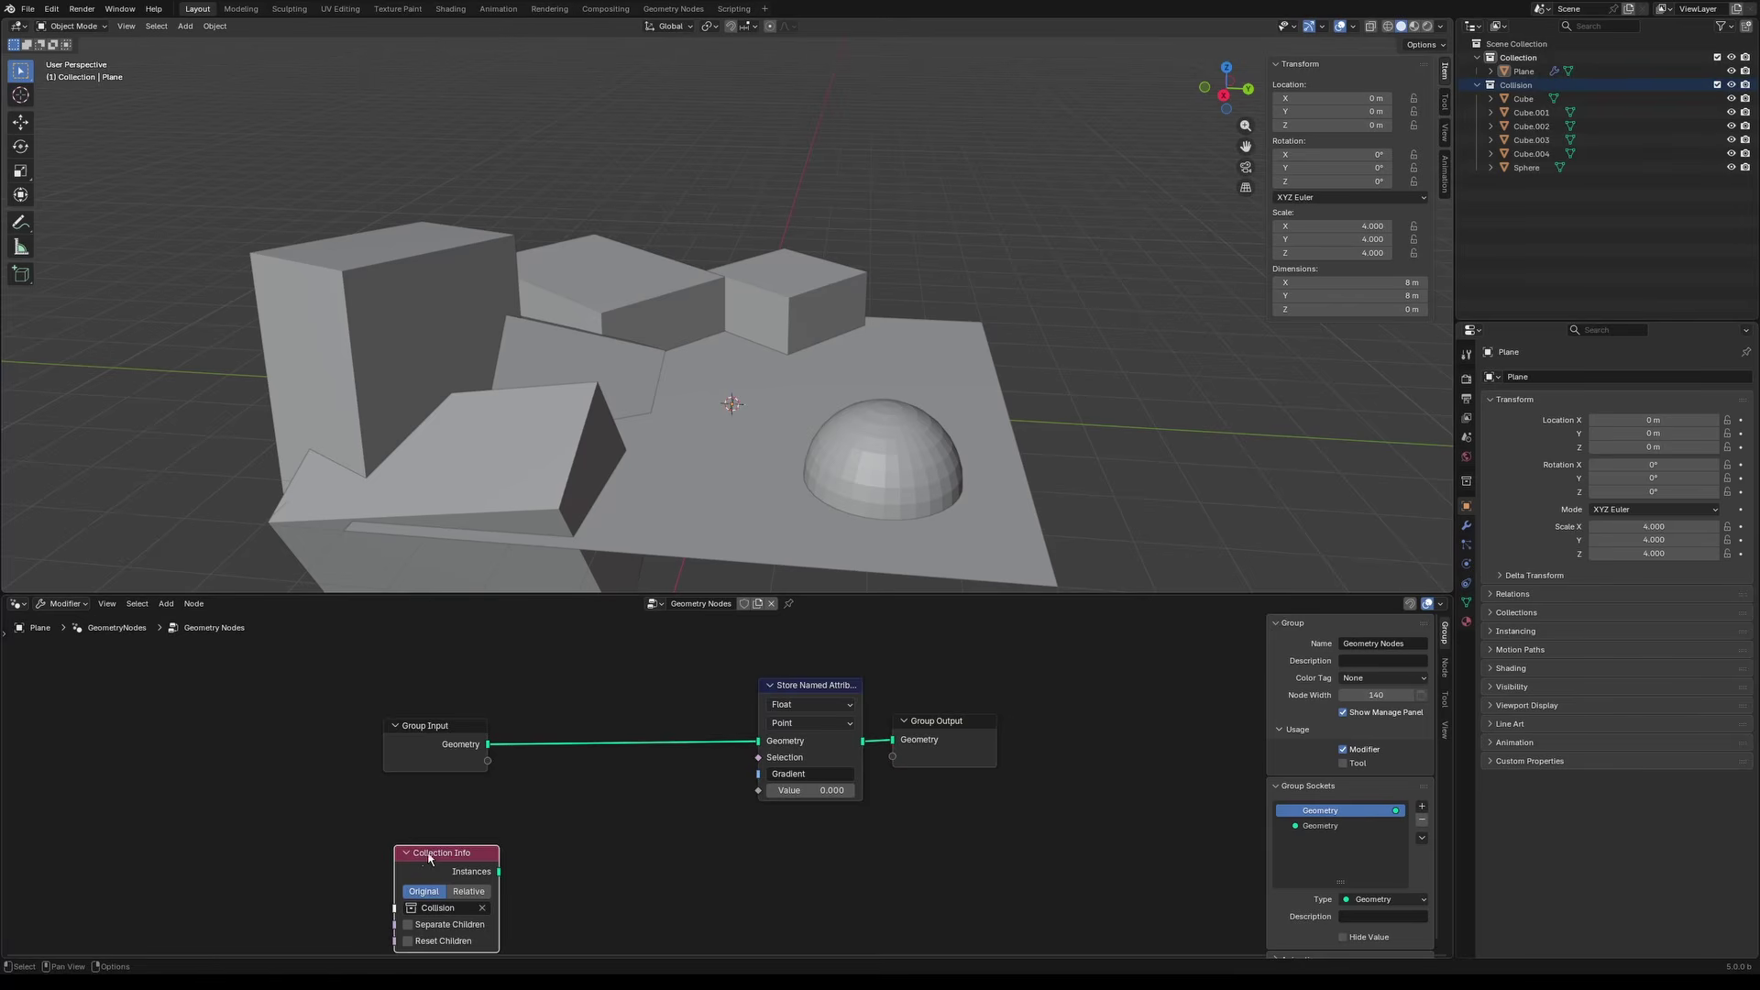
middle_click_drag(523, 856, 543, 791)
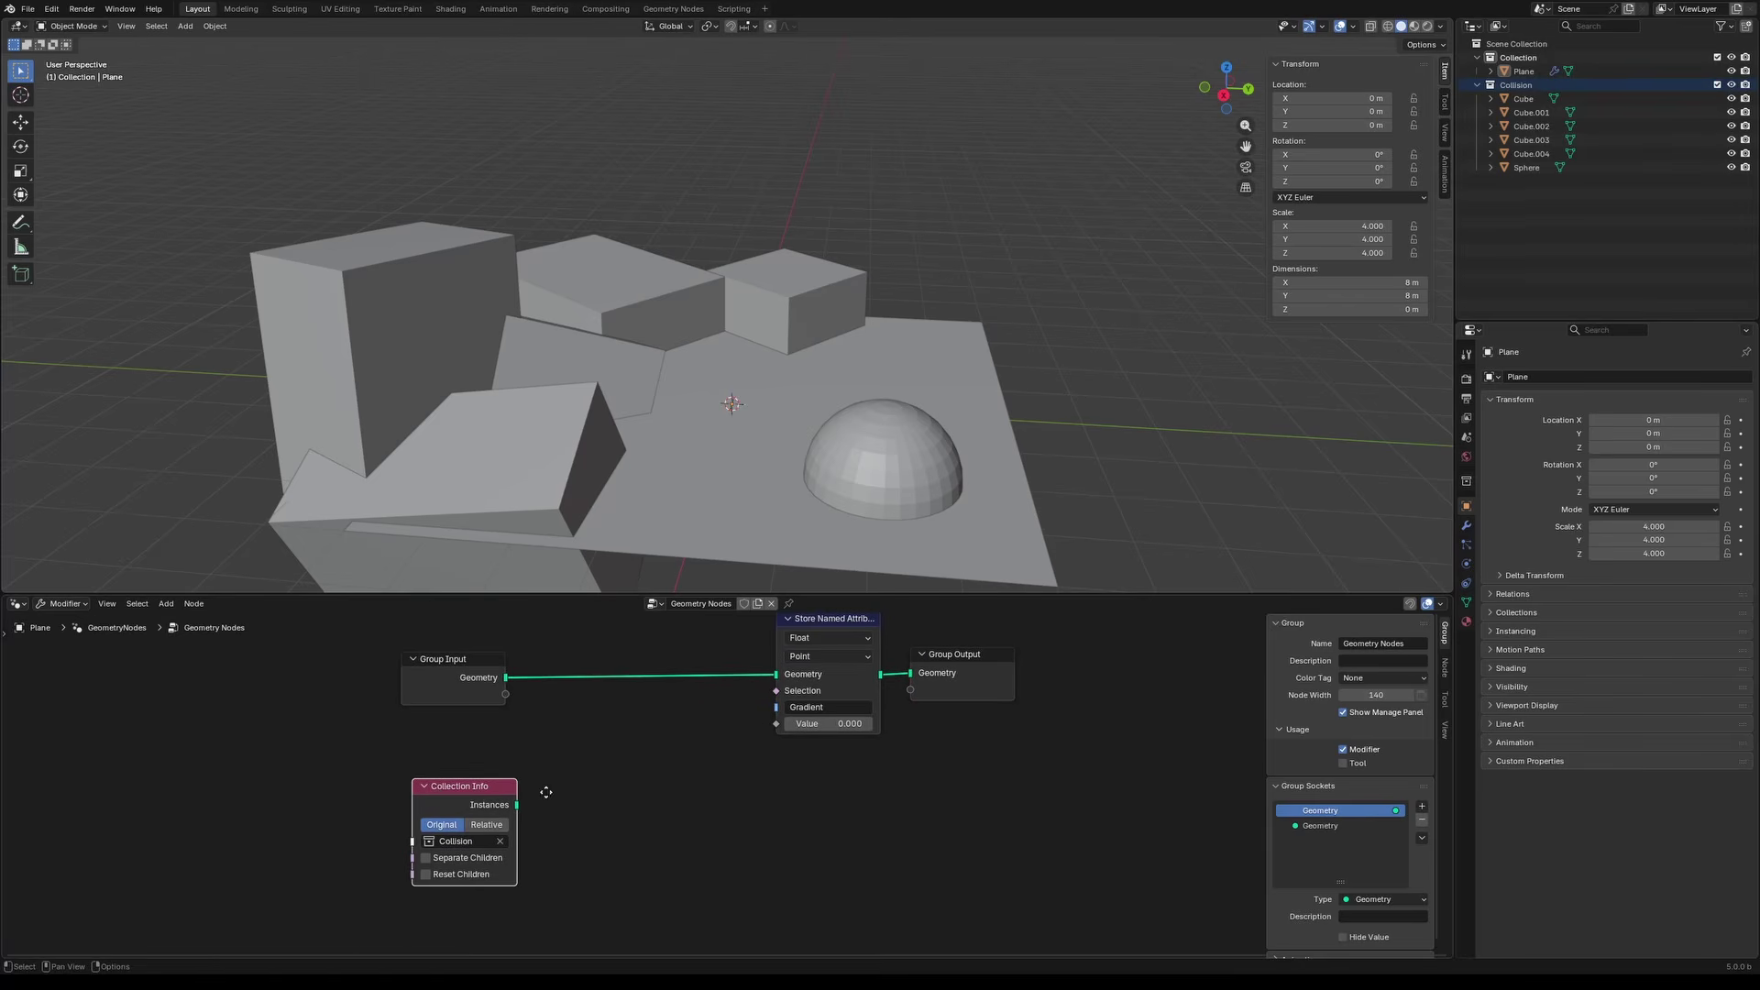
left_click(487, 825)
Step: Connect the Collection Info instances to a new Realize Instances node placed beside it
left_click_drag(456, 811, 537, 790)
type("Realize")
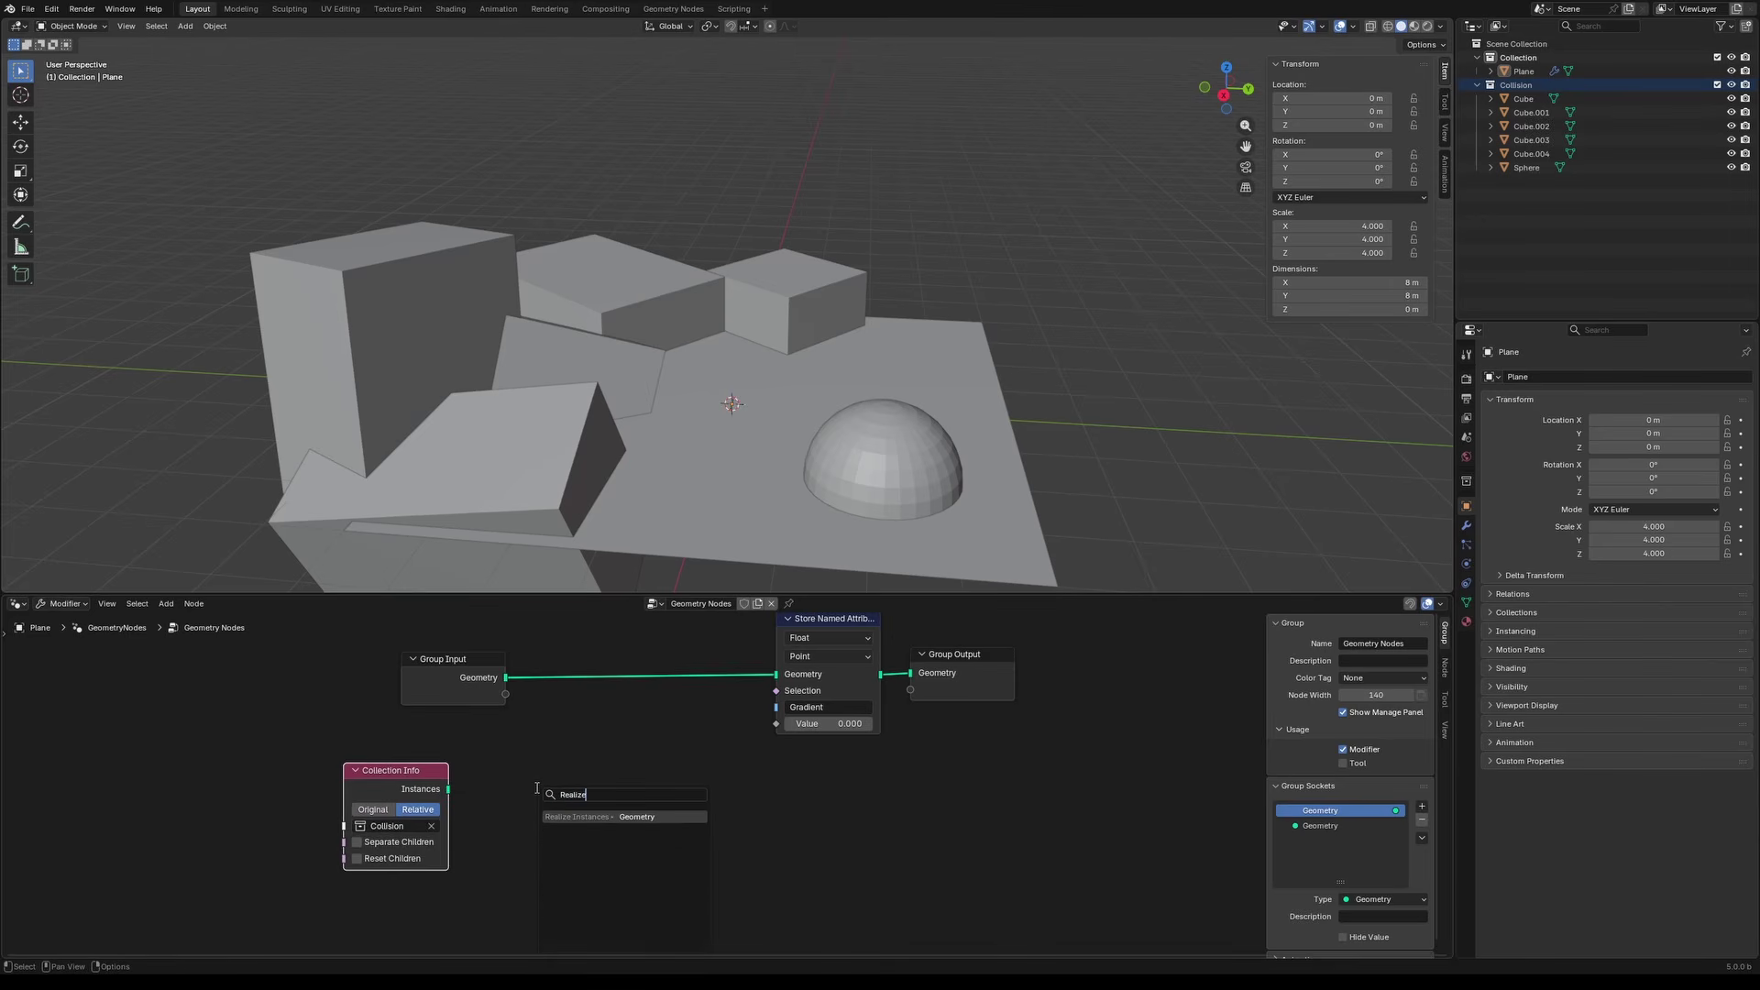
key("Return")
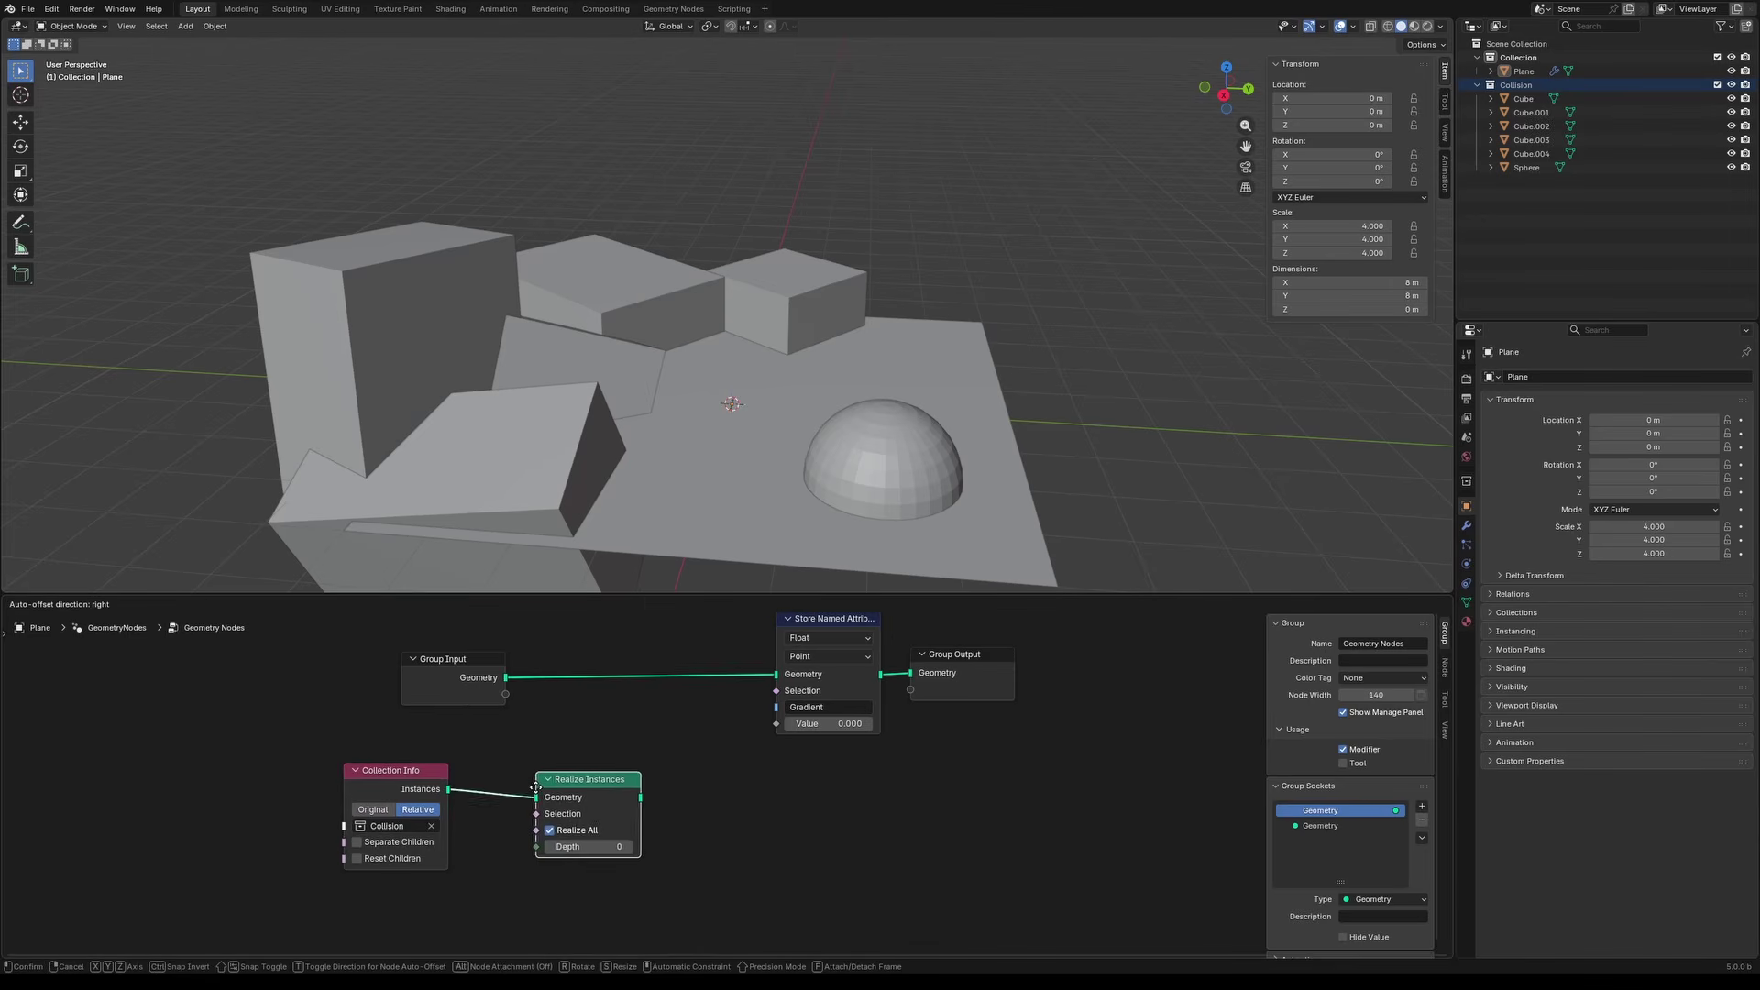
left_click(478, 777)
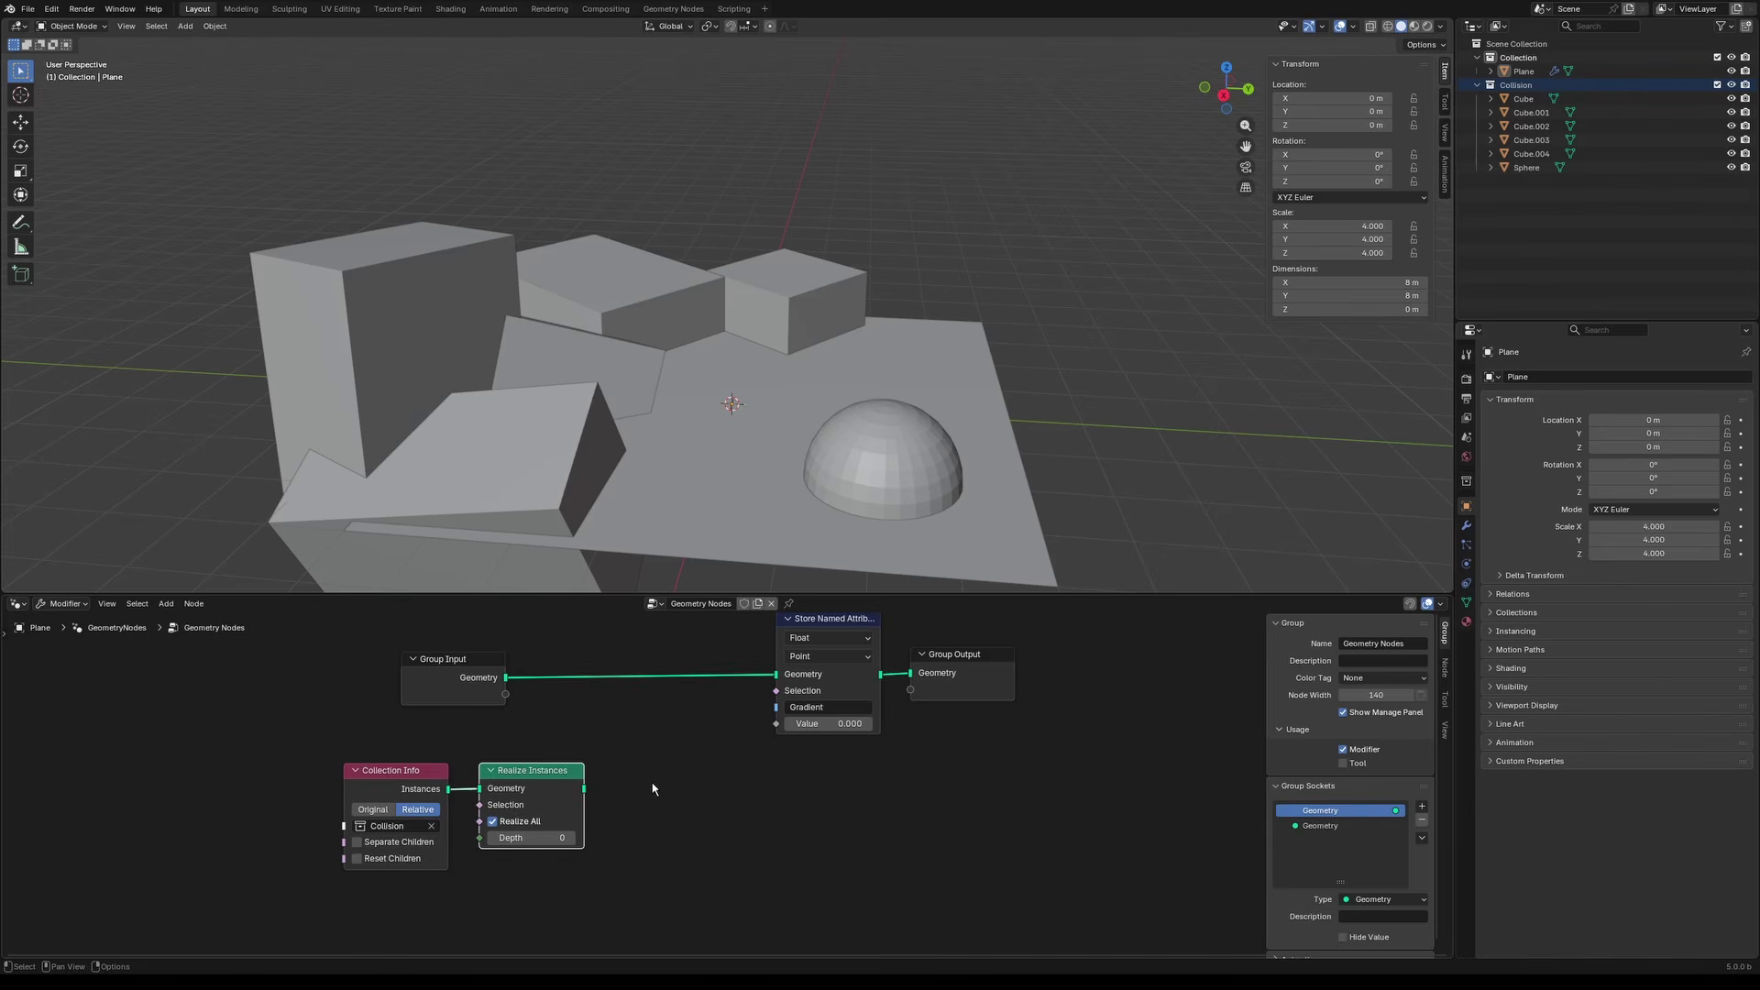
Step: Add a Geometry Proximity node and feed the Realize Instances geometry into its Geometry input
key("shift+a")
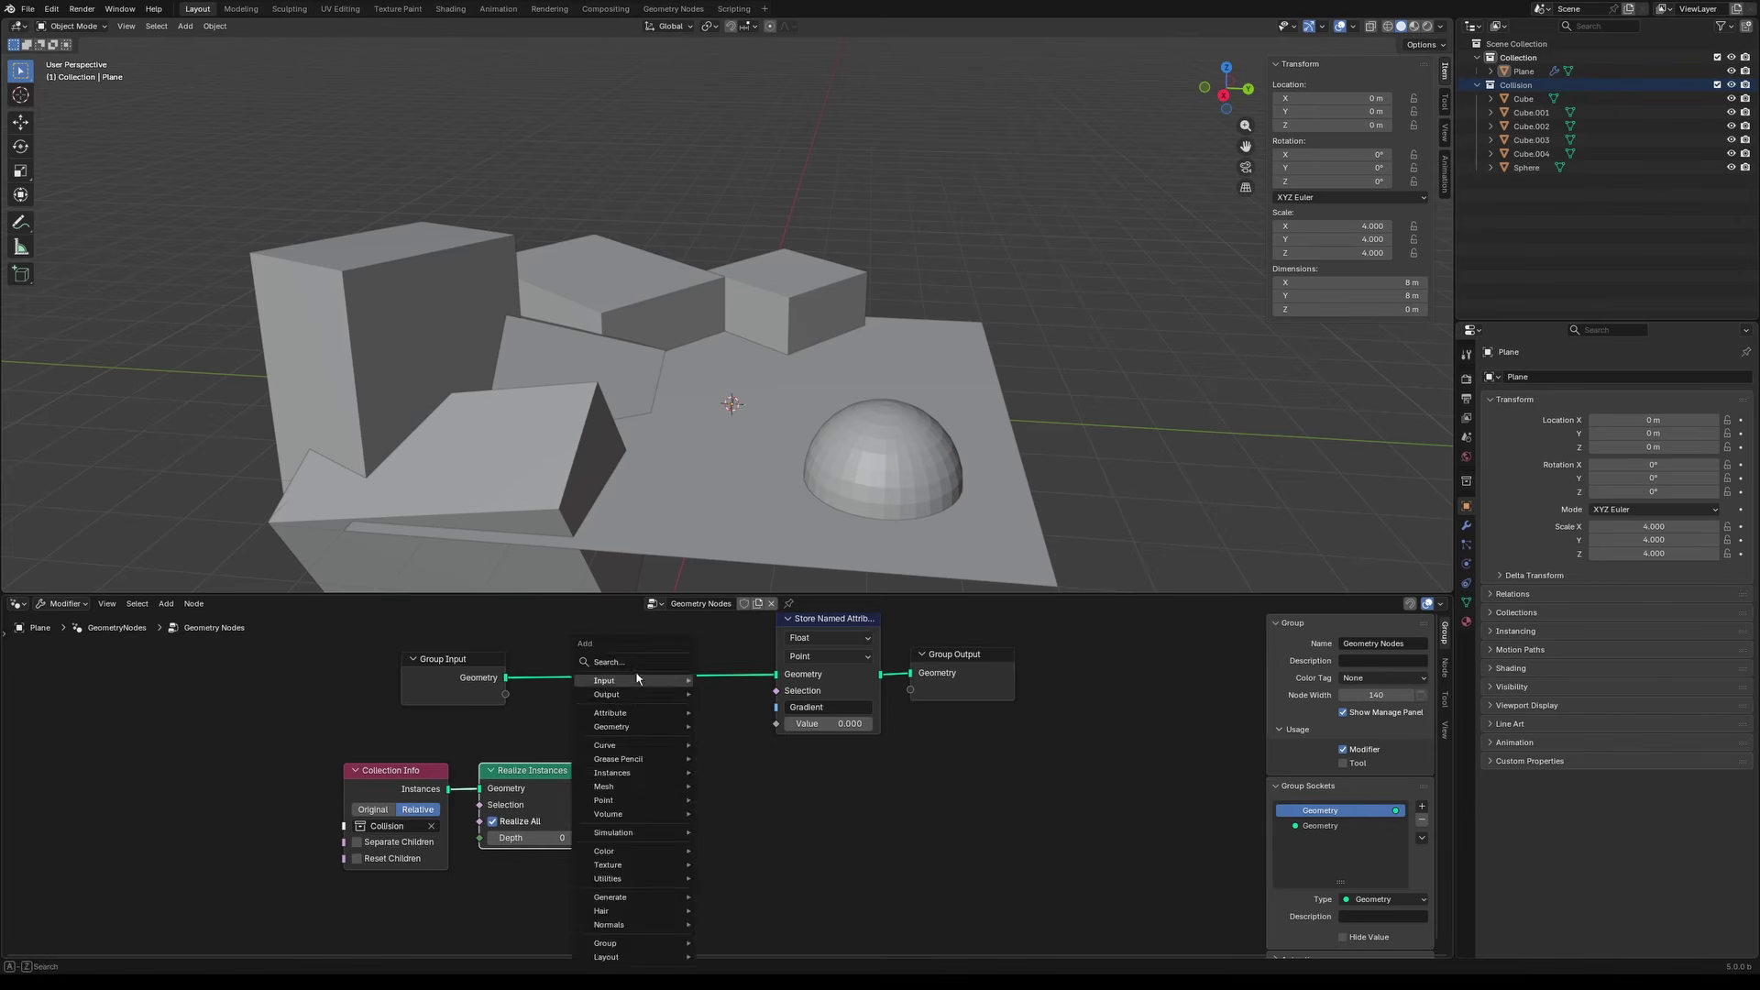
type("gr")
key("BackSpace")
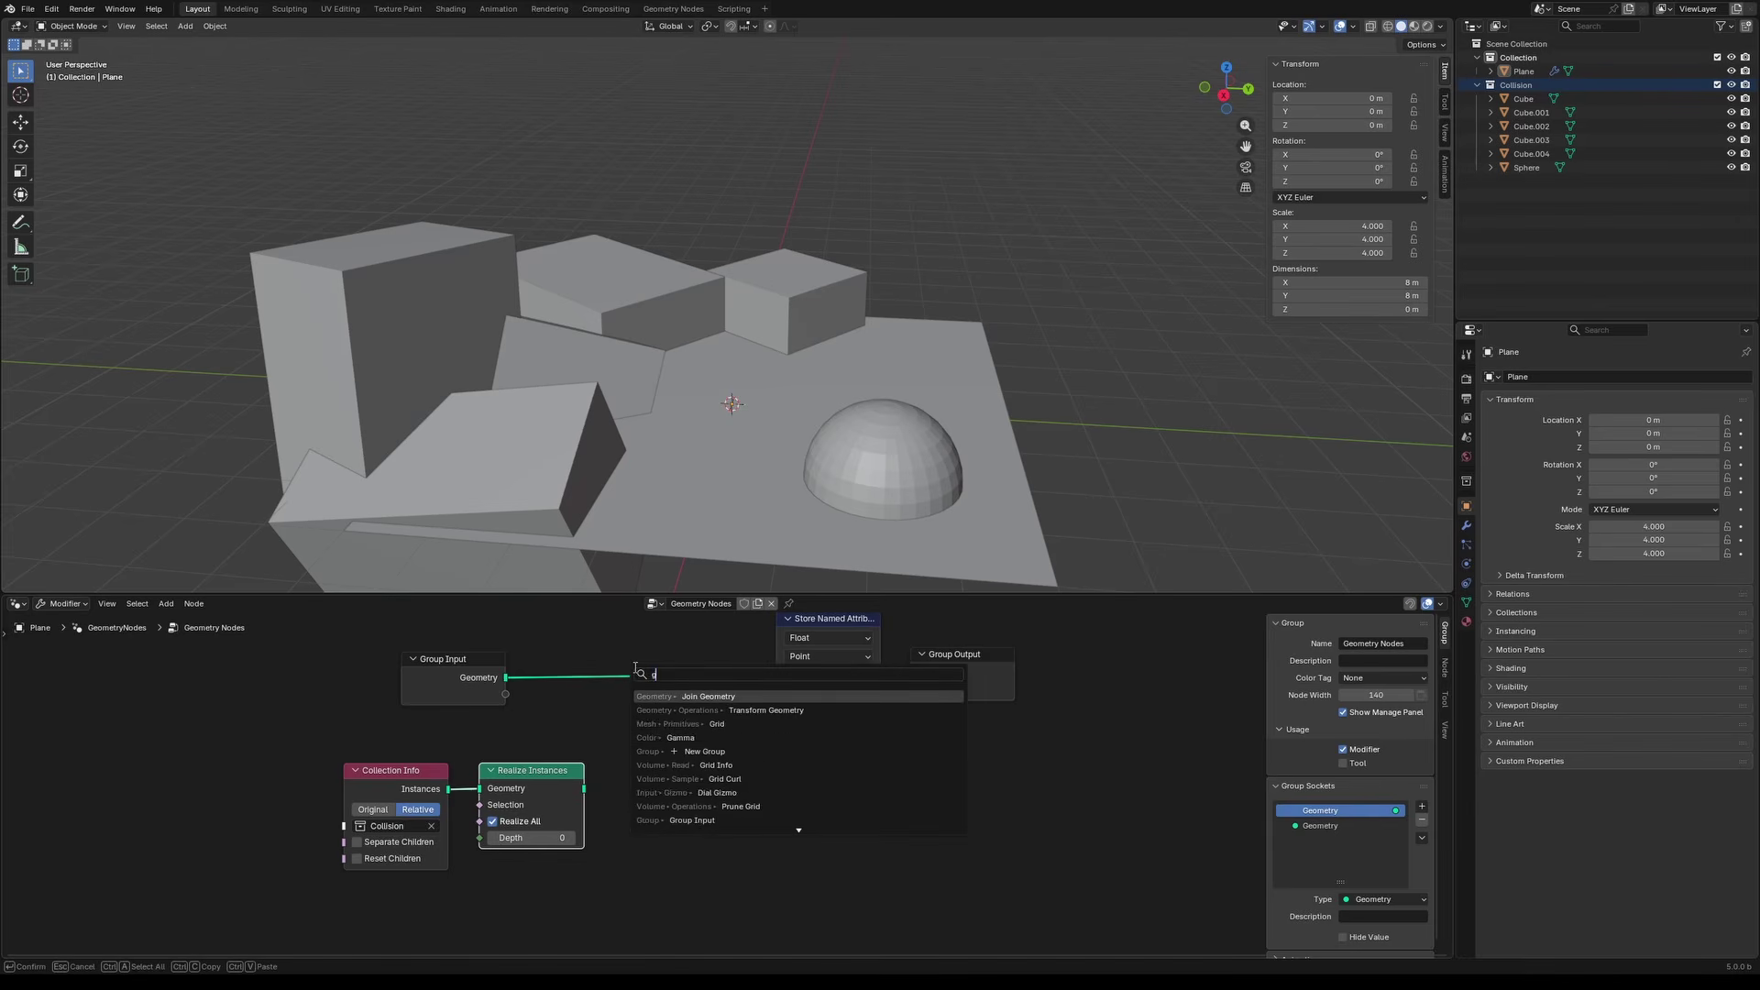
type("eometr")
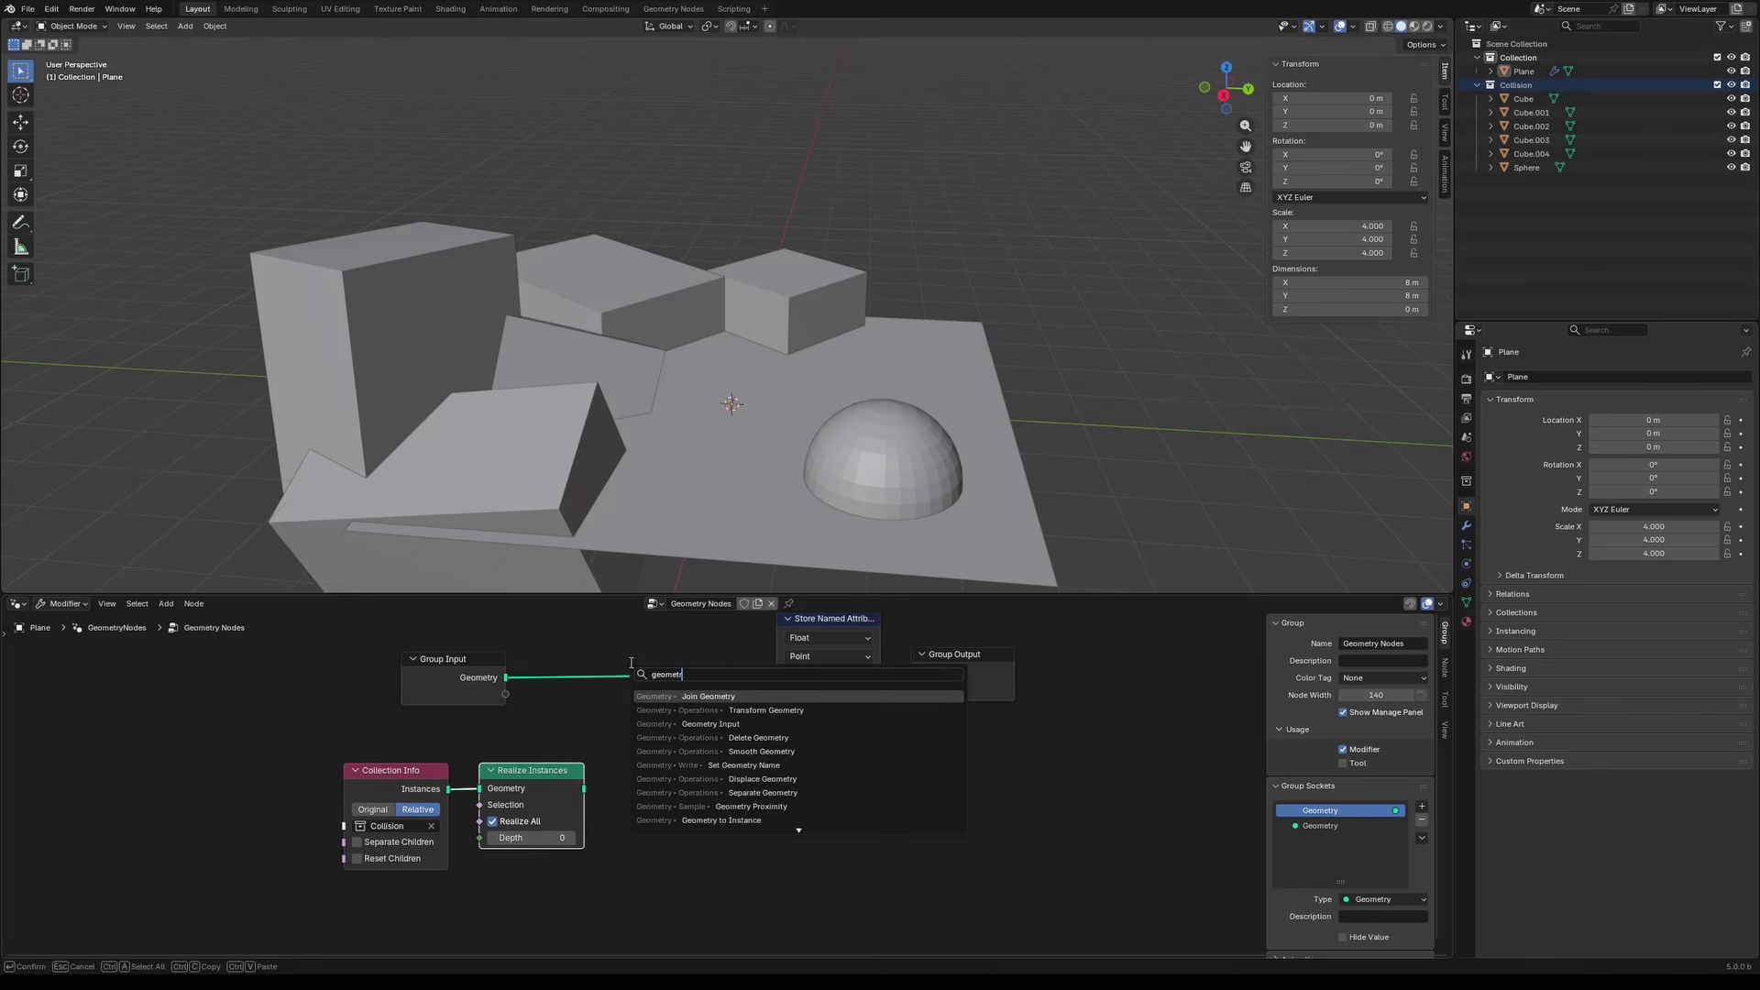
left_click(734, 806)
left_click(593, 788)
left_click_drag(584, 788, 624, 854)
left_click_drag(209, 809, 709, 827)
left_click_drag(709, 826, 542, 834)
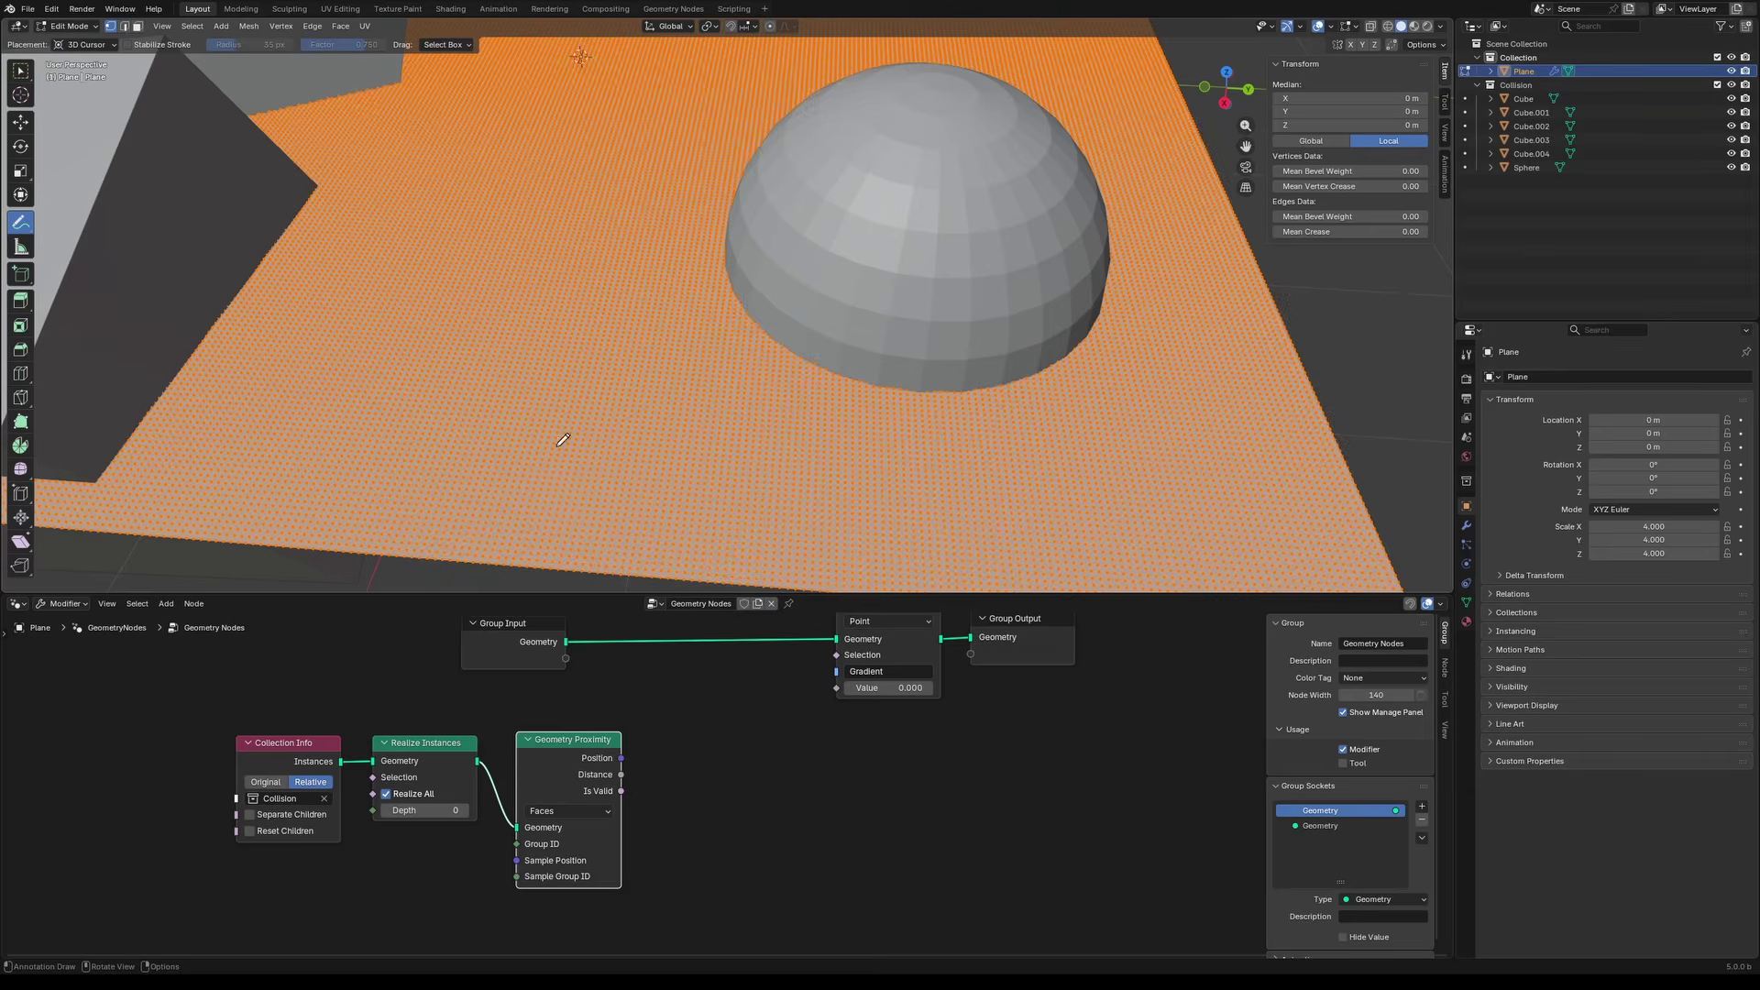
Step: Sketch annotation lines from the plane's vertices to the nearest surface of the sphere to illustrate proximity distance
left_click_drag(648, 440, 796, 344)
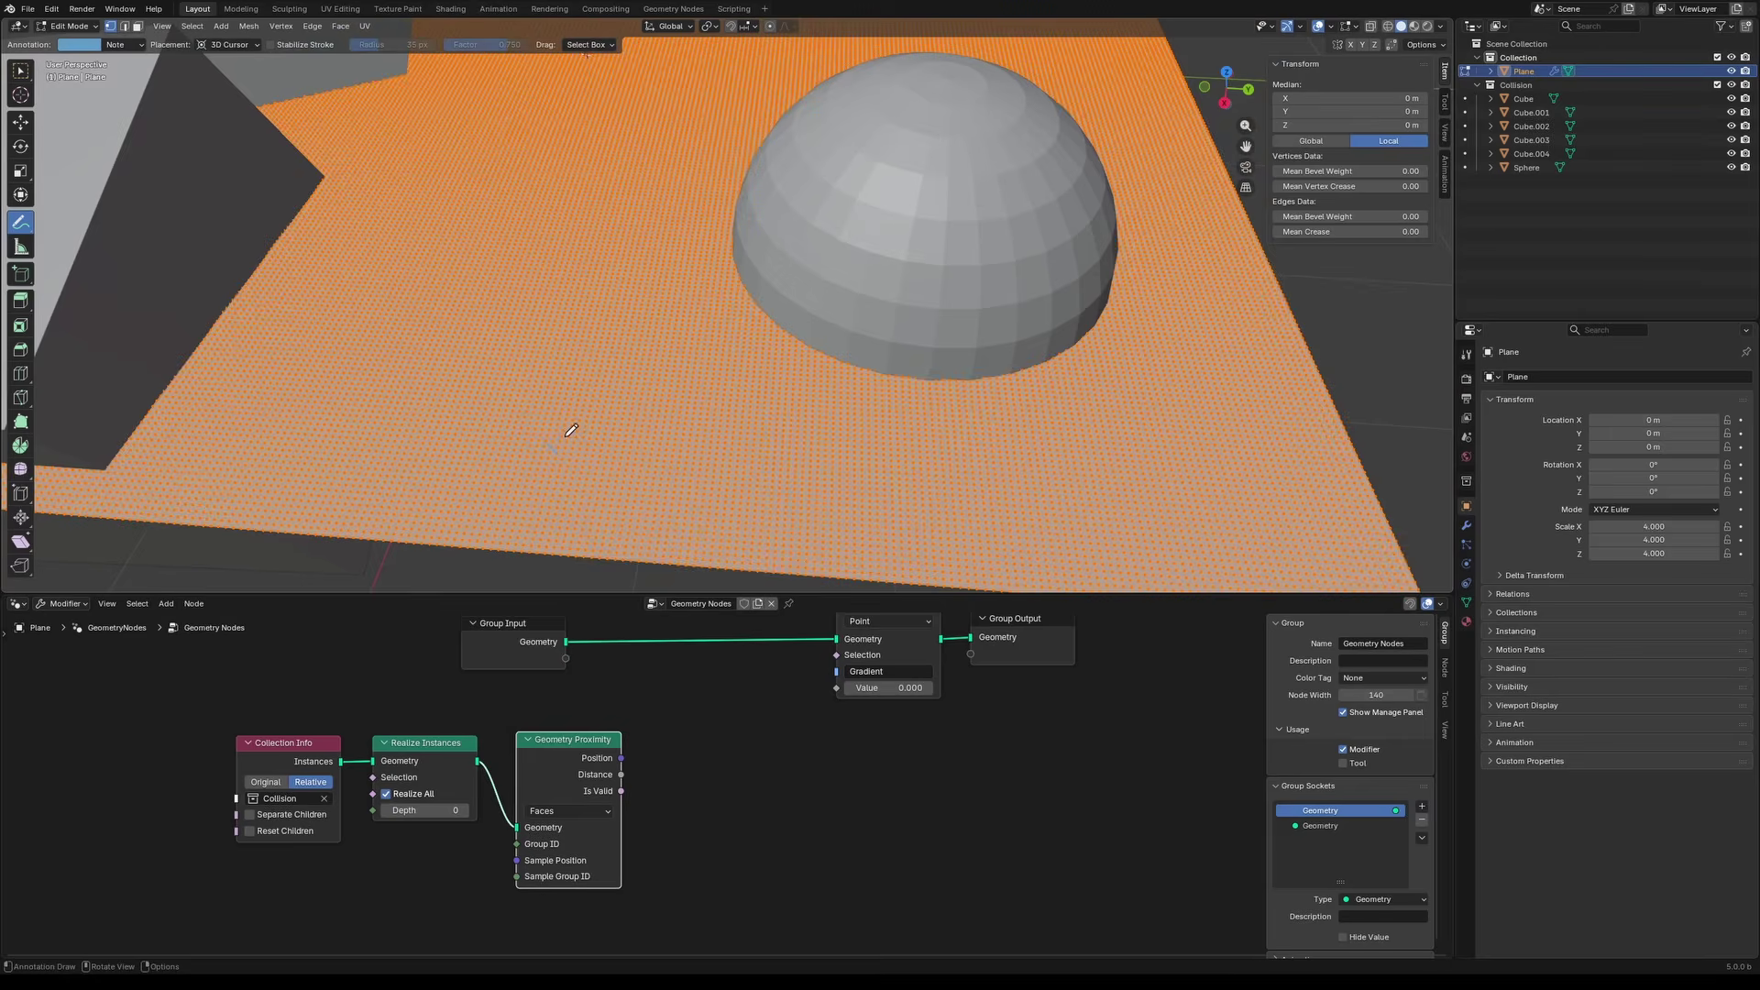
mouse_move(556, 451)
left_mouse_down()
mouse_move(800, 323)
mouse_move(790, 372)
mouse_move(788, 276)
mouse_move(786, 295)
left_mouse_up()
mouse_move(543, 375)
left_mouse_down()
mouse_move(525, 368)
mouse_move(541, 363)
left_mouse_up()
mouse_move(755, 309)
left_mouse_down()
mouse_move(558, 398)
mouse_move(592, 422)
left_mouse_up()
mouse_move(810, 255)
left_mouse_down()
mouse_move(806, 316)
mouse_move(567, 430)
mouse_move(587, 472)
left_mouse_up()
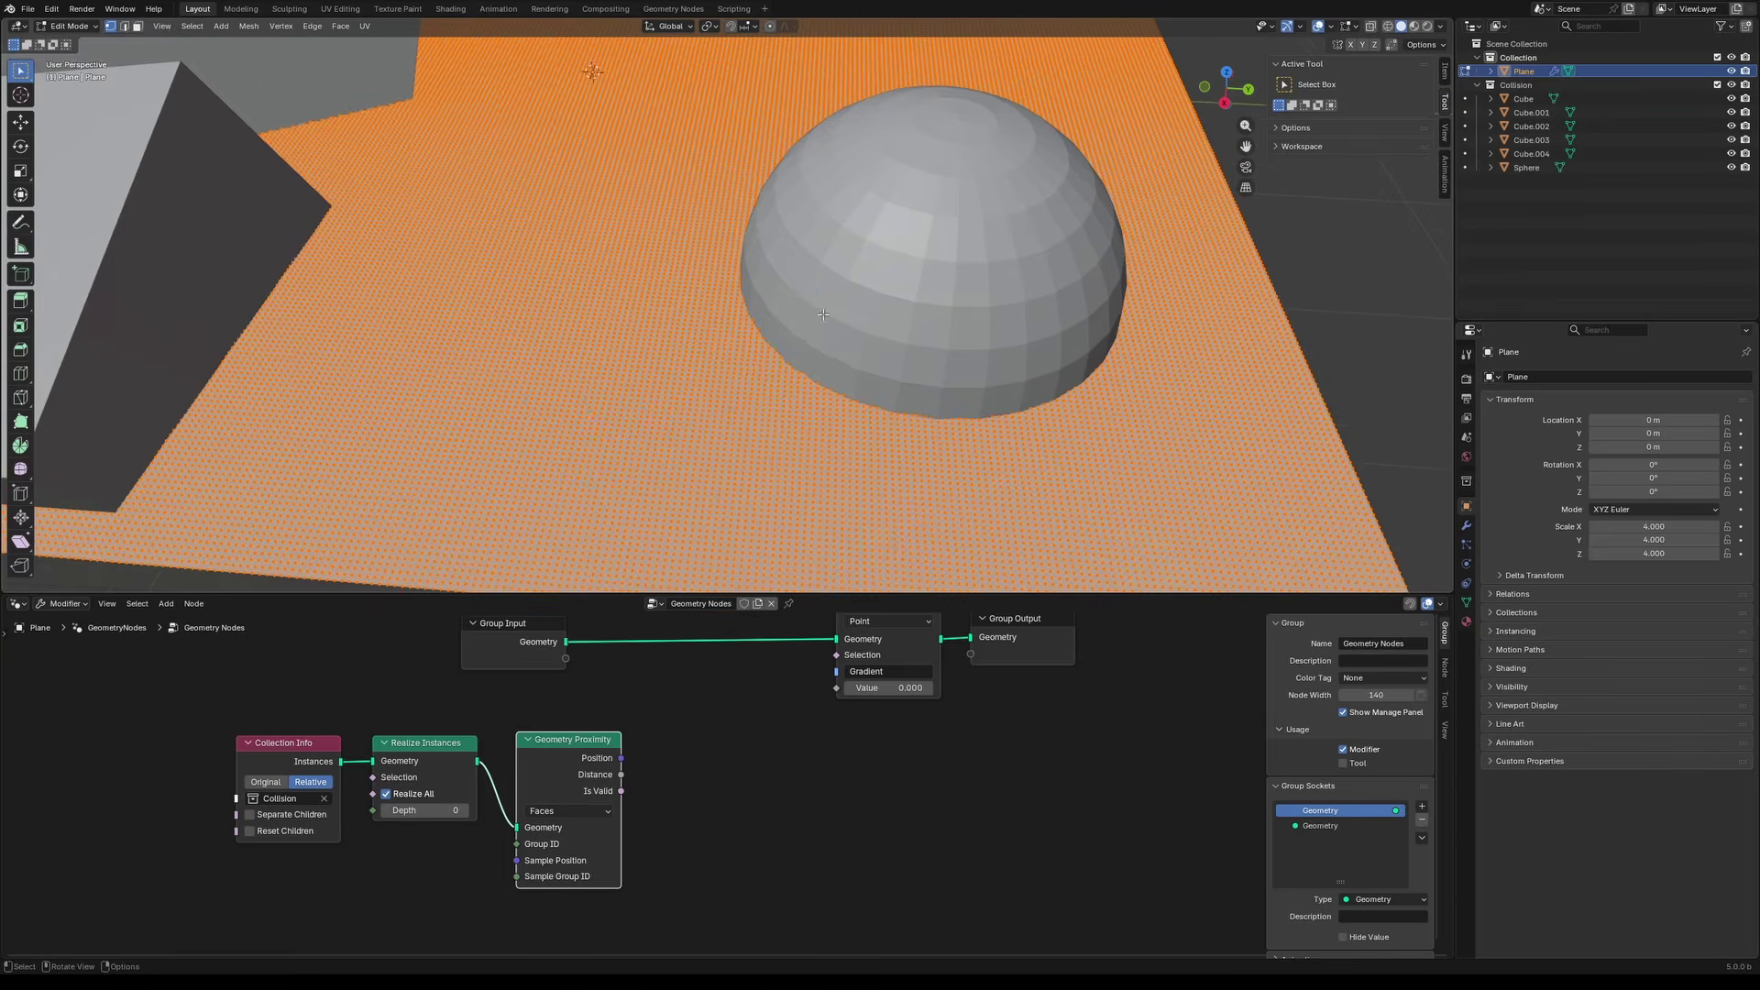
Step: Connect the Geometry Proximity Distance output to the Value of a new Map Range node placed beside it
left_click_drag(621, 776, 691, 773)
type("map raand")
key("BackSpace")
key("BackSpace")
key("BackSpace")
type("ge")
key("Return")
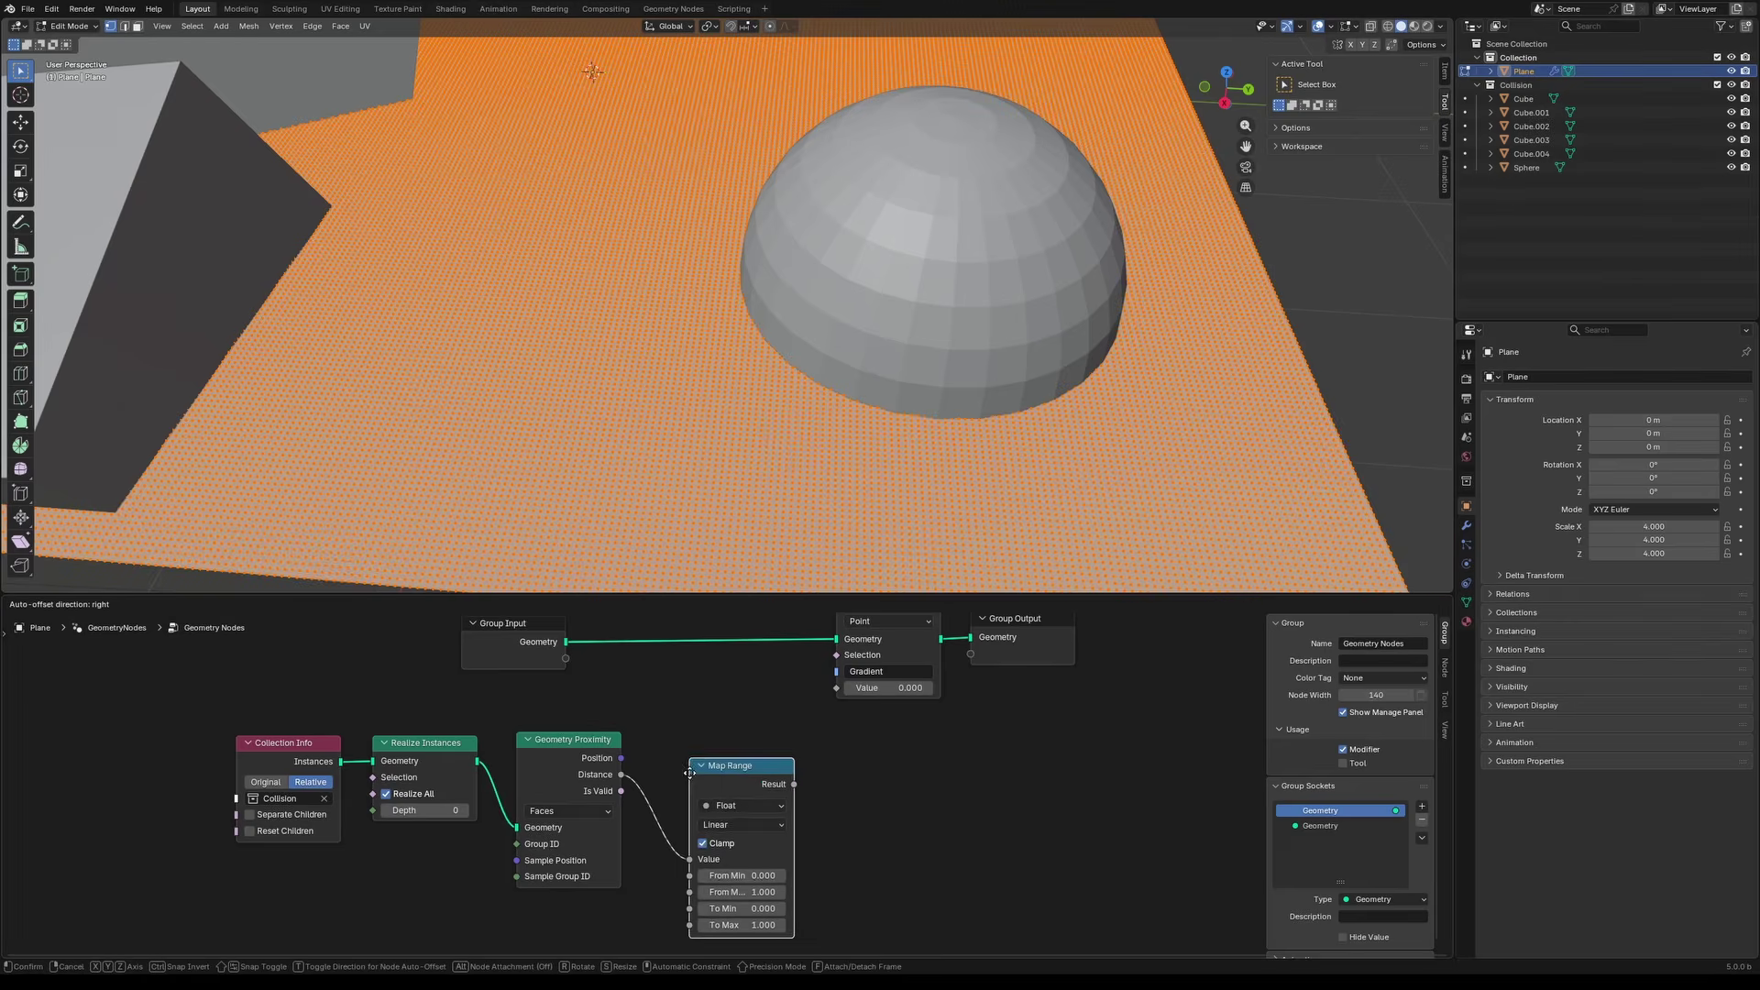
left_click(685, 739)
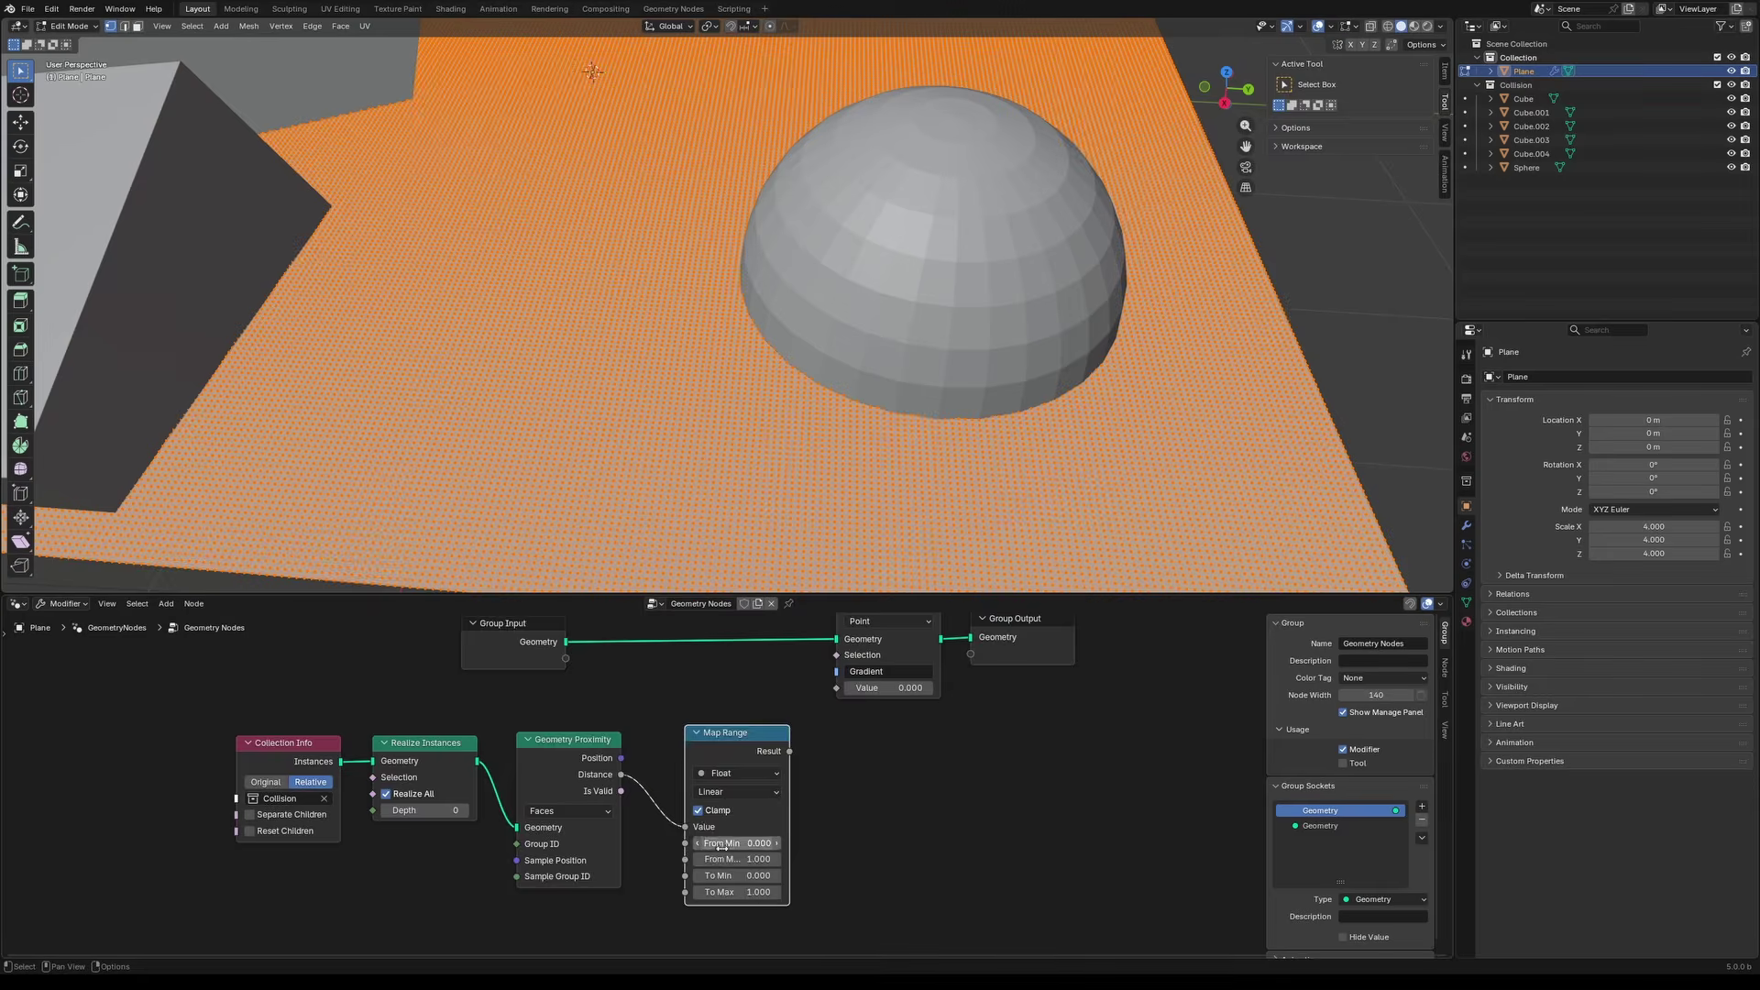
Step: Invert the Map Range output by setting To Min to 1 and To Max to 0
scroll(702, 834, "up", 2)
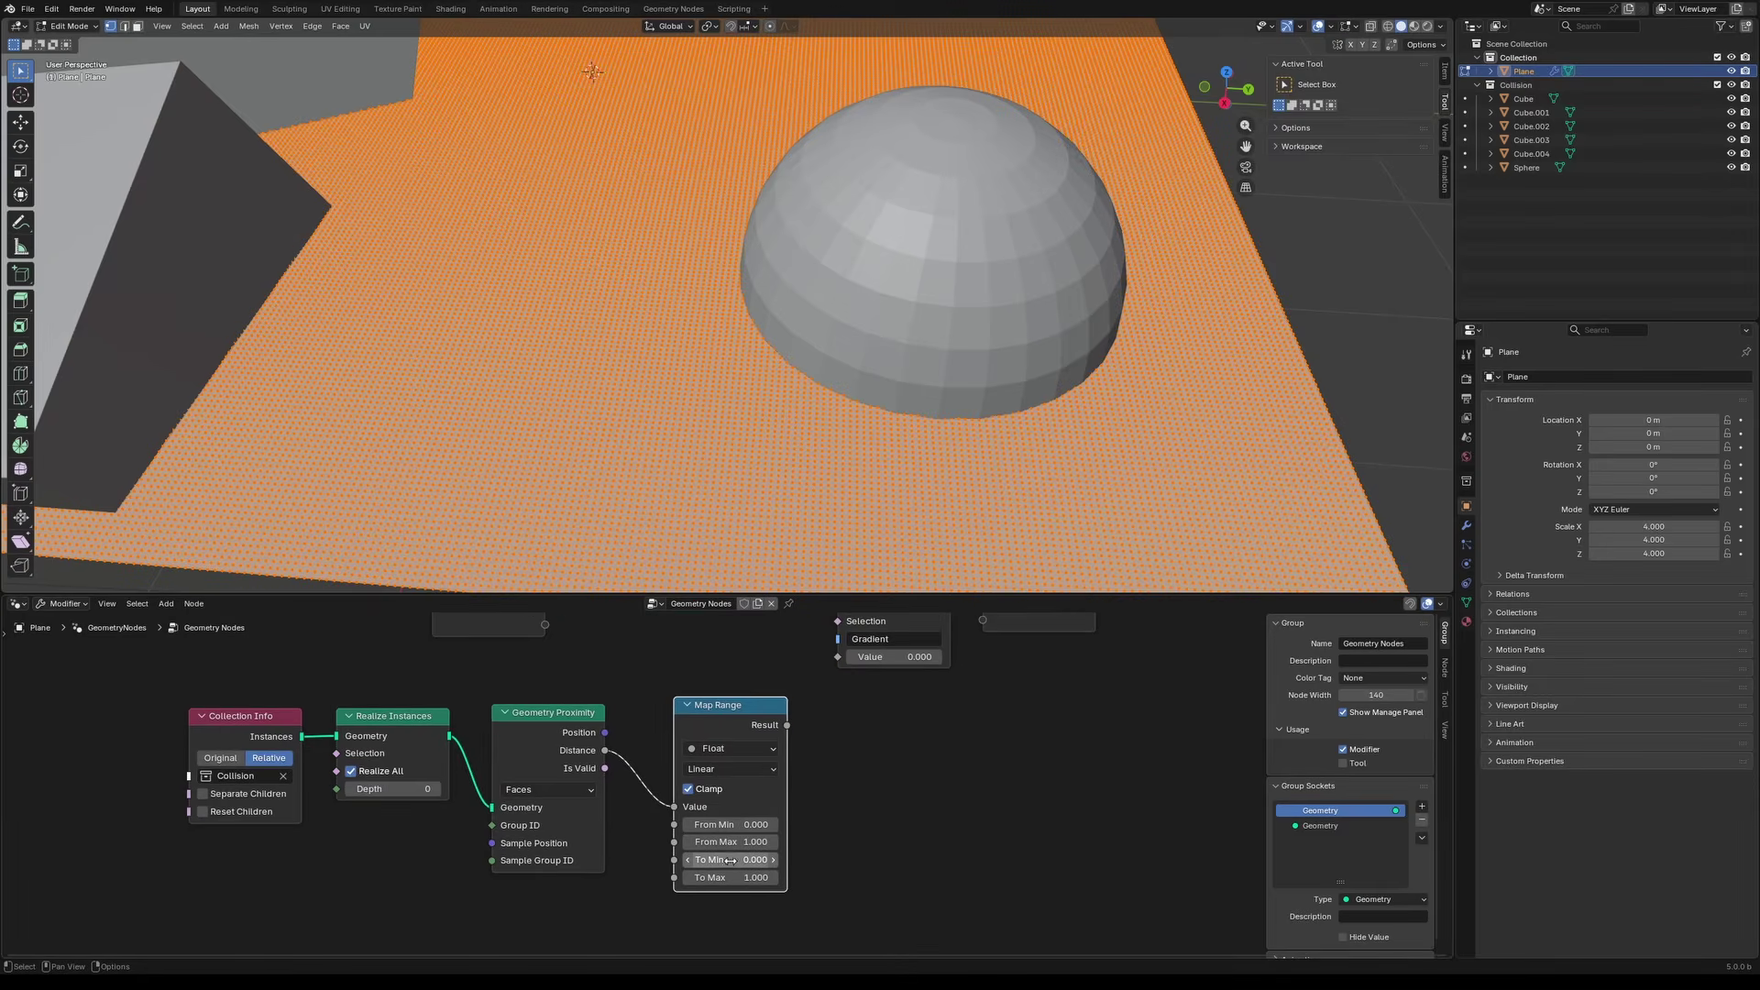
left_click(739, 862)
type("1")
key("Return")
left_click(753, 876)
type("0")
key("Return")
scroll(755, 750, "down", 2)
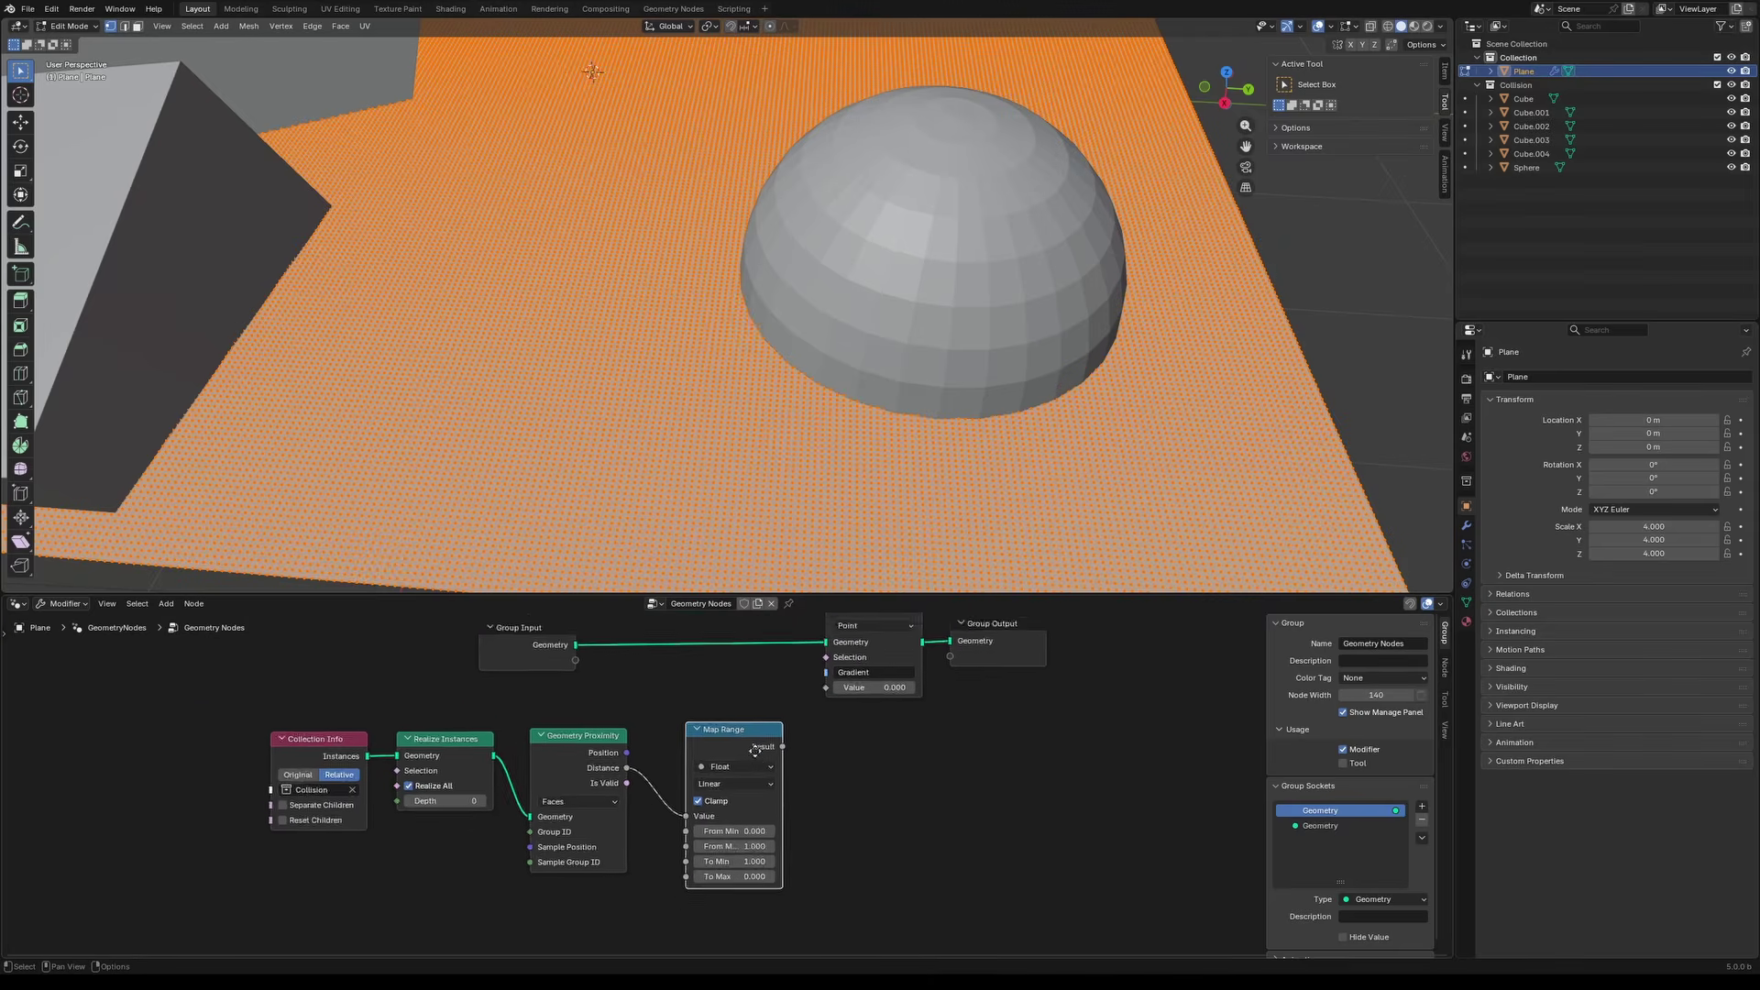
Step: Connect the Map Range Result to the Store Named Attribute Value and reposition the proximity node chain beneath the main geometry link
scroll(754, 750, "up", 1)
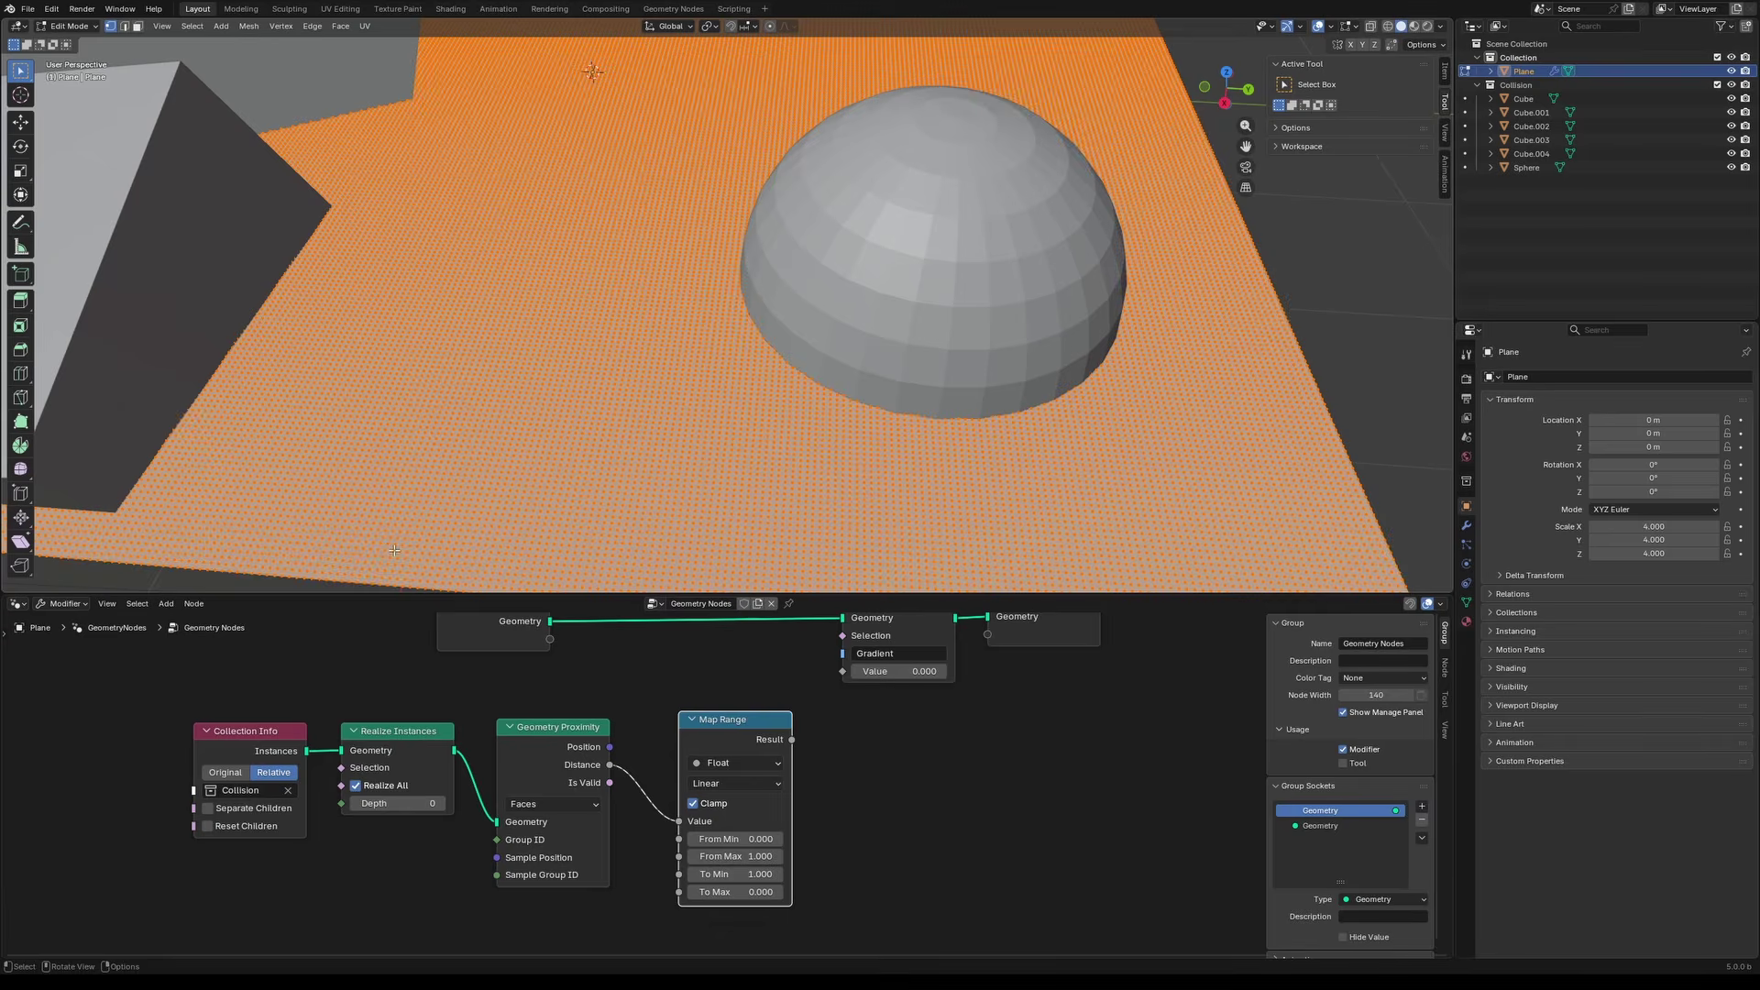
left_click_drag(791, 739, 842, 672)
scroll(827, 745, "down", 2)
middle_click_drag(827, 757, 844, 816)
left_click_drag(202, 832, 807, 862)
key("g")
left_click(825, 829)
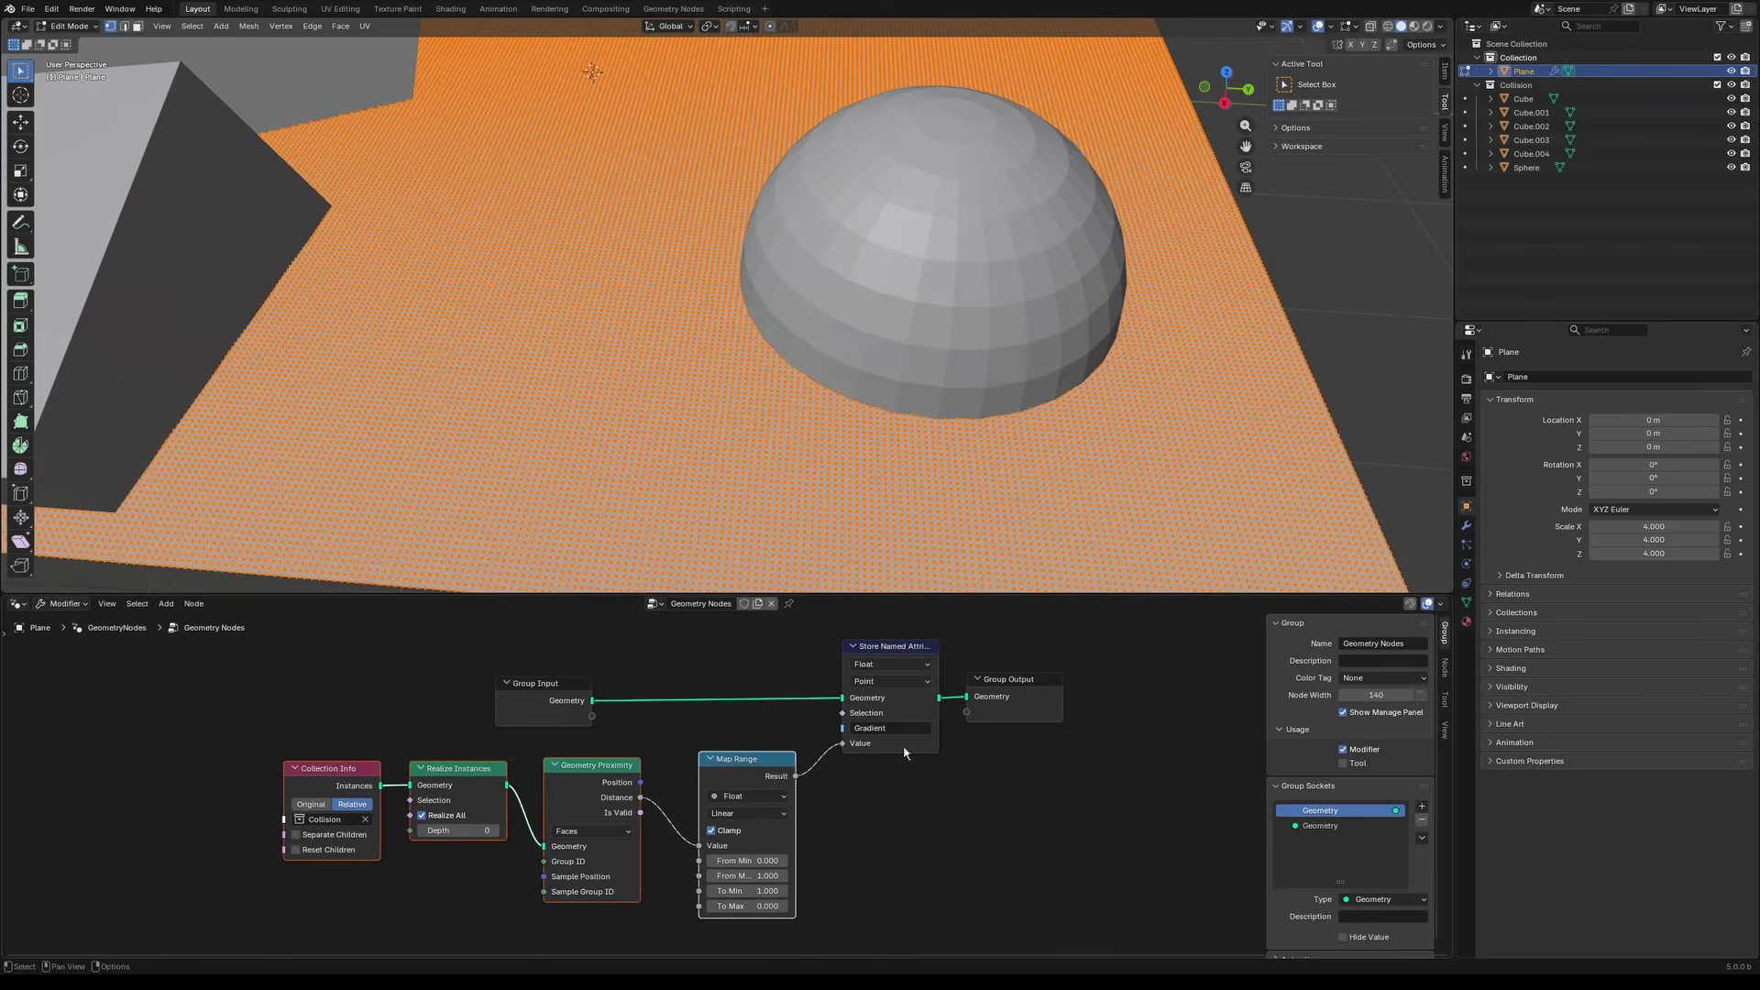
Step: Expose the Map Range From Max as a new Group Input socket and nudge the Group Input node away from the chain
scroll(792, 882, "up", 2)
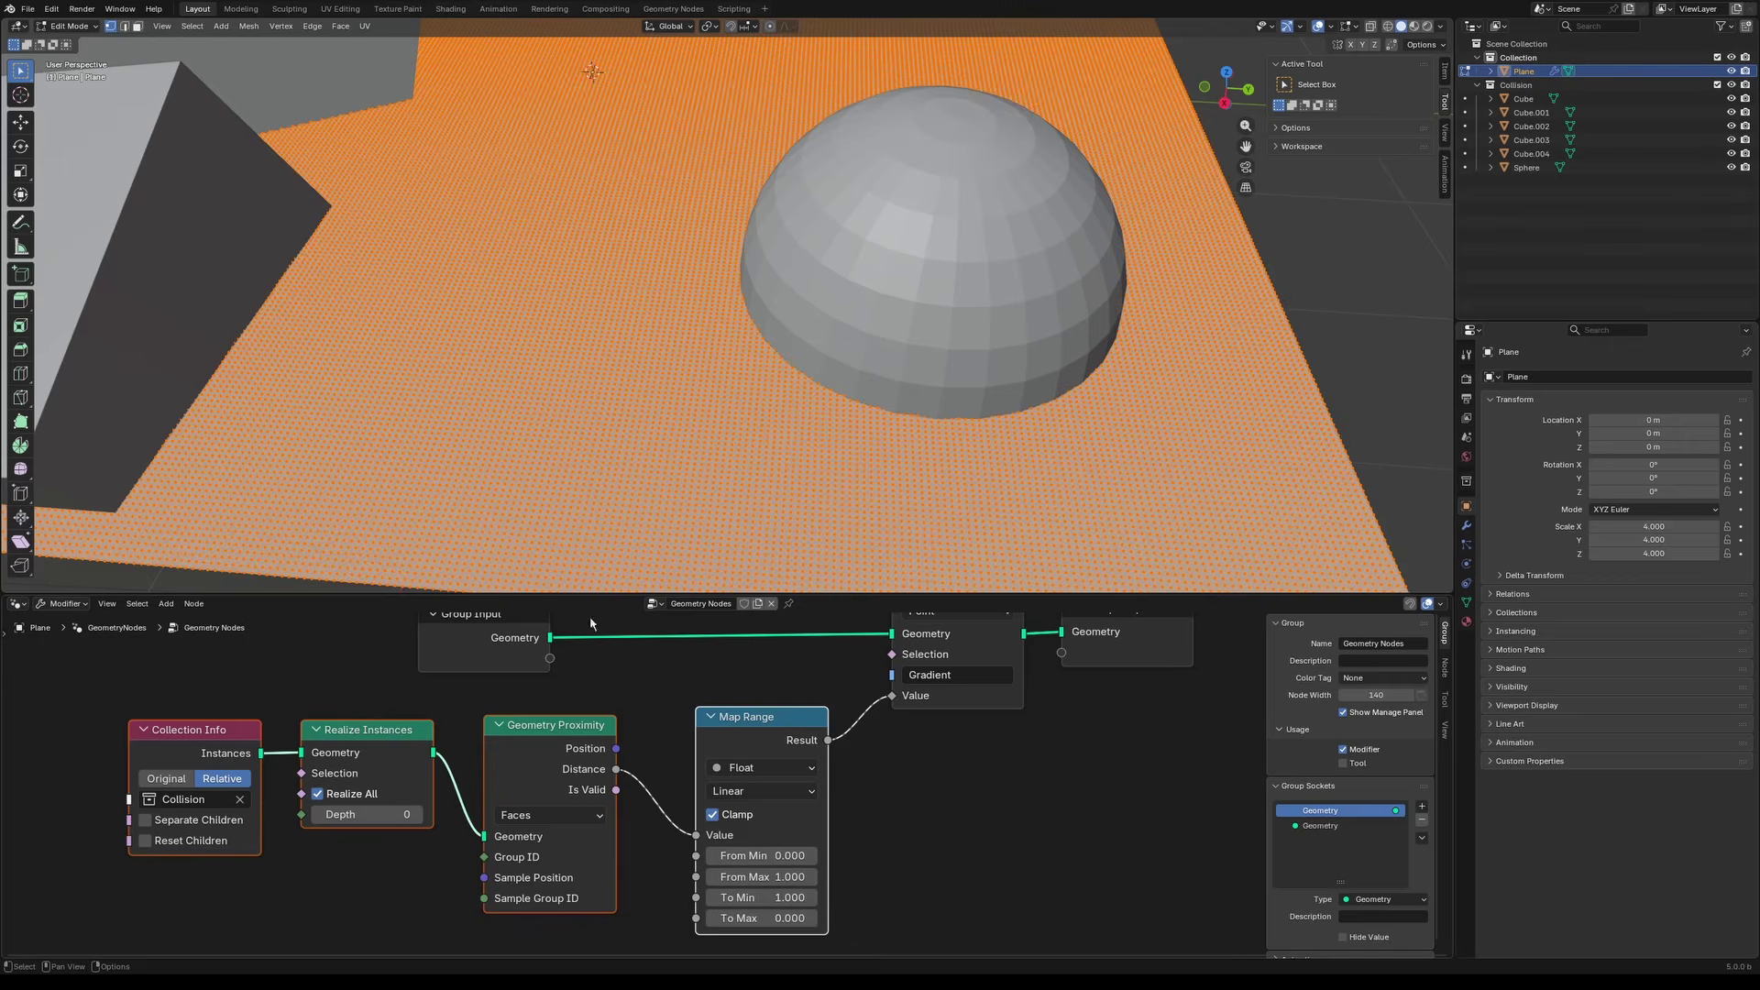
mouse_move(686, 840)
middle_mouse_down()
mouse_move(712, 853)
mouse_move(705, 829)
middle_mouse_up()
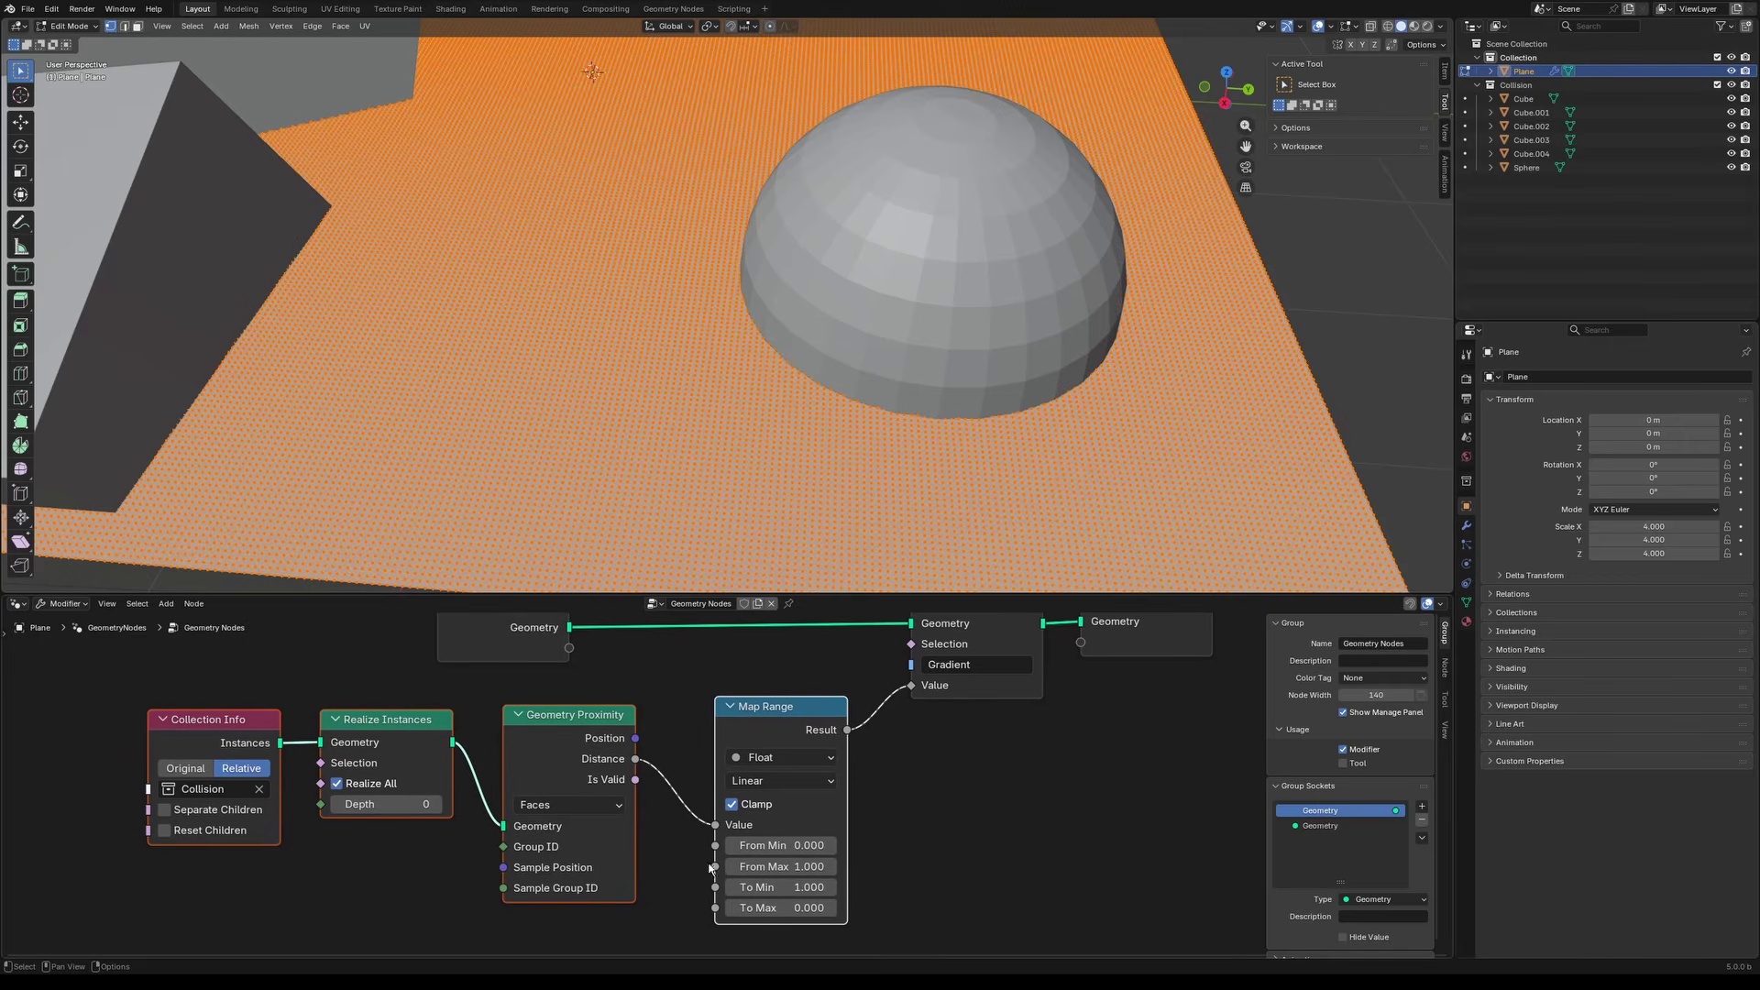
left_click_drag(714, 867, 559, 652)
middle_click_drag(624, 661, 606, 708)
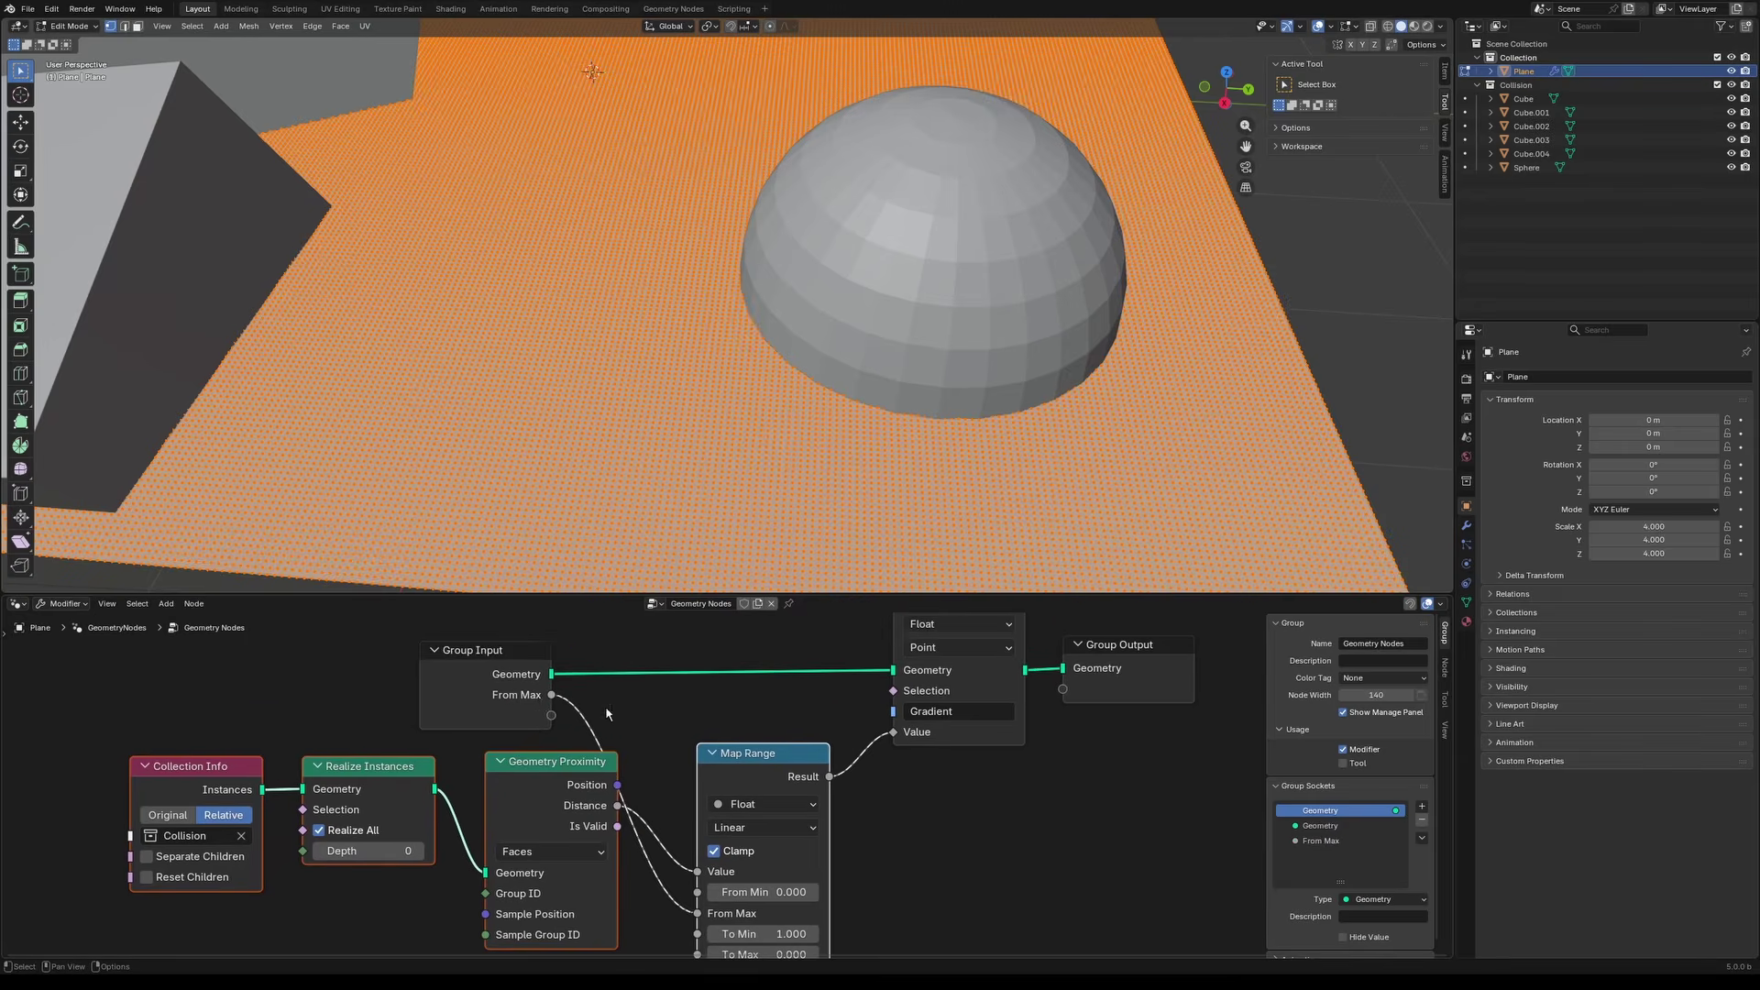
left_click_drag(541, 701, 530, 690)
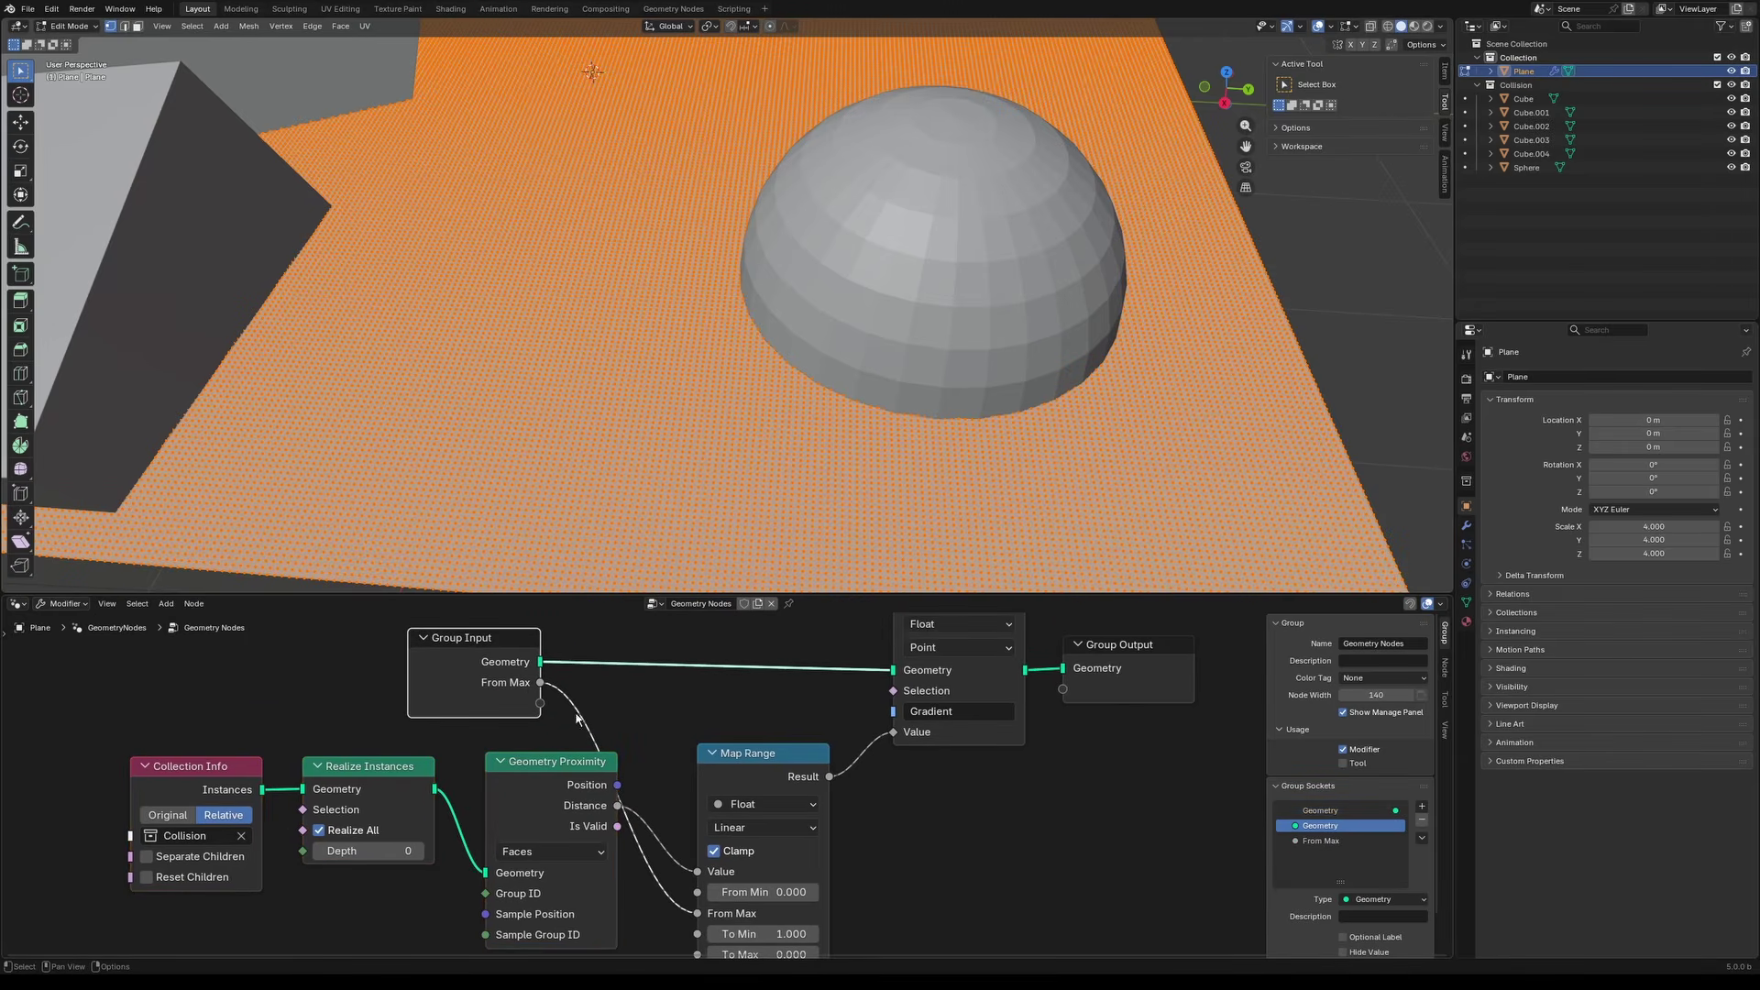
Step: Rename the From Max group socket to "spread" and show the plane's modifier settings
double_click(1321, 841)
key("BackSpace")
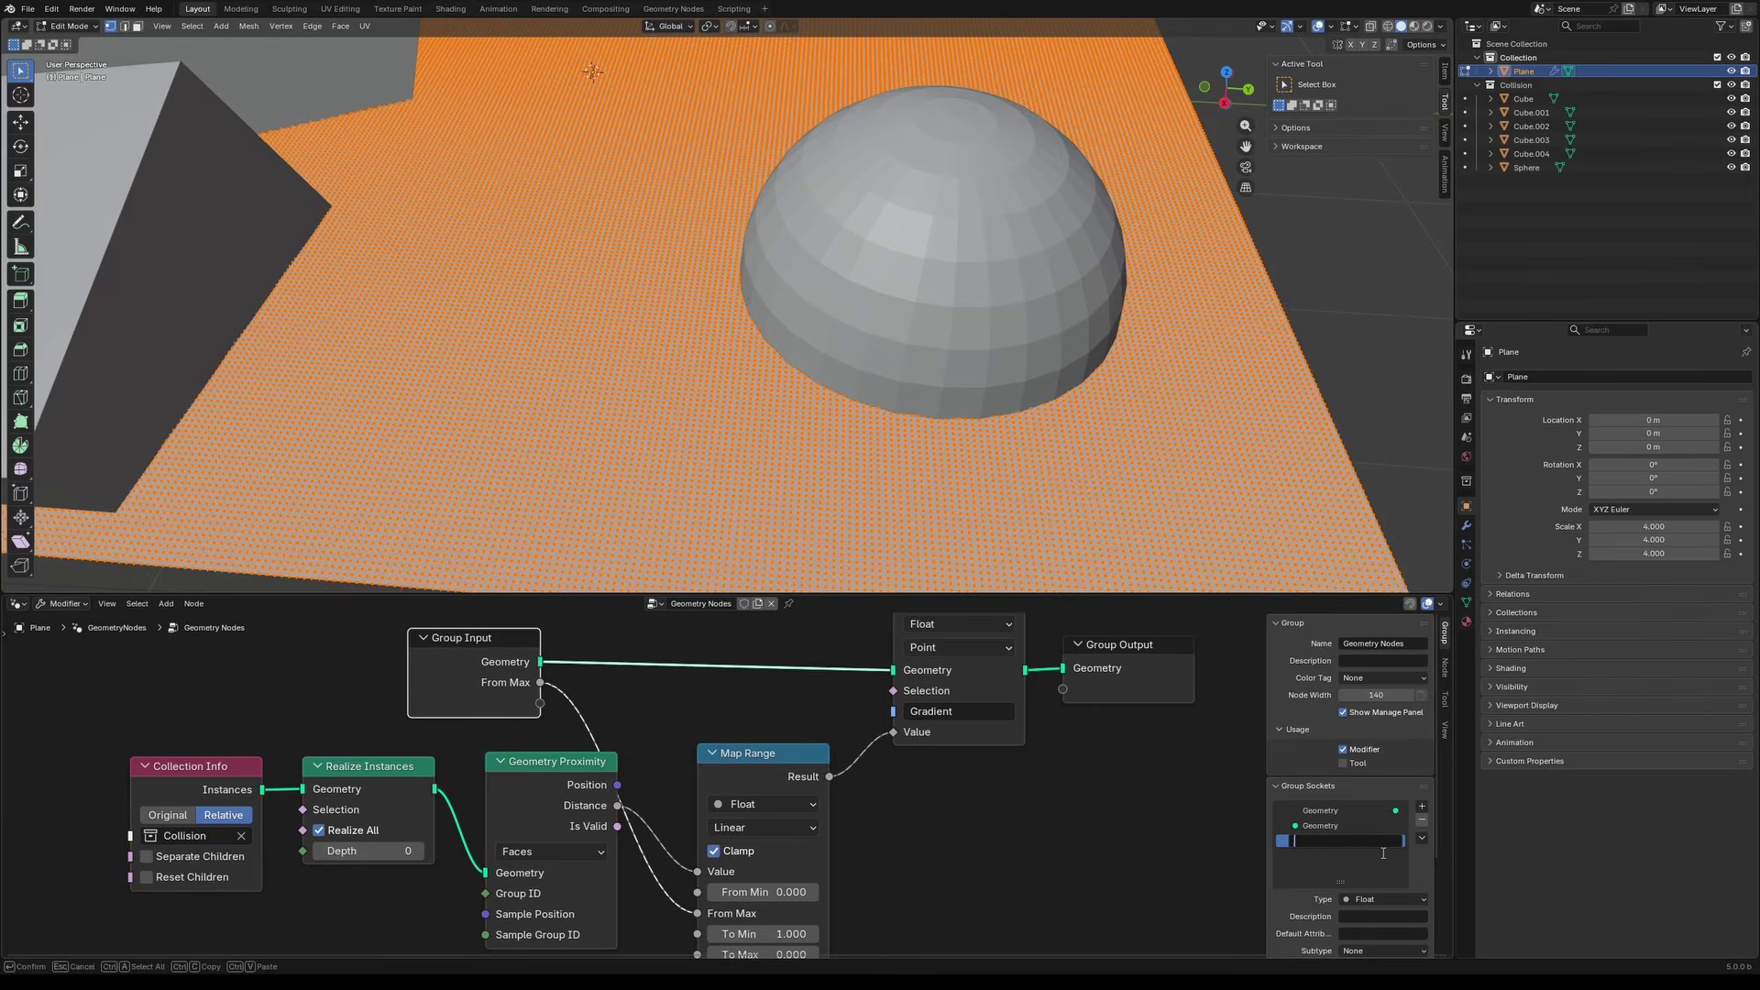
type("spread")
key("Return")
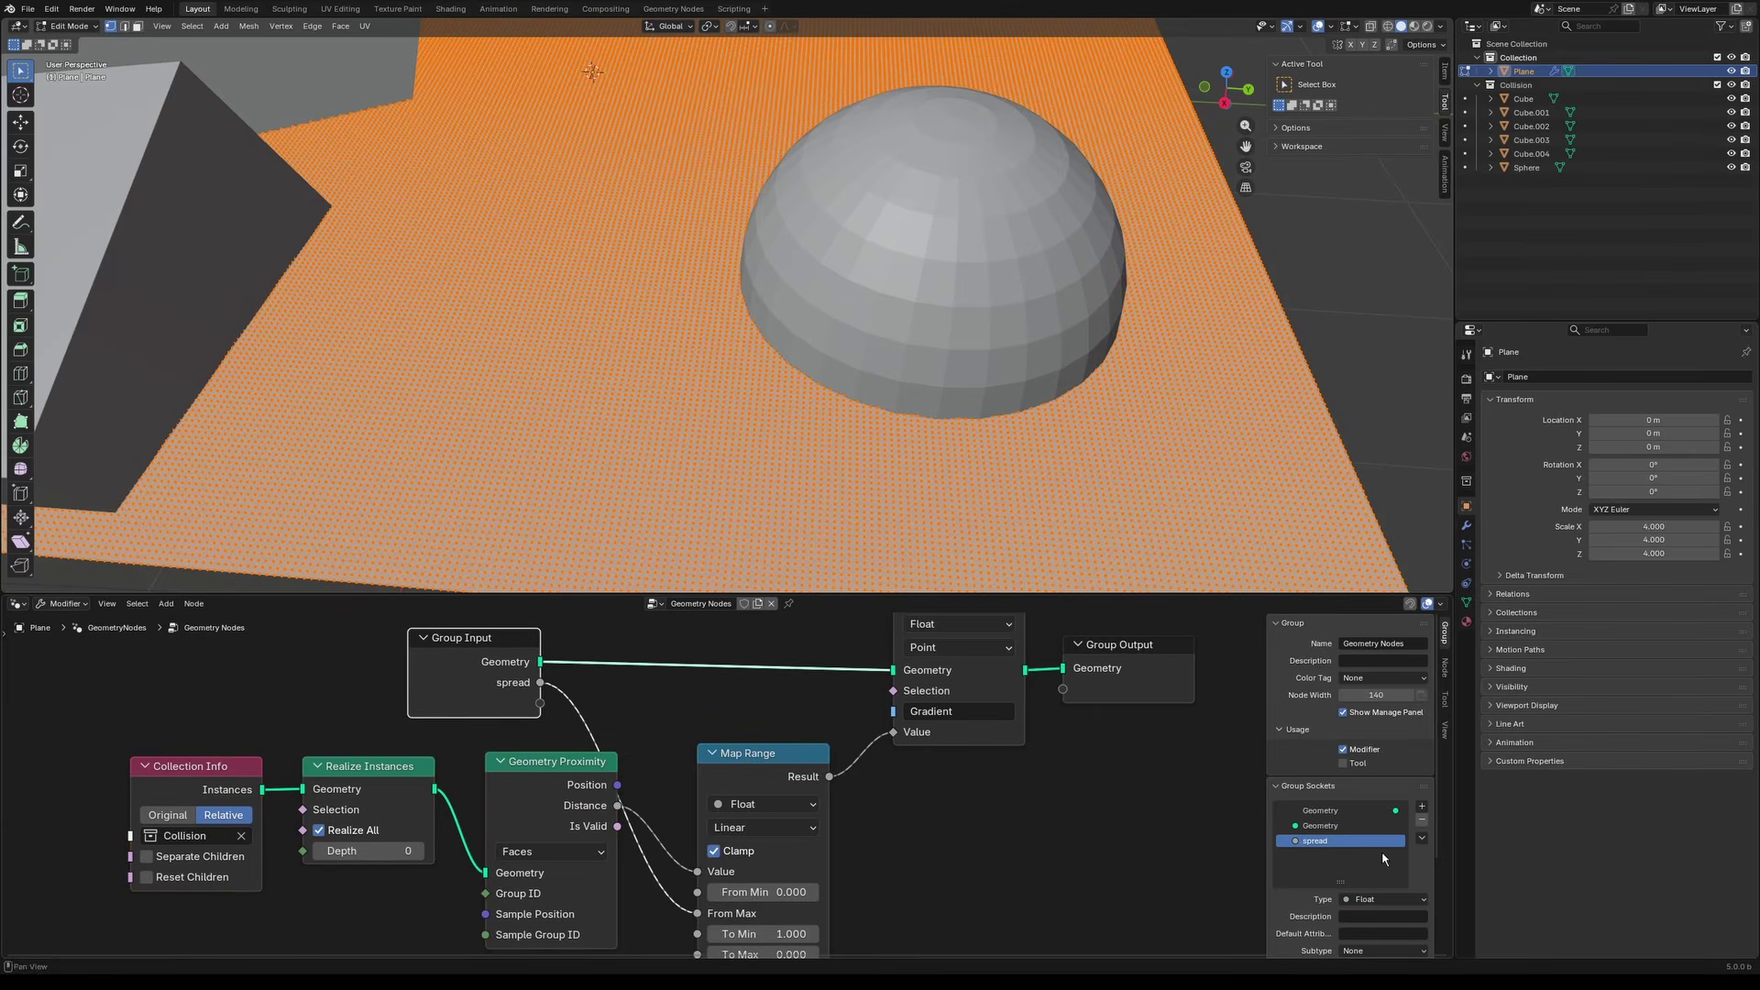
left_click(1467, 529)
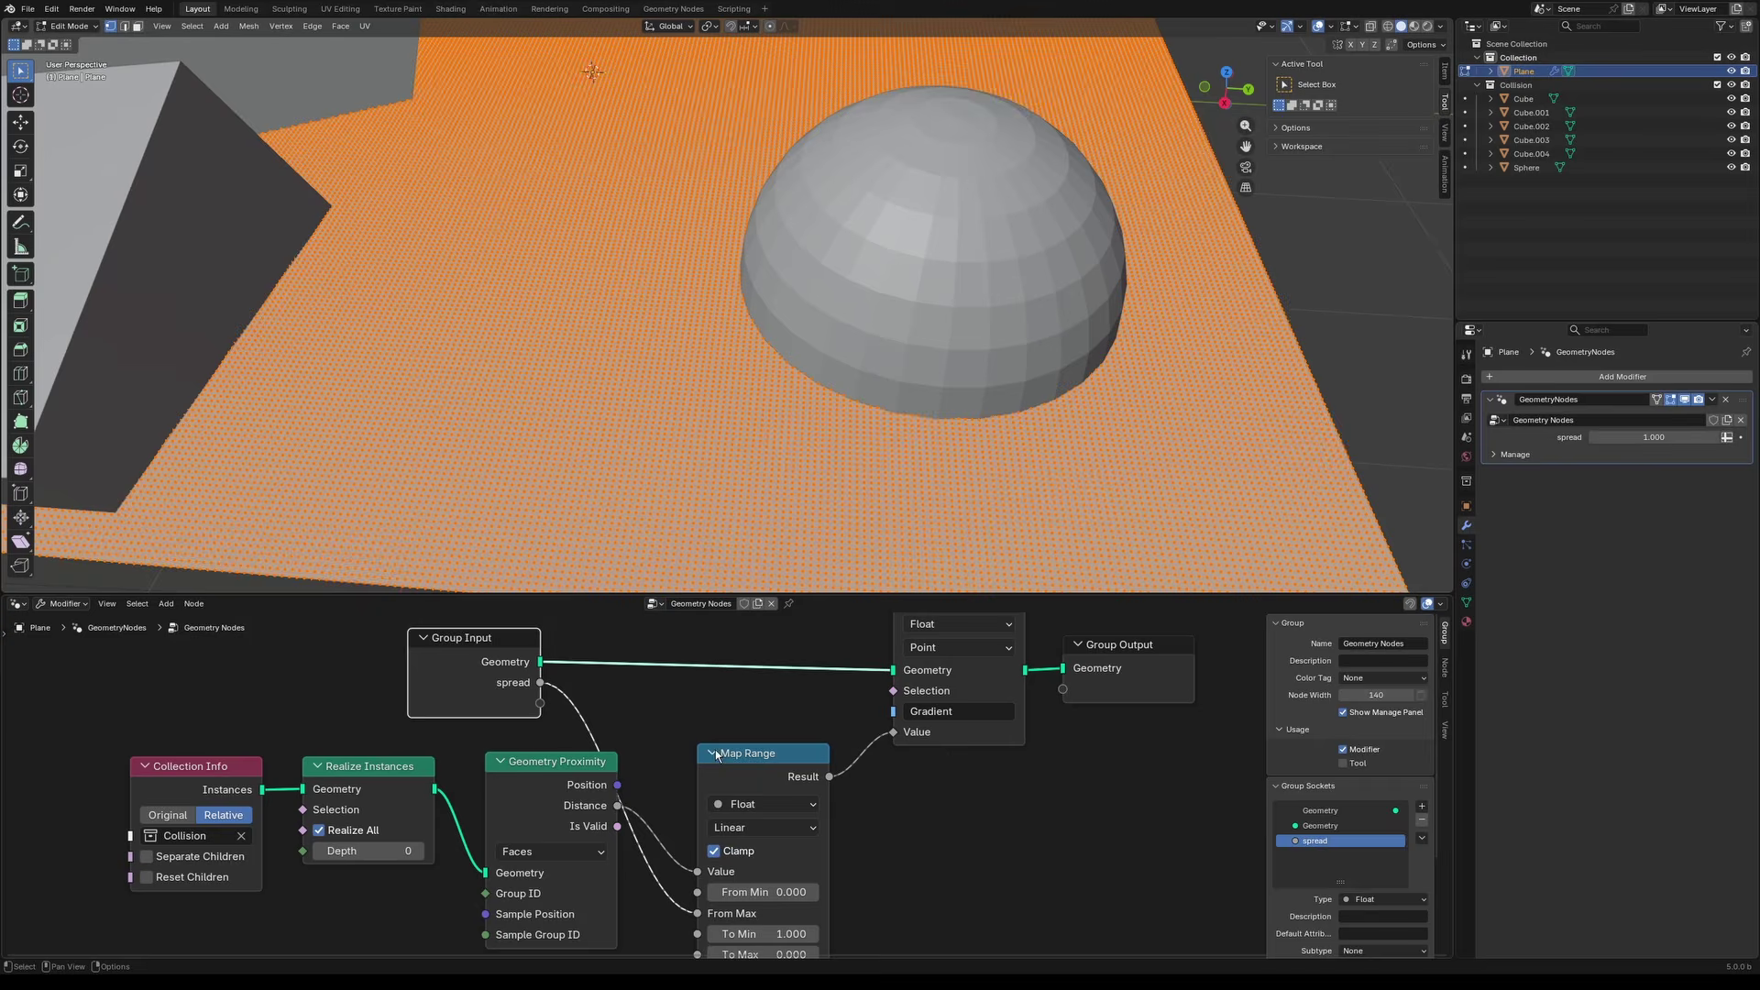
Step: Switch the node area to the Shader Editor, return to Object Mode and create a new material on the plane
left_click(18, 603)
left_click(83, 660)
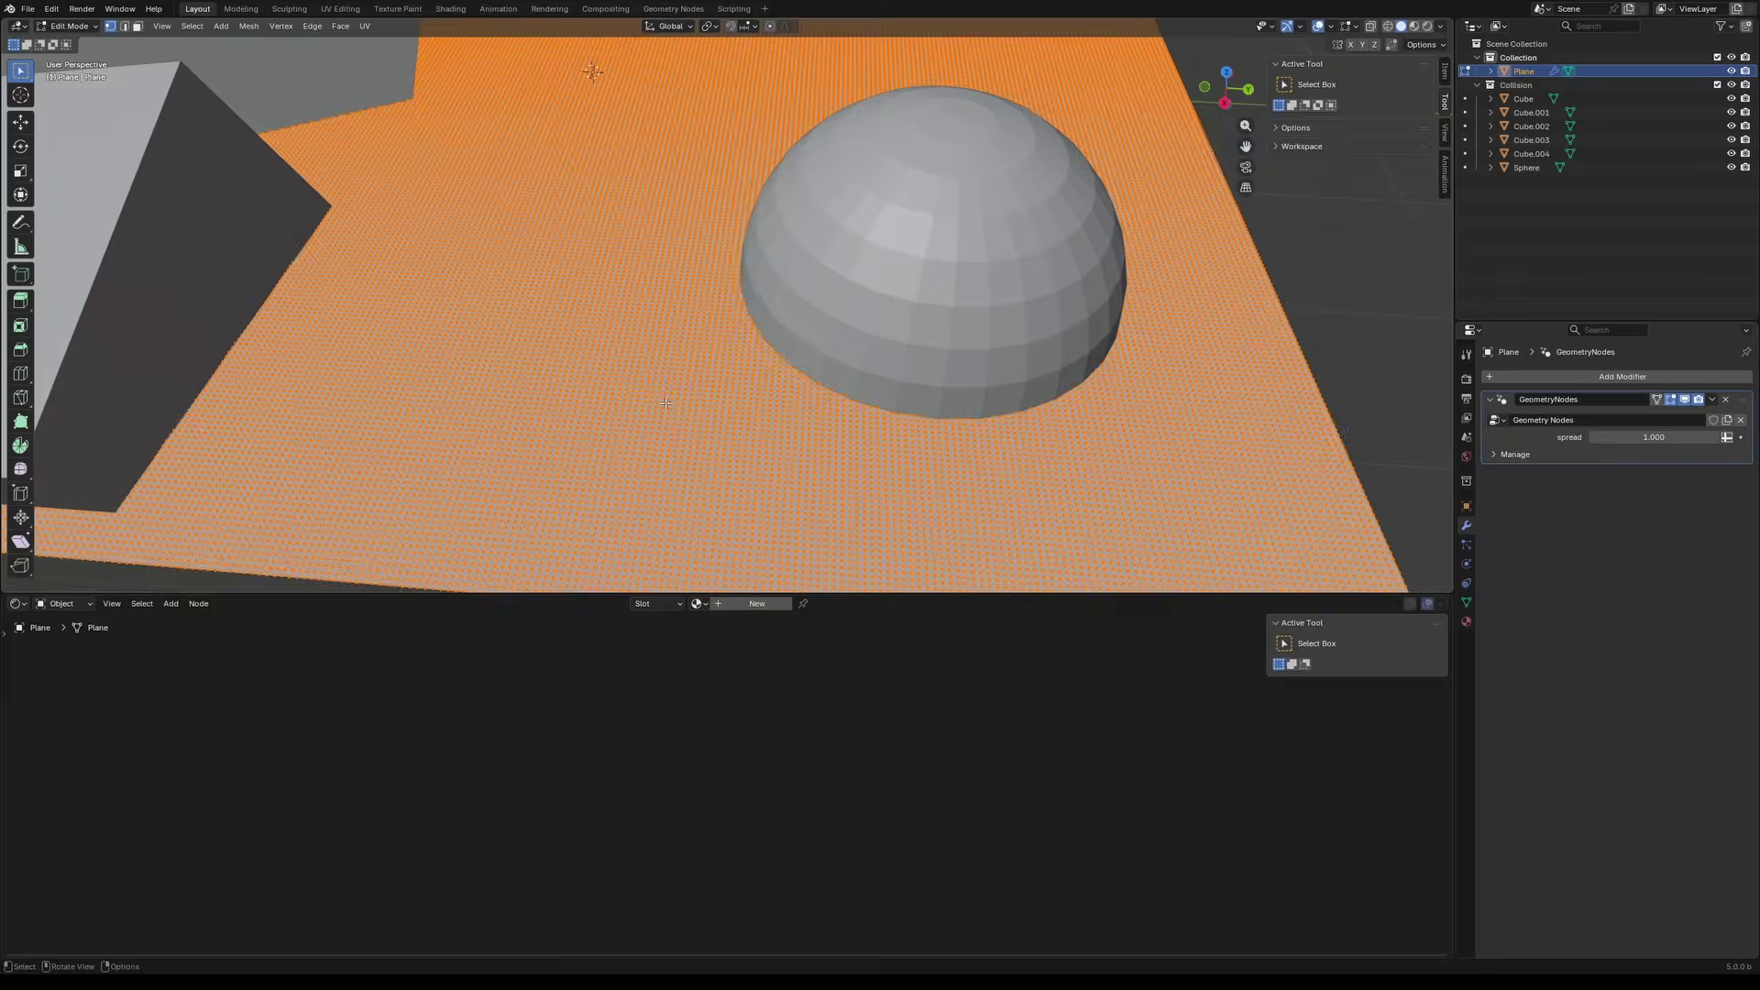
key("Tab")
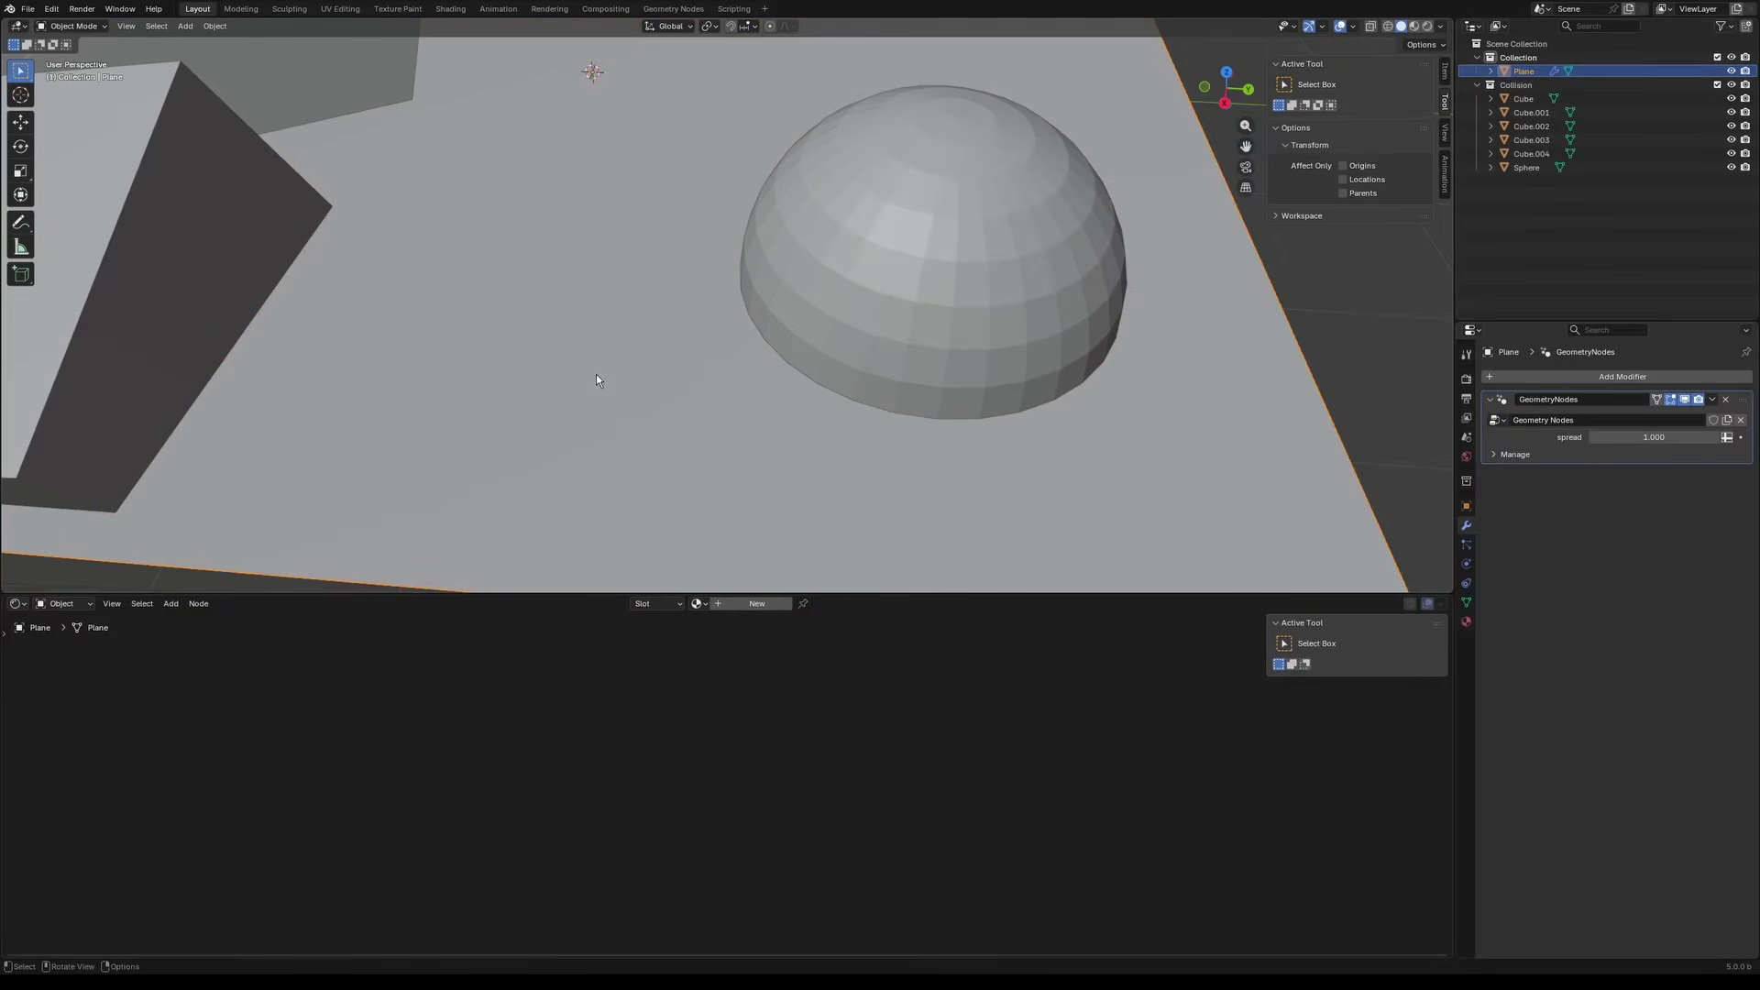
left_click(756, 603)
Step: Add an Attribute node to the material, placed before the Principled BSDF
middle_click_drag(714, 530, 674, 338)
middle_click_drag(442, 763, 770, 758)
key("shift+a")
left_click(634, 719)
type("att")
key("Return")
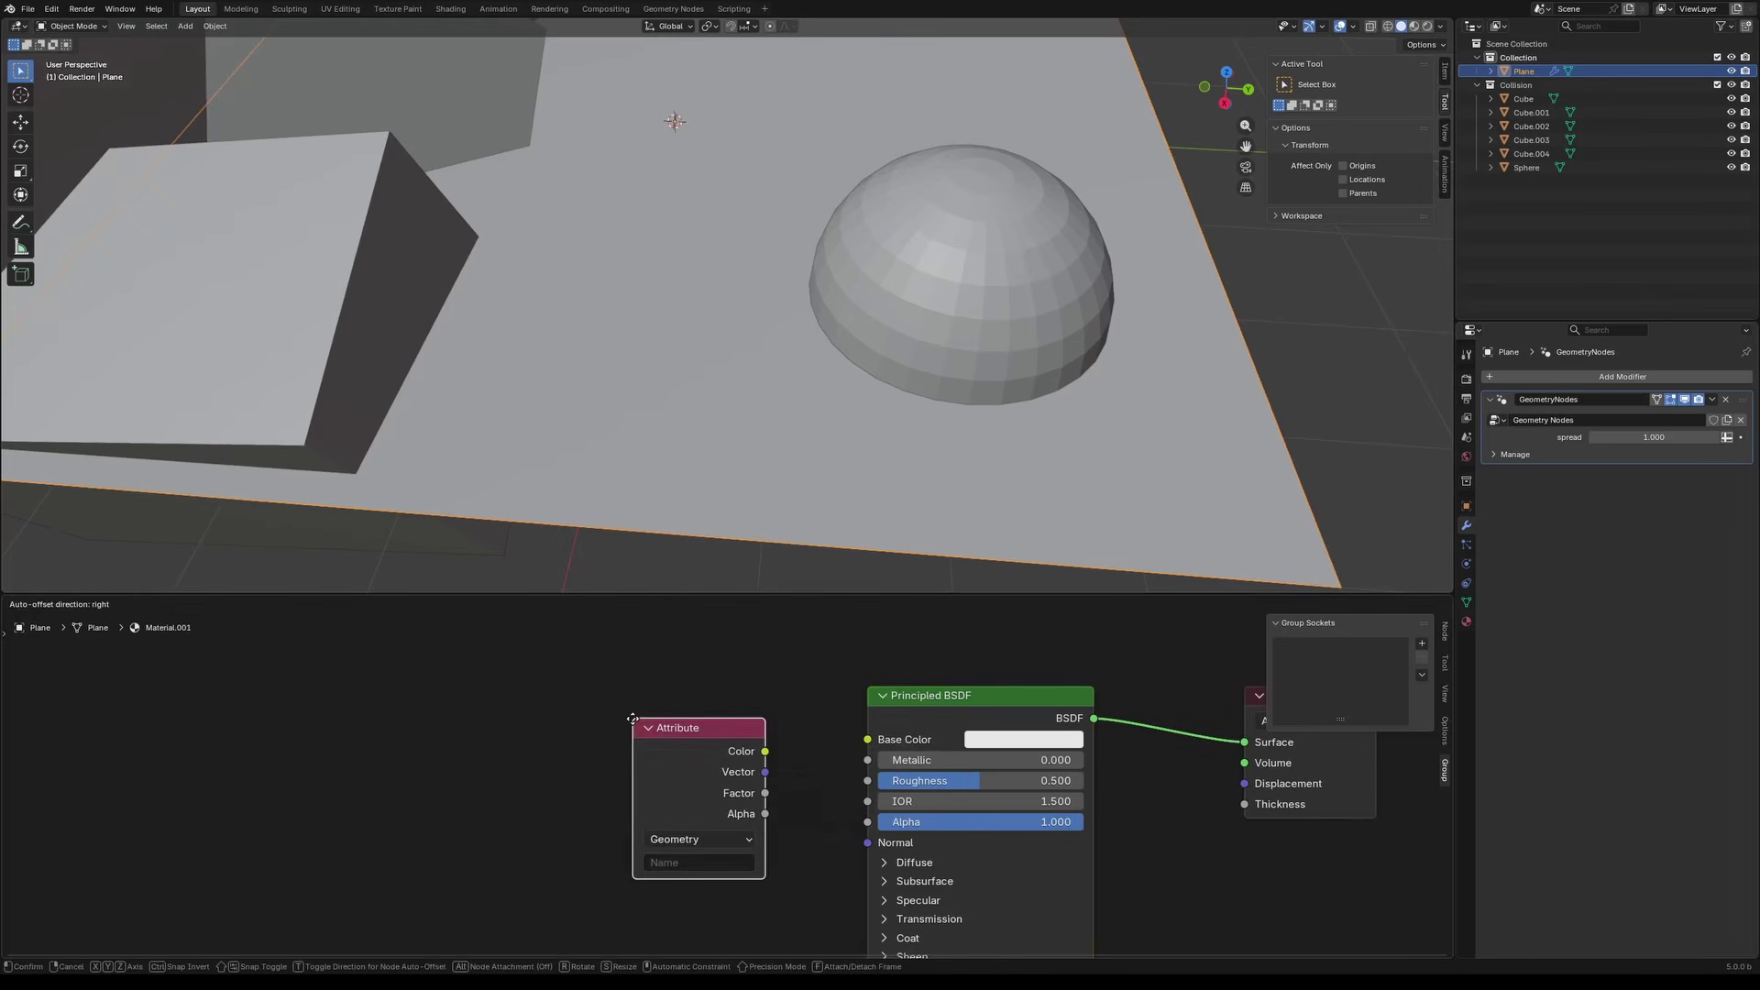
left_click(468, 703)
Step: Set the Attribute node's name to Gradient and connect its Color output to the Principled BSDF Base Color
left_click(519, 841)
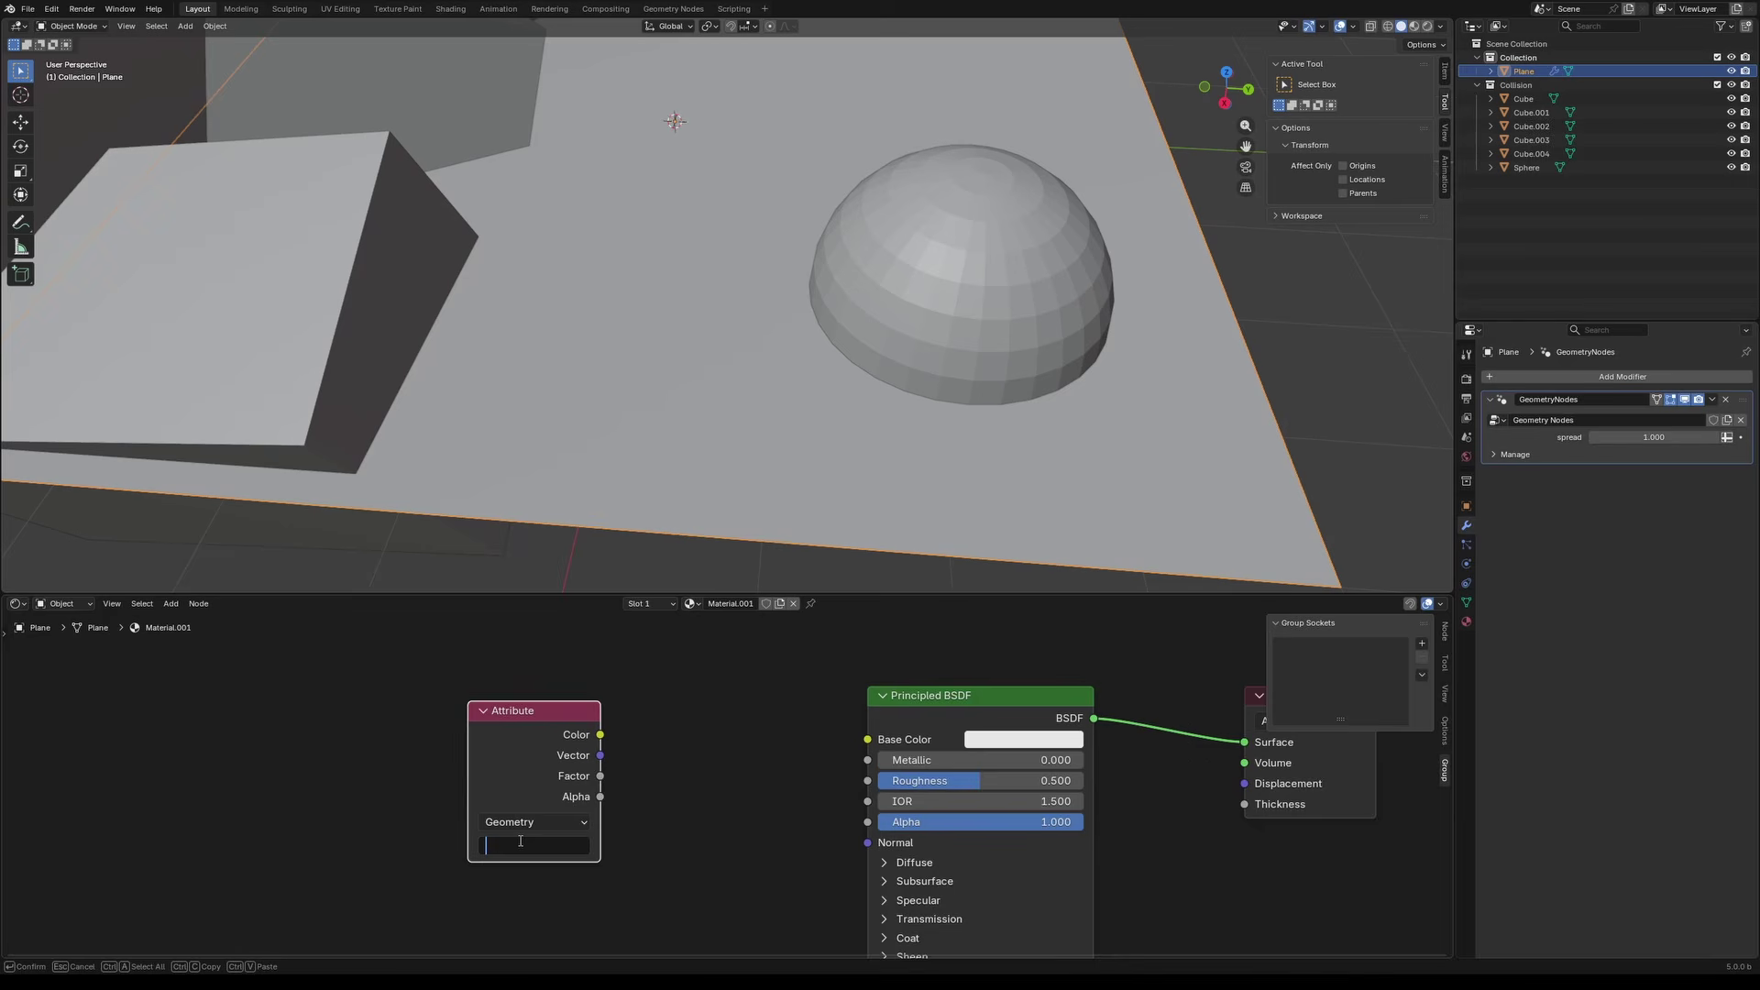
type("Gradient")
key("Return")
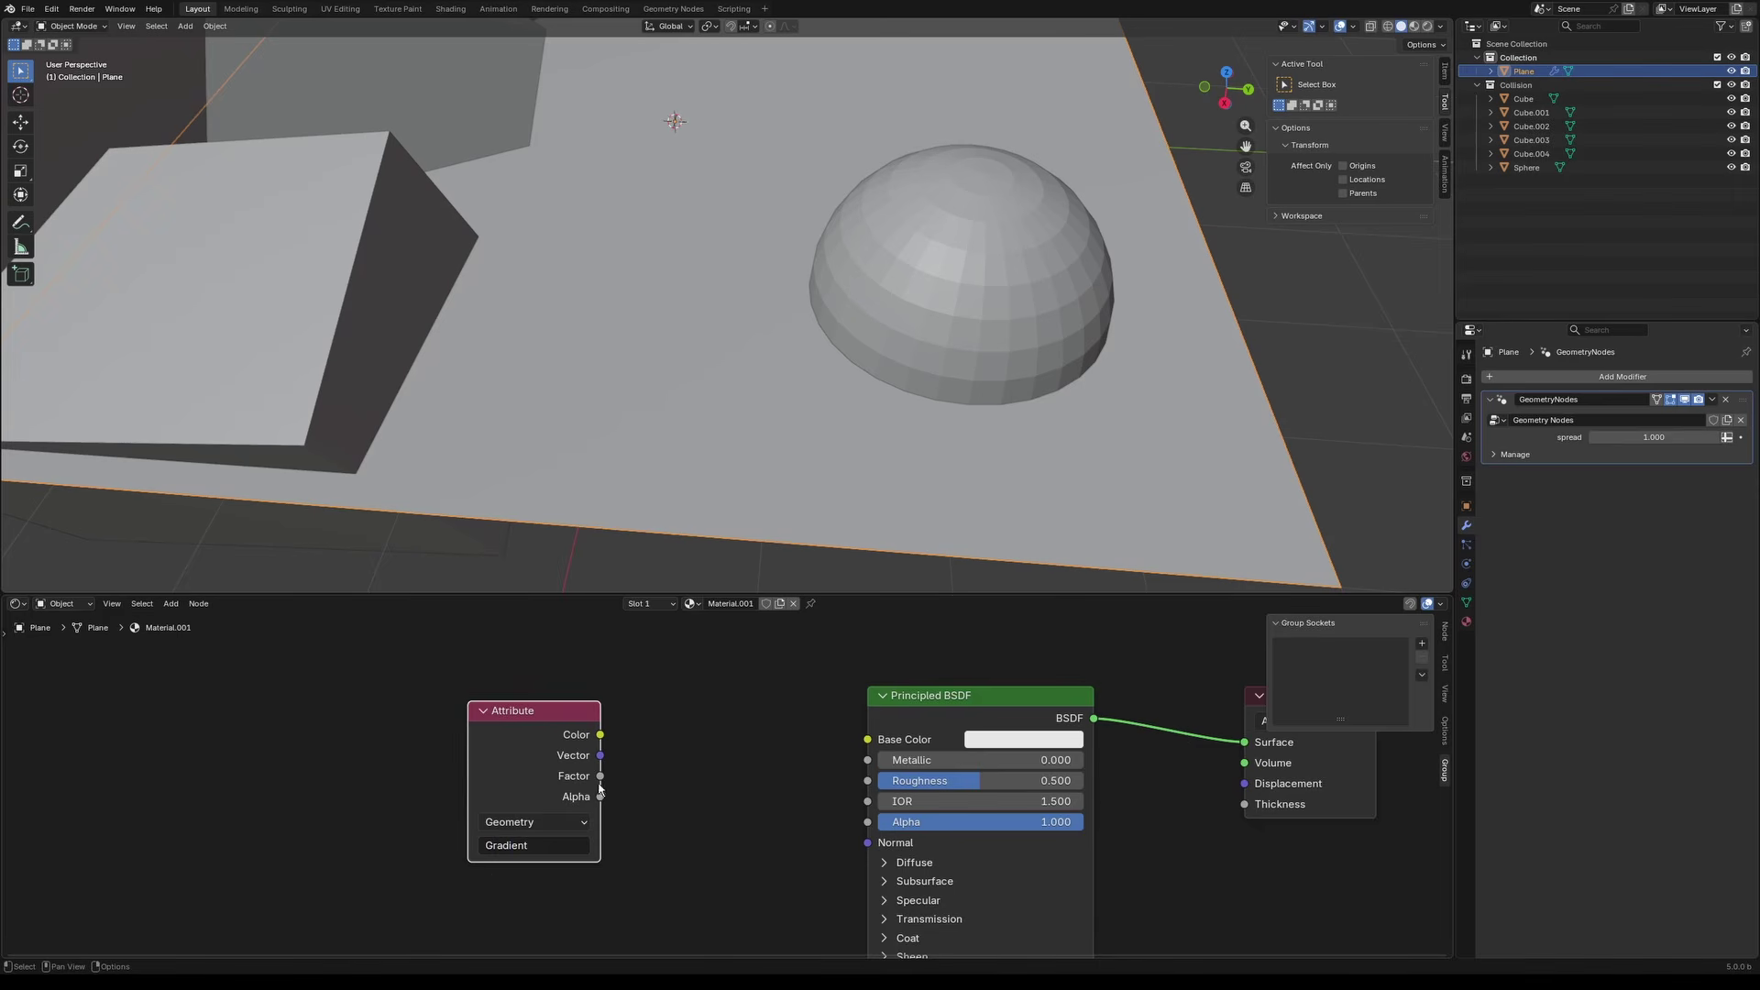
left_click_drag(601, 735, 868, 739)
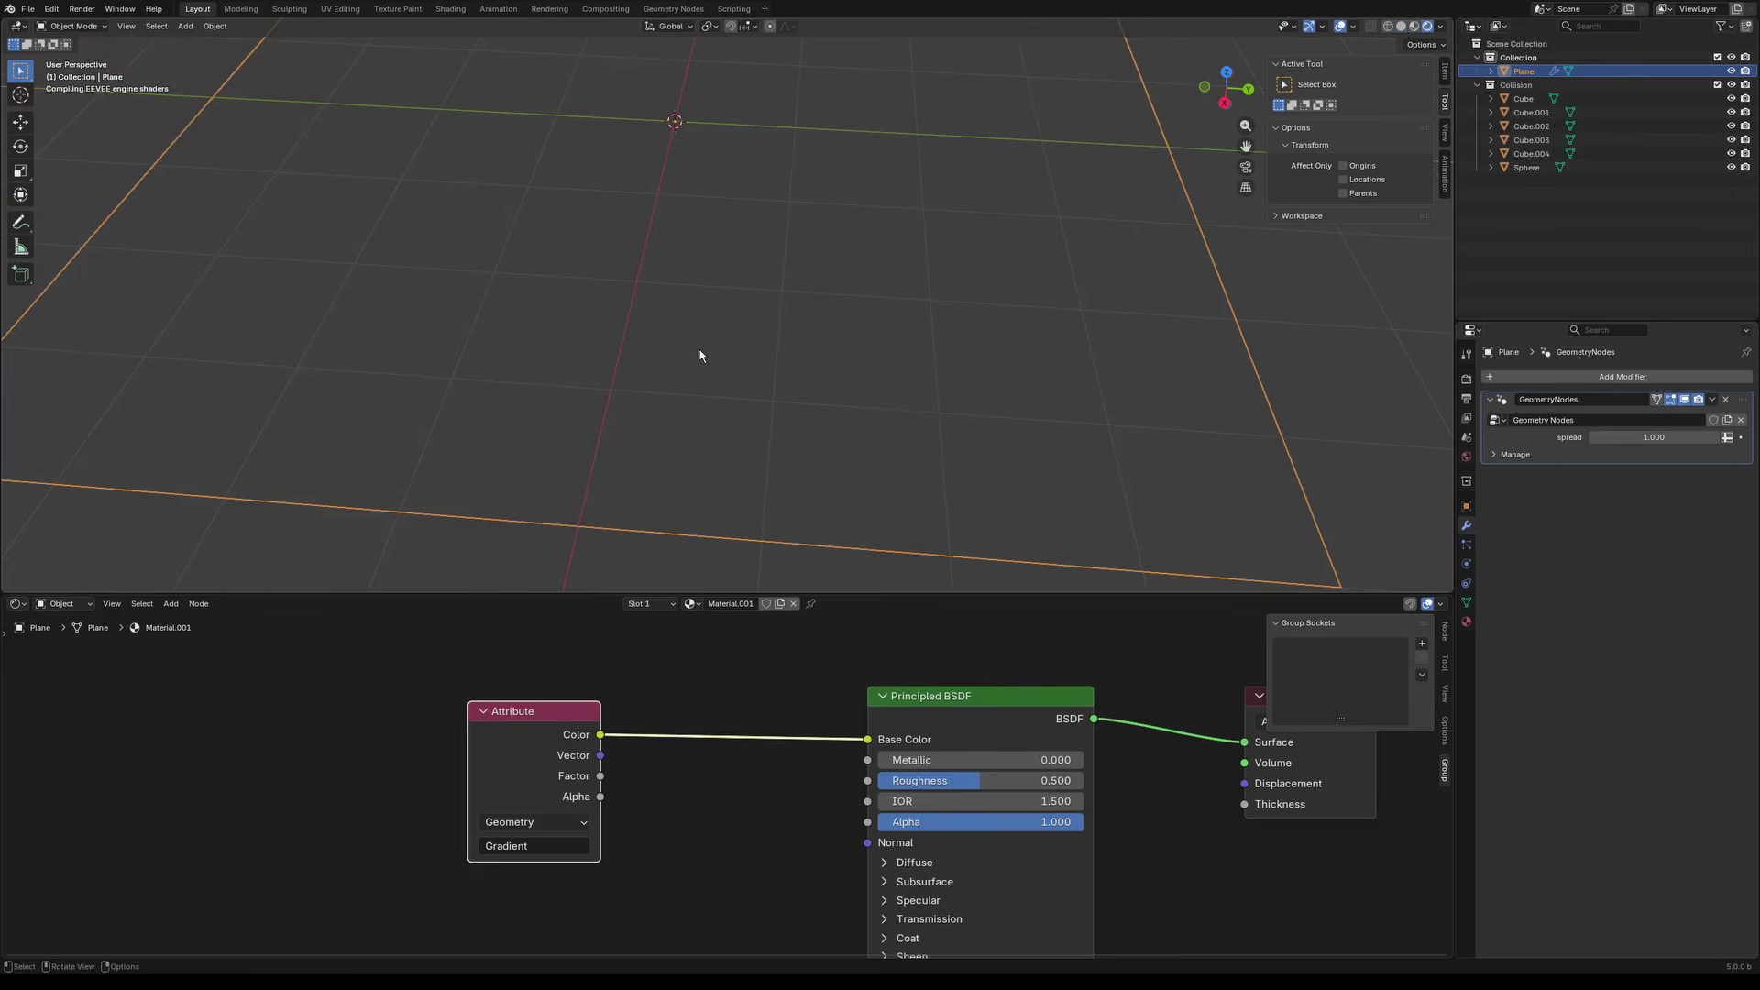
Step: Set the render engine to Cycles and disable Scene World and Scene Lights in the rendered viewport shading
left_click(1466, 378)
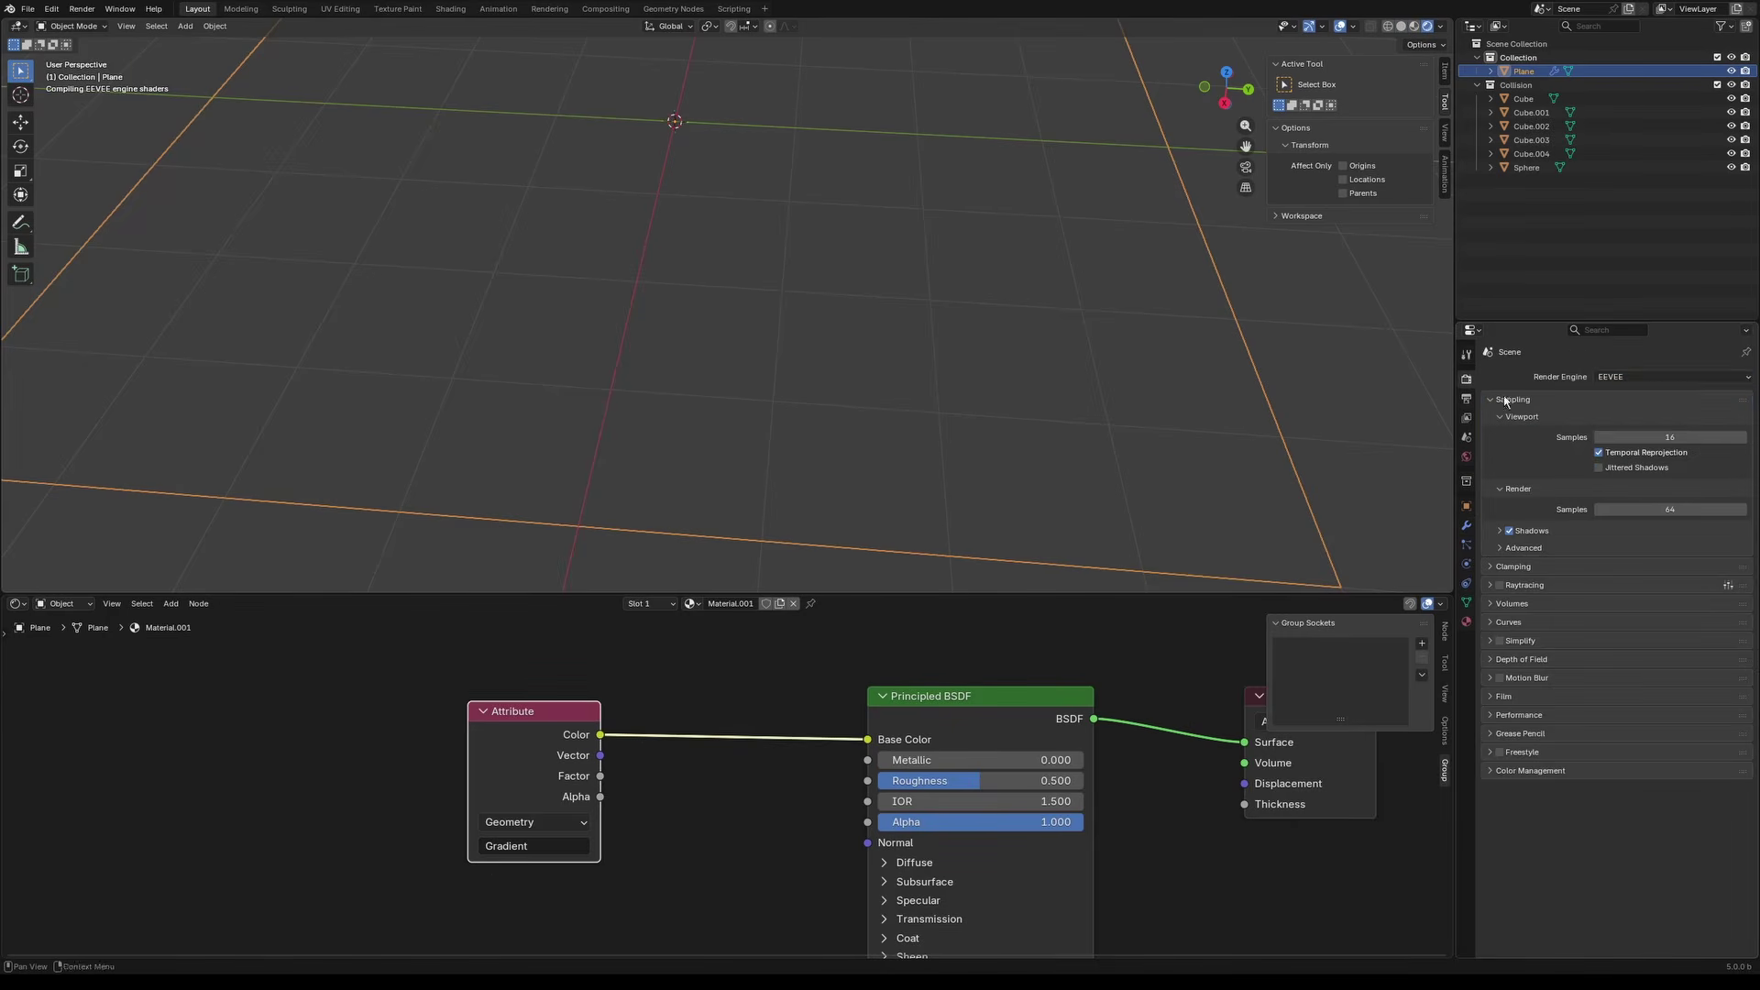
left_click(1641, 378)
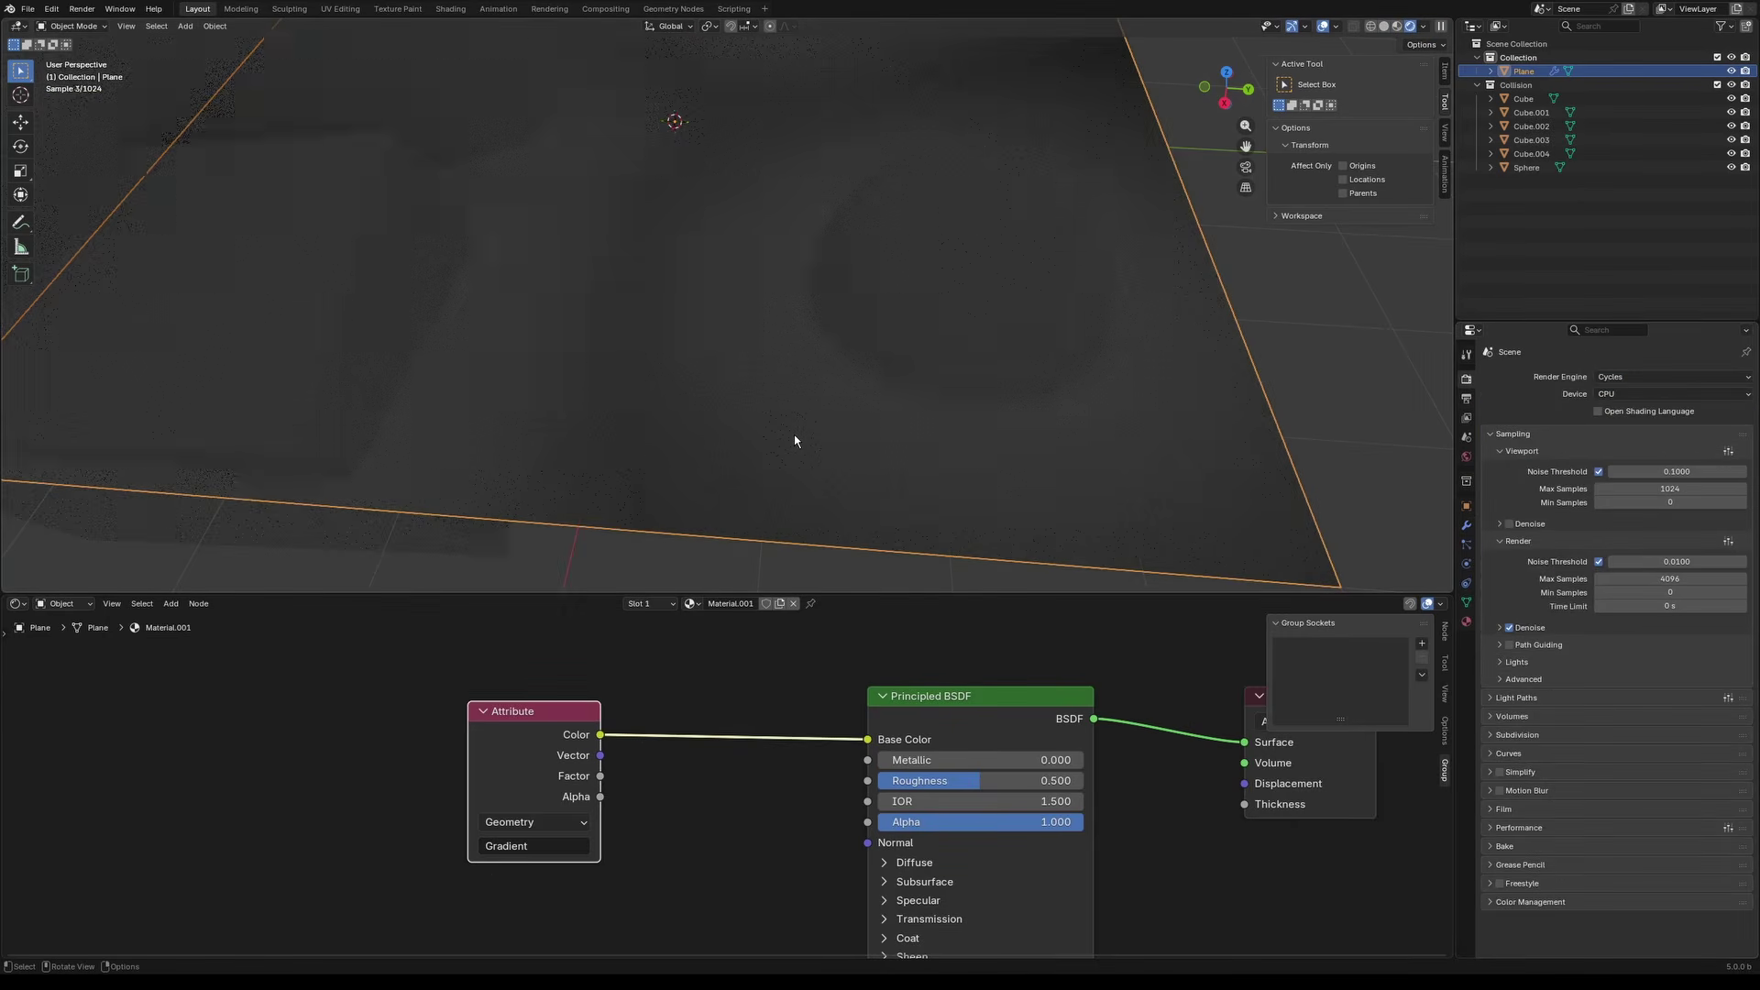
middle_click_drag(685, 398, 642, 334, "ctrl")
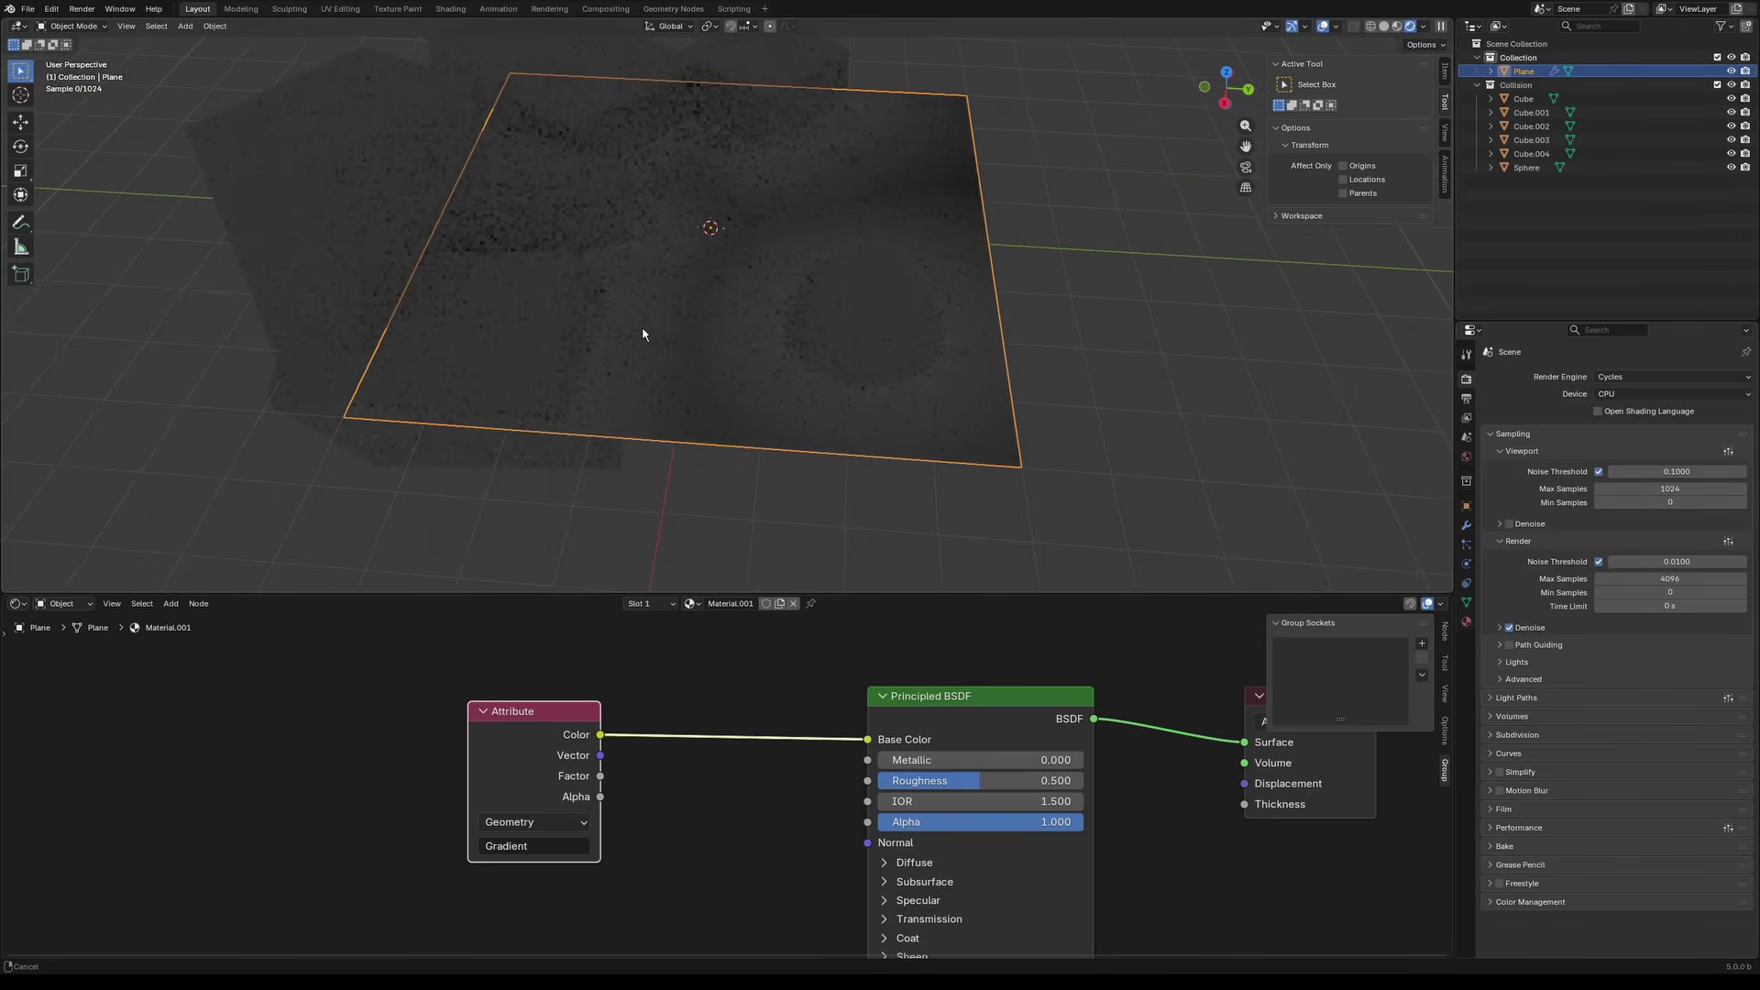
left_click(1423, 26)
left_click(1345, 154)
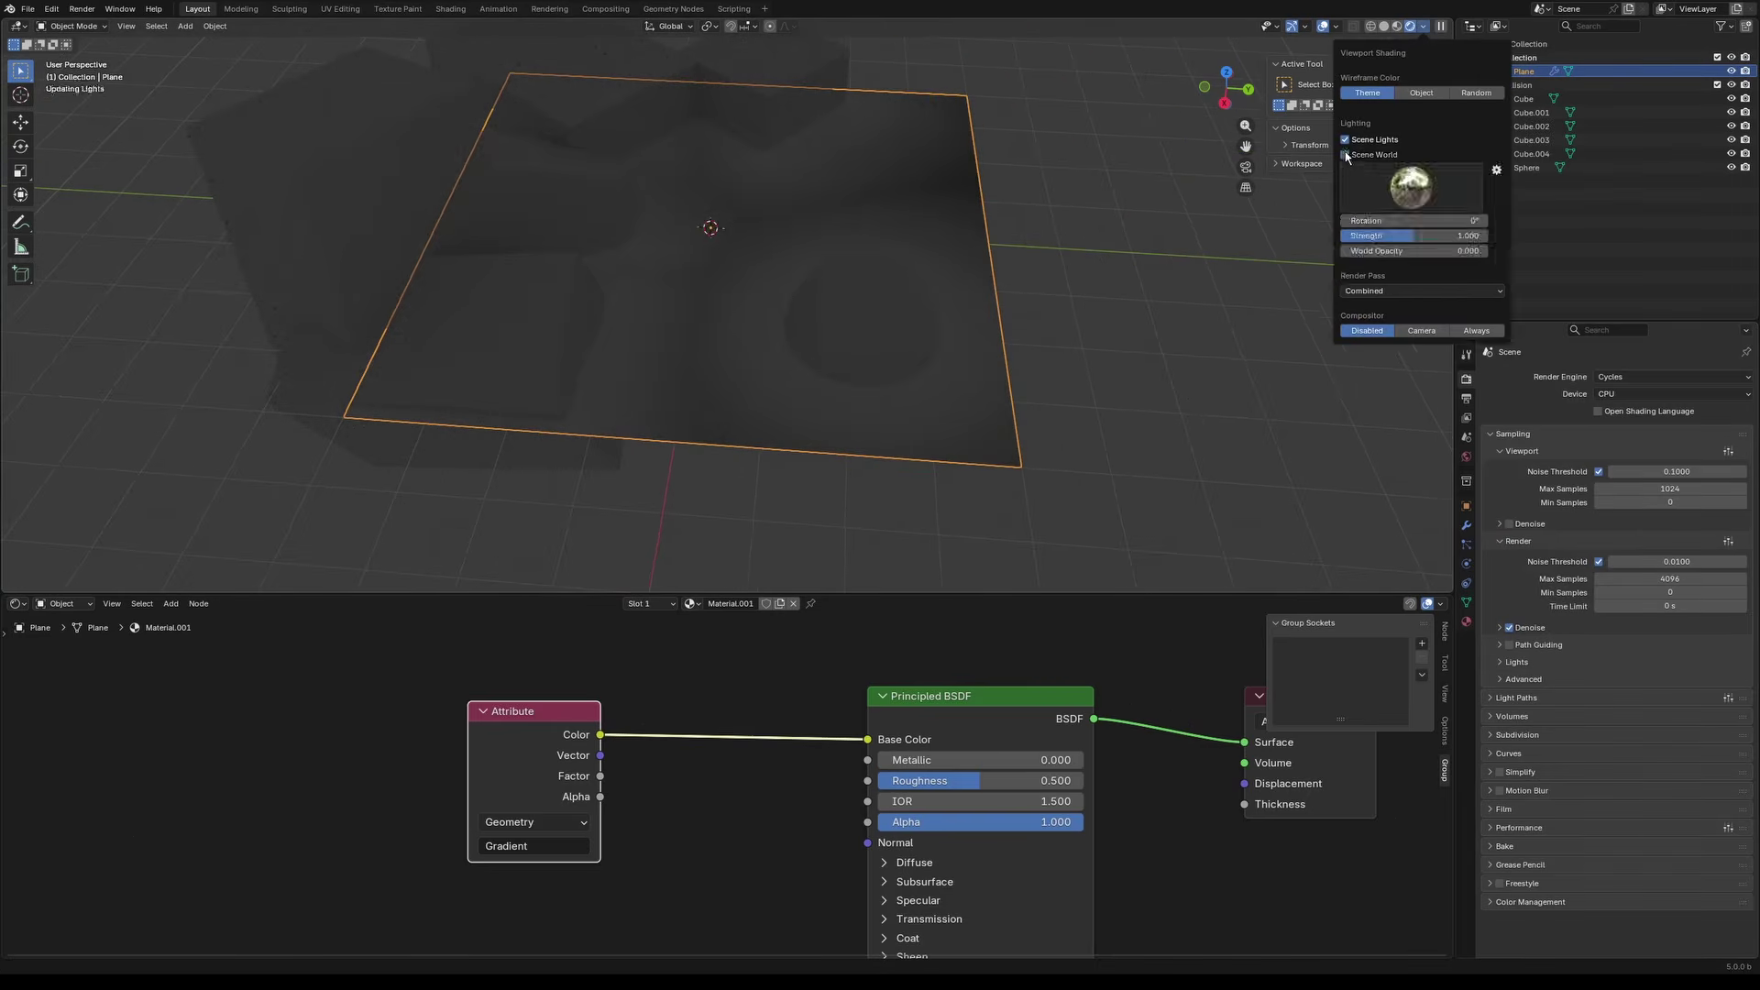
left_click(1345, 139)
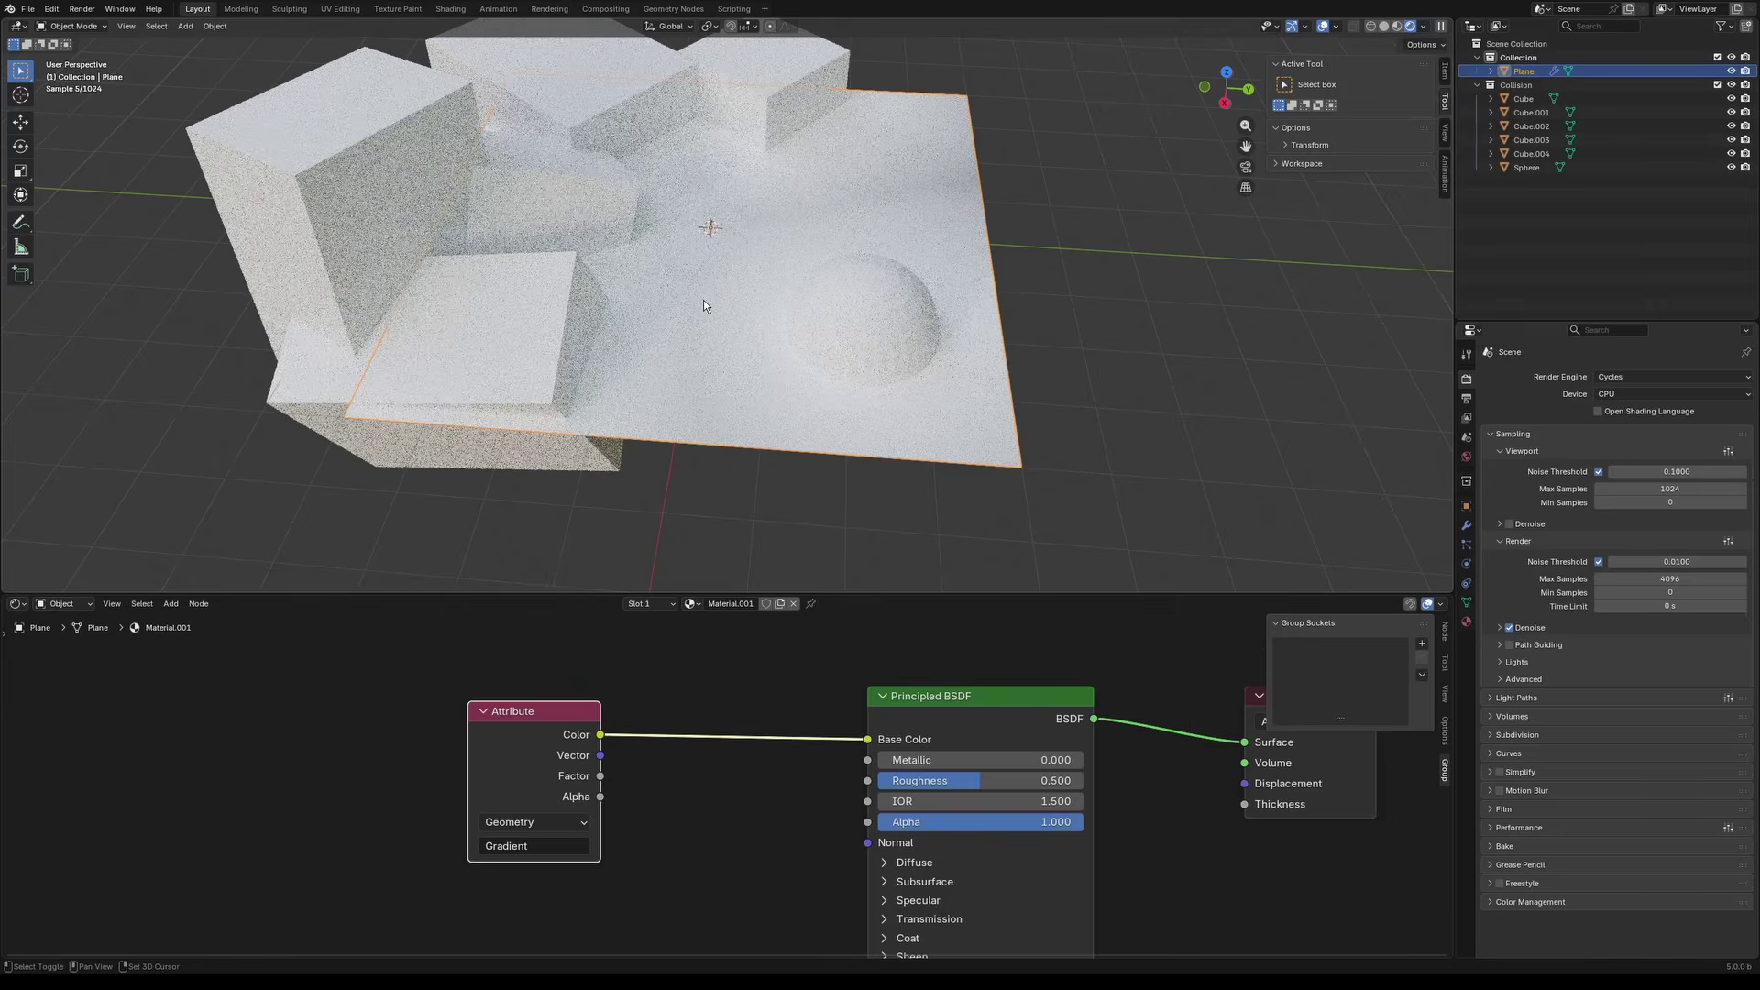
Step: Deselect all objects and move the Attribute node farther from the Principled BSDF to make room between them
scroll(704, 307, "up", 1)
key("alt+a")
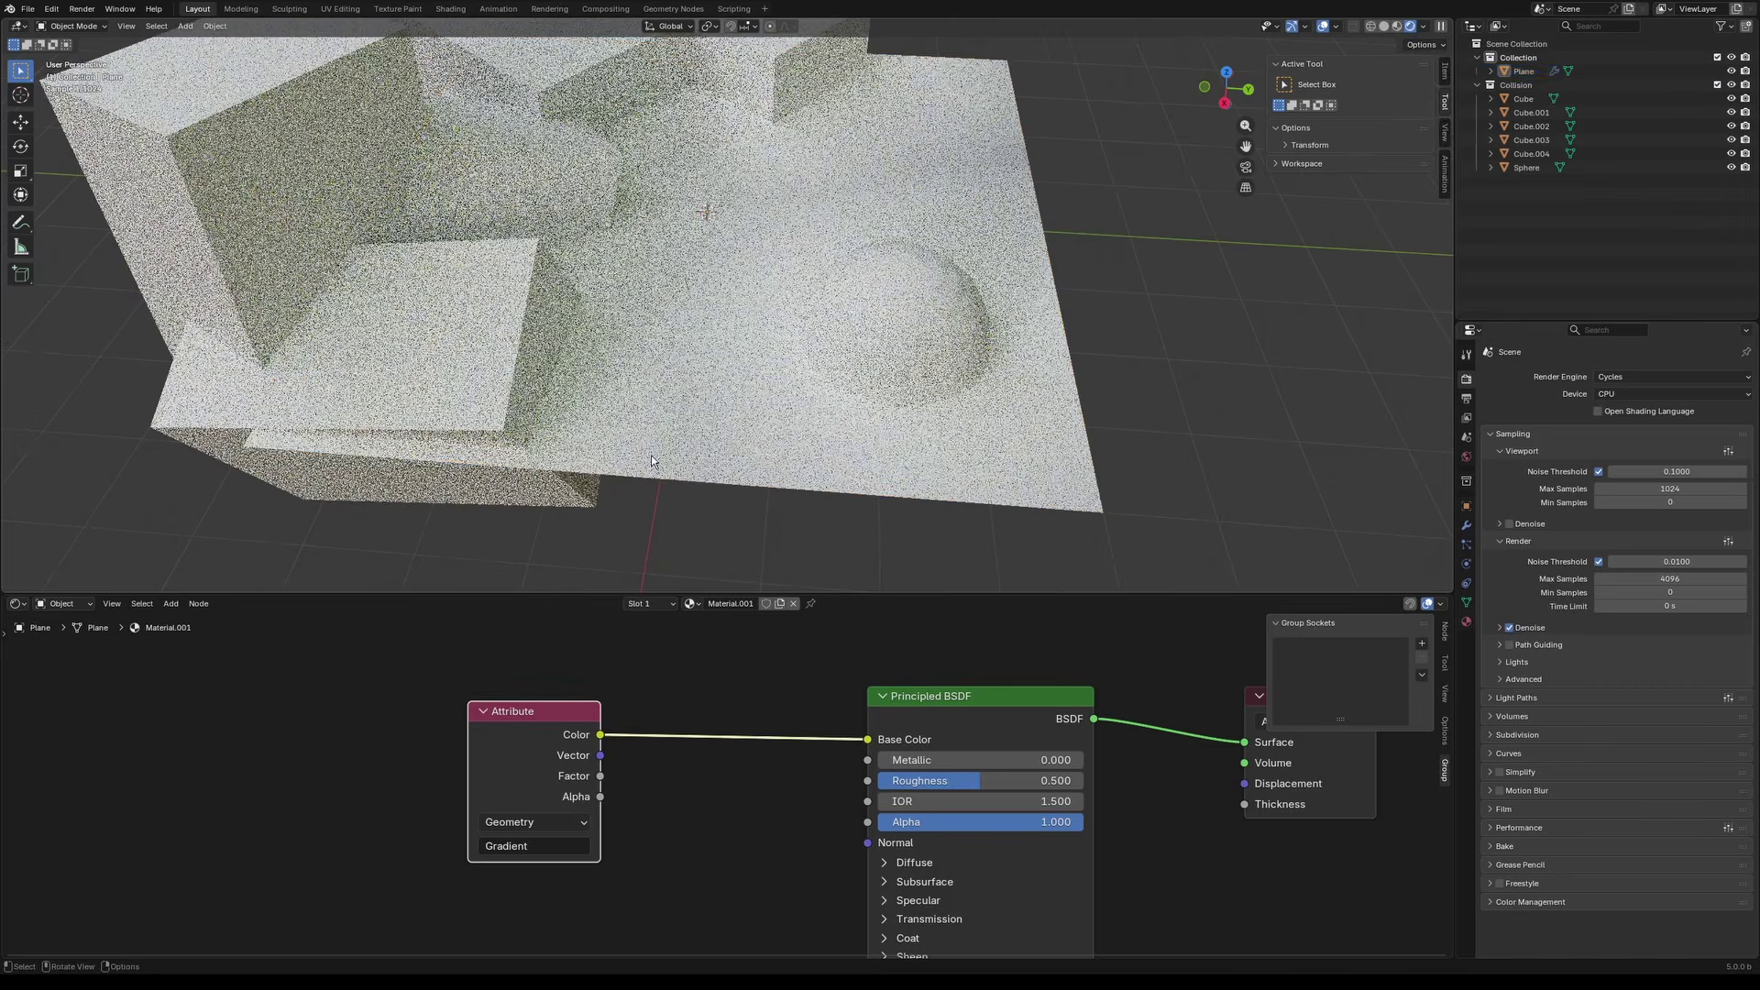
scroll(647, 750, "down", 3)
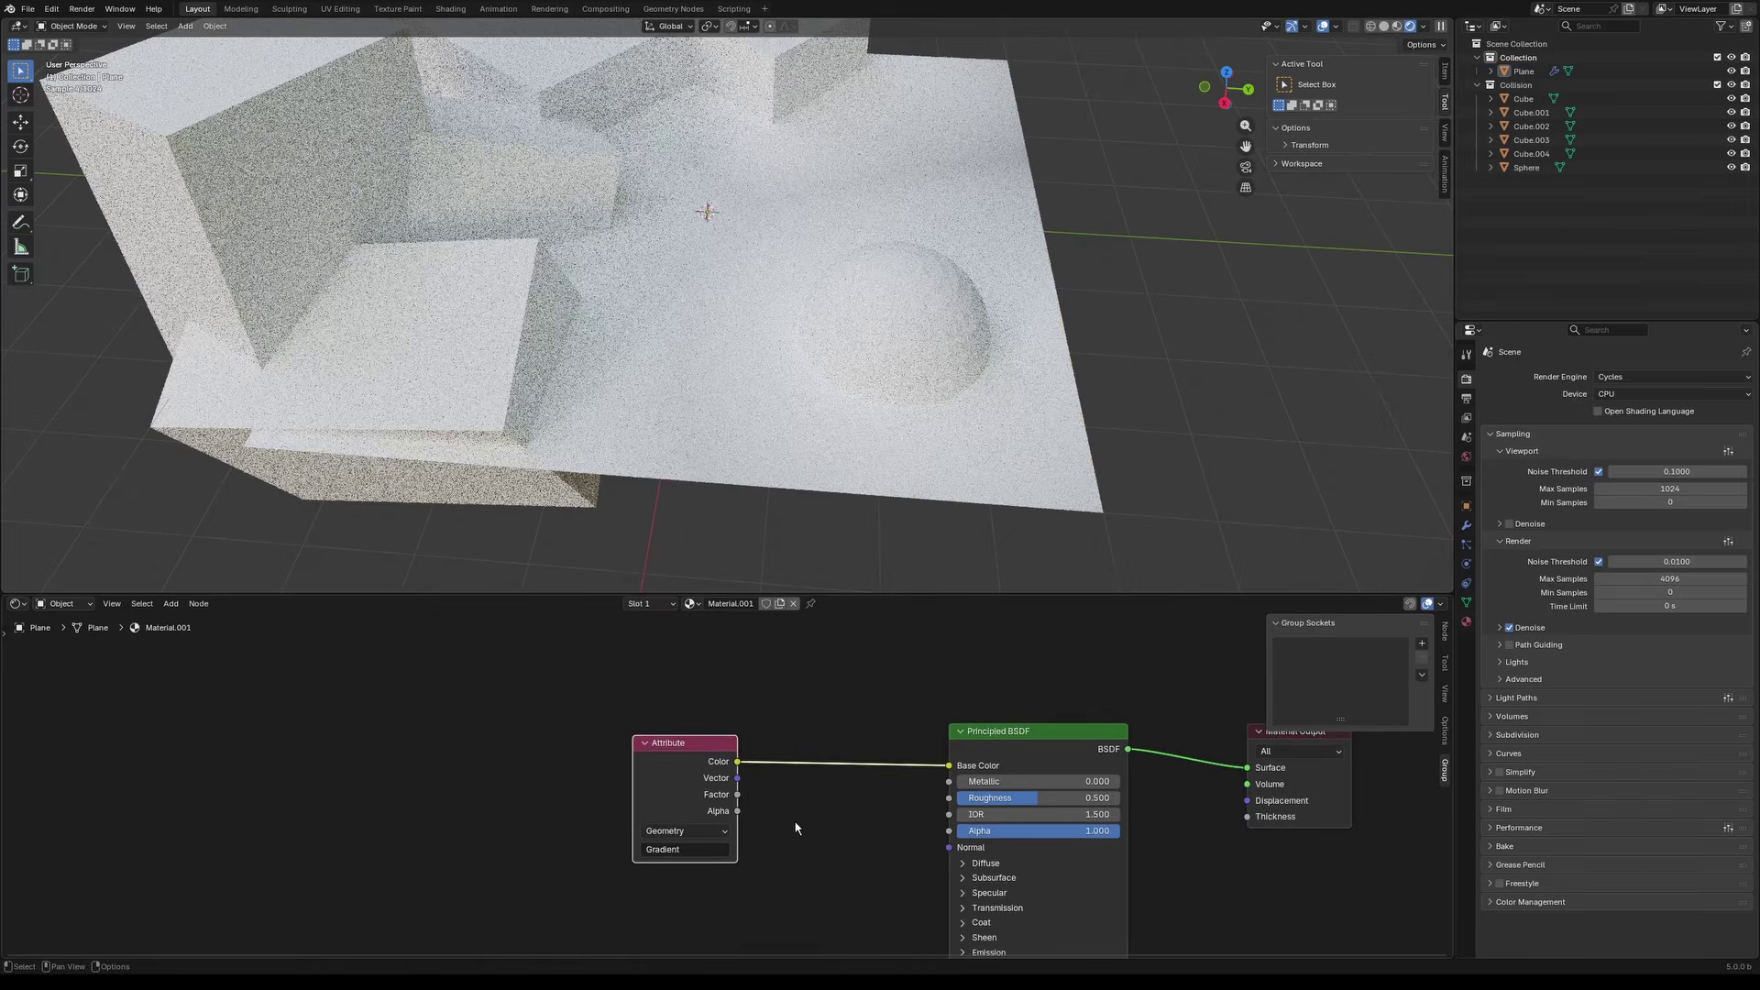
scroll(685, 779, "up", 2)
left_click_drag(686, 779, 326, 757)
scroll(730, 772, "up", 1)
middle_click_drag(731, 772, 880, 766)
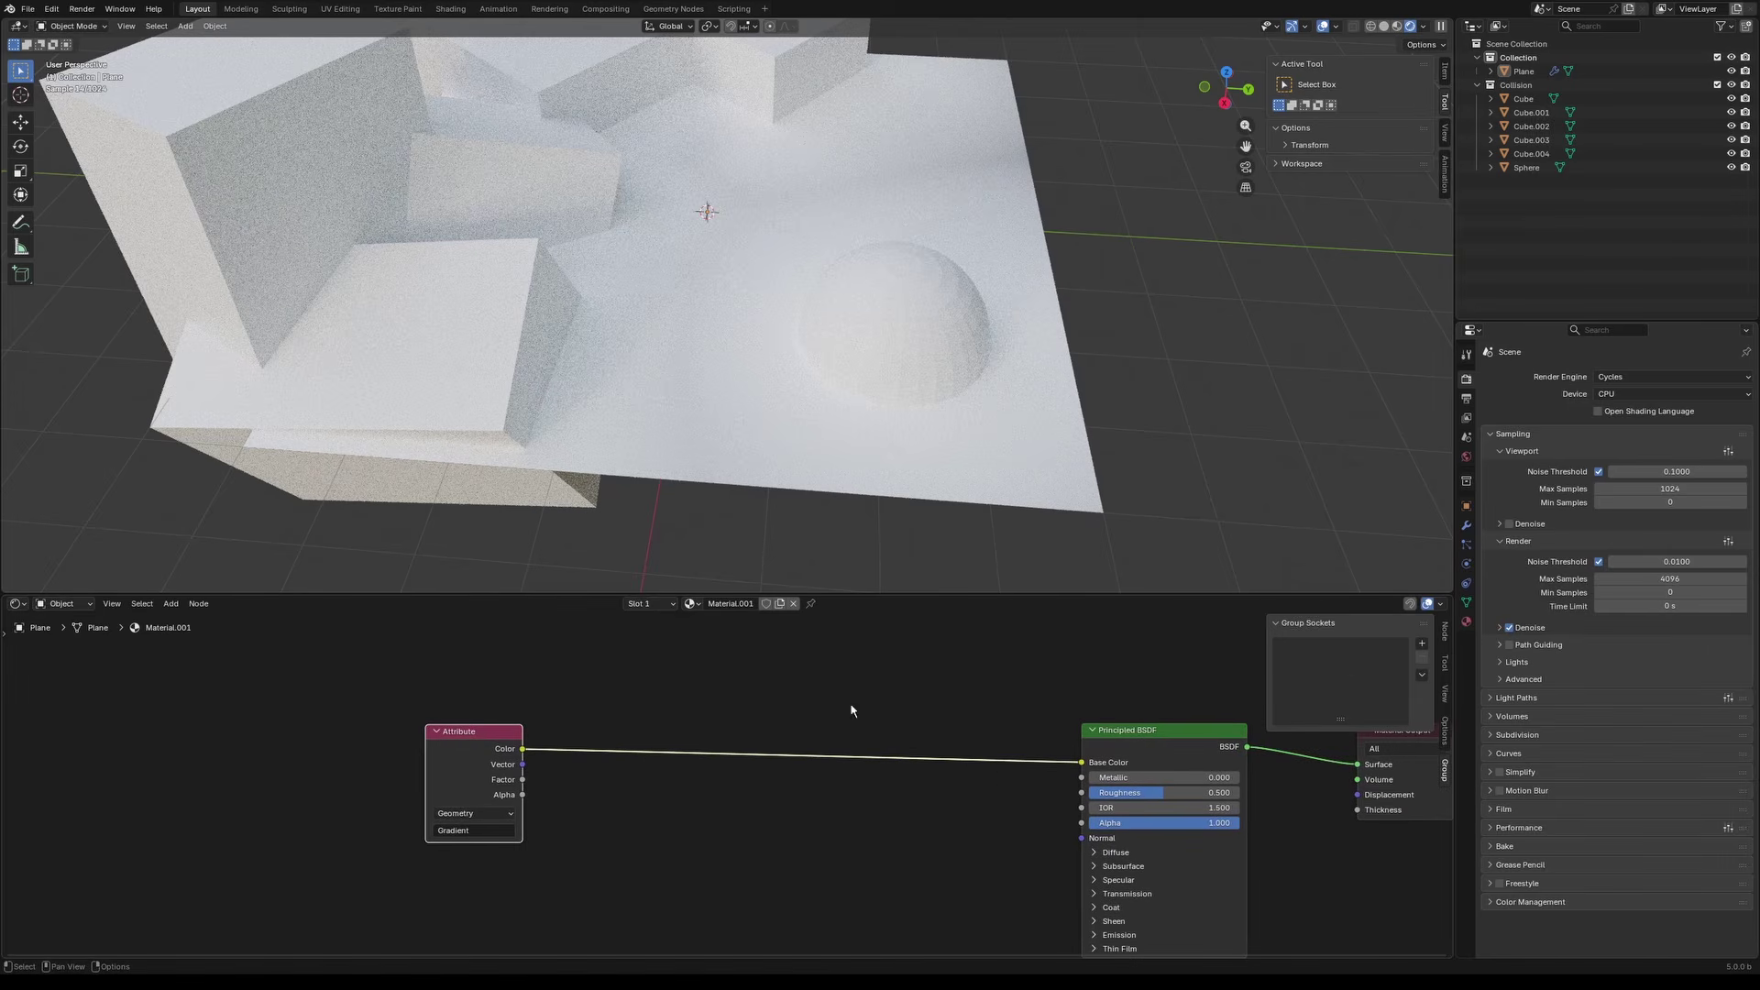
Step: Lower the spread value of the plane's Geometry Nodes modifier to 0.976
left_click(1467, 525)
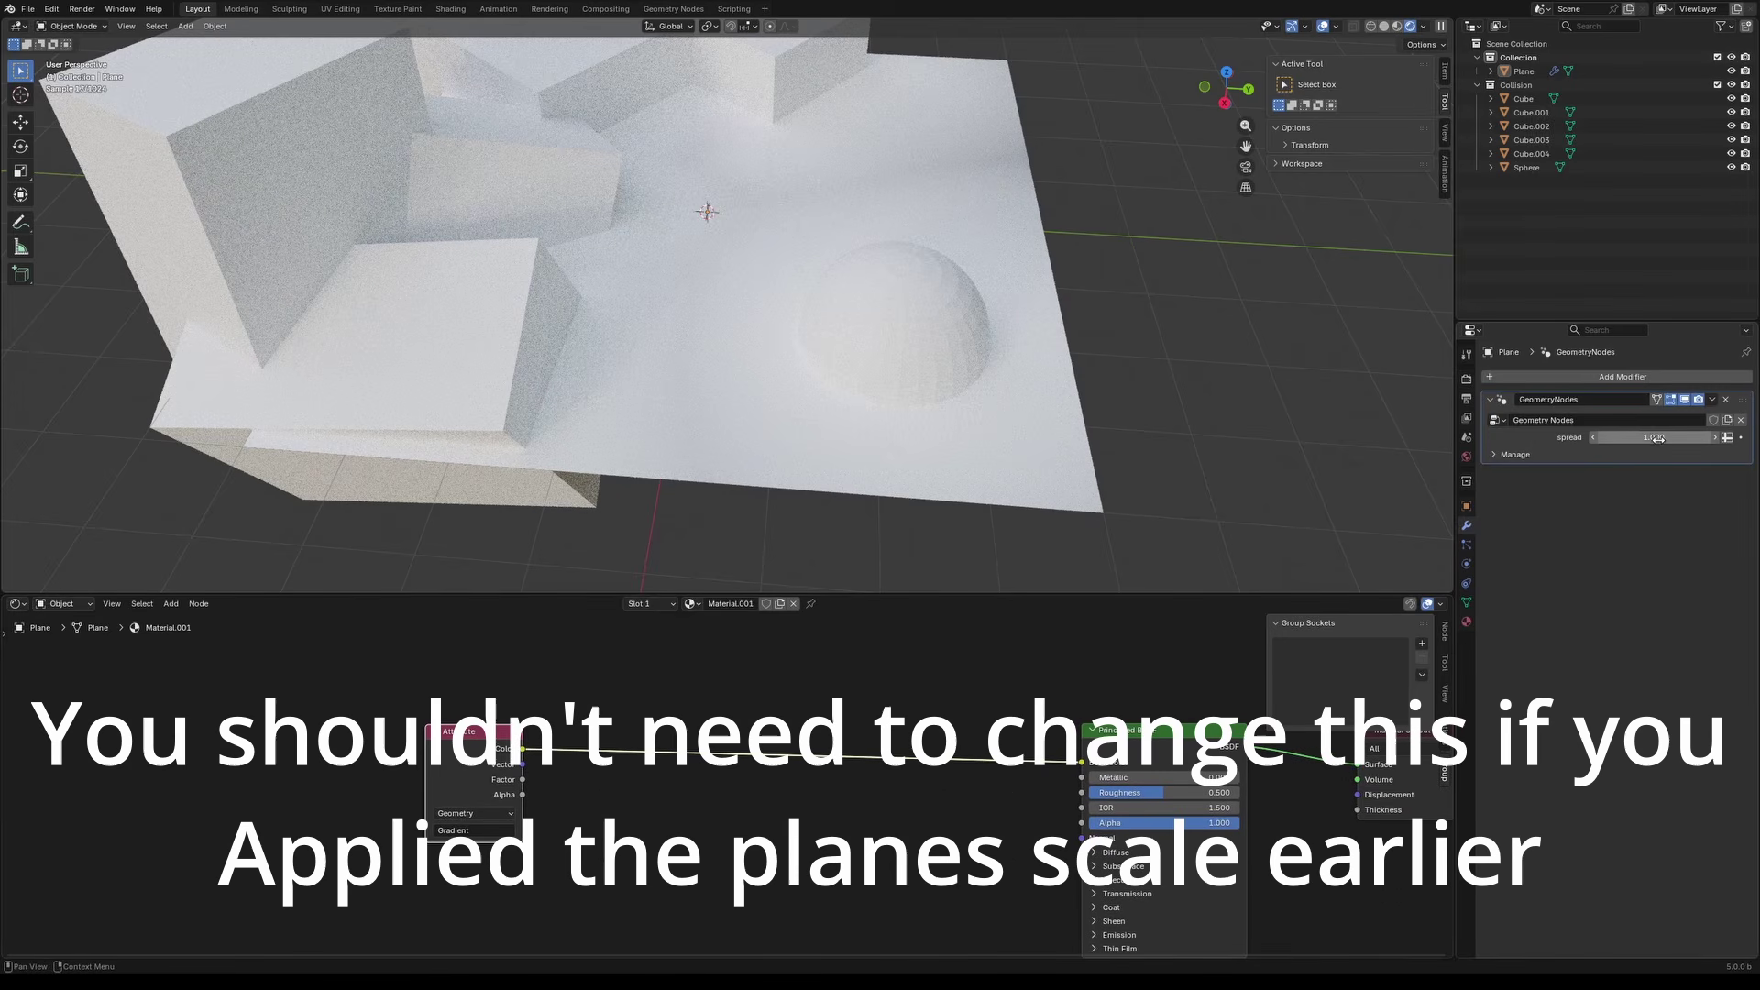
left_click_drag(1654, 437, 1636, 437)
scroll(754, 763, "down", 3)
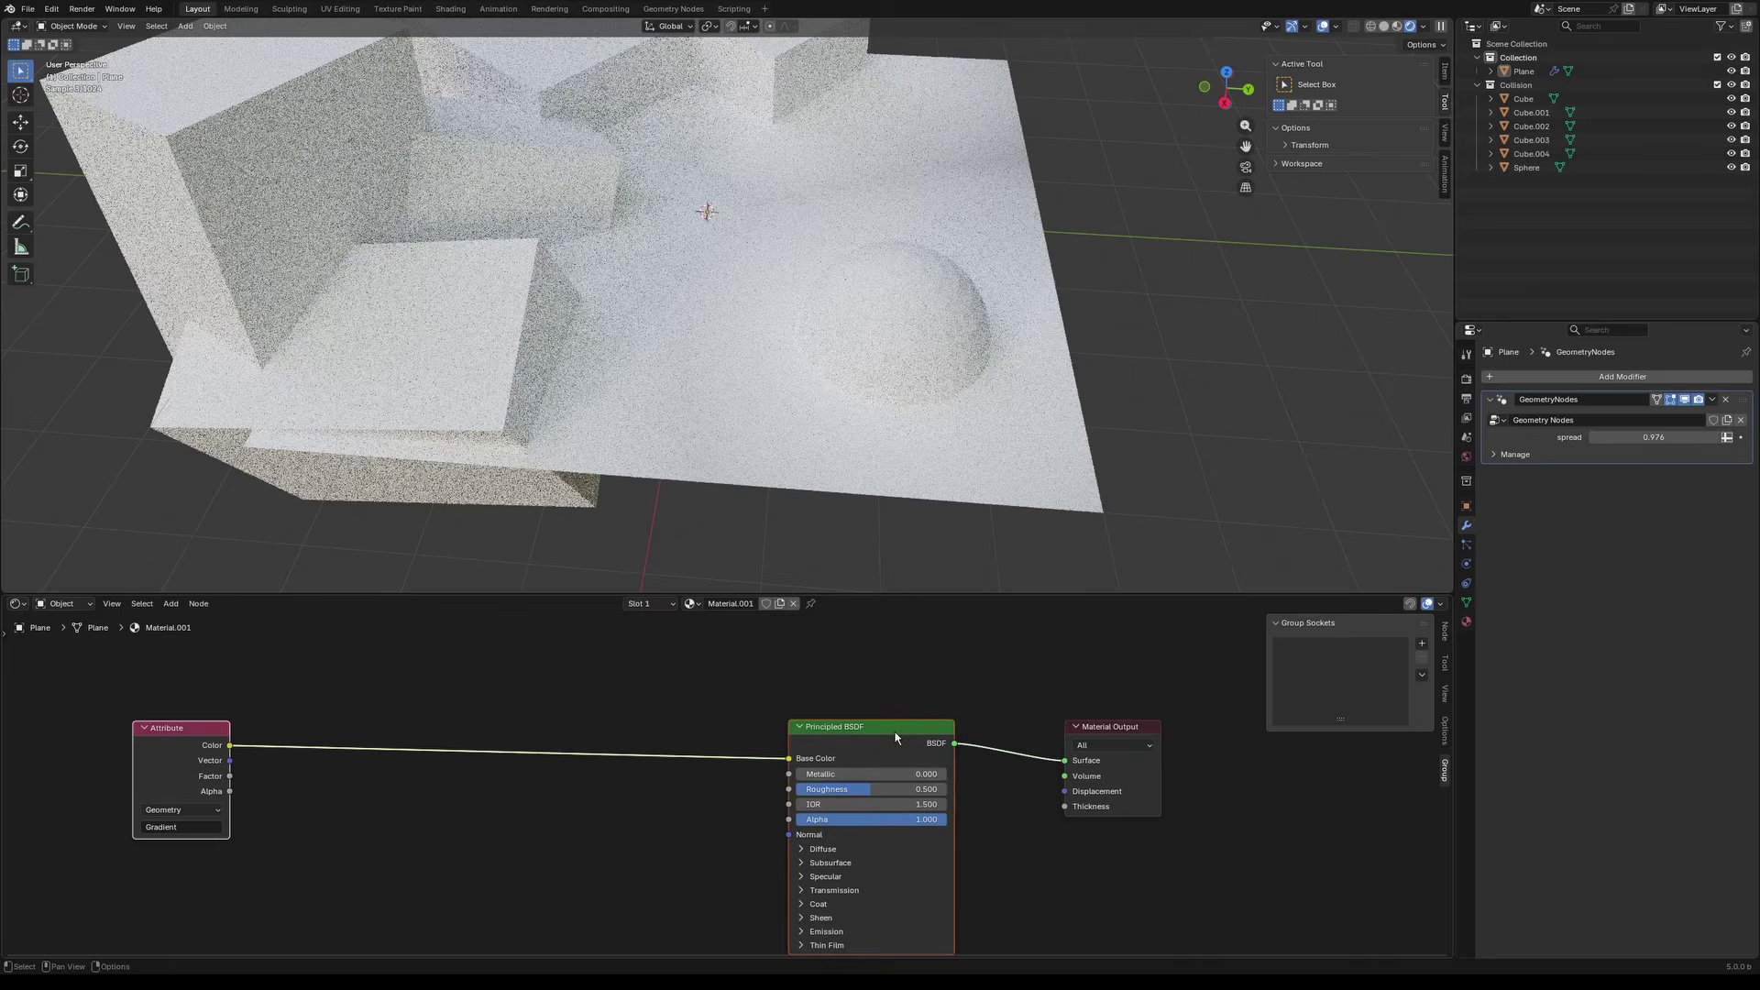
Step: Preview the Attribute Color directly through the Material Output and reduce the modifier's spread to 0.283
left_click(163, 745, "ctrl+shift")
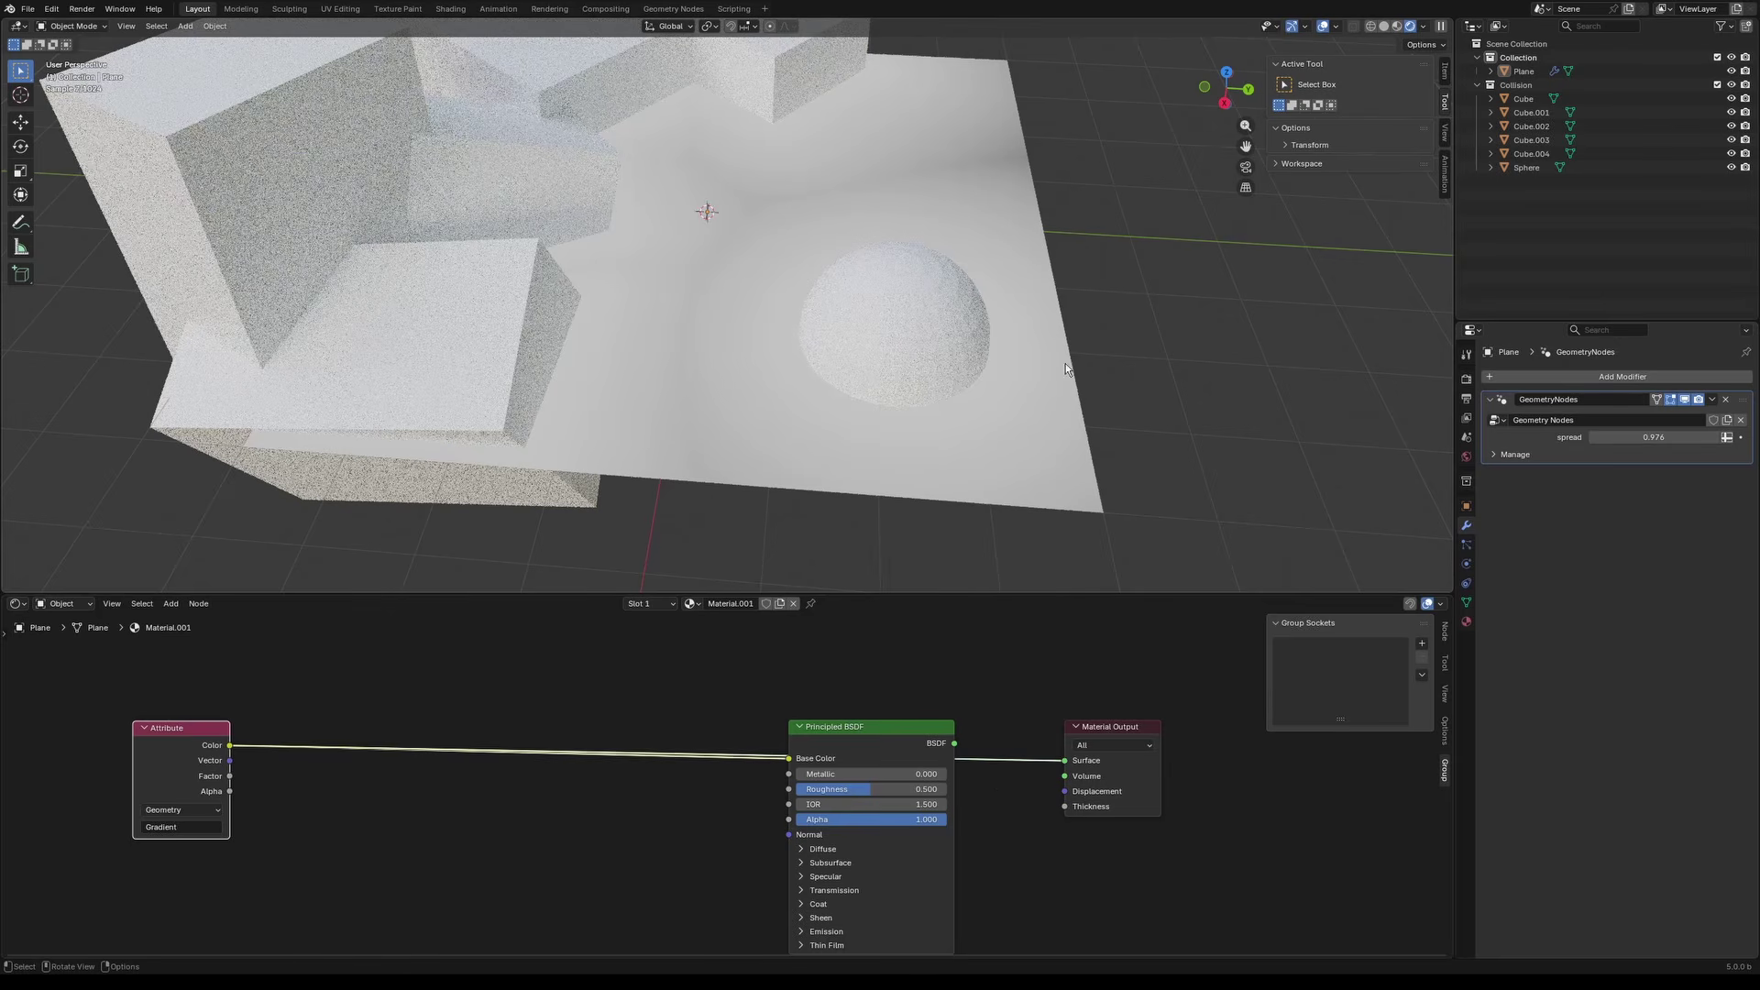
middle_click_drag(885, 217, 884, 255)
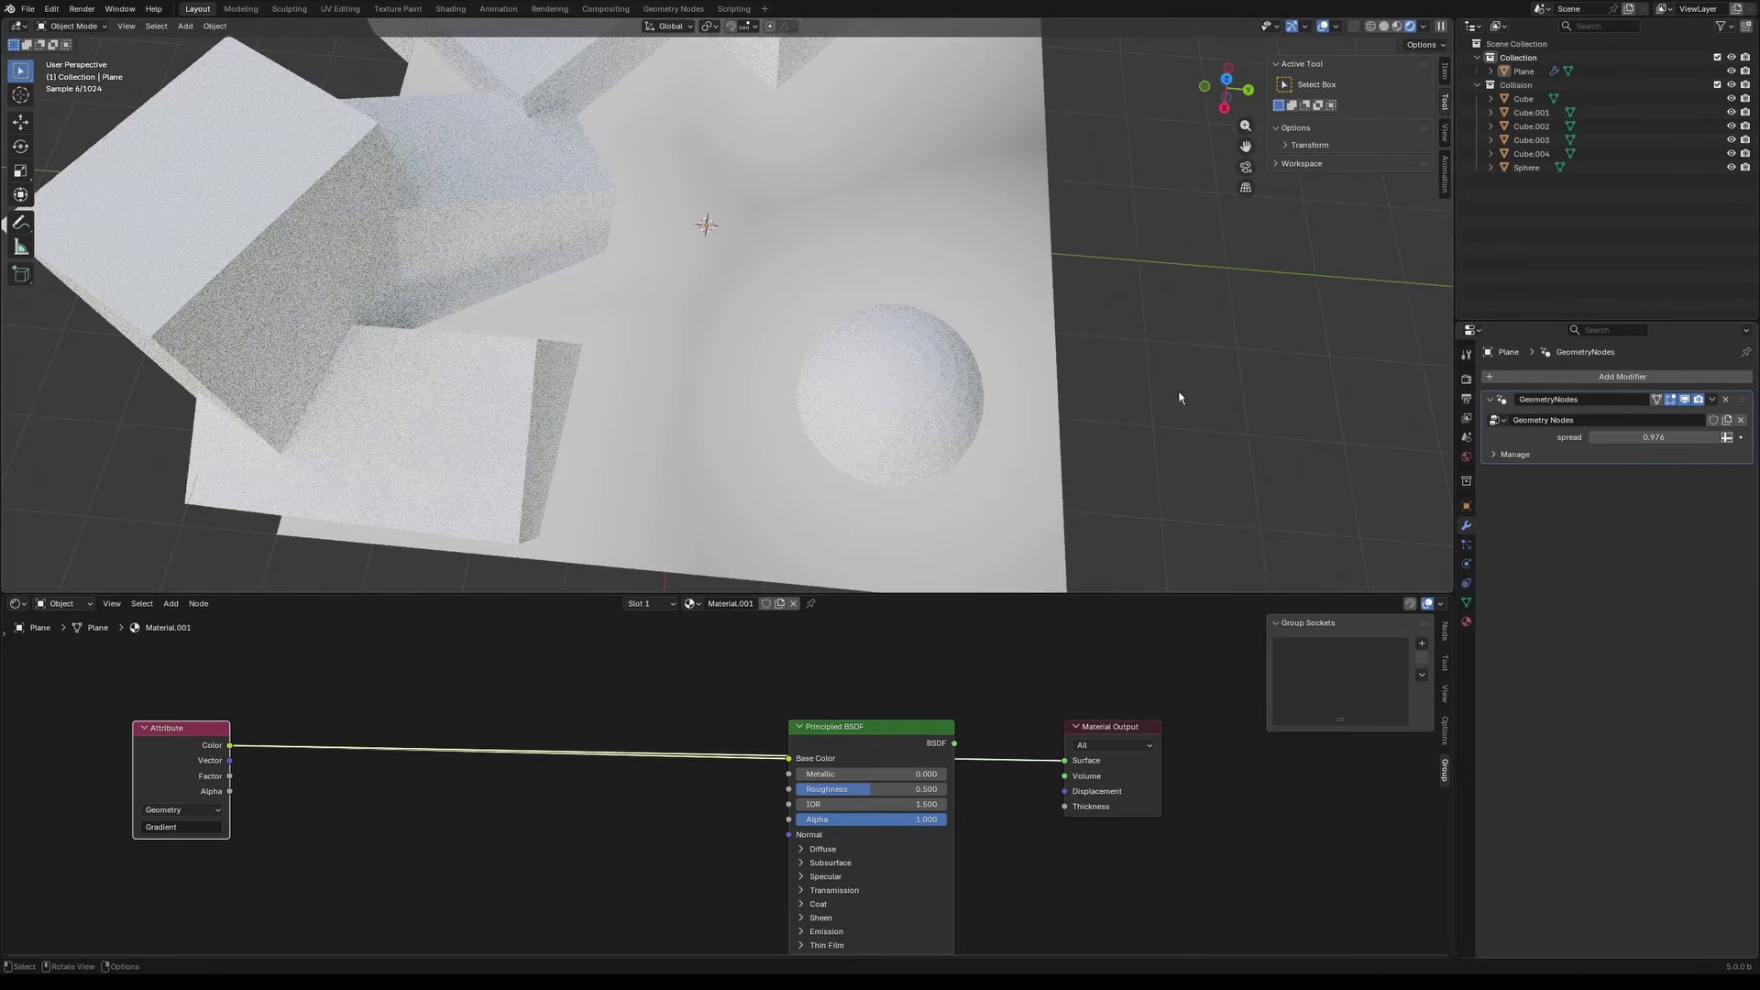
left_click_drag(1654, 437, 1648, 437)
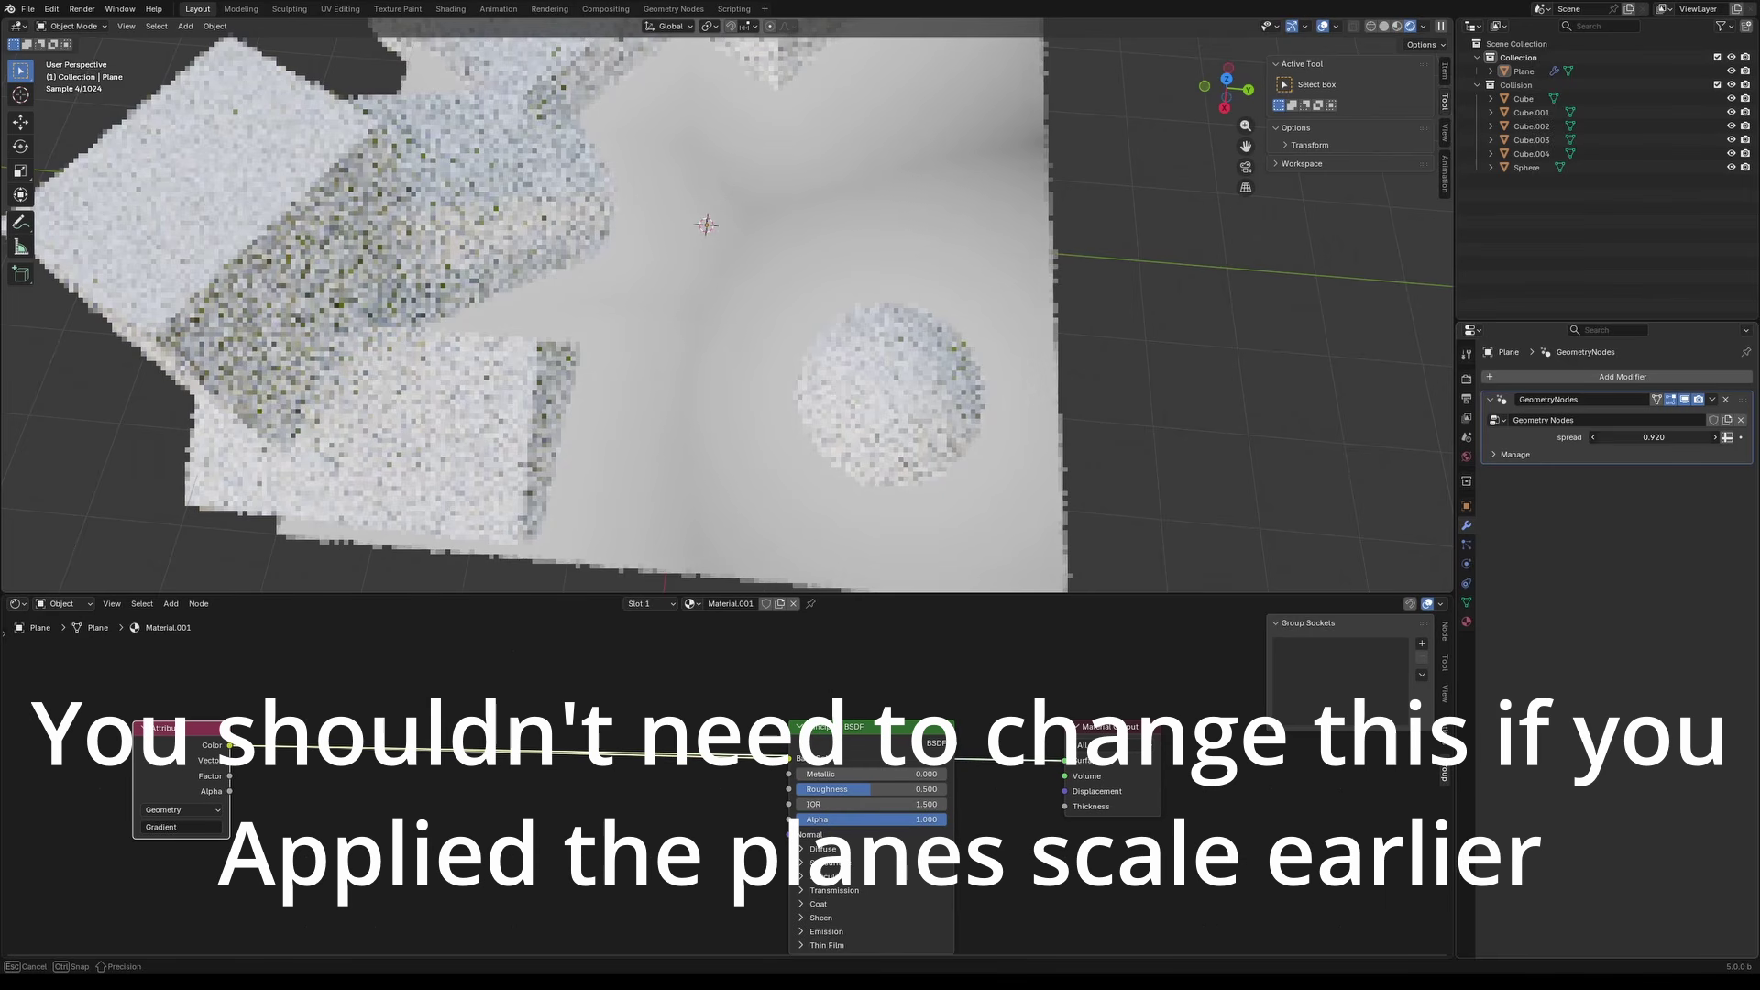
left_click_drag(1648, 437, 1599, 437)
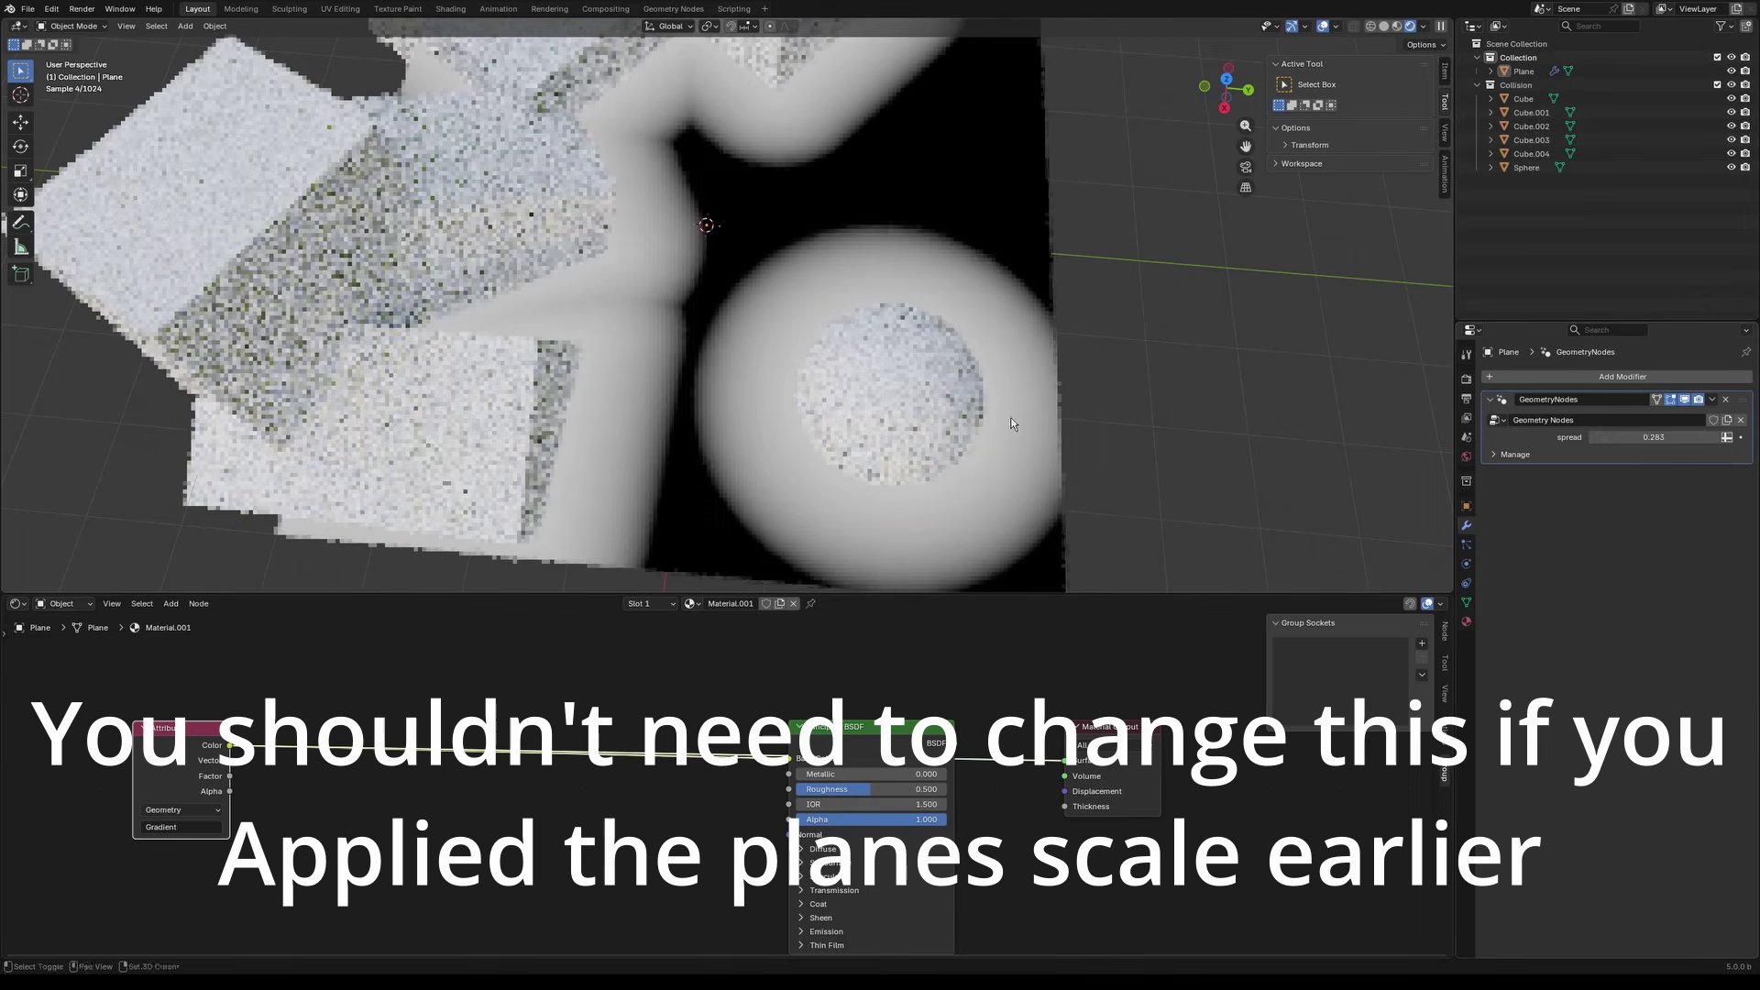
middle_click_drag(852, 449, 771, 288)
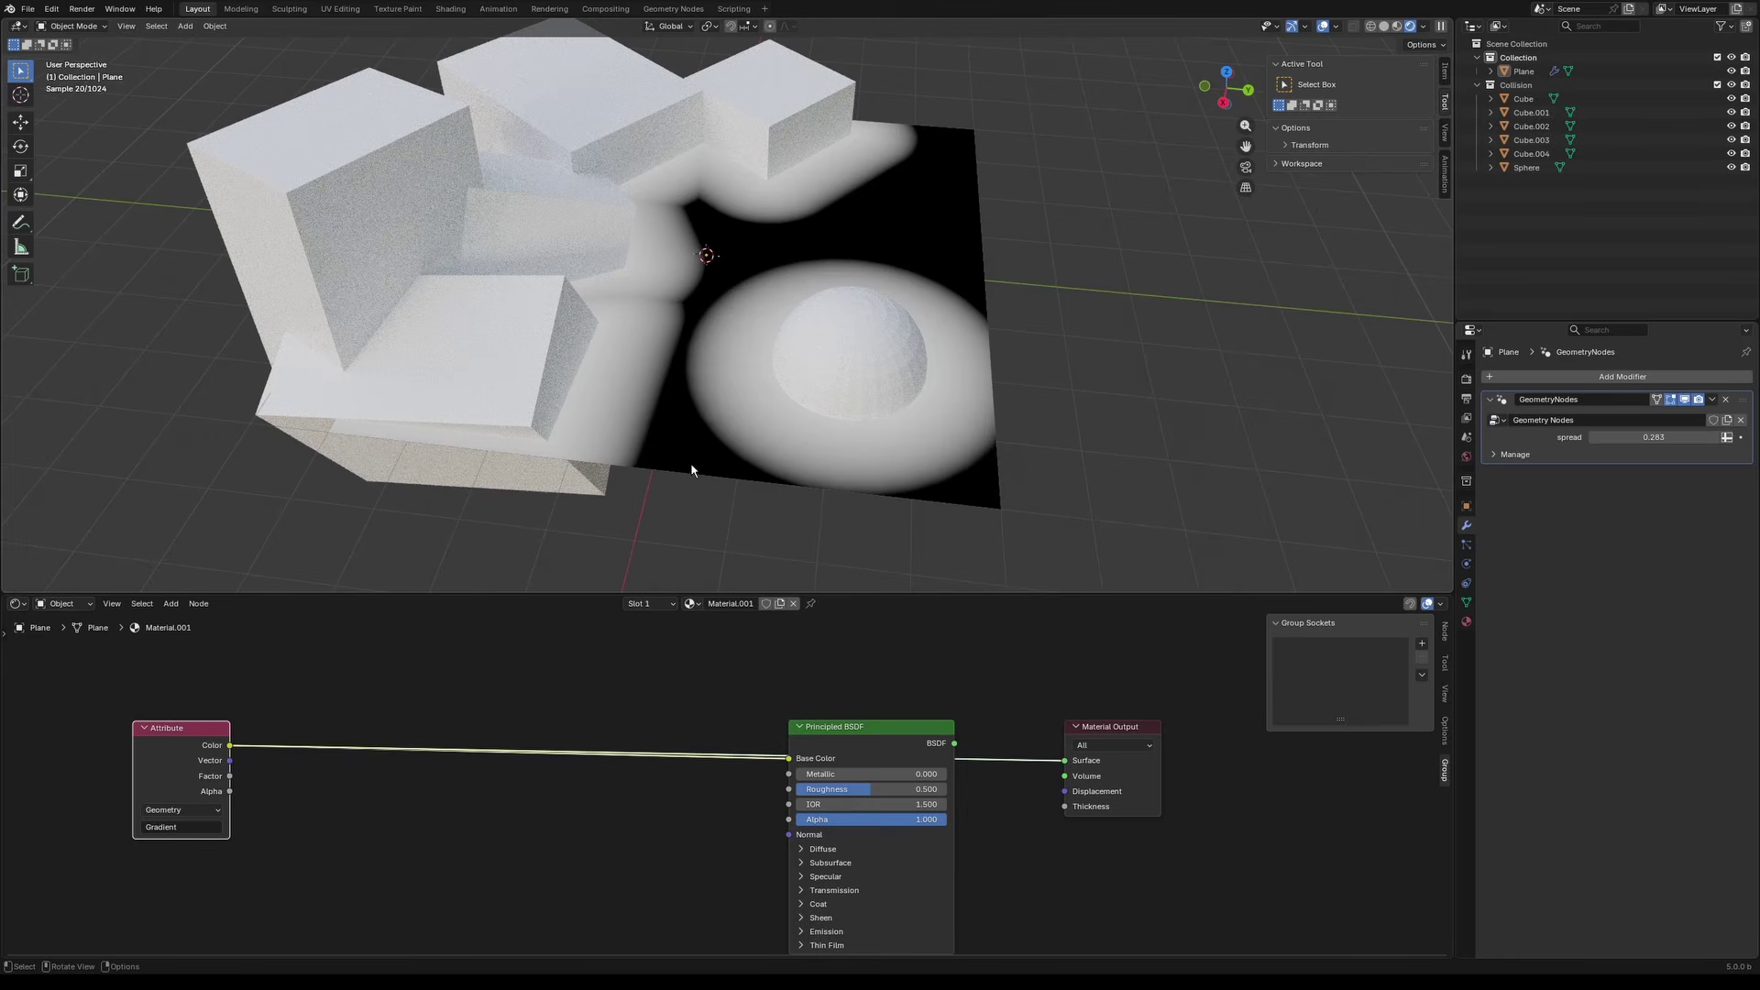
Step: Add a Value node below the Attribute node in the plane's material
middle_click_drag(544, 915, 862, 842)
scroll(788, 811, "down", 1)
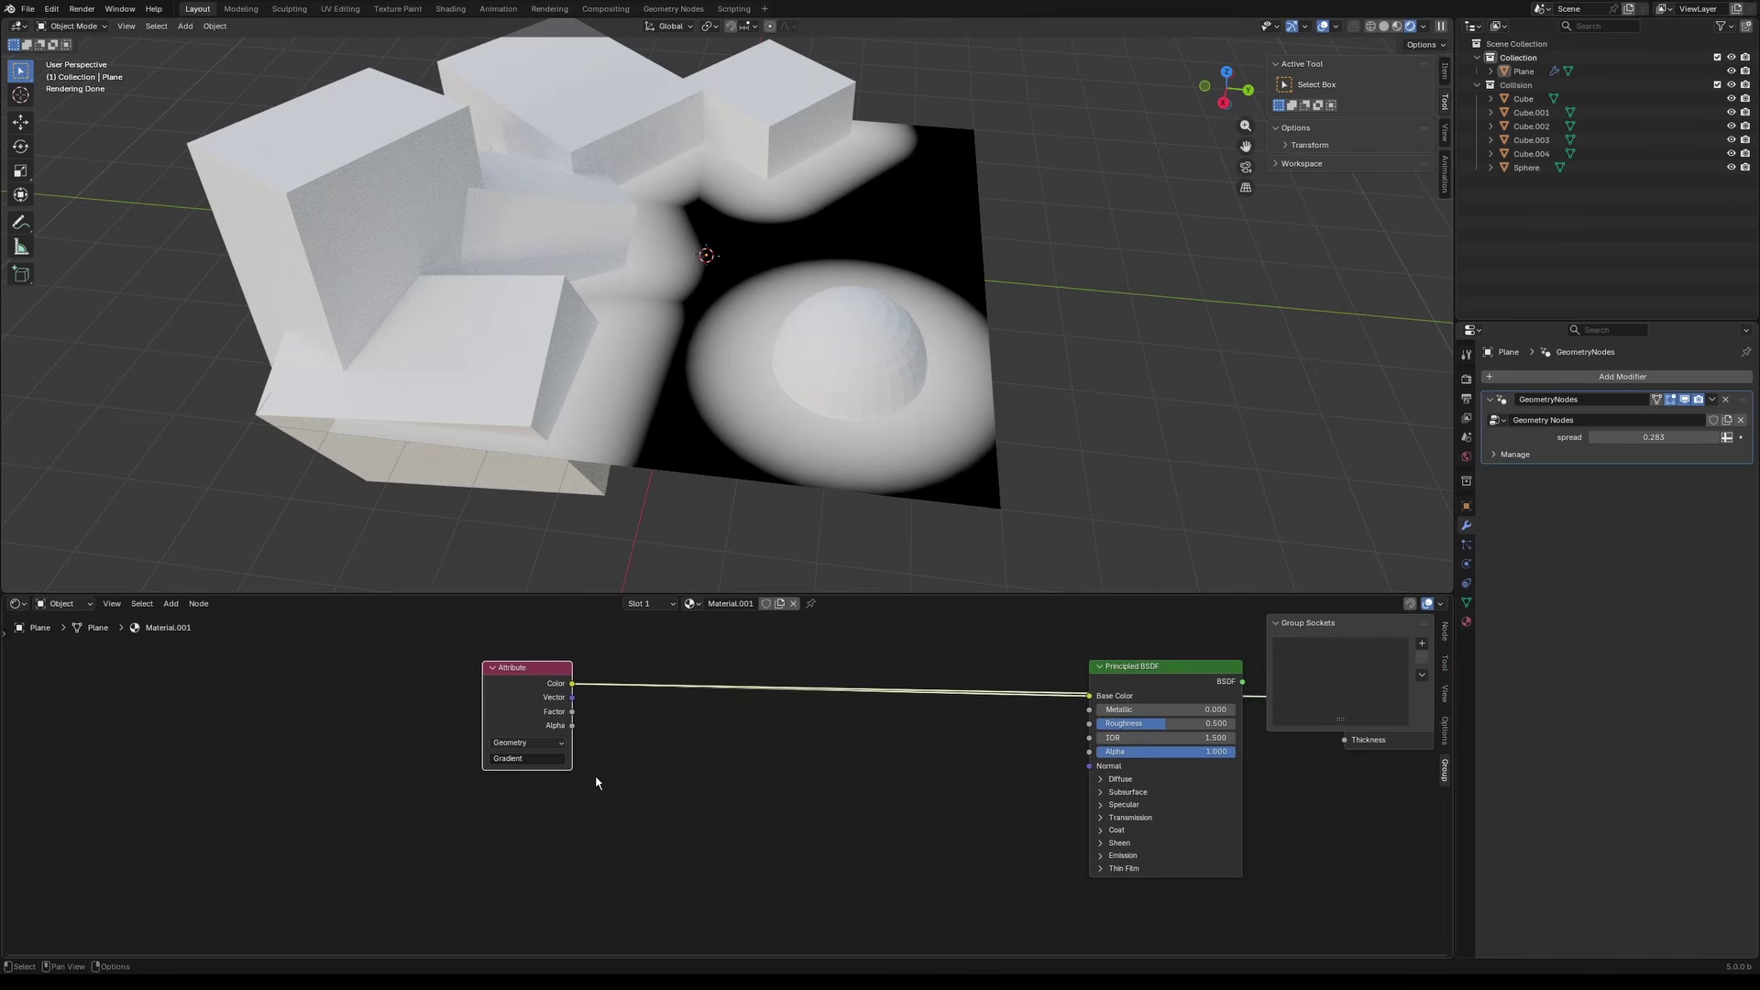
key("shift+a")
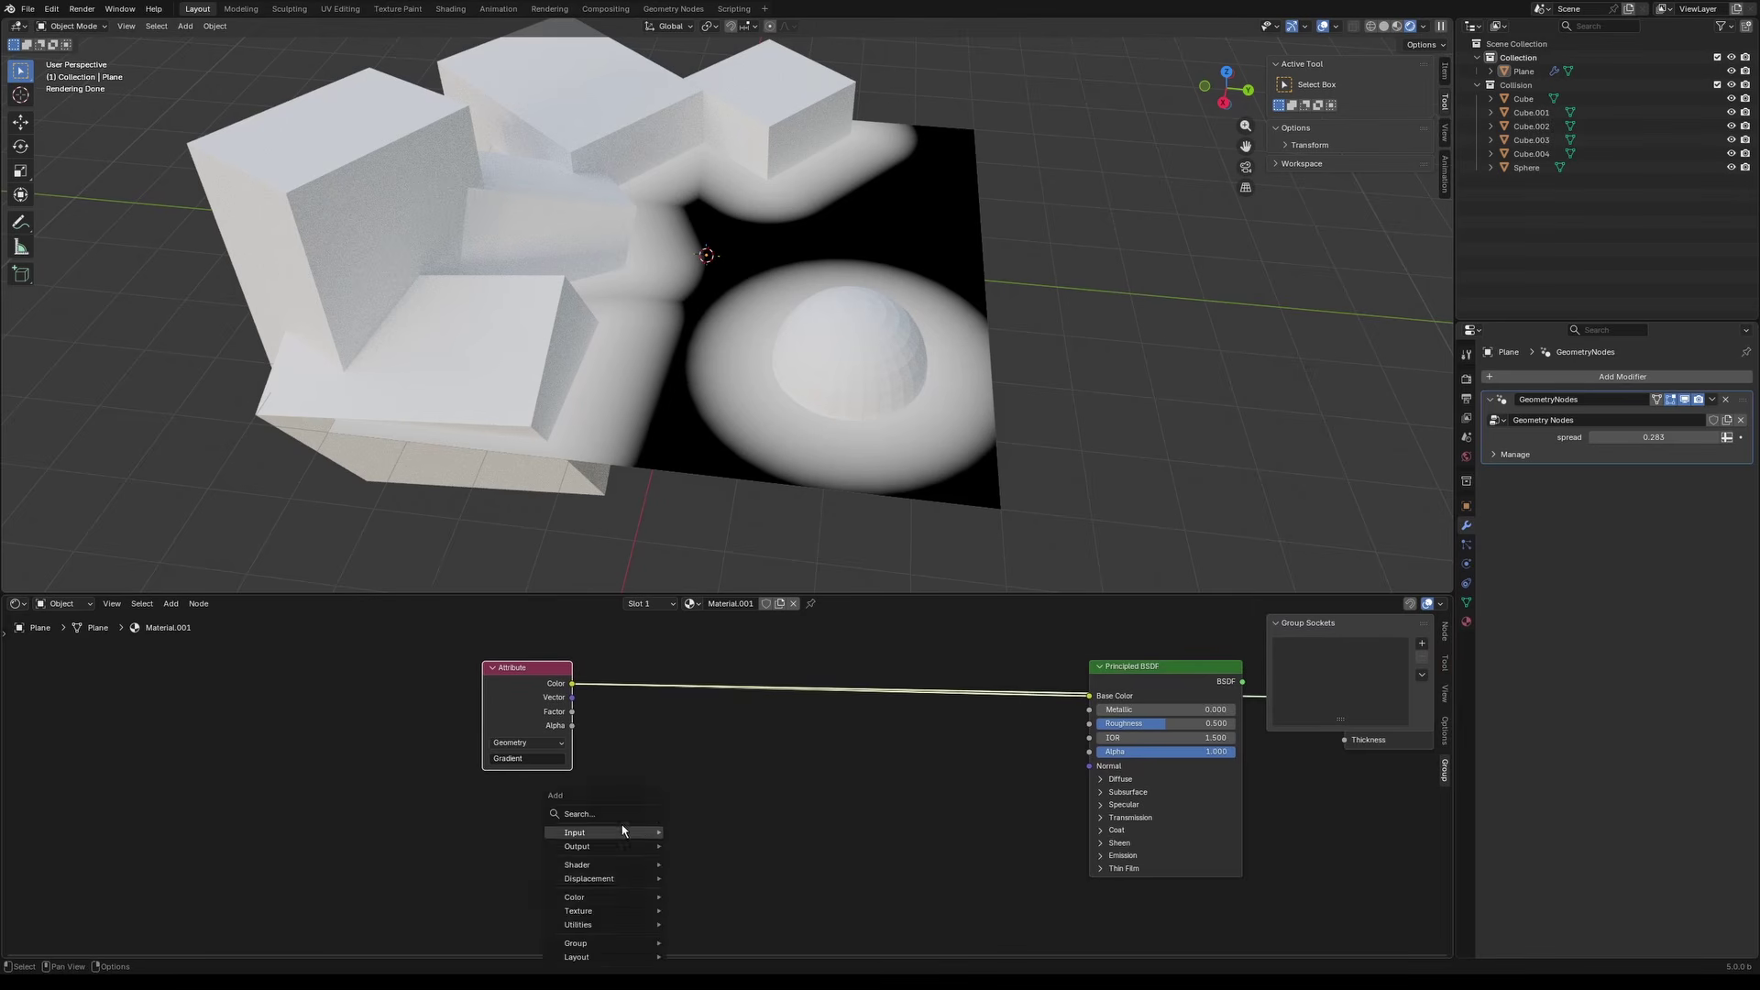
type("ad")
key("BackSpace")
key("BackSpace")
type("value")
key("Return")
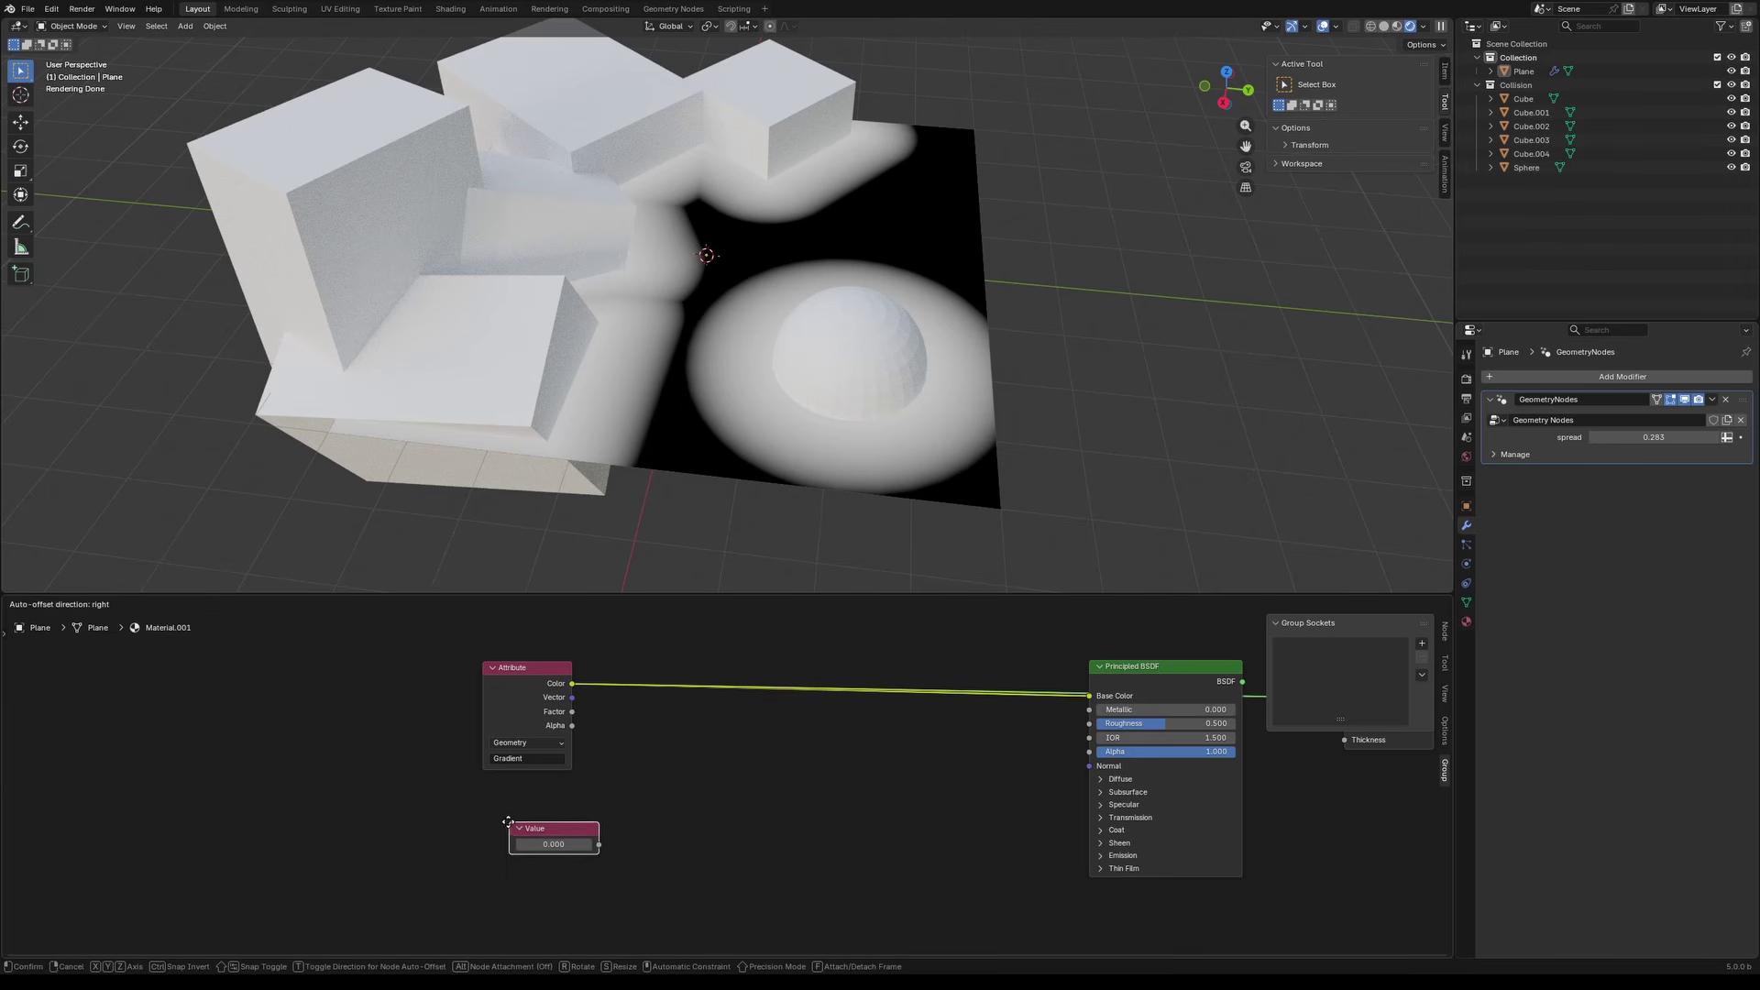
left_click(476, 812)
Step: Drive the Value node with an expression that follows the current frame number
left_click(561, 833)
type("#")
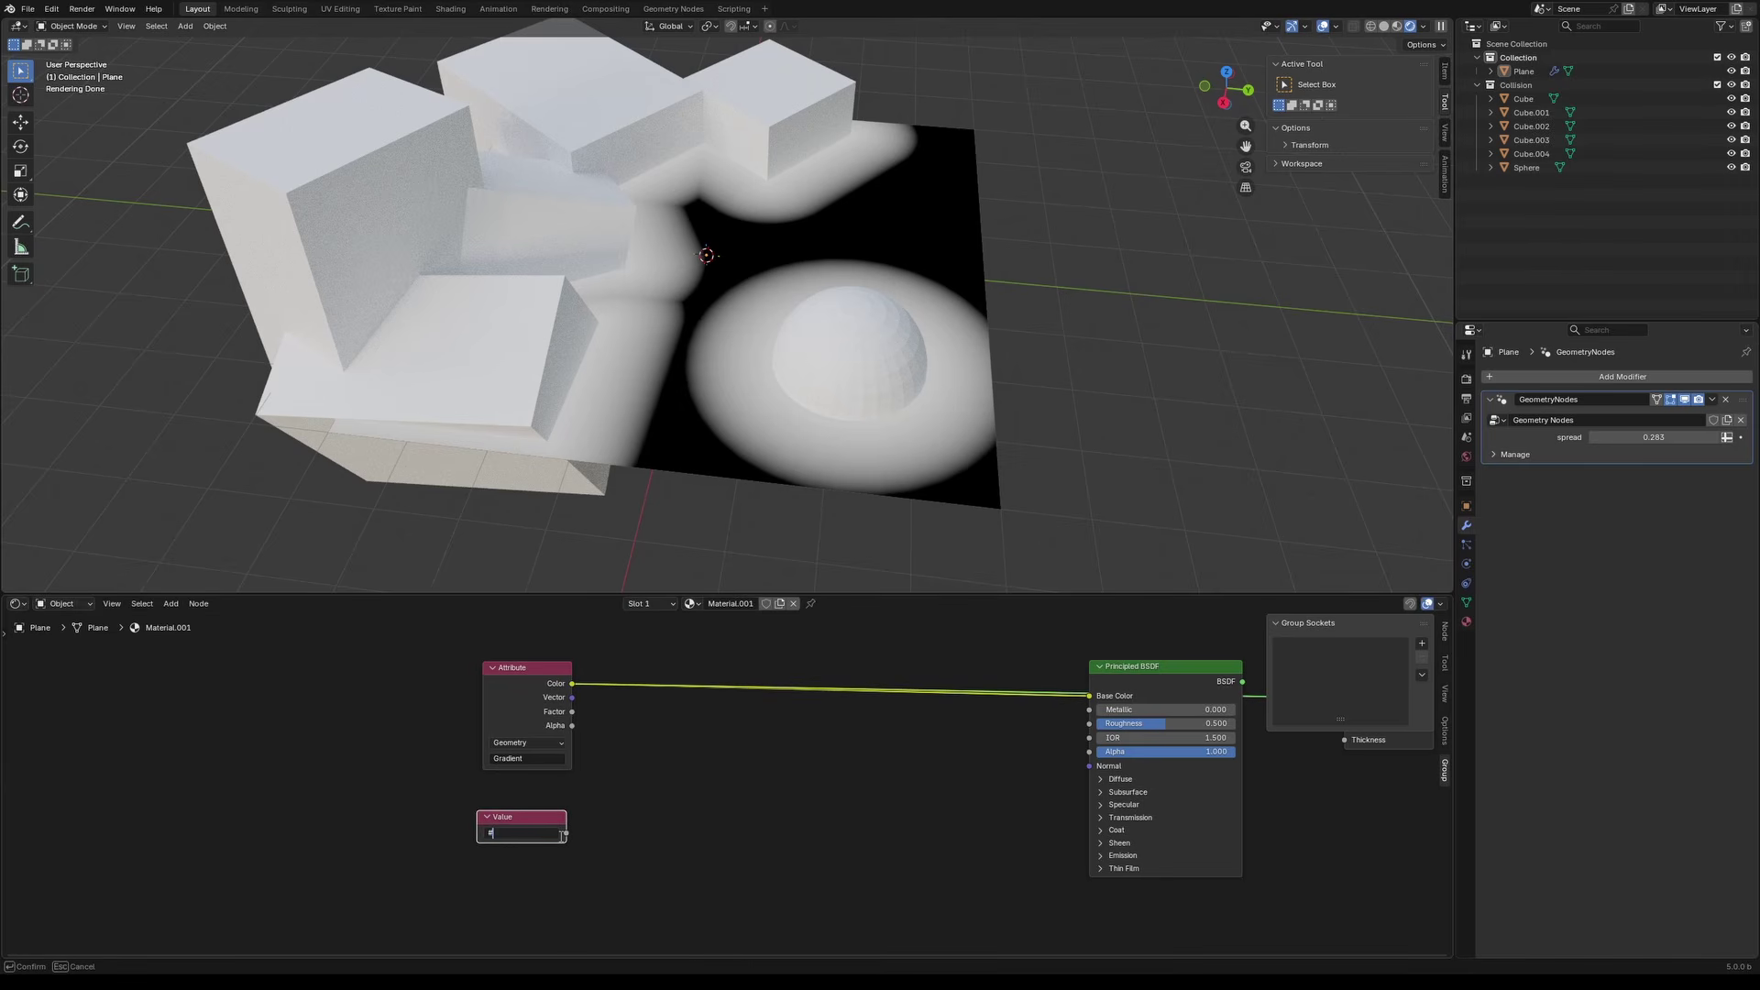
type("ffffff")
key("Return")
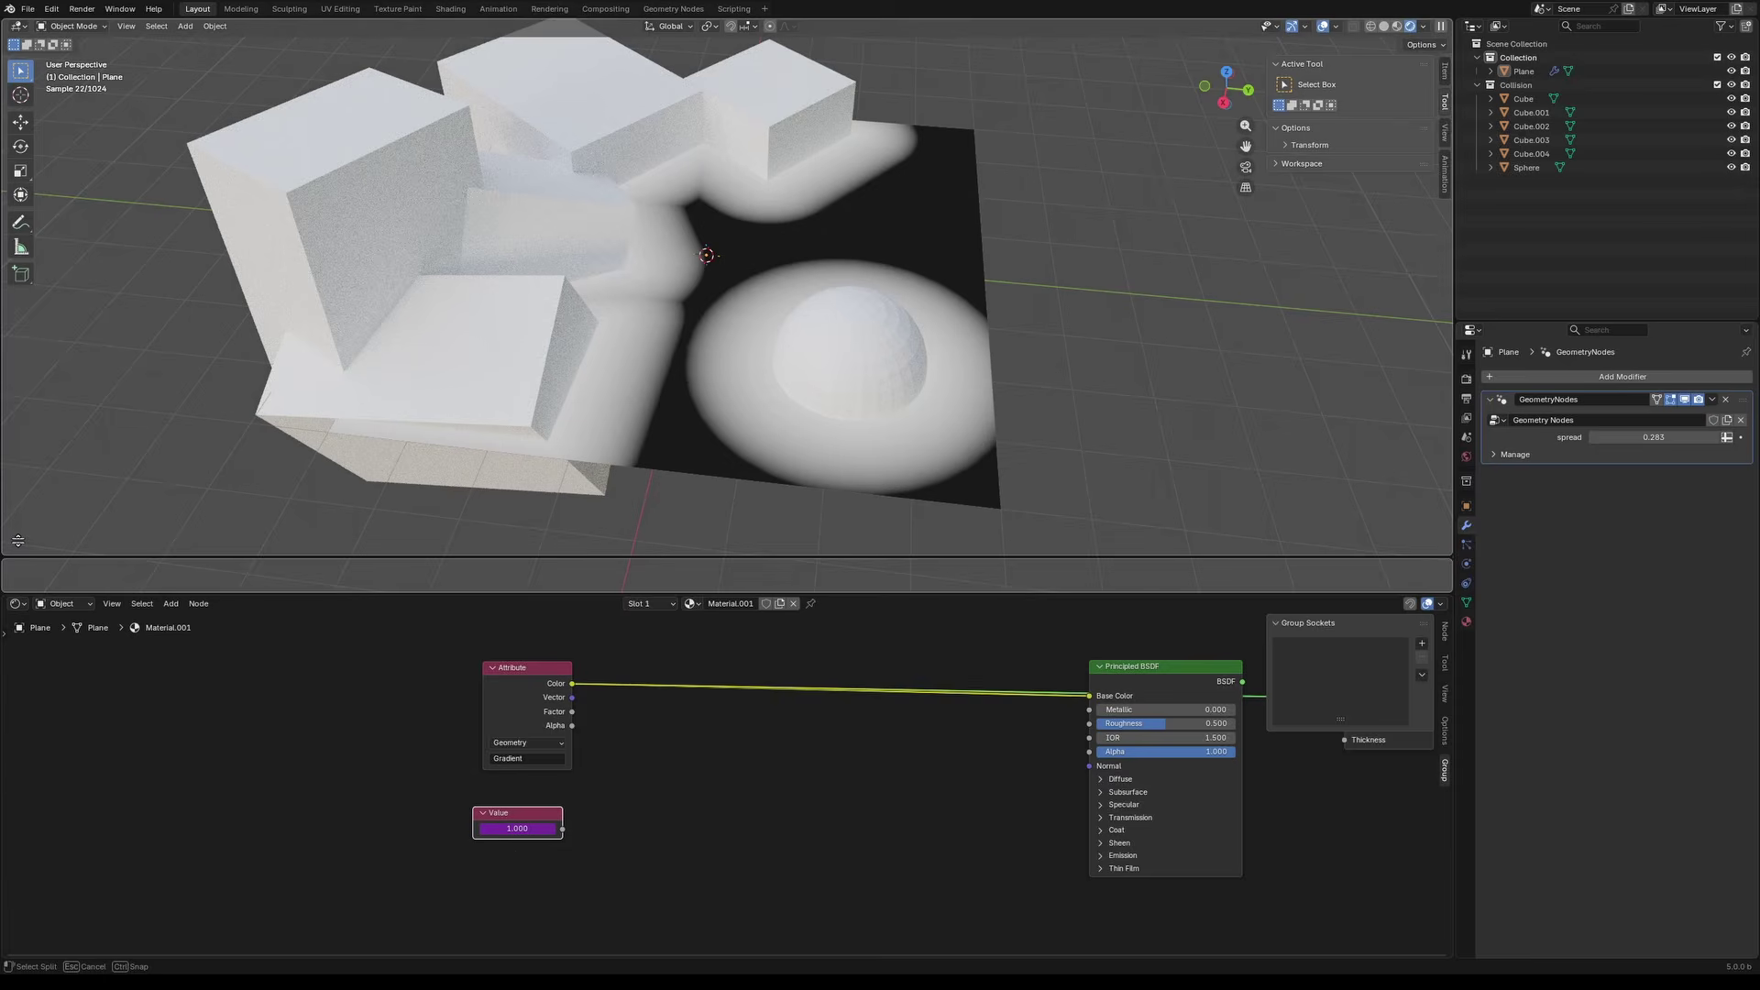
Step: Split off a narrow area between the 3D viewport and the shader nodes as a Graph Editor and shift its visible frame range
left_click_drag(23, 538, 22, 550)
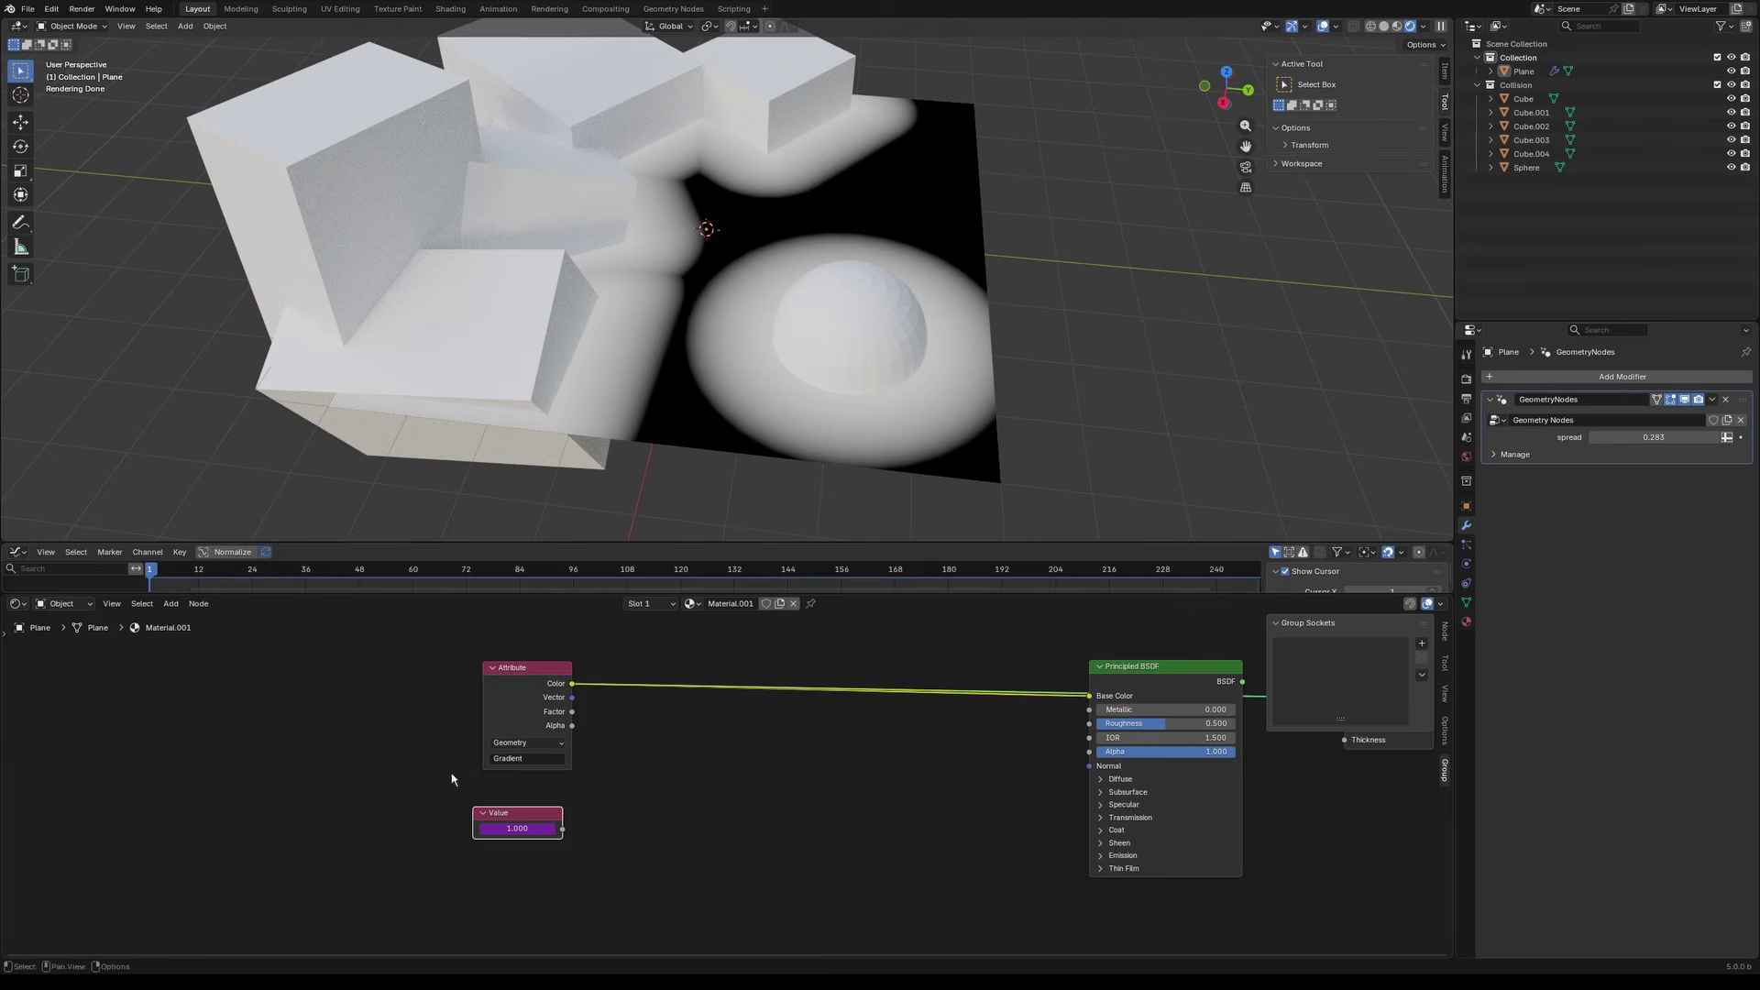
left_click(16, 551)
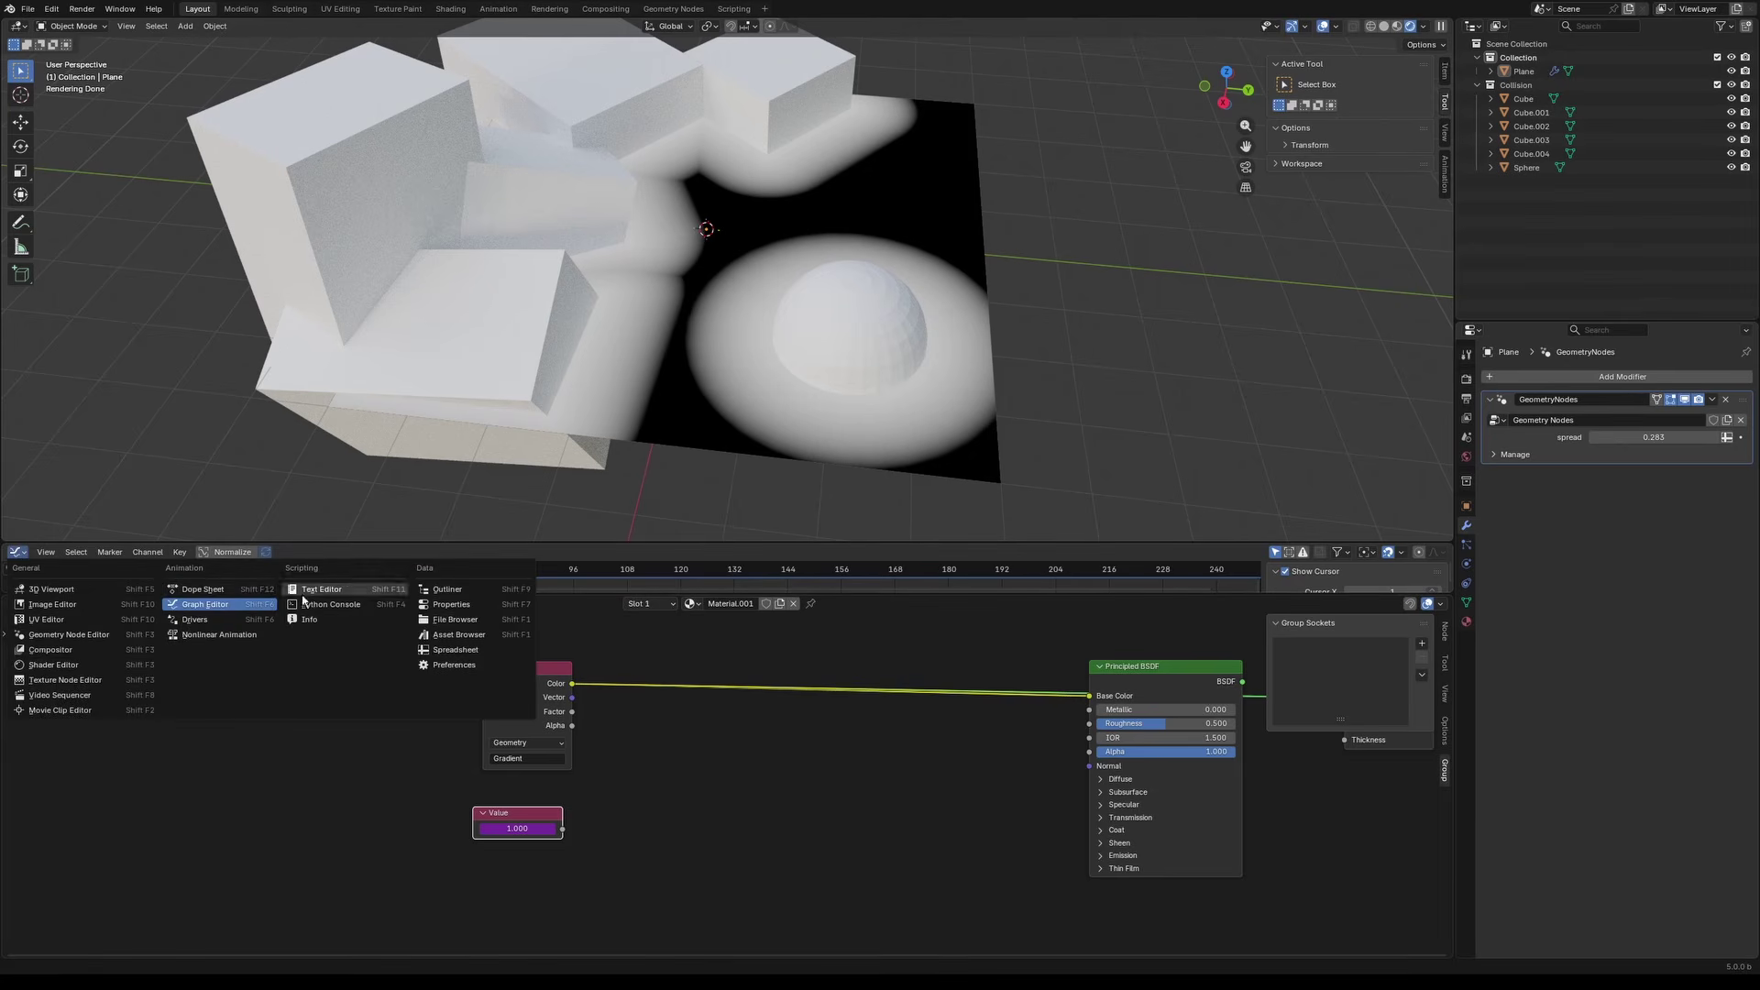
left_click(17, 552)
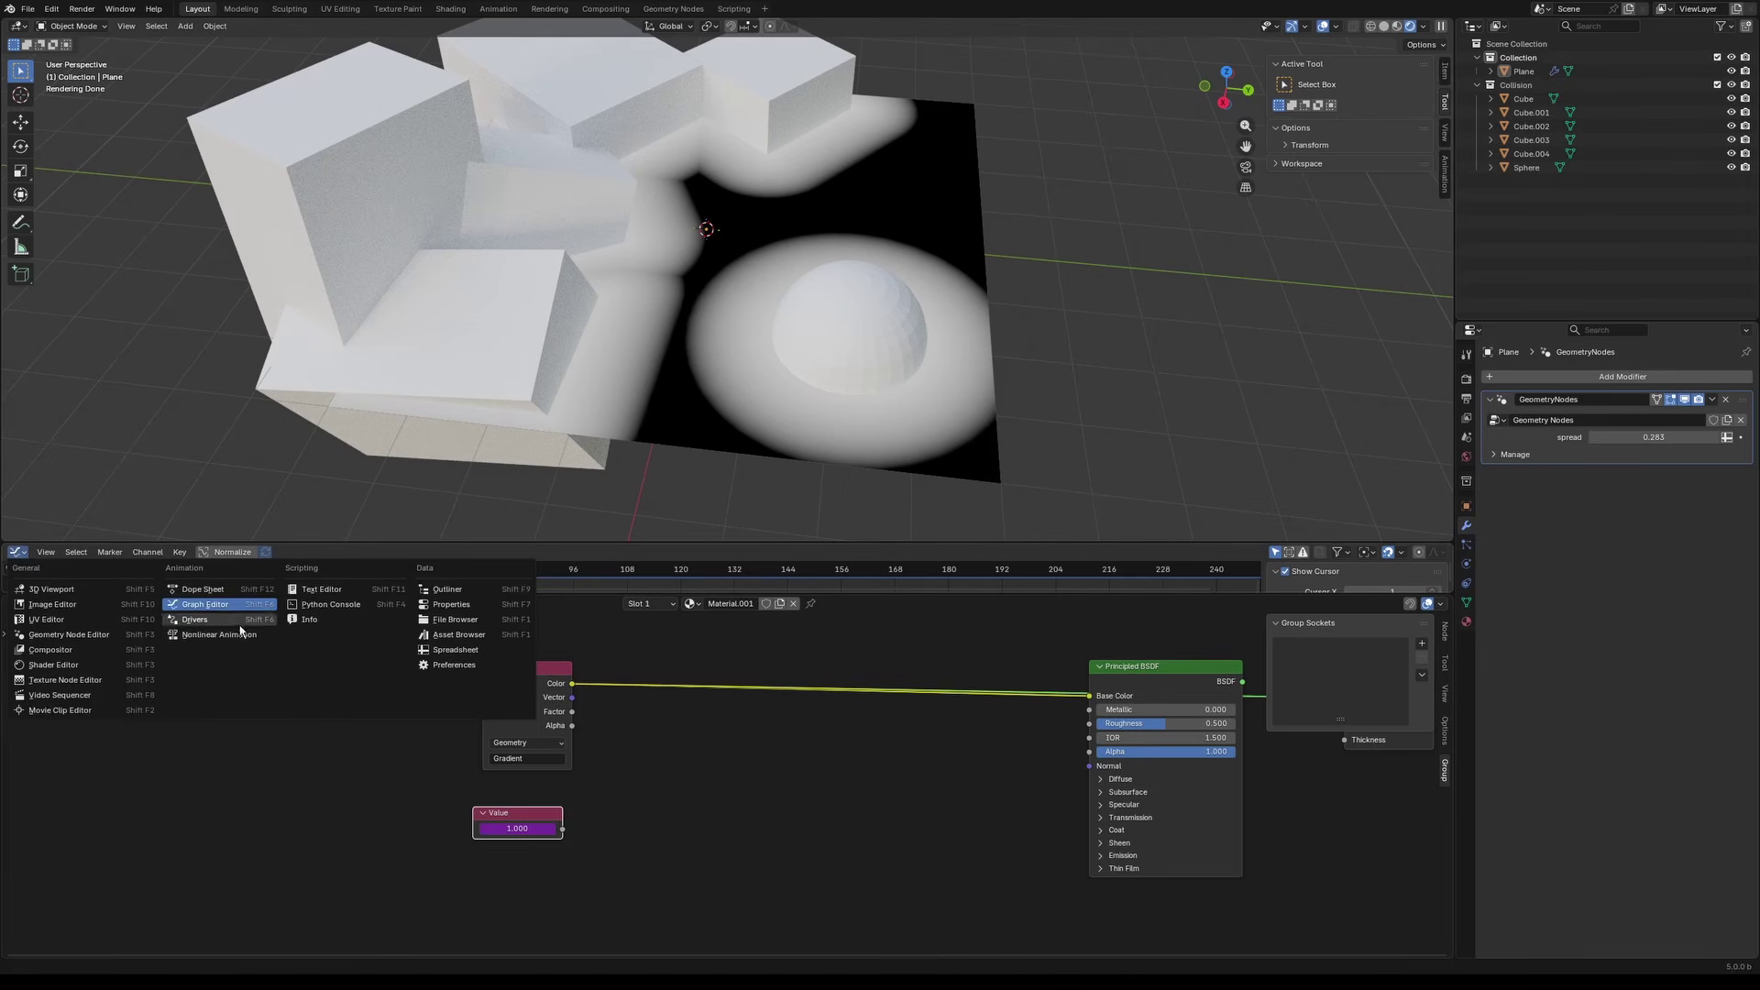
left_click(205, 604)
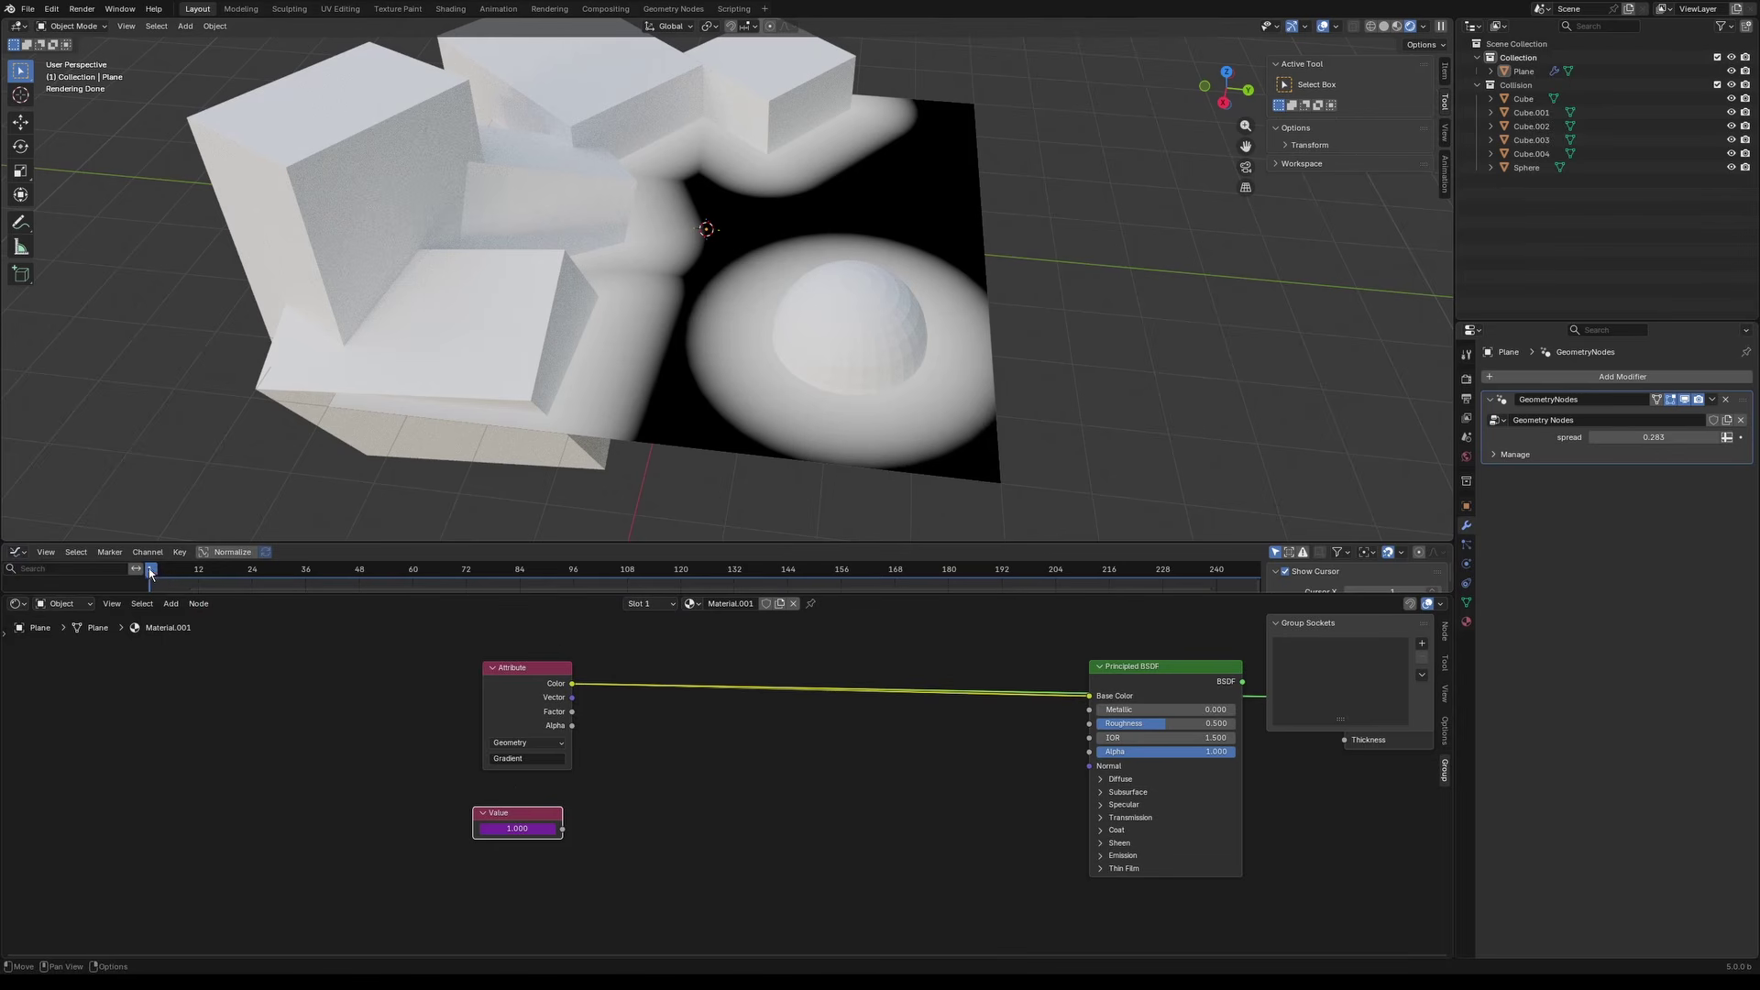
left_click_drag(179, 580, 322, 572)
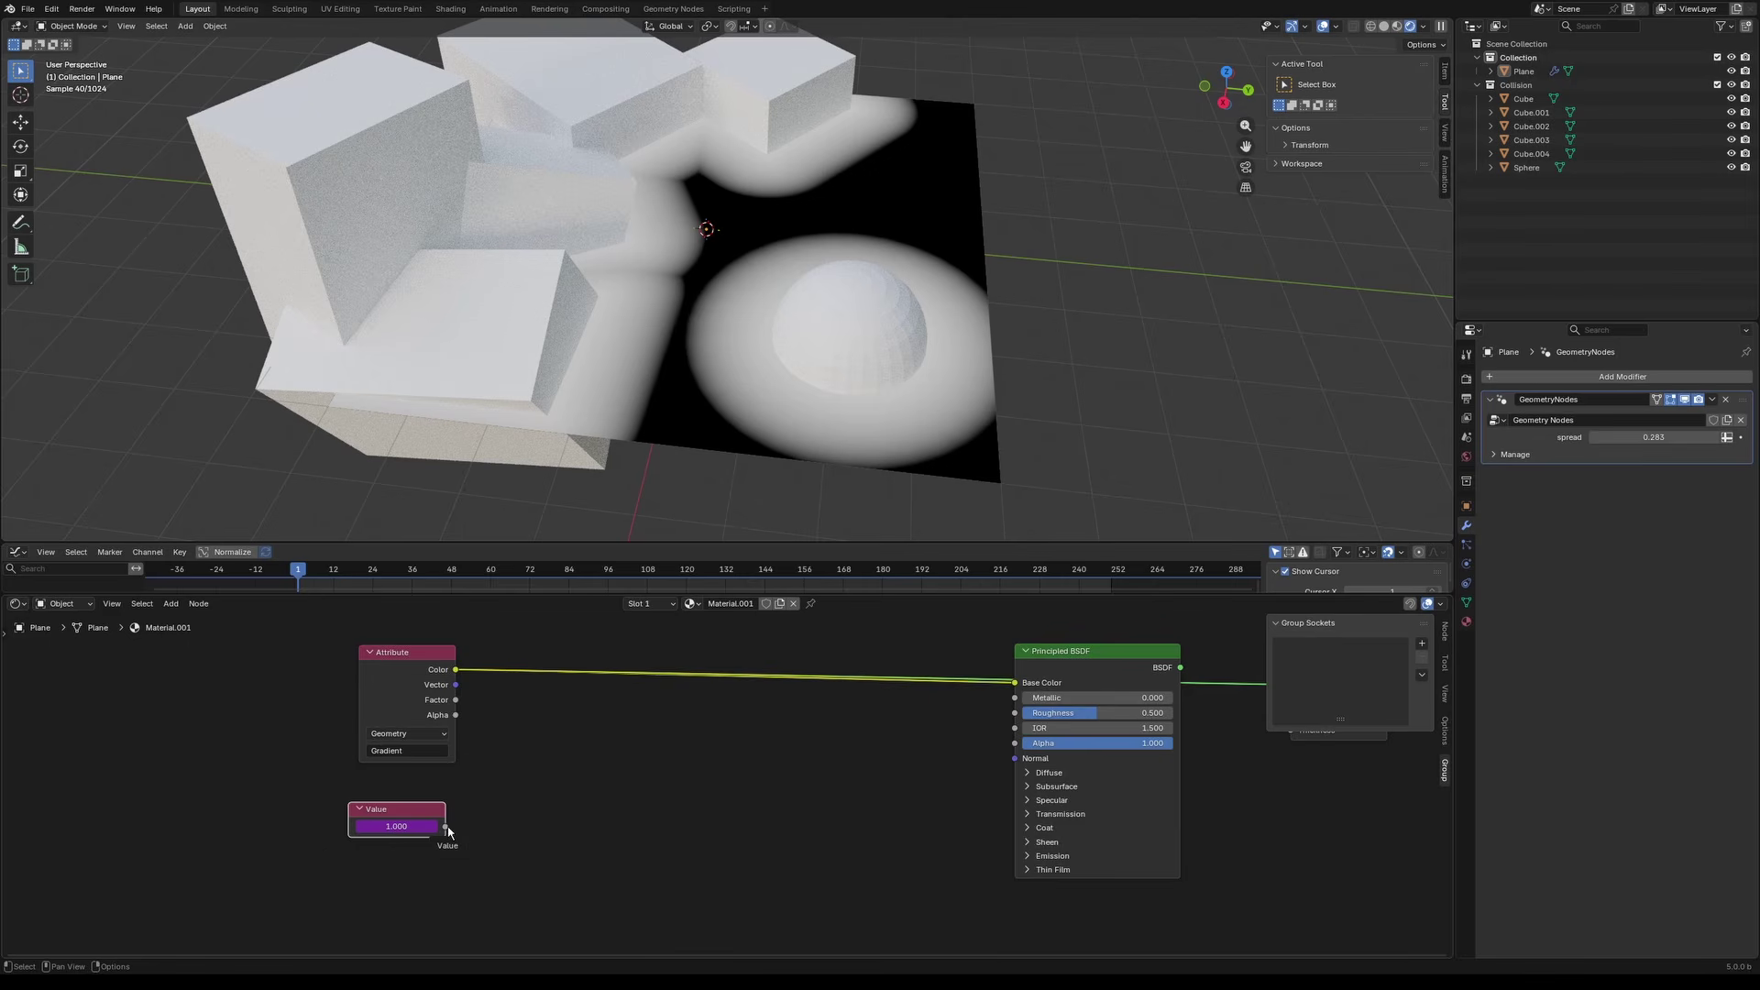
Step: Feed the Value node into a new Math node set to Multiply and set its multiplier to 0.05
left_click_drag(448, 829, 553, 765)
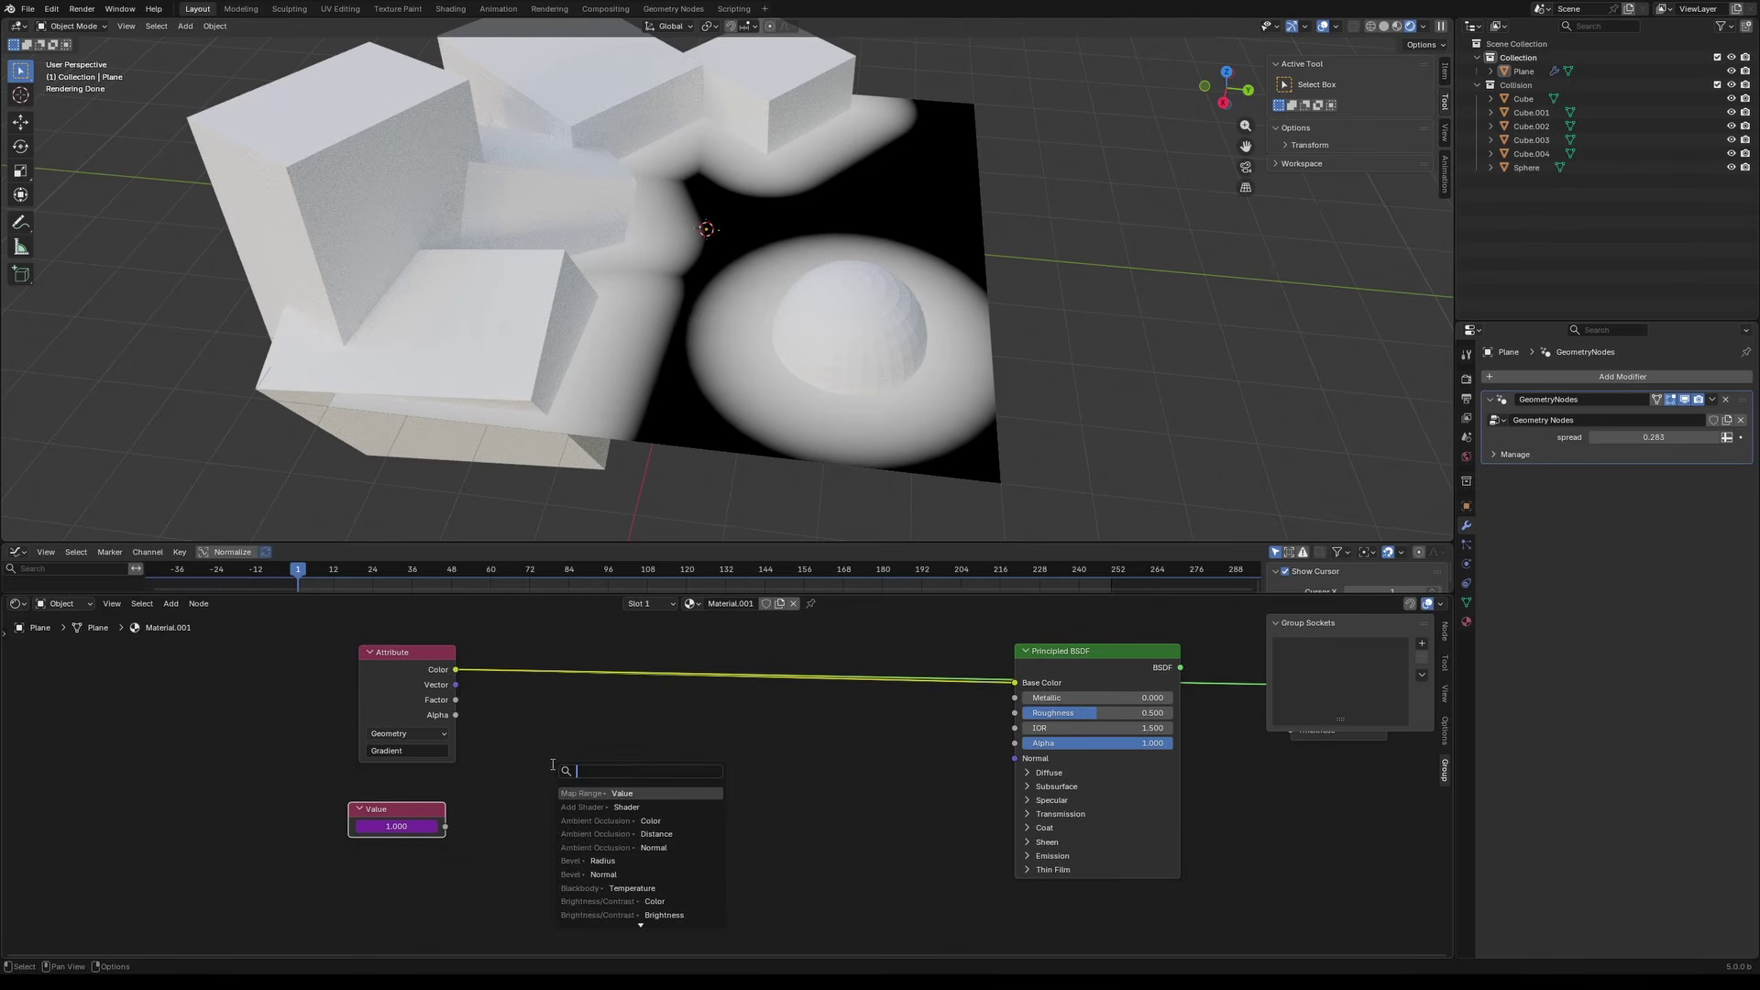
type("mult")
key("Return")
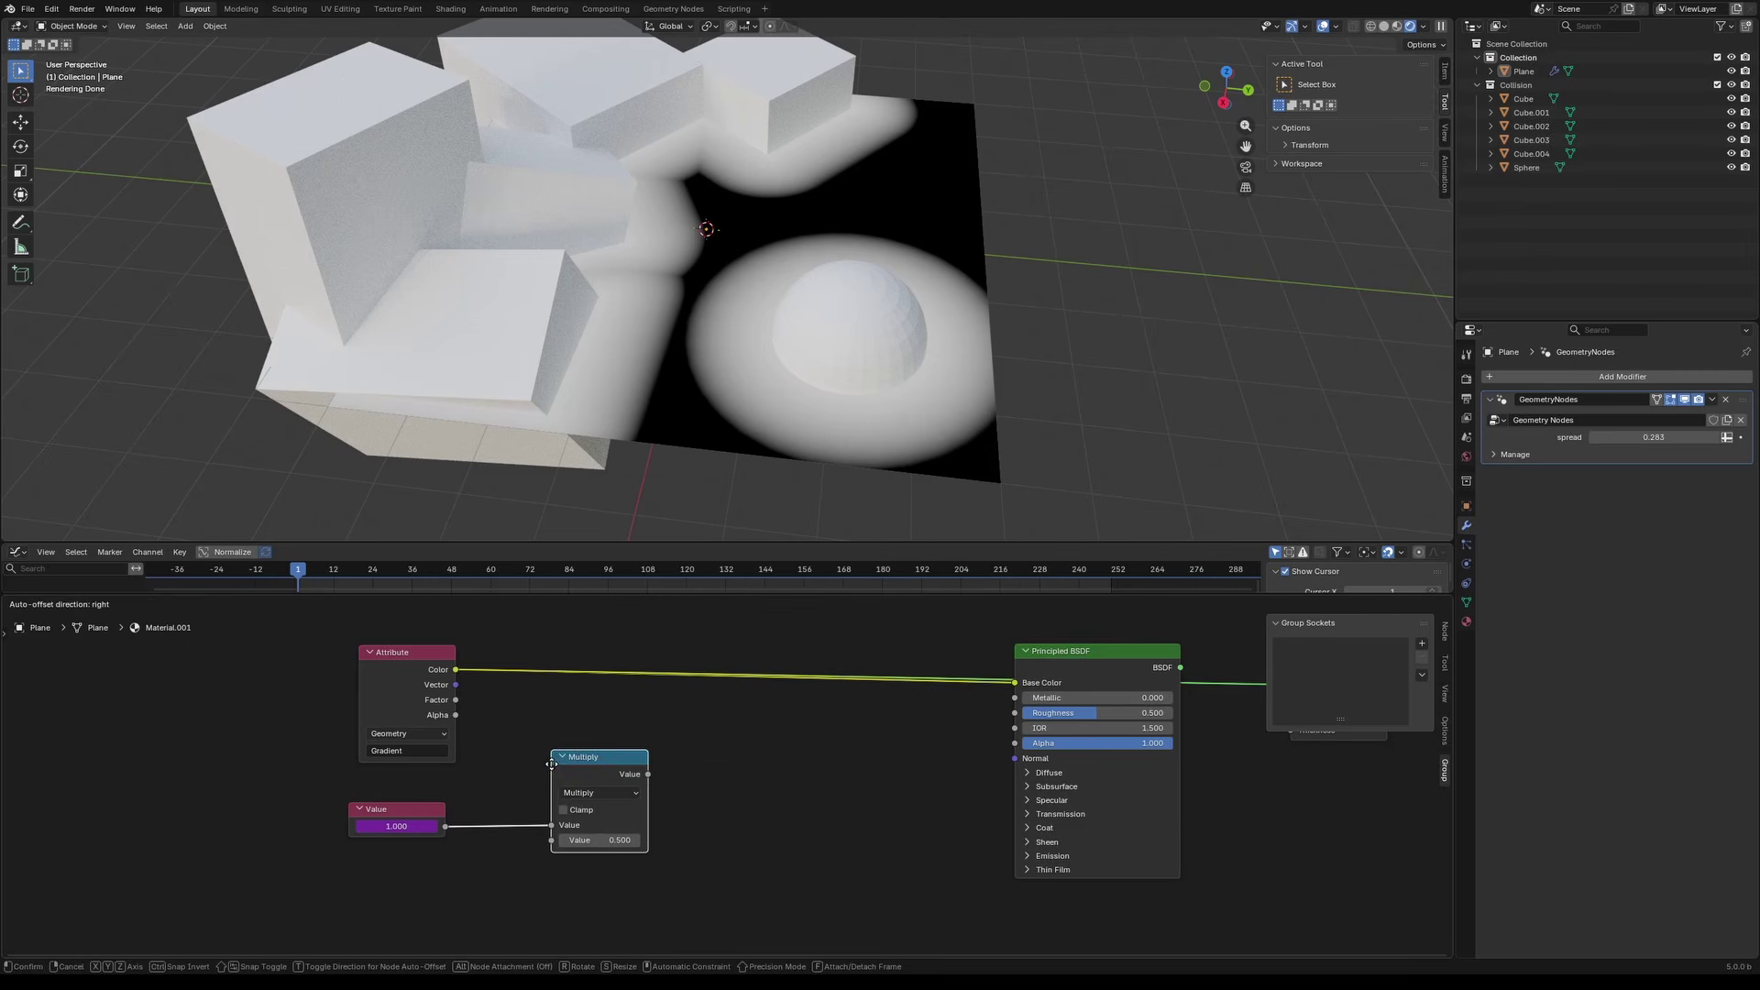
left_click(491, 778)
left_click(542, 853)
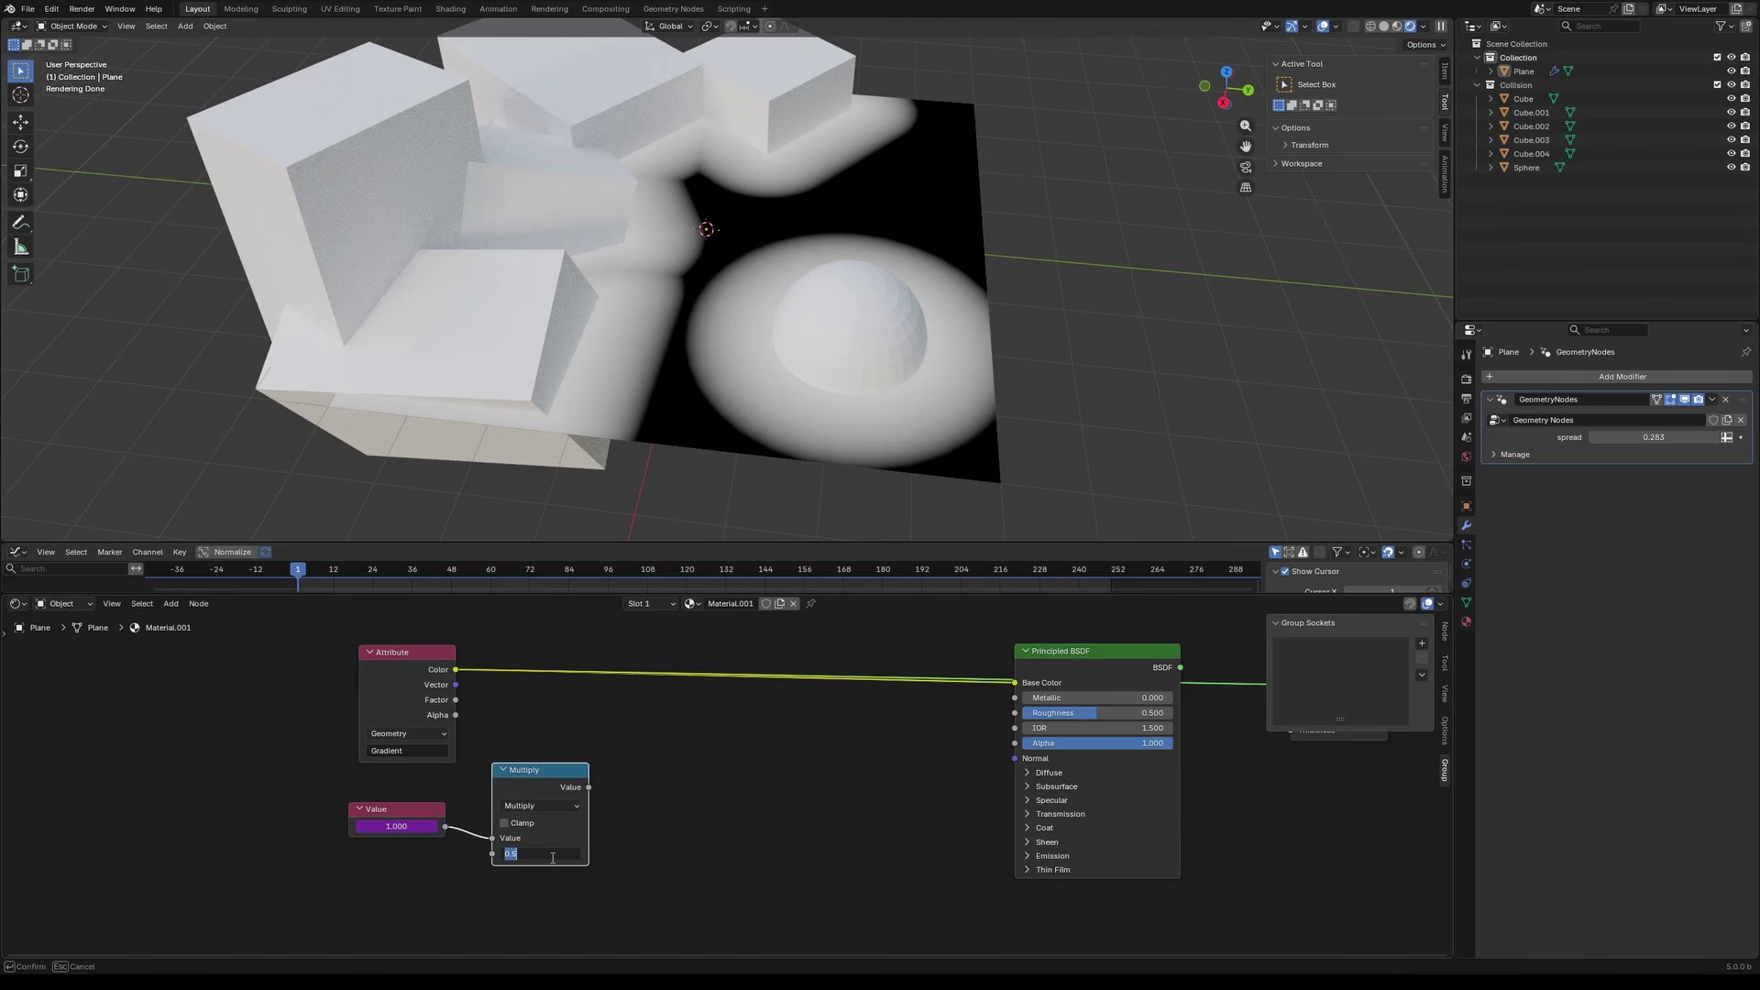
key("BackSpace")
type(".05")
key("Return")
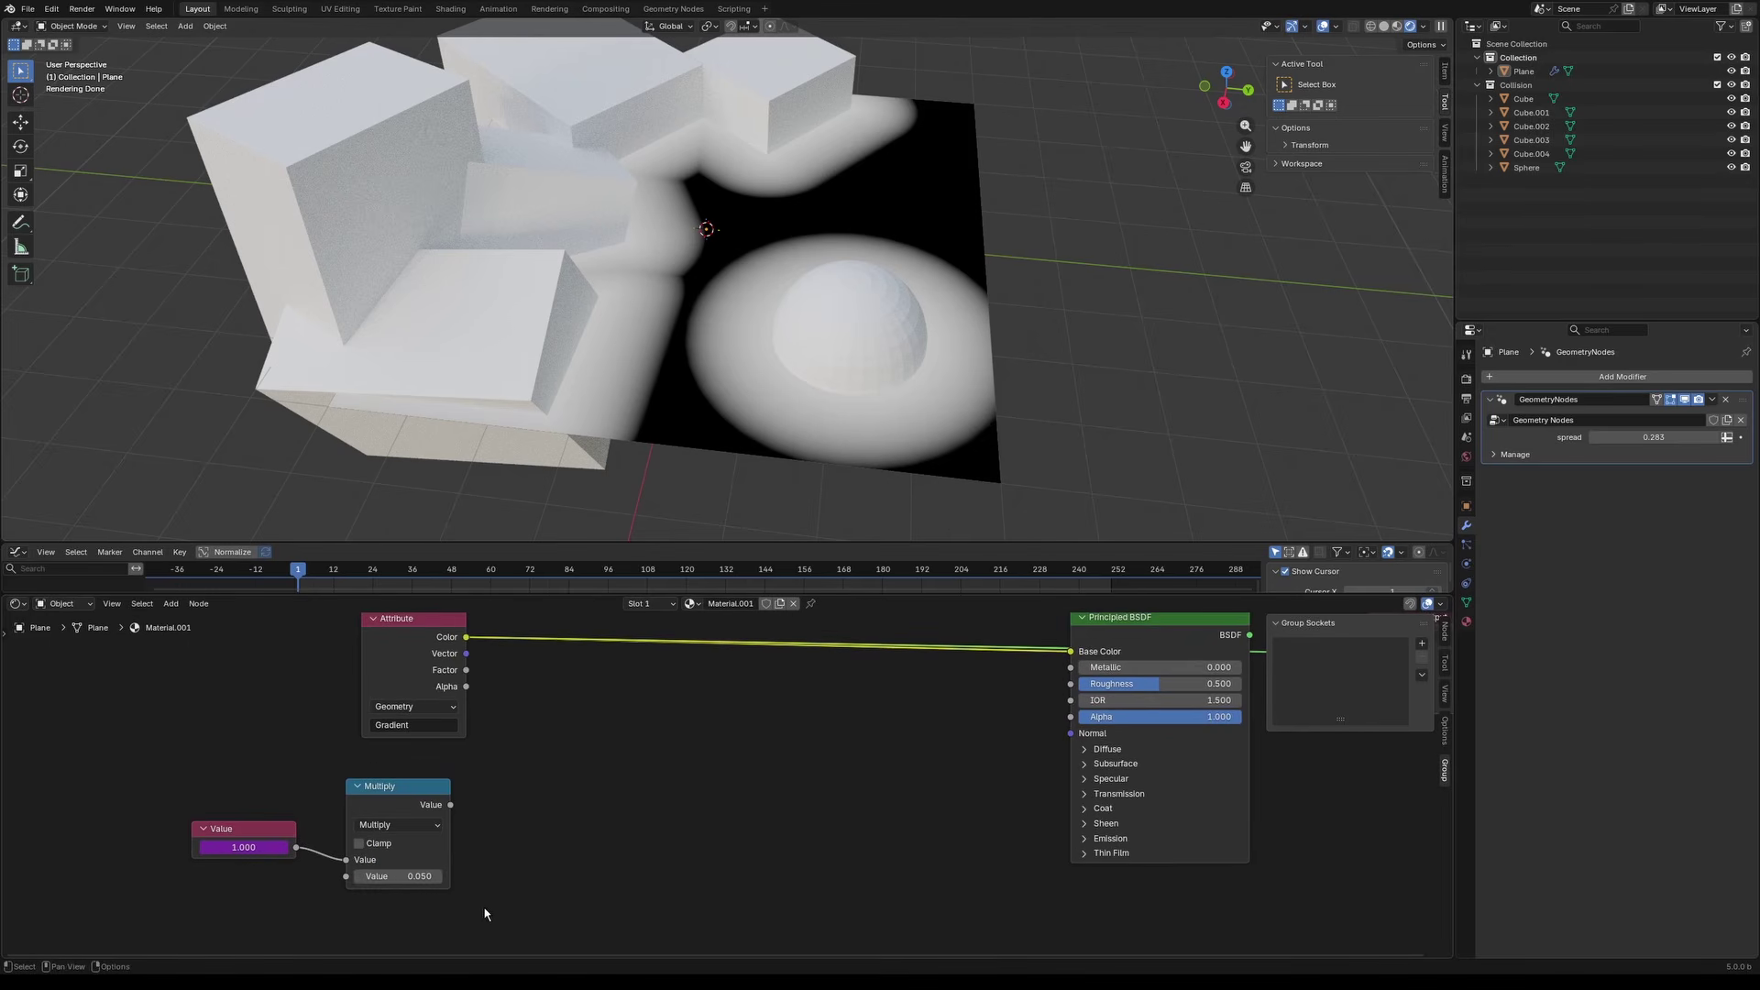
Step: Put the Multiply node in a frame labelled "Ripple speed"
left_click_drag(485, 914, 333, 764)
key("ctrl+j")
key("F2")
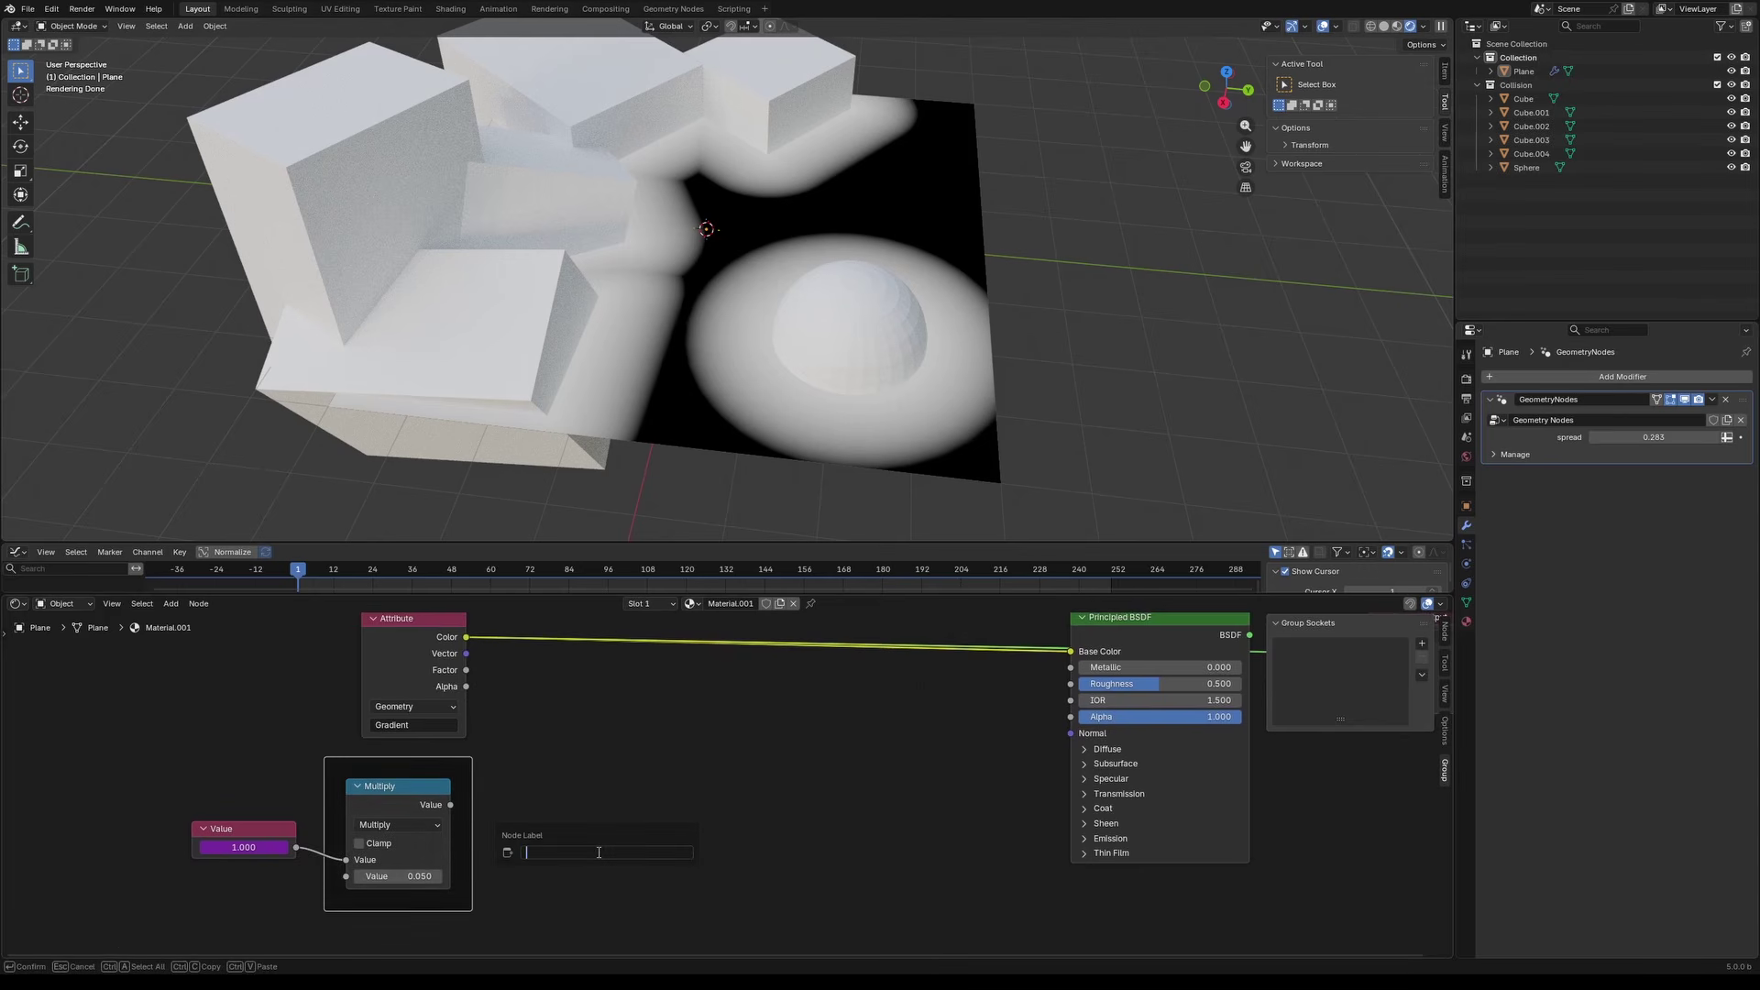
type("Ripple speed")
key("Return")
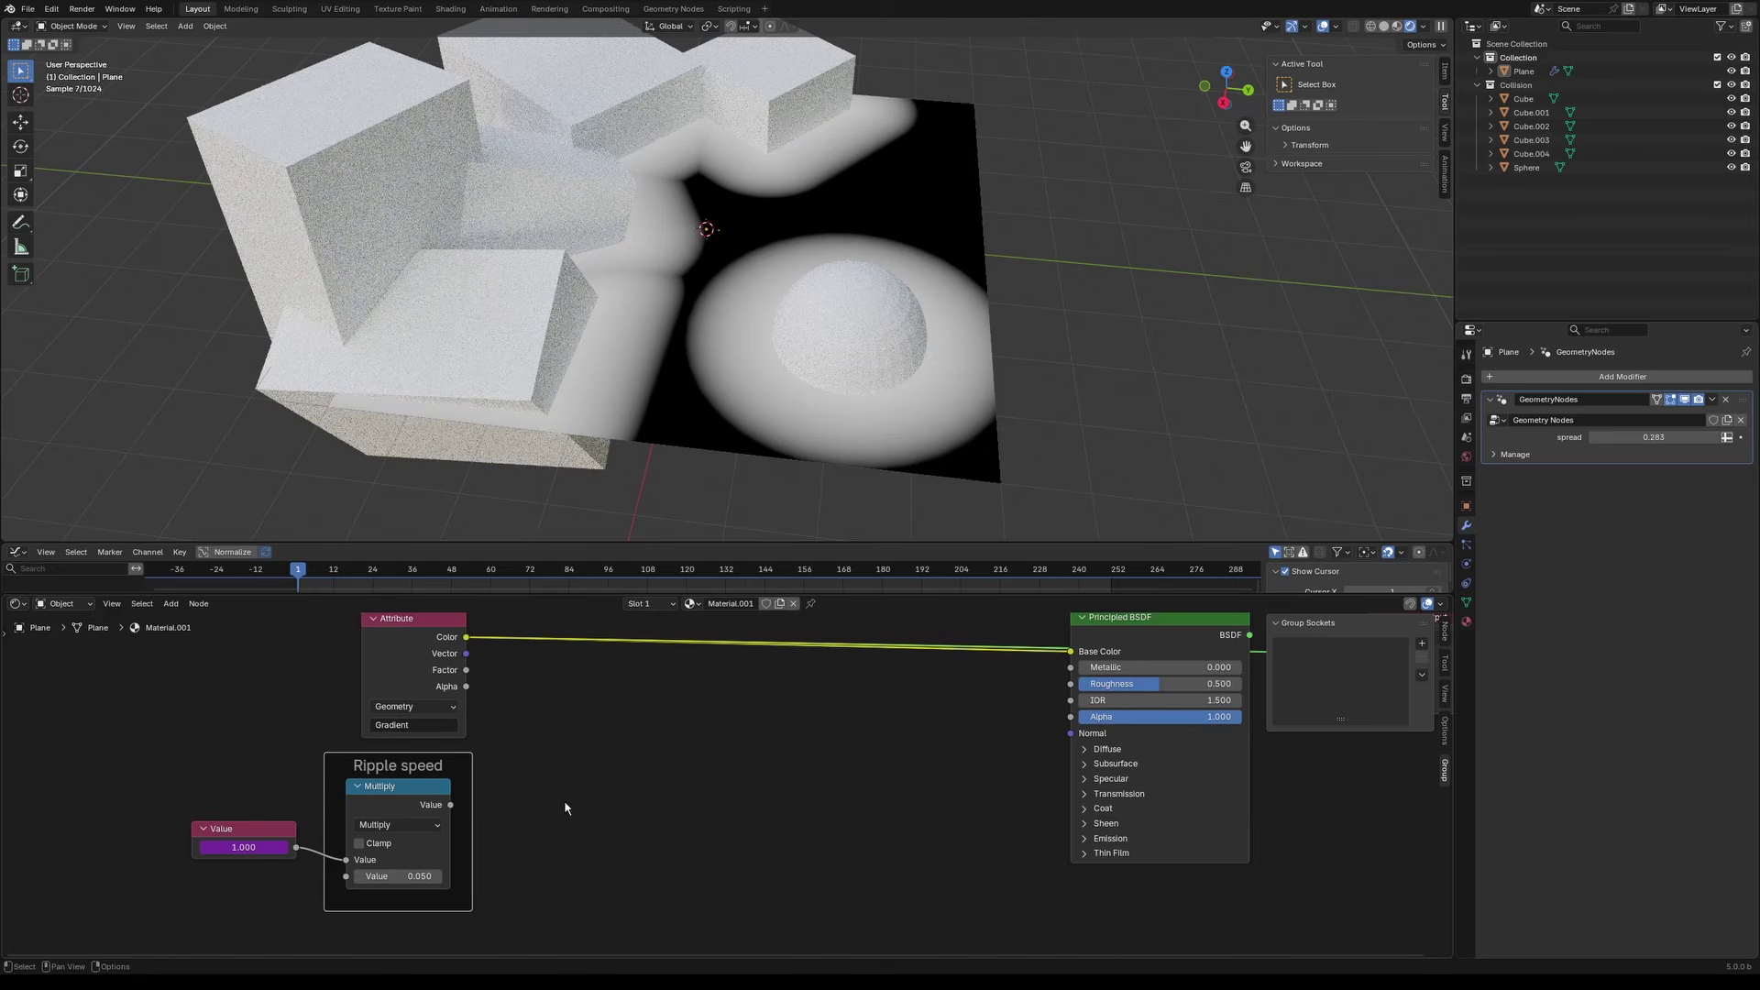
Step: Add a Math node set to Add and connect the Attribute Factor and the Multiply result to its two inputs
key("shift+a")
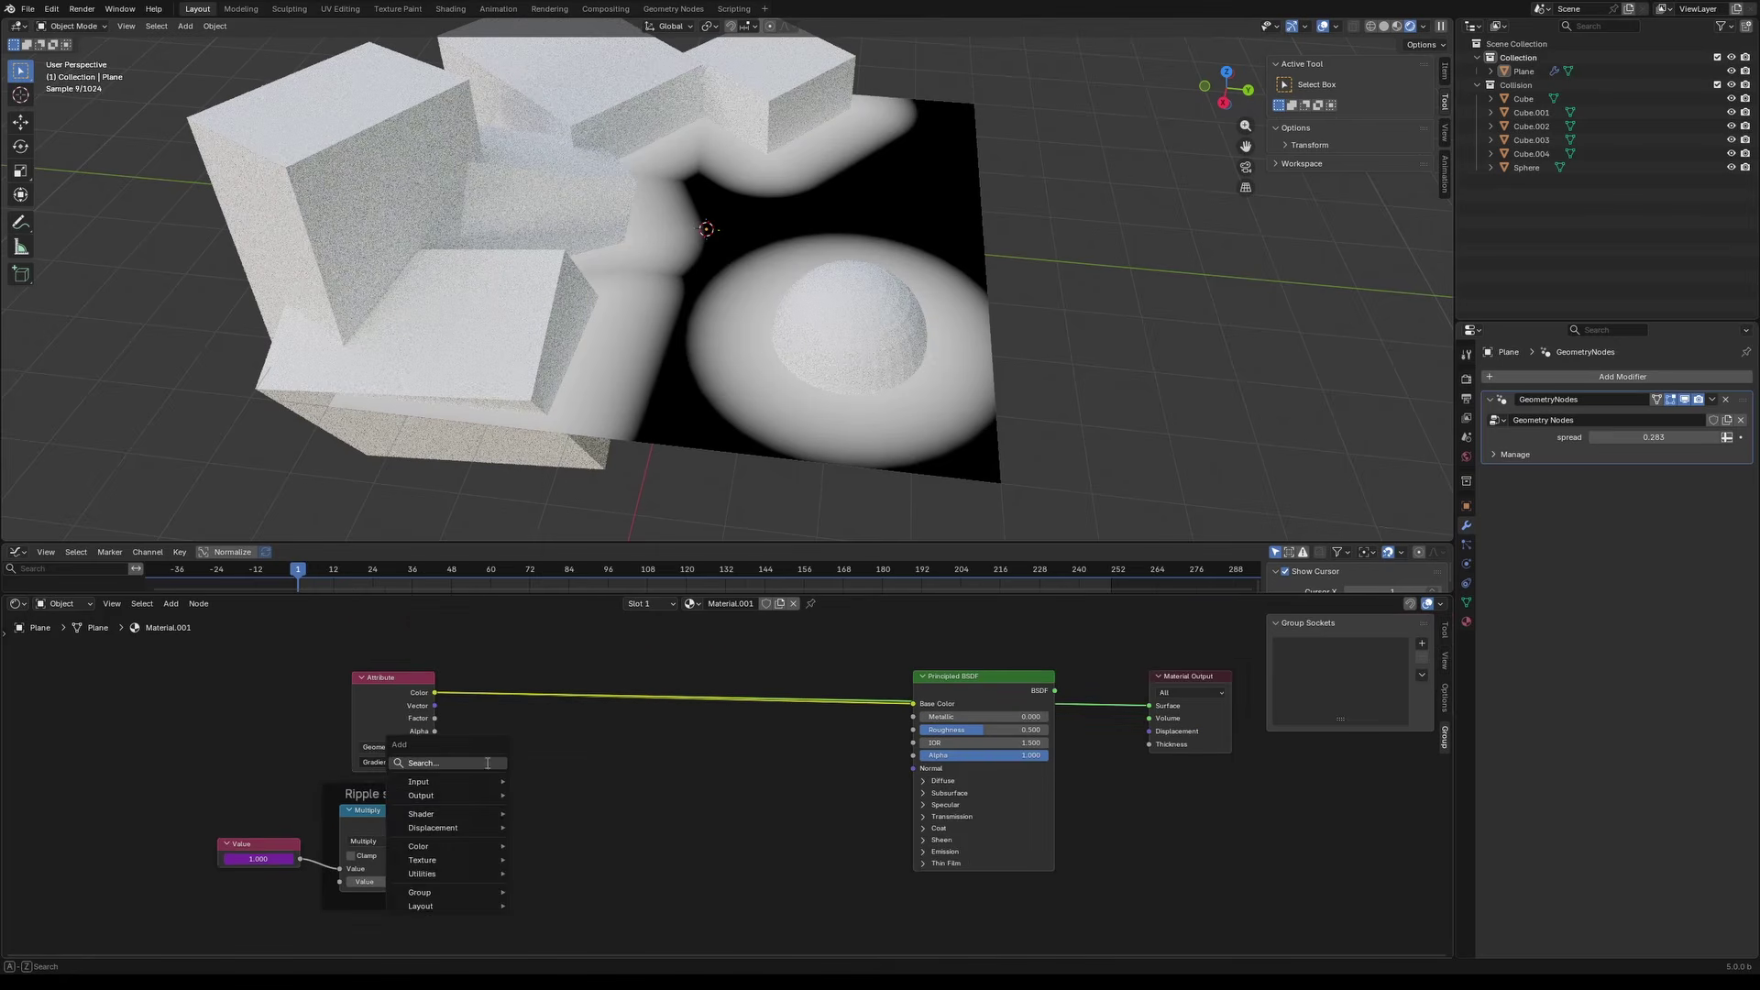
left_click(488, 763)
type("mat")
key("Return")
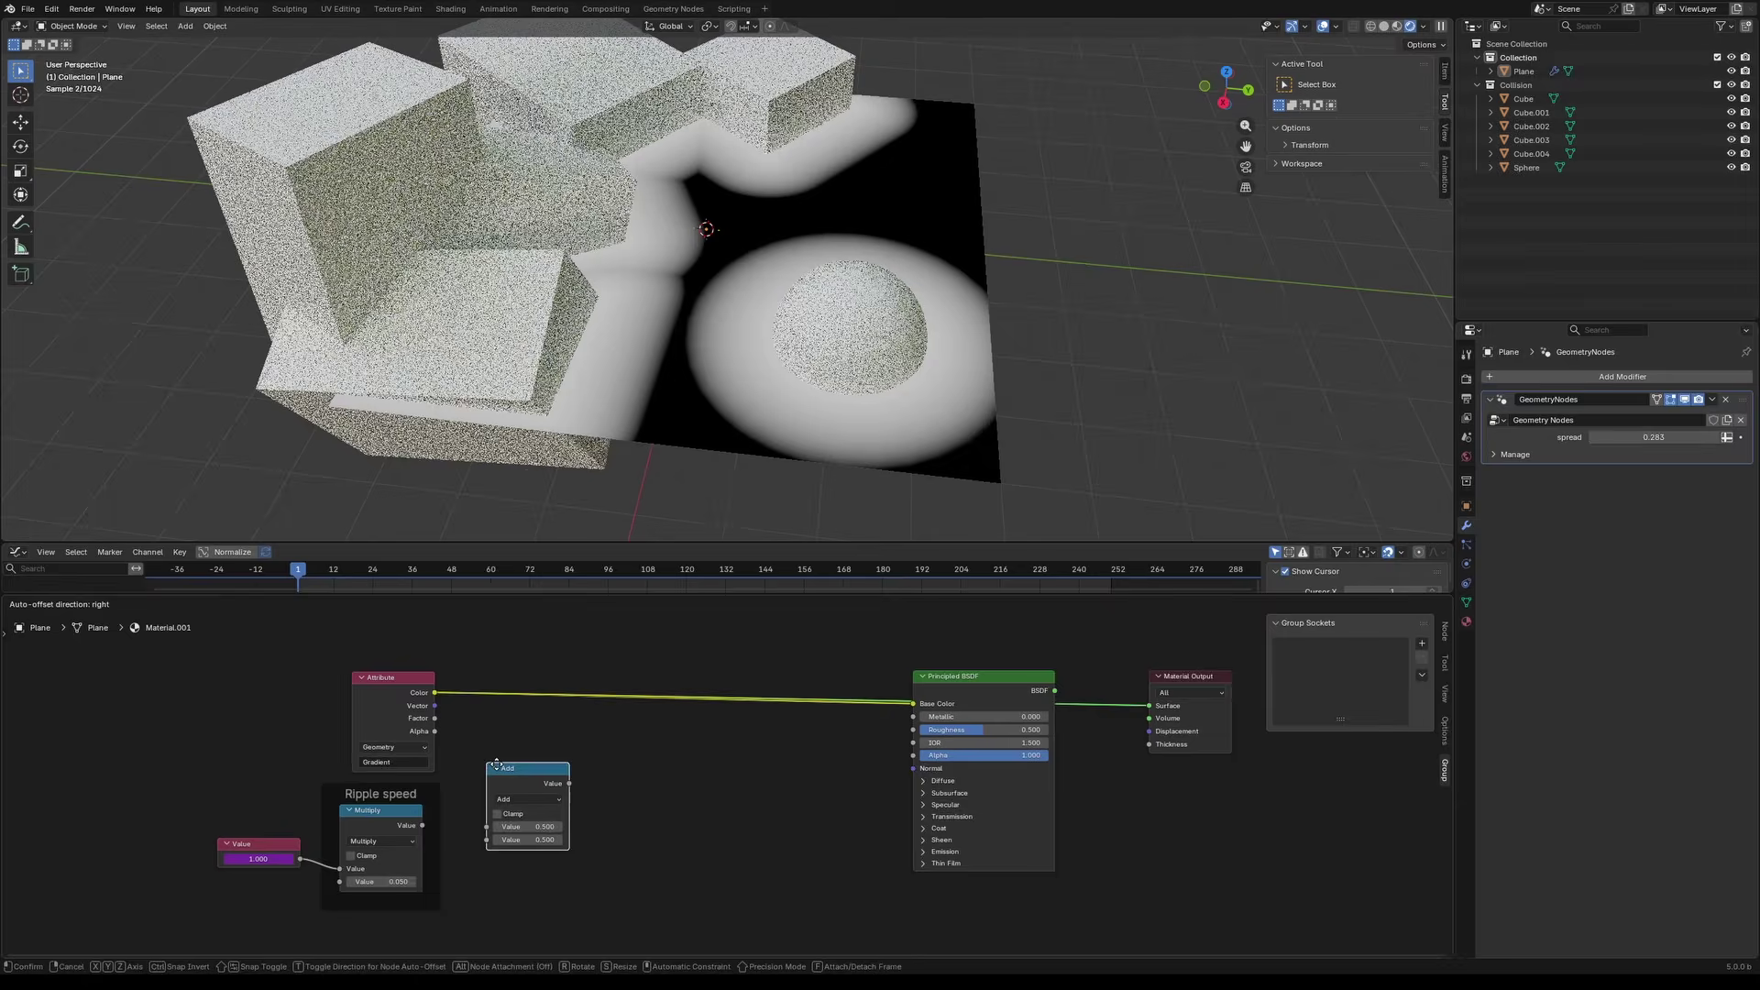
left_click(438, 726)
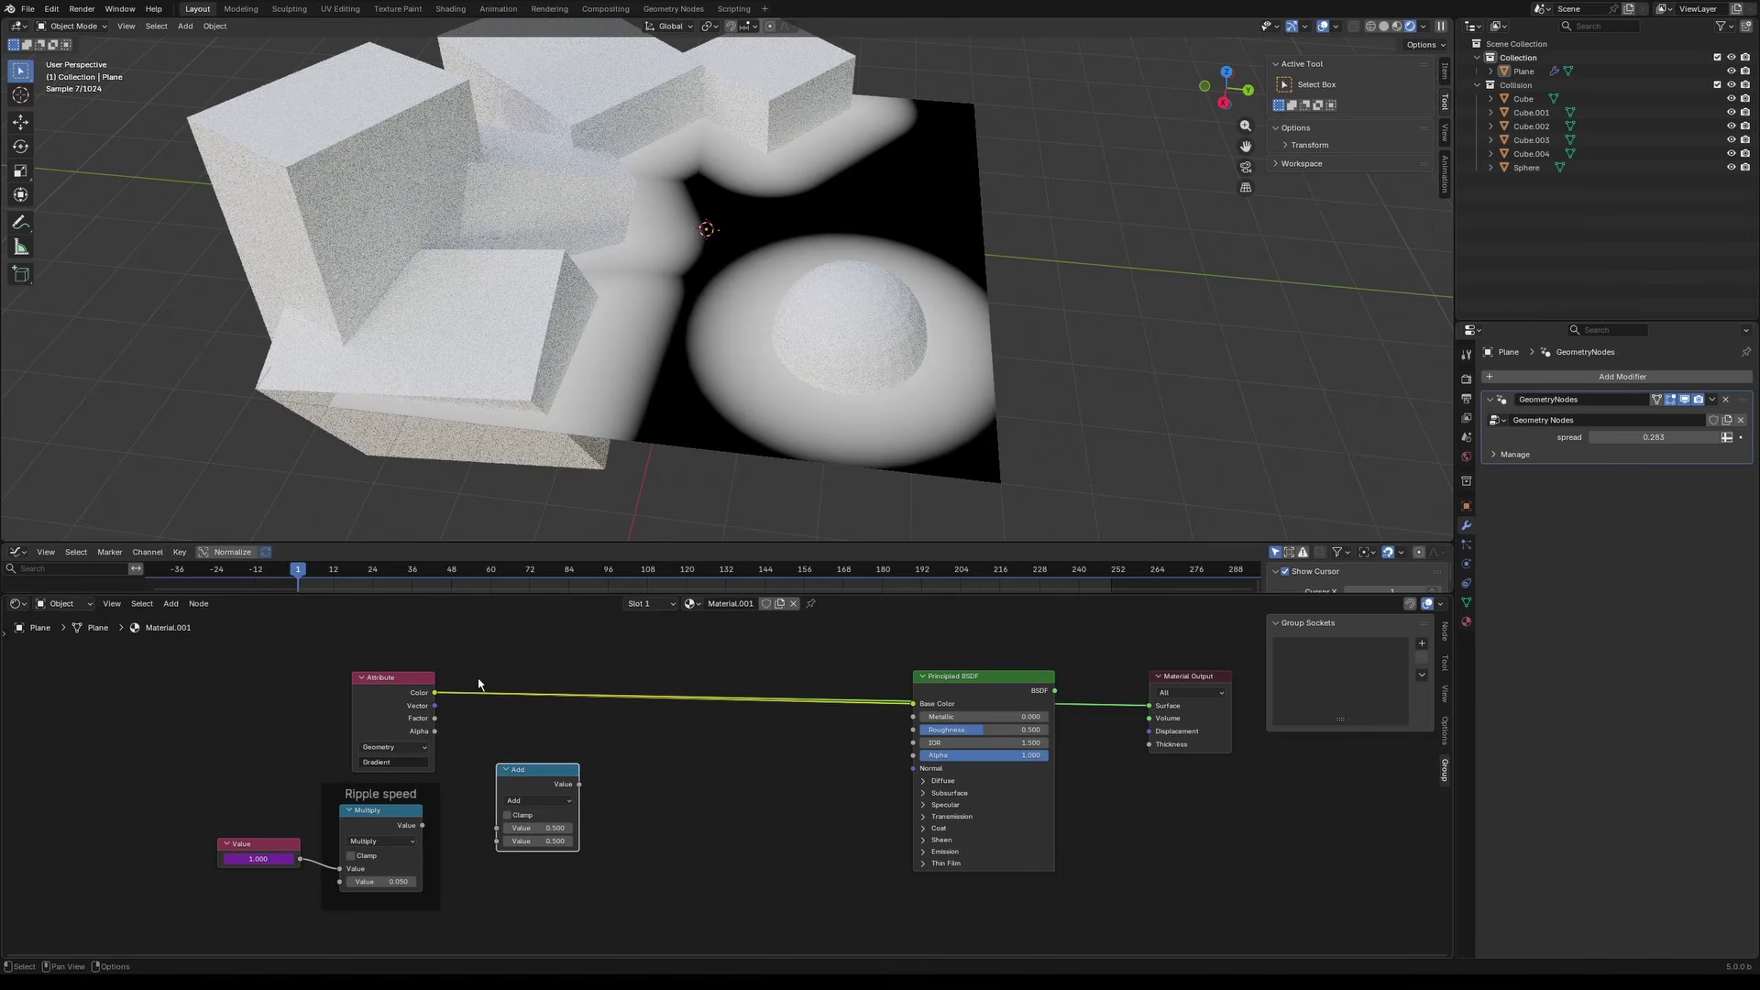
left_click_drag(434, 718, 529, 857)
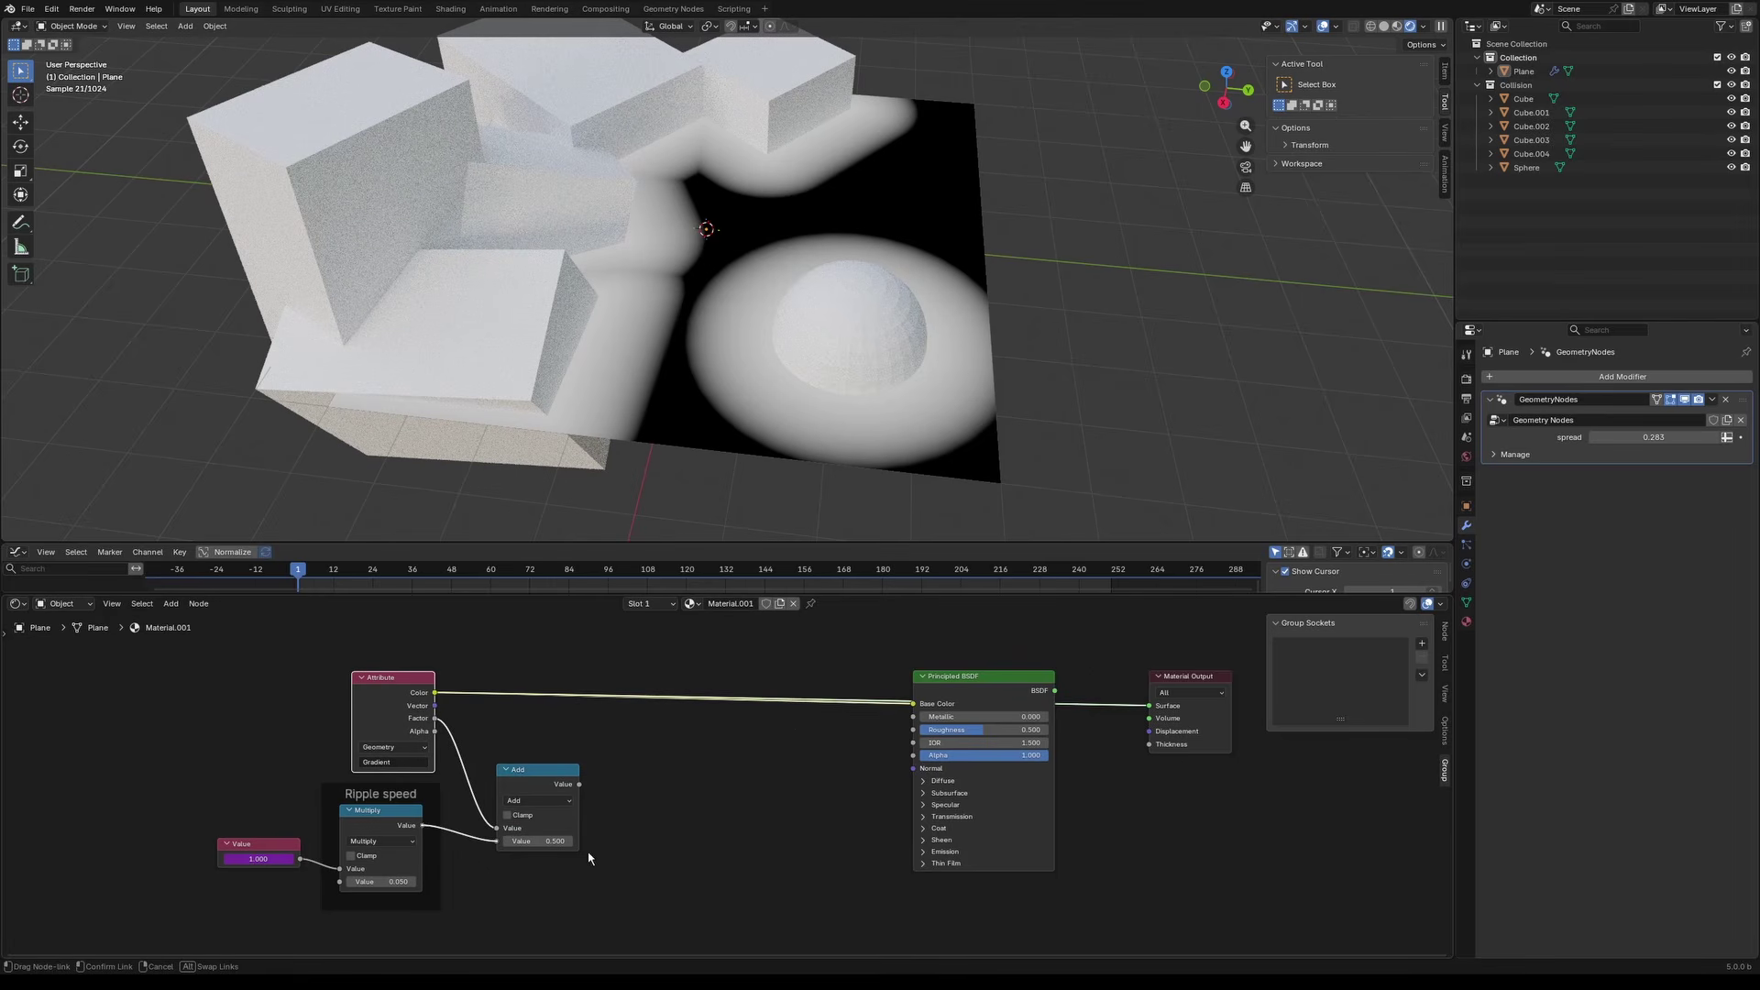
Step: Add a Vector Math node set to Add and connect the math Add node's value to its first Vector input
scroll(673, 851, "up", 1)
middle_click_drag(670, 848, 577, 822)
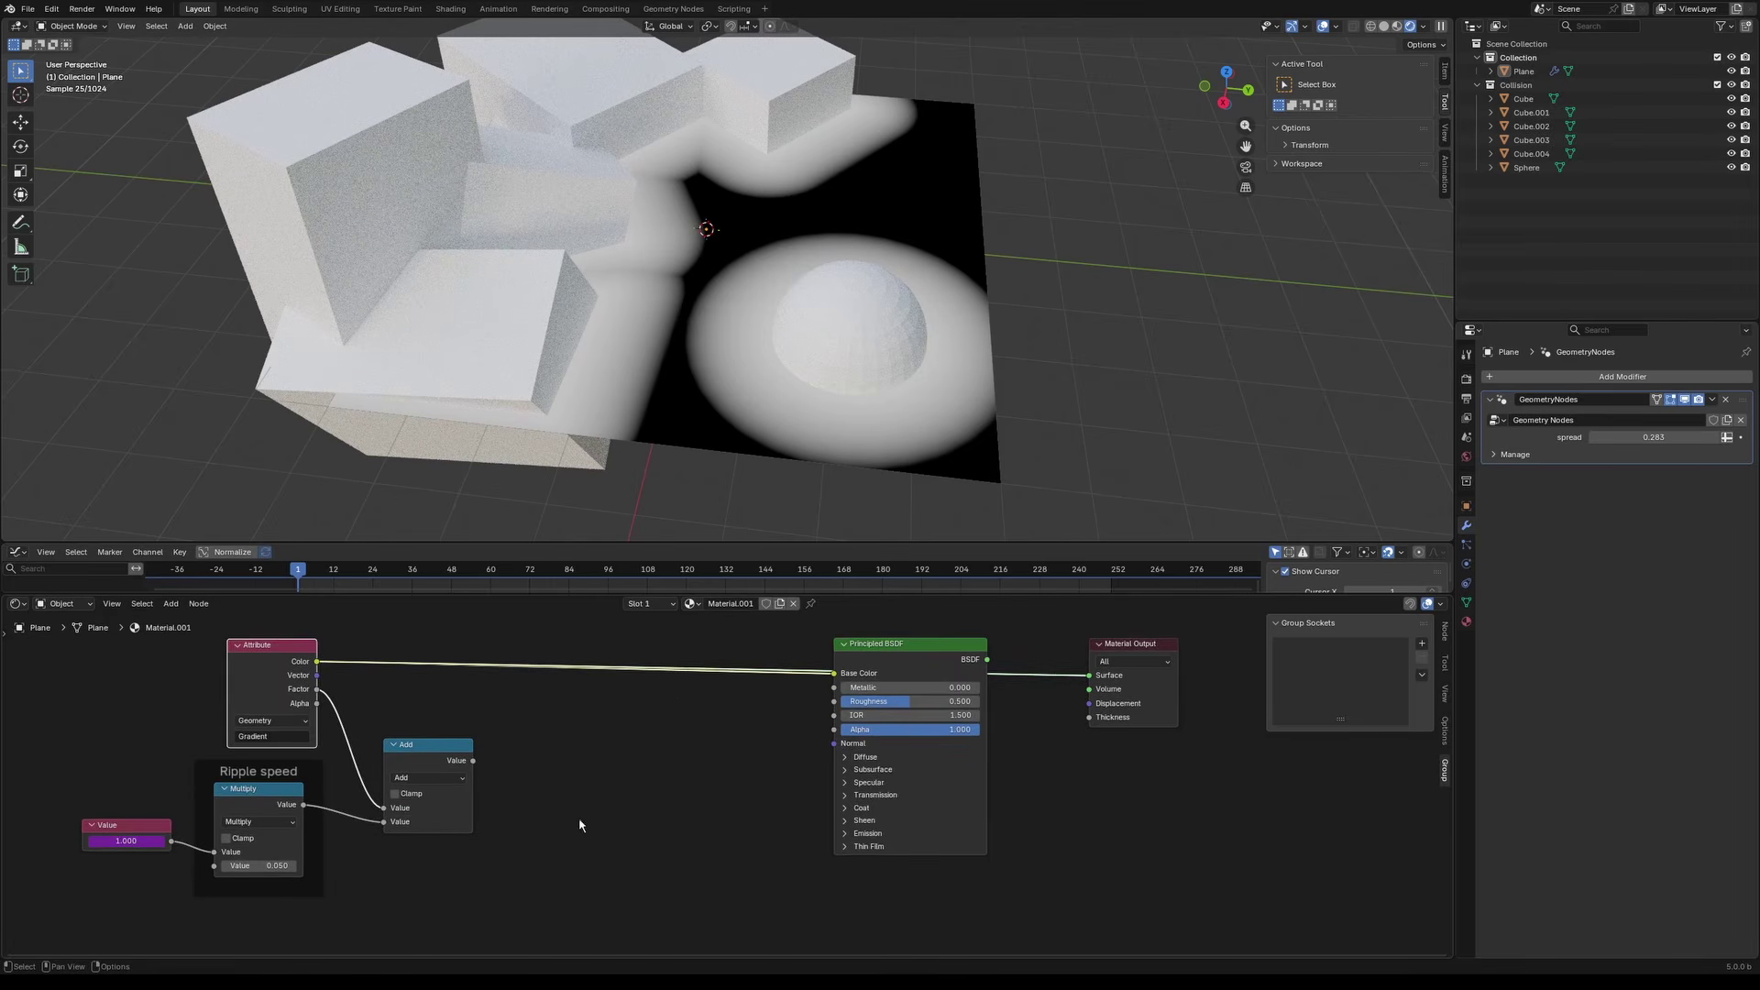
scroll(607, 781, "down", 1)
key("shift+a")
type("vect")
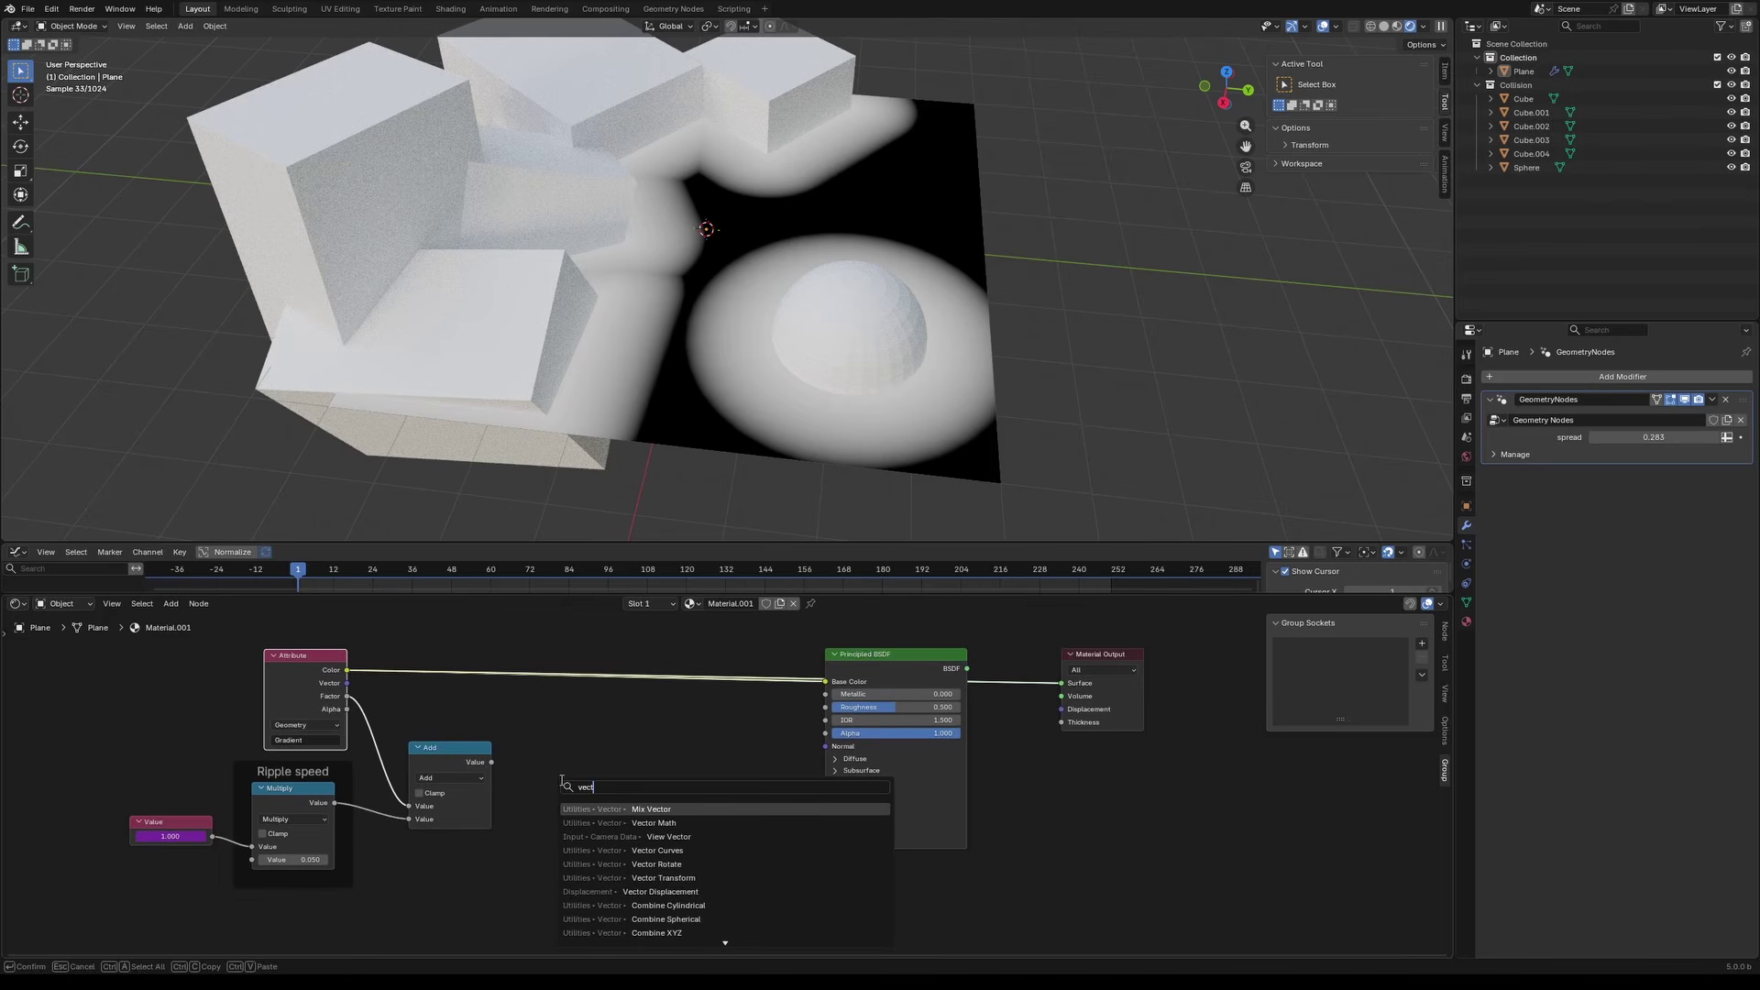
key("Down")
key("Return")
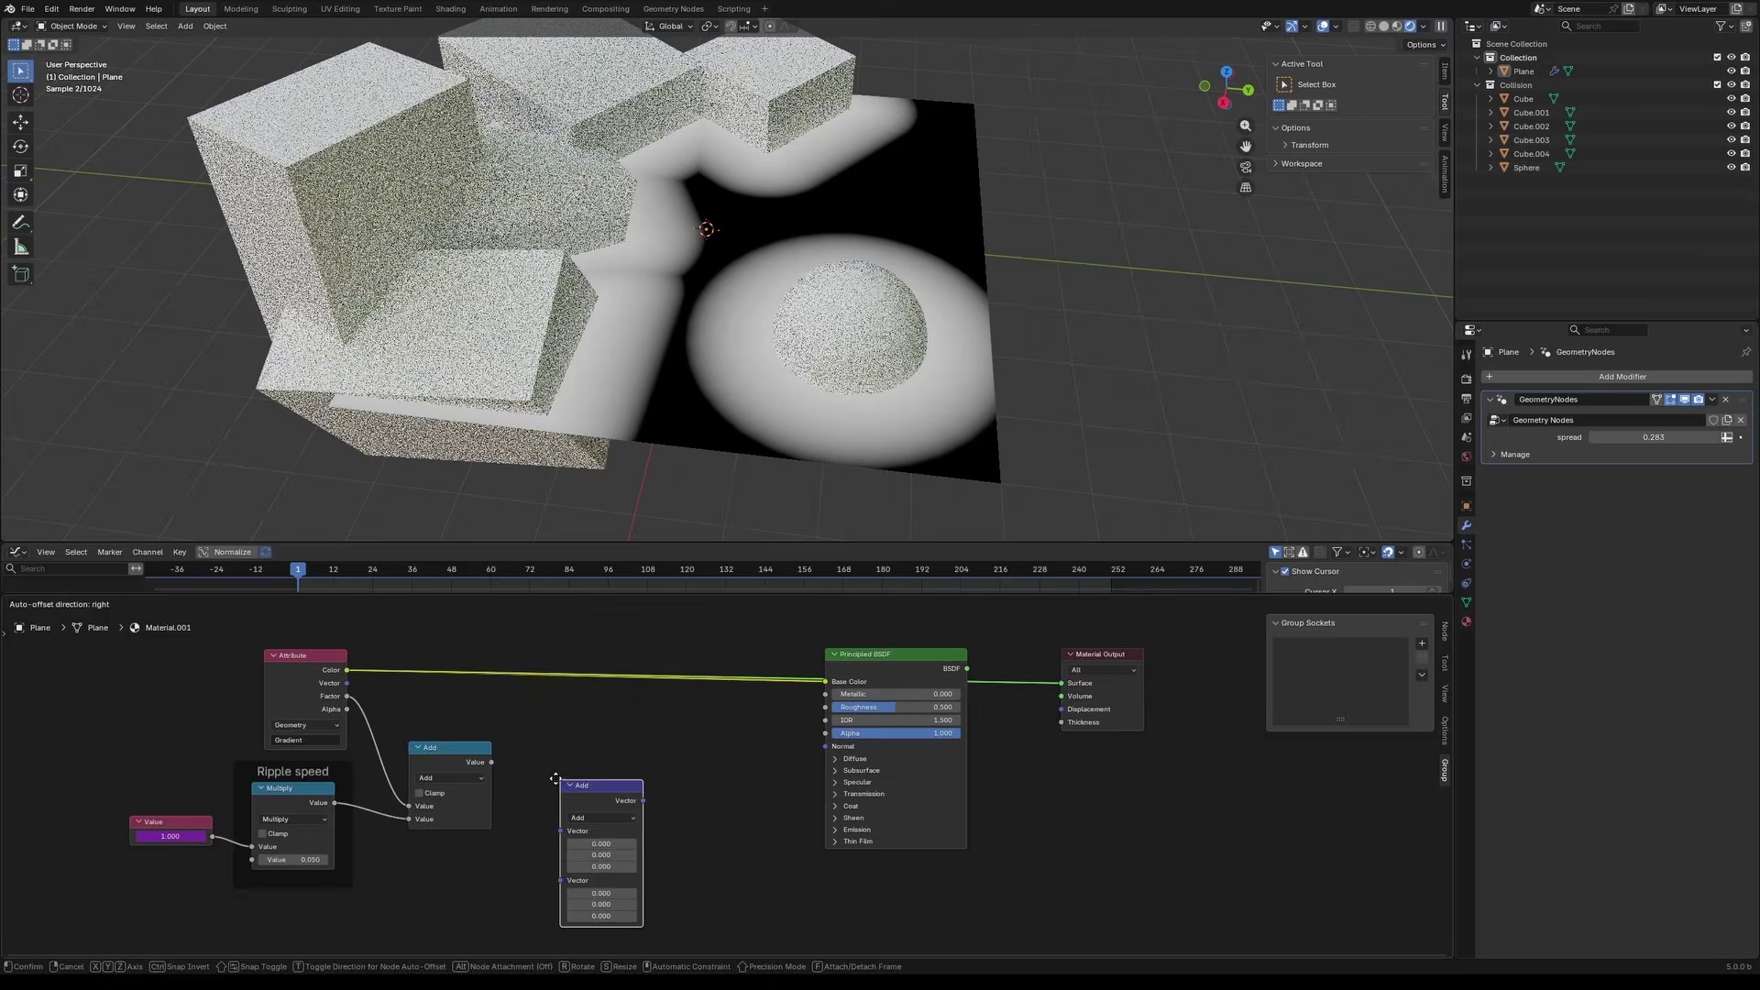
left_click(477, 761)
left_click_drag(491, 762, 550, 823)
middle_click_drag(691, 872, 742, 769)
left_click_drag(648, 729, 662, 745)
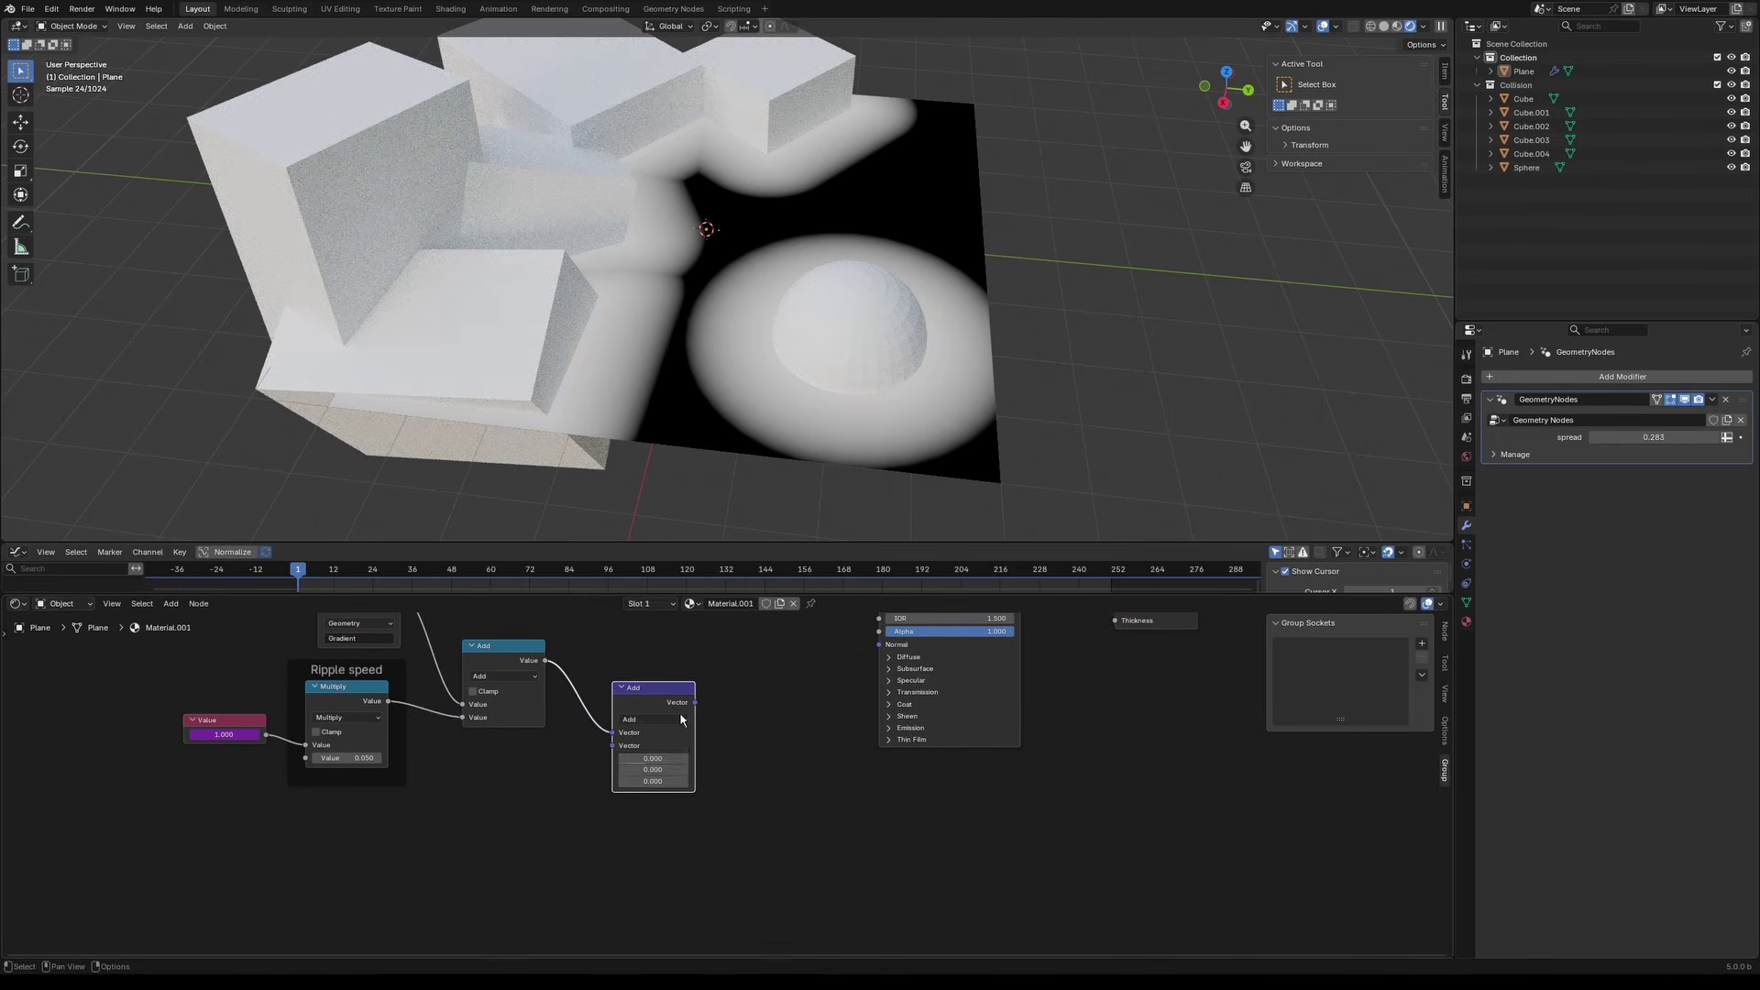
Step: Sketch annotation strokes around the sphere to illustrate the ripple outline and its distortion, and delete the annotation layer
scroll(861, 376, "up", 10)
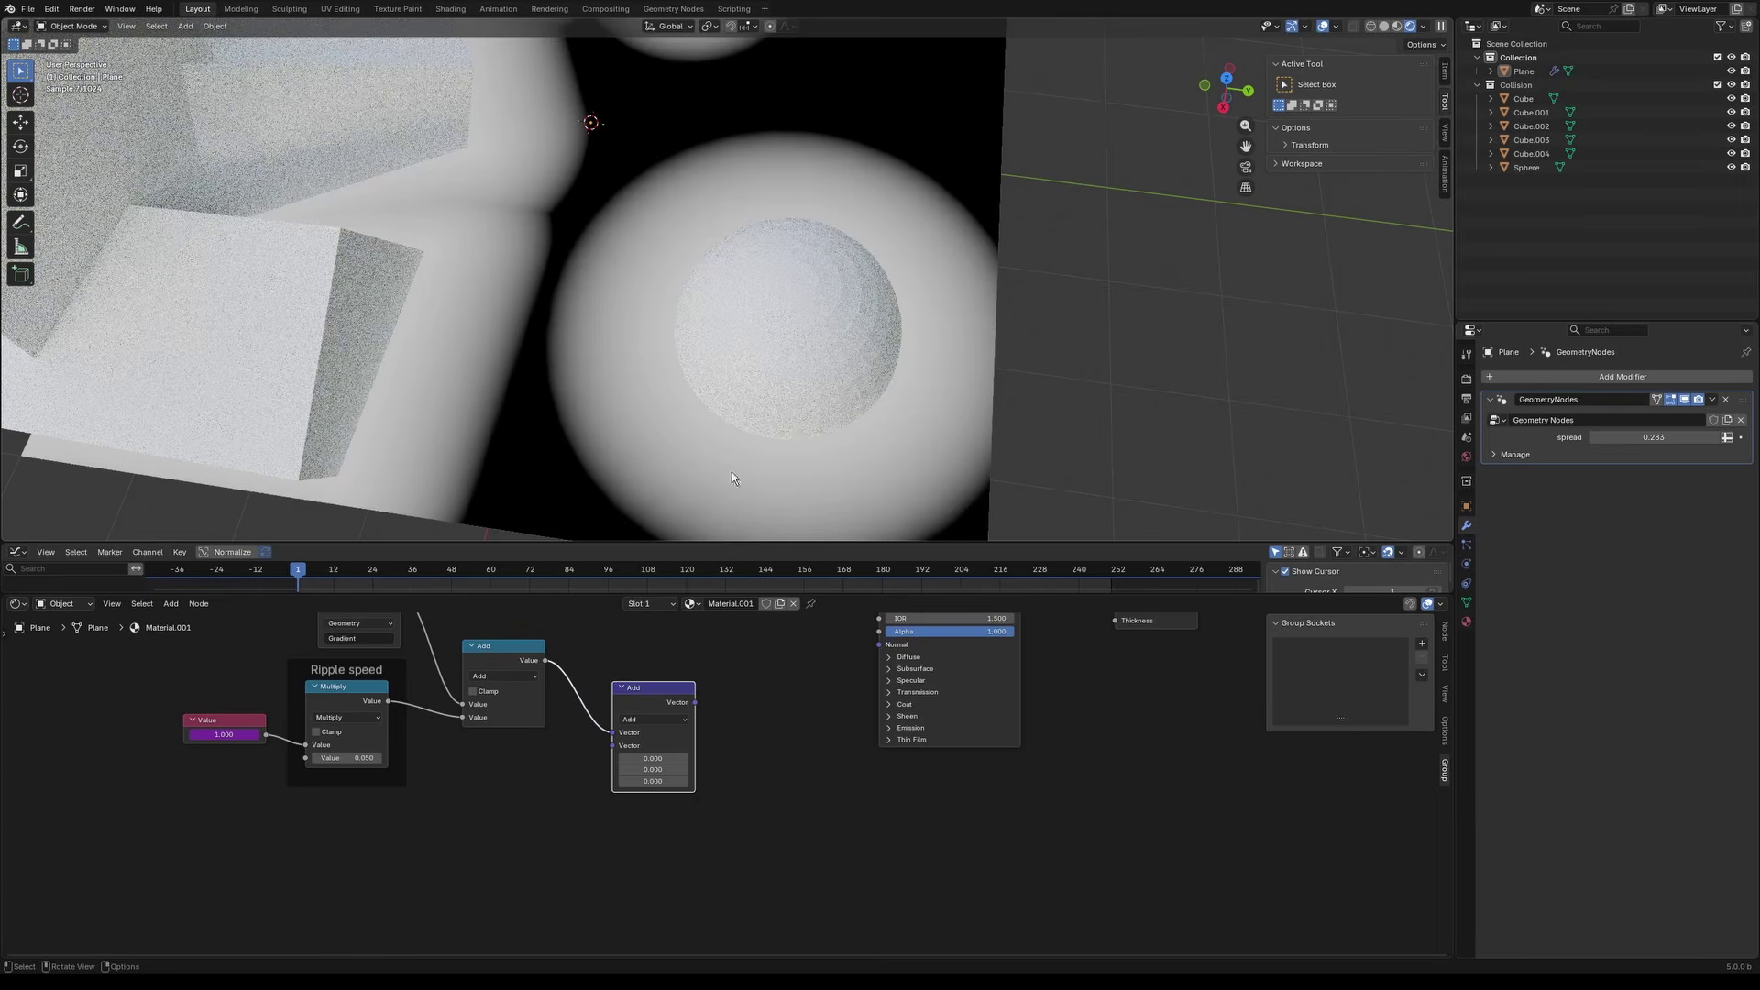
left_click(20, 223)
left_click_drag(700, 211, 747, 199)
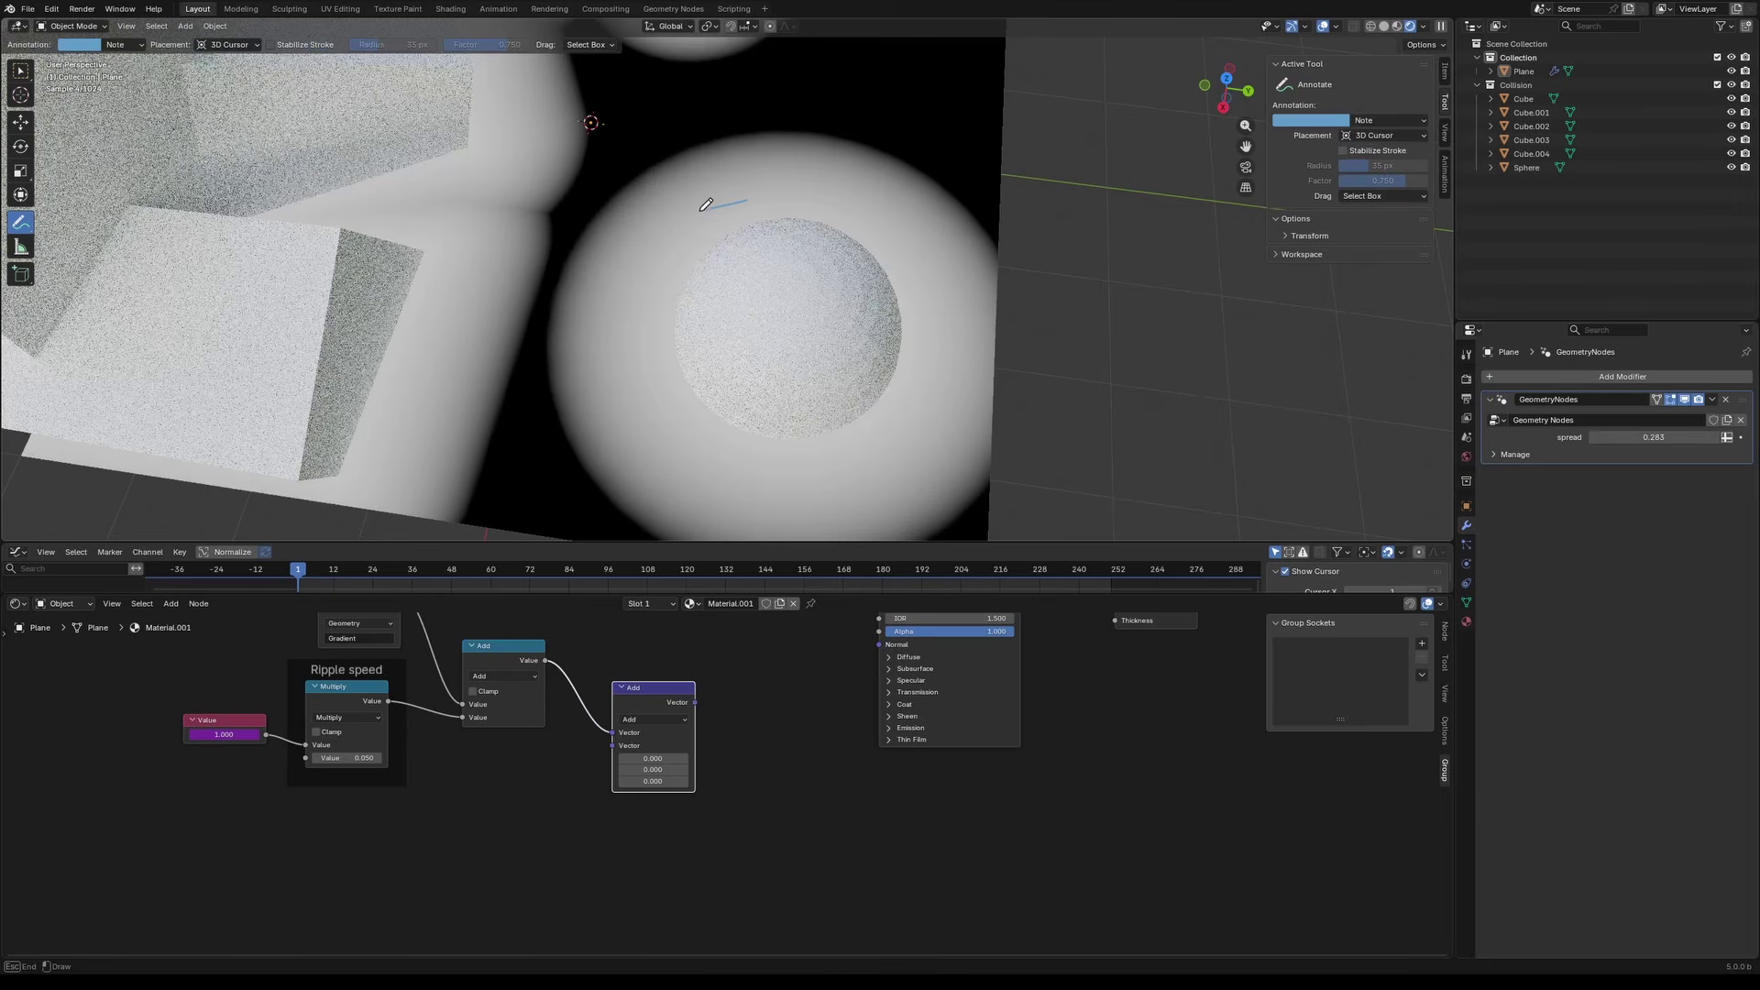
mouse_move(665, 238)
left_mouse_down()
mouse_move(647, 291)
mouse_move(704, 434)
left_mouse_up()
left_click_drag(823, 455, 863, 444)
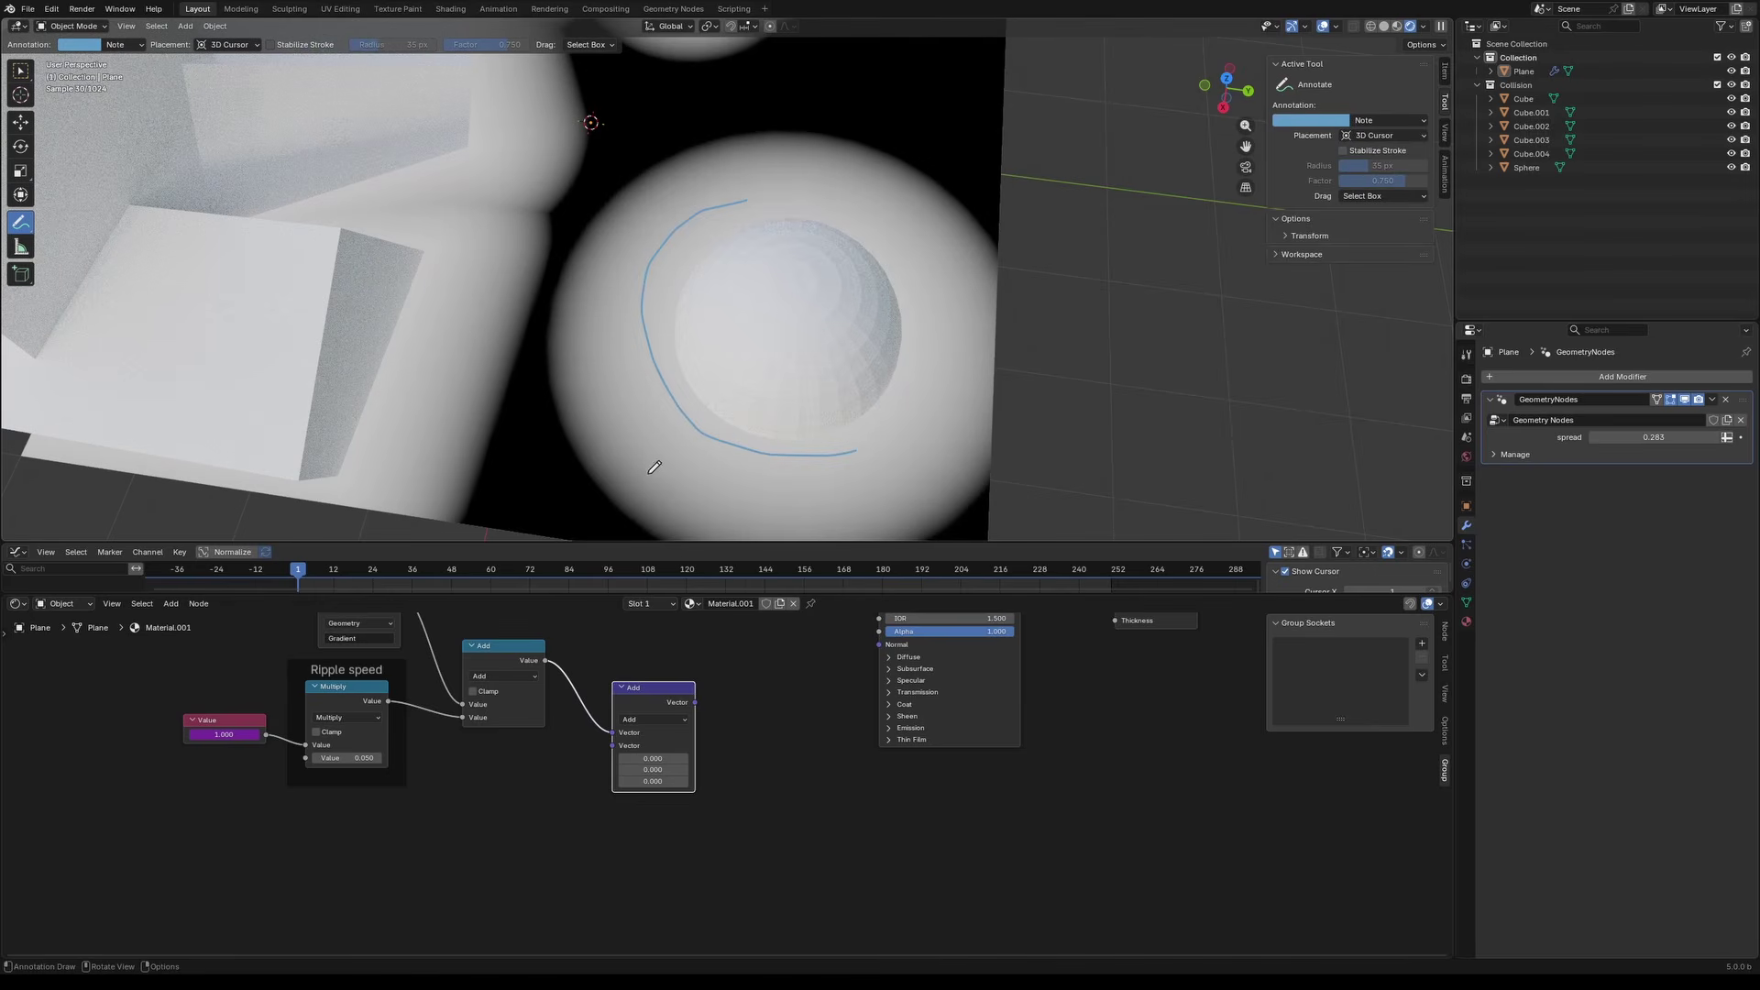
mouse_move(728, 436)
left_mouse_down()
mouse_move(675, 364)
mouse_move(600, 342)
mouse_move(616, 296)
mouse_move(651, 292)
mouse_move(666, 356)
mouse_move(577, 316)
mouse_move(594, 335)
left_mouse_up()
mouse_move(647, 271)
left_mouse_down()
mouse_move(701, 273)
mouse_move(680, 264)
mouse_move(684, 285)
left_mouse_up()
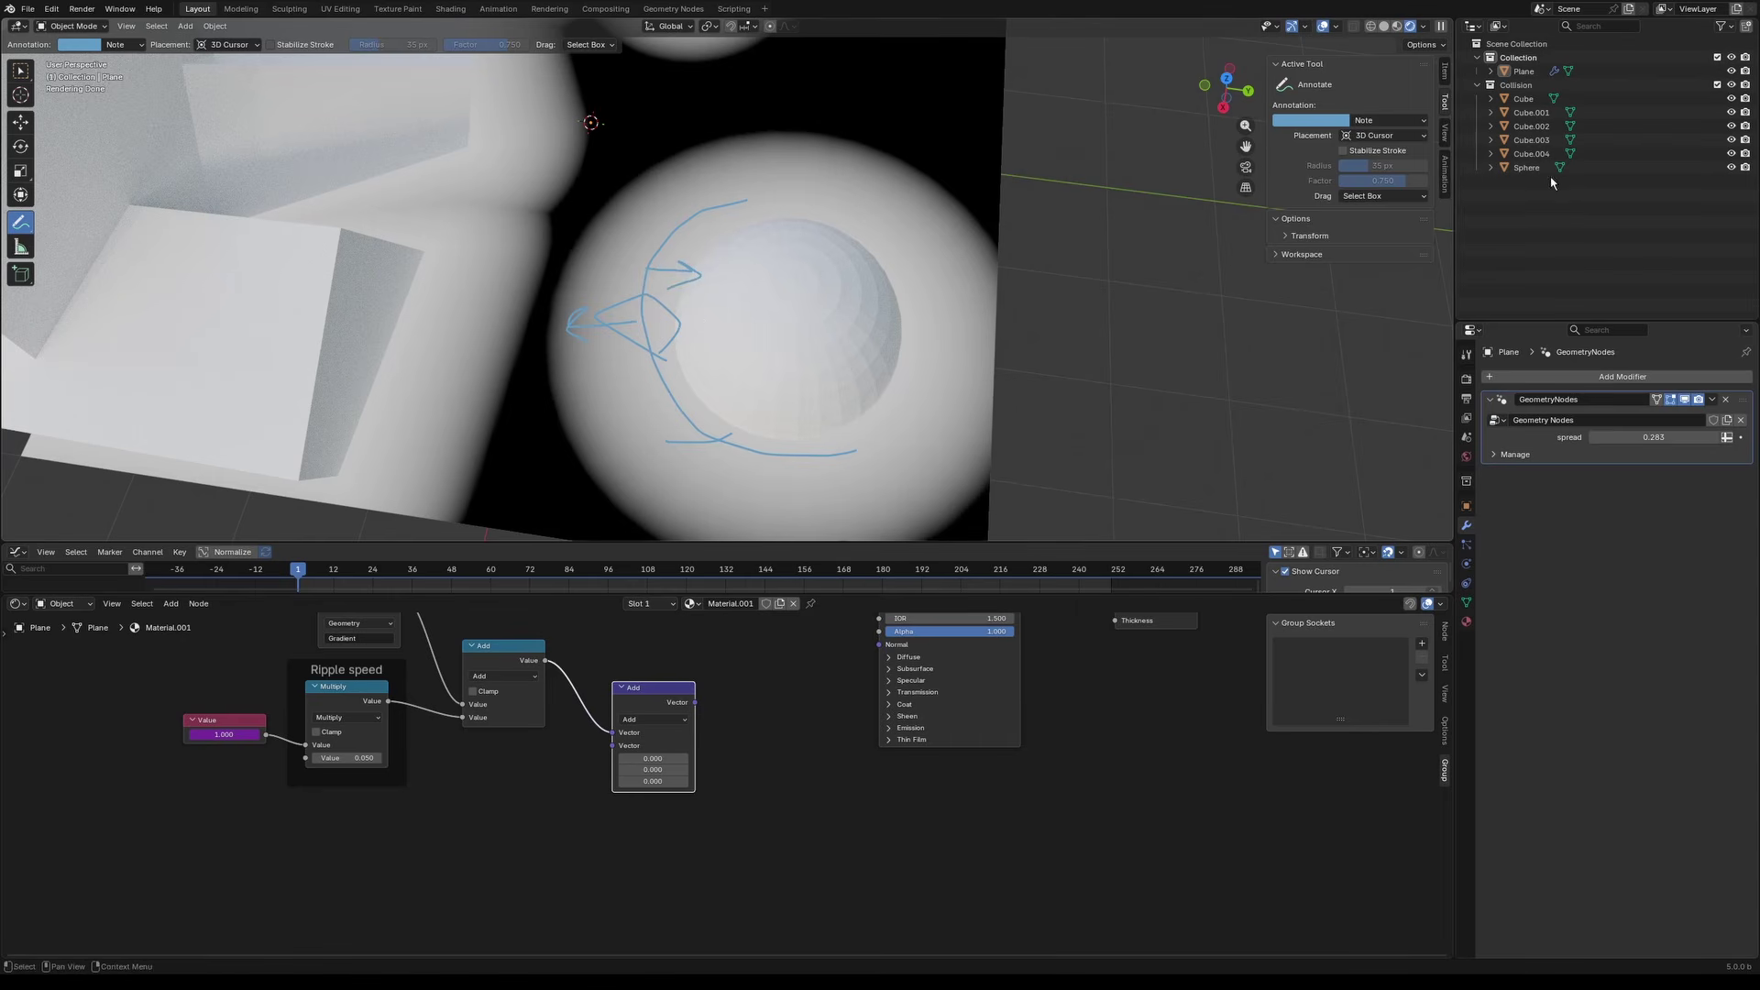
left_click(1424, 121)
left_click(1477, 183)
Step: Add a Noise Texture node below the math Add node and connect its Color to the Vector Math node's second Vector input
middle_click_drag(517, 828, 611, 810)
key("shift+a")
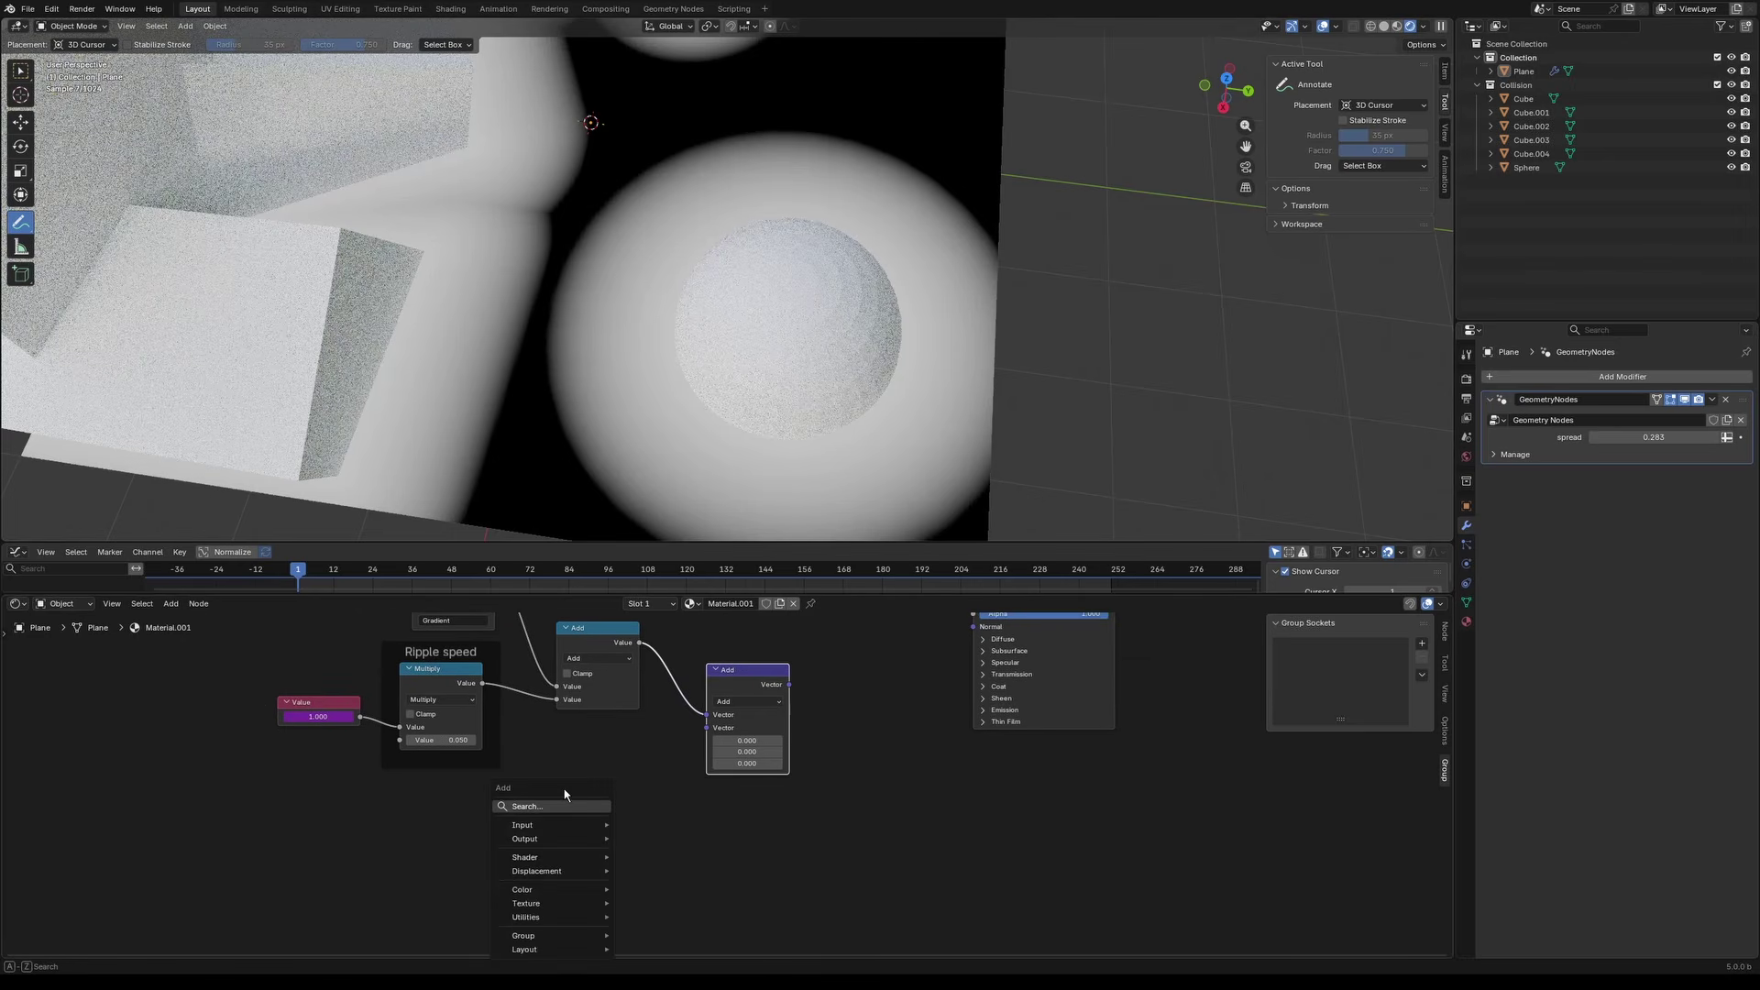
left_click(557, 804)
type("nosie")
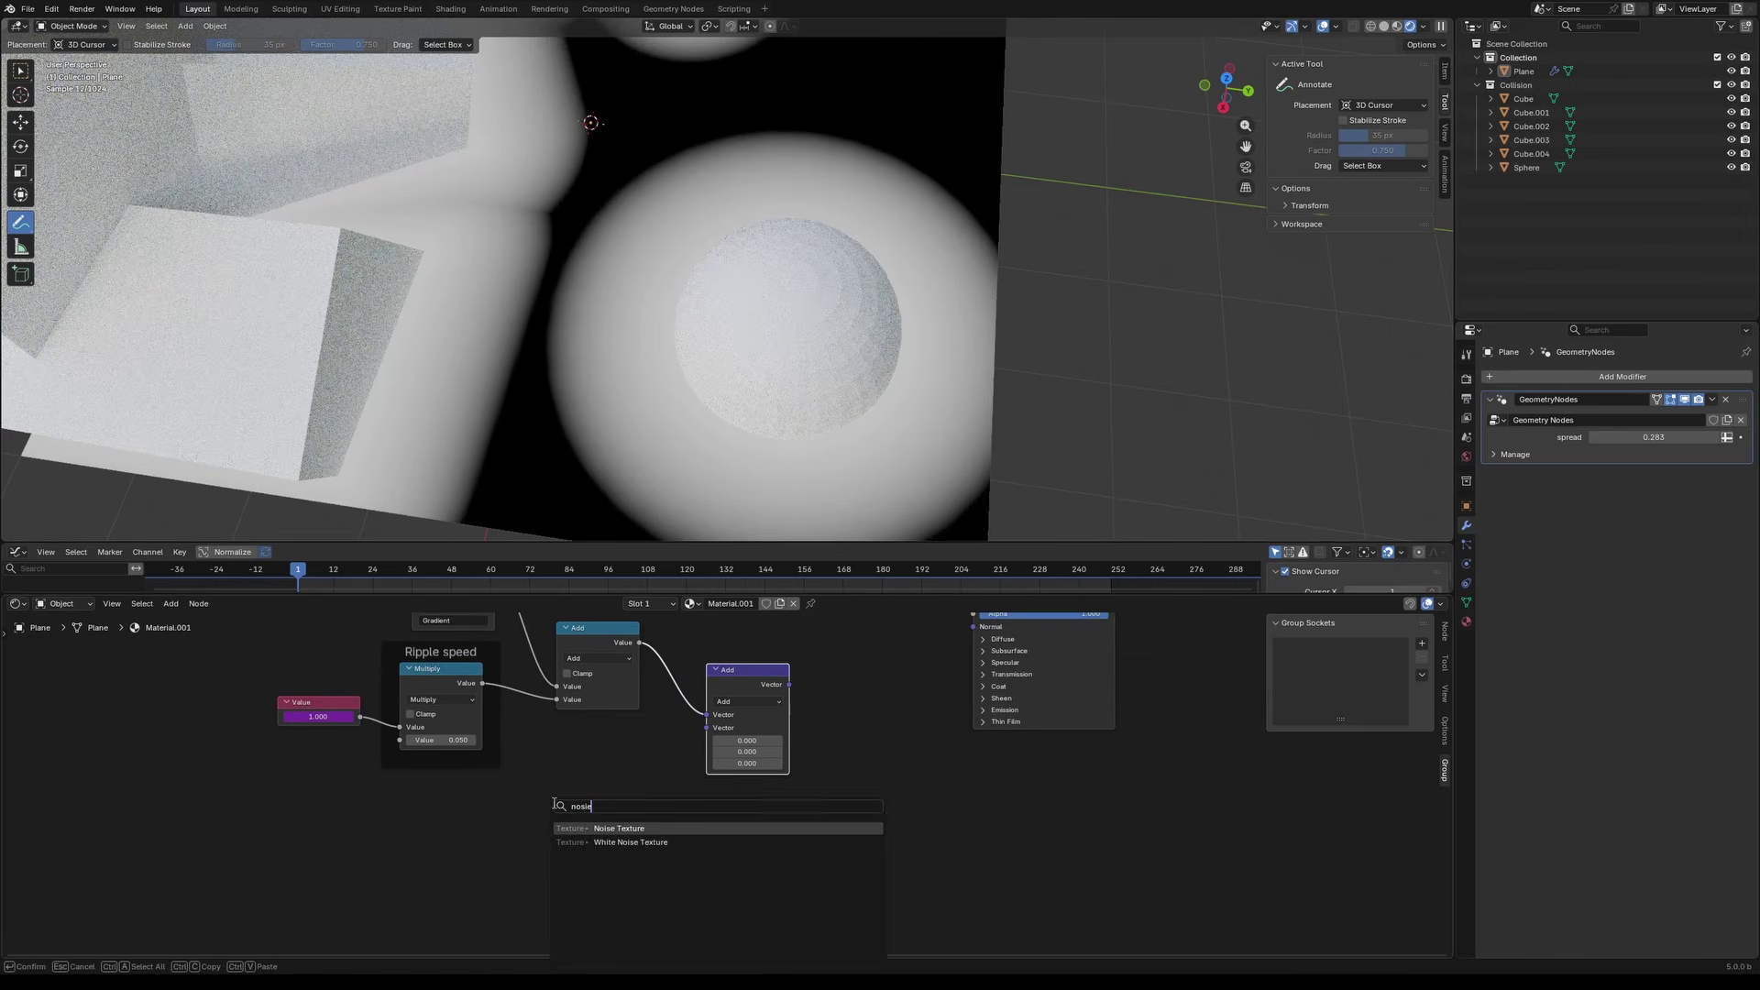
key("Return")
left_click(572, 768)
middle_click_drag(572, 768, 605, 737)
scroll(673, 765, "up", 1)
left_click_drag(744, 688, 626, 750)
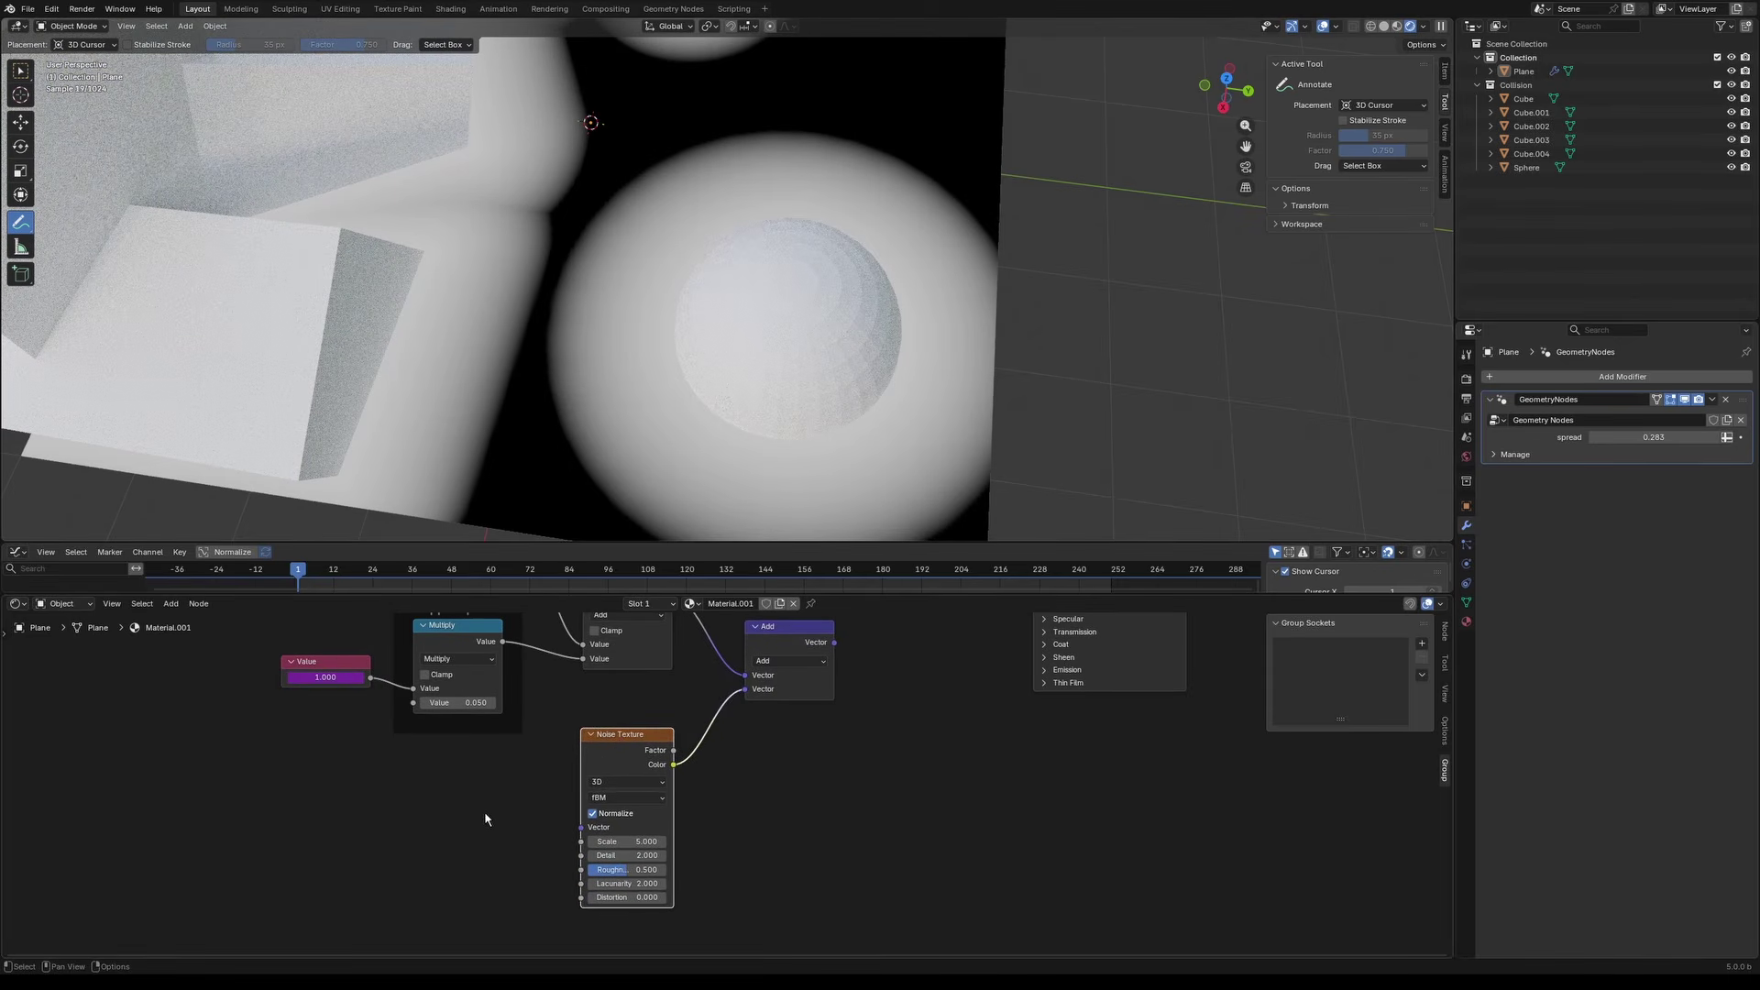
middle_click_drag(505, 805, 508, 815)
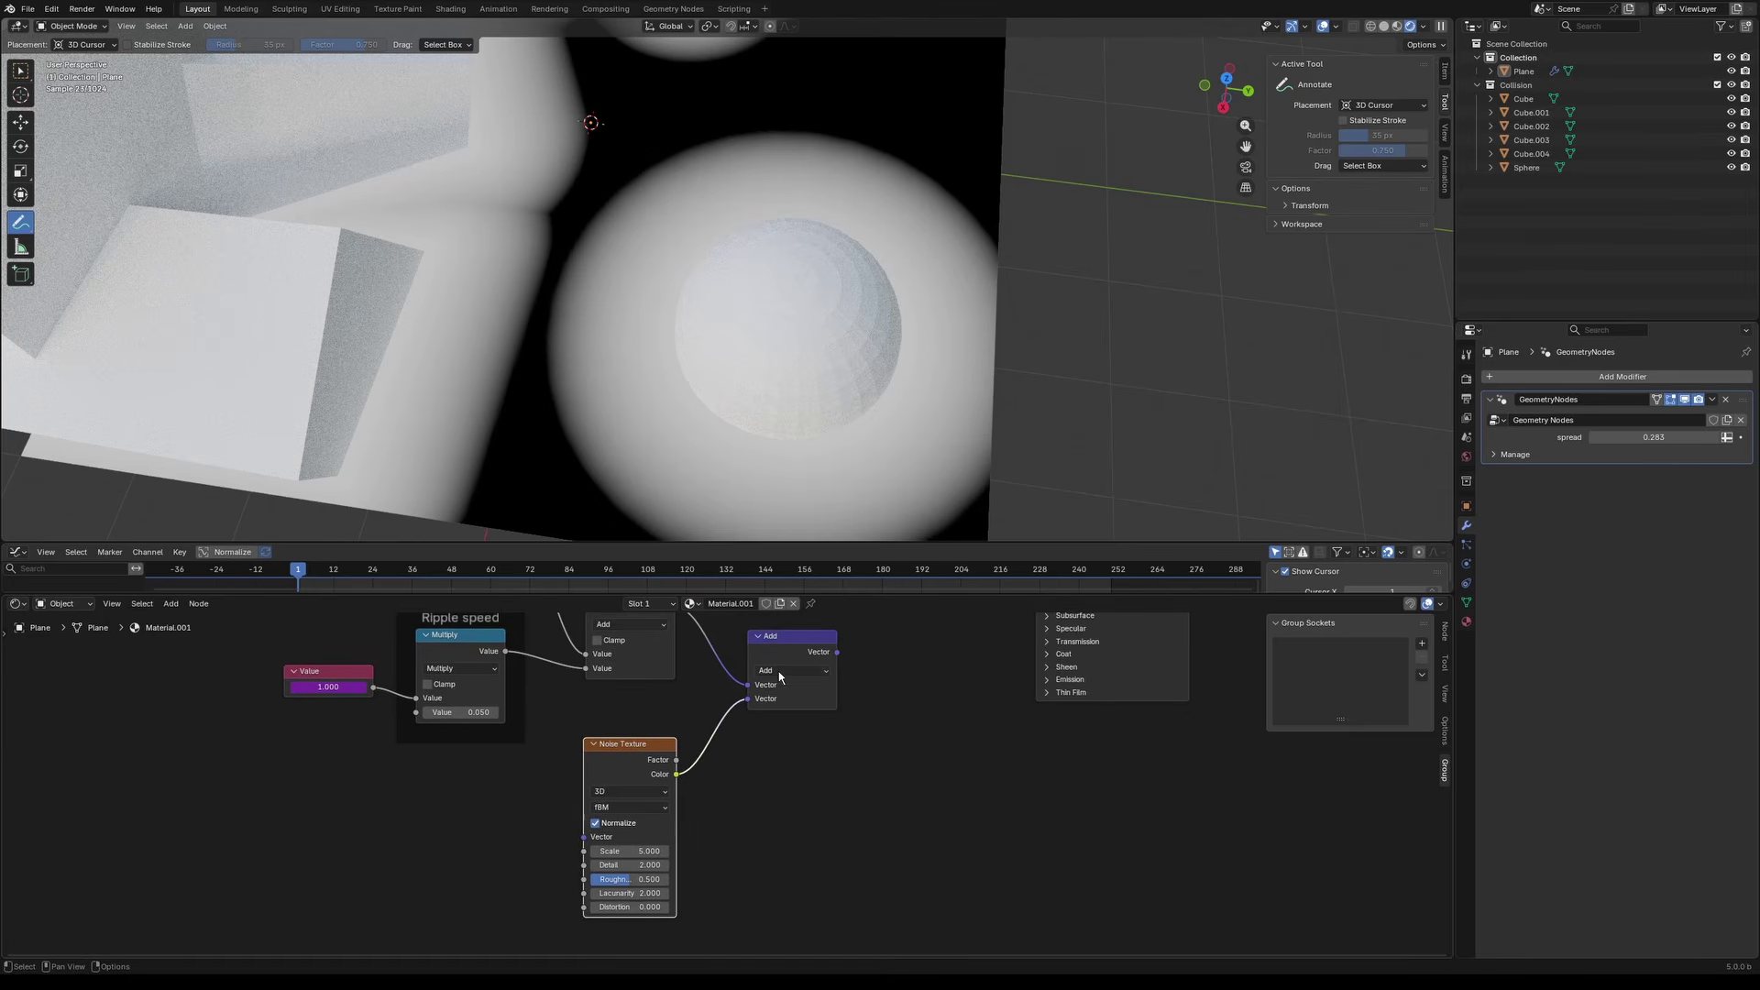
middle_click_drag(815, 699, 774, 754)
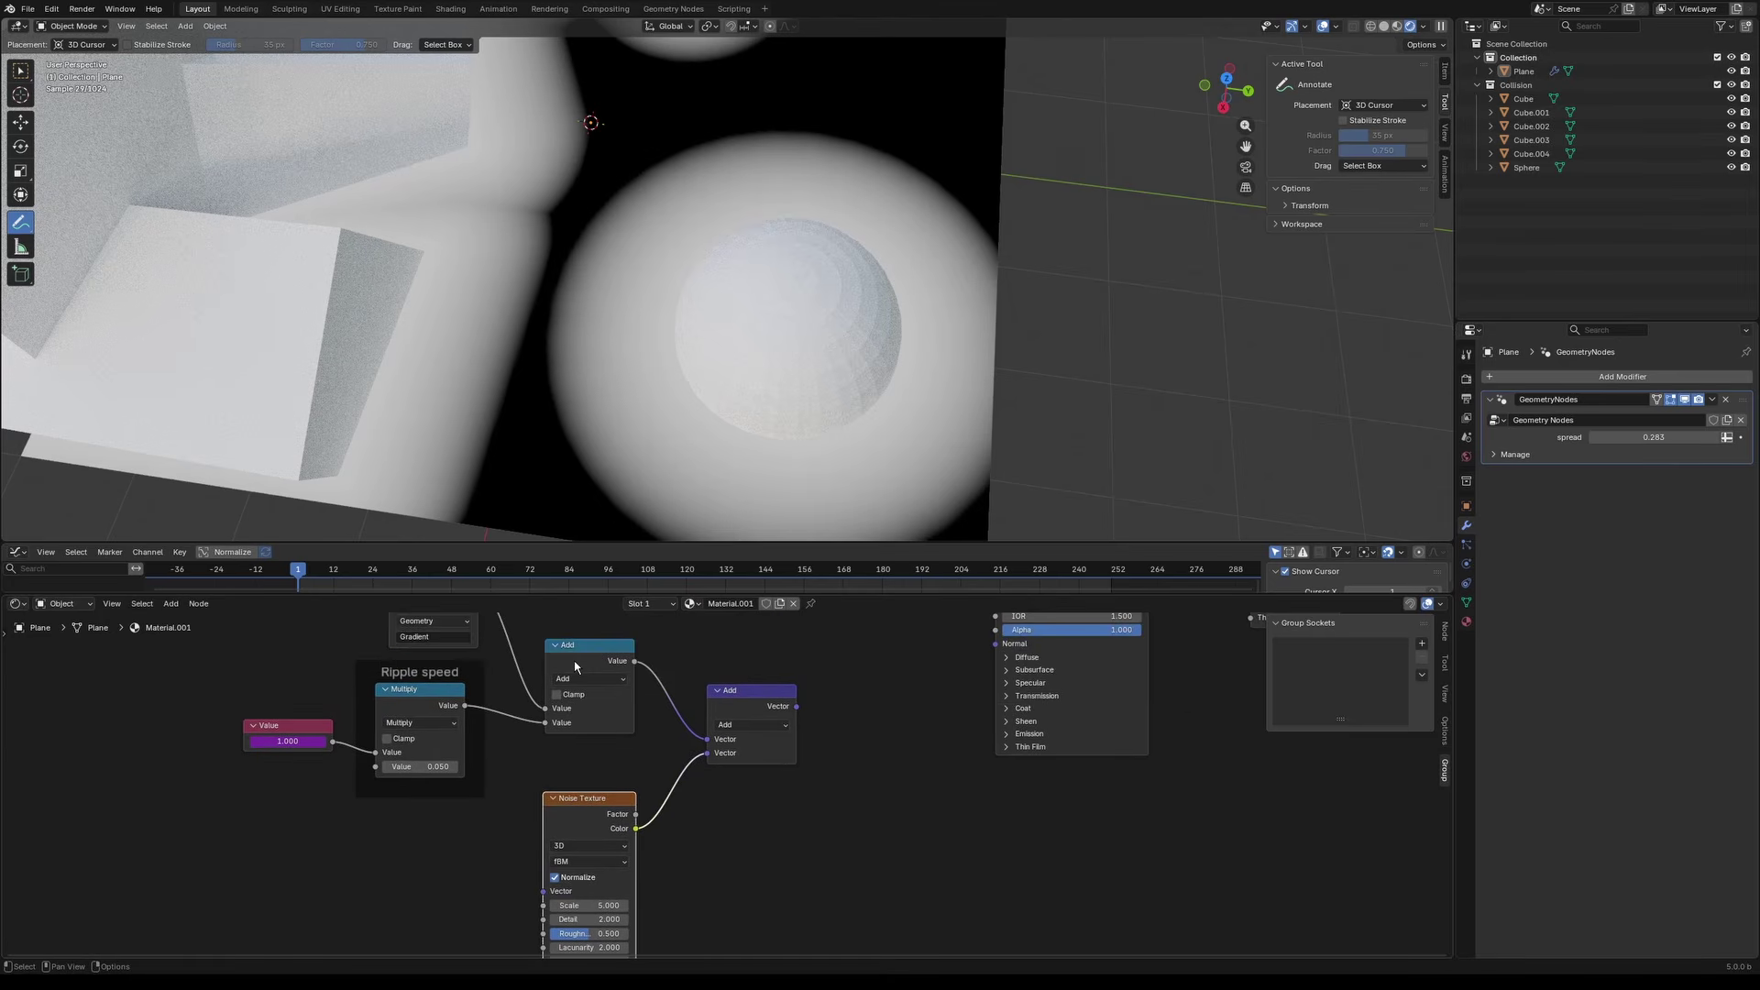
middle_click_drag(704, 812, 711, 776)
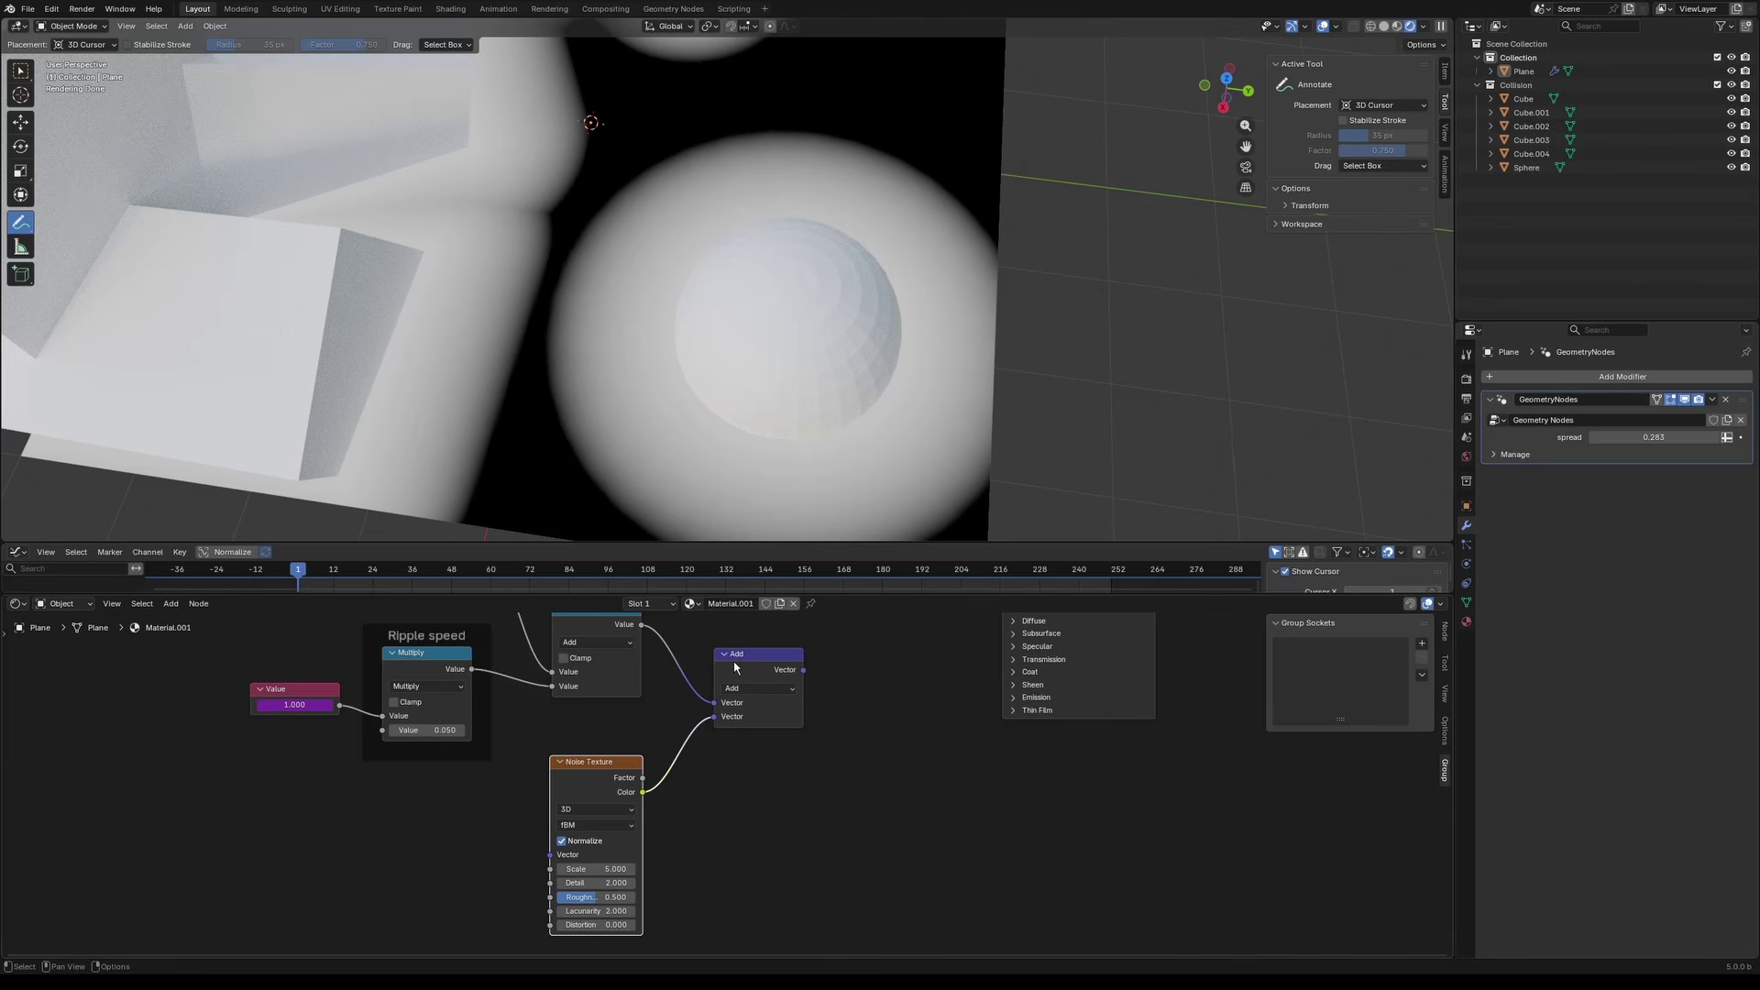
middle_click_drag(799, 775, 811, 842)
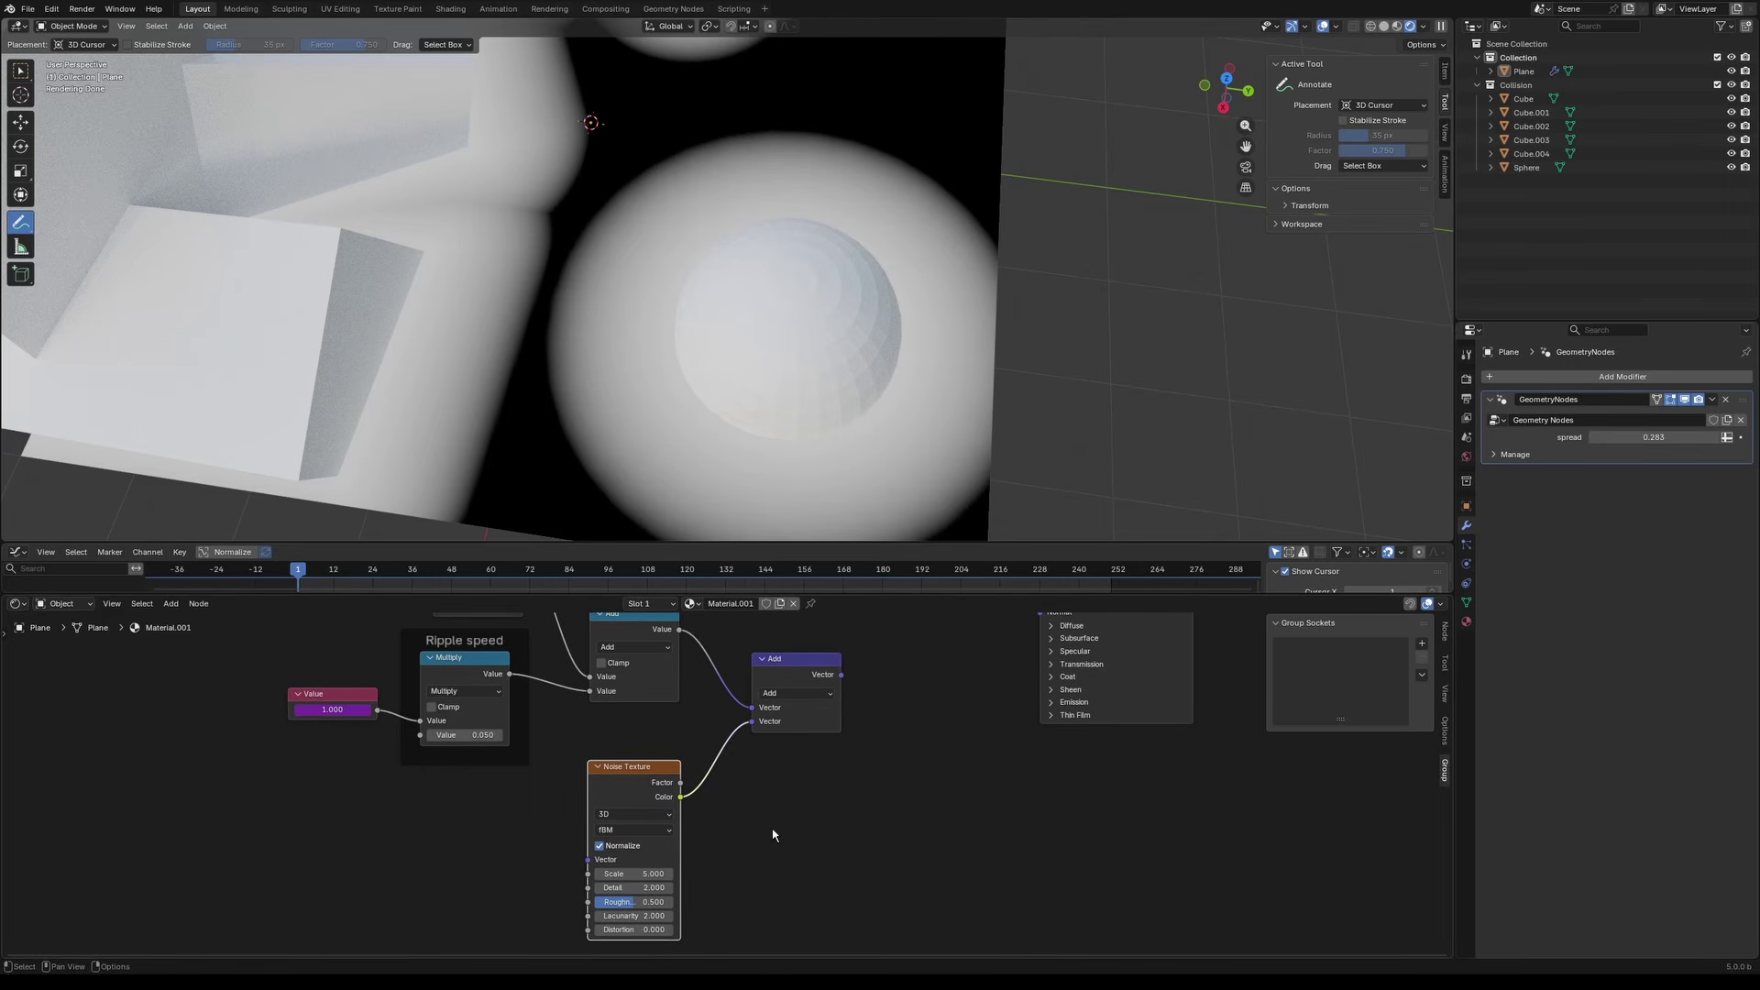
Step: Add a Math node set to Multiply below the Ripple speed frame, fed by the Value node's output
scroll(710, 834, "up", 1)
middle_click_drag(710, 834, 810, 785)
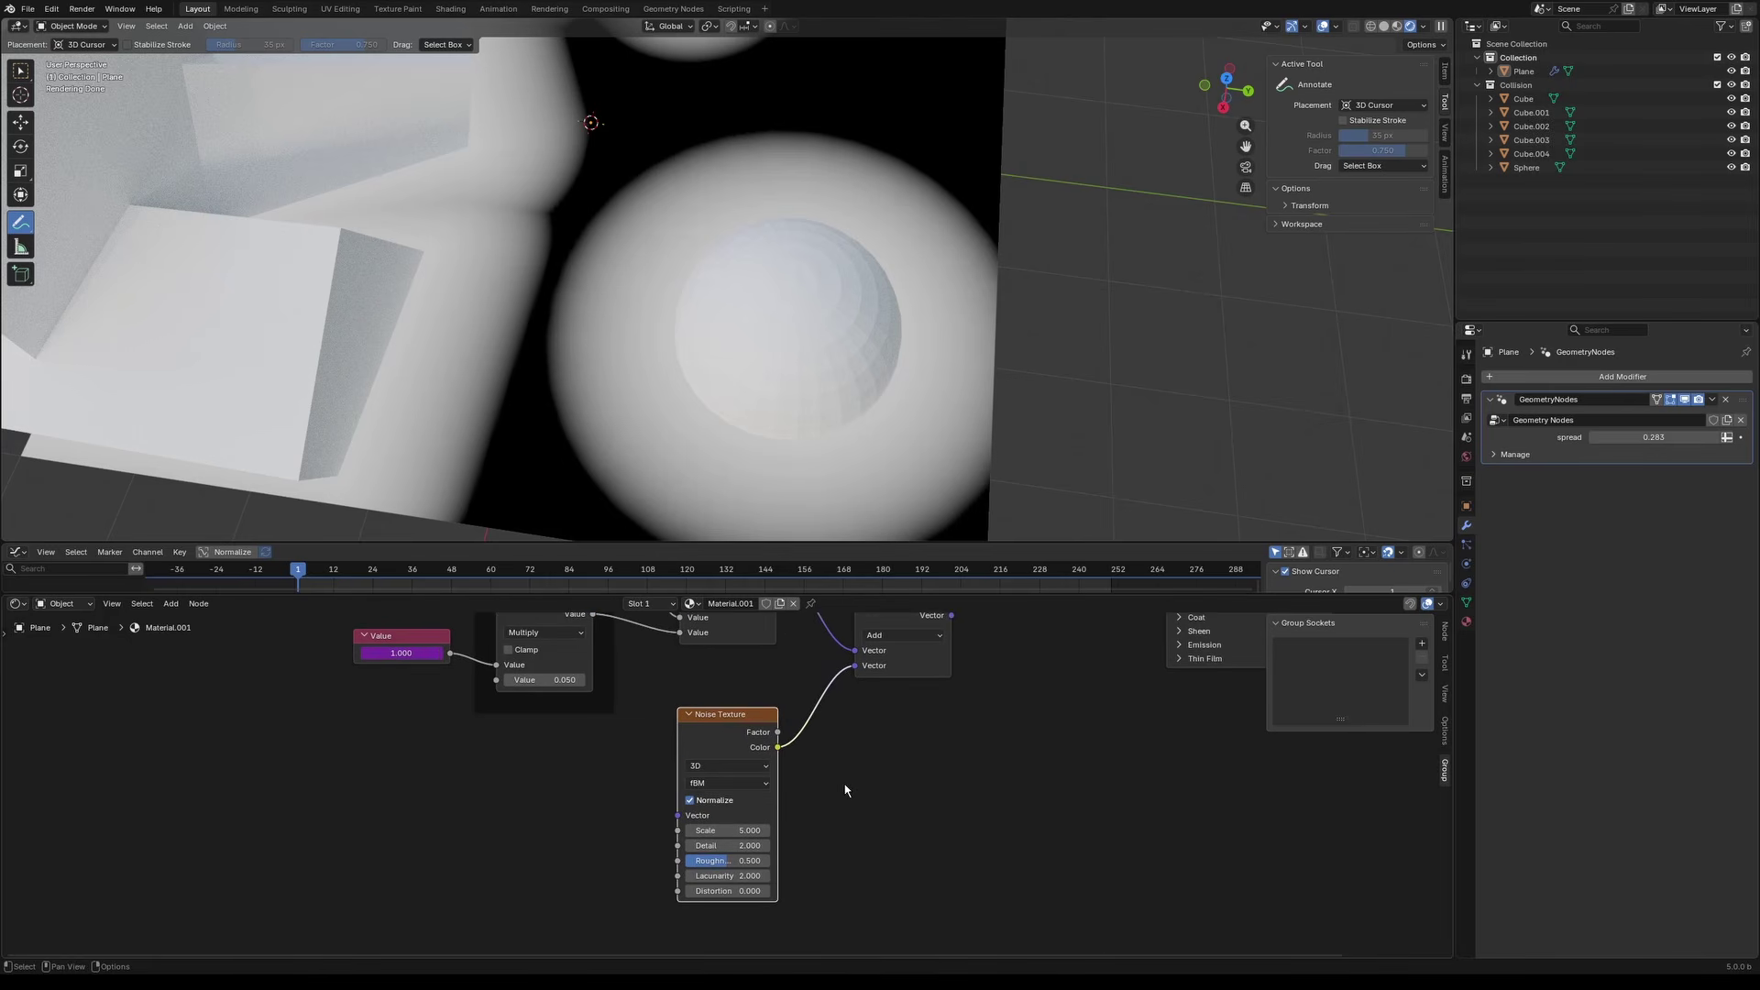
scroll(779, 806, "up", 1)
middle_click_drag(799, 785, 927, 782)
left_click_drag(553, 645, 600, 855)
key("Return")
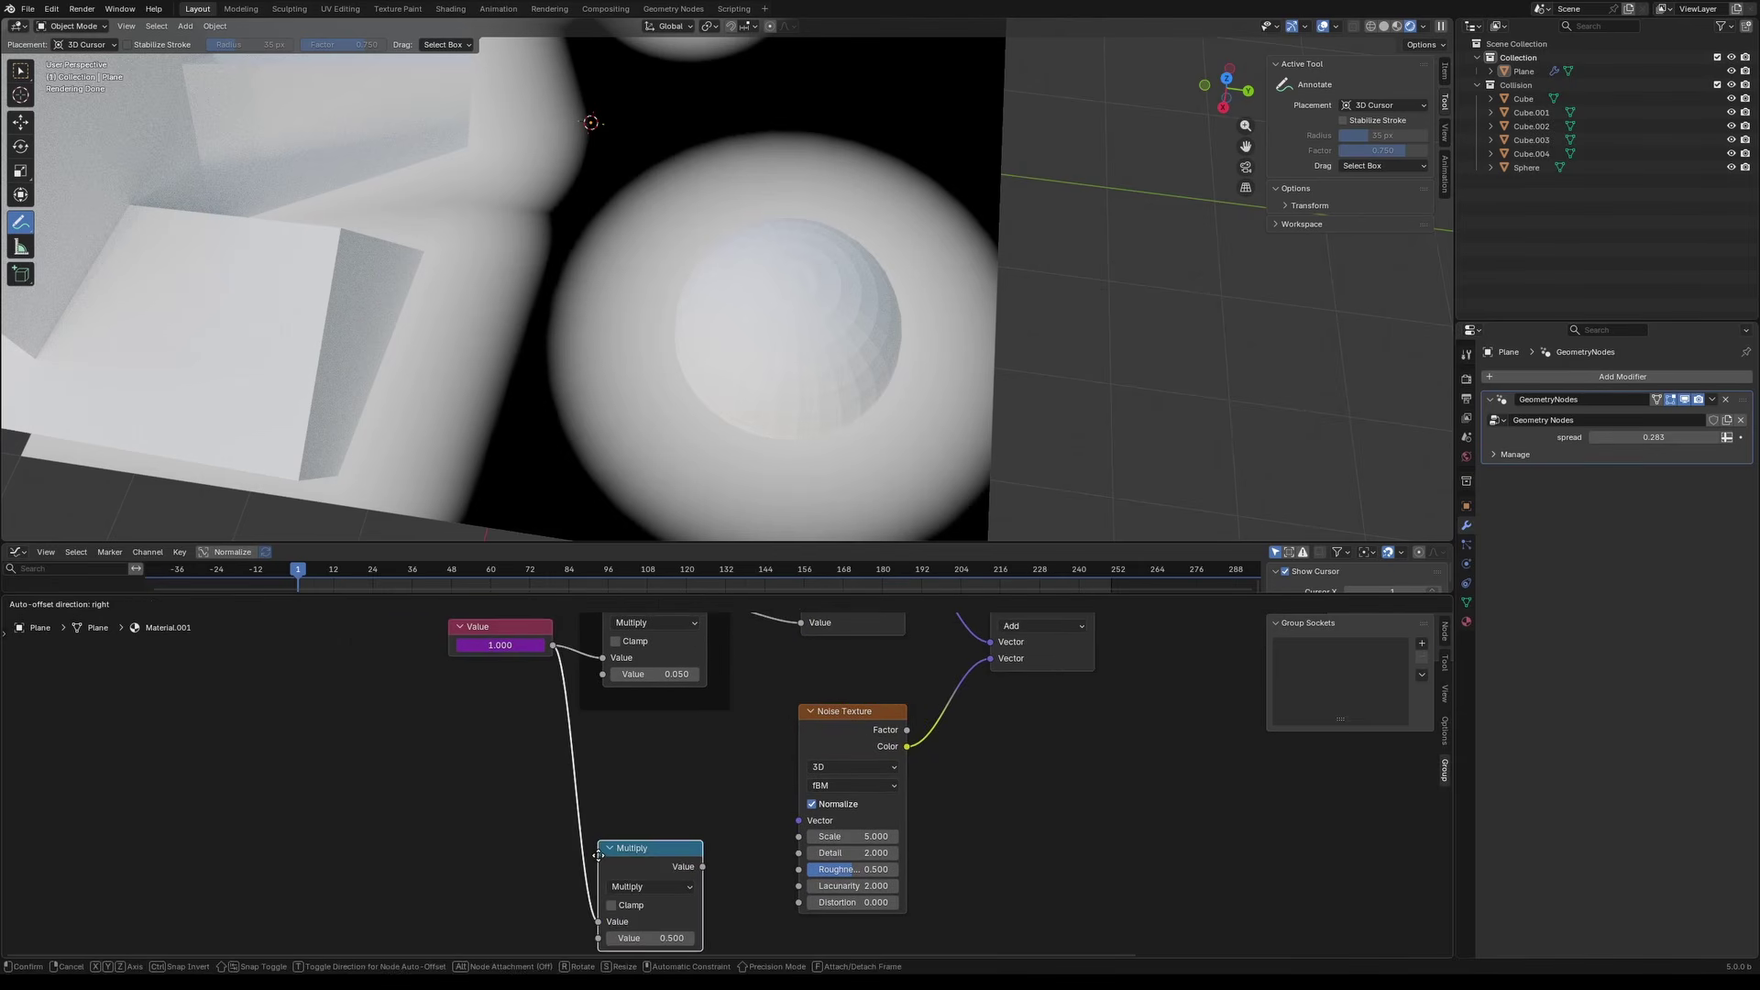
left_click(607, 799)
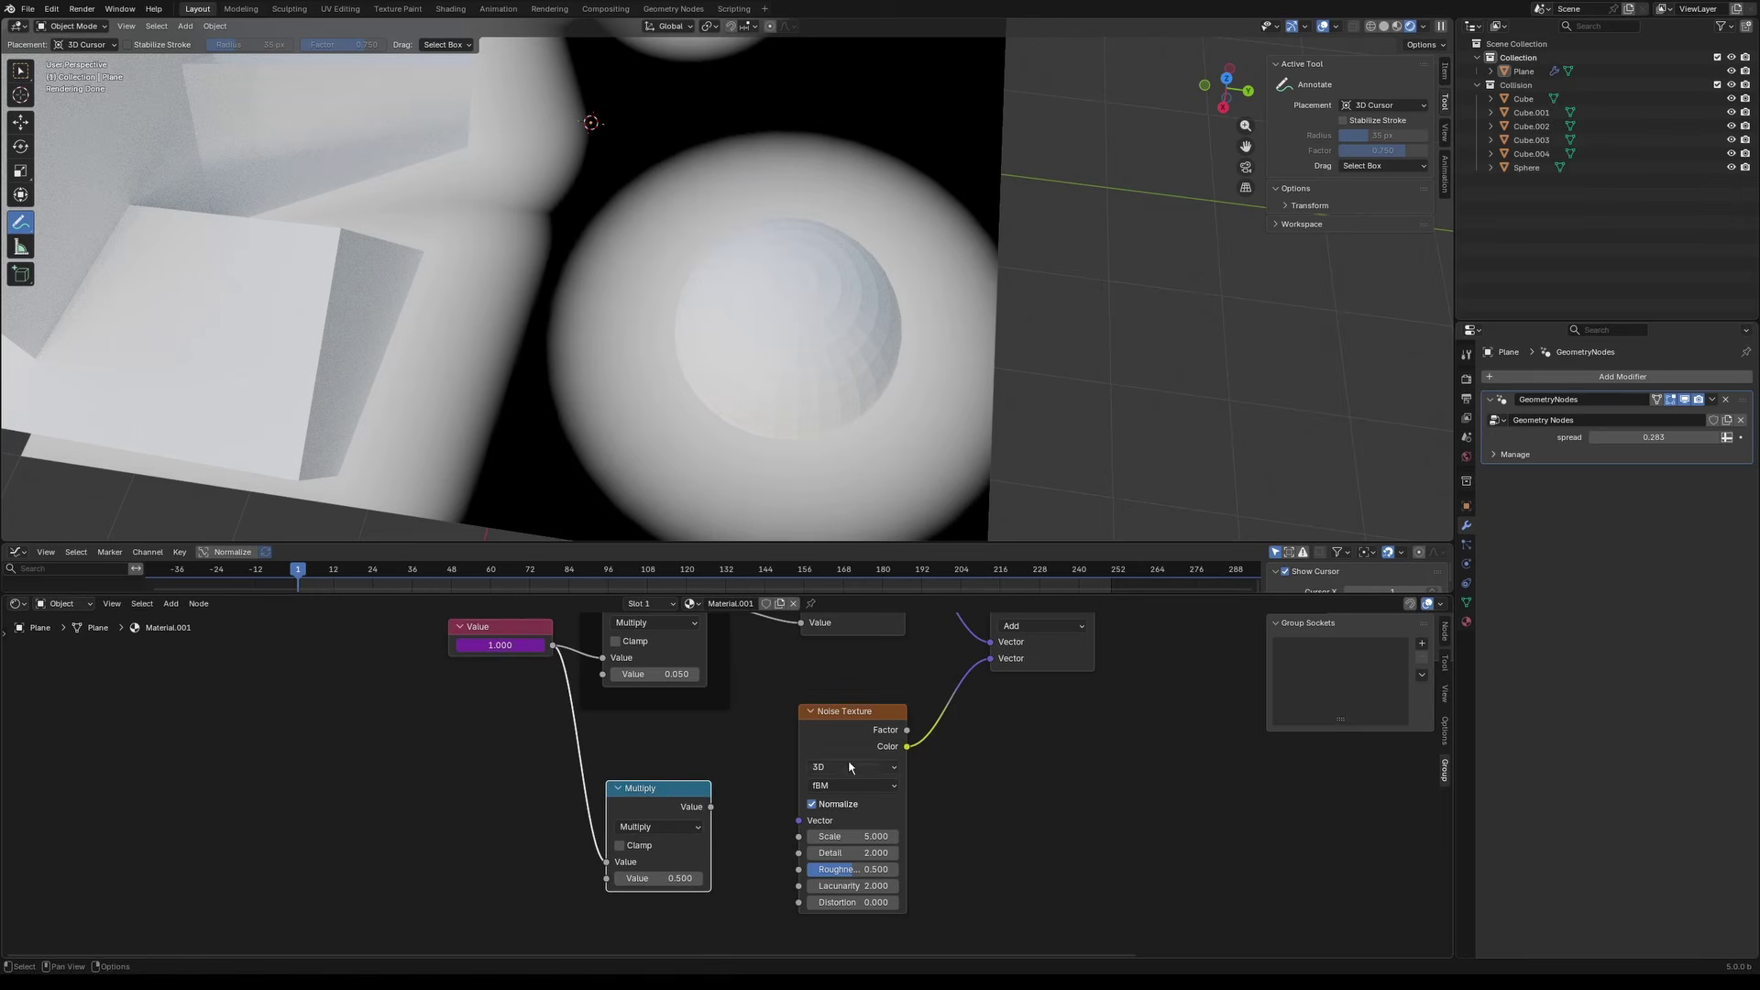
Step: Set the Noise Texture to 4D and connect the new Multiply node's value to its W input
left_click(849, 766)
left_click(851, 851)
left_click_drag(710, 806, 770, 859)
scroll(765, 848, "up", 2)
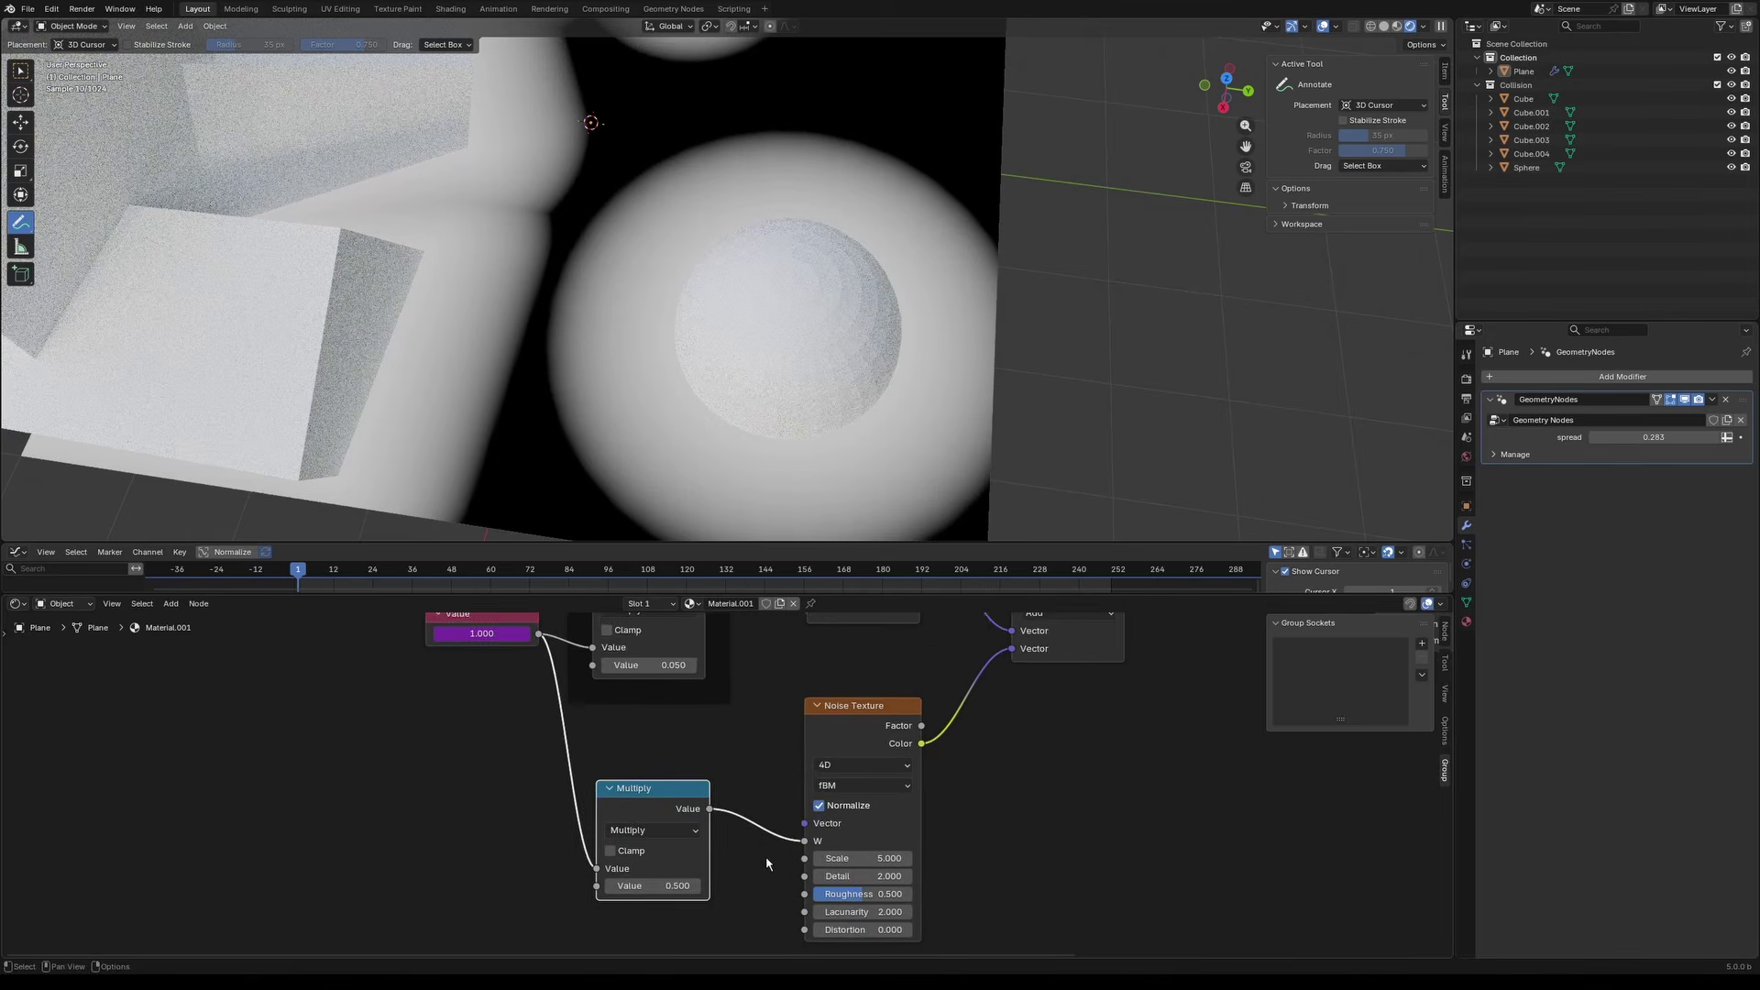
middle_click_drag(741, 800, 762, 794)
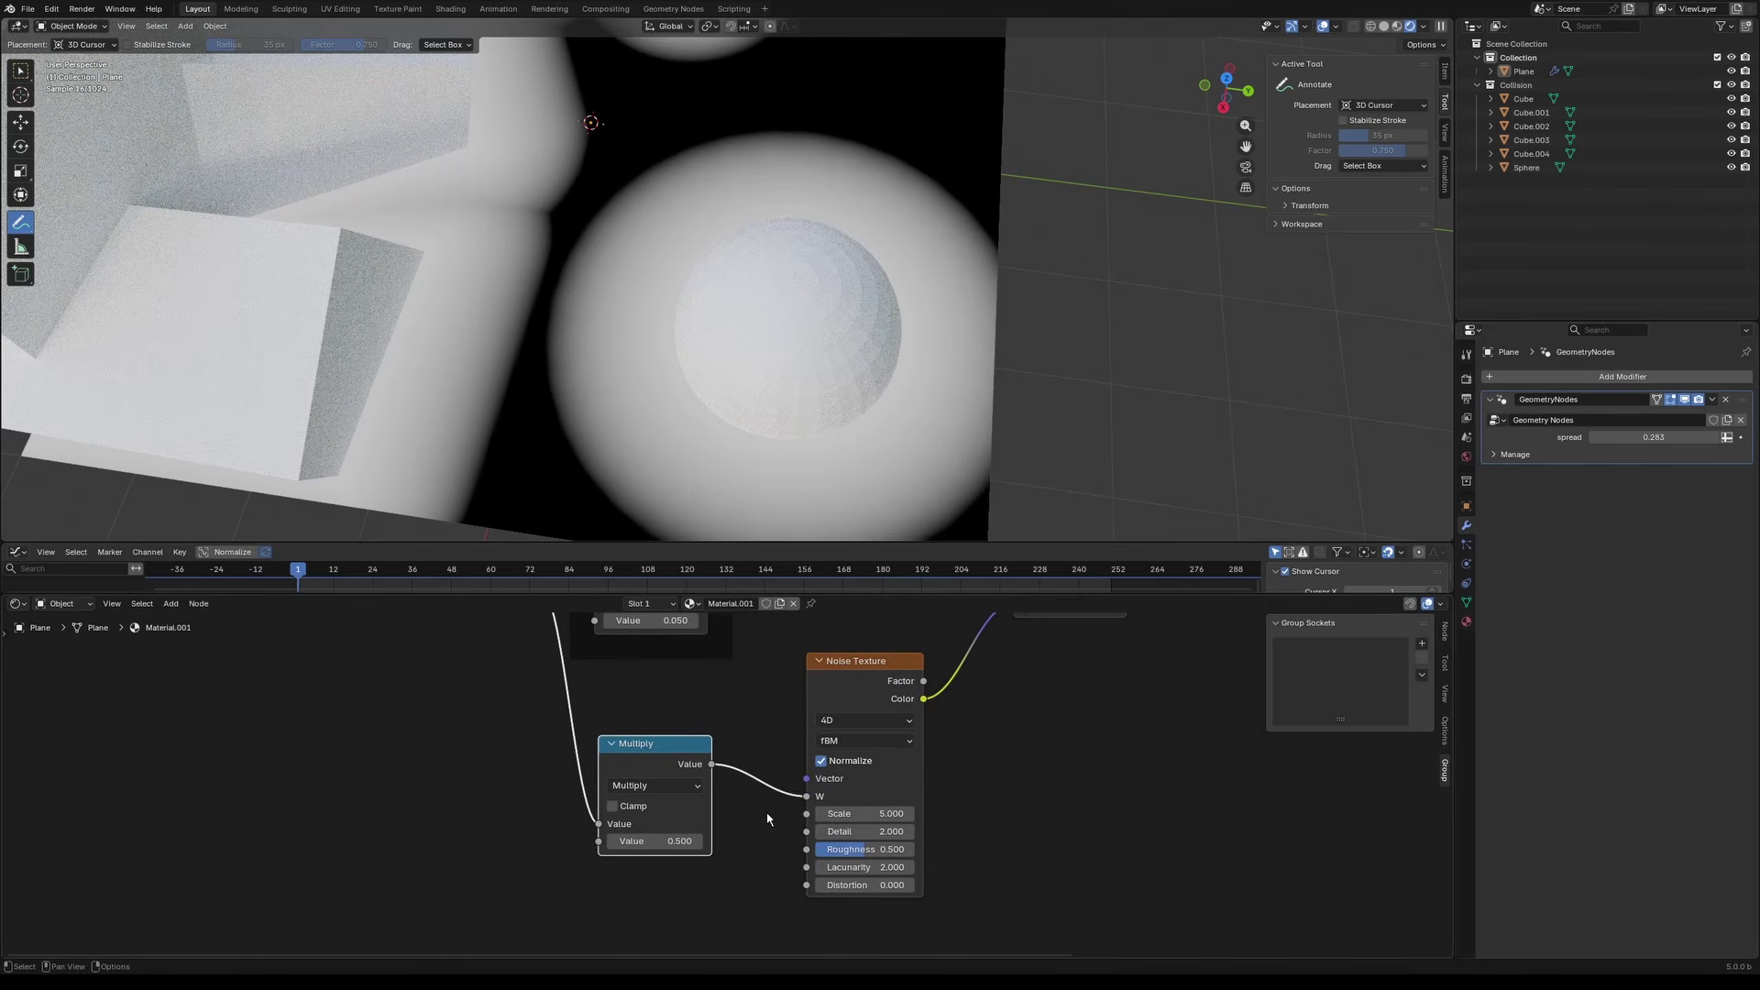
Step: Set the multiplier of the Multiply node feeding the noise W to 0.010
double_click(651, 841)
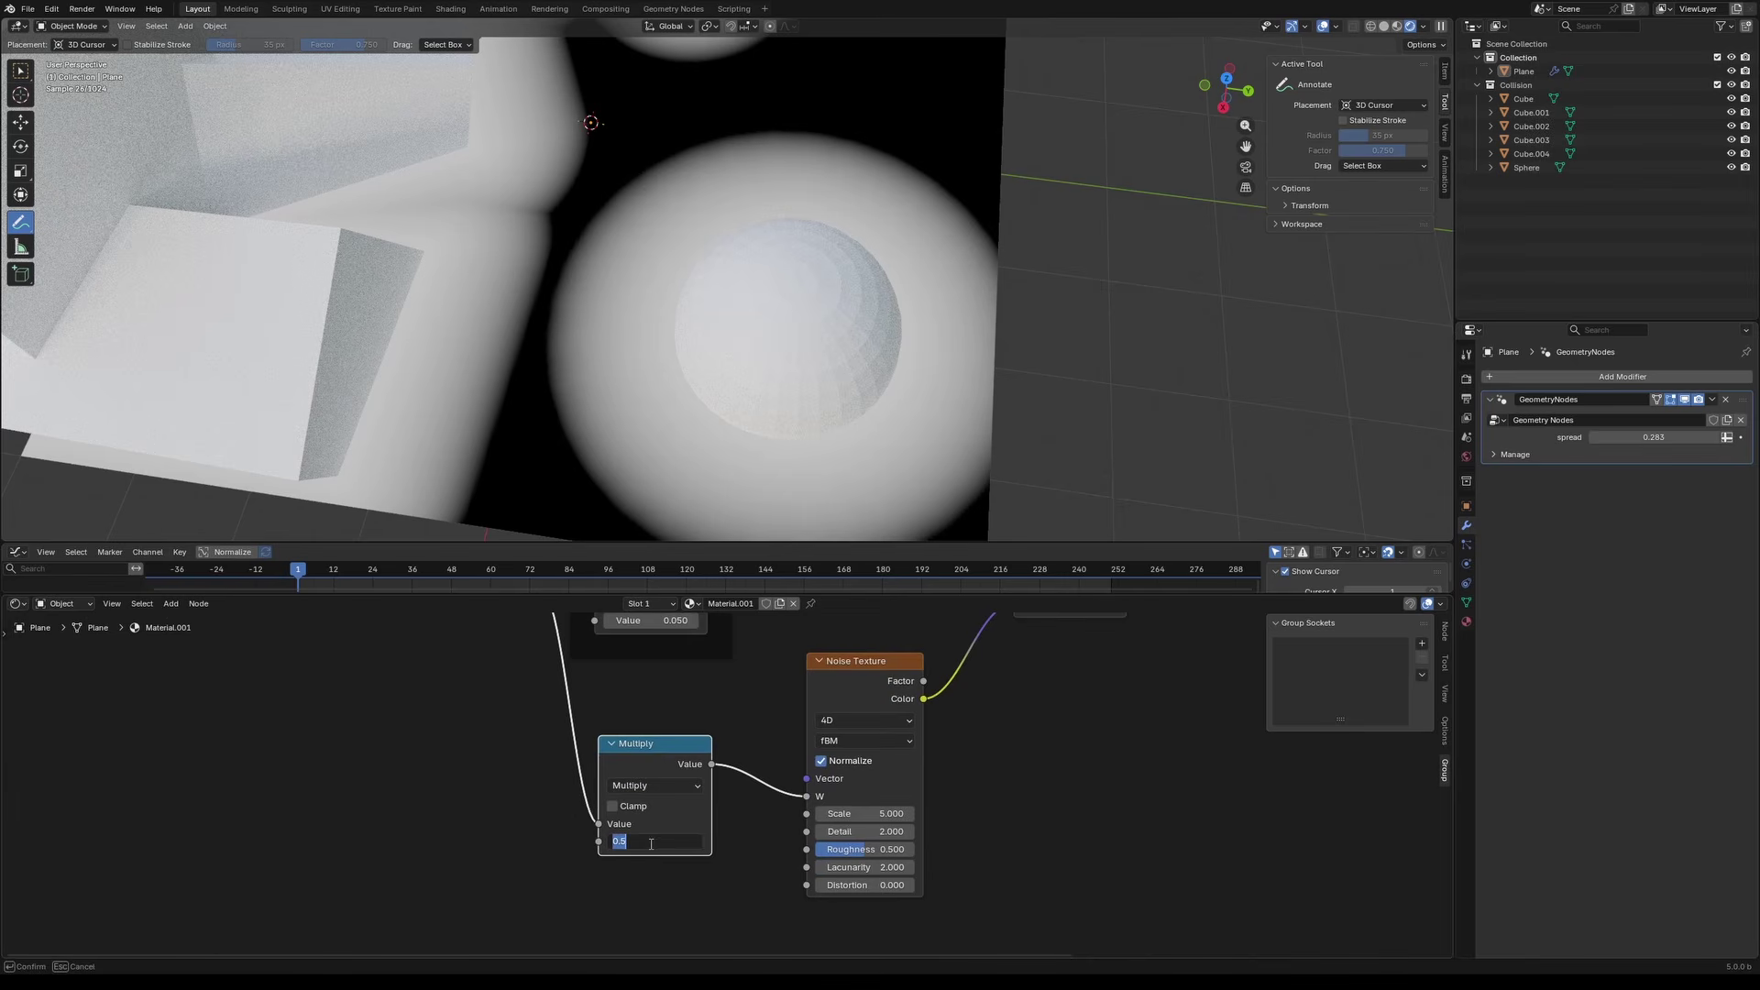
type(".01")
key("Return")
middle_click_drag(748, 729, 759, 766)
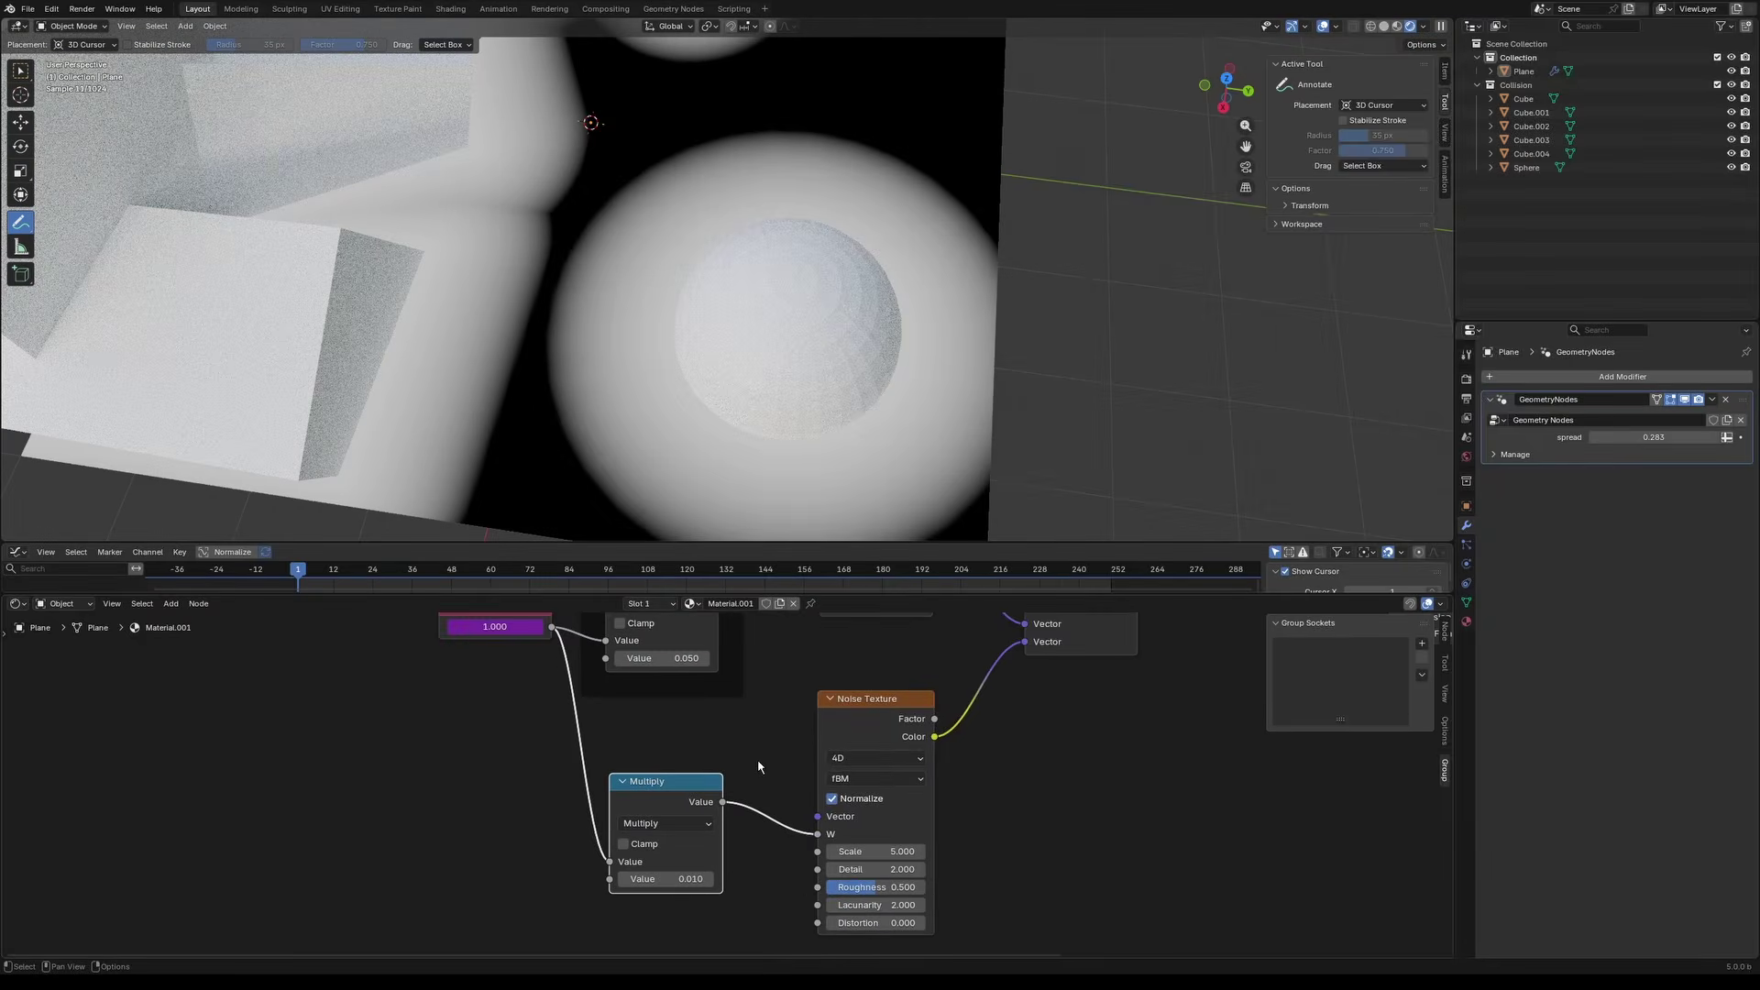
Step: Move the Principled BSDF and Material Output nodes farther right to make room for more nodes
scroll(759, 766, "down", 3)
left_click_drag(1151, 857, 818, 645)
key("g")
left_click(1082, 644)
middle_click_drag(632, 865, 630, 830)
scroll(630, 828, "up", 4)
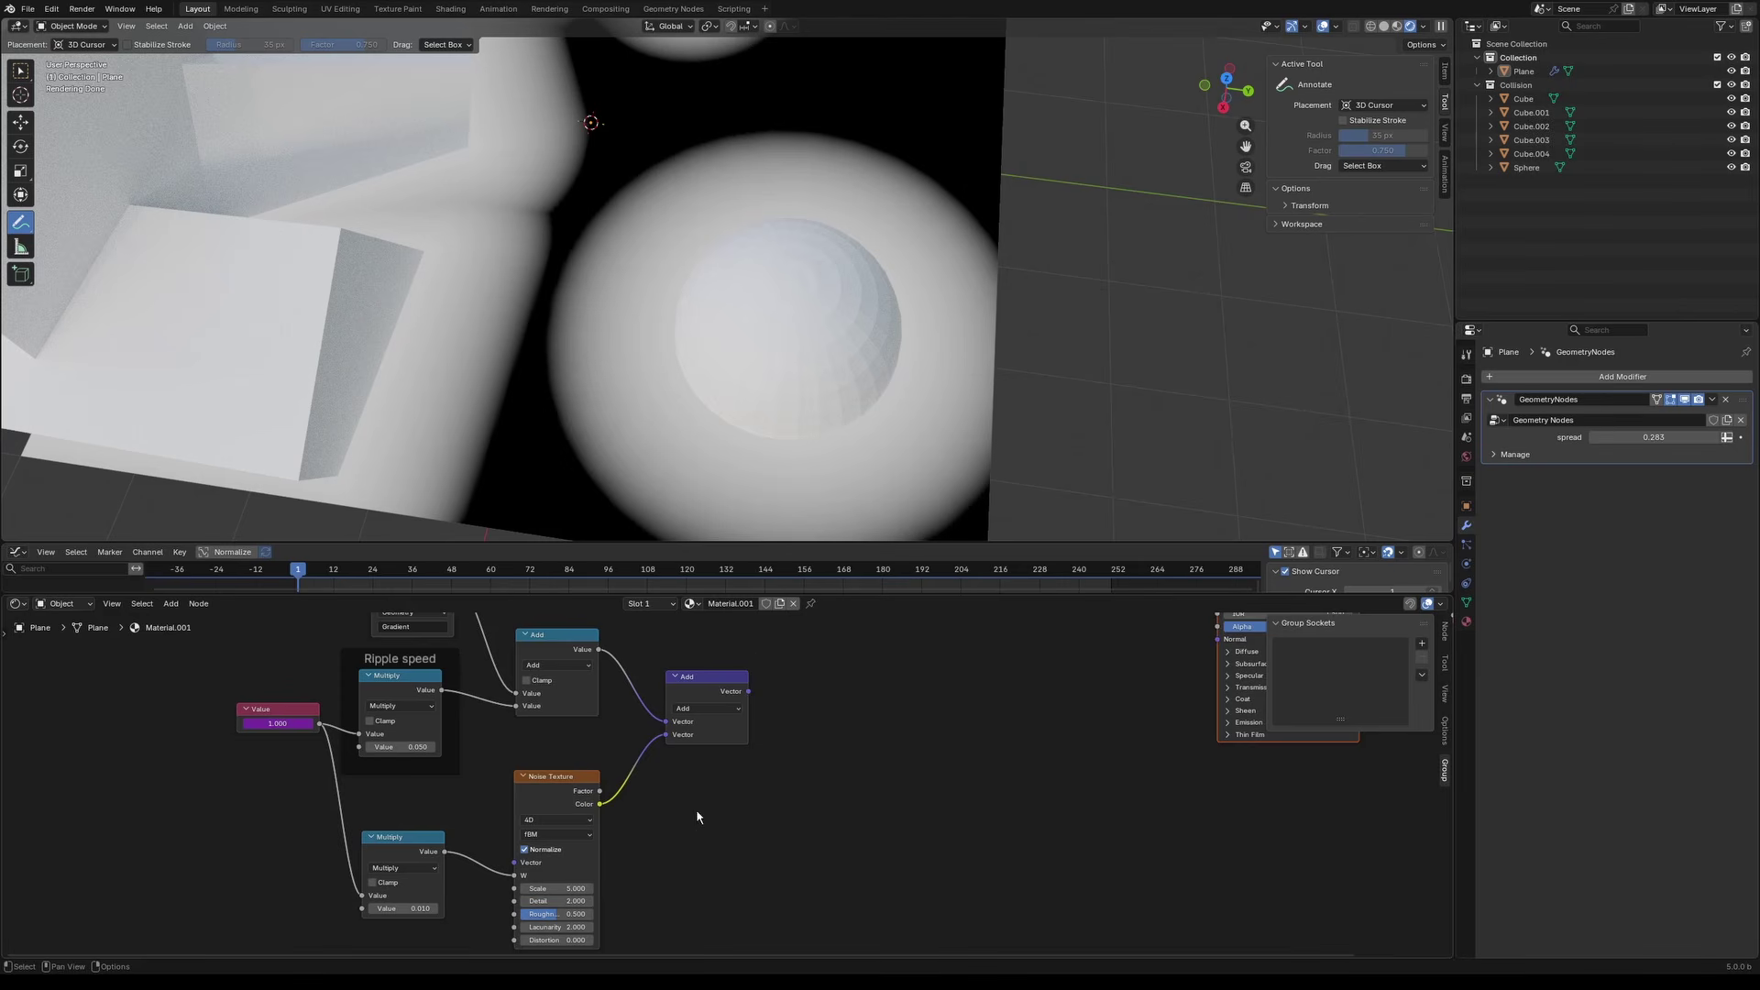
Step: Add a second Noise Texture node with its Vector input fed by the Vector Math Add node
middle_click_drag(739, 731, 579, 717)
left_click_drag(577, 703, 740, 732)
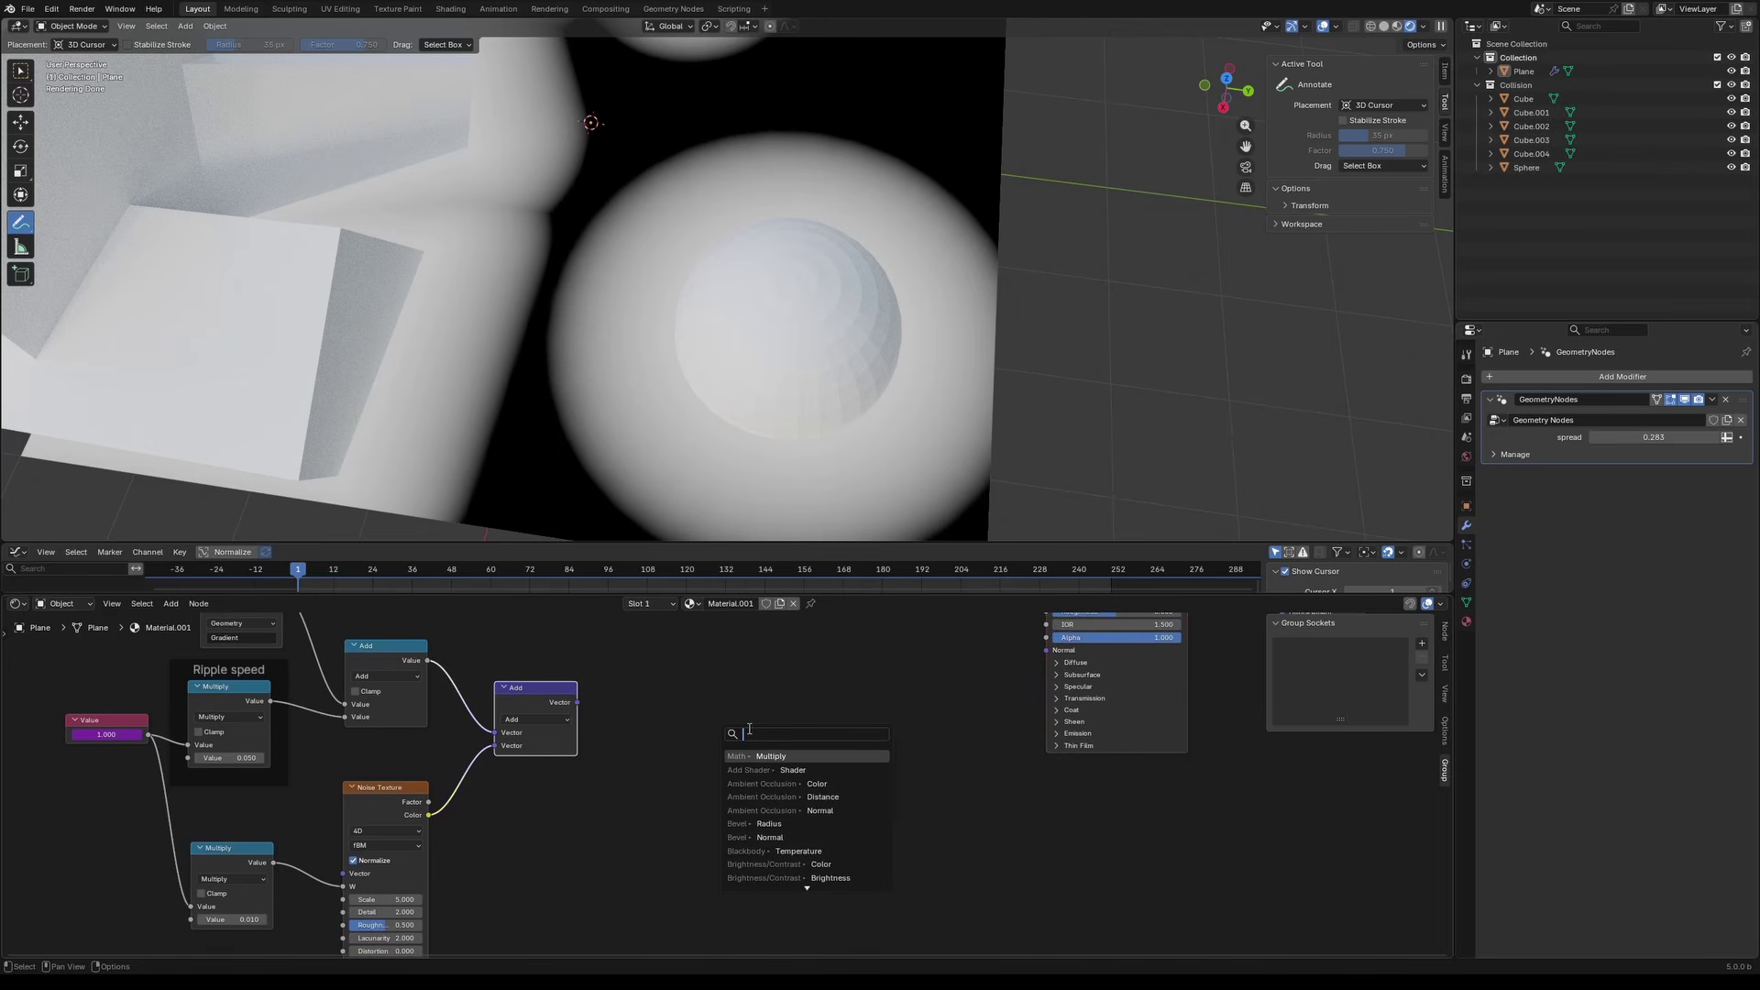
type("noise")
key("Return")
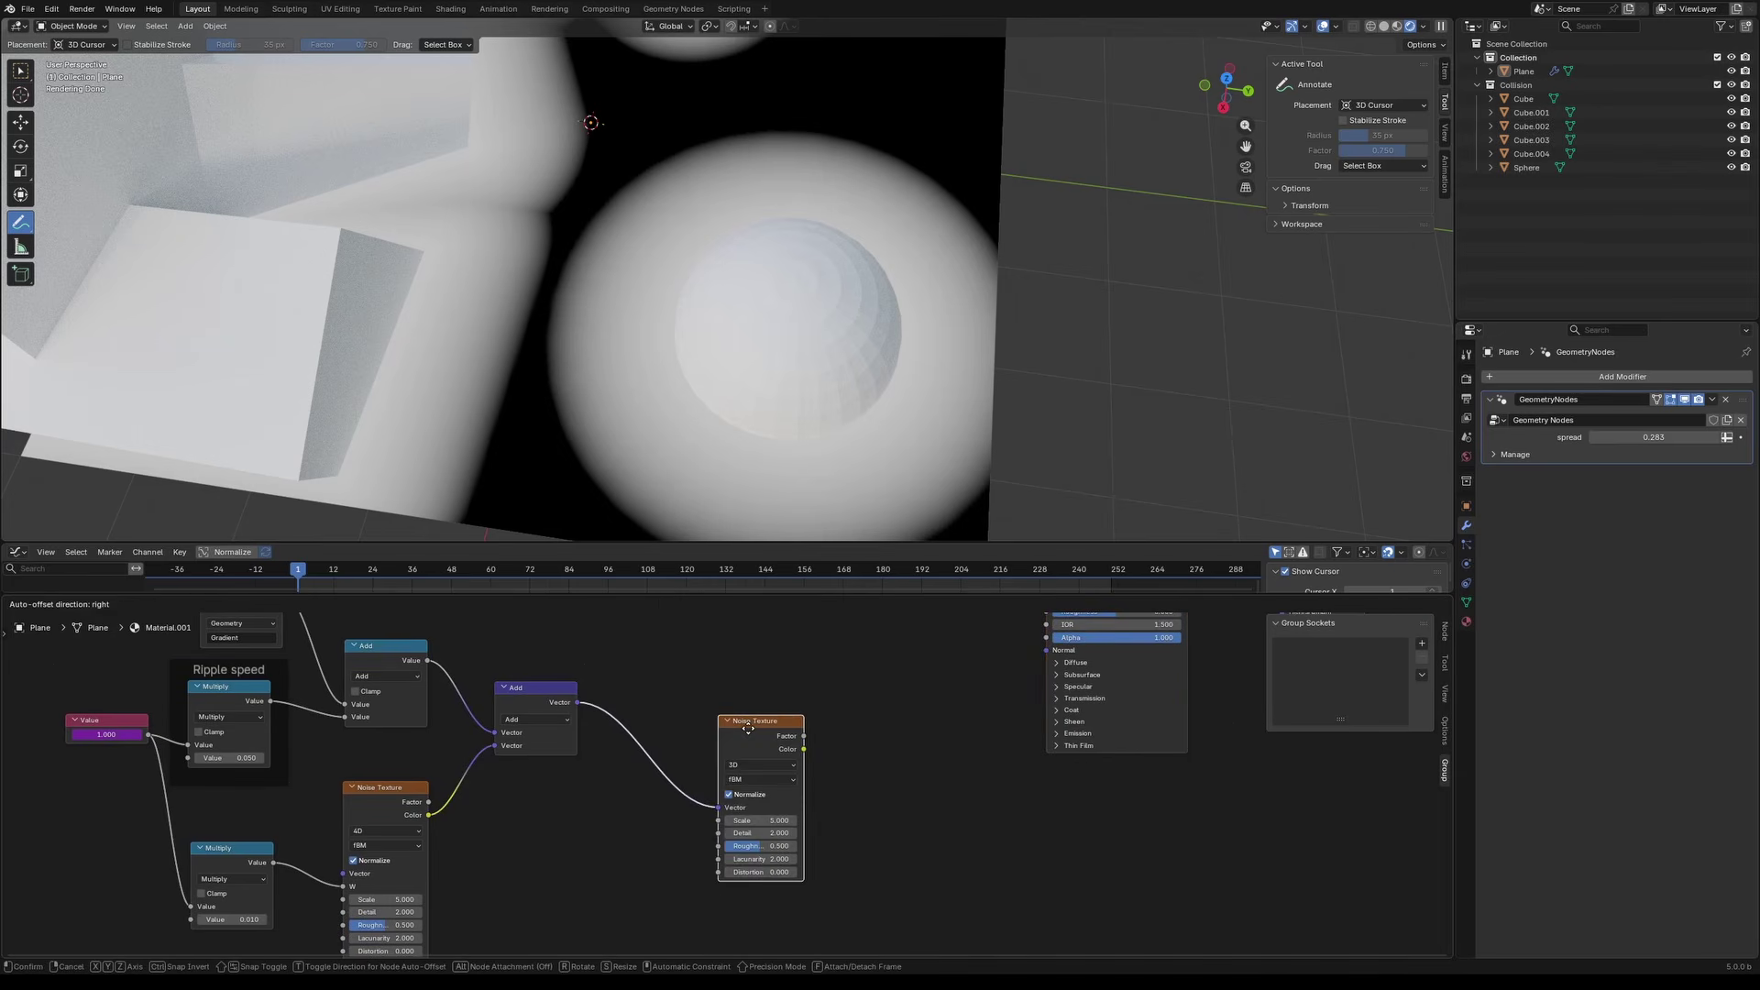
left_click(682, 705)
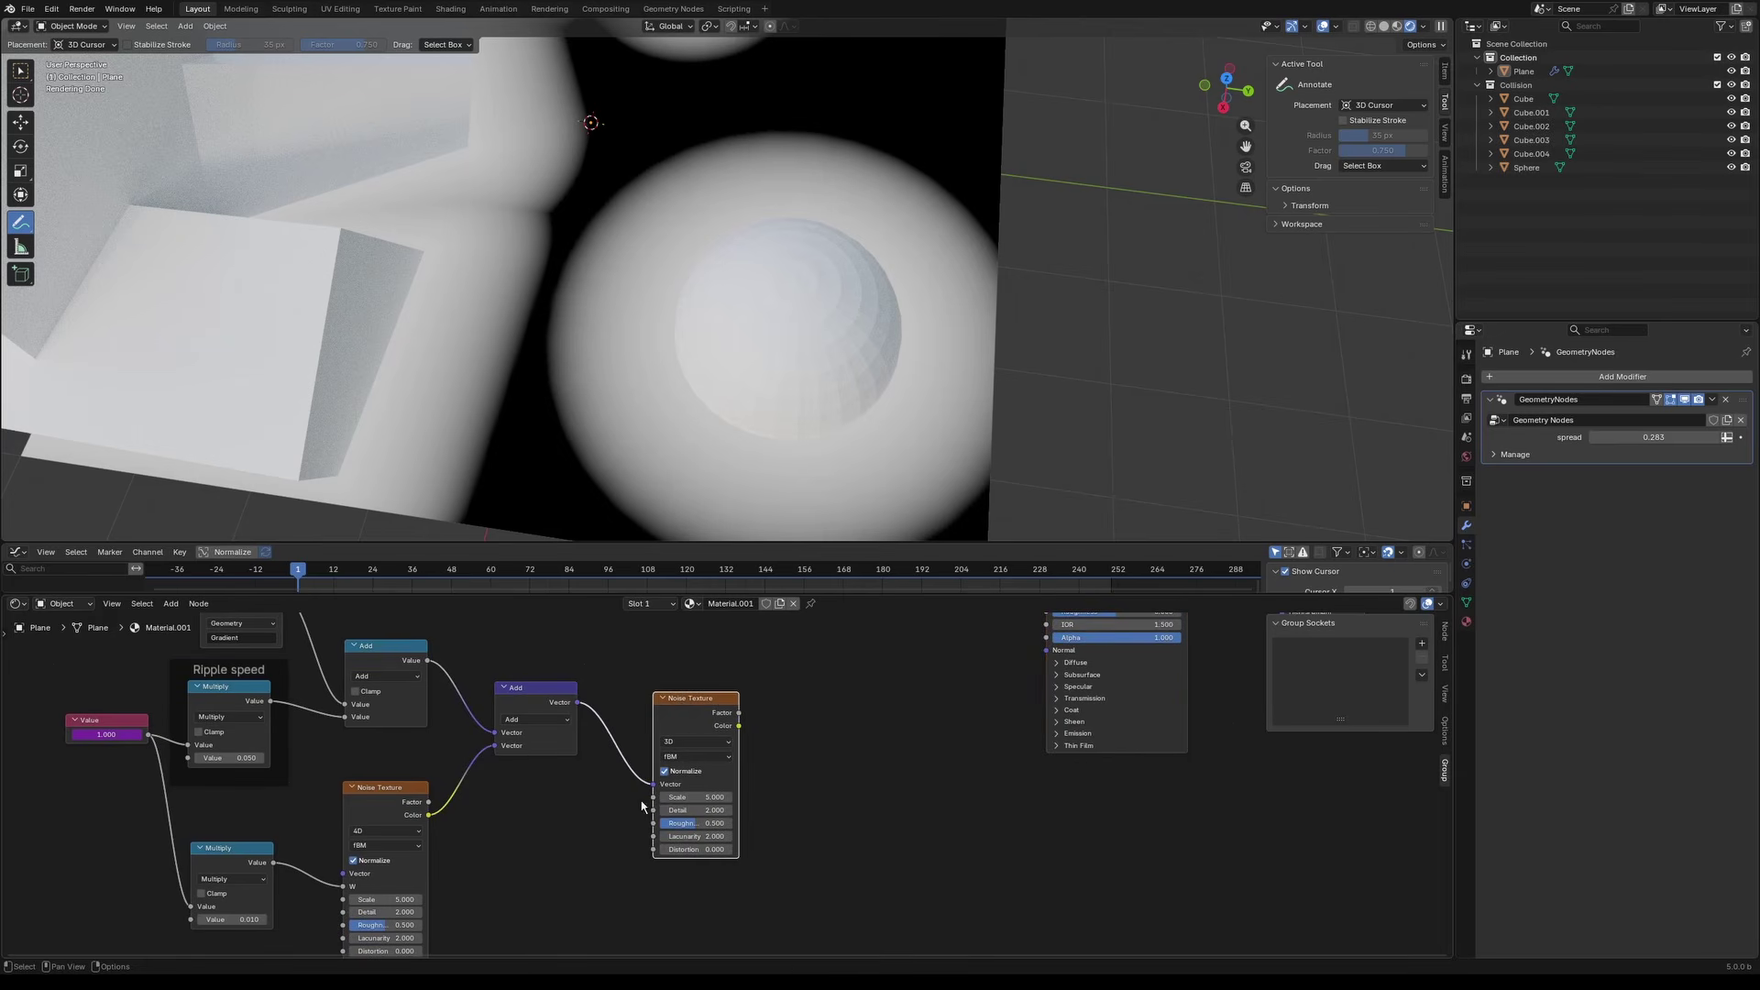
Step: Preview the second Noise Texture's Factor output on the plane
middle_click_drag(630, 823, 721, 814)
scroll(720, 756, "up", 2)
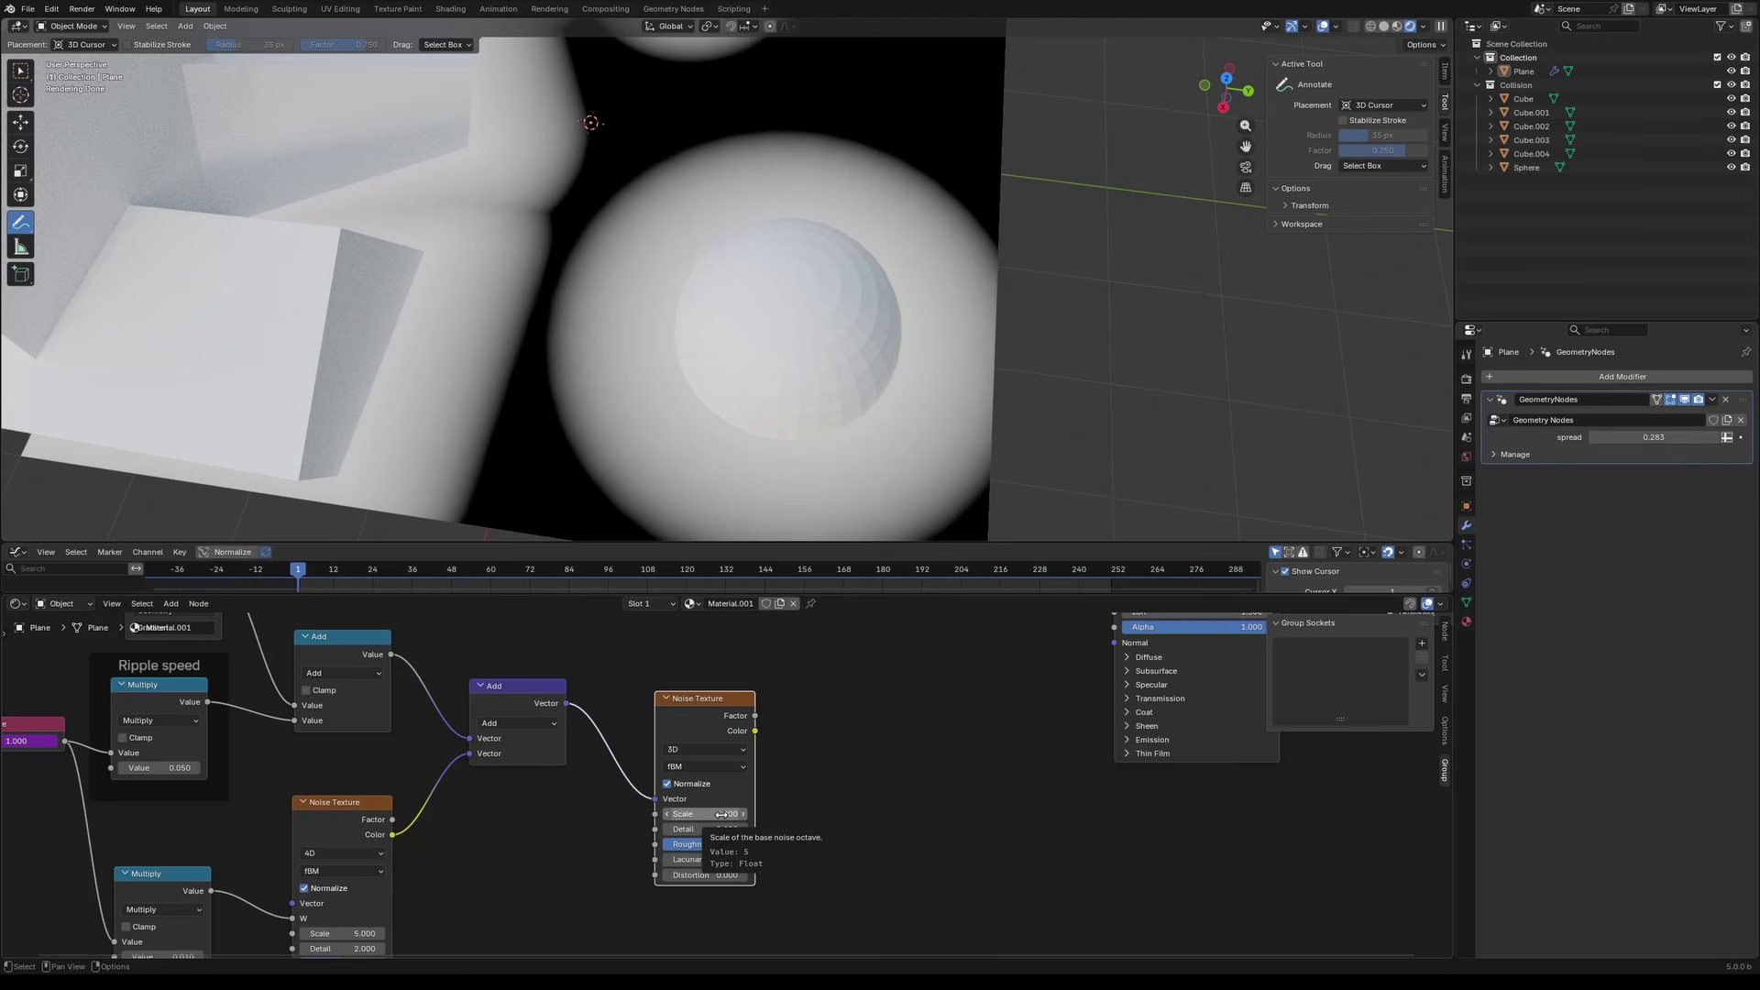
middle_click_drag(812, 760, 734, 829)
scroll(728, 825, "down", 1)
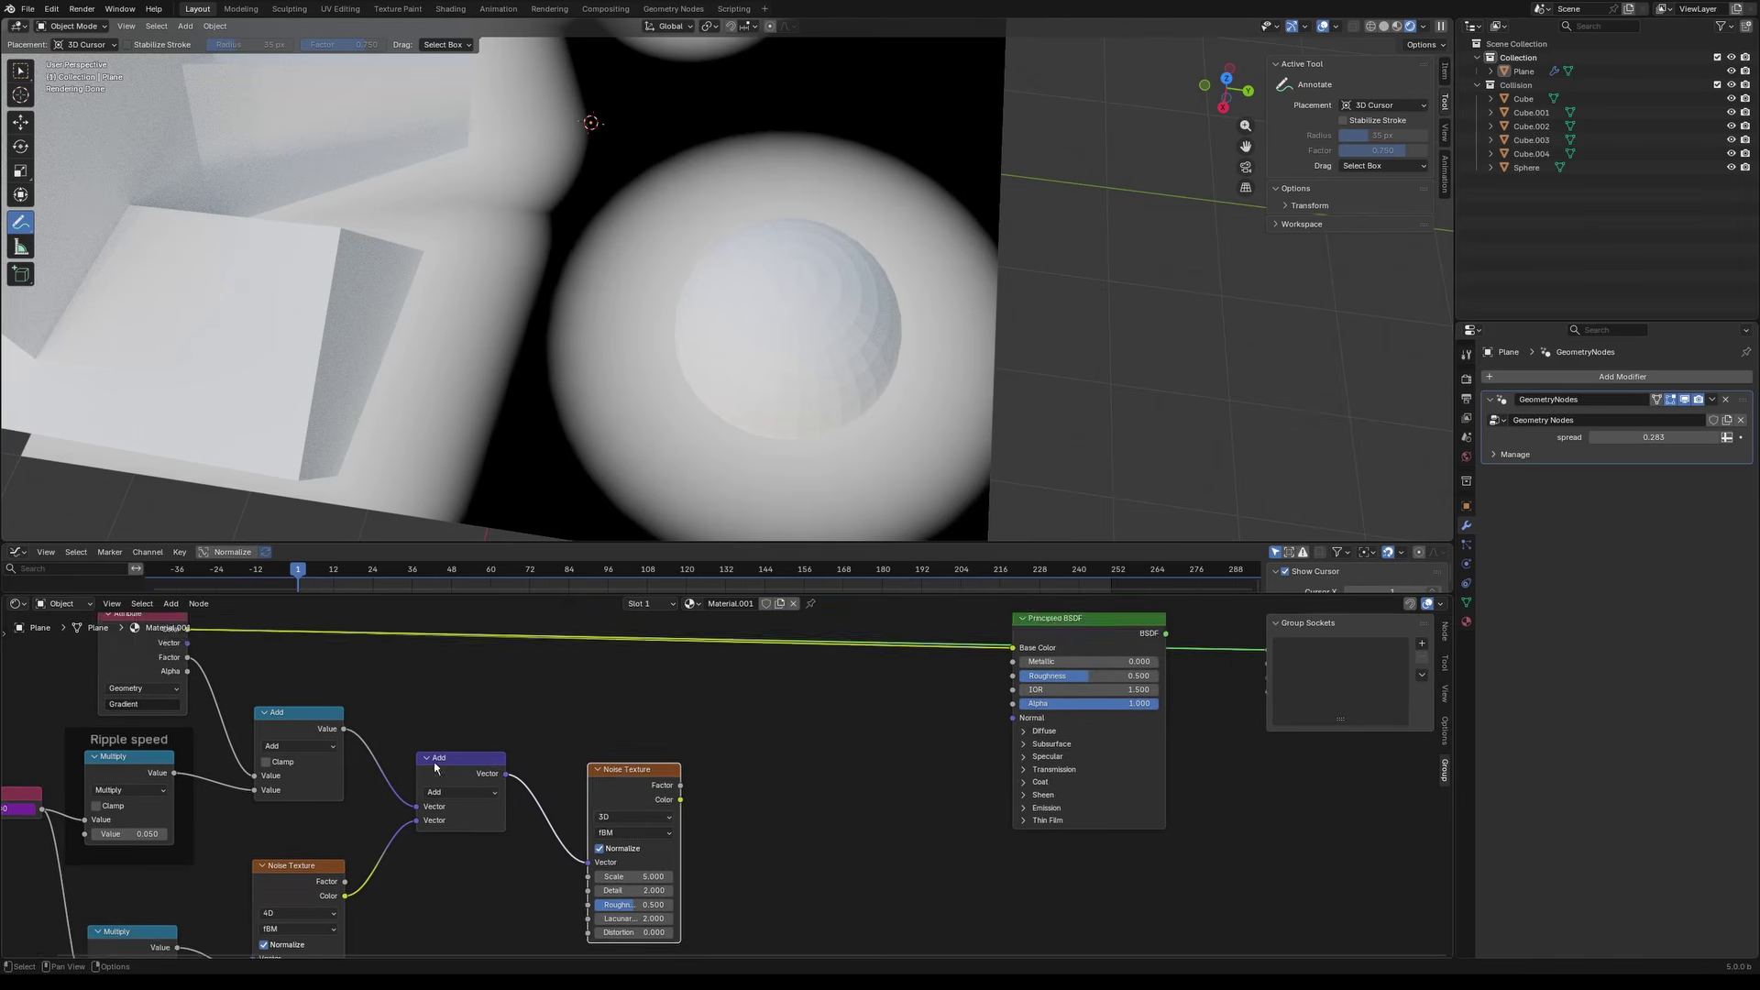
middle_click_drag(503, 793, 542, 765)
left_click(663, 738, "ctrl+shift")
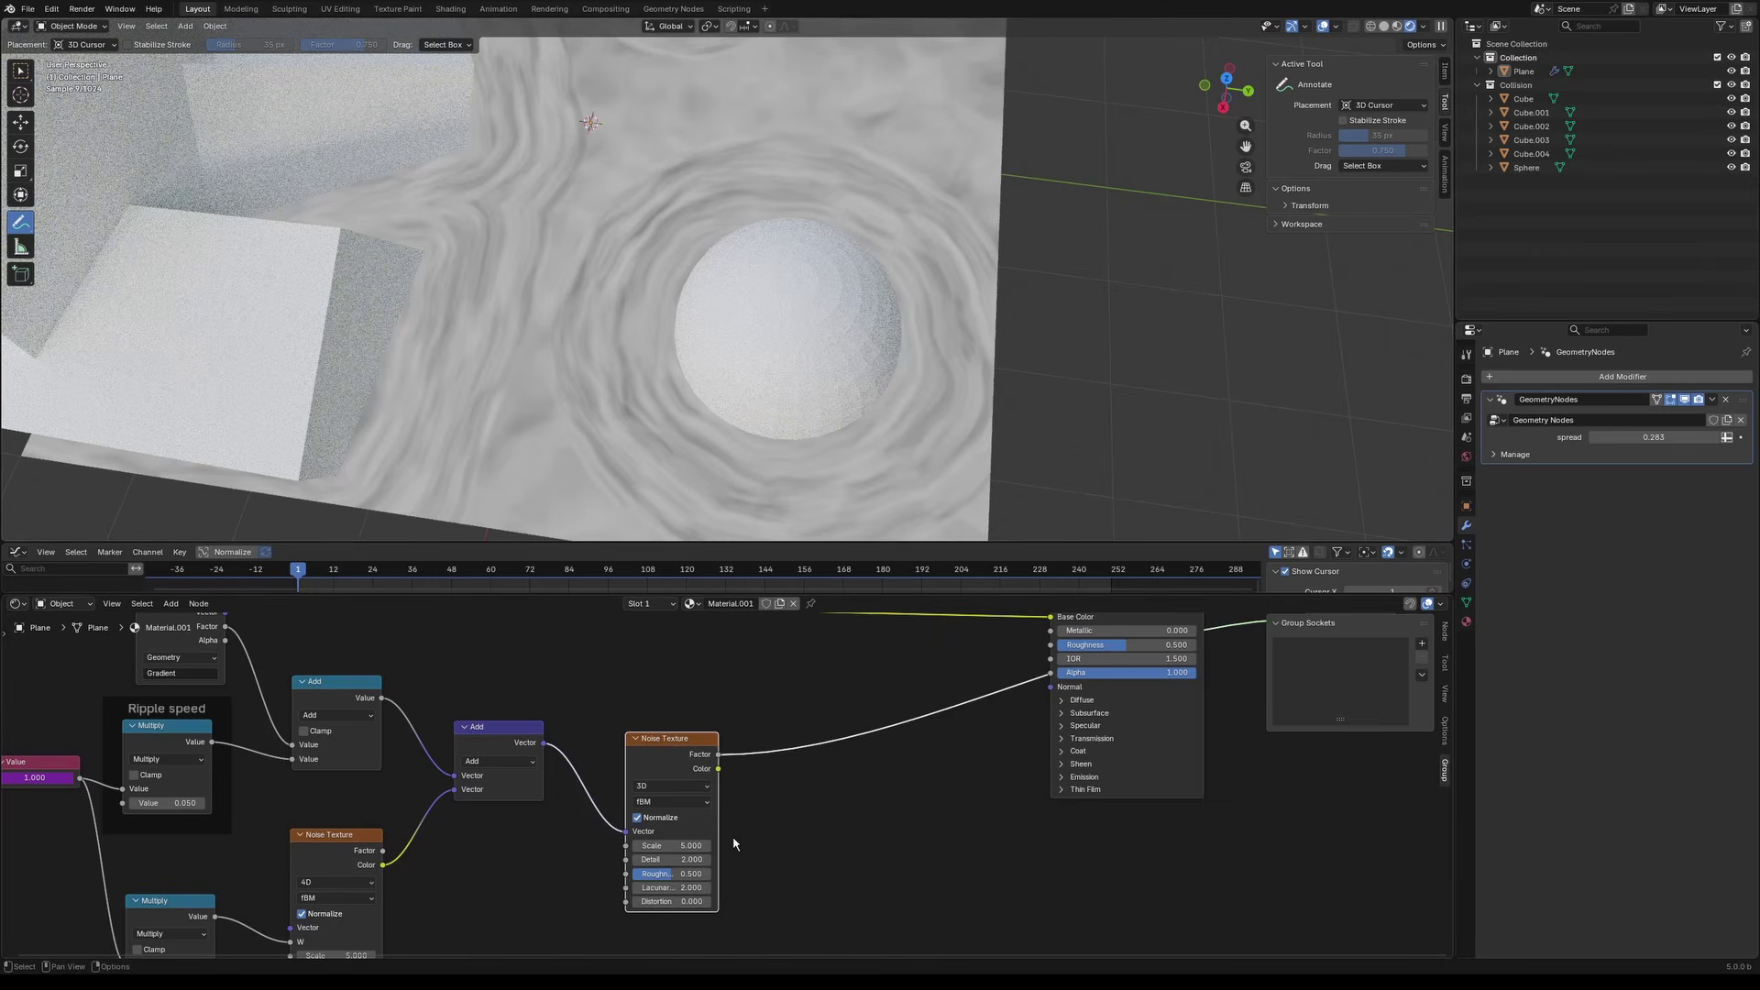
Step: Sketch an annotation stroke along the ripple area beside the sphere and undo it
middle_click_drag(810, 837, 717, 867)
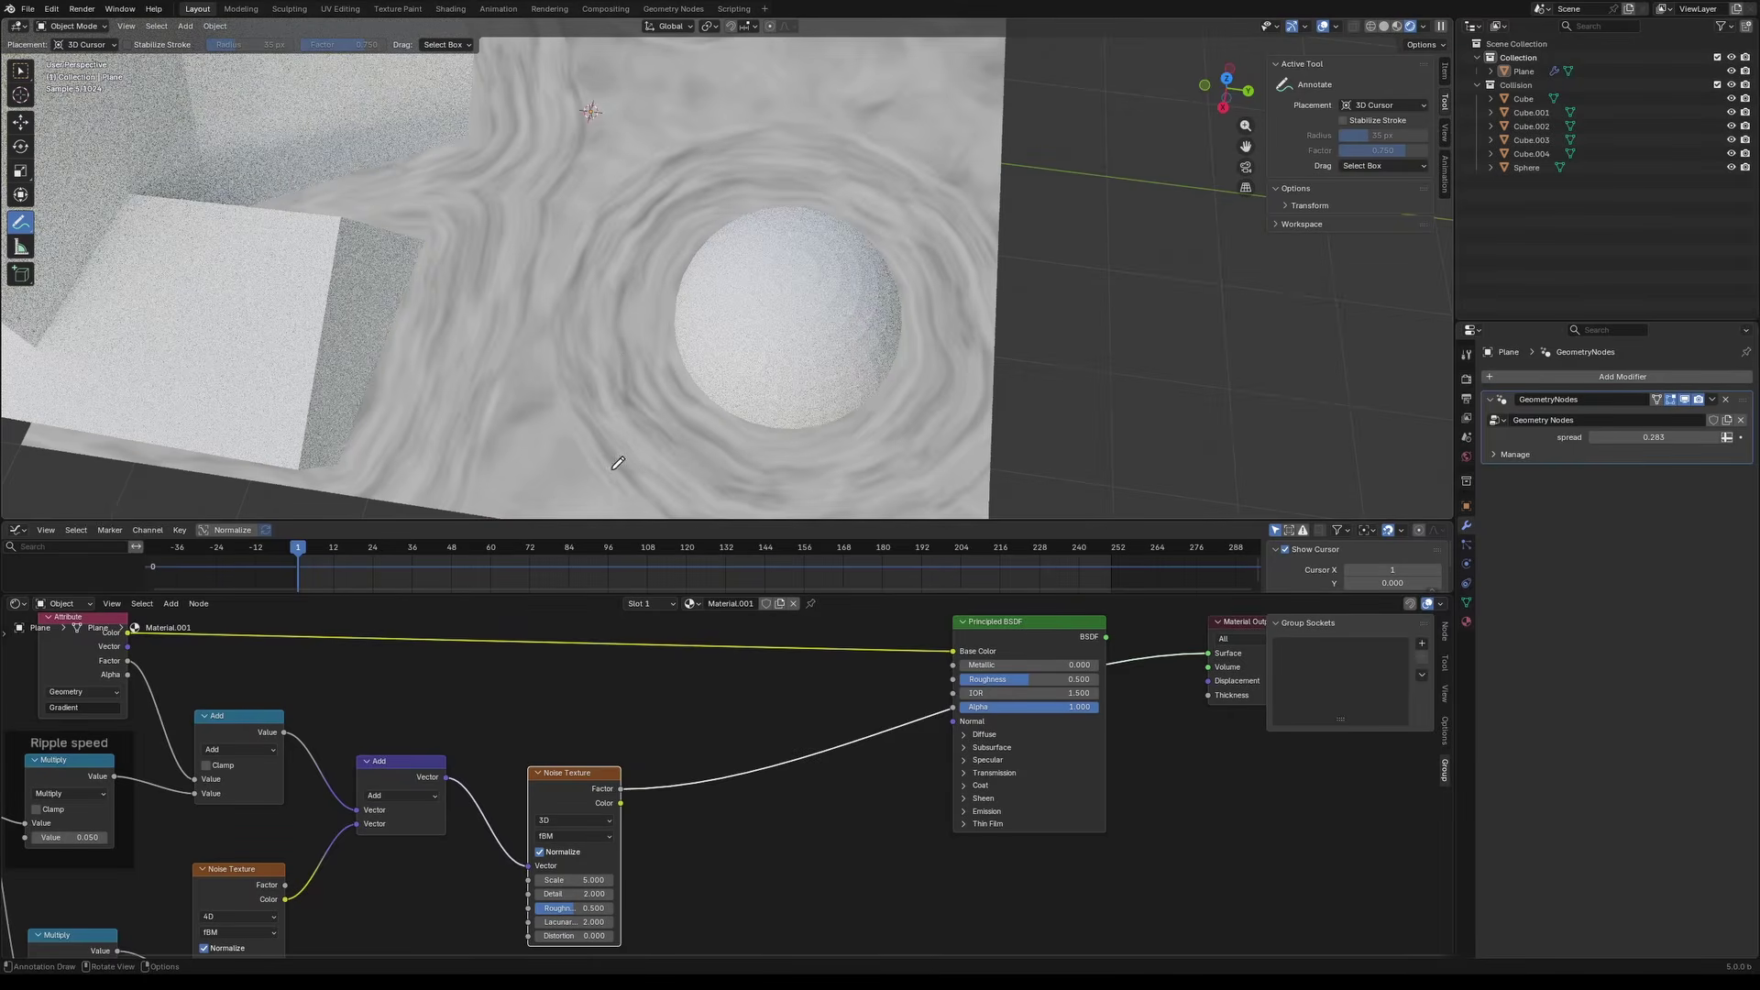
mouse_move(612, 469)
left_mouse_down()
mouse_move(564, 345)
mouse_move(572, 246)
mouse_move(696, 158)
mouse_move(768, 138)
mouse_move(575, 116)
mouse_move(489, 428)
left_mouse_up()
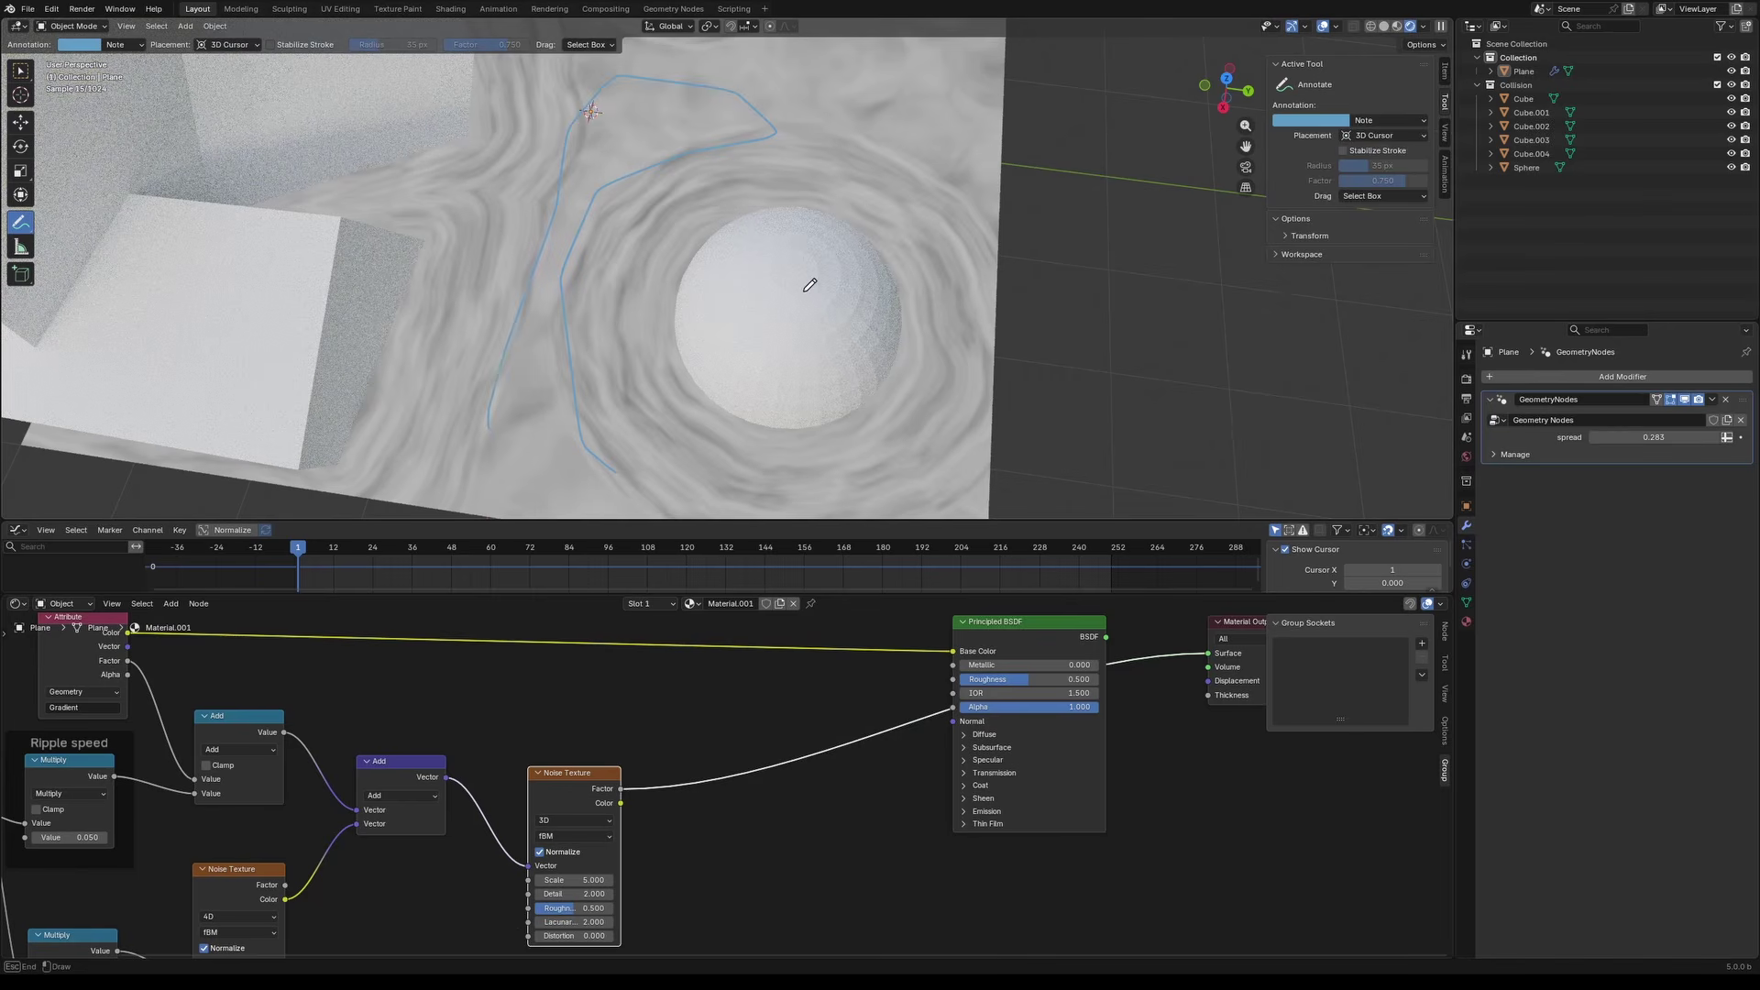
key("ctrl+z")
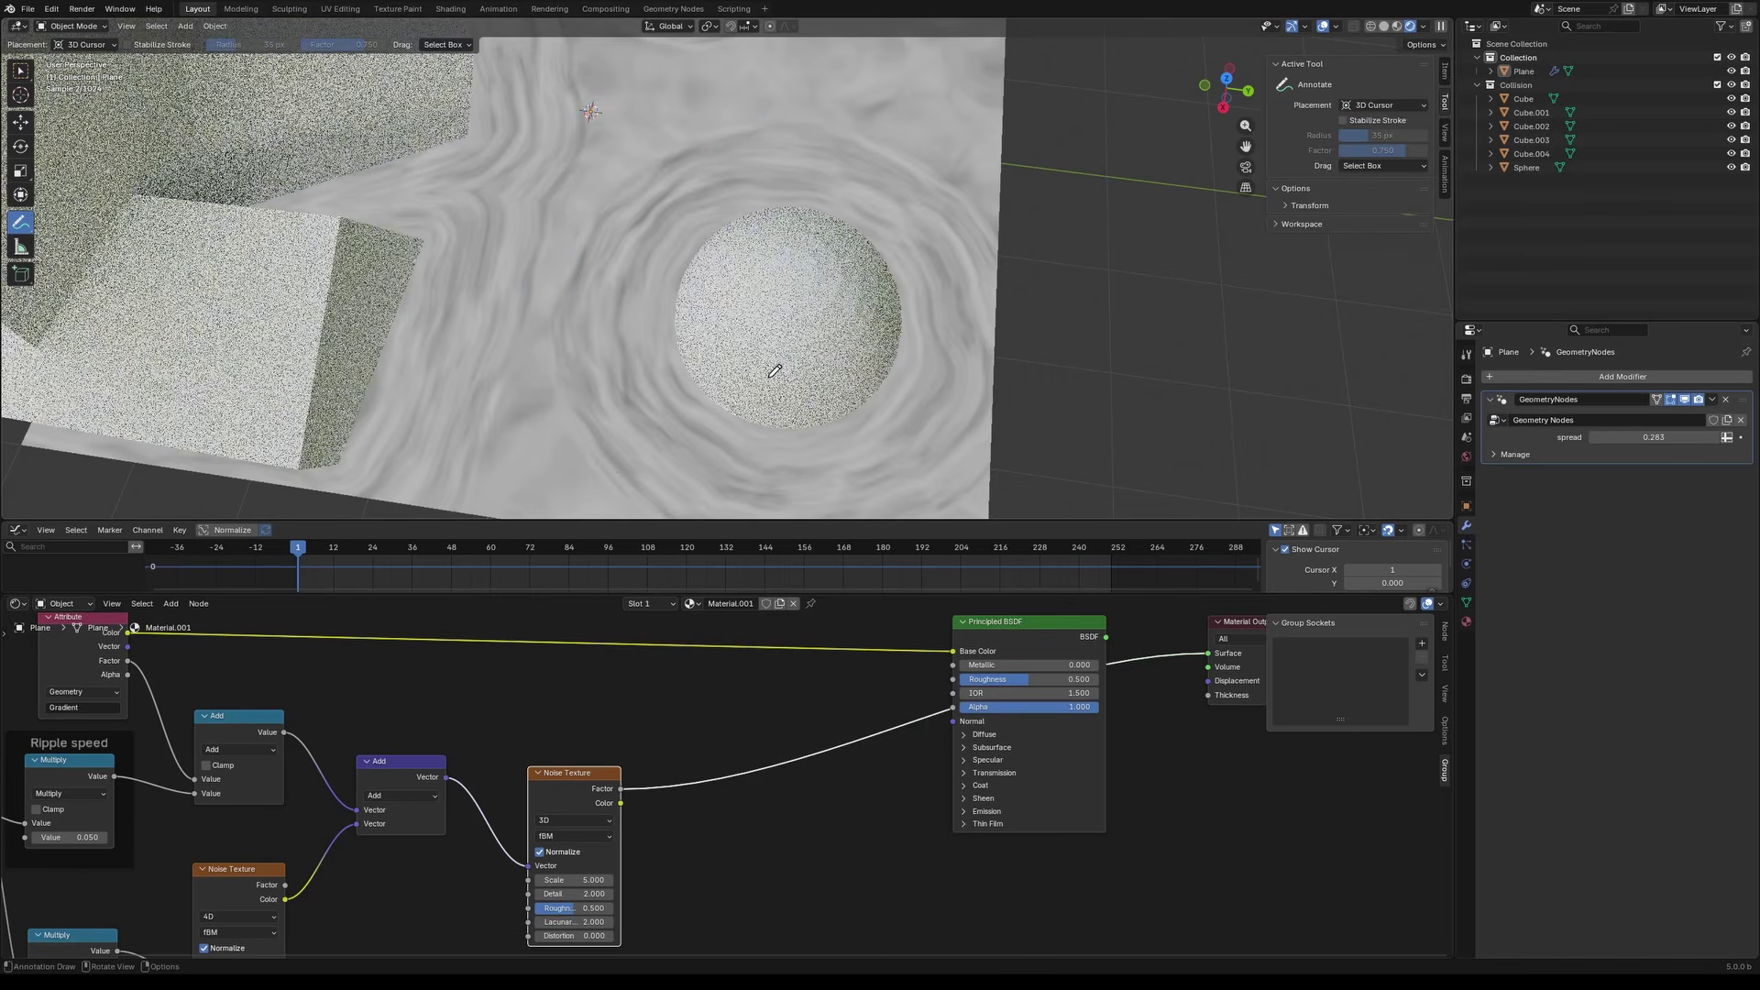
key("shift+a")
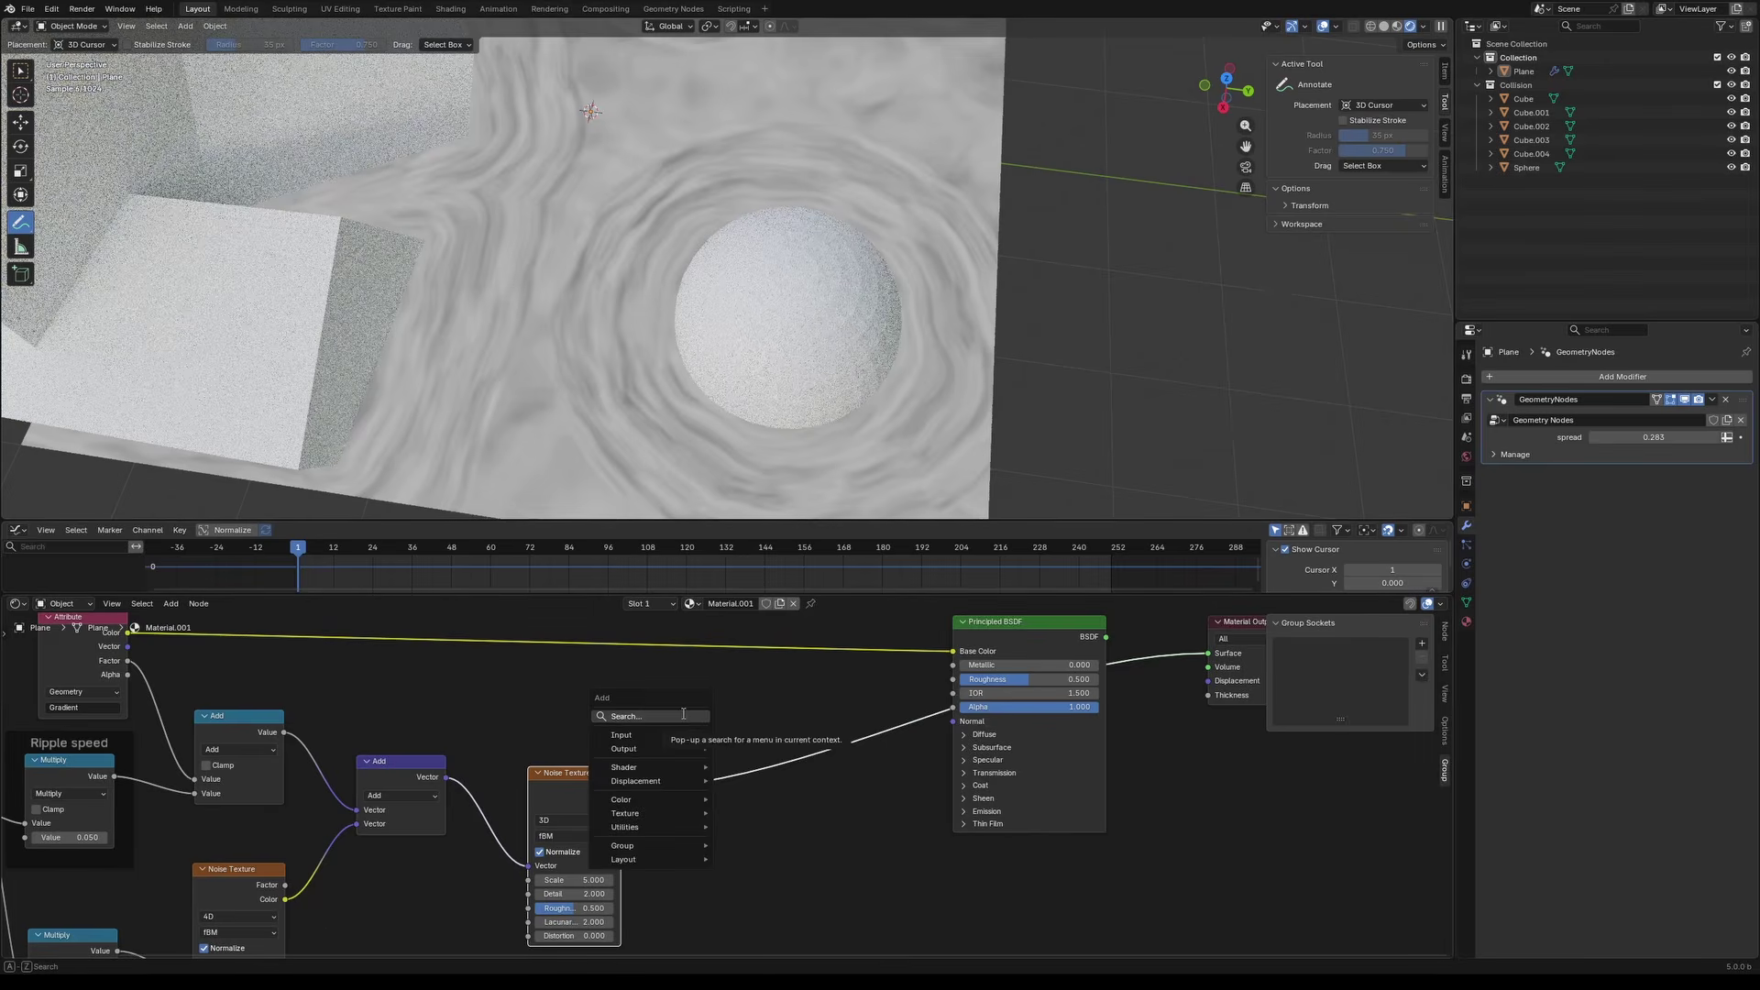
type("col")
key("Return")
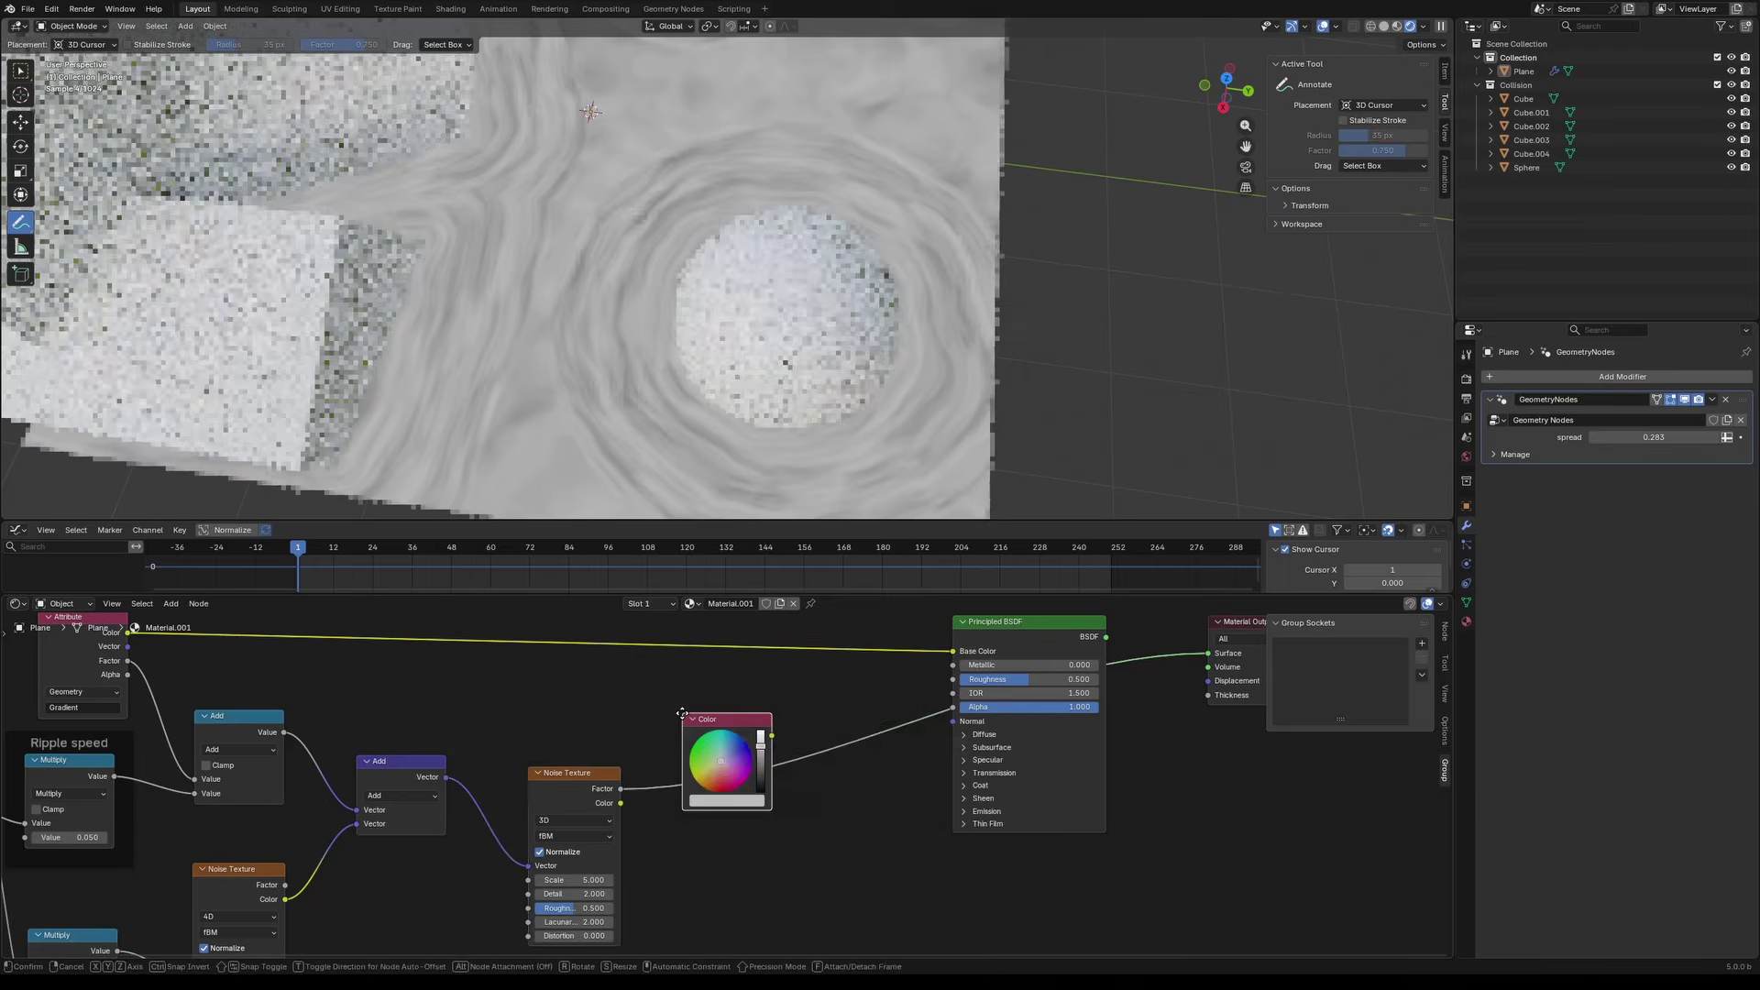
right_click(697, 708)
Step: Insert a Color Ramp after the second Noise Texture's Factor and move its black stop to position 0.445
key("shift+a")
type("ramp")
key("Return")
left_click(680, 707)
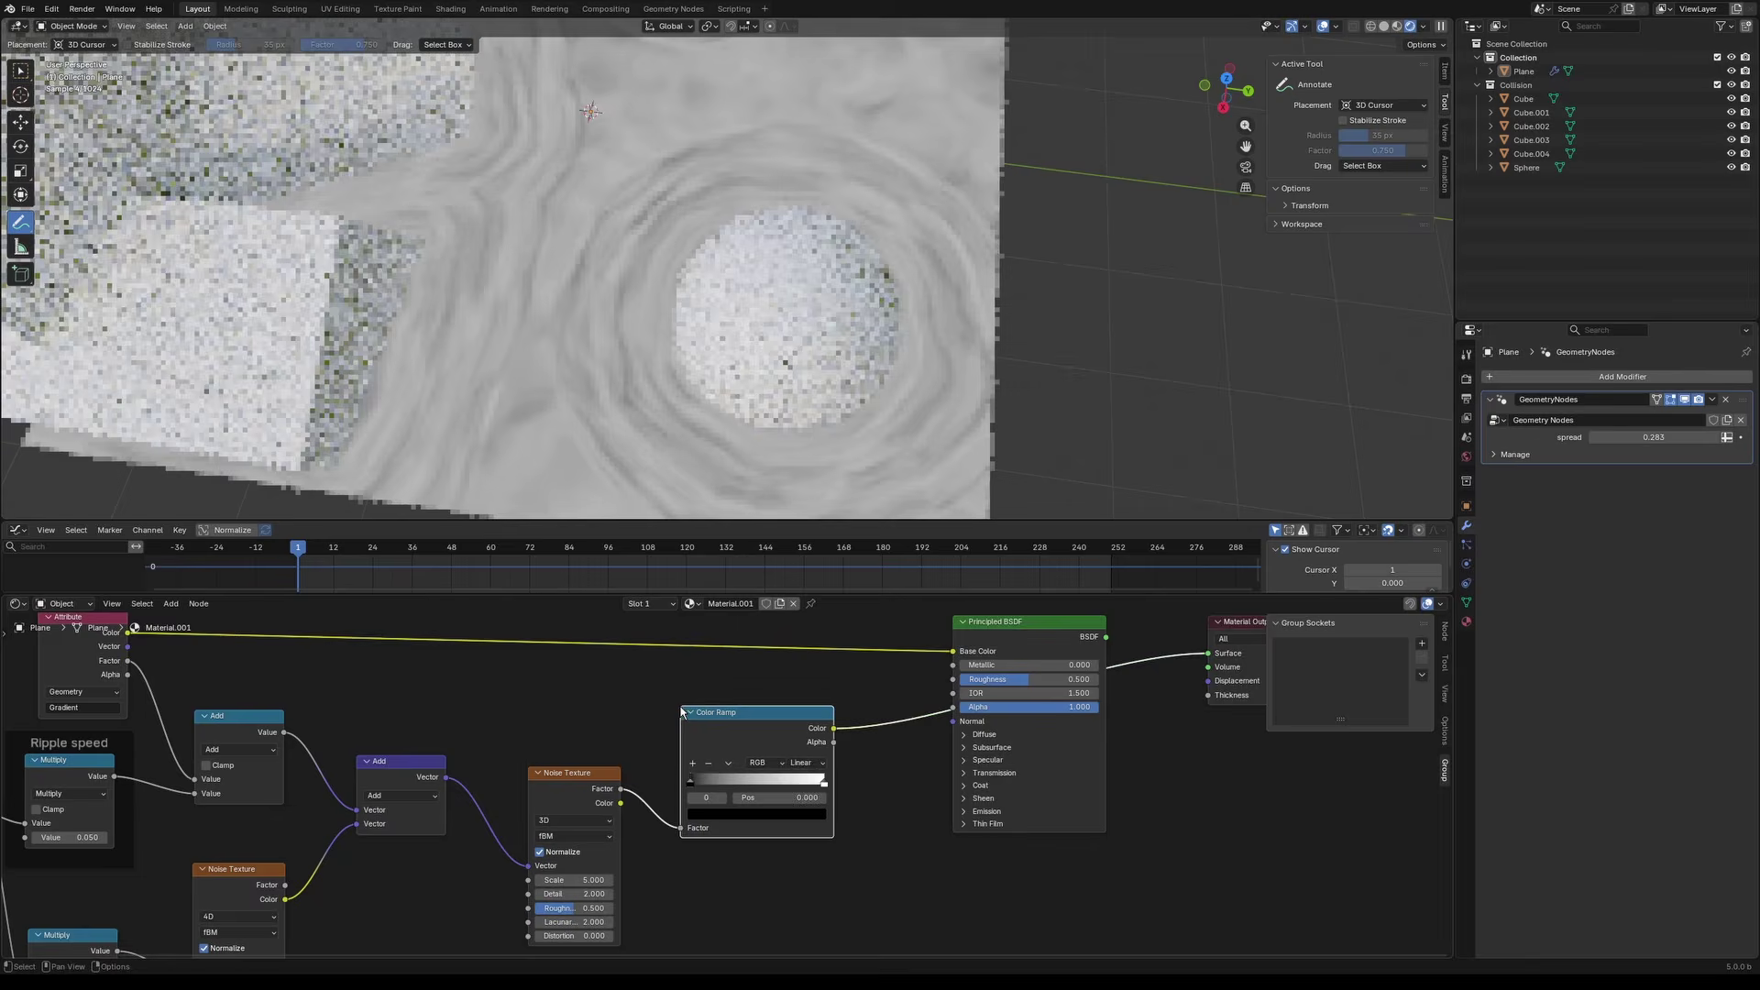
scroll(772, 810, "up", 2)
middle_click_drag(770, 812, 669, 836)
left_click_drag(581, 804, 656, 796)
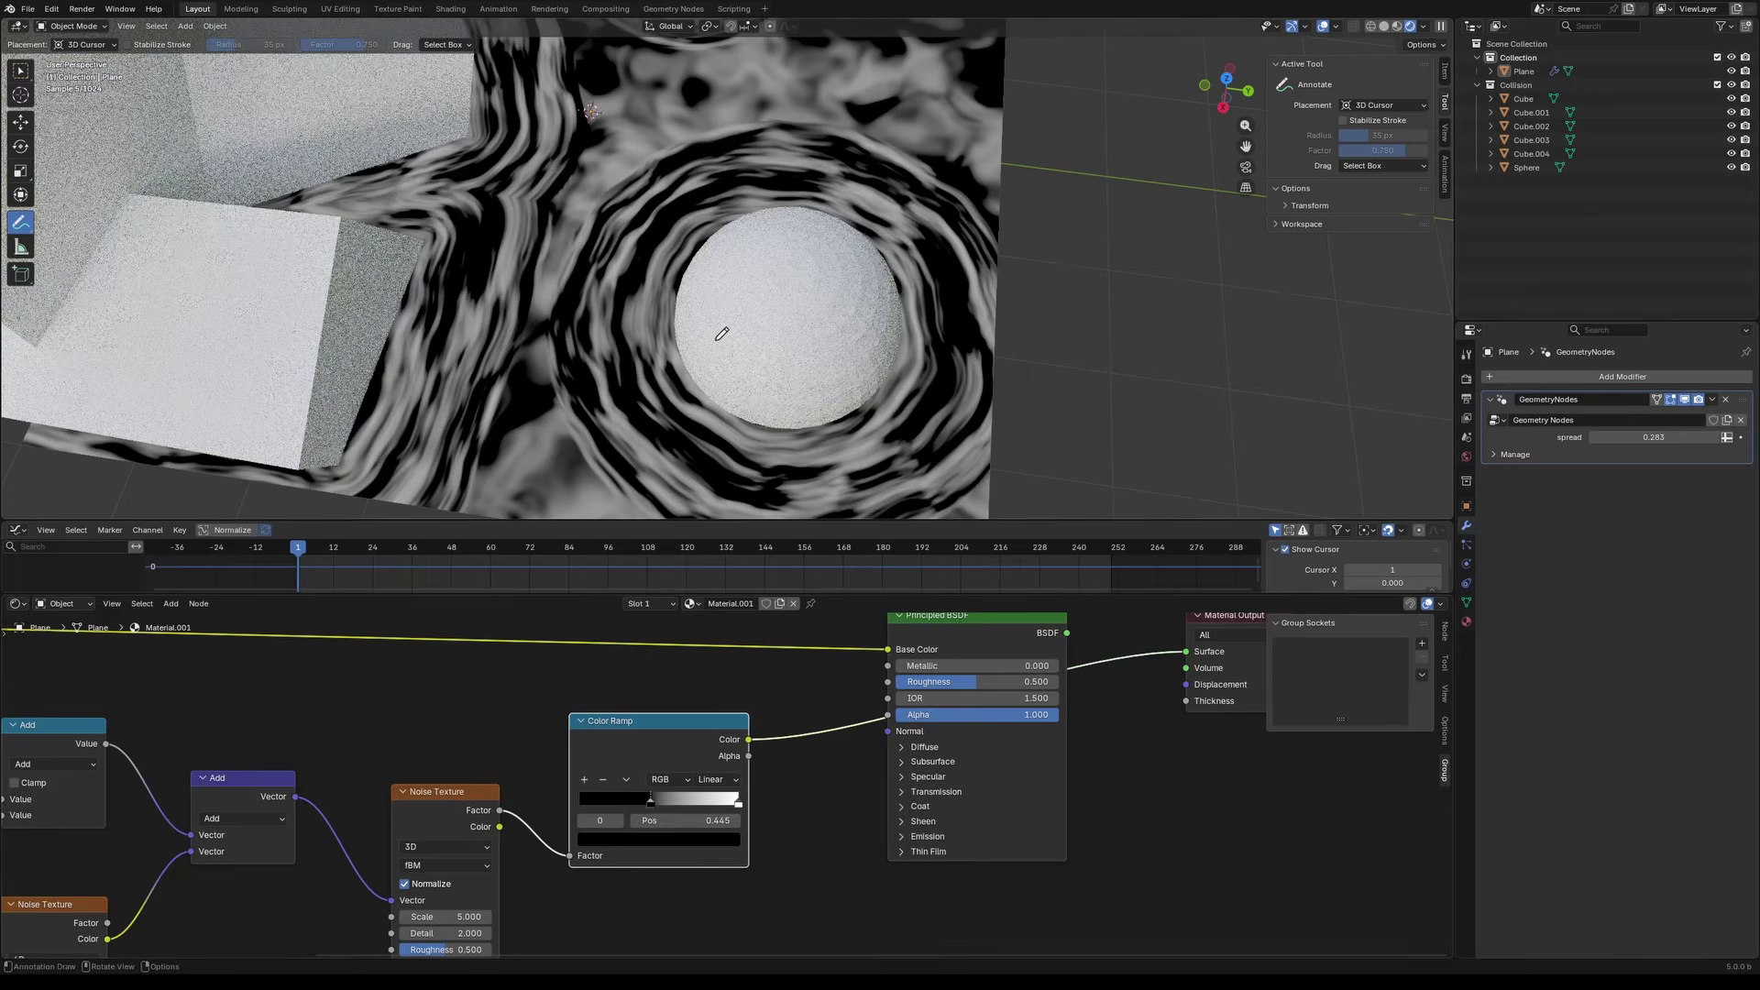
Step: Set the first (4D) Noise Texture's Scale to 2 and its Detail to 0
middle_click_drag(502, 725, 864, 627)
middle_click_drag(513, 950, 577, 890)
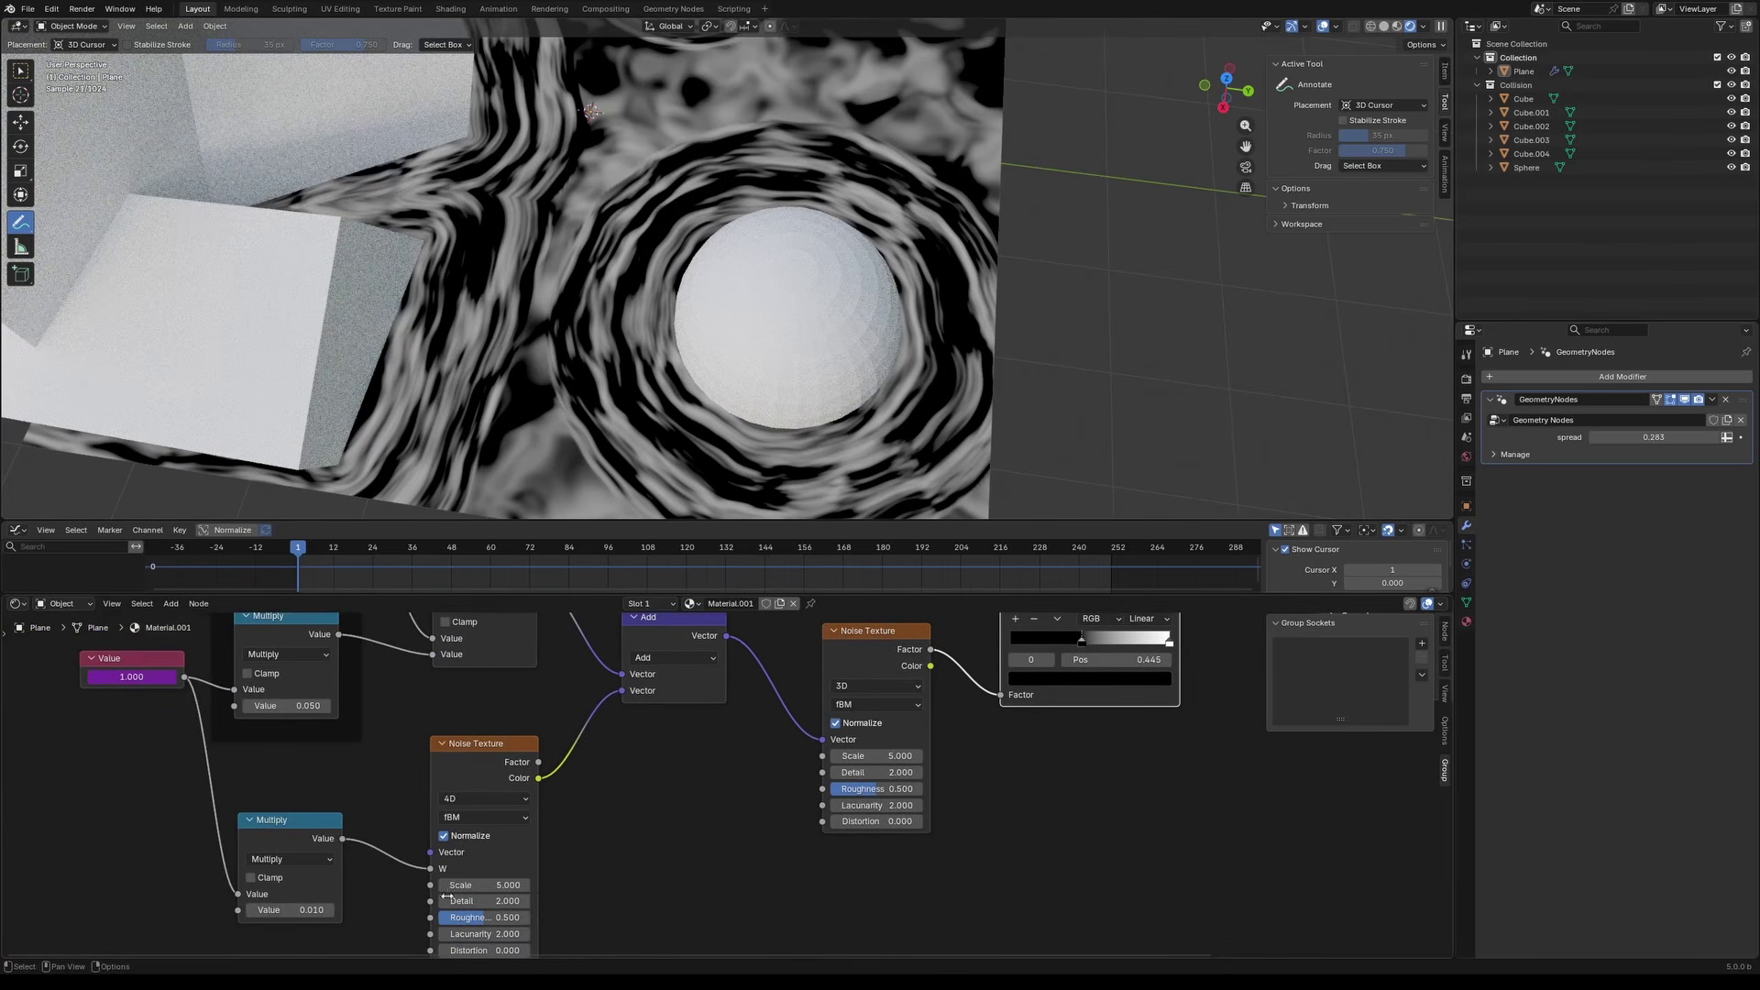
left_click(513, 888)
type("3")
key("Return")
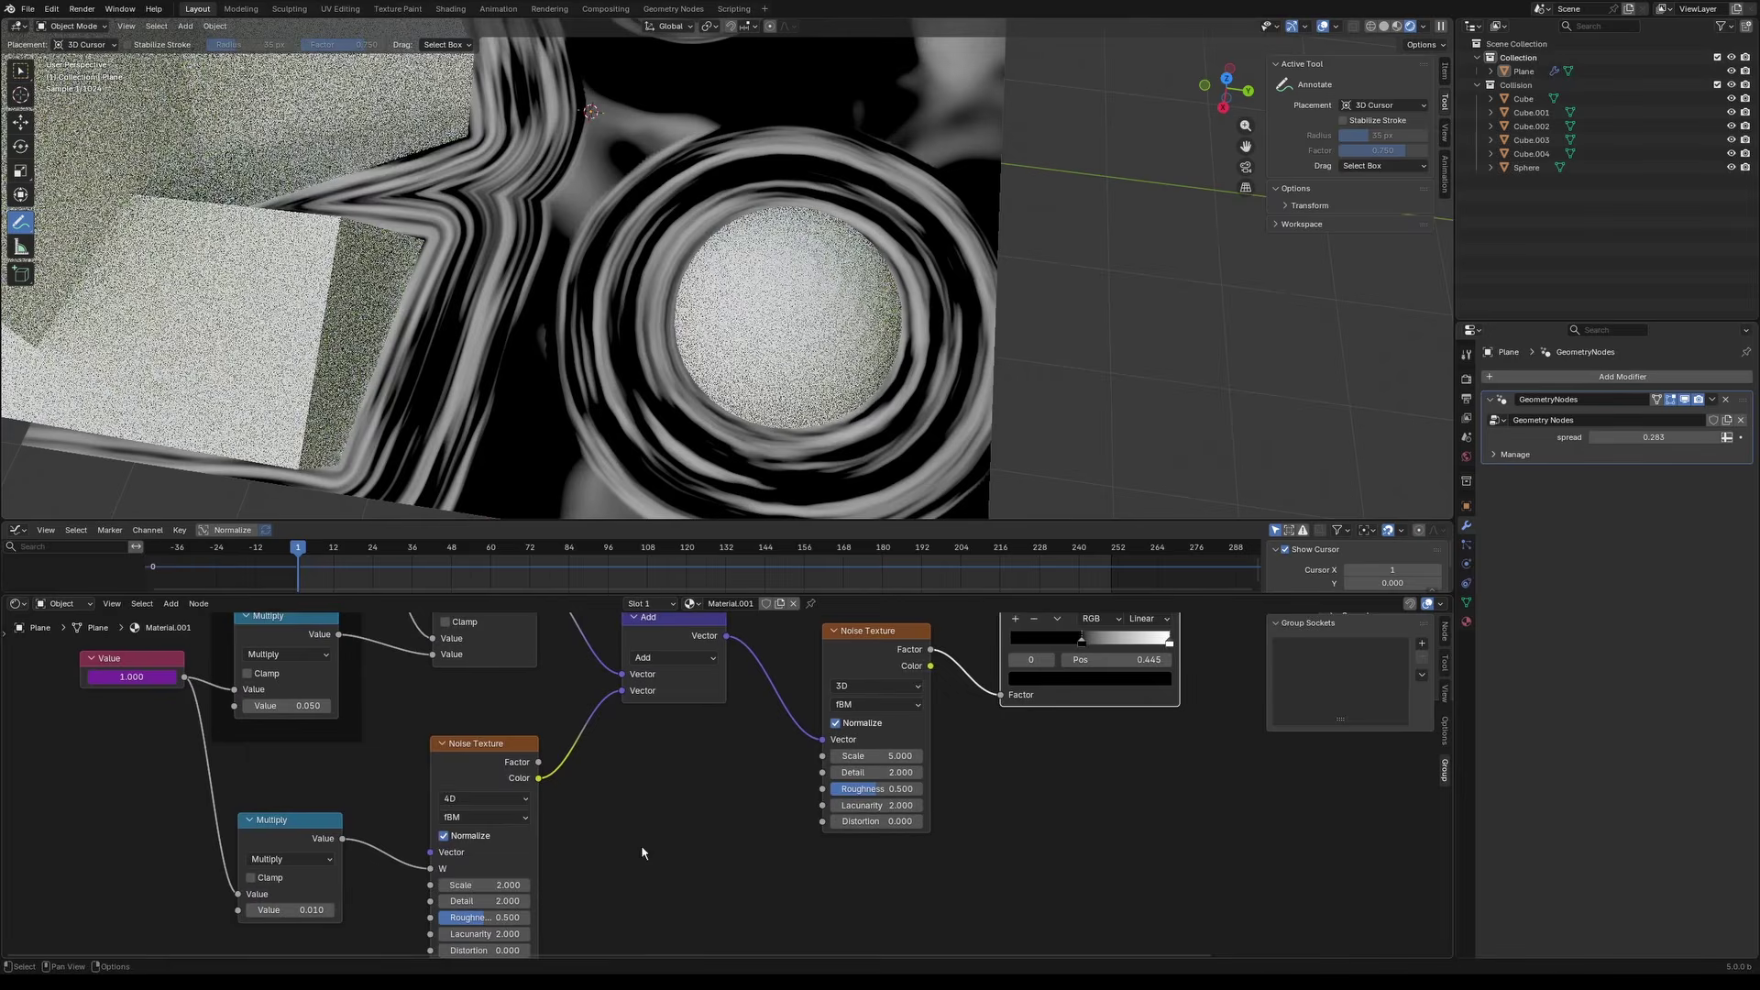
left_click_drag(486, 910, 486, 910)
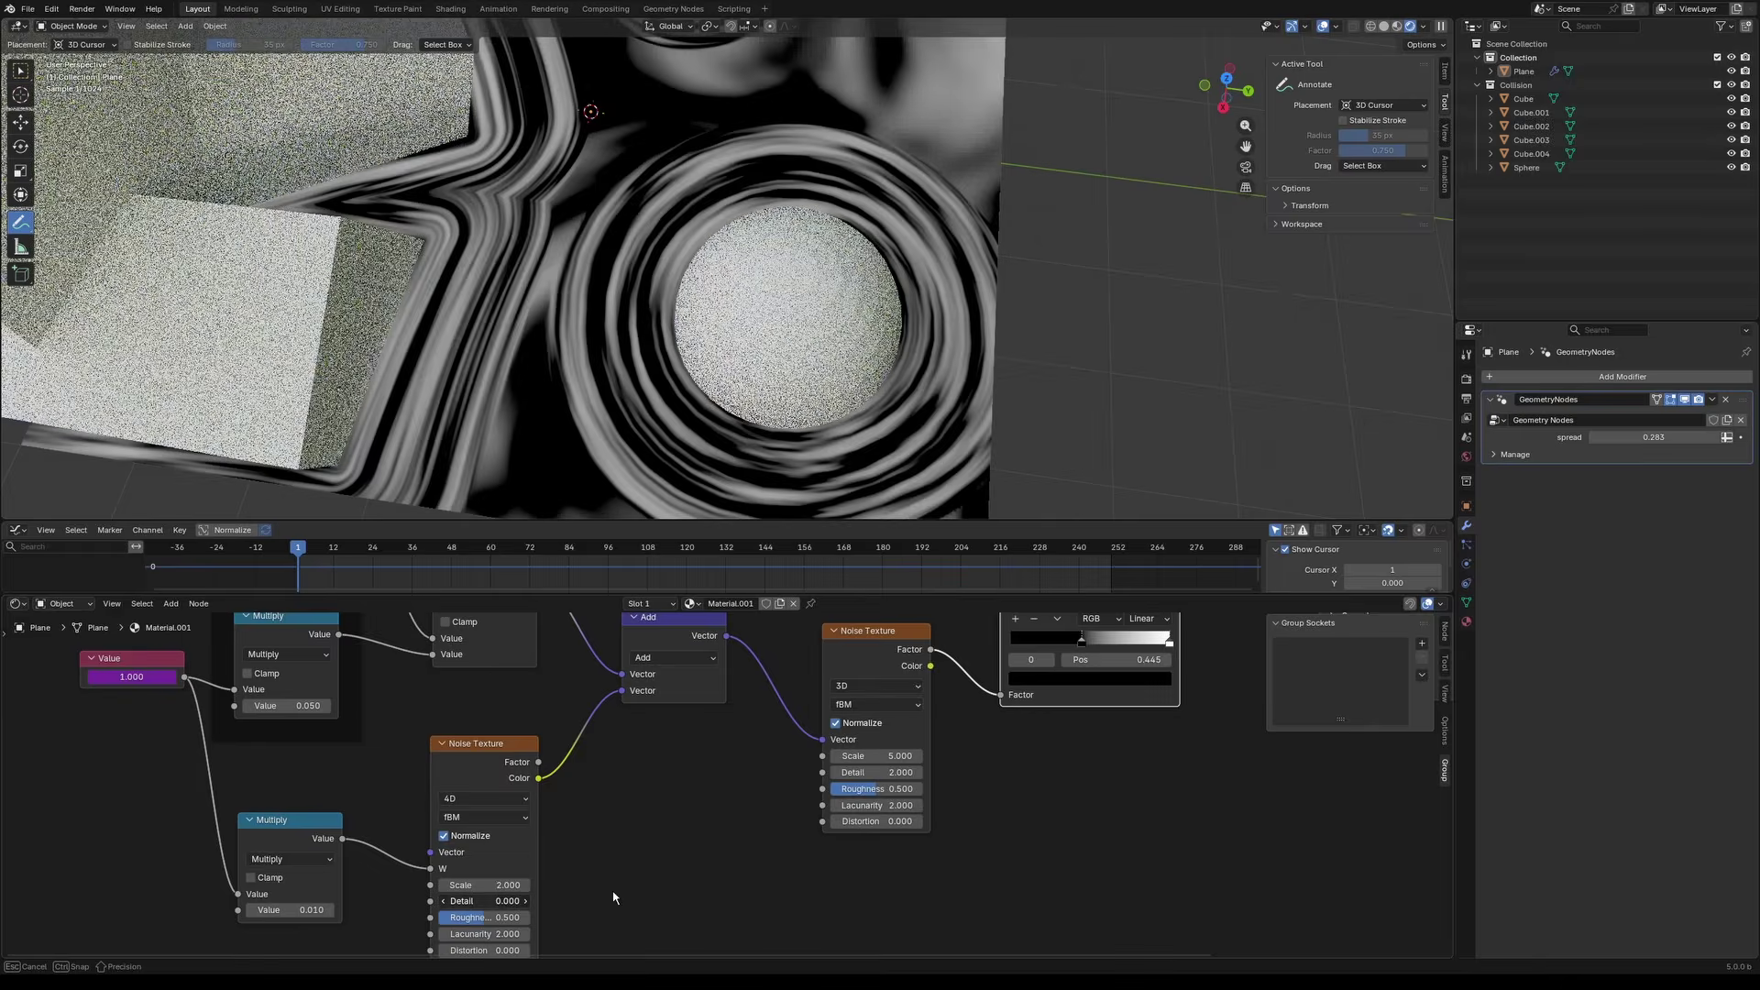
Step: Insert a Math node set to Multiply on the link after the Color Ramp's Color output
key("Home")
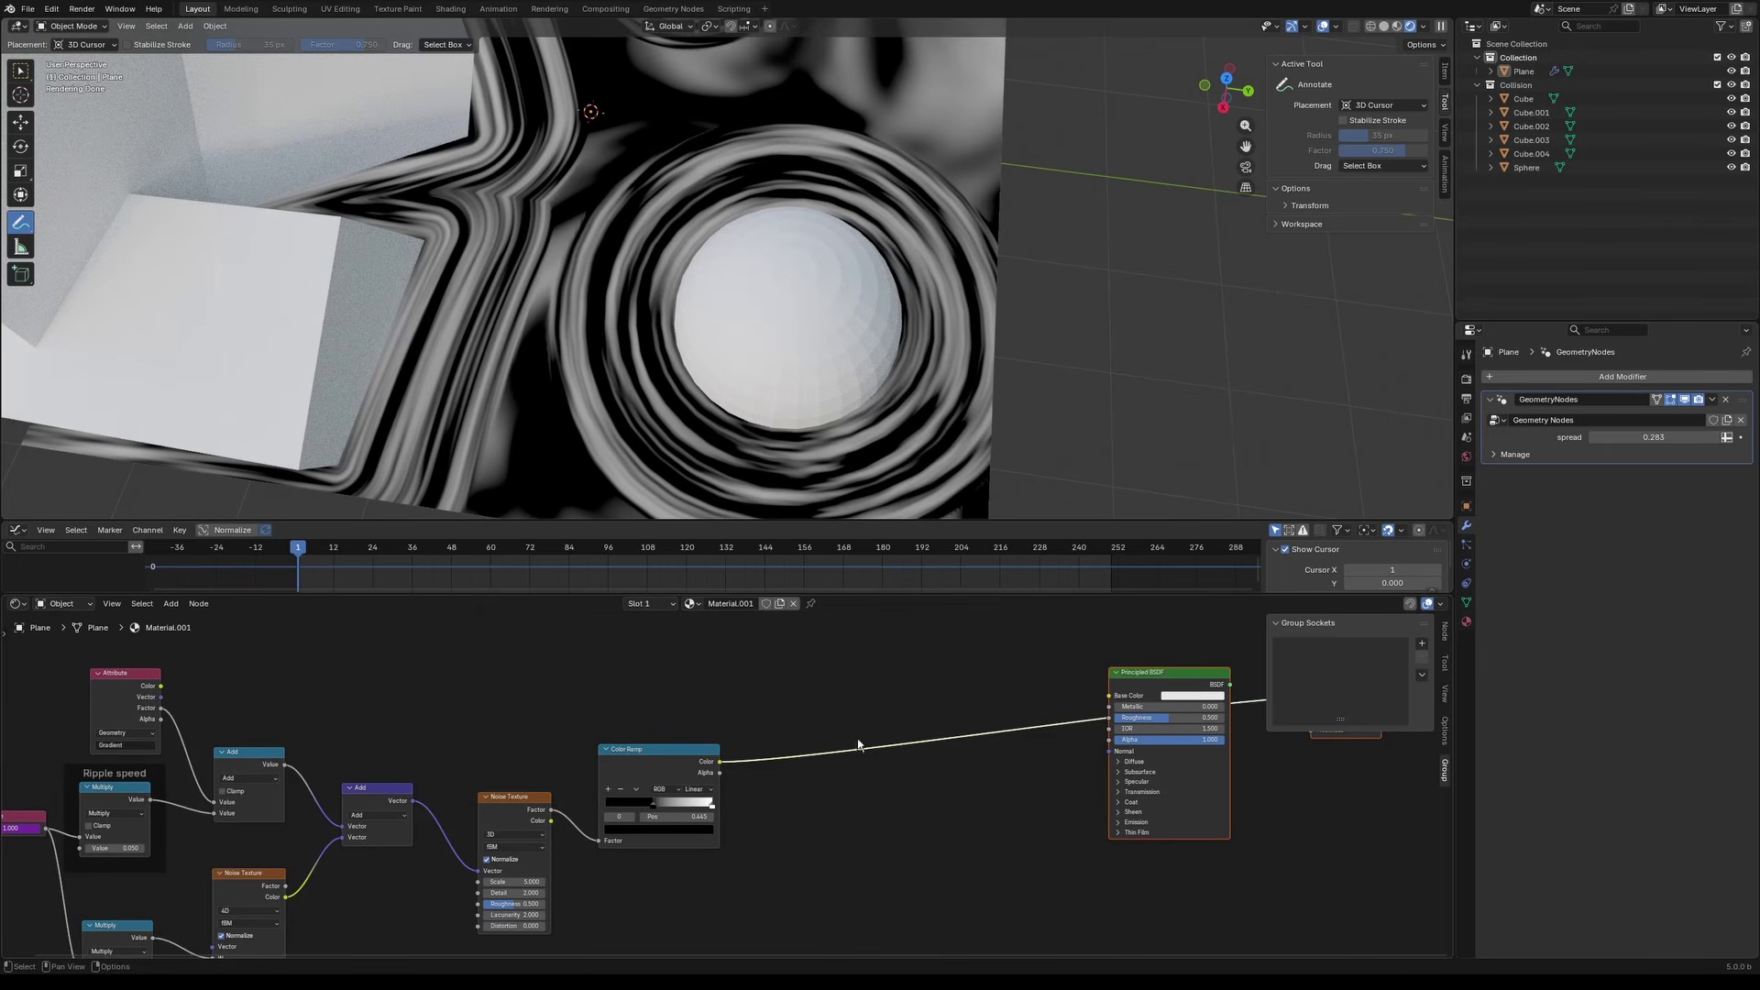
key("shift+a")
type("math")
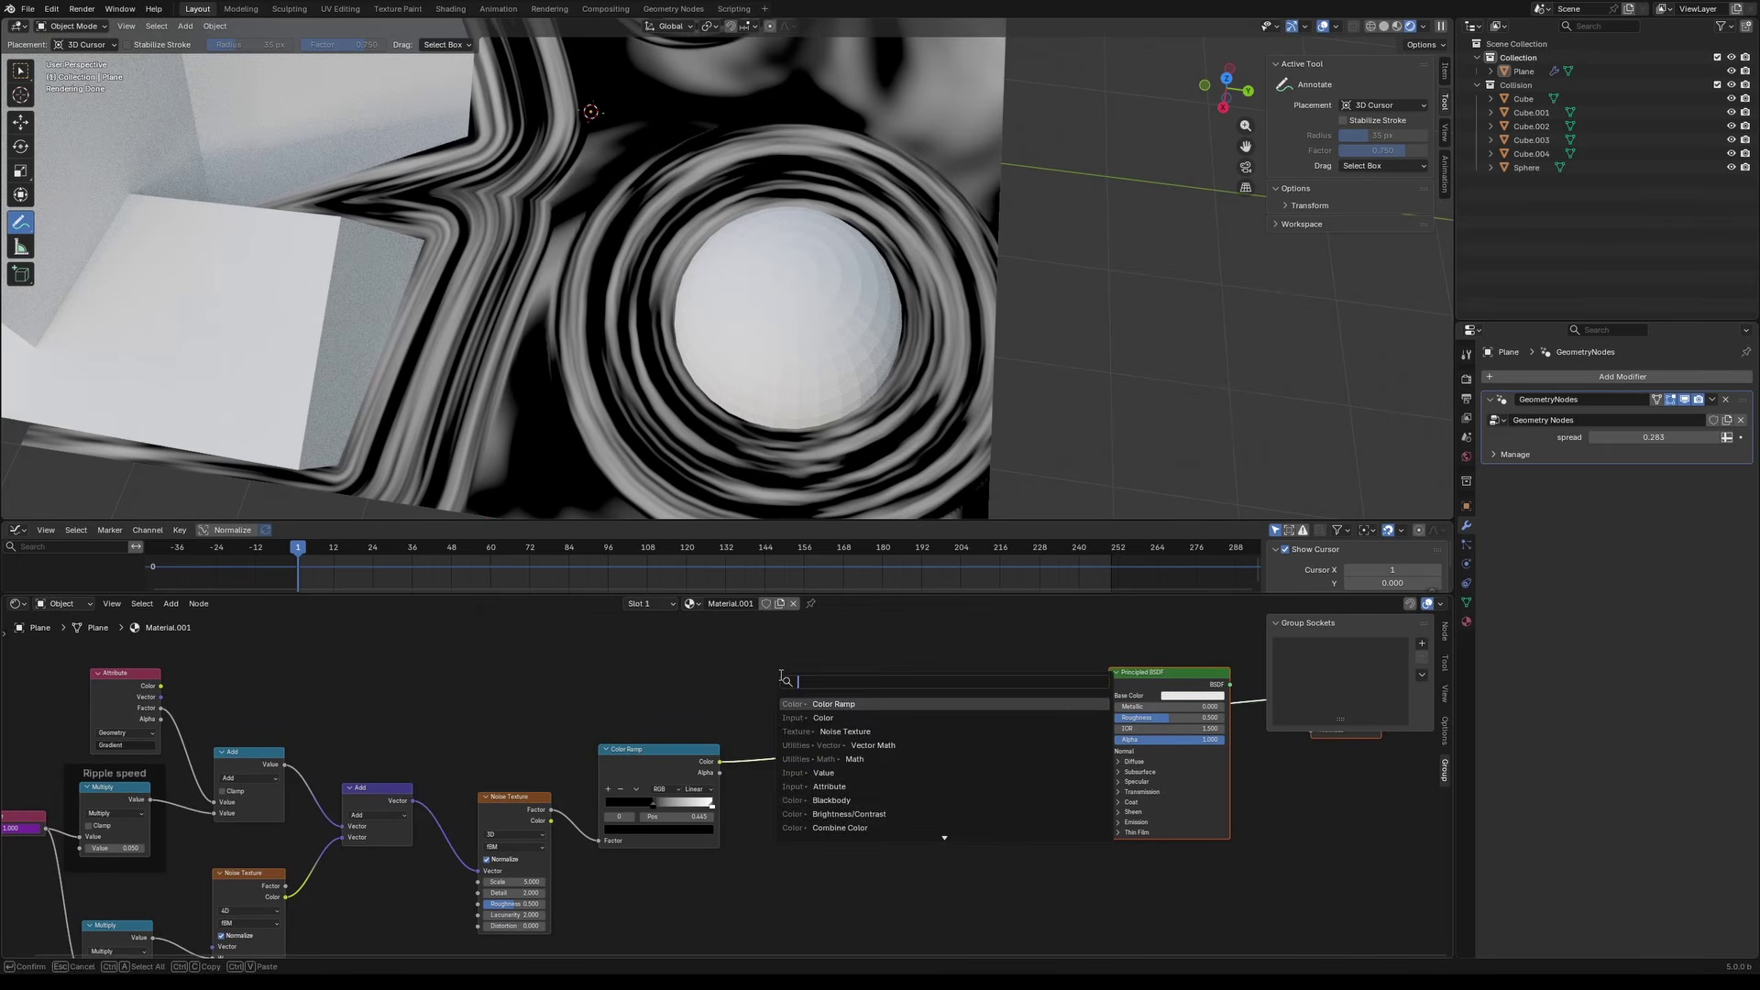
key("Return")
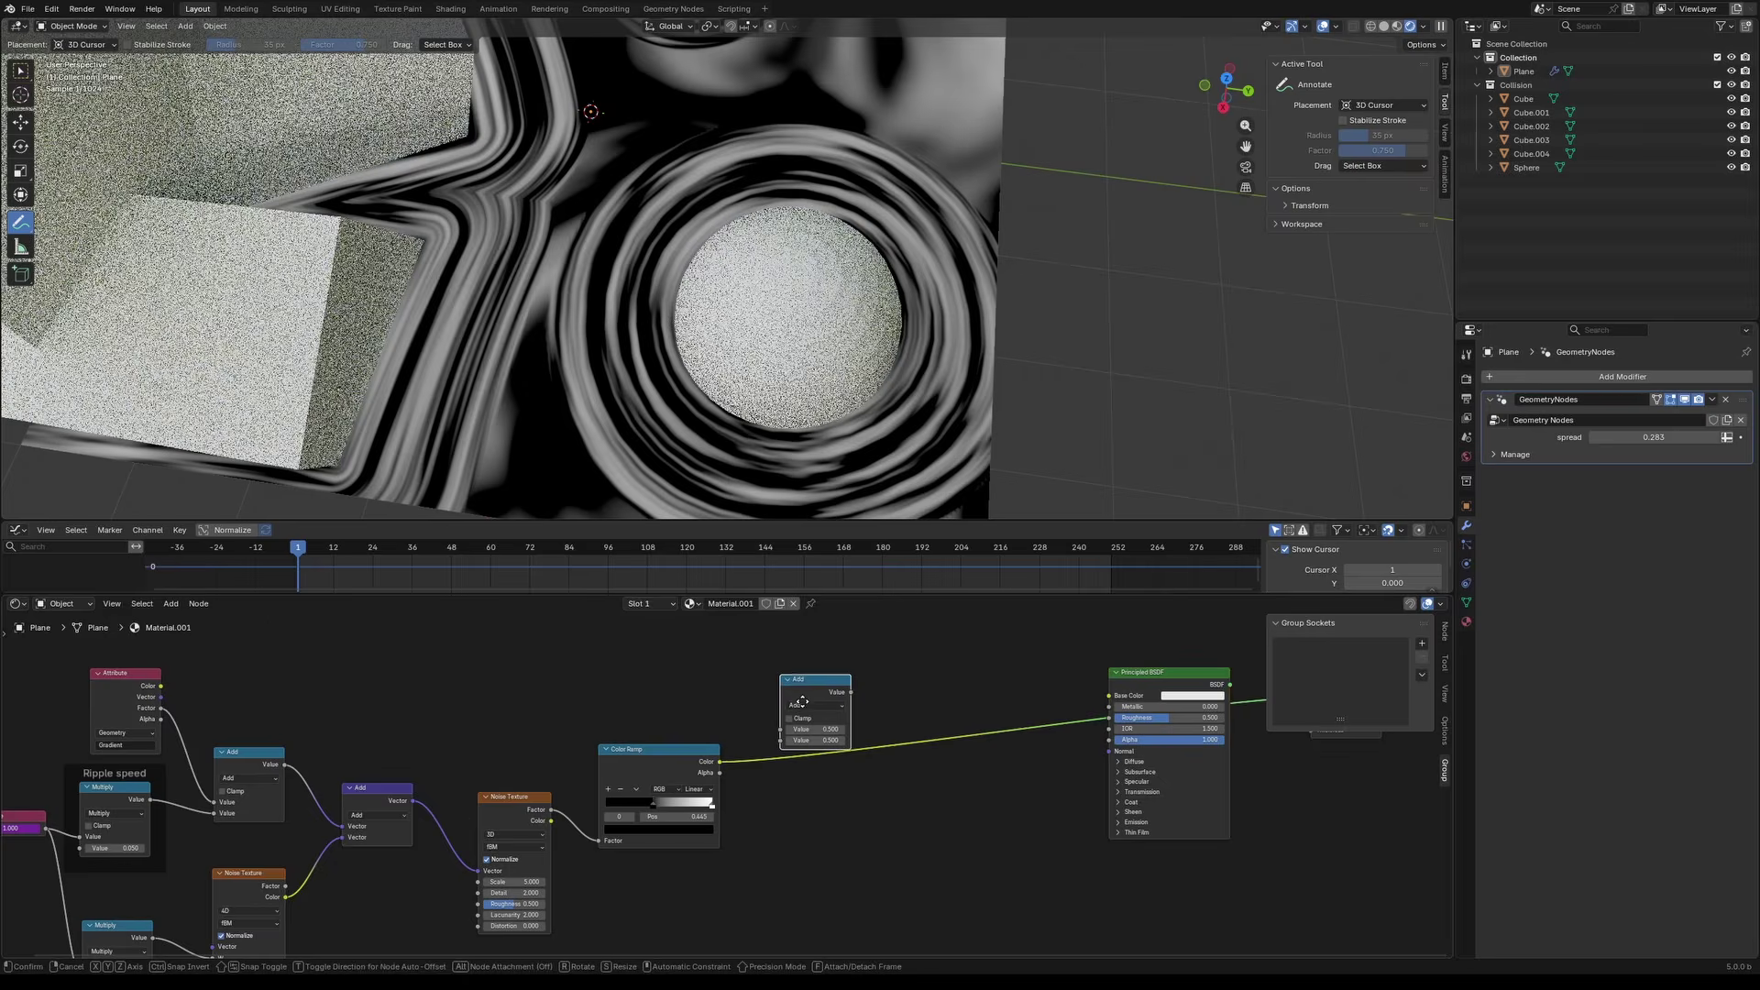
left_click(786, 724)
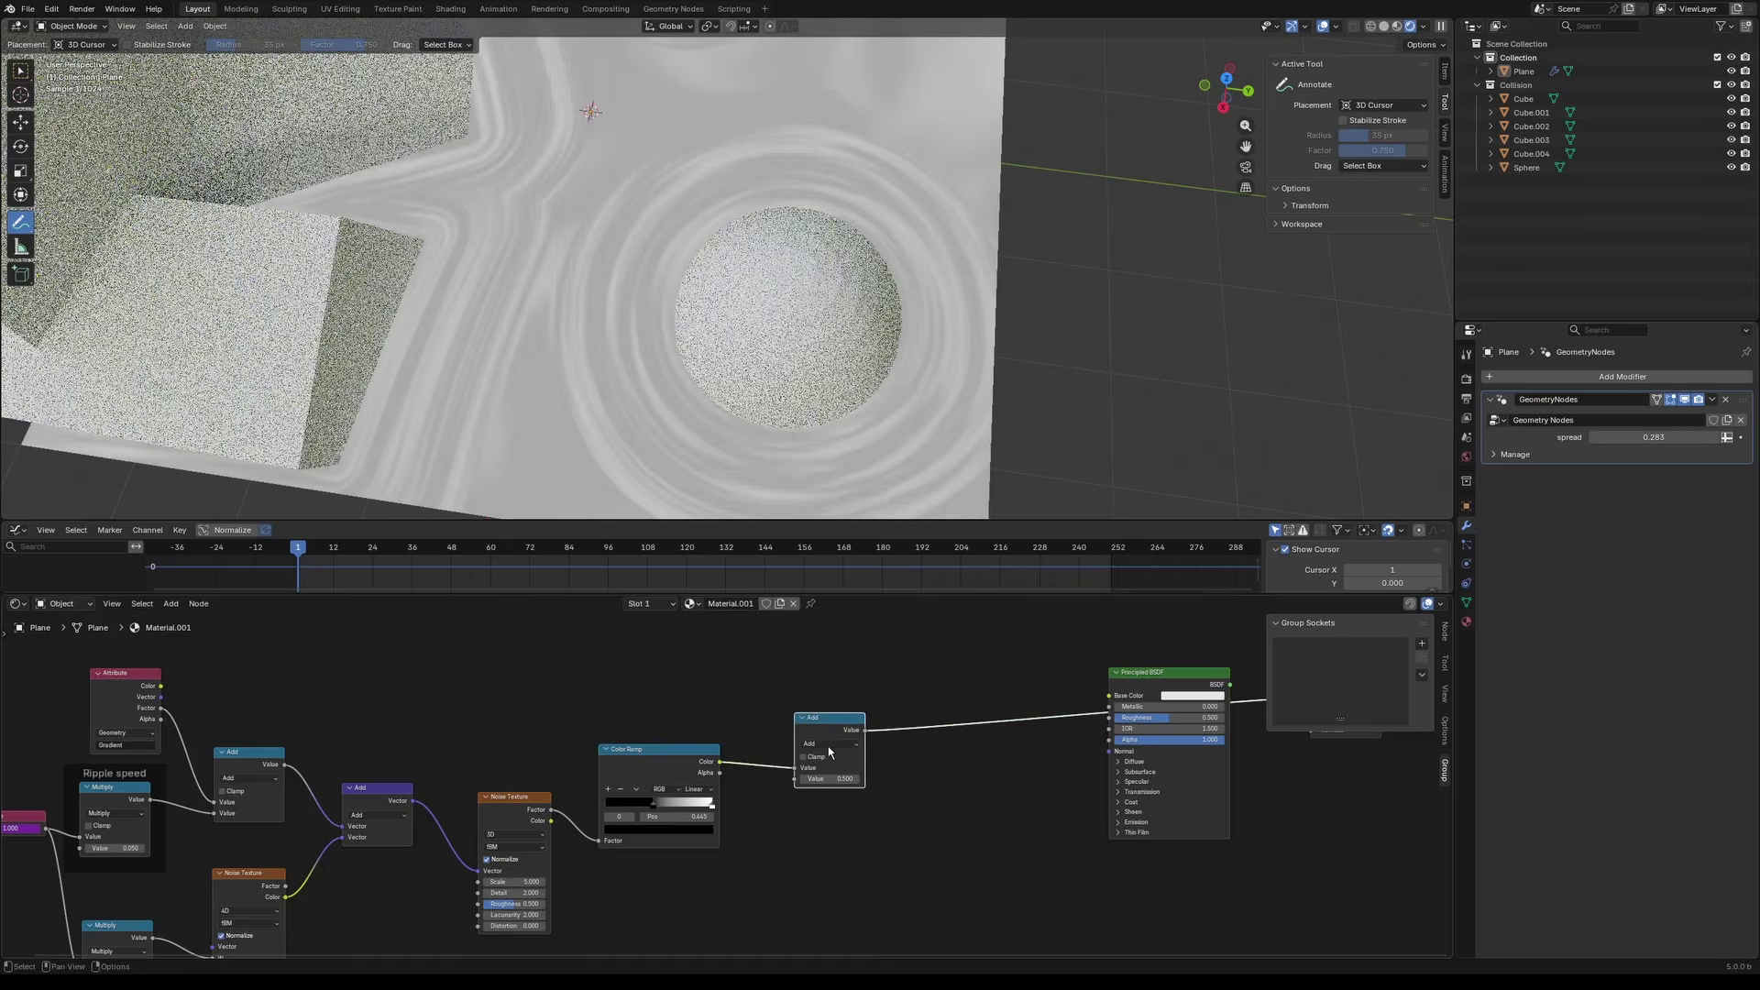
left_click(827, 743)
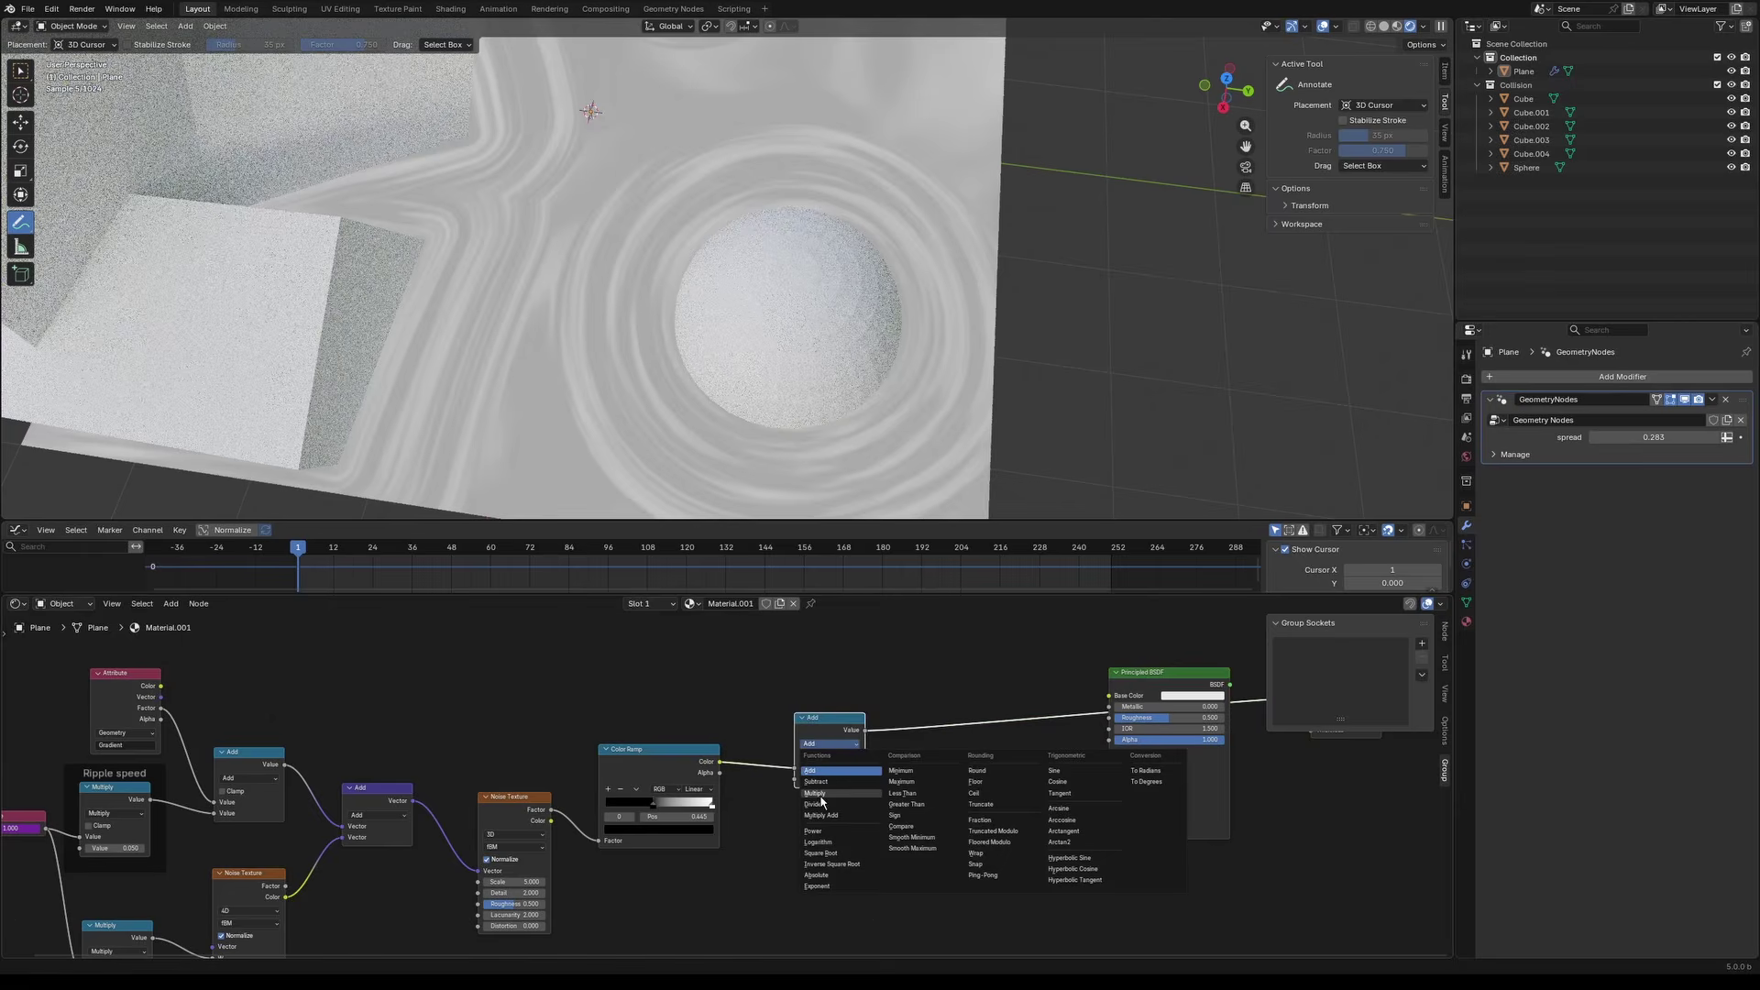
left_click(819, 794)
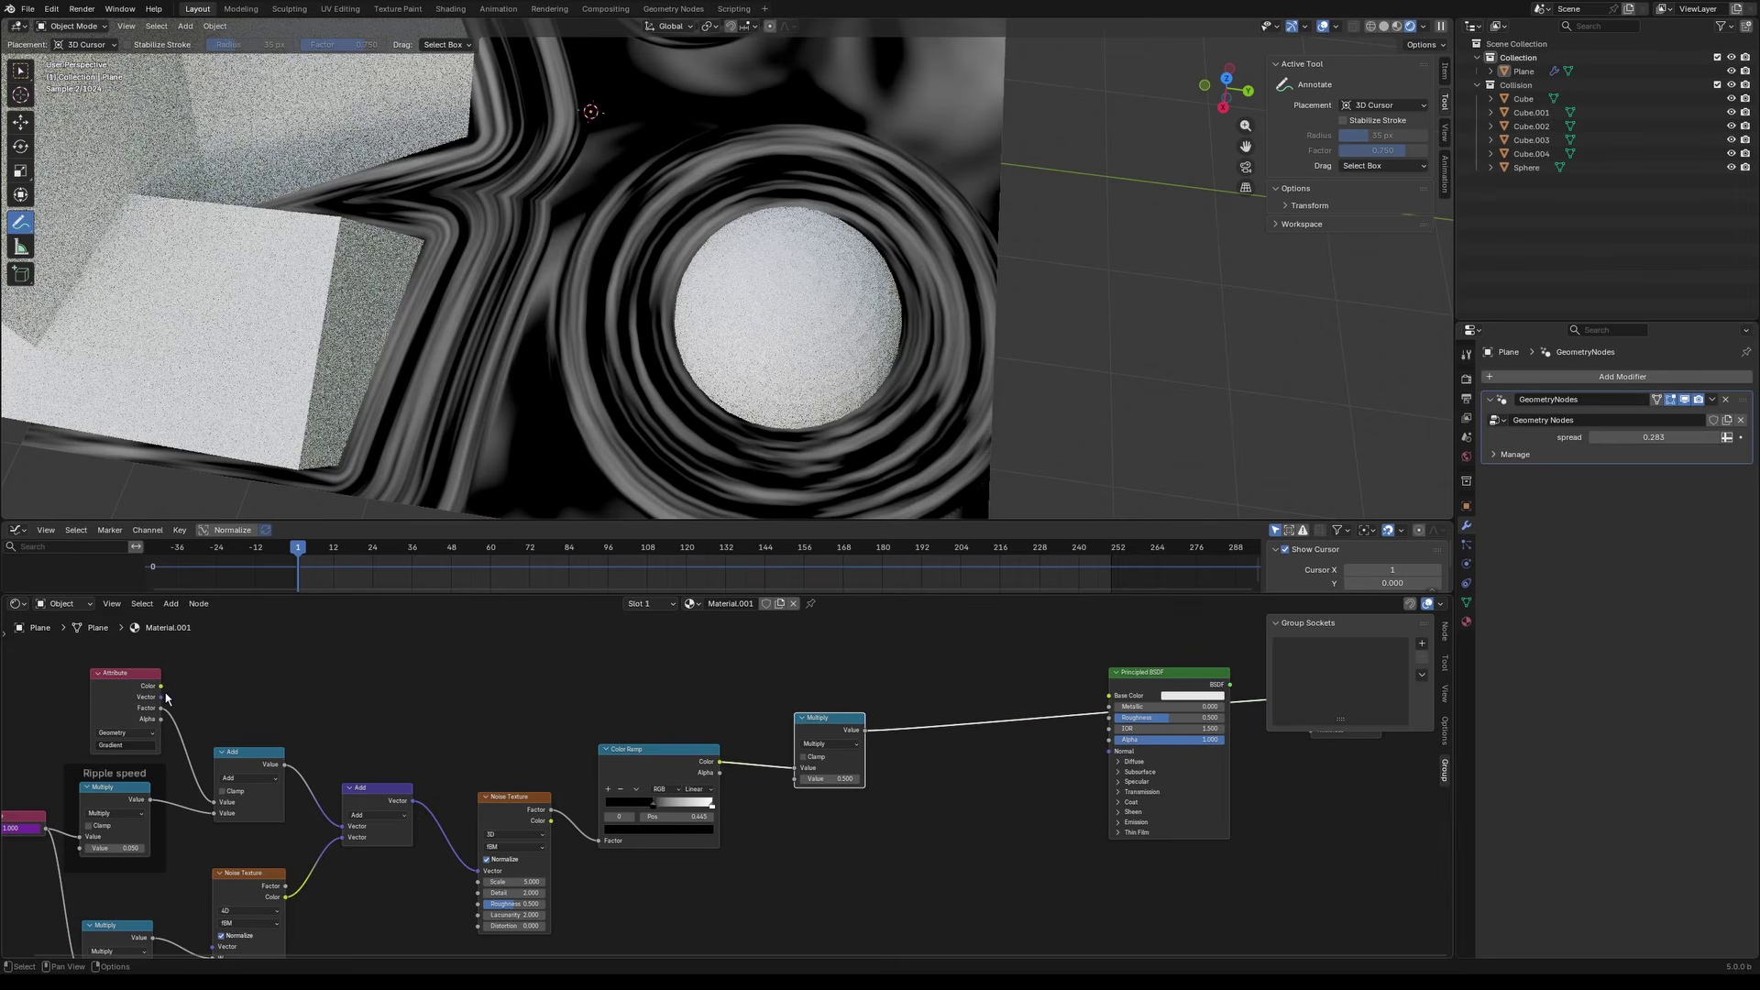
Step: Preview the Attribute node's Factor output on the plane to examine the gradient falloff
left_click_drag(162, 685, 376, 733)
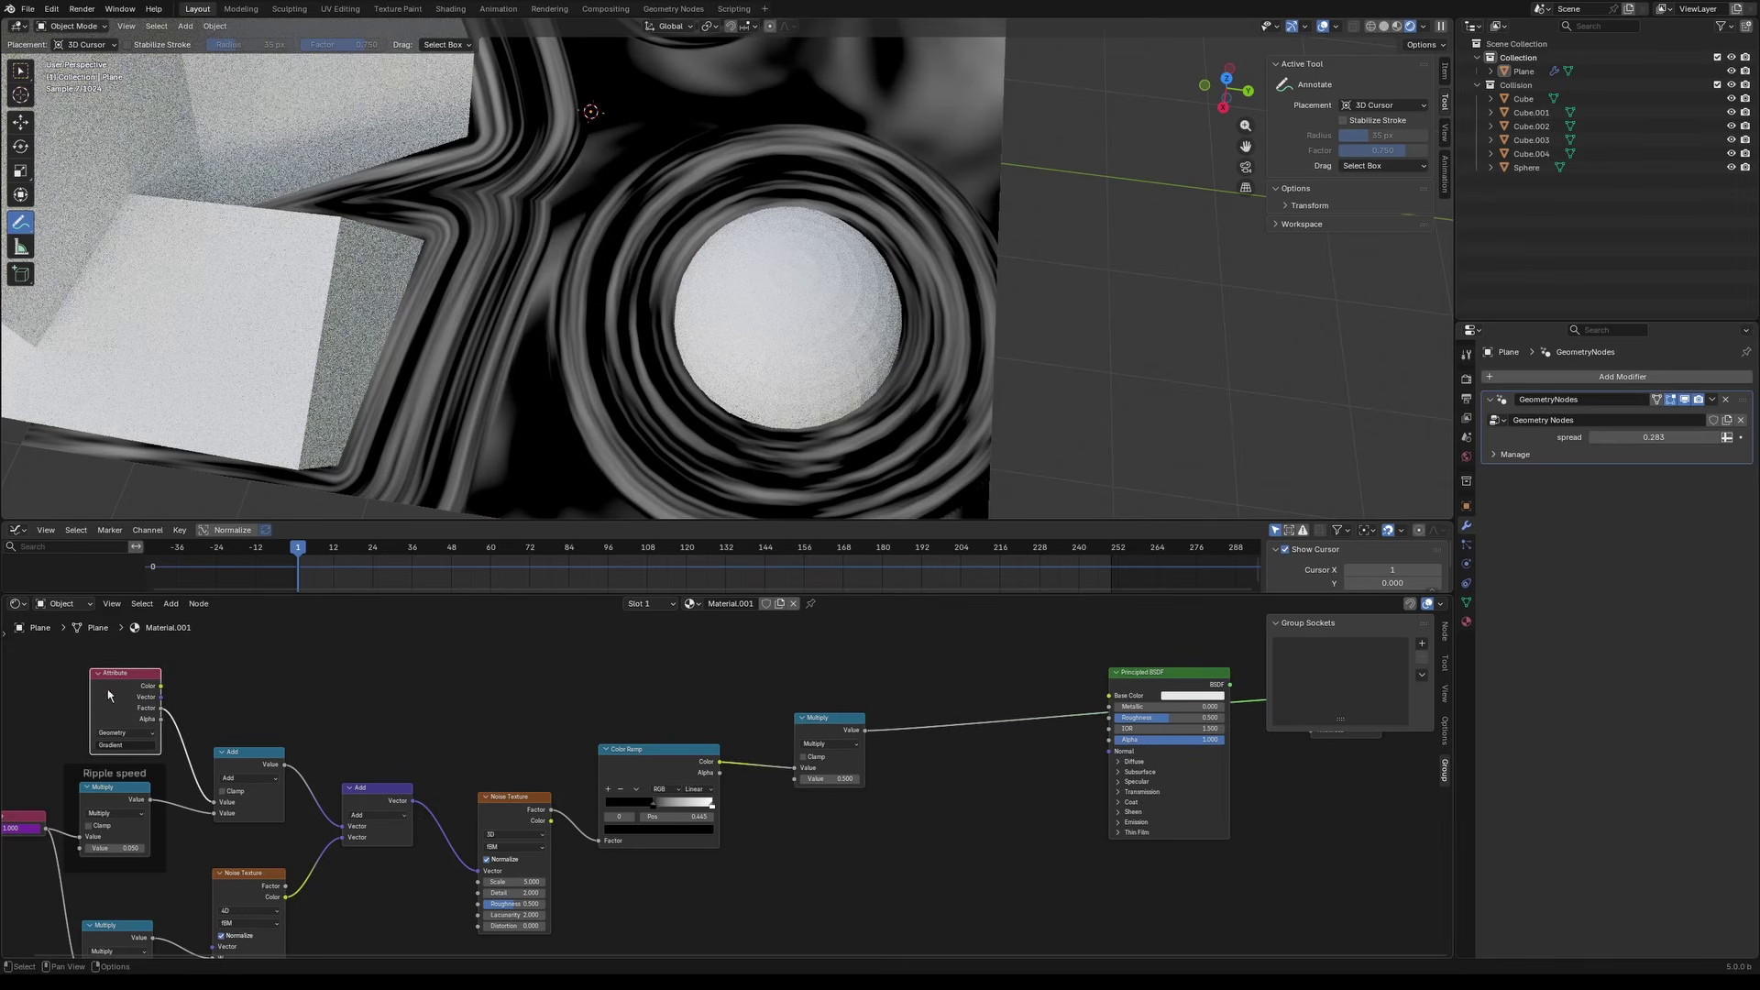
left_click(128, 697, "ctrl+shift")
left_click(128, 693, "ctrl+shift")
left_click(129, 693, "ctrl+shift")
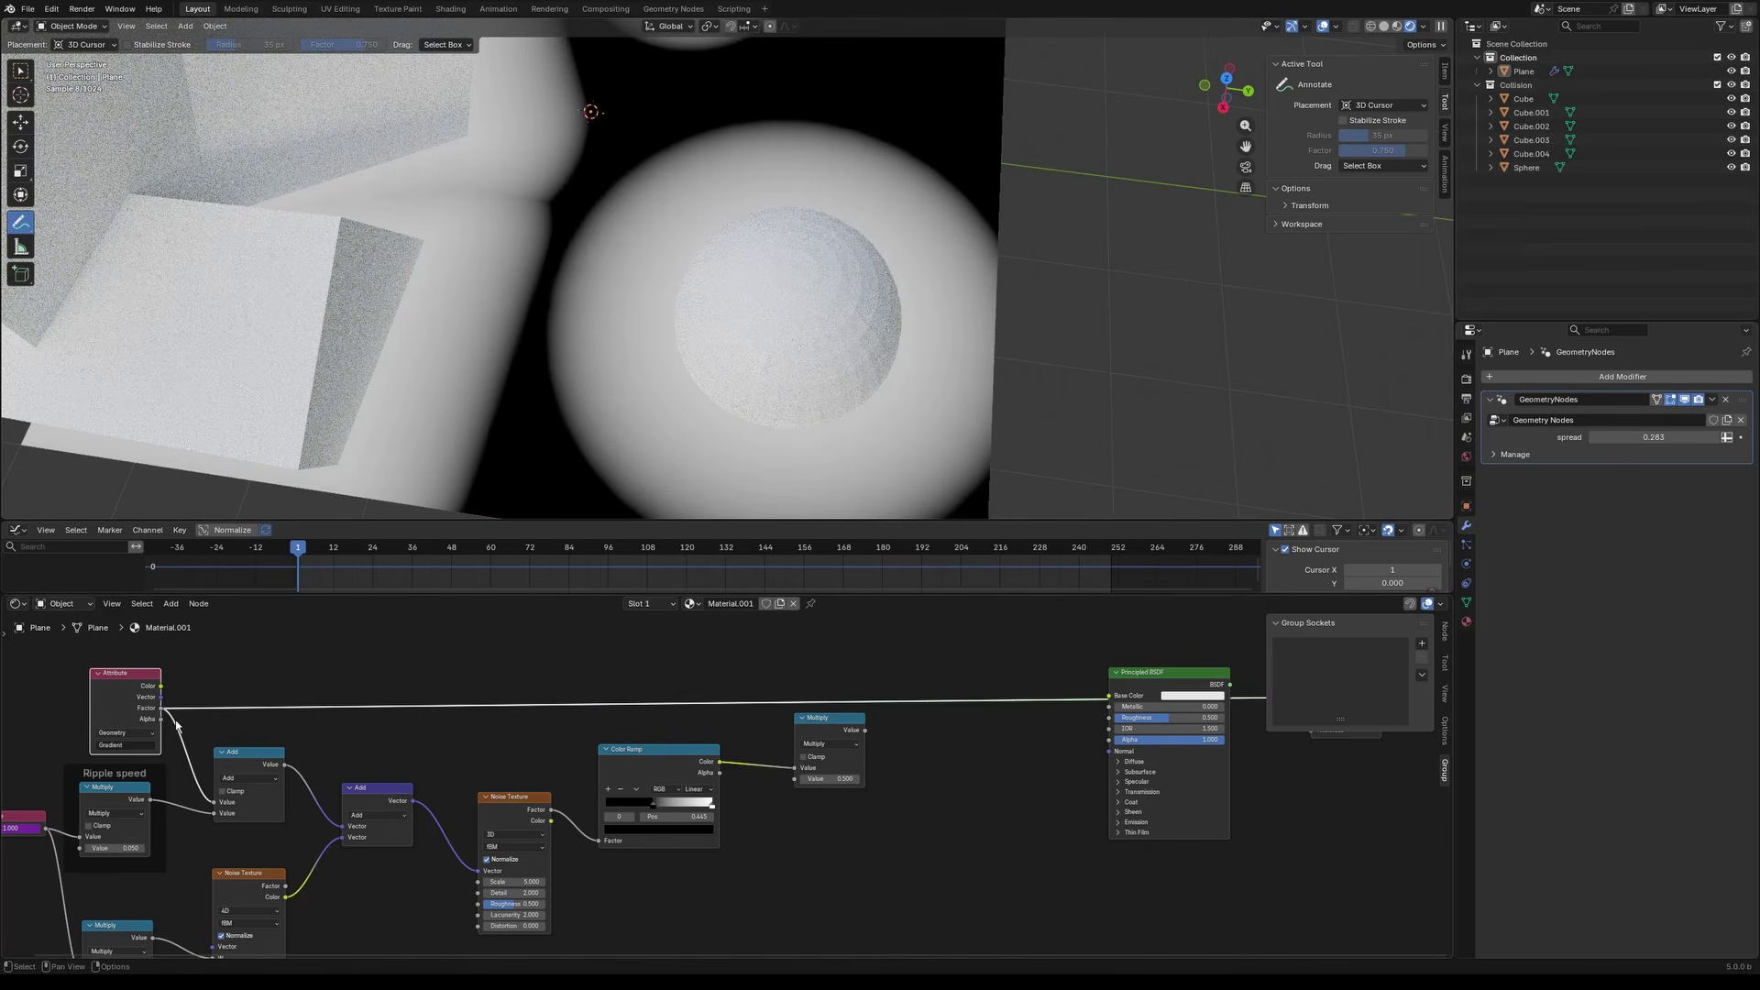
Step: Connect the Attribute's Factor to the Multiply node's second value and preview the Multiply result on the plane, repositioning the node higher
left_click_drag(160, 708, 794, 785)
left_click_drag(958, 768, 958, 768)
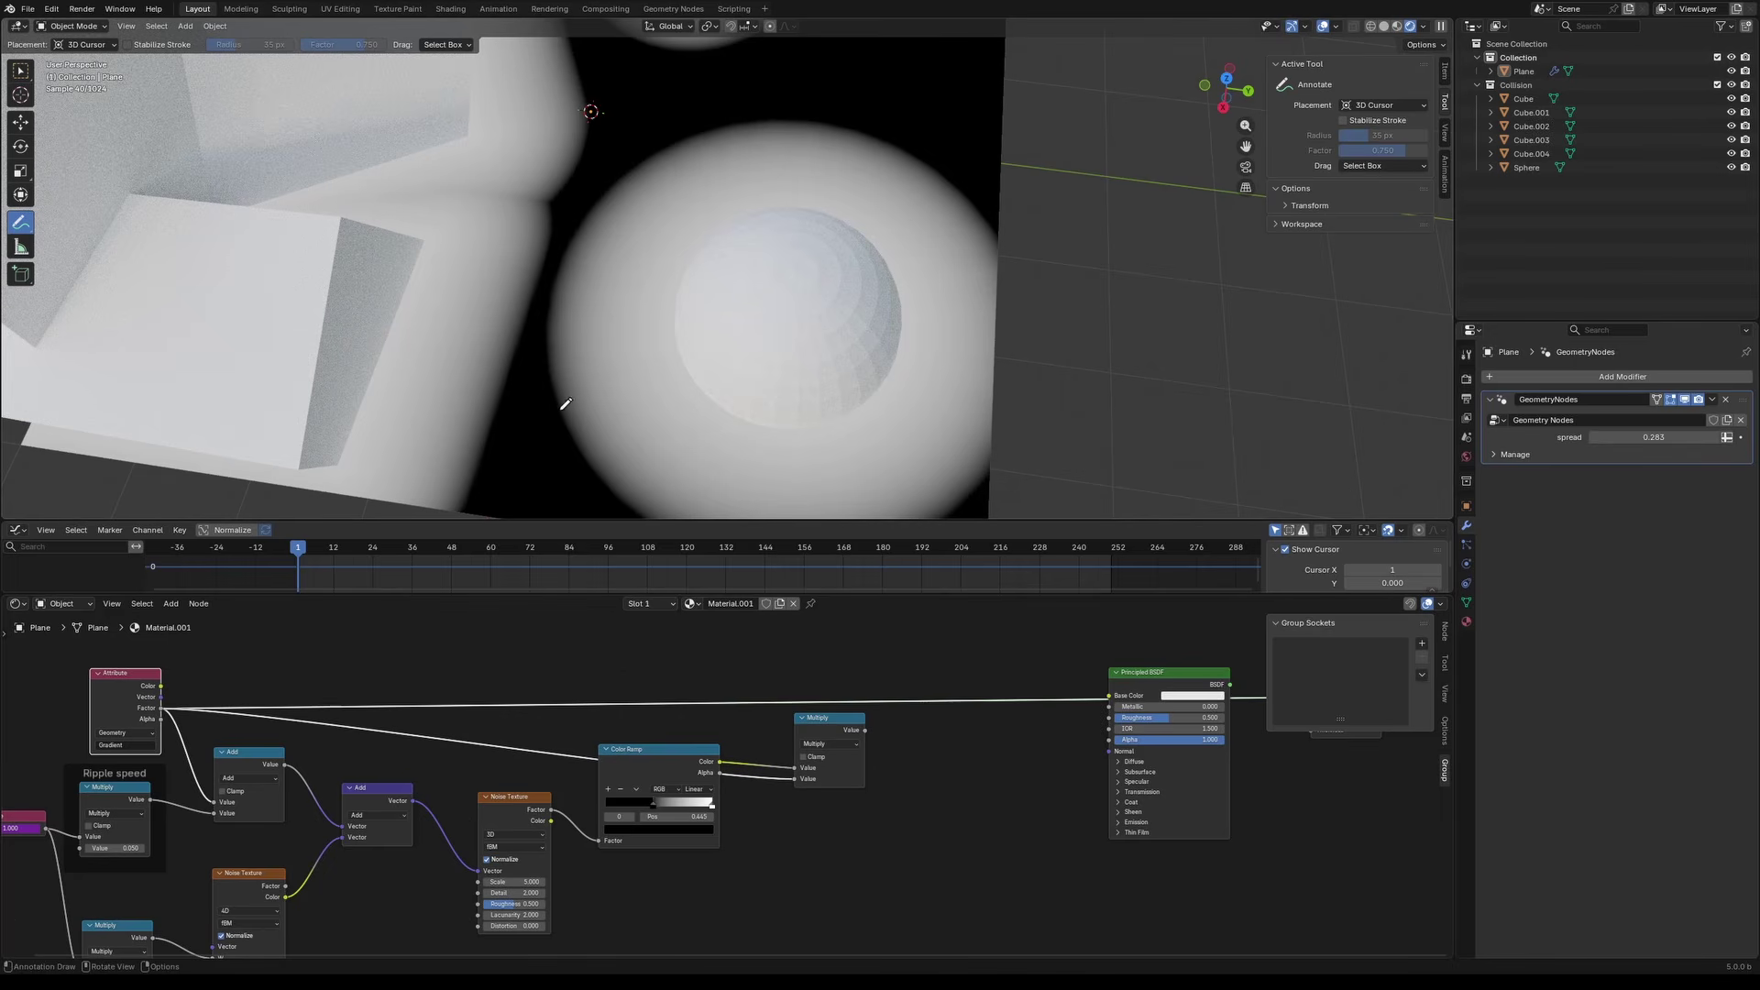
left_click(819, 718, "ctrl+shift")
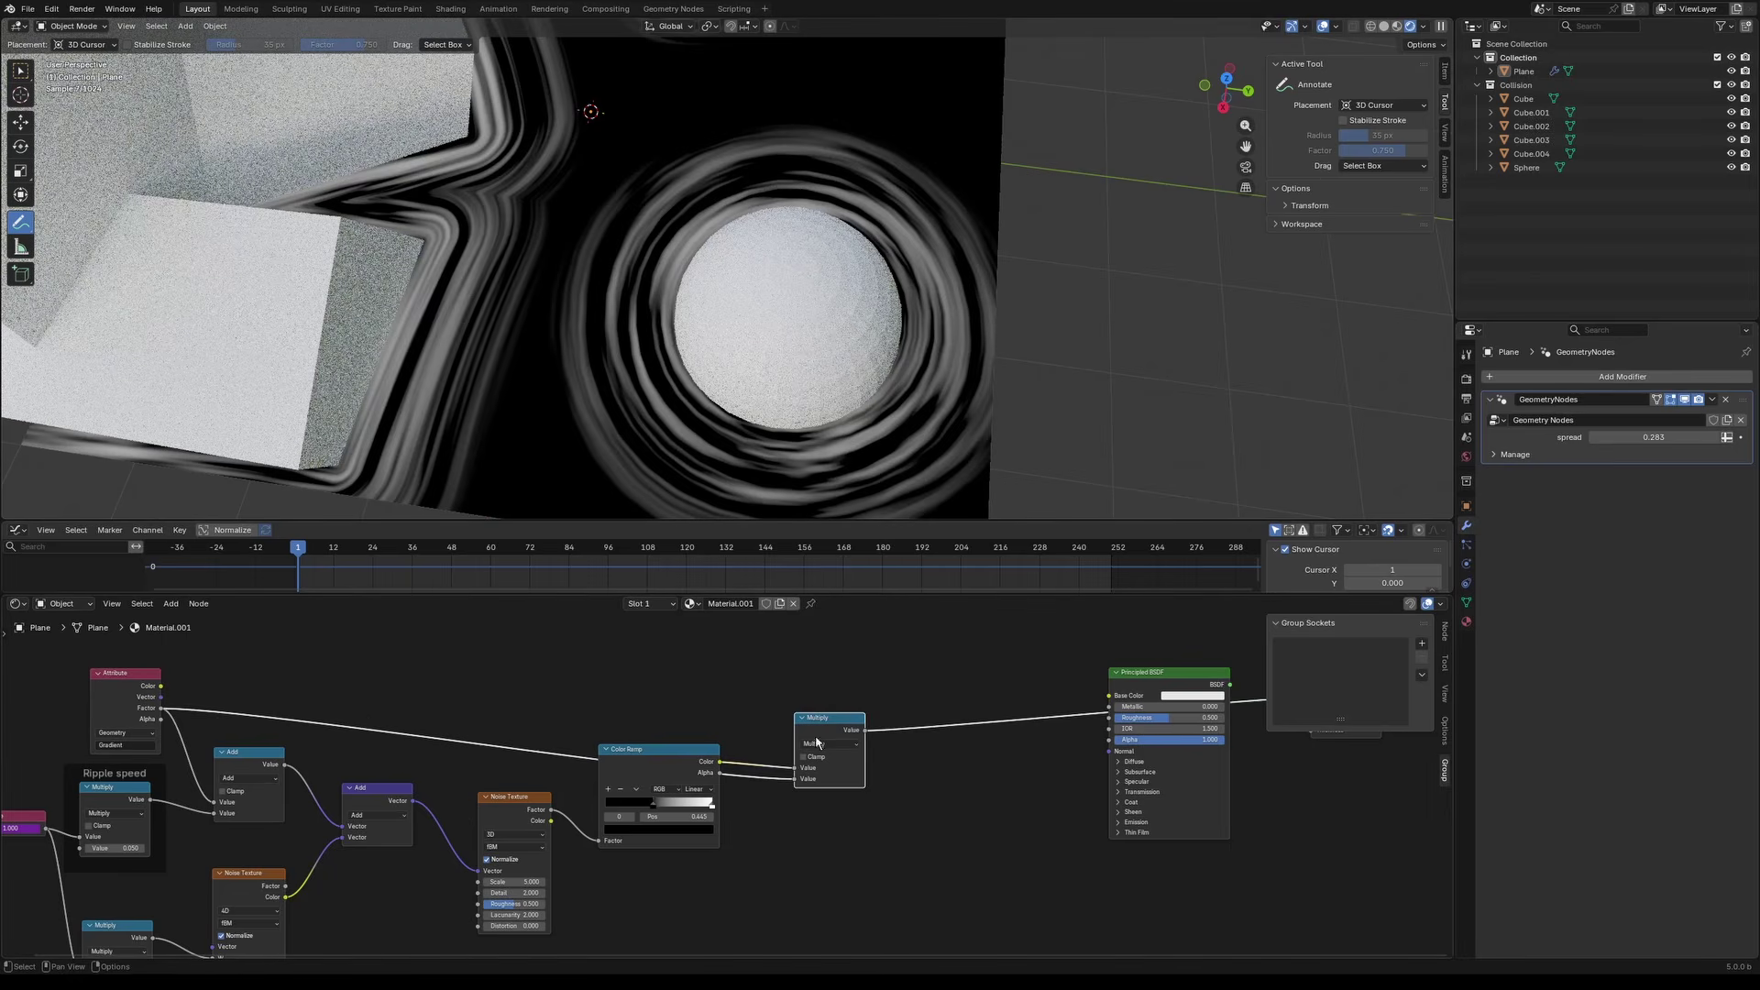
key("g")
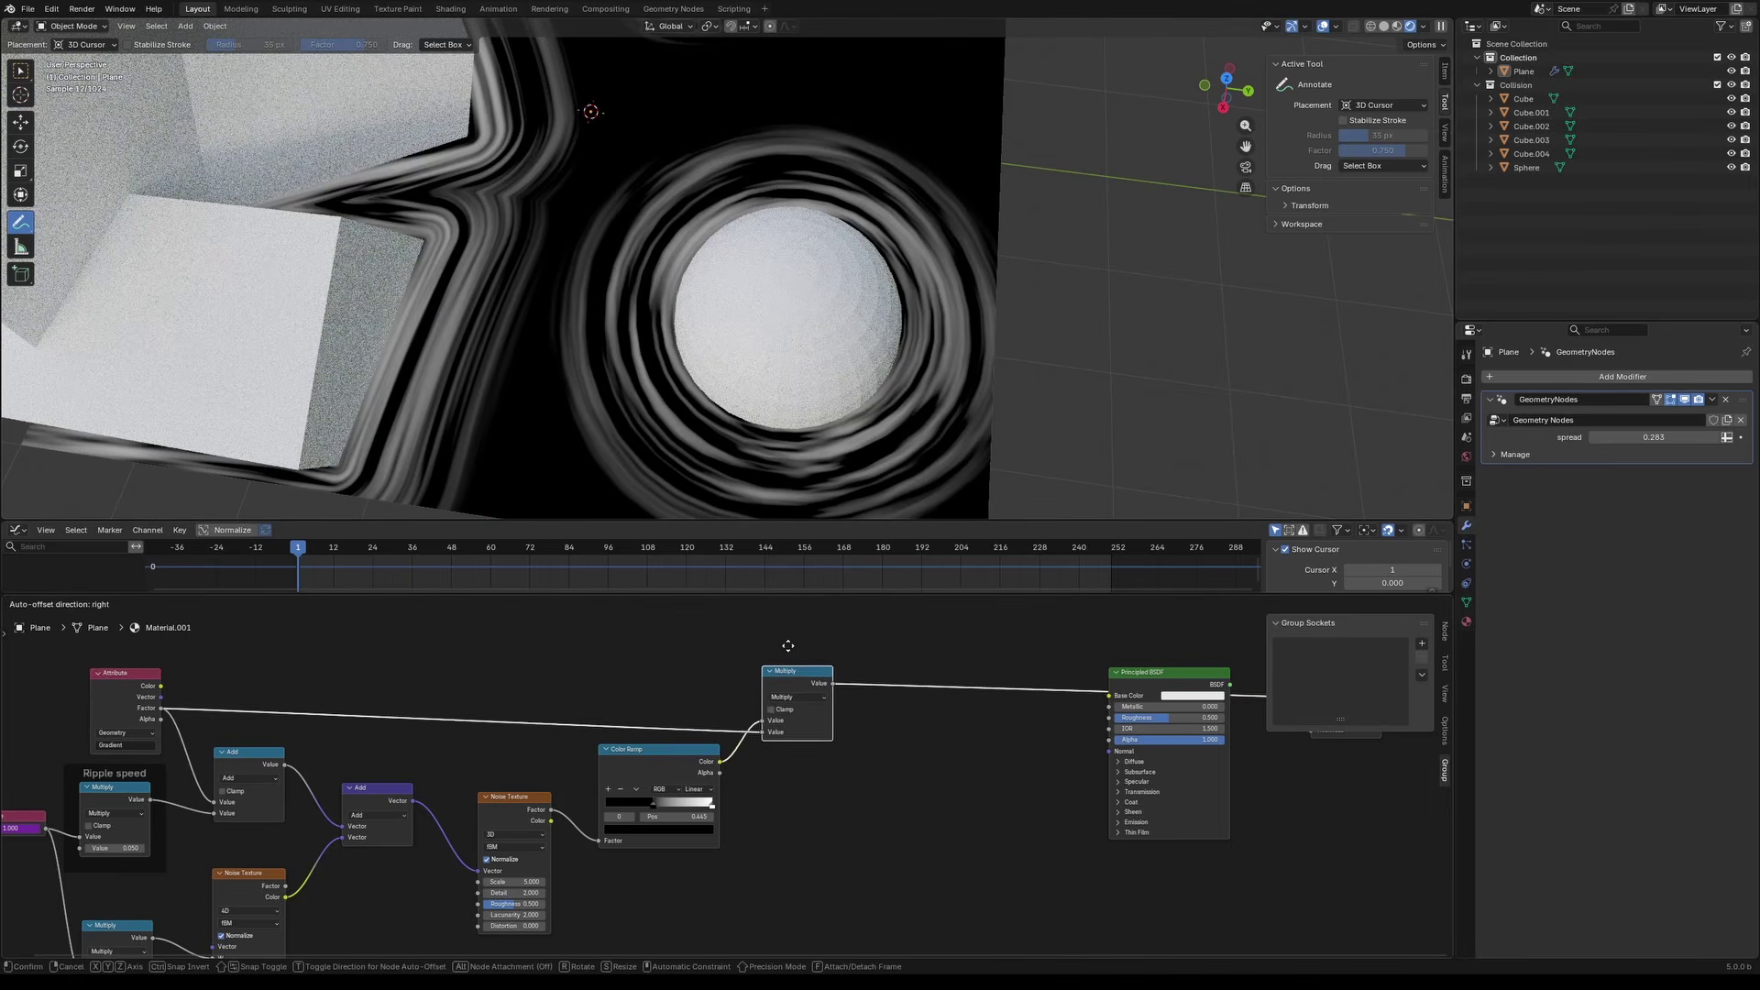
left_click(789, 647)
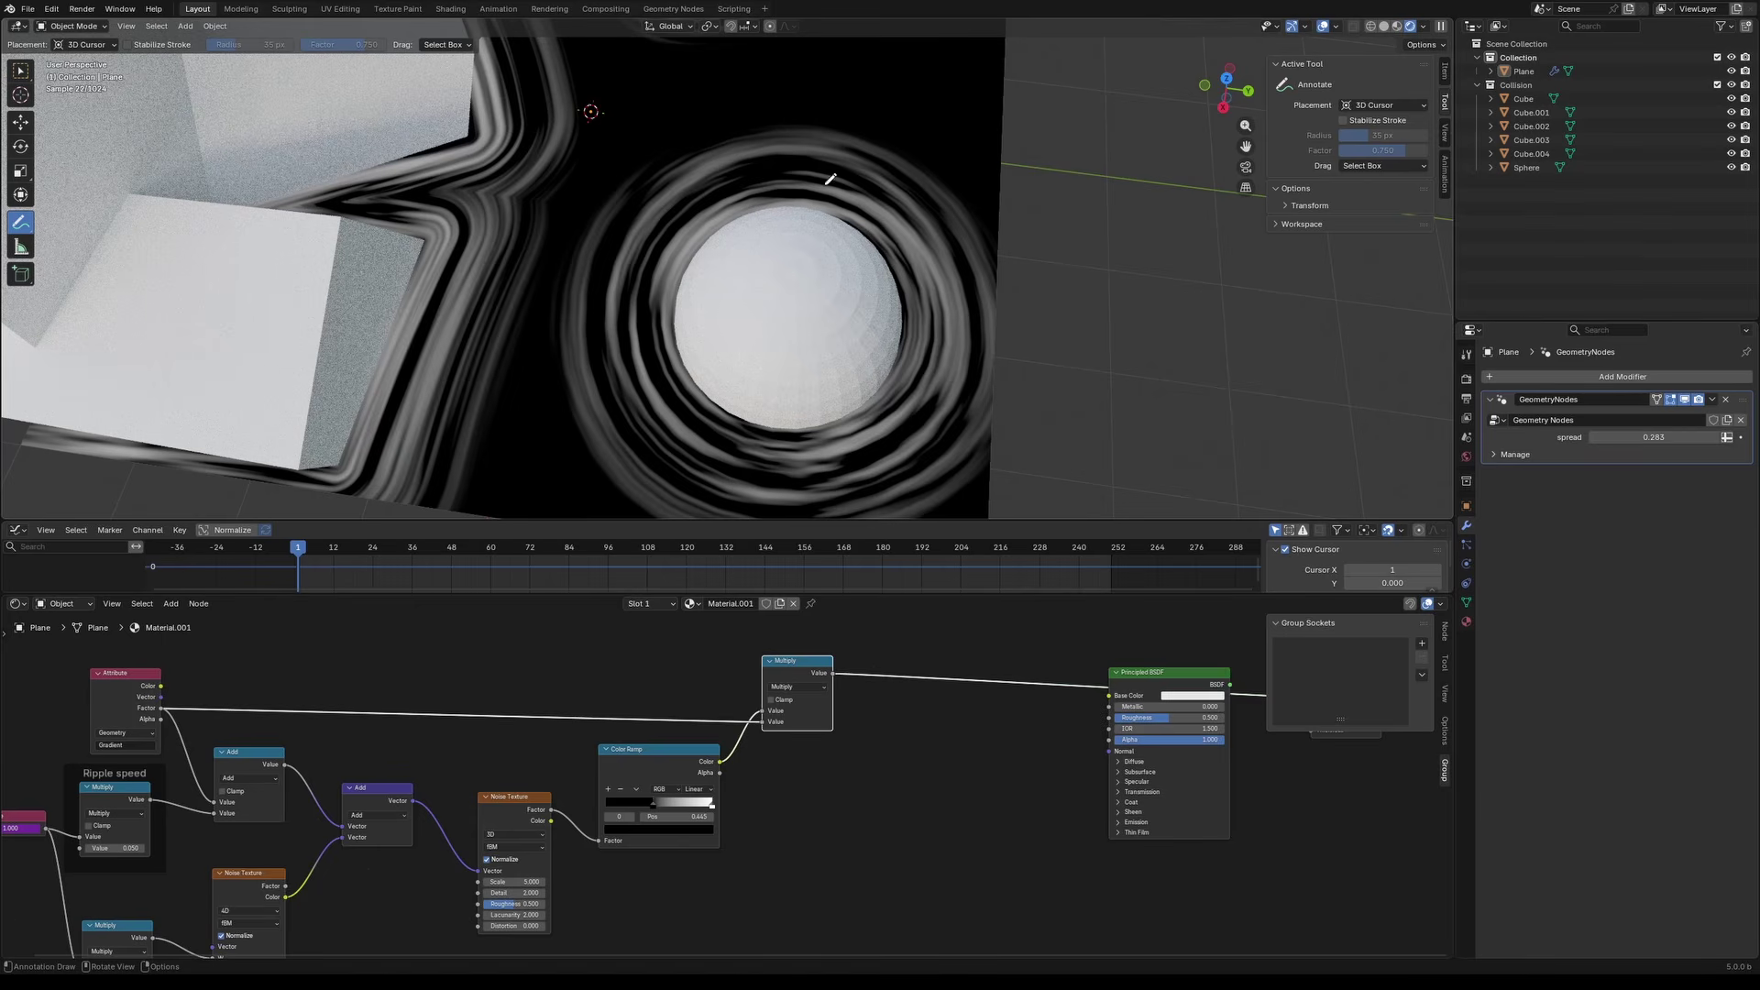
Step: Duplicate the Multiply node and insert the copy on the link between it and the Material Output
middle_click_drag(880, 773, 799, 867)
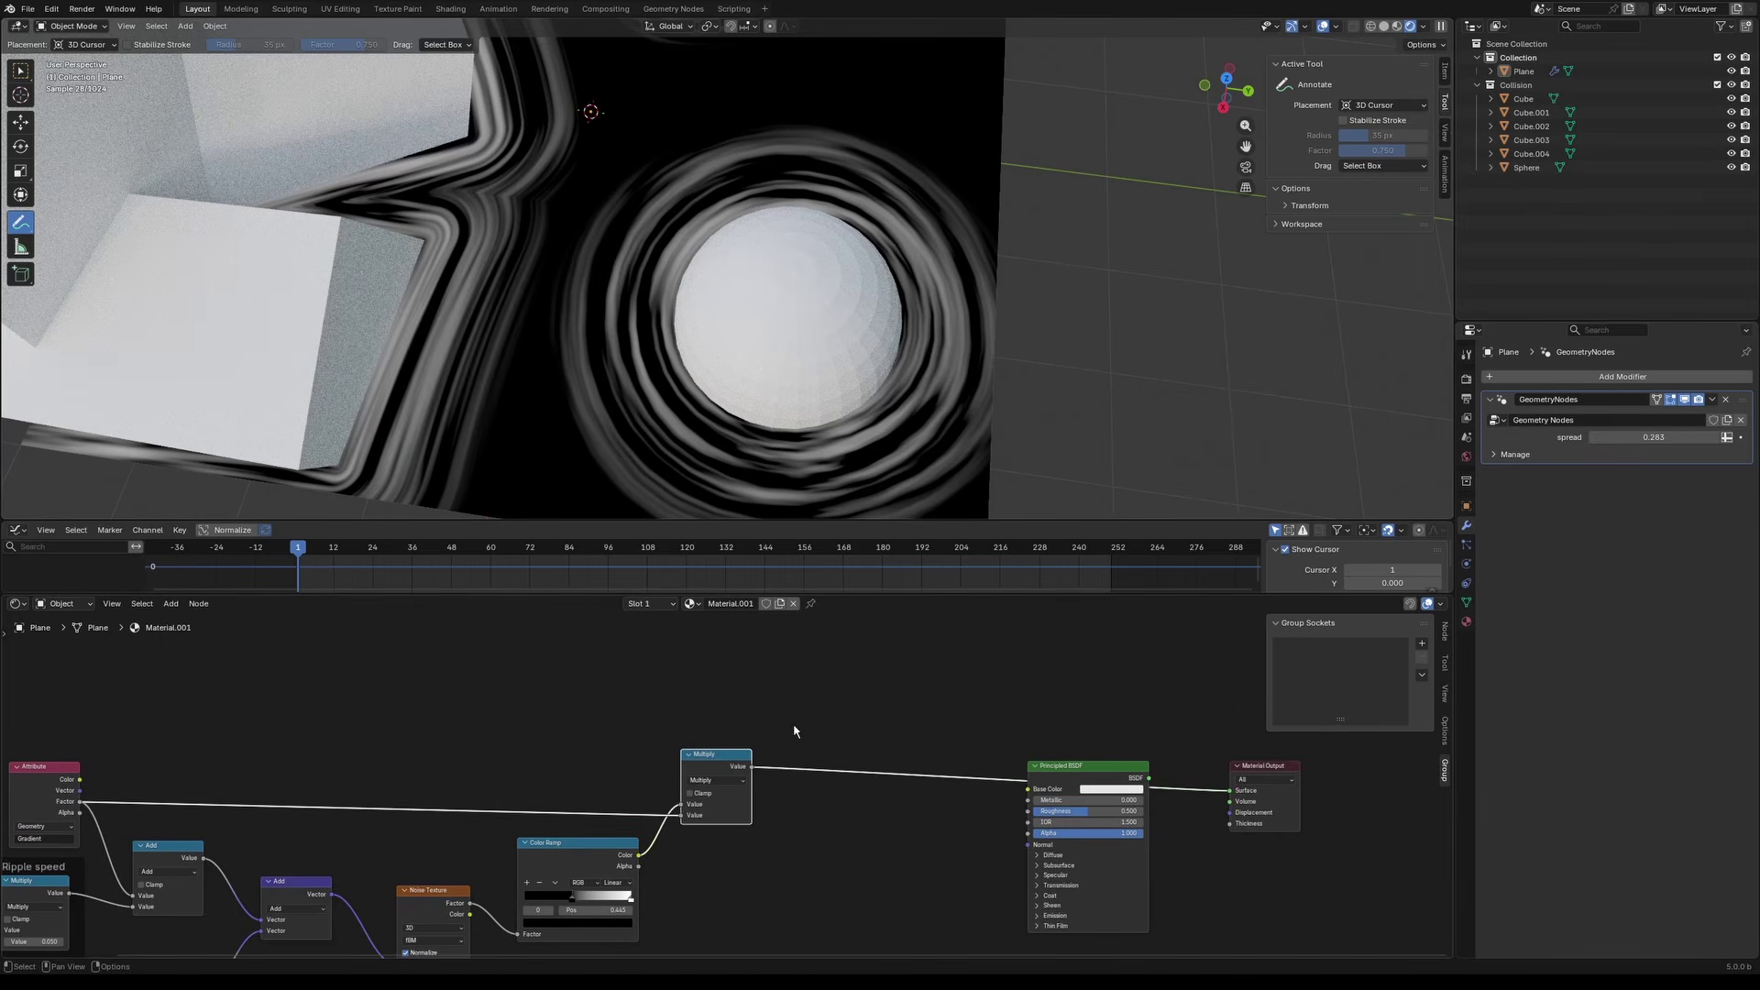
middle_click_drag(794, 731, 735, 762)
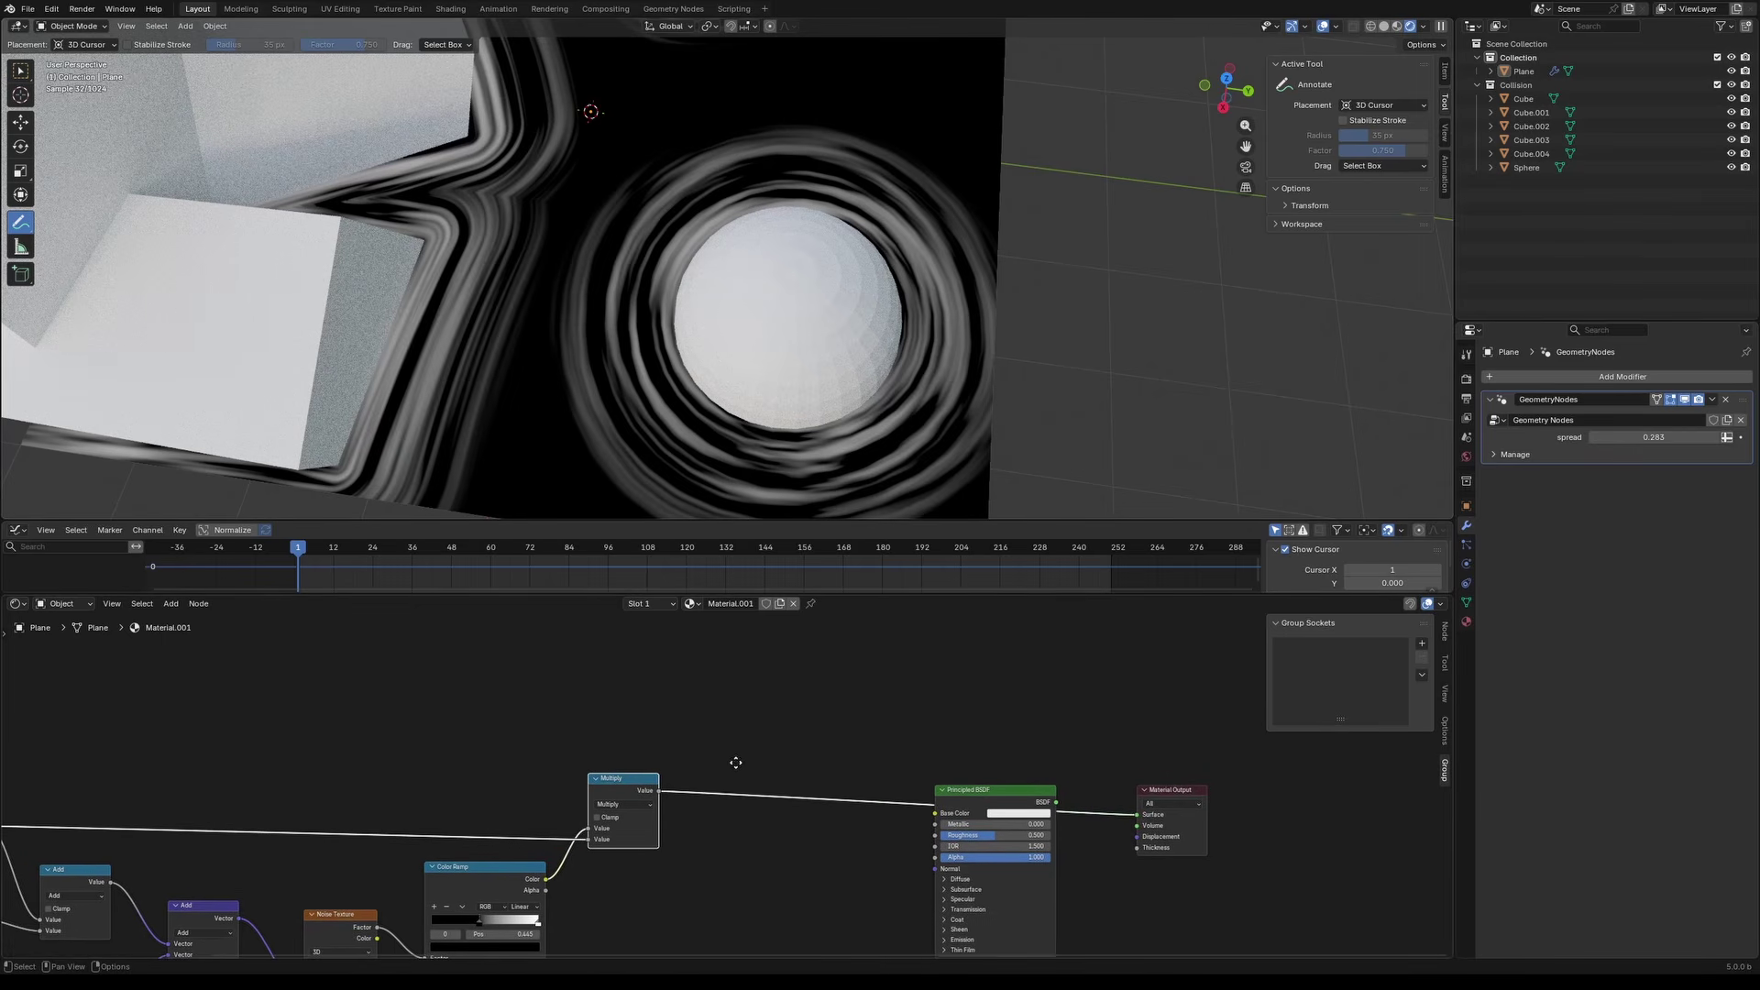
key("shift+d")
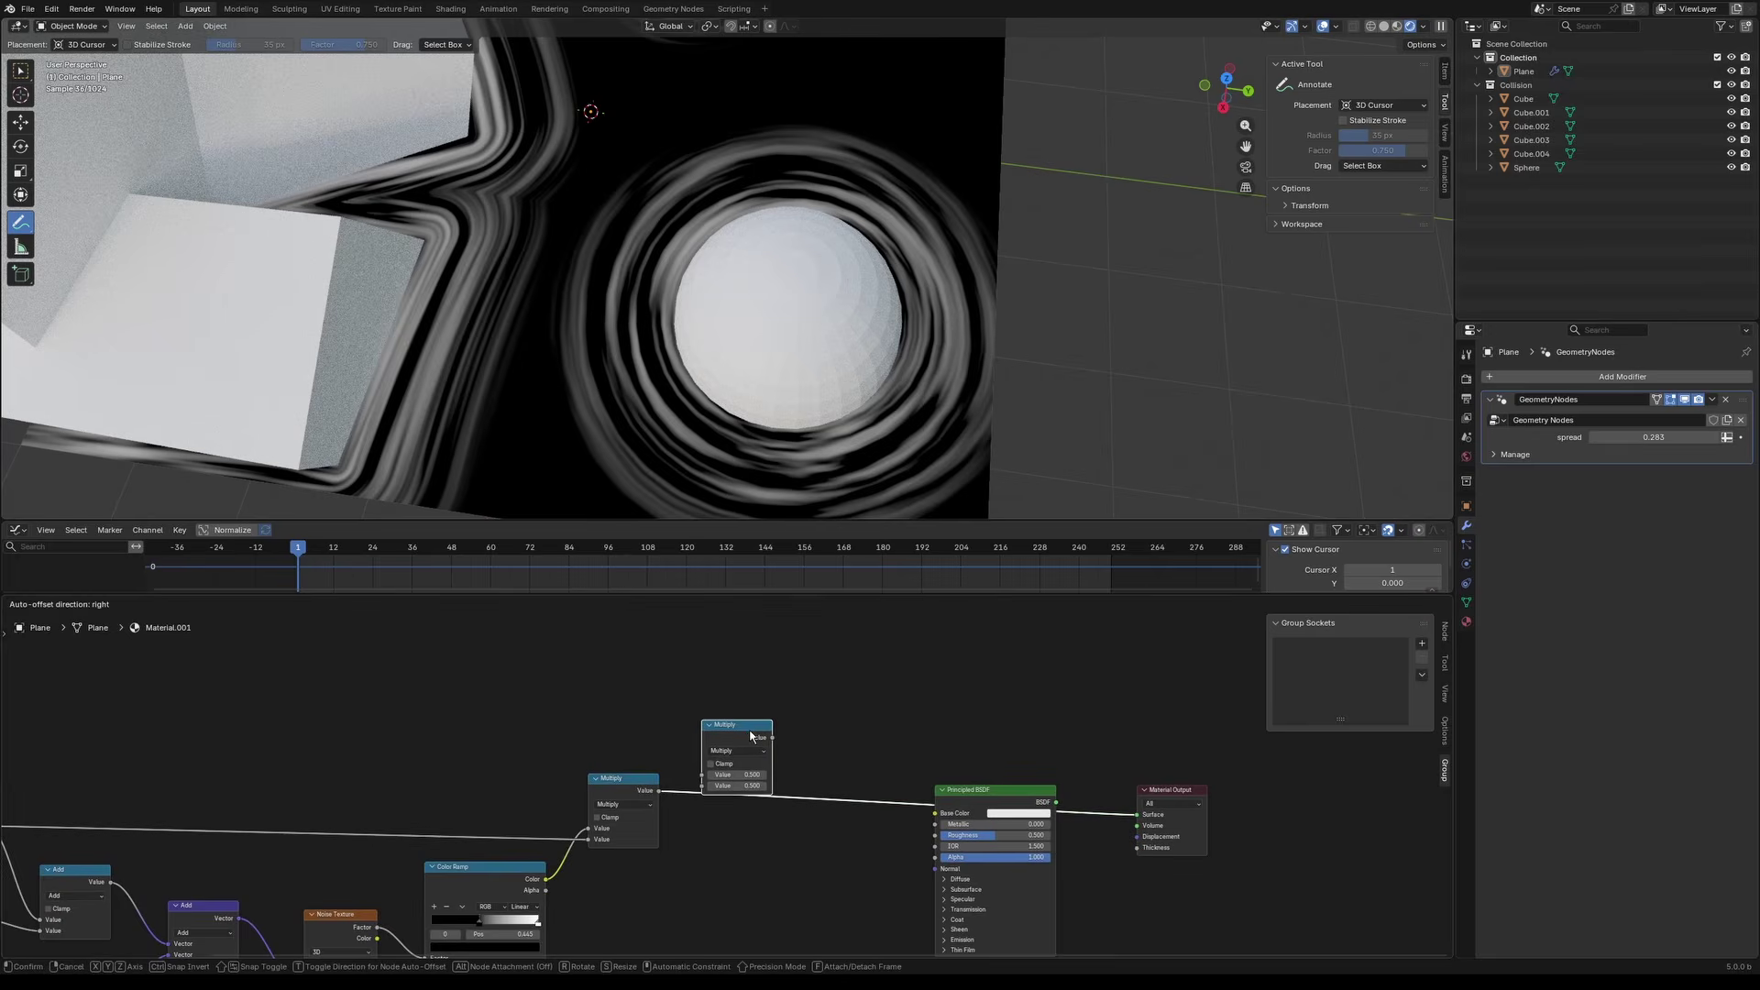
left_click(750, 735)
Step: Add a Color Ramp driven by the Attribute's Factor and connect its Color to the second Multiply node's free value
middle_click_drag(569, 703, 692, 730)
key("shift+a")
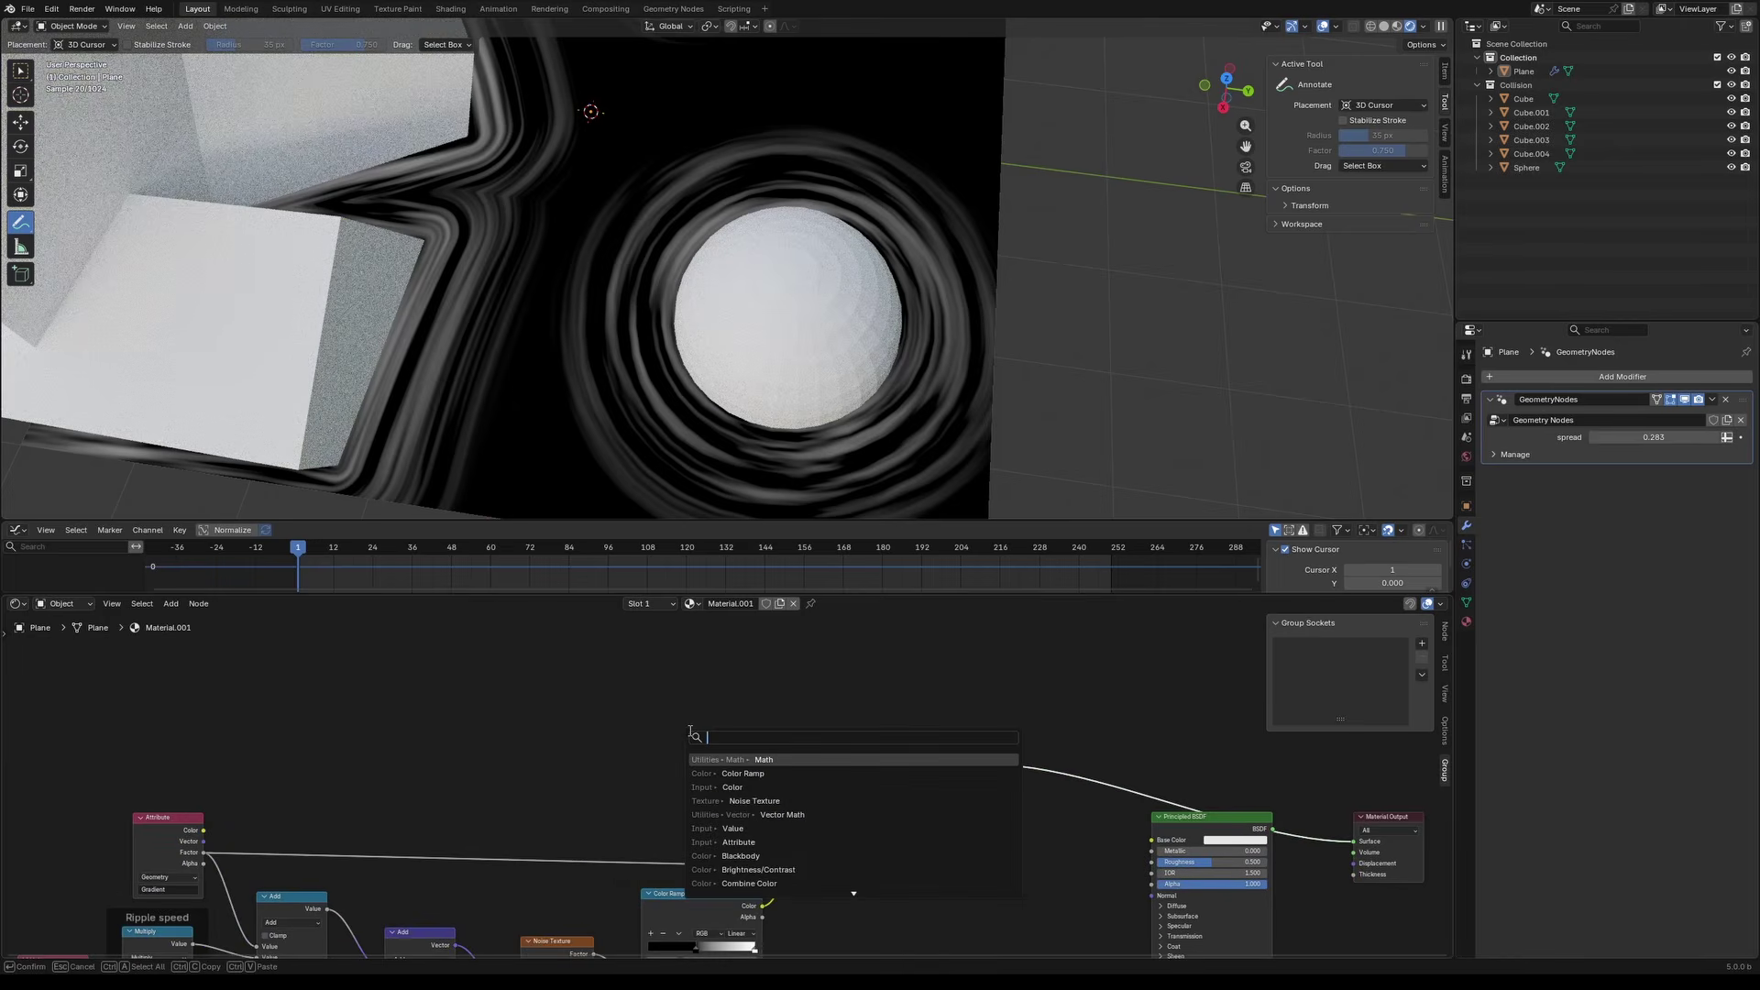
type("ramp")
key("Return")
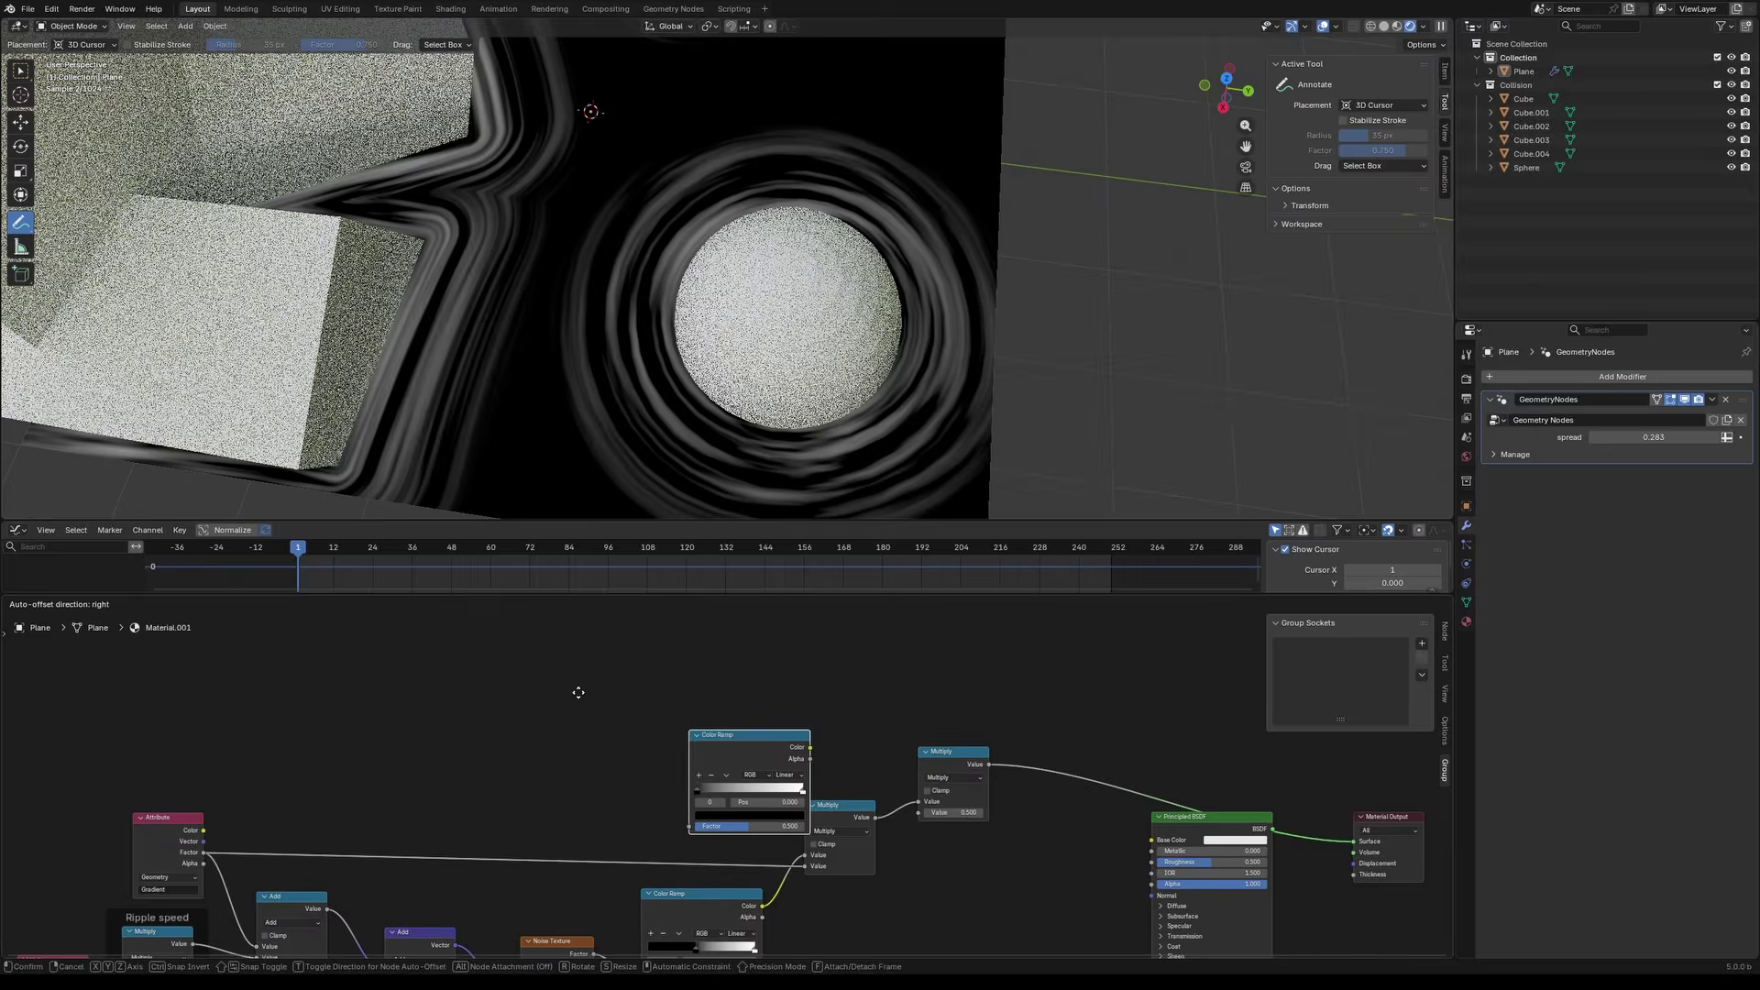
left_click(580, 701)
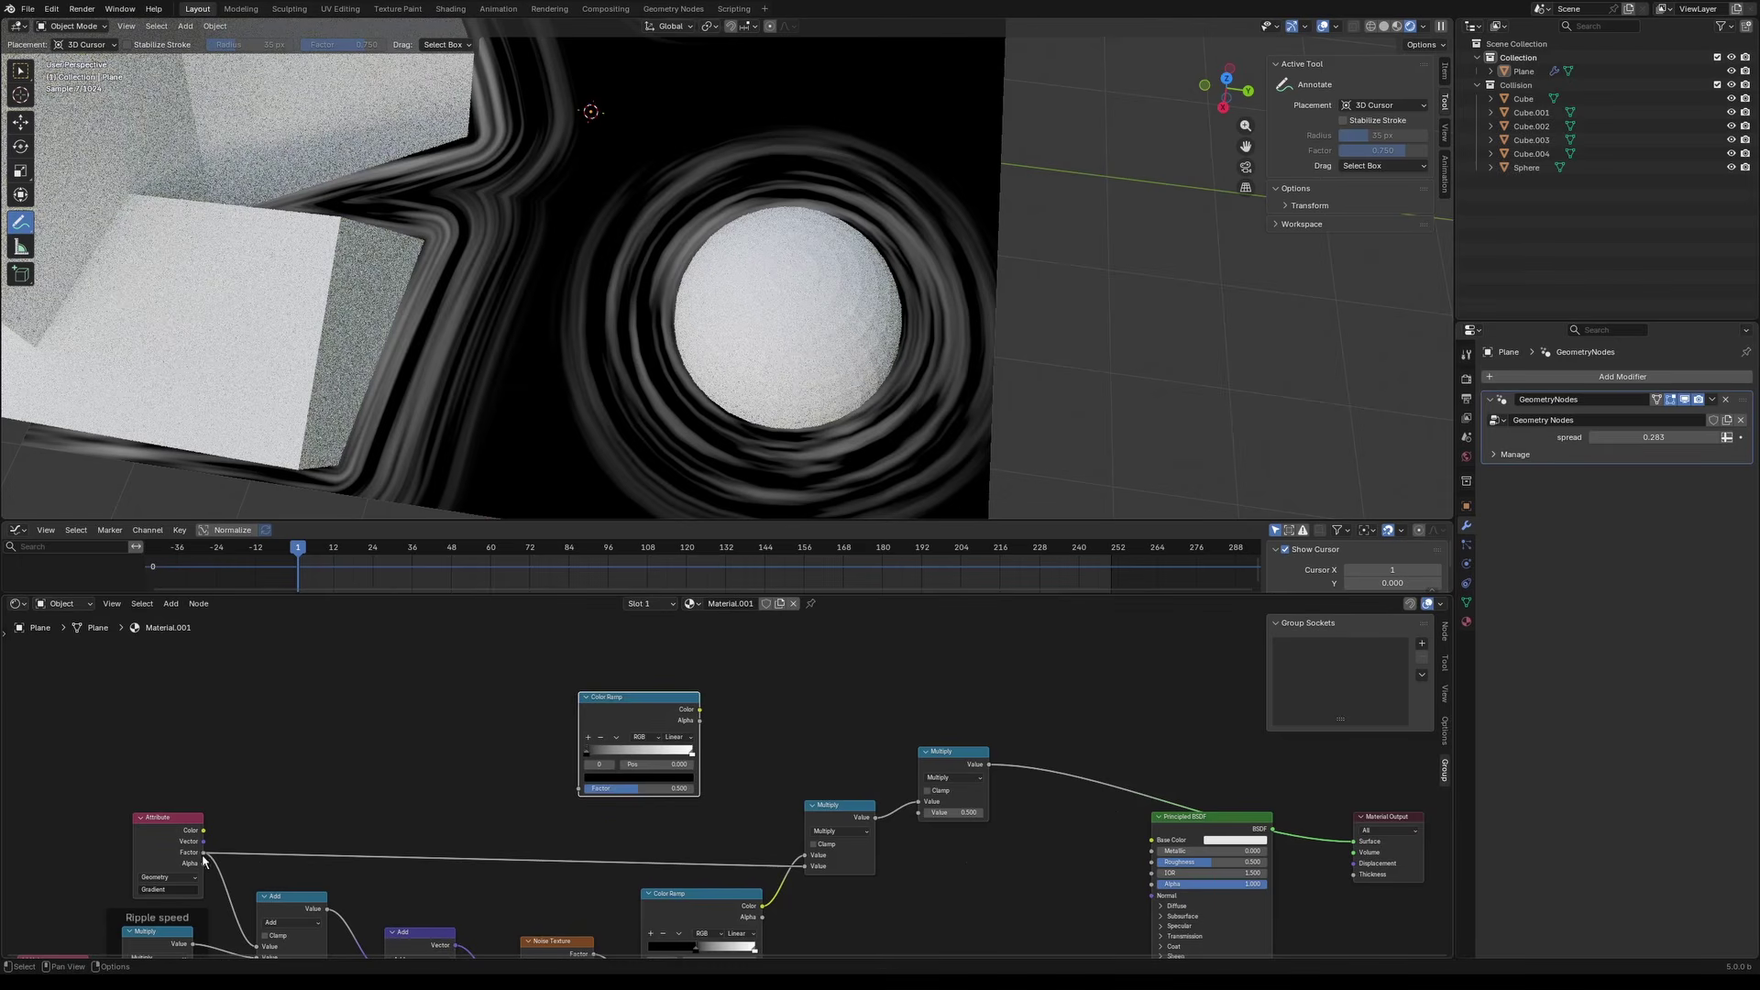
left_click_drag(204, 852, 578, 794)
left_click_drag(718, 736, 713, 731)
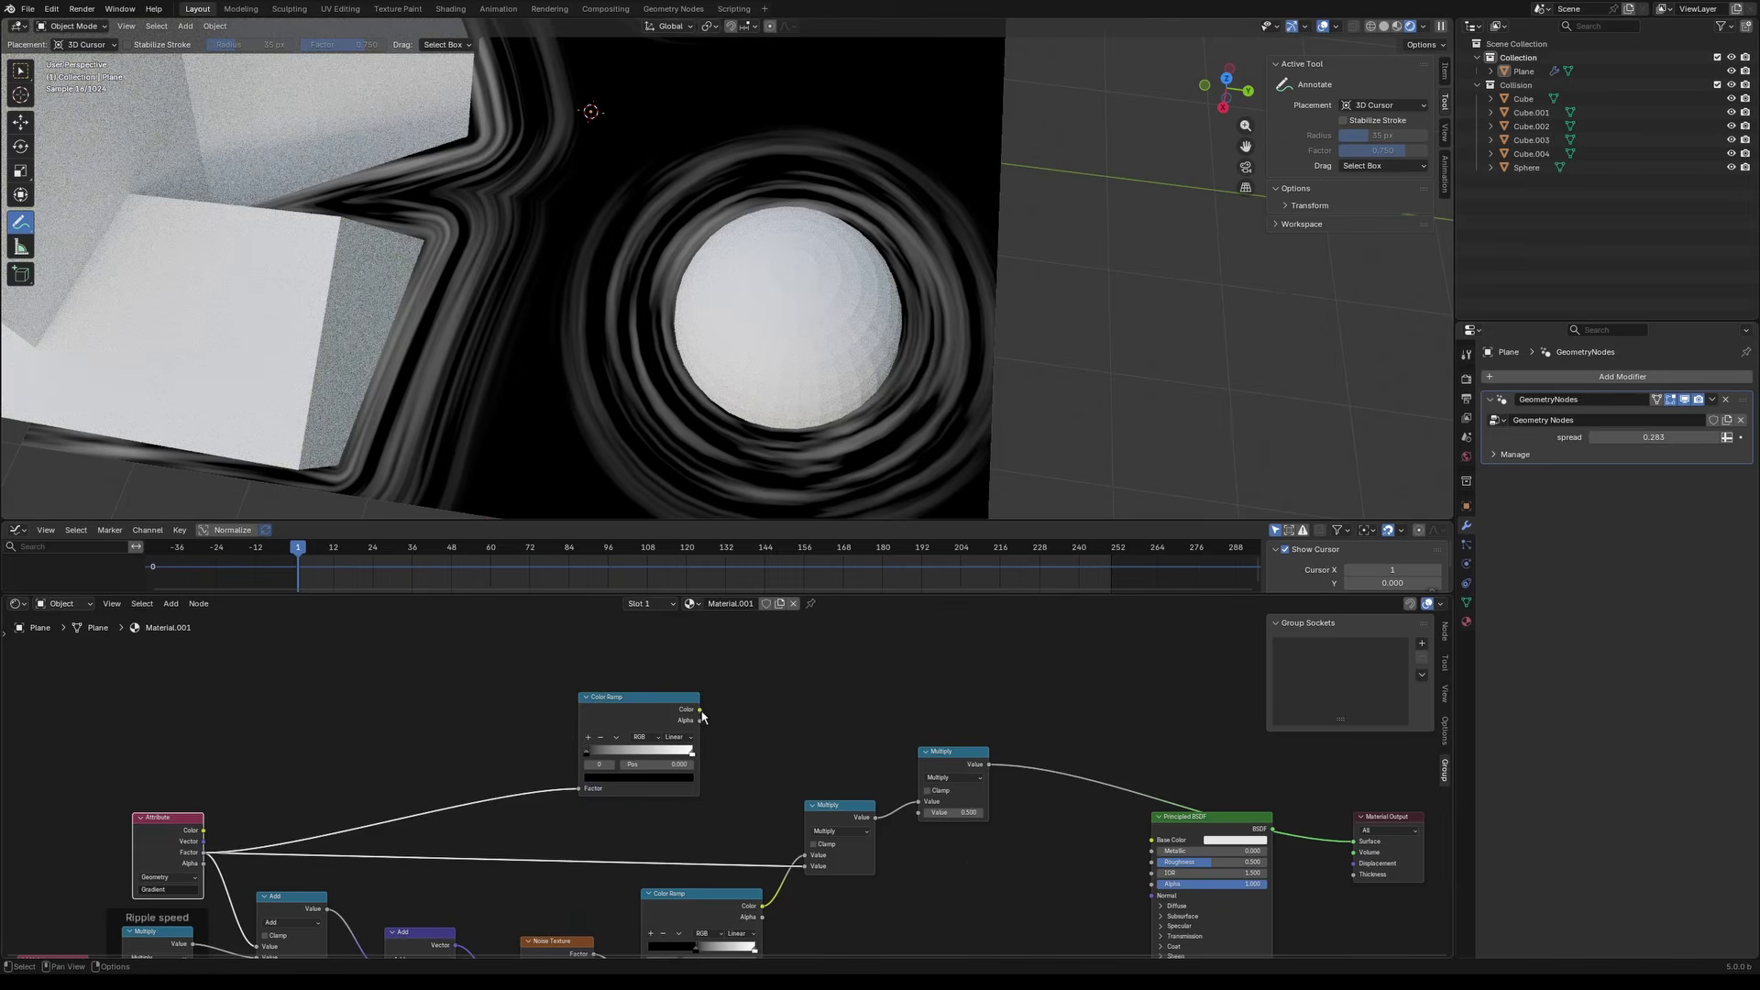
left_click_drag(700, 709, 921, 814)
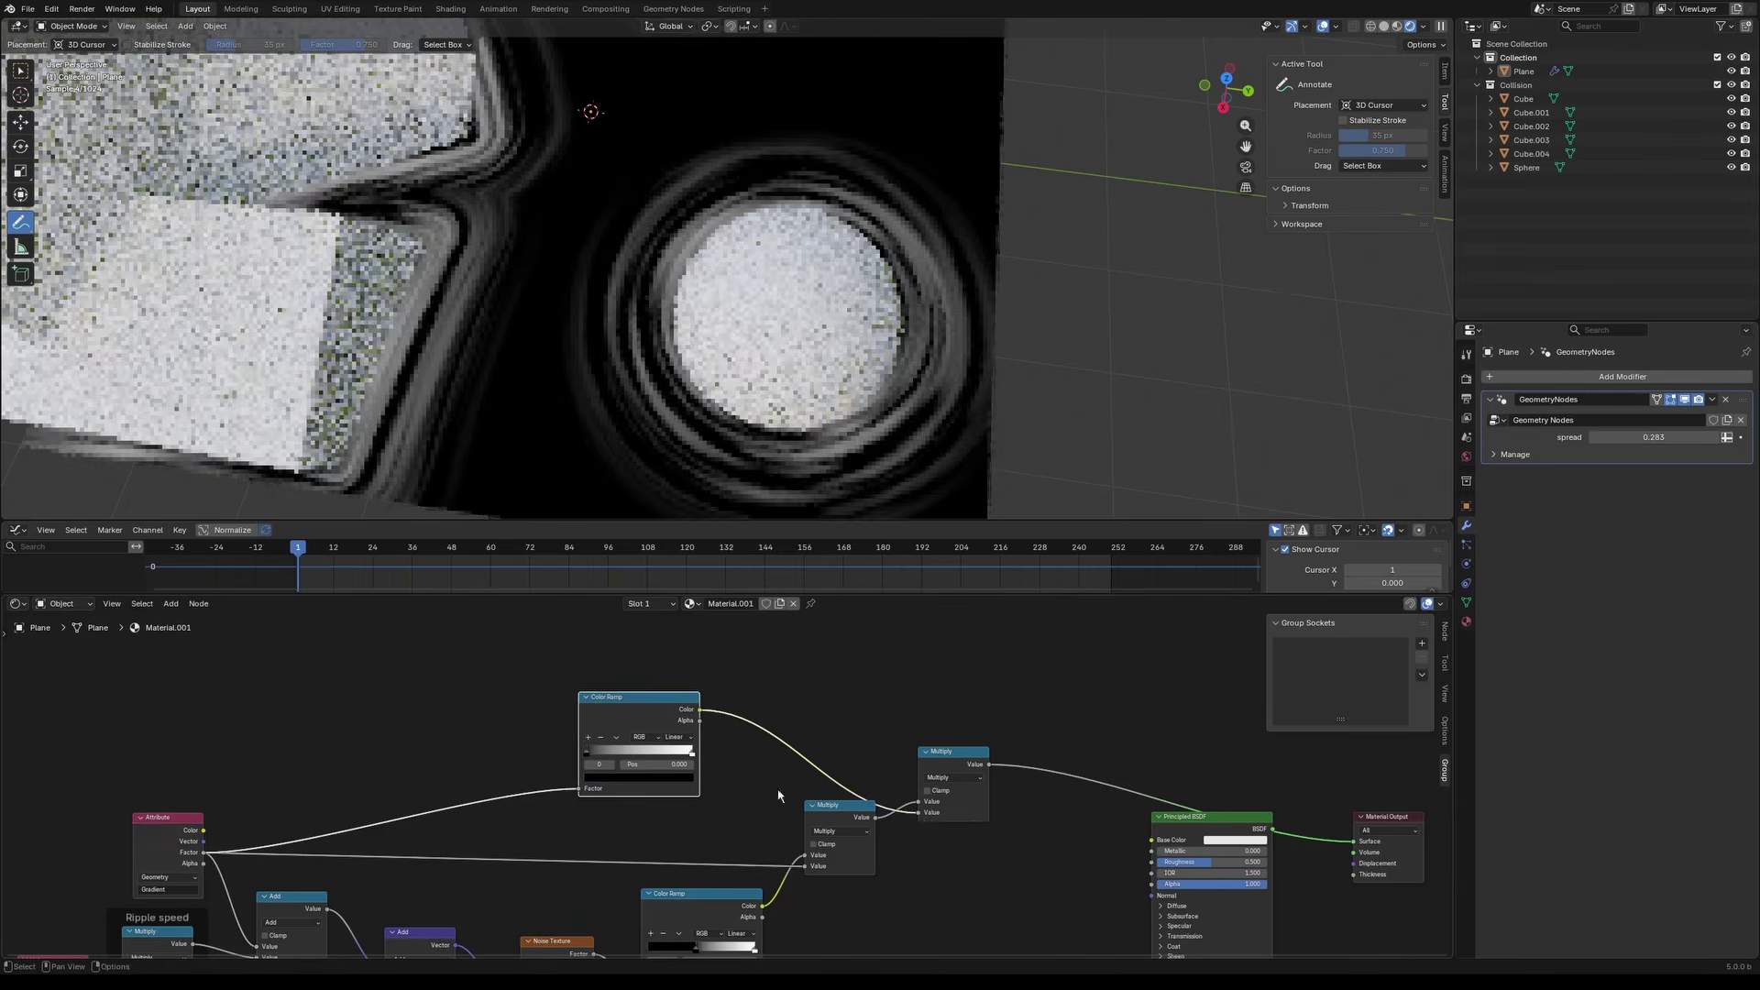
Step: Set the new Color Ramp's interpolation to B-Spline and move its black stop to about 0.61
left_click(678, 739)
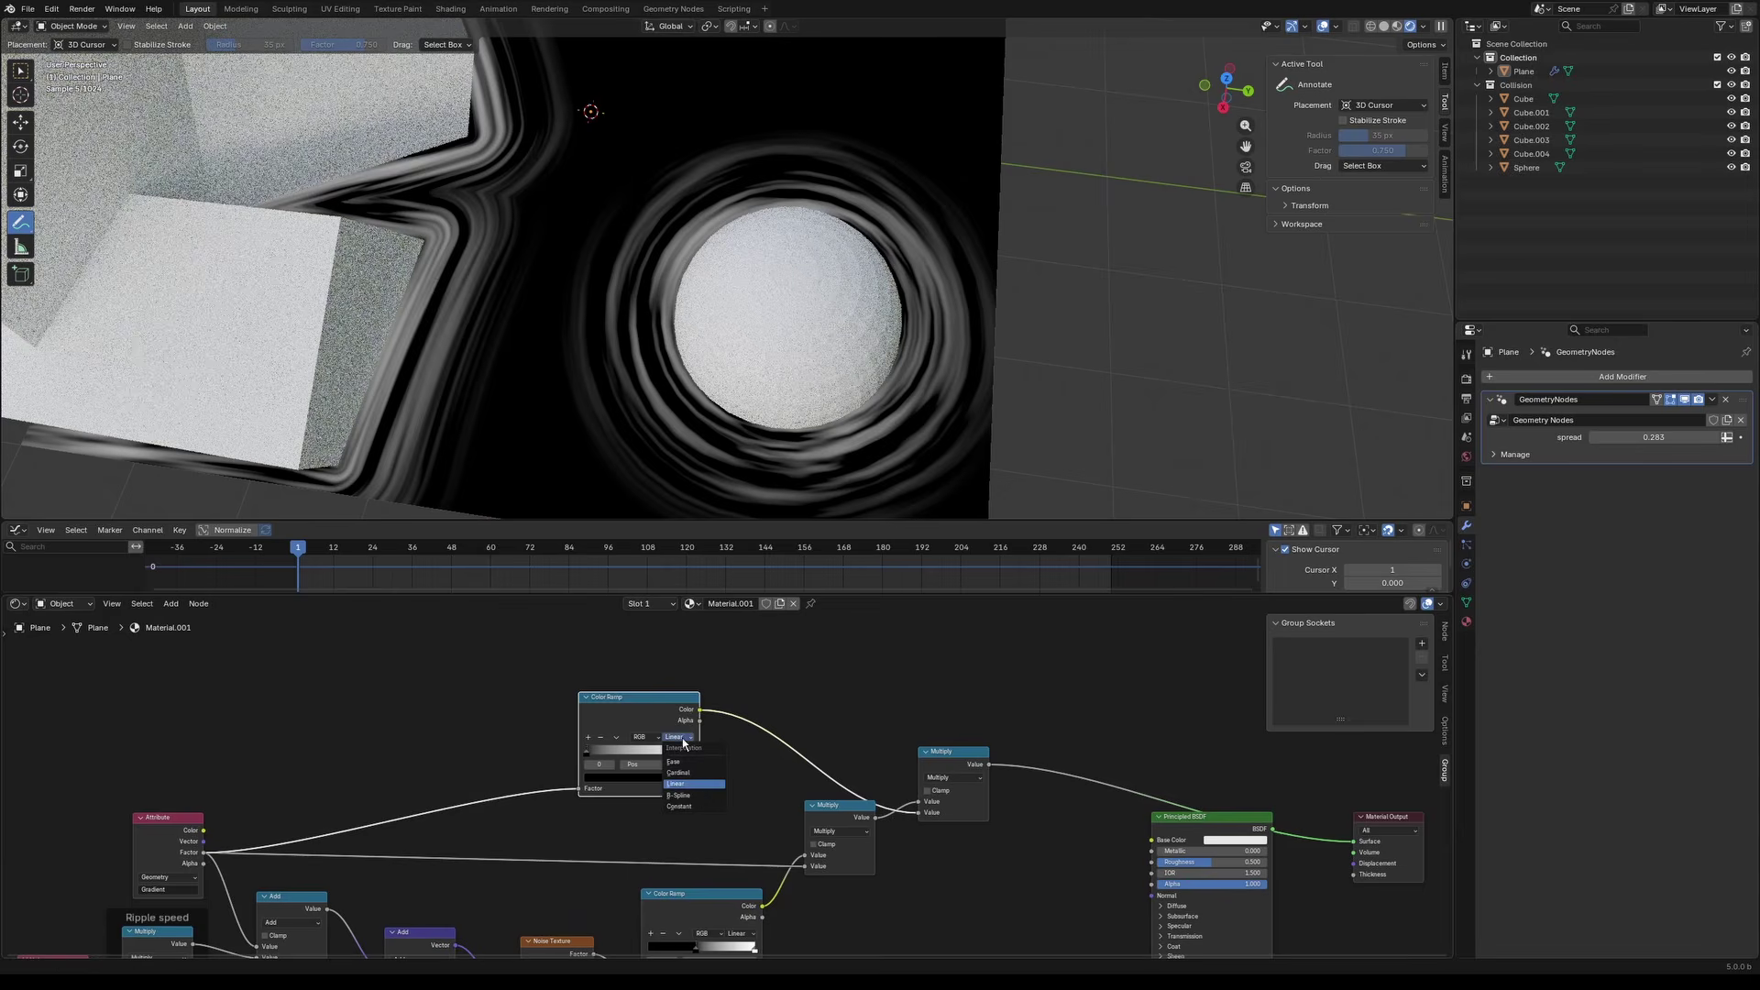
left_click(701, 798)
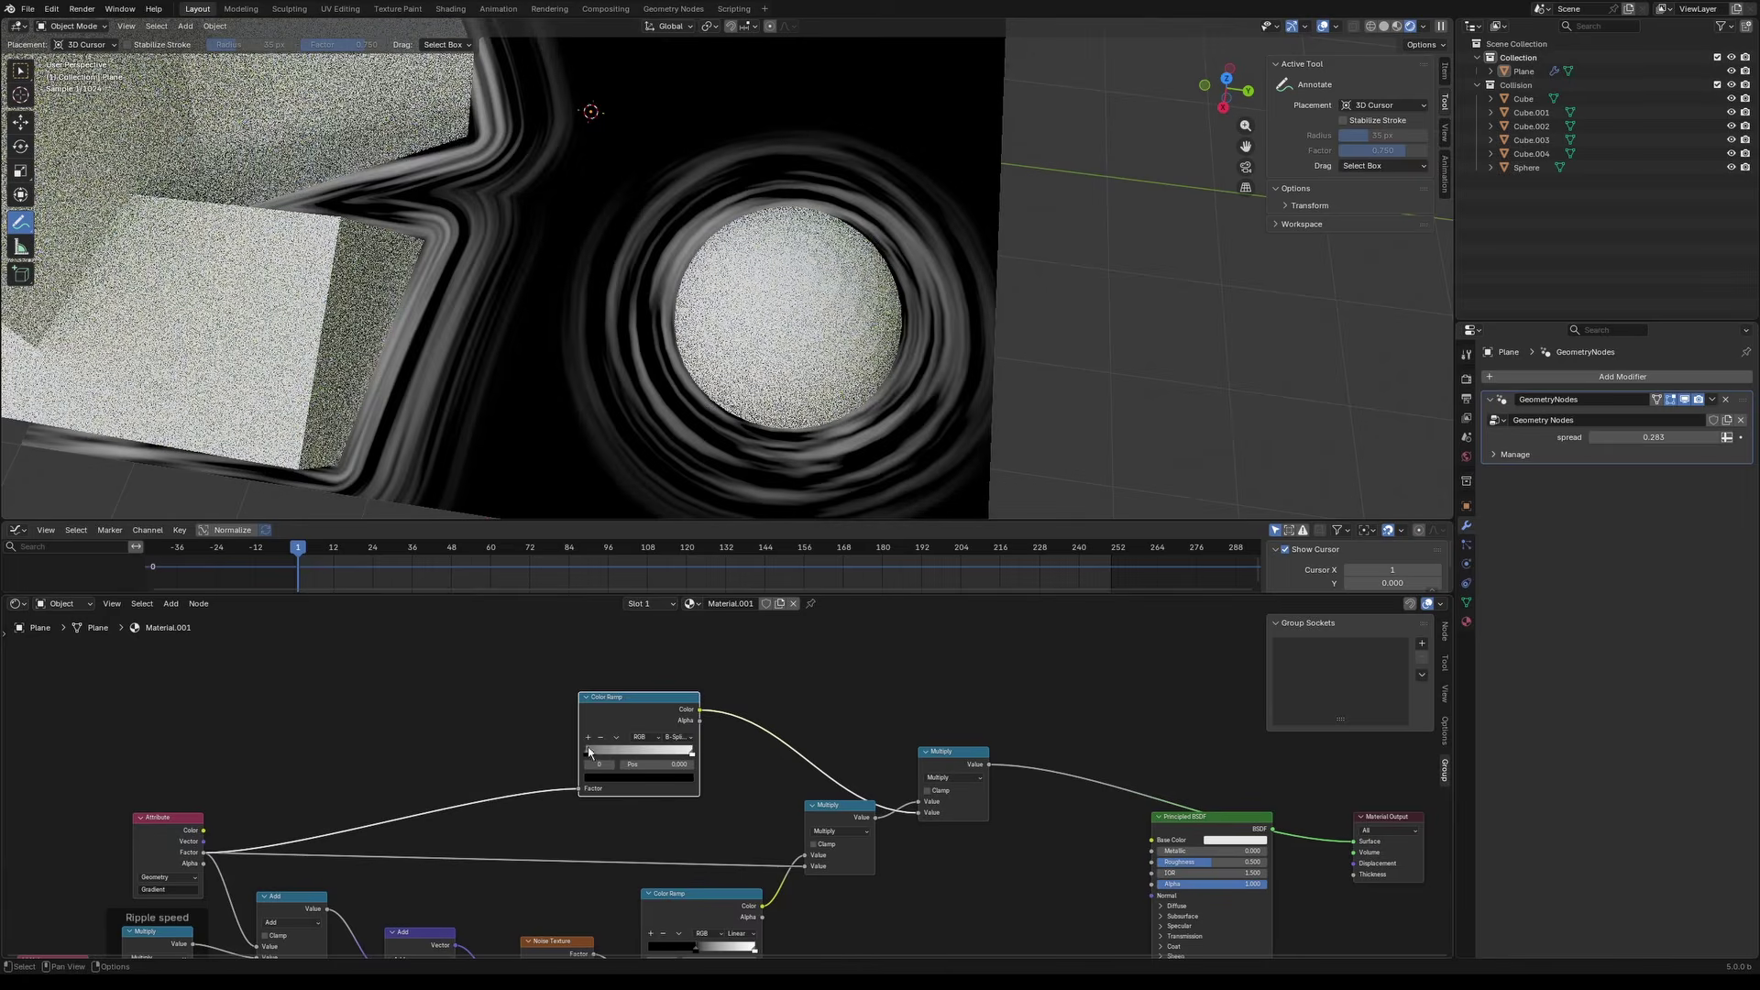
left_click_drag(588, 752, 655, 753)
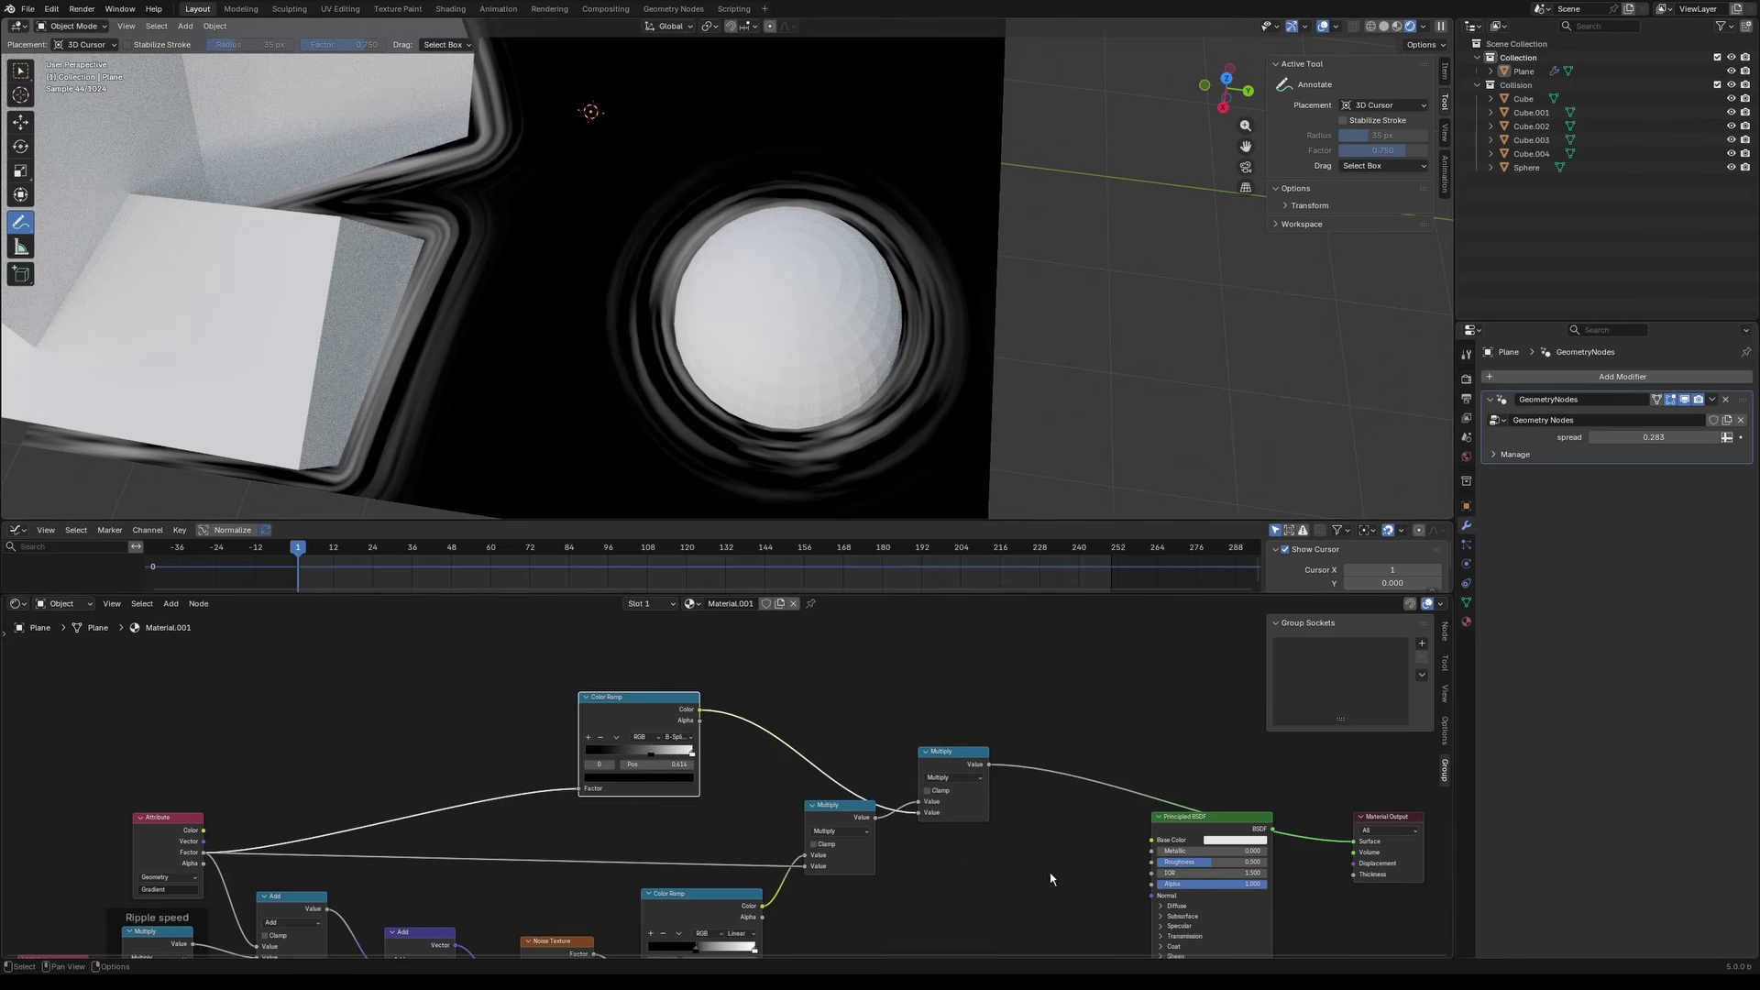
Step: Add a Mix node on the link after the second Multiply node
middle_click_drag(1059, 884, 672, 834)
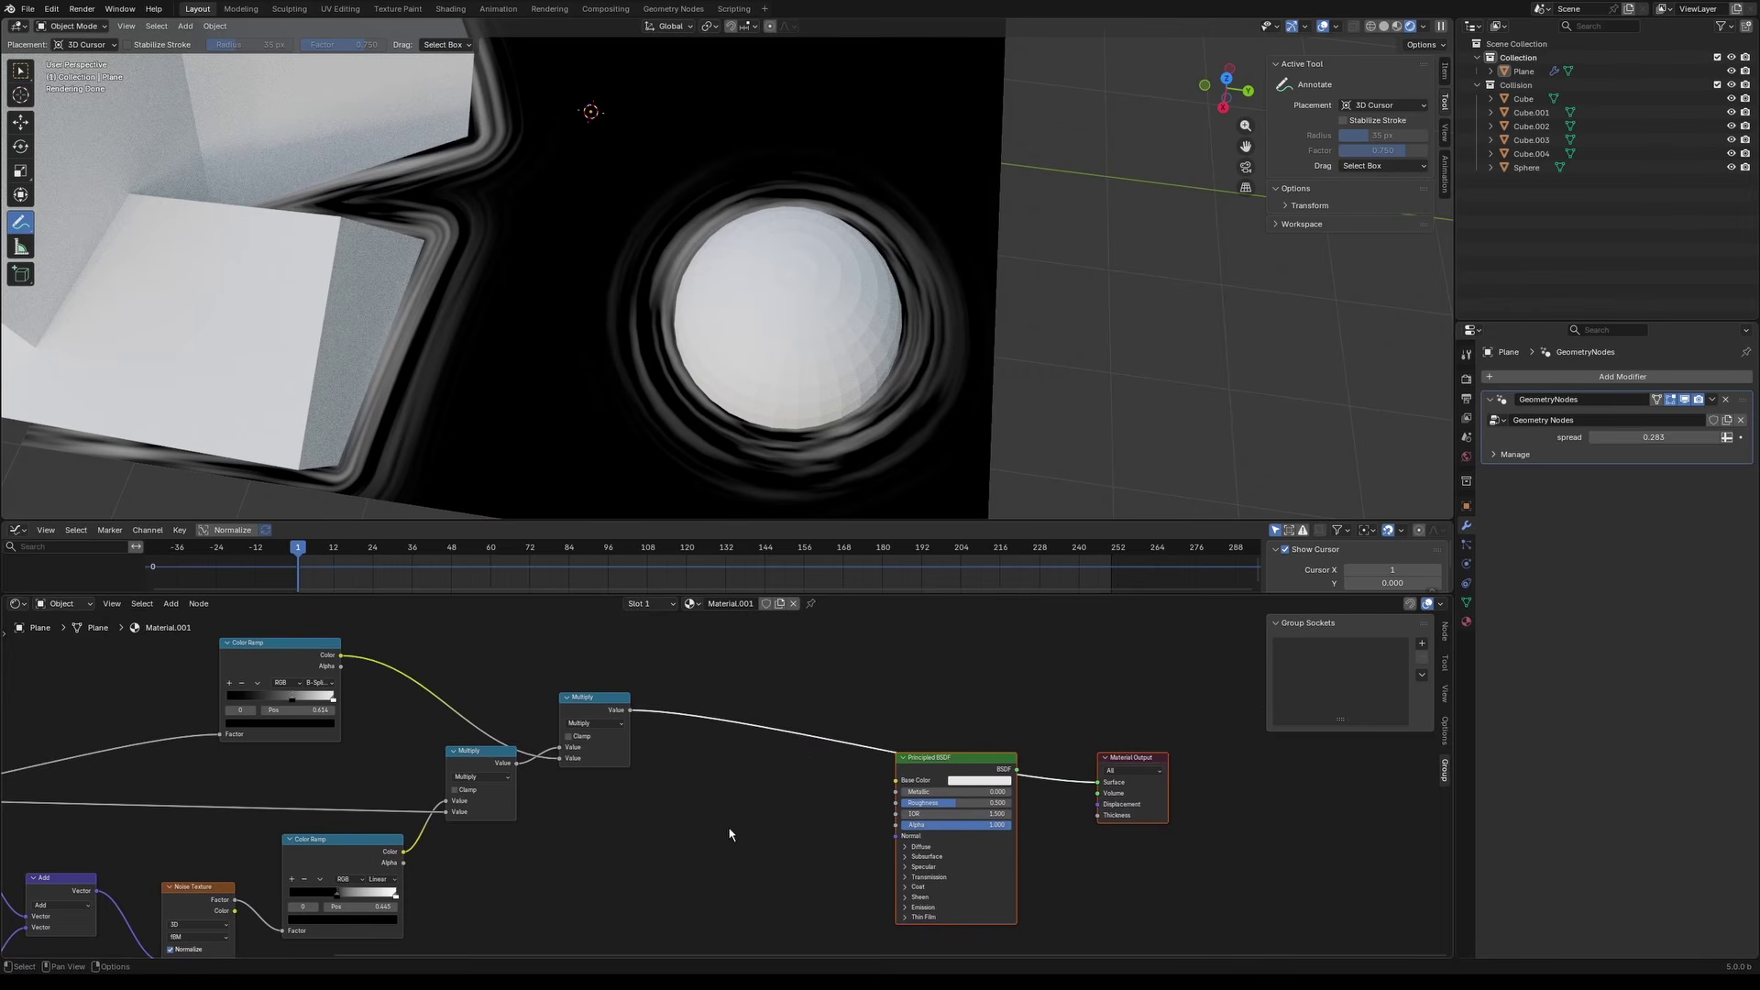
middle_click_drag(725, 779, 697, 791)
key("shift+a")
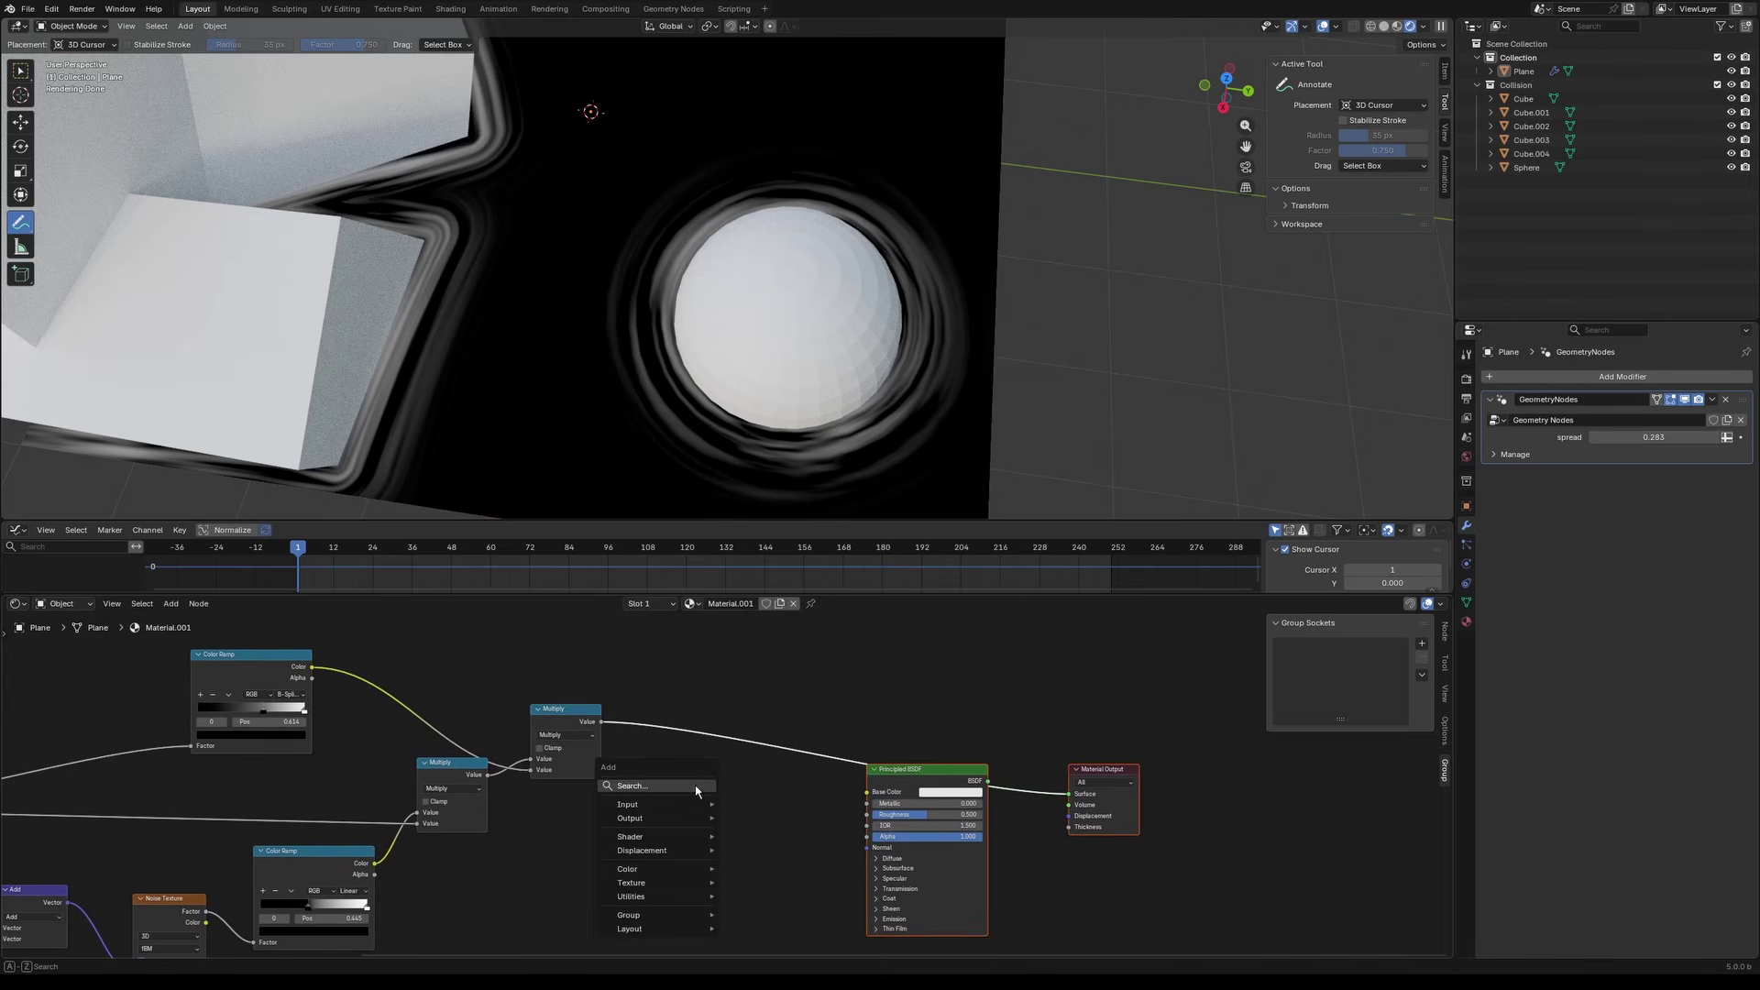
left_click(696, 789)
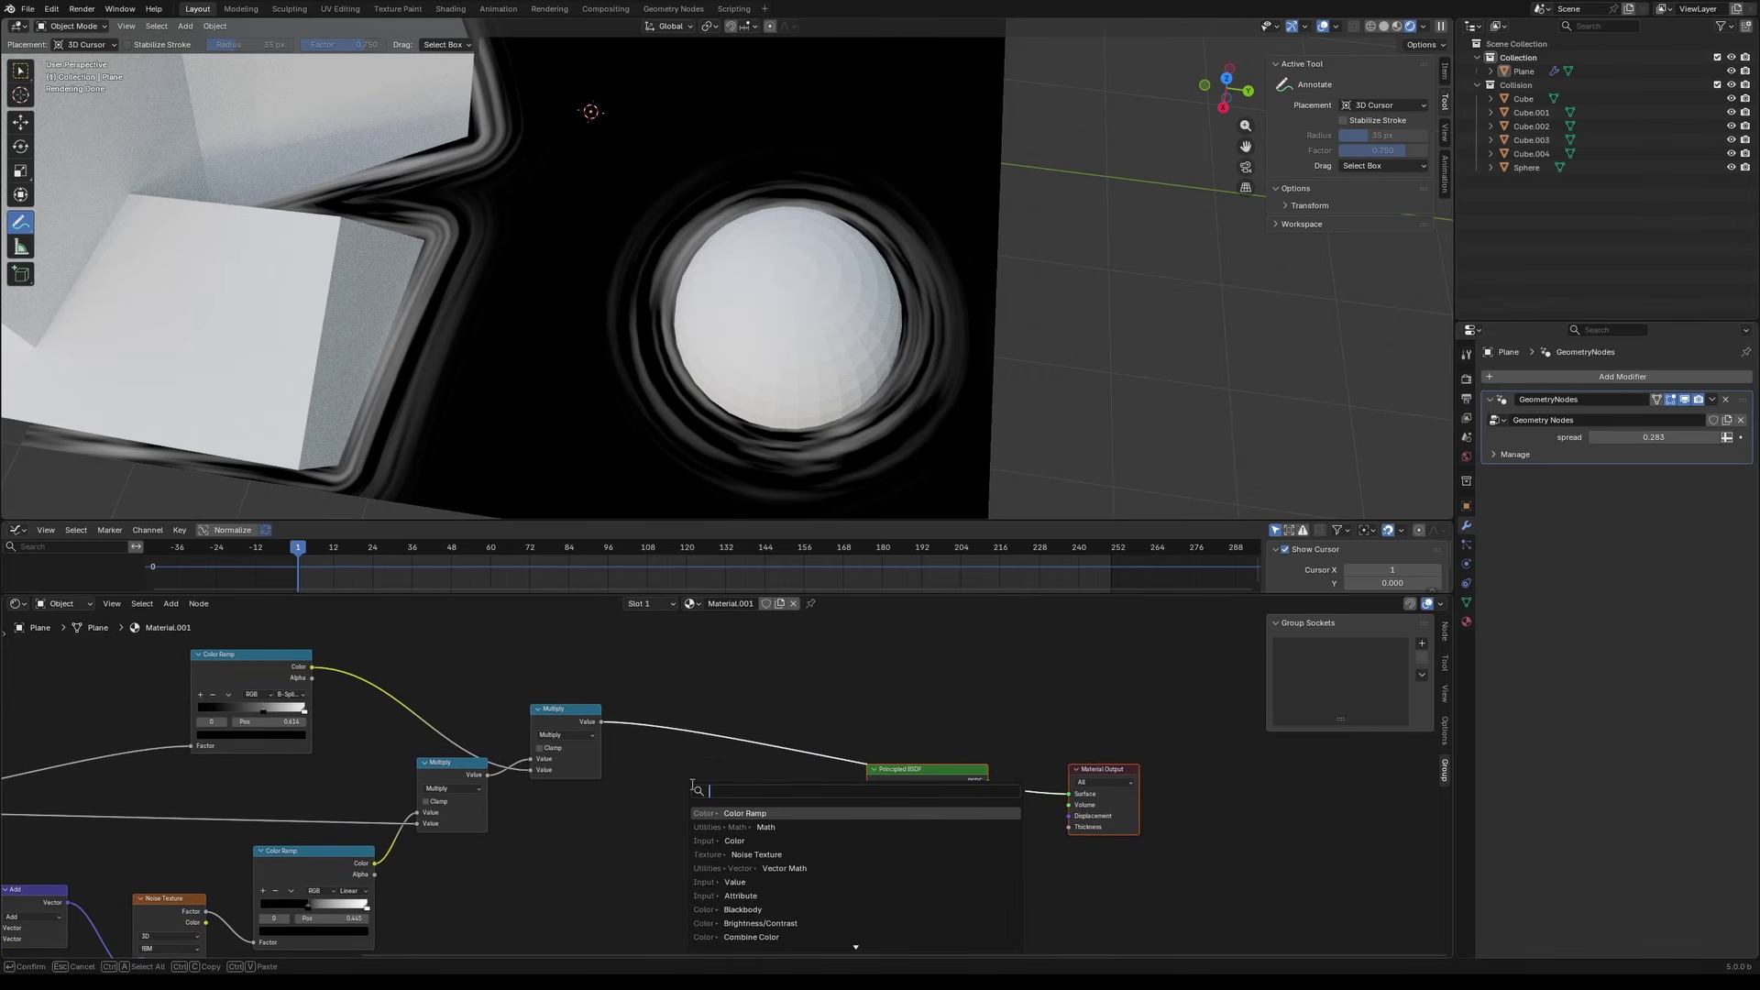
type("color")
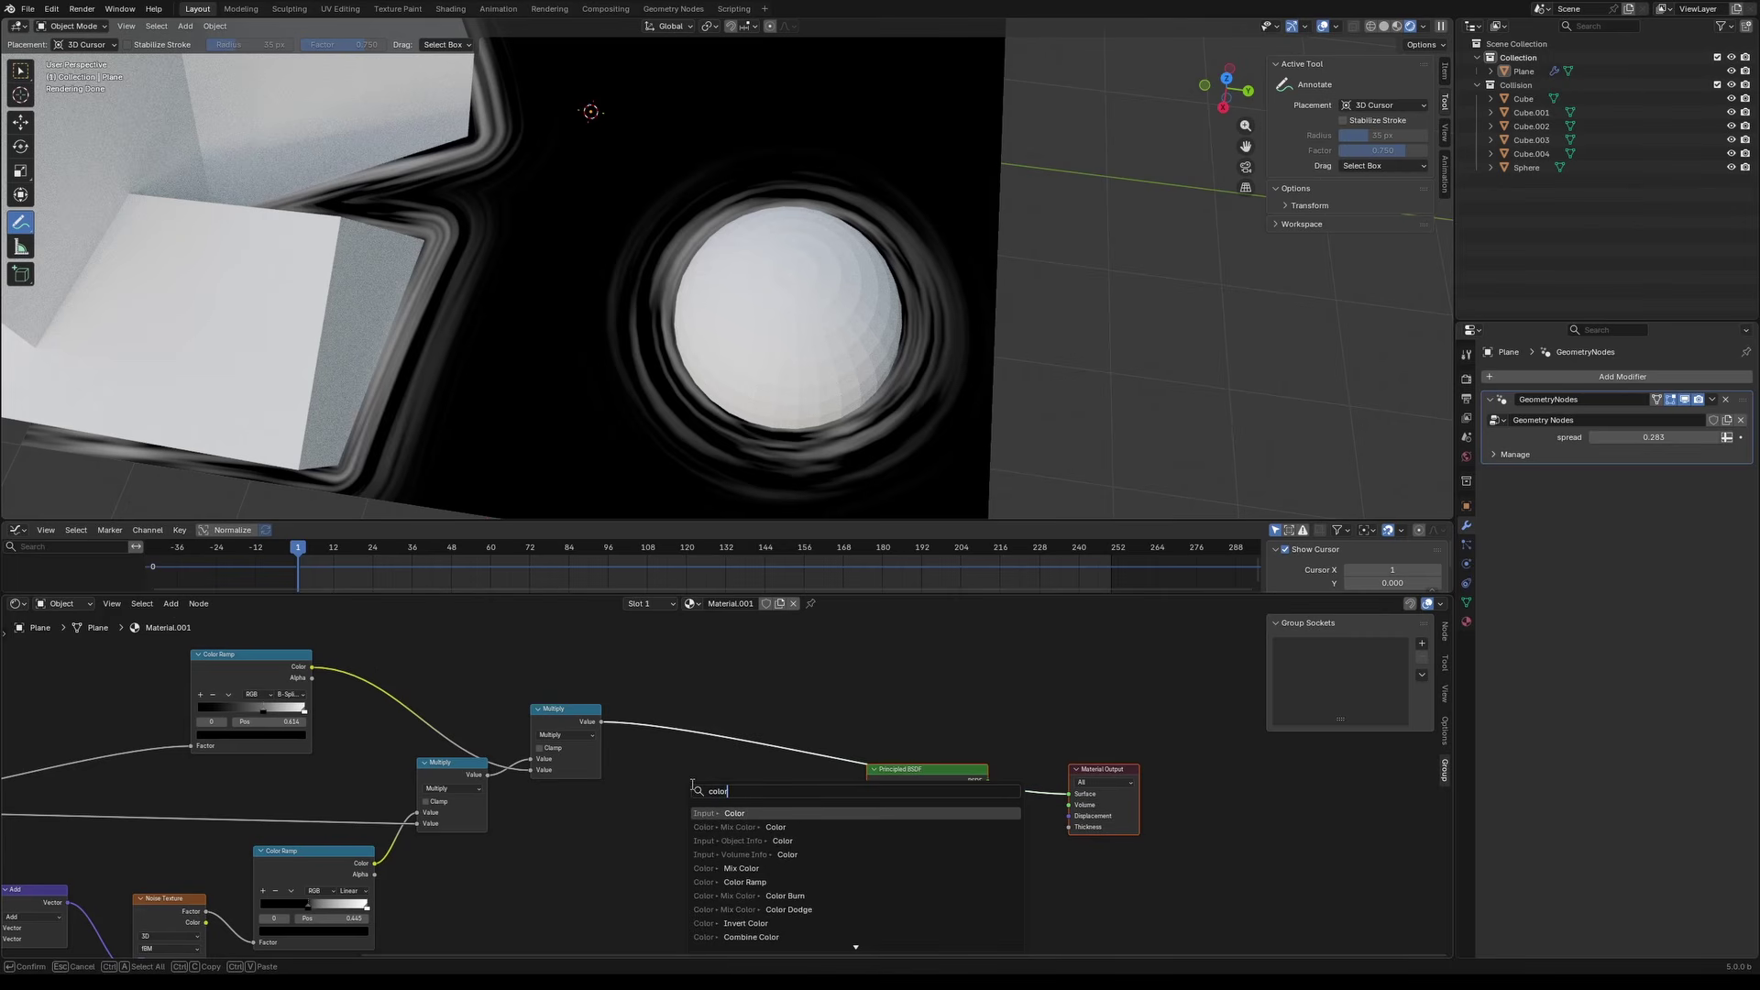
type("o")
key("BackSpace")
key("BackSpace")
key("BackSpace")
key("BackSpace")
type("mix")
key("Return")
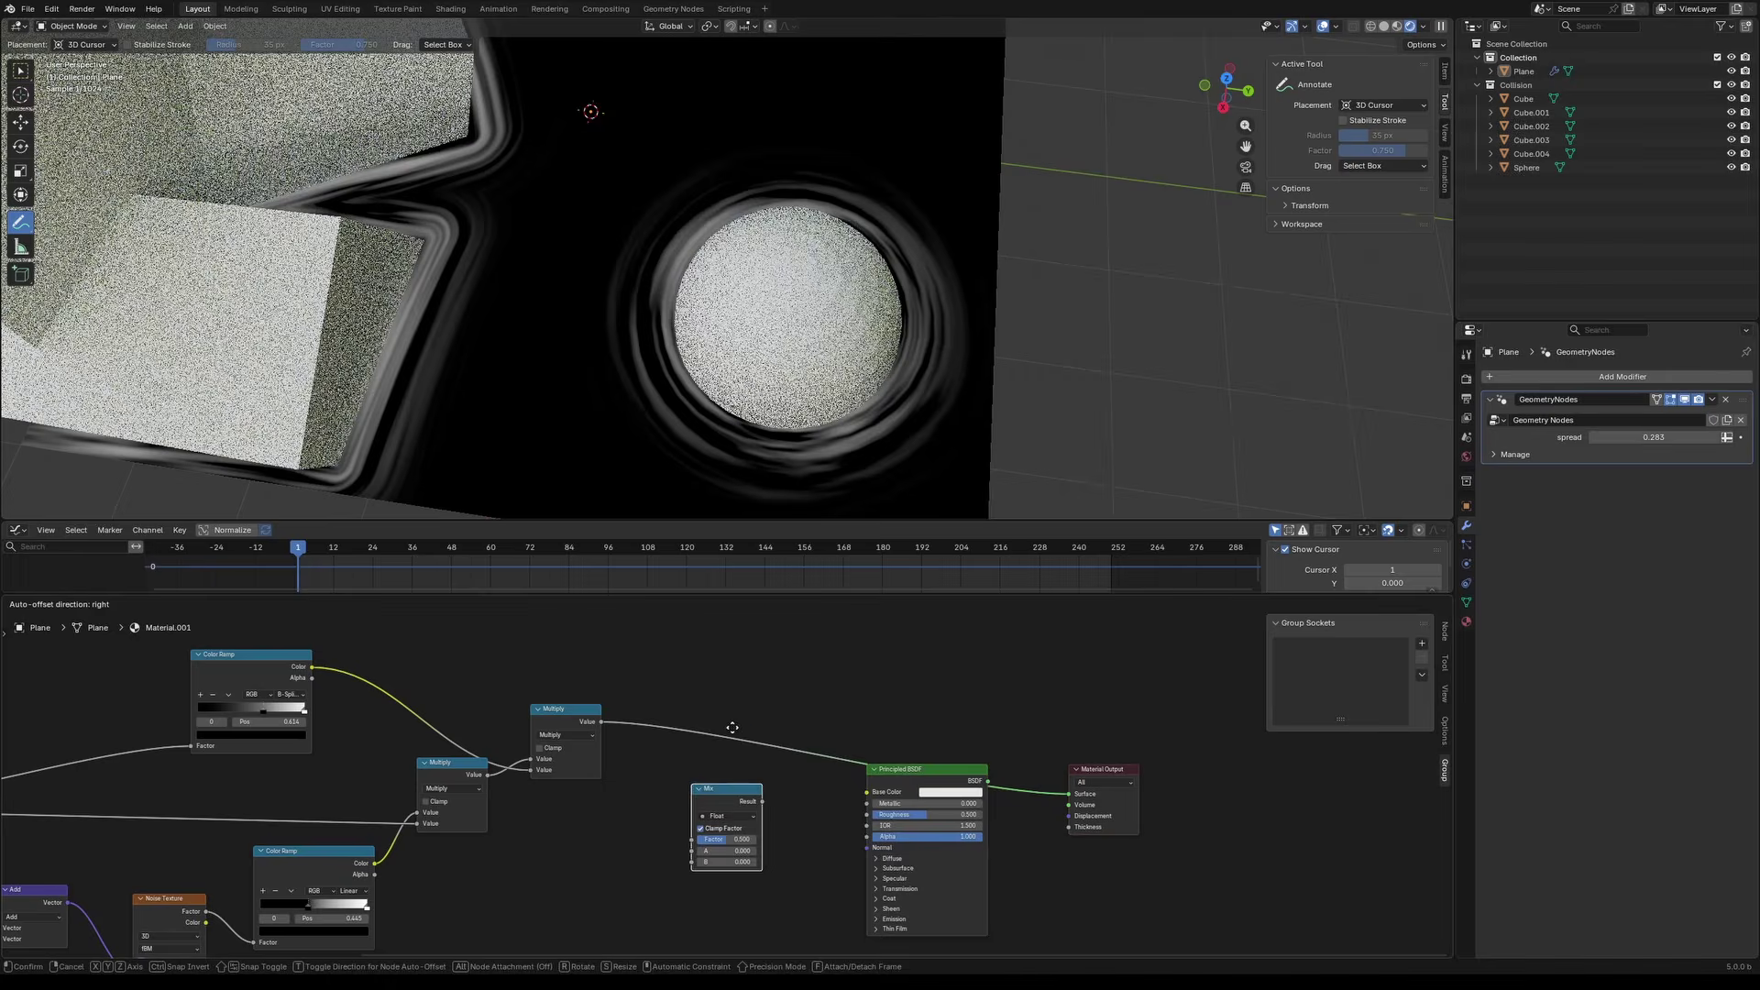
left_click(772, 670)
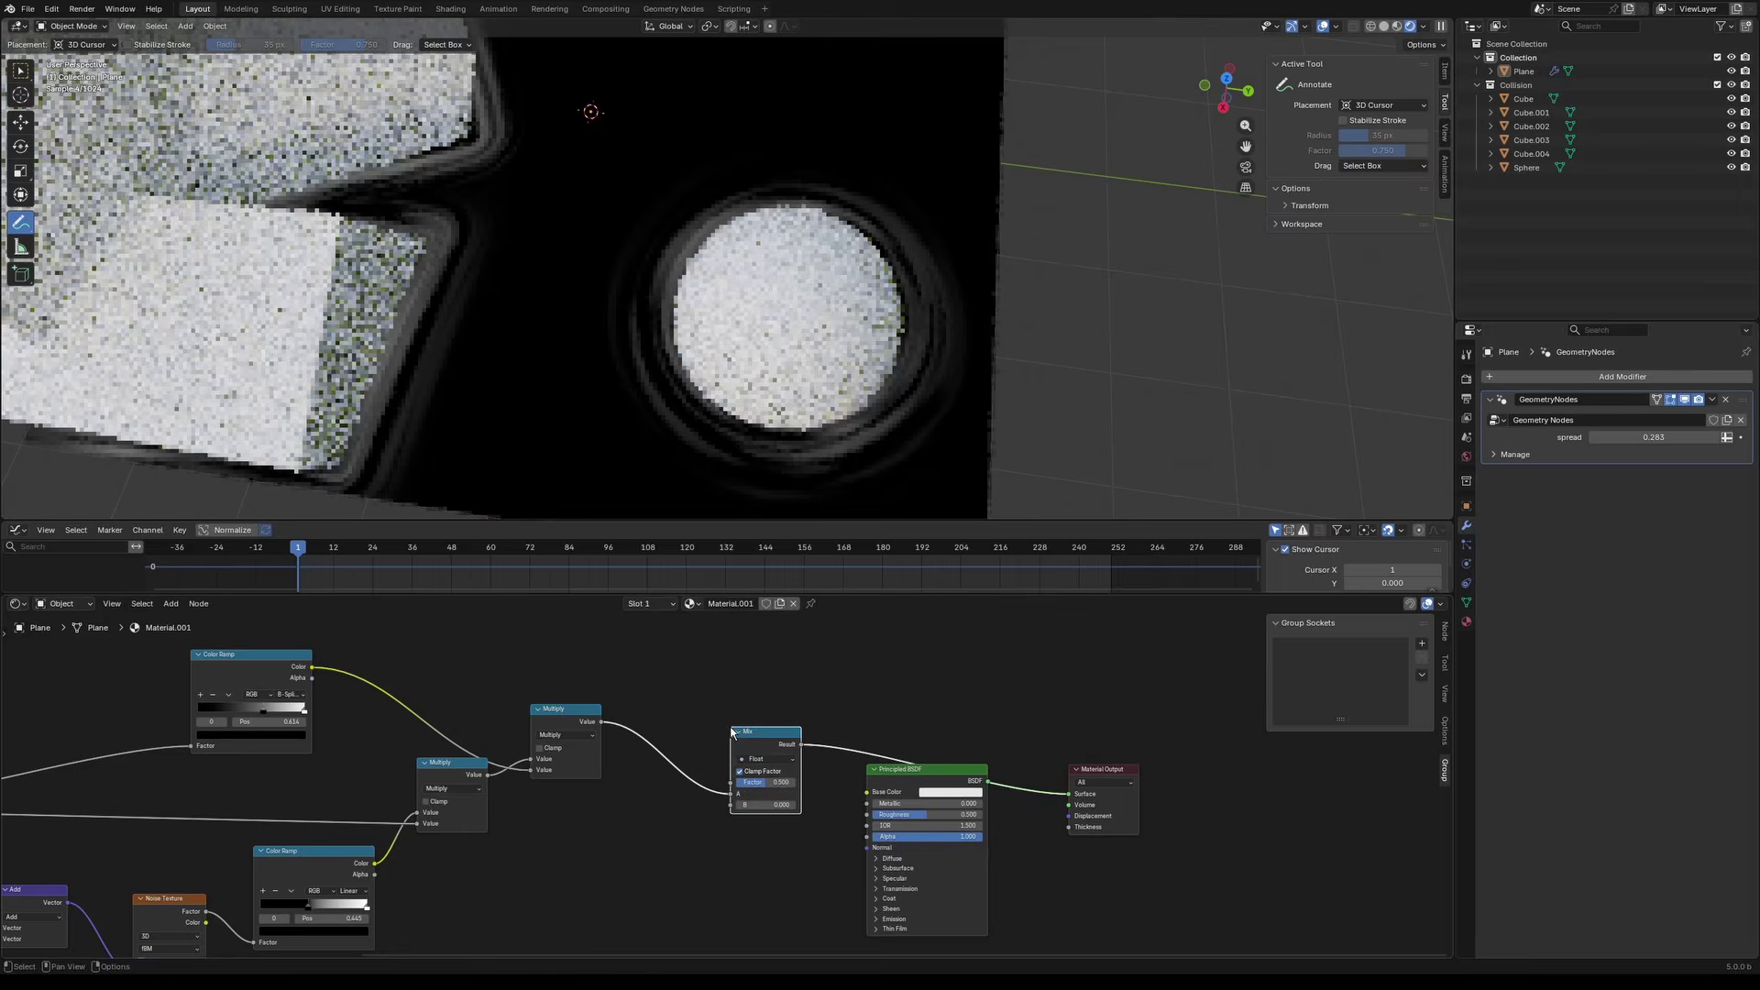
Step: Switch the Mix node to Color and connect the second Multiply's Value to its Factor
left_click(769, 759)
left_click(769, 796)
left_click_drag(601, 721, 734, 810)
left_click_drag(772, 749, 775, 754)
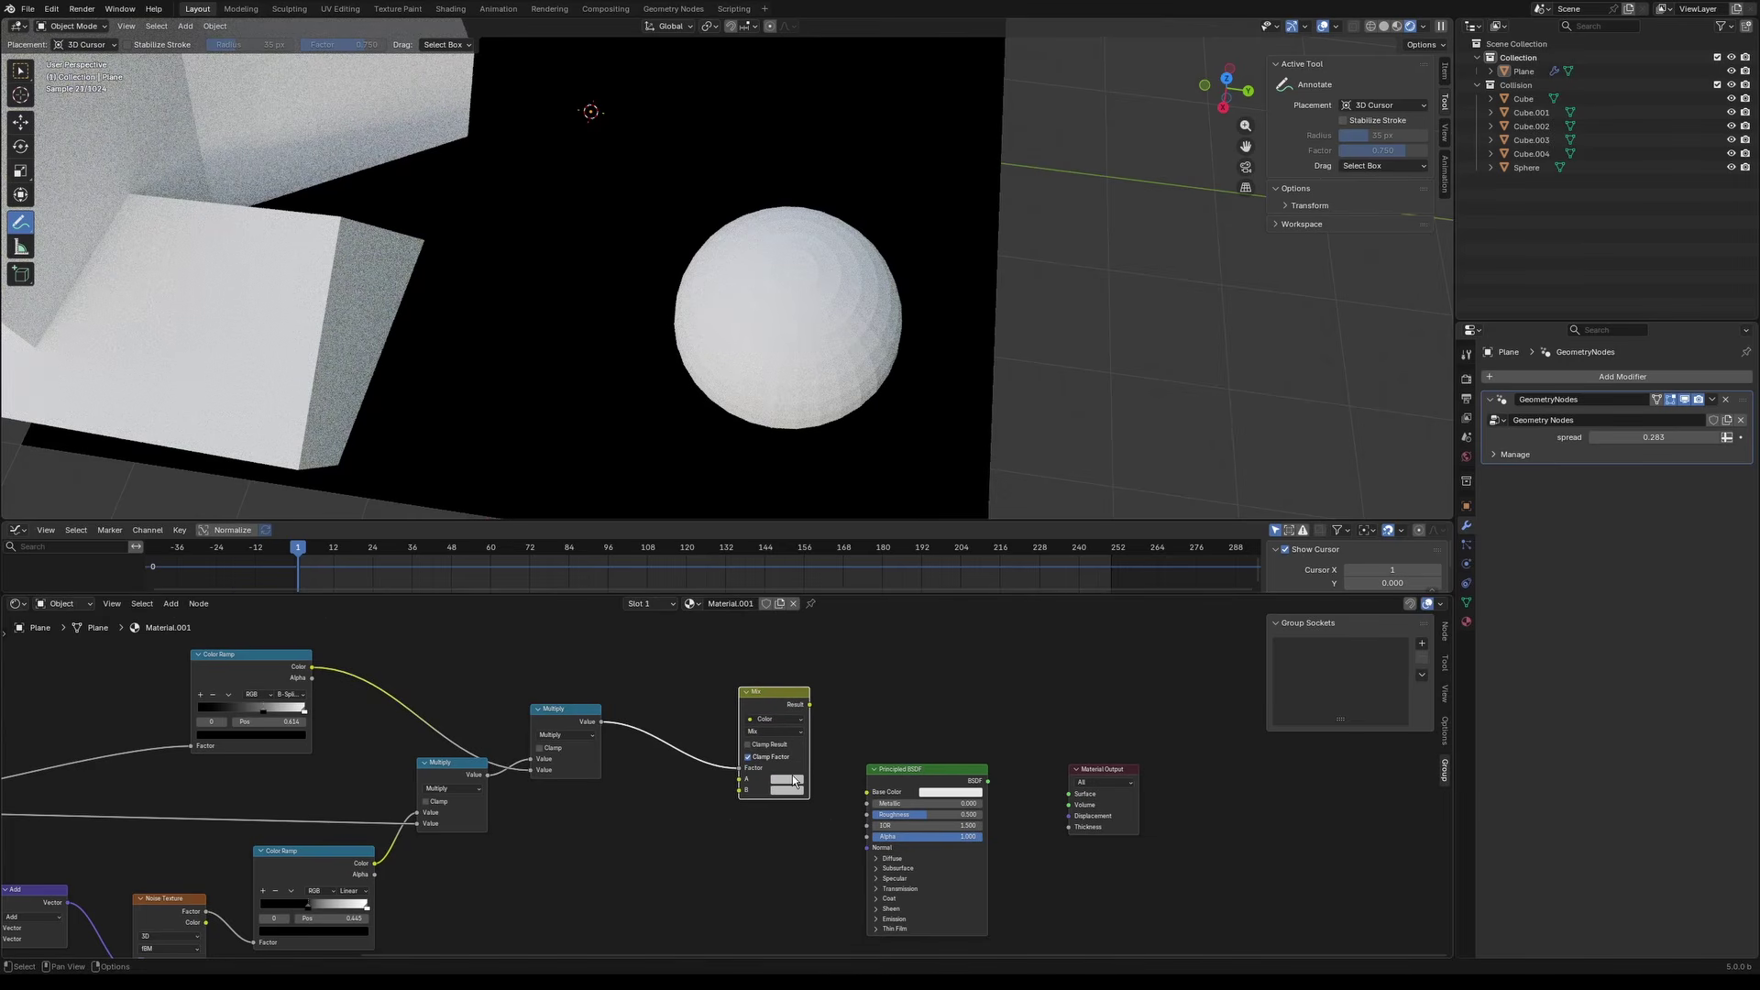
Step: Set the Mix node's color A to near white and color B to teal green
left_click(794, 781)
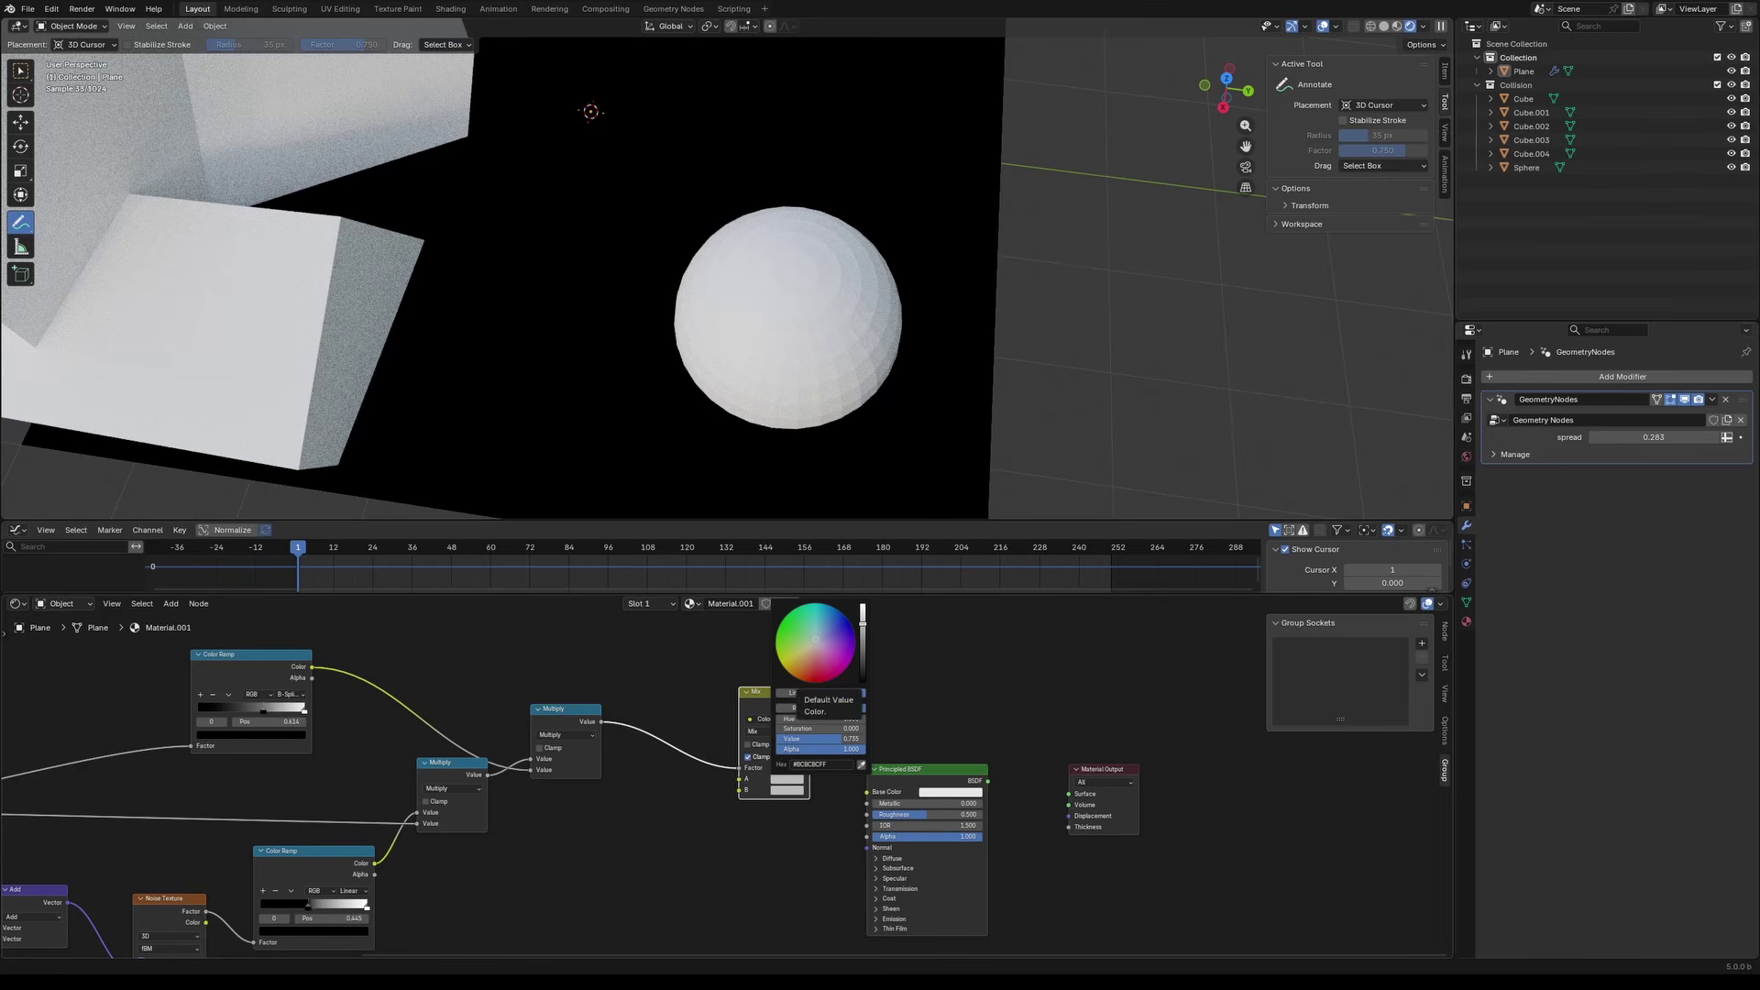
left_click_drag(816, 640, 863, 606)
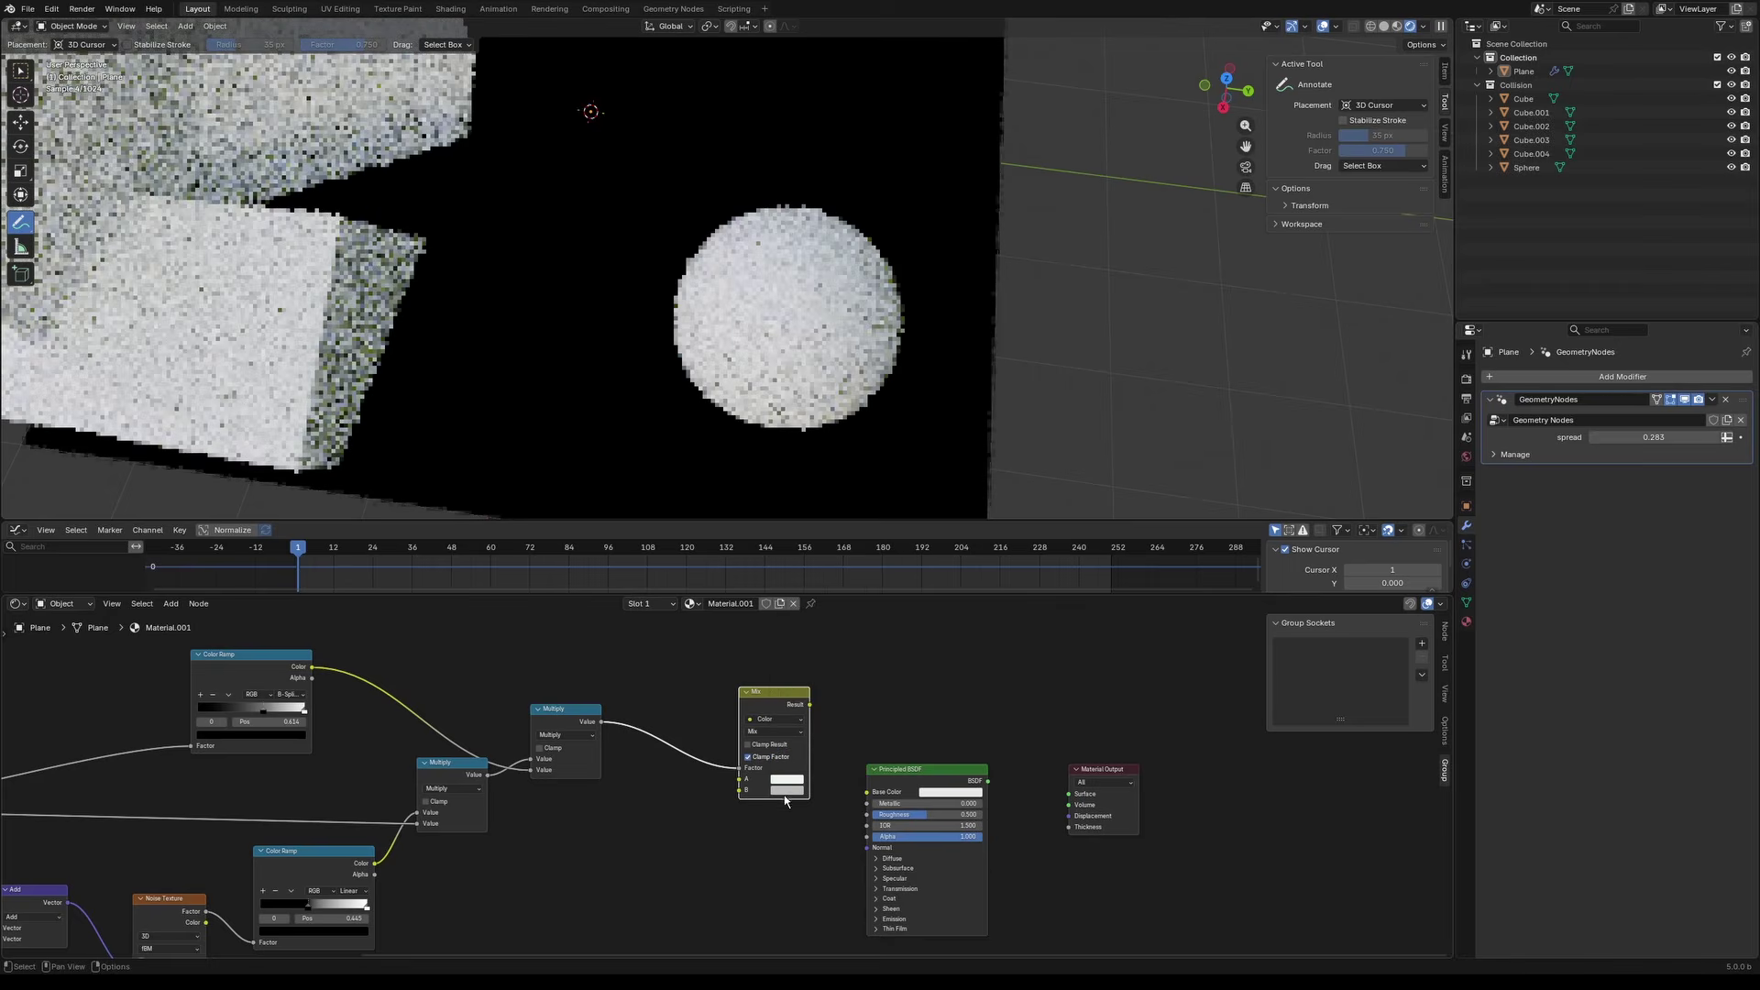
left_click(786, 792)
left_click_drag(814, 634, 810, 625)
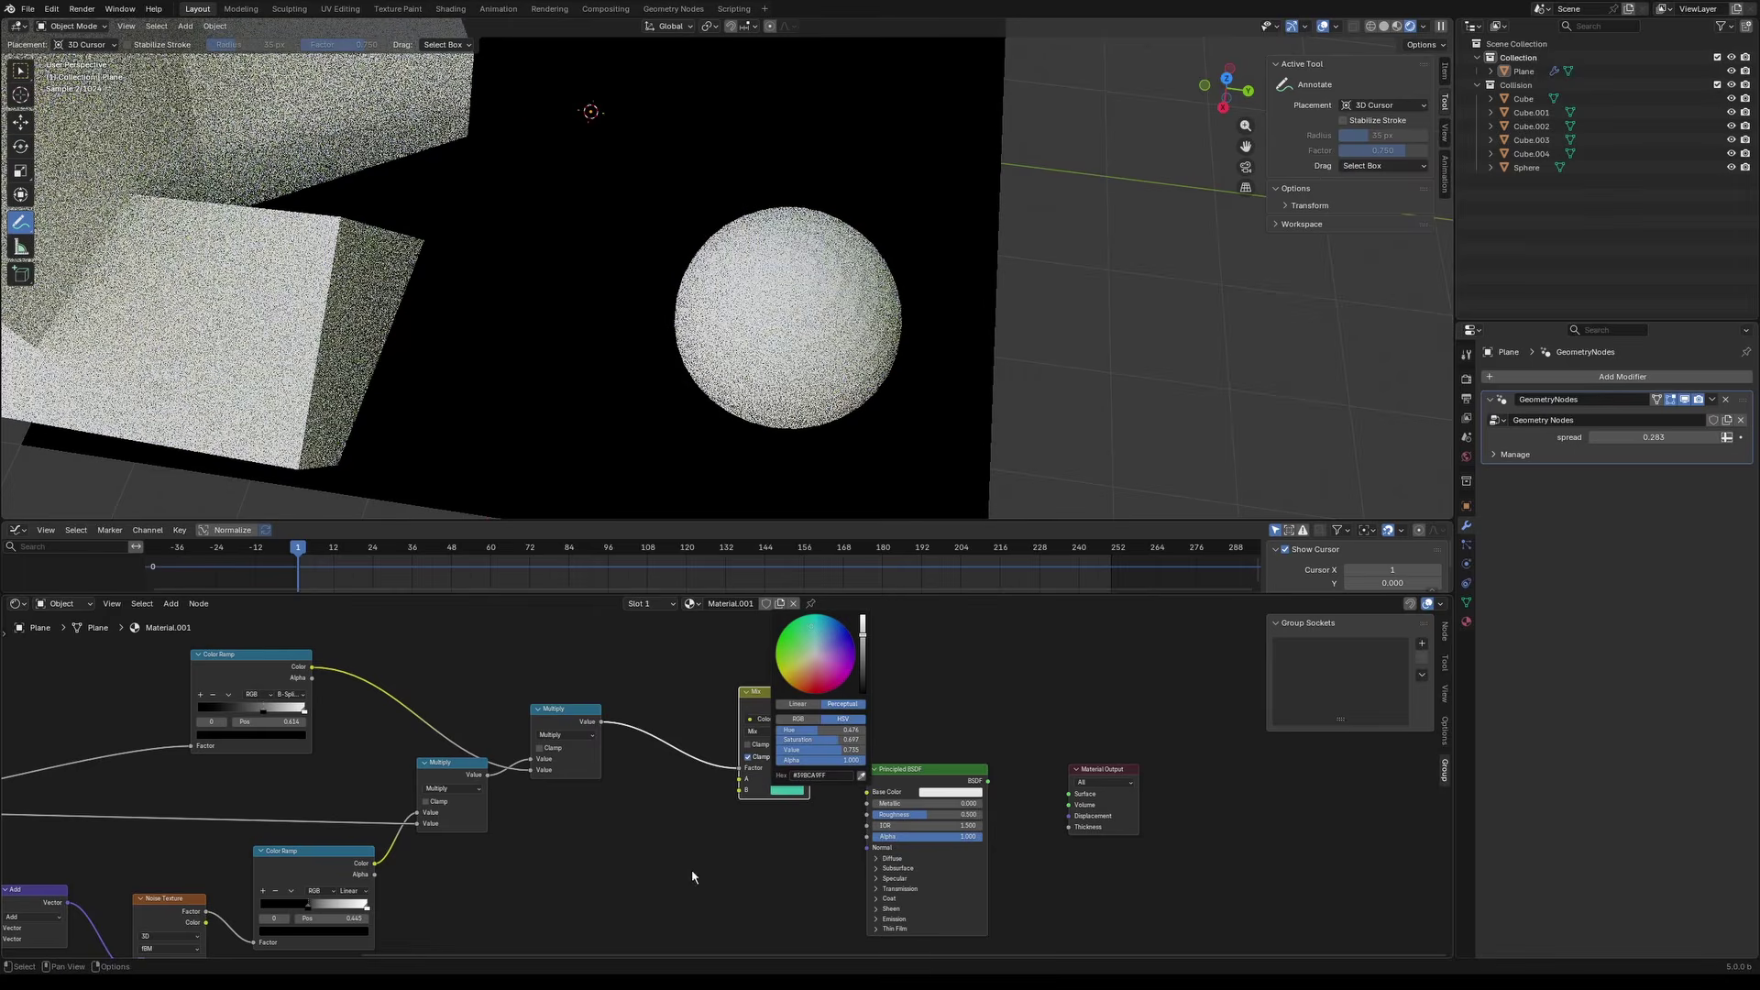
Step: Connect the Mix Result to the Principled BSDF's Base Color, output the BSDF to the material surface, and reposition its node
left_click_drag(811, 705, 923, 782)
left_click(923, 782, "ctrl+shift")
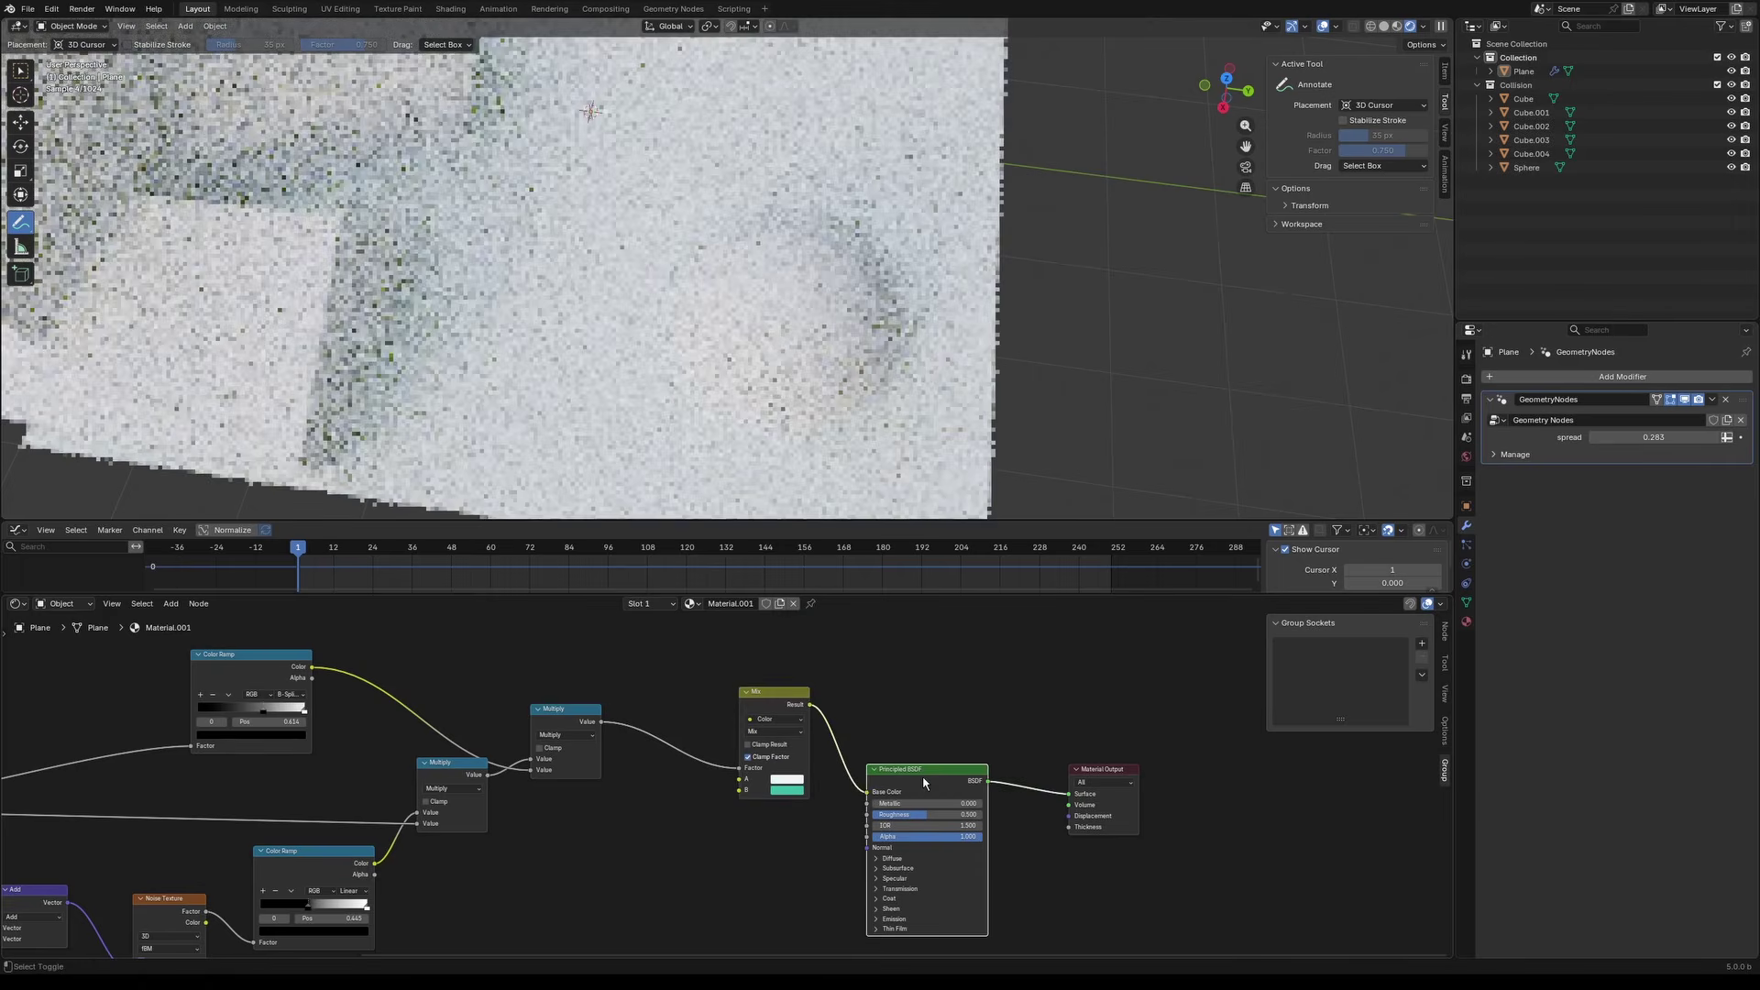
key("g")
left_click(965, 666)
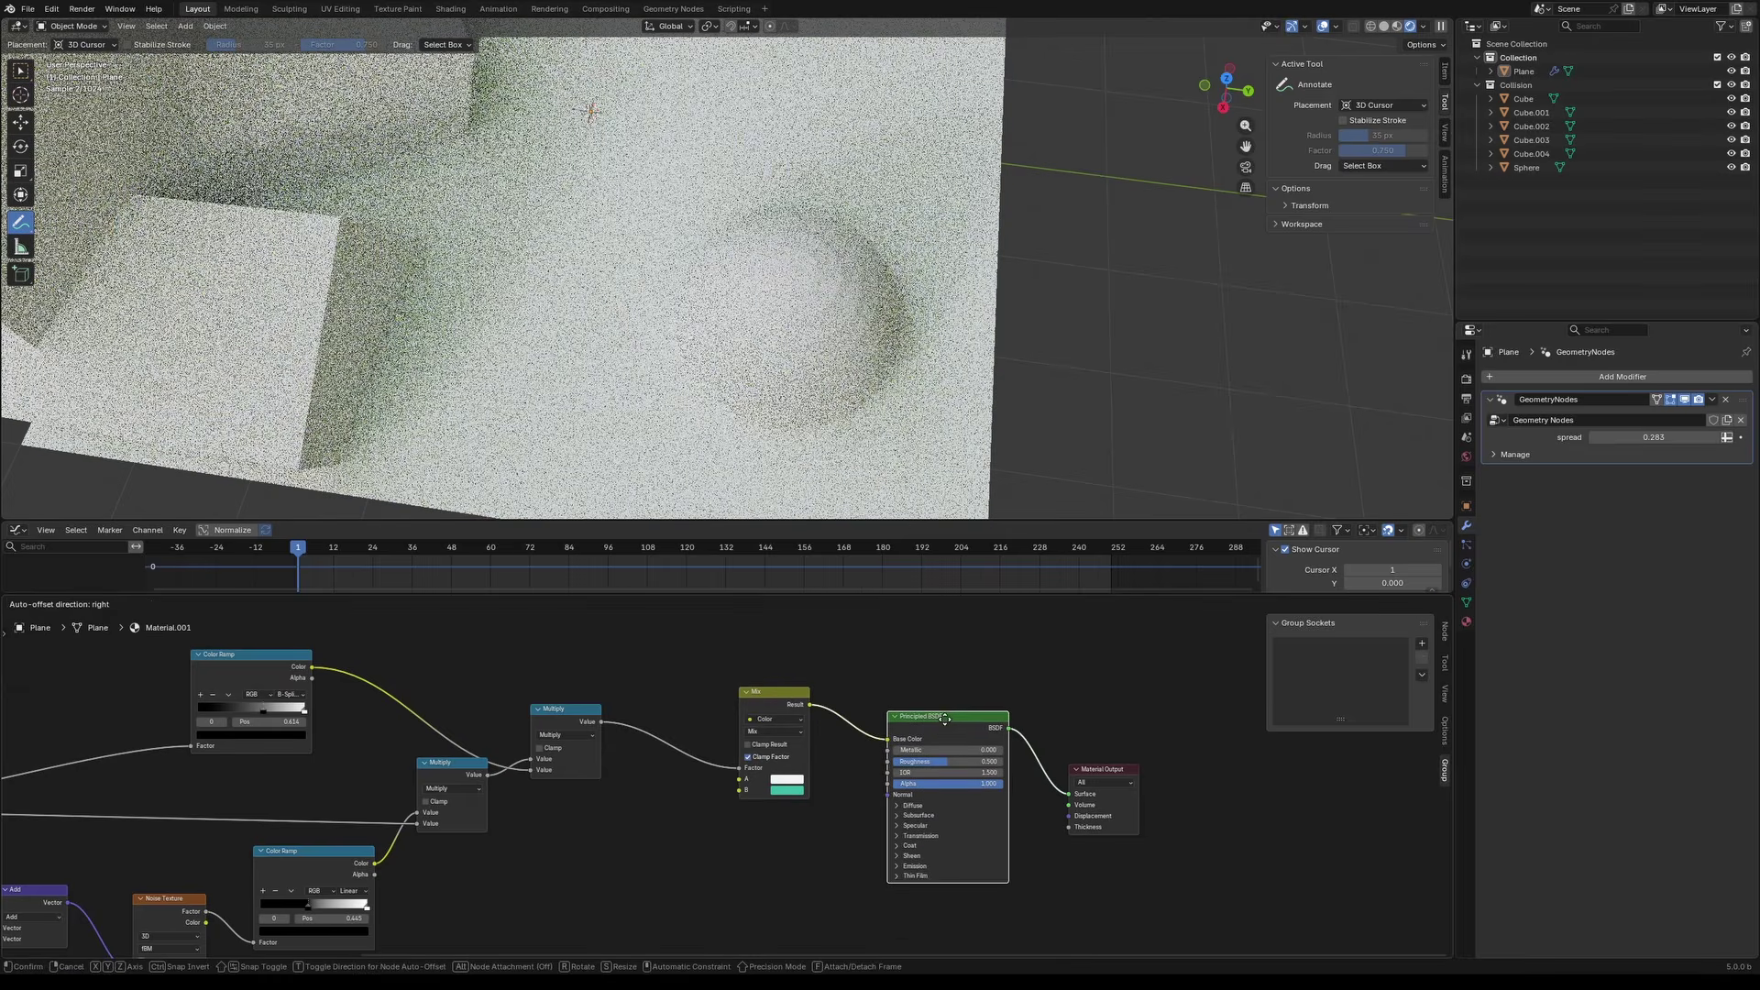
Step: Darken the Mix node's color B to a deep teal green
middle_click_drag(672, 323, 724, 359)
scroll(724, 358, "up", 1)
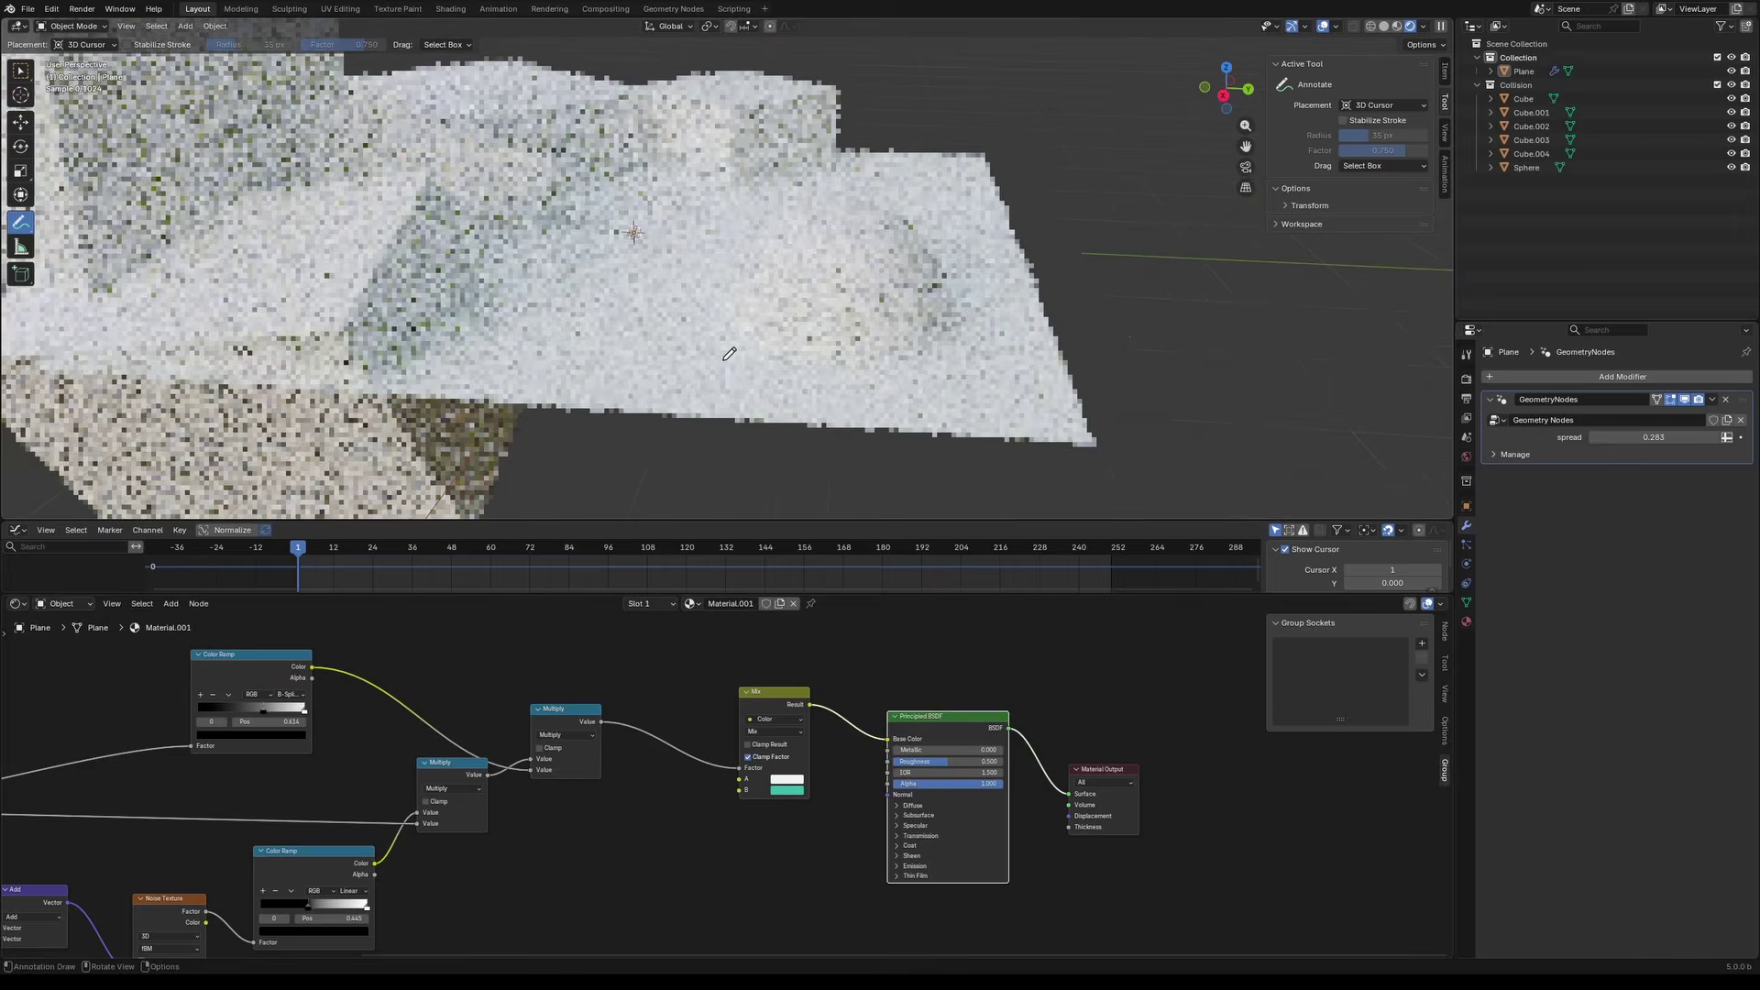
left_click(787, 790)
left_click_drag(866, 661, 863, 663)
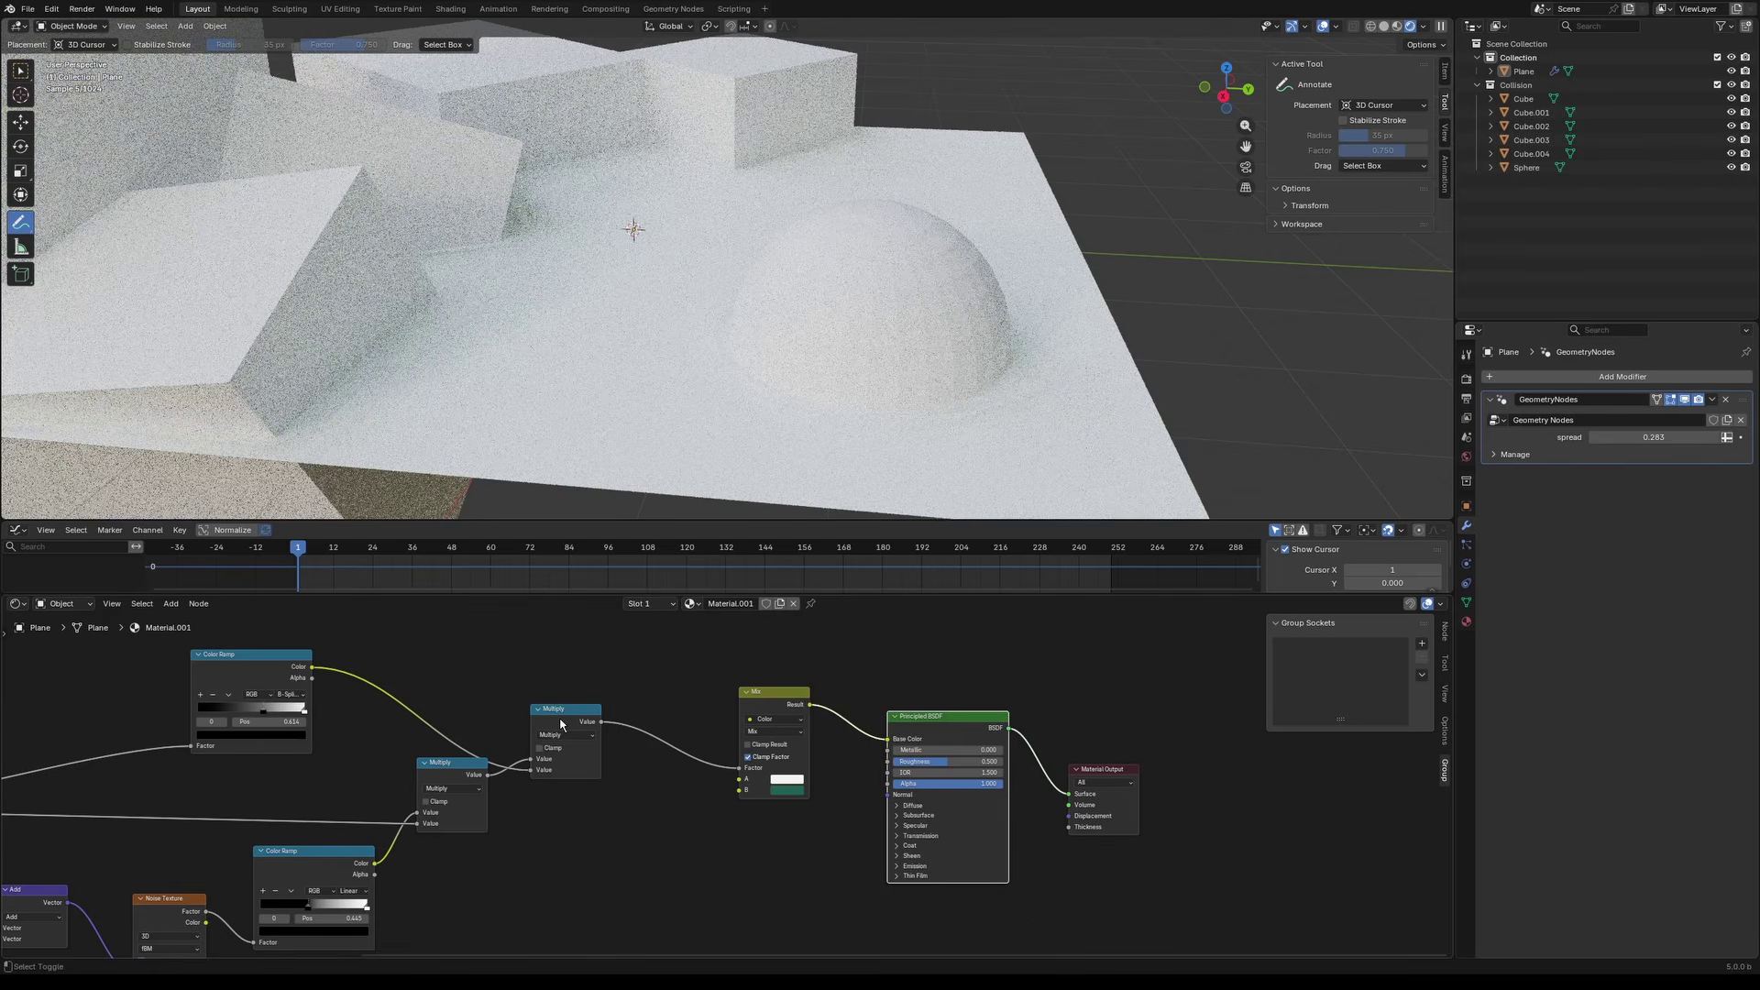
Step: Preview the second Multiply's output and the Mix result on the plane to compare how the ripples show
middle_click_drag(664, 698, 709, 734)
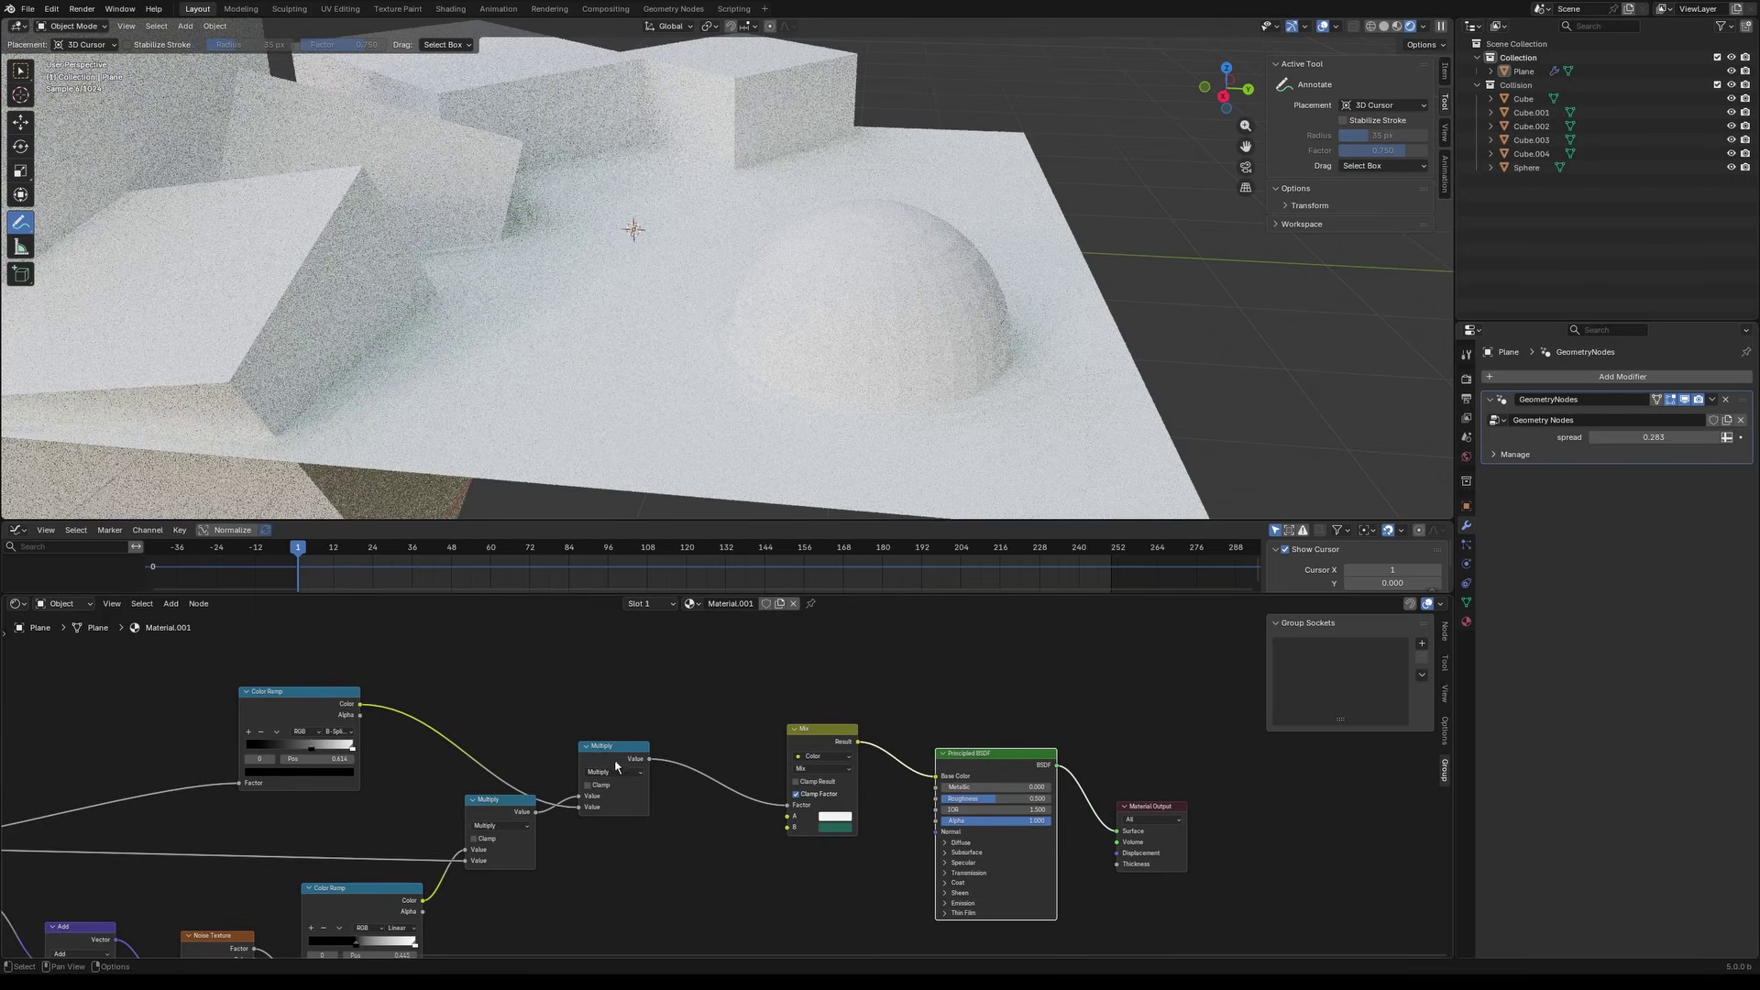
left_click(611, 759, "ctrl+shift")
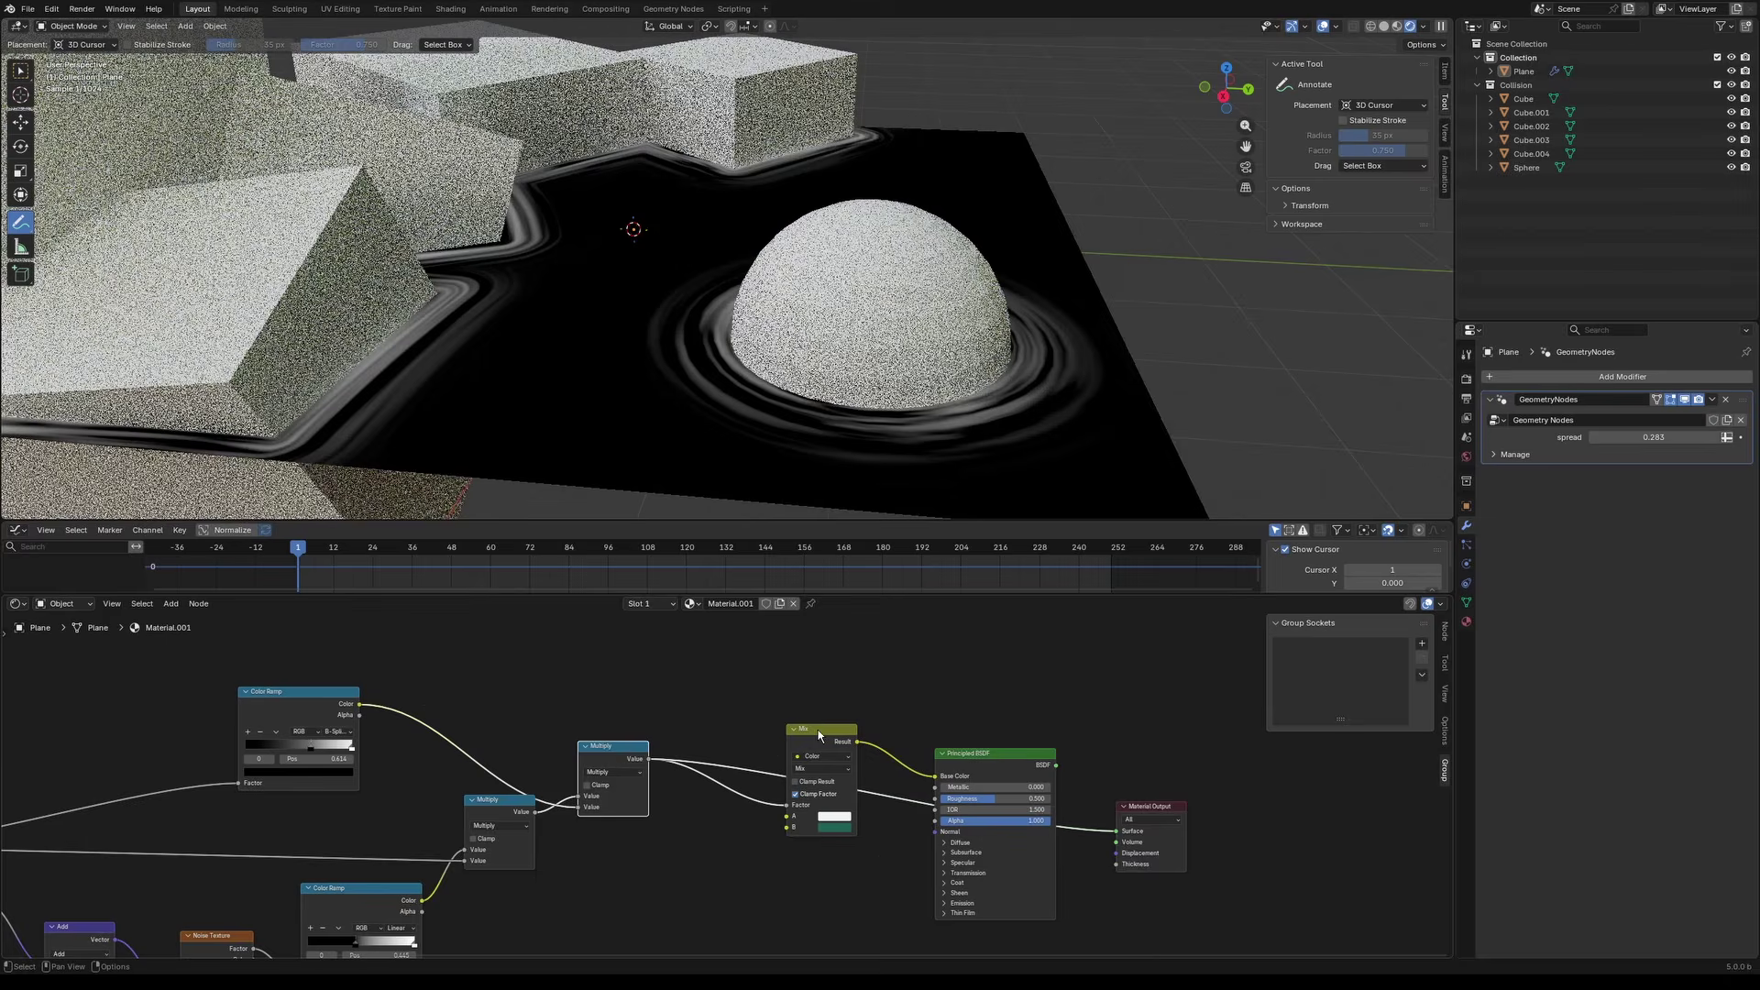
left_click(820, 736, "ctrl+shift")
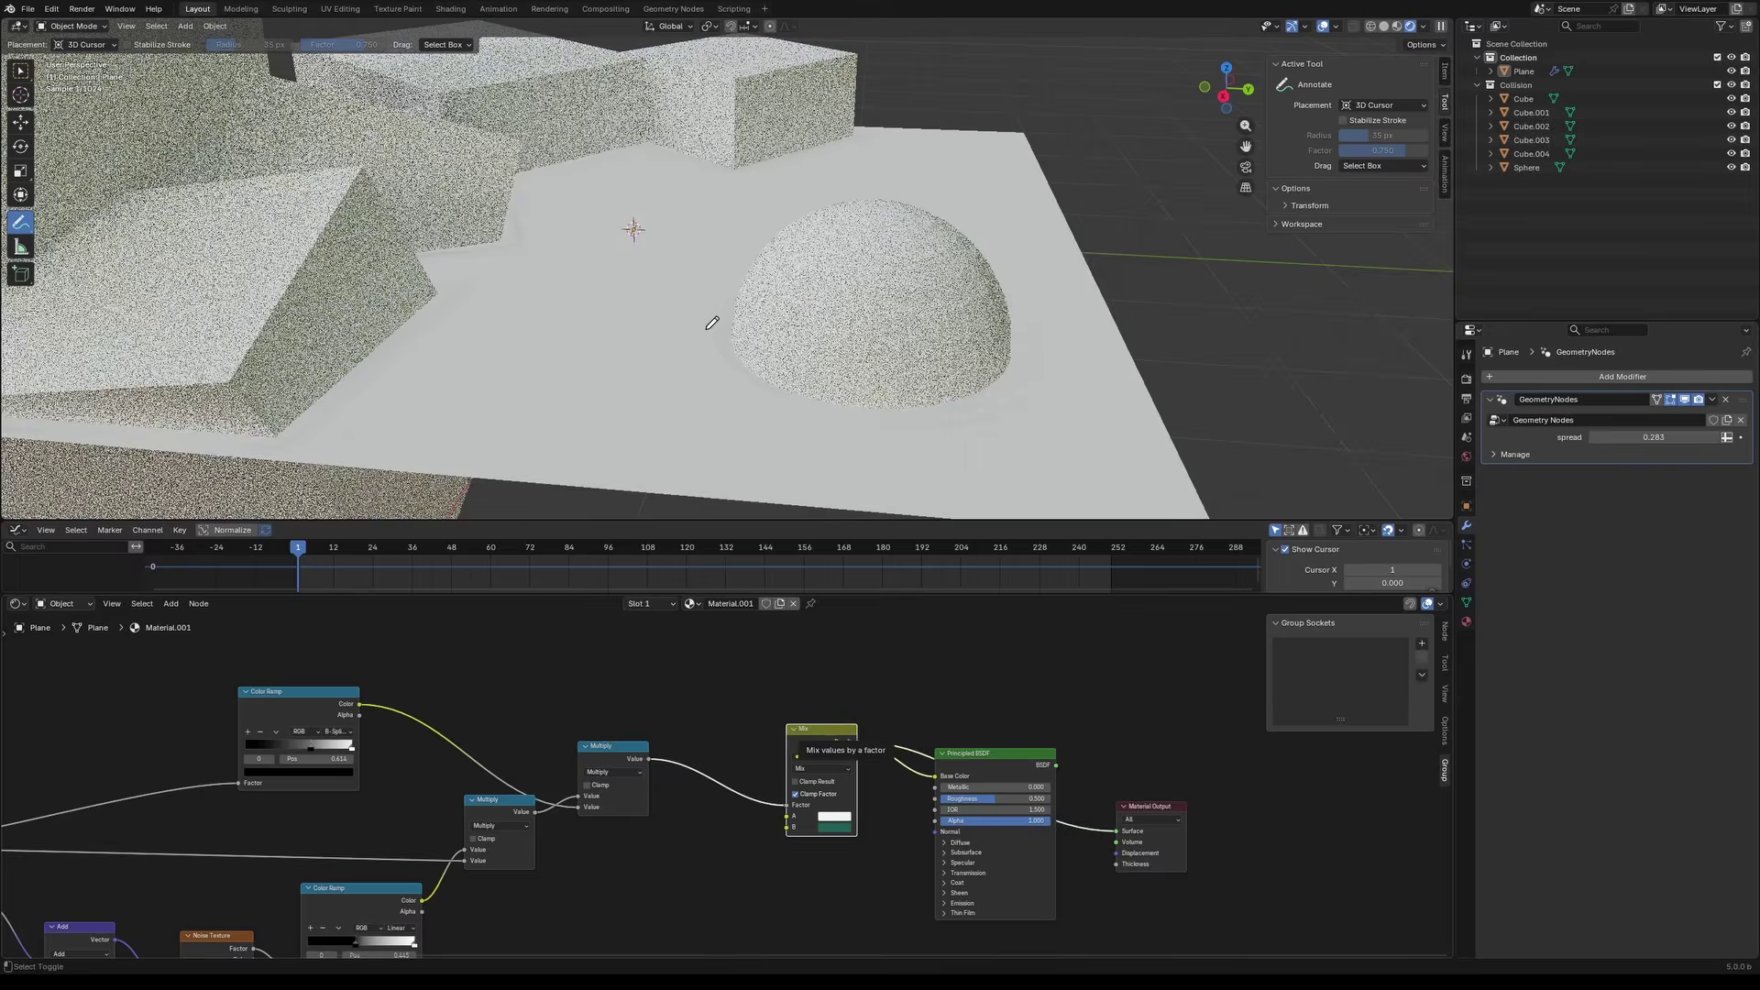
middle_click_drag(709, 326, 708, 331)
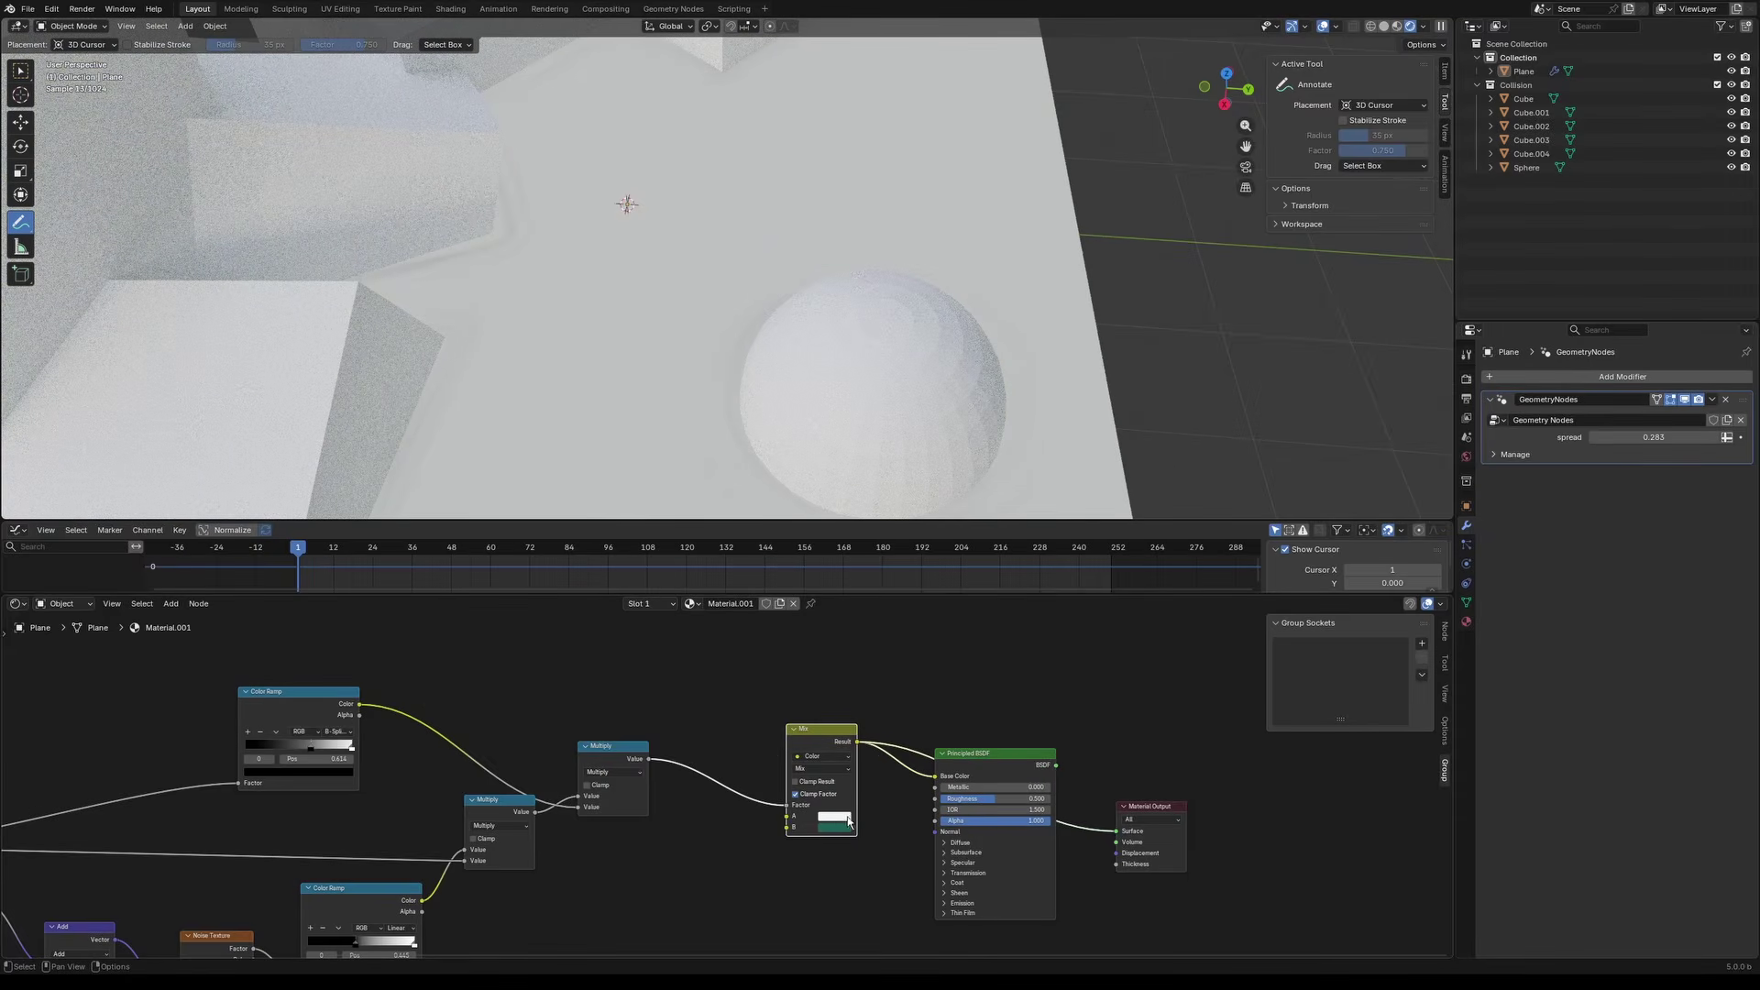
Step: Change the Mix node's color A to a medium-dark teal green
left_click(837, 820)
left_click_drag(861, 680, 851, 654)
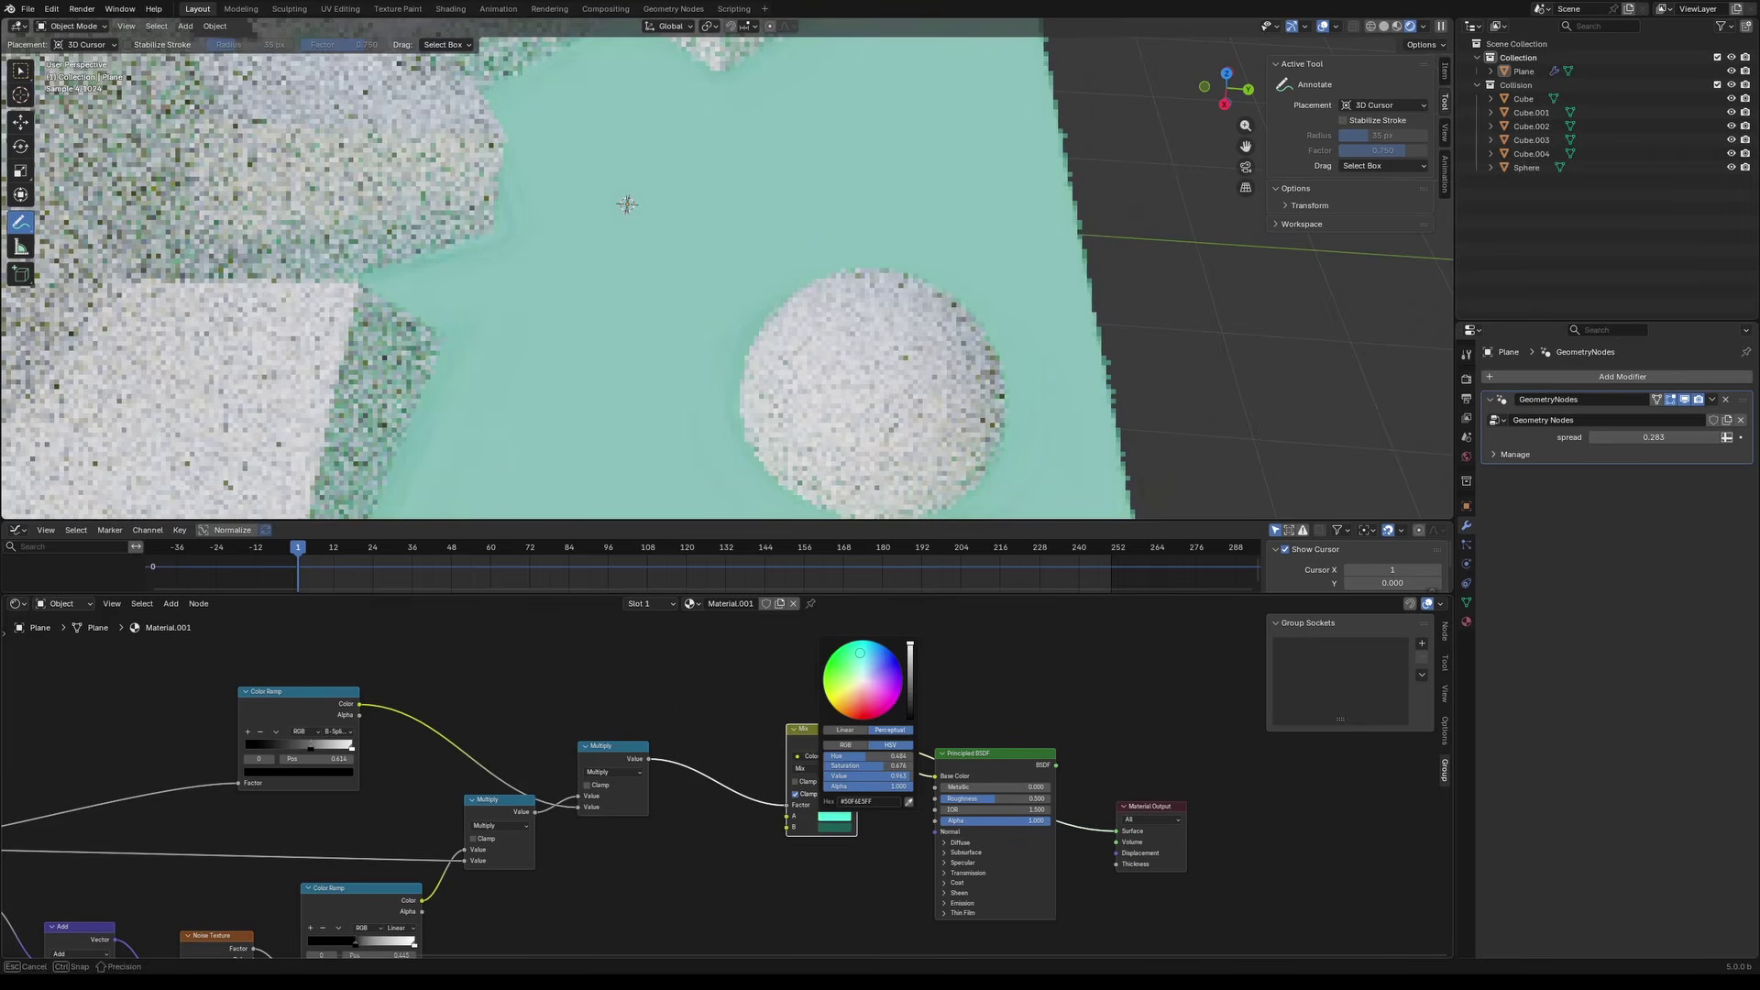
left_click(911, 674)
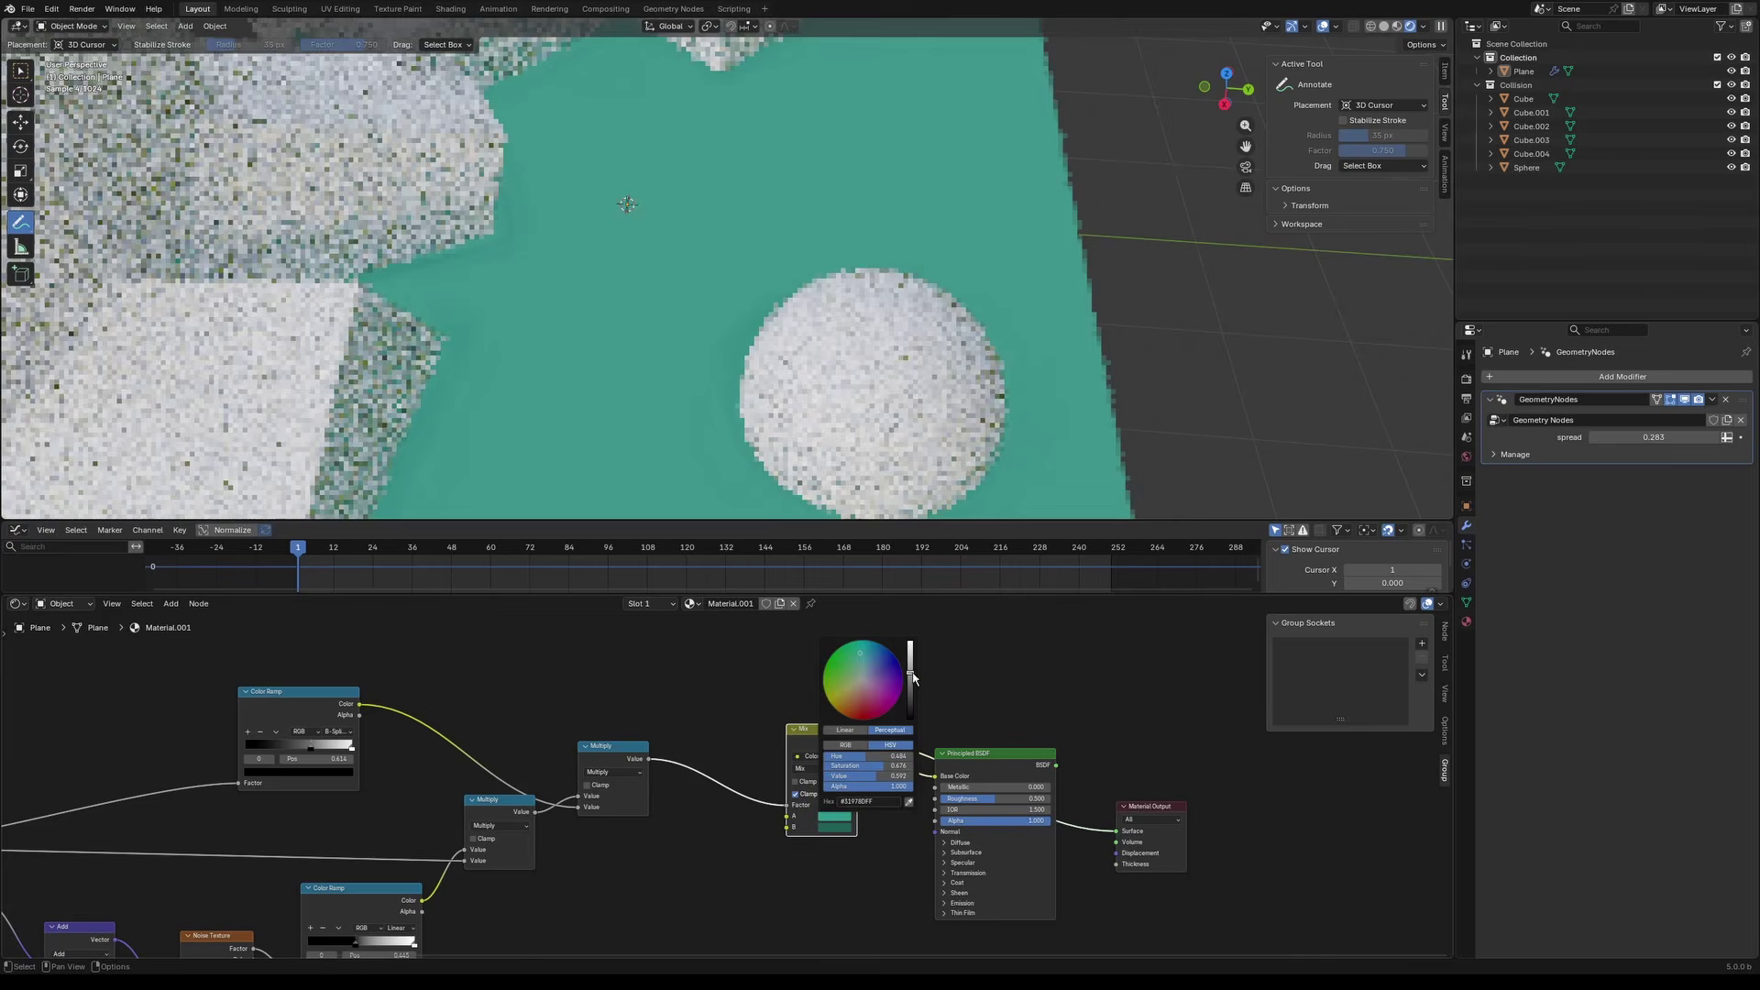
Step: Change the Mix node's color B to pure white by raising its brightness and removing its saturation
left_click(839, 833)
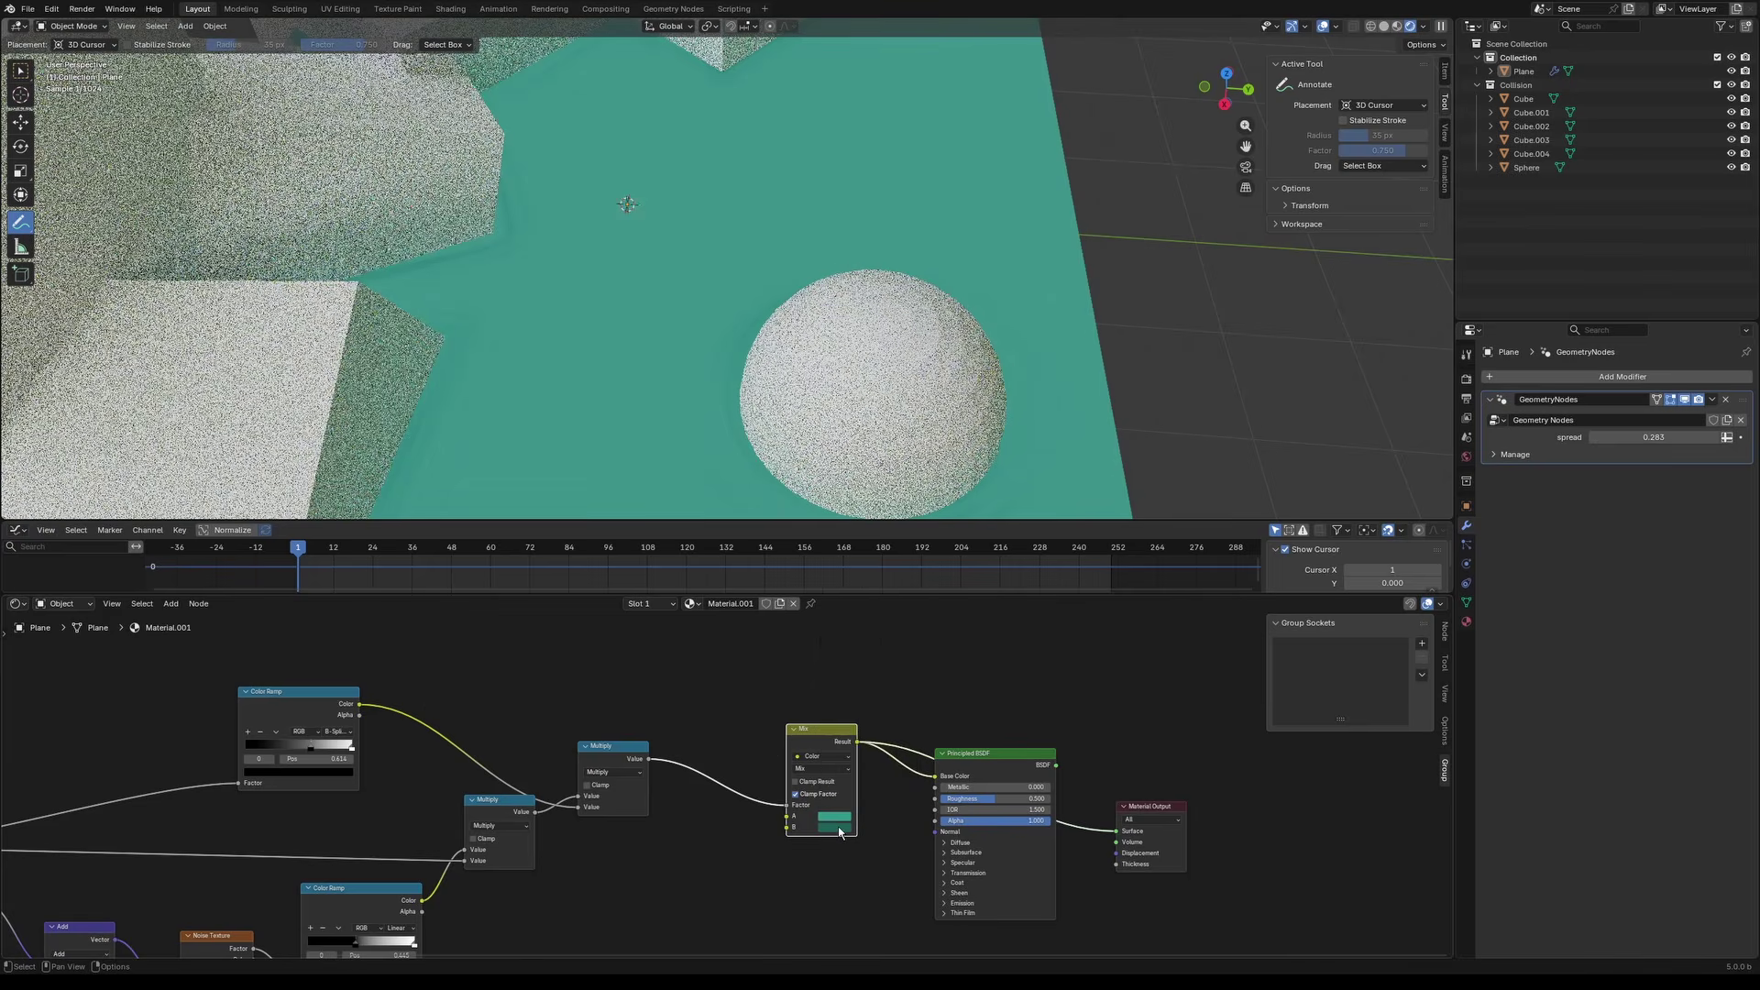
left_click(839, 829)
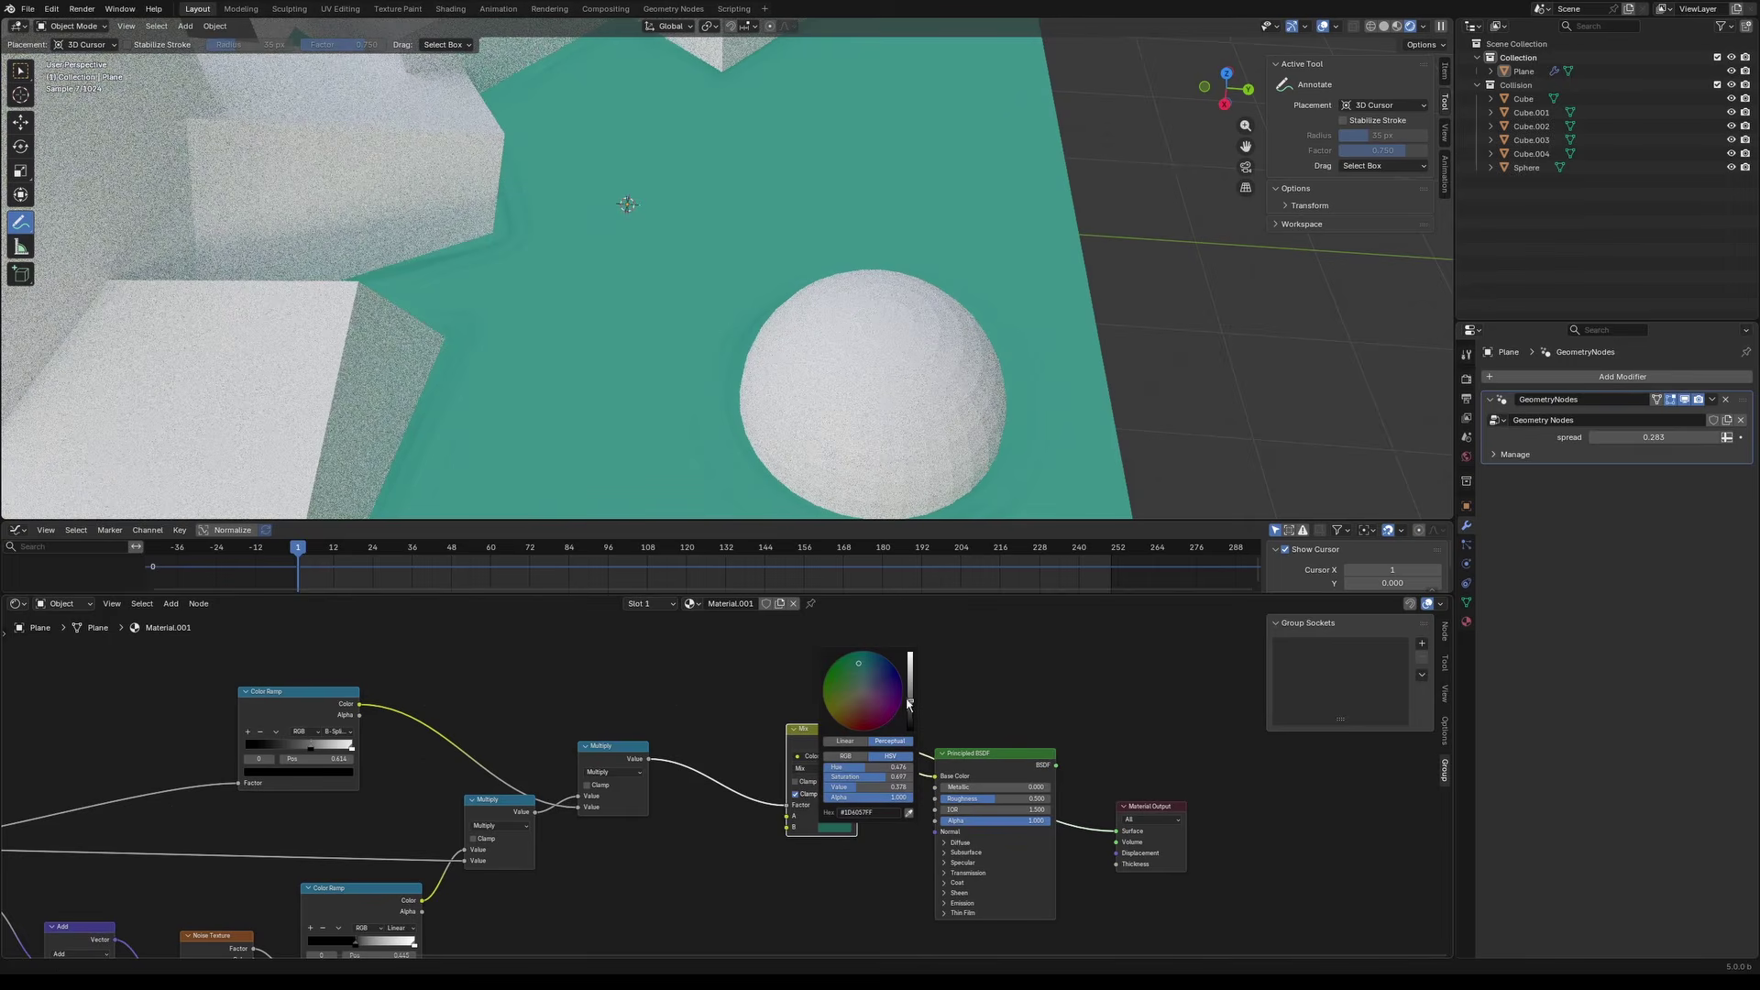
left_click_drag(909, 690, 912, 649)
left_click_drag(872, 777, 823, 778)
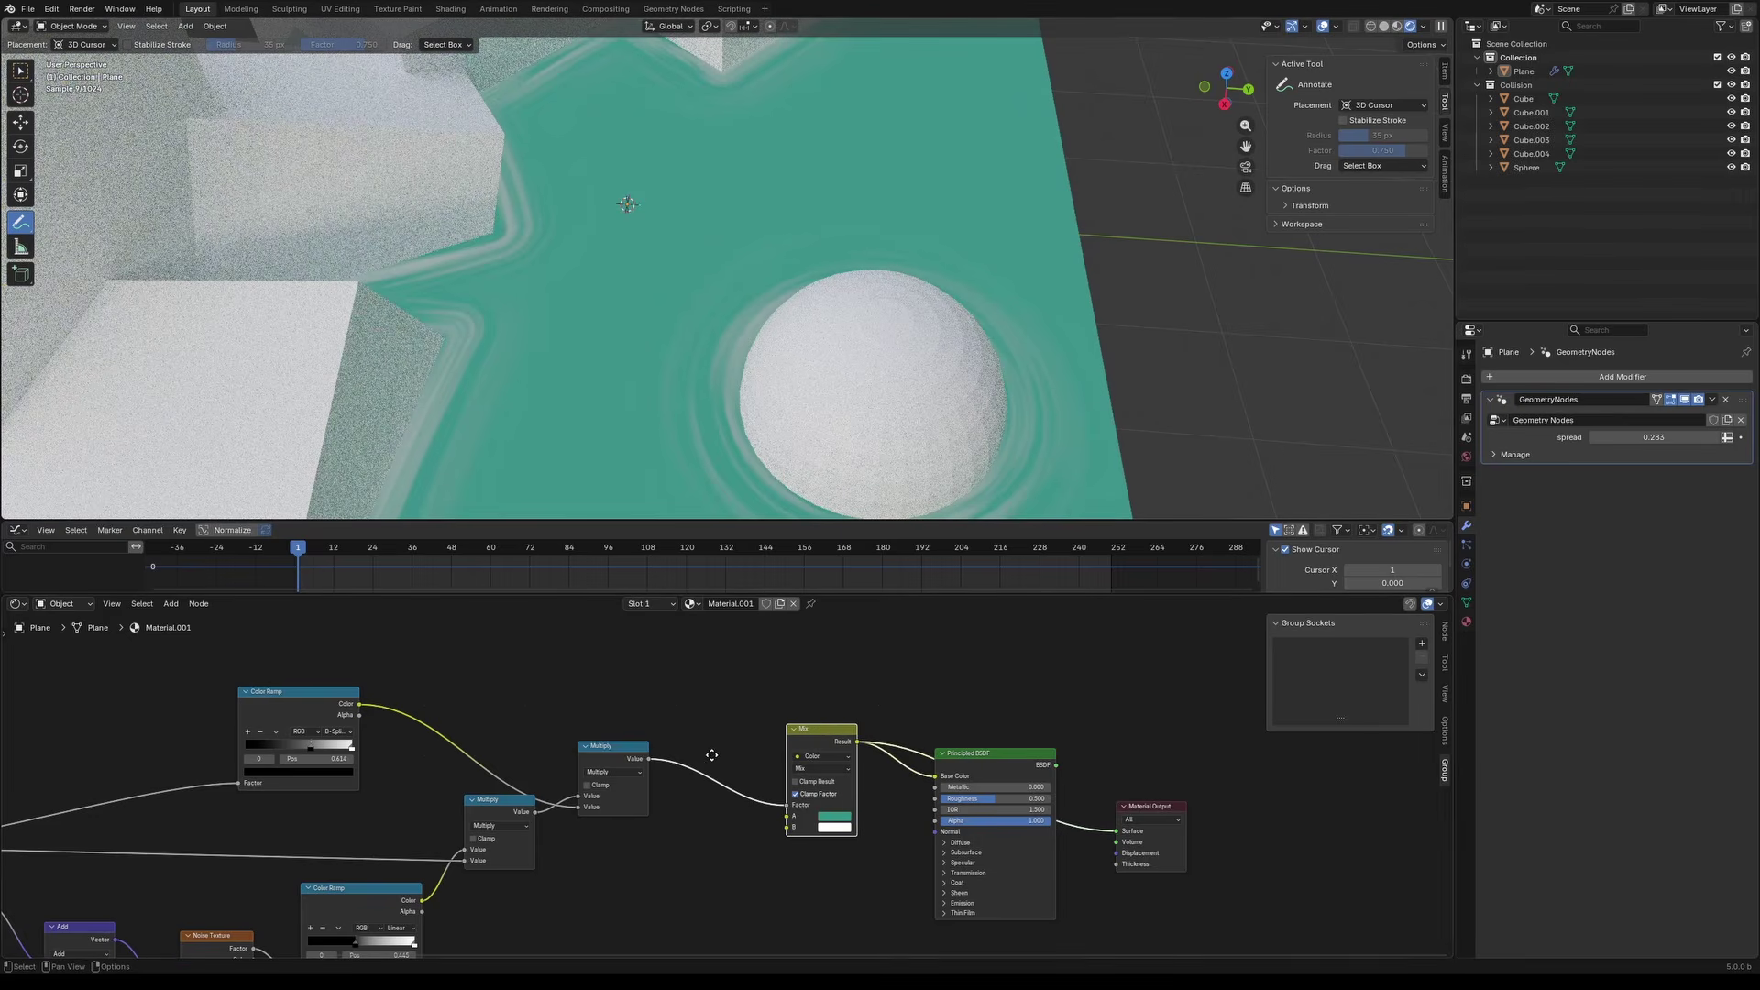
Step: Insert a Math node set to Multiply on the link between the second Multiply and the Mix node's Factor
middle_click_drag(711, 754, 651, 799)
key("shift+a")
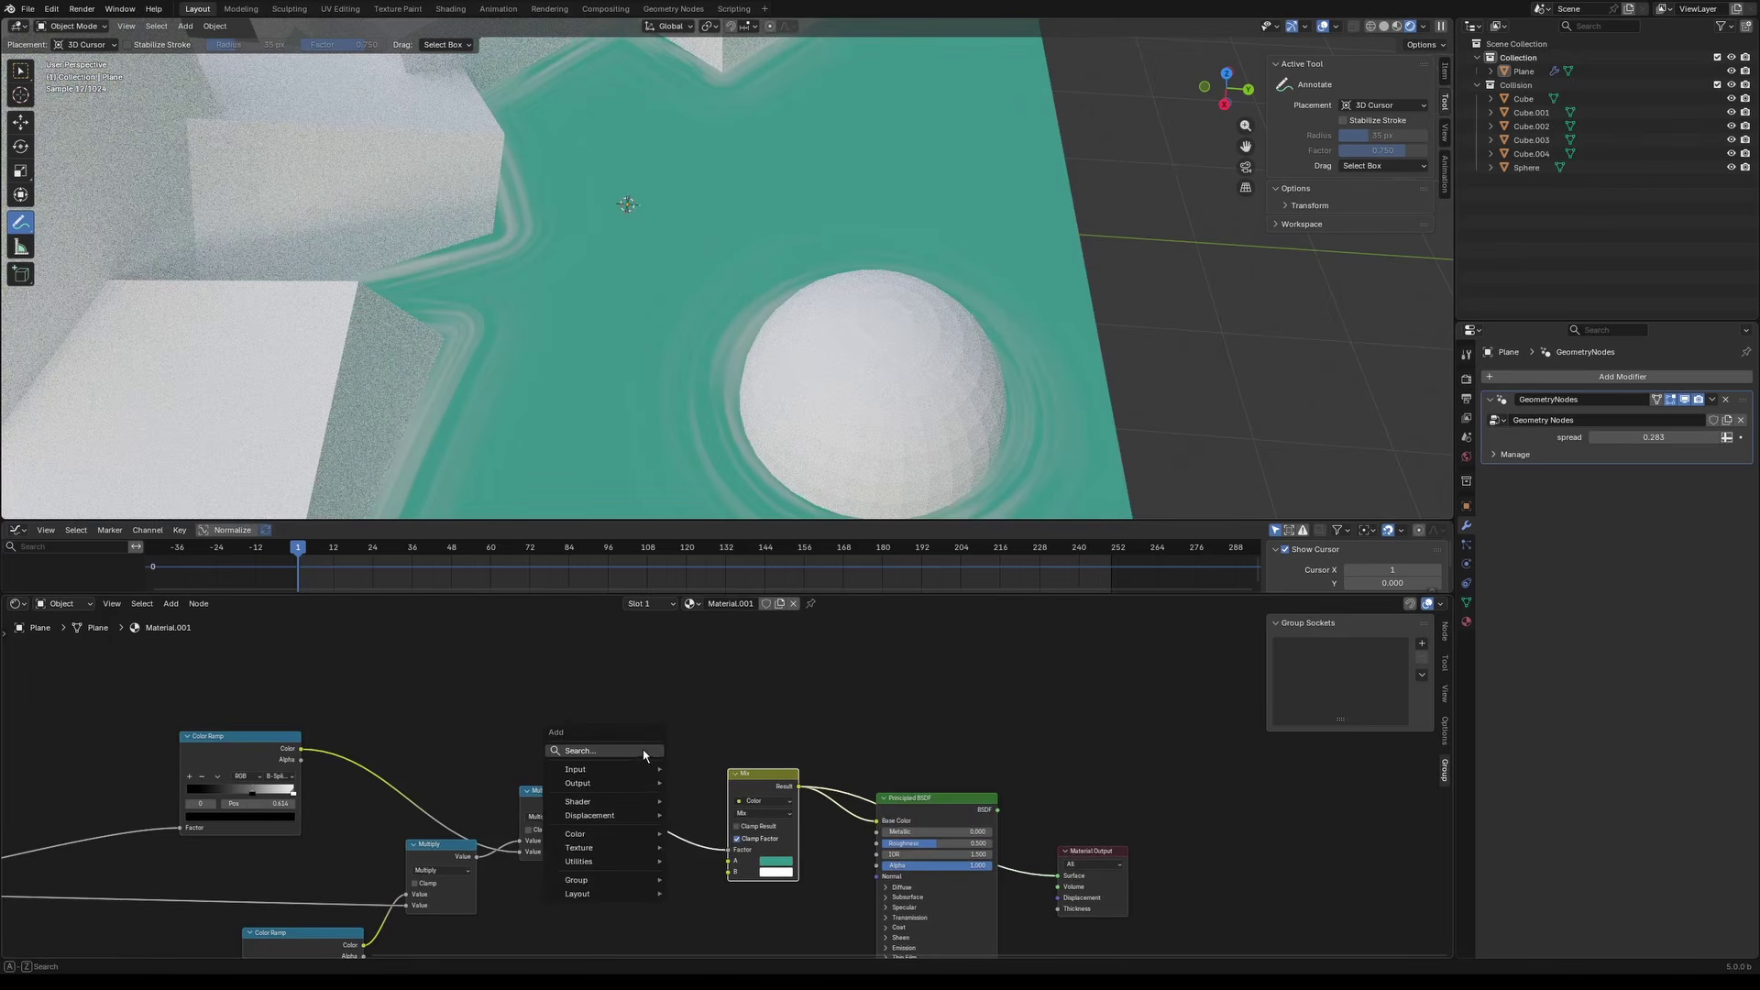
left_click(645, 756)
type("math")
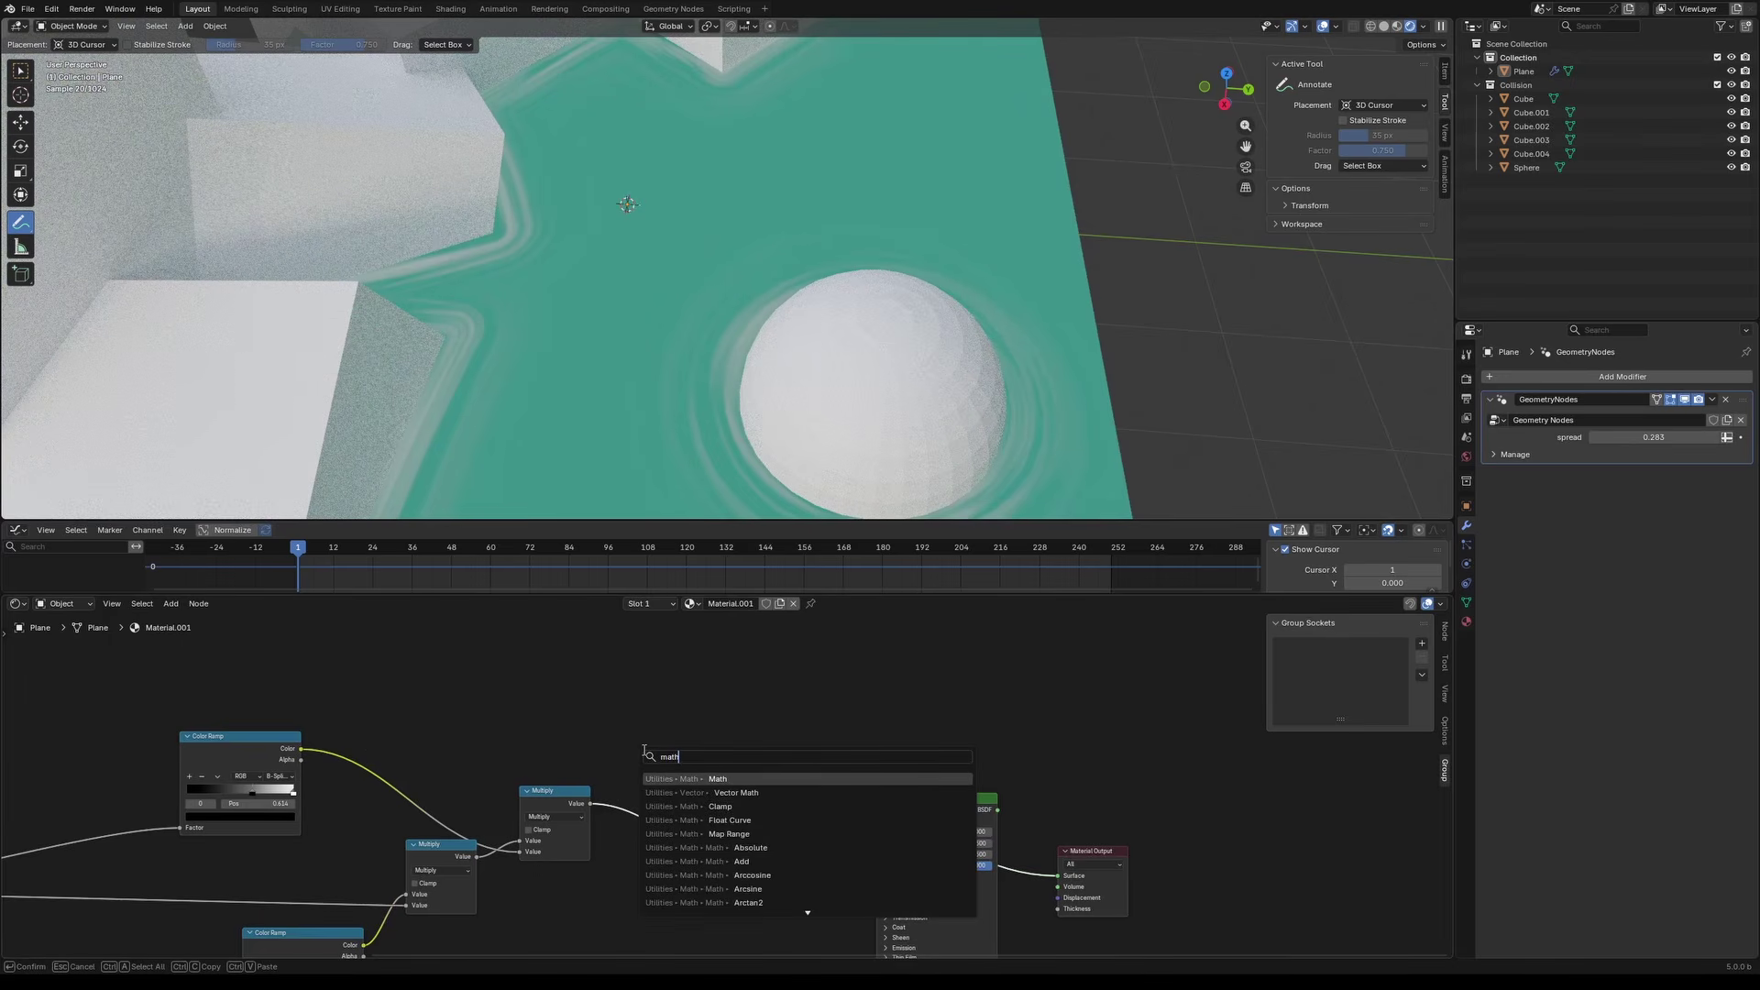
key("Return")
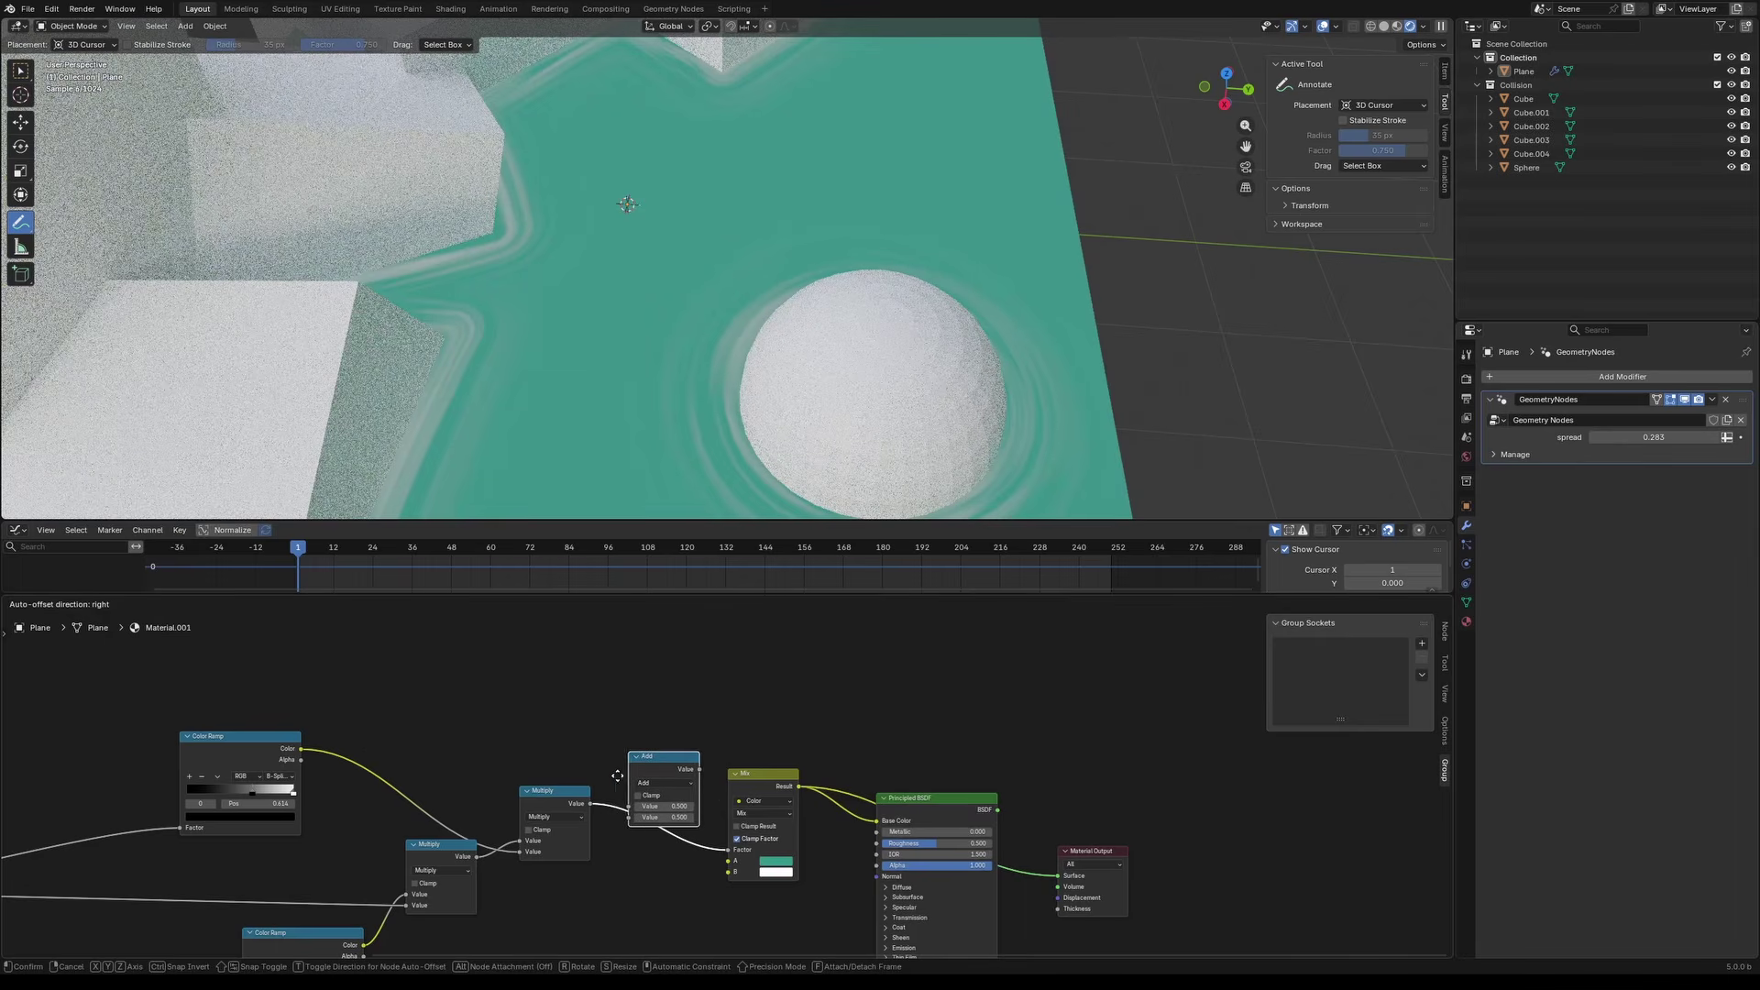
left_click(624, 757)
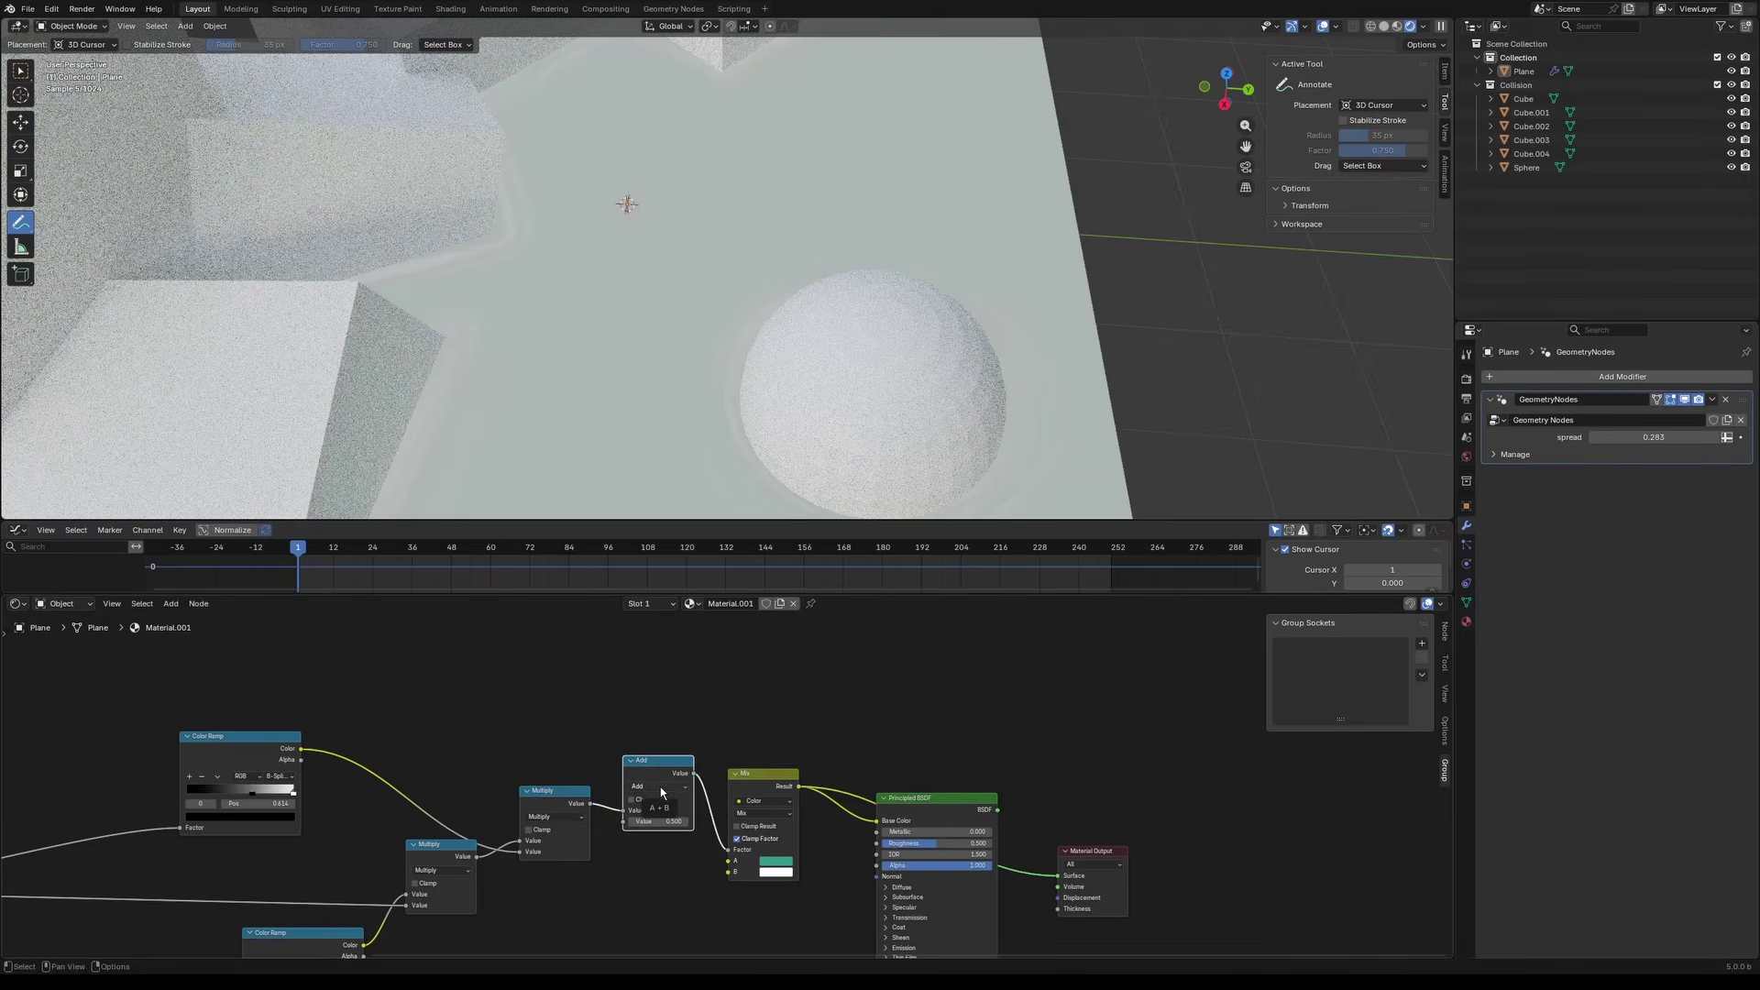
left_click(660, 786)
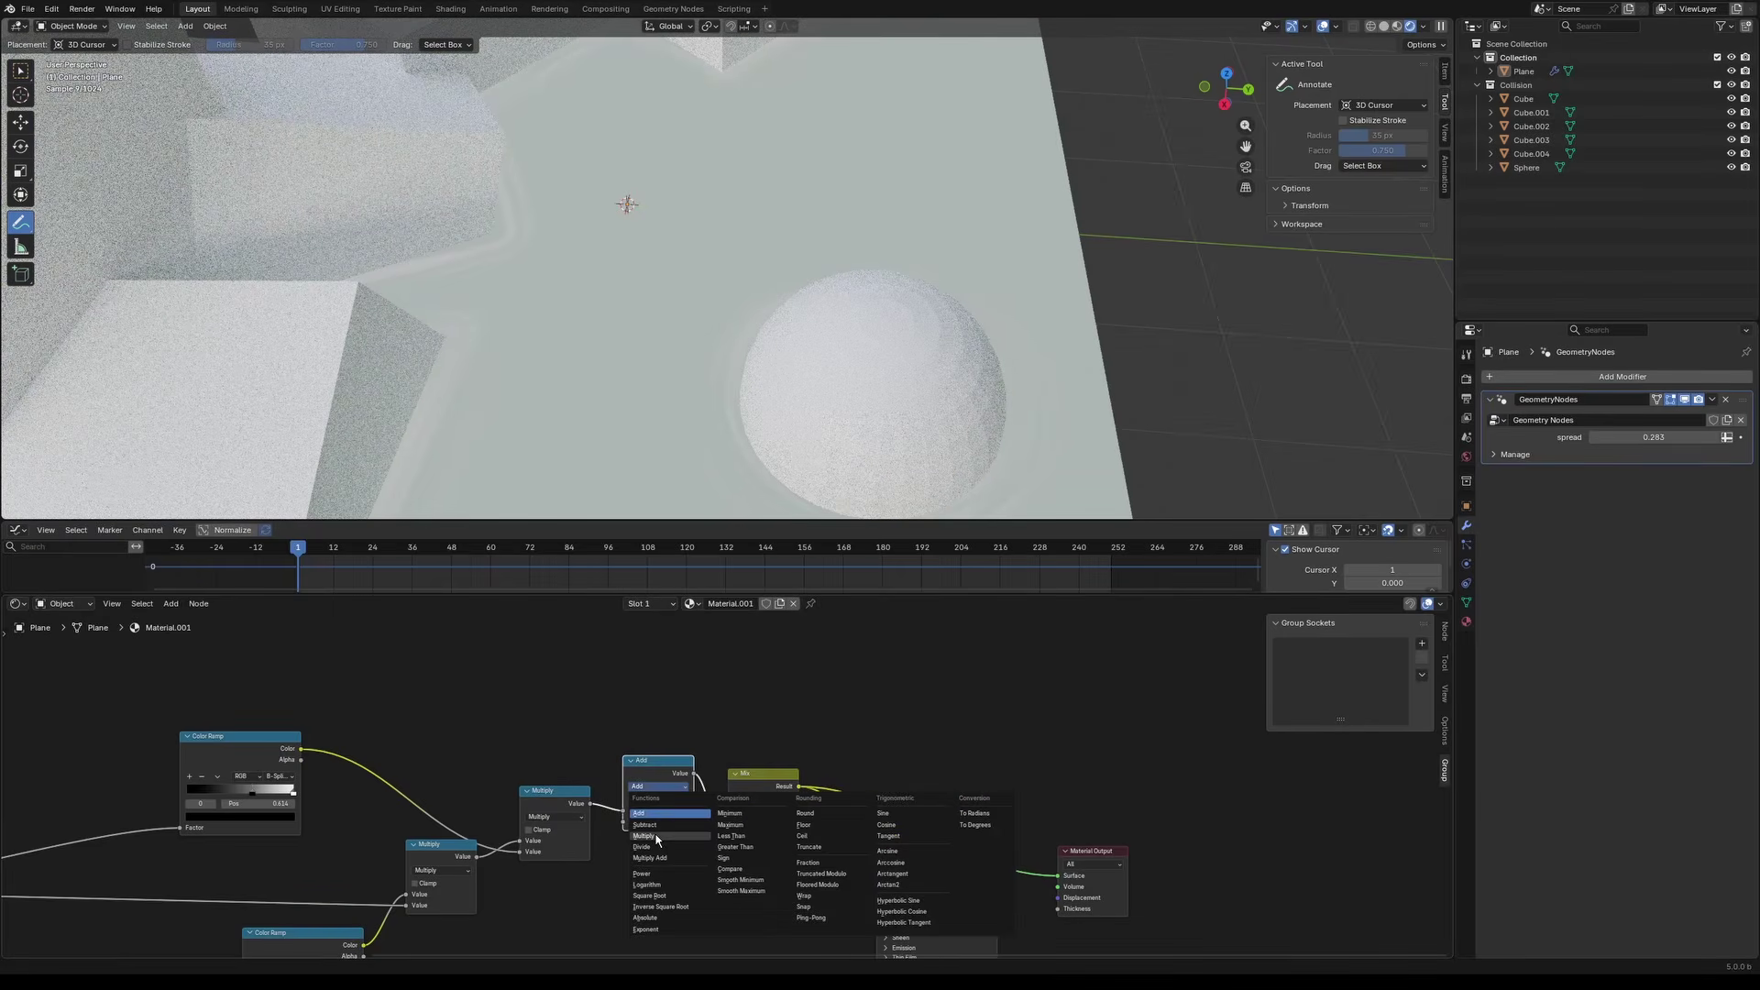
left_click(660, 838)
Step: Try a multiplier of 4 on the new Multiply node, and settle on a value of 7
left_click(656, 821)
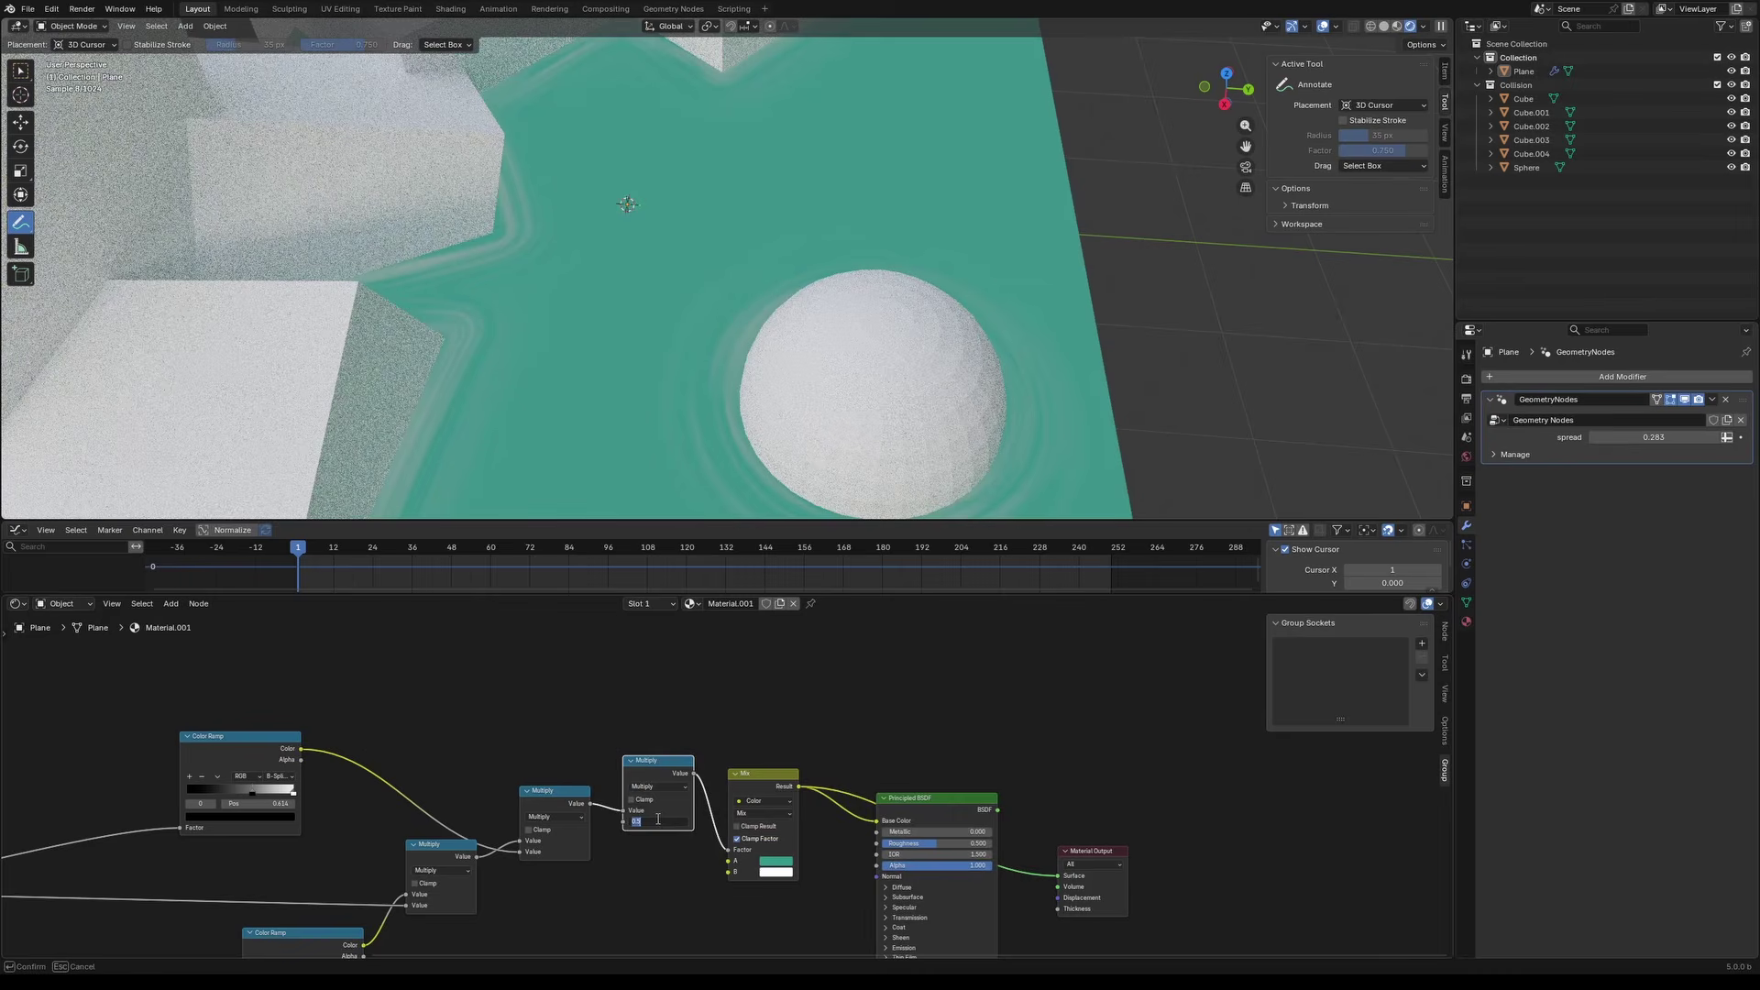
type("4")
key("Return")
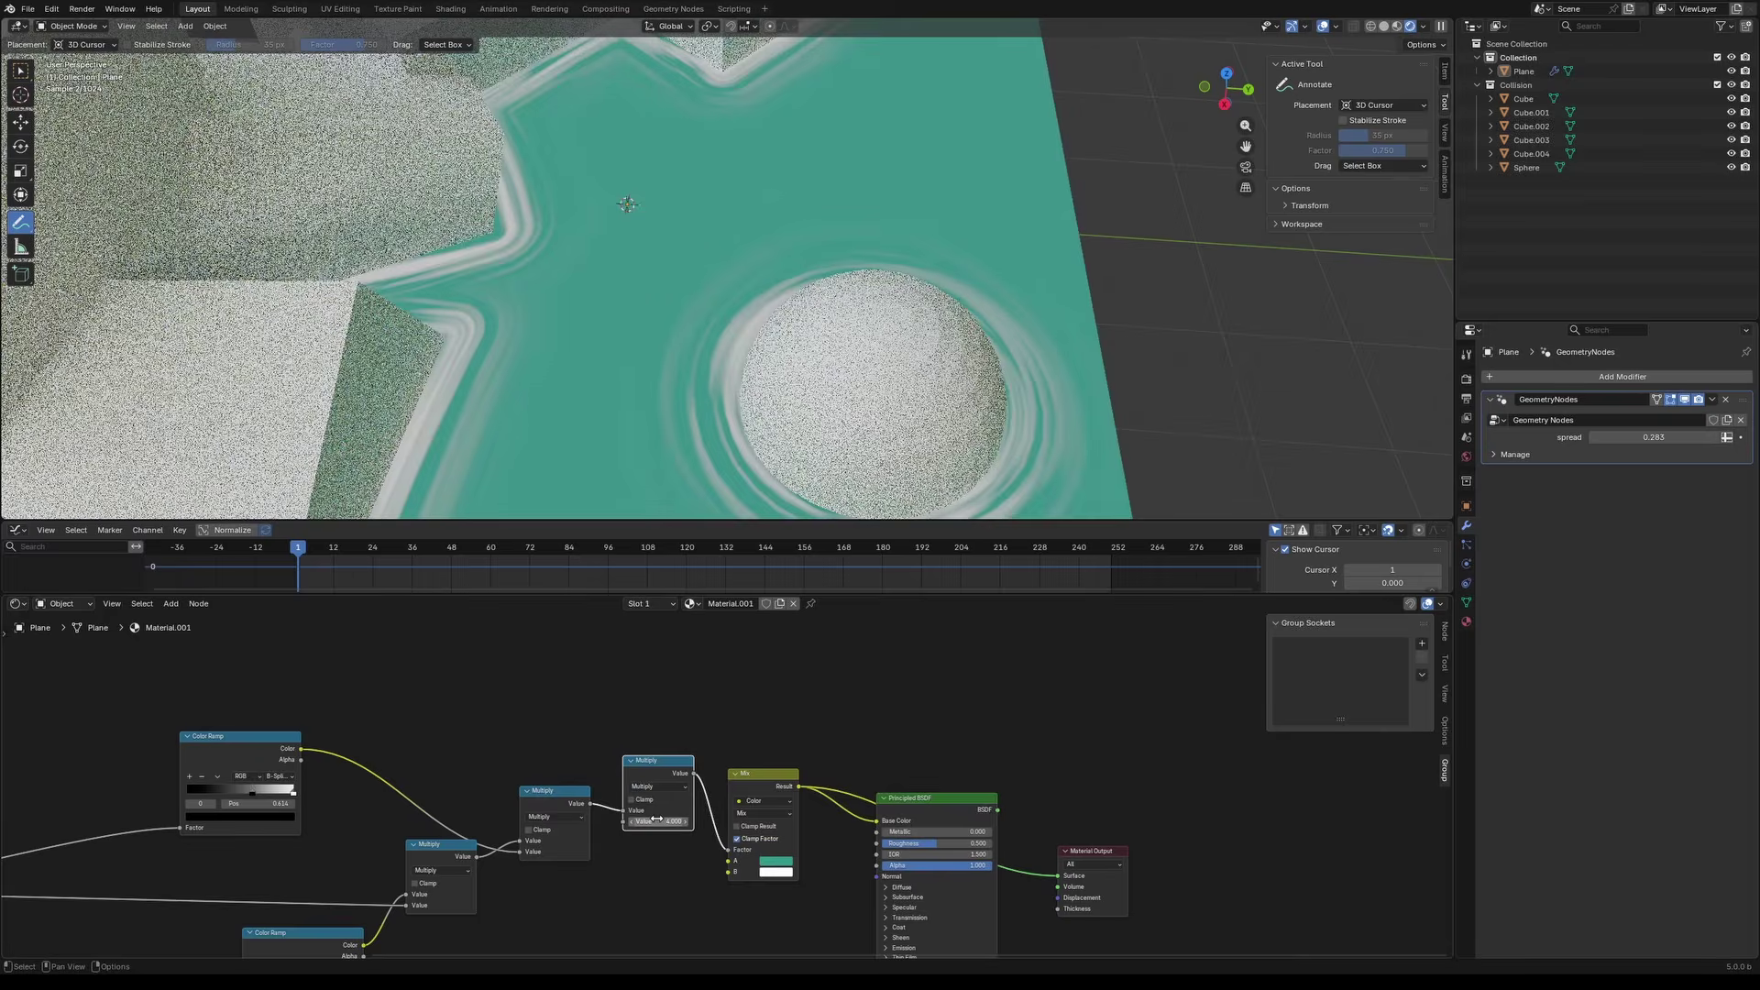
left_click(663, 820)
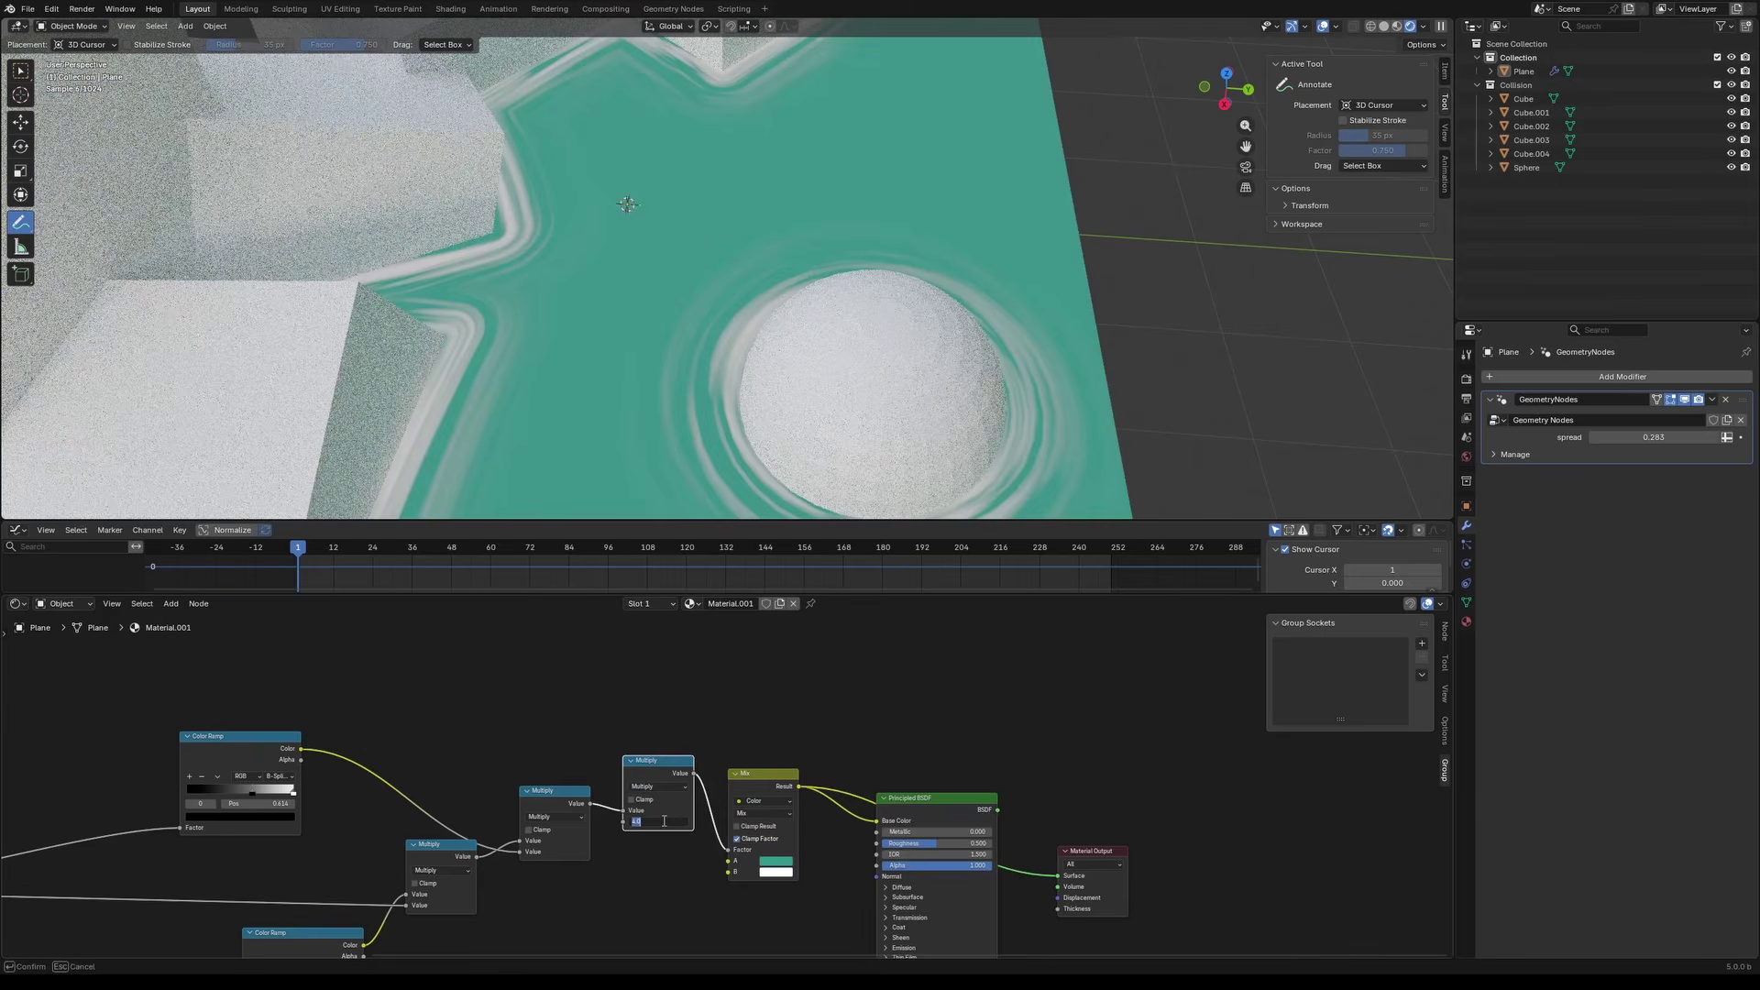
type("7")
key("Return")
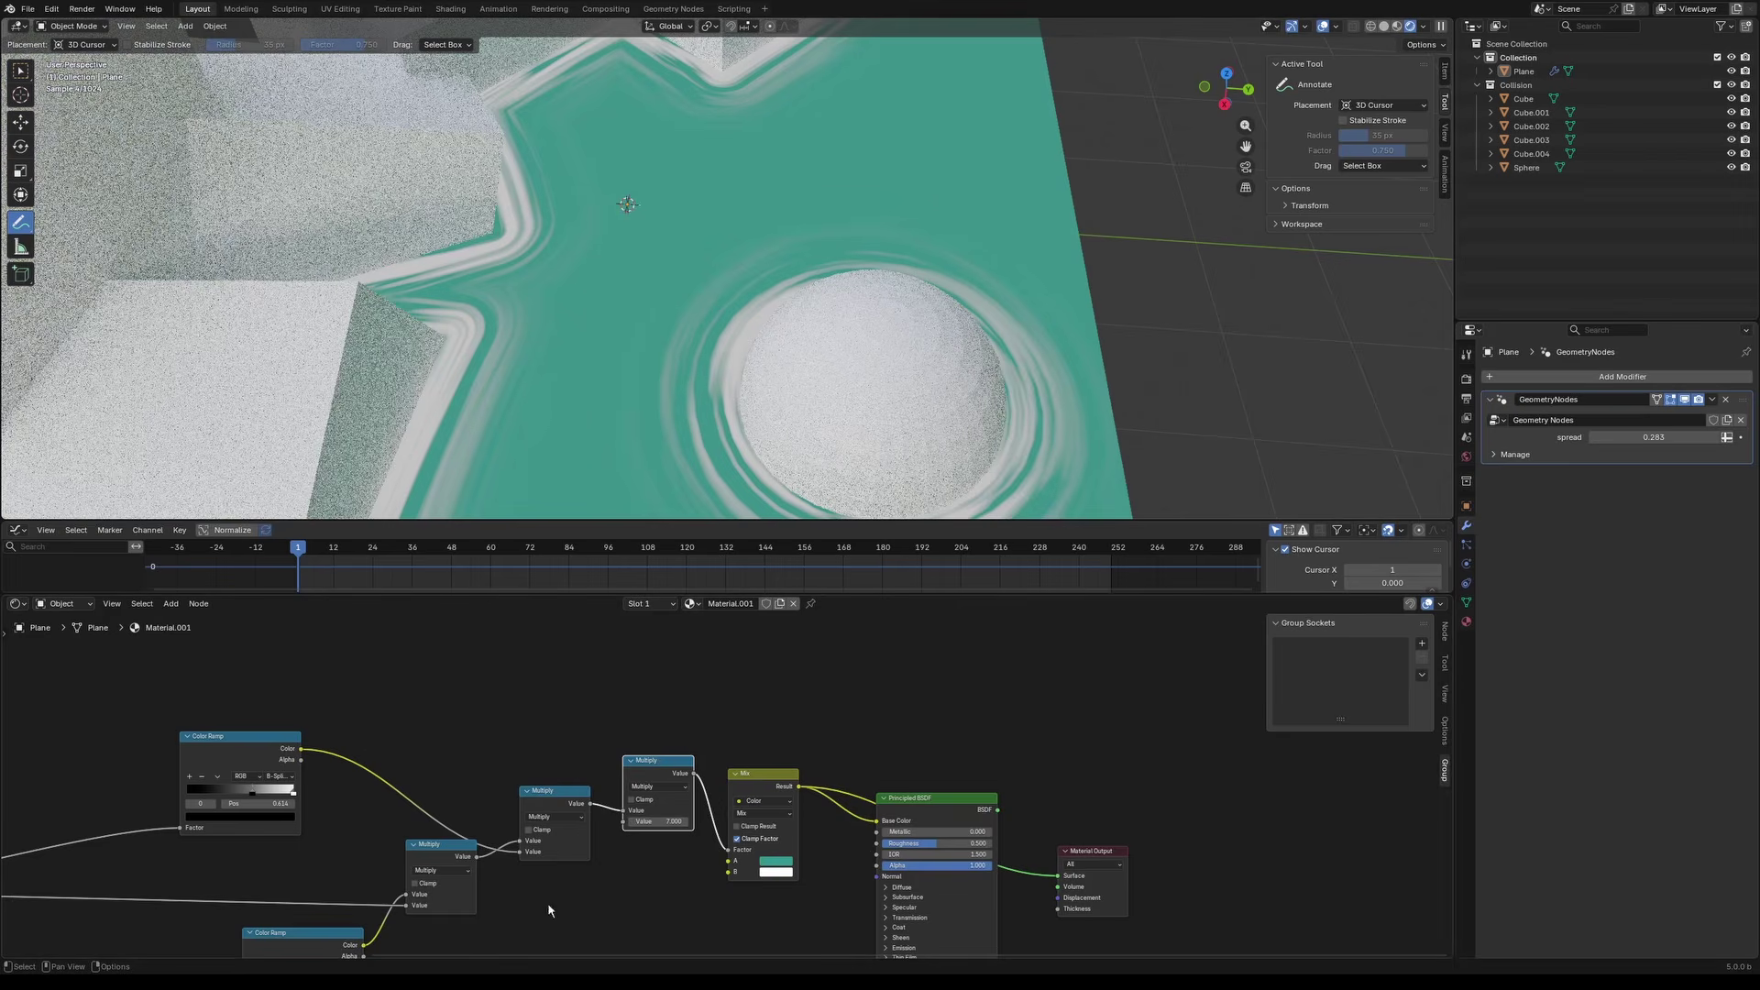
Step: Raise the Scale of the Noise Texture feeding the ripple Color Ramp to about 7.6
middle_click_drag(580, 870, 904, 696)
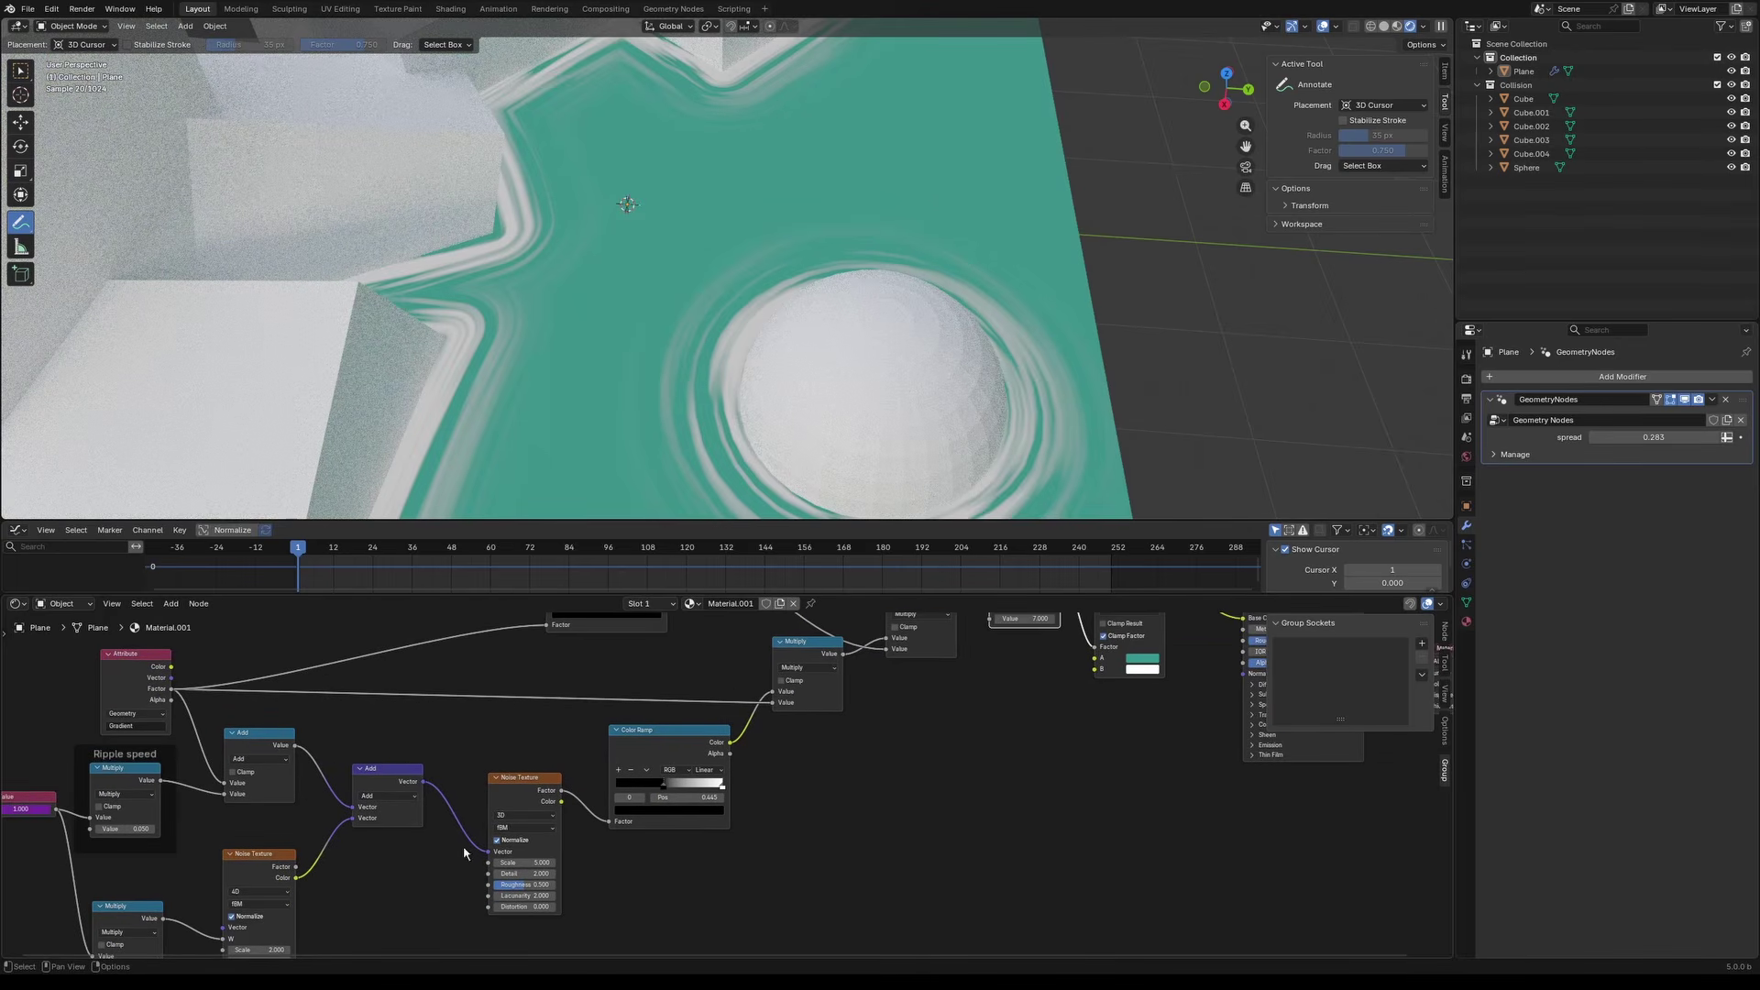
left_click_drag(524, 863, 568, 863)
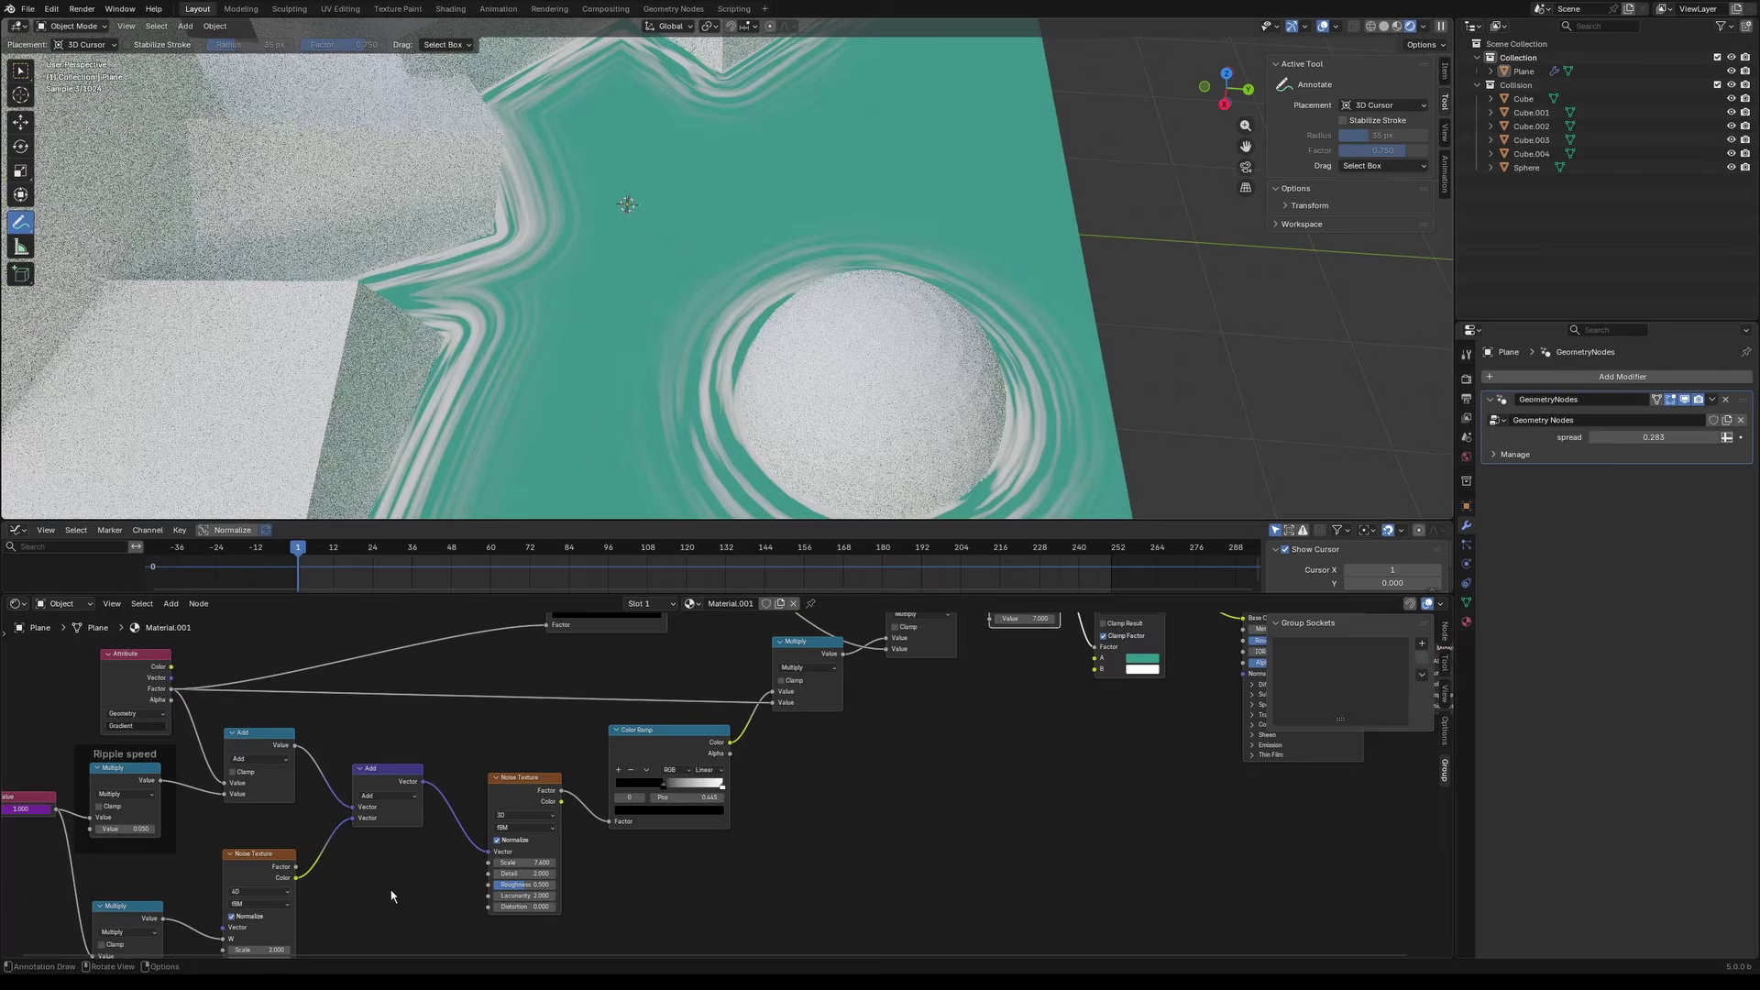
Step: Set the scale of the 4D Noise Texture to 4.4
middle_click_drag(486, 826, 636, 692)
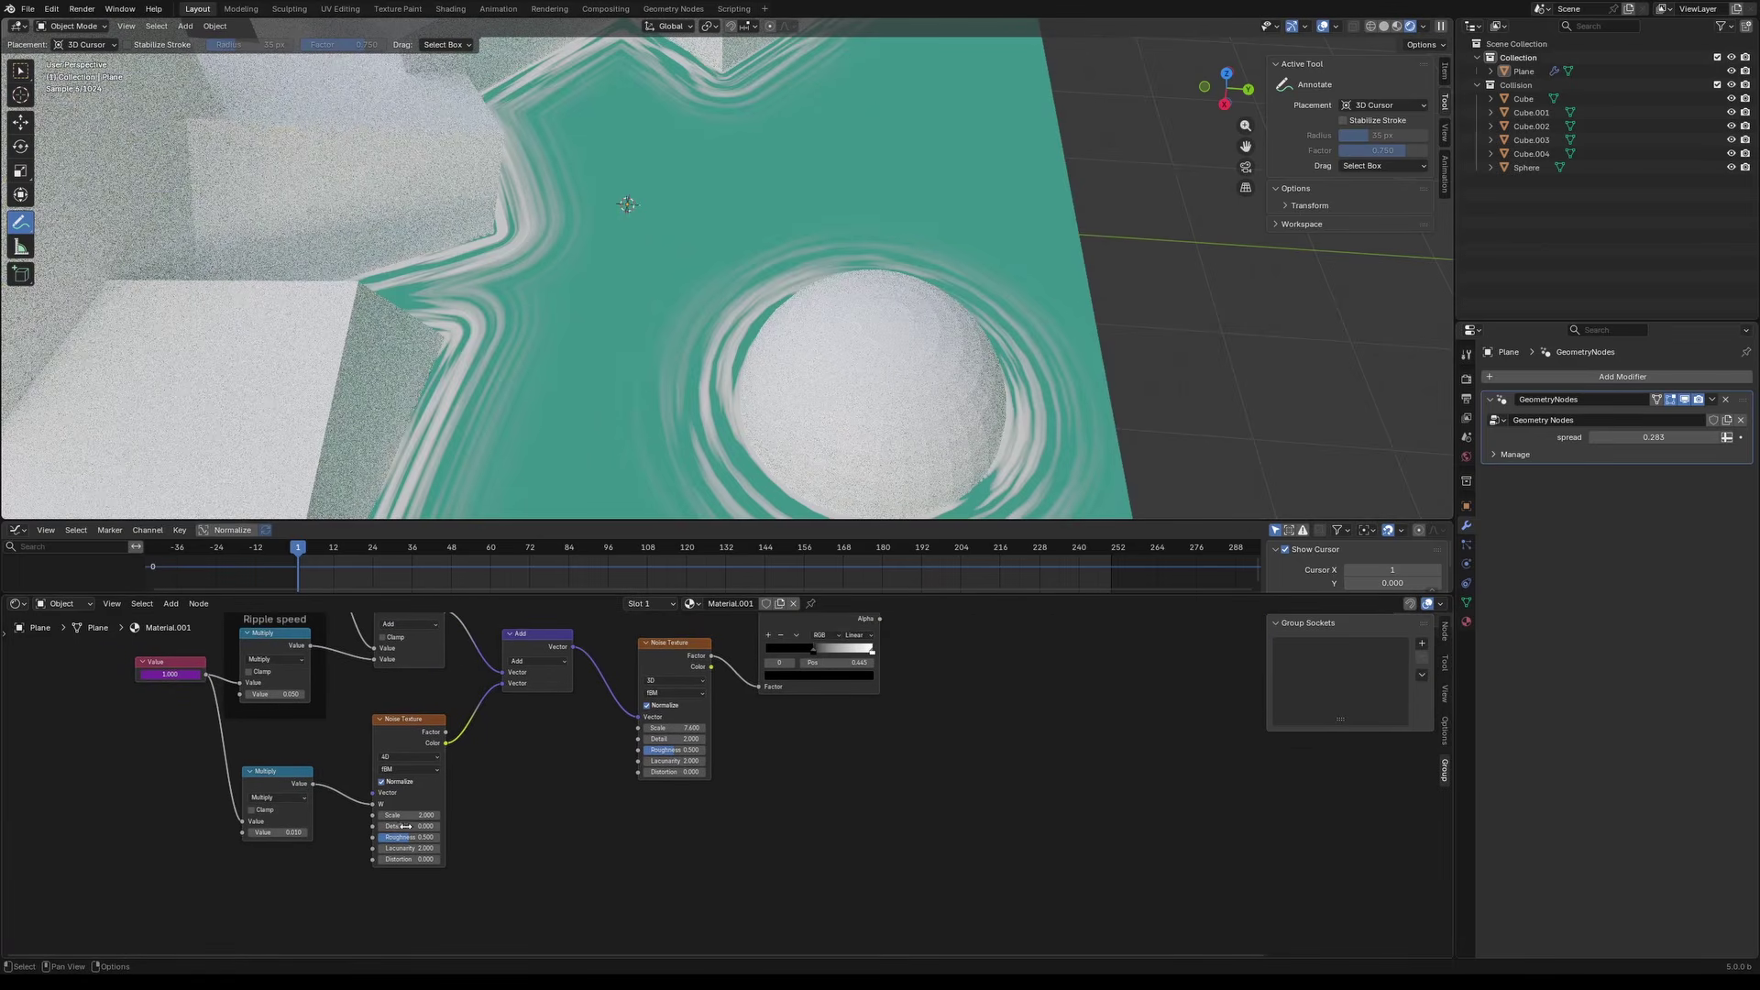
left_click_drag(408, 818, 419, 815)
middle_click_drag(935, 255, 928, 278)
scroll(923, 284, "down", 3)
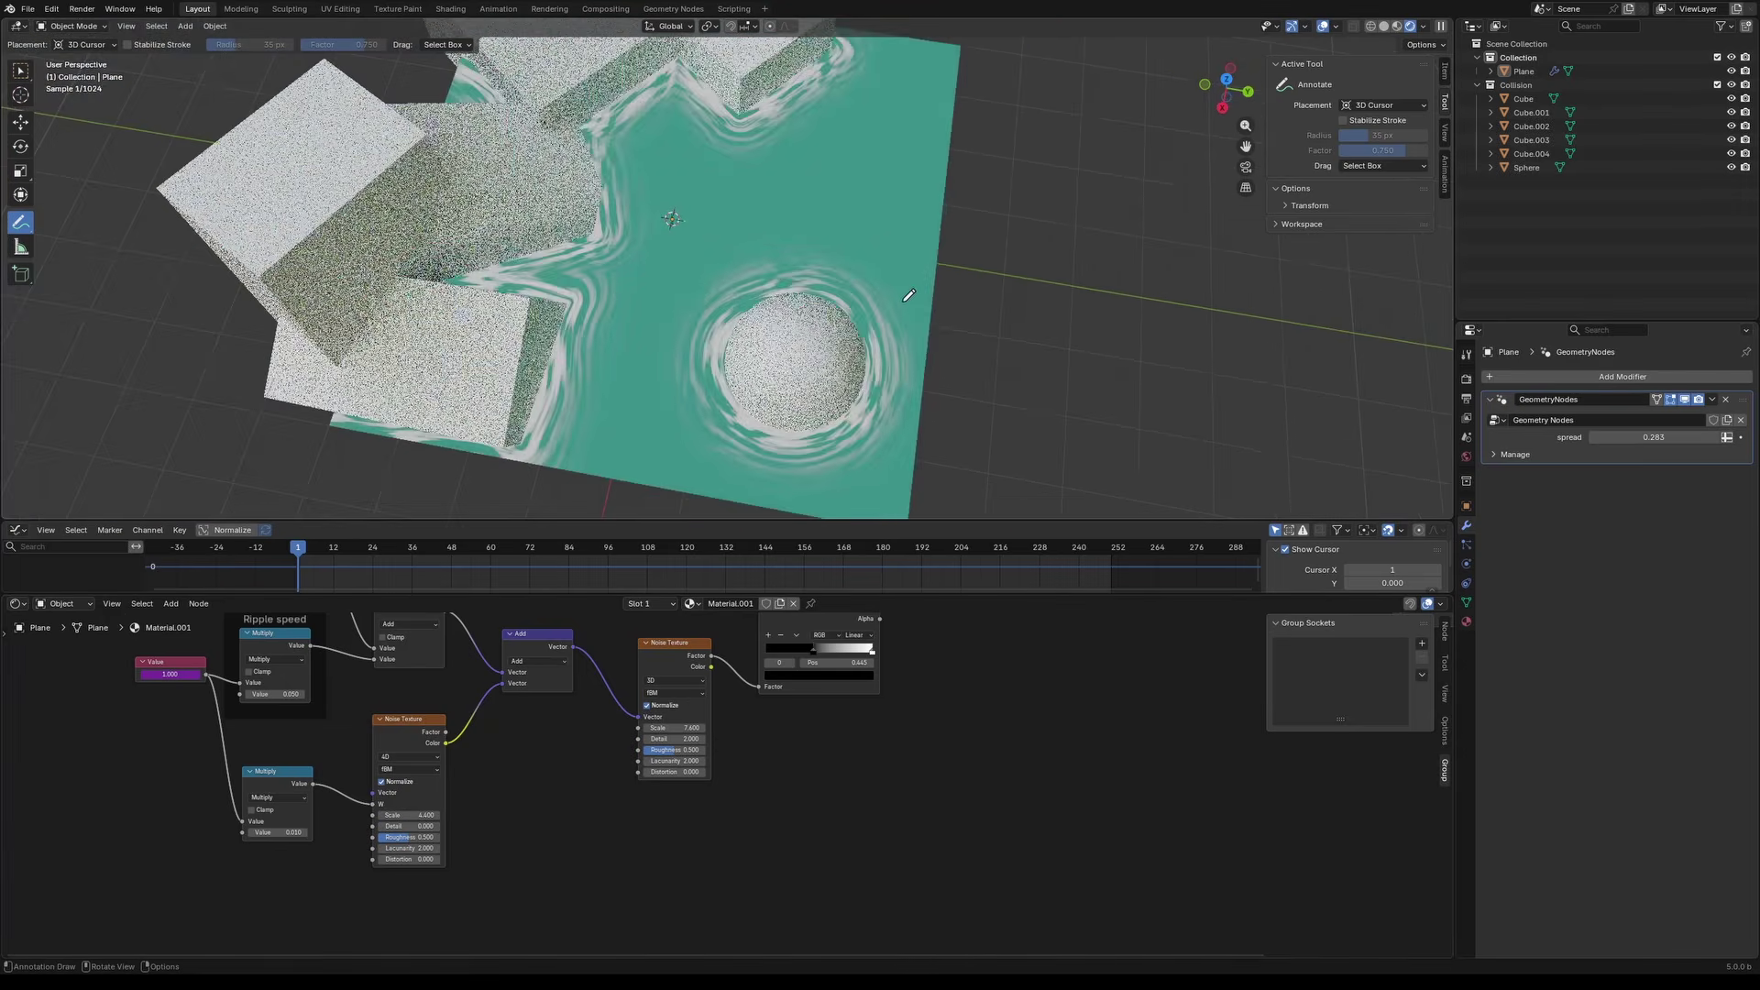
Step: Lower the scale of the 3D Noise Texture feeding the Color Ramp to 4
scroll(902, 306, "up", 2)
middle_click_drag(743, 728, 713, 781)
scroll(713, 781, "up", 1)
scroll(665, 788, "up", 1)
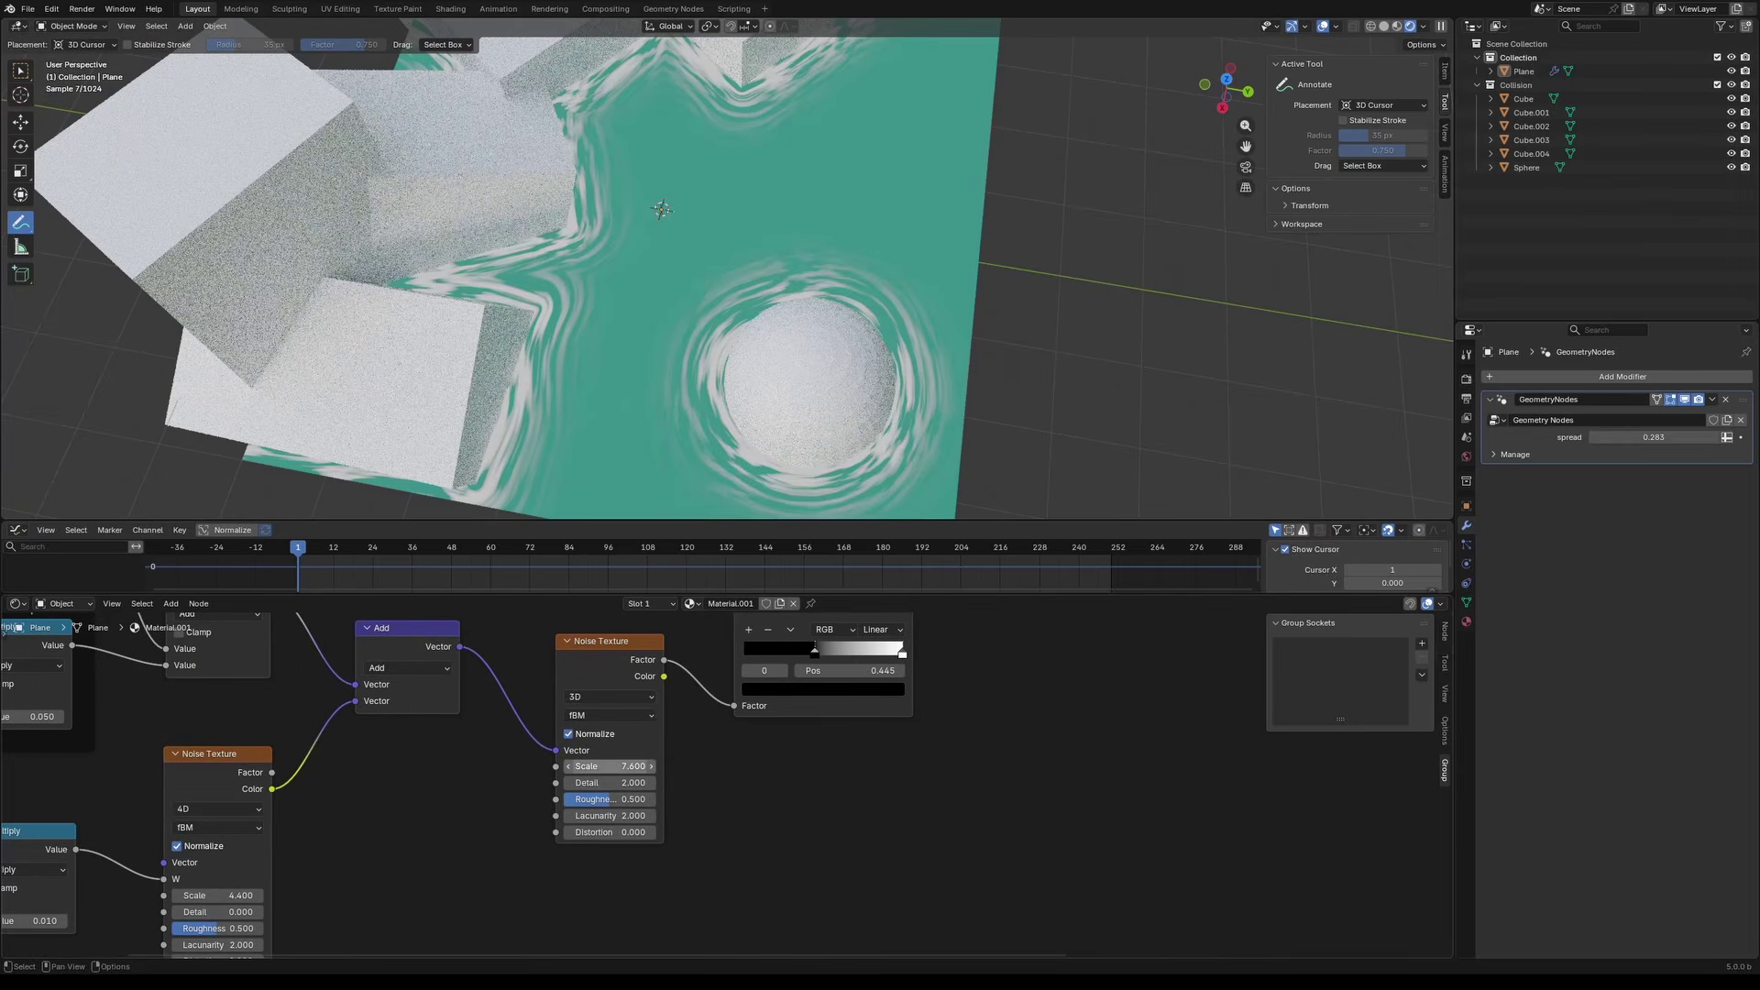
left_click_drag(610, 766, 491, 767)
left_click_drag(603, 768, 642, 768)
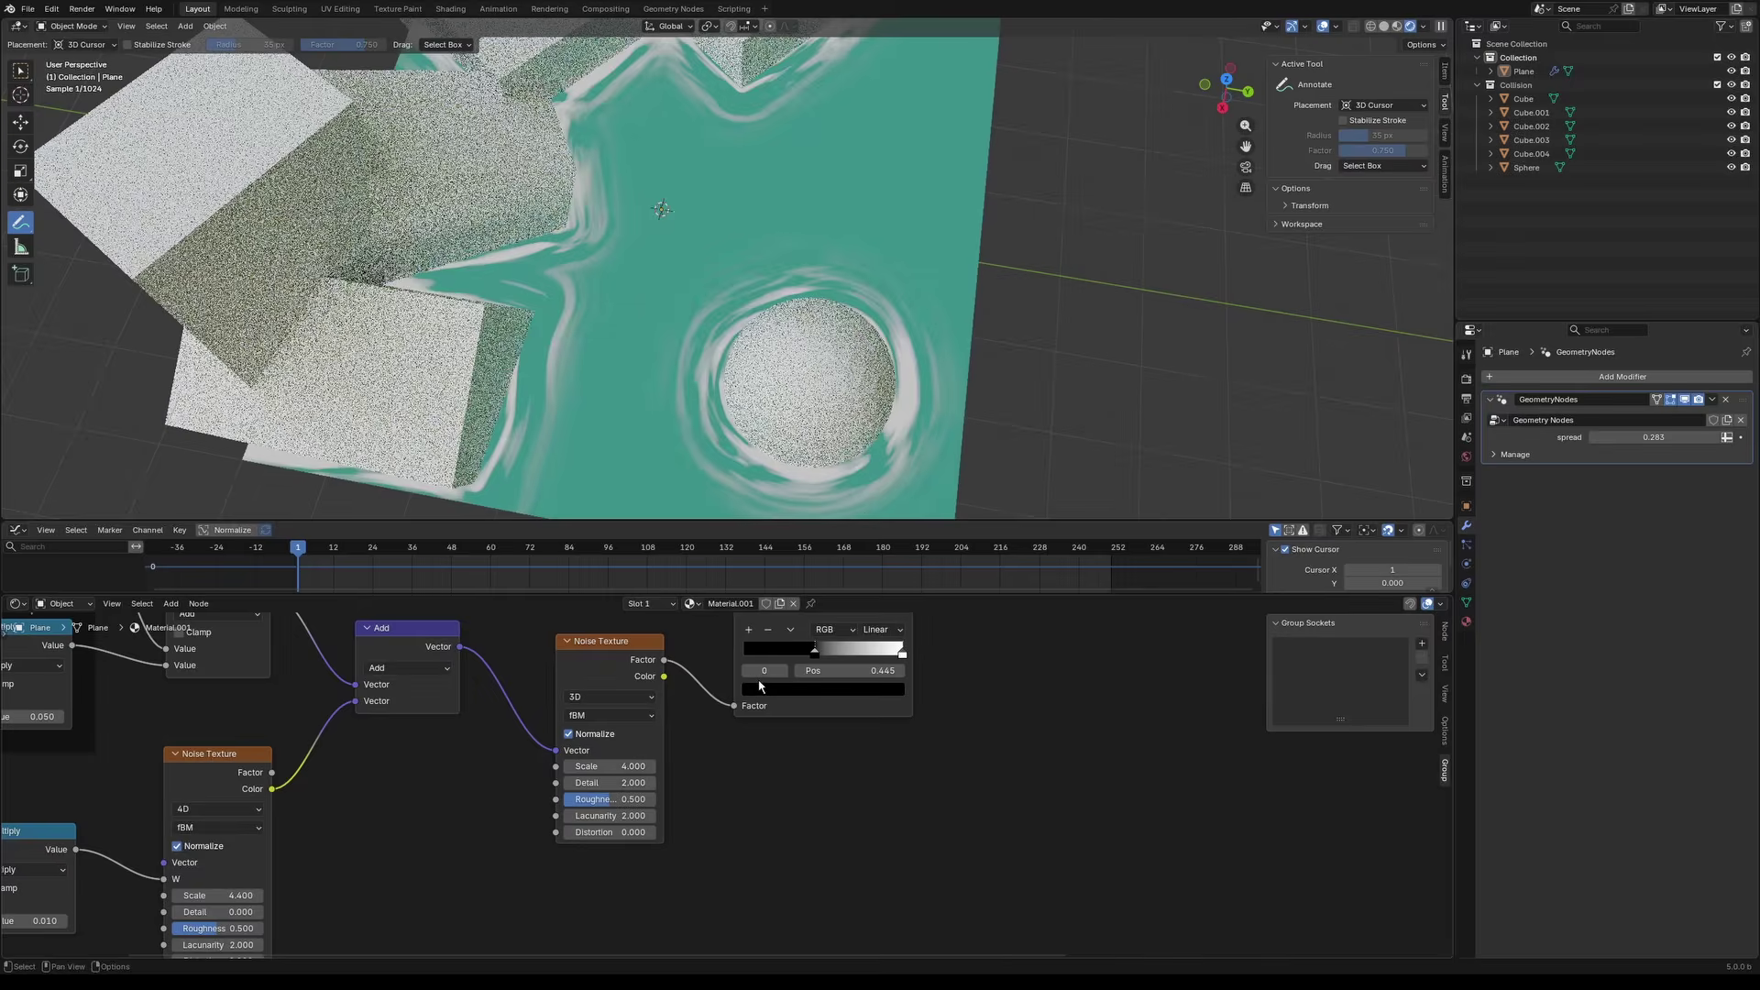
Step: Move the black stop of the noise's Color Ramp to position 0.455
mouse_move(803, 660)
left_mouse_down()
mouse_move(834, 659)
mouse_move(817, 657)
left_mouse_up()
scroll(822, 394, "down", 2)
mouse_move(785, 387)
middle_mouse_down()
mouse_move(775, 347)
mouse_move(781, 371)
middle_mouse_up()
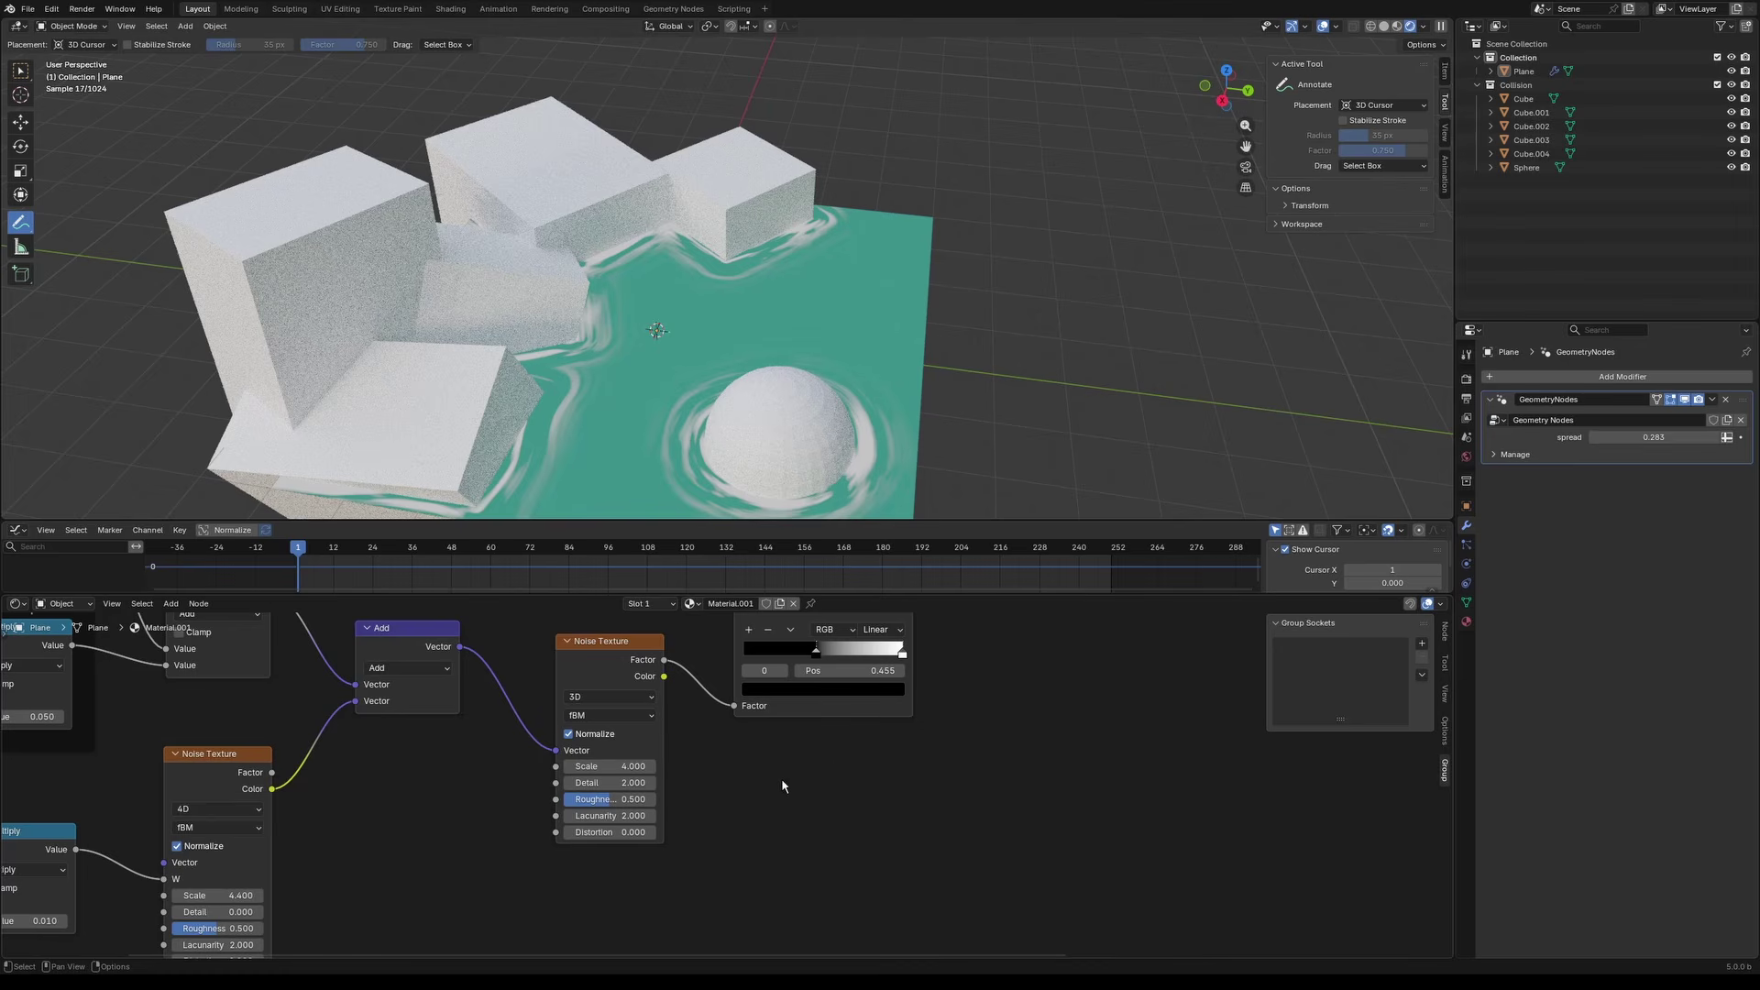
Step: Reconnect the Principled BSDF shader to the Material Output's Surface input
scroll(982, 716, "down", 2)
middle_click_drag(1166, 618, 438, 782)
scroll(915, 706, "down", 2)
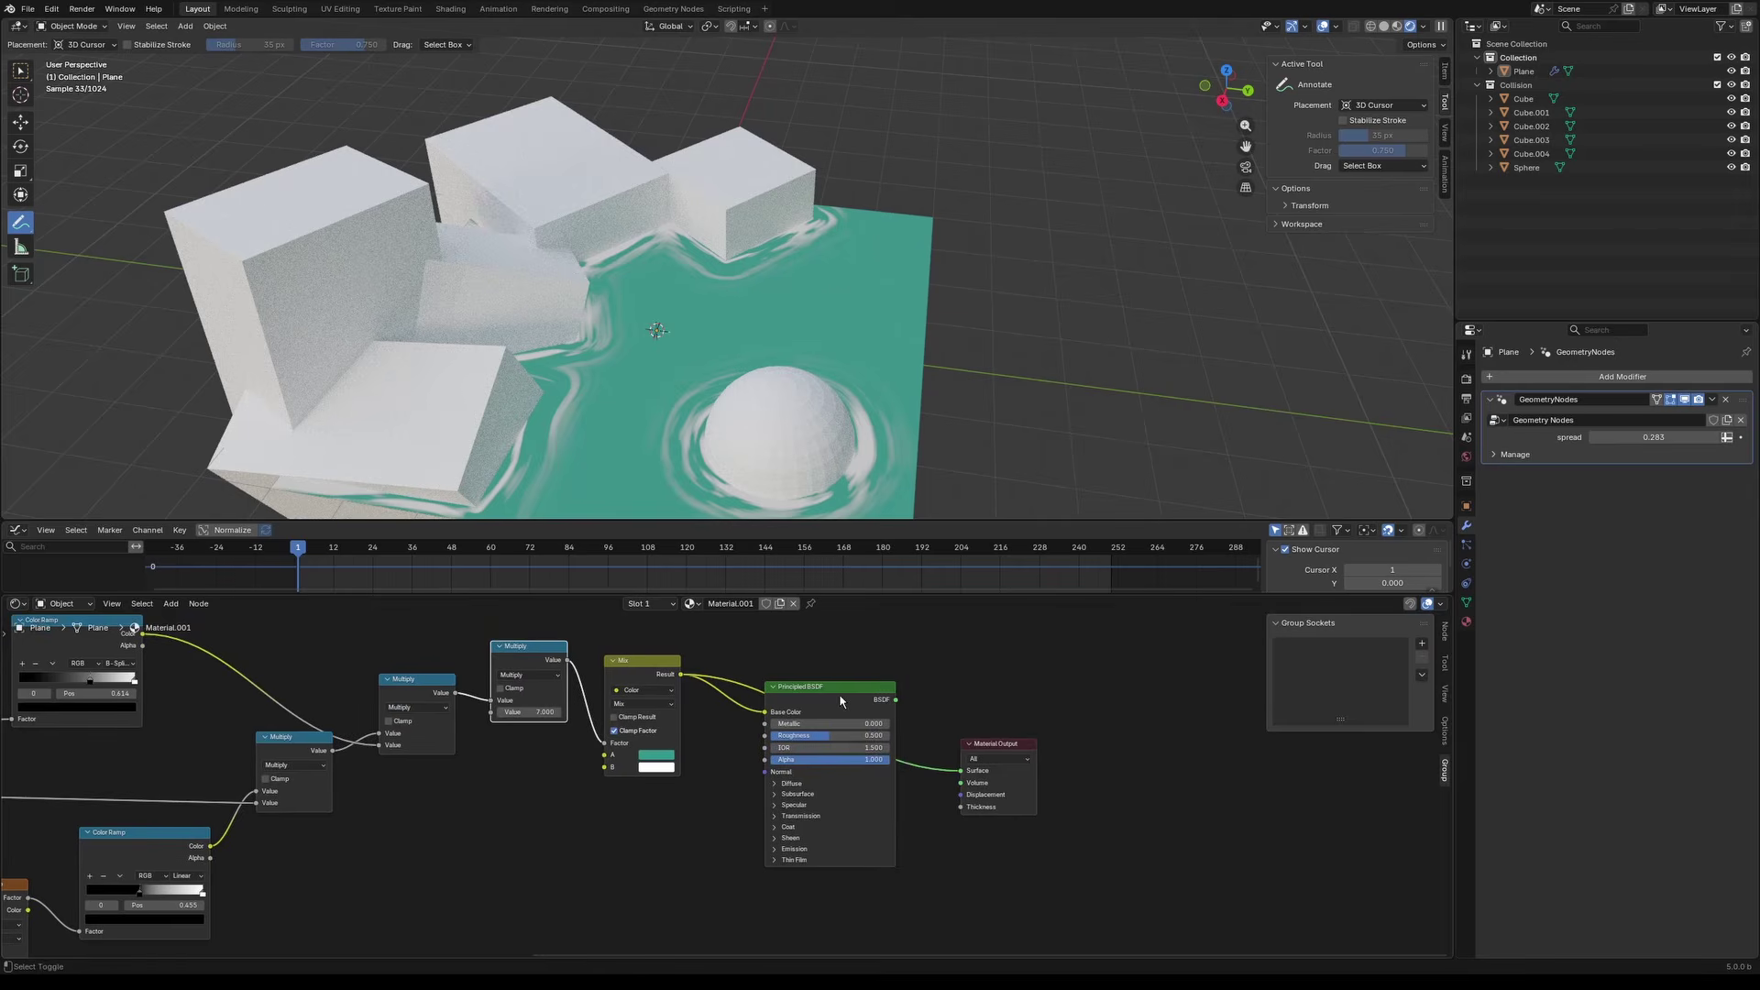
middle_click_drag(842, 701, 922, 655)
Step: Add a Displacement node and place it below the Principled BSDF
key("shift+a")
mouse_move(764, 877)
left_click(711, 814)
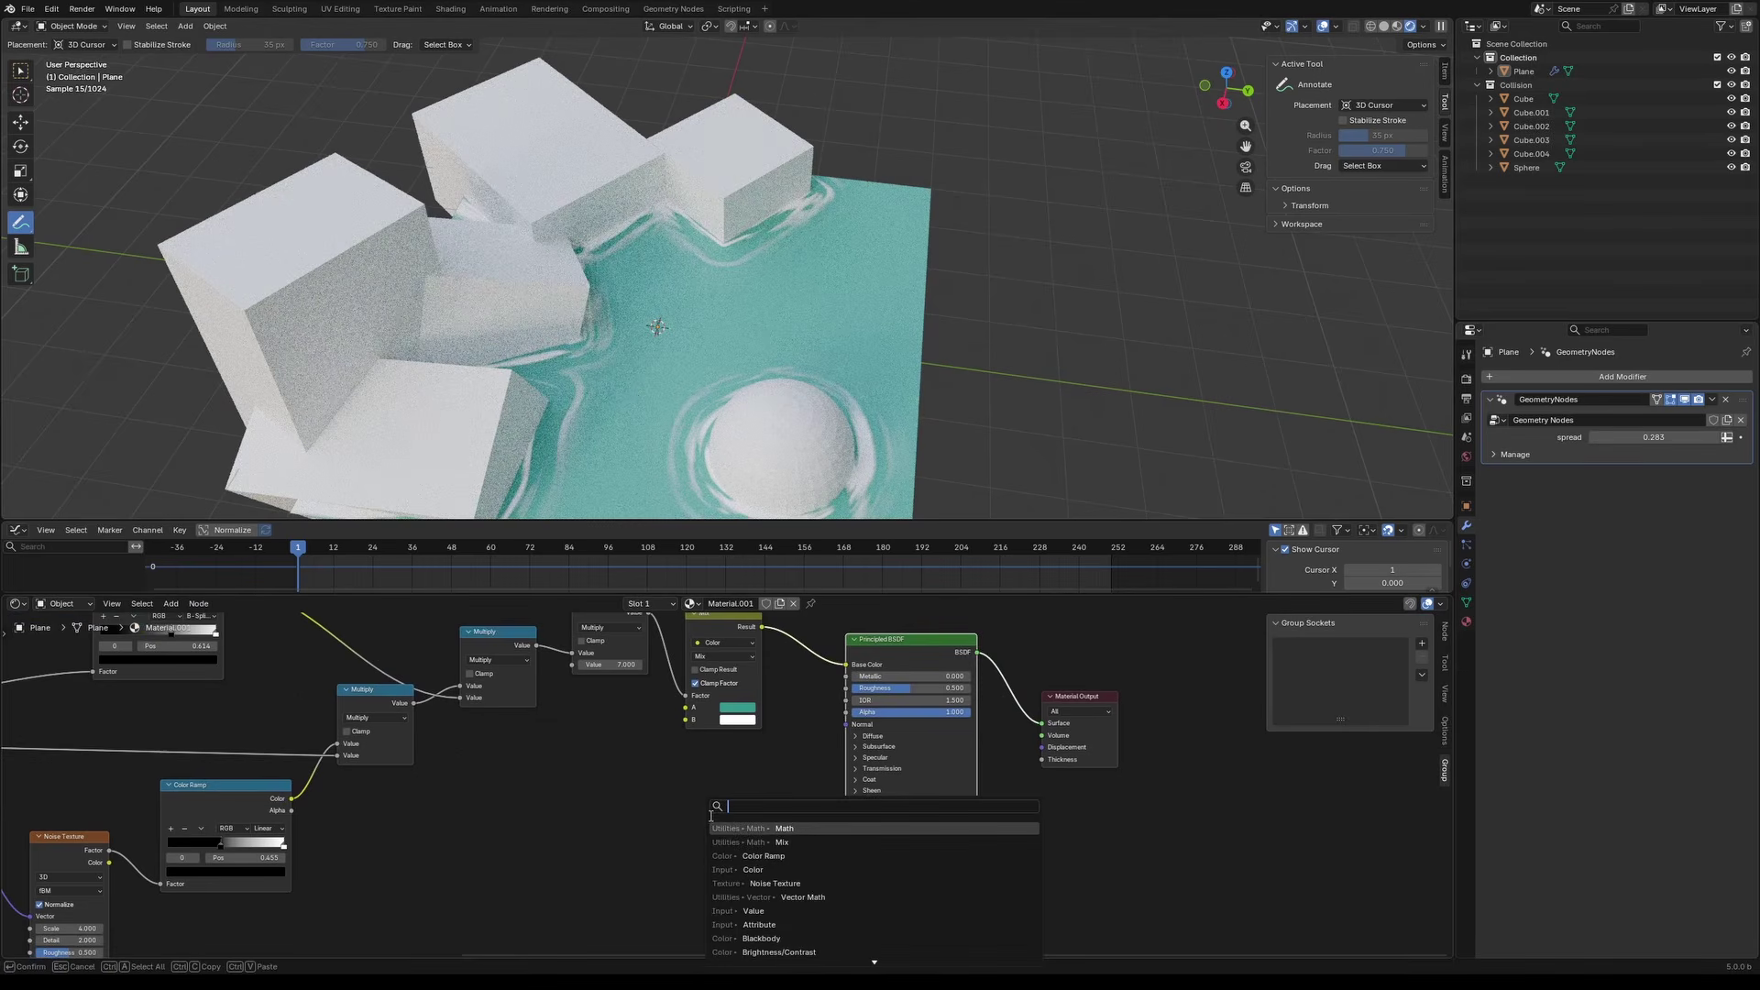
type("displ")
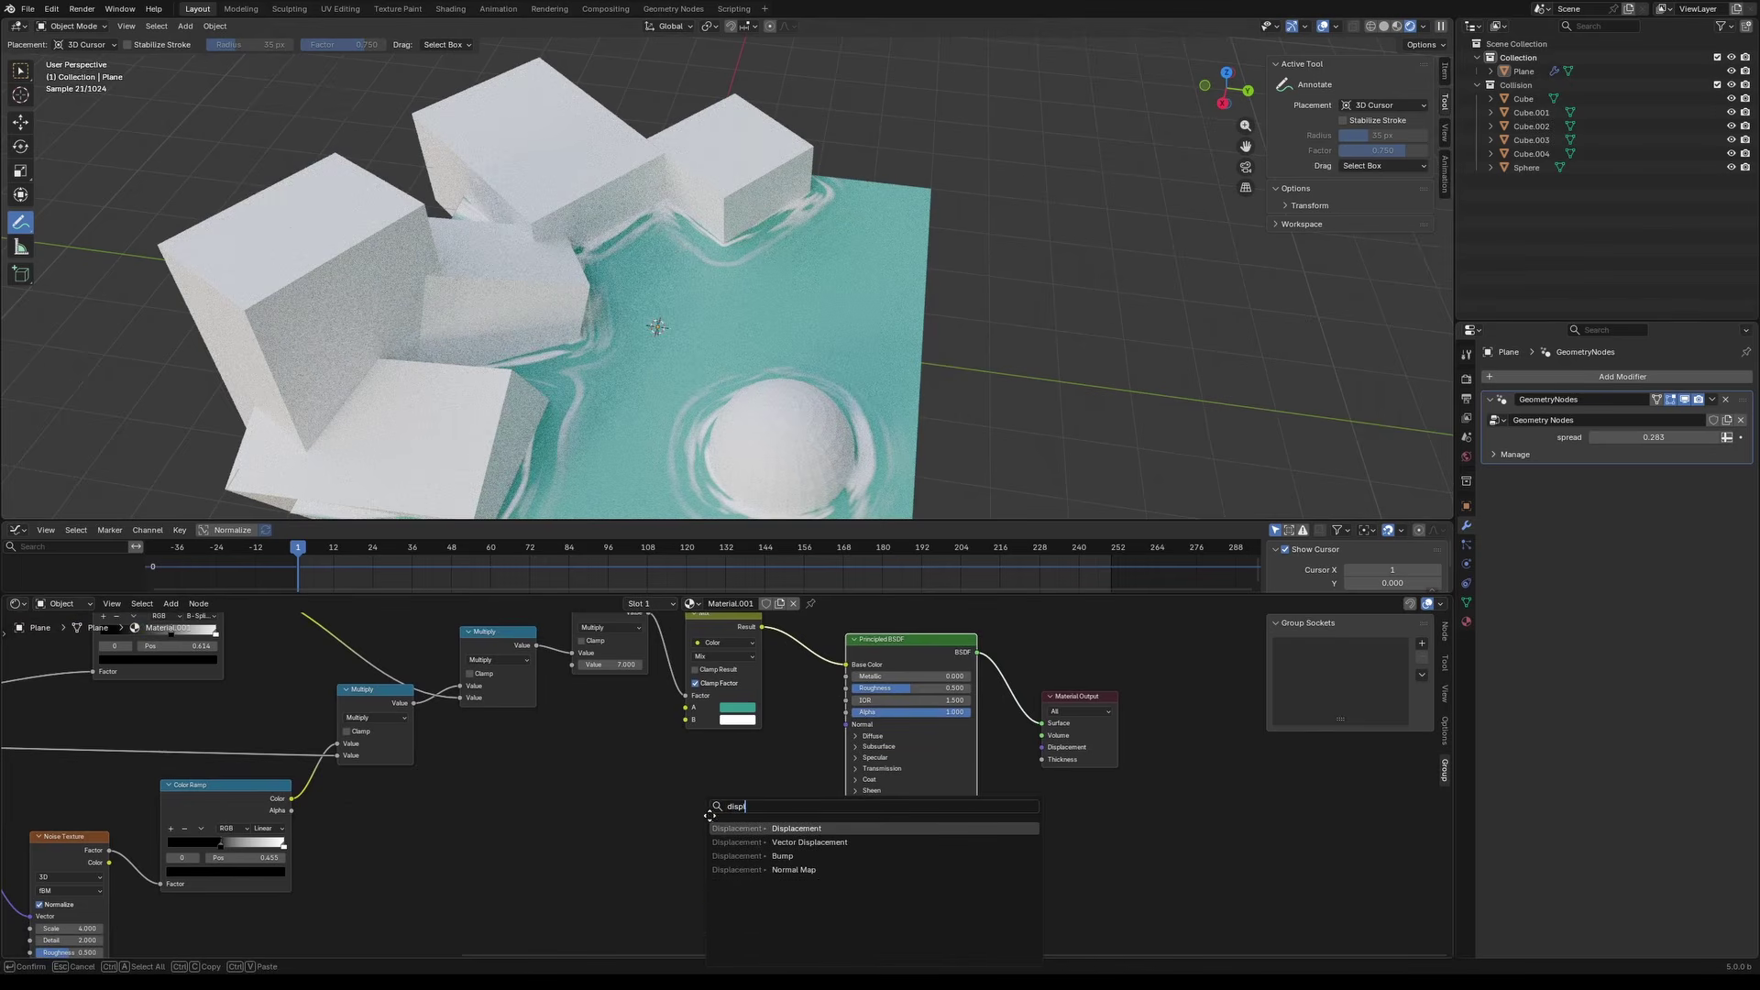
key("Return")
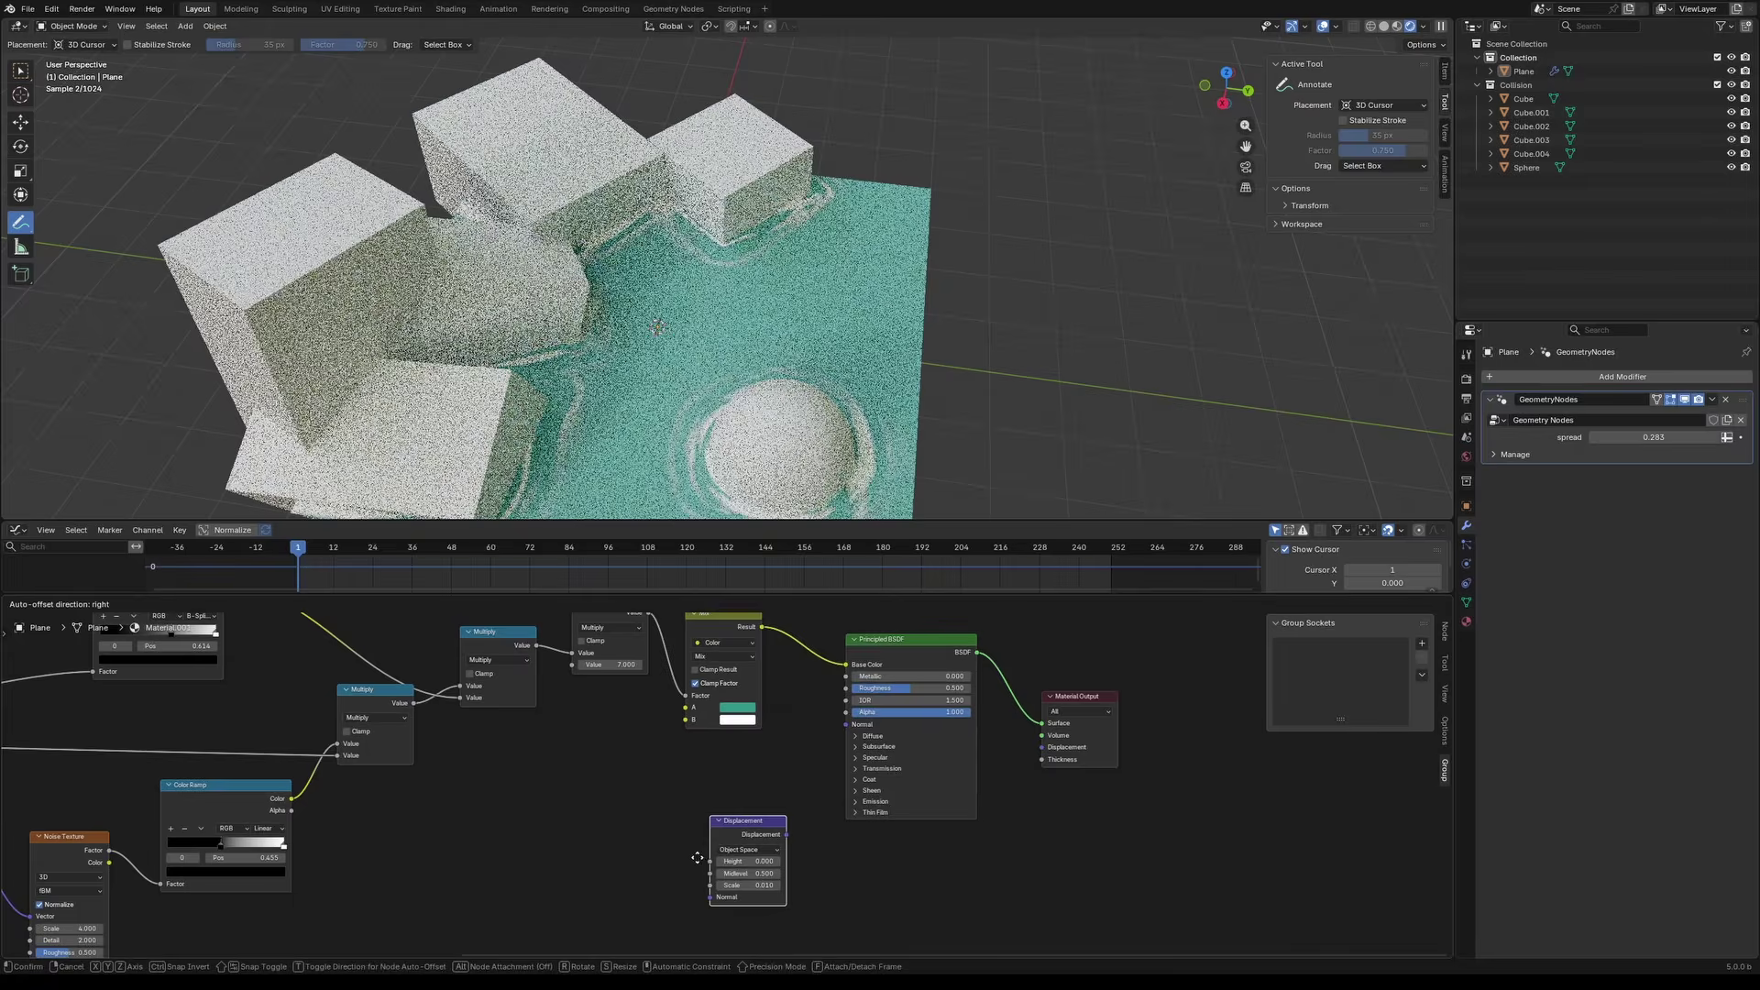
left_click(878, 882)
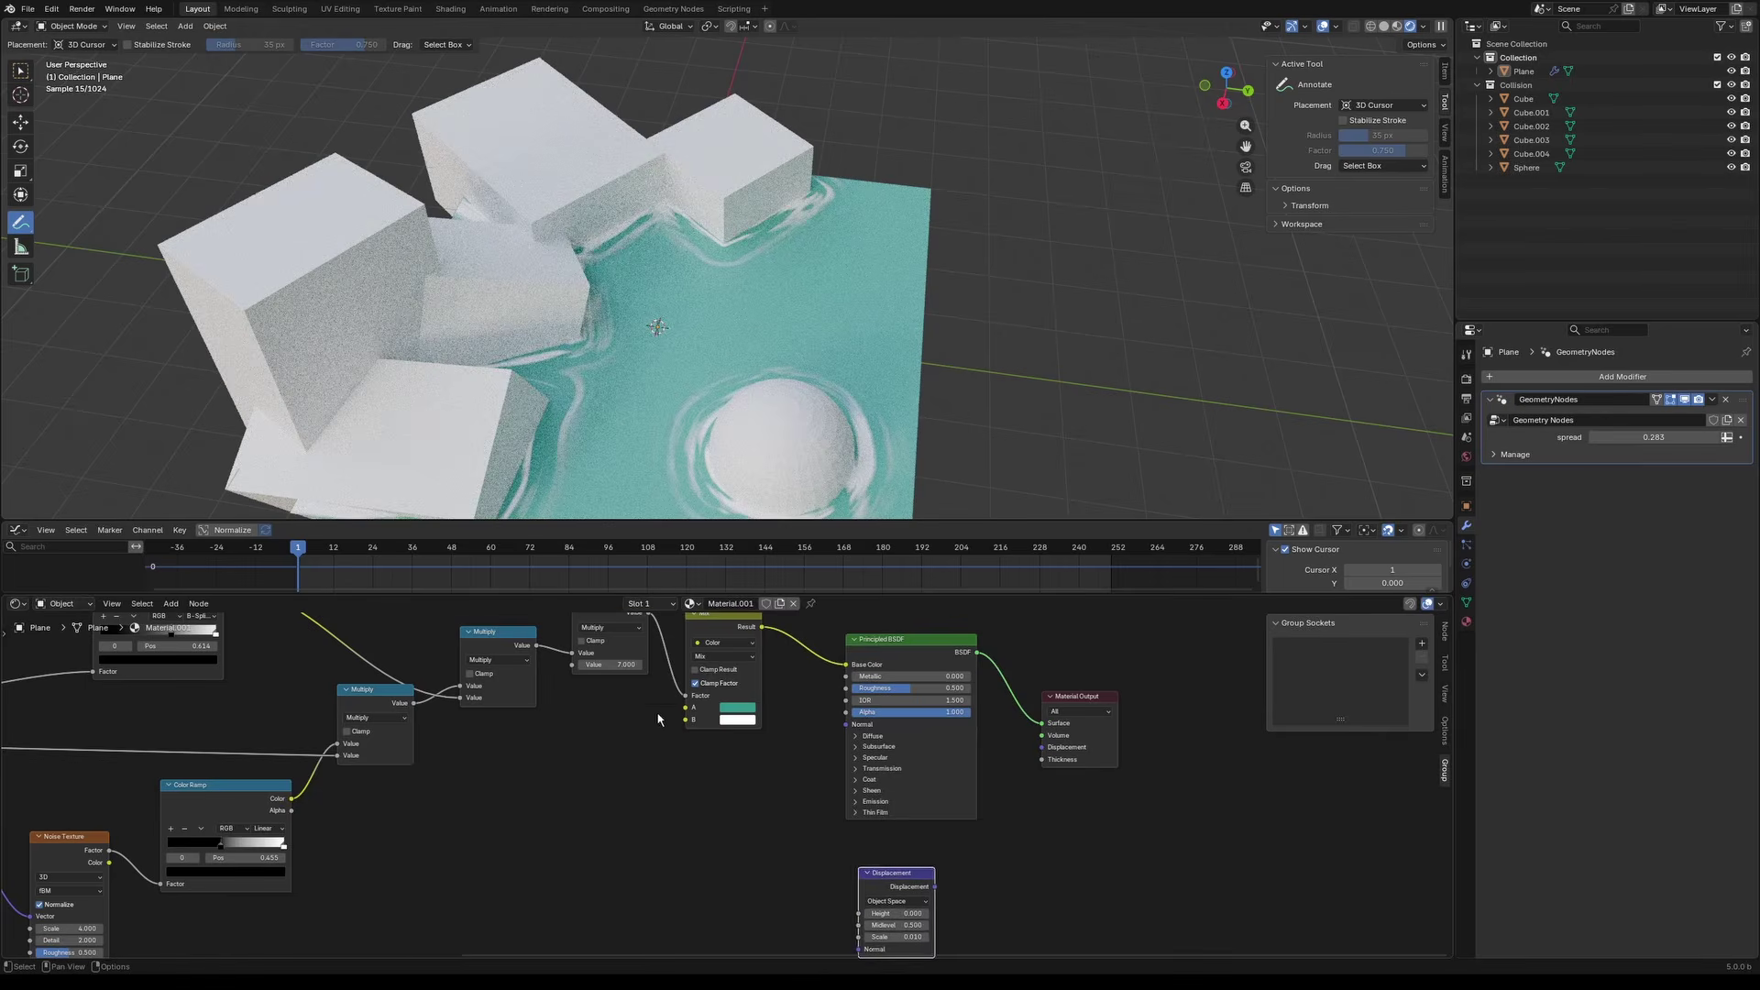
Step: Link the combined ripple Multiply result to the Displacement node's Height and its output to the Material Output's Displacement input
scroll(596, 658, "down", 1)
left_click_drag(551, 656, 850, 905)
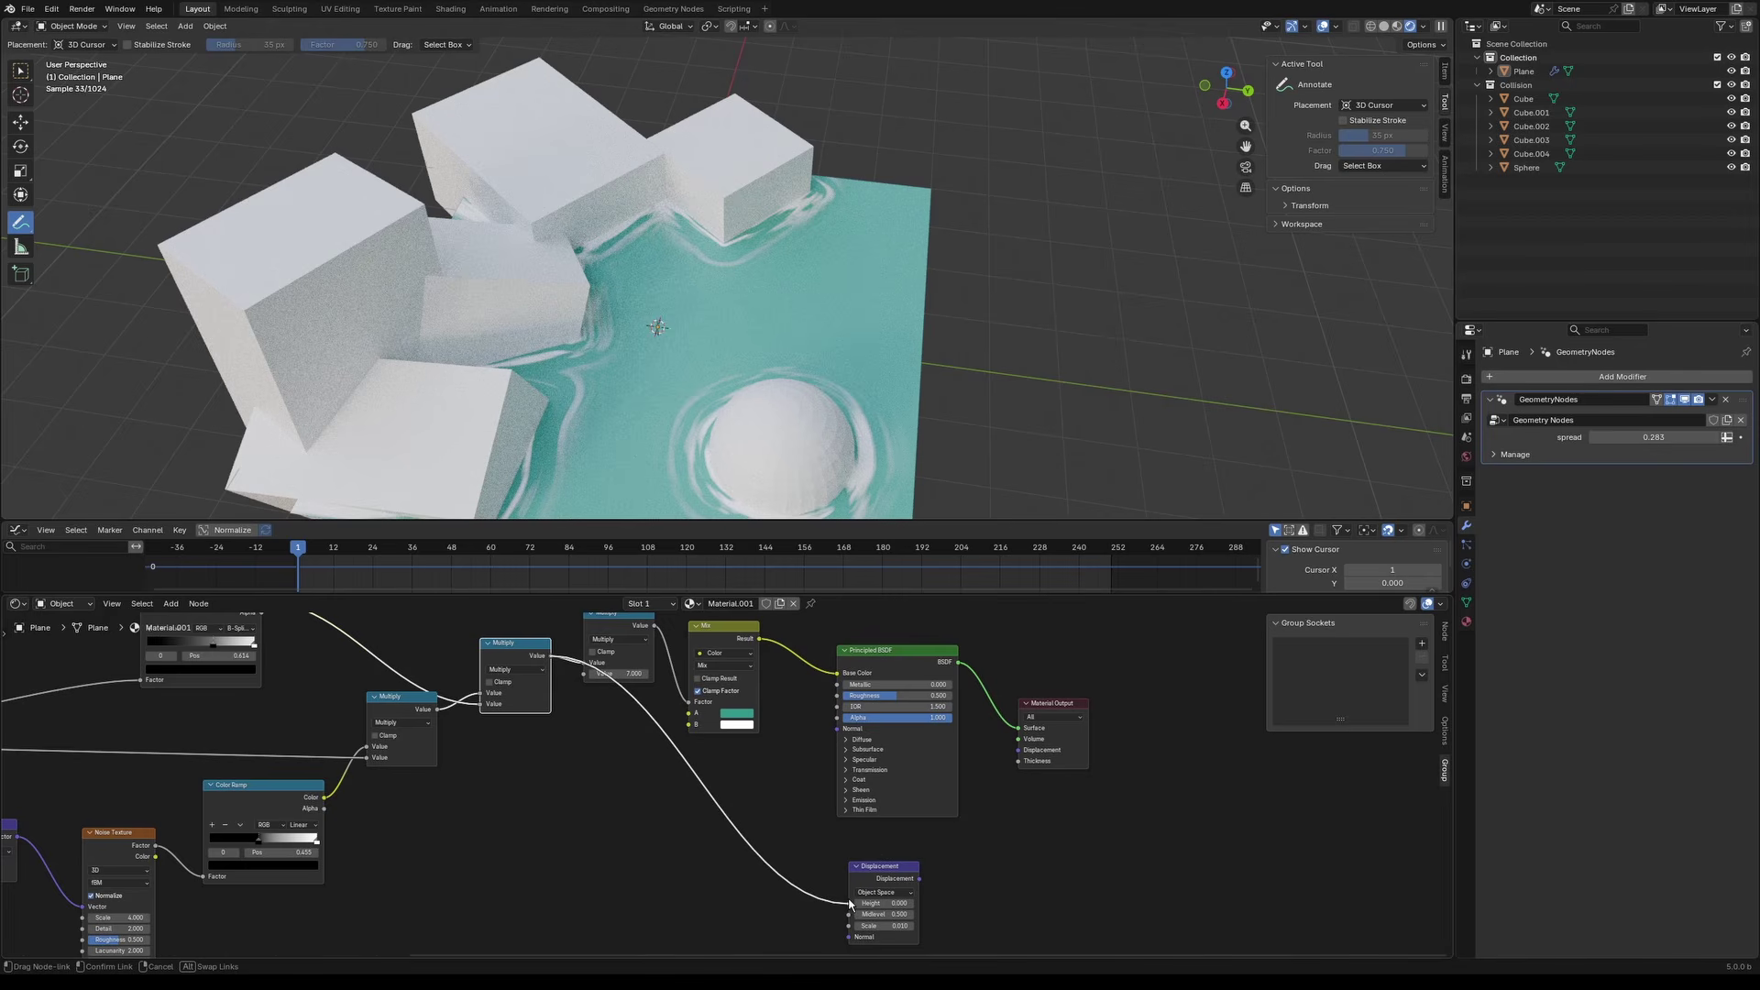
scroll(998, 857, "up", 1)
middle_click_drag(992, 850, 944, 823)
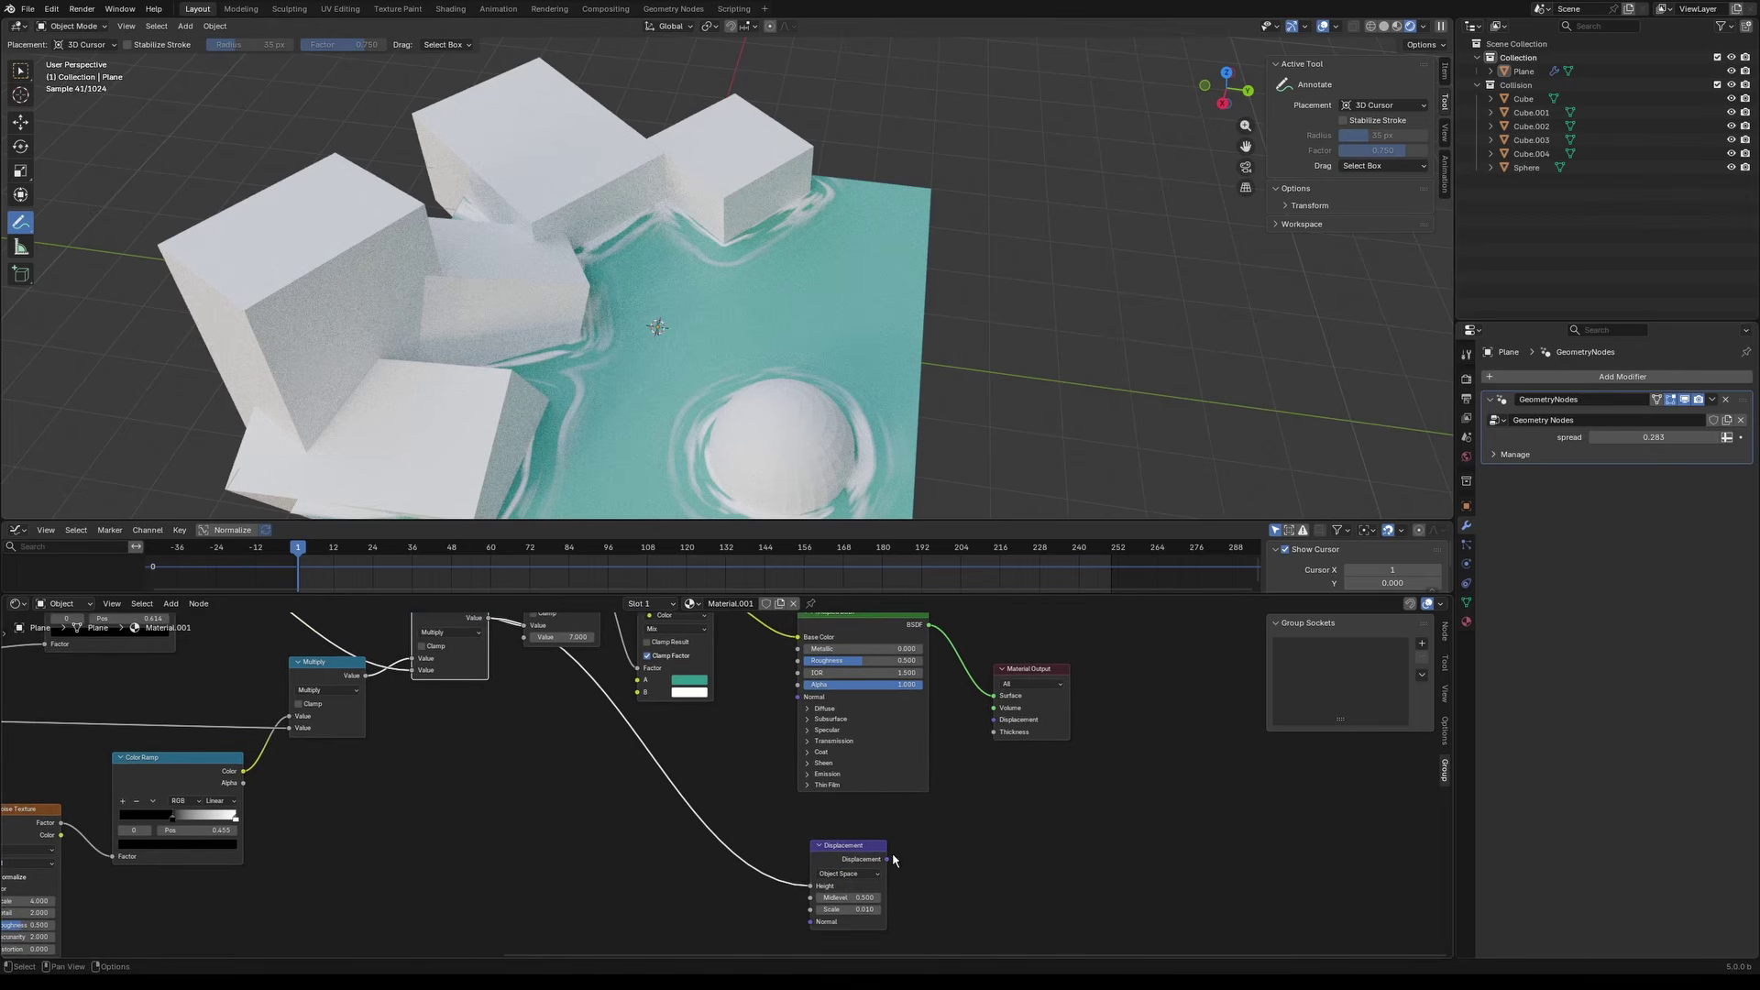
left_click_drag(886, 859, 993, 720)
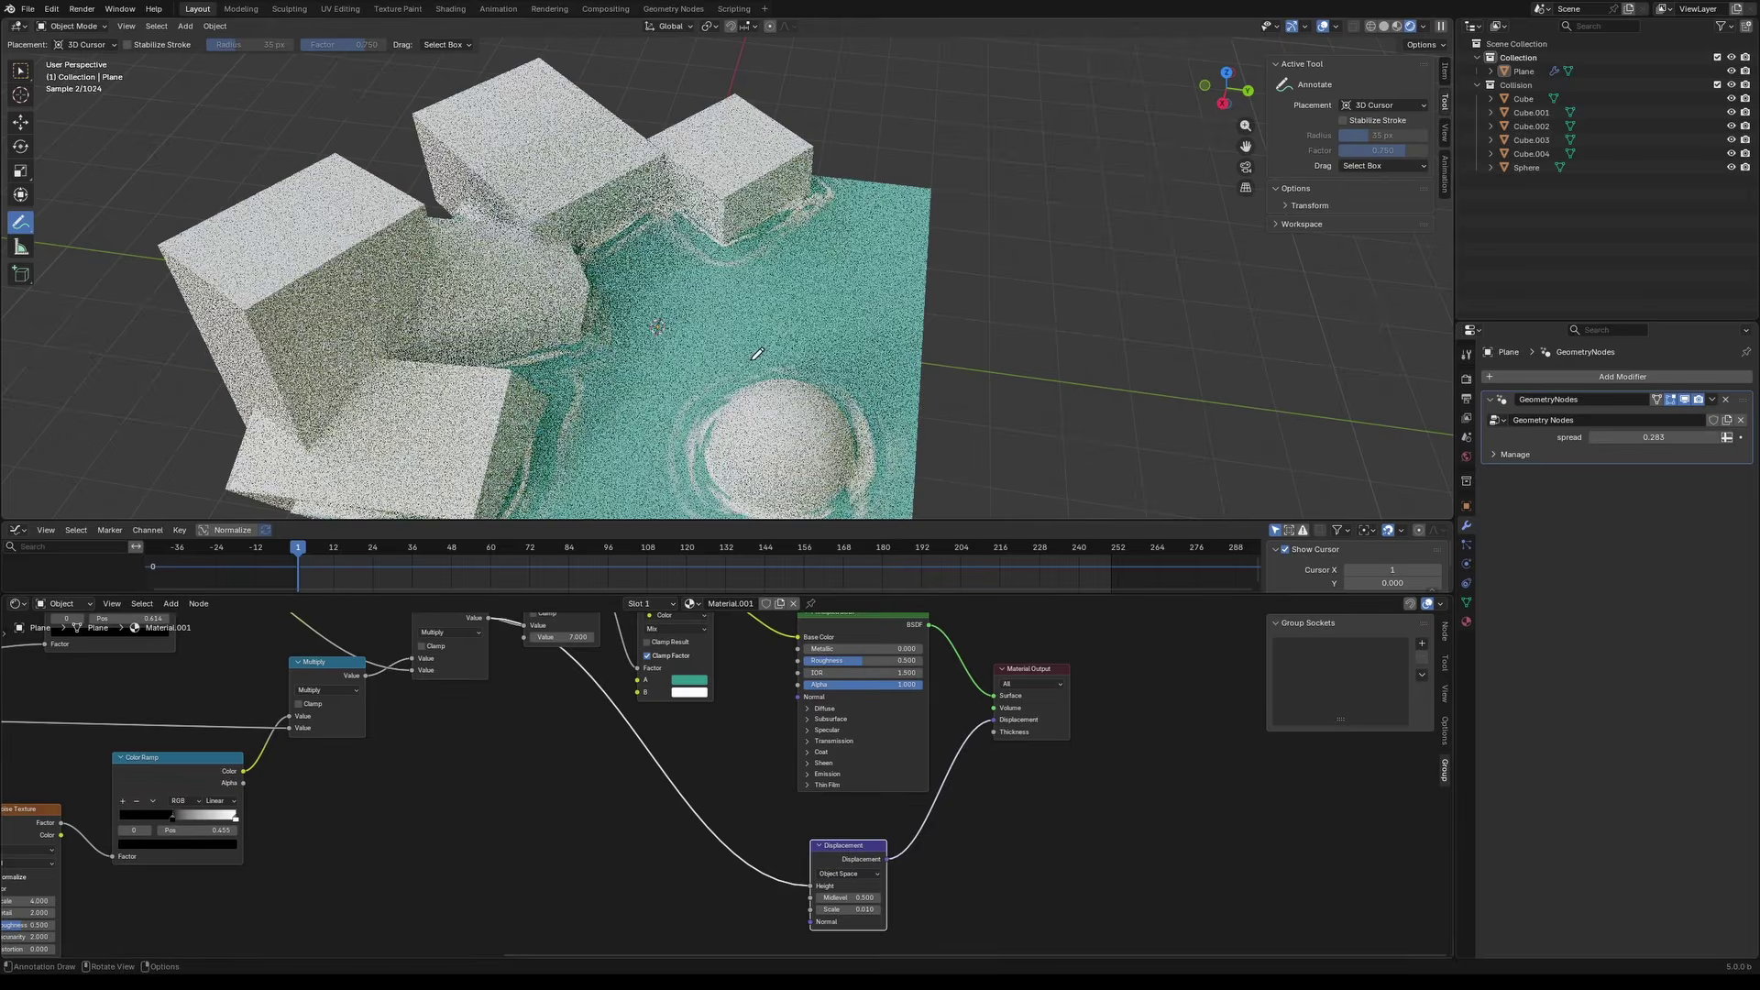
left_click(1228, 739)
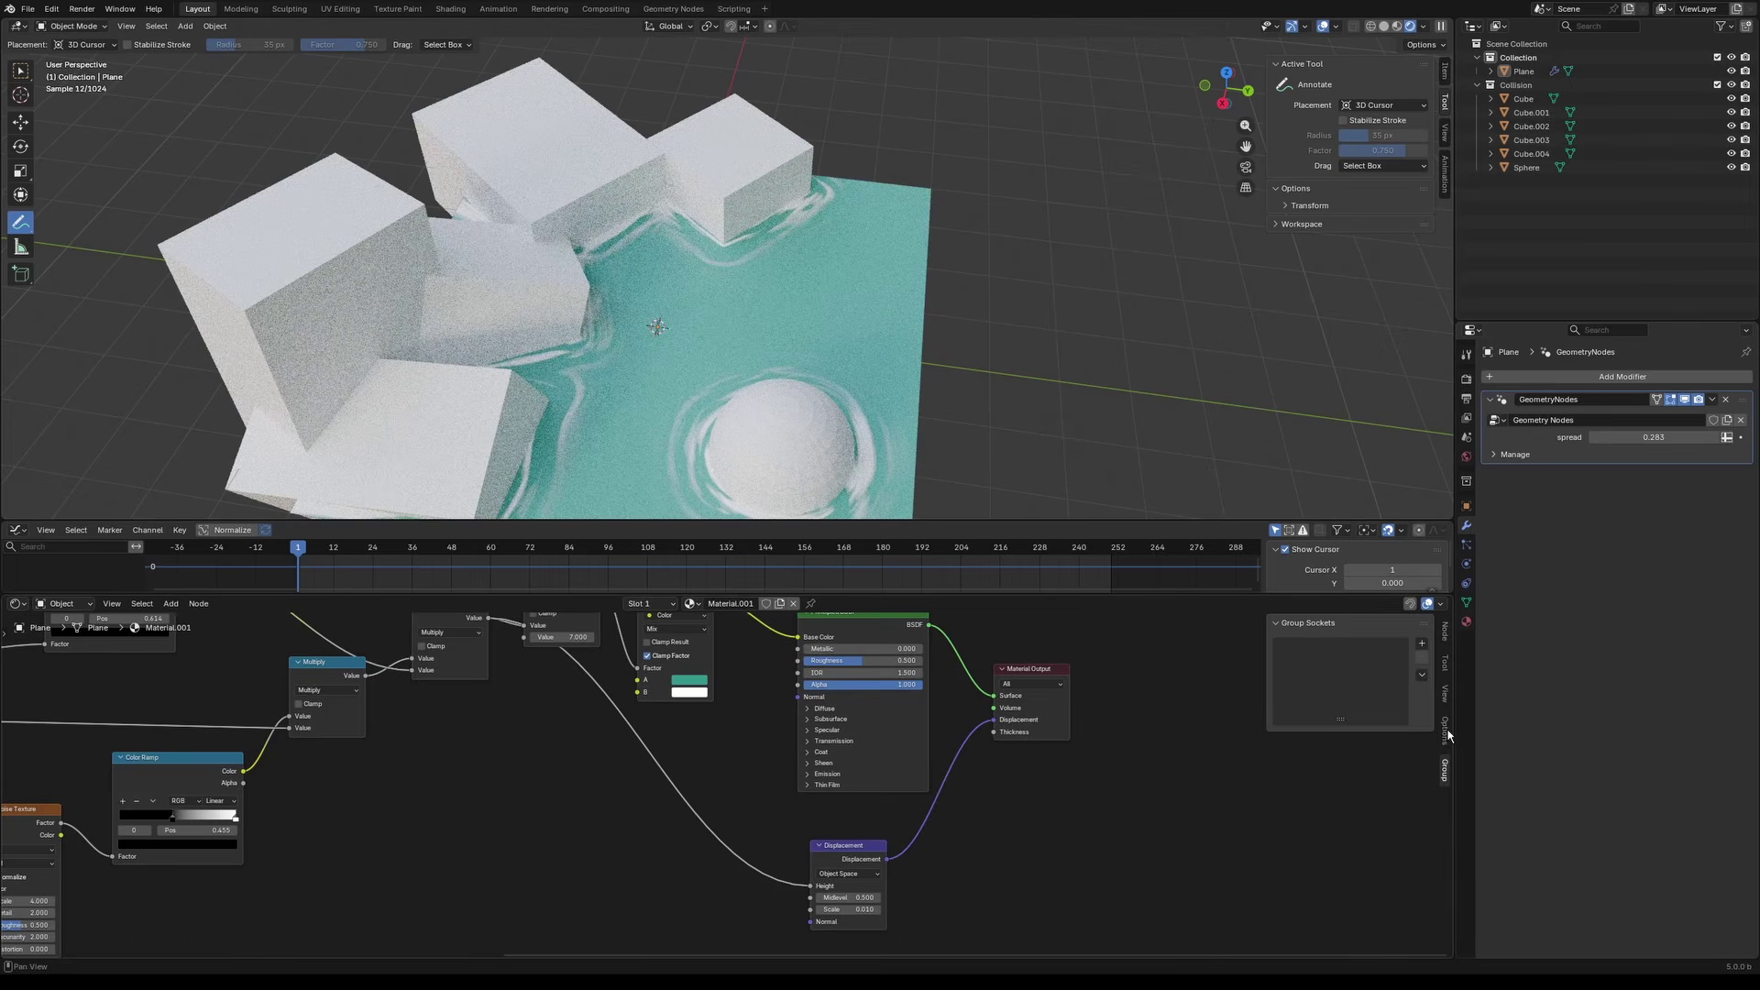
Step: Set the material's surface displacement method to Displacement Only and raise the Displacement node's scale to about 0.12
left_click(1445, 732)
left_click(1274, 624)
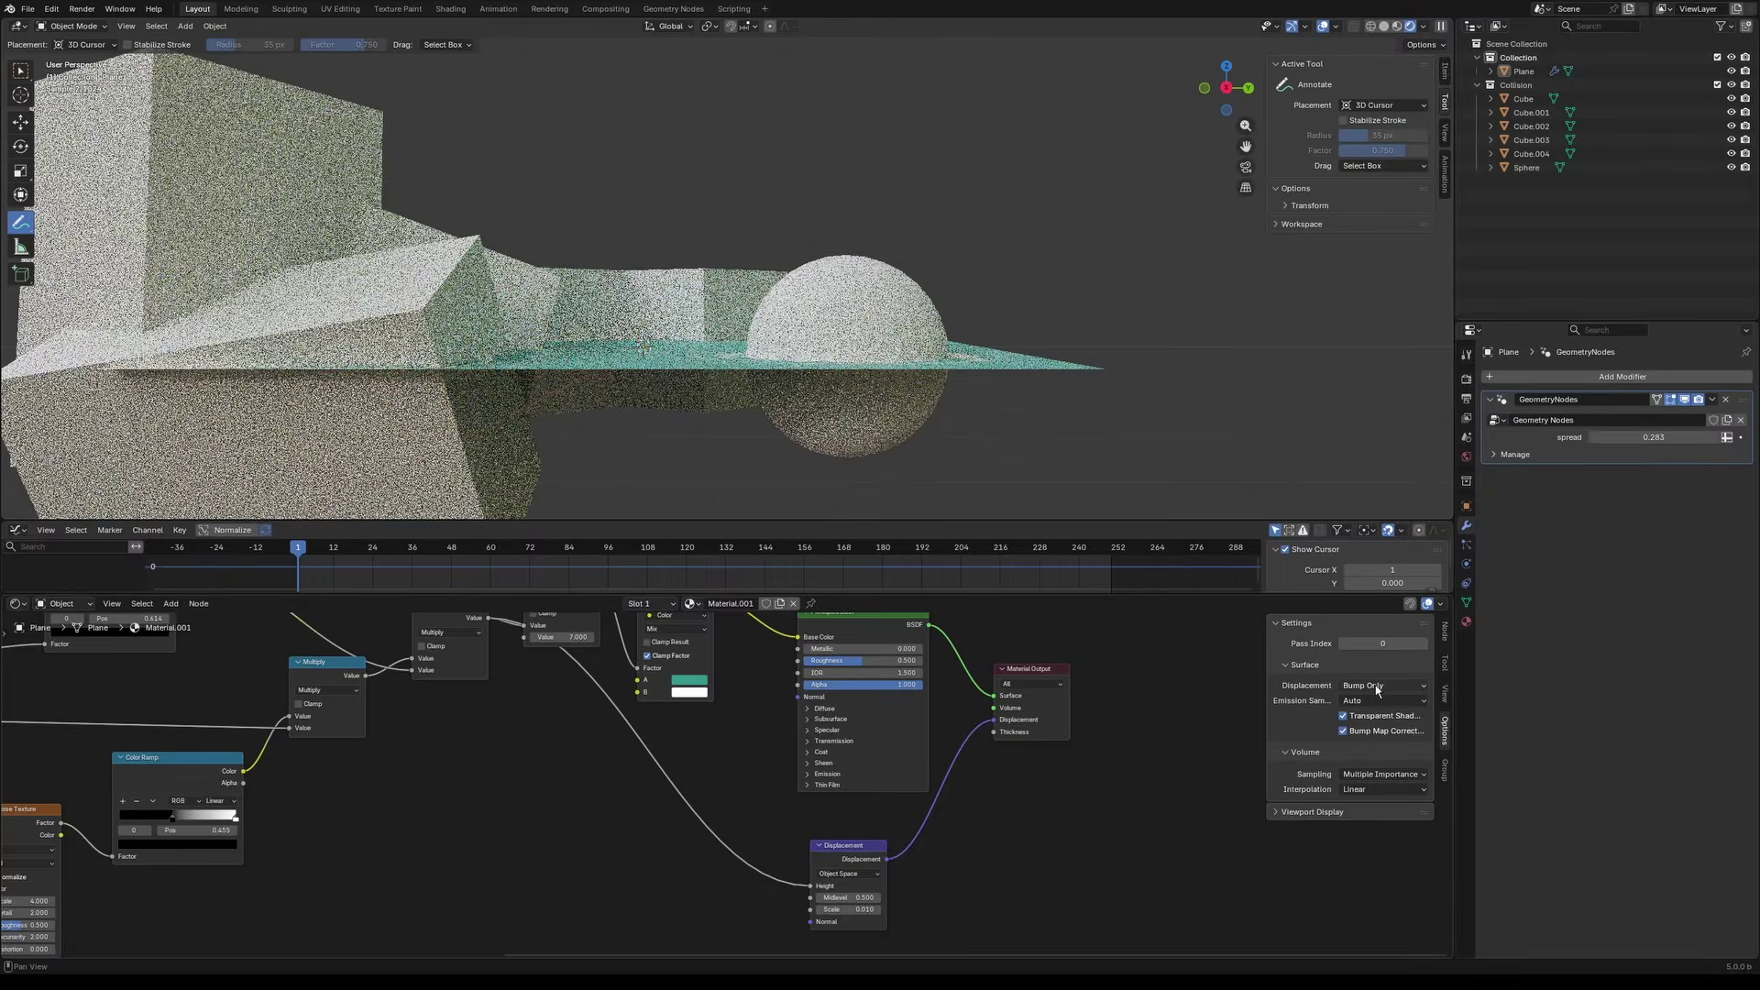
left_click(1375, 686)
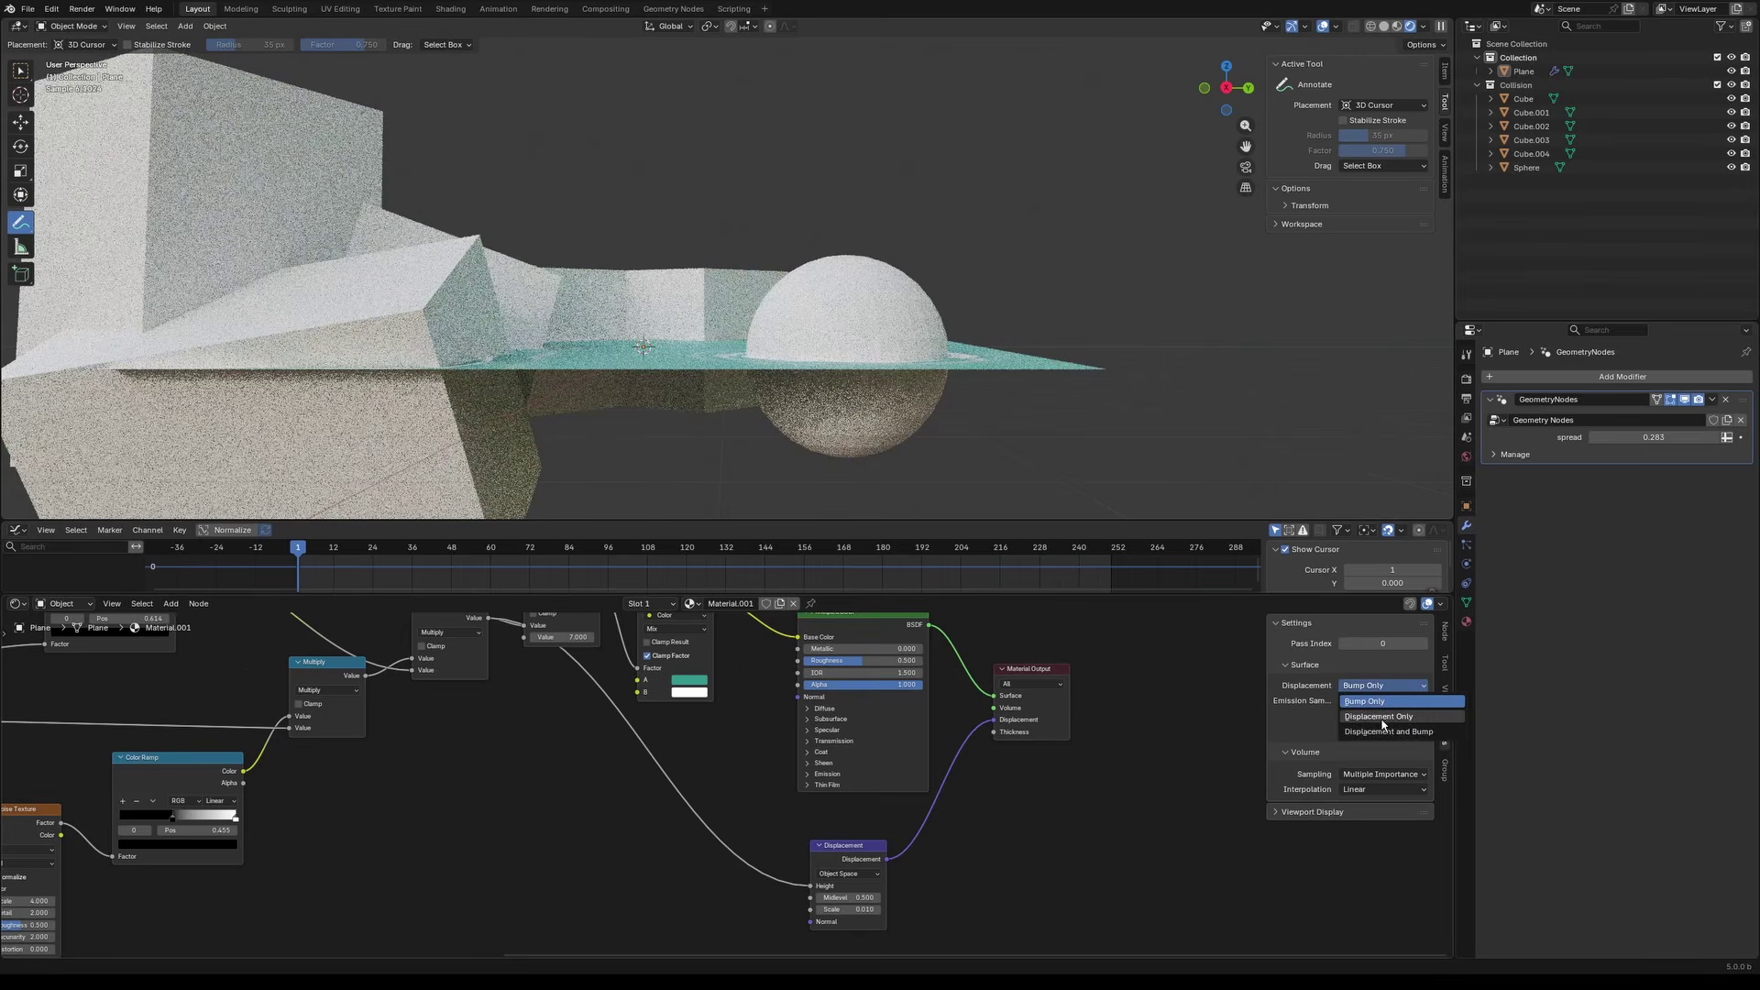
left_click(1383, 721)
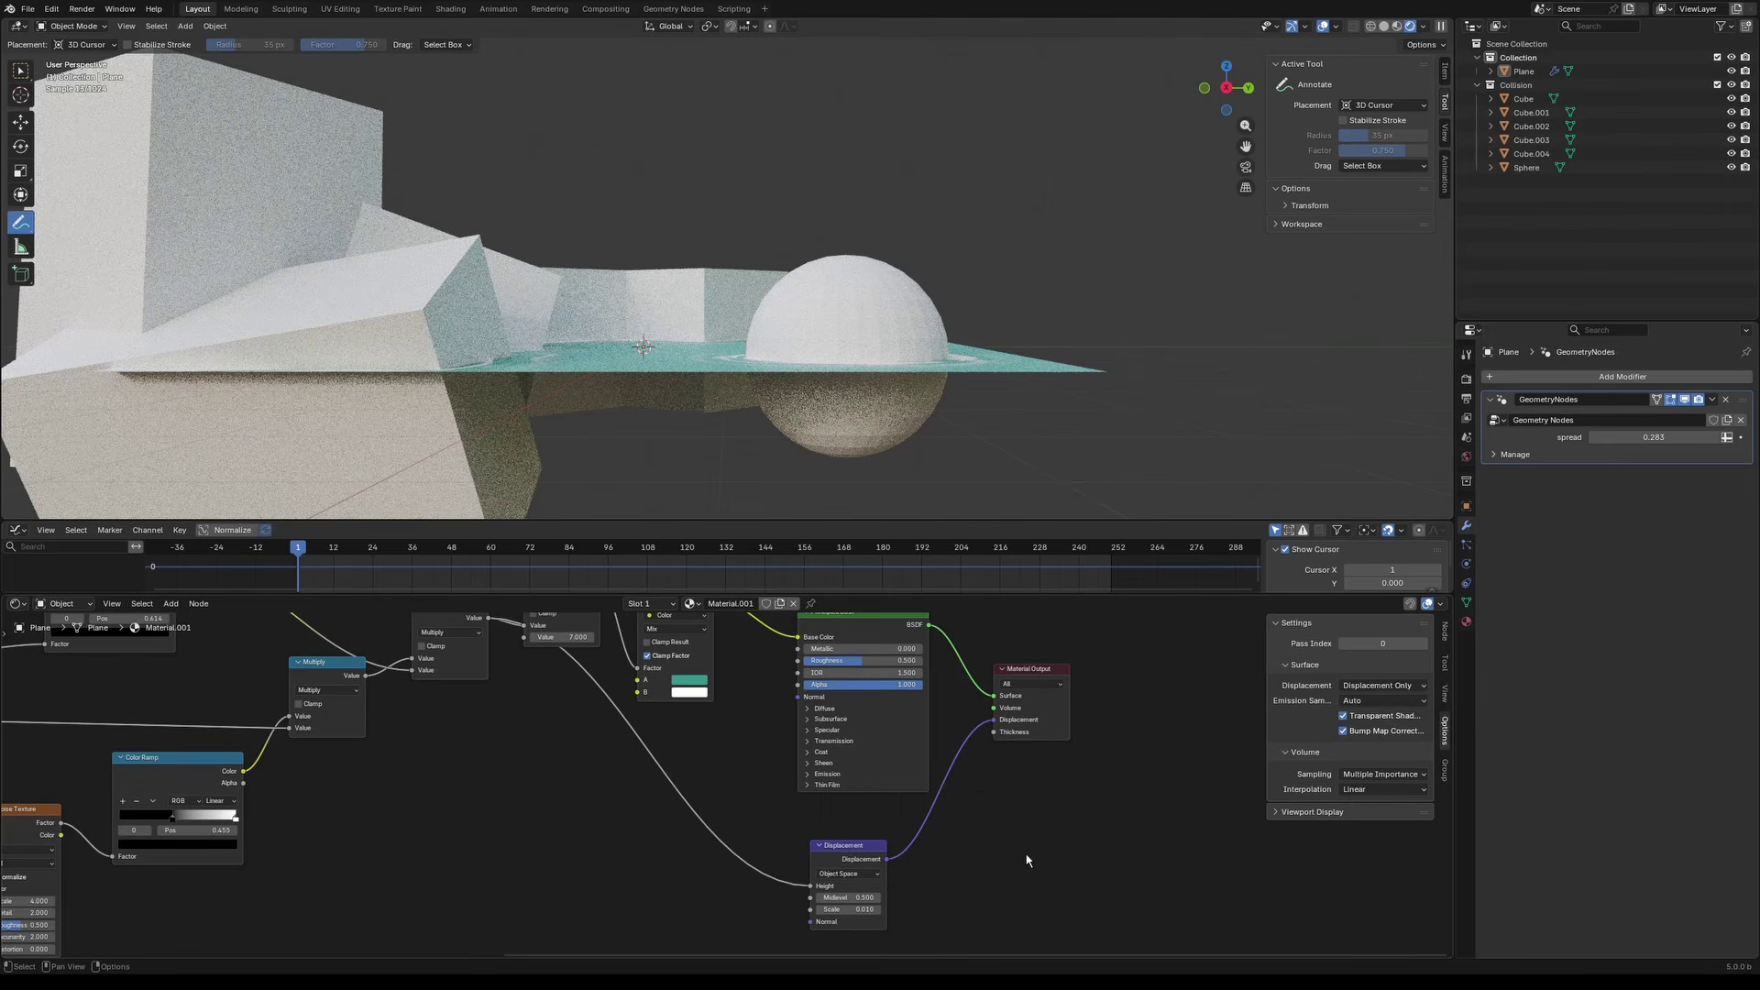
middle_click_drag(948, 886, 904, 862)
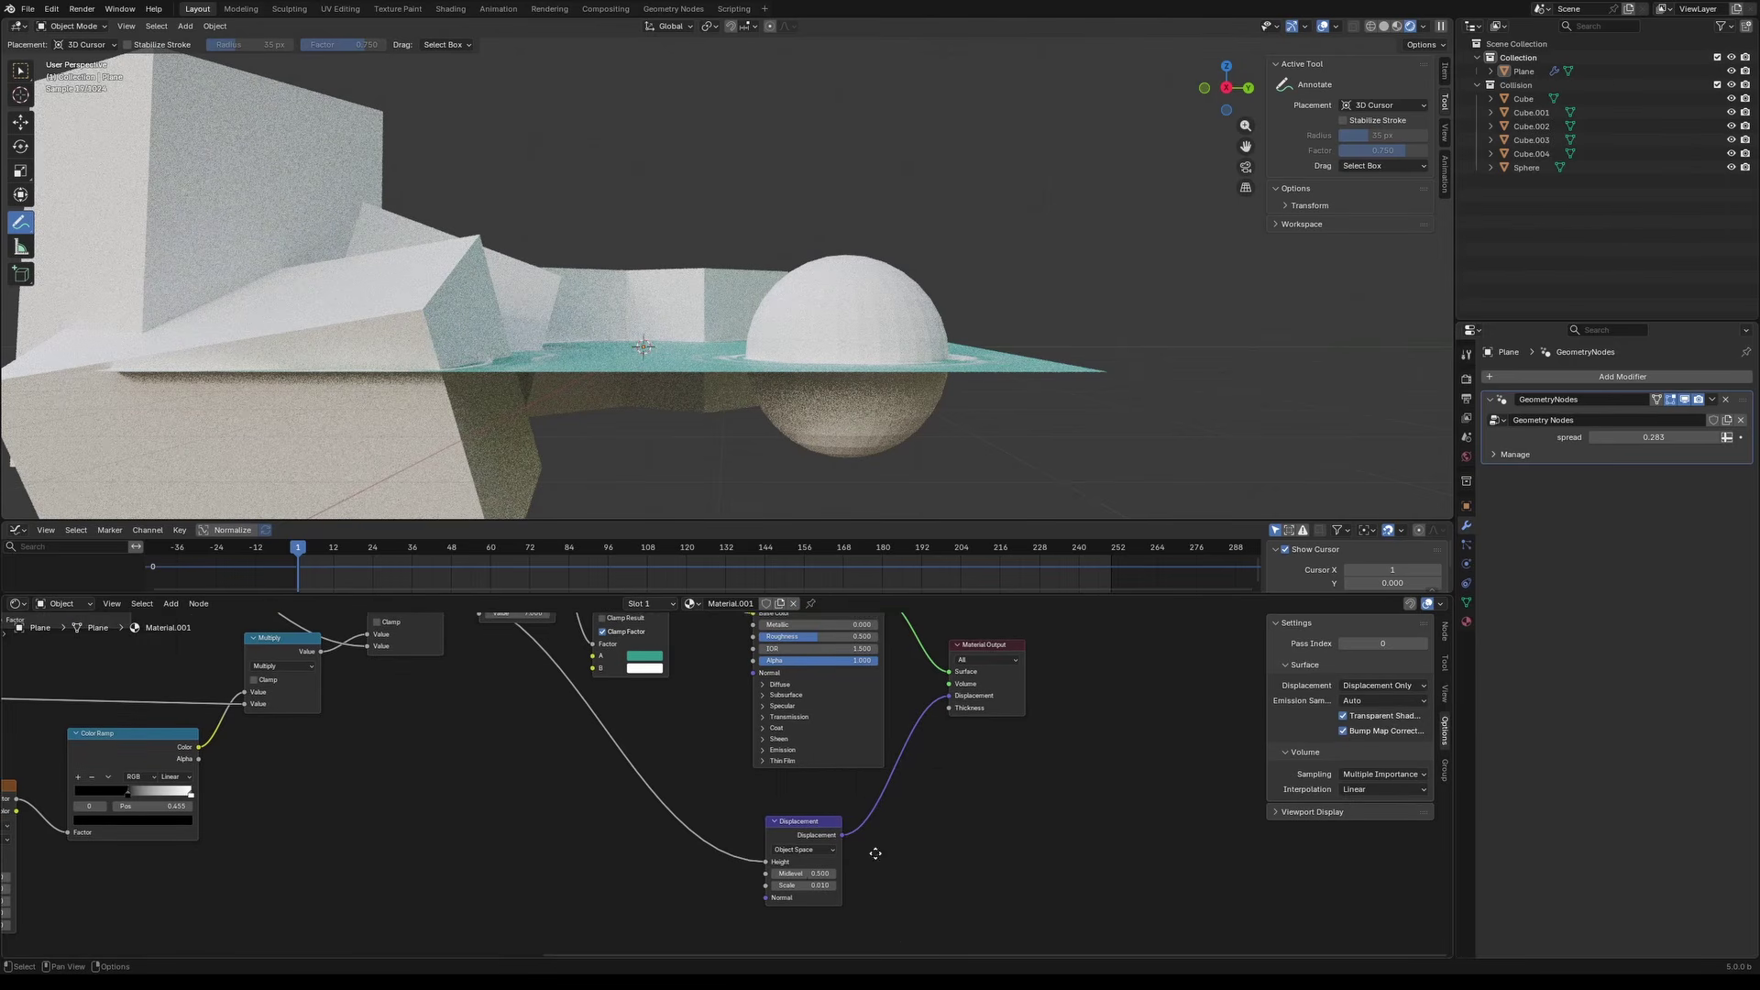
mouse_move(793, 886)
left_mouse_down()
mouse_move(880, 885)
mouse_move(806, 886)
left_mouse_up()
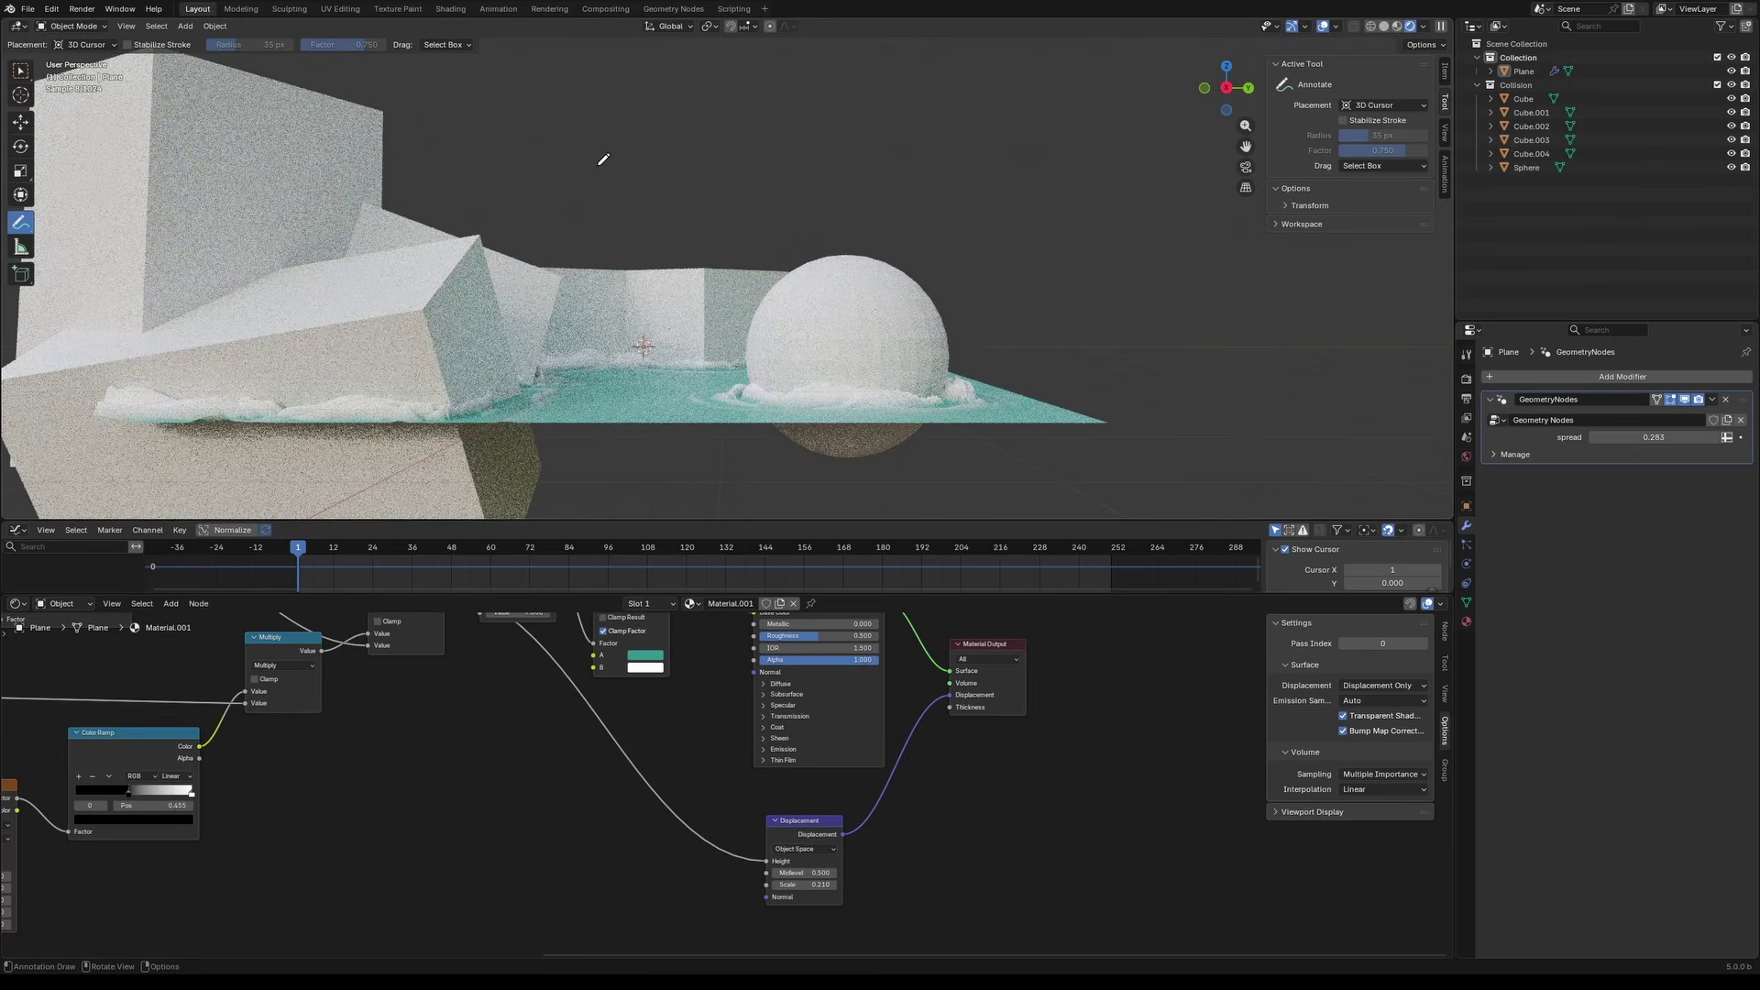
Step: Annotate the viewport above the water with a horizontal baseline, a wave curve crossing it and an arrow toward the trough
left_click_drag(597, 166, 1029, 165)
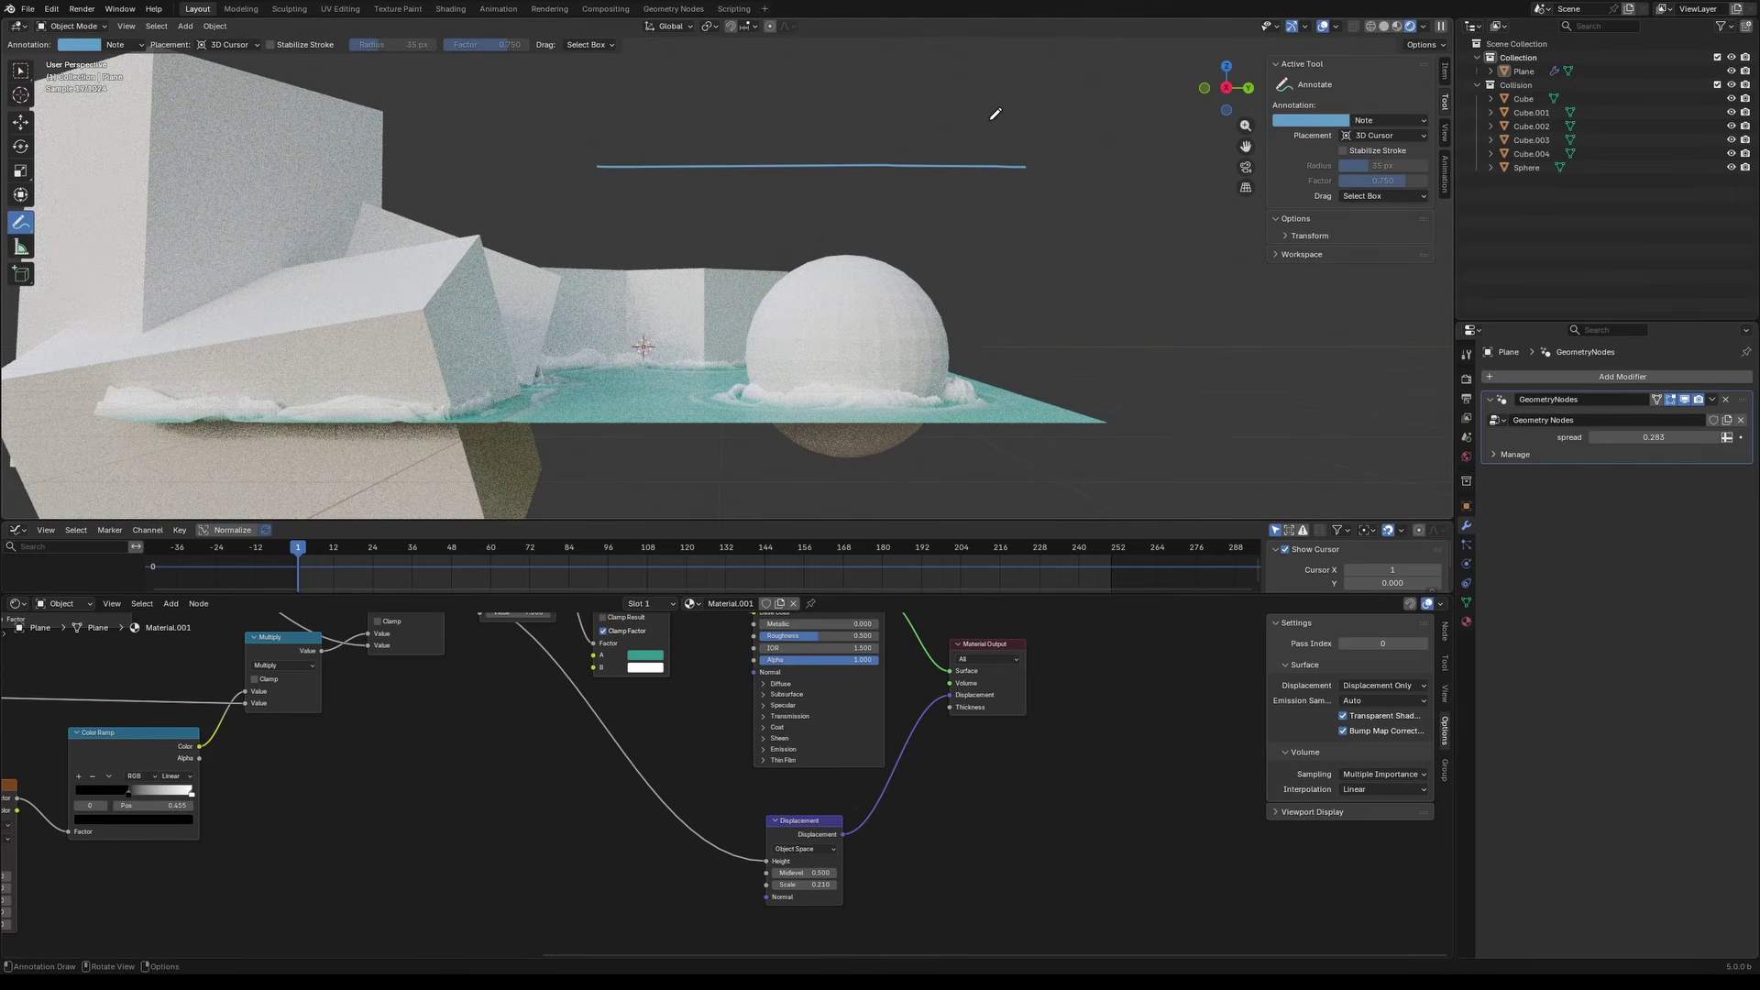
mouse_move(1024, 166)
left_mouse_down()
mouse_move(968, 103)
mouse_move(920, 109)
left_mouse_up()
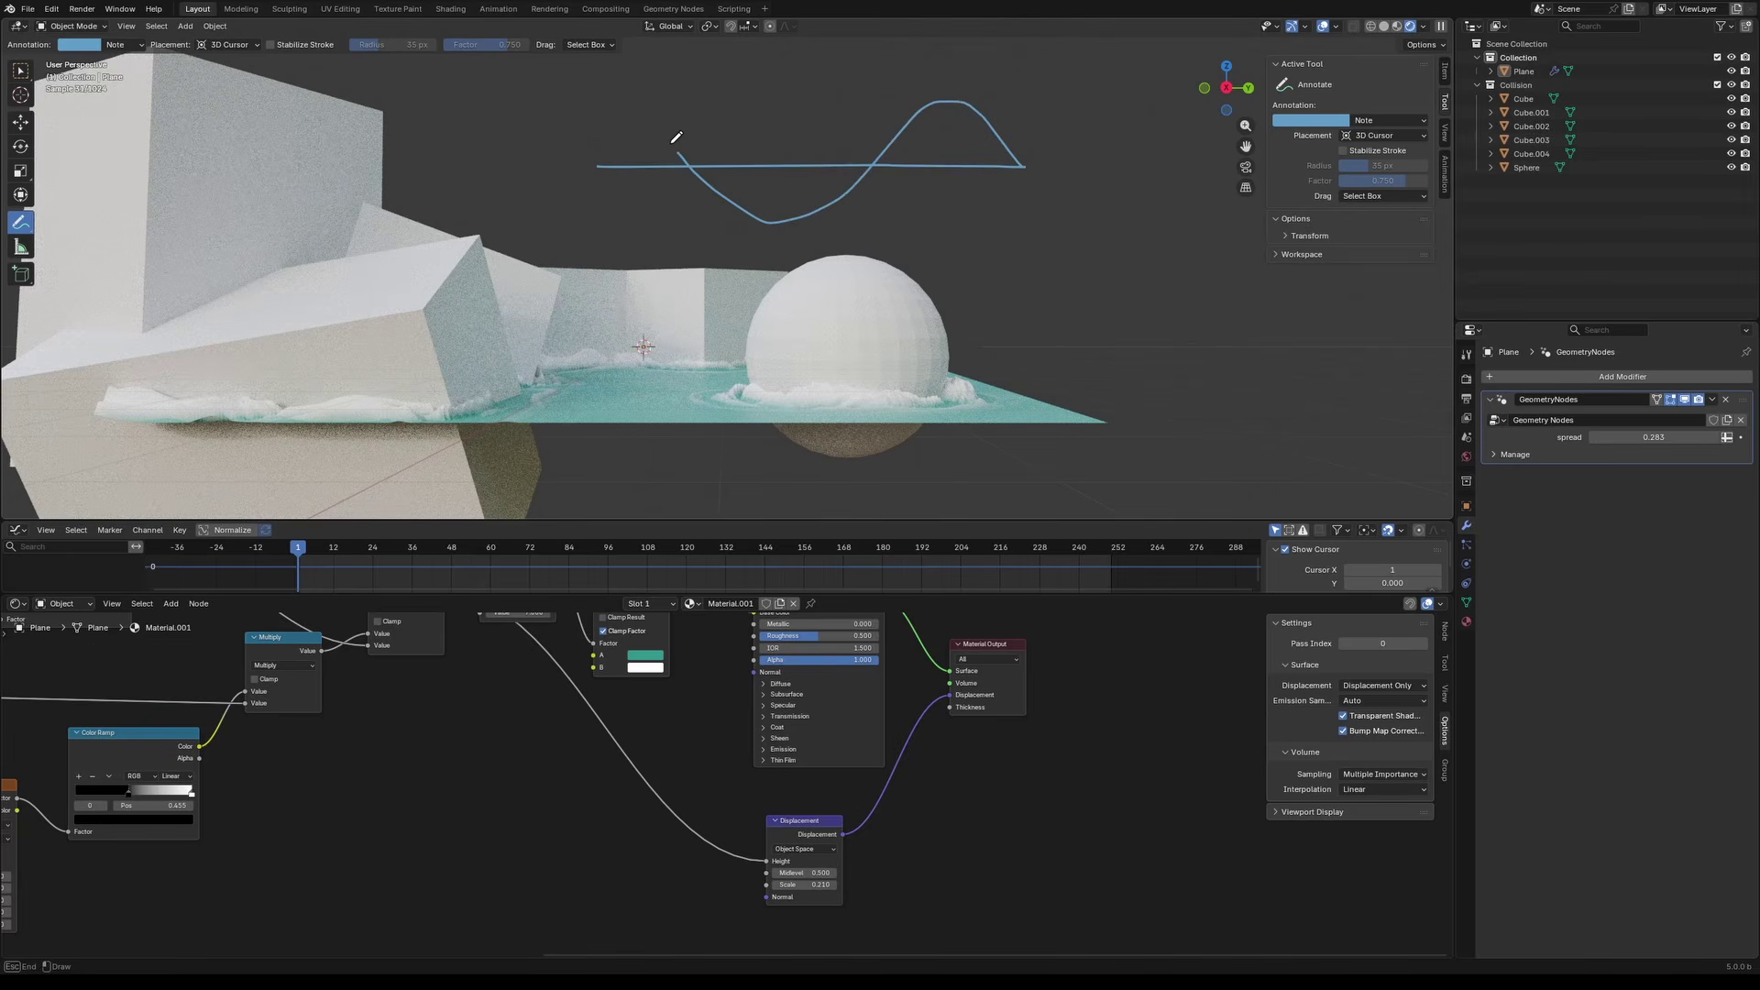
left_click_drag(683, 225, 756, 225)
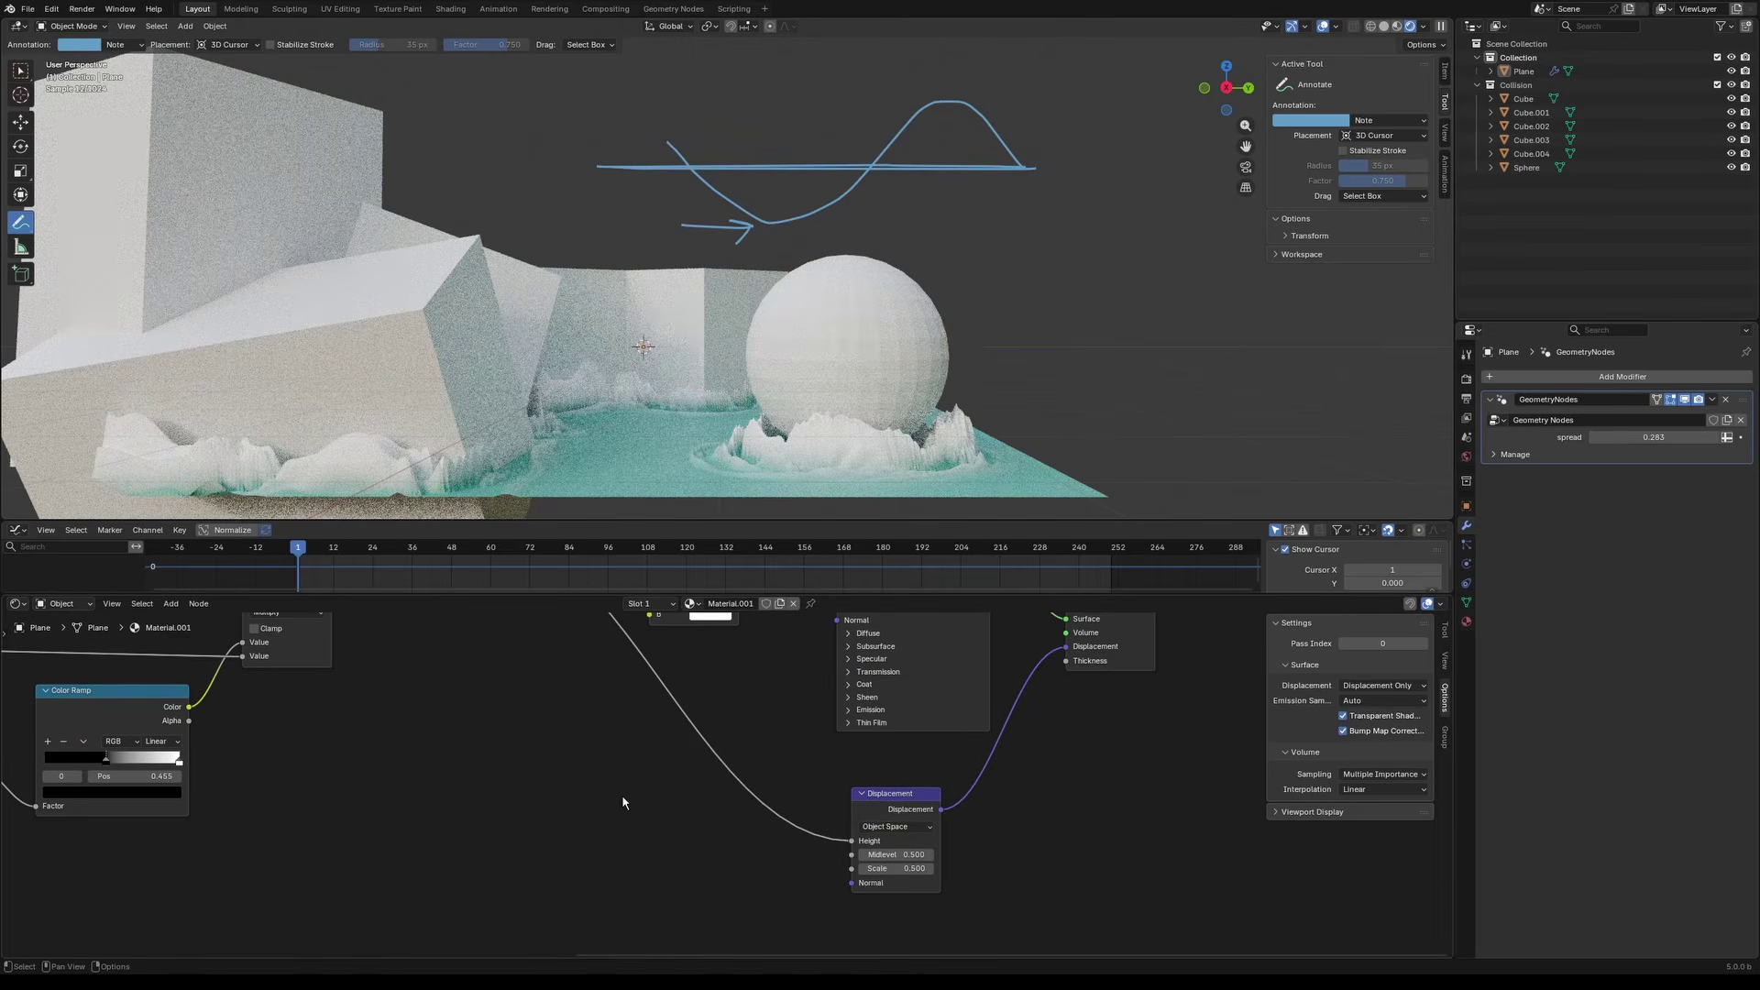
Step: Insert a Map Range node on the link leading into the Displacement node's Height
key("shift+a")
left_click(624, 798)
type("map ")
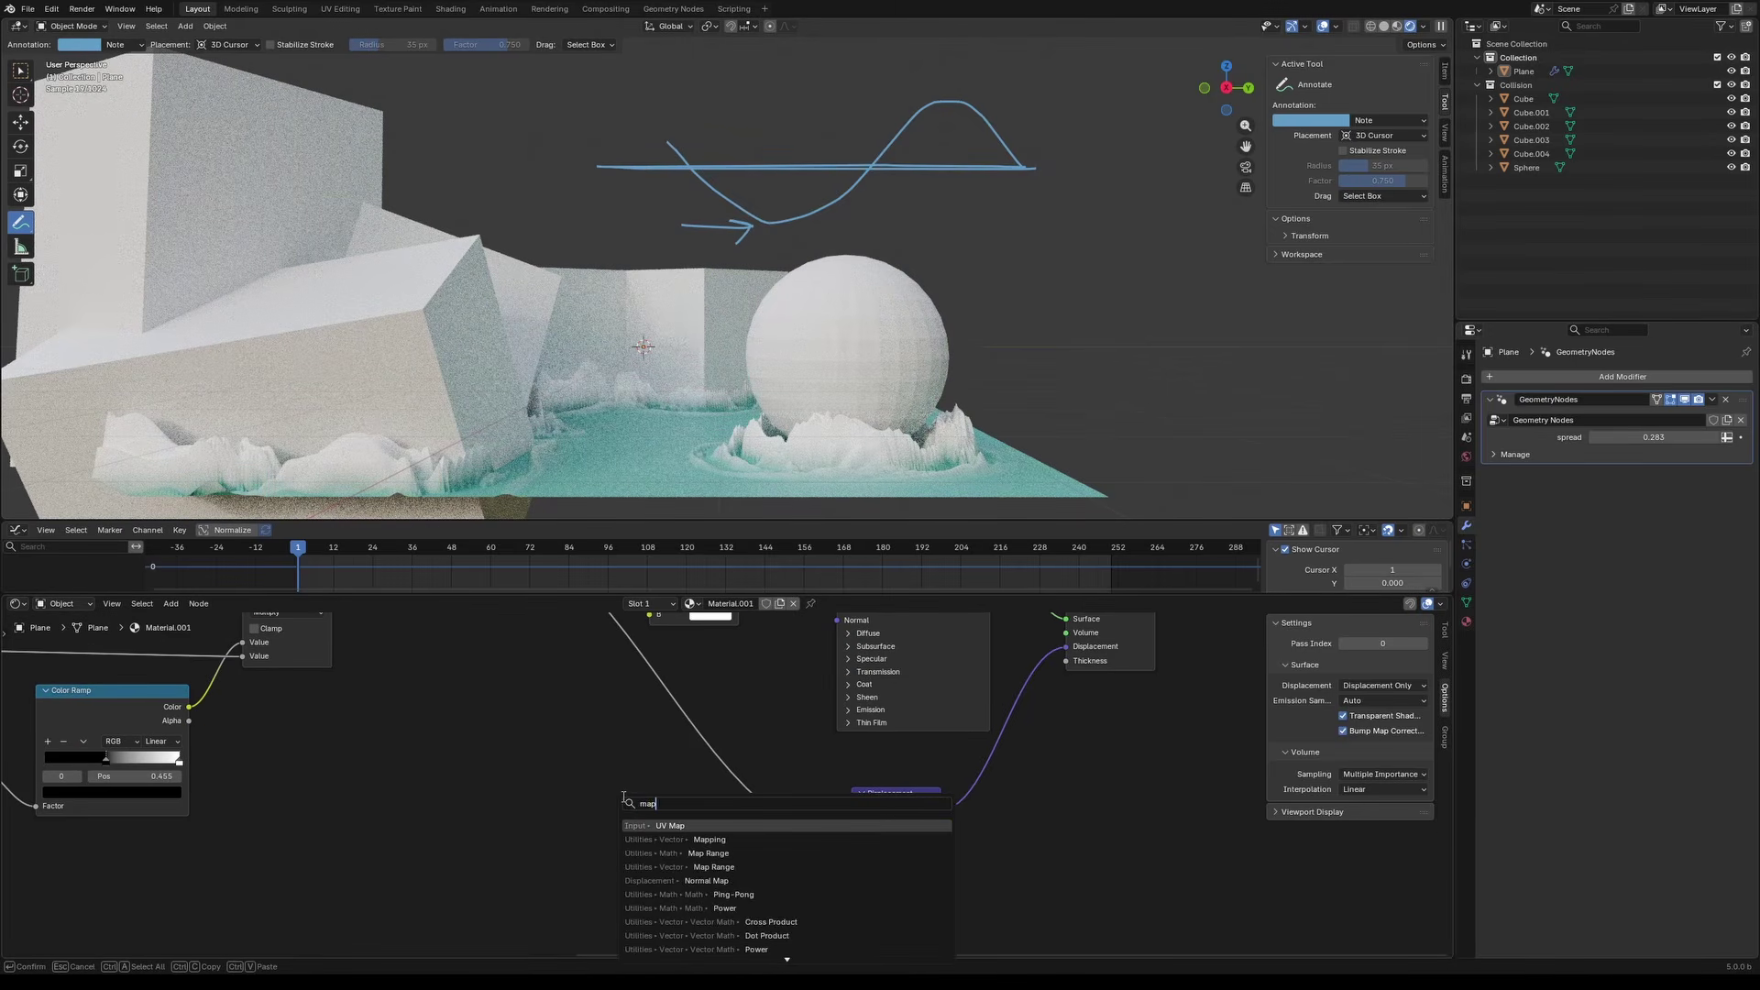
type("range")
key("Return")
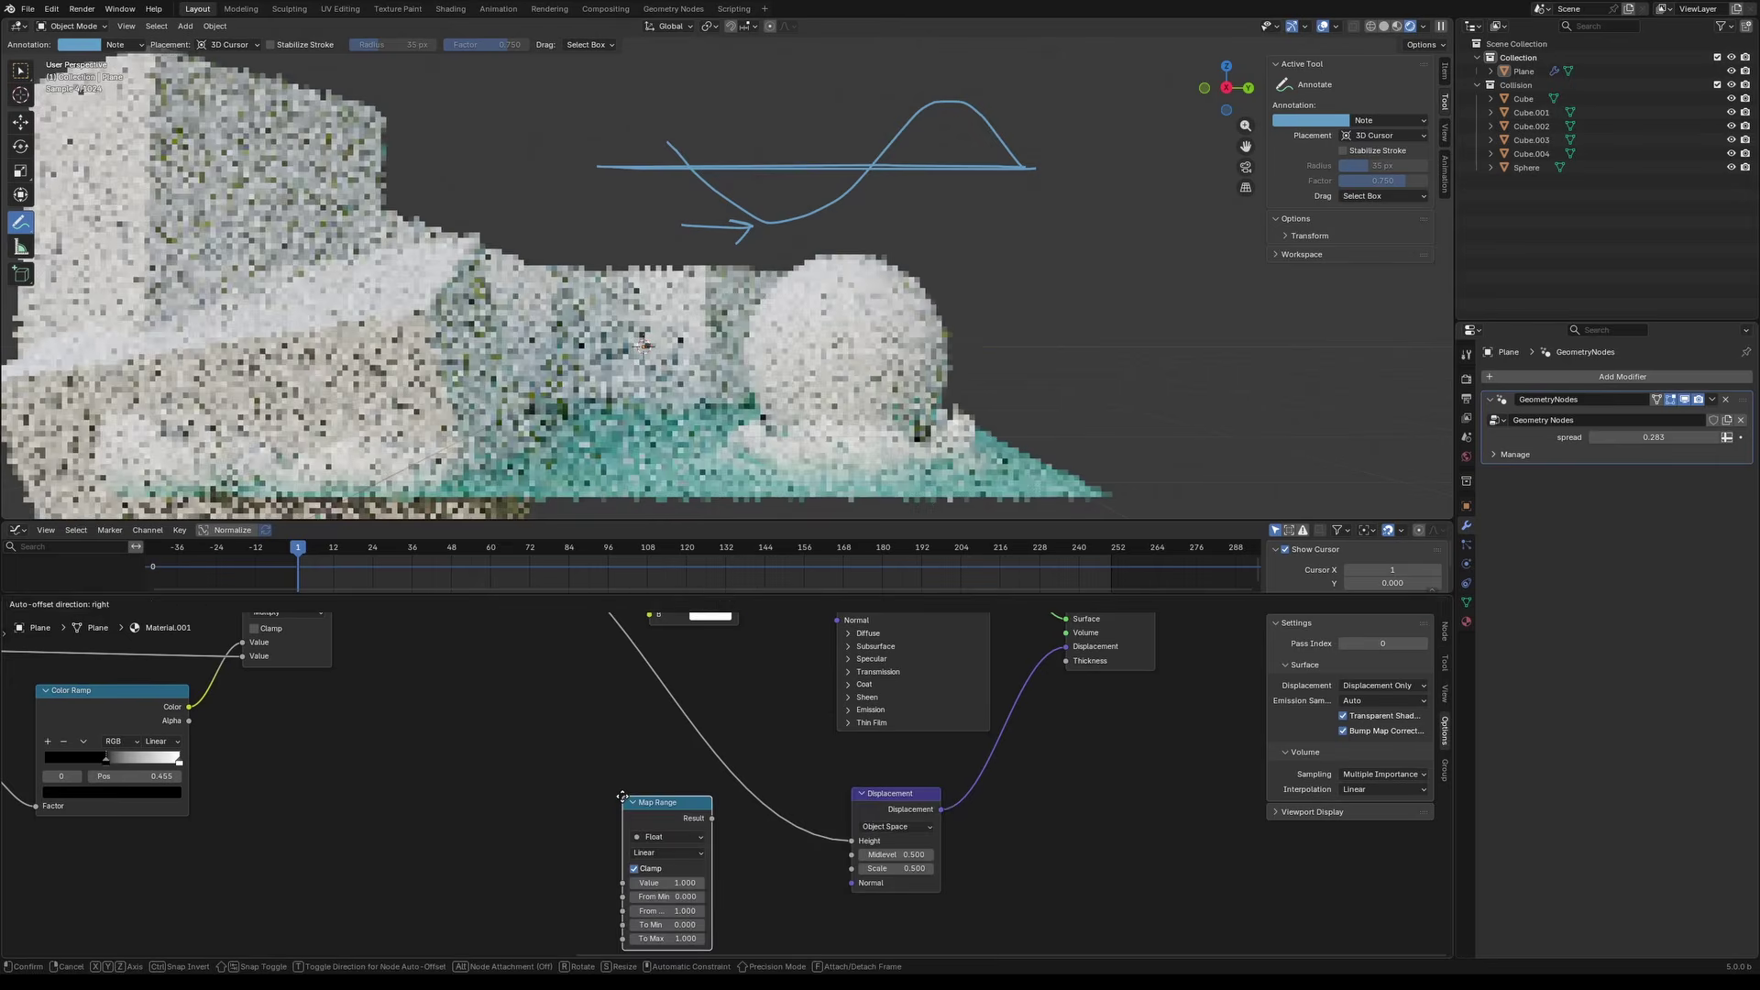
left_click(673, 708)
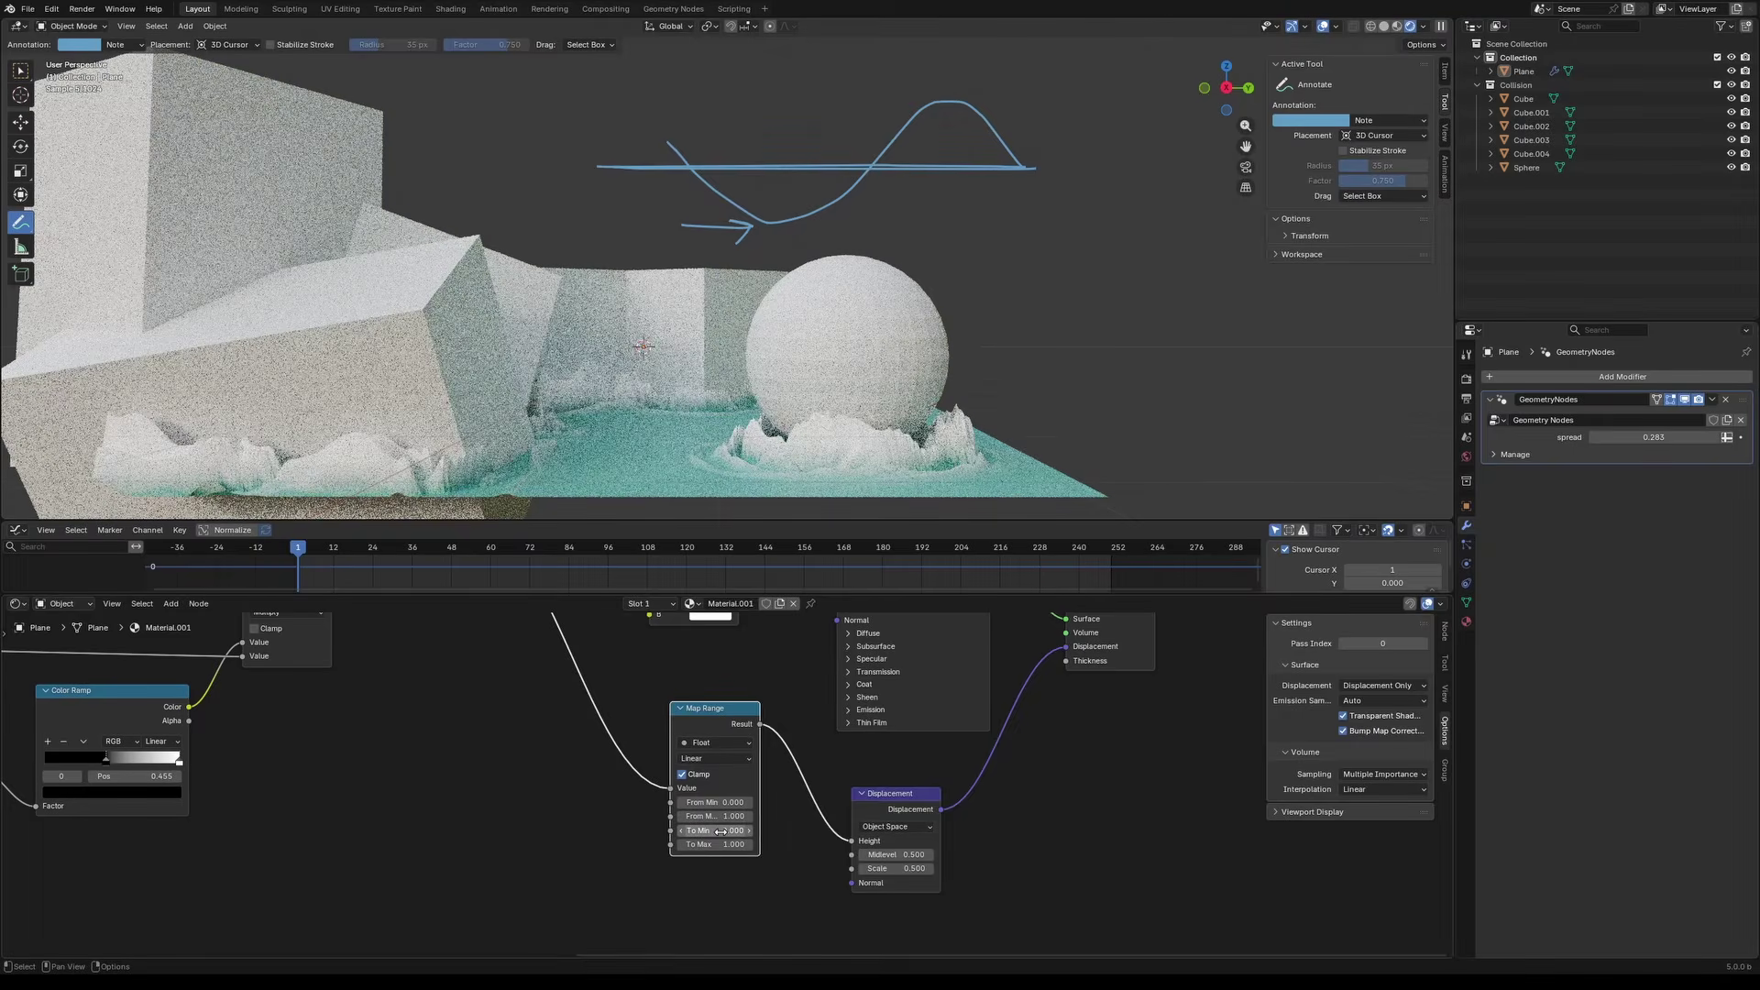
Step: Set the Map Range node's To Min to 0.5
left_click(721, 831)
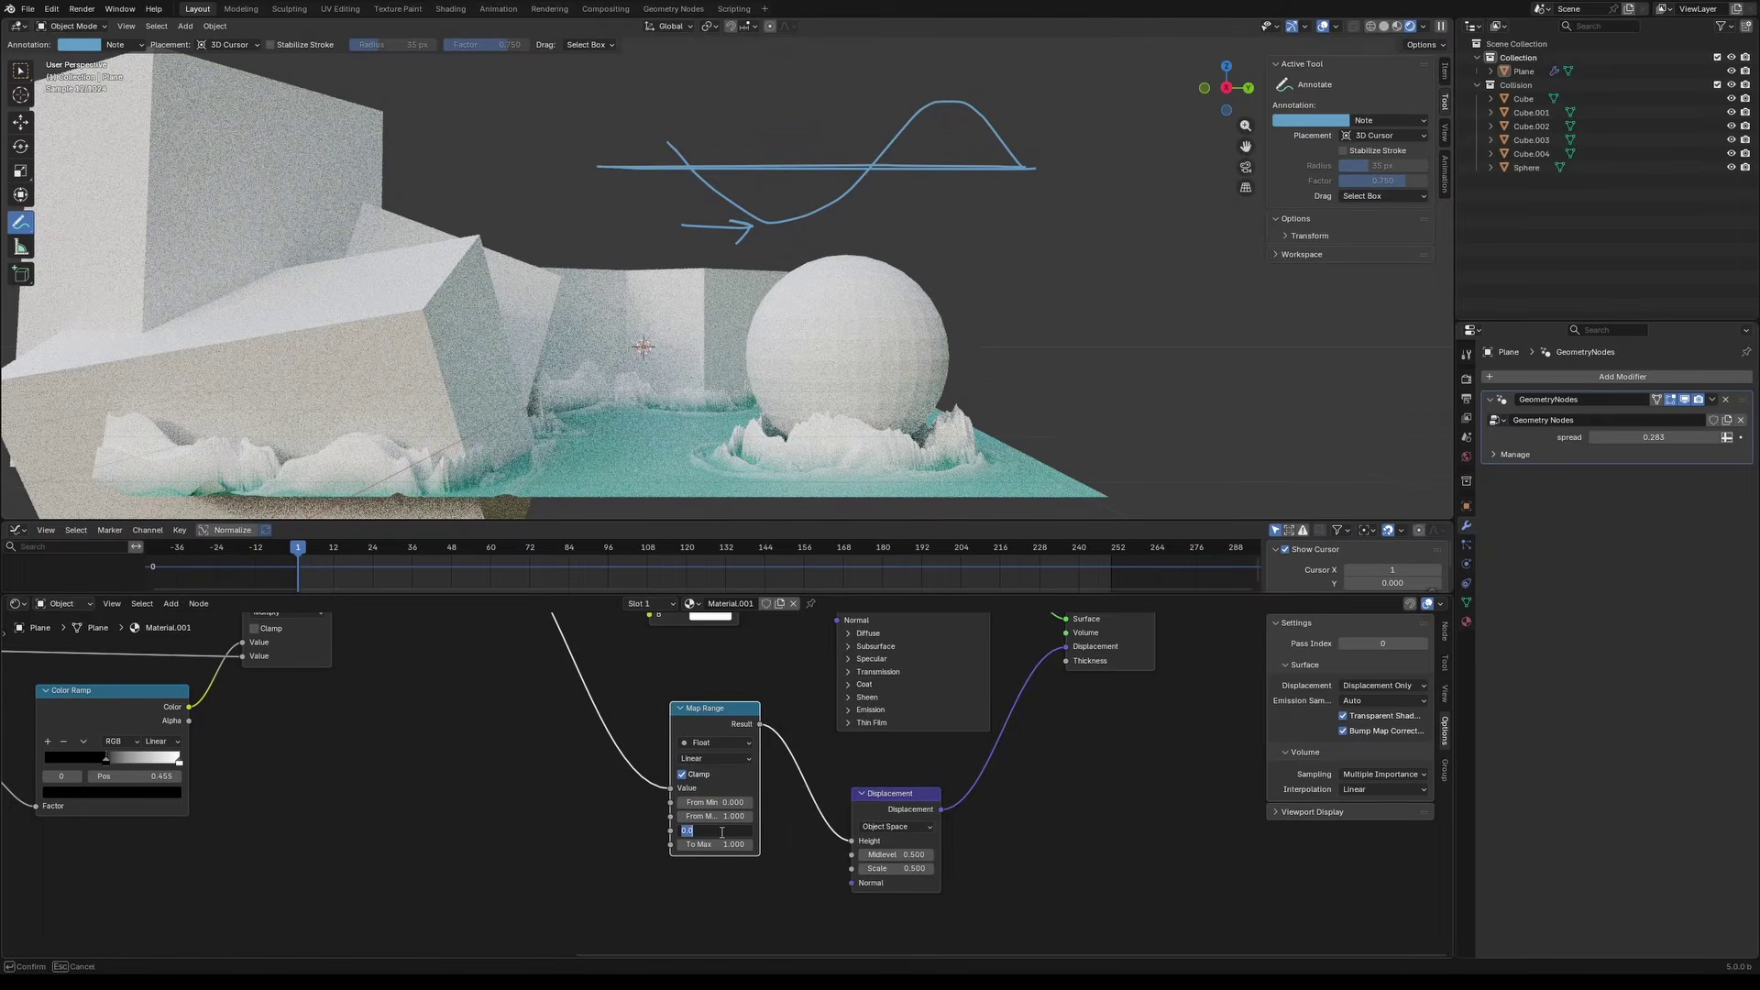
type(".5")
key("Return")
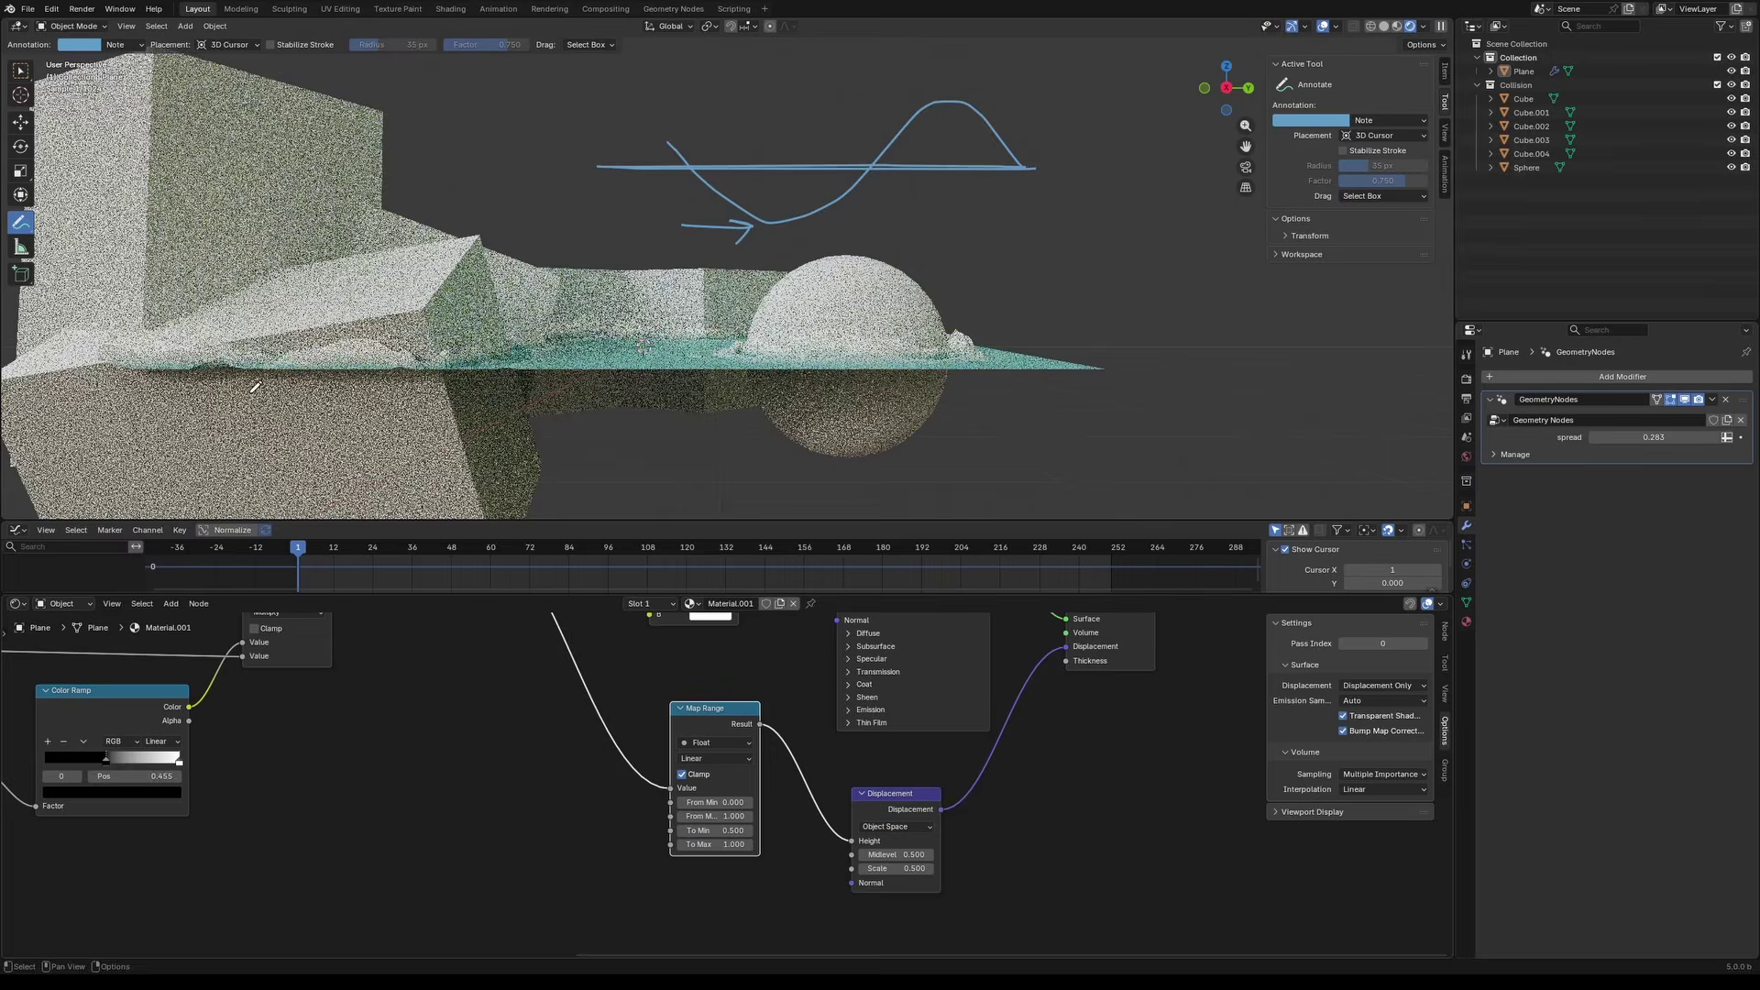
Step: Exaggerate the ripples by setting the Displacement node's scale to 5
left_click(889, 869)
type("5")
key("Return")
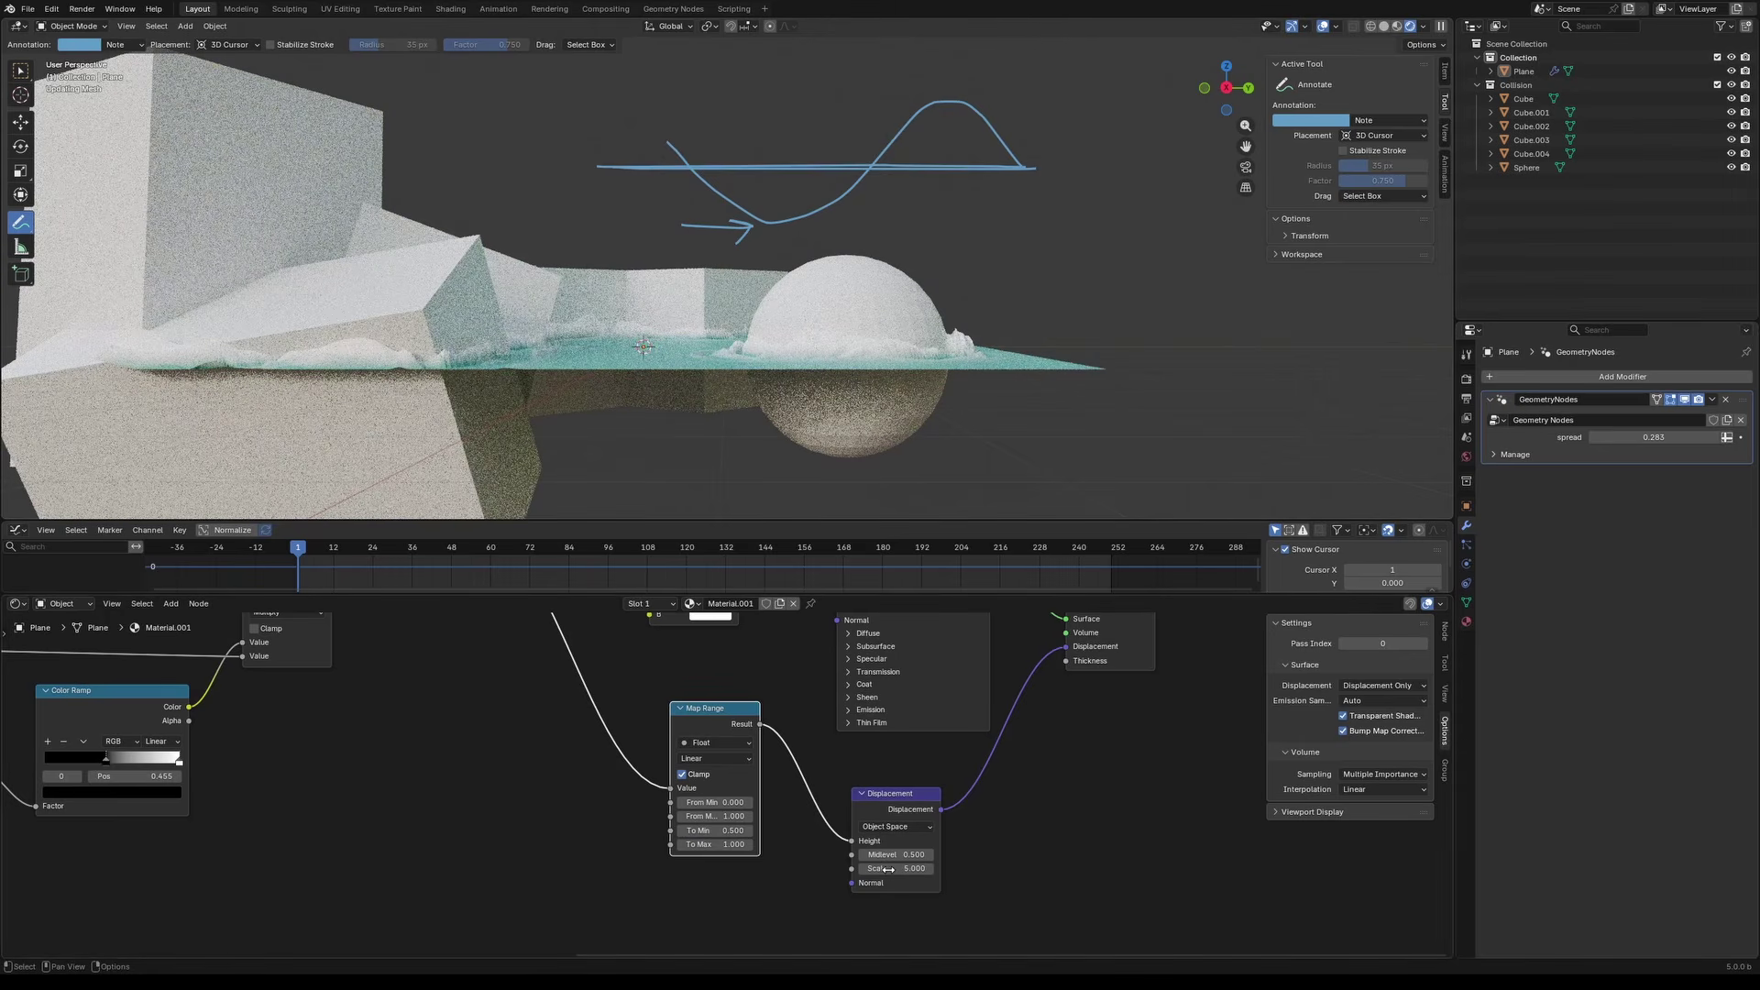
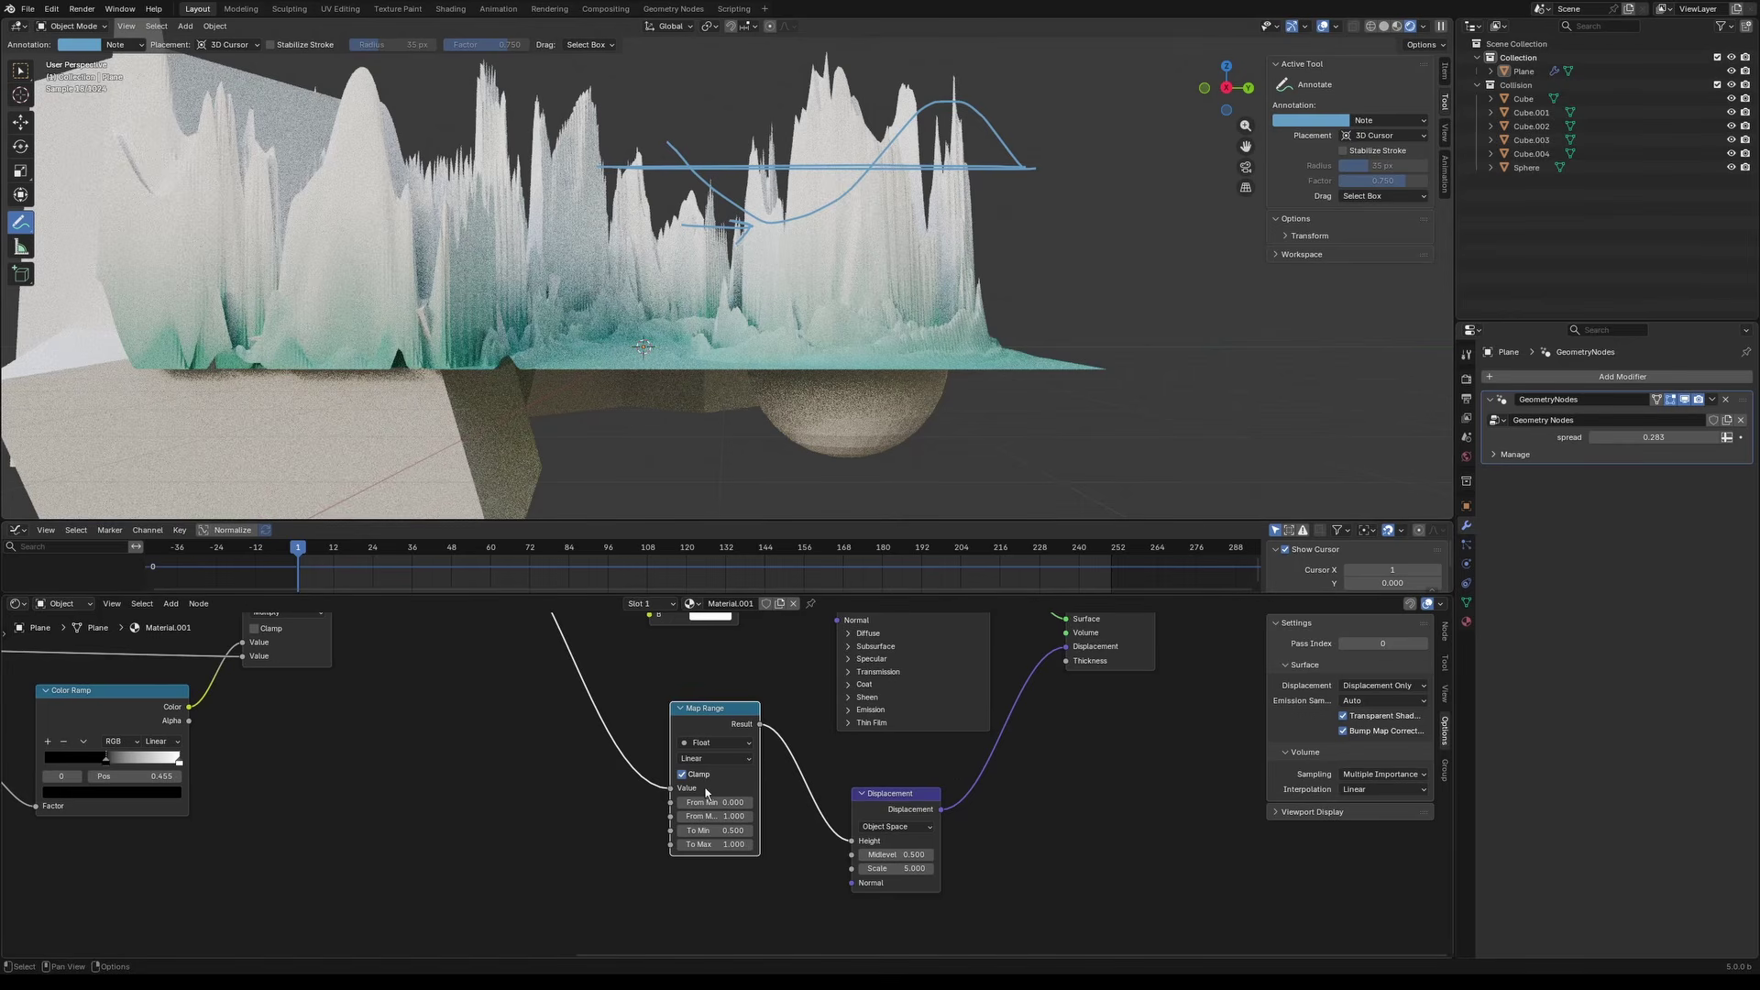
Step: Move the Map Range node farther from the Displacement node and set the displacement scale to 0.4
left_click_drag(704, 718, 497, 650)
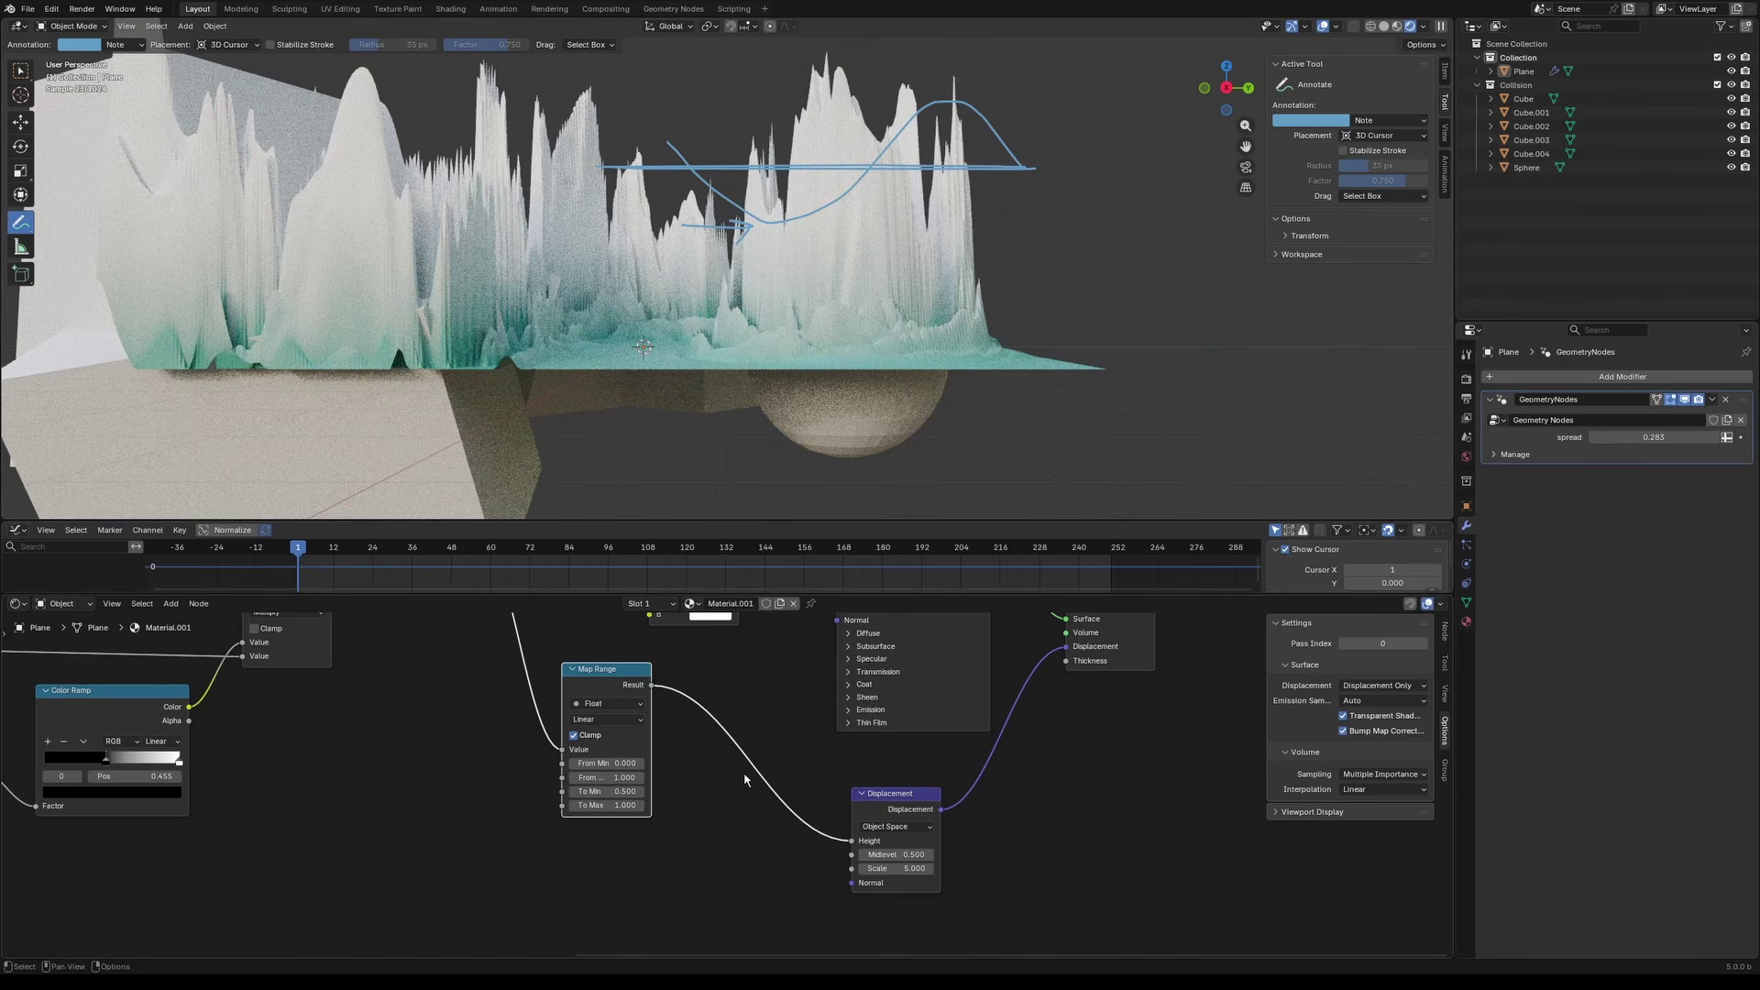
left_click(894, 868)
type("0.2")
key("Return")
left_click_drag(894, 868, 892, 868)
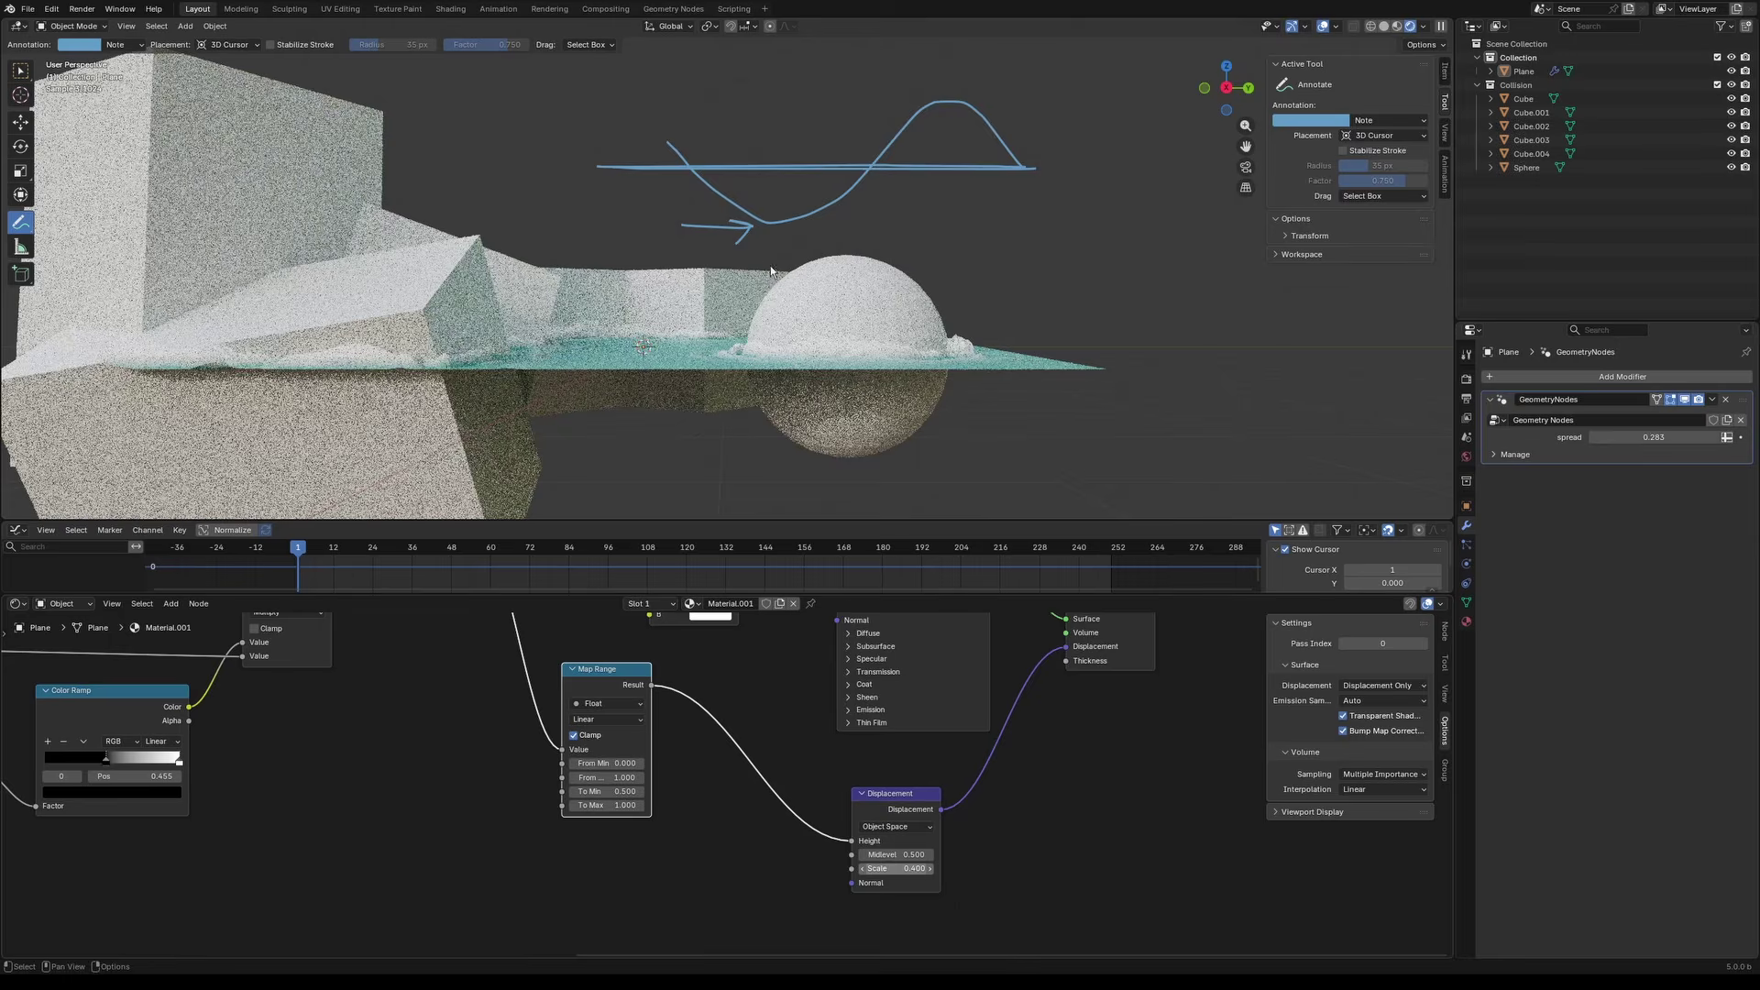
Step: Switch the 3D viewport from the Annotate tool to Select Box
middle_click_drag(724, 412, 745, 346)
key("ctrl+Tab")
left_click(614, 369)
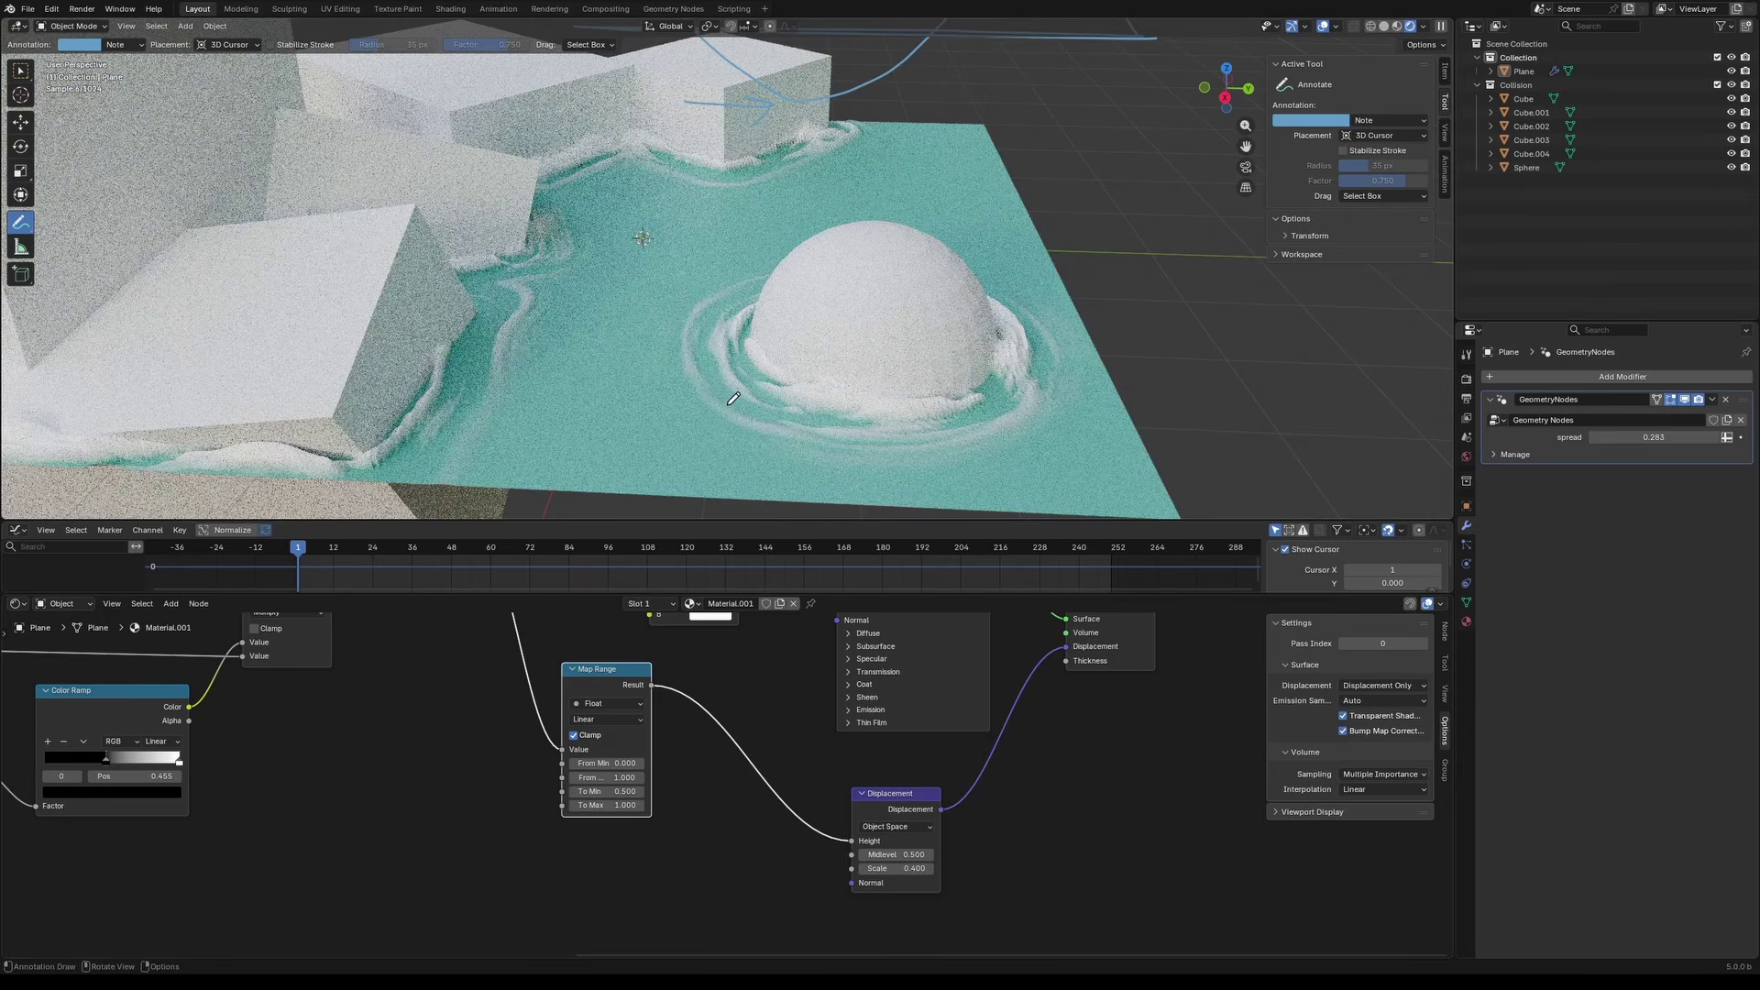
key("w")
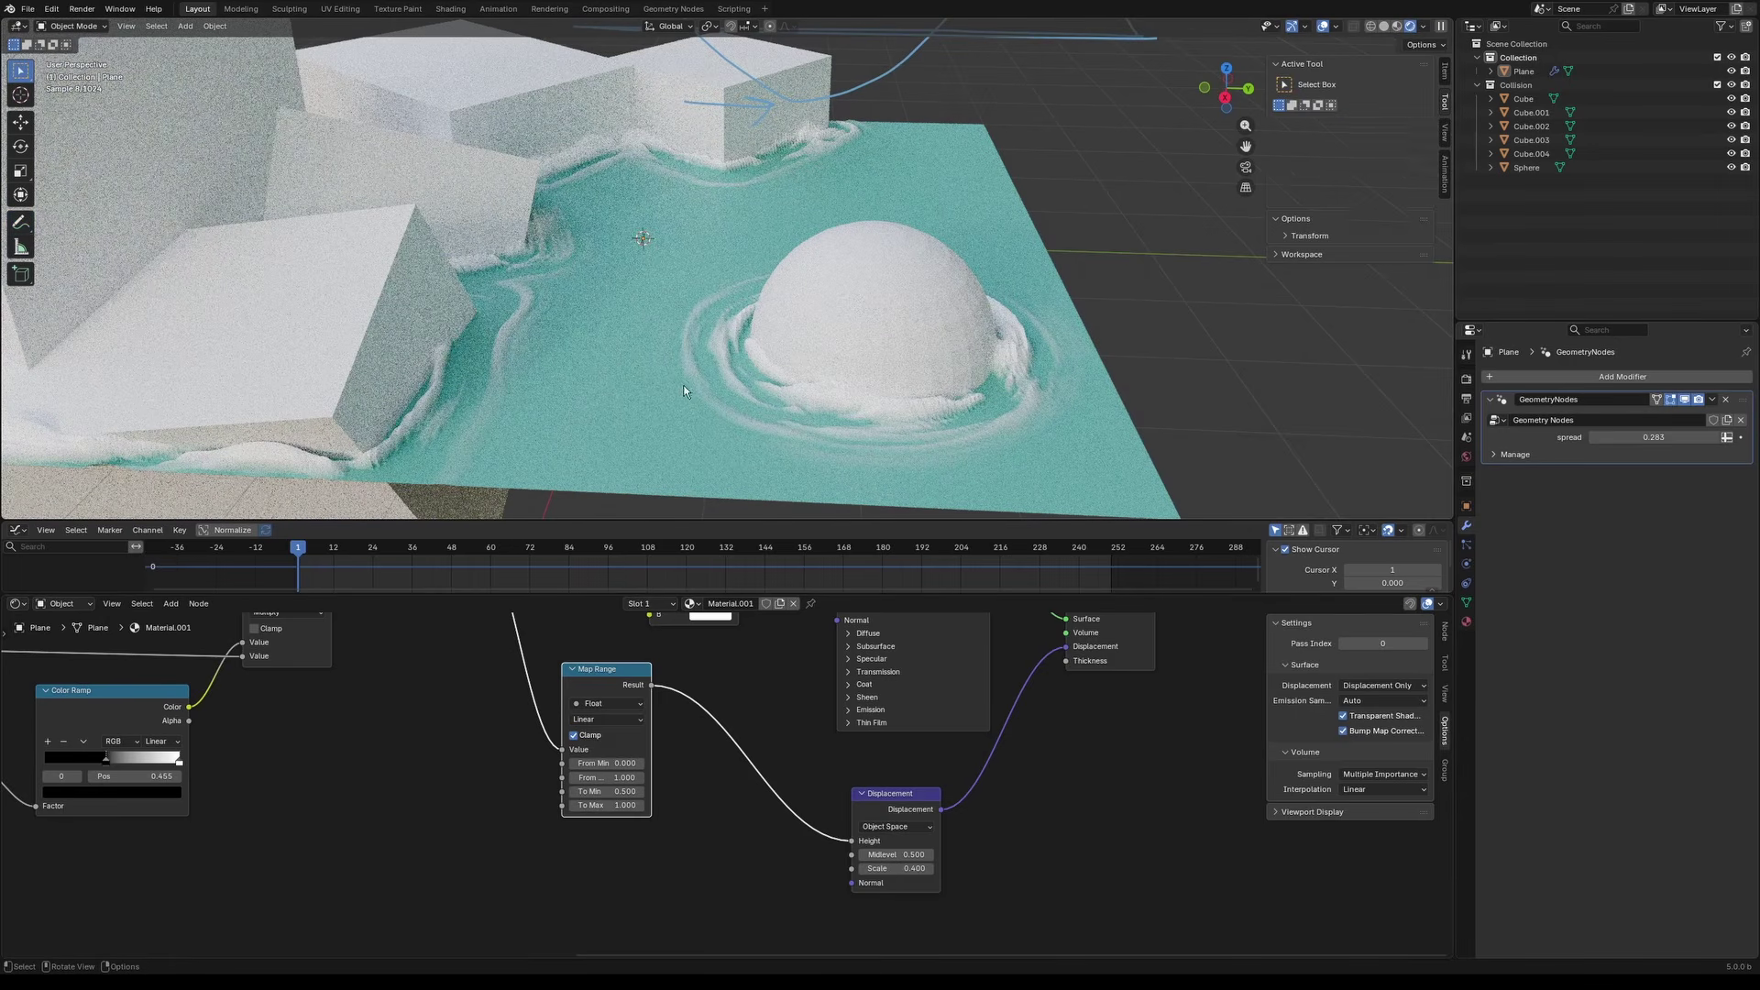
Step: Un-Subdivide the water plane's mesh in Edit Mode to make it less dense, and return to Object Mode
key("Tab")
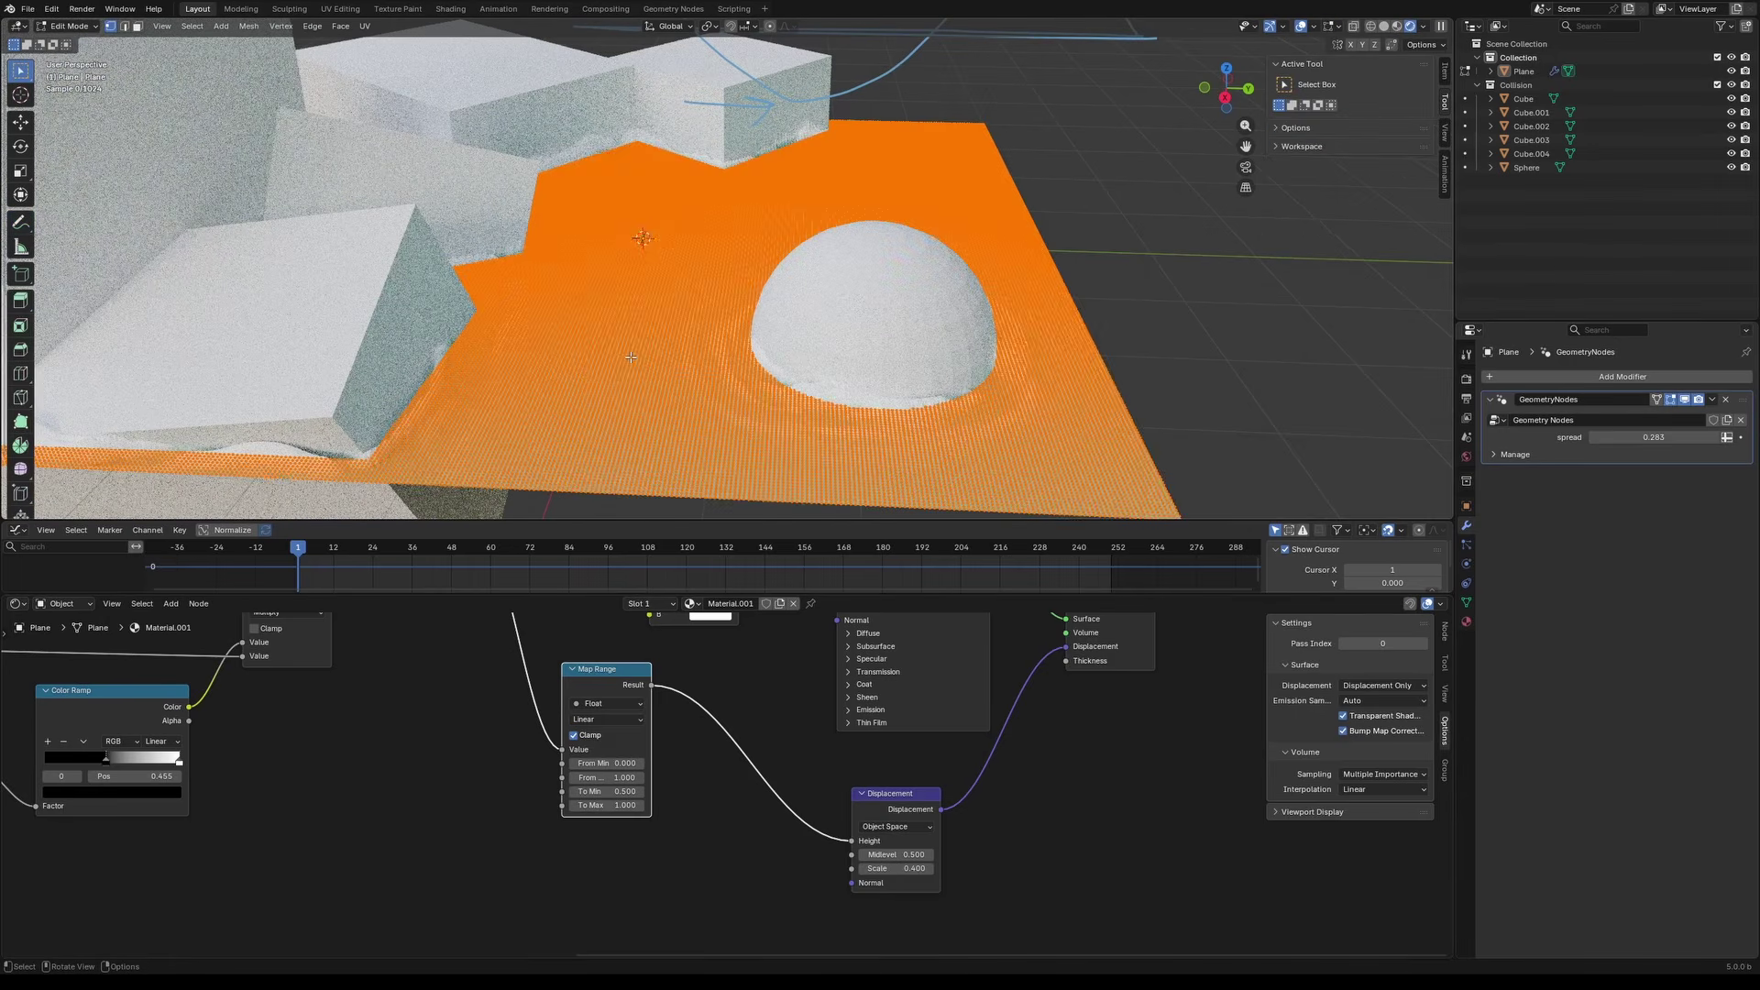
key("shift+a")
key("space")
type("uns")
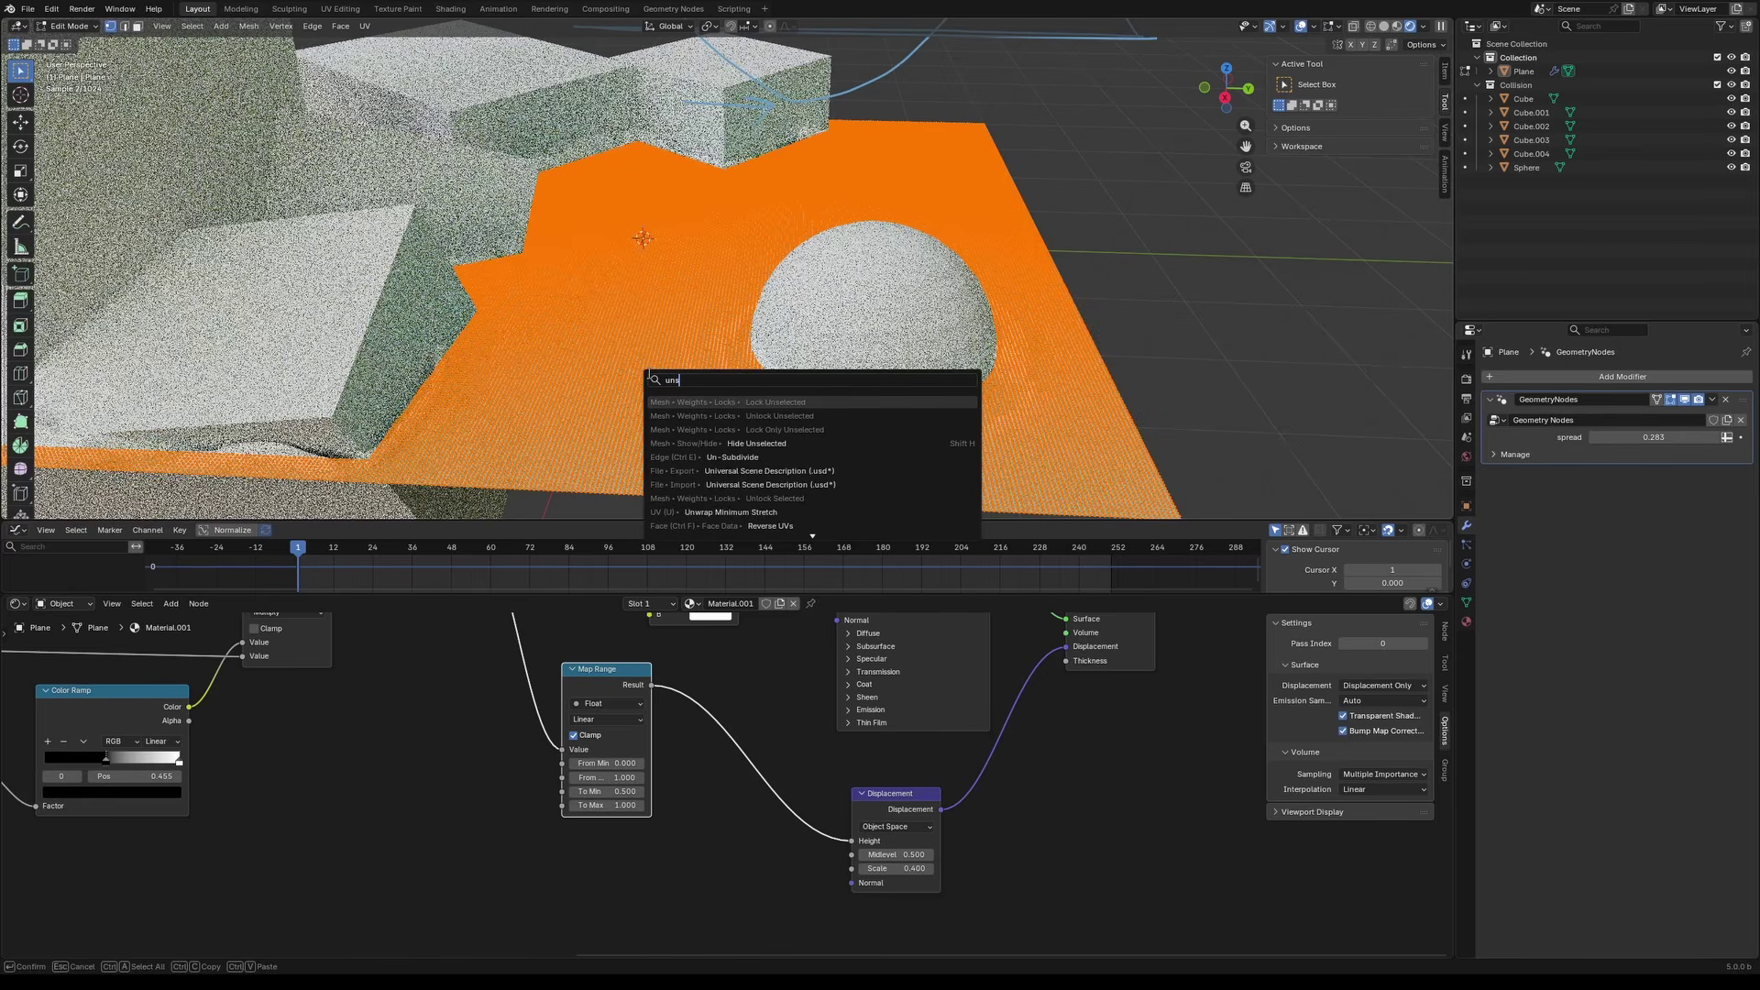
type("ub")
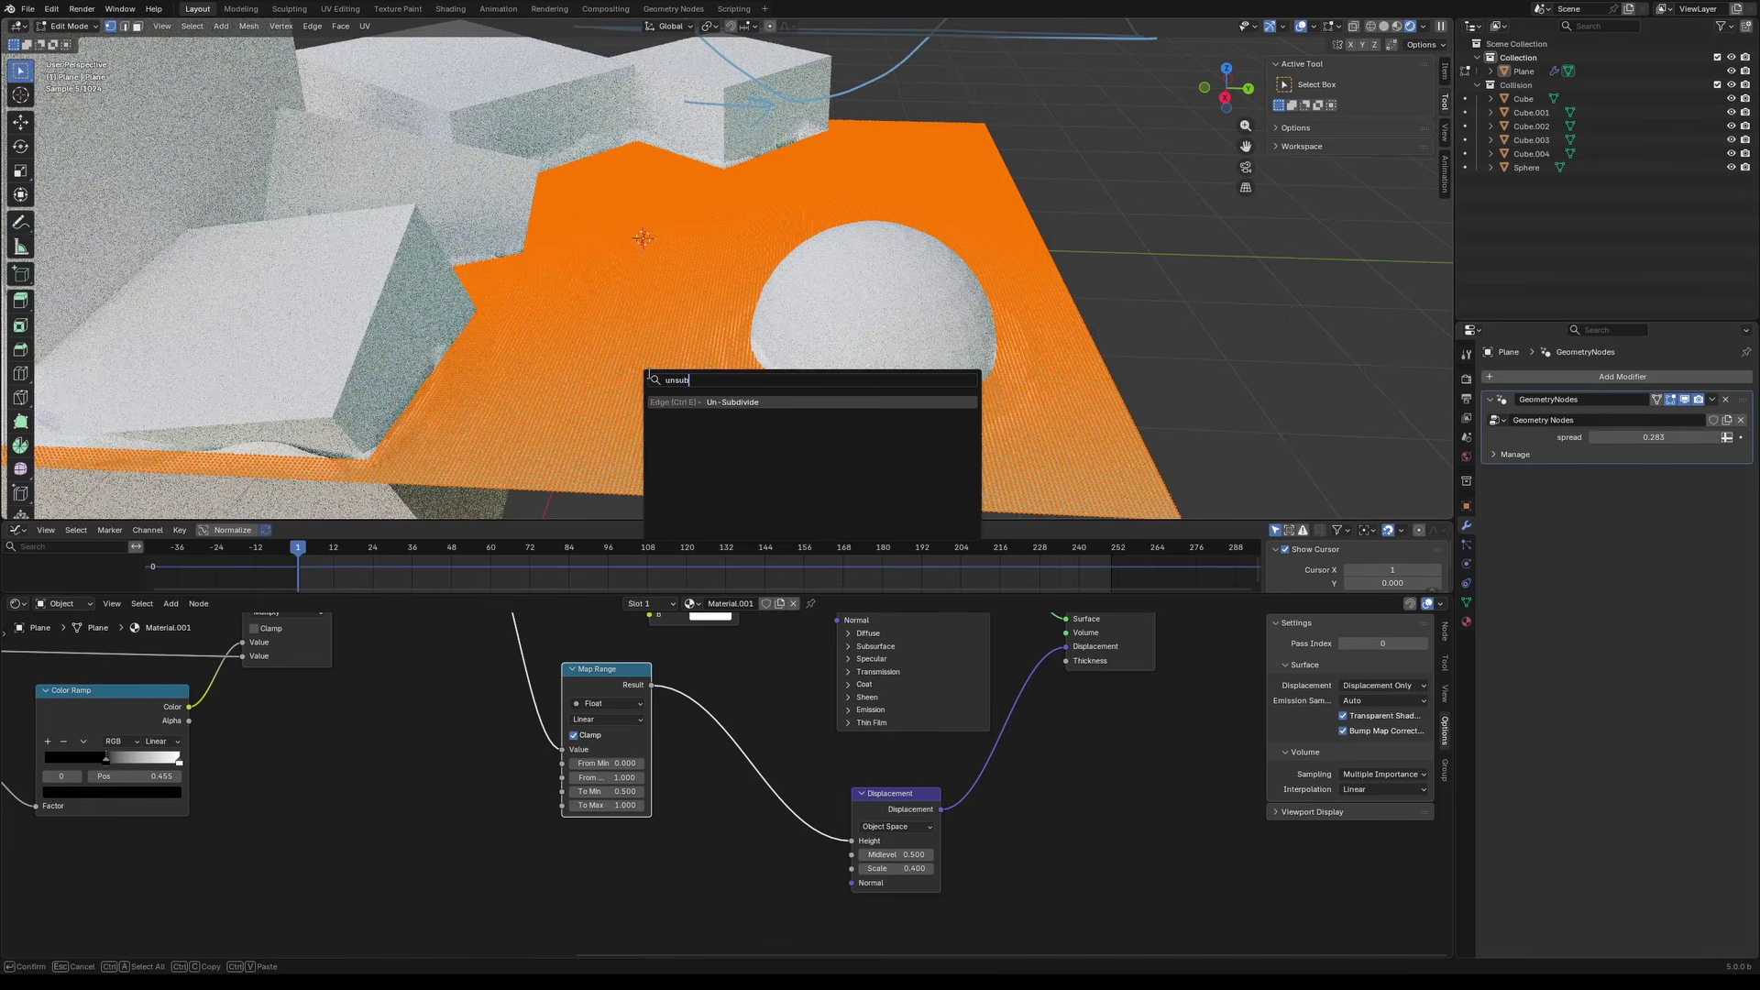
key("Return")
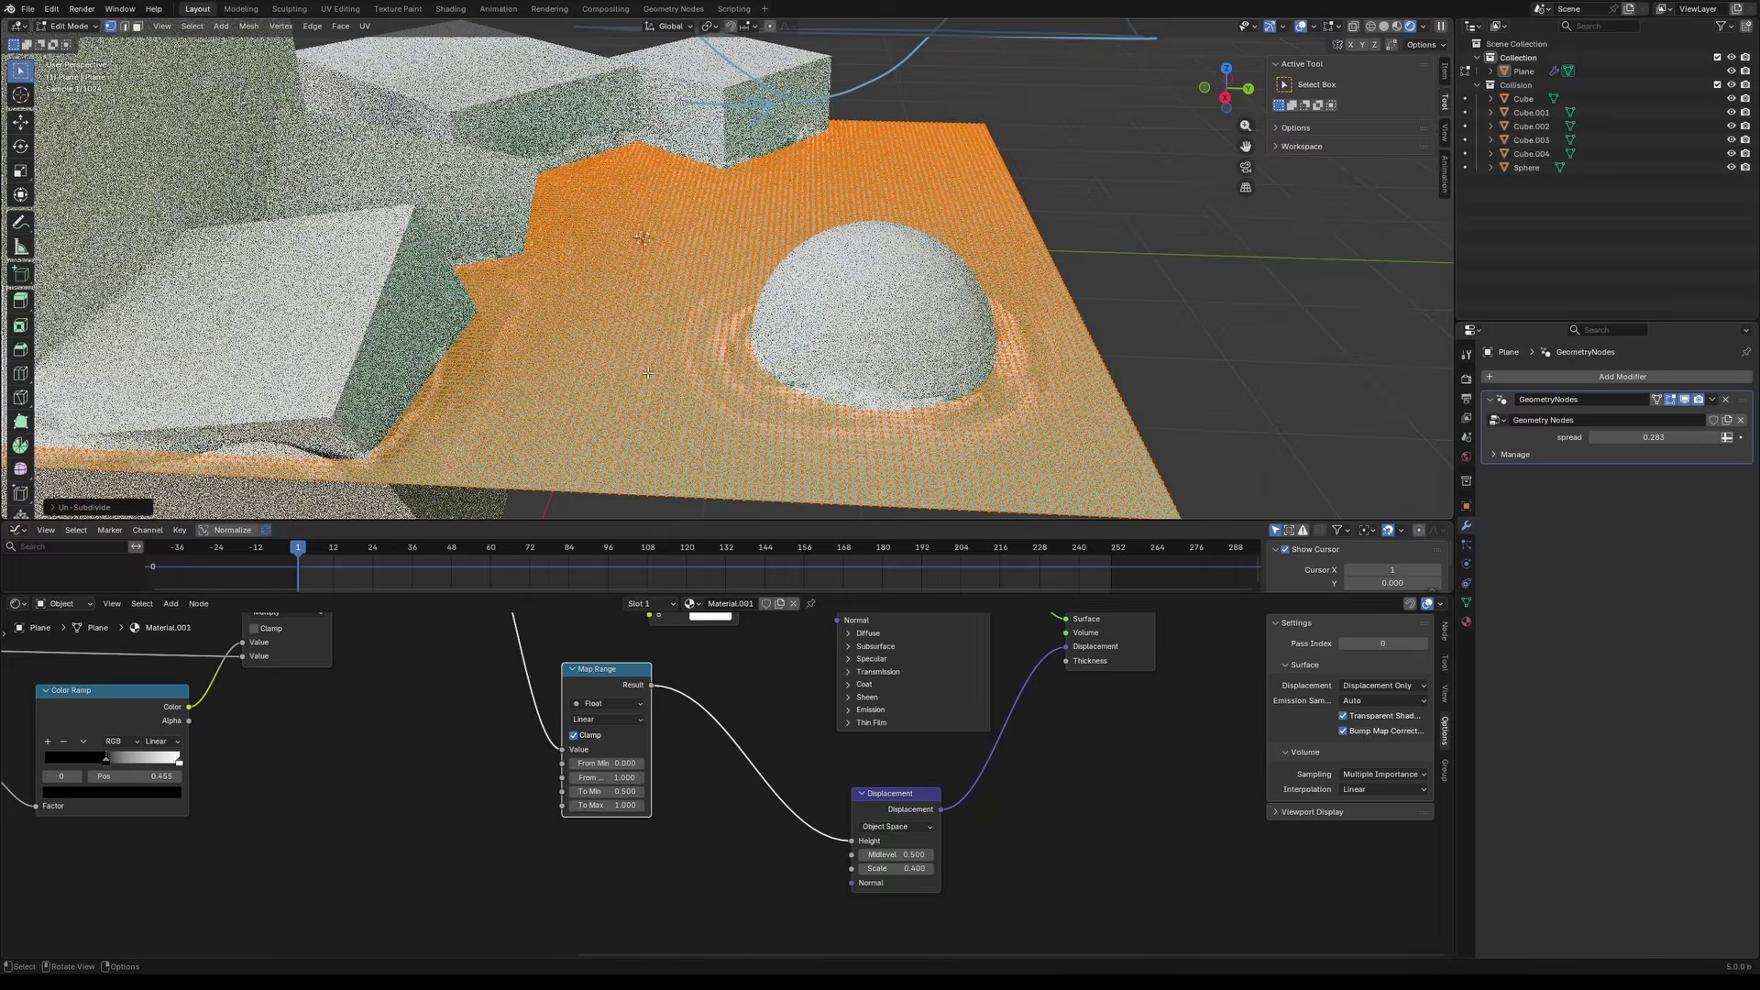
key("Tab")
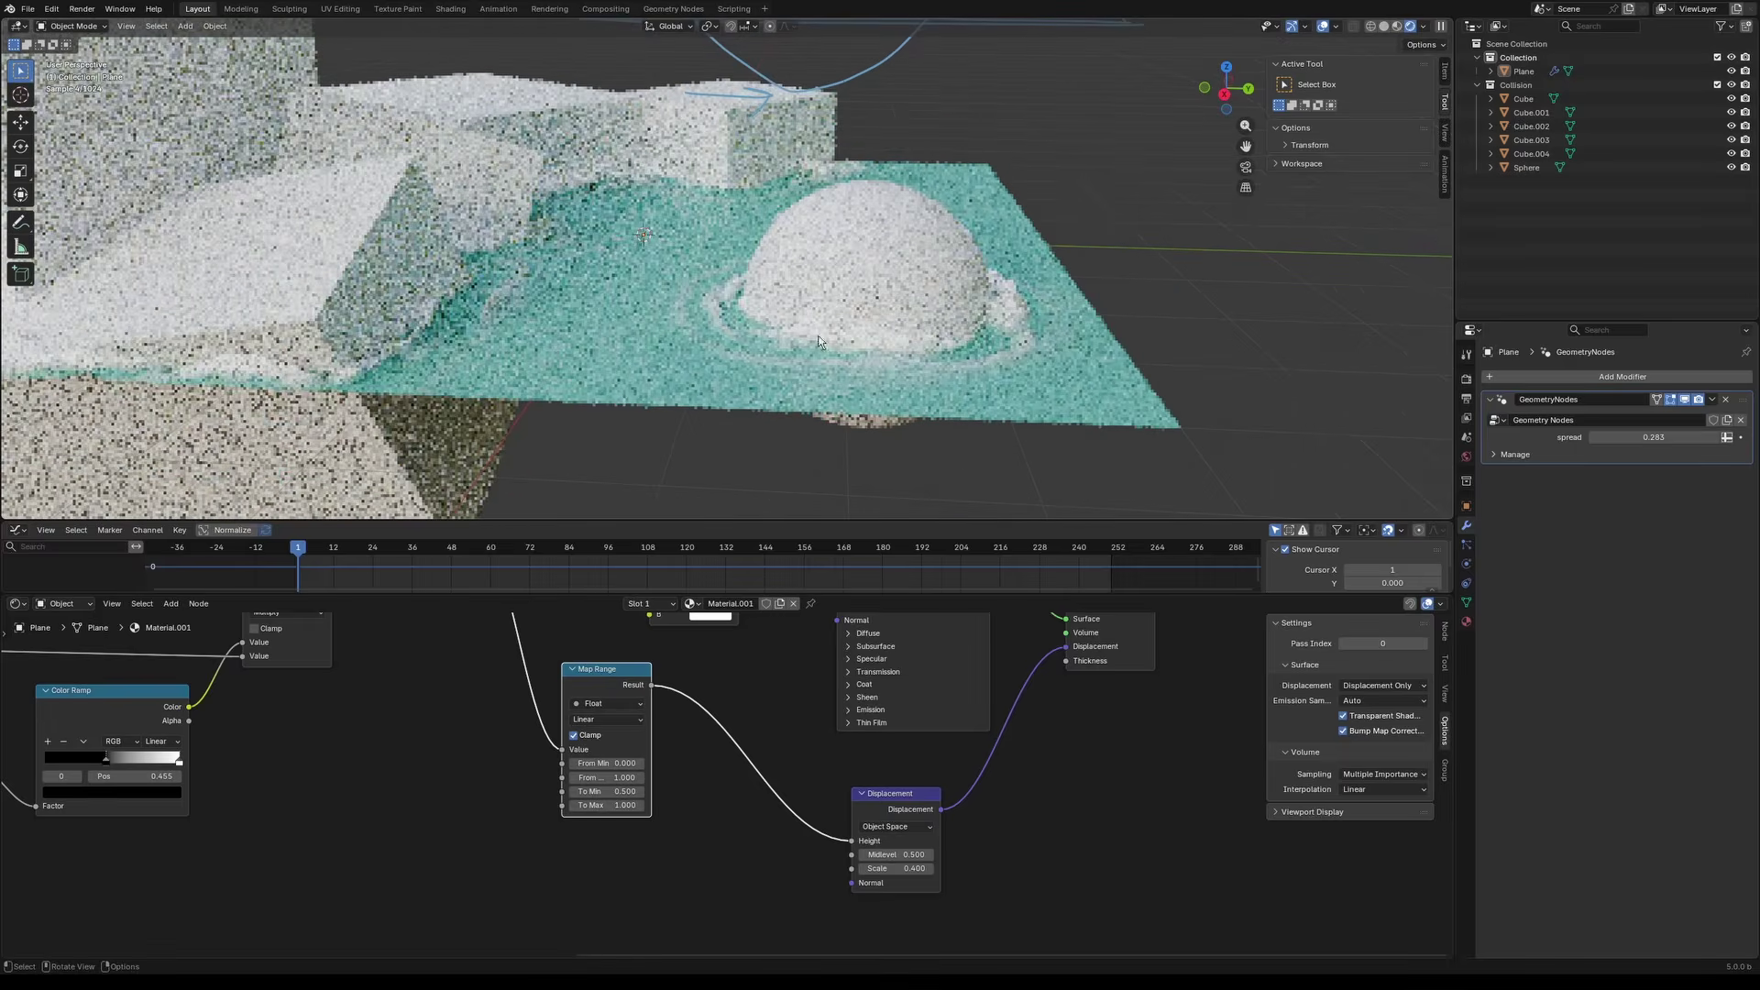
Step: Switch the 3D viewport to Material Preview shading and inspect the ripples around the sphere
left_click(1400, 26)
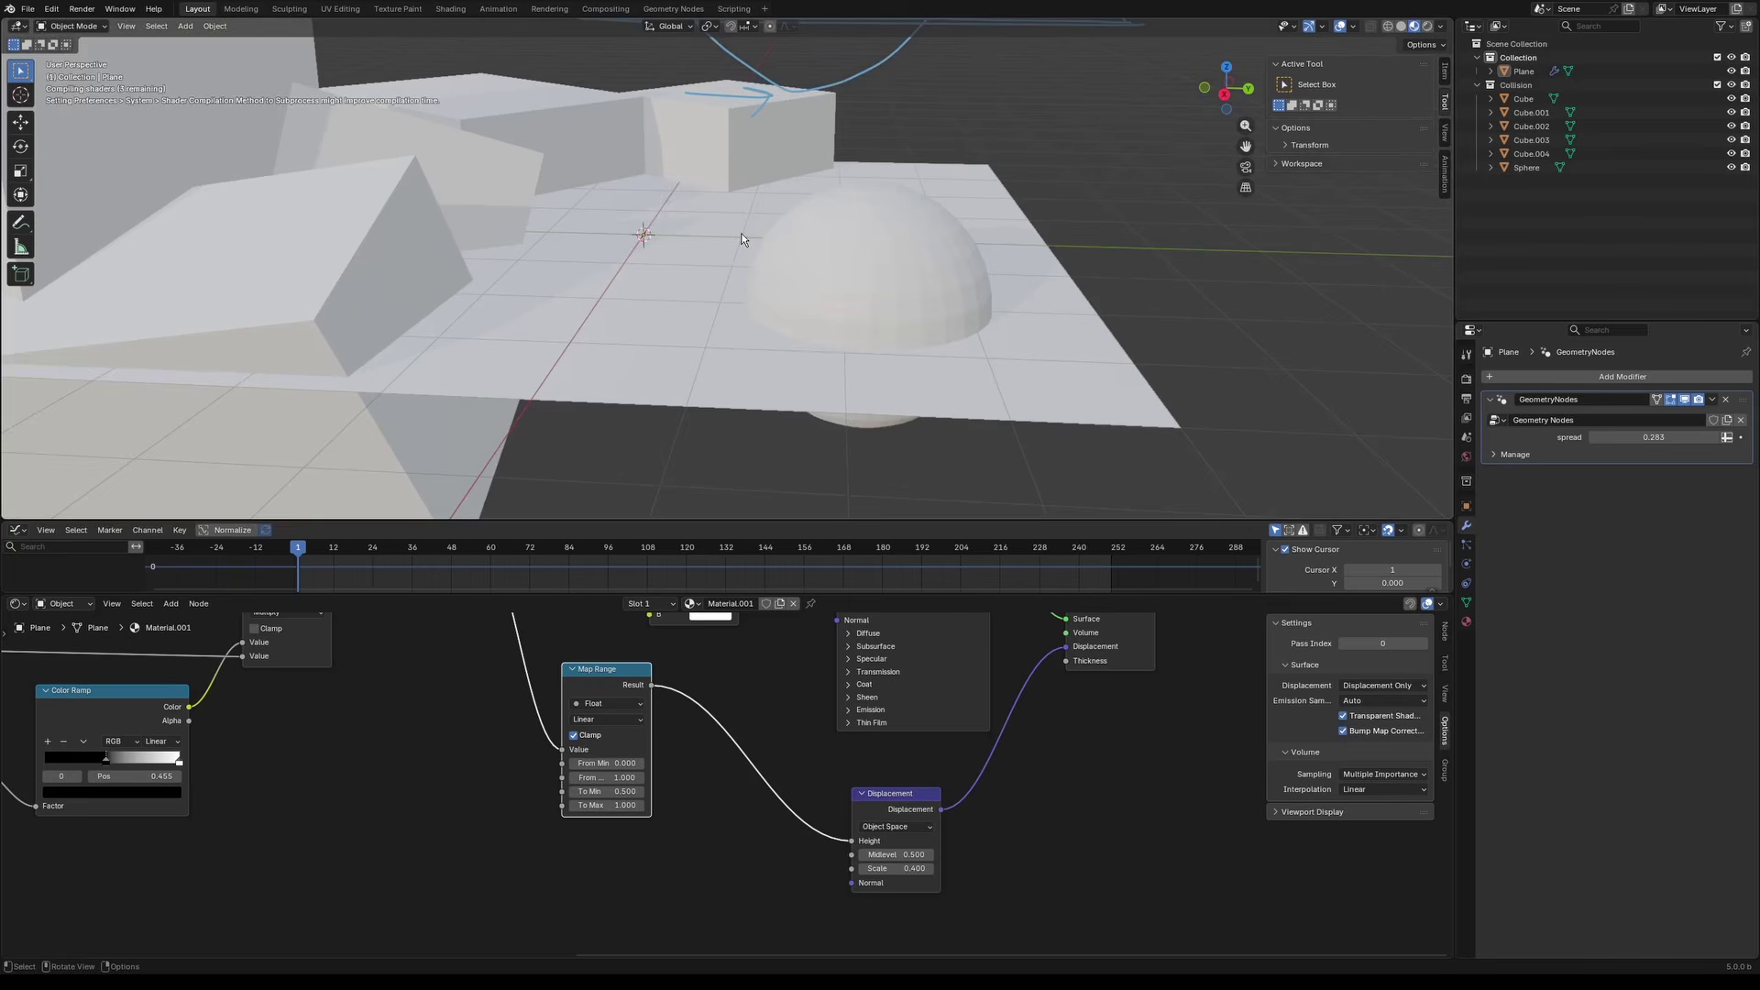
middle_click_drag(743, 239, 720, 235)
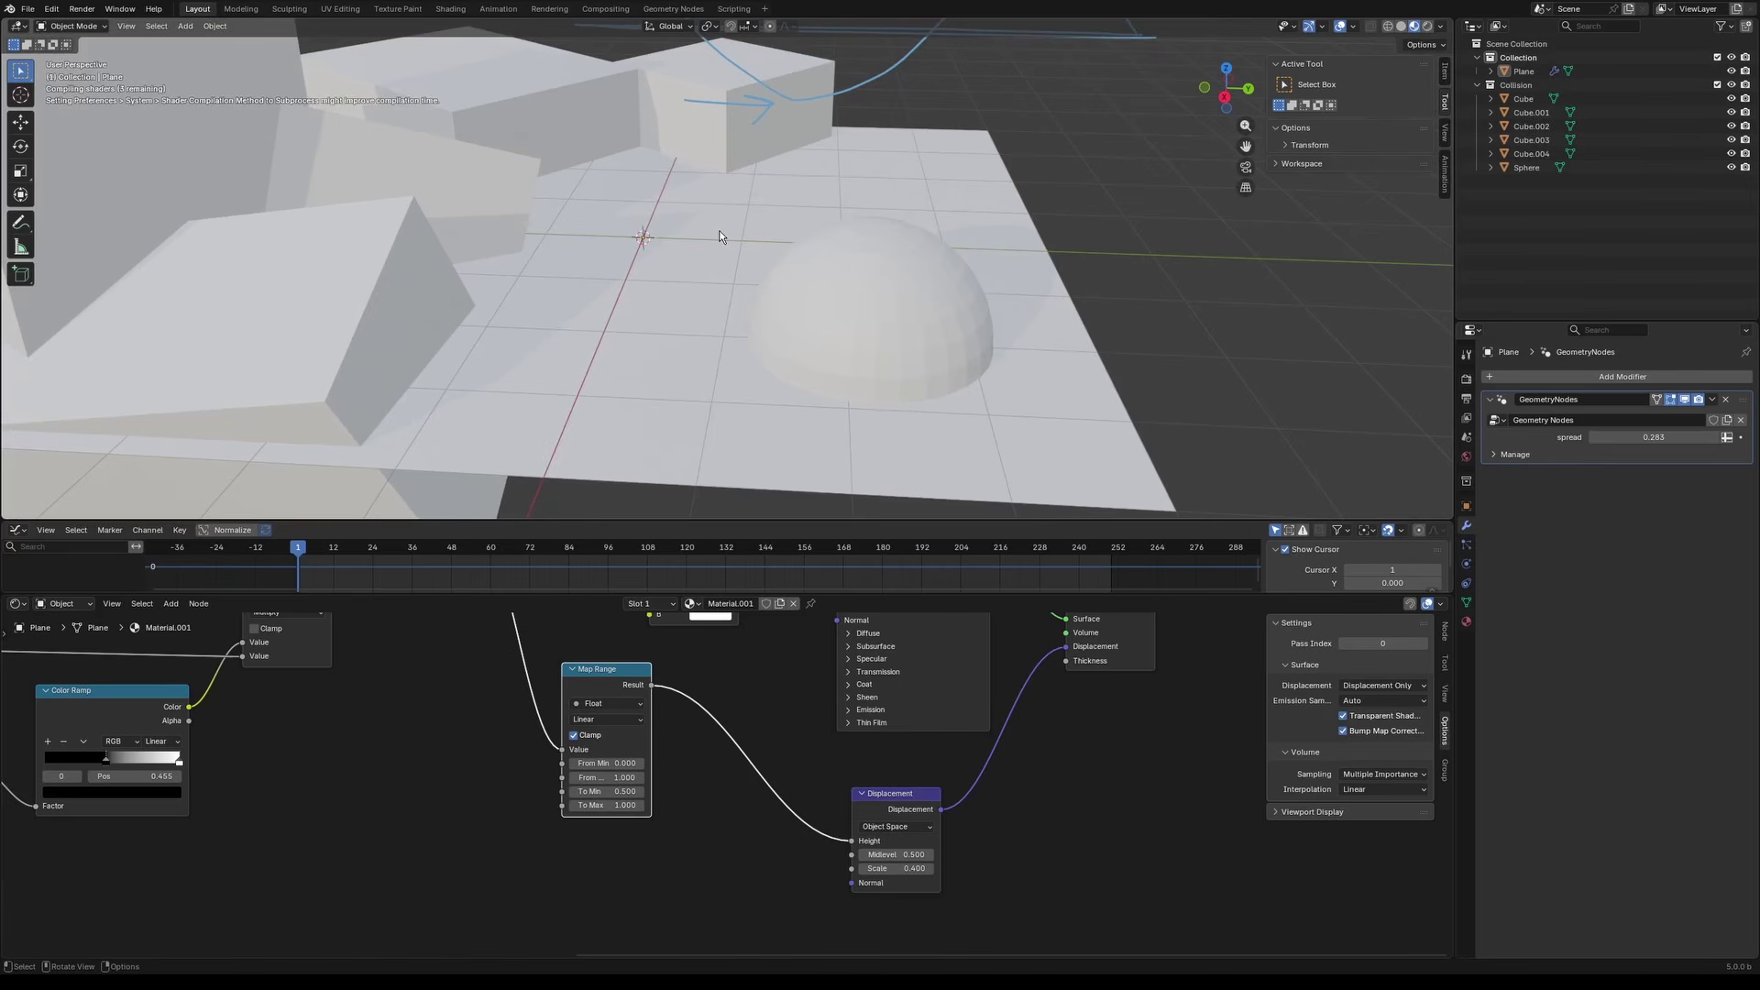
middle_click_drag(719, 235, 729, 353)
scroll(696, 282, "up", 2)
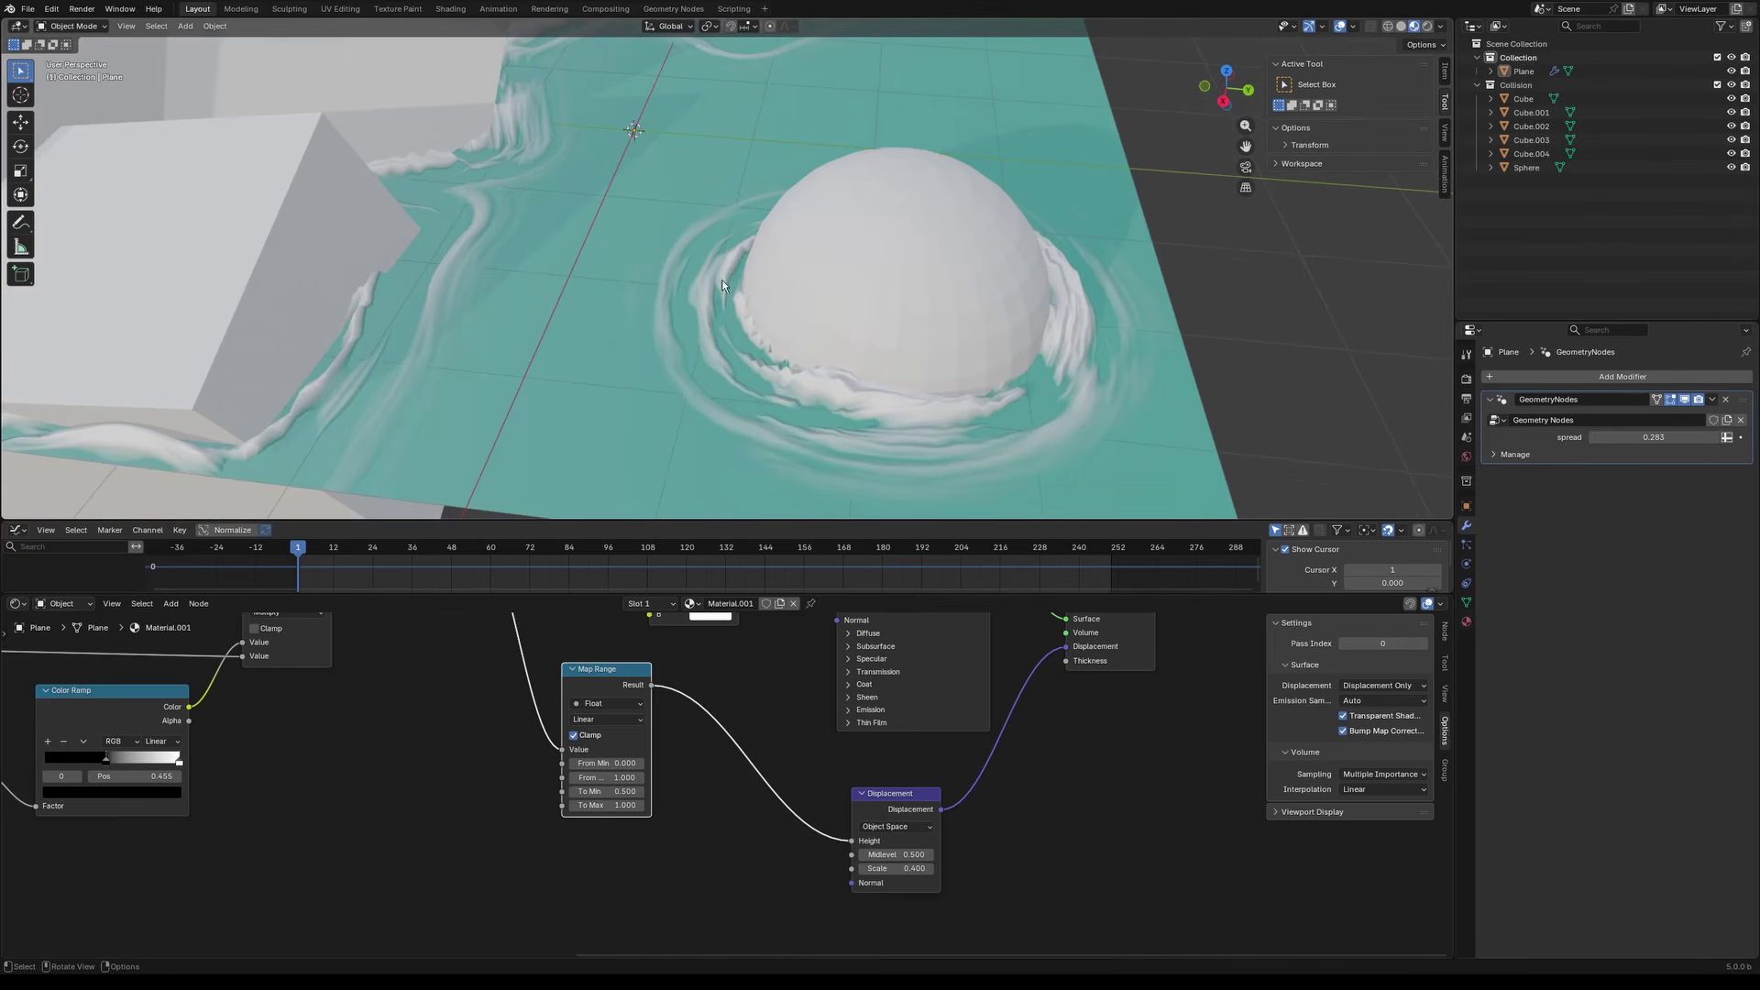
middle_click_drag(738, 370, 967, 424)
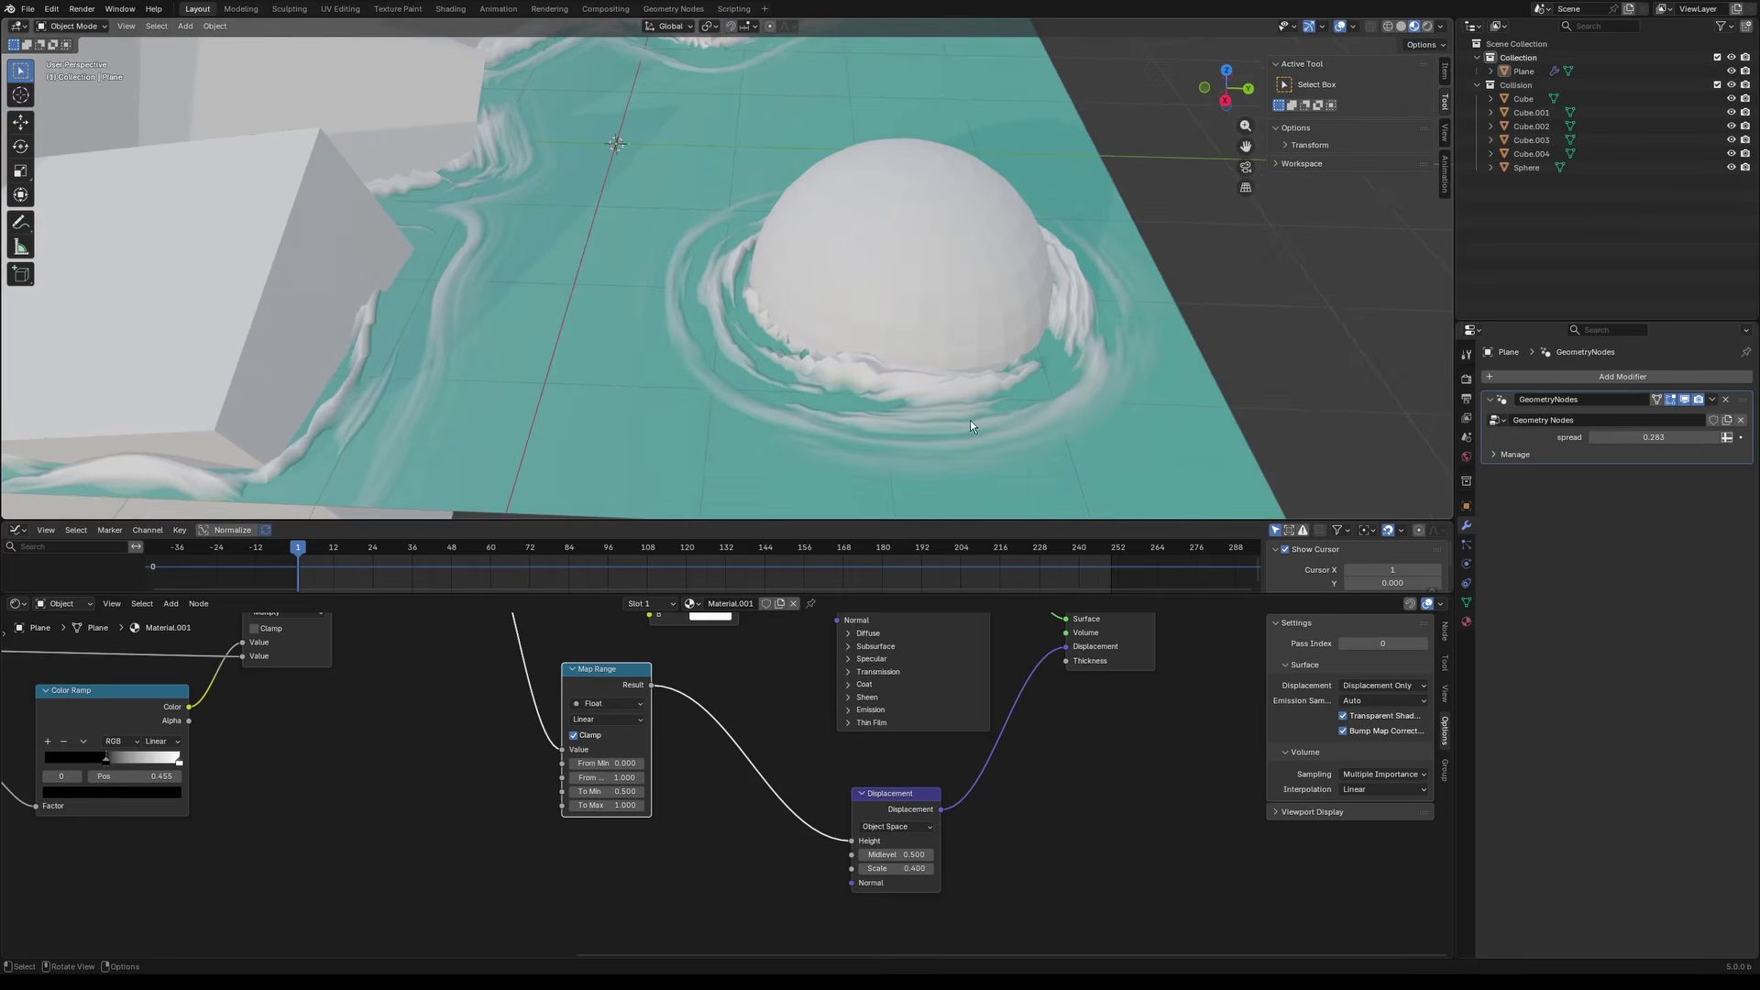
Step: Add a Subdivision Surface modifier to the water plane
left_click(1587, 377)
type("sub")
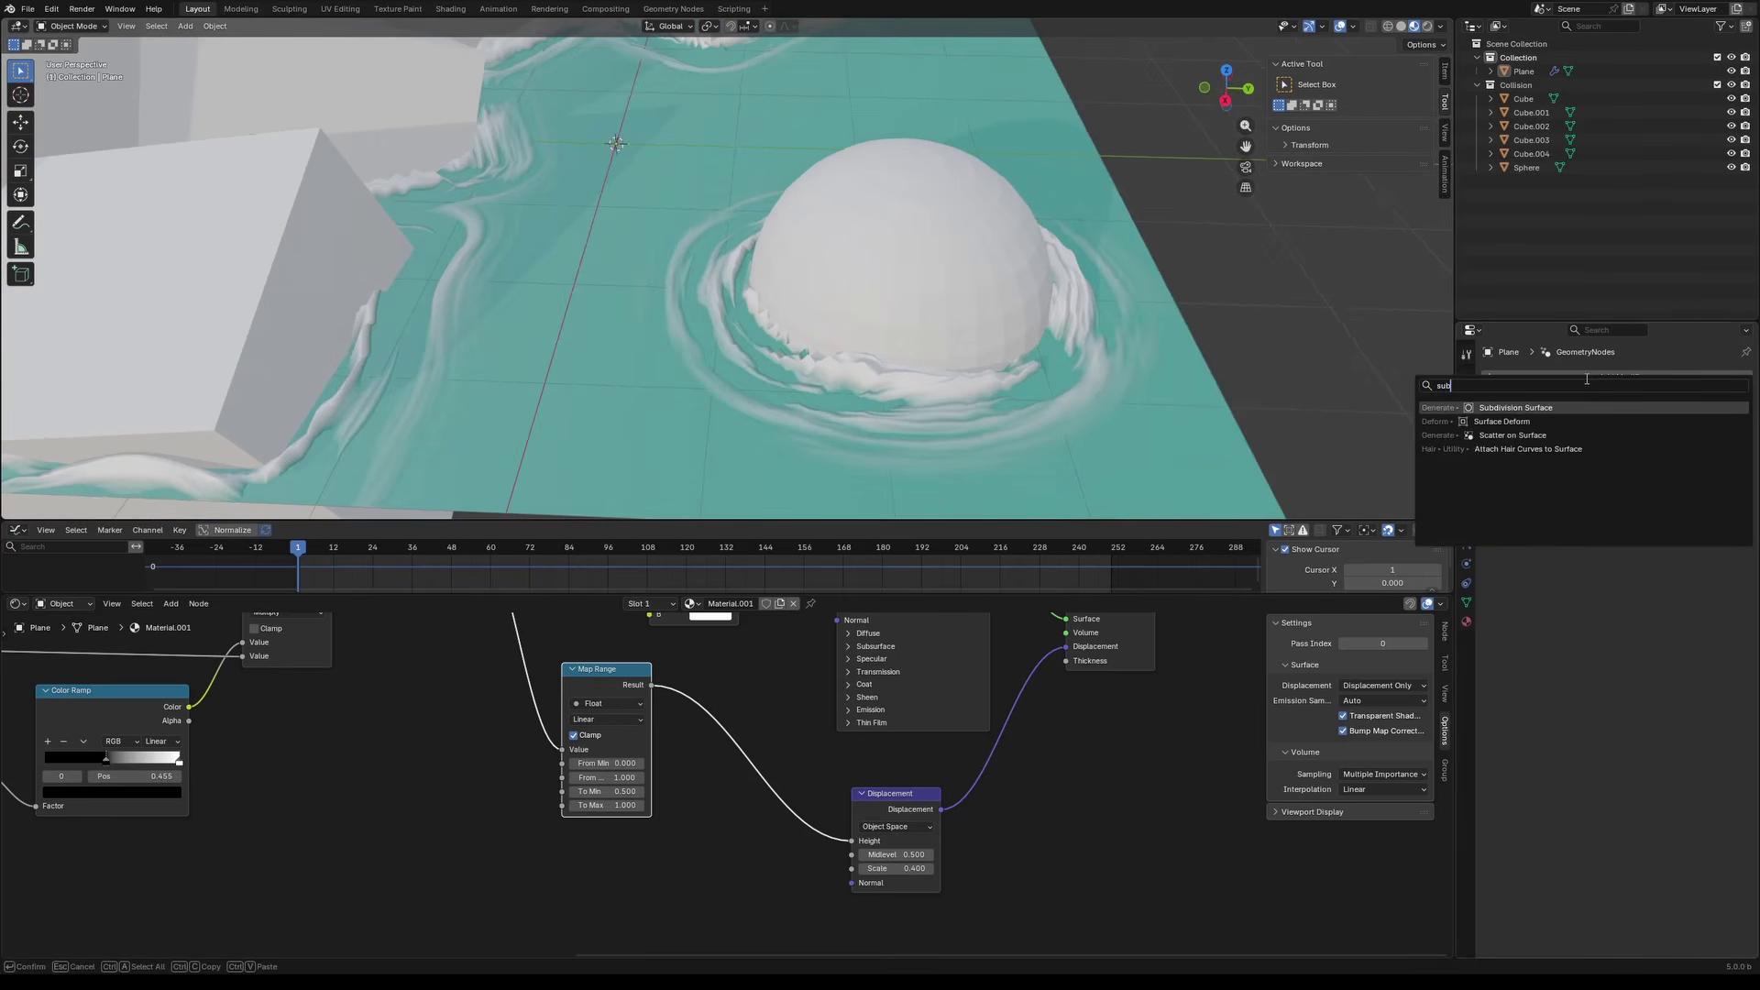
key("Return")
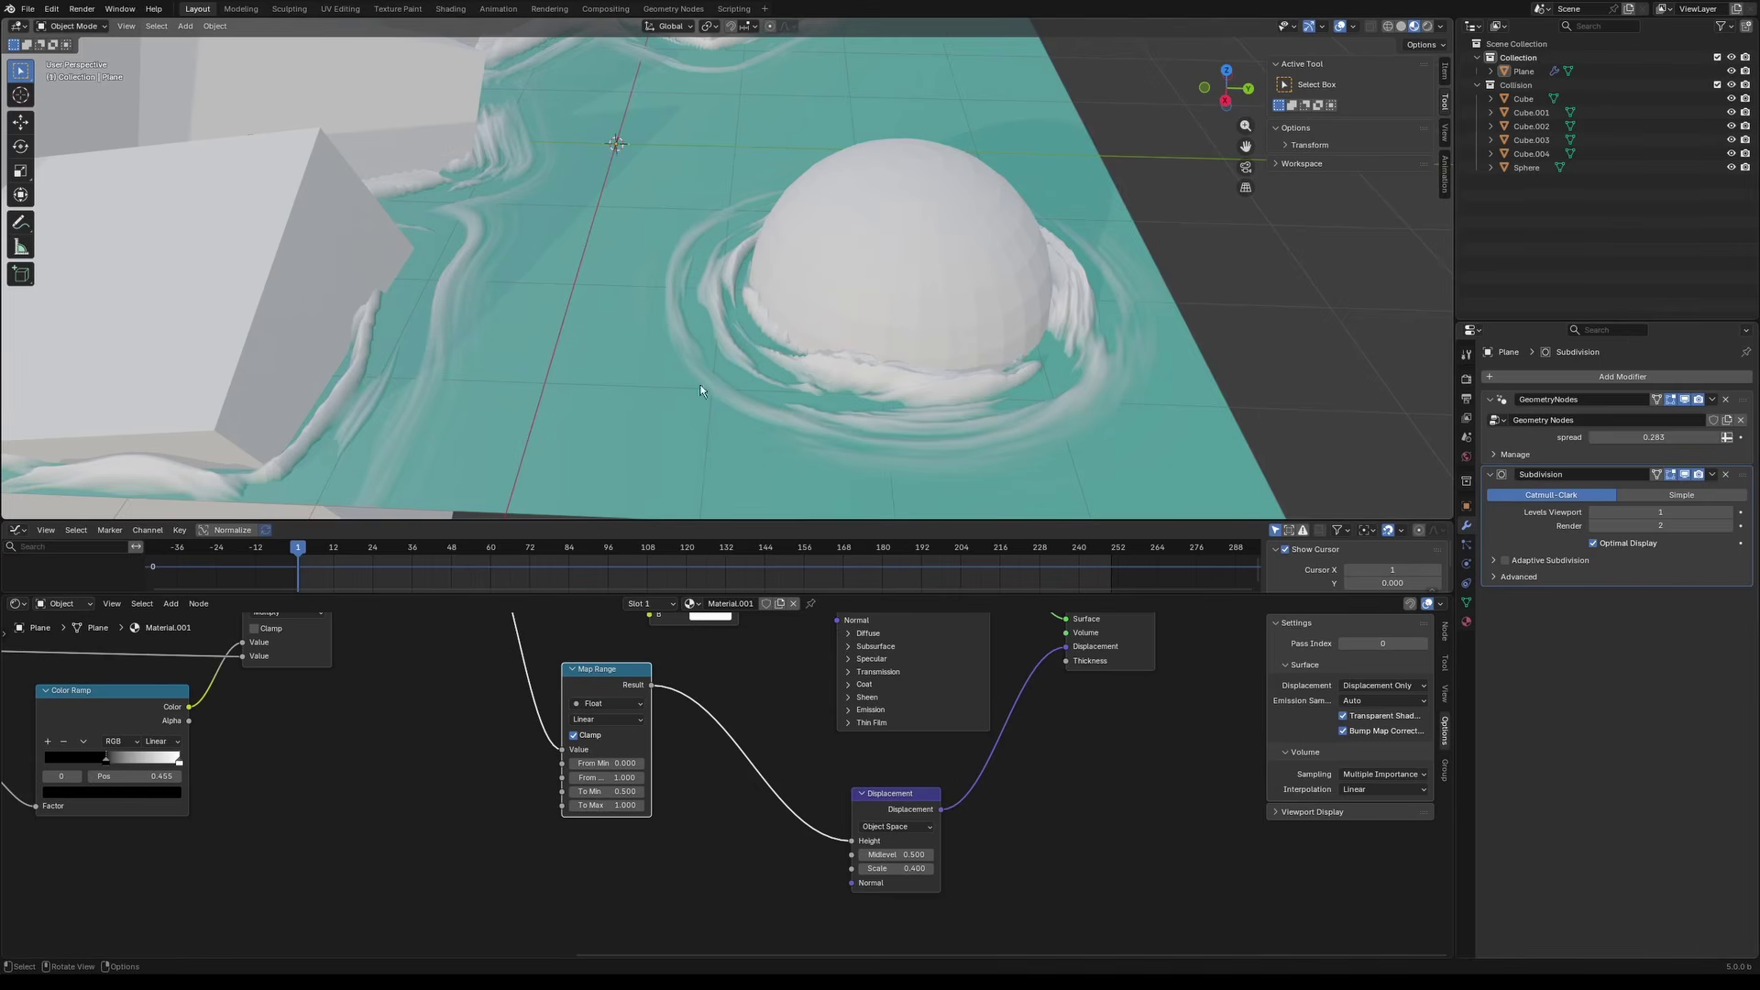
middle_click_drag(905, 316, 624, 249)
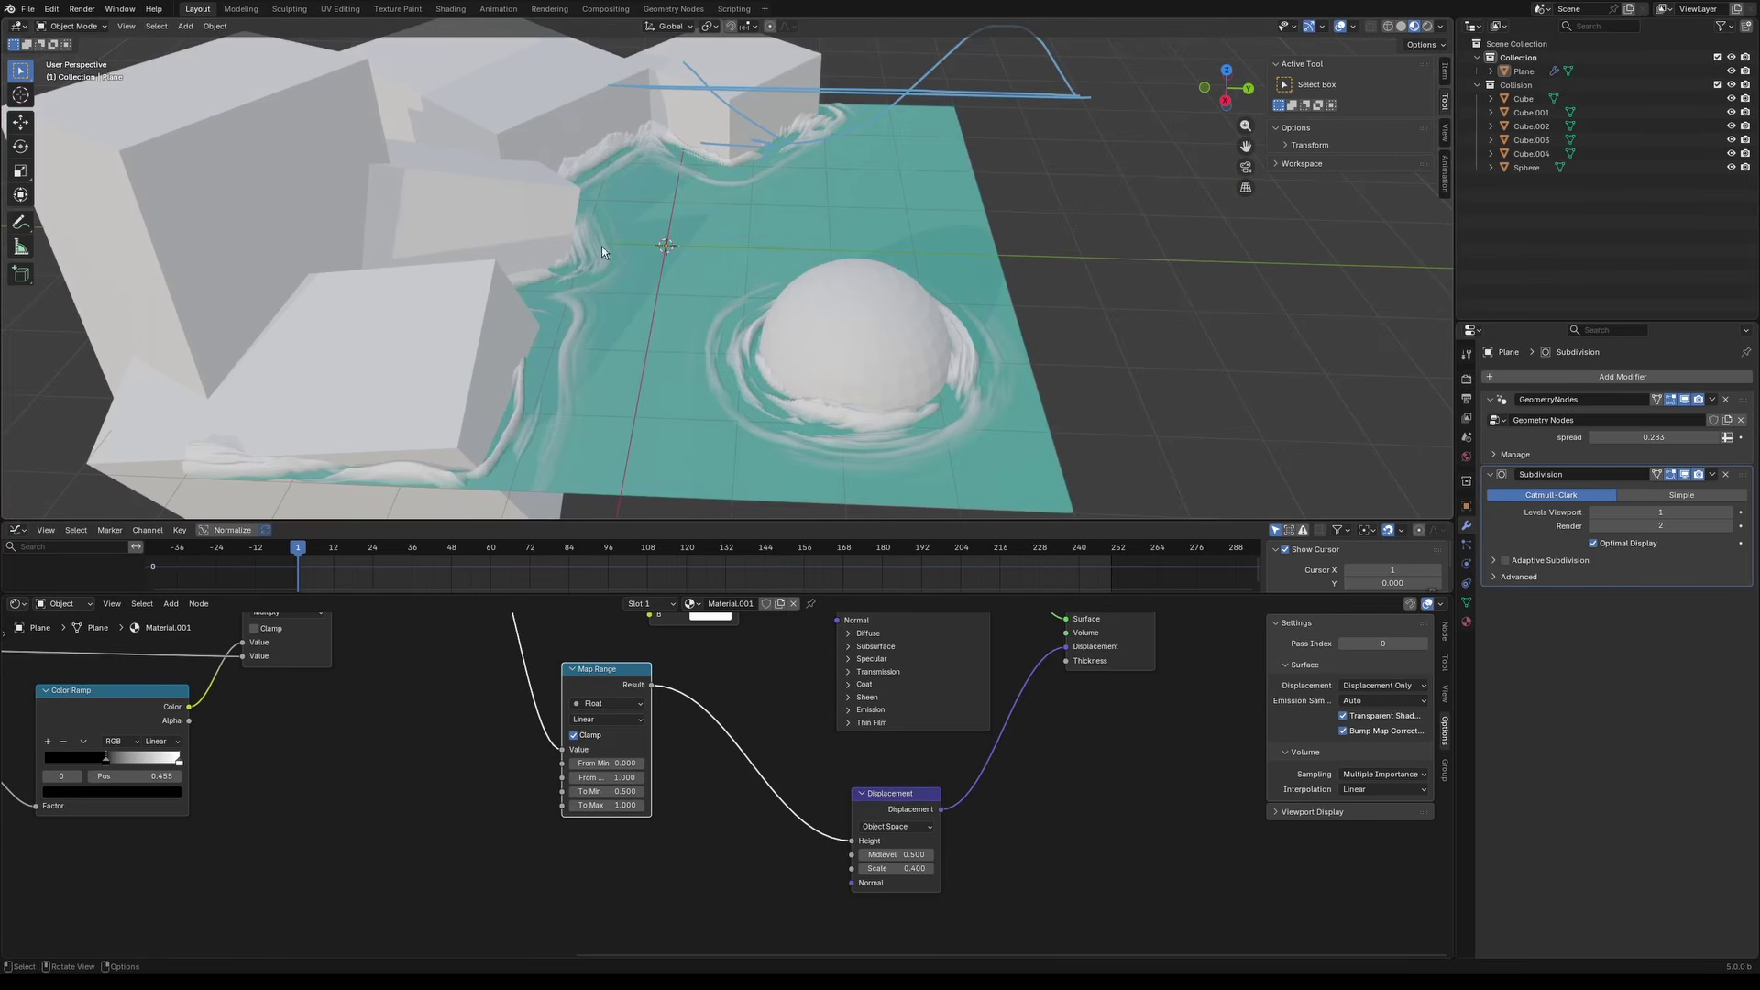
middle_click_drag(658, 300, 681, 220)
scroll(680, 220, "up", 1)
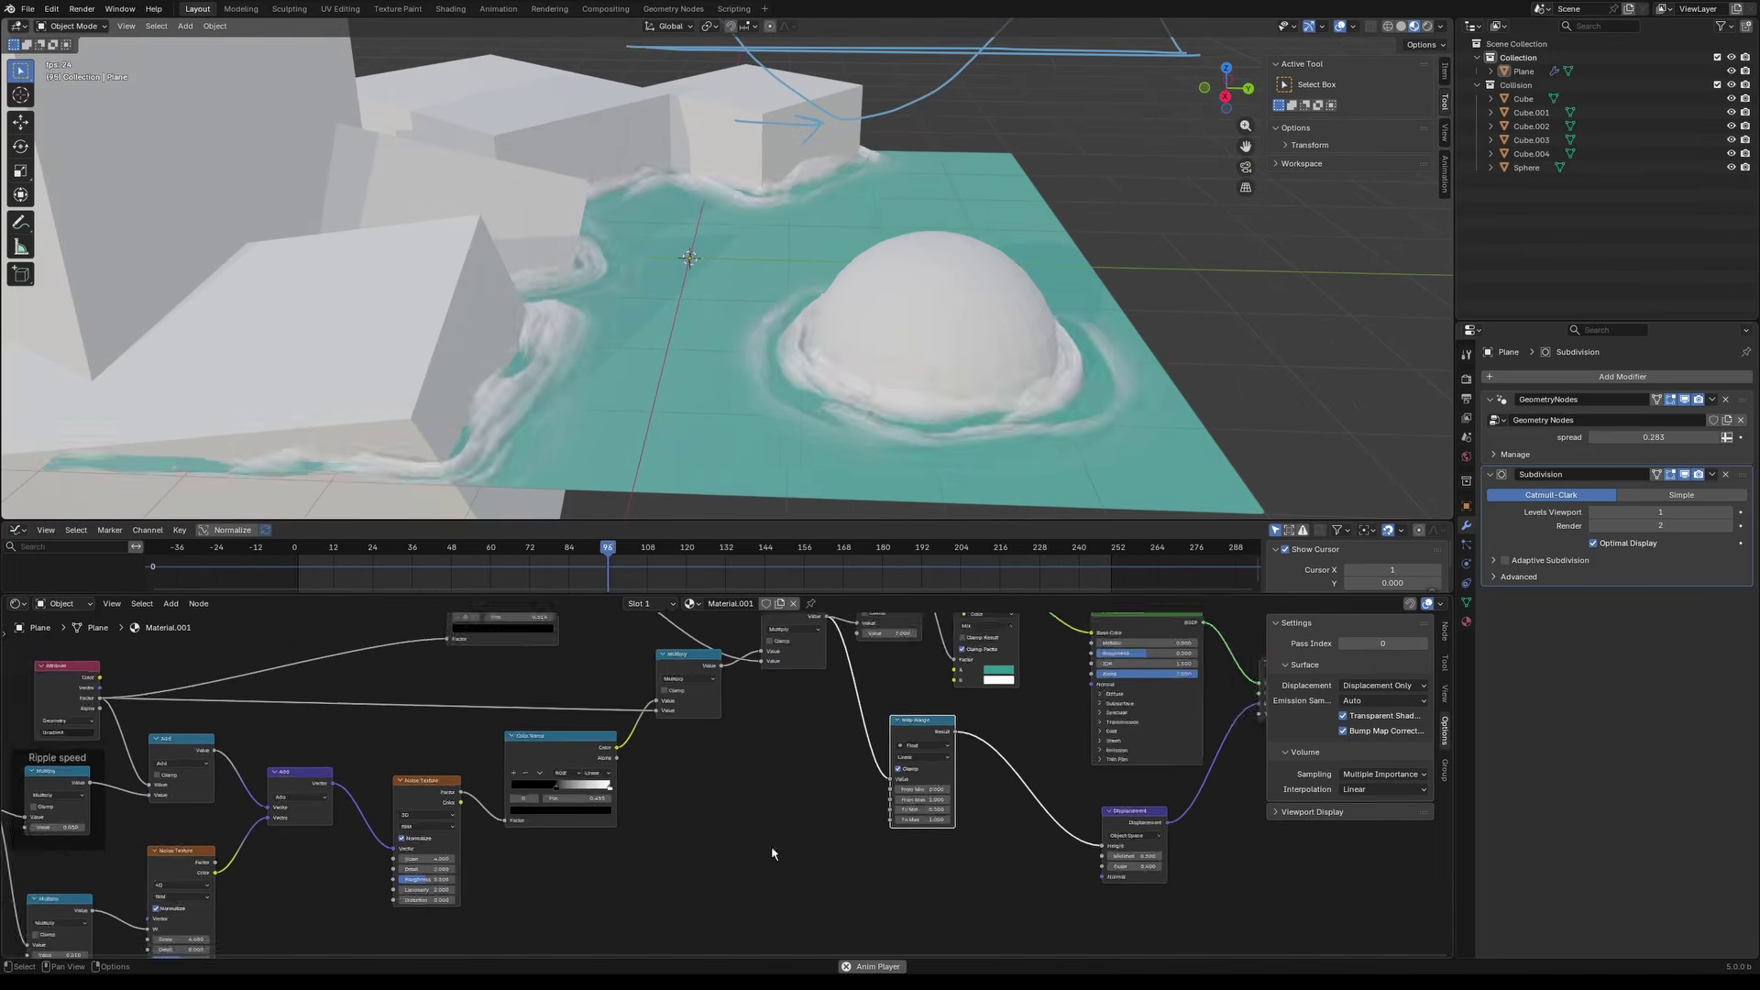
Step: Set the Multiply value in the Ripple speed frame to 0.01
scroll(729, 788, "up", 1)
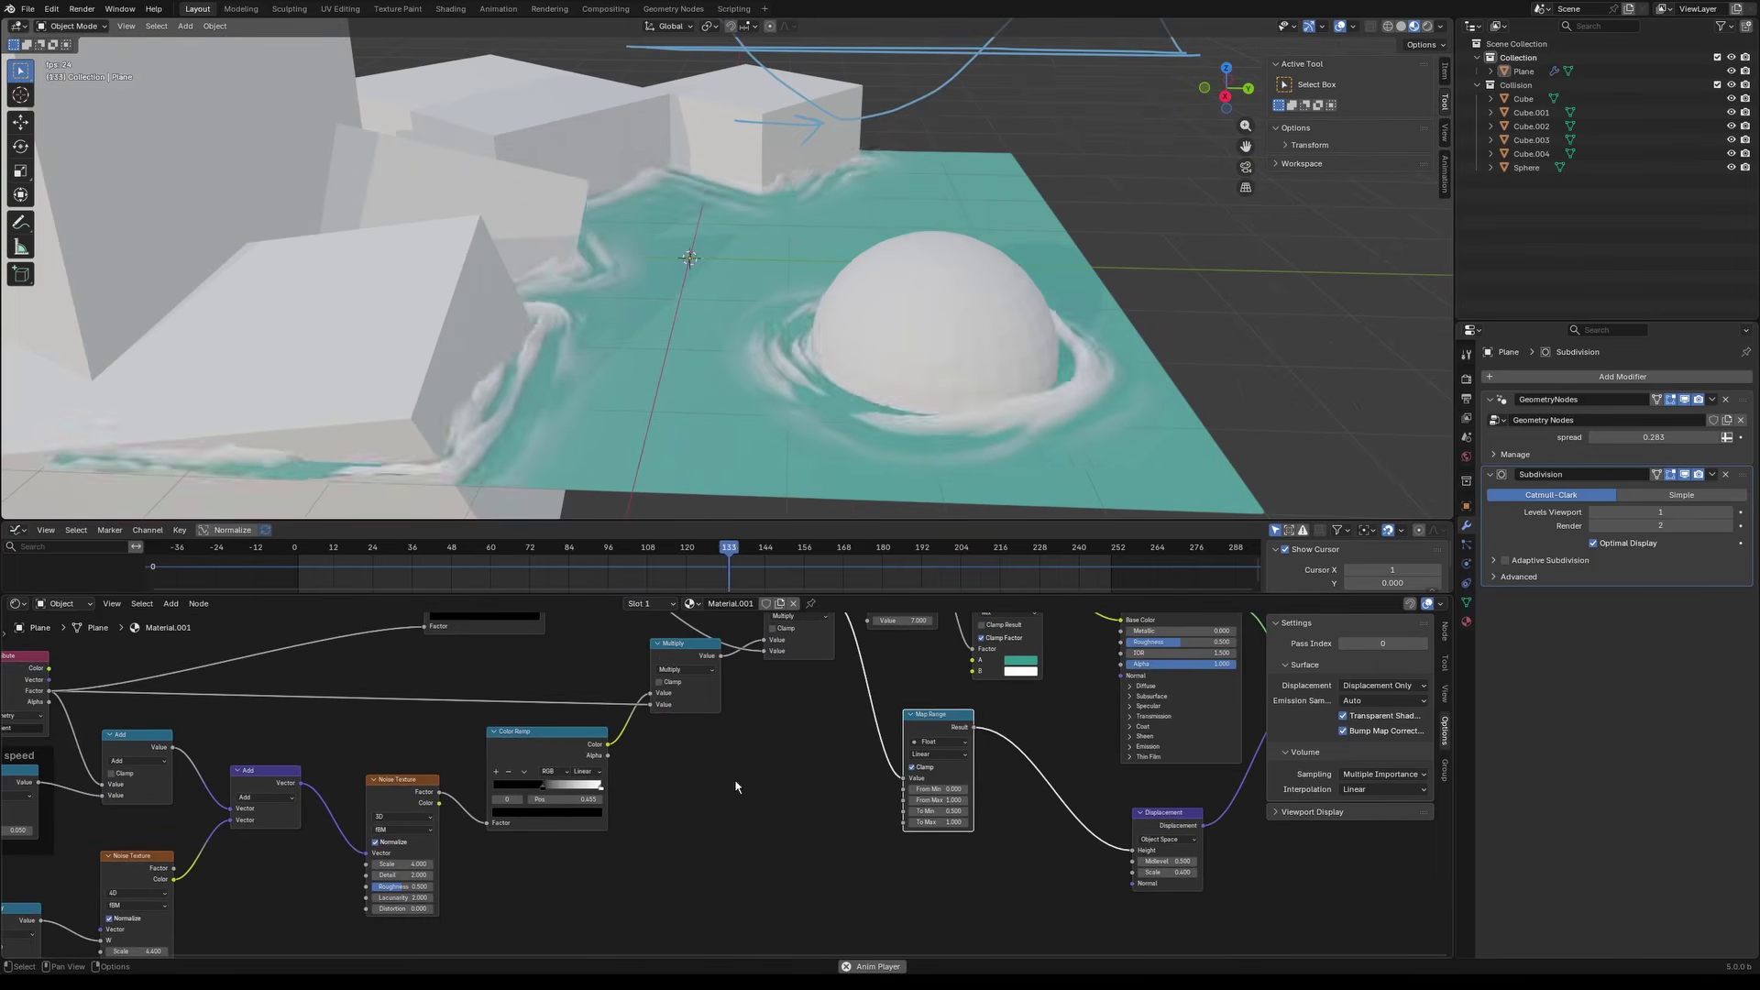
middle_click_drag(134, 916, 655, 847)
scroll(542, 811, "up", 1)
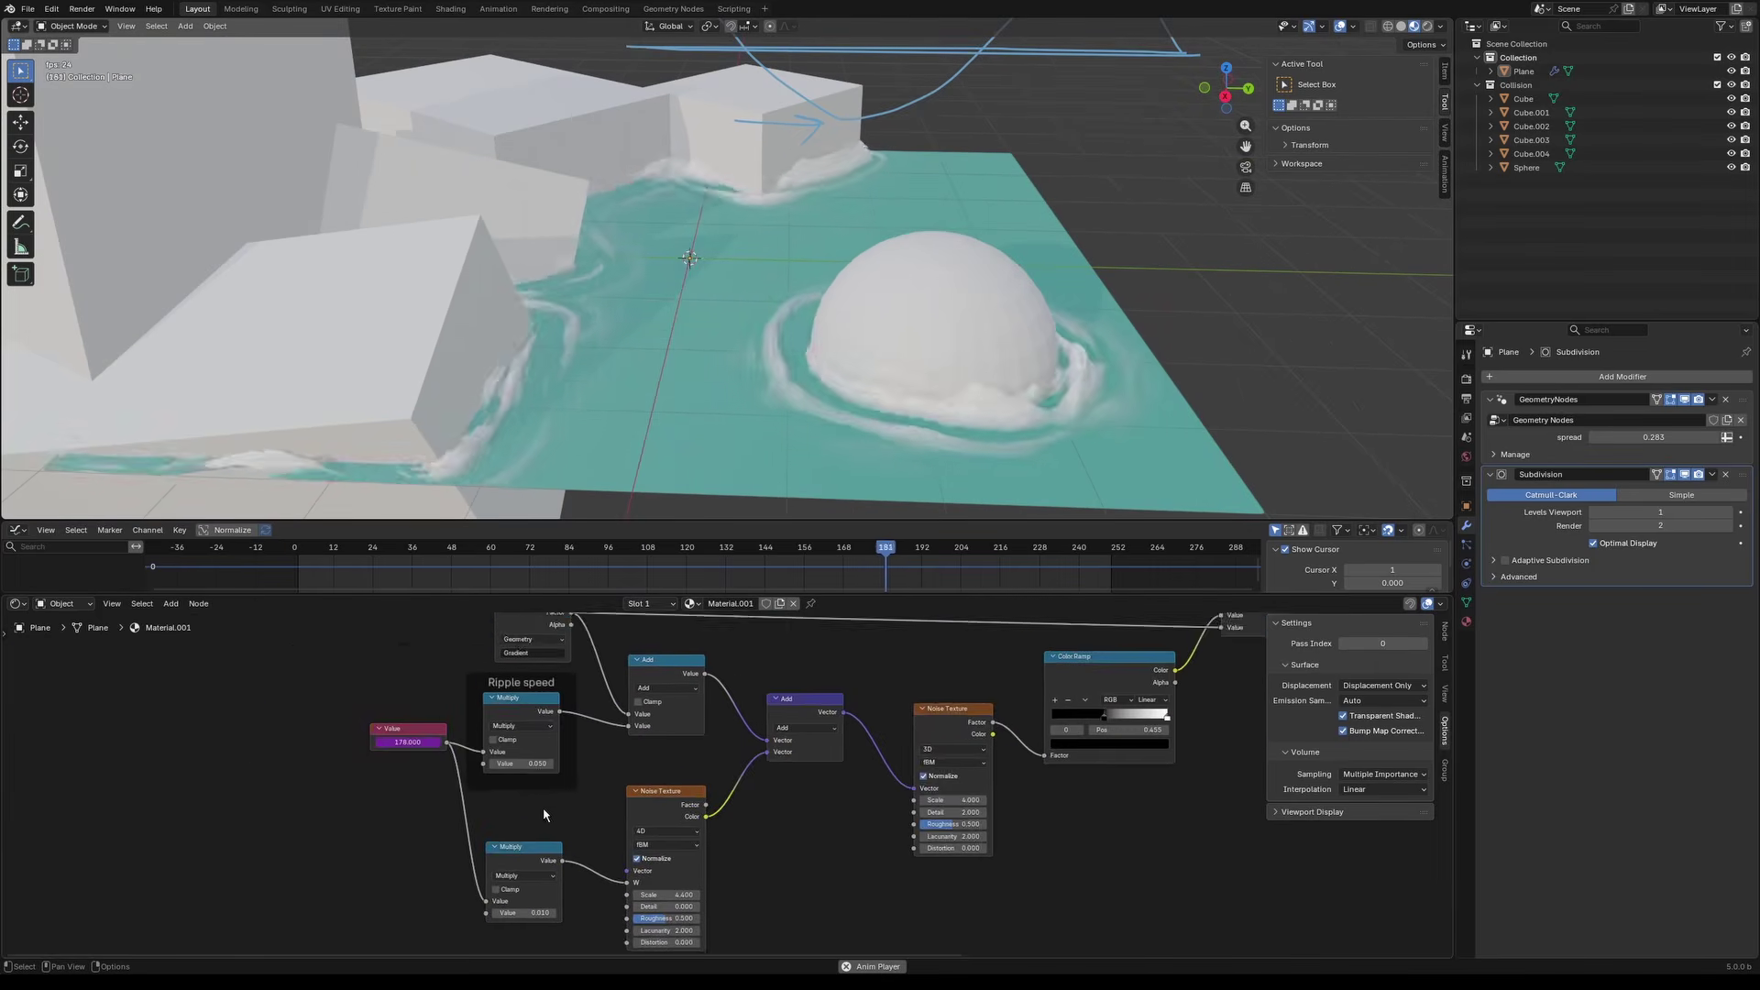
middle_click_drag(517, 803, 460, 808)
scroll(460, 807, "up", 3)
scroll(459, 808, "up", 1)
left_click(523, 781)
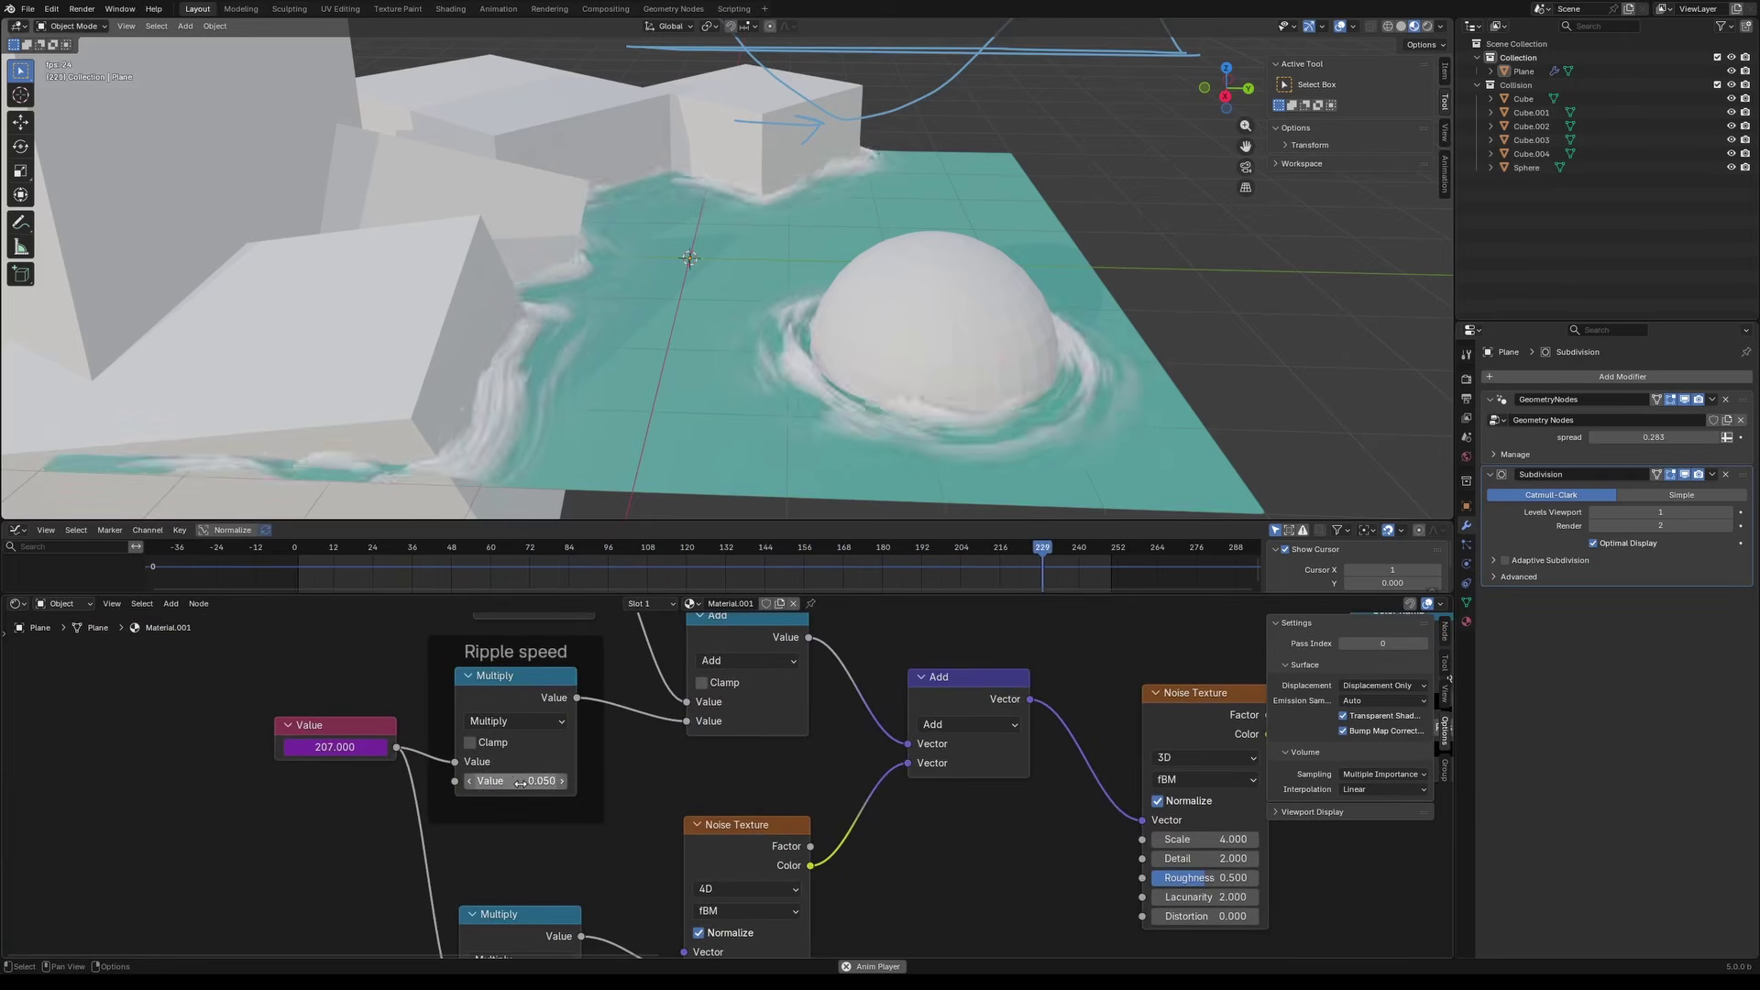
key("BackSpace")
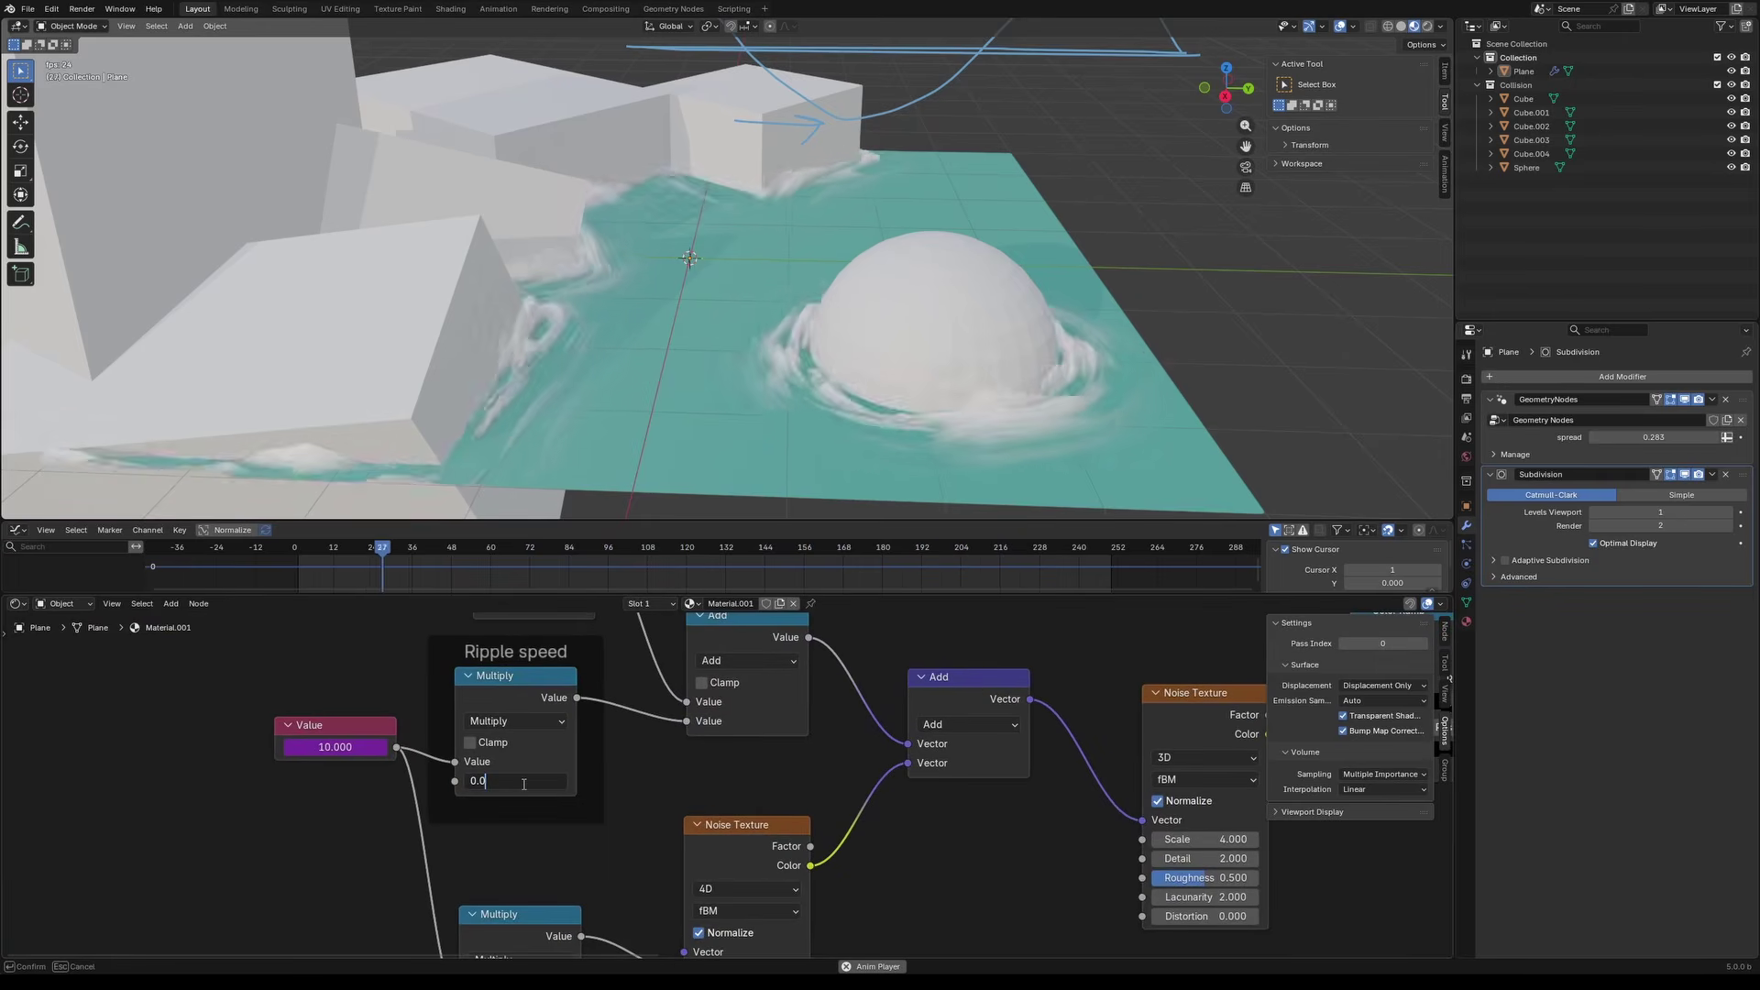
type("1")
key("Return")
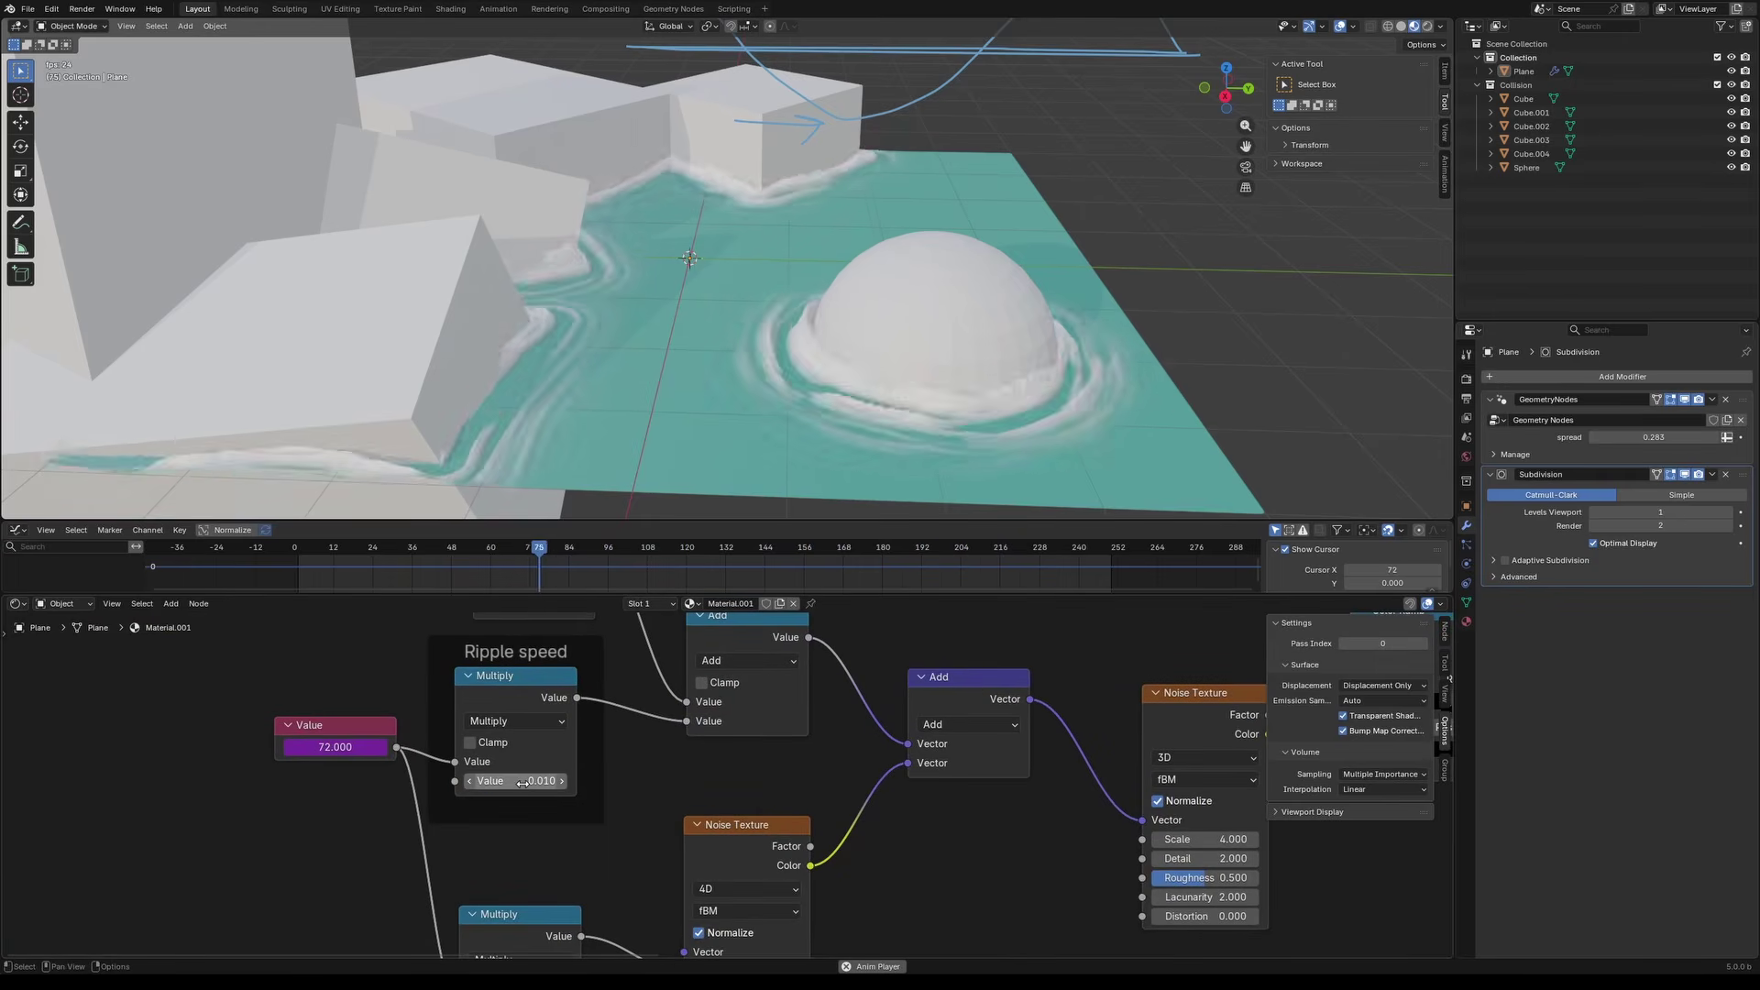
Step: Set the Multiply value in the Ripple speed frame to 0.02
left_click(522, 781)
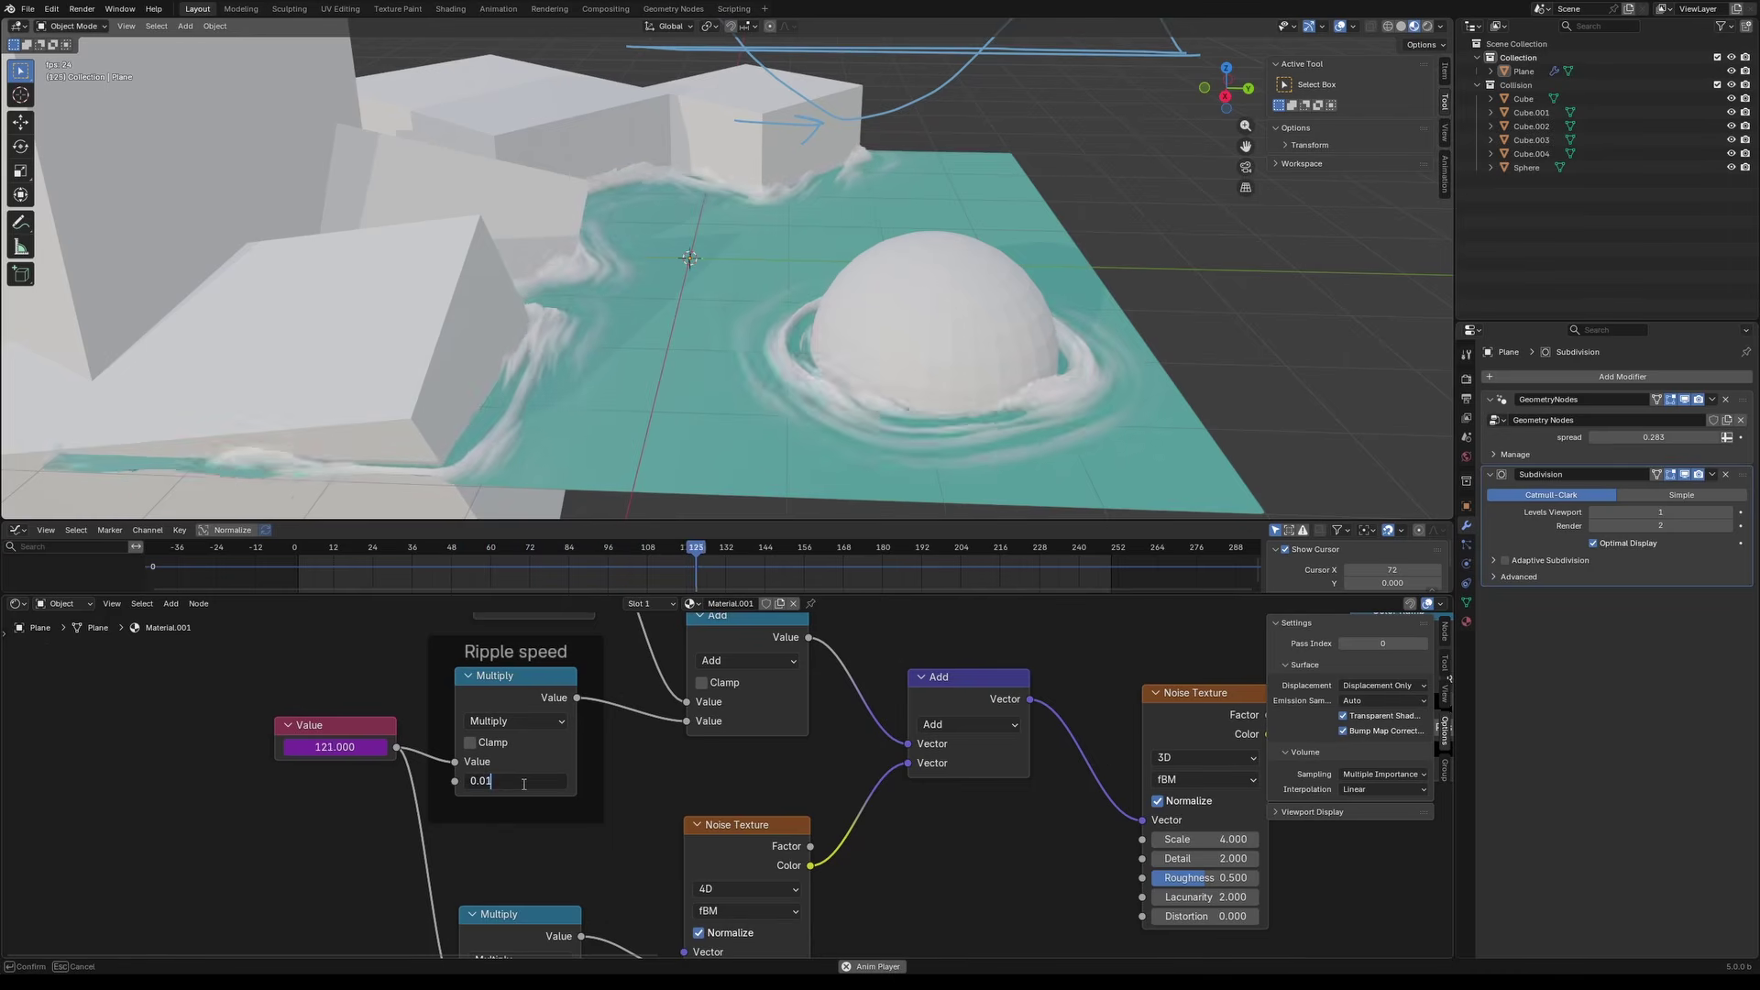
key("BackSpace")
type("2")
key("Return")
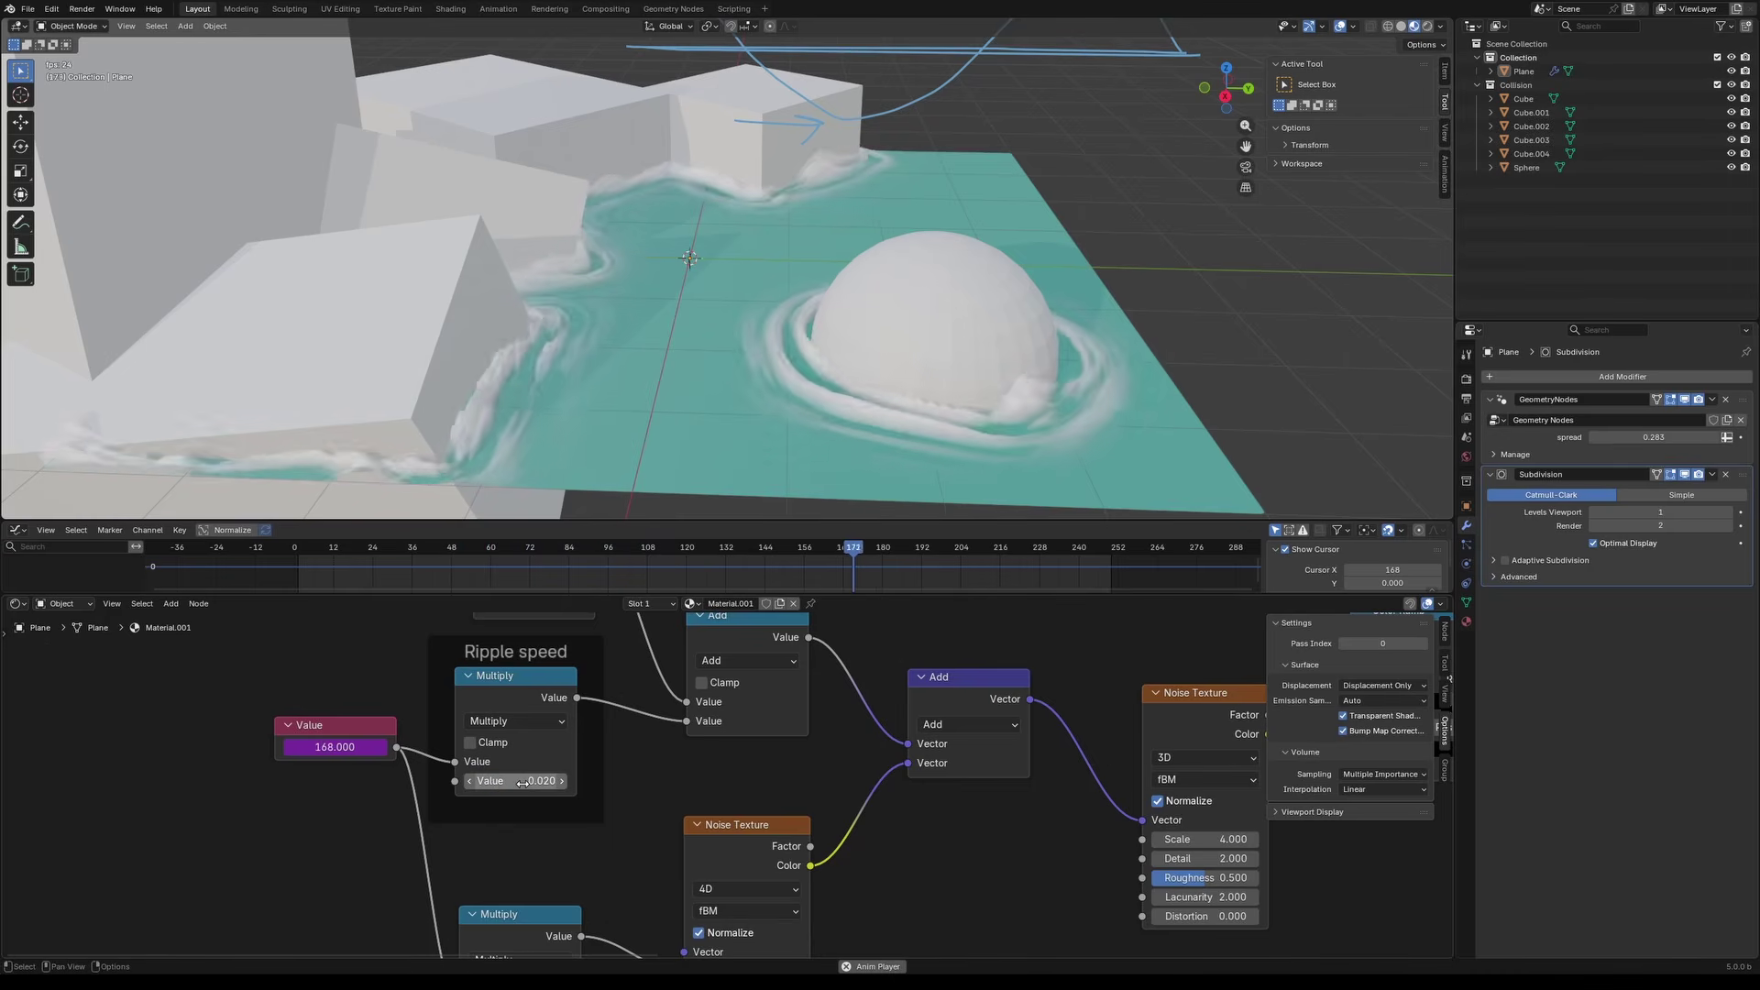
Step: Set the Displacement node's scale to 0.3
scroll(884, 825, "down", 5)
middle_click_drag(884, 825, 394, 798)
middle_click_drag(864, 745, 715, 779)
middle_click_drag(1038, 769, 717, 777)
scroll(825, 803, "up", 7)
middle_click_drag(1128, 898, 724, 850)
left_click(777, 855)
type("0.3")
key("Return")
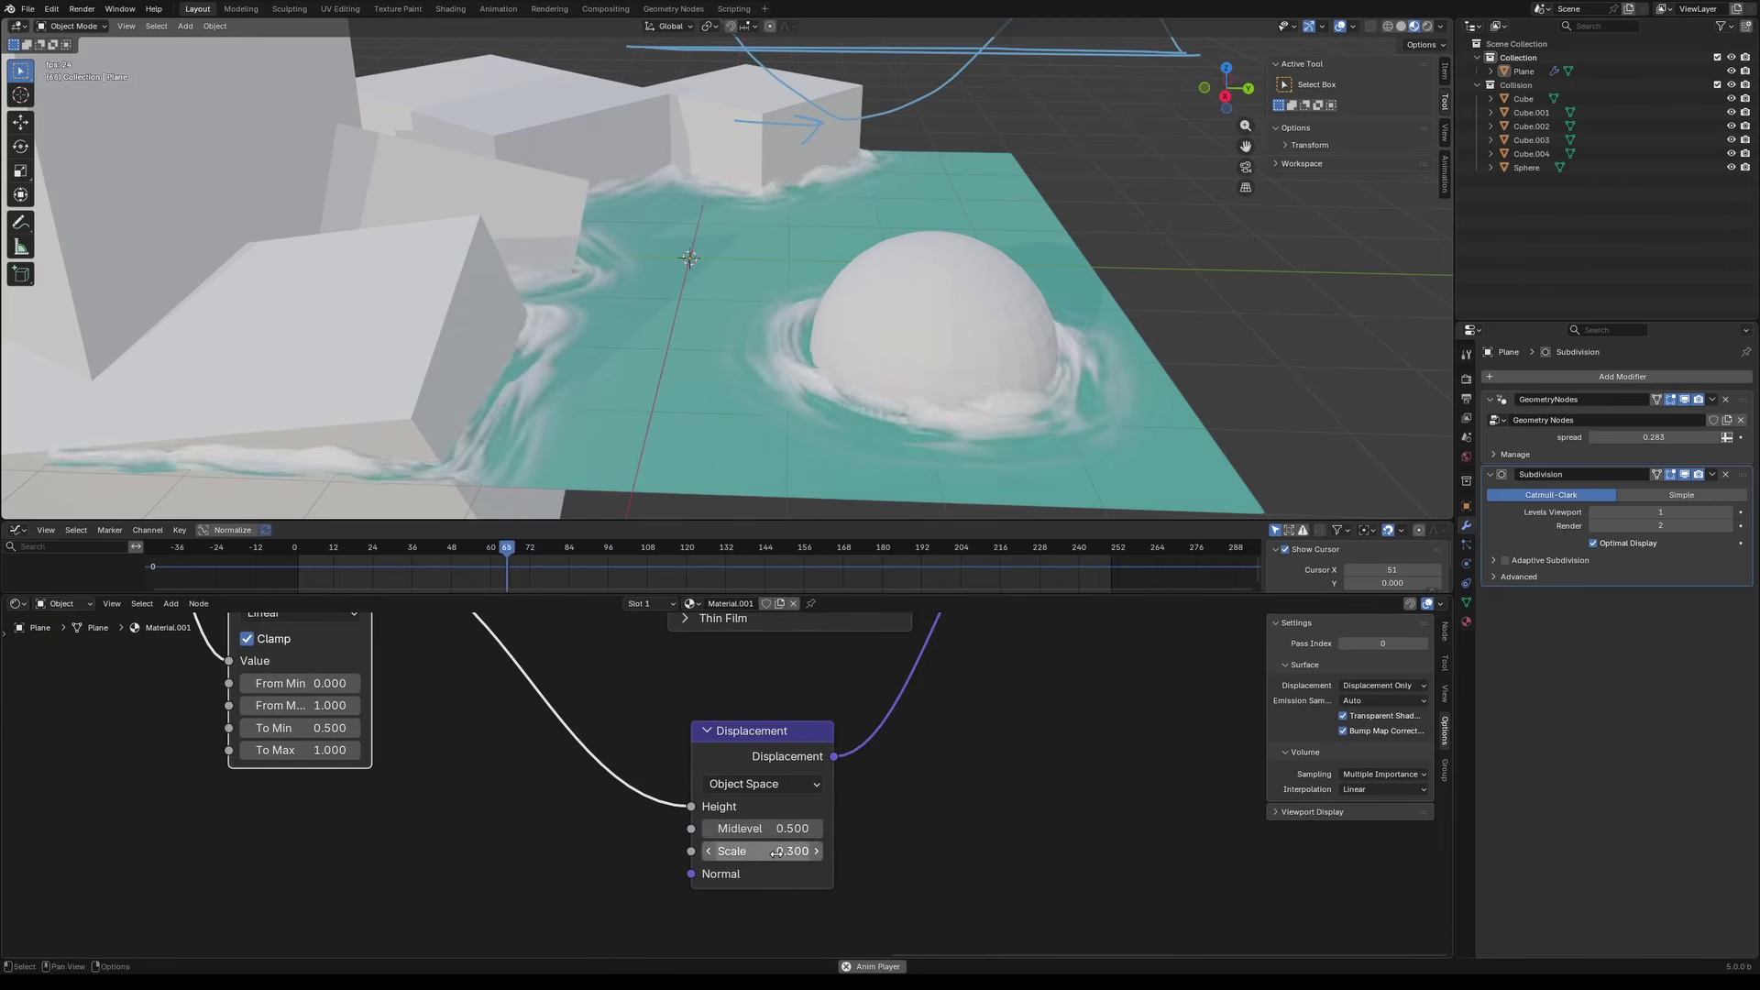
Step: Set the Displacement node's scale to 0.2
left_click(776, 855)
type("0.2")
key("Return")
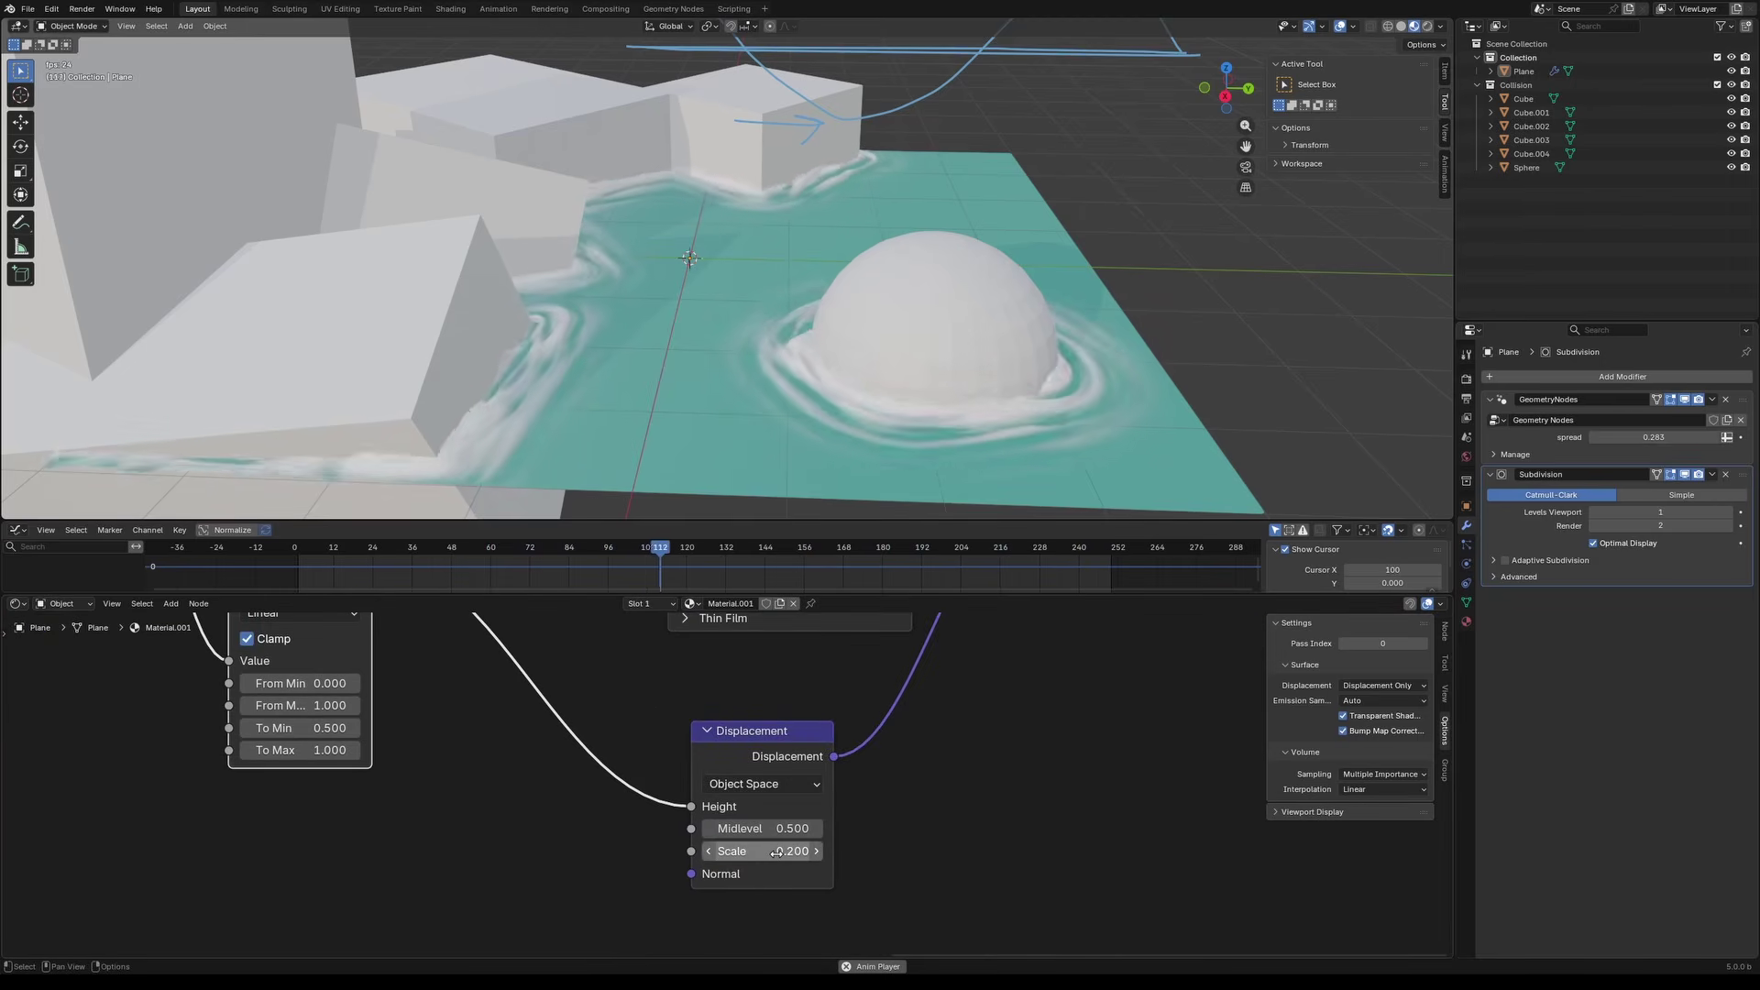
Step: Raise the 4D Noise Texture's scale to about 9.1 and view the ripples around the sphere from above
key("Home")
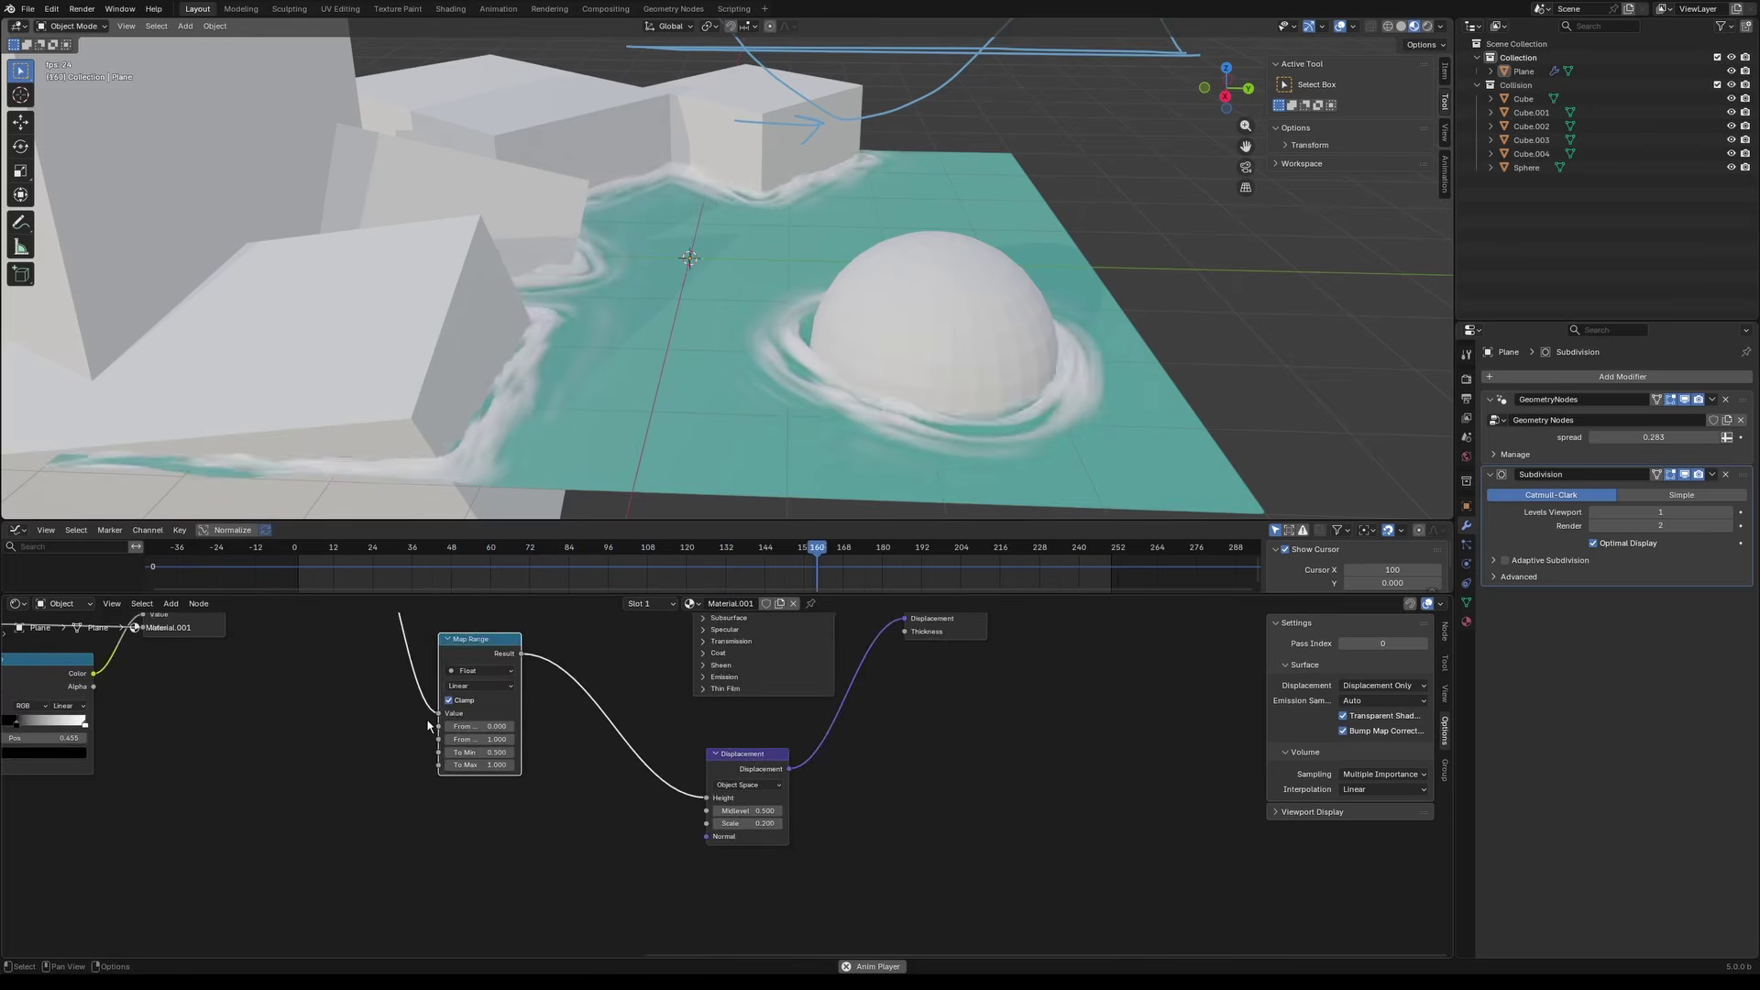
middle_click_drag(389, 775, 971, 704)
middle_click_drag(683, 848, 670, 774)
scroll(706, 773, "up", 9)
left_click_drag(642, 794, 943, 794)
middle_click_drag(892, 204, 844, 306)
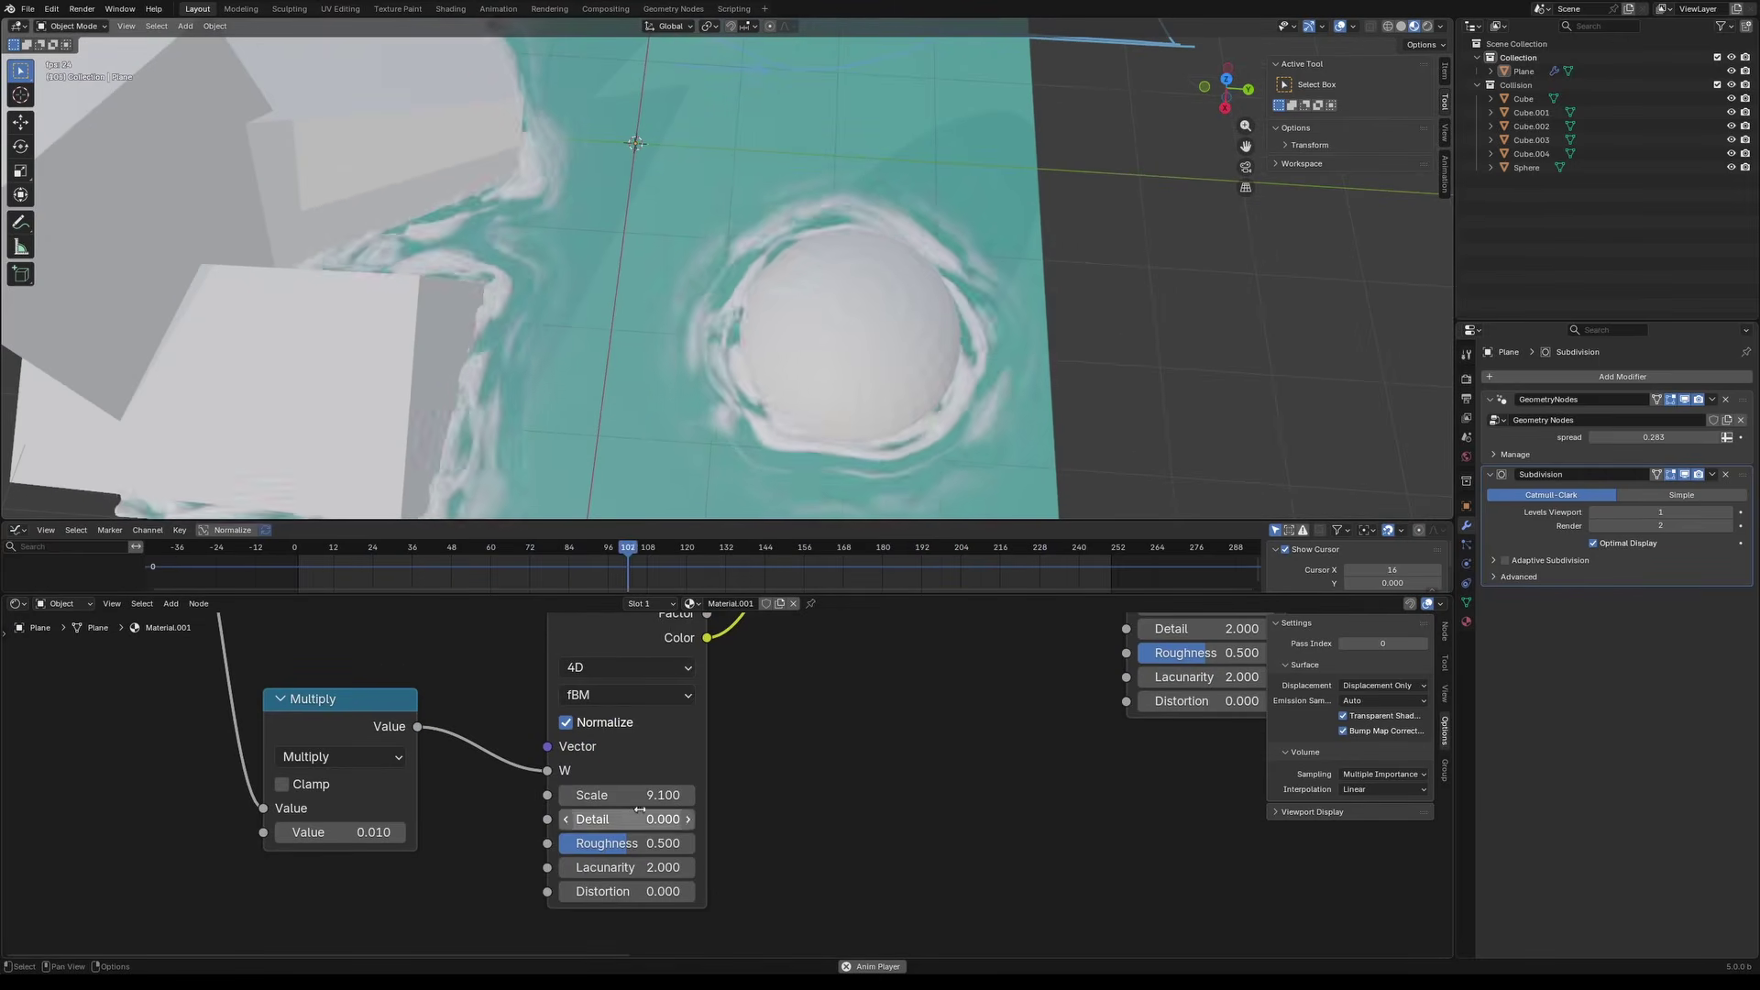
Step: Lower the 4D Noise Texture's scale to about 4.7
middle_click_drag(649, 793, 643, 838)
scroll(643, 835, "down", 1)
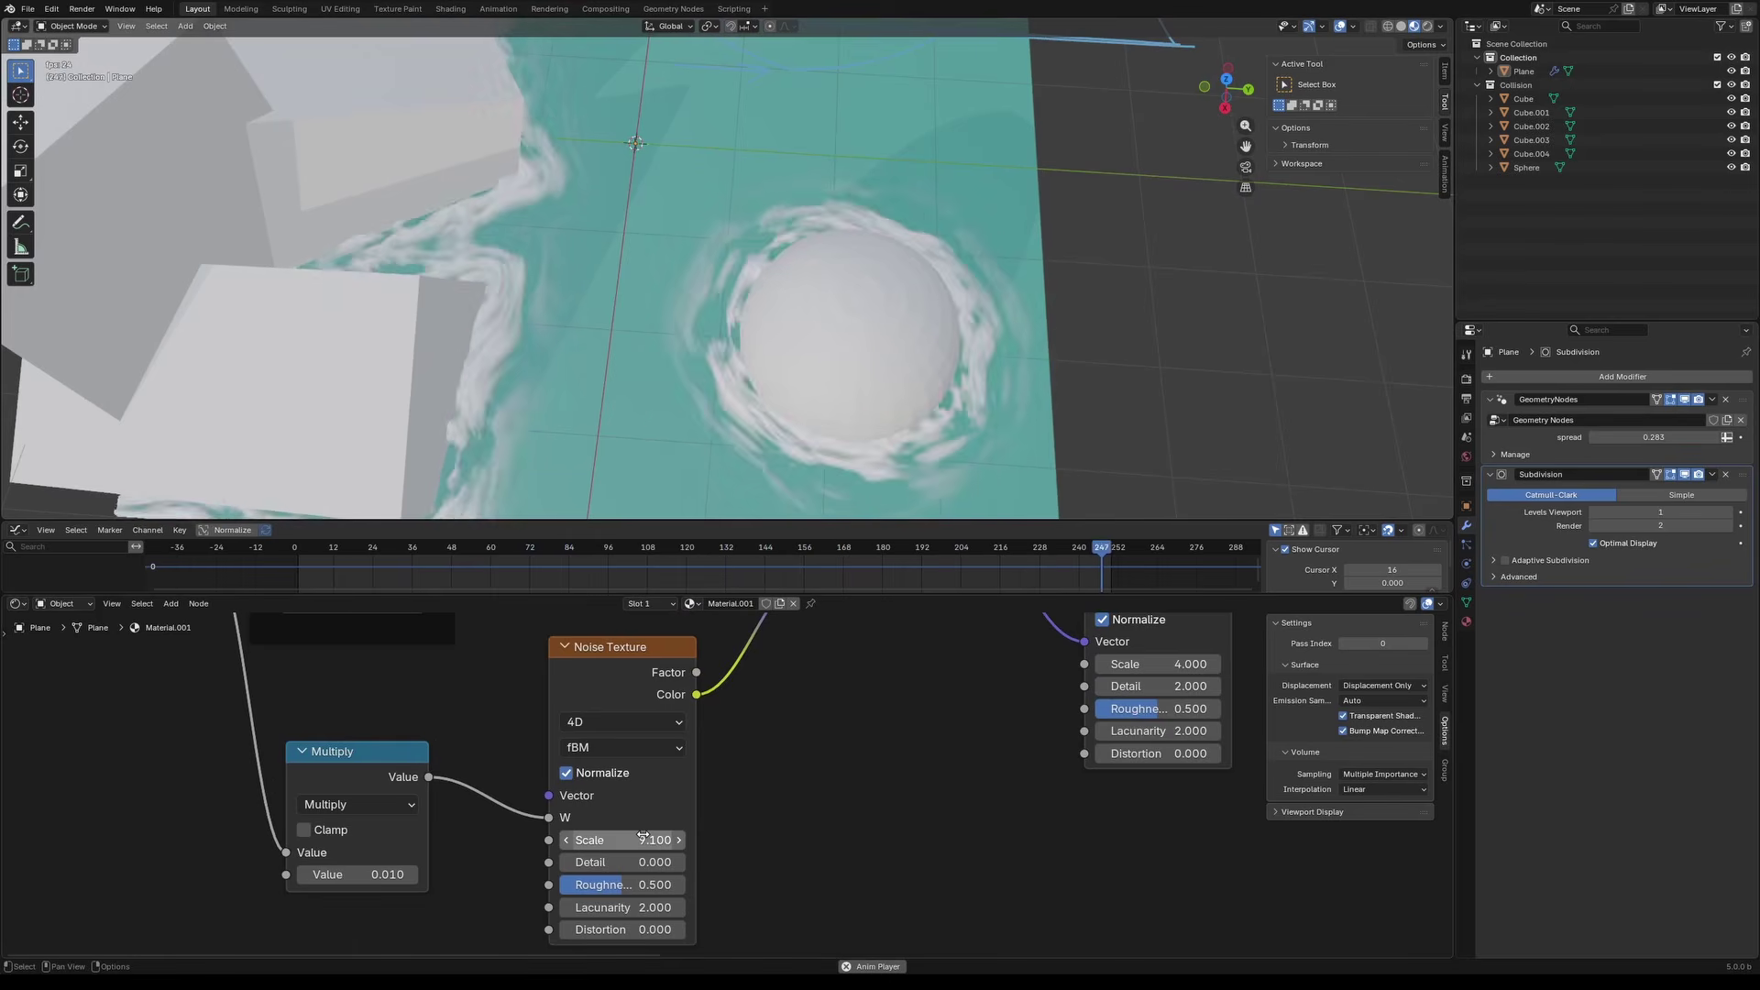
left_click_drag(643, 835, 592, 835)
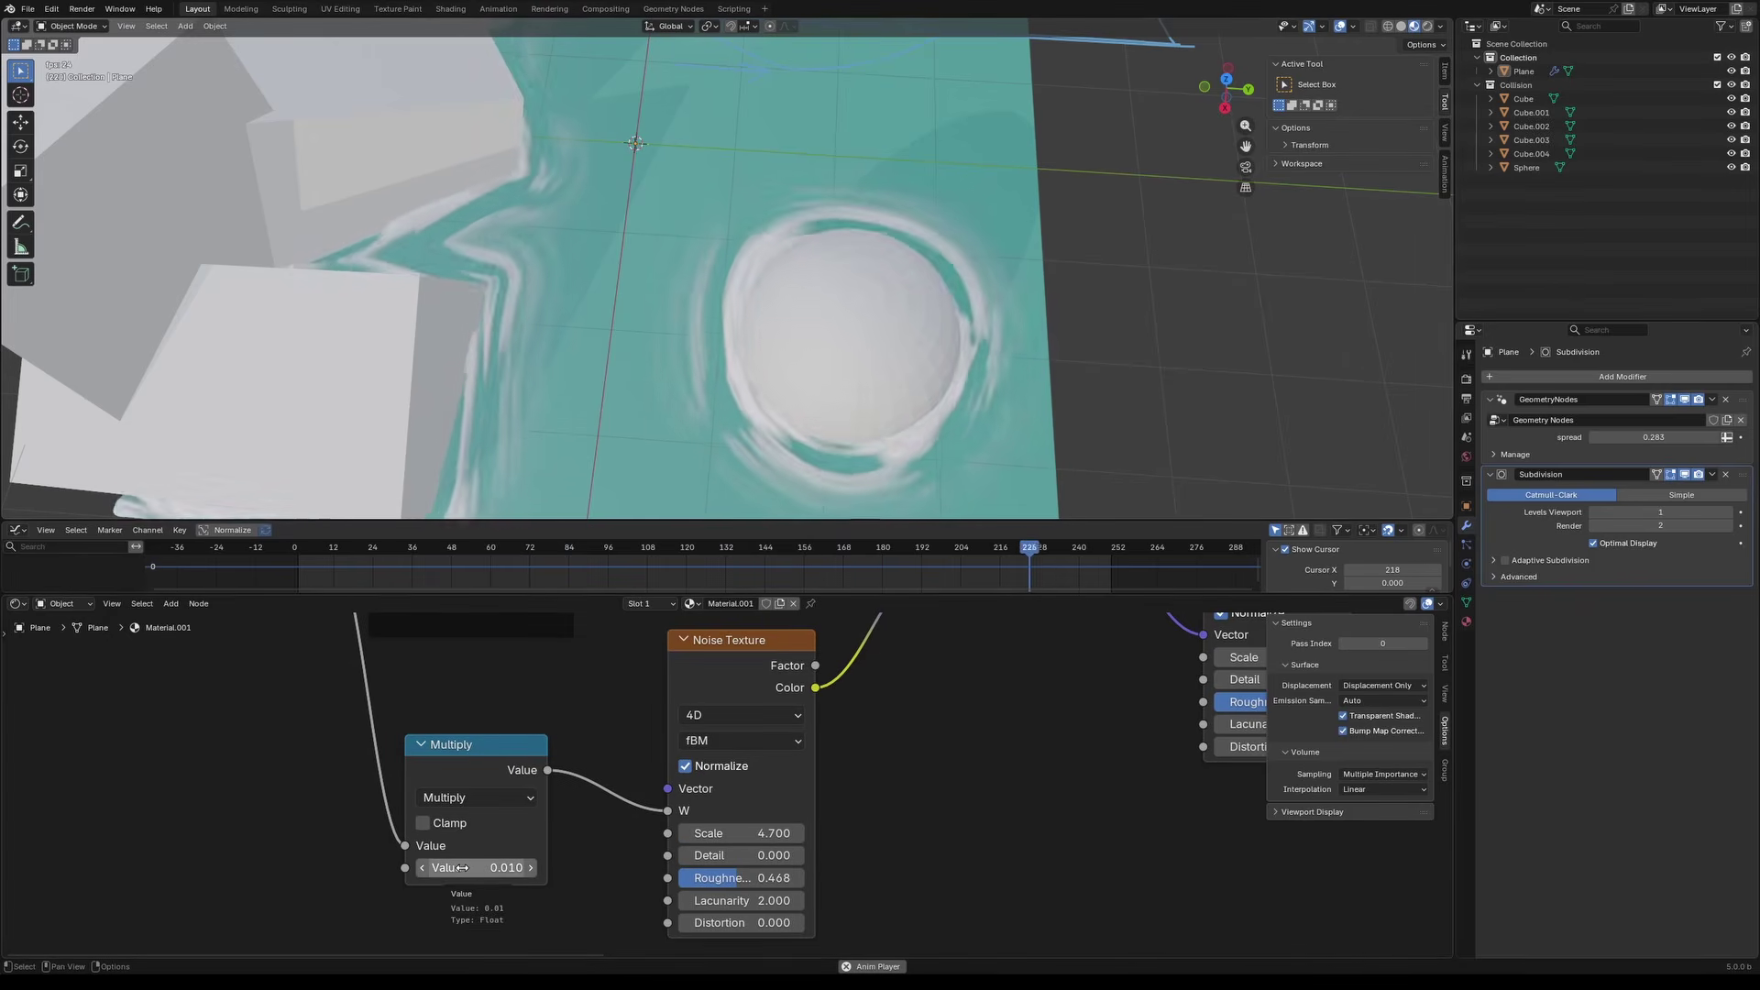
Step: Set the value of the Multiply node driving the 4D Noise Texture's W input to 0.005
left_click(495, 875)
left_click(495, 874)
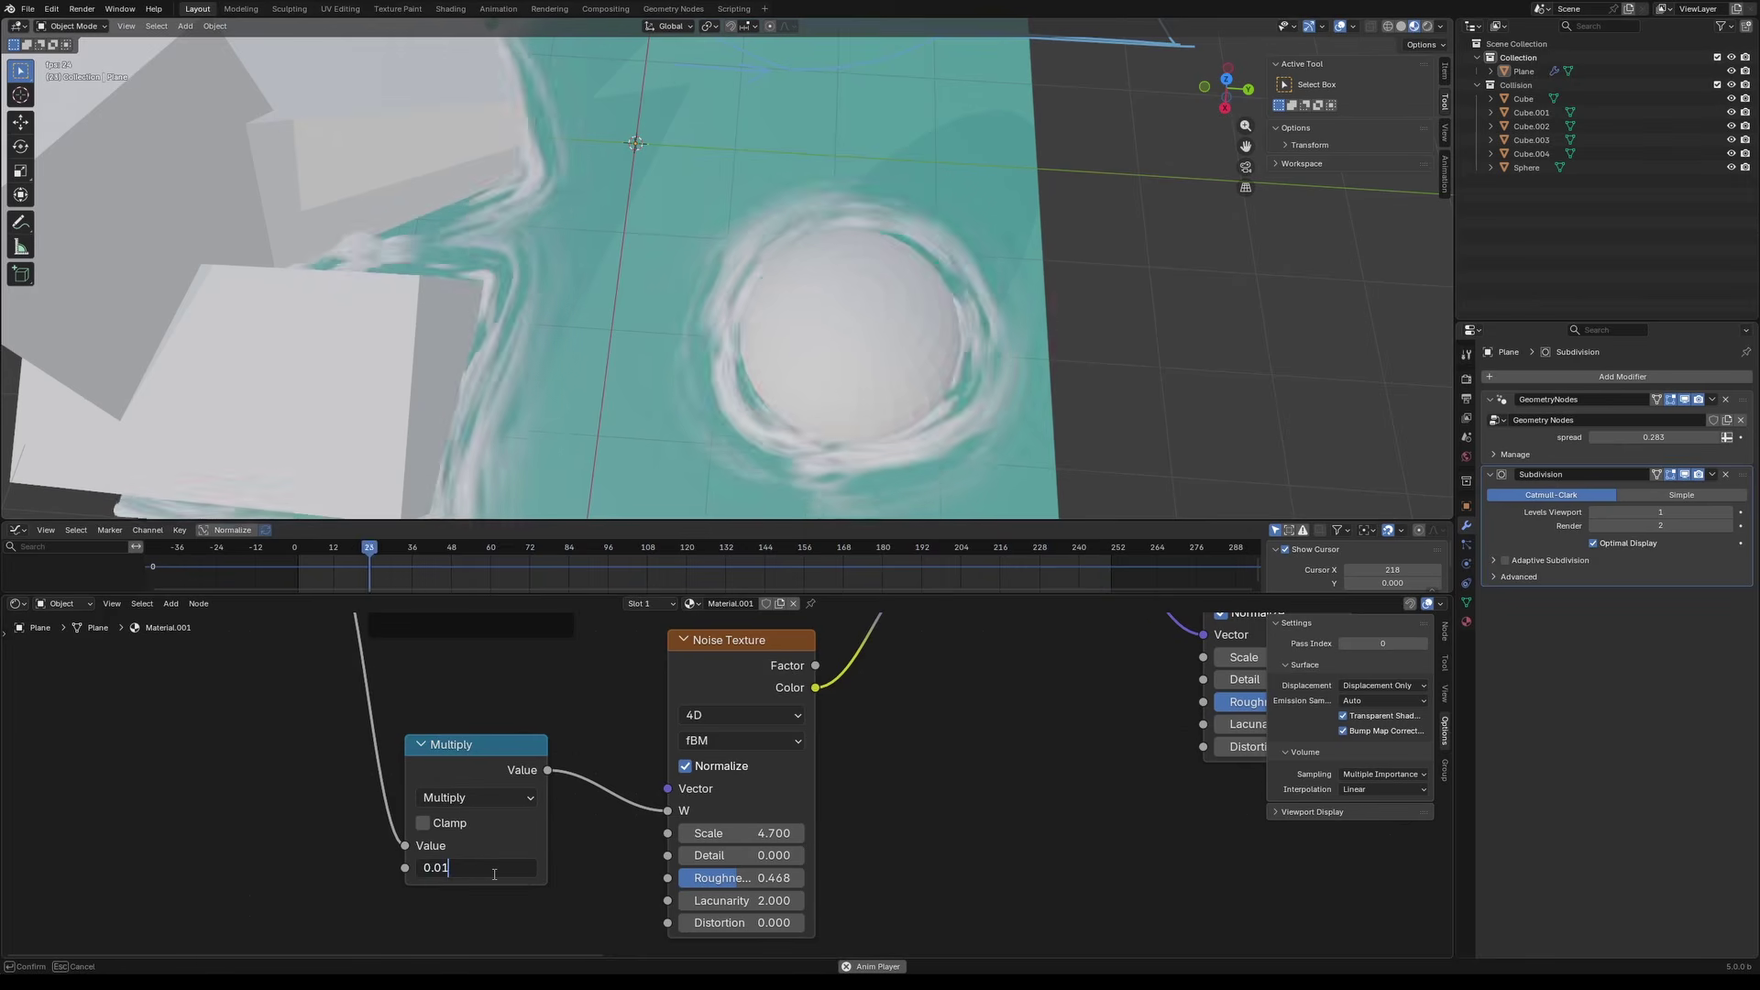
key("BackSpace")
type("0")
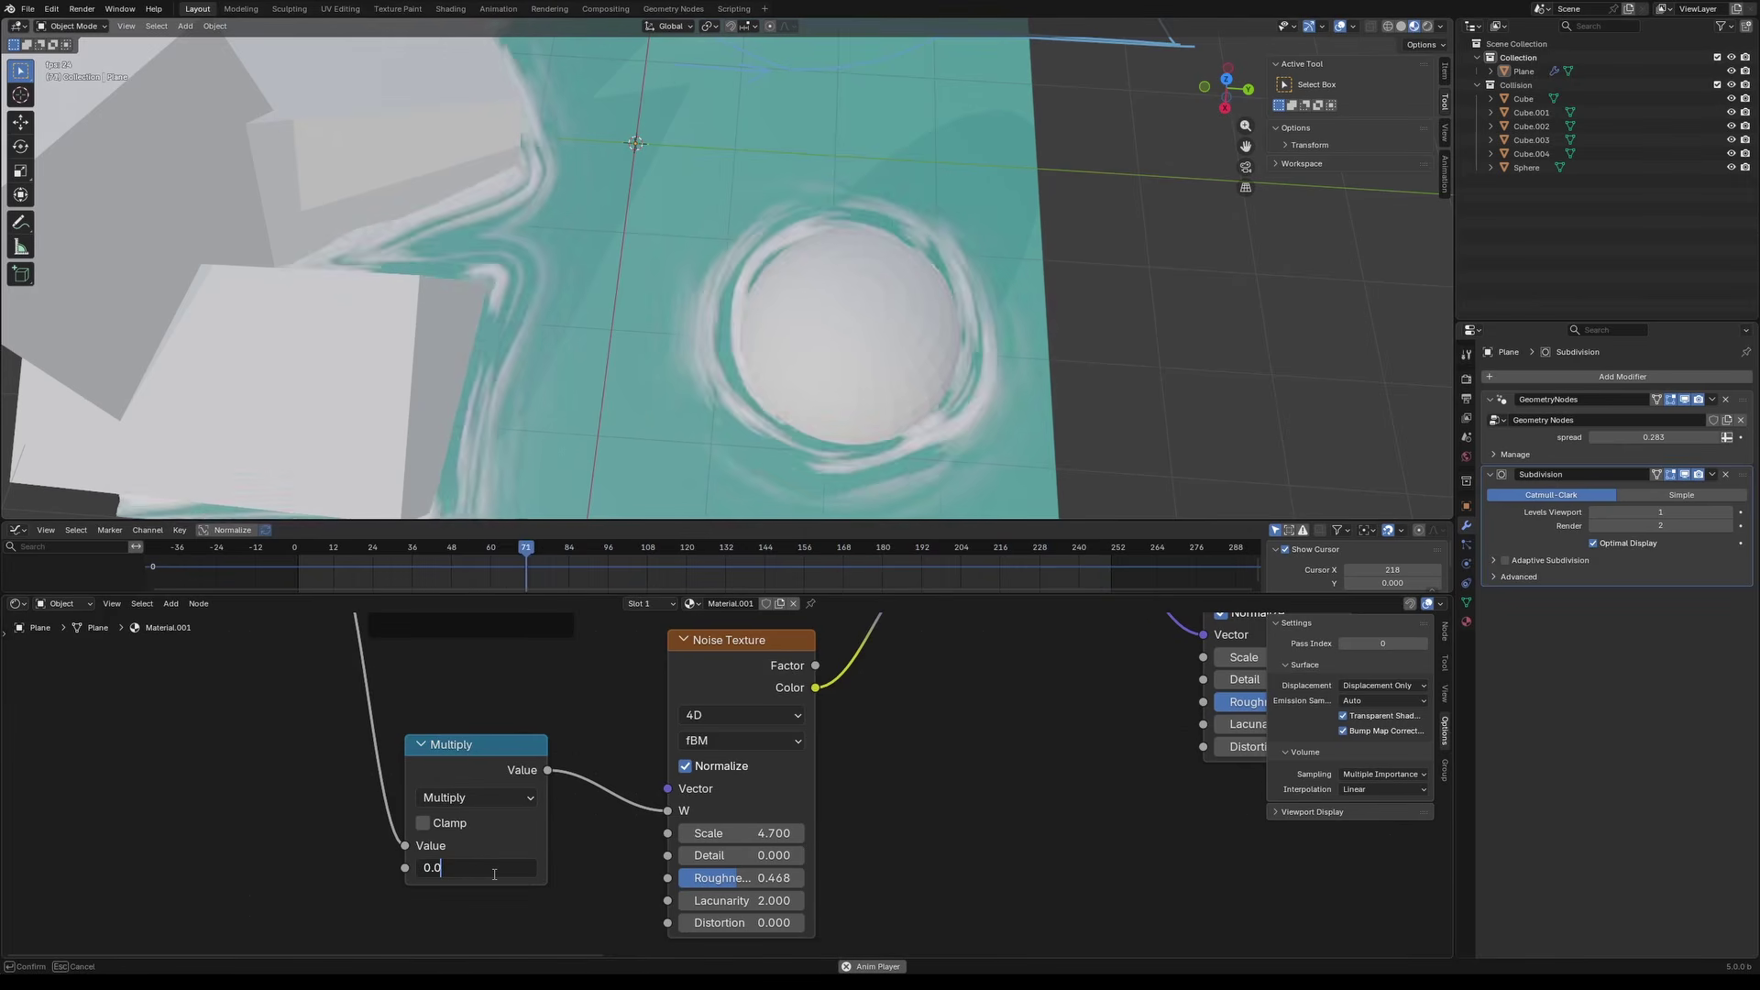
type("5")
key("Return")
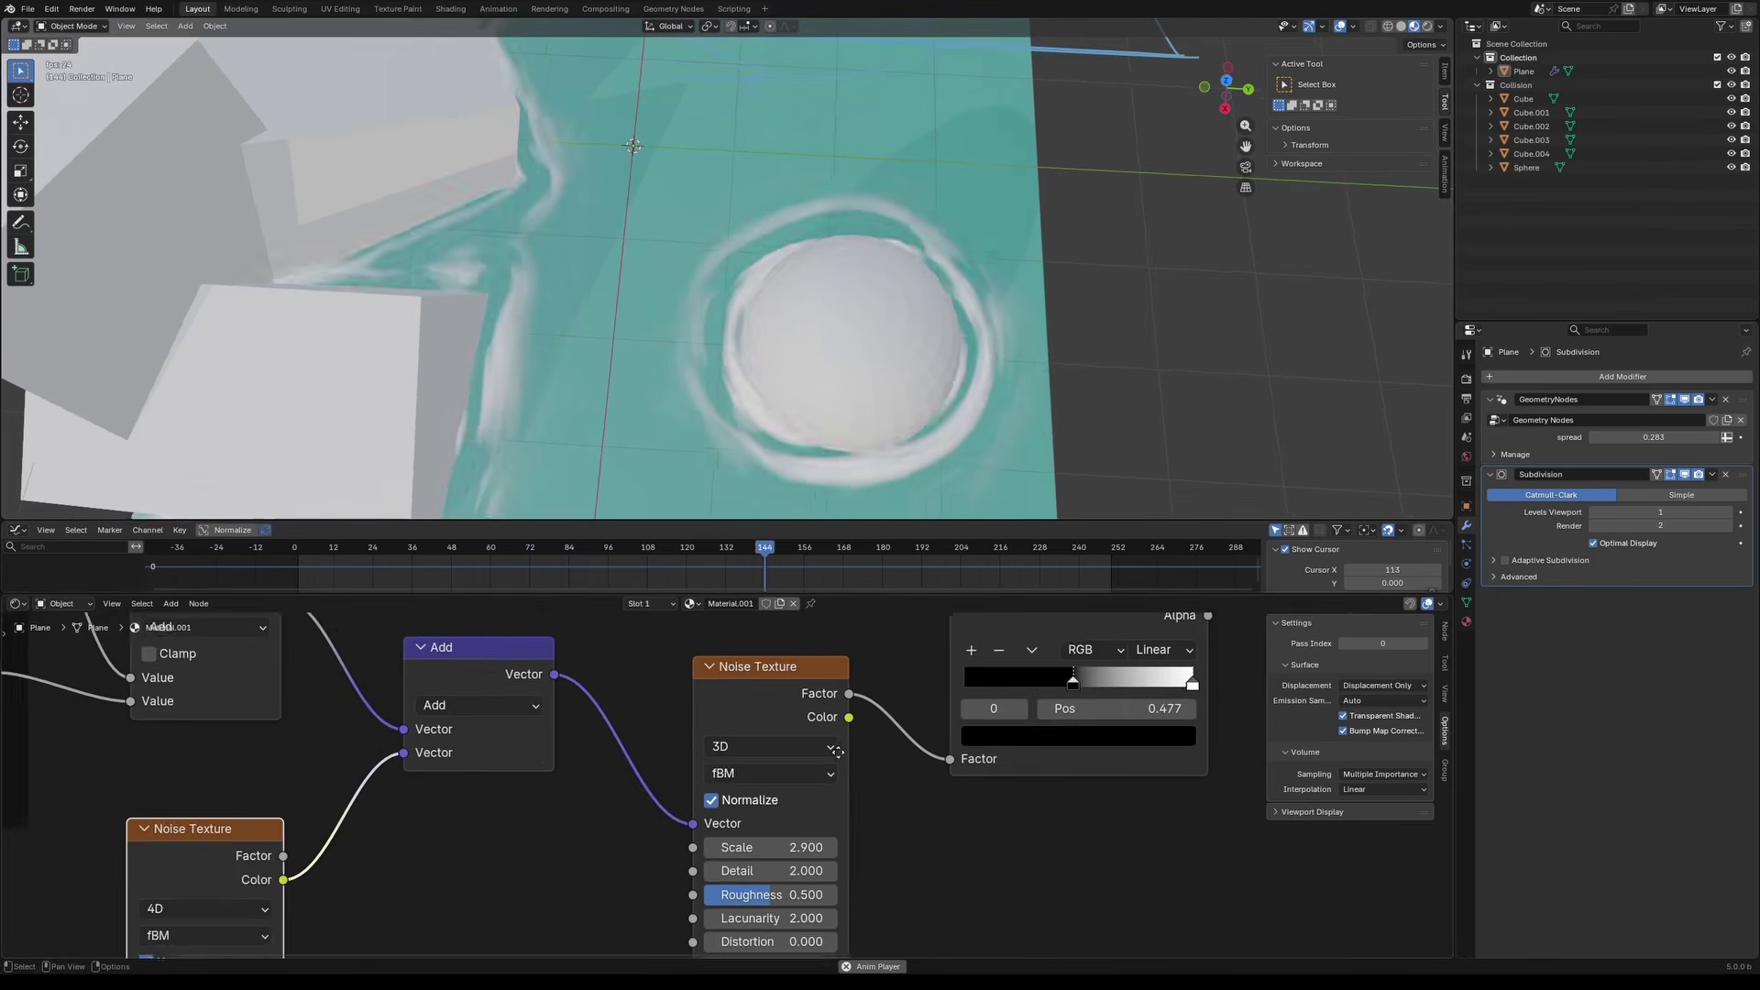
Step: Lower the 3D Noise Texture's detail to 0
middle_click_drag(838, 752, 824, 786)
middle_click_drag(794, 871, 833, 839)
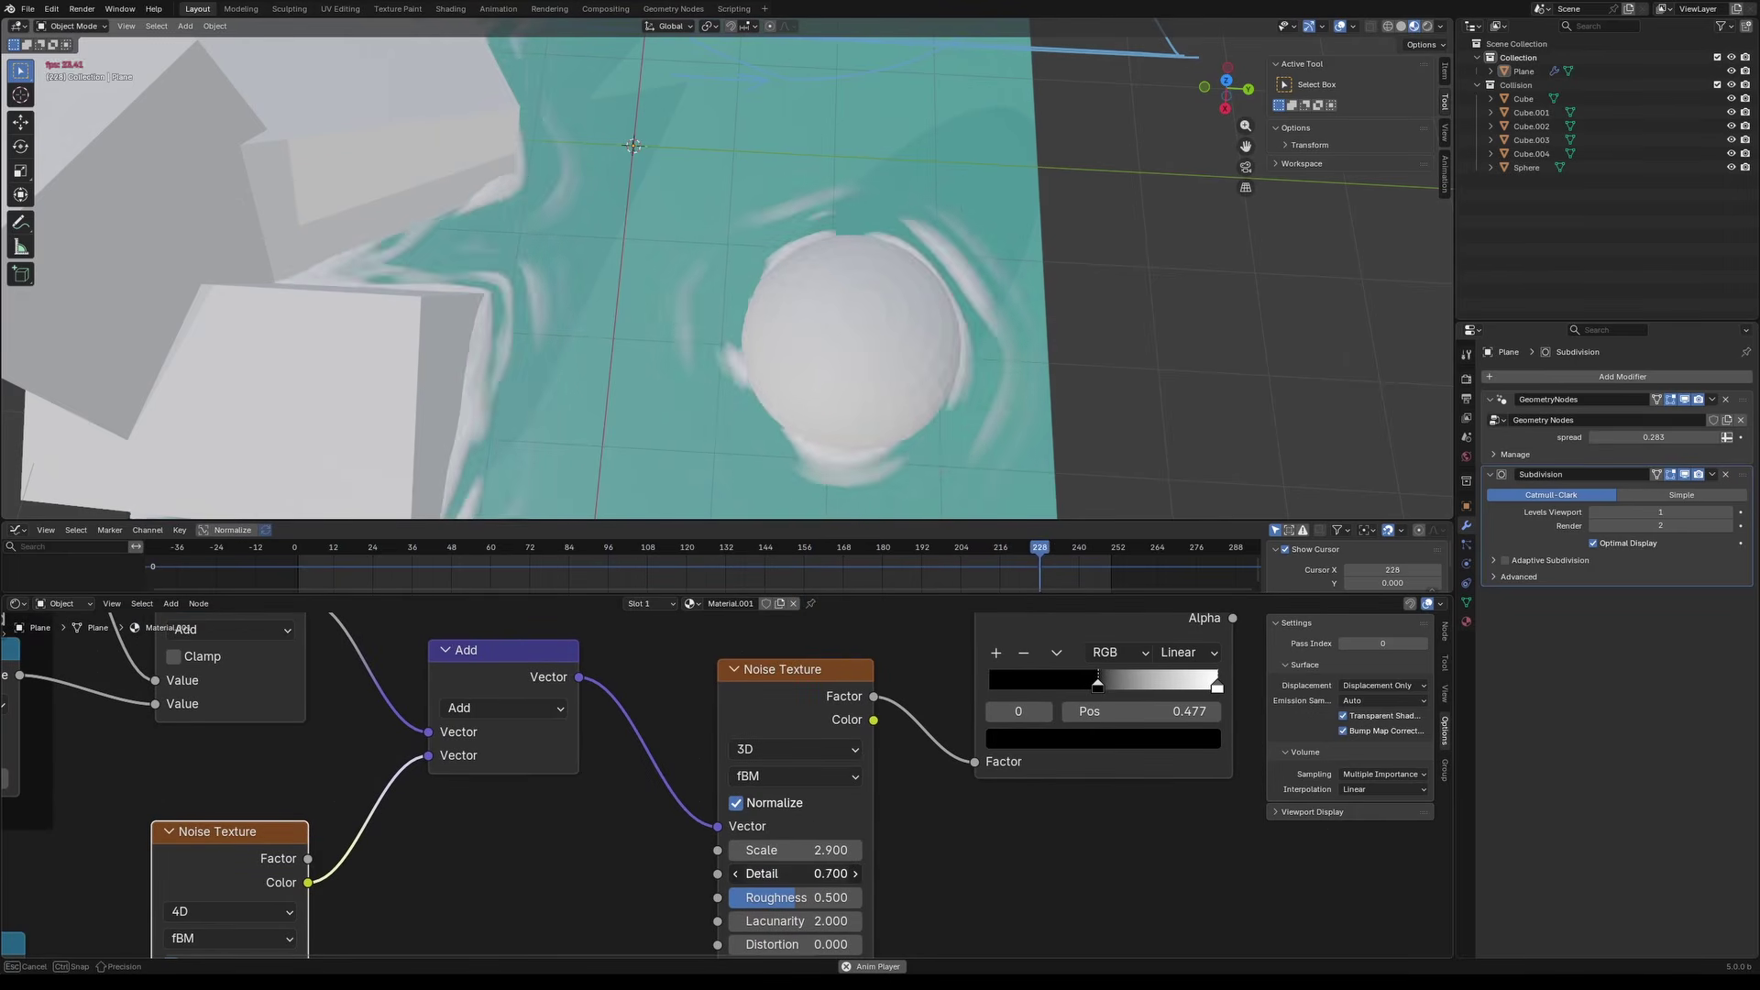
left_click_drag(789, 874, 752, 874)
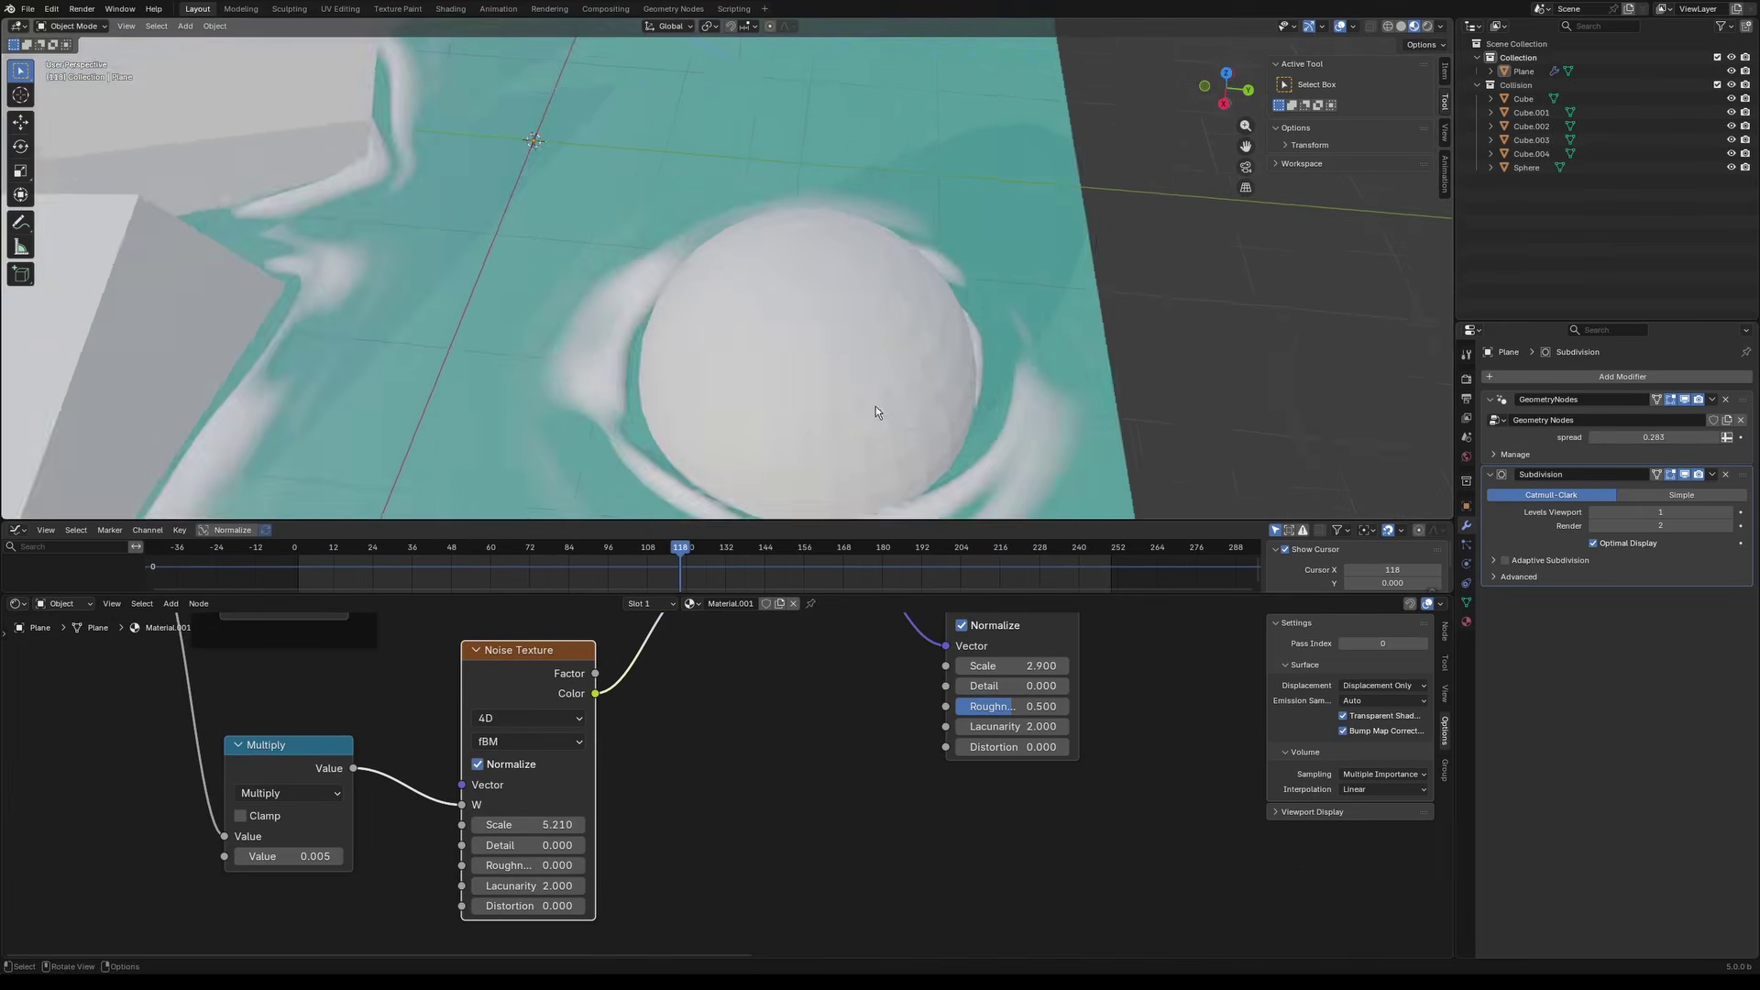
Step: Apply the water plane's object transform and set the Geometry Nodes modifier's spread to 1
scroll(878, 405, "down", 3)
middle_click_drag(833, 431, 802, 413)
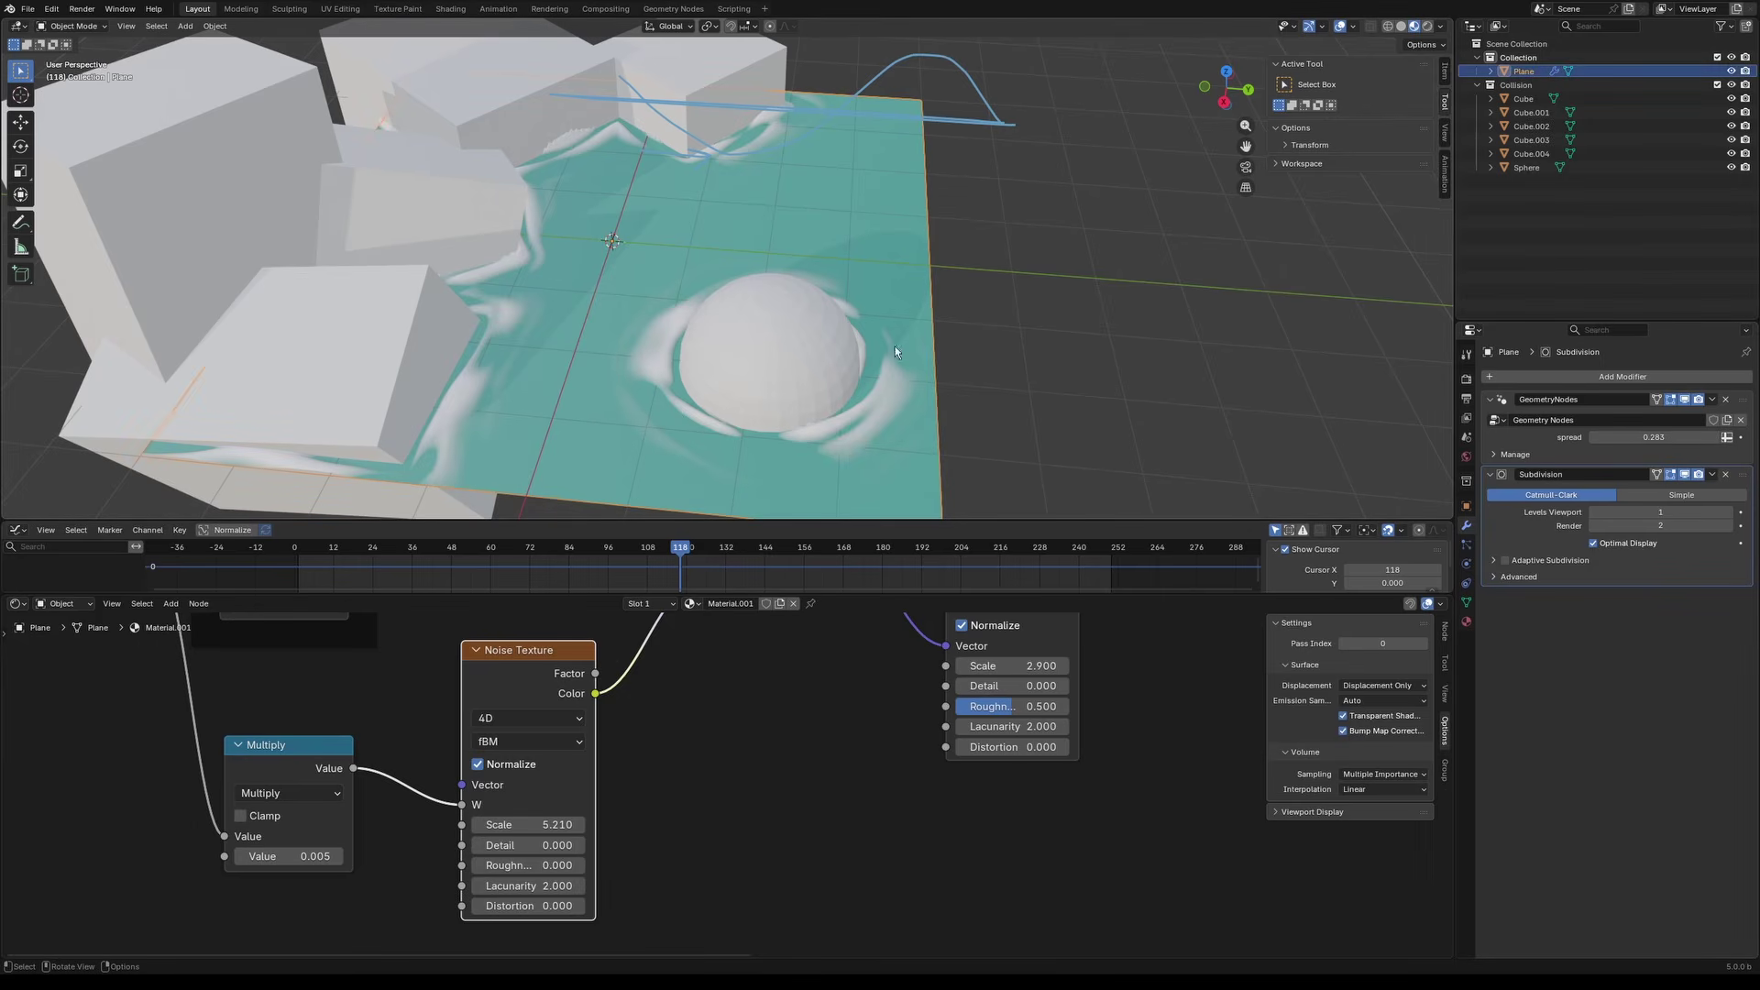
key("ctrl+a")
left_click(627, 415)
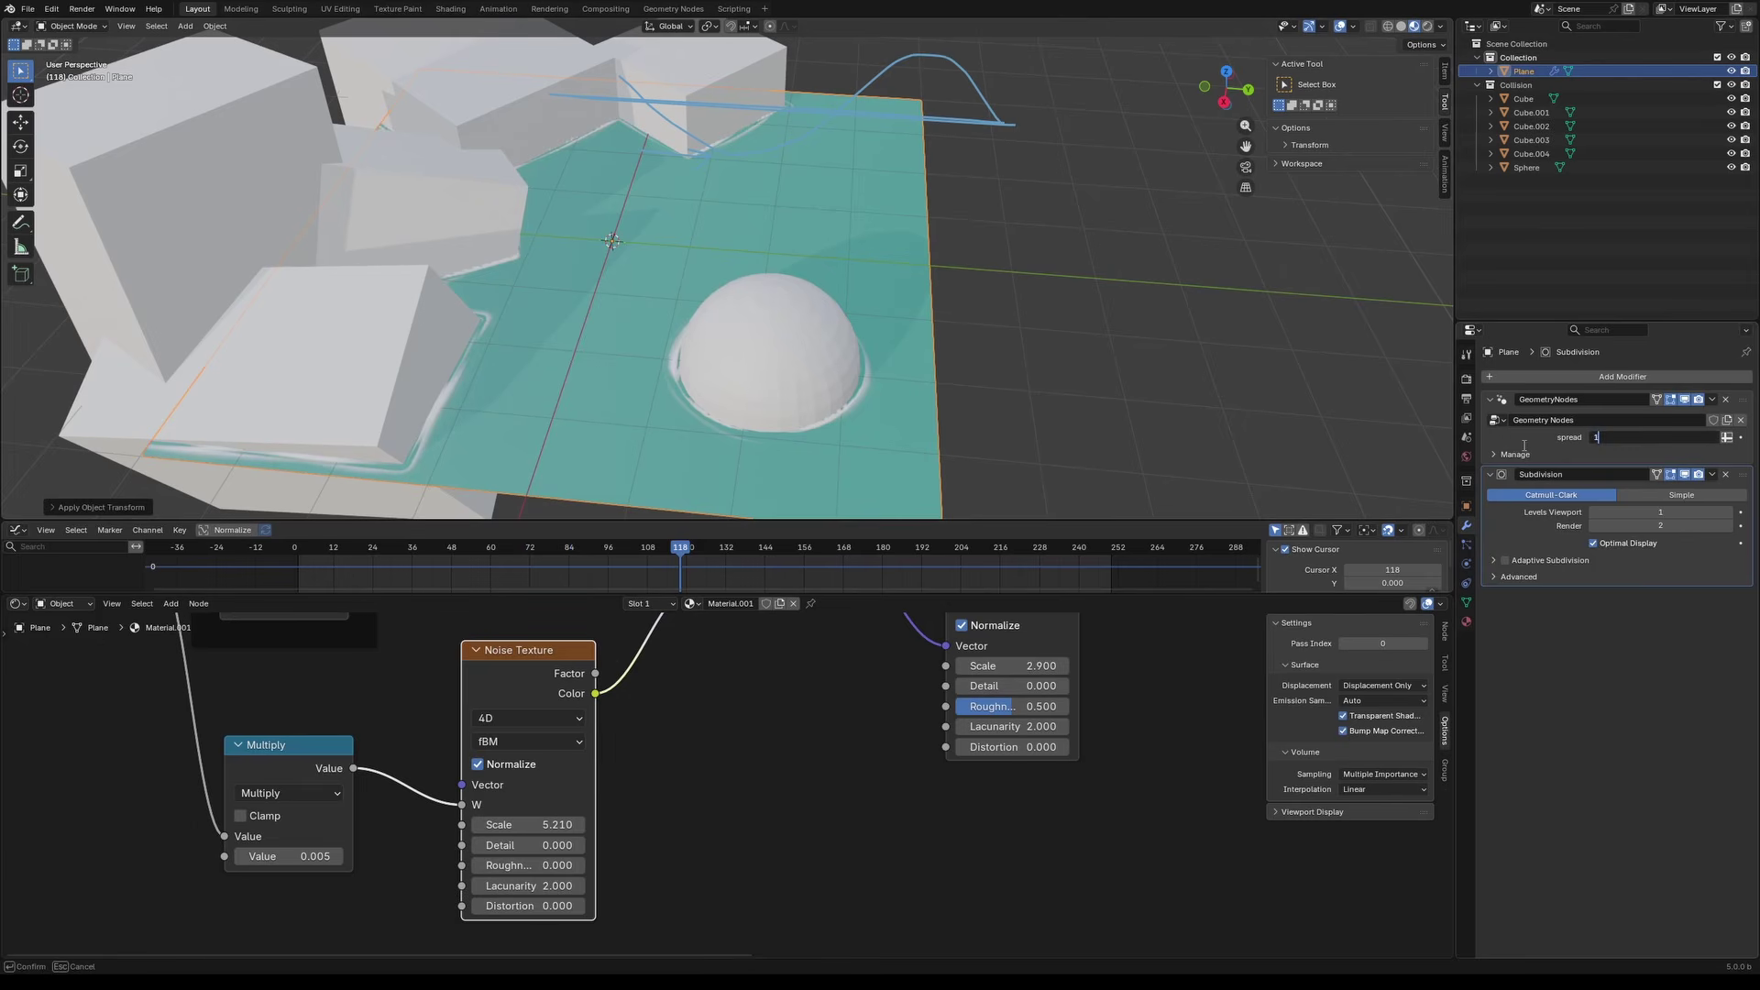
key("Return")
middle_click_drag(791, 796, 750, 864)
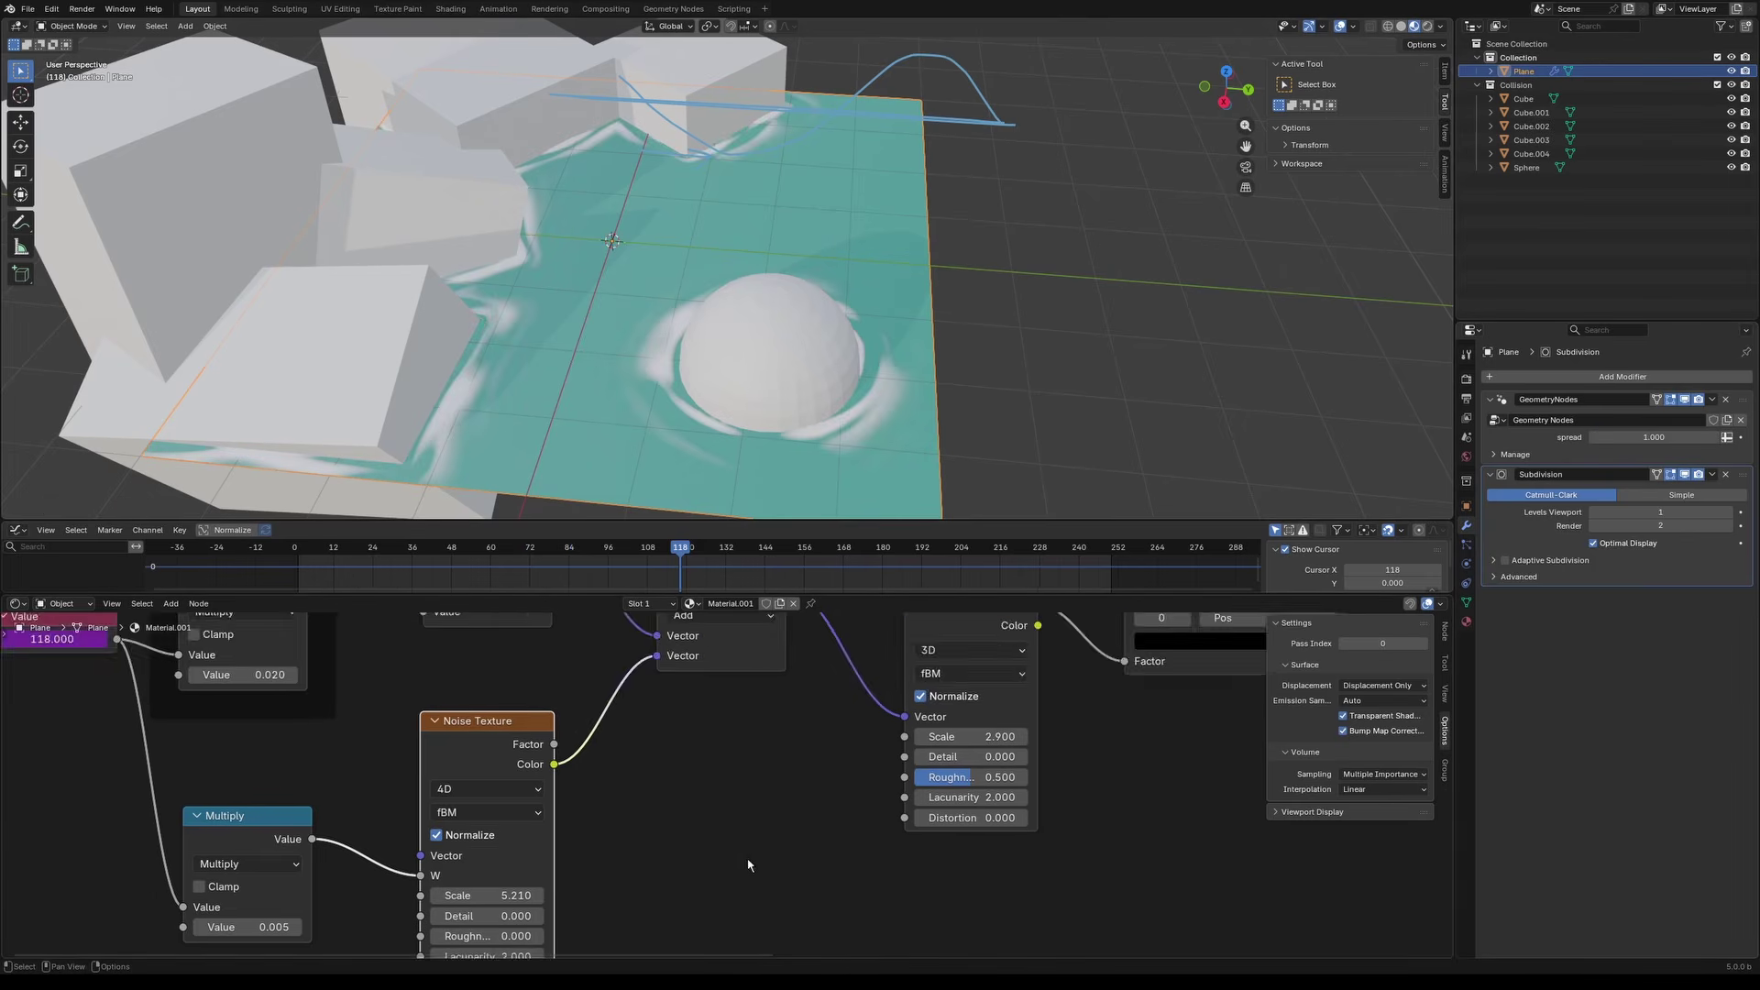
scroll(816, 825, "down", 2)
middle_click_drag(826, 808, 664, 853)
scroll(734, 854, "up", 2)
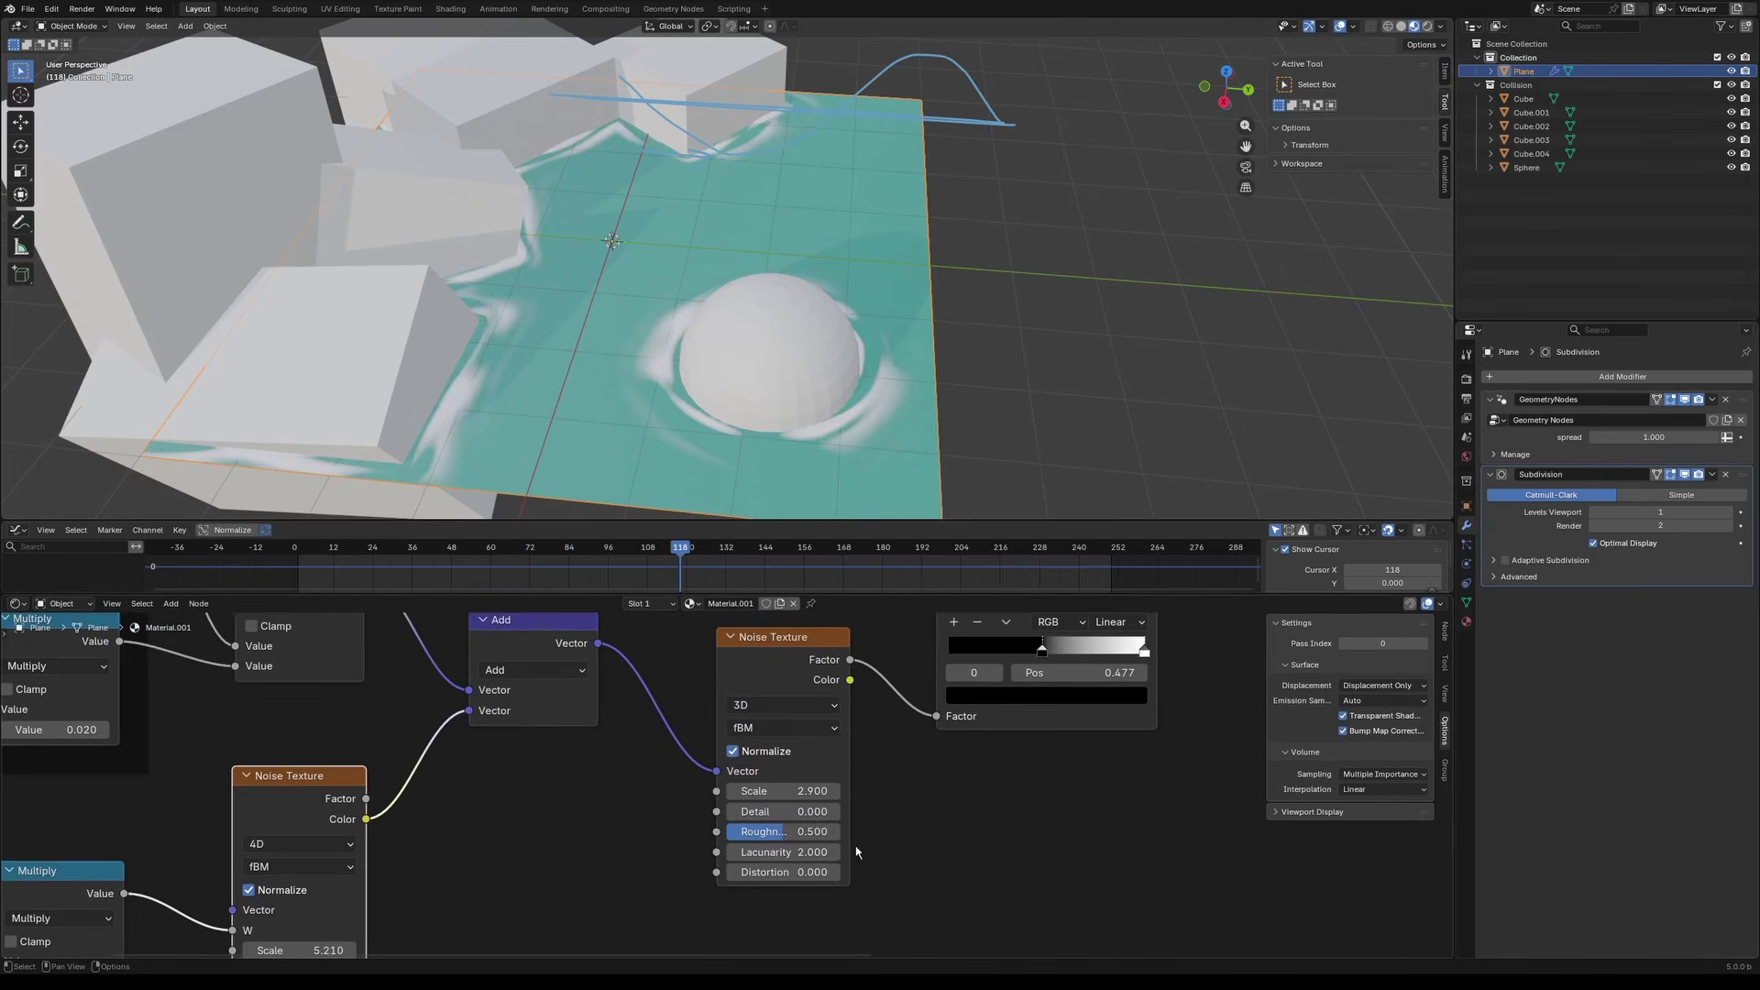
Step: Set the 3D Noise Texture's scale to 2
double_click(800, 792)
type("2")
key("Return")
Step: Set the 4D Noise Texture's scale to 4
middle_click_drag(445, 881, 824, 740)
scroll(683, 816, "up", 1)
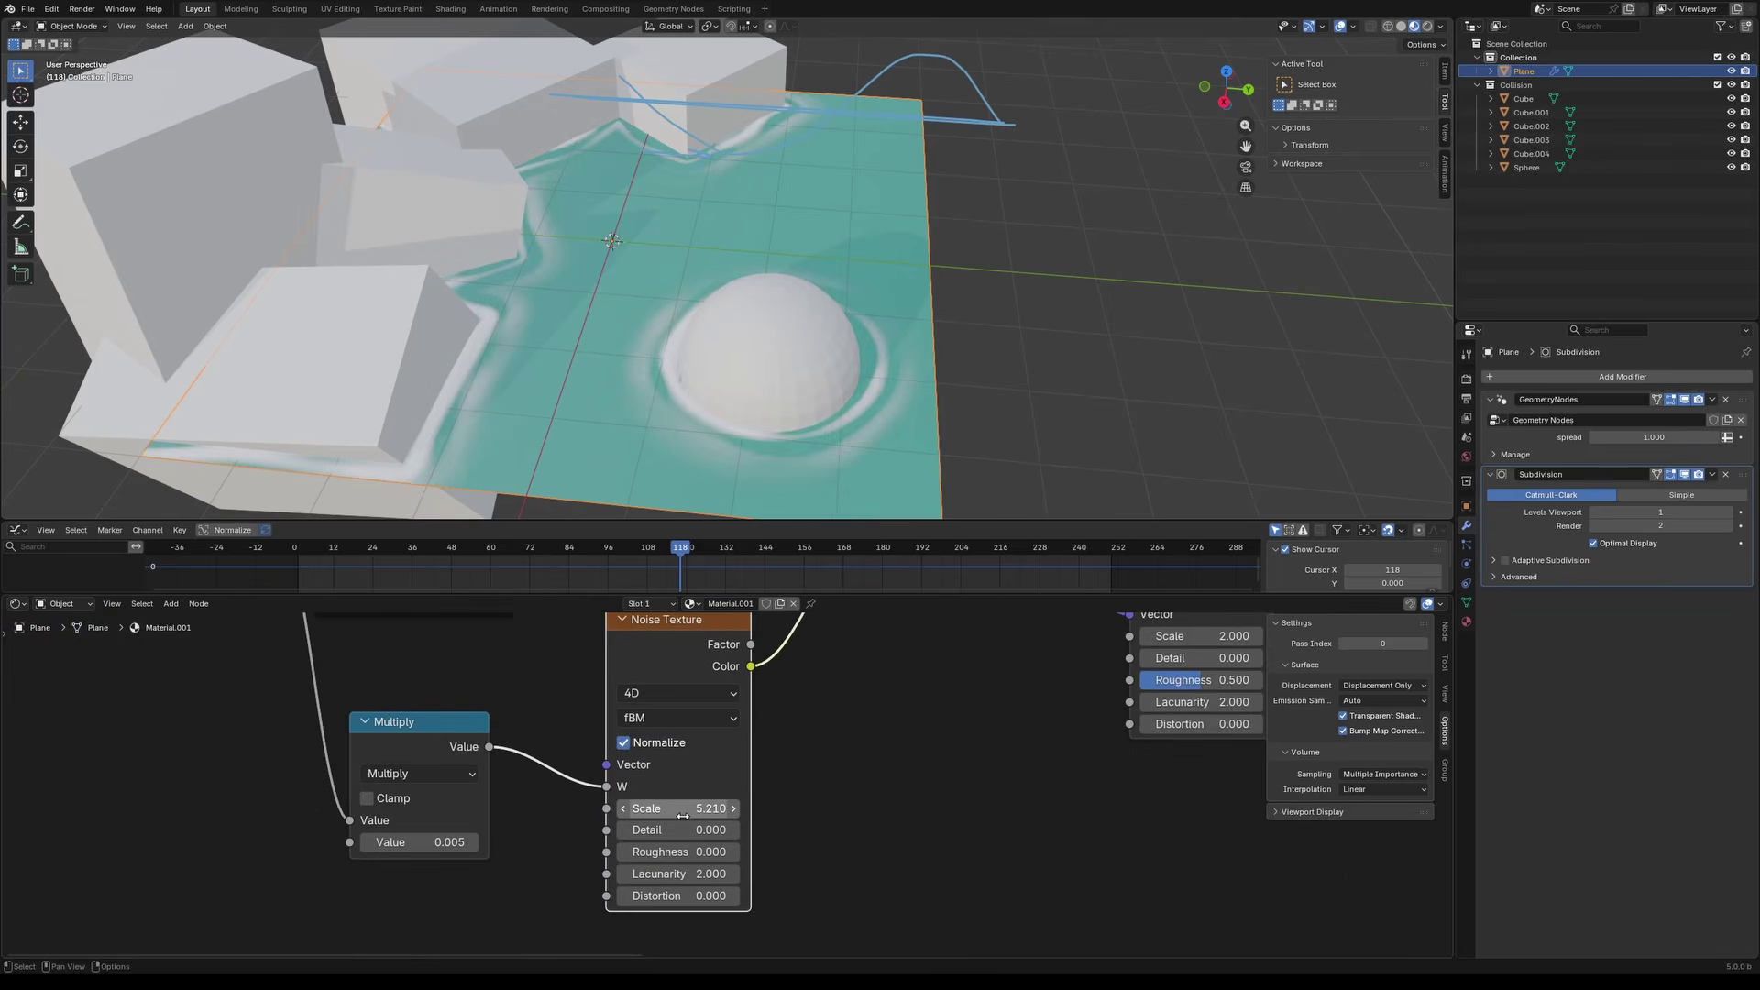
key("Return")
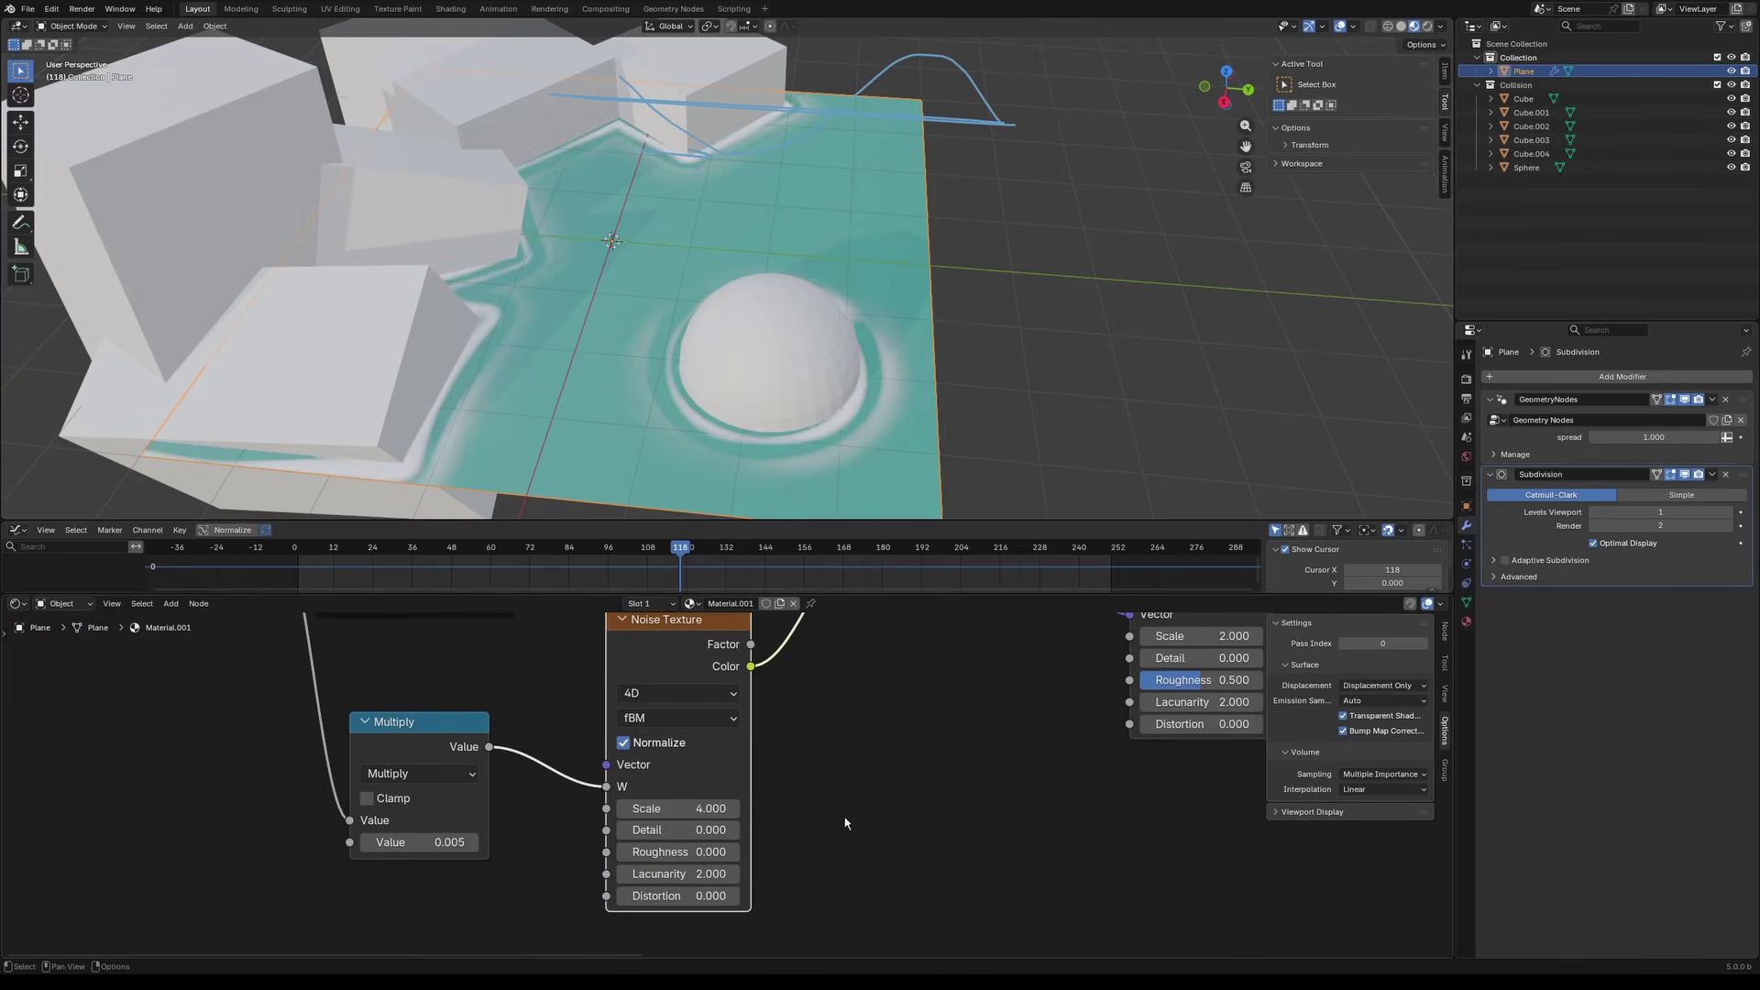
Step: Raise the 3D Noise Texture's scale to 4.9
scroll(774, 860, "down", 1)
middle_click_drag(863, 703, 719, 785)
middle_click_drag(1041, 750, 939, 804)
scroll(939, 804, "up", 1)
left_click_drag(932, 789, 999, 789)
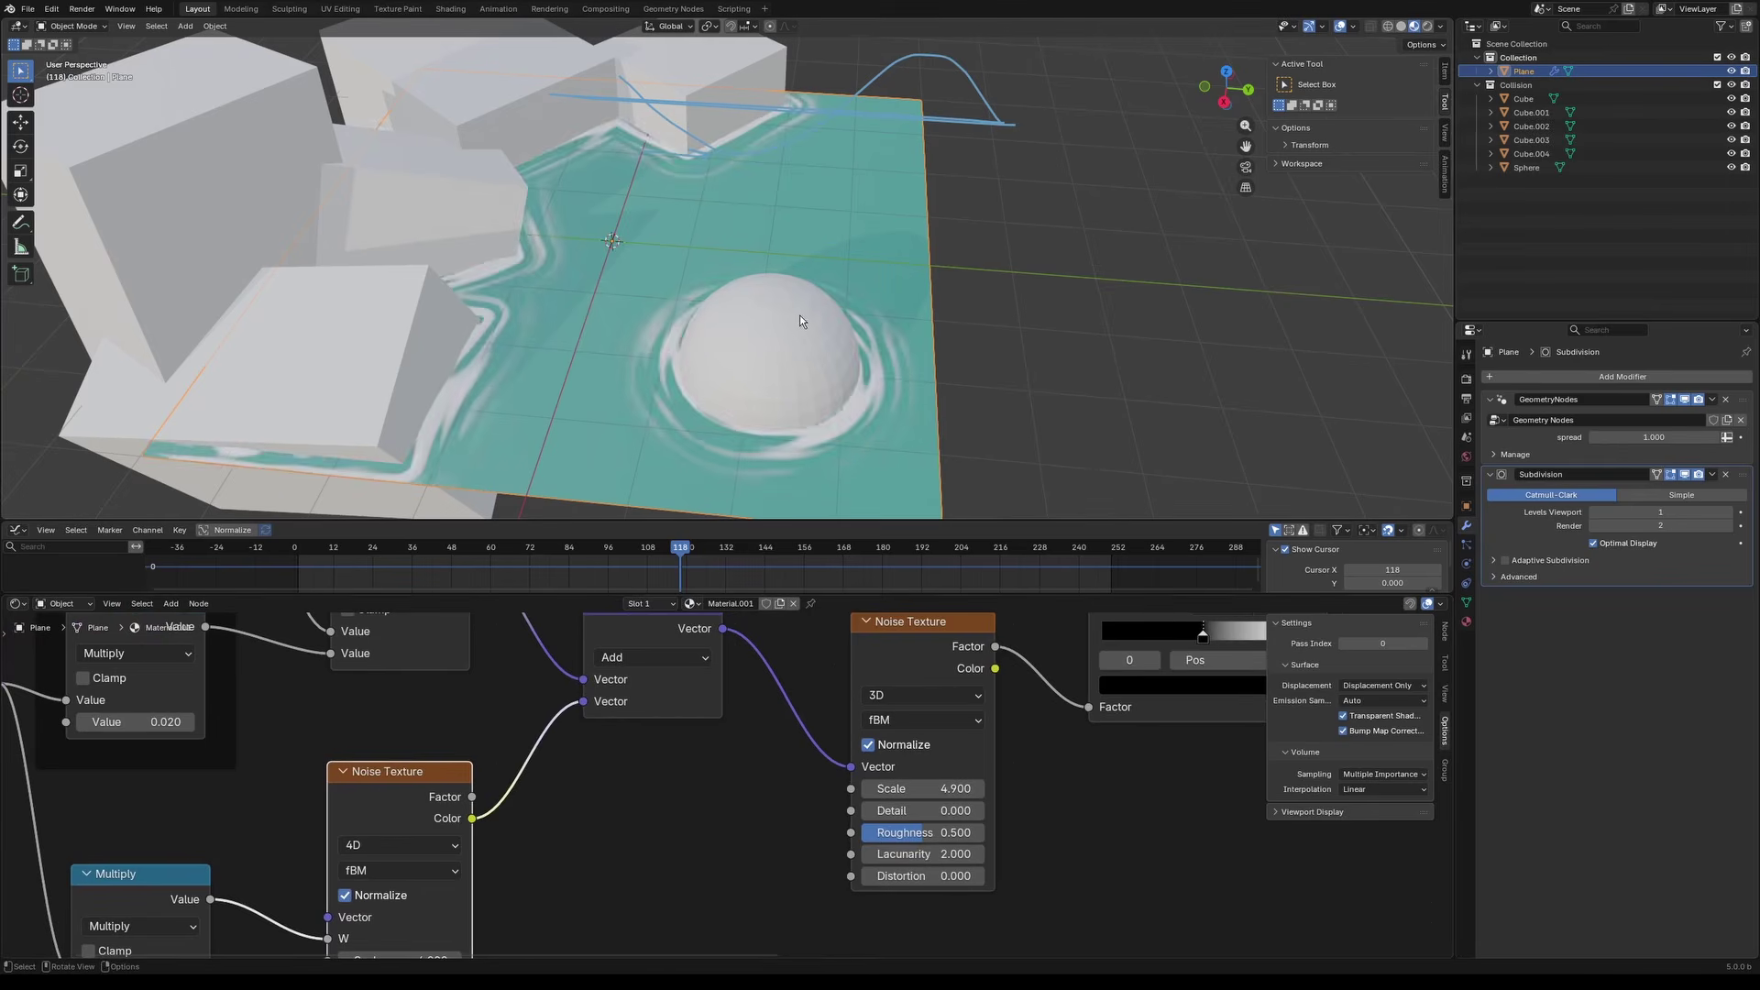
Step: Play the animation and examine the foam ripples around the sphere and cubes
key("space")
scroll(794, 366, "up", 3)
scroll(784, 340, "down", 2)
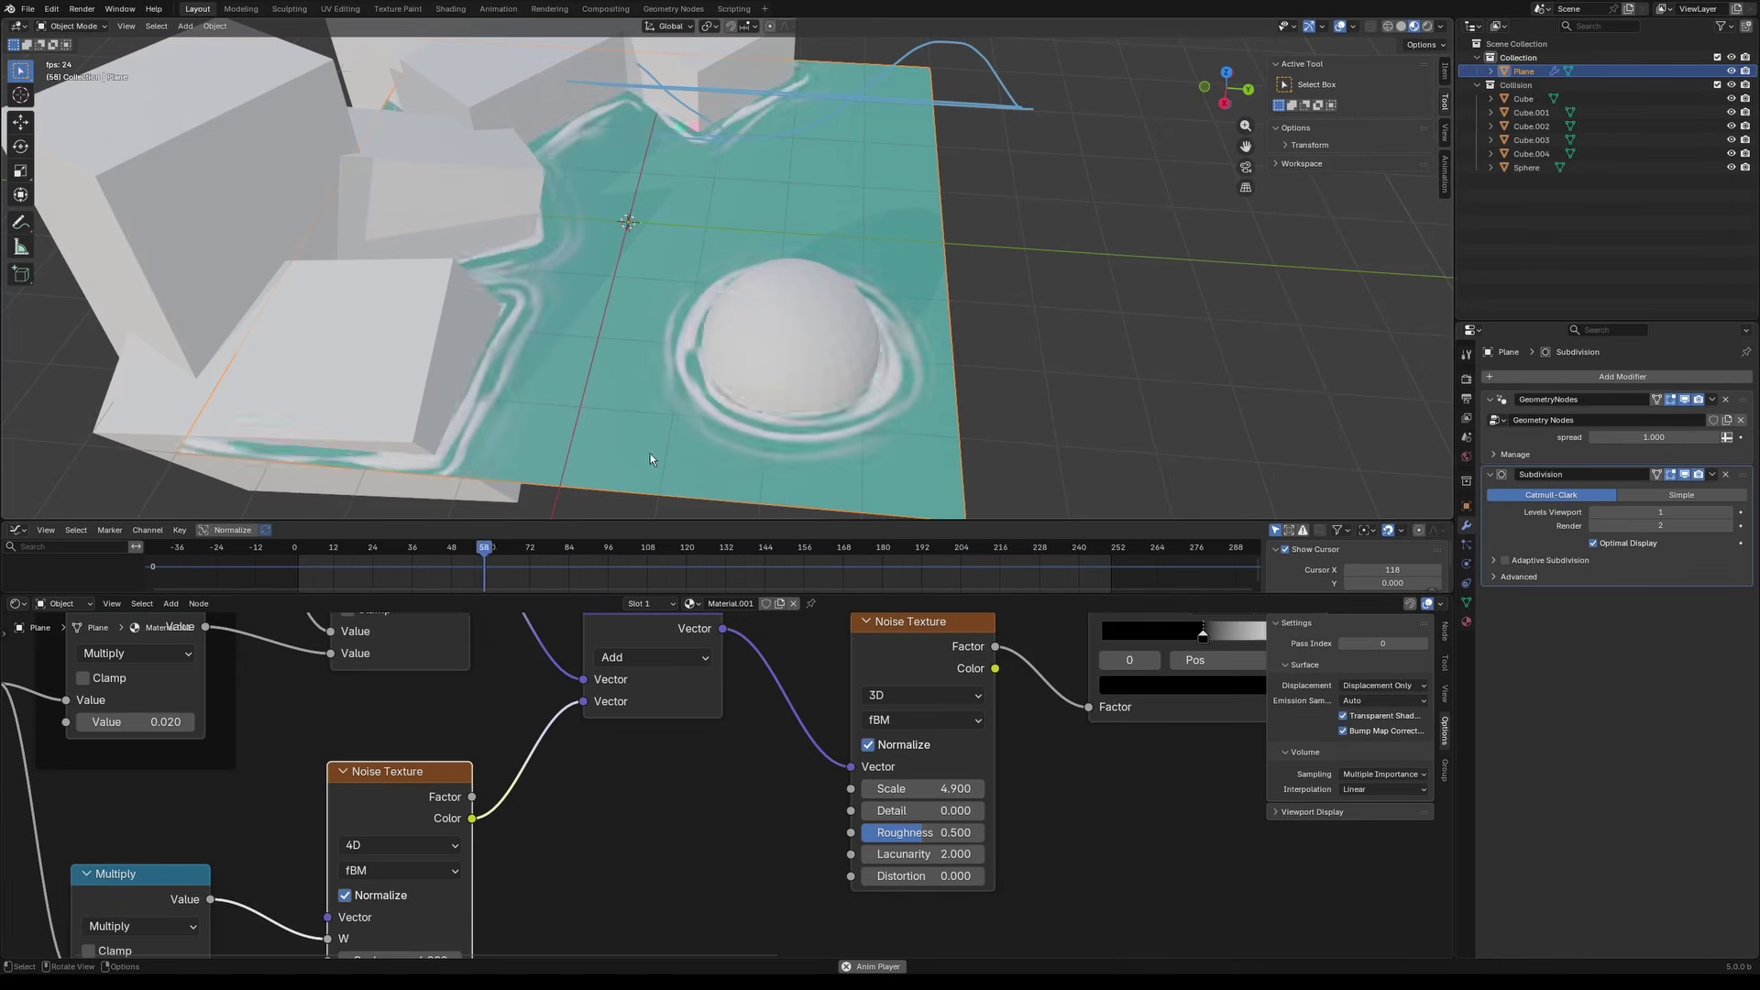
scroll(729, 371, "down", 4)
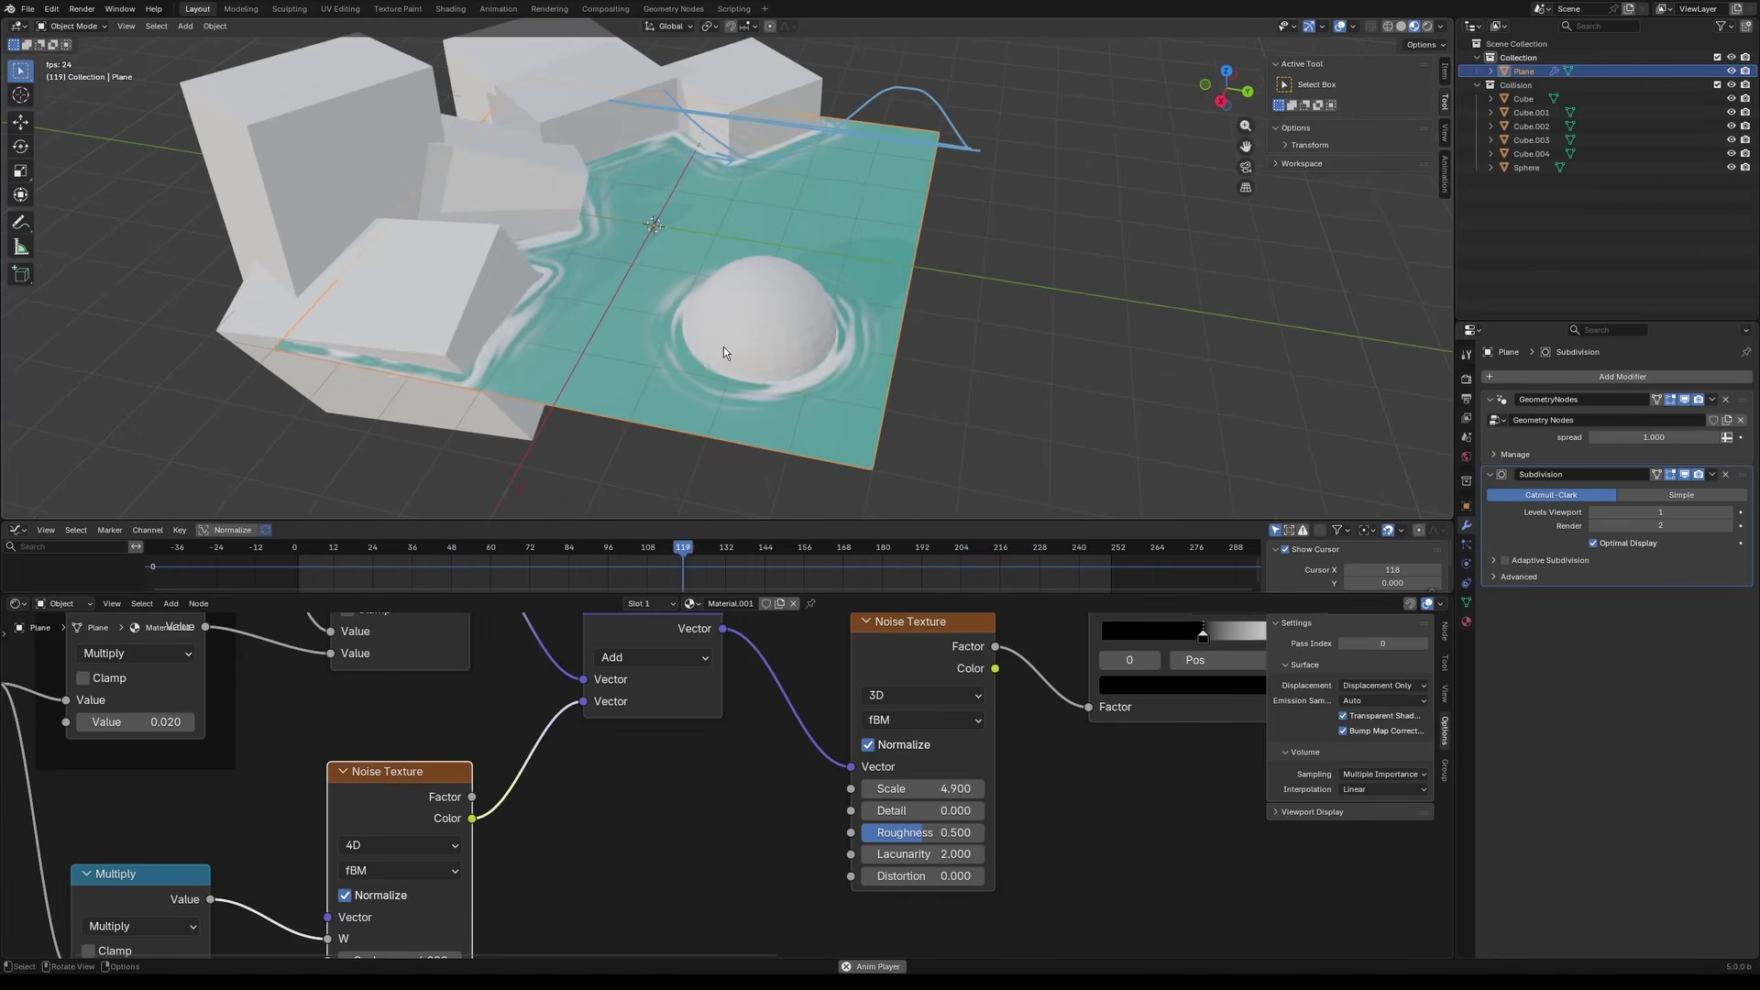
middle_click_drag(723, 347, 756, 359)
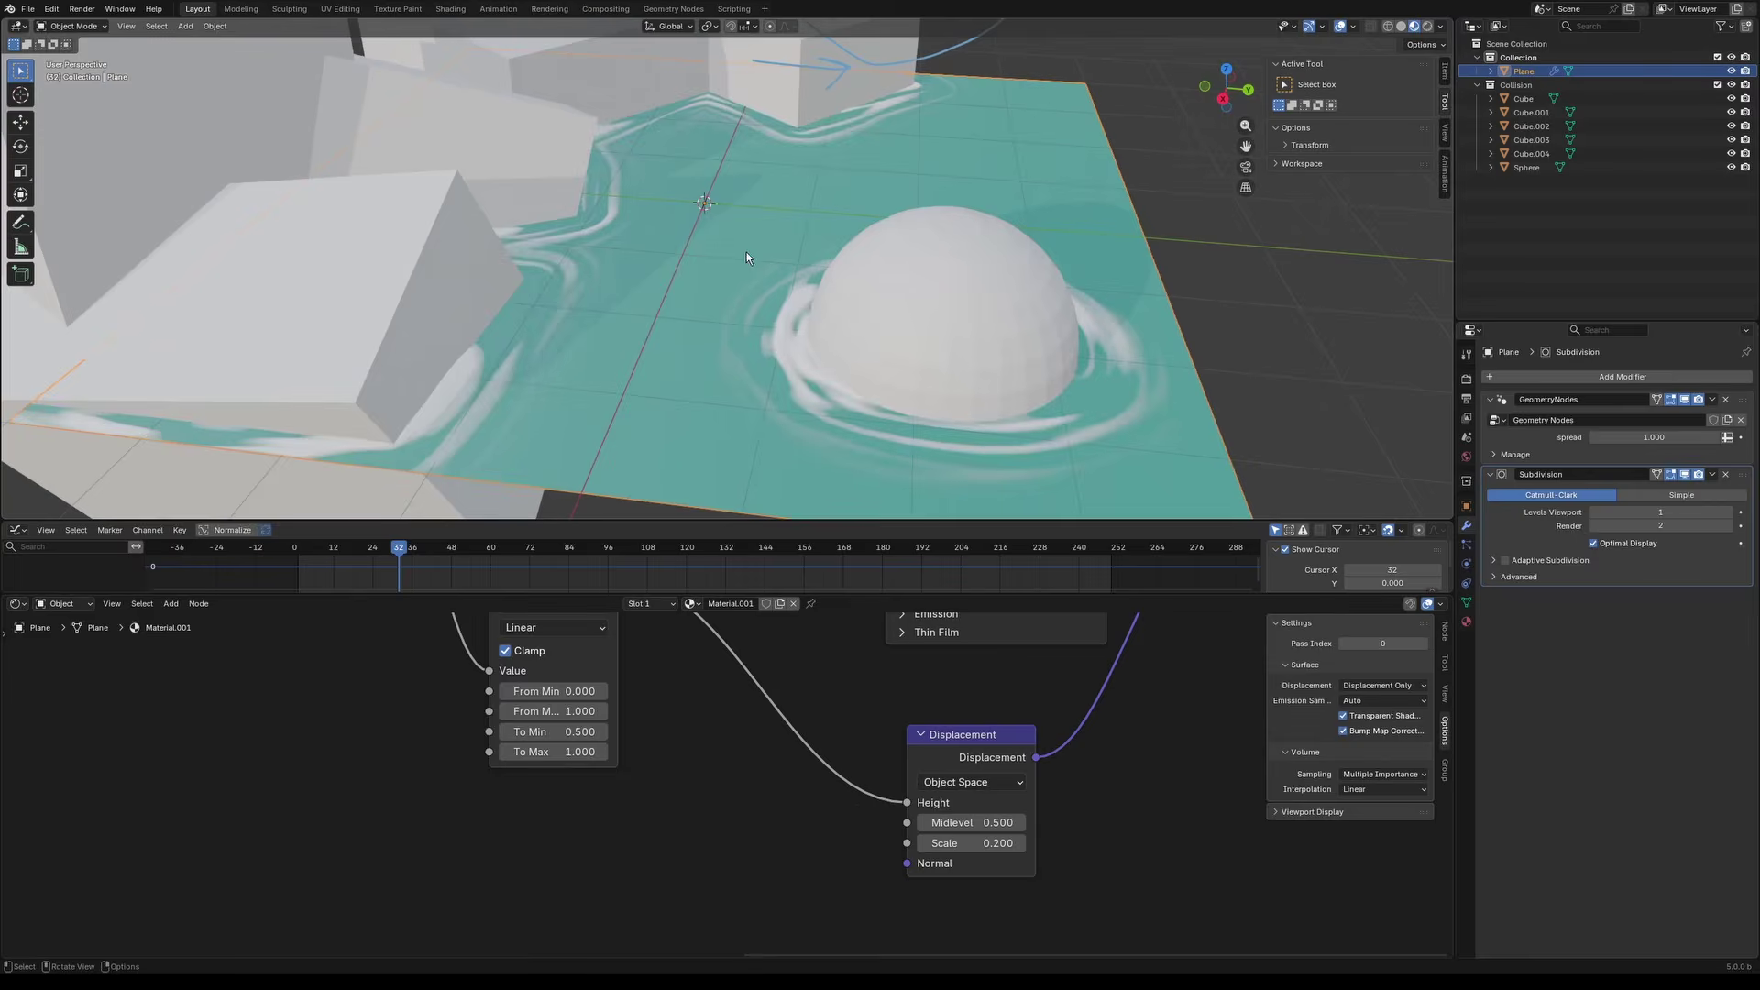
Step: Set the Displacement node's scale to 0.5 and check the raised ripples around the sphere during playback
key("space")
left_click_drag(971, 842, 1003, 842)
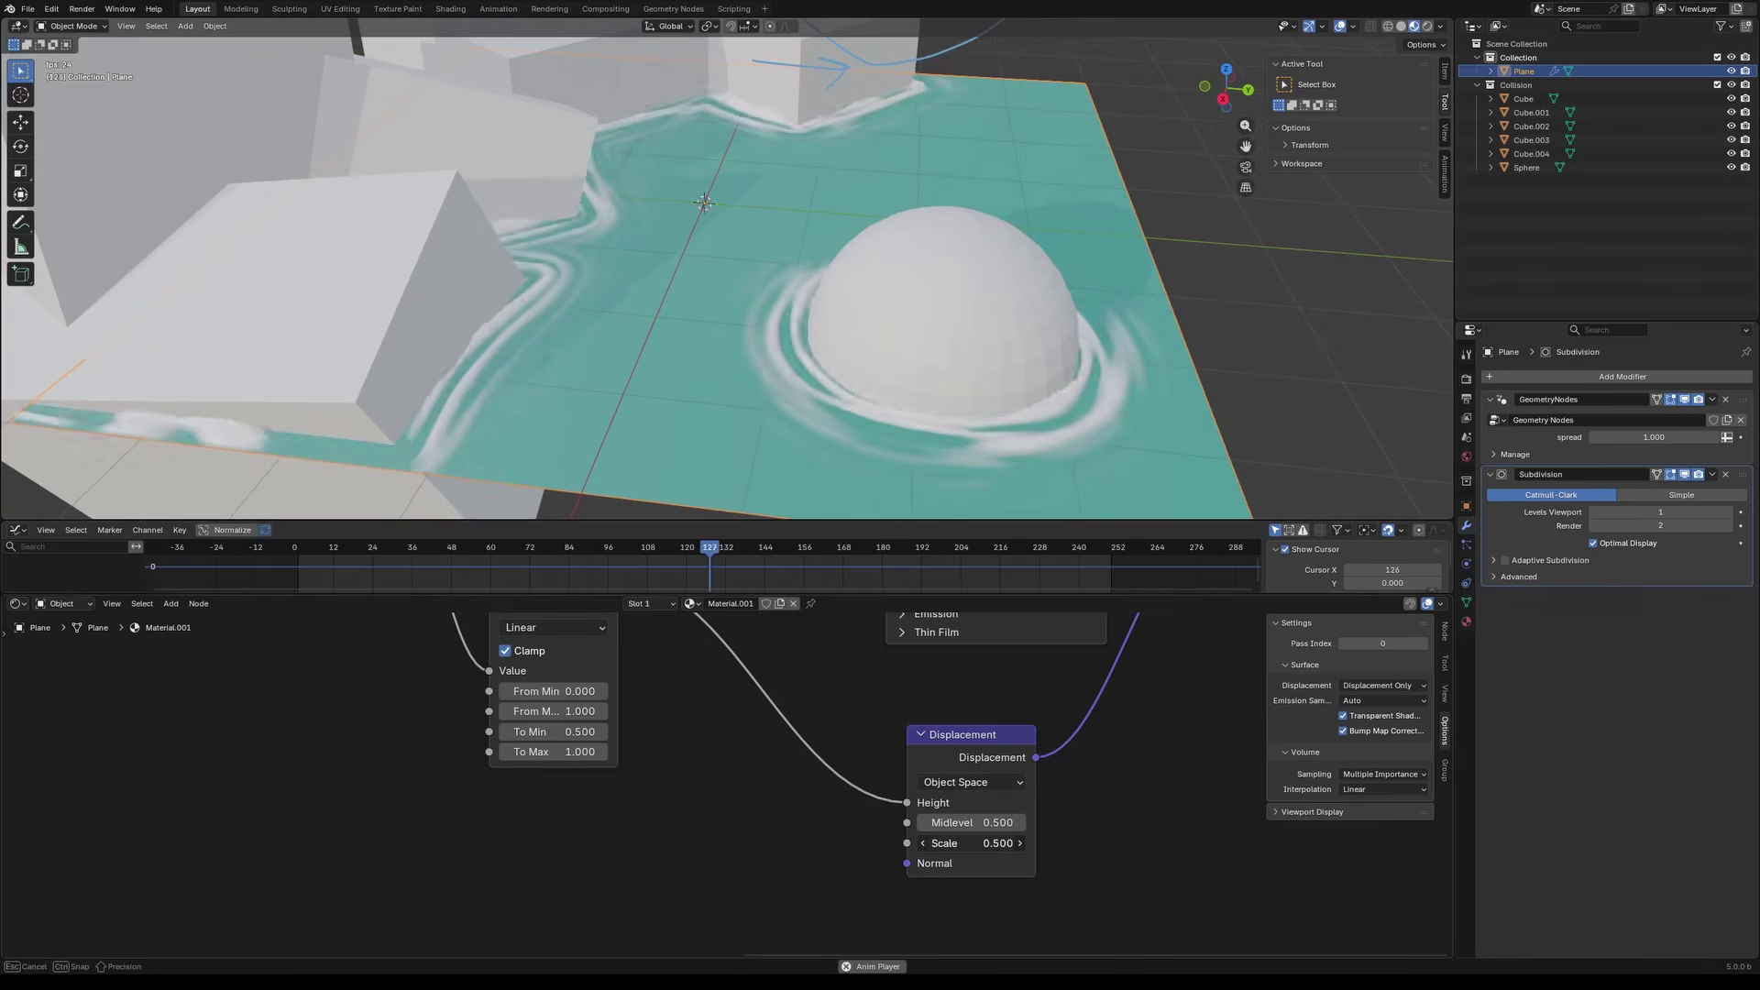
middle_click_drag(839, 415, 836, 361)
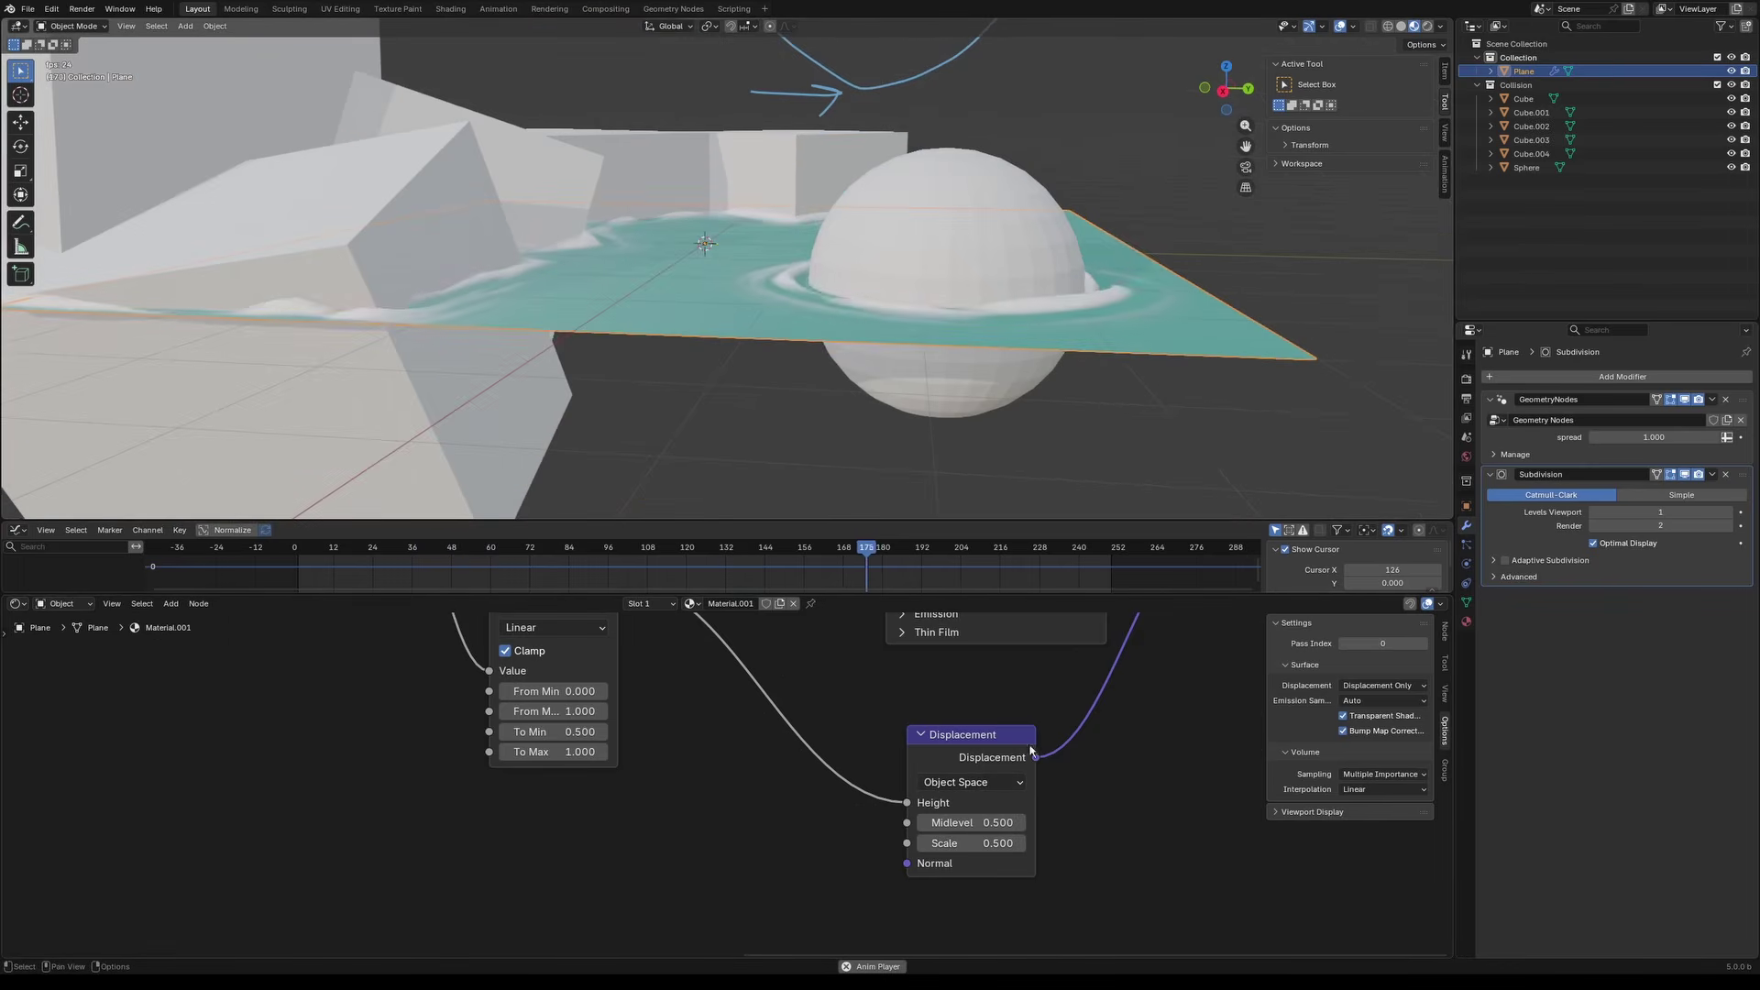
left_click_drag(973, 842, 937, 842)
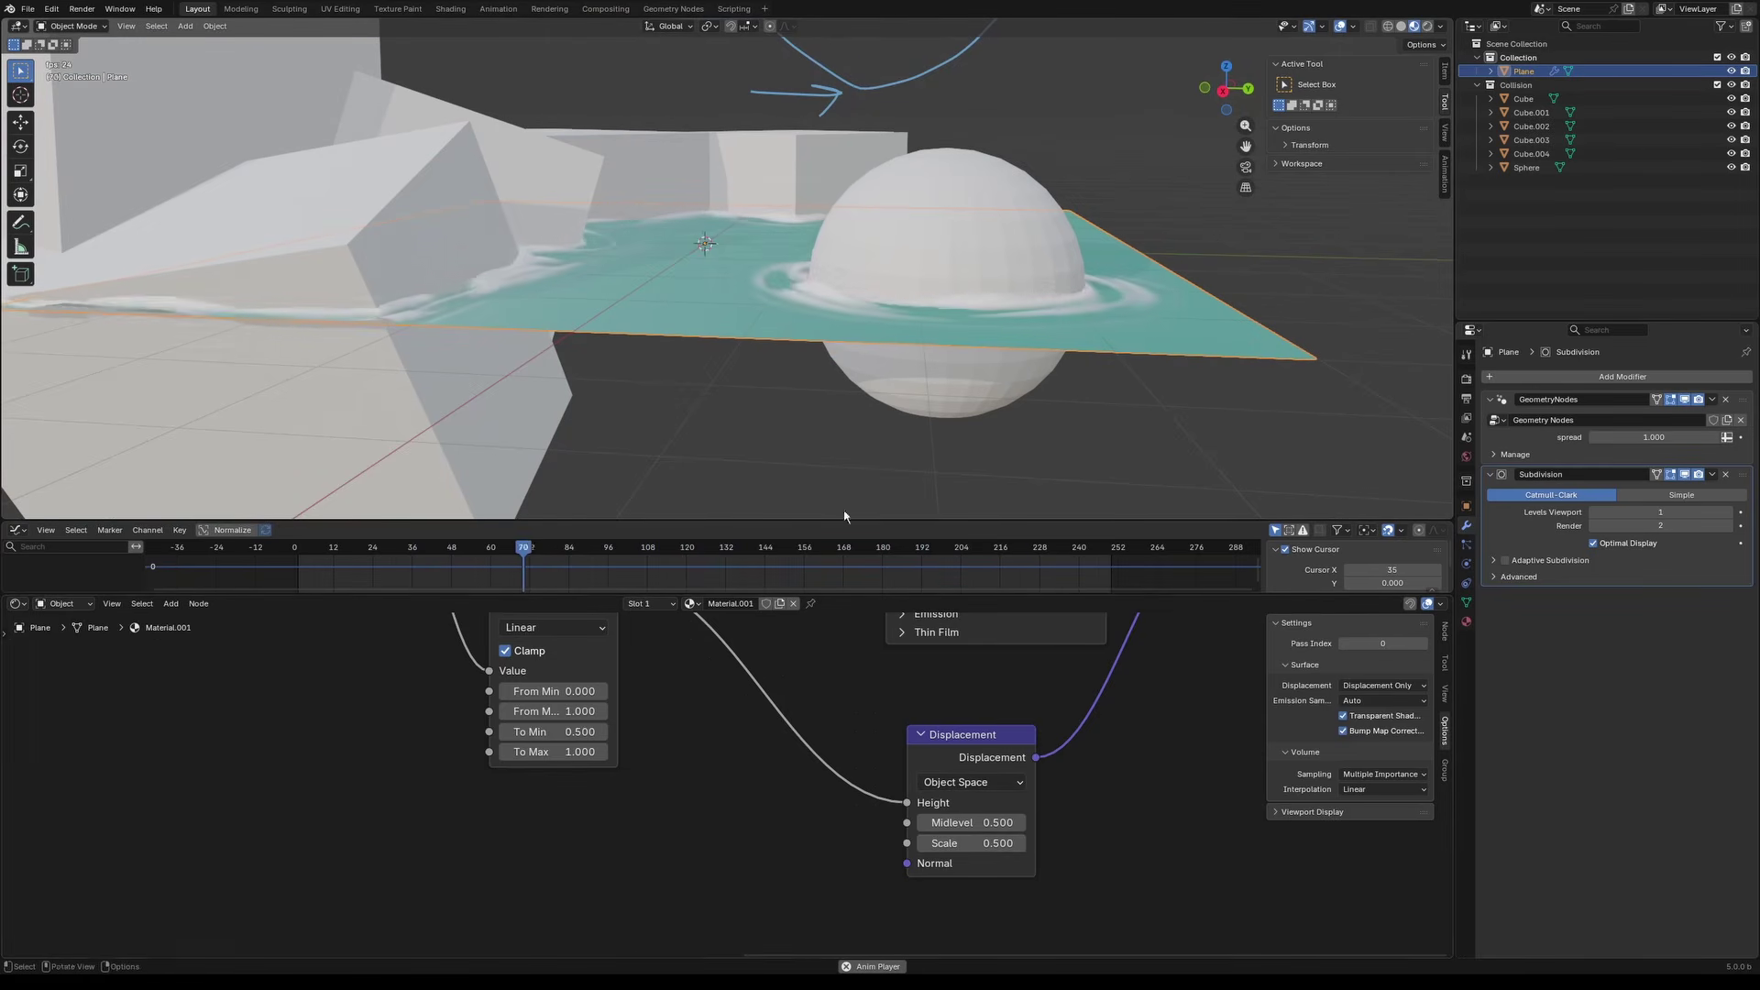
middle_click_drag(748, 244, 759, 299)
scroll(792, 781, "down", 5)
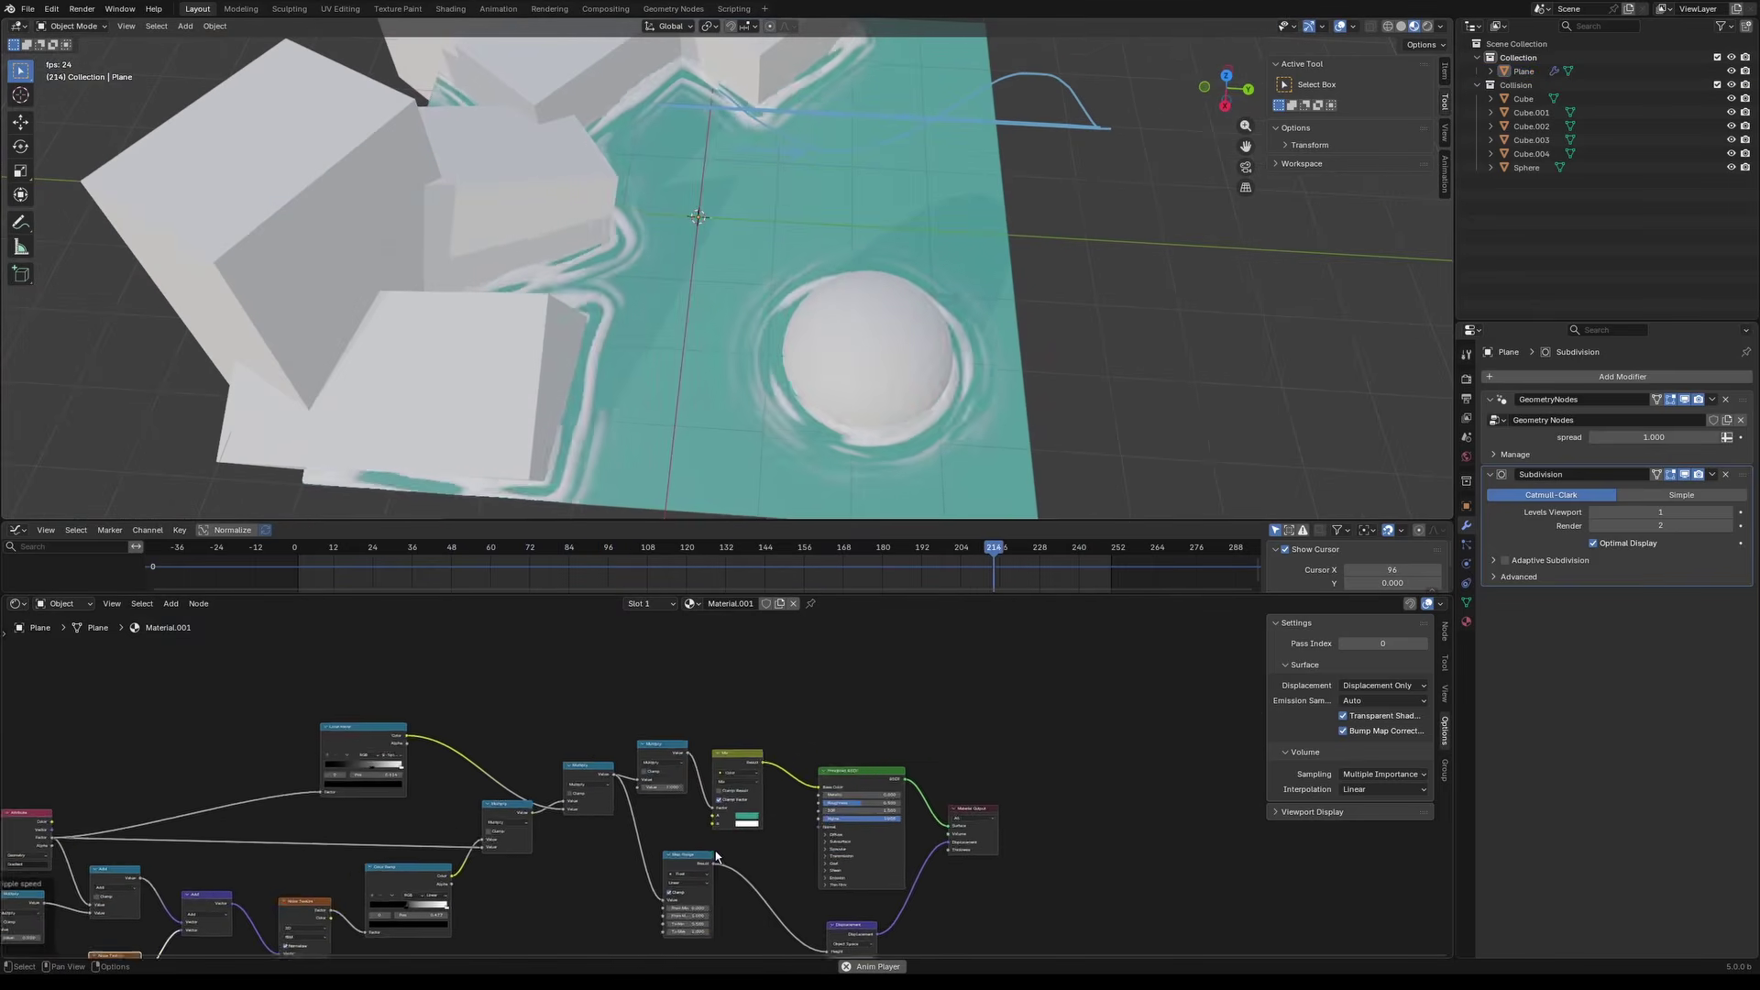
Step: Try sliding the sphere horizontally across the water during playback and examine the ripples around it from several angles
middle_click_drag(792, 780, 799, 757)
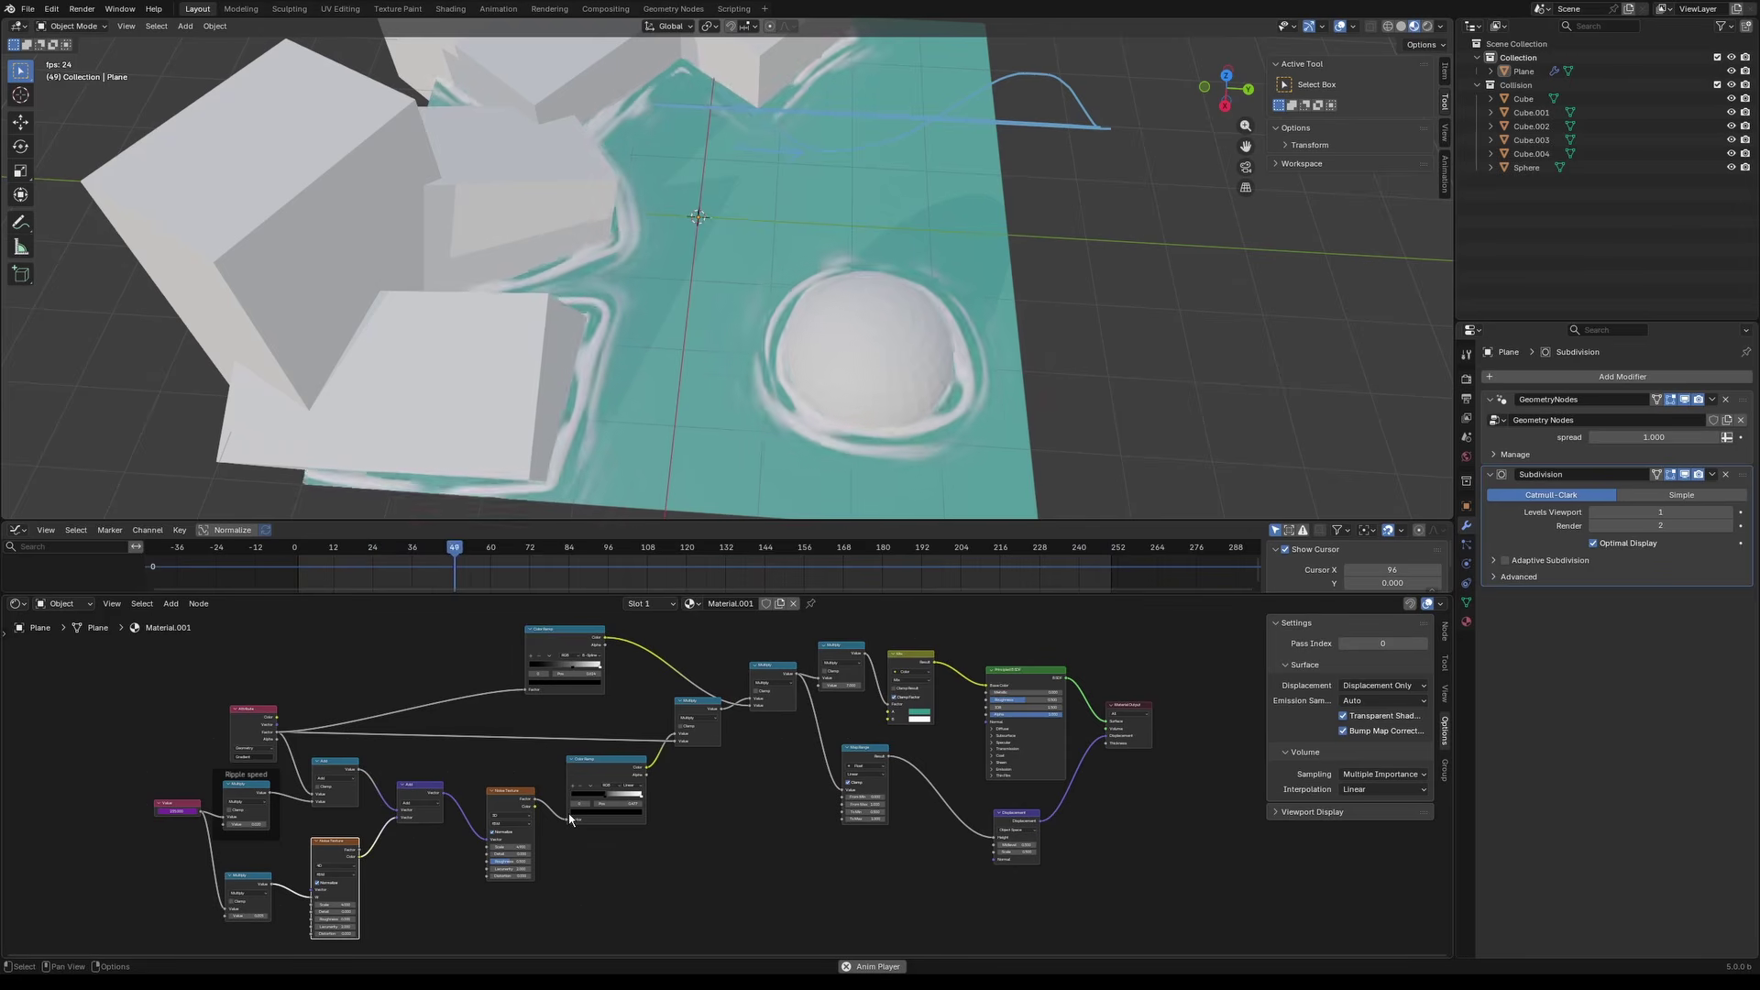
scroll(649, 818, "up", 3)
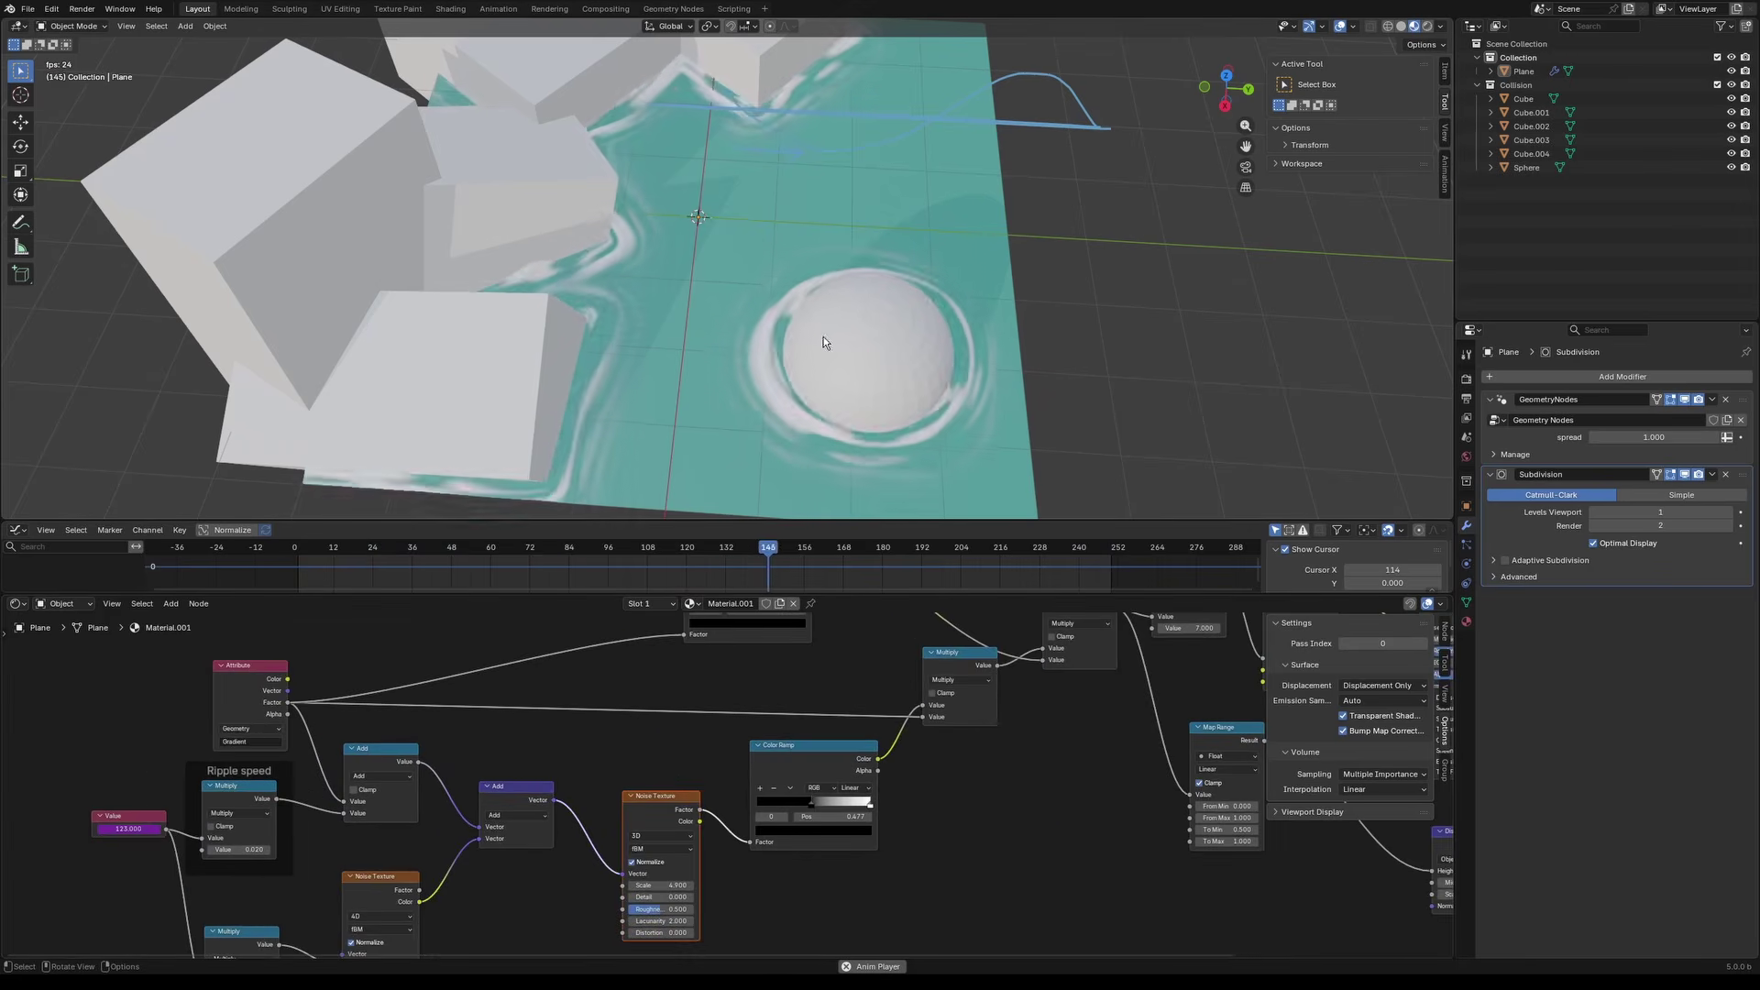
left_click(912, 357)
key("g")
key("shift+z")
left_click(928, 368)
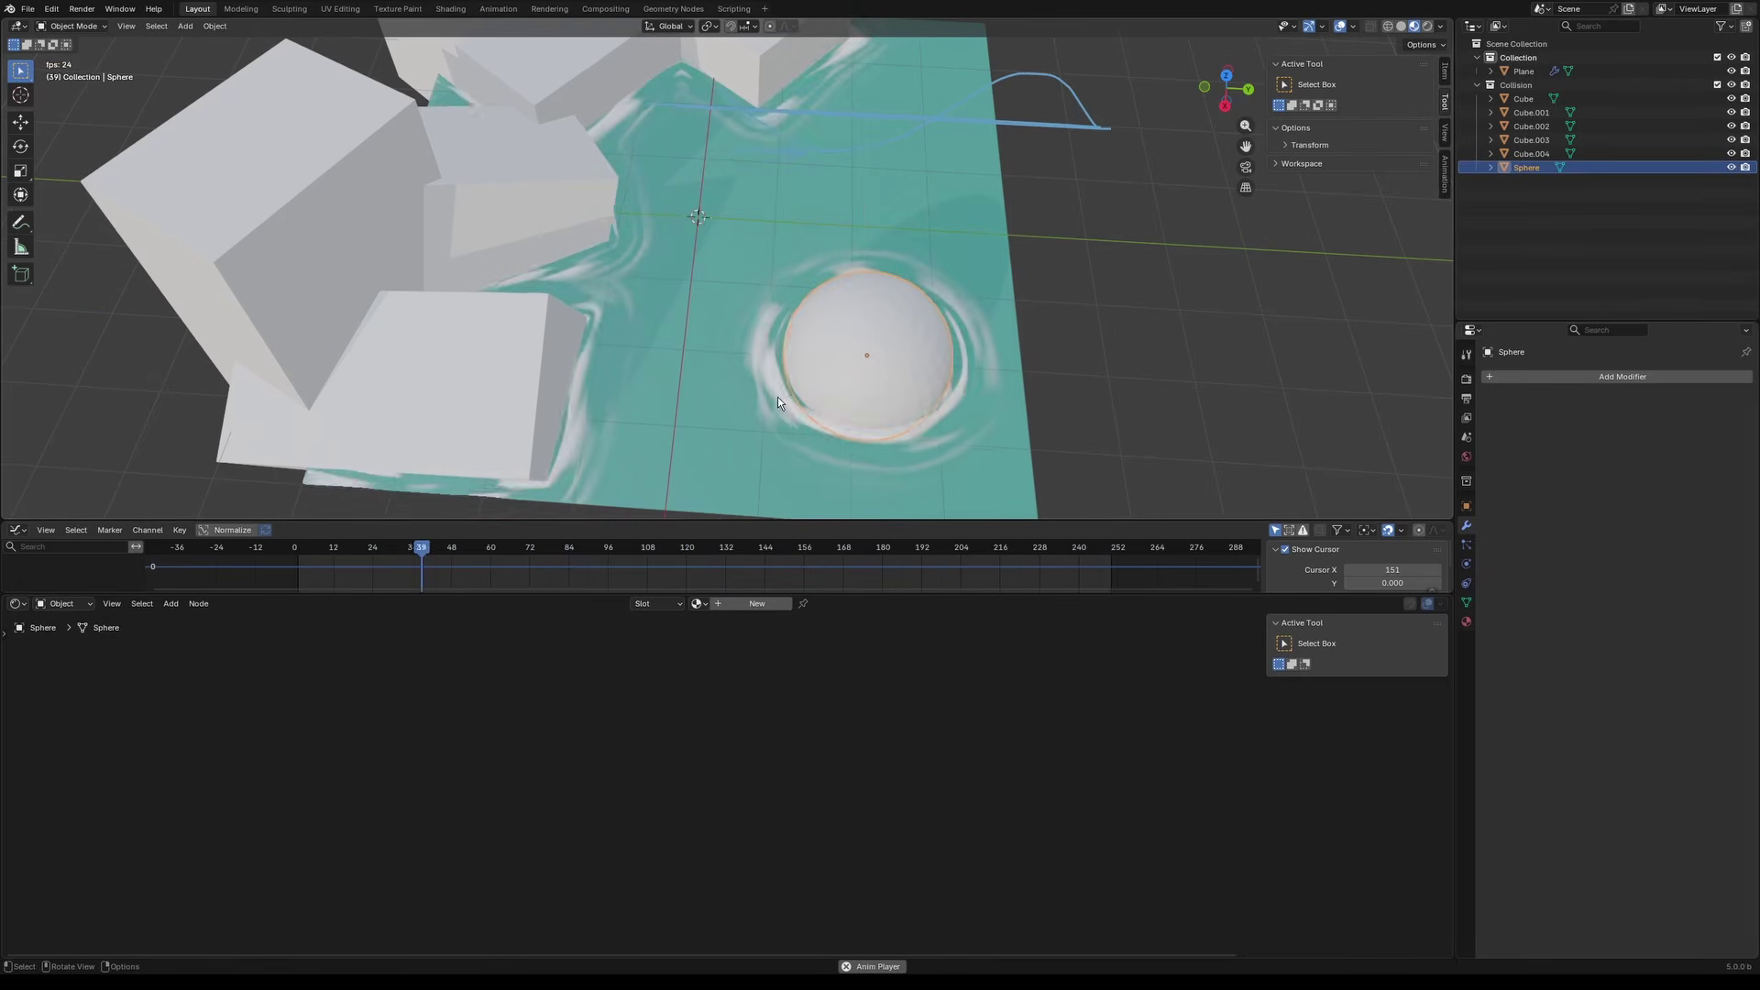
mouse_move(785, 404)
middle_mouse_down()
mouse_move(807, 417)
mouse_move(788, 382)
middle_mouse_up()
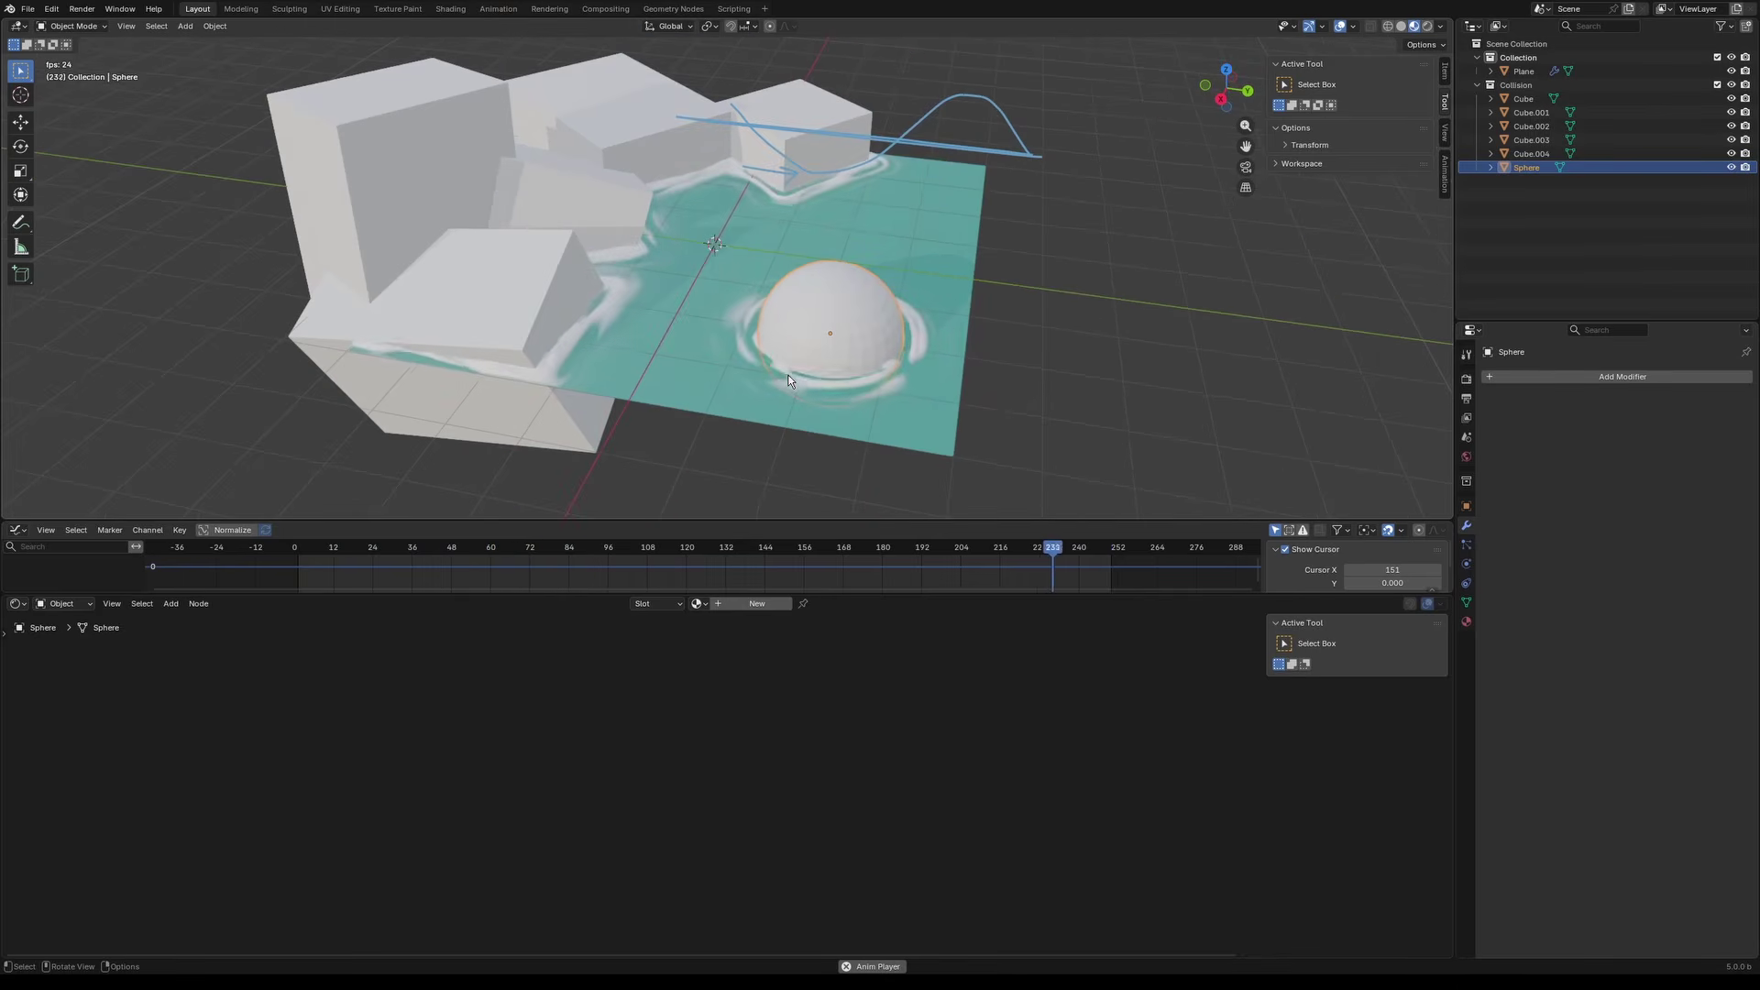
scroll(801, 364, "up", 1)
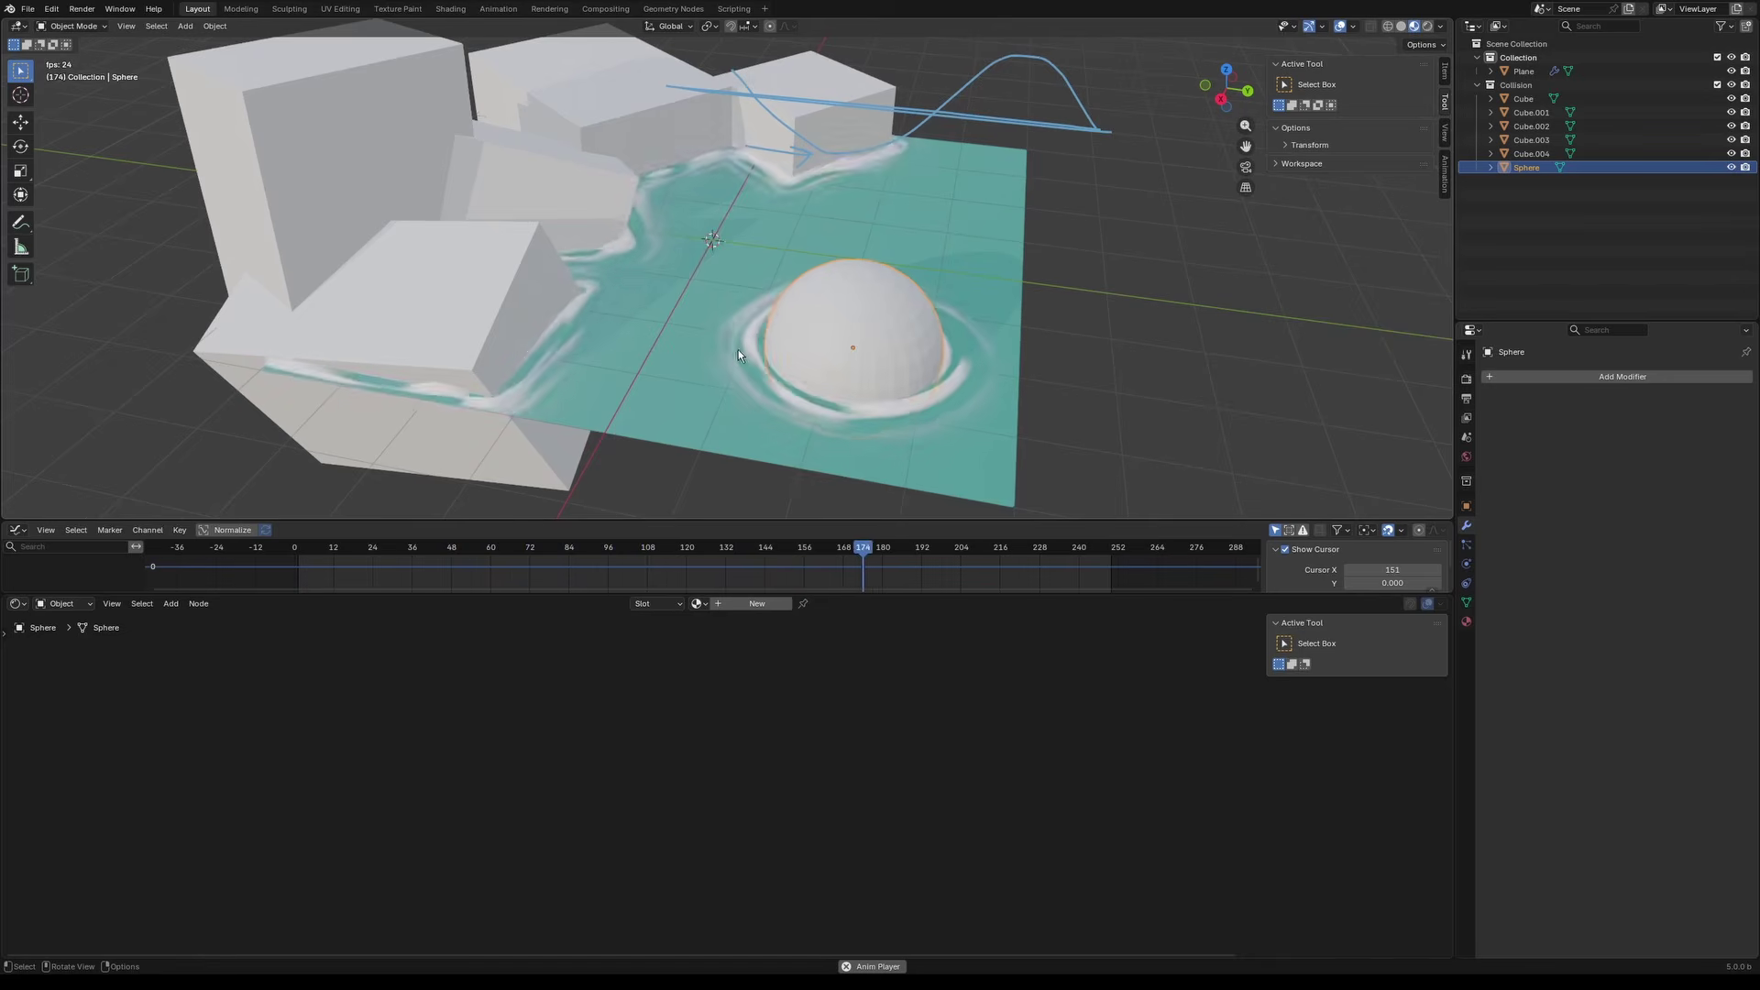
middle_click_drag(739, 350, 805, 317)
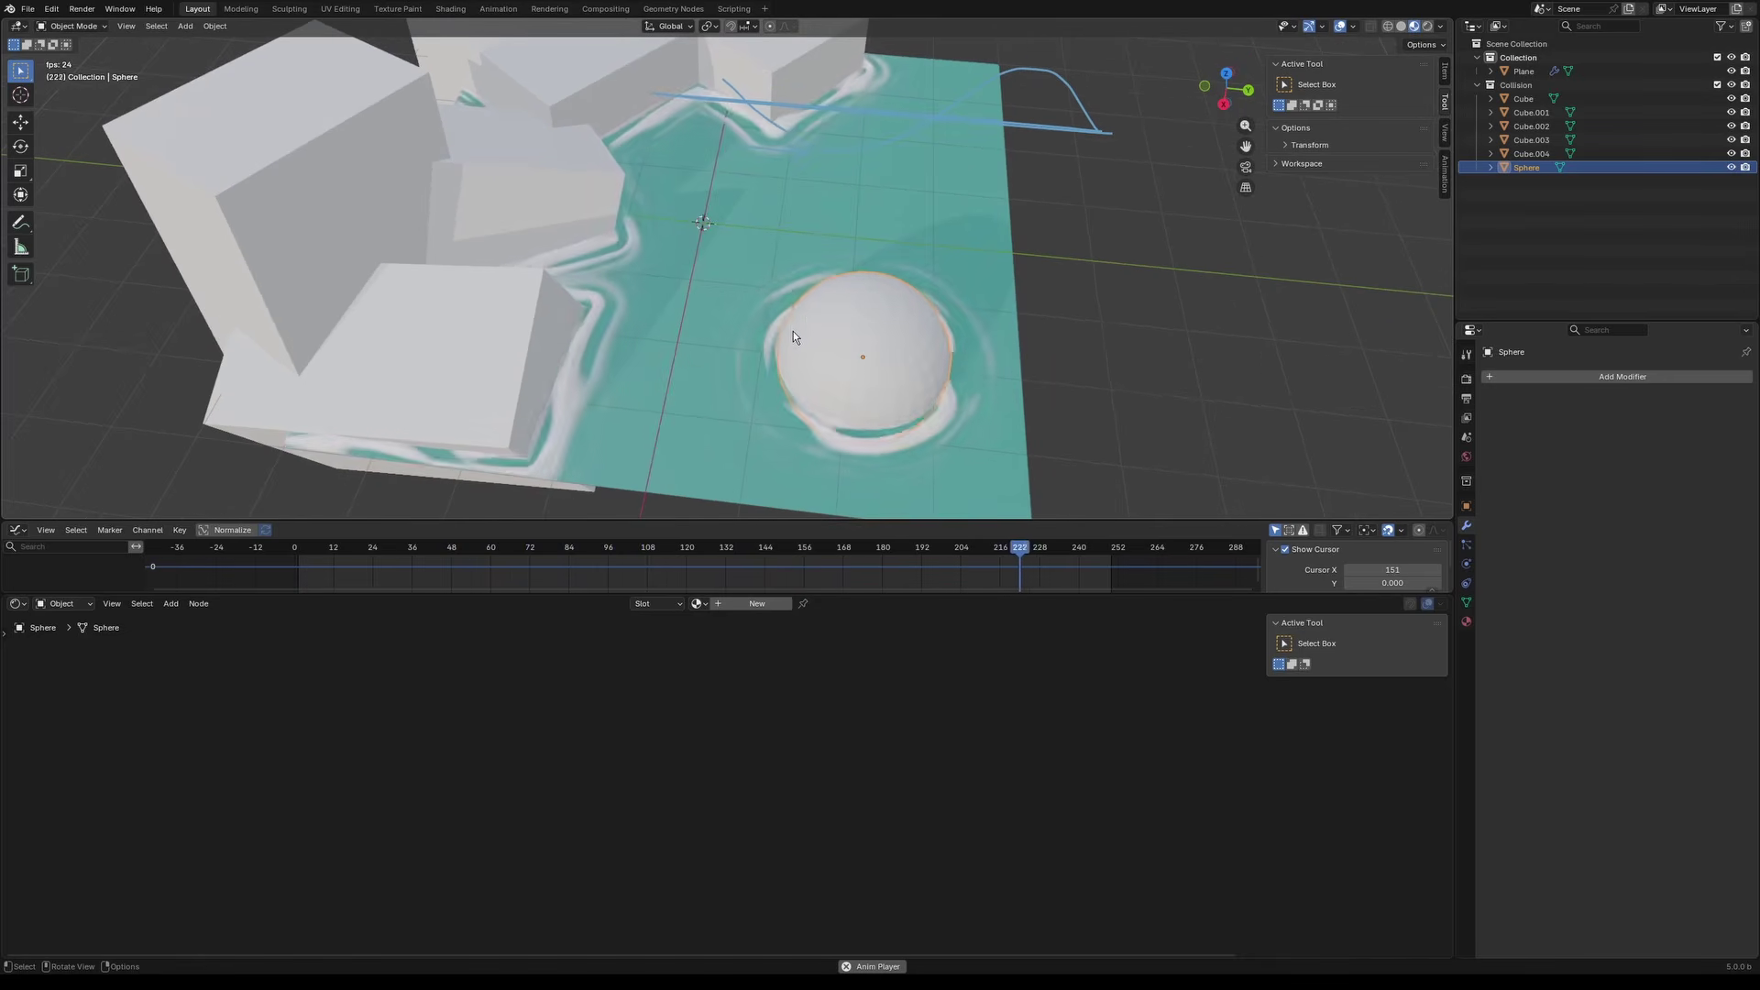
middle_click_drag(757, 365, 642, 382)
Step: Select the water plane and nudge the Add, Ripple speed and 4D Noise Texture nodes to tidy its material's ripple section
left_click(642, 382)
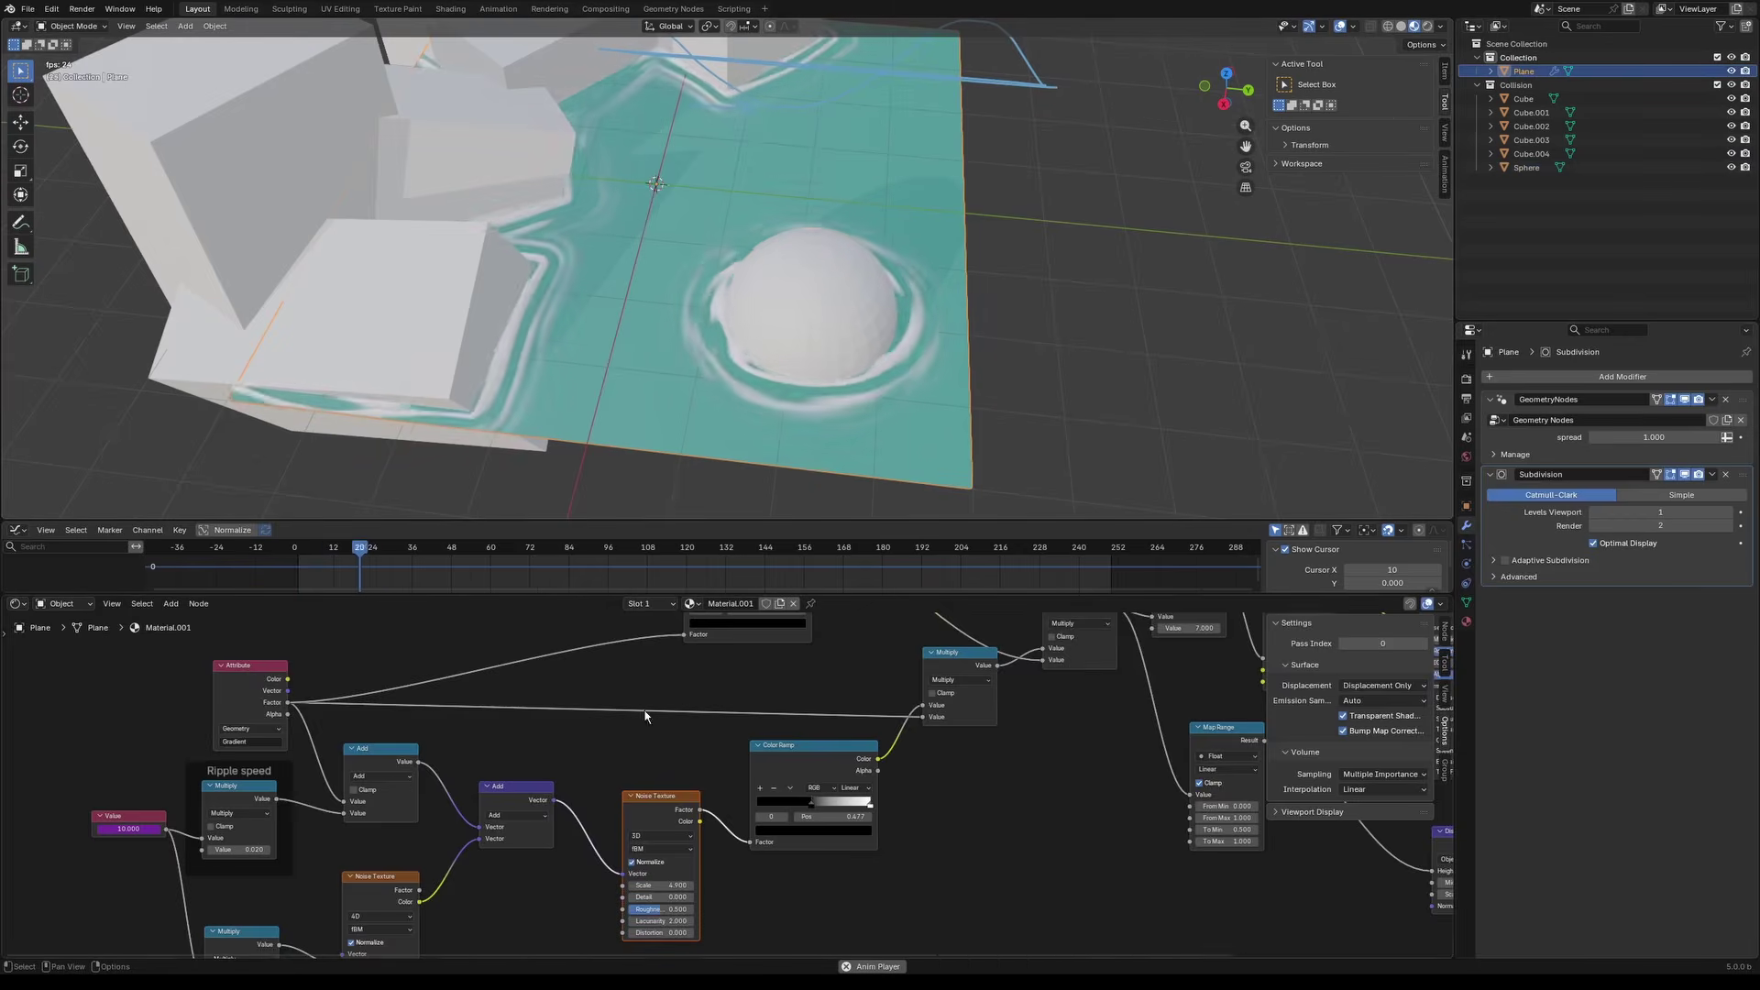
middle_click_drag(358, 832, 624, 794)
scroll(625, 793, "down", 1)
scroll(624, 794, "up", 1)
middle_click_drag(538, 837, 606, 794)
scroll(605, 794, "down", 1)
scroll(623, 779, "up", 1)
left_click_drag(657, 723, 665, 692)
left_click_drag(492, 766, 538, 788)
scroll(687, 818, "down", 1)
middle_click_drag(690, 821, 600, 723)
mouse_move(700, 681)
left_mouse_down()
mouse_move(675, 692)
mouse_move(701, 674)
left_mouse_up()
mouse_move(566, 775)
left_mouse_down()
mouse_move(597, 811)
mouse_move(562, 749)
mouse_move(579, 757)
left_mouse_up()
scroll(716, 736, "down", 1)
middle_click_drag(716, 736, 561, 825)
scroll(577, 825, "up", 3)
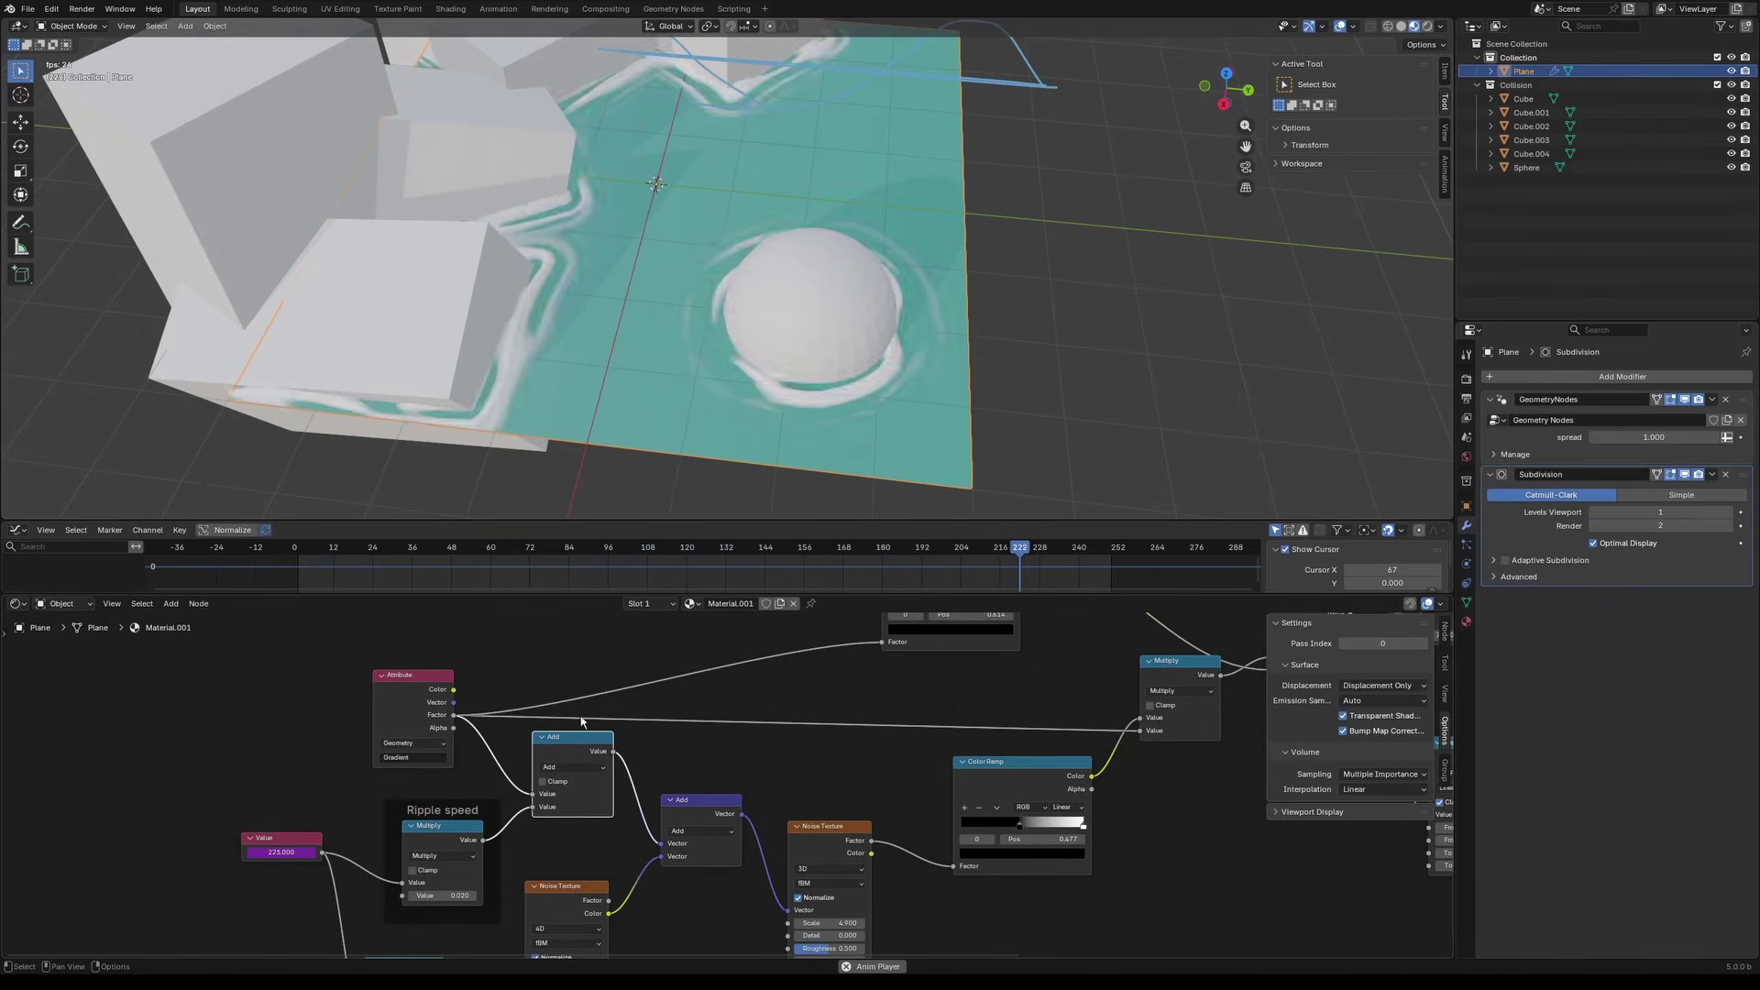
Step: Review the water material's node tree from the Gradient attribute and ripple nodes through to the Material Output
middle_click_drag(530, 802, 435, 815)
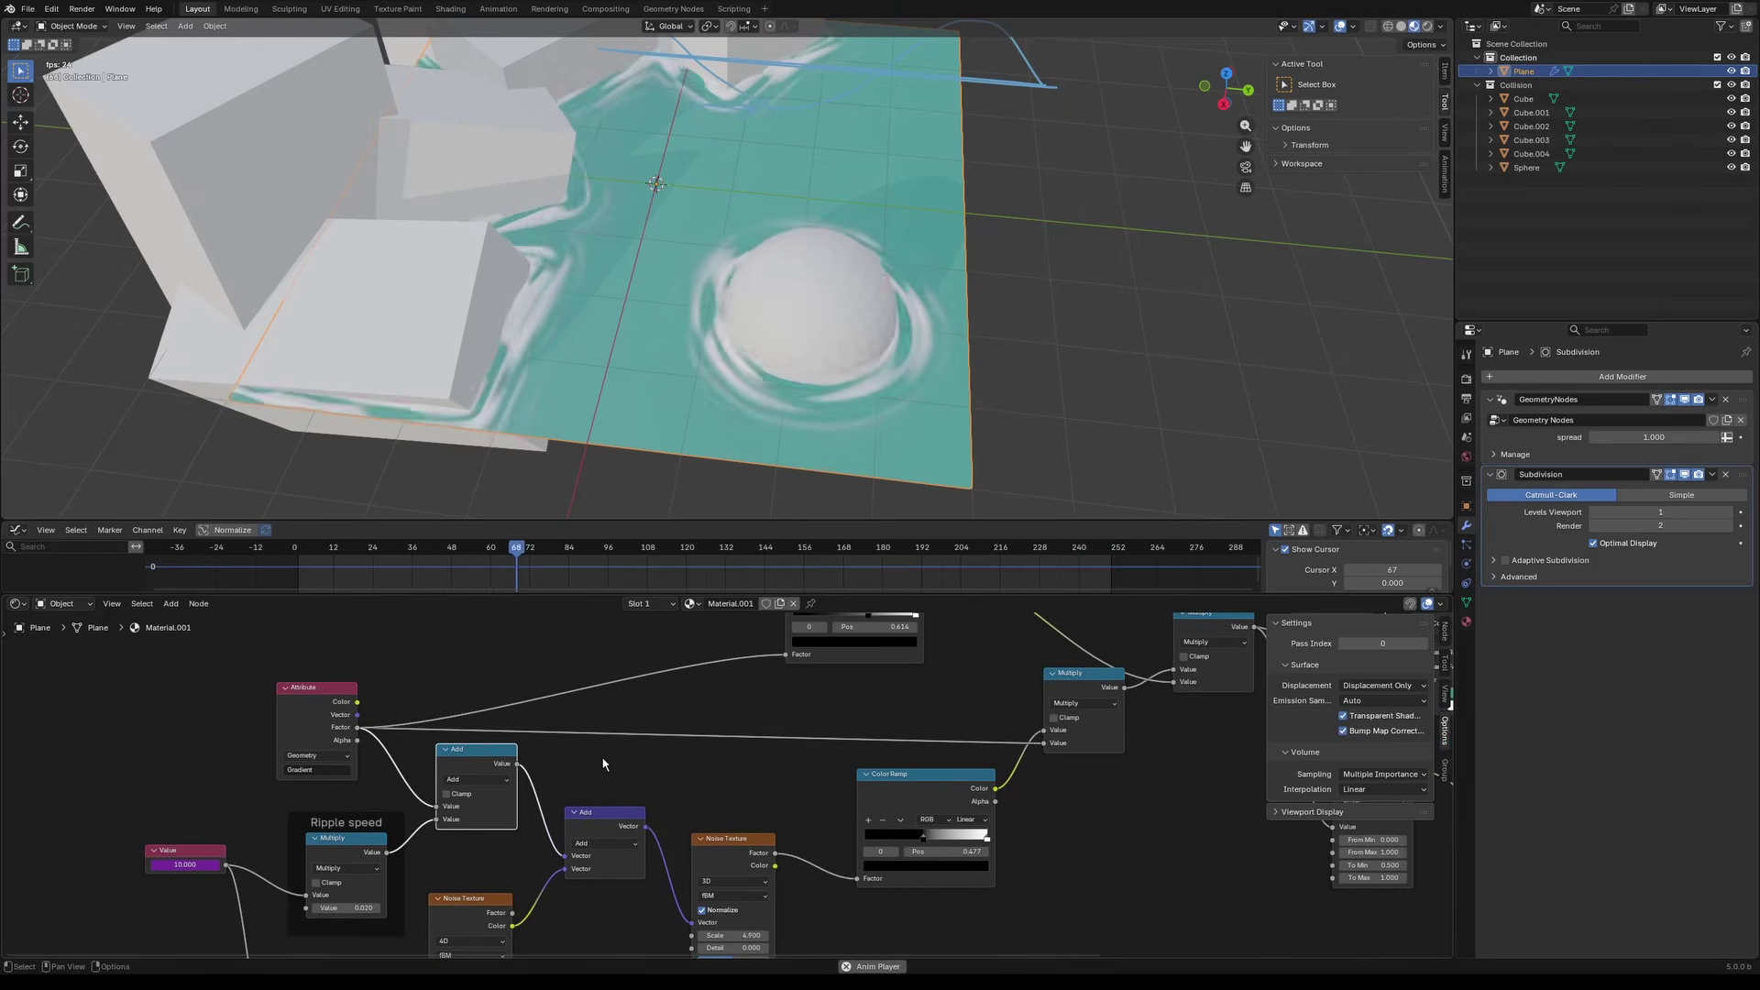
scroll(603, 764, "down", 2)
middle_click_drag(598, 759, 609, 728)
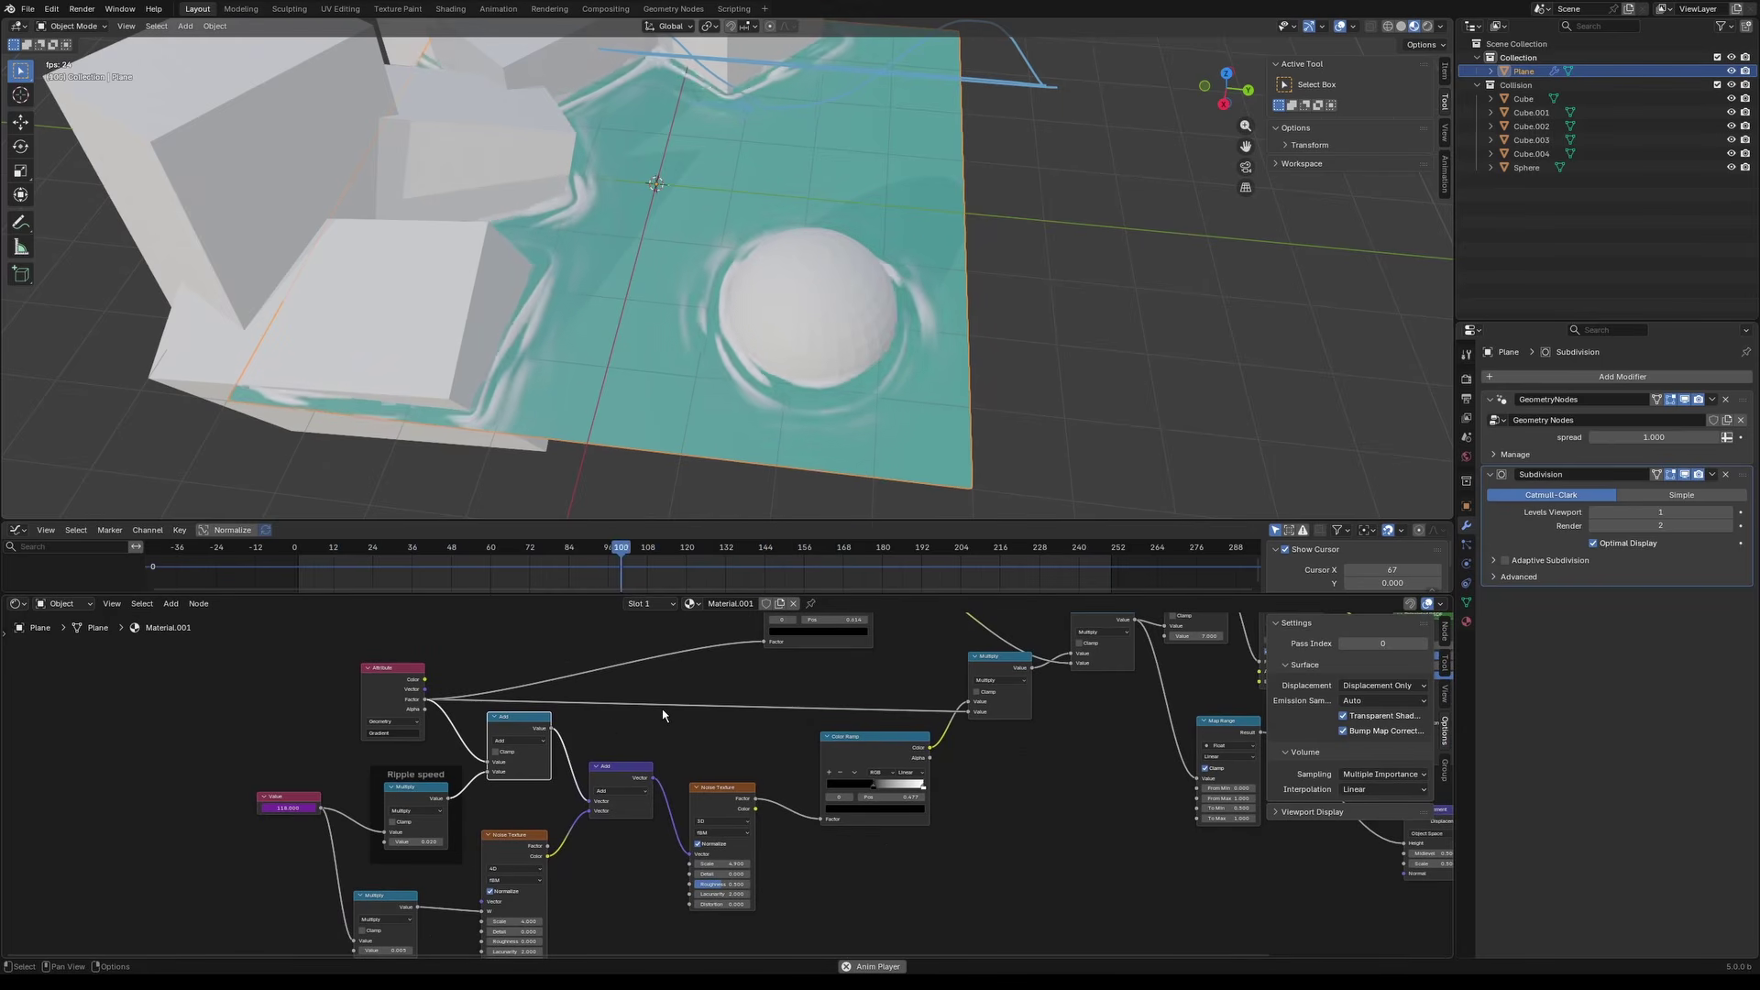
middle_click_drag(579, 785, 668, 970)
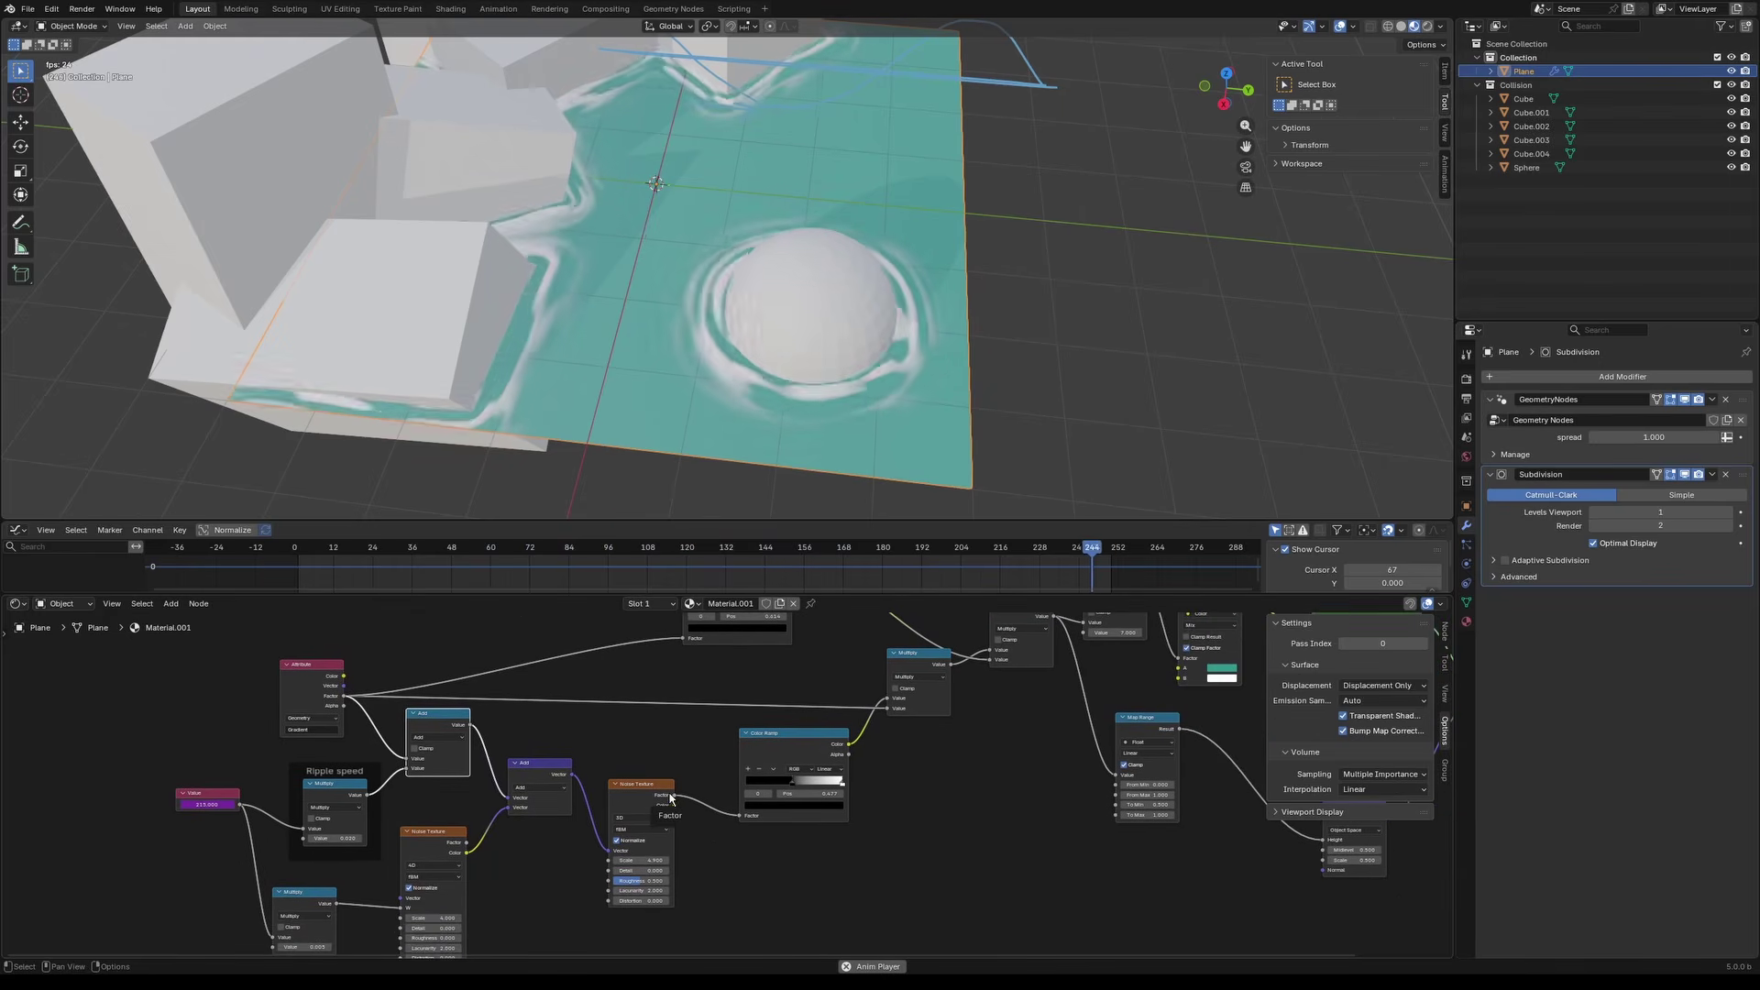
scroll(670, 799, "down", 3)
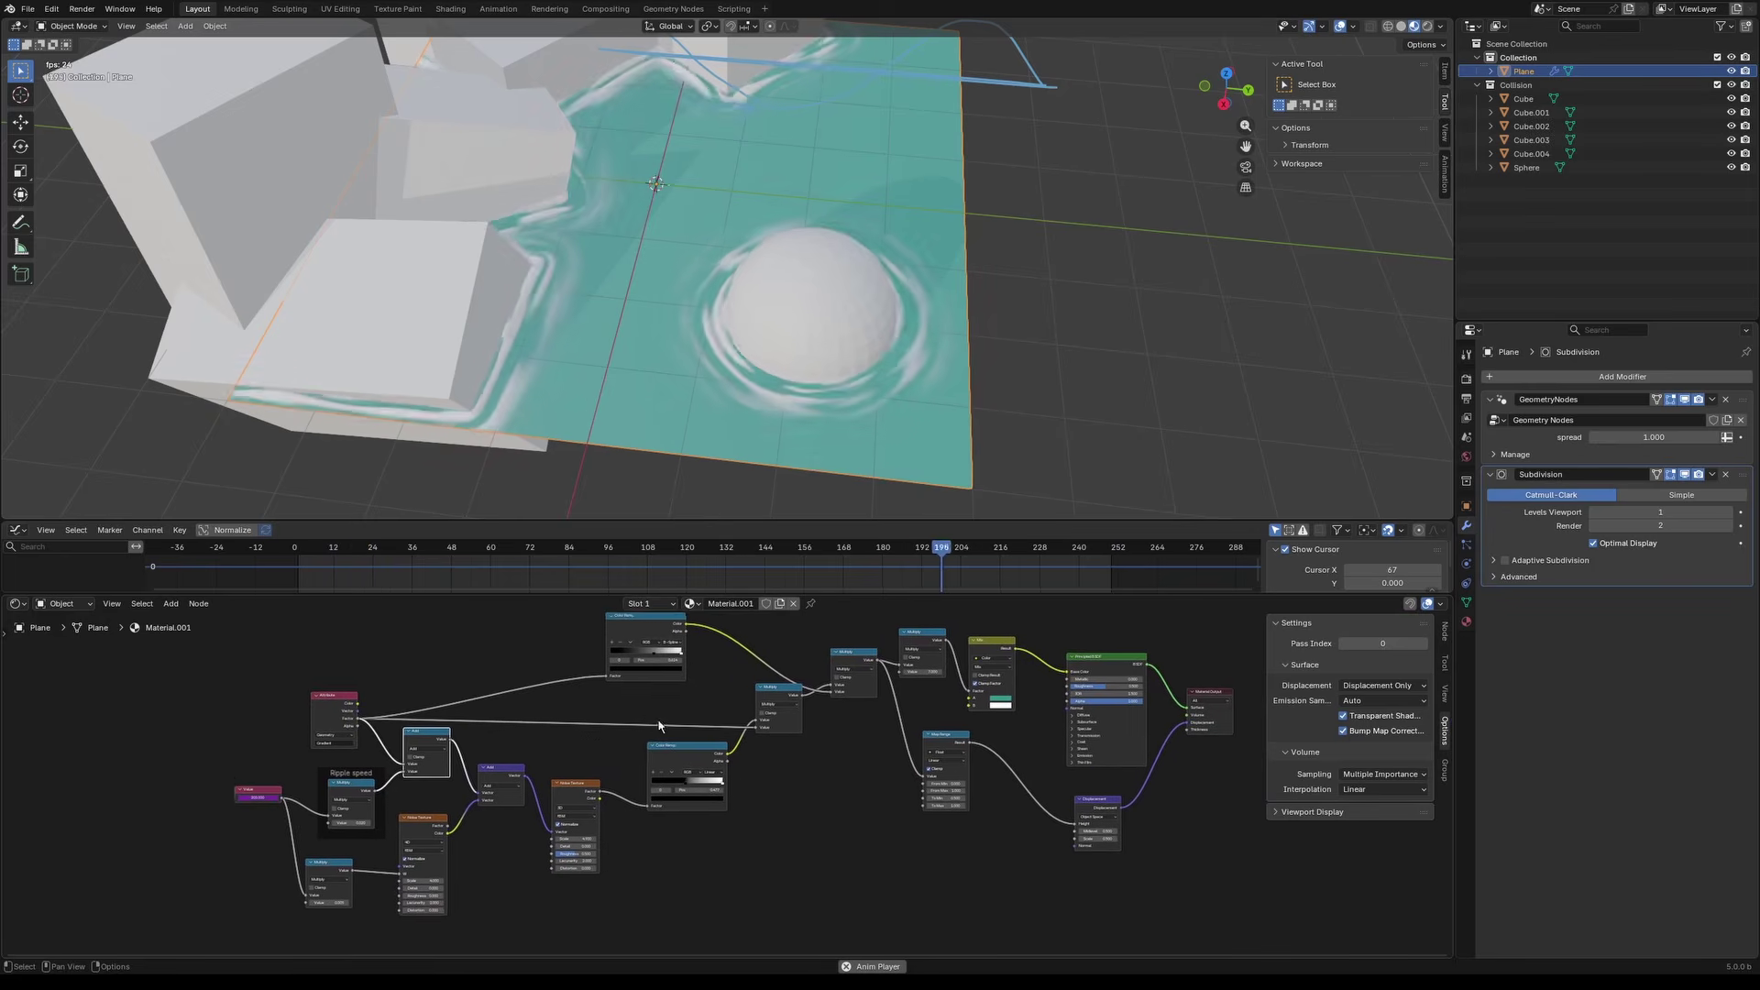
middle_click_drag(658, 725, 594, 750)
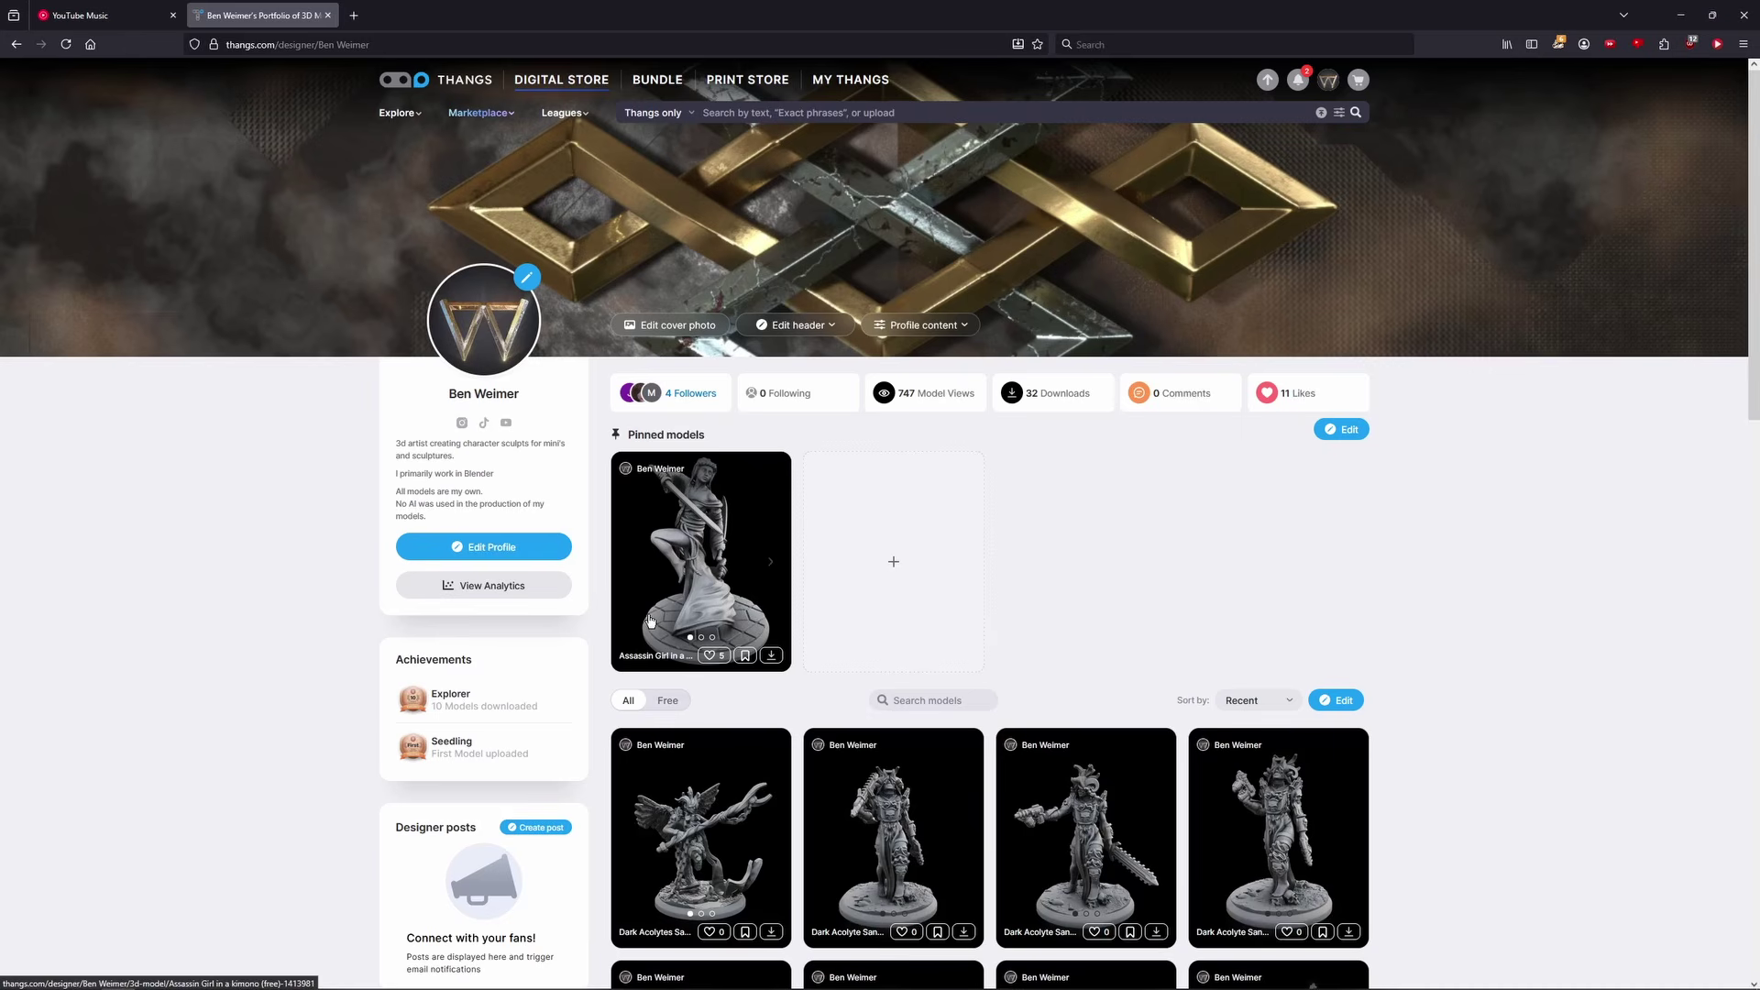
key("F11")
left_click_drag(1756, 77, 1670, 35)
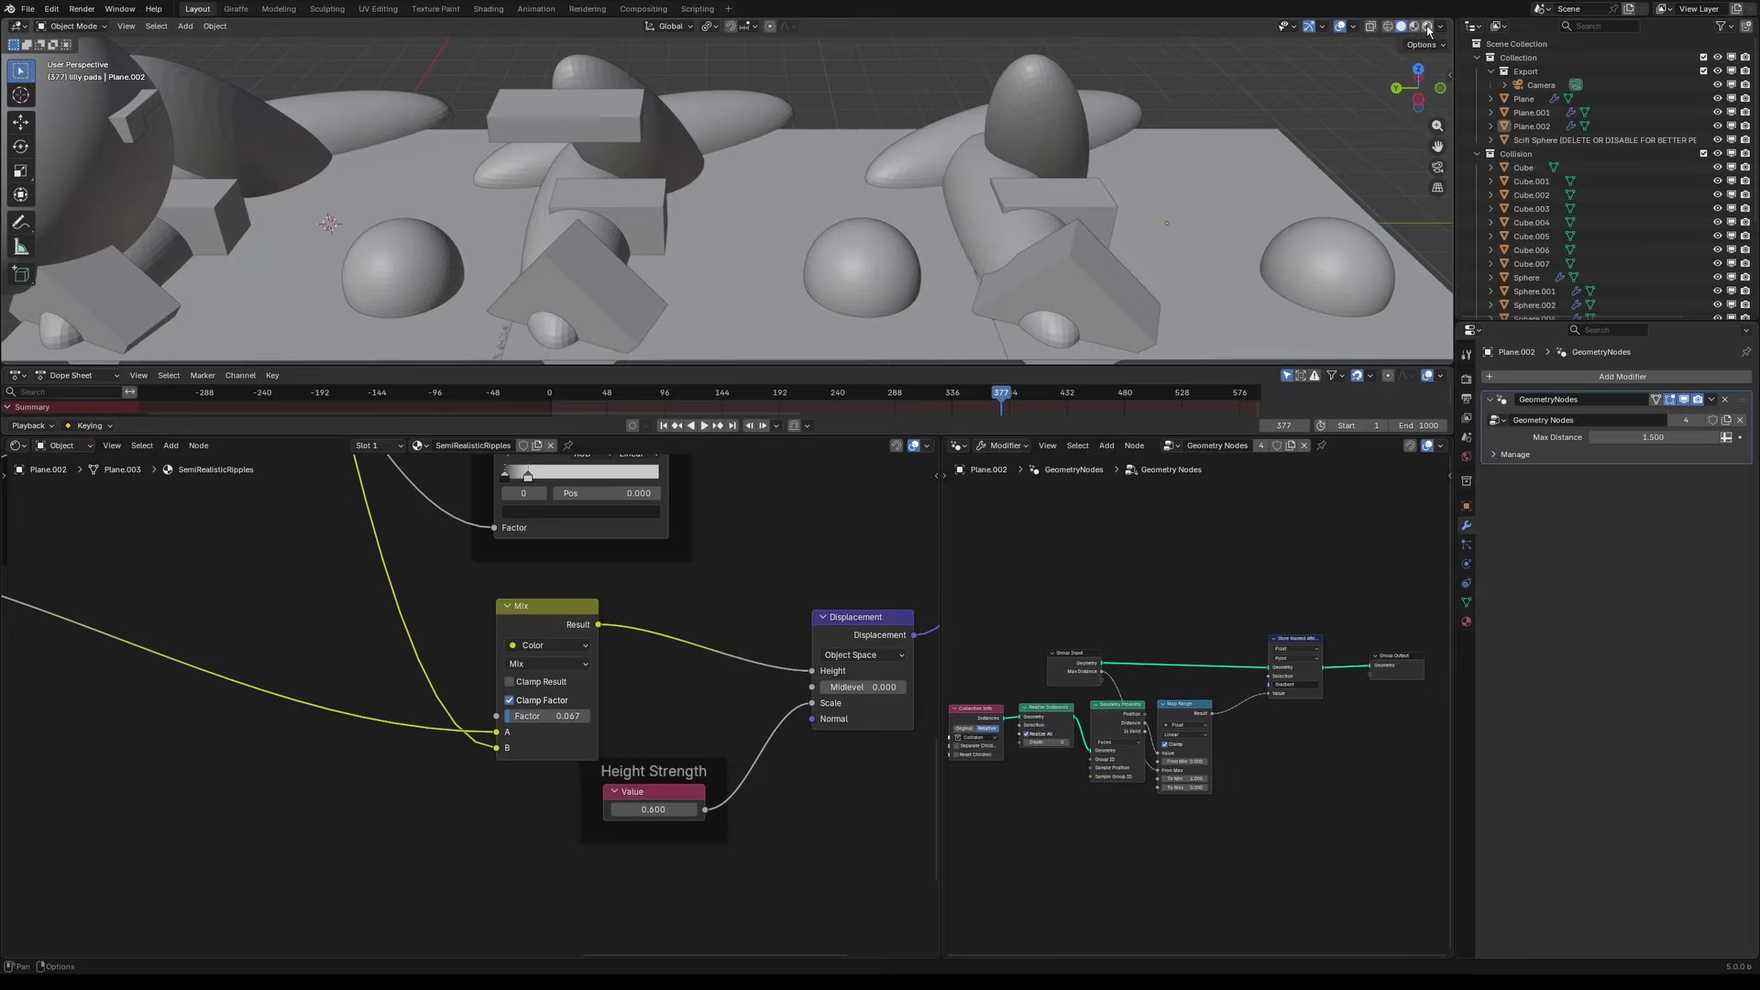
Step: Show the scene in rendered shading and select the middle water plane to view its Only Ripples Water Shader nodes
left_click(1428, 26)
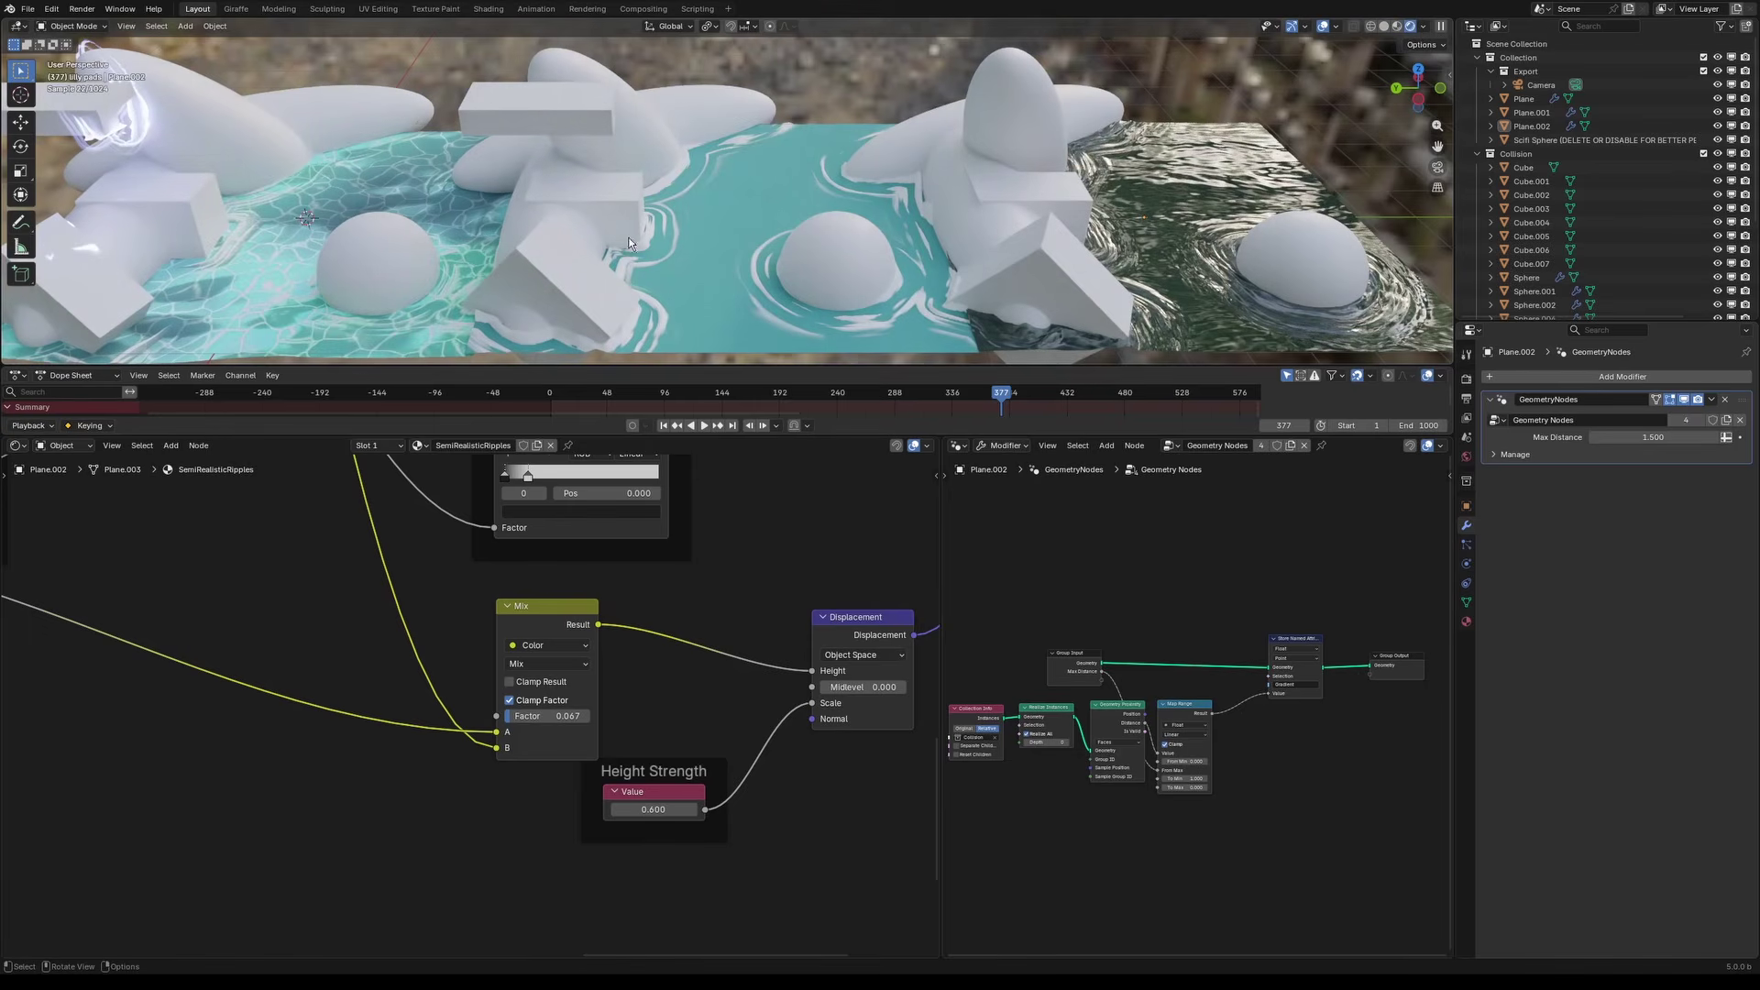
left_click(711, 301)
scroll(597, 691, "down", 3)
middle_click_drag(597, 691, 631, 774)
scroll(641, 756, "down", 2)
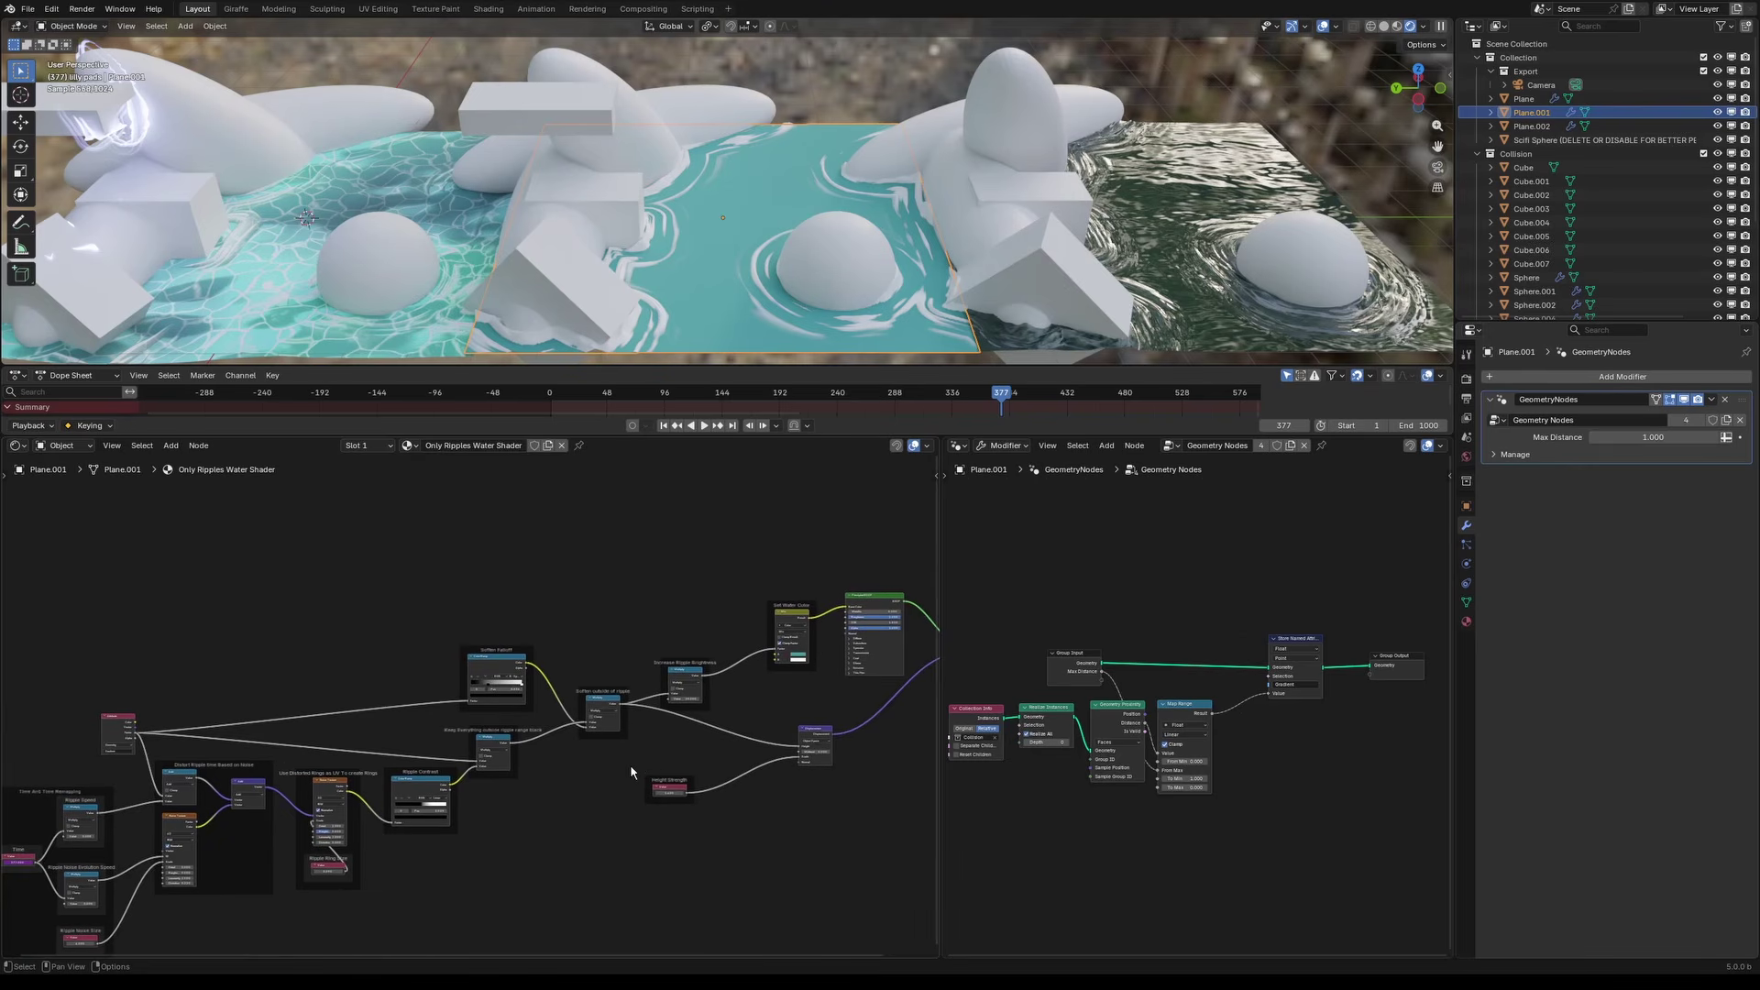
Step: Select the Soft Sphere around the first group of shapes and inspect its Soft Ripples material nodes
middle_click_drag(128, 158, 446, 167, "shift")
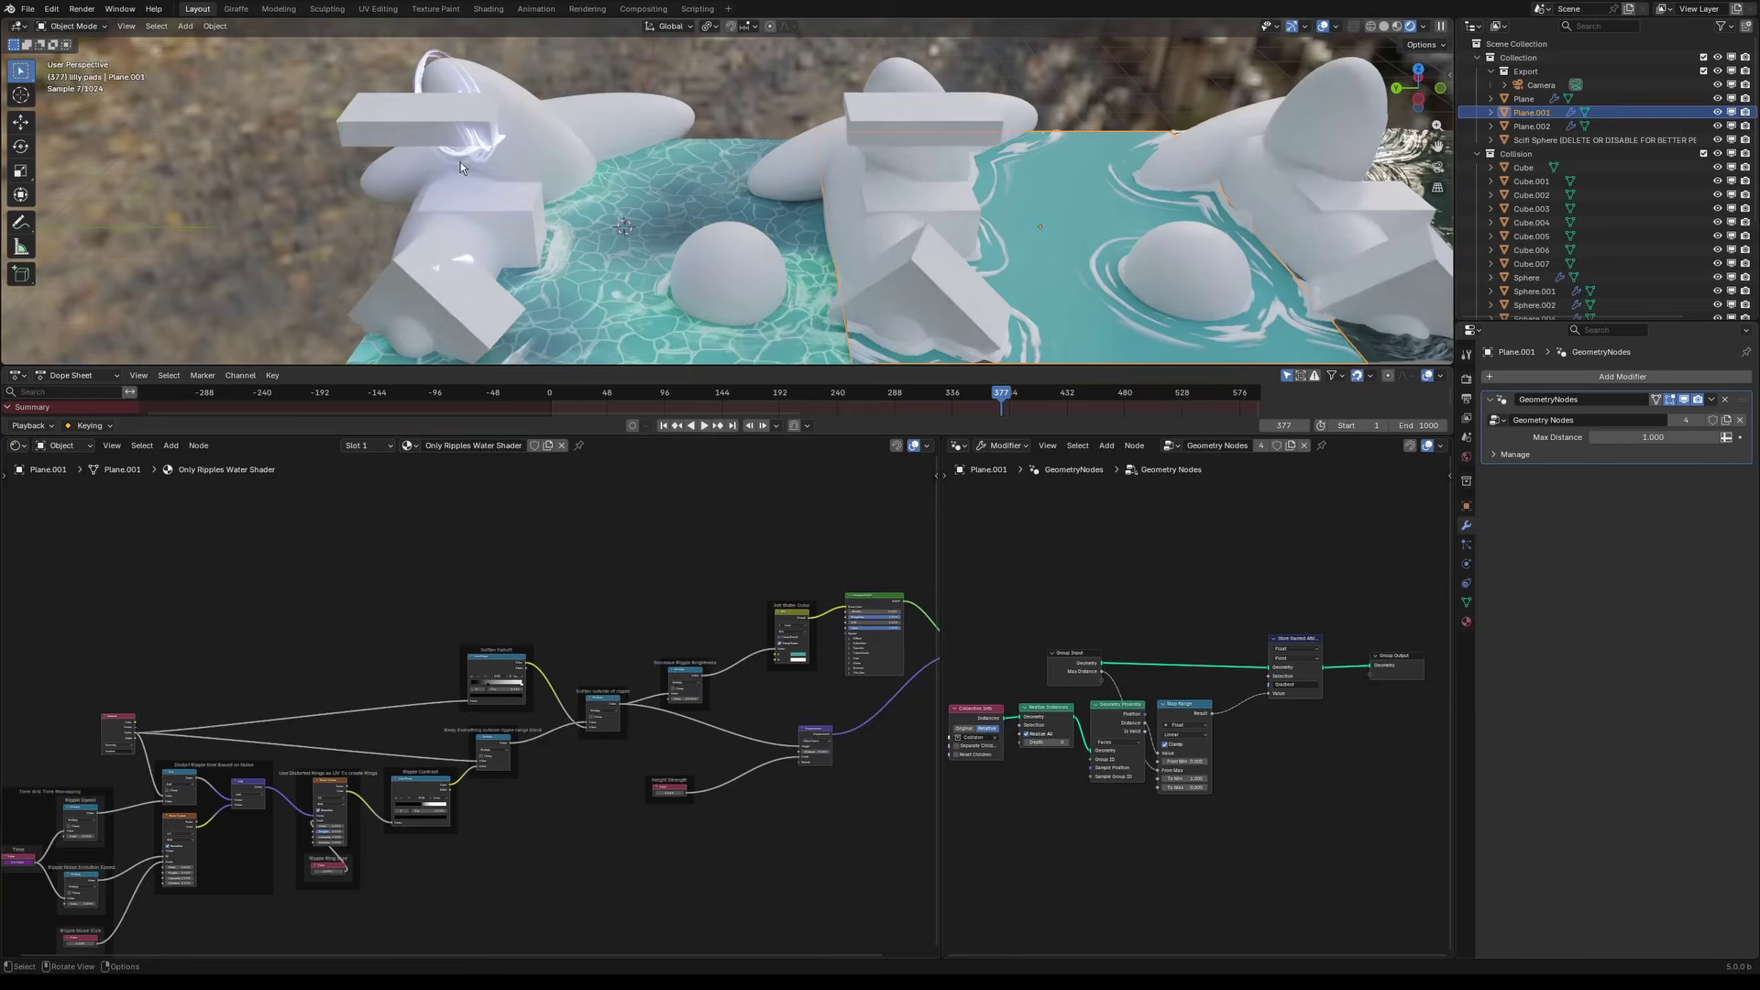
left_click(465, 158)
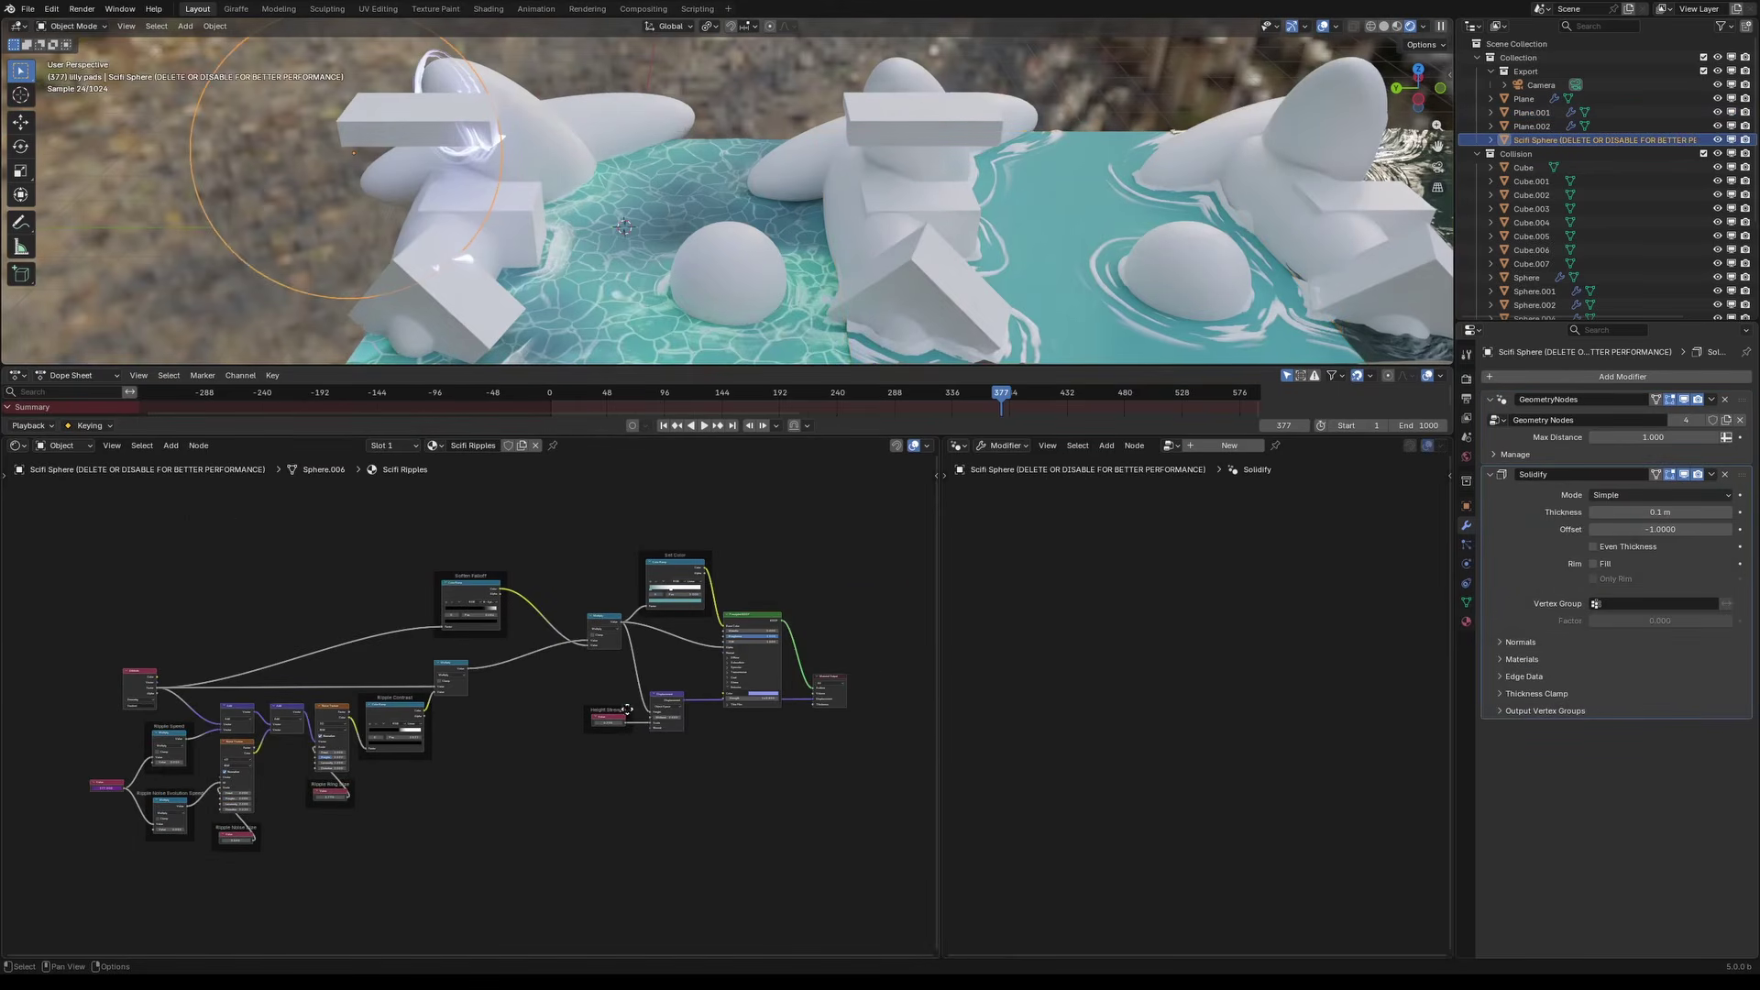
middle_click_drag(630, 711, 720, 692)
scroll(717, 678, "up", 6)
middle_click_drag(707, 617, 601, 736)
scroll(775, 784, "up", 3)
Step: Examine how the Soft Ripples Multiply mask feeds the Principled BSDF's Alpha, along with the Emission and falloff settings
left_click_drag(492, 626, 753, 688)
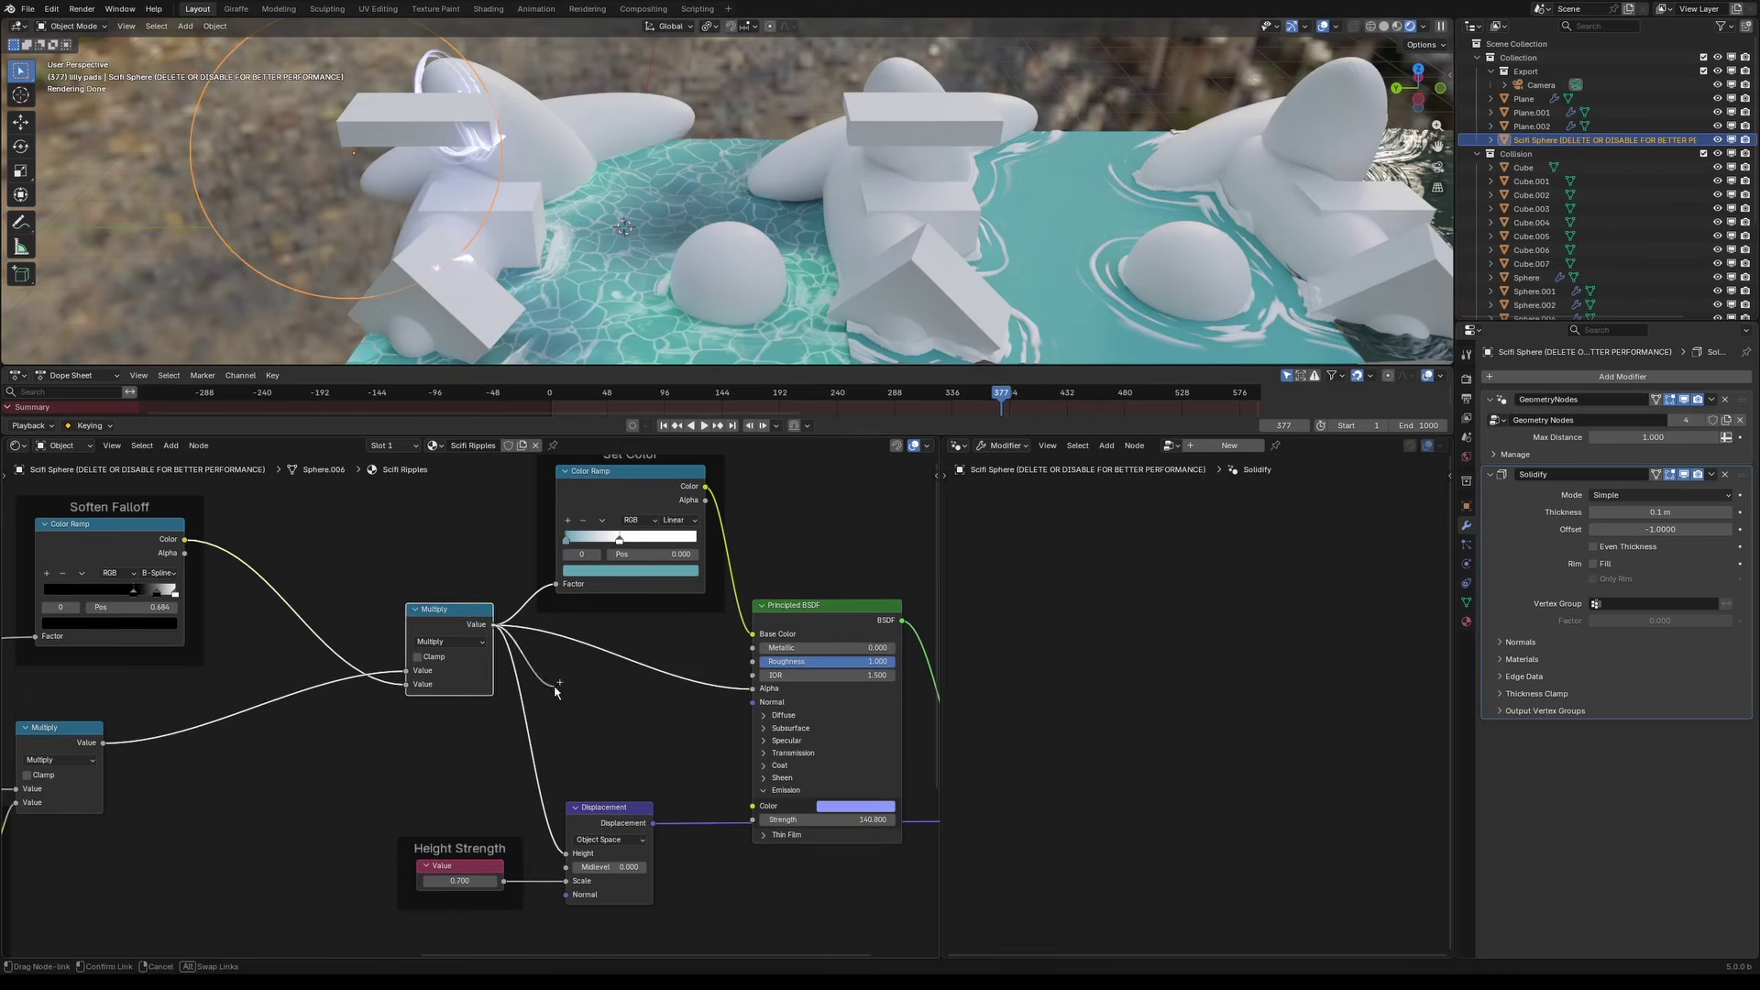
scroll(710, 823, "up", 3)
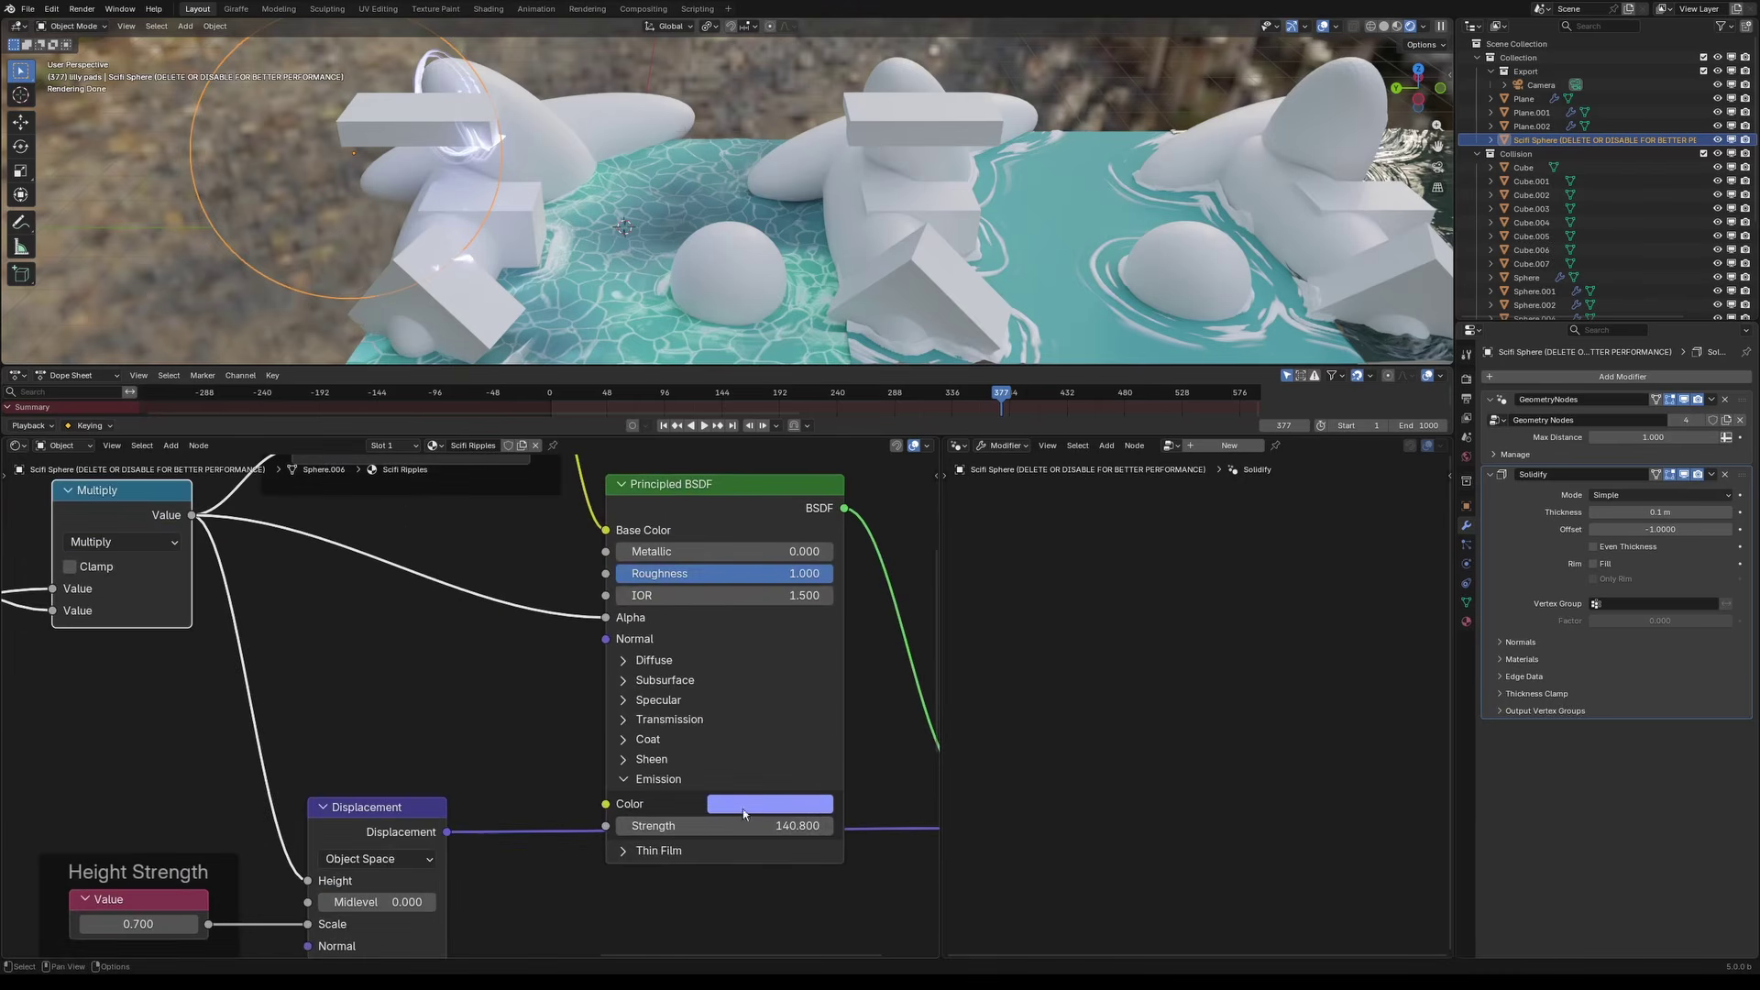
scroll(679, 825, "down", 3)
left_click_drag(392, 785, 577, 853)
left_click_drag(135, 748, 343, 931)
left_click_drag(275, 837, 390, 918)
Step: Select the dark, semi-realistic water plane beside the turquoise one and frame its ripples around the sphere
left_click(1071, 264)
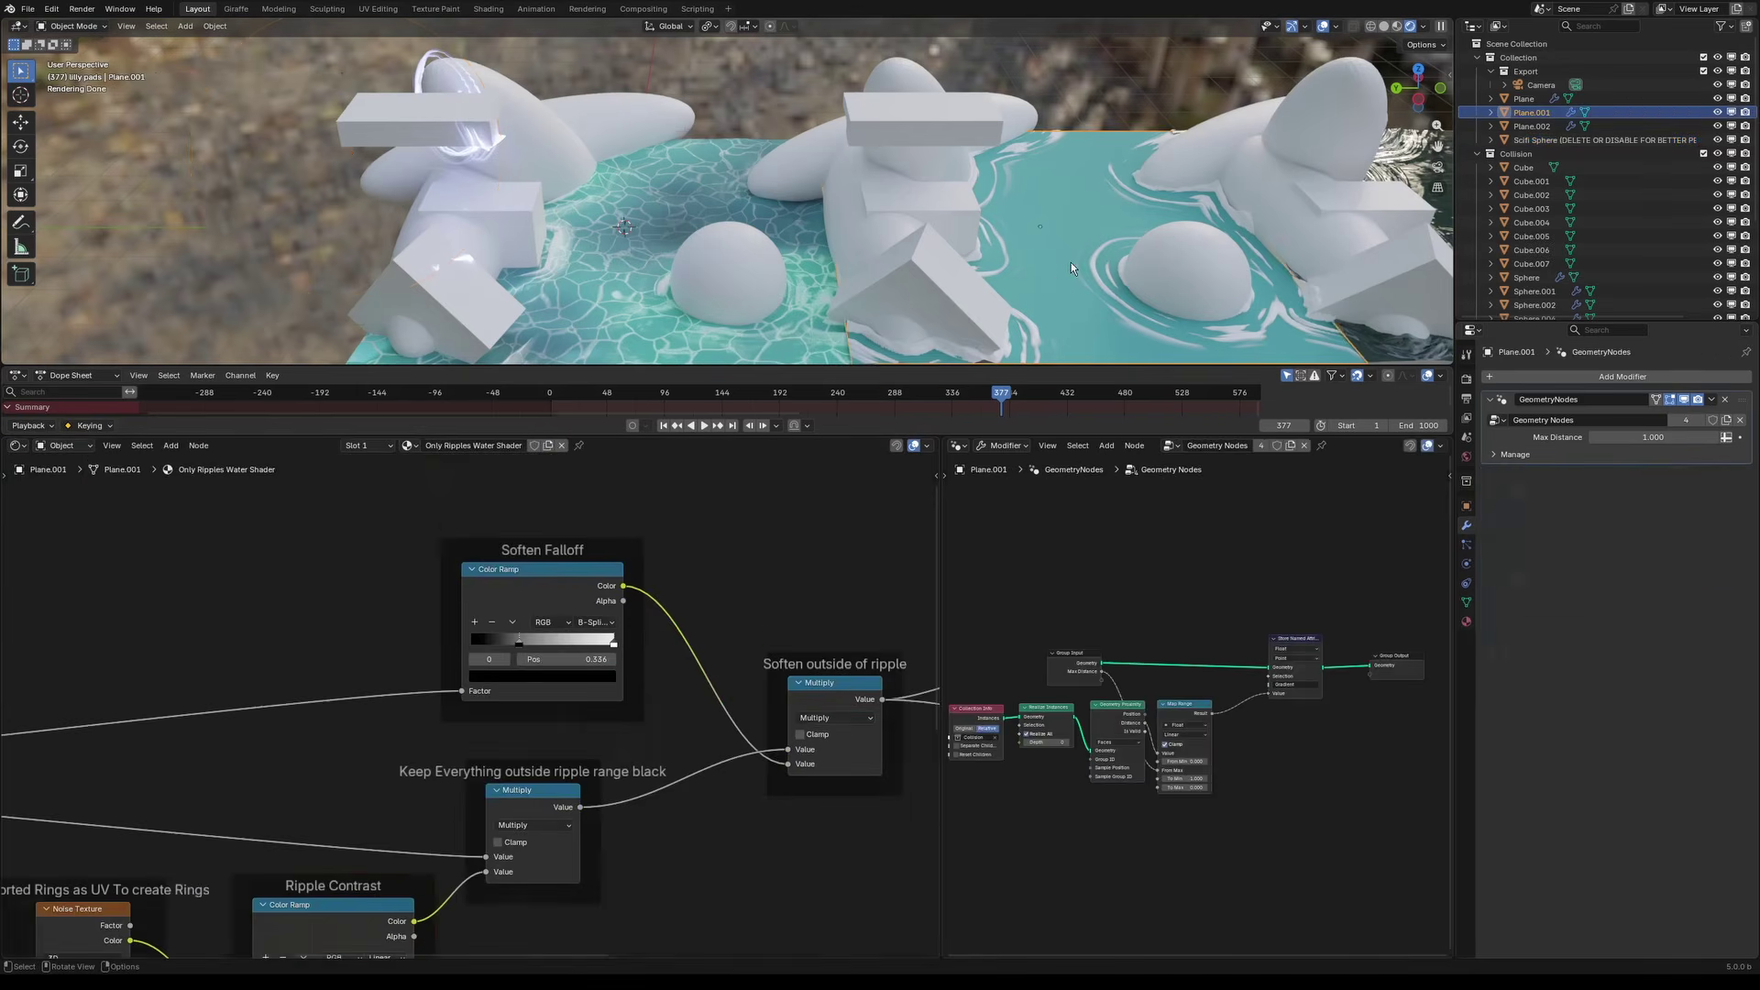
scroll(1058, 274, "down", 2)
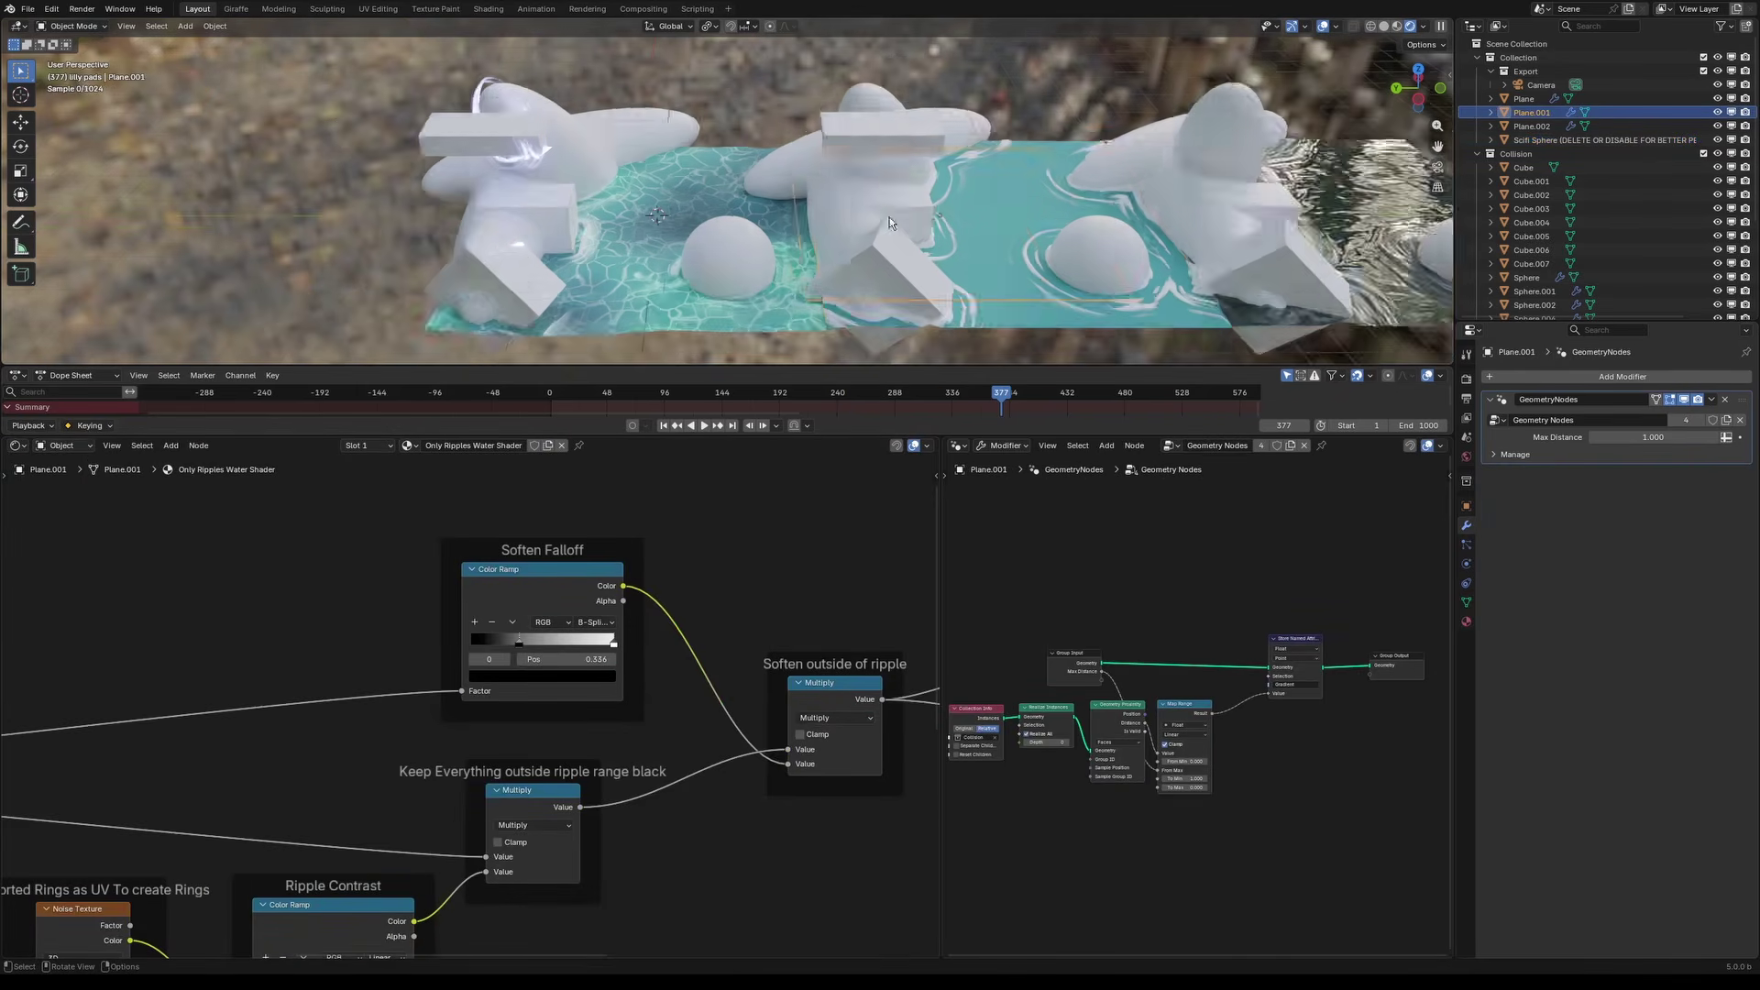
left_click(1178, 323)
scroll(1092, 222, "up", 2)
middle_click_drag(1207, 250, 481, 210, "shift")
scroll(1092, 222, "up", 3)
scroll(670, 248, "up", 1)
left_click(671, 254)
Step: Preview the Noise Texture of the SemiRealisticRipples material directly on the plane's surface
scroll(734, 513, "down", 5)
middle_click_drag(734, 513, 594, 723)
scroll(594, 722, "up", 1)
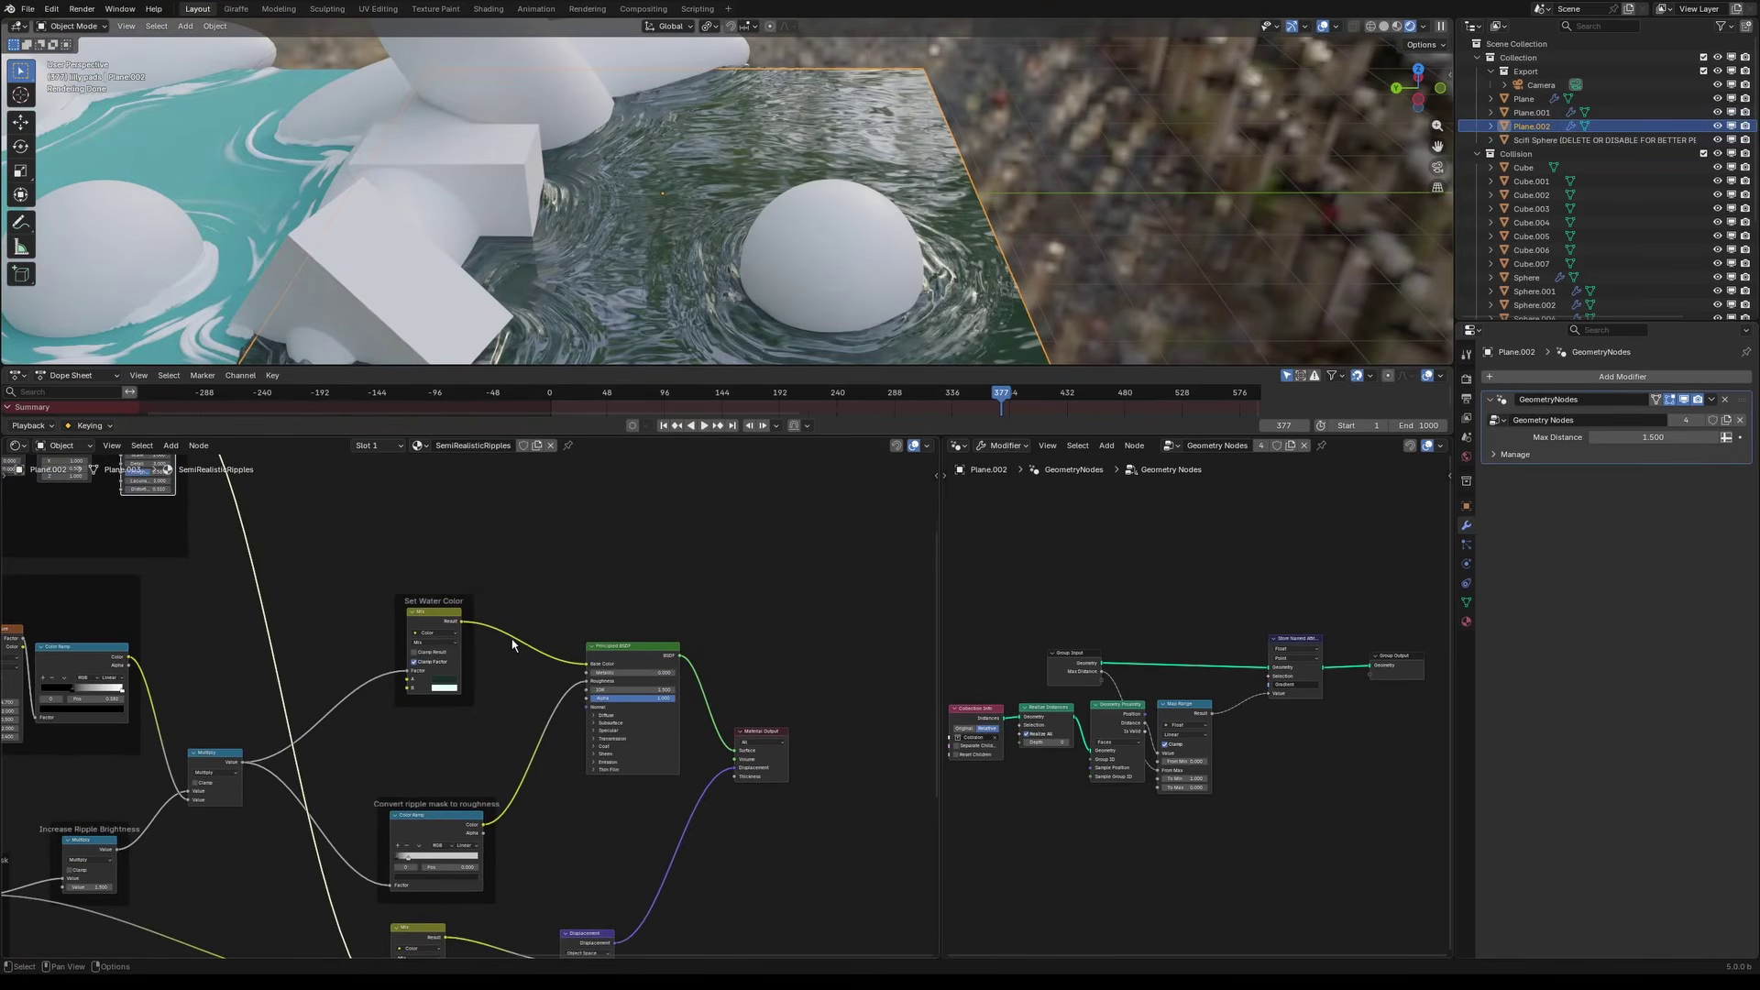
middle_click_drag(512, 644, 532, 703)
middle_click_drag(463, 644, 506, 673)
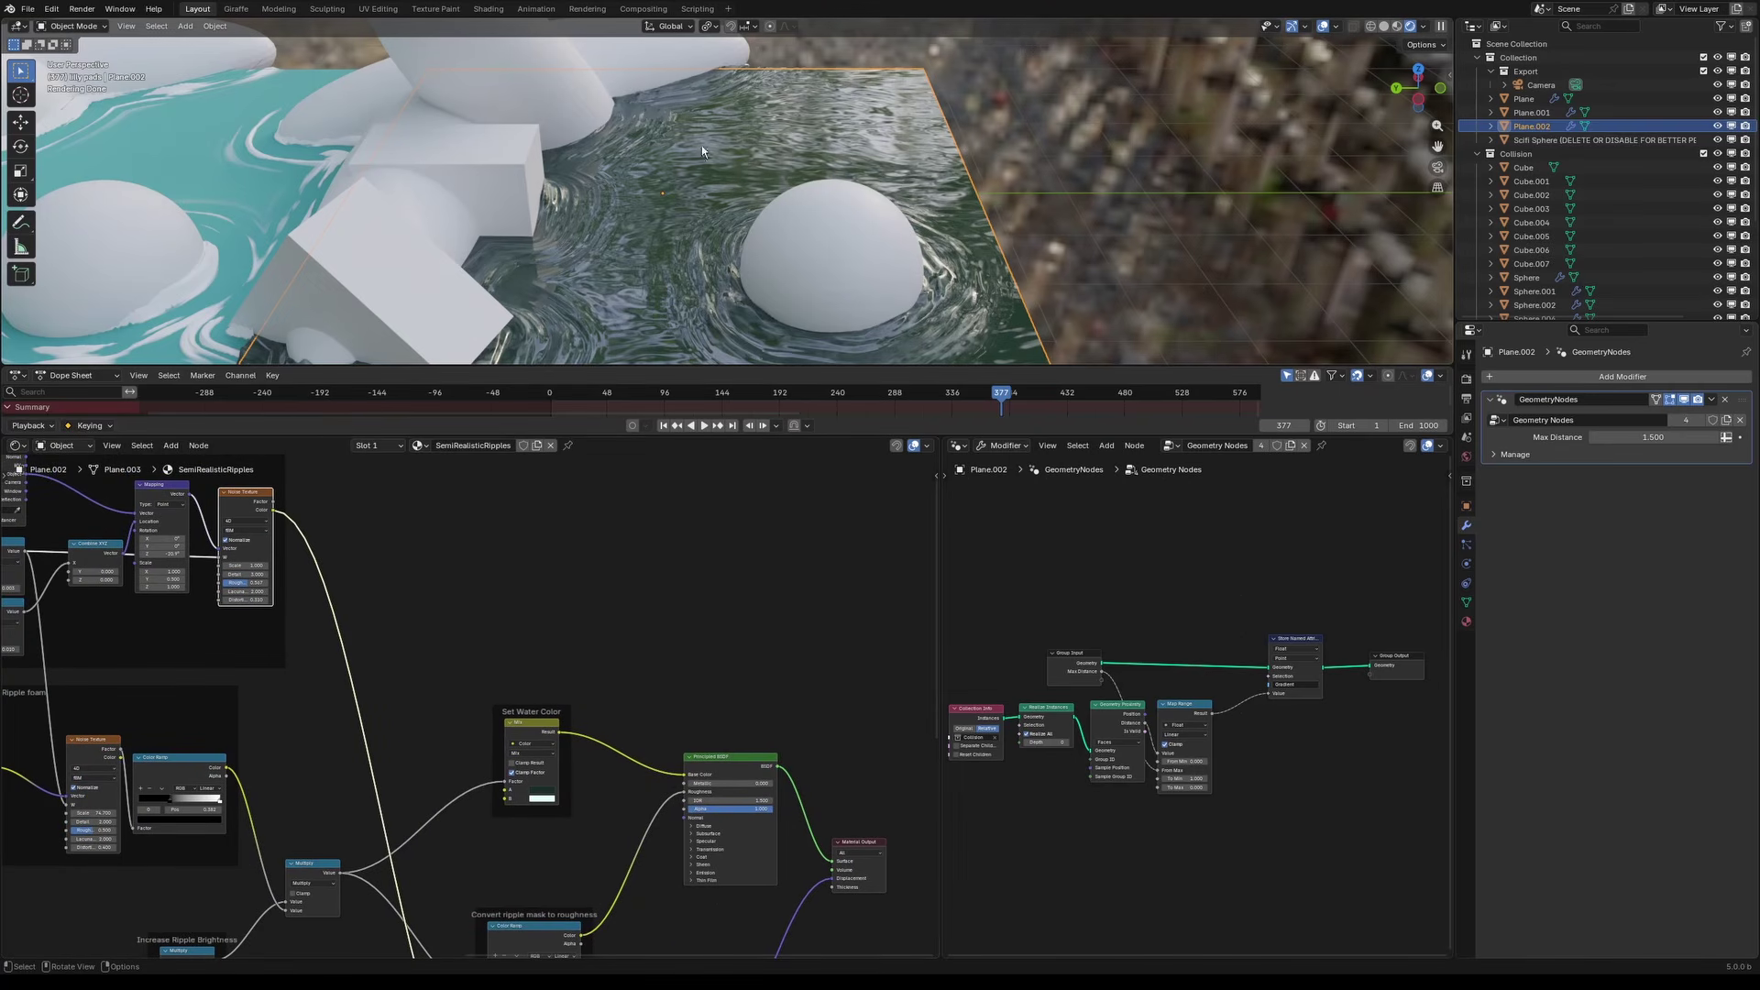
left_click(234, 501, "ctrl+shift")
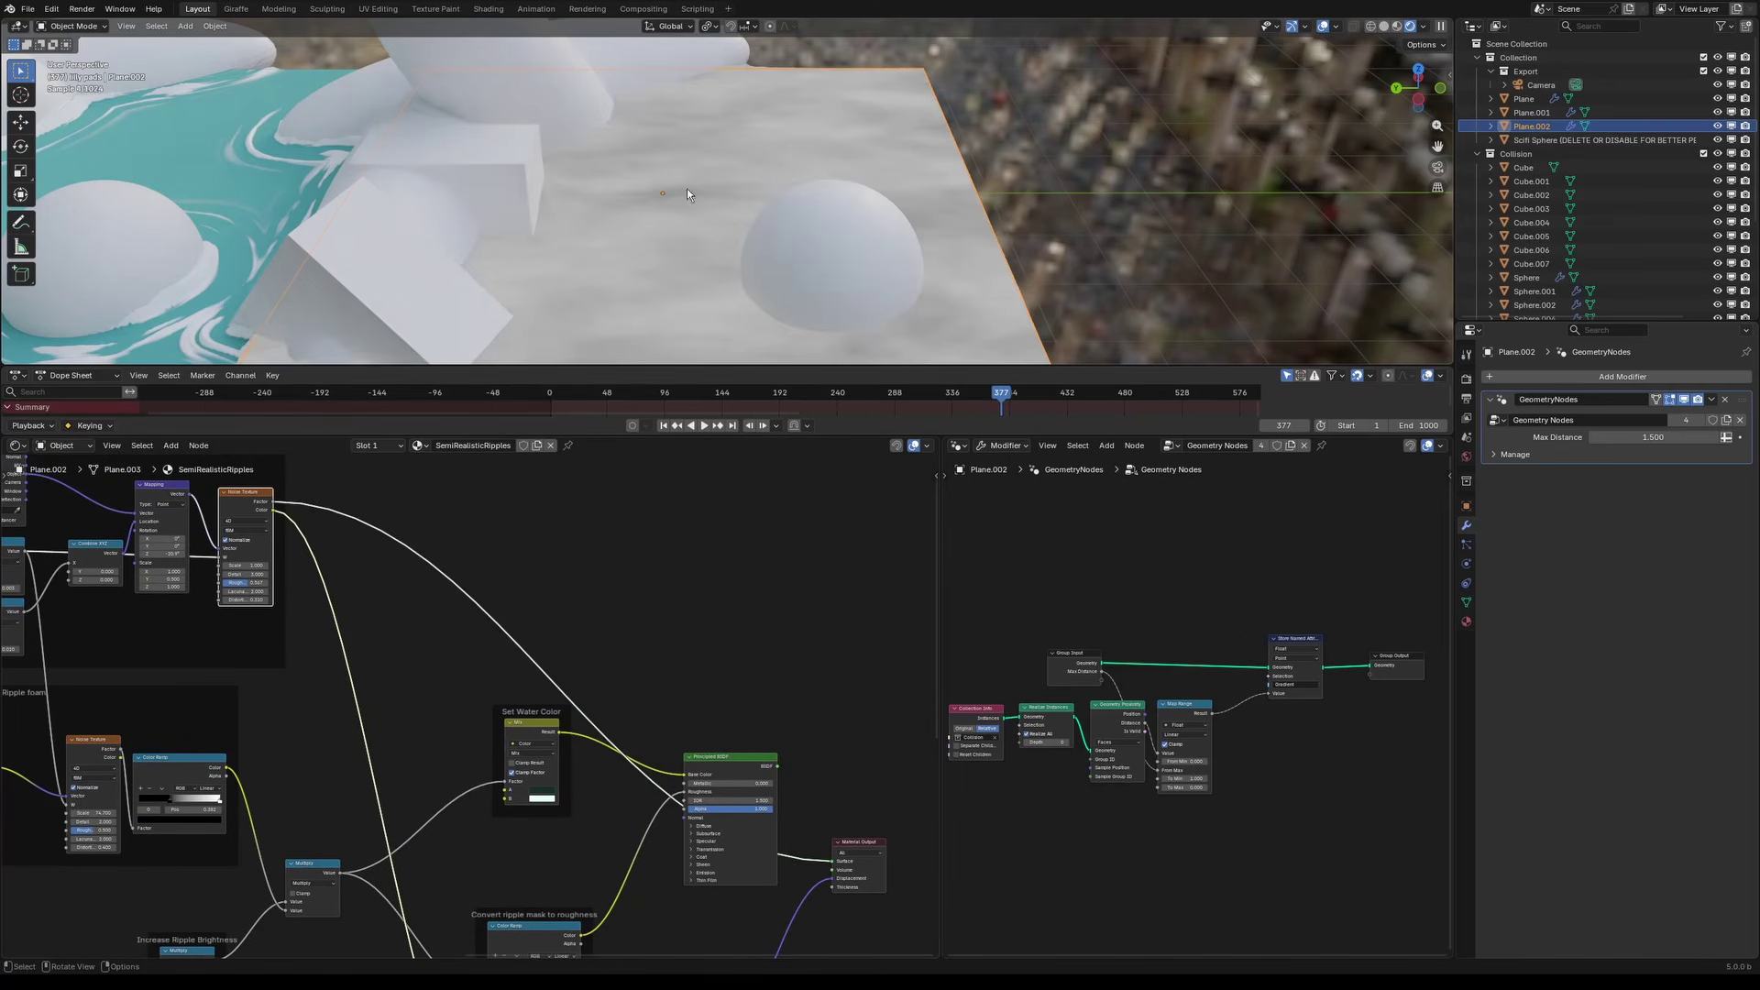
Step: Move the Combine XYZ node in the Create wave noise group lower, clear of the Multiply node's link to the Noise Texture
middle_click_drag(337, 593, 871, 736)
scroll(610, 671, "up", 1)
scroll(610, 671, "up", 3)
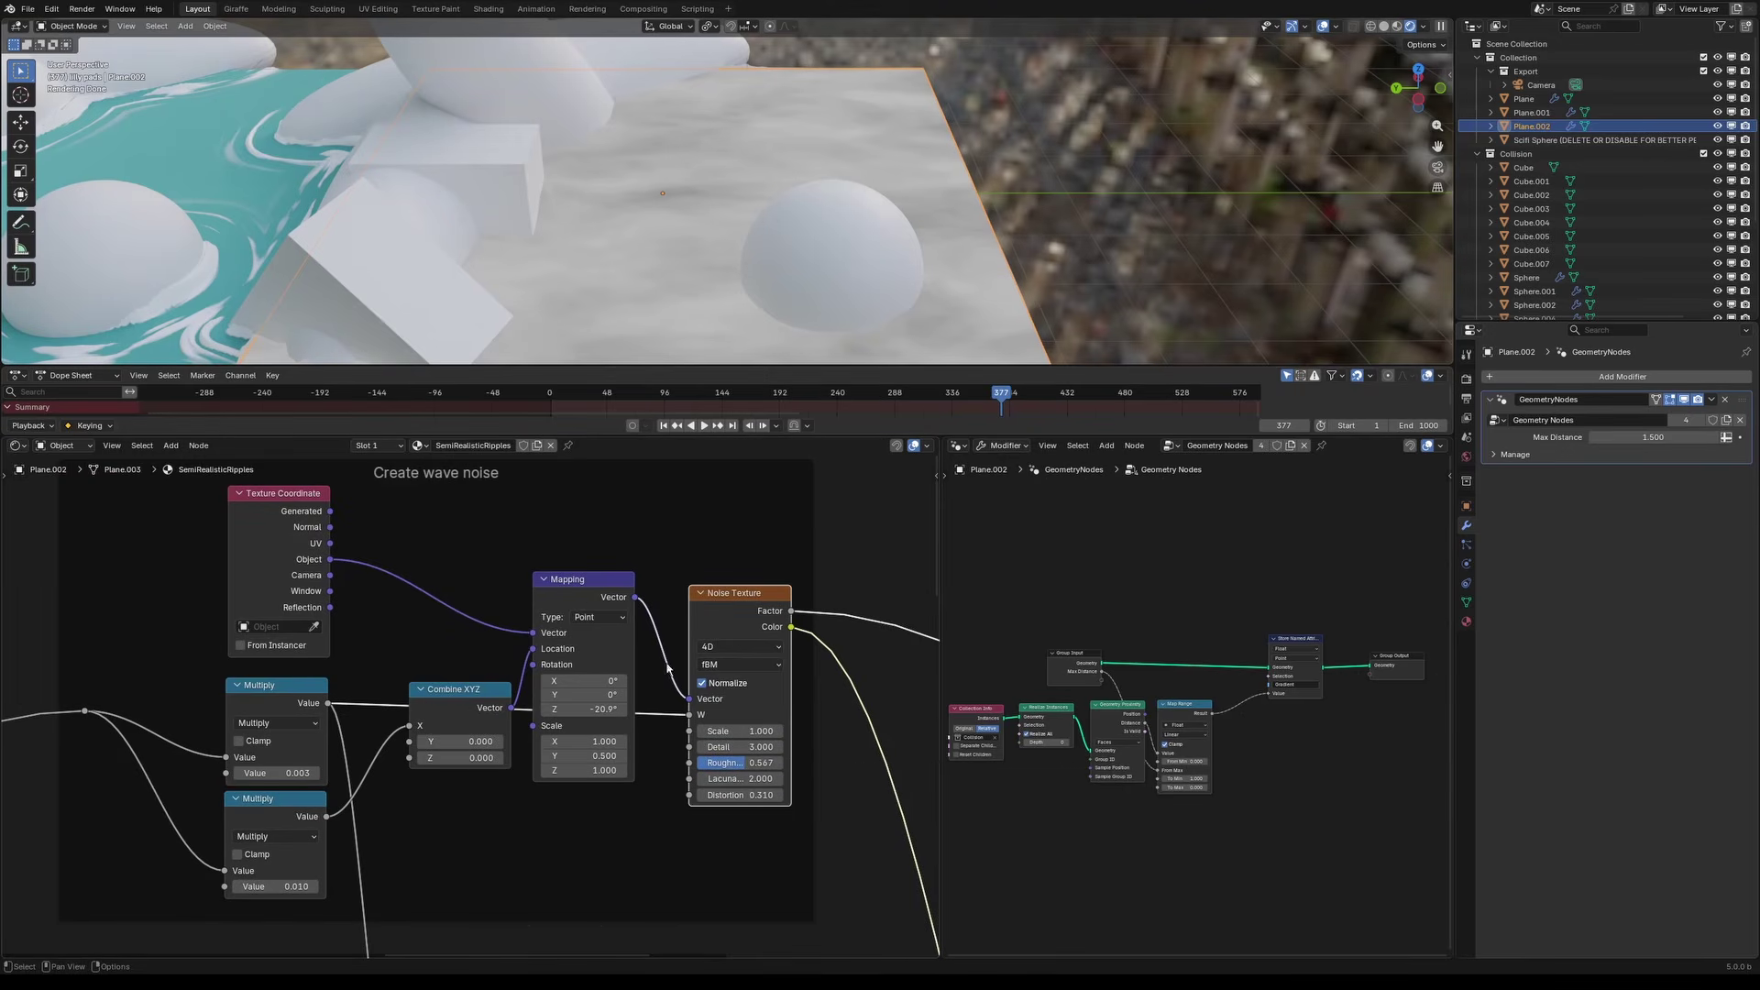
scroll(614, 616, "up", 2)
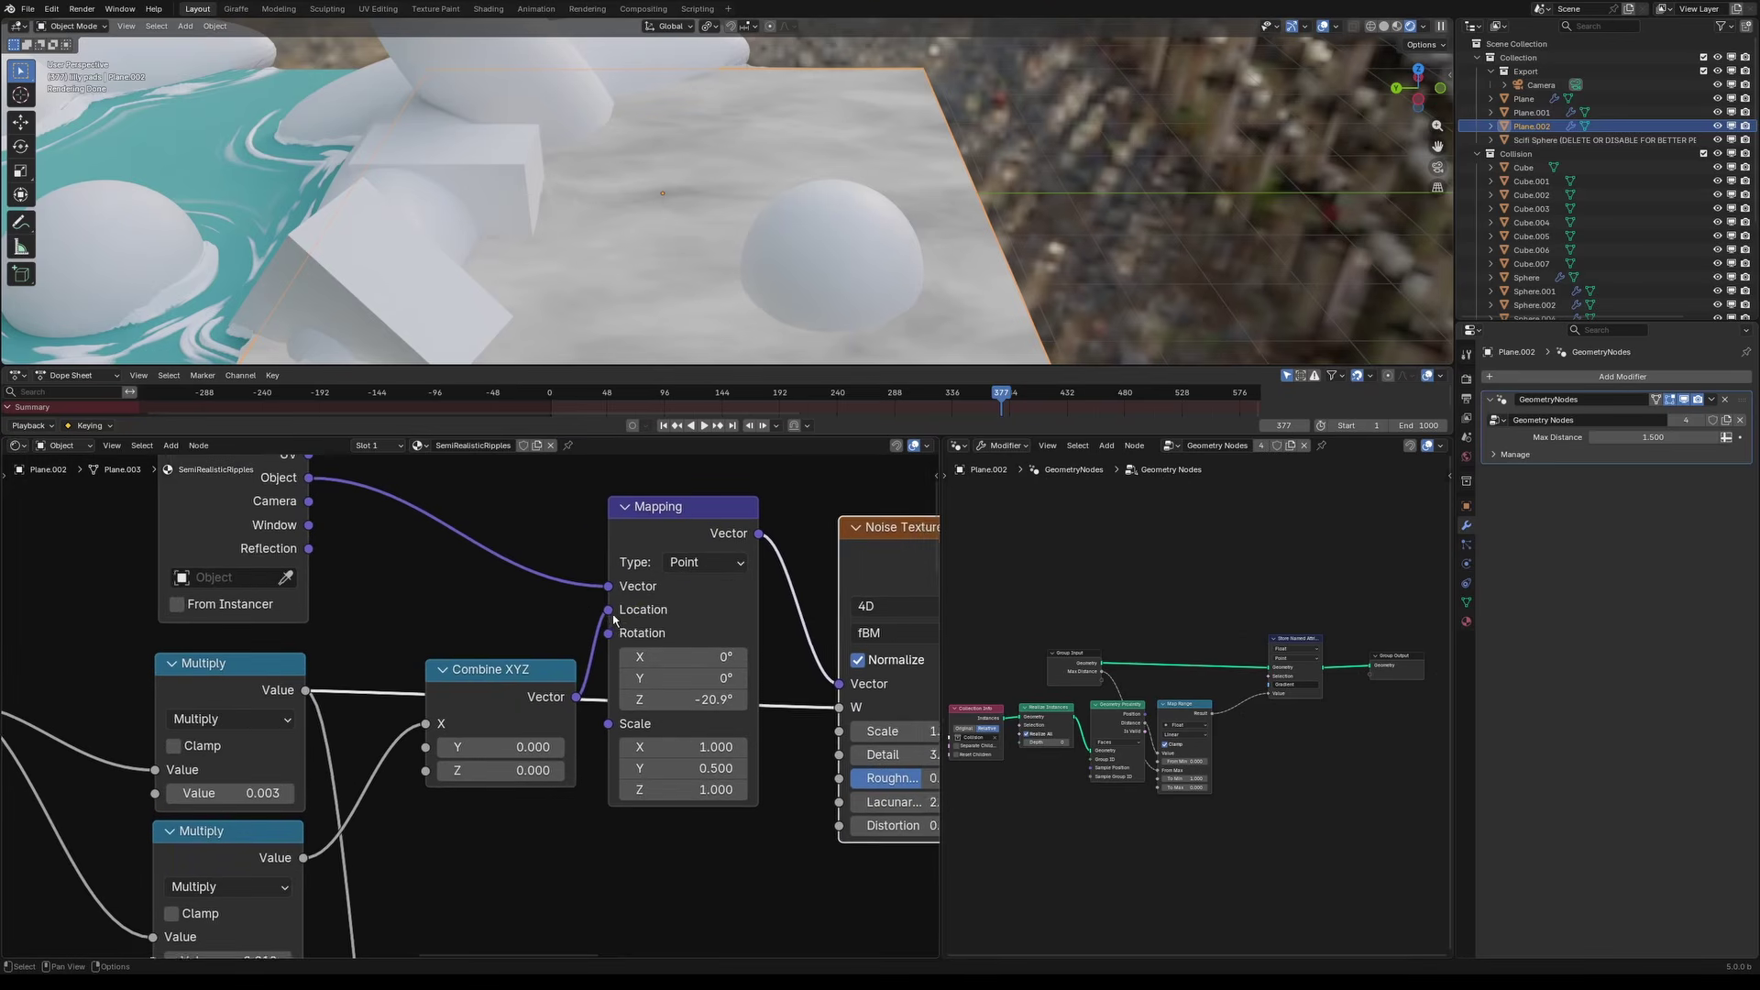
middle_click_drag(614, 617, 627, 623)
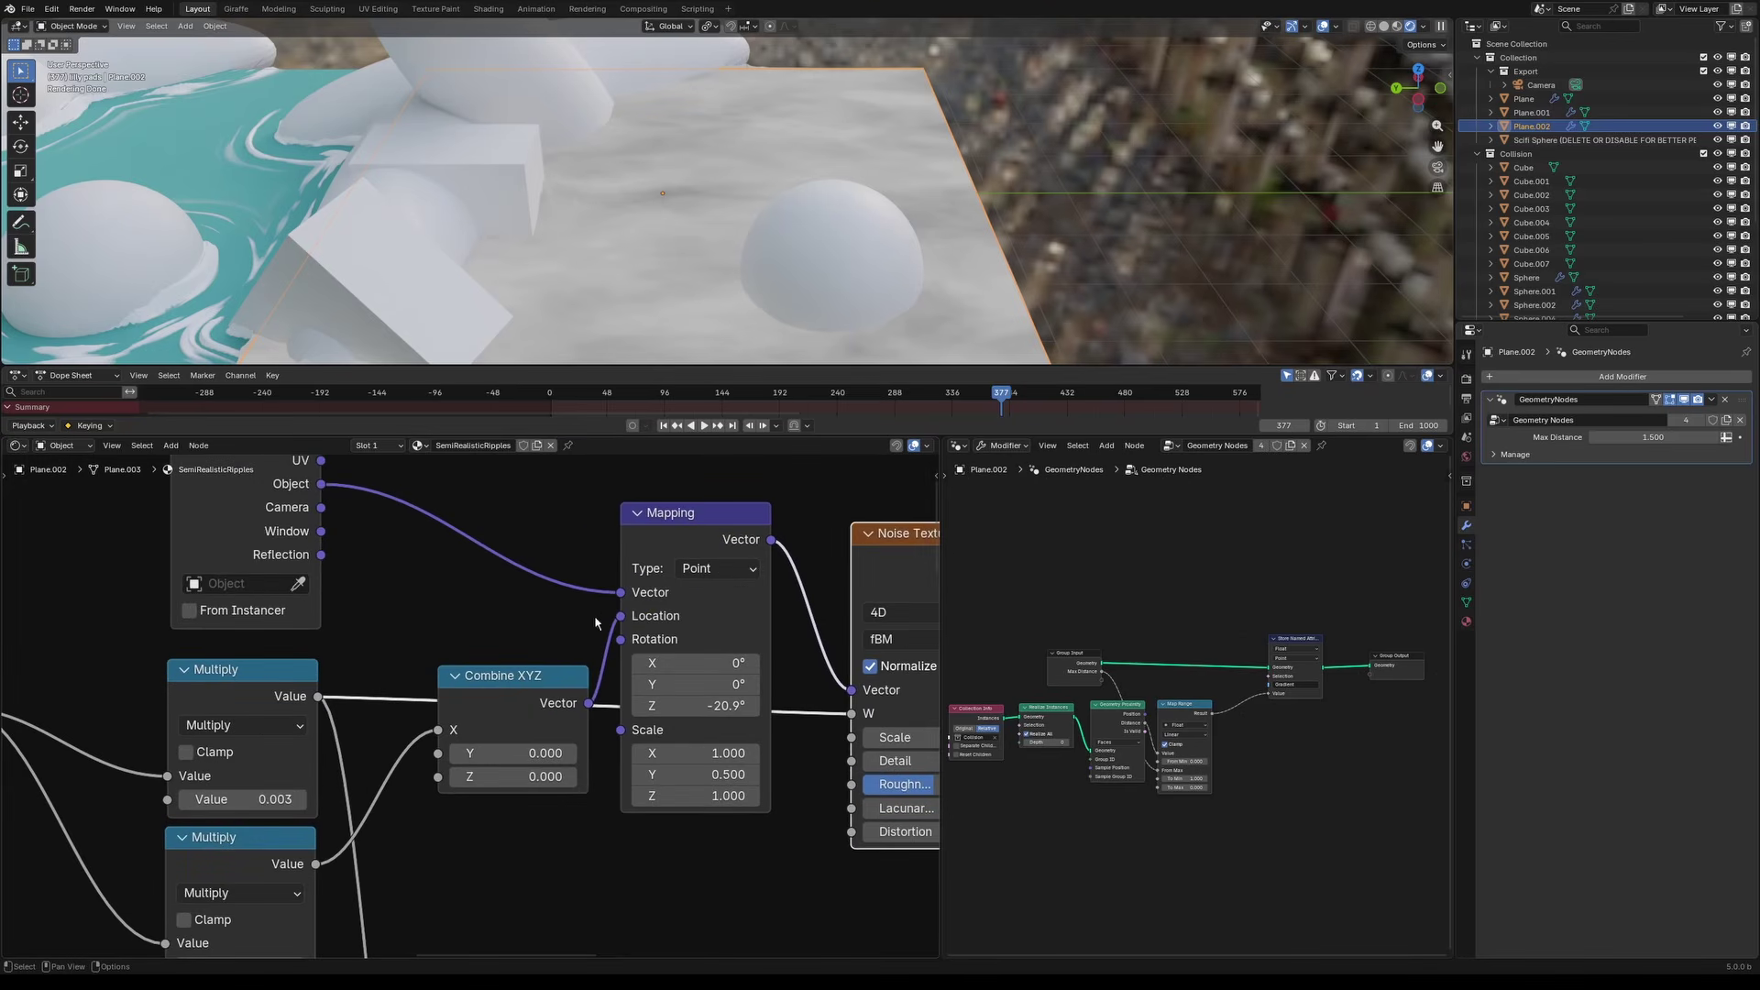
left_click_drag(508, 678, 490, 750)
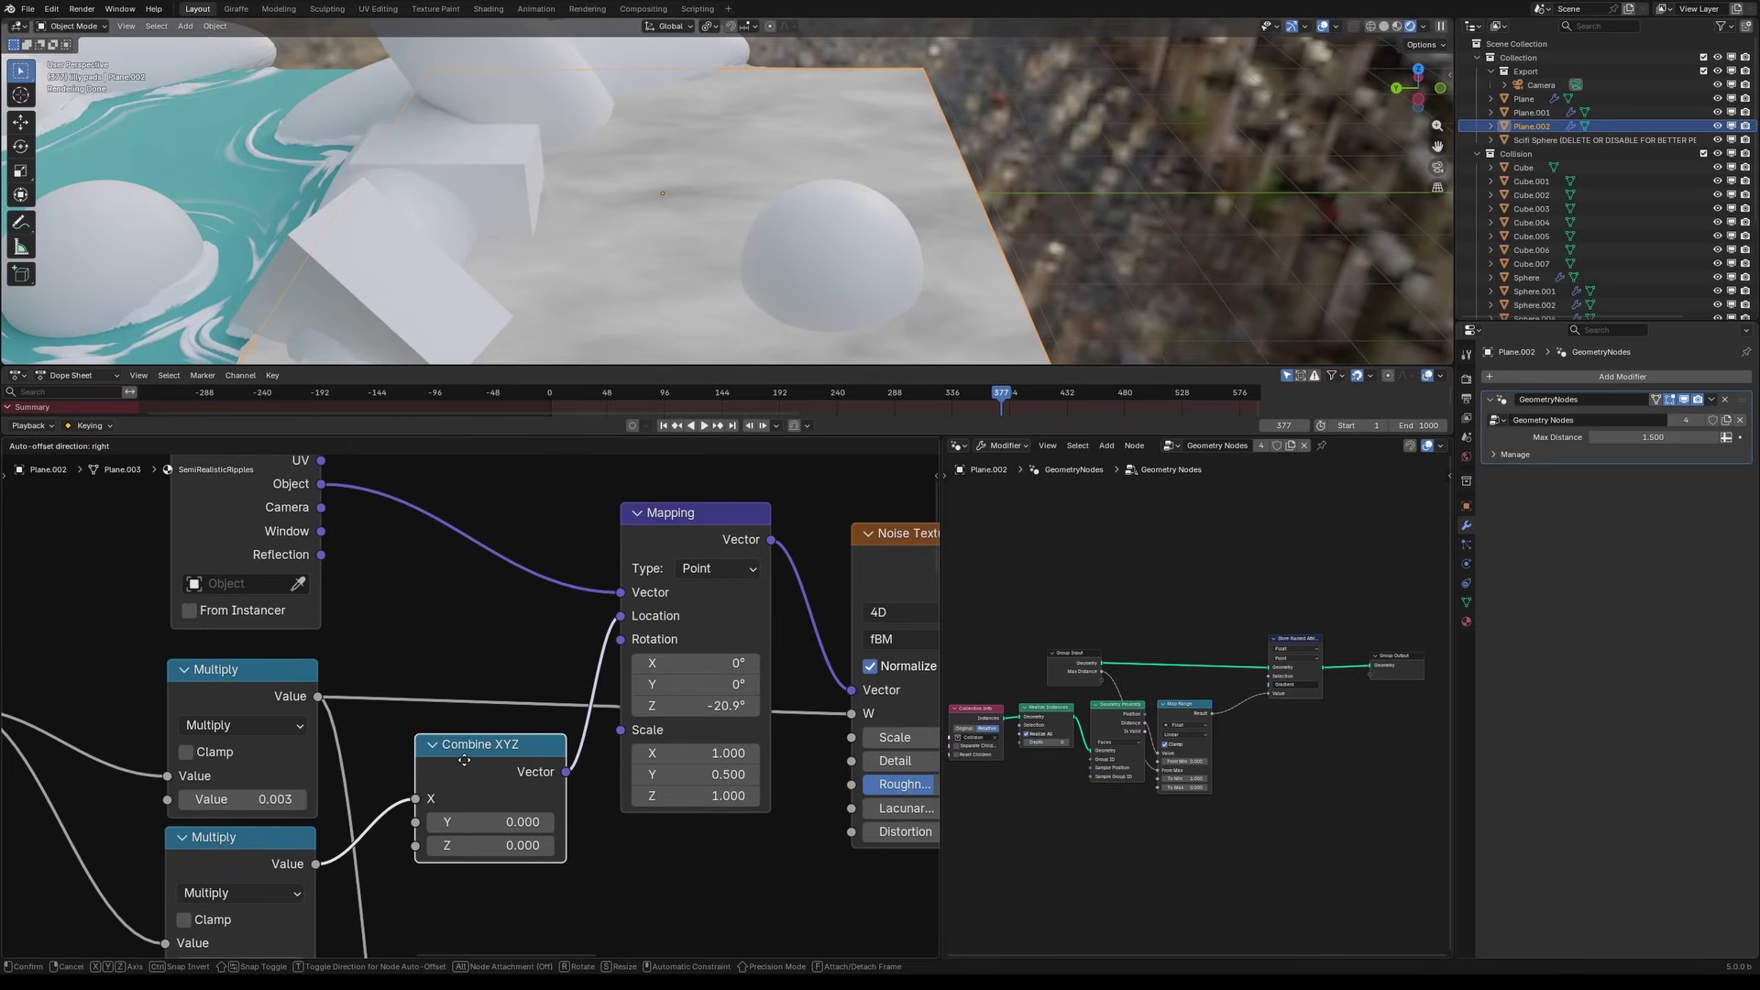
scroll(583, 788, "down", 2)
middle_click_drag(583, 798, 564, 830)
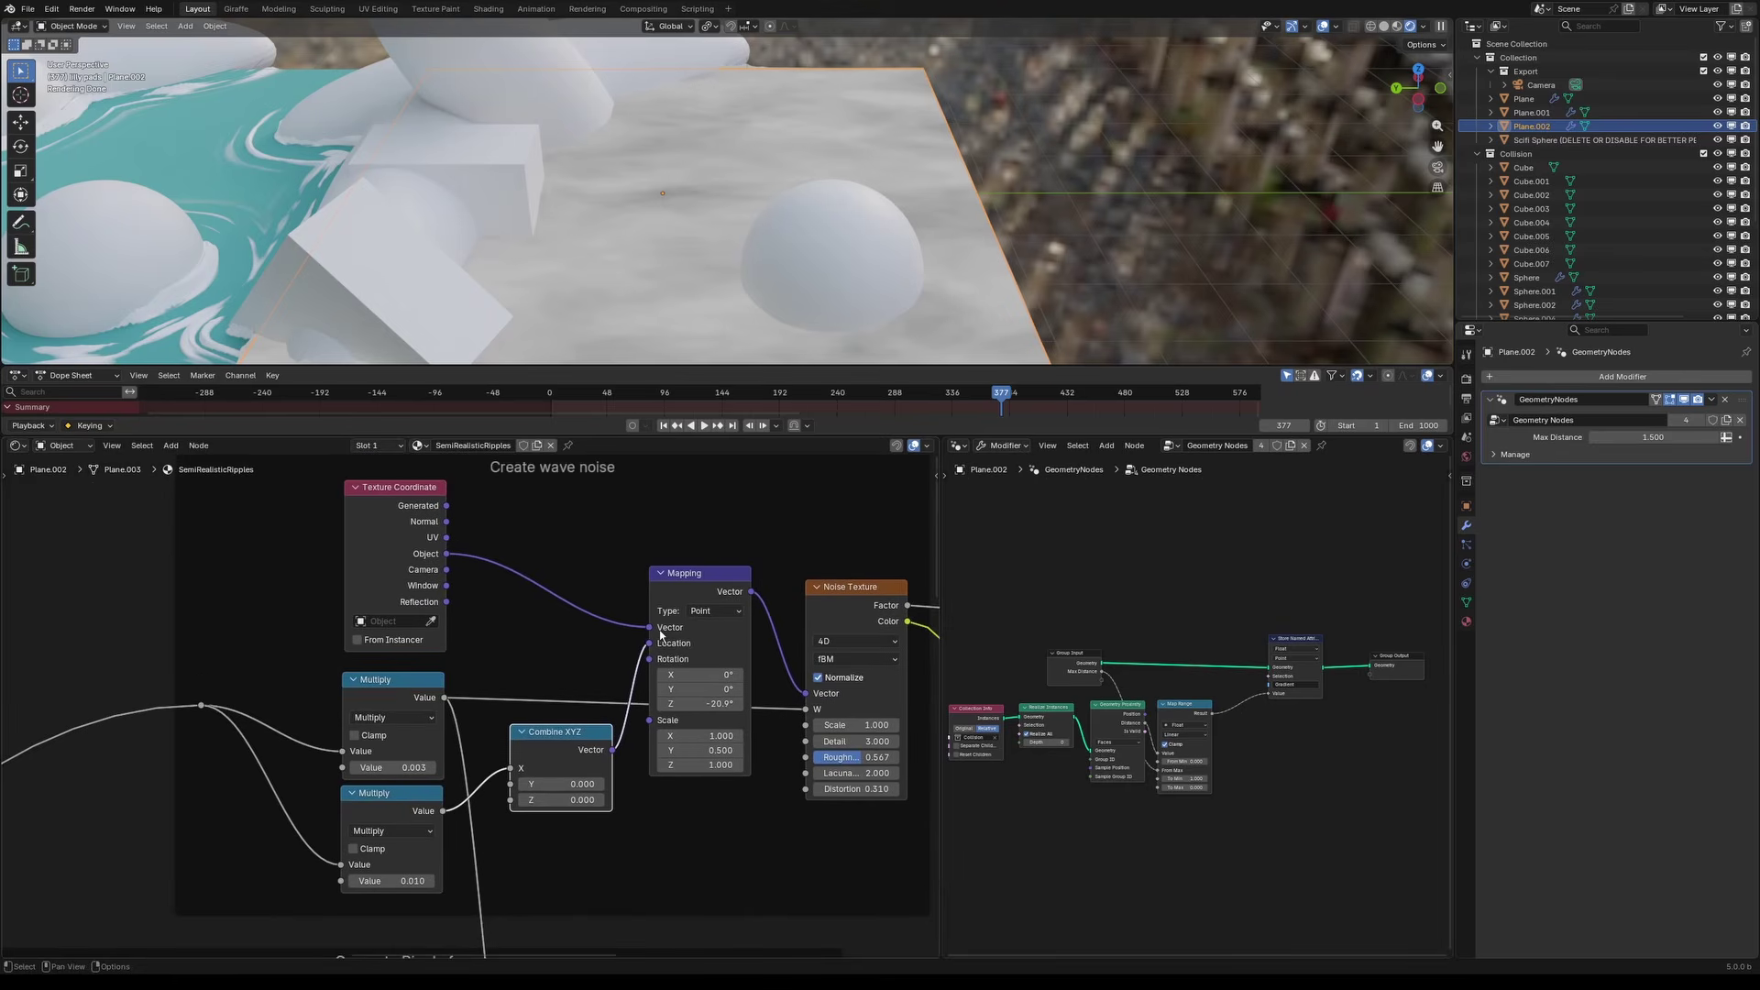
Step: Examine how the lower Multiply node drives the X input of Combine XYZ and the Mapping node's Location
scroll(524, 803, "up", 2)
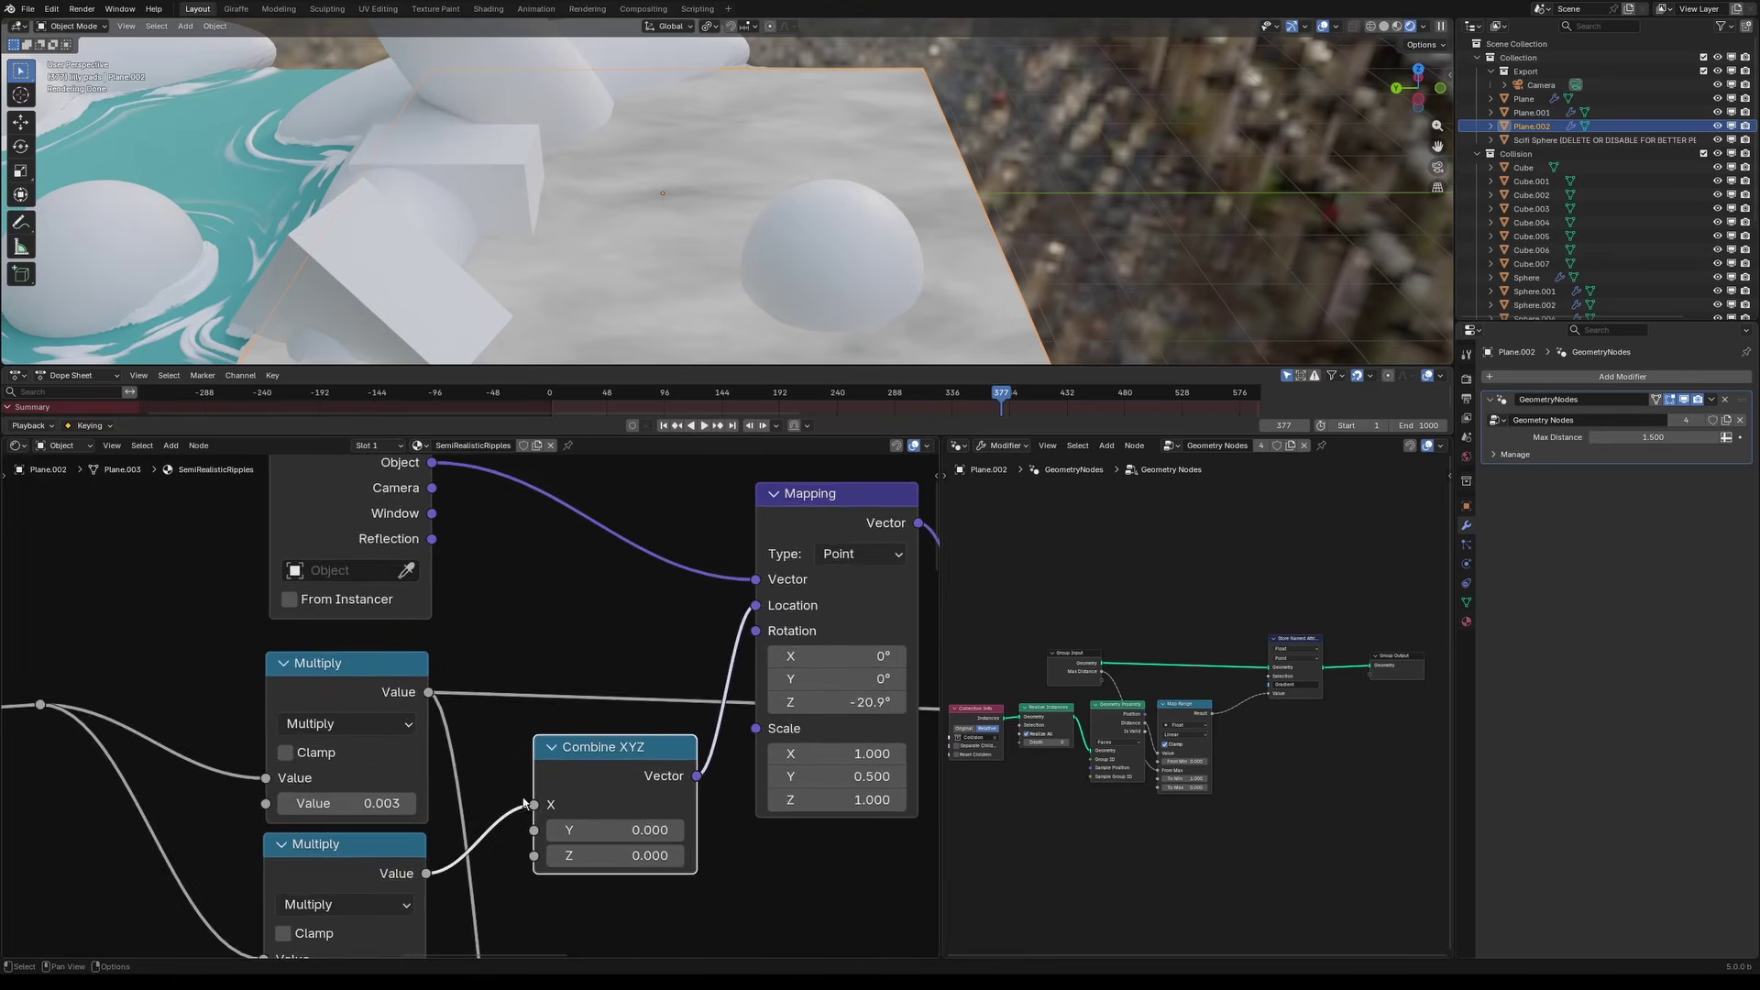
scroll(557, 807, "down", 1)
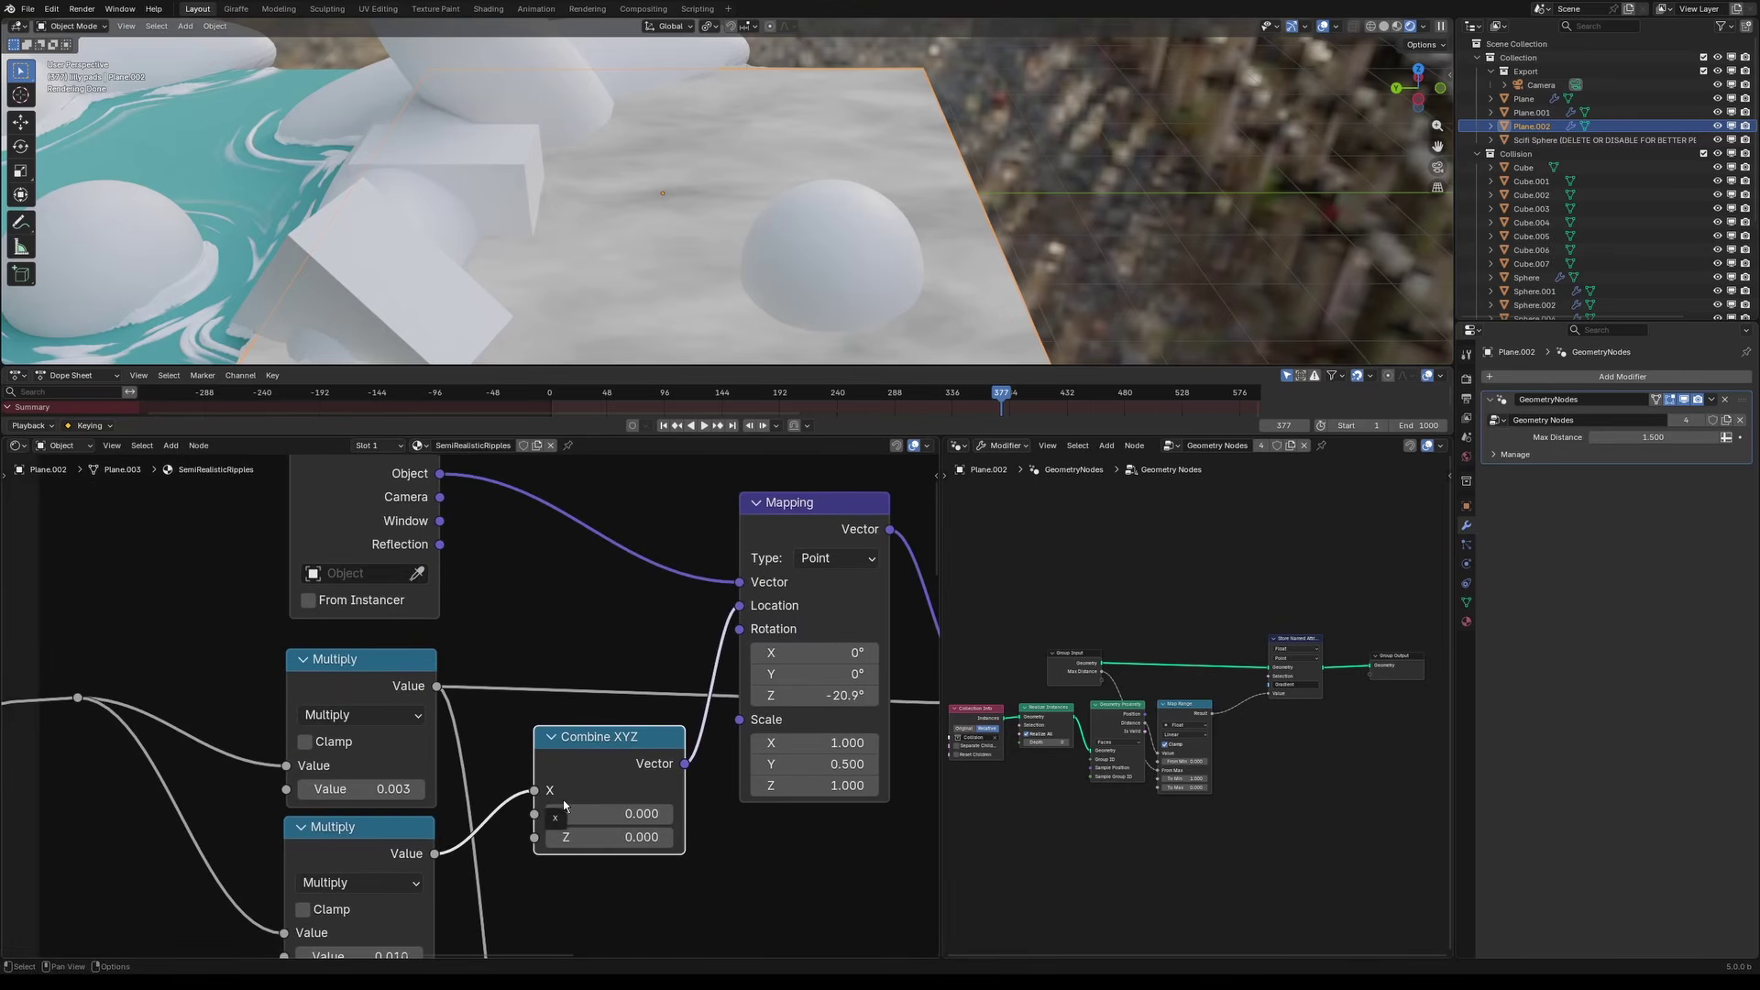
scroll(561, 805, "down", 2)
middle_click_drag(514, 834, 527, 768)
scroll(525, 770, "up", 1)
scroll(353, 720, "up", 1)
scroll(328, 794, "down", 1)
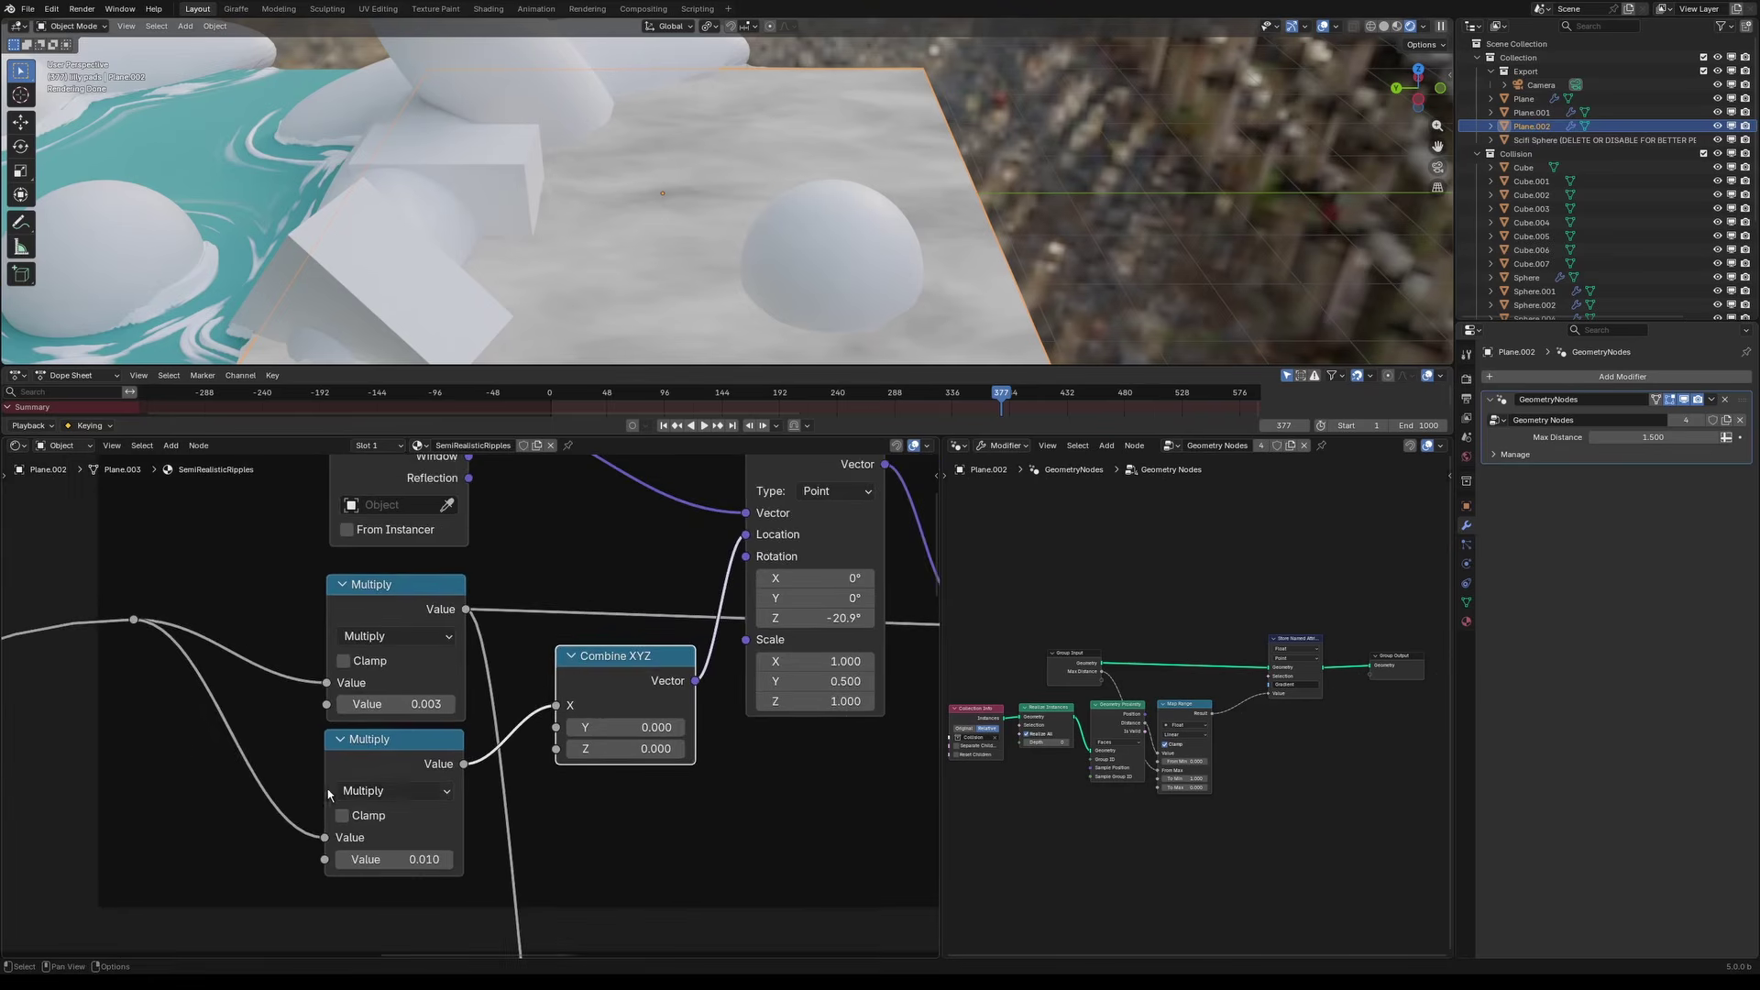
Step: Trace the input shared by the two wave noise Multiply nodes back through the graph, and review the Mapping and Noise Texture settings
scroll(328, 794, "down", 2)
middle_click_drag(328, 794, 711, 562)
scroll(303, 770, "down", 1)
middle_click_drag(297, 766, 420, 884)
scroll(578, 675, "down", 1)
scroll(224, 738, "down", 2)
middle_click_drag(550, 550, 385, 841)
scroll(535, 783, "up", 5)
scroll(605, 871, "up", 3)
middle_click_drag(605, 871, 438, 798)
scroll(593, 735, "down", 1)
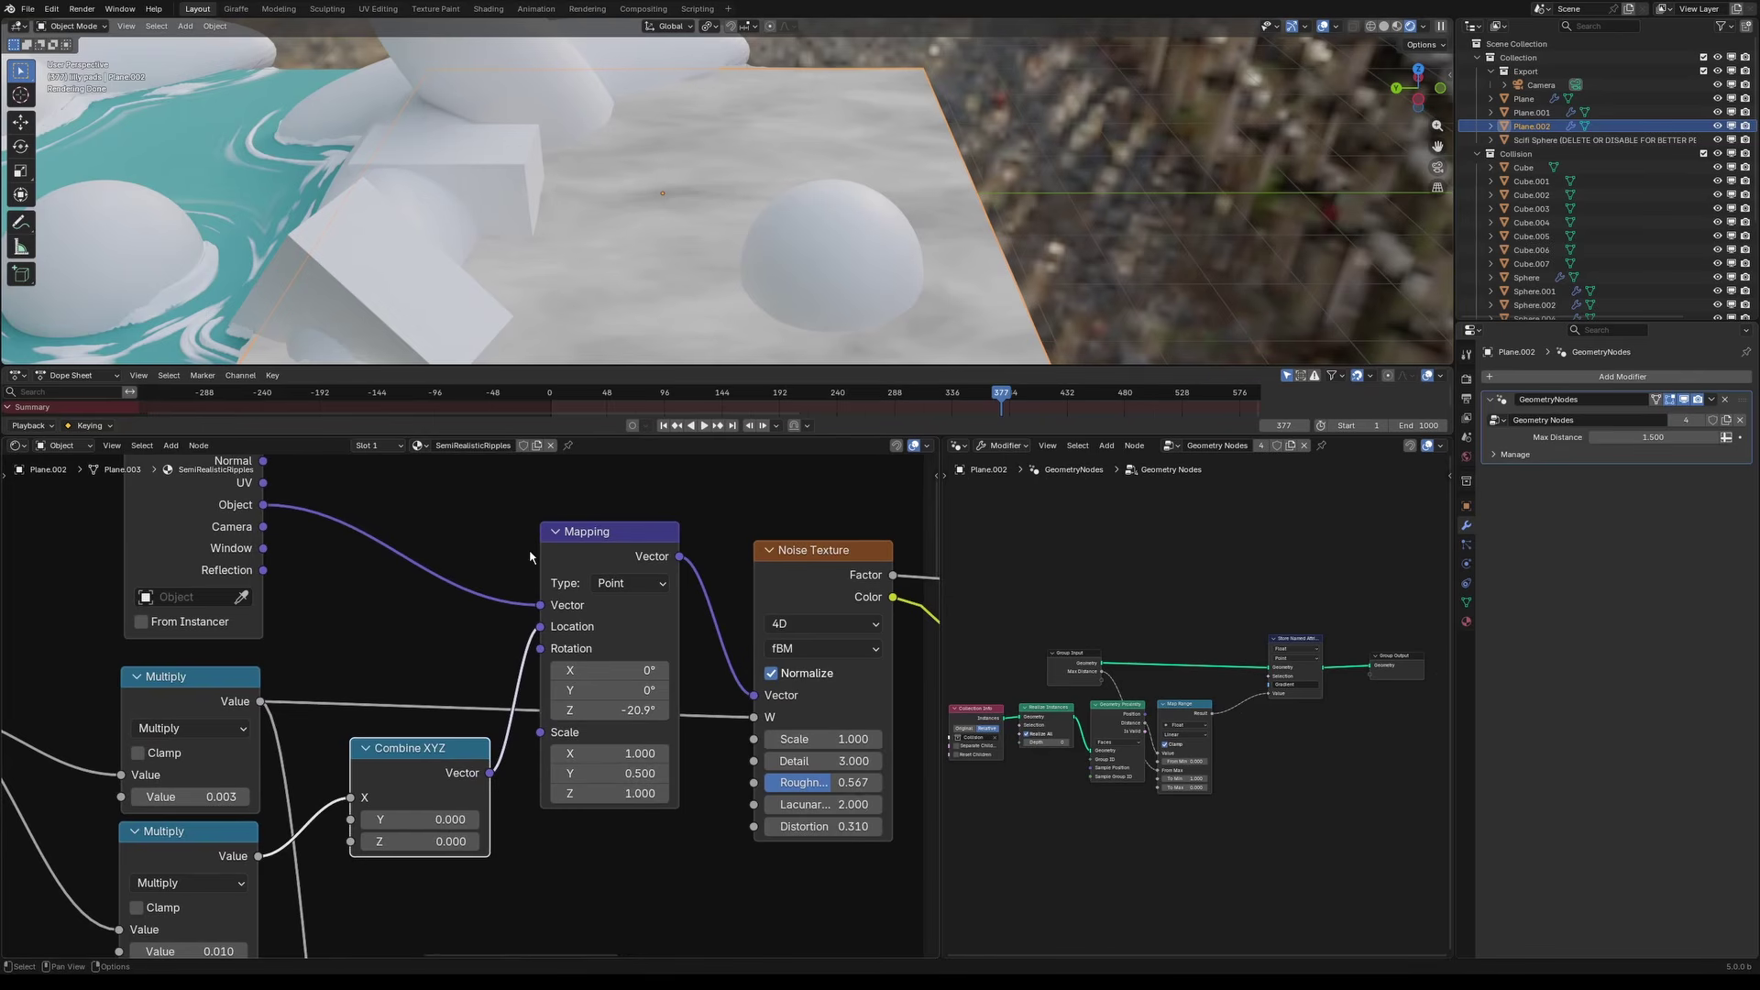
Step: Follow the wave noise output to the Mix node and inspect the Displacement node with its Height Strength value
scroll(514, 660, "down", 2)
middle_click_drag(550, 806, 399, 672)
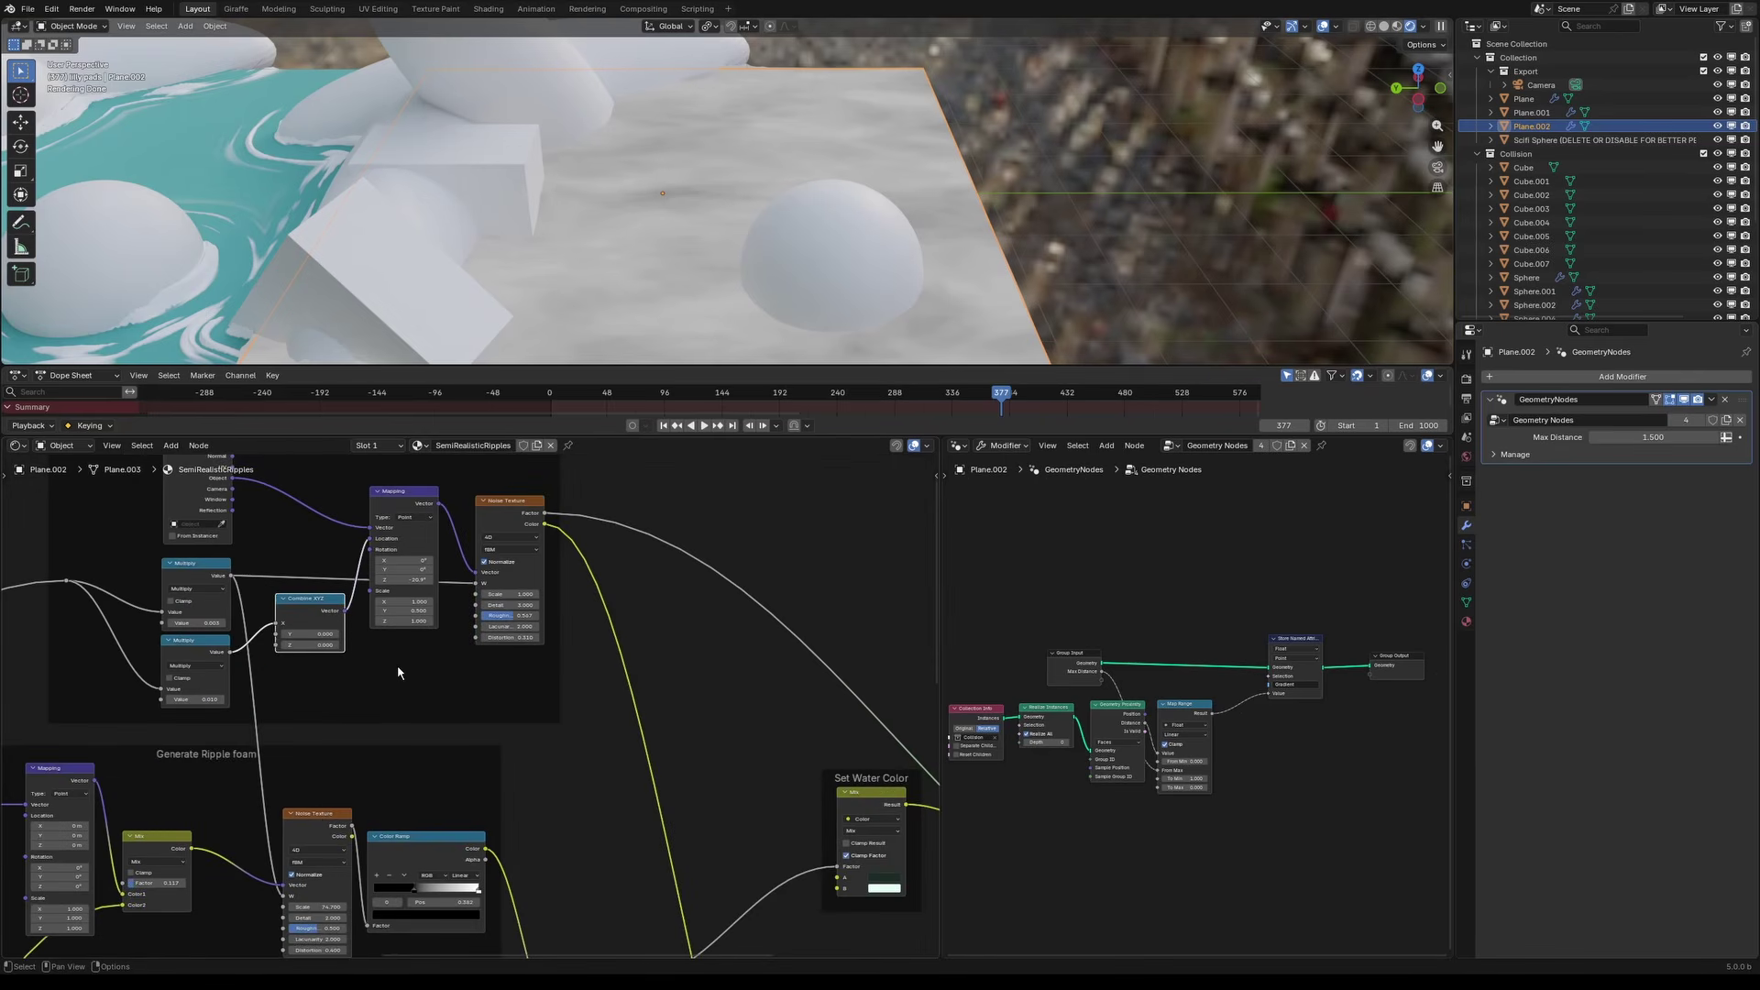
scroll(569, 660, "down", 2)
middle_click_drag(531, 597, 582, 629)
scroll(652, 790, "up", 3)
middle_click_drag(651, 790, 496, 768)
scroll(554, 801, "up", 6)
scroll(642, 756, "down", 5)
middle_click_drag(688, 735, 467, 730)
scroll(724, 641, "up", 3)
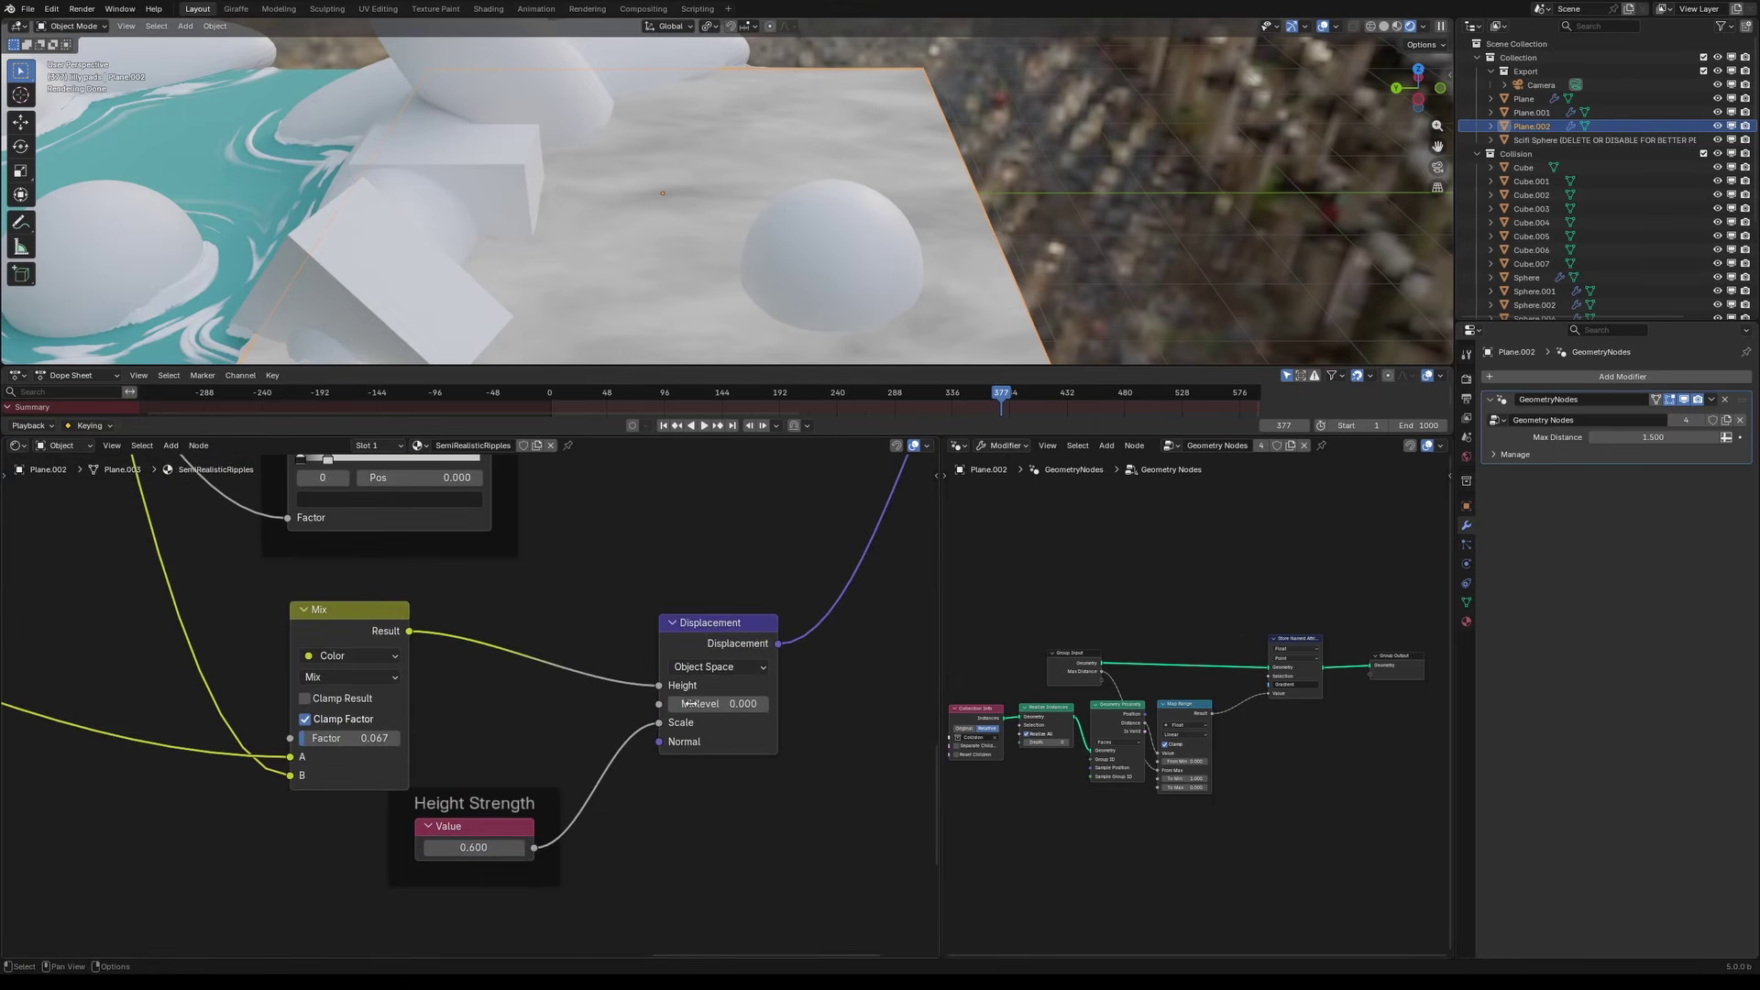
Step: Examine how the final ripple mask joins the wave noise in the Mix node that drives the displacement height
scroll(503, 707, "down", 6)
middle_click_drag(396, 676, 610, 824)
scroll(590, 801, "up", 4)
scroll(591, 799, "down", 4)
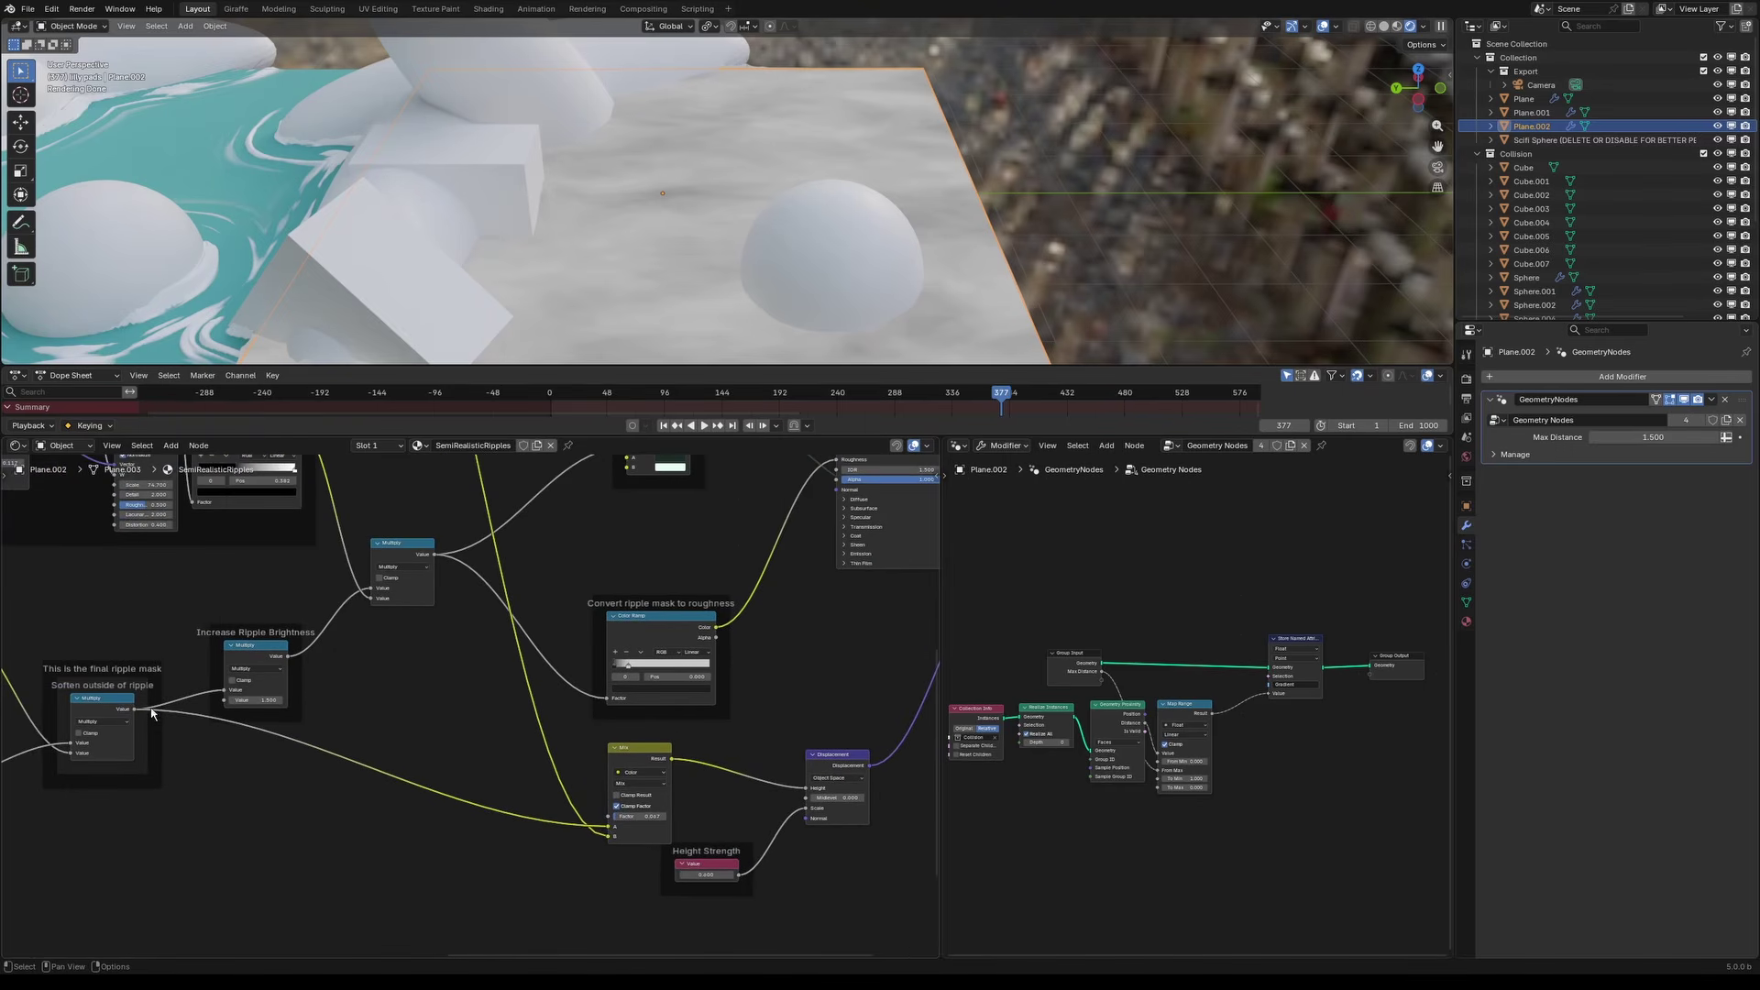
scroll(223, 719, "down", 6)
middle_click_drag(284, 652, 438, 926)
middle_click_drag(555, 819, 460, 612)
scroll(482, 851, "down", 1)
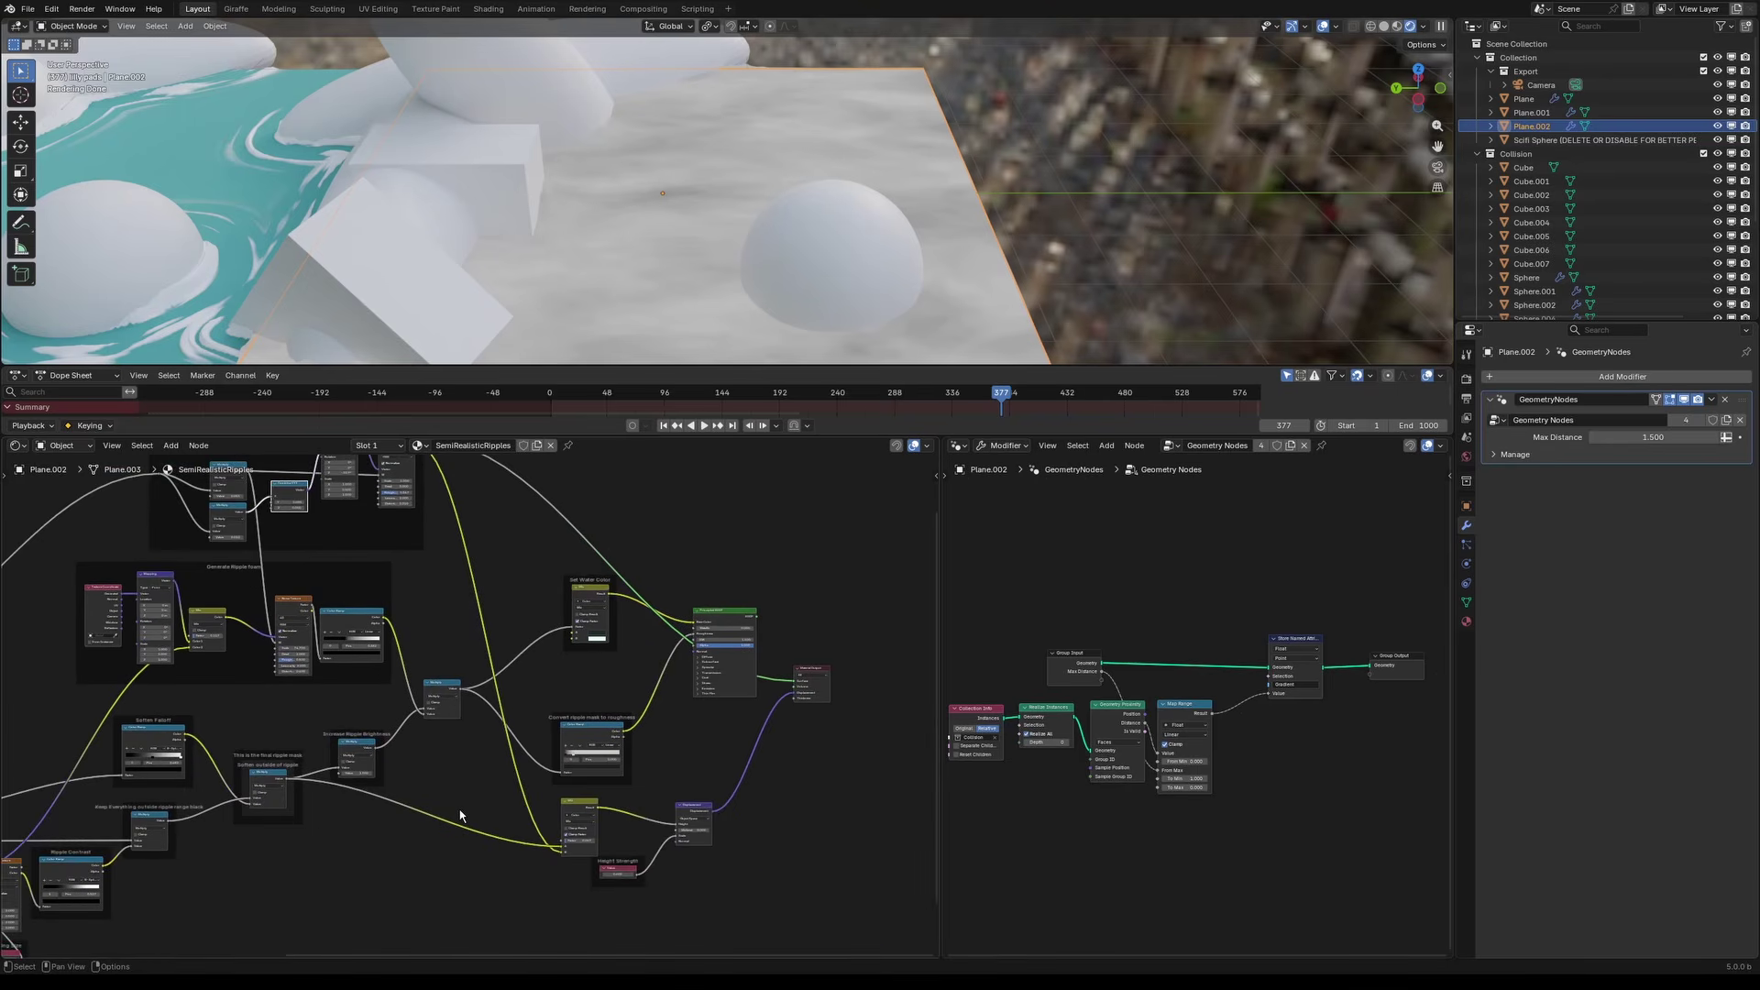
Step: Preview the Noise Texture of the Generate Ripple foam group on the plane and view it from above
scroll(367, 779, "up", 3)
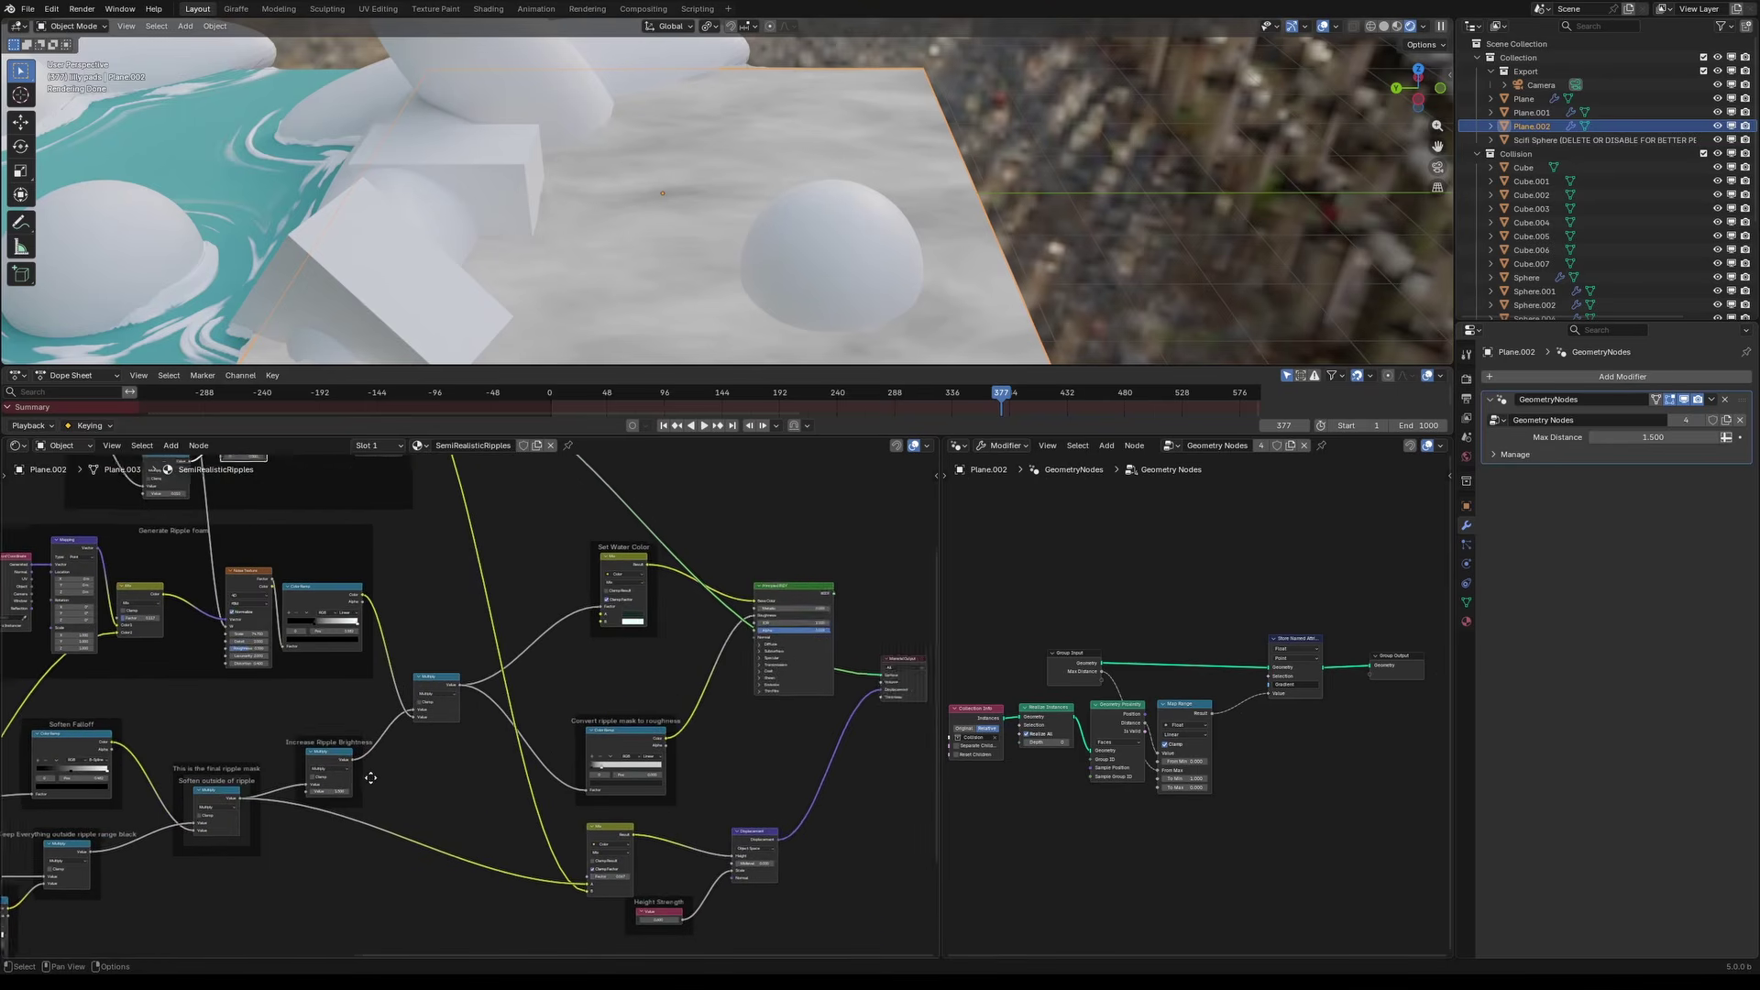
middle_click_drag(284, 722, 444, 734)
scroll(444, 734, "up", 1)
scroll(443, 736, "up", 1)
middle_click_drag(313, 667, 449, 768)
scroll(506, 743, "up", 3)
left_click_drag(105, 562, 796, 827)
left_click(572, 664)
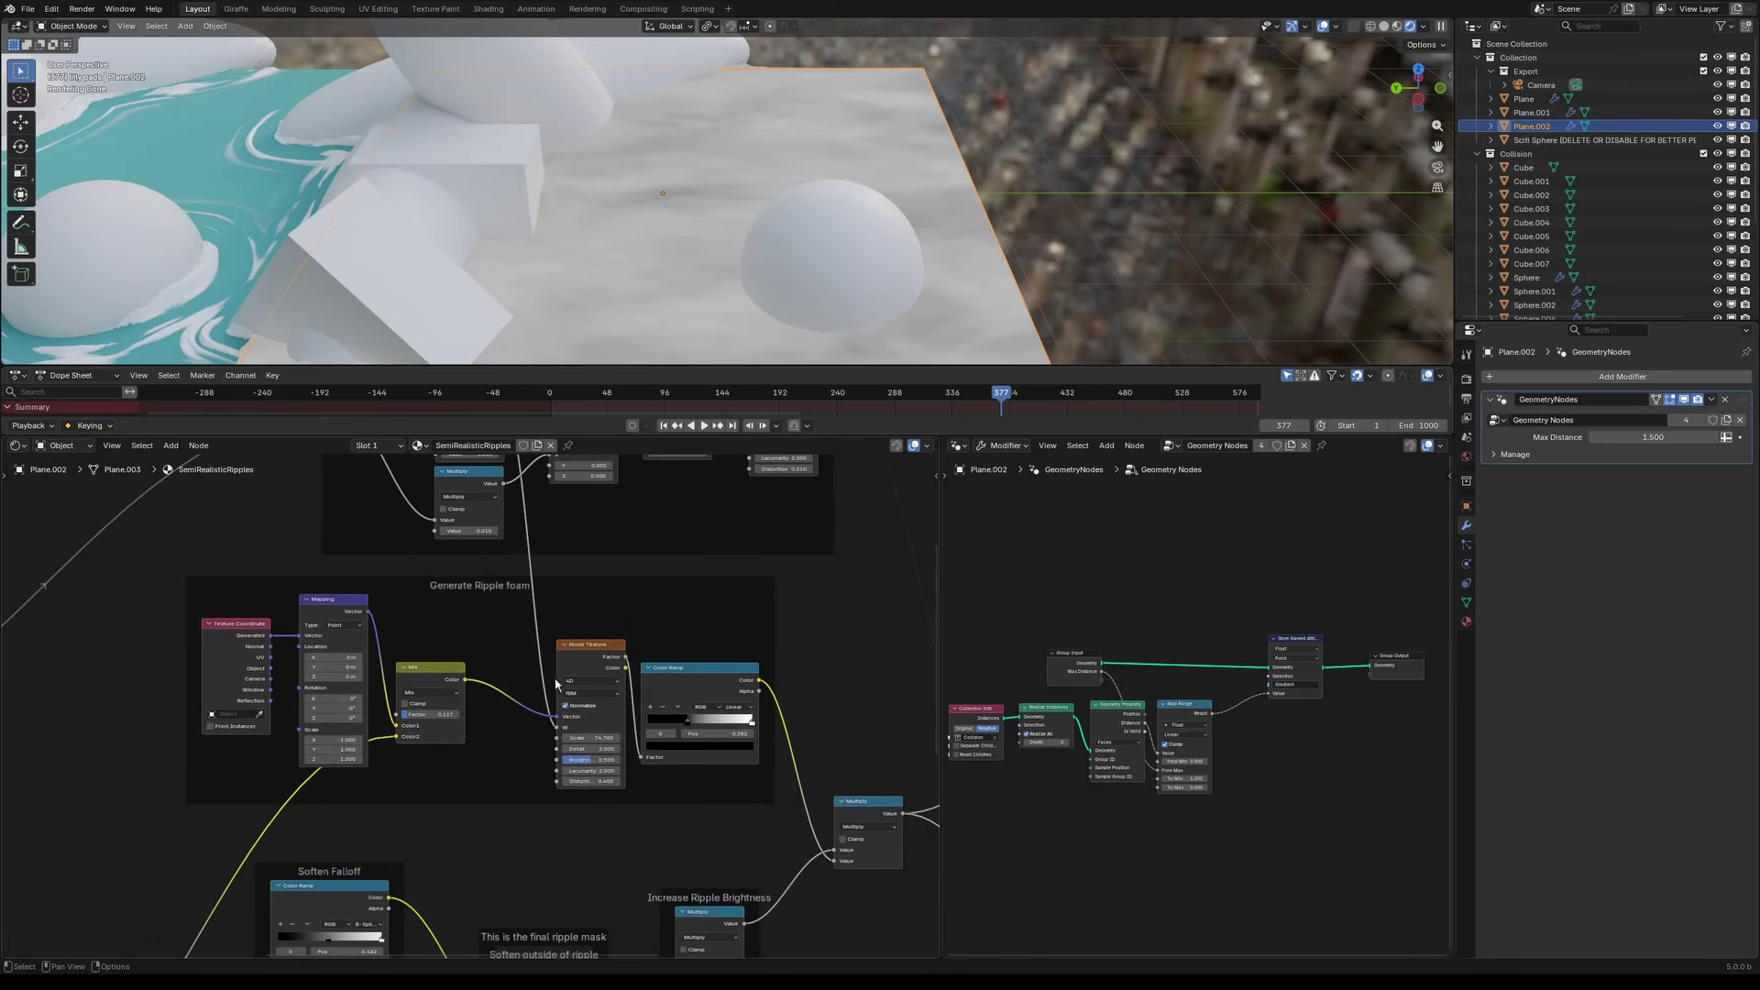
scroll(556, 683, "up", 2)
scroll(631, 766, "down", 1)
left_click(619, 645, "ctrl+shift")
middle_click_drag(701, 240, 631, 201)
scroll(459, 734, "down", 2)
Step: Examine how the foam's Mix node blends the Mapping vector with the ripple vector from the Add node to distort the noise
scroll(578, 752, "up", 5)
middle_click_drag(340, 694, 600, 685)
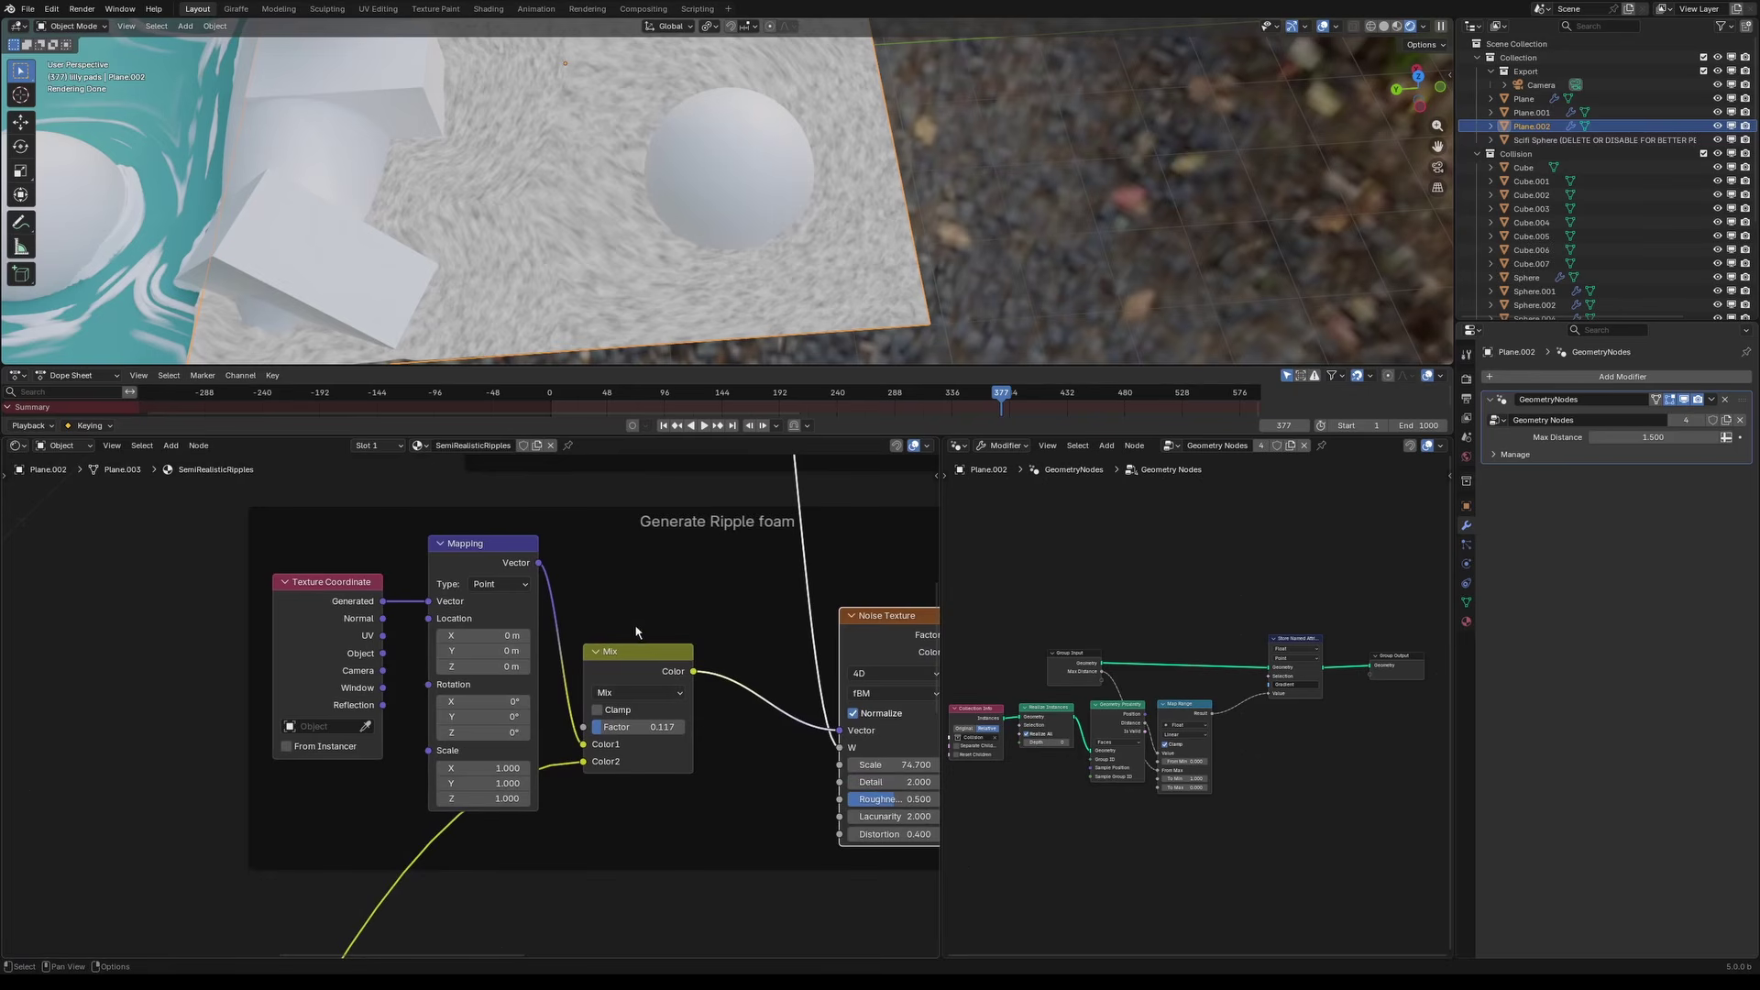
scroll(559, 701, "down", 6)
middle_click_drag(507, 829, 713, 526)
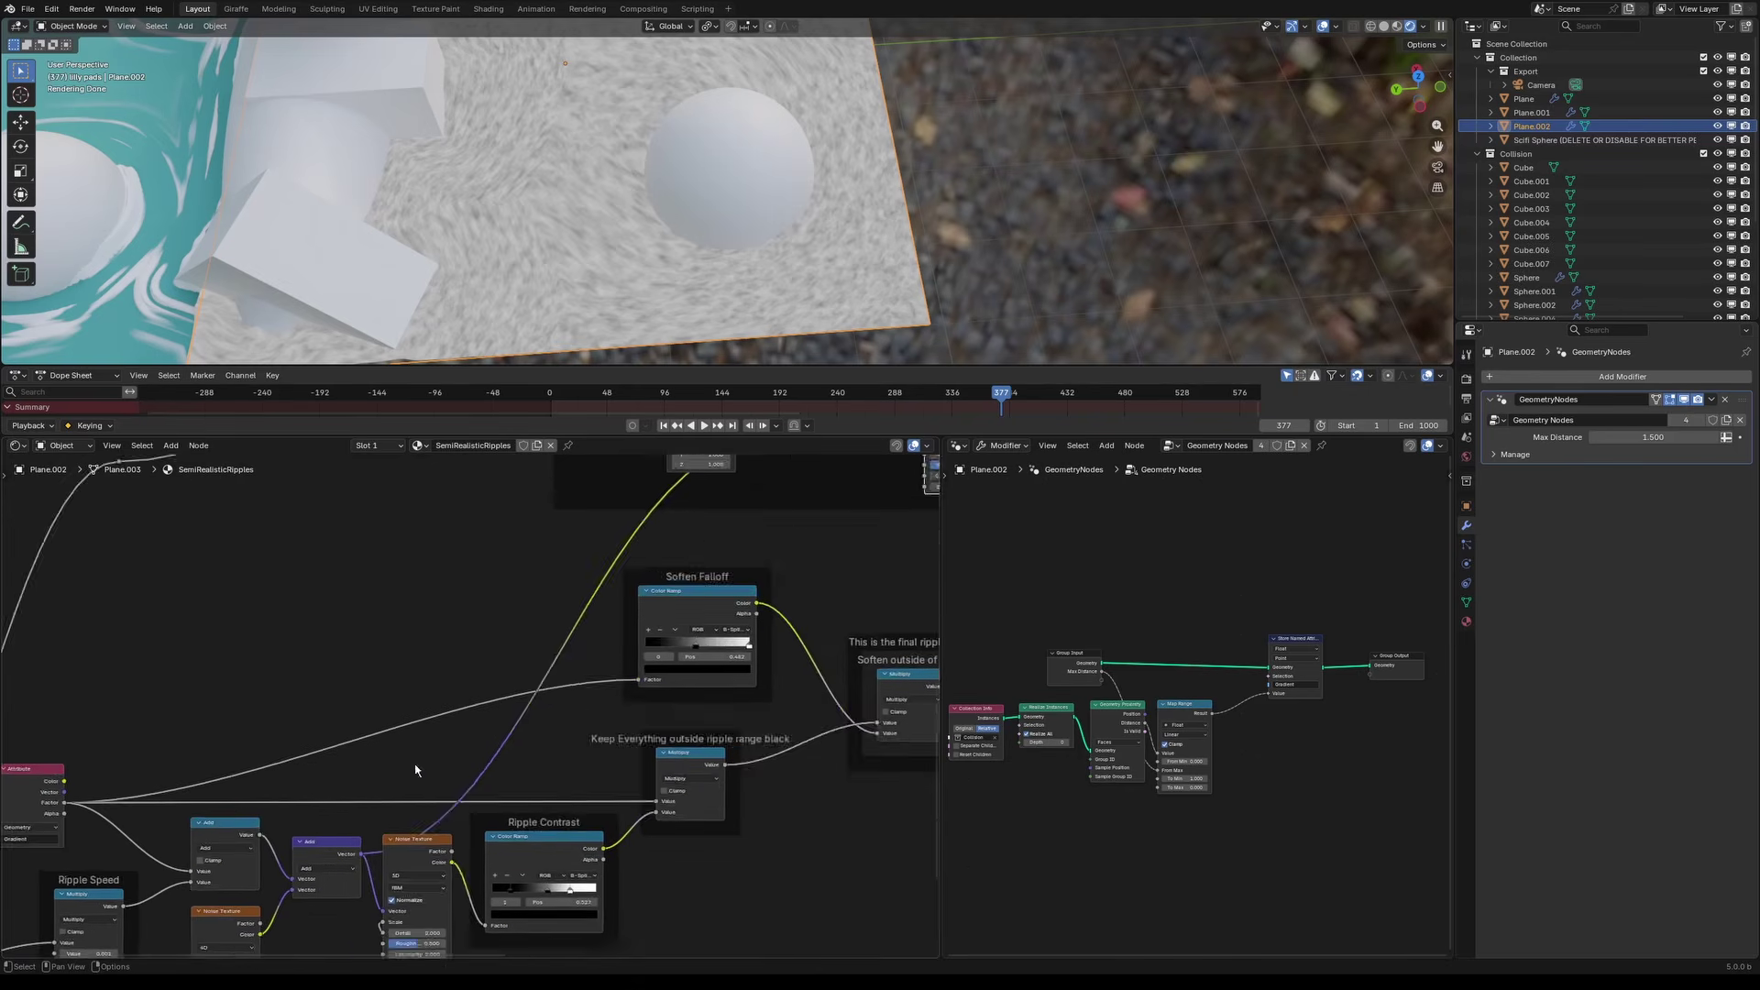
middle_click_drag(385, 791, 590, 652)
scroll(601, 745, "up", 2)
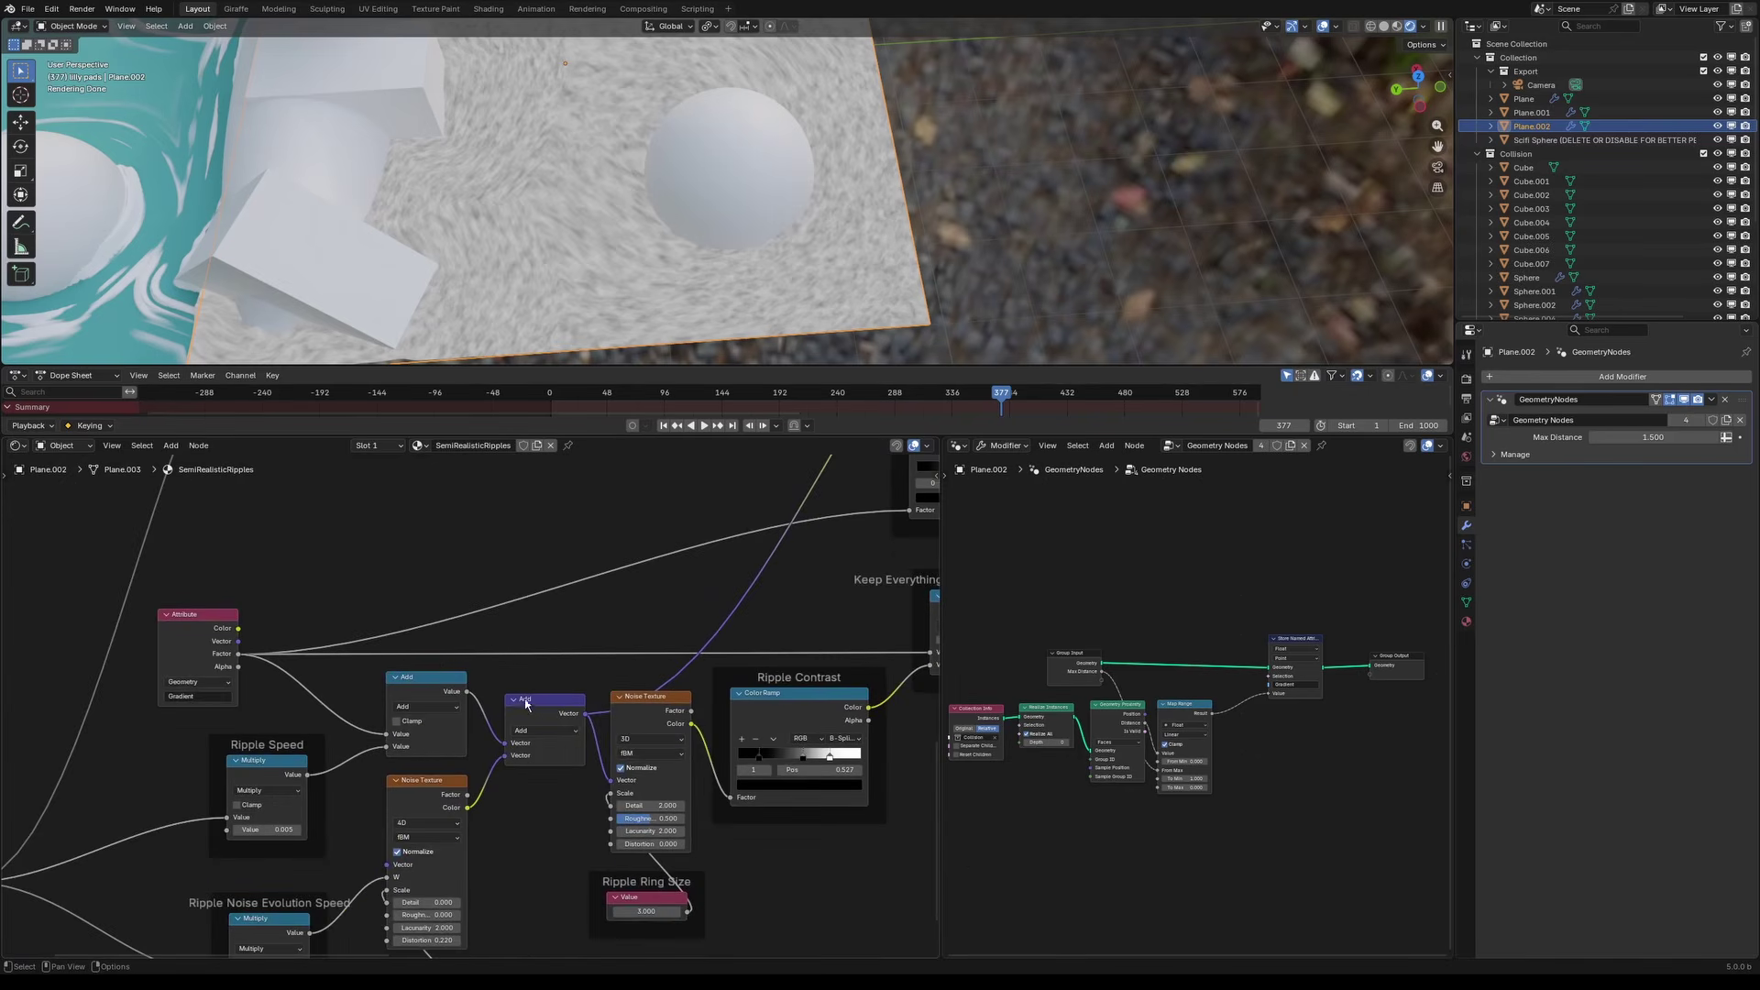
scroll(566, 680, "down", 3)
middle_click_drag(779, 490, 404, 790)
scroll(516, 696, "up", 8)
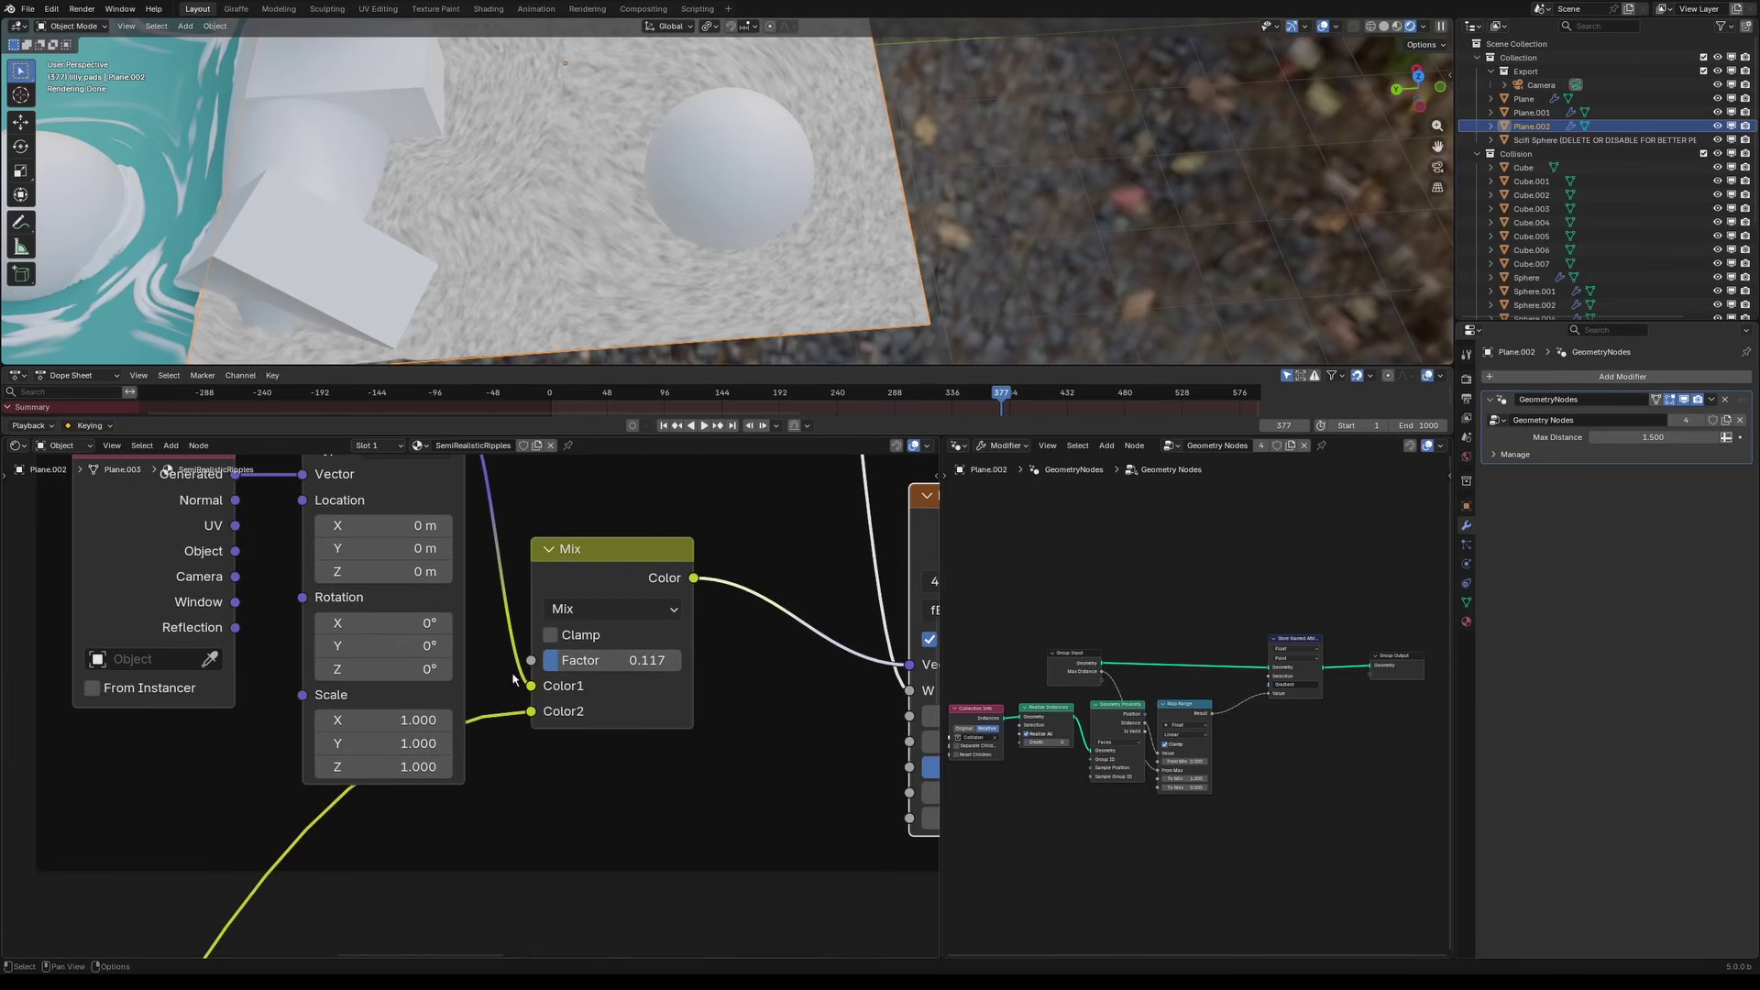
middle_click_drag(514, 203, 775, 247)
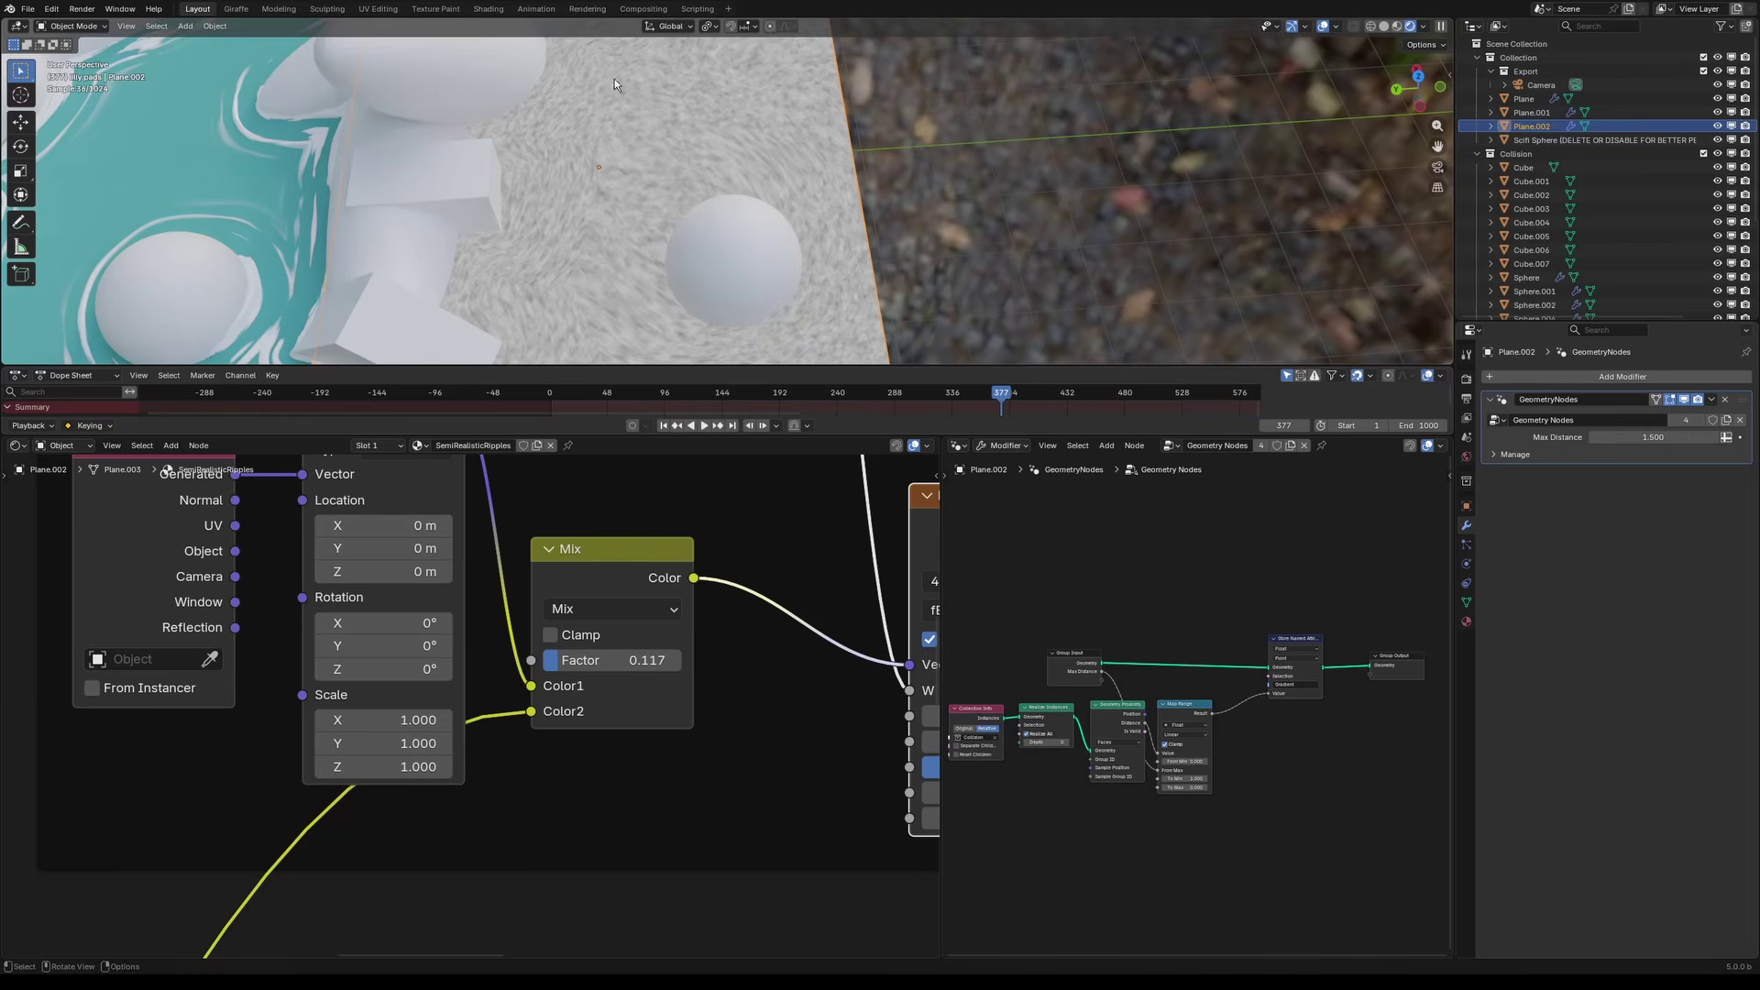
Step: Preview the Generate Ripple foam group's Color Ramp on the plane's surface
scroll(683, 613, "down", 14)
middle_click_drag(825, 656, 503, 696)
scroll(343, 706, "up", 4)
middle_click_drag(344, 706, 523, 722)
scroll(453, 700, "down", 5)
middle_click_drag(810, 739, 505, 720)
scroll(505, 719, "up", 5)
left_click(510, 660, "ctrl+shift")
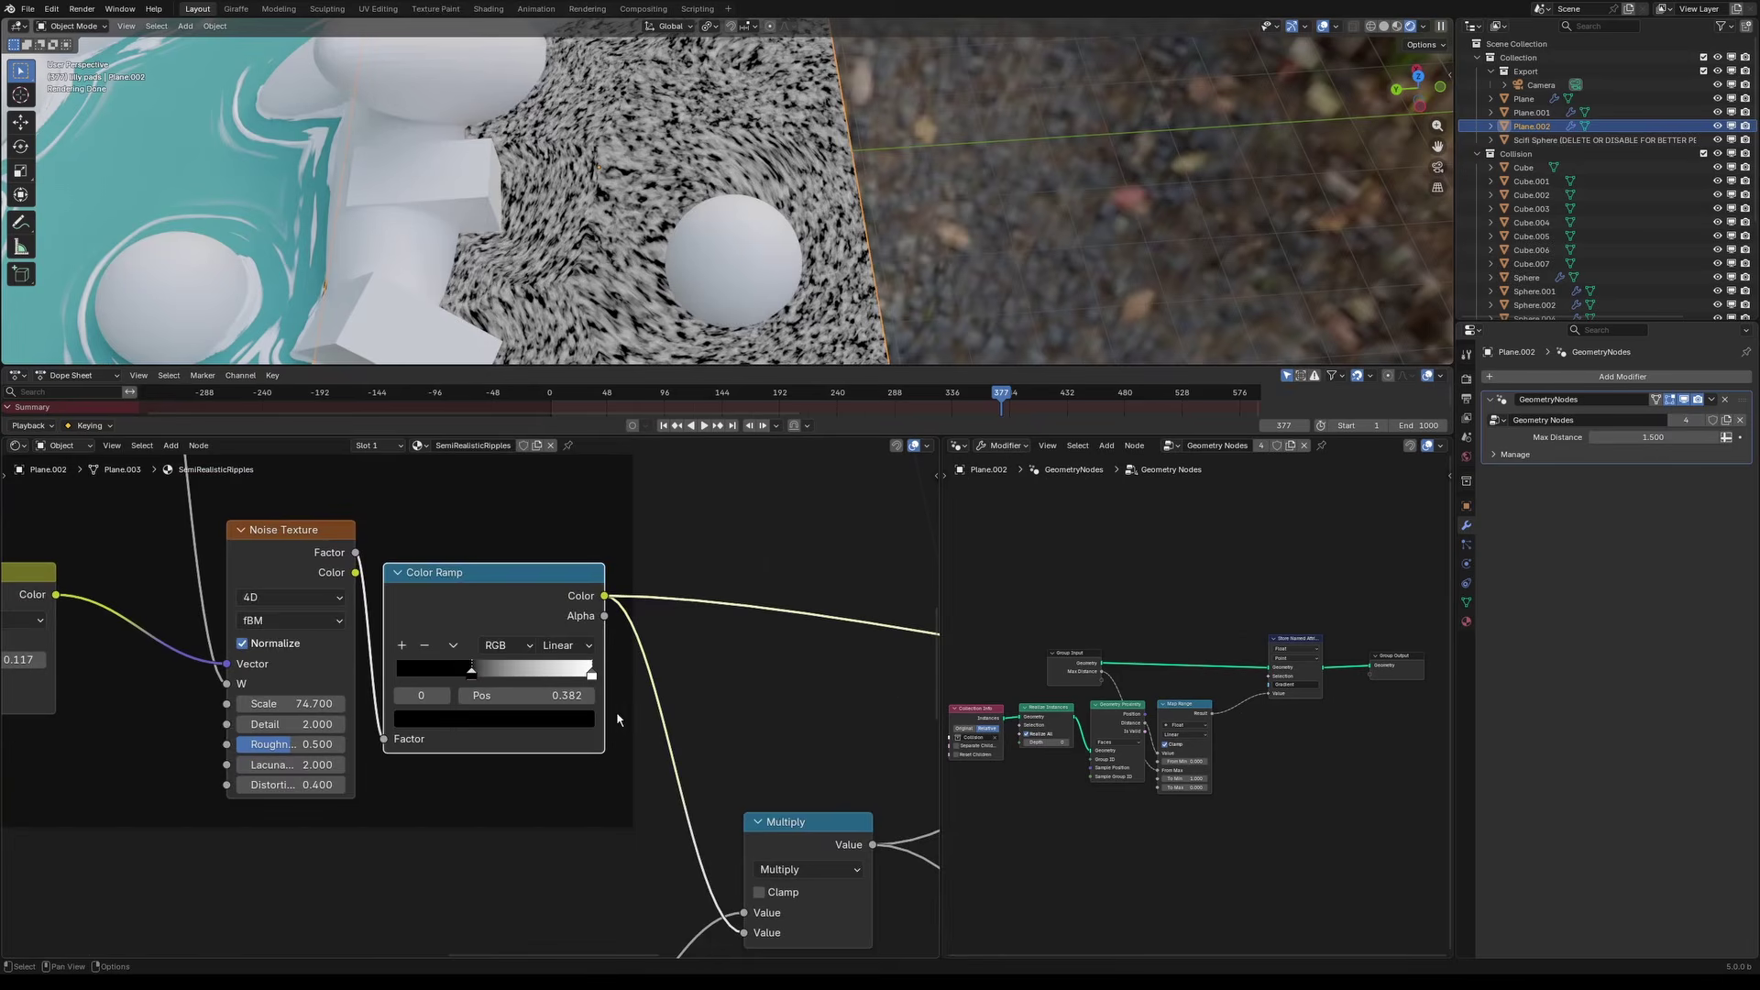
Step: Preview the Multiply node that combines the foam Color Ramp with the brightened ripple mask
scroll(612, 716, "down", 2)
middle_click_drag(616, 720, 534, 730)
scroll(569, 639, "down", 1)
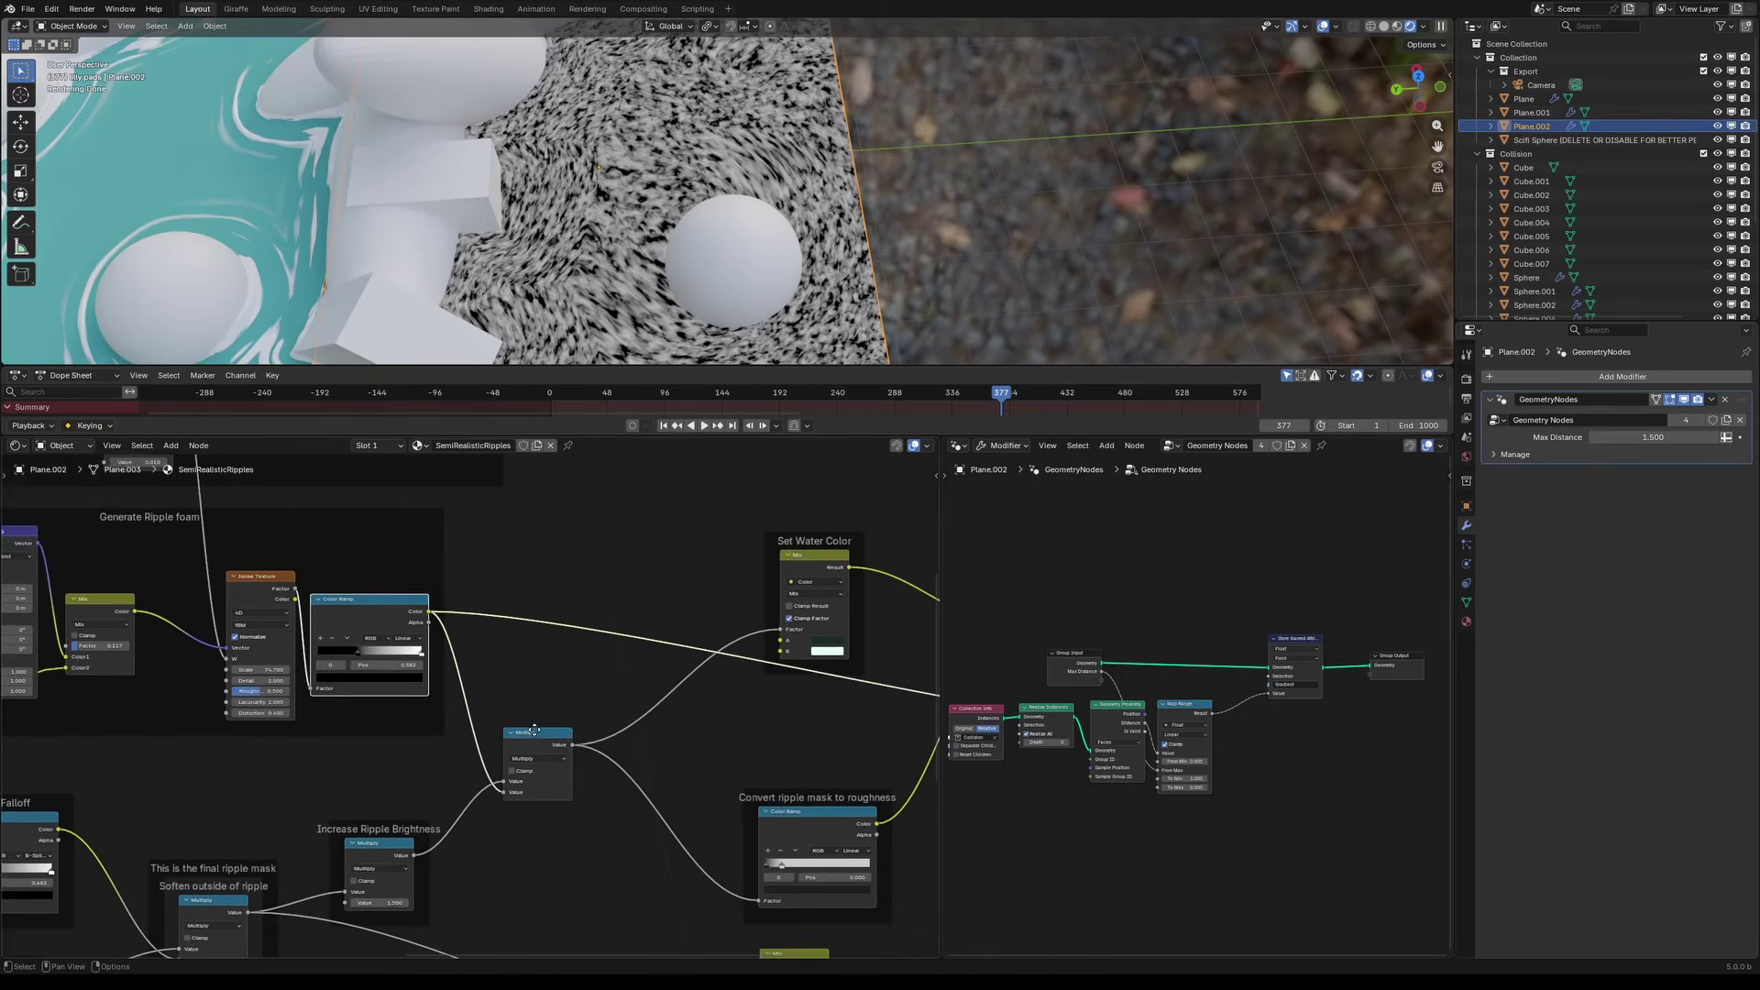
scroll(534, 730, "up", 1)
left_click(556, 772, "ctrl+shift")
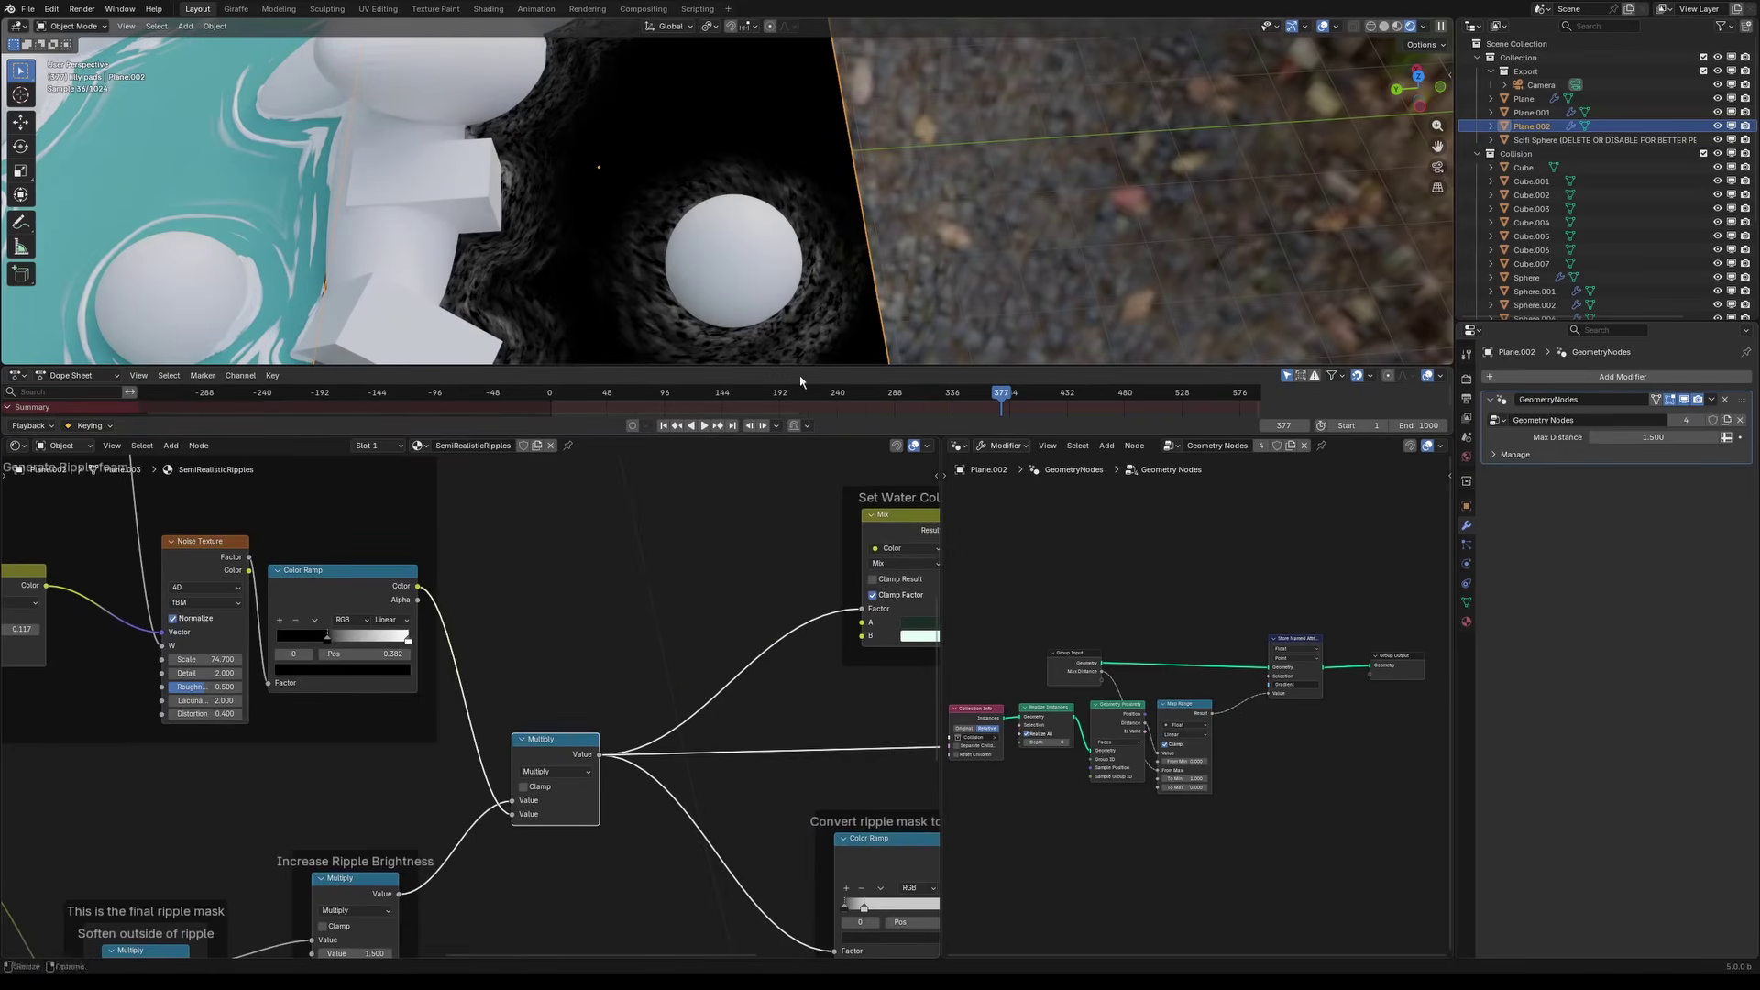
Step: Preview the Set Water Color Mix node on the plane and inspect the colored foam around the shapes up close
scroll(801, 566, "down", 4)
middle_click_drag(801, 566, 480, 664)
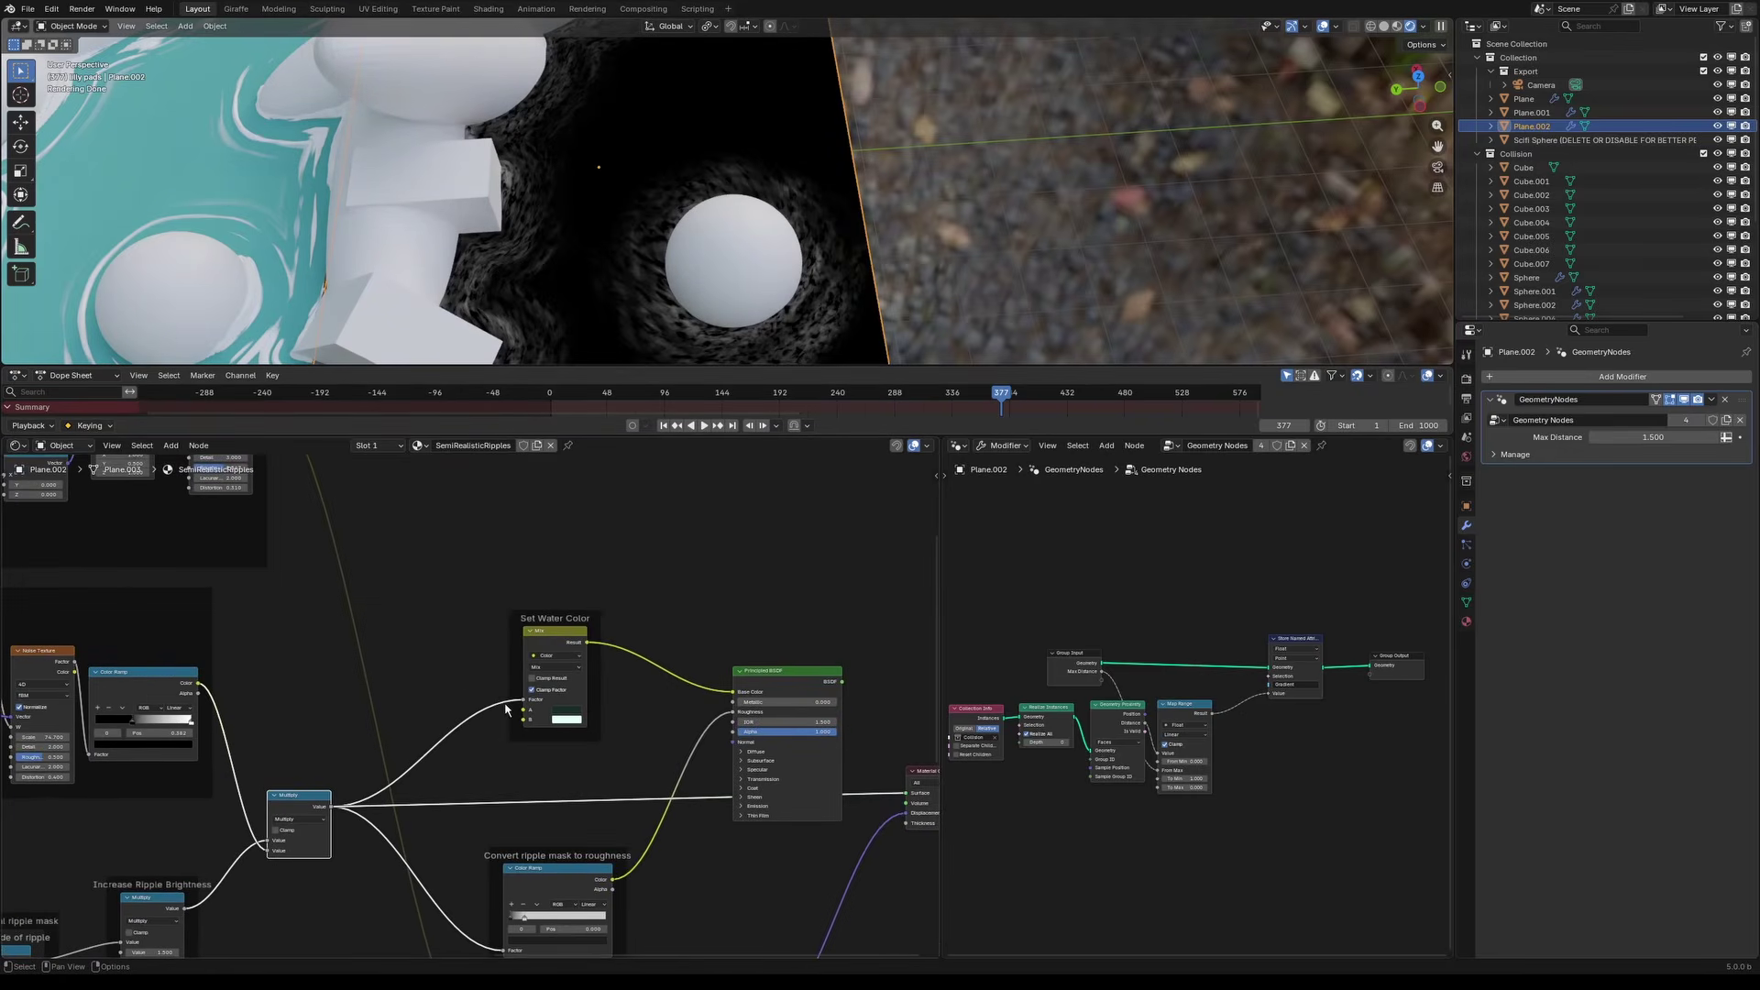
scroll(505, 699, "up", 2)
left_click(592, 641, "ctrl+shift")
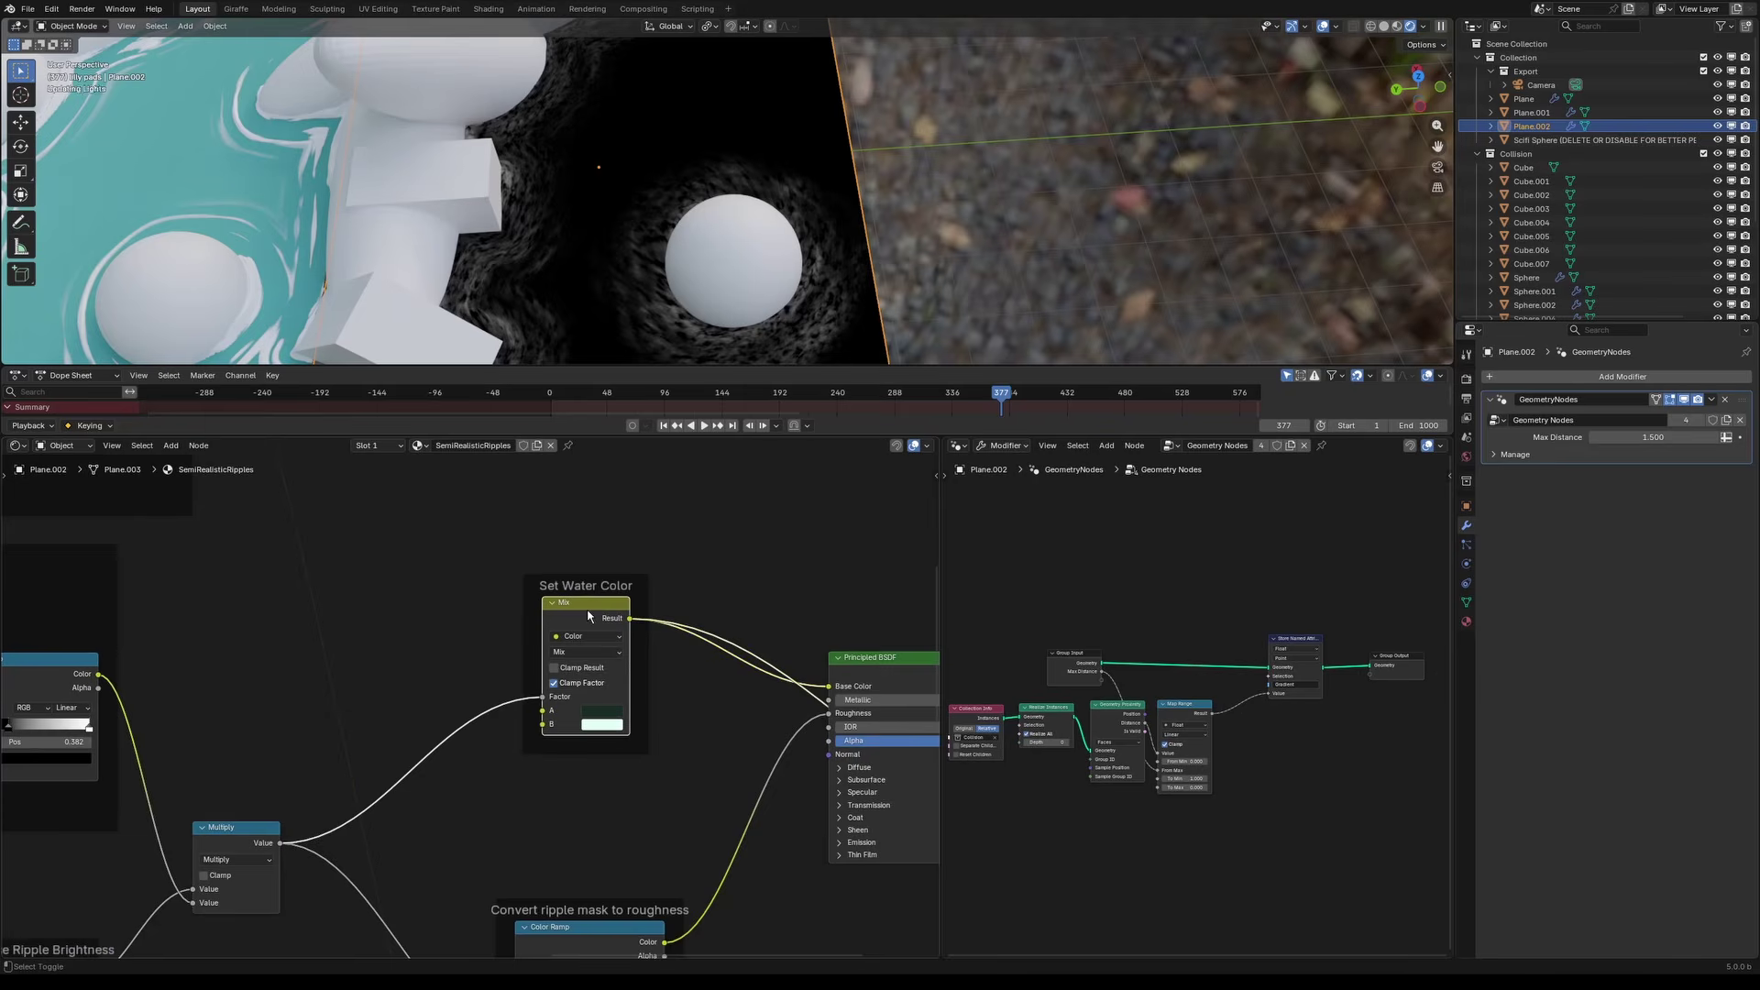
scroll(700, 323, "up", 4)
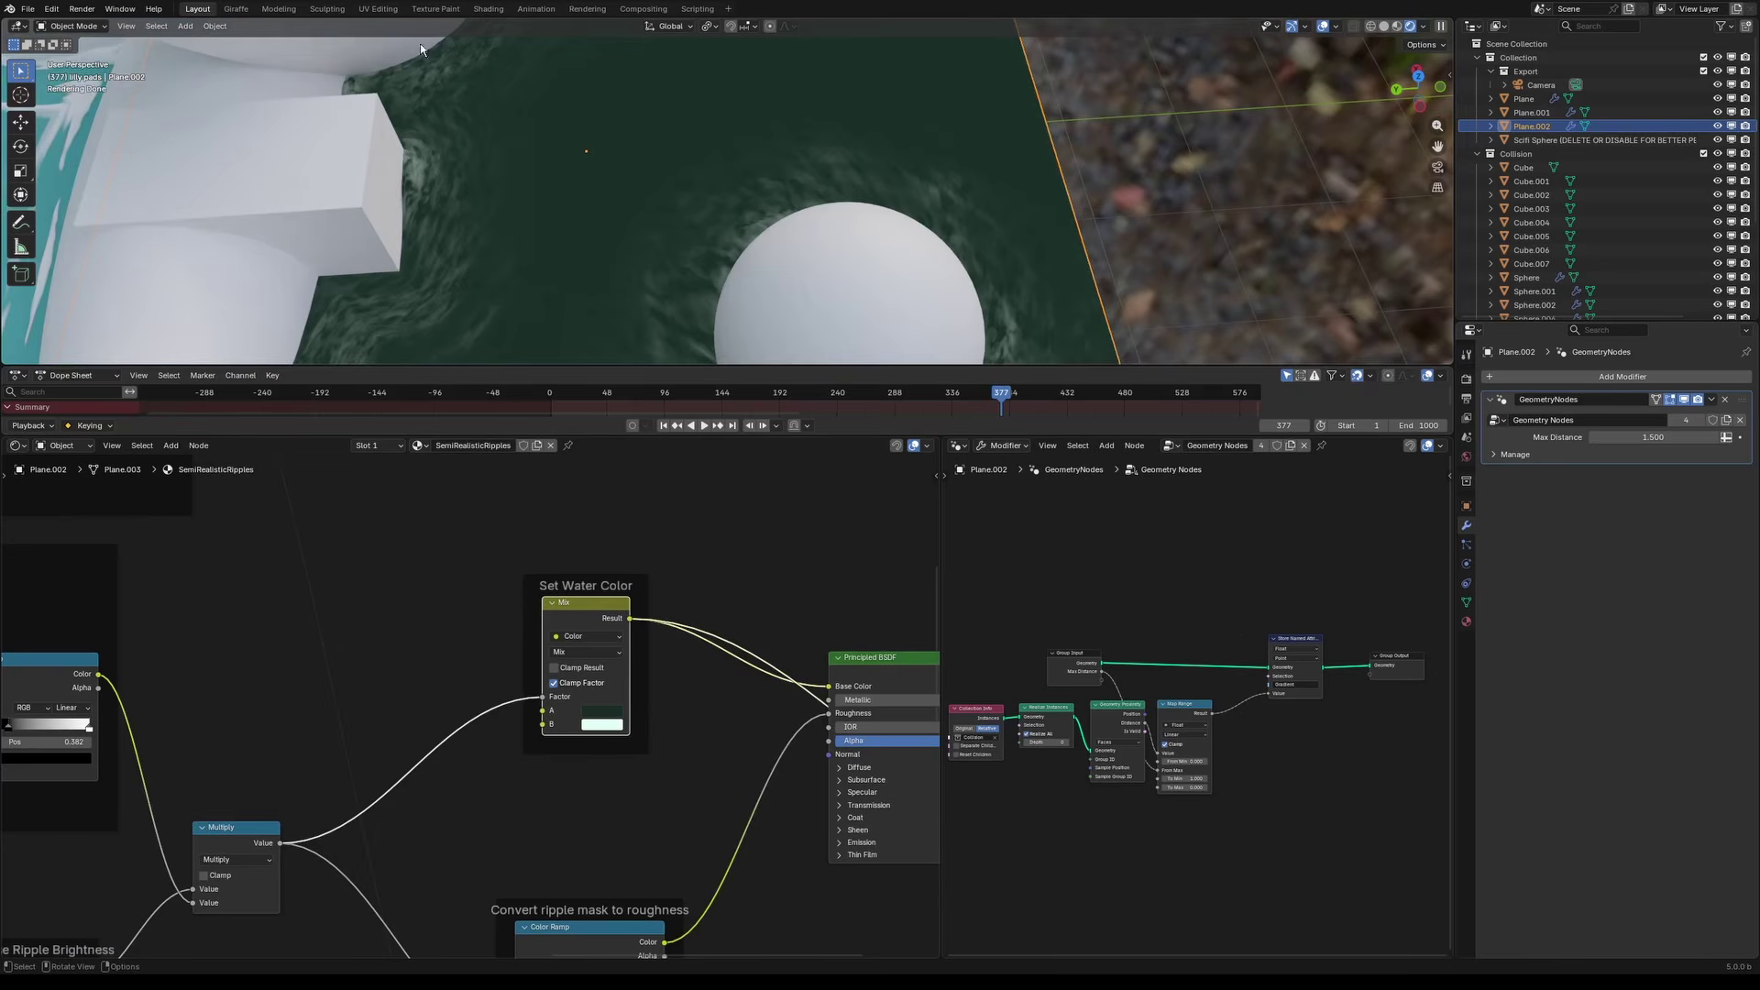
Step: Preview the Color Ramp that converts the ripple mask to roughness on the plane's surface
scroll(729, 730, "down", 4)
middle_click_drag(631, 792, 656, 642)
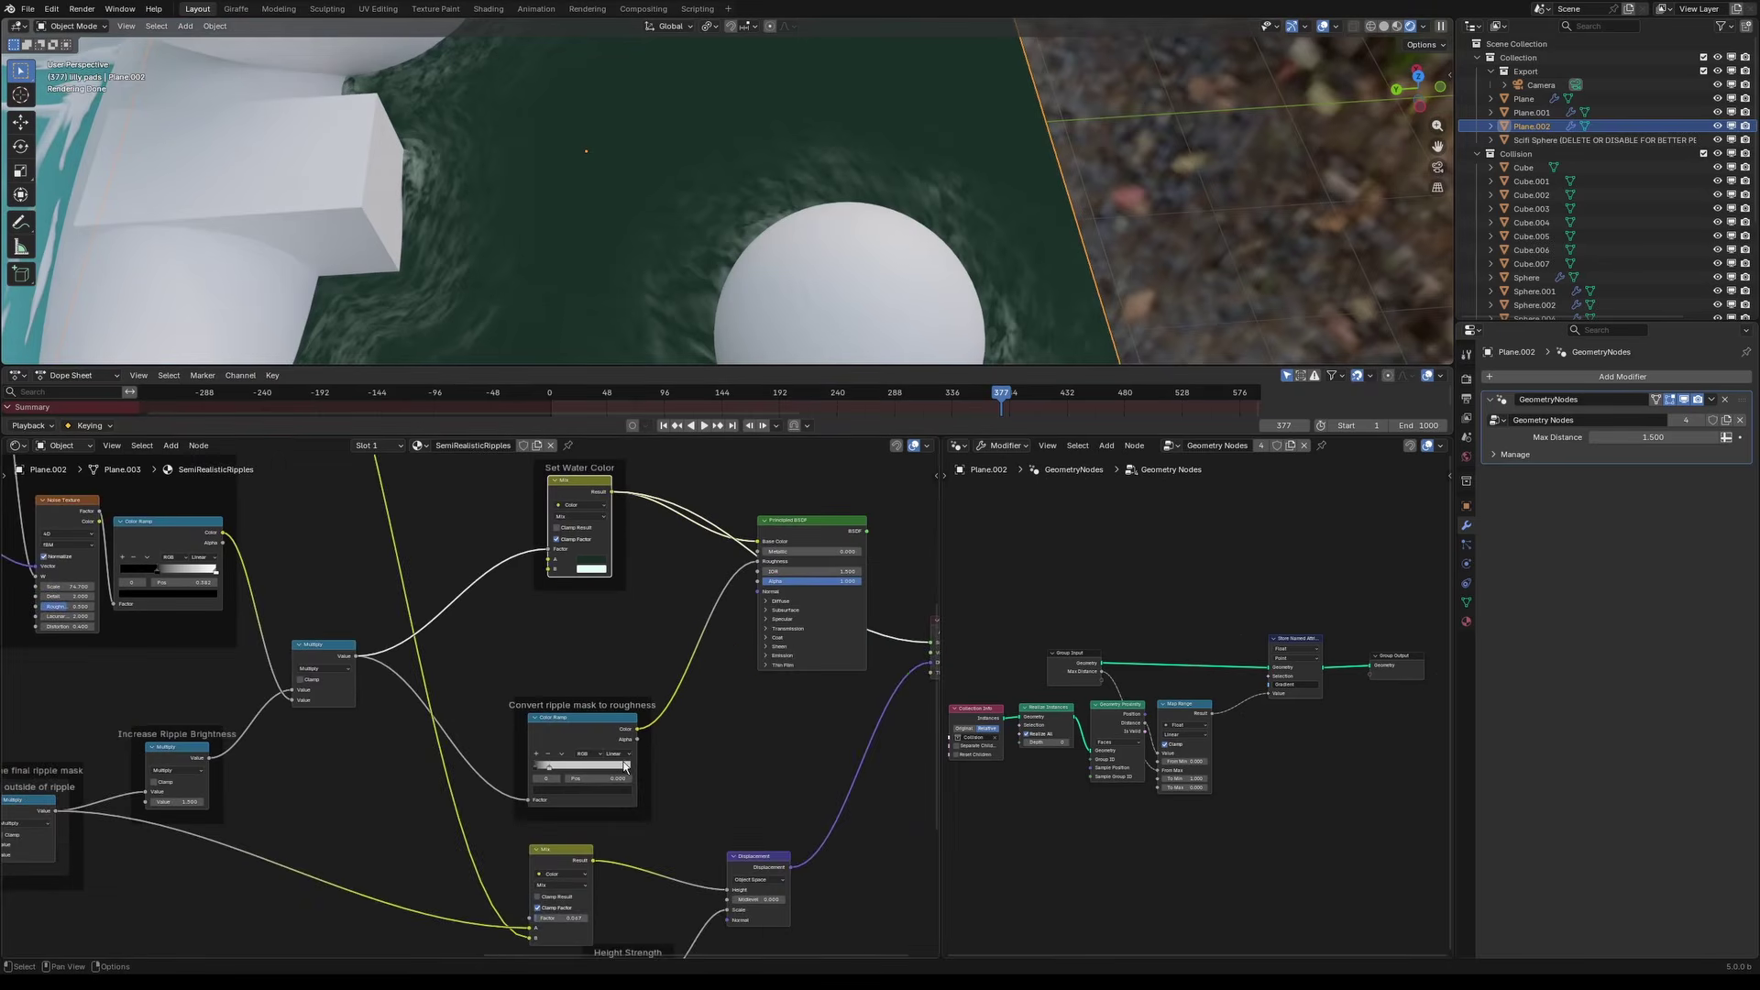
scroll(642, 669, "up", 3)
left_click(594, 737, "ctrl+shift")
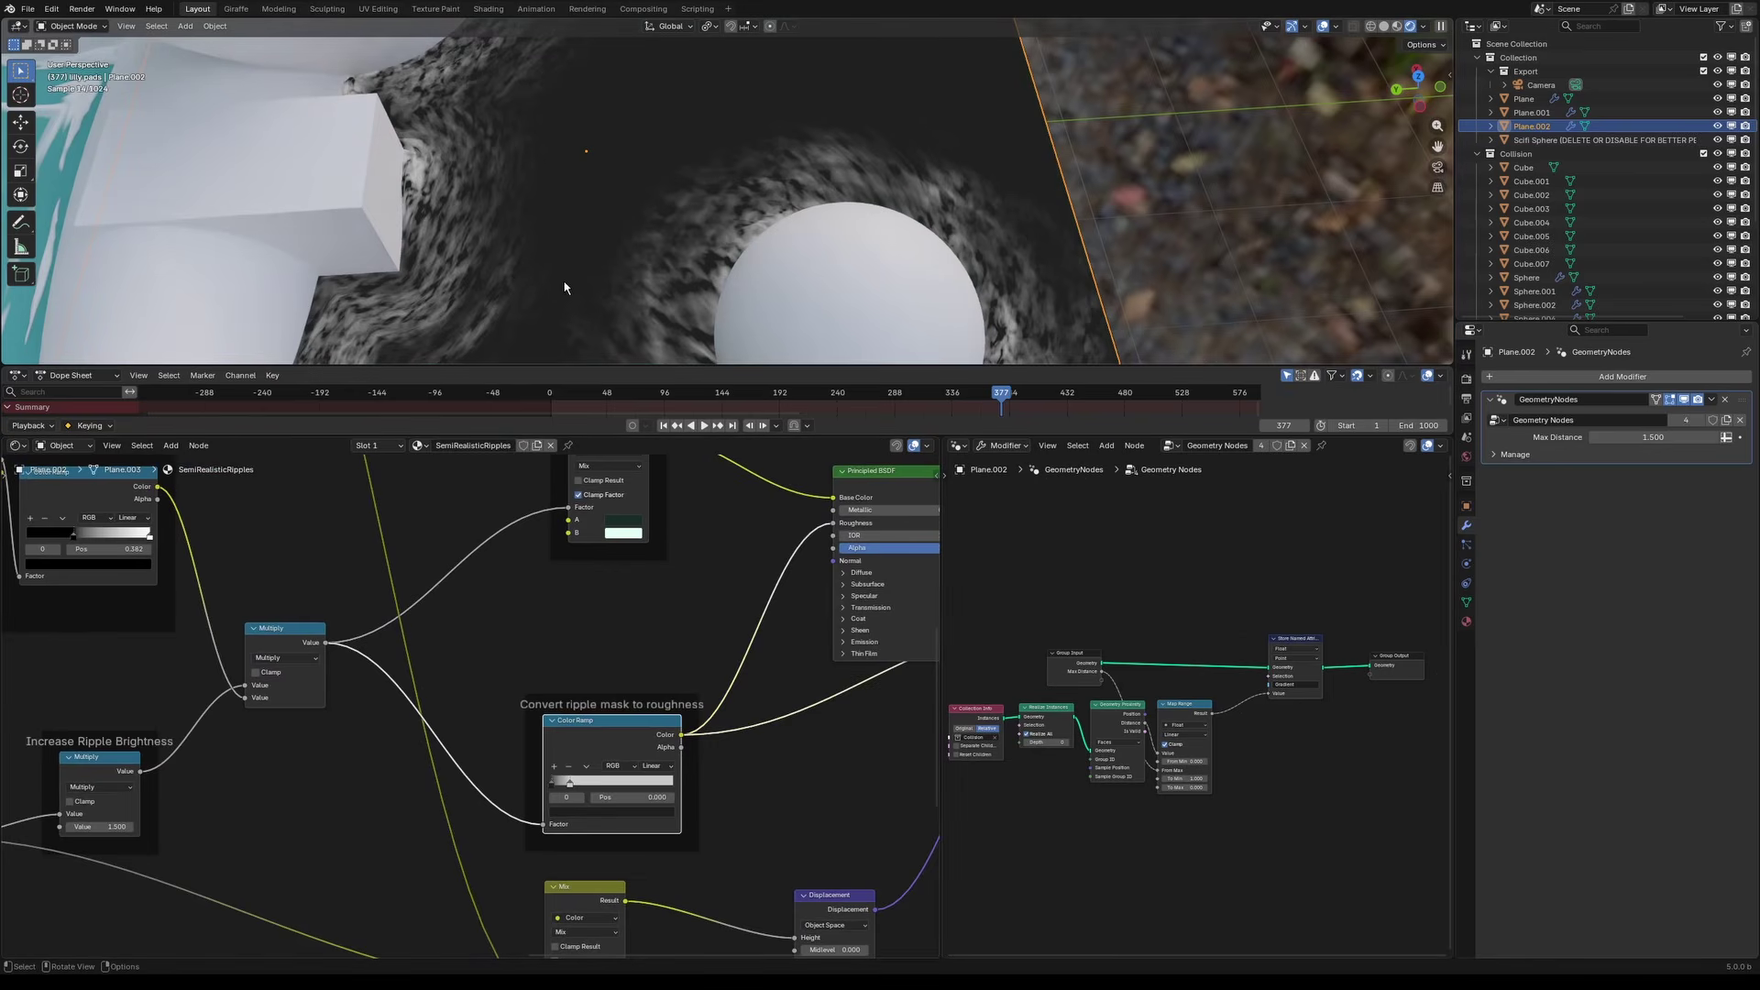
middle_click_drag(591, 567, 600, 647)
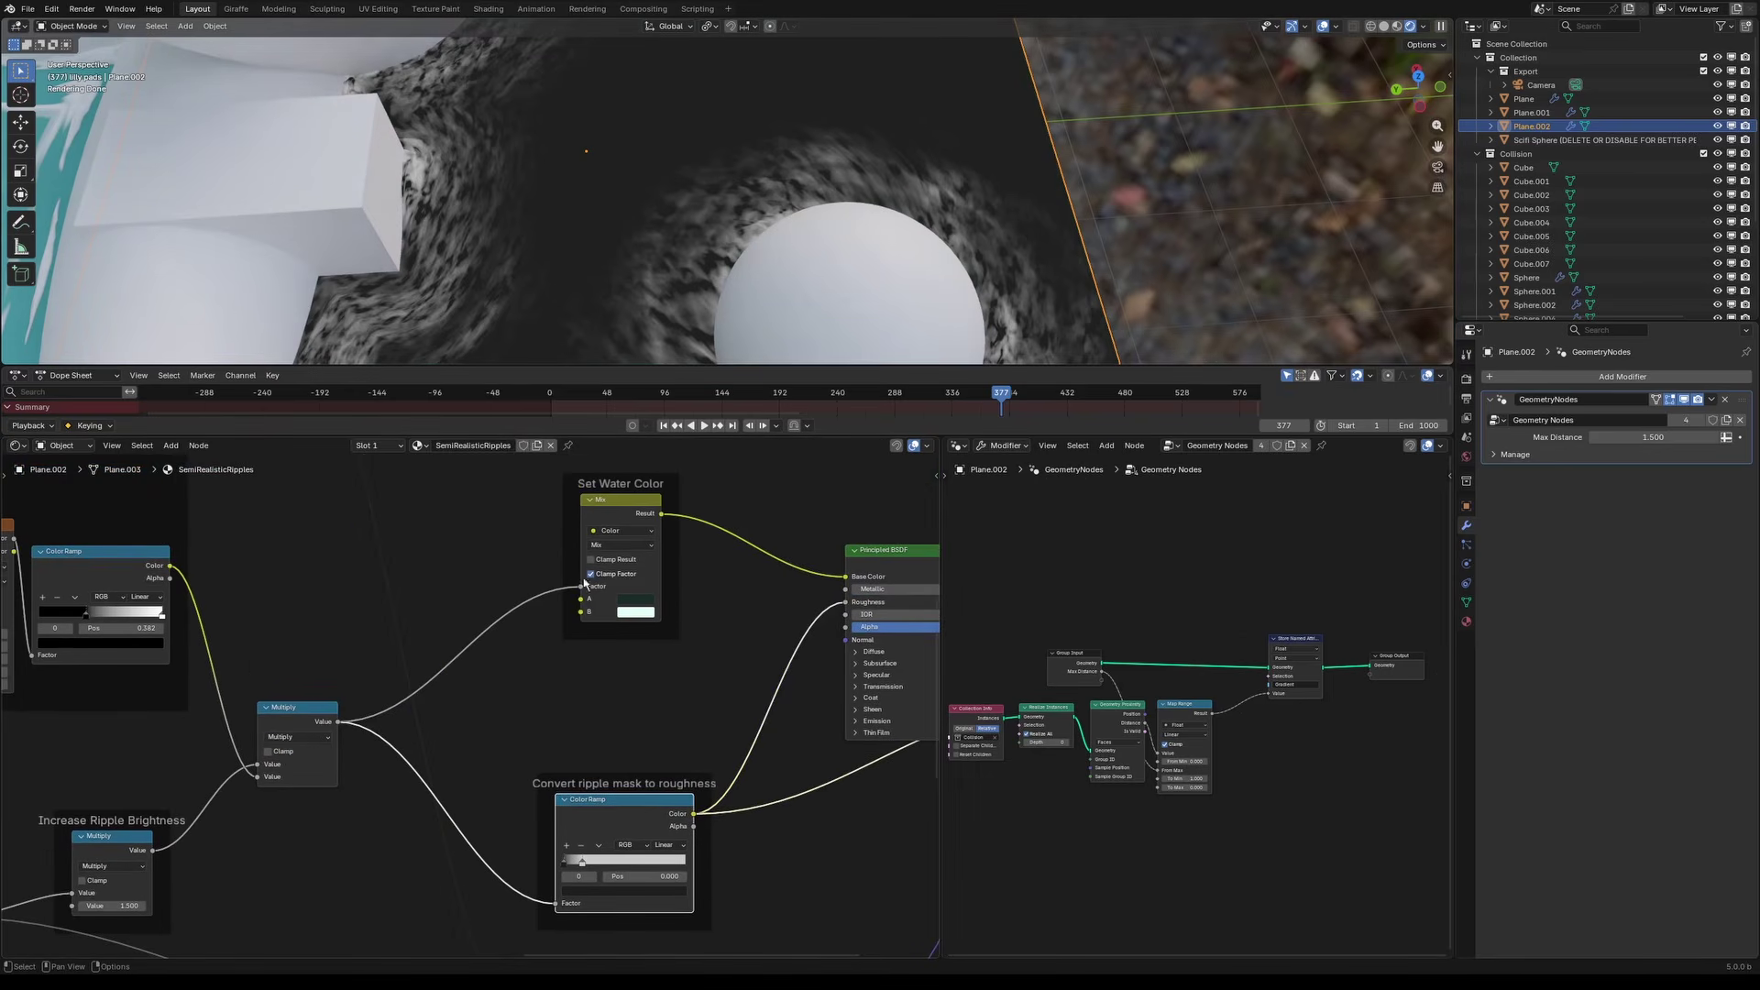
middle_click_drag(544, 851, 556, 794)
scroll(566, 767, "up", 1)
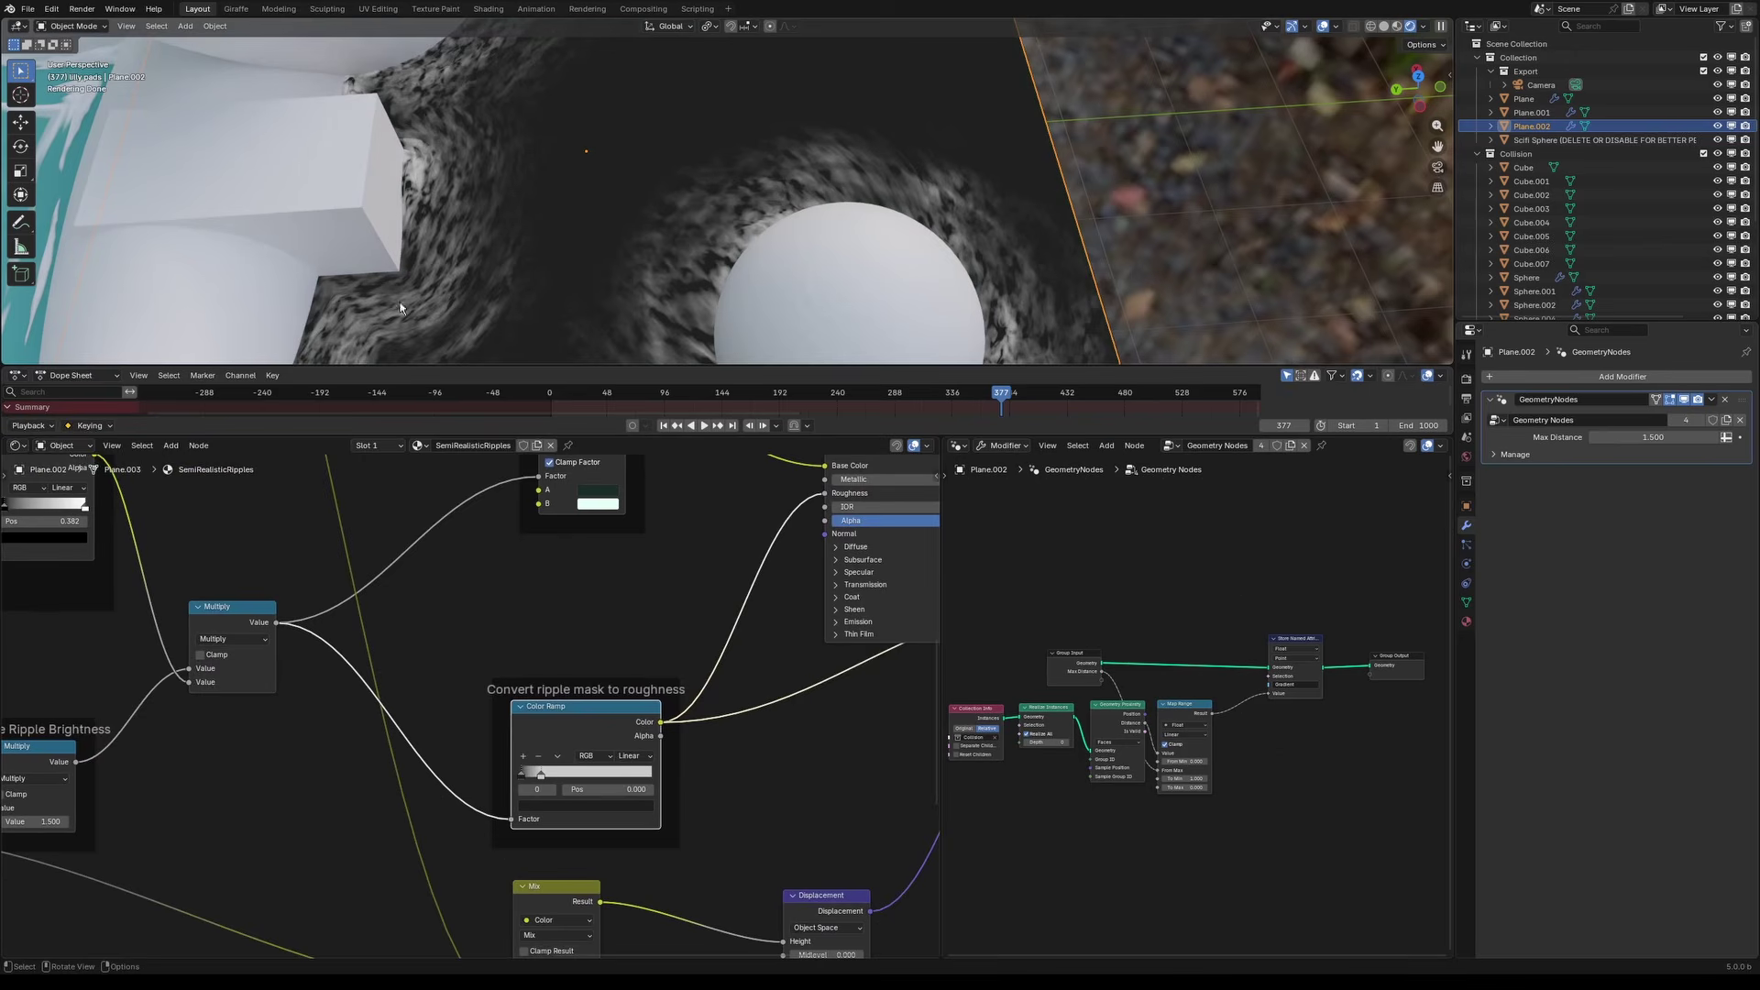
Step: Reconnect the Principled BSDF to the Material Output's Surface and inspect the finished water around the sphere and the roughness Color Ramp
middle_click_drag(866, 493, 630, 654)
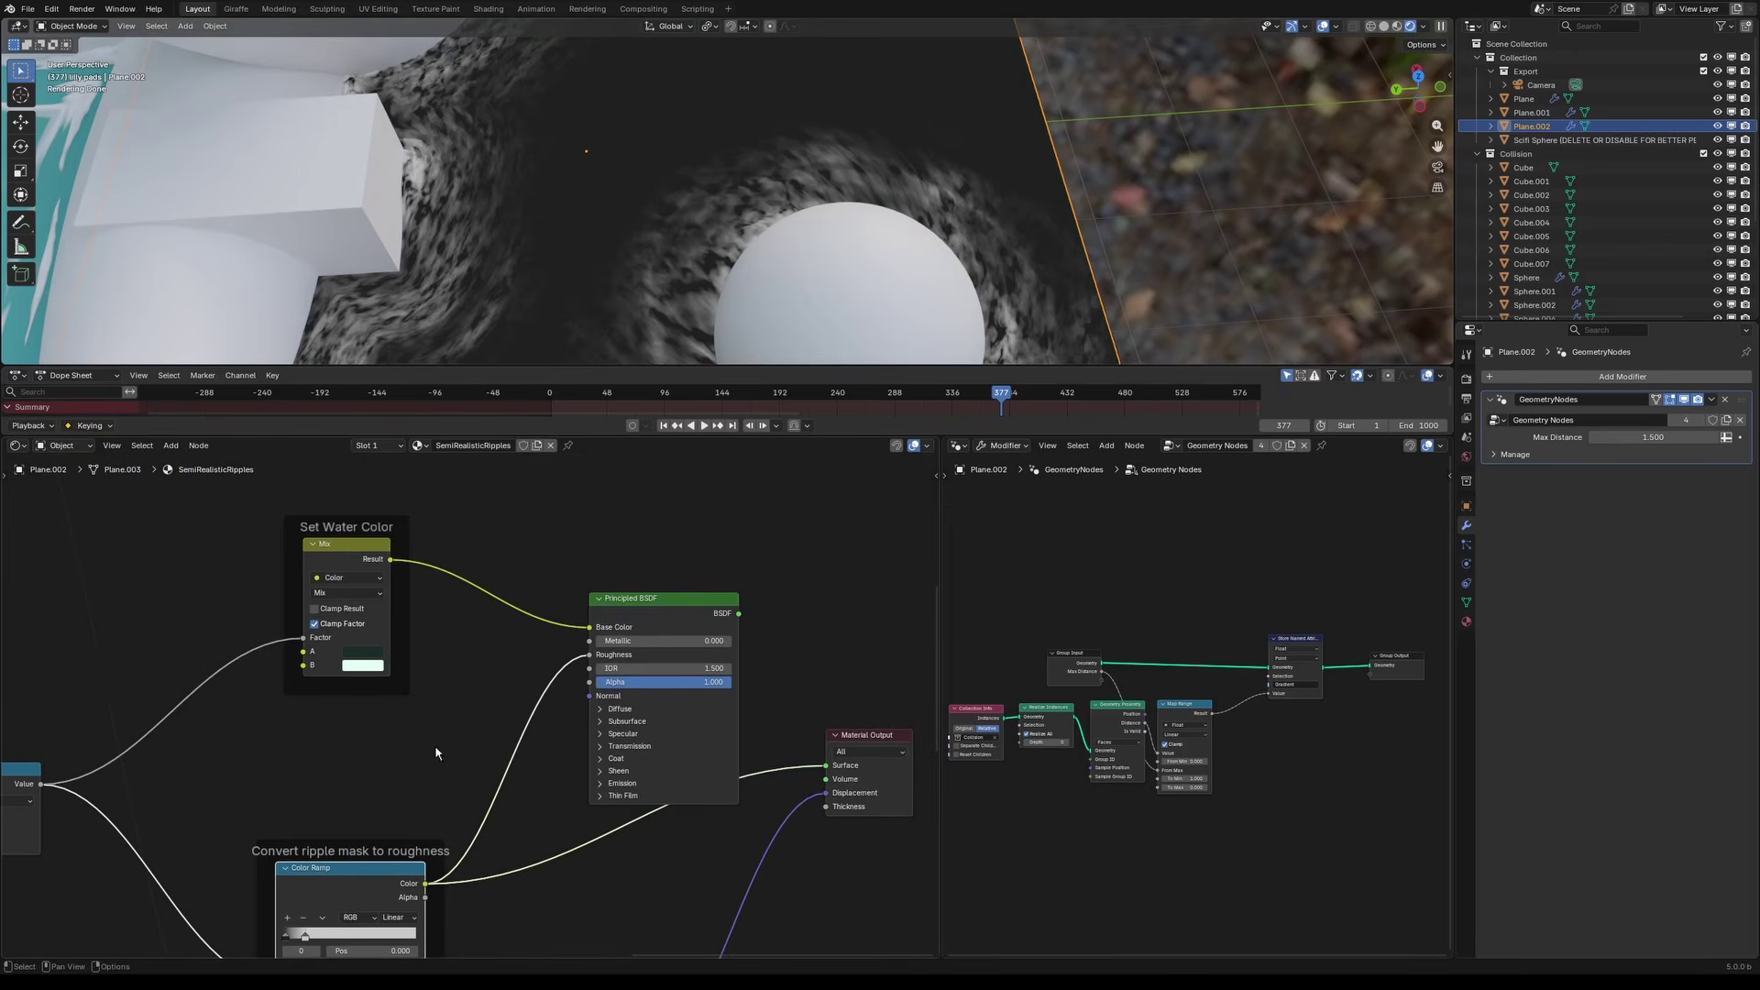
middle_click_drag(435, 752, 611, 702)
middle_click_drag(697, 210, 639, 220)
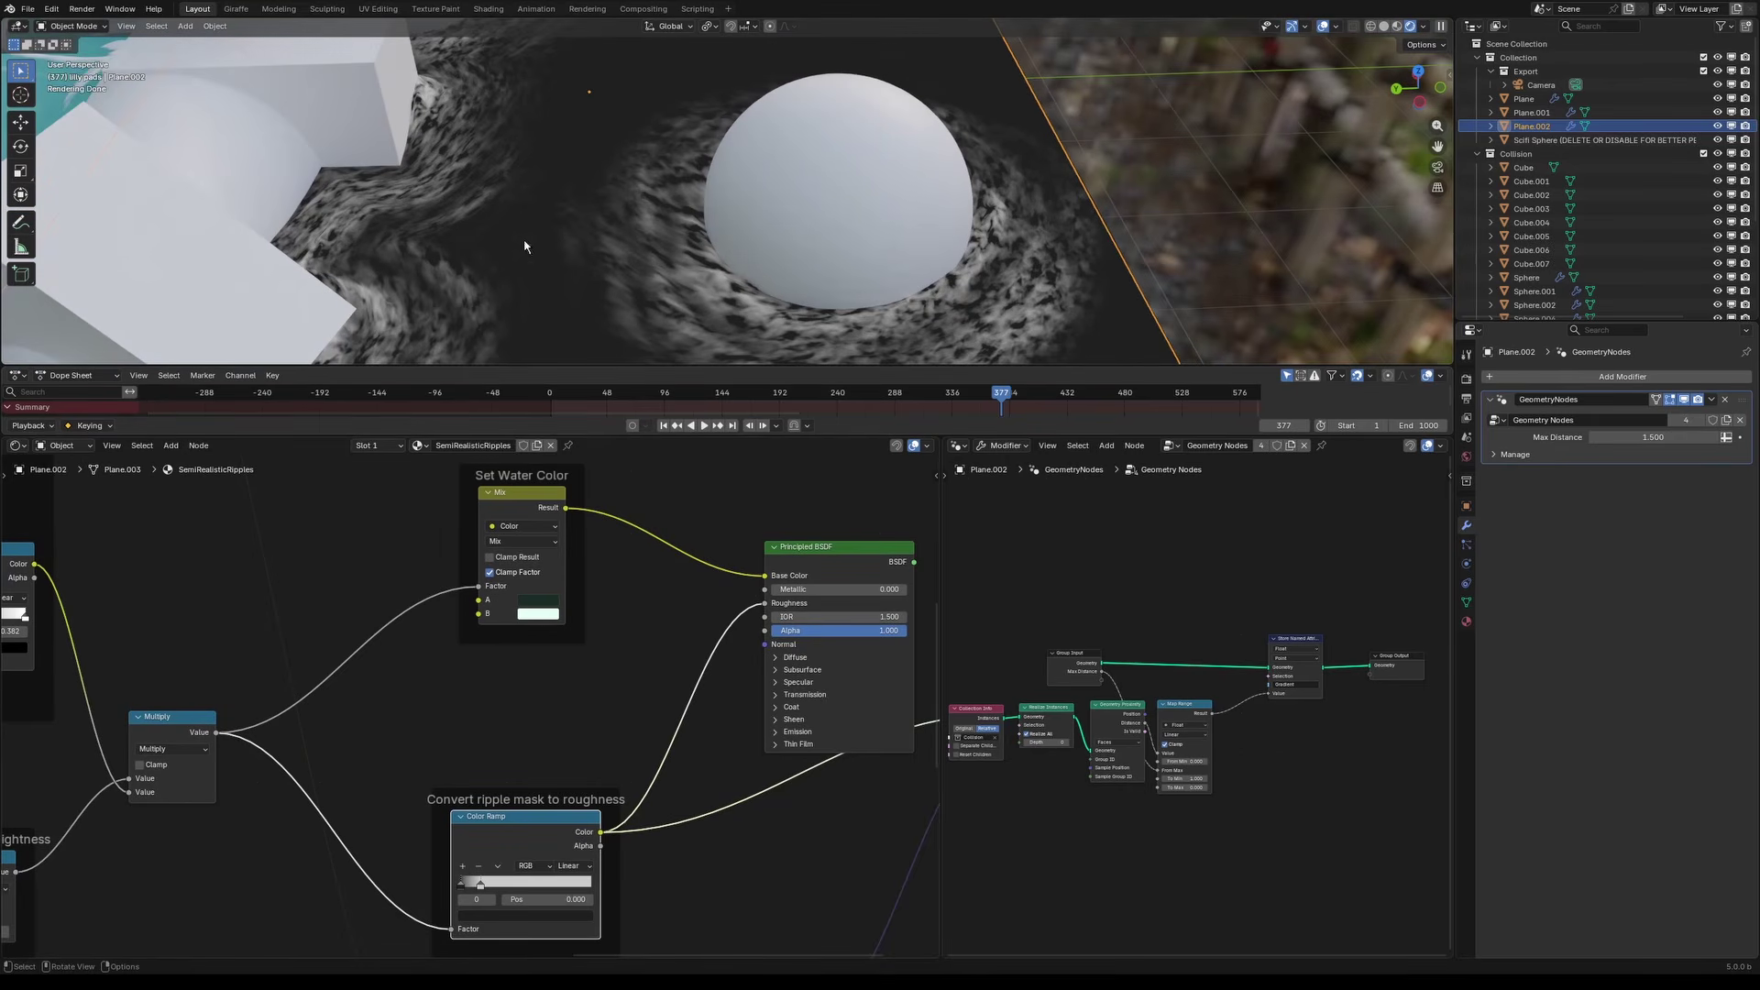
scroll(811, 601, "down", 3)
middle_click_drag(811, 601, 678, 617)
left_click(646, 607, "ctrl+shift")
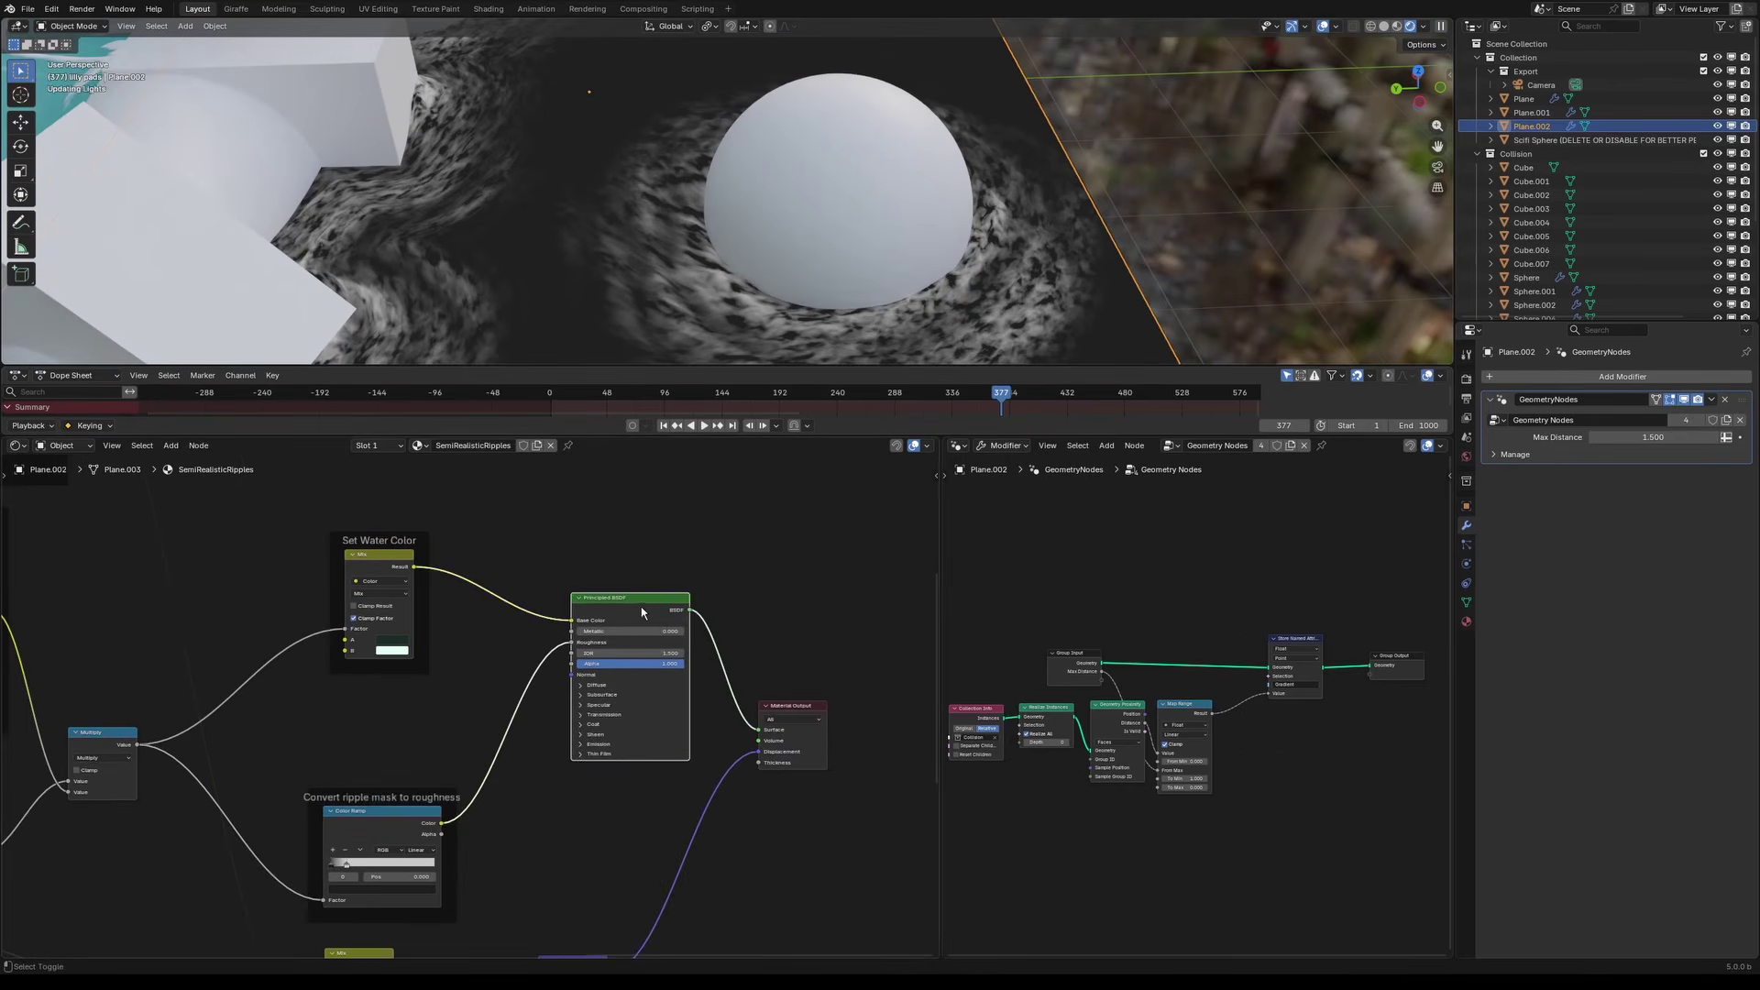
scroll(761, 257, "up", 3)
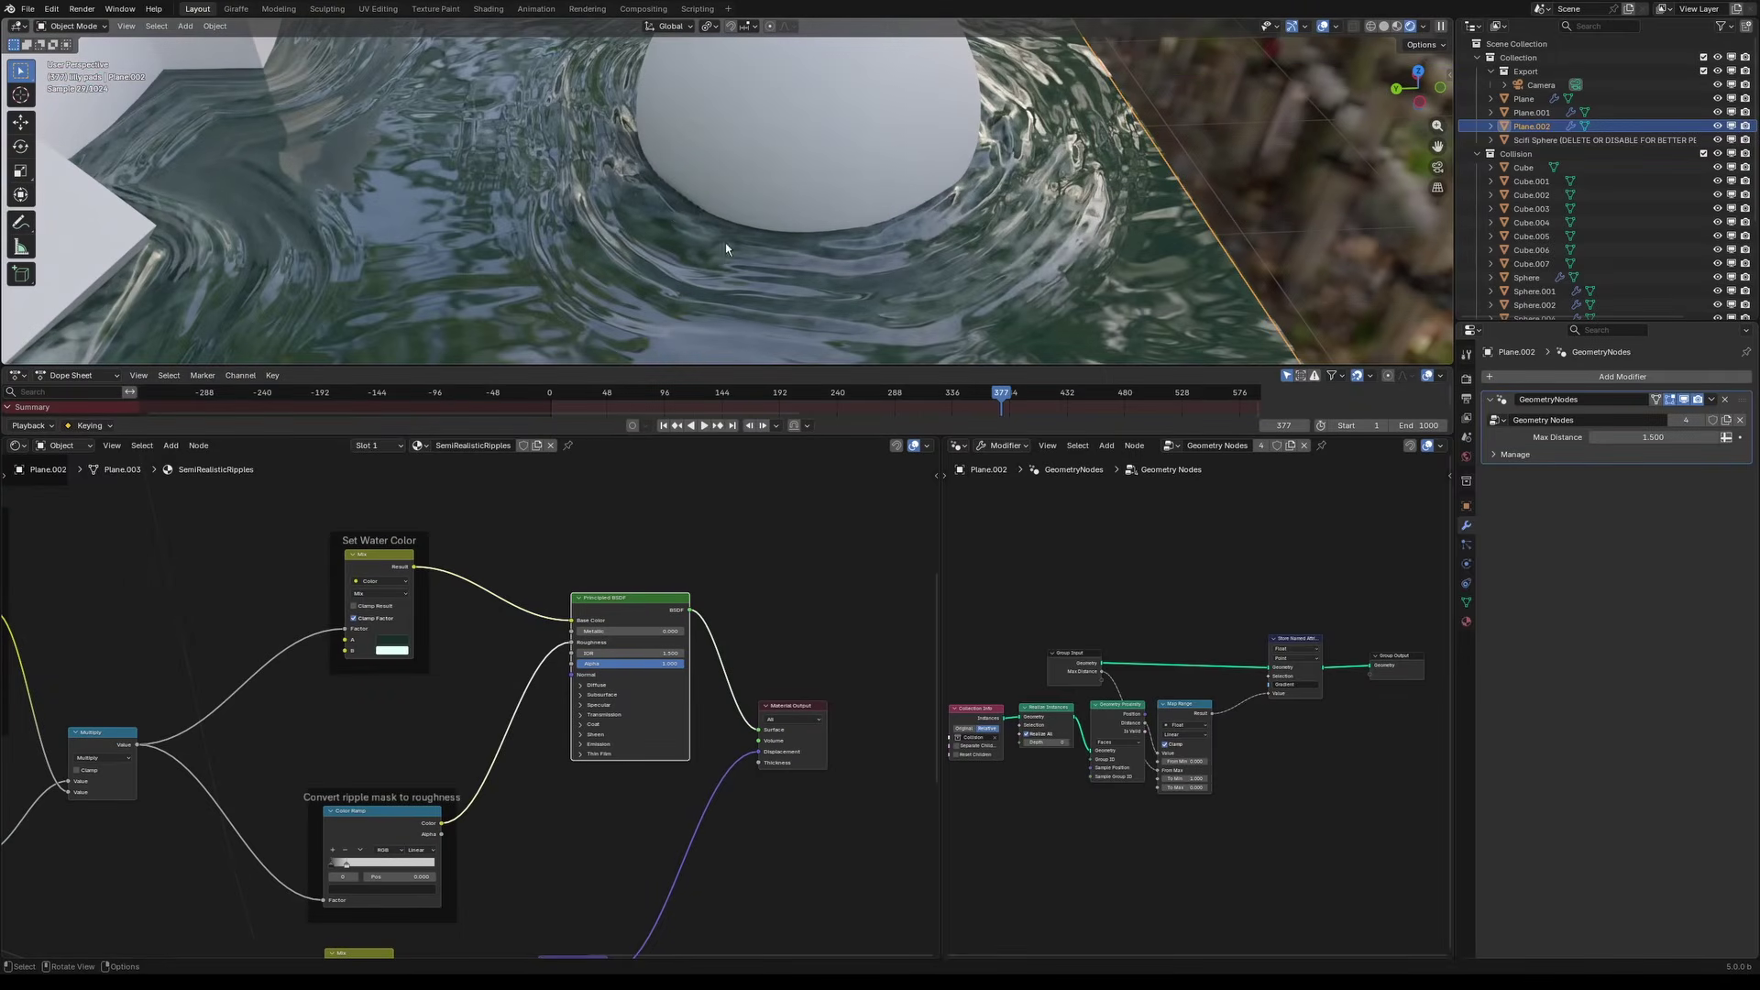
scroll(217, 906, "up", 4)
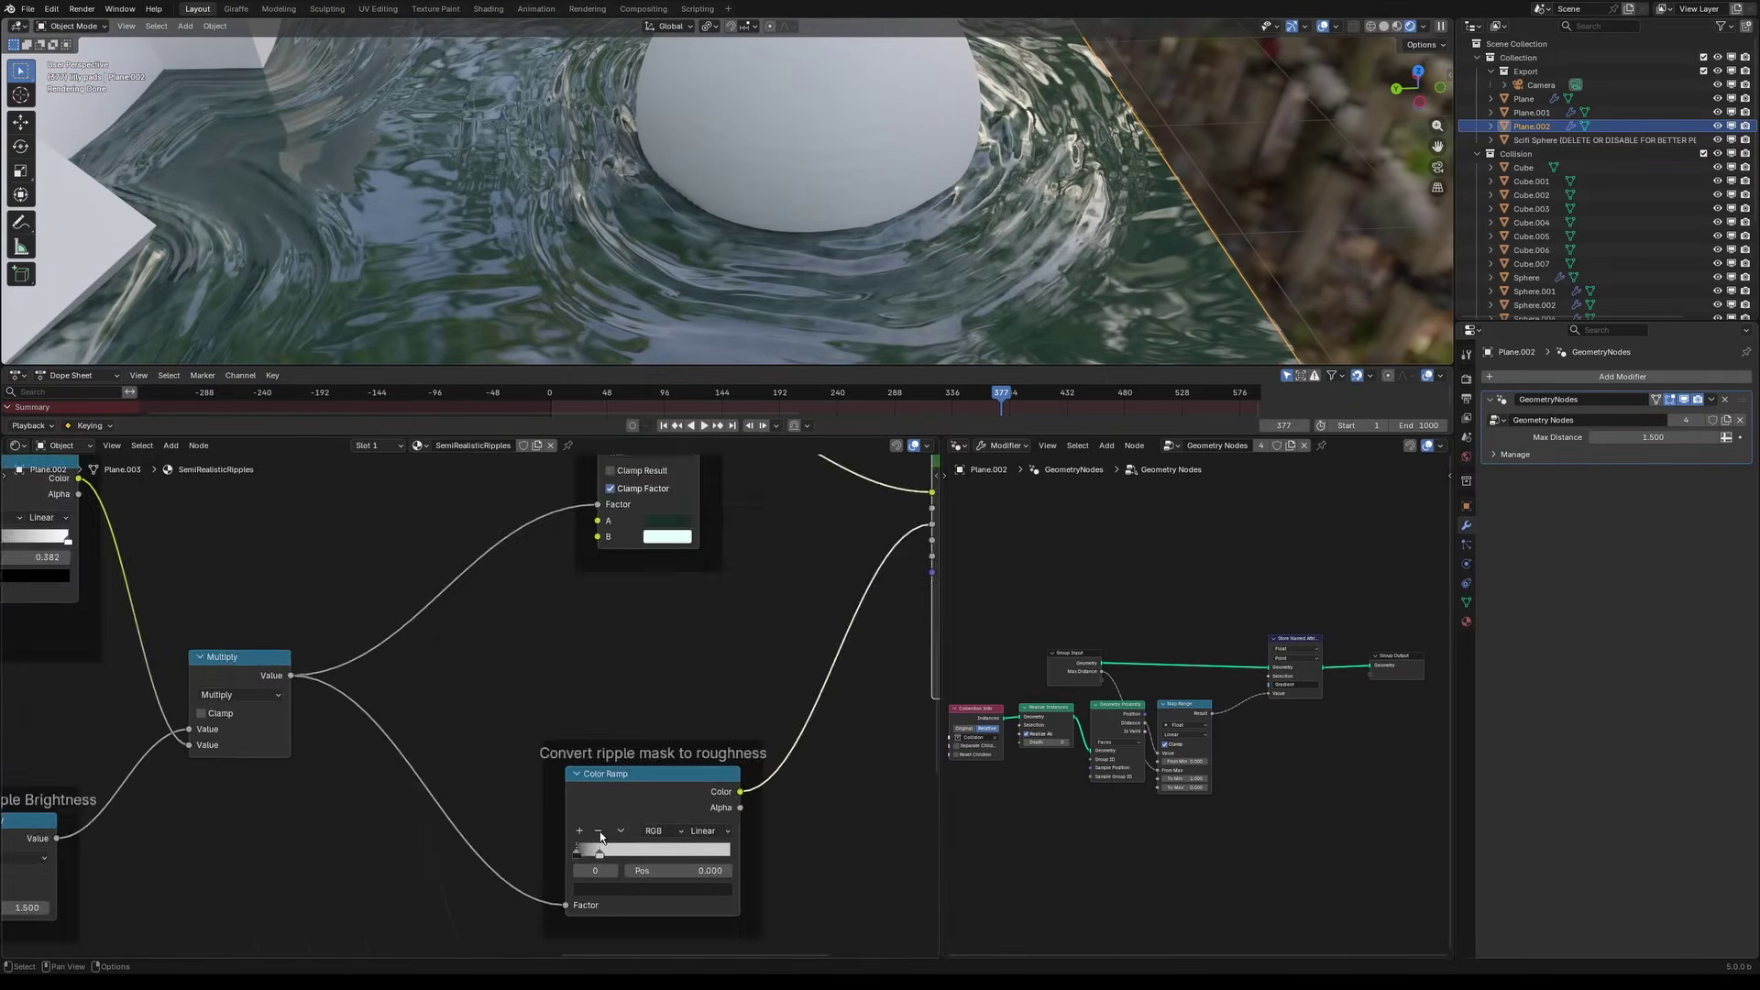
Step: Try moving the light stop of the roughness Color Ramp to position 0.050, and undo the change
left_click_drag(528, 812, 501, 805)
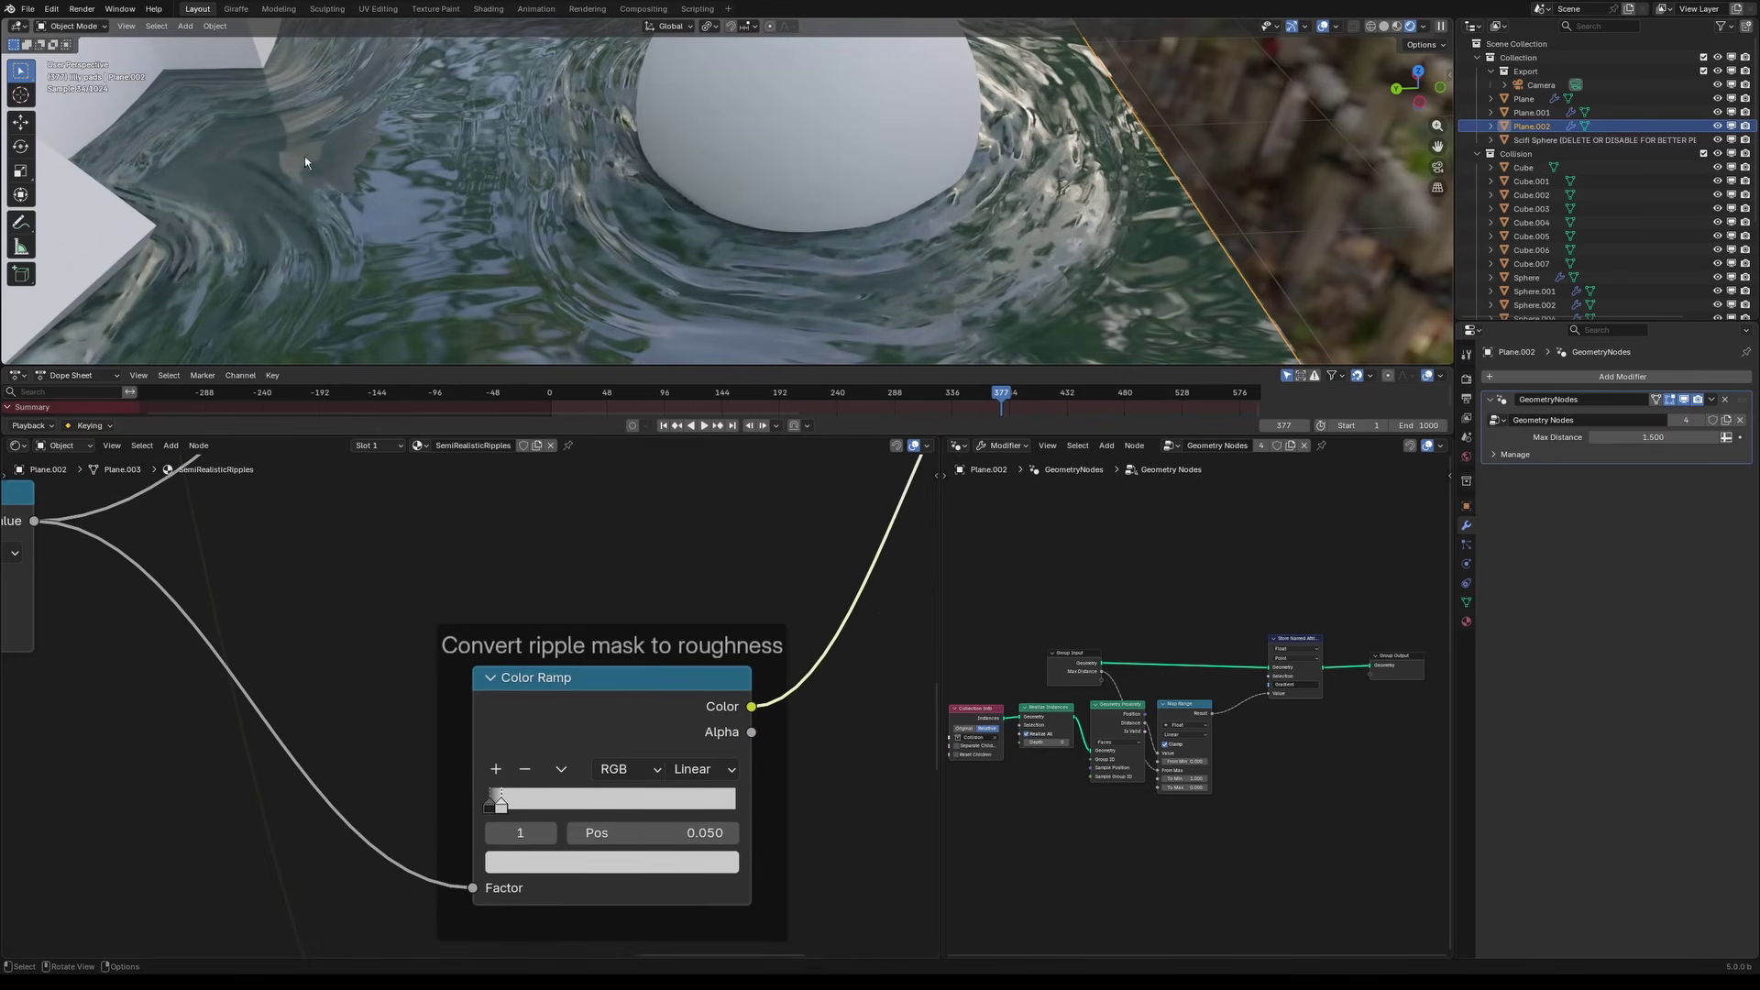
key("ctrl+z")
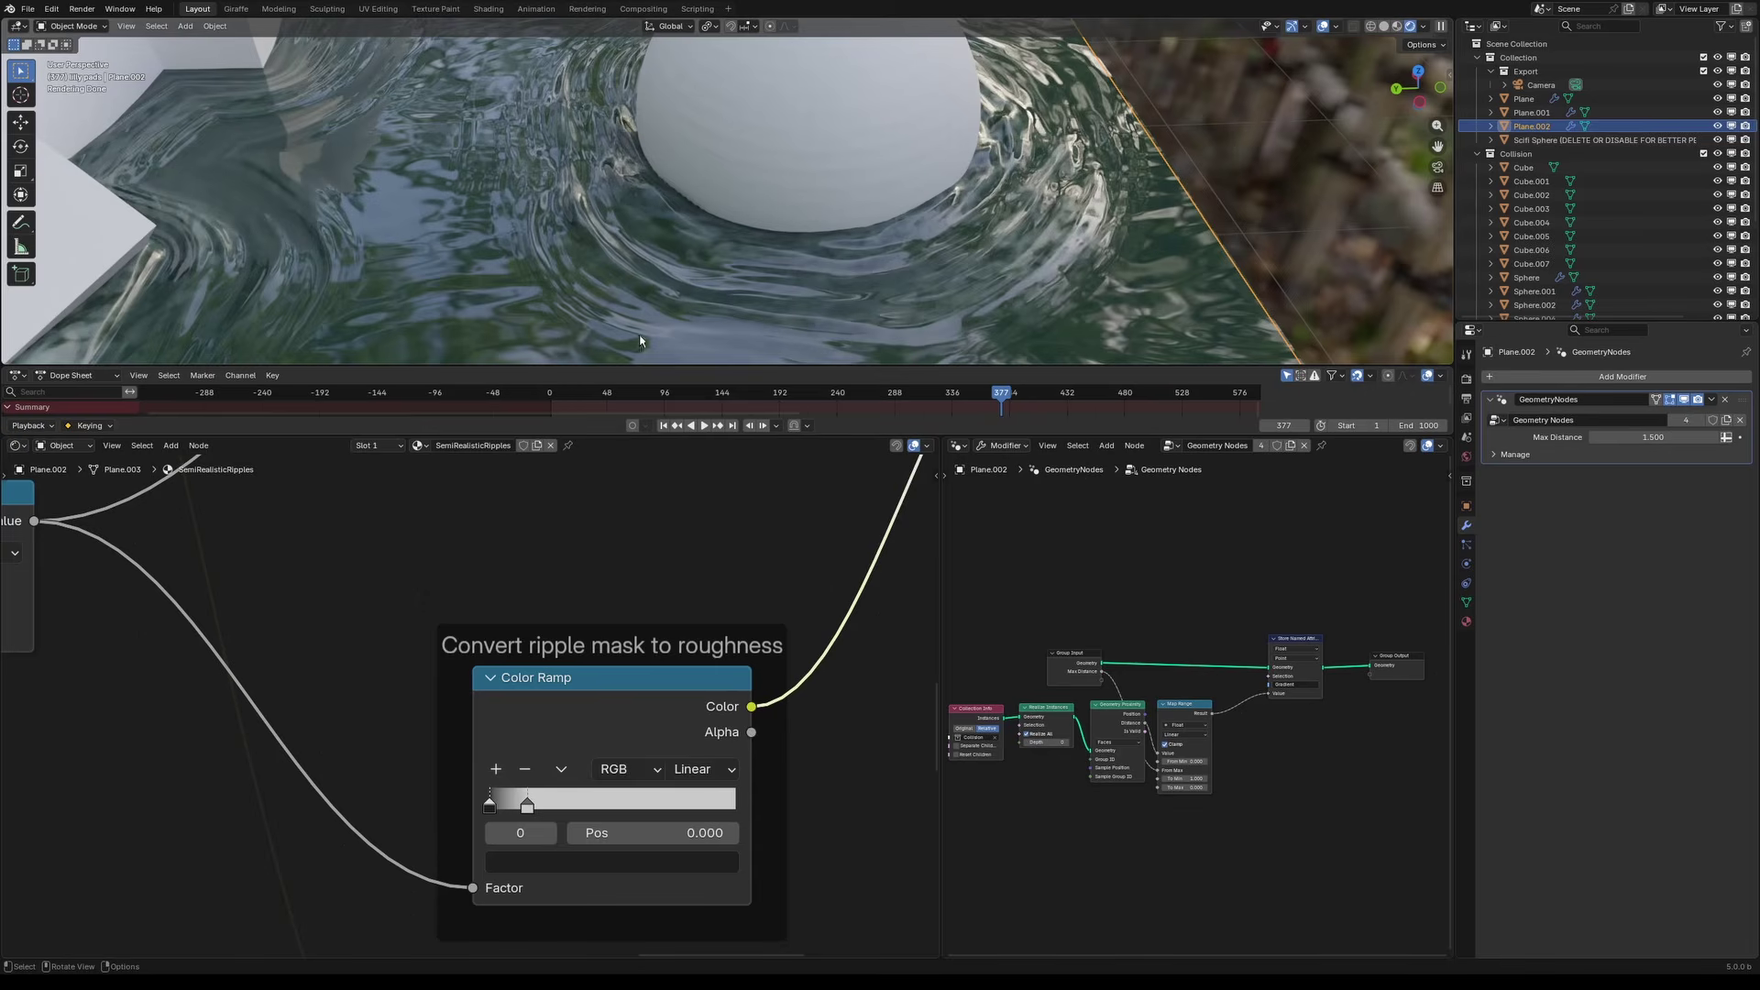
Step: Deselect Plane.002 and select the Plane object to show its Complex Water Shader nodes
scroll(728, 258, "down", 8)
middle_click_drag(619, 222, 661, 239, "shift")
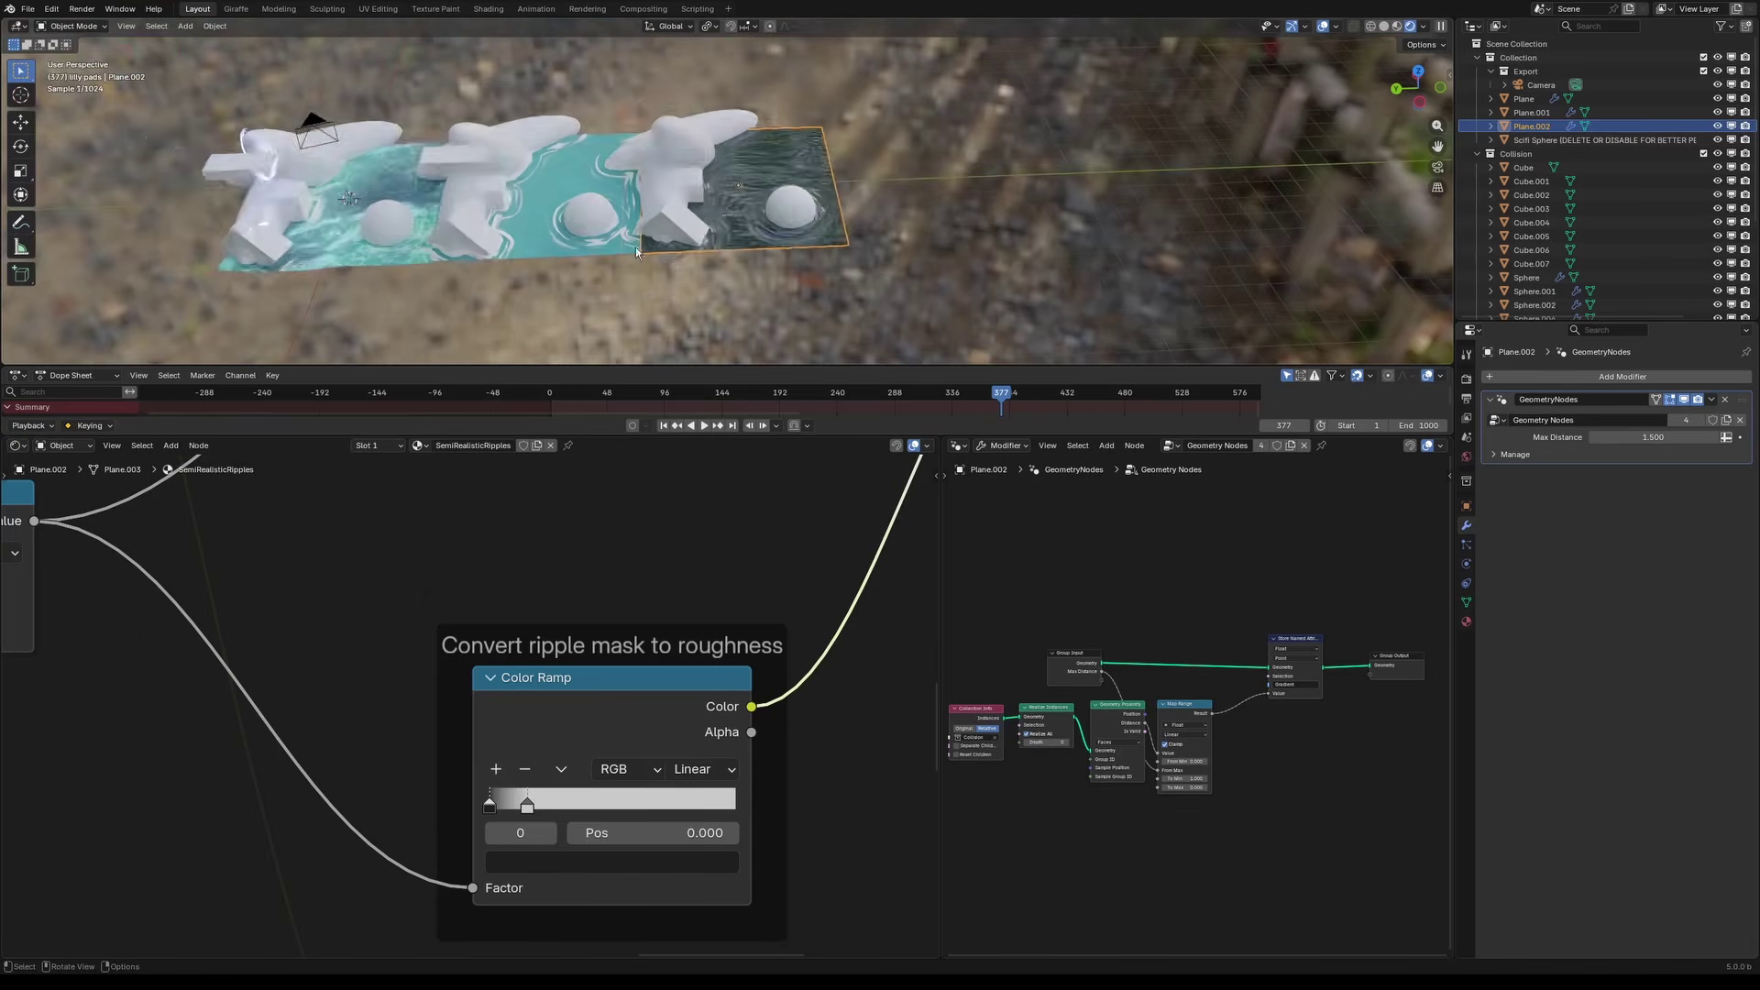
scroll(695, 277, "up", 2)
key("alt+a")
middle_click_drag(409, 257, 800, 245, "shift")
scroll(799, 248, "up", 1)
middle_click_drag(525, 235, 746, 280, "shift")
scroll(706, 260, "up", 4)
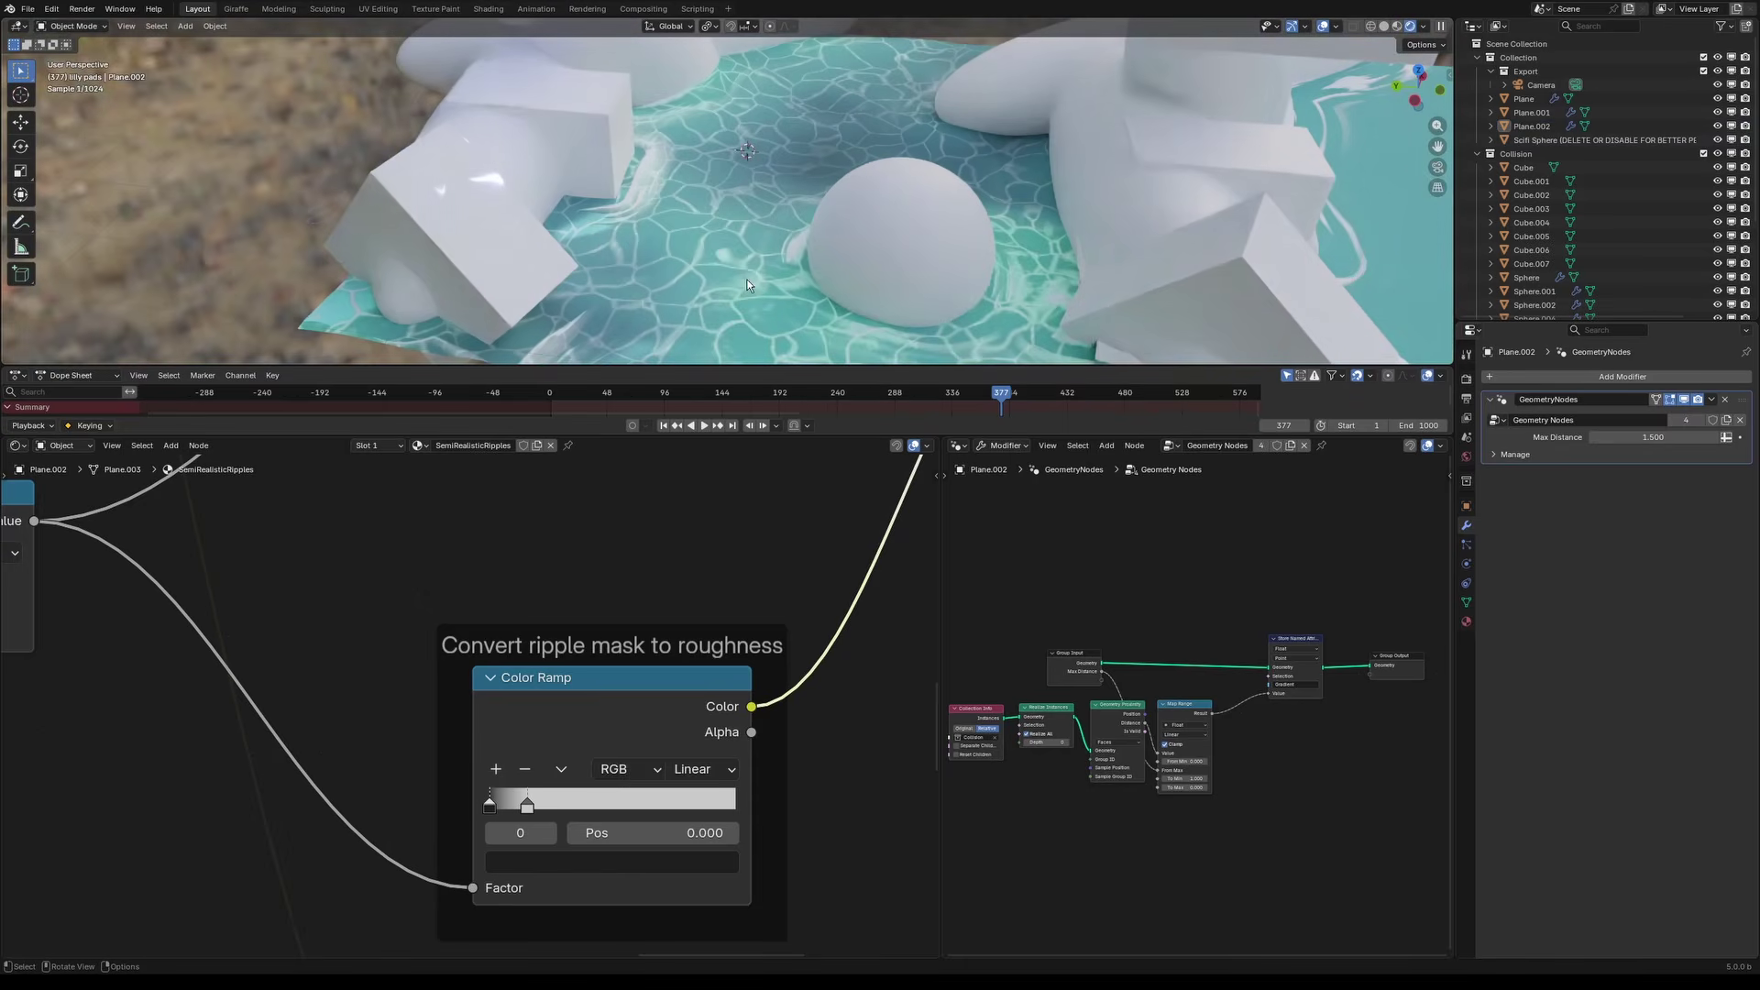
left_click(704, 243)
Step: Preview the Color Ramp of the Waves node group on the plane and inspect the wave pattern from above
scroll(458, 799, "down", 6)
scroll(457, 799, "up", 7)
scroll(484, 735, "down", 1)
middle_click_drag(483, 735, 426, 726)
left_click_drag(292, 525, 651, 915)
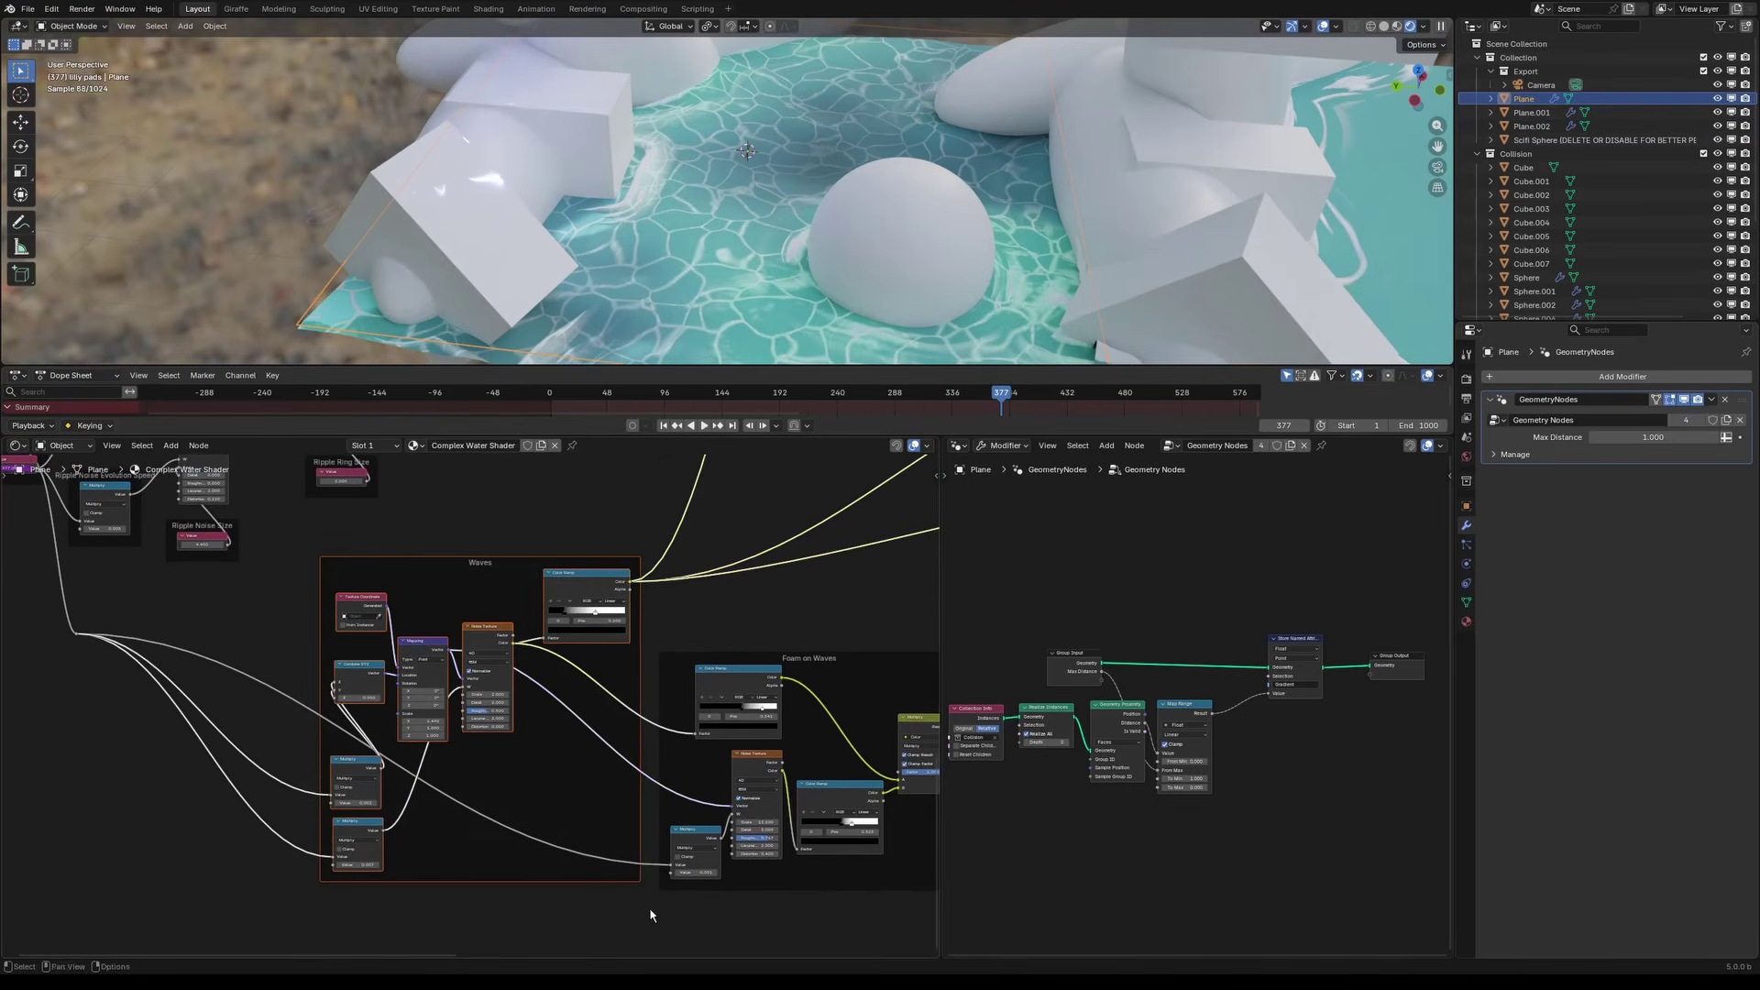
left_click(589, 585, "ctrl+shift")
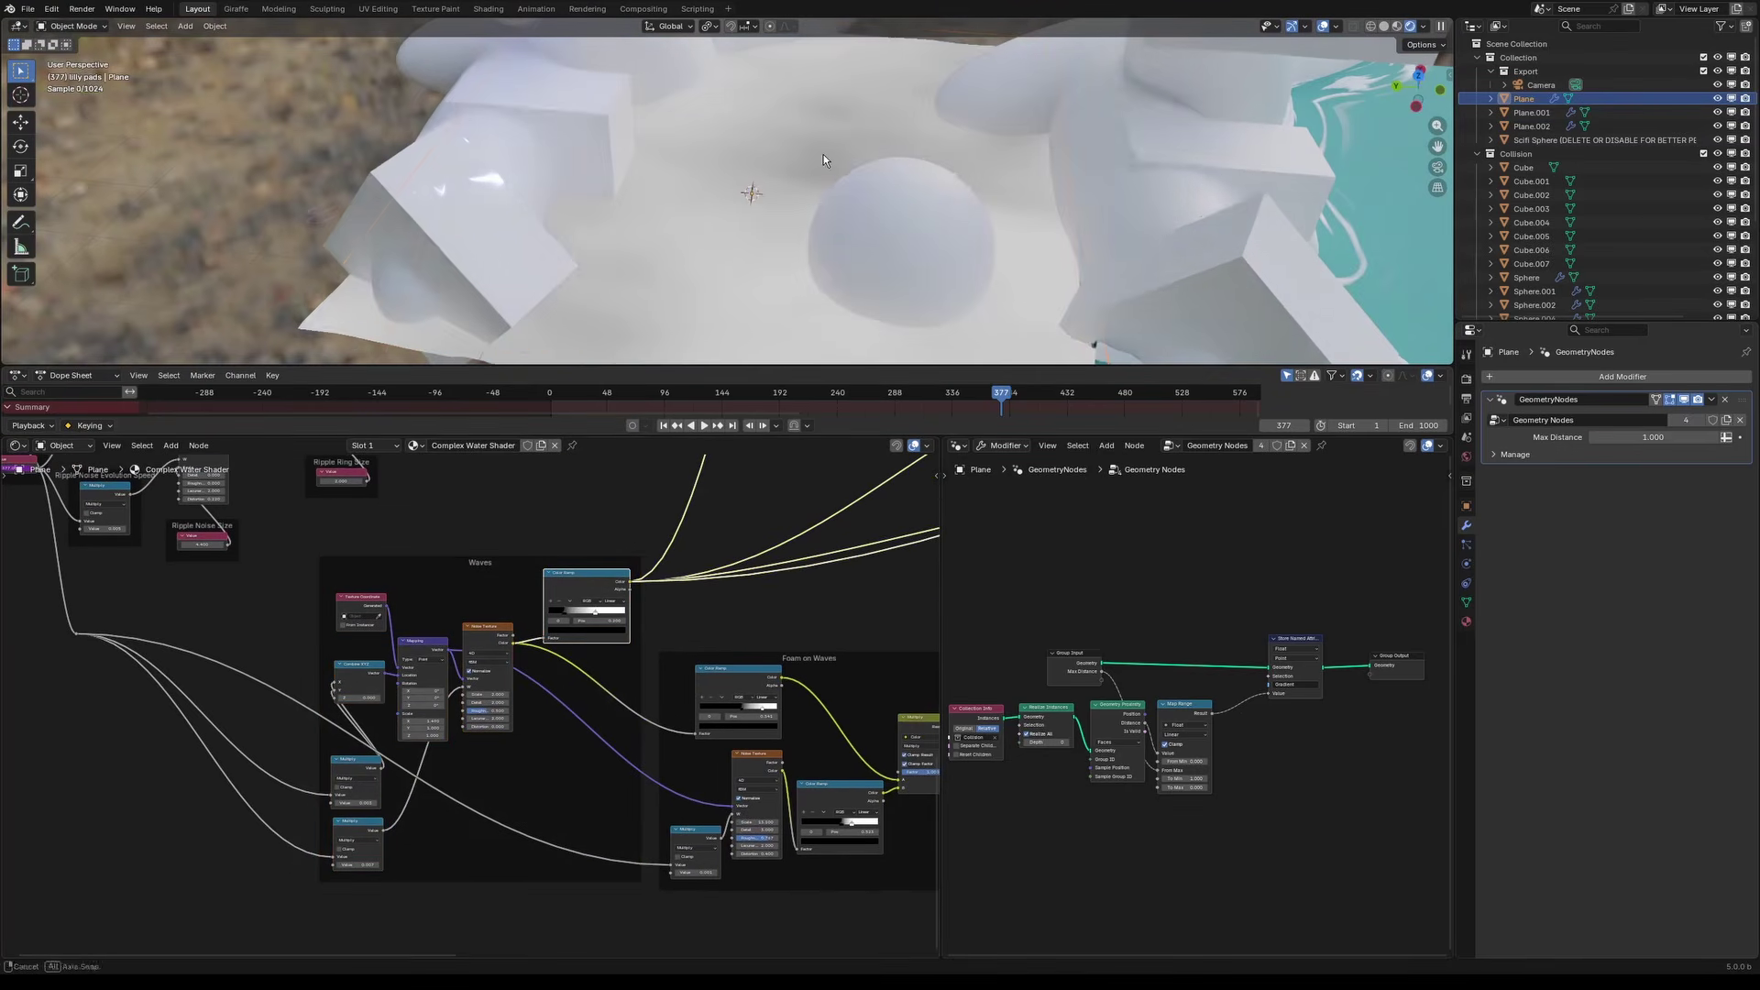
middle_click_drag(854, 154, 872, 209)
scroll(872, 211, "down", 4)
scroll(872, 211, "up", 2)
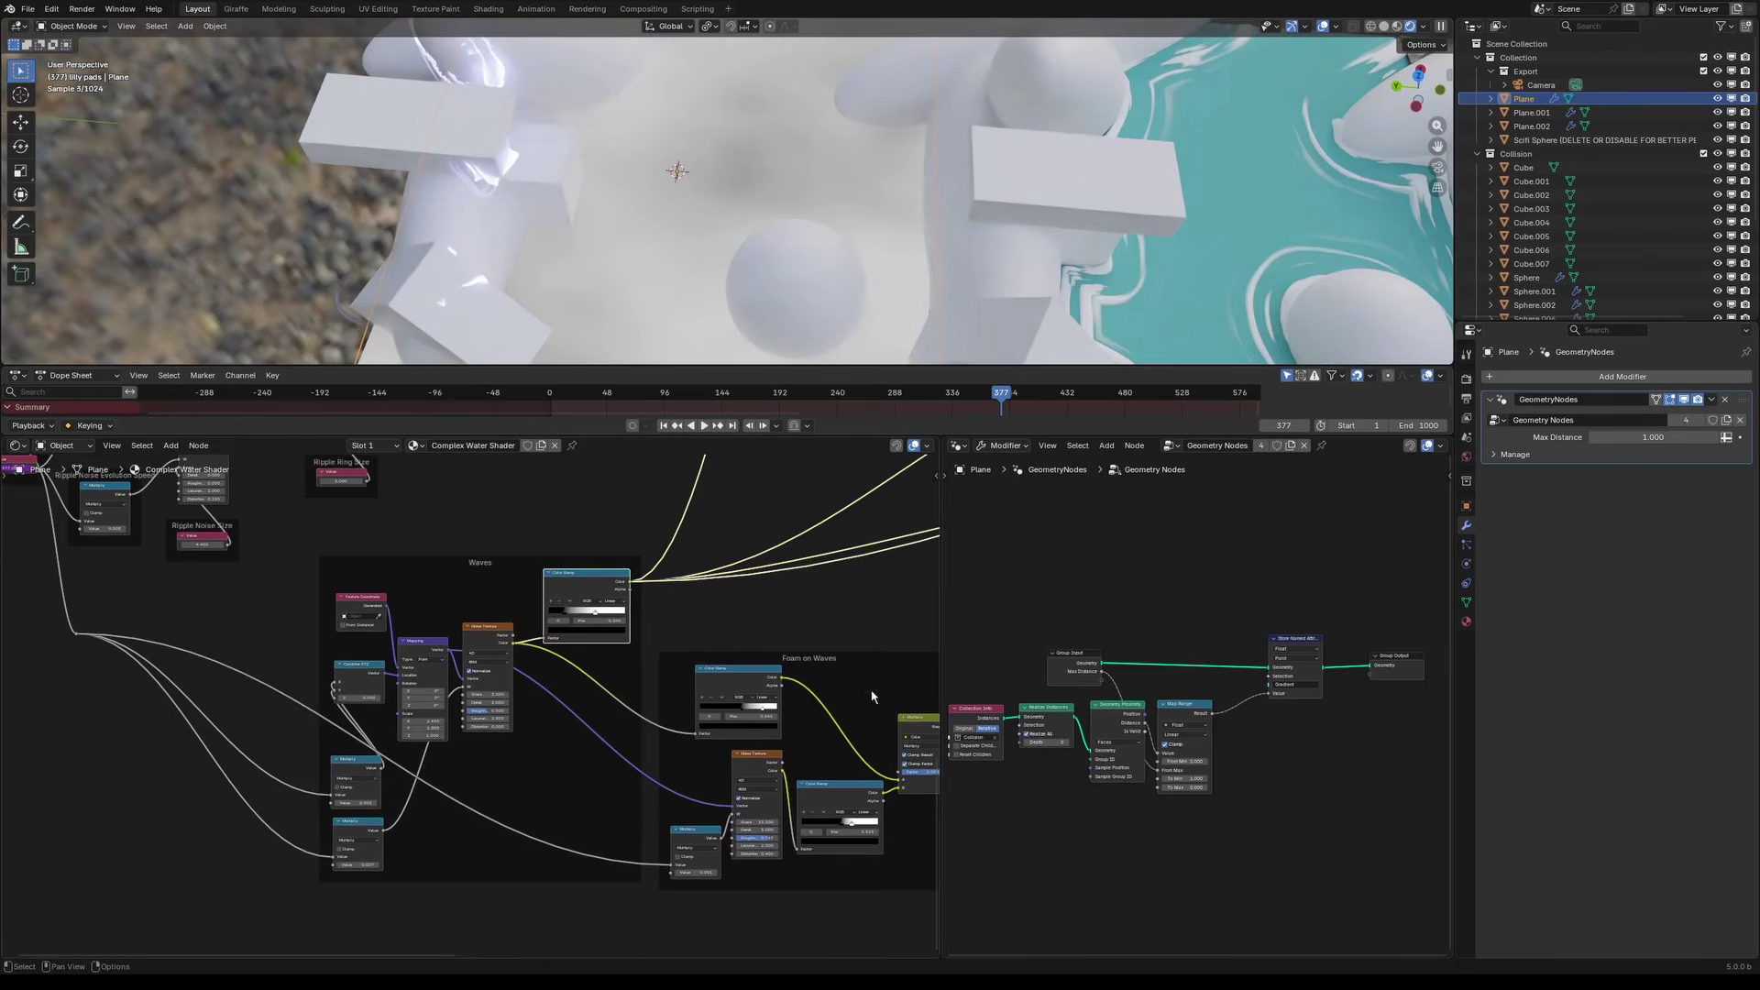
Step: Preview the Multiply node in the Foam on Waves frame on the plane's surface
middle_click_drag(839, 688, 613, 646)
scroll(506, 706, "up", 6)
middle_click_drag(743, 698, 652, 692)
scroll(652, 692, "up", 2)
left_click(723, 665, "ctrl+shift")
scroll(733, 245, "up", 4)
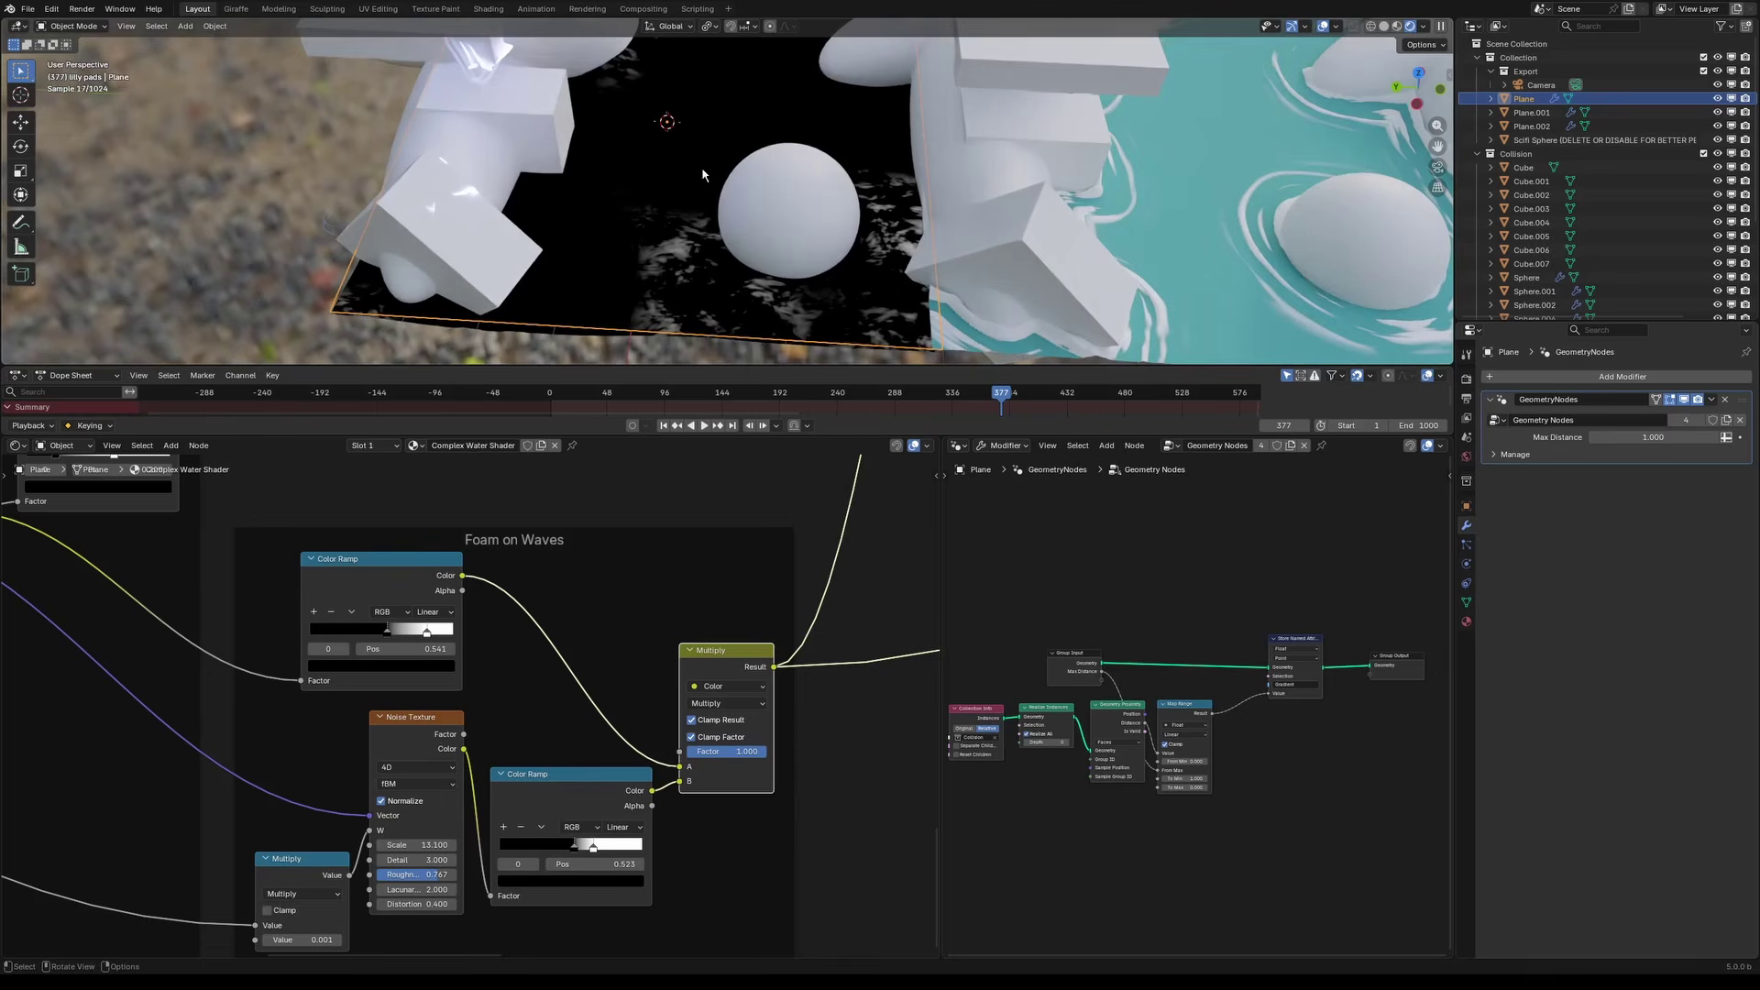
Step: Preview the Color Ramp fed by the 4D Distance to Edge Voronoi Texture in the Caustic ripples frame
scroll(573, 612, "down", 8)
middle_click_drag(502, 603, 452, 699)
middle_click_drag(533, 485, 783, 760)
middle_click_drag(426, 632, 425, 762)
scroll(424, 762, "up", 1)
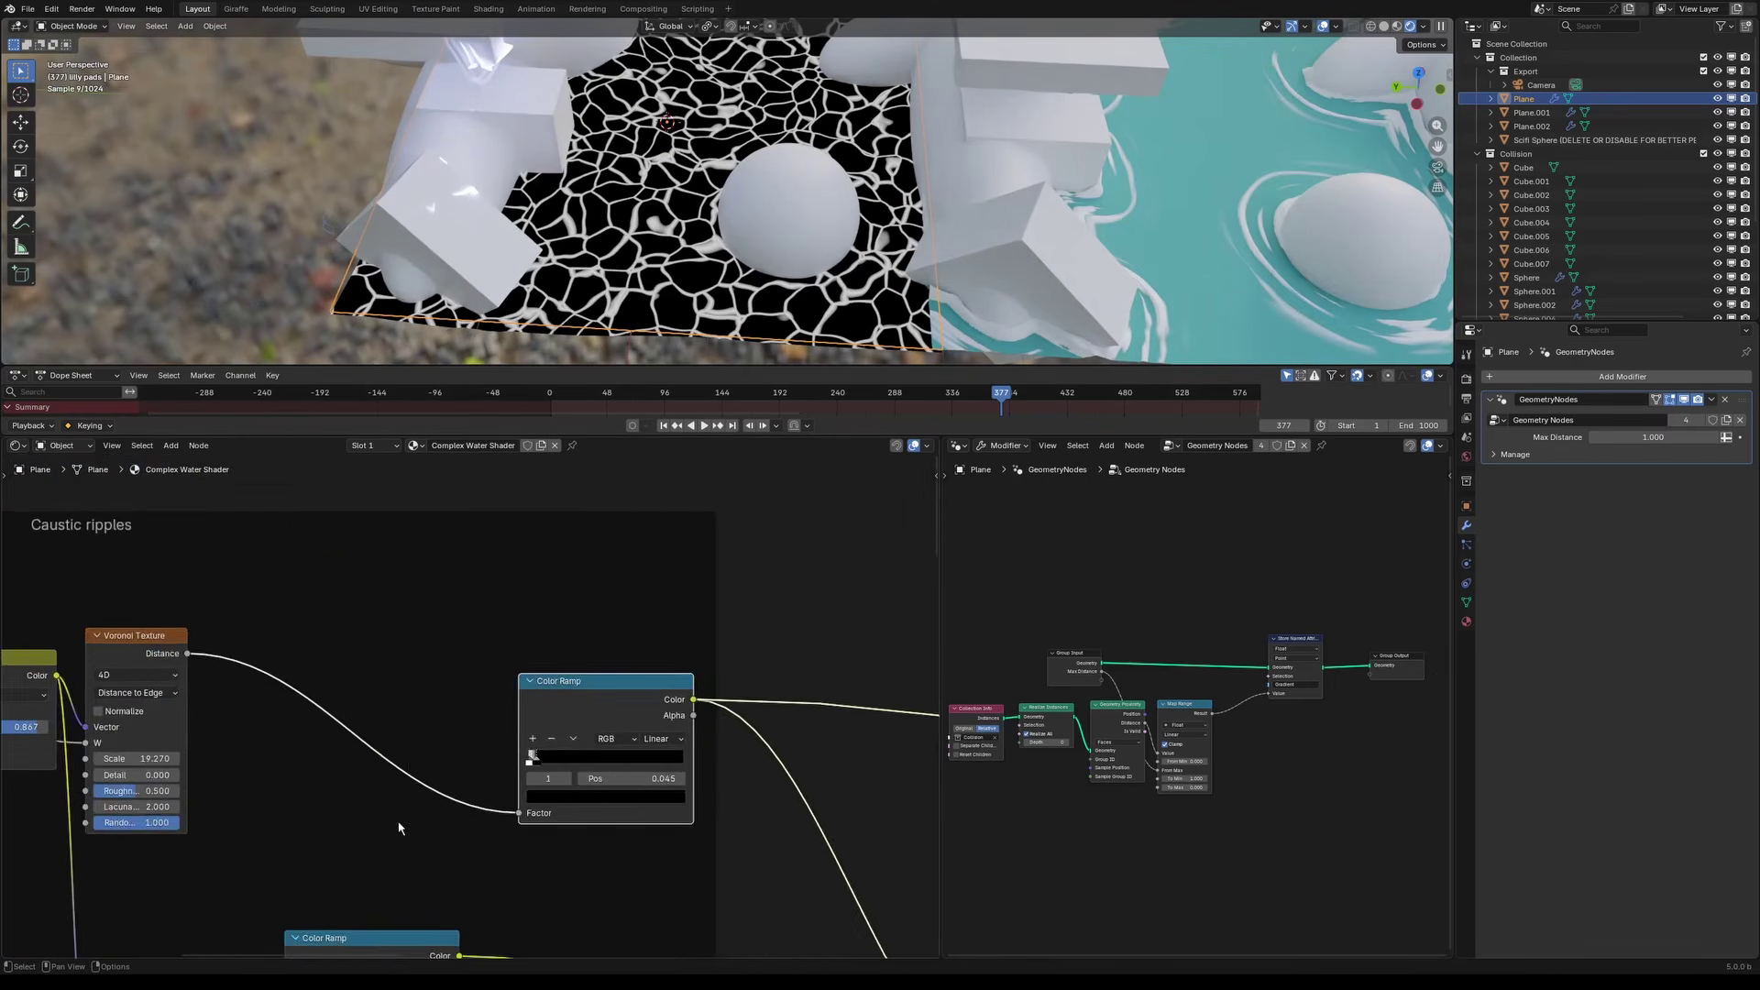
Step: Preview the Darken Caustics in wave troughs Multiply node and inspect the caustics on the plane from above
scroll(480, 763, "down", 4)
middle_click_drag(567, 792, 332, 652)
middle_click_drag(620, 803, 492, 706)
scroll(492, 706, "up", 4)
left_click(570, 684, "ctrl+shift")
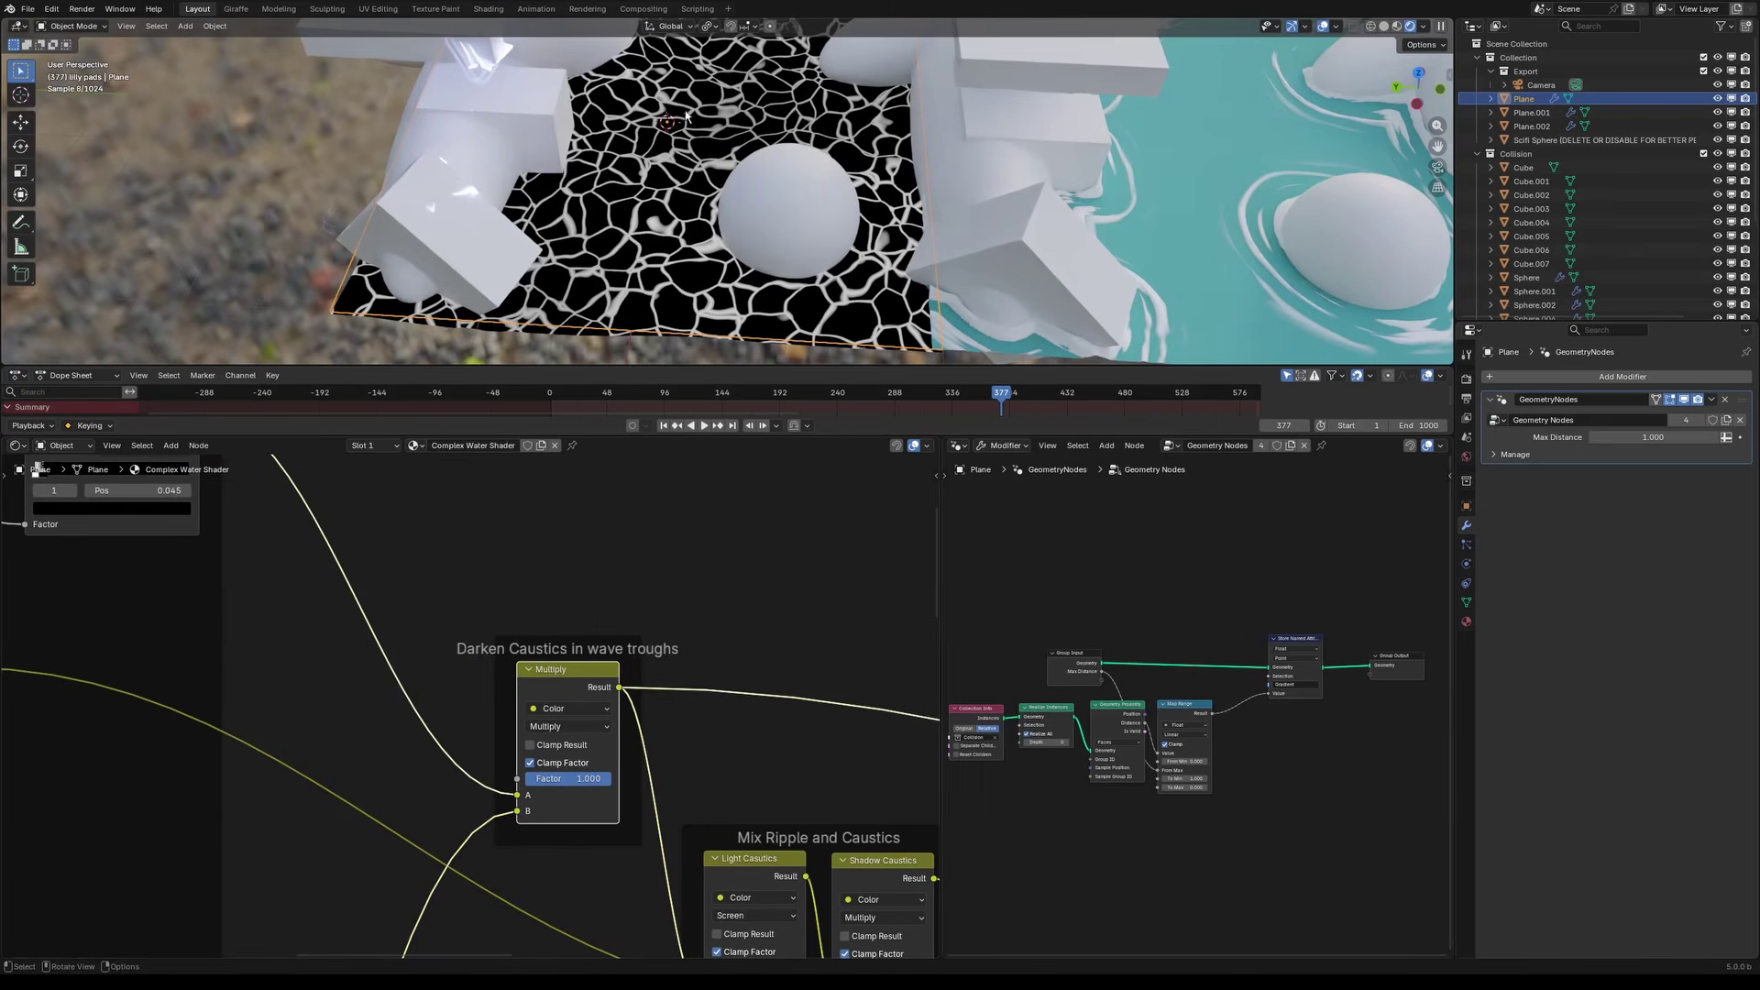
middle_click_drag(697, 197, 700, 231)
middle_click_drag(741, 140, 733, 176, "shift")
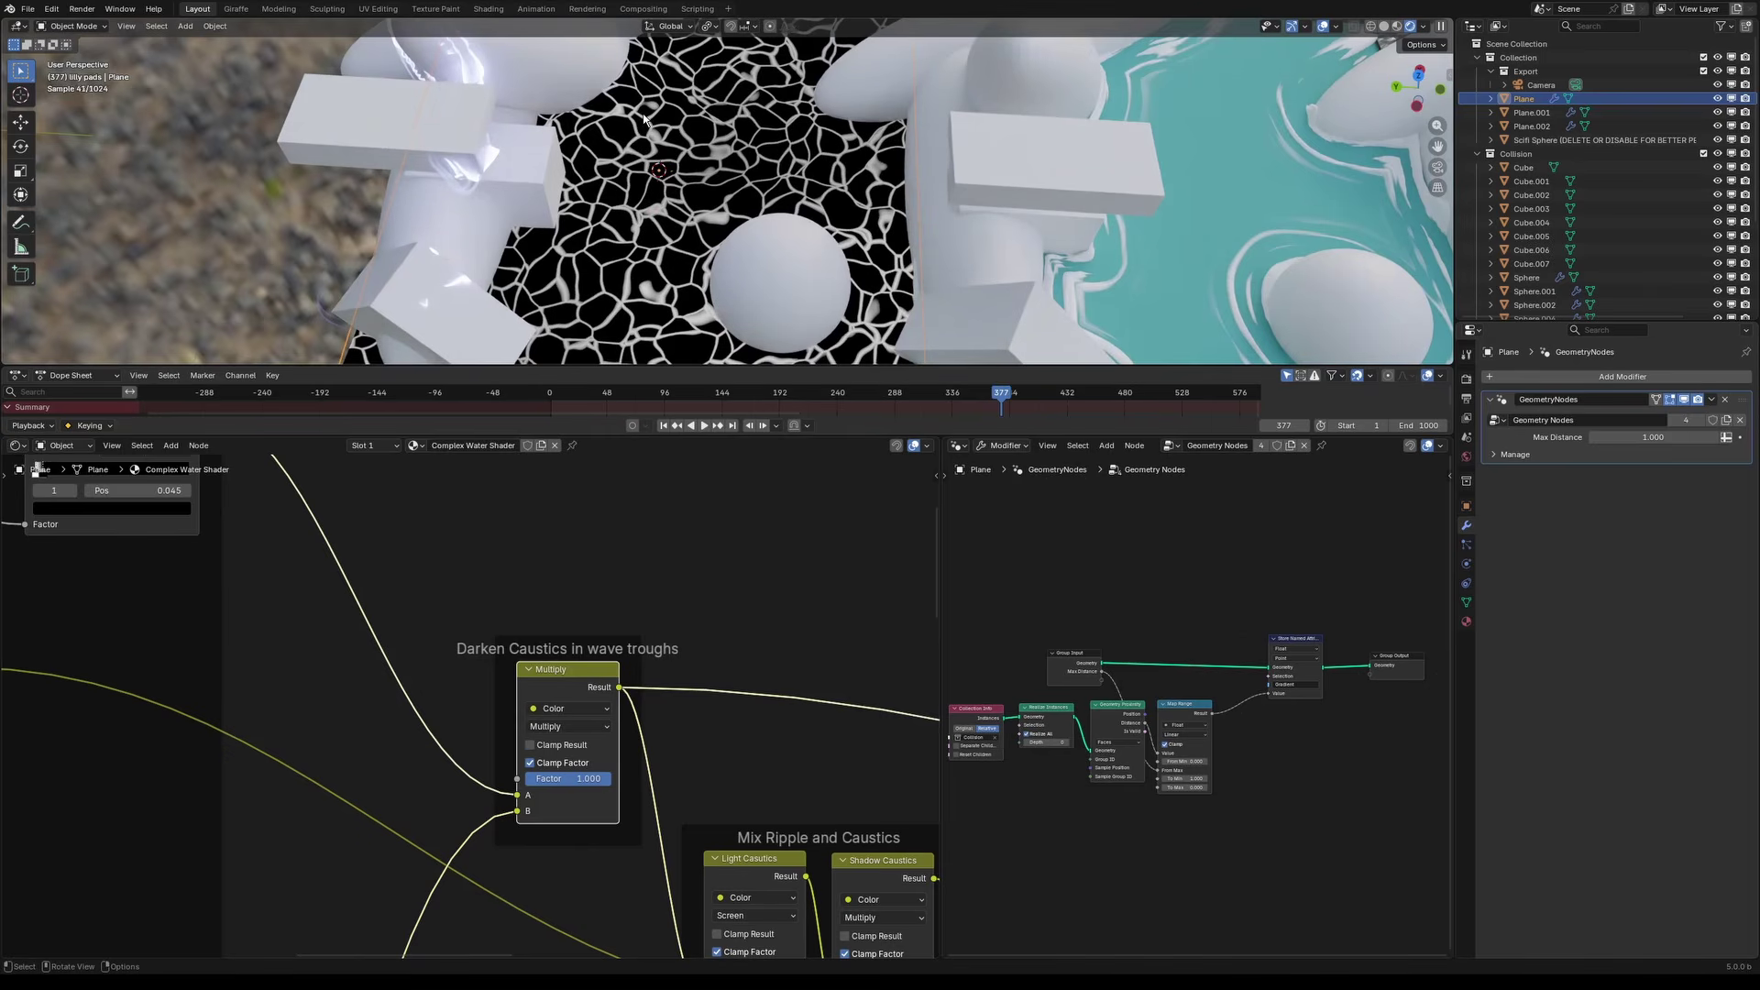
scroll(768, 240, "down", 7)
scroll(724, 310, "up", 7)
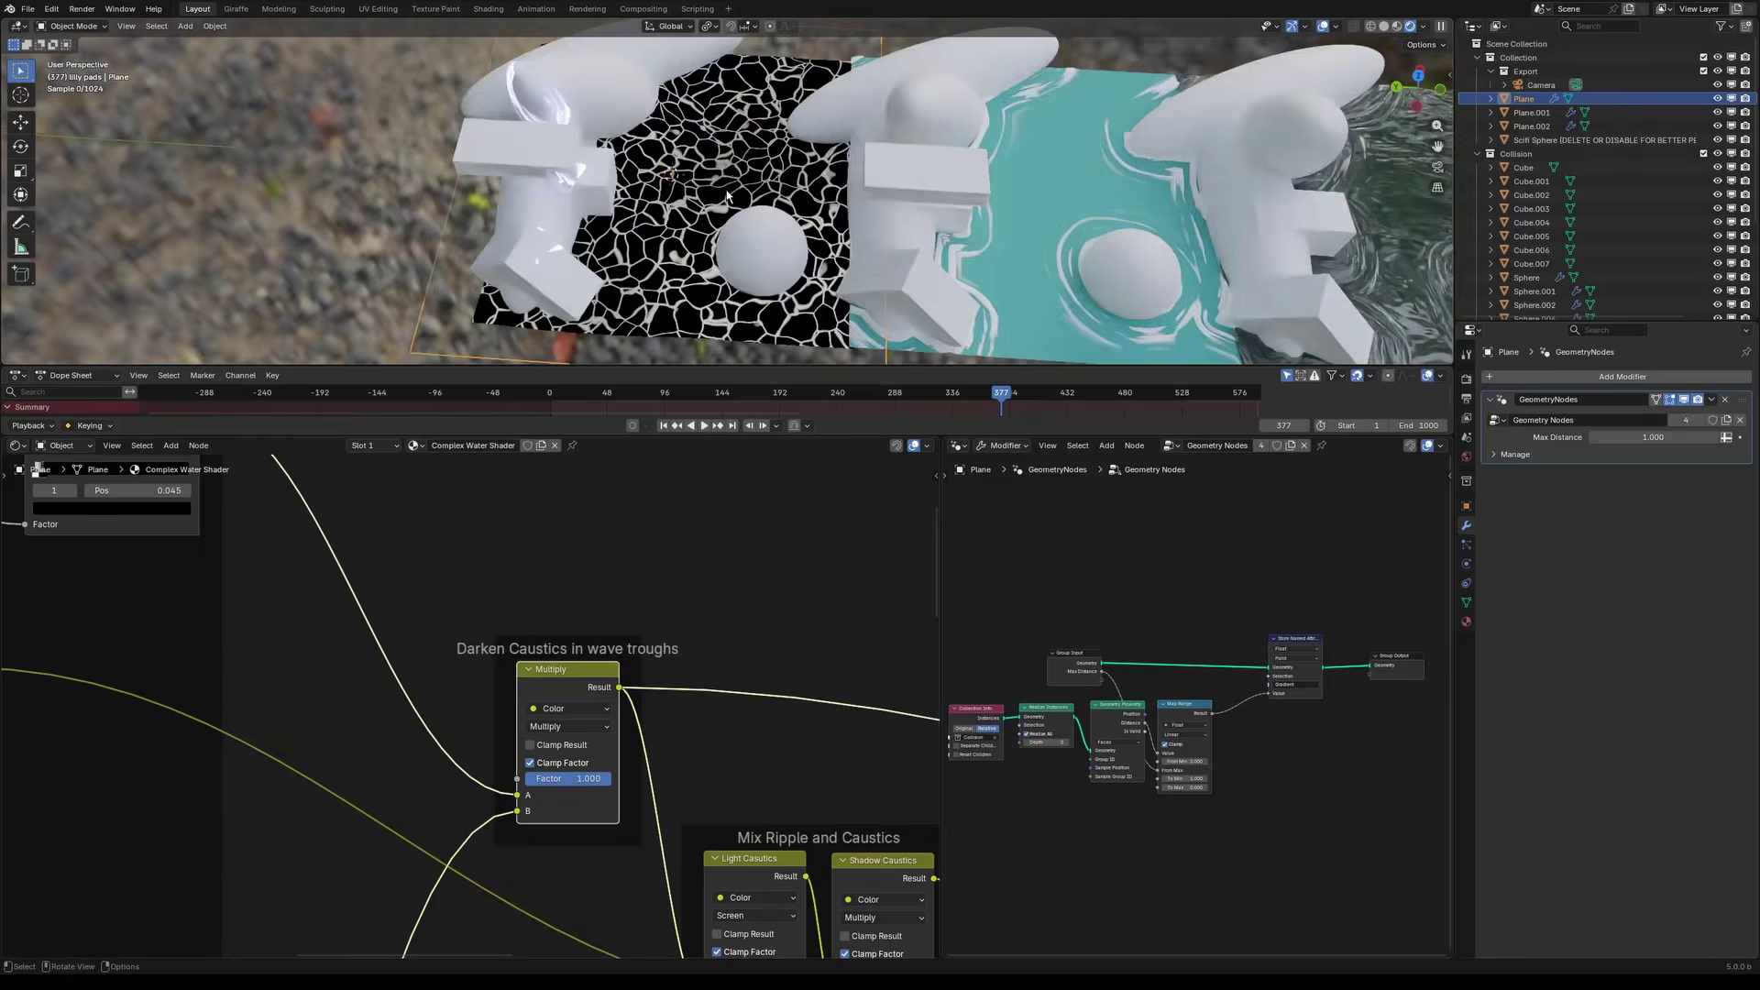
Step: Preview the Light Caustics Screen node in the Mix Ripple and Caustics frame
middle_click_drag(662, 791, 596, 685)
scroll(596, 674, "down", 1)
middle_click_drag(595, 651, 570, 581)
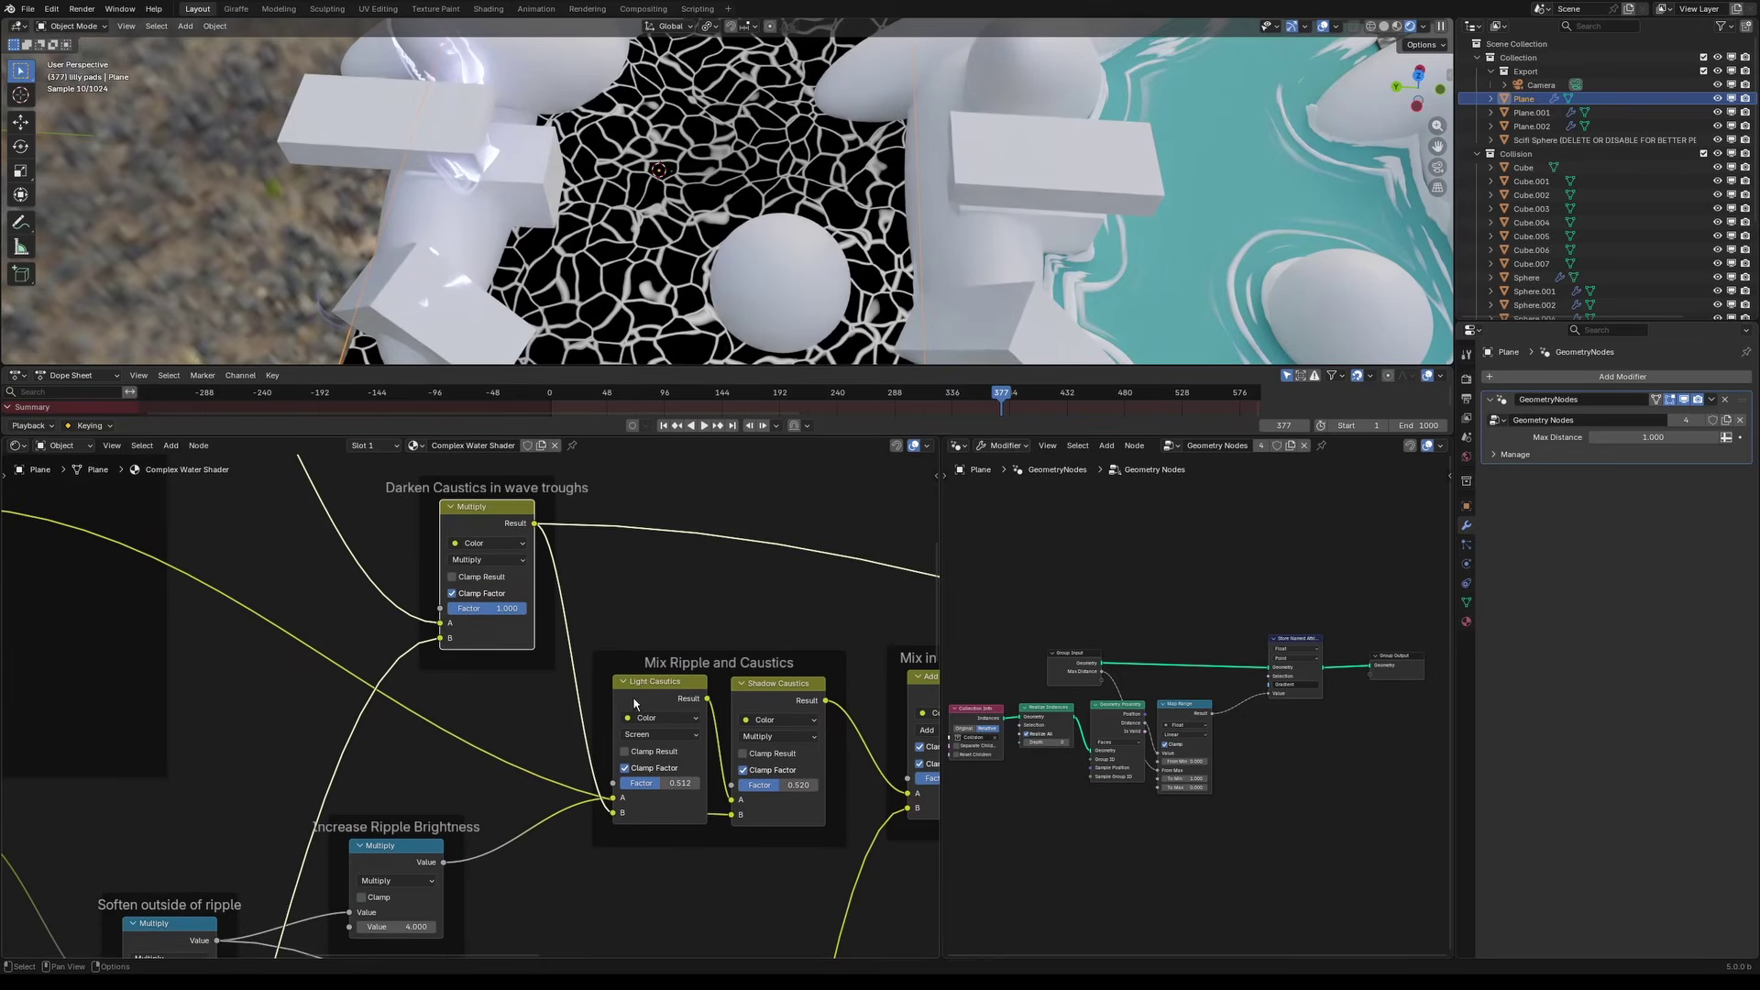
scroll(689, 715, "up", 1)
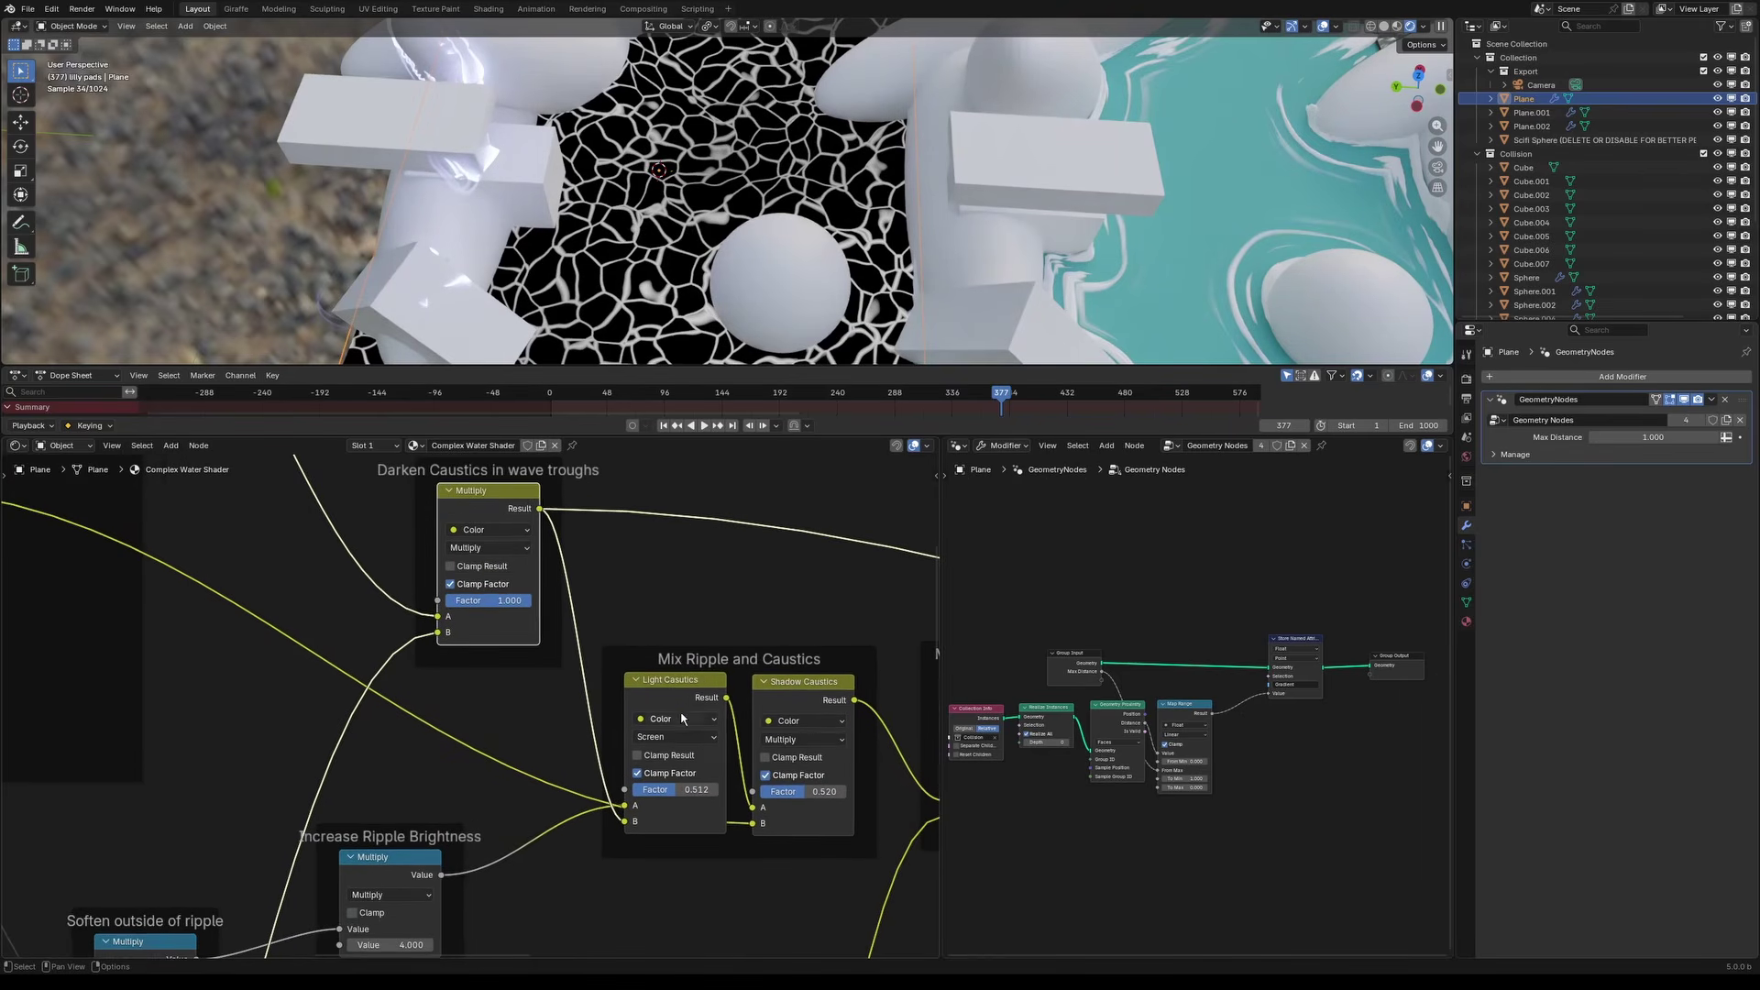
left_click(677, 698, "ctrl+shift")
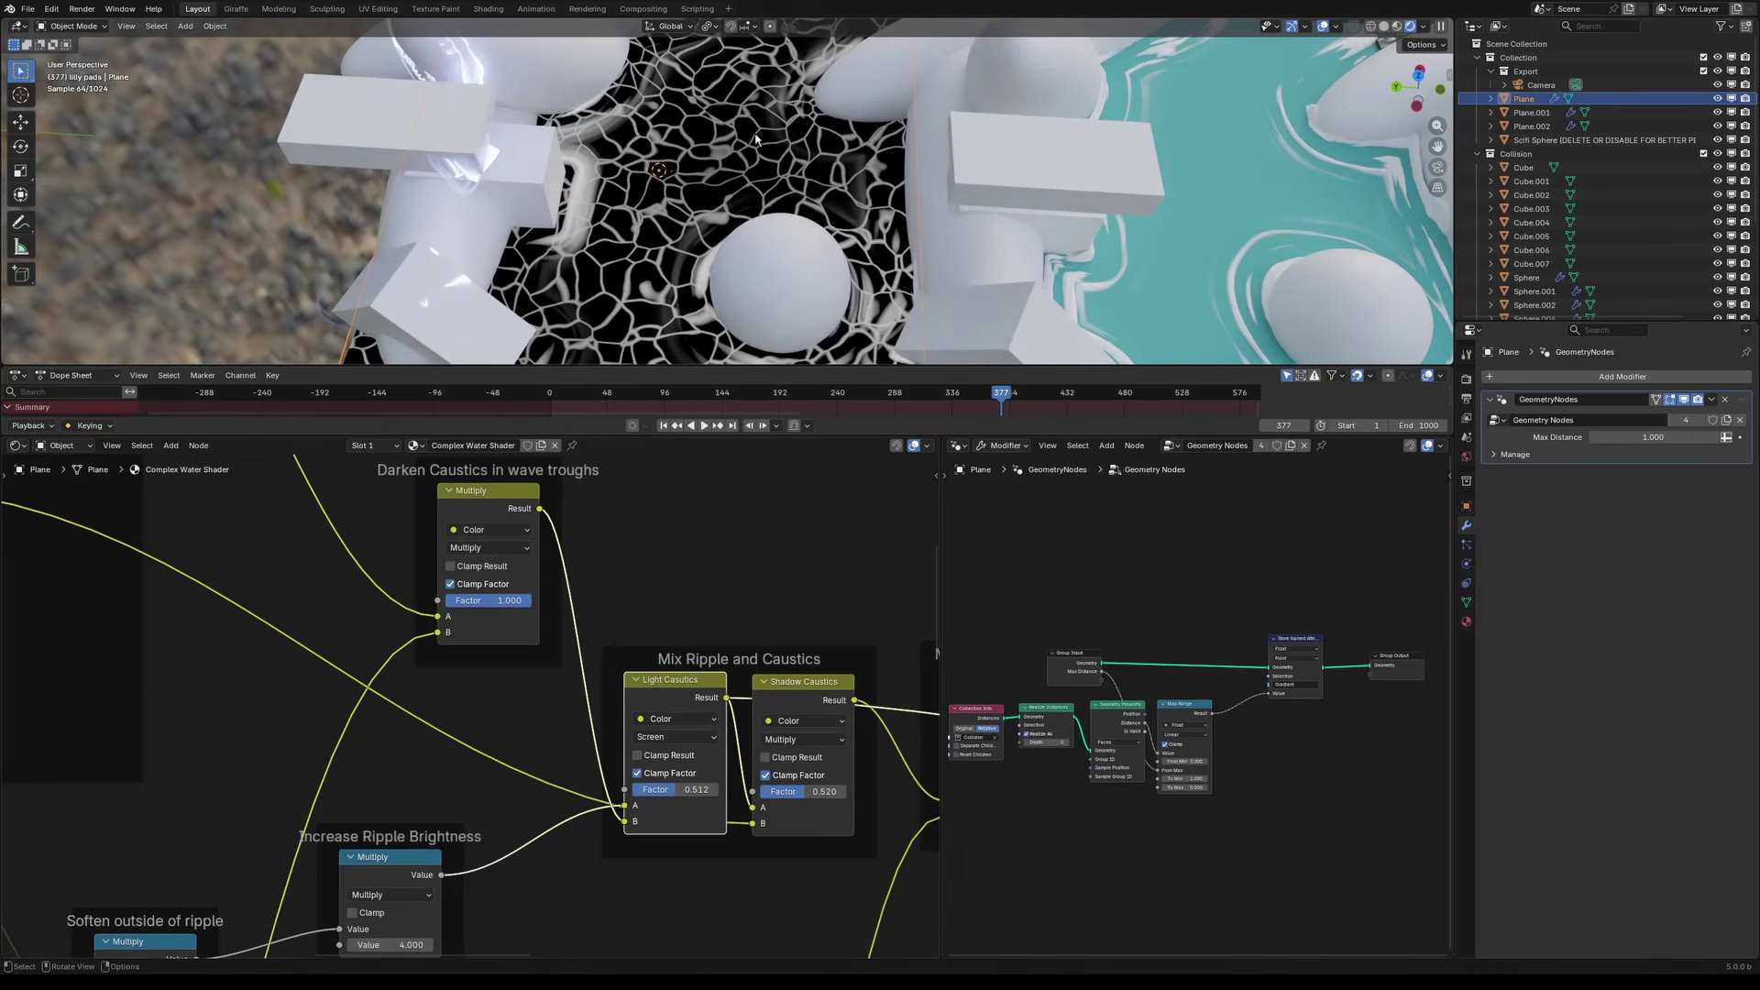
Step: Preview the Shadow Caustics Multiply node and examine the second Voronoi Texture and Color Ramp that feed the caustics mix
left_click(797, 692)
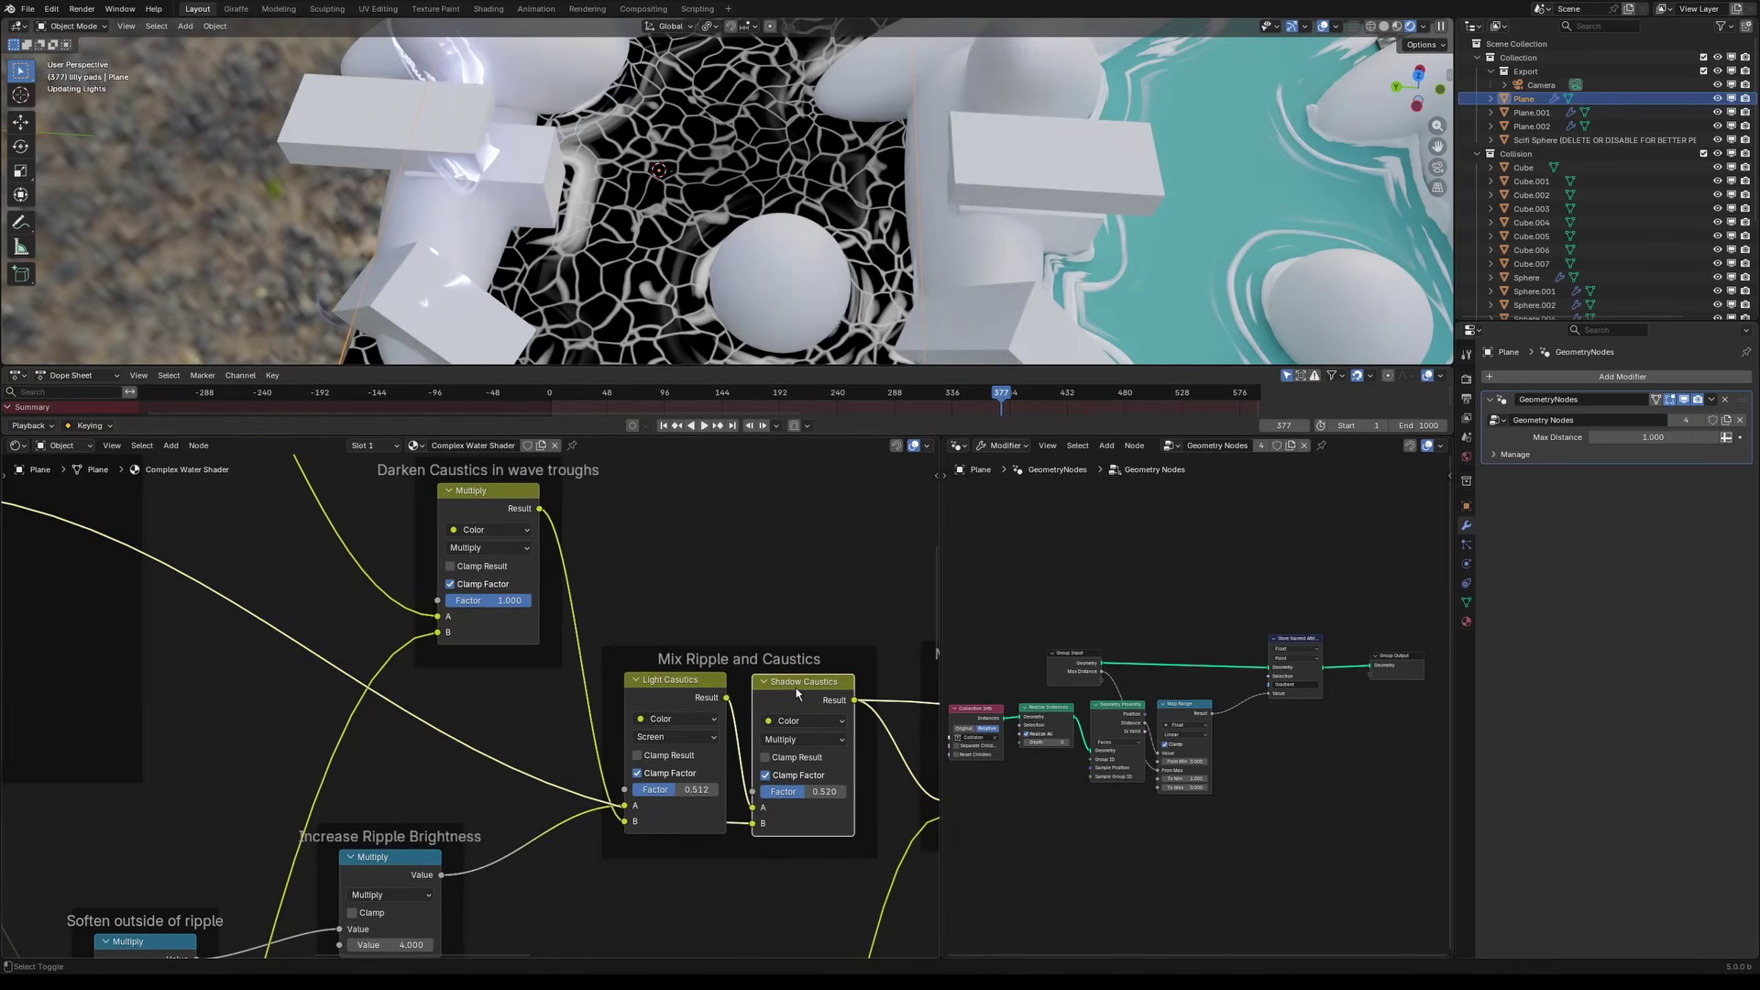
middle_click_drag(345, 523, 825, 704)
scroll(490, 792, "down", 3)
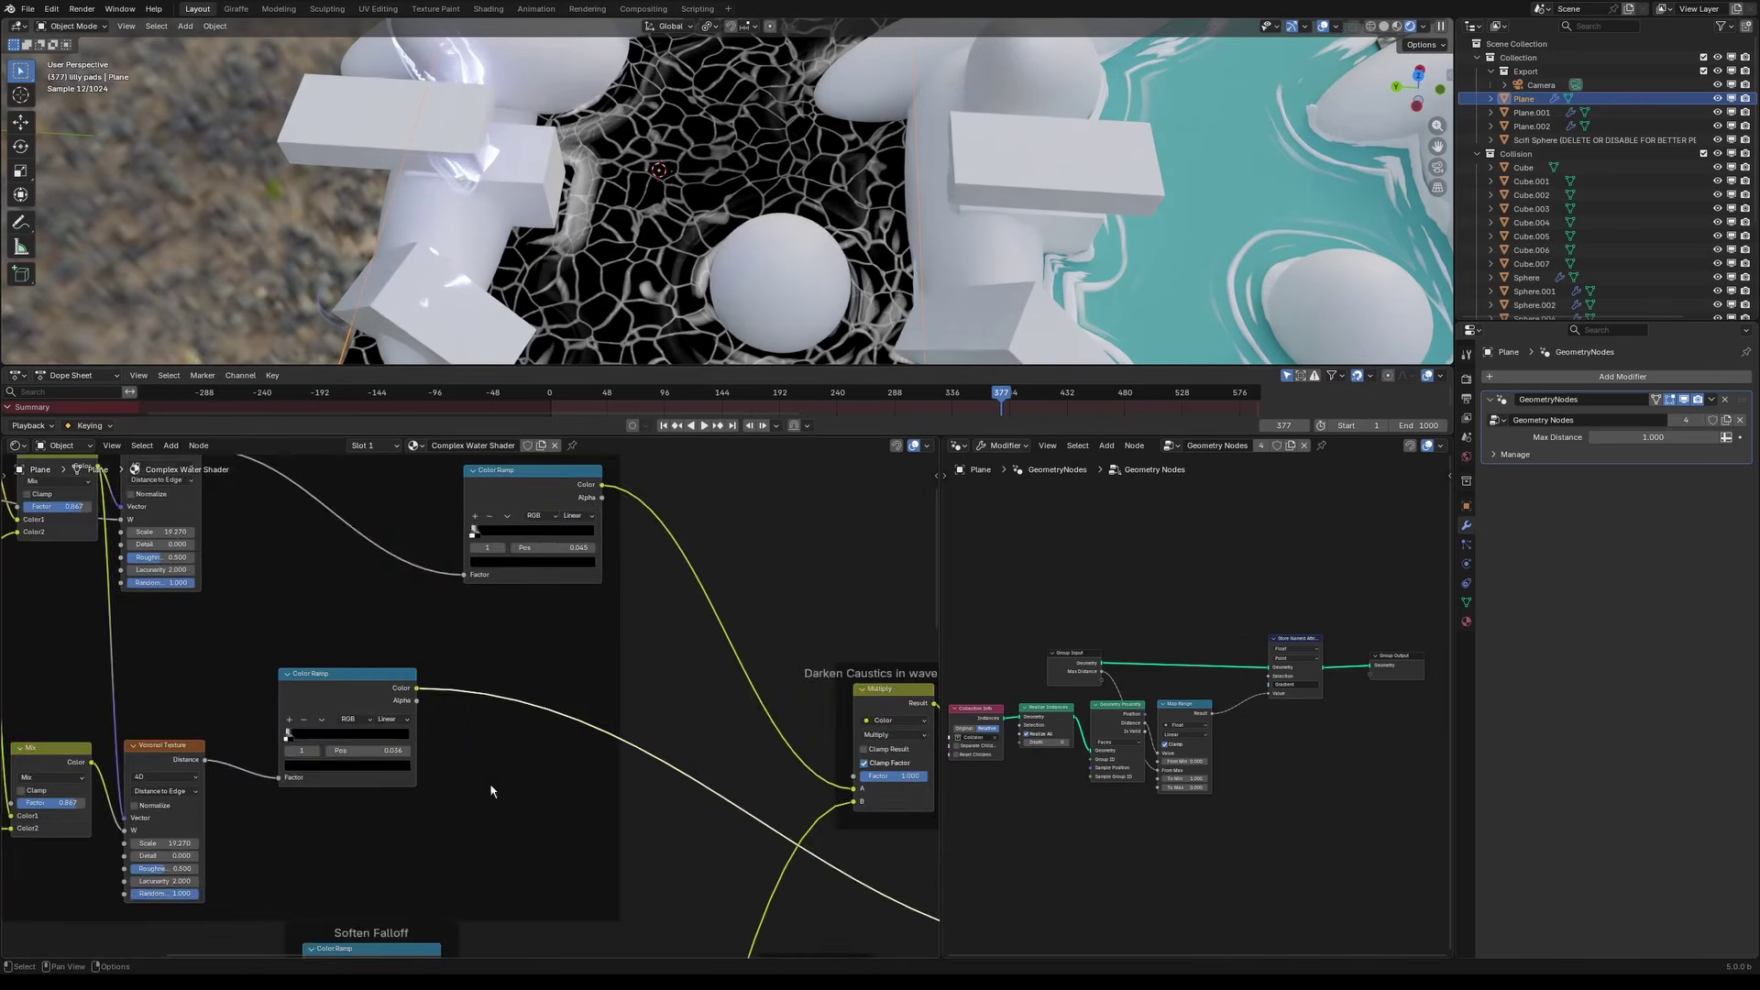
middle_click_drag(215, 772, 651, 730)
scroll(652, 724, "up", 4)
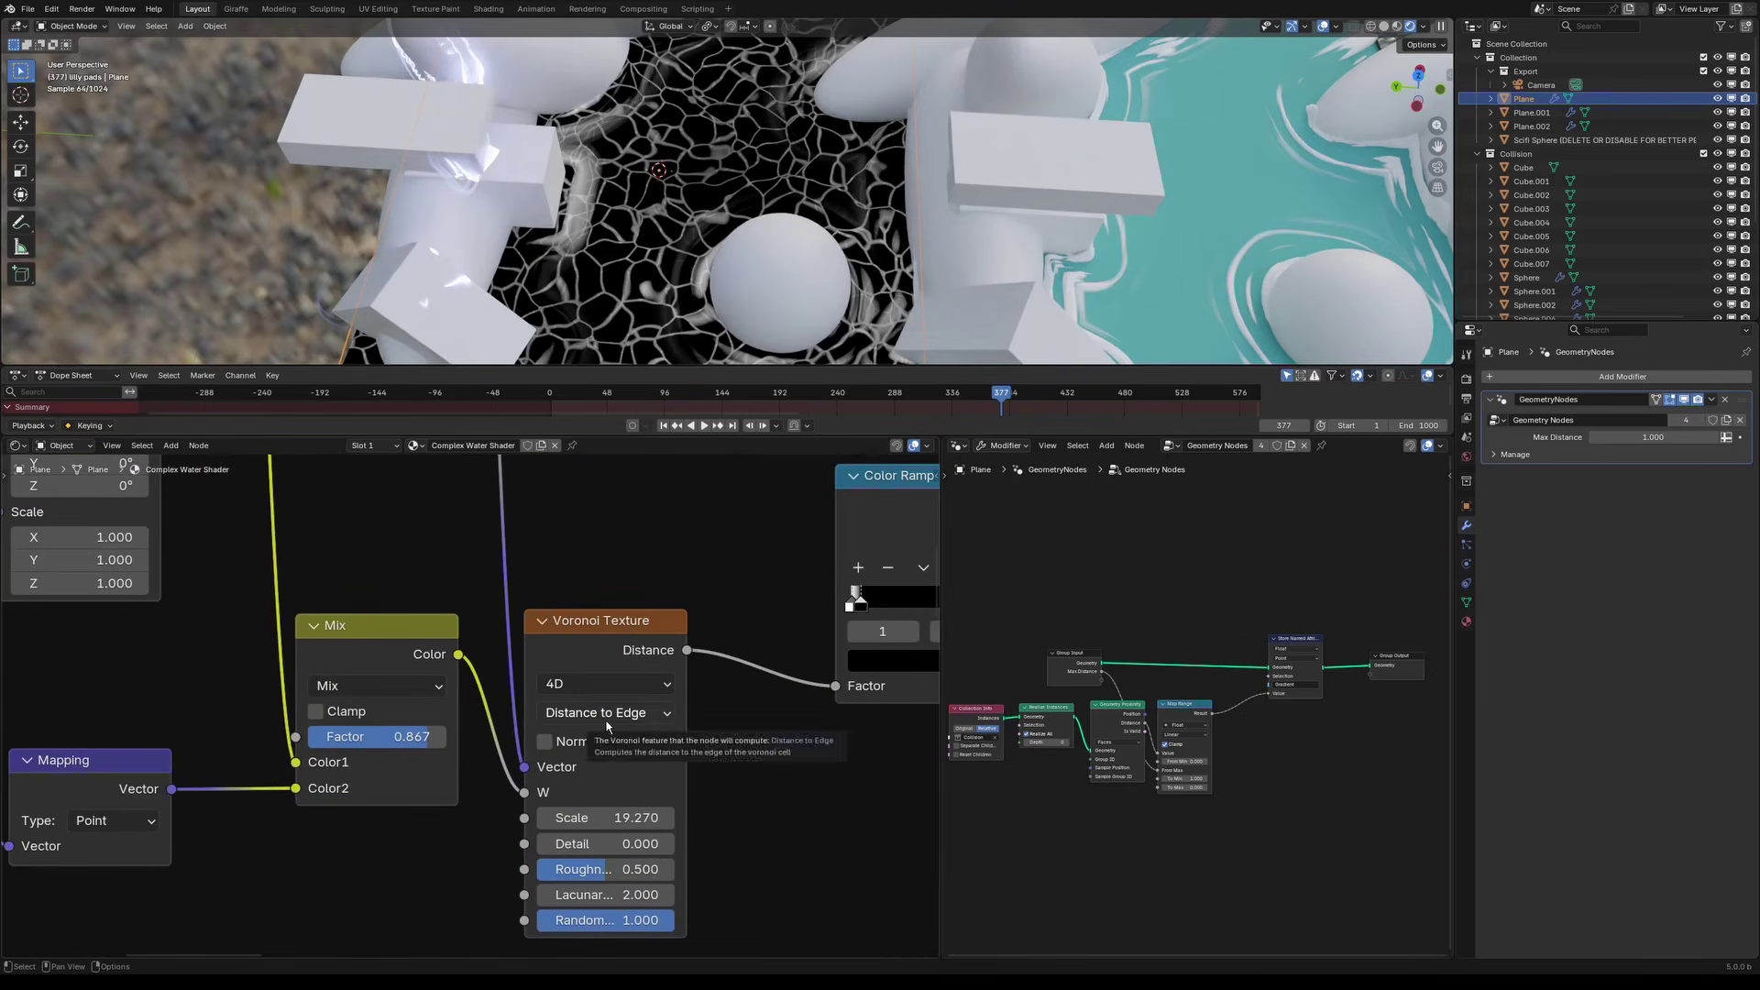
scroll(637, 770, "down", 5)
middle_click_drag(839, 811, 280, 700)
scroll(563, 785, "up", 4)
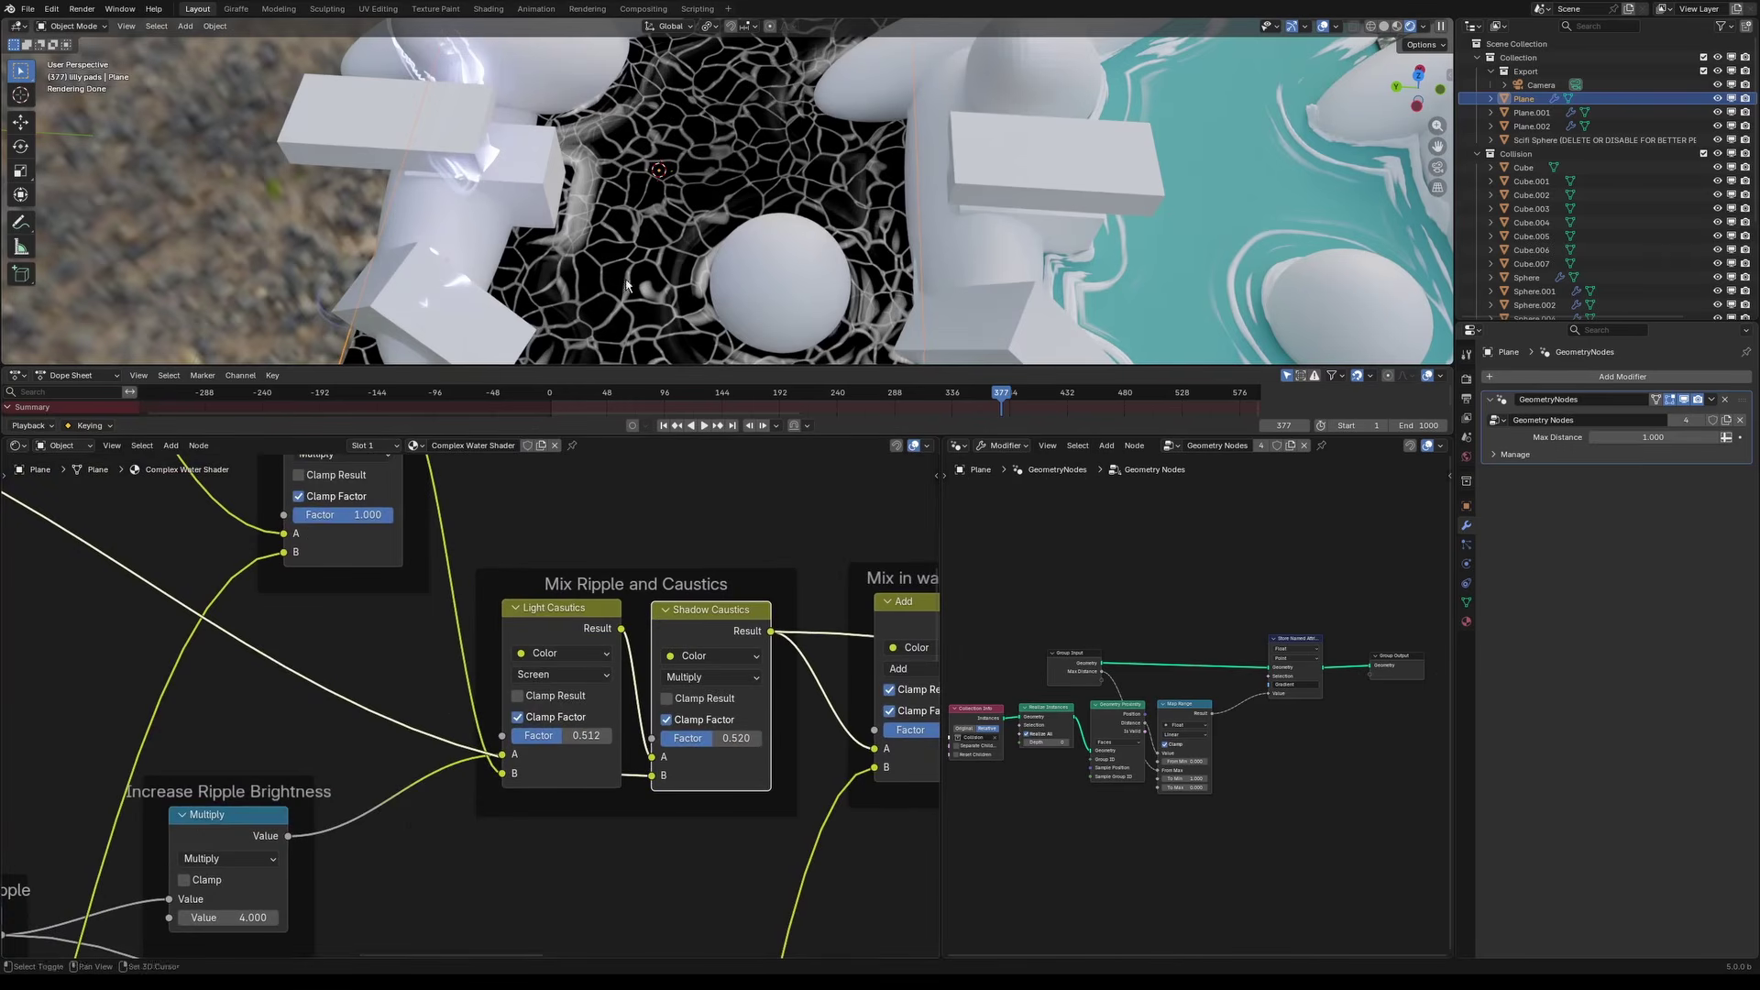
Step: Inspect the mixed ripples and shadow caustics up close around the sphere
middle_click_drag(630, 310, 627, 231, "shift")
scroll(627, 231, "up", 2)
mouse_move(777, 301)
middle_mouse_down("shift")
mouse_move(713, 231)
mouse_move(689, 267)
mouse_move(762, 286)
middle_mouse_up("shift")
scroll(713, 231, "up", 3)
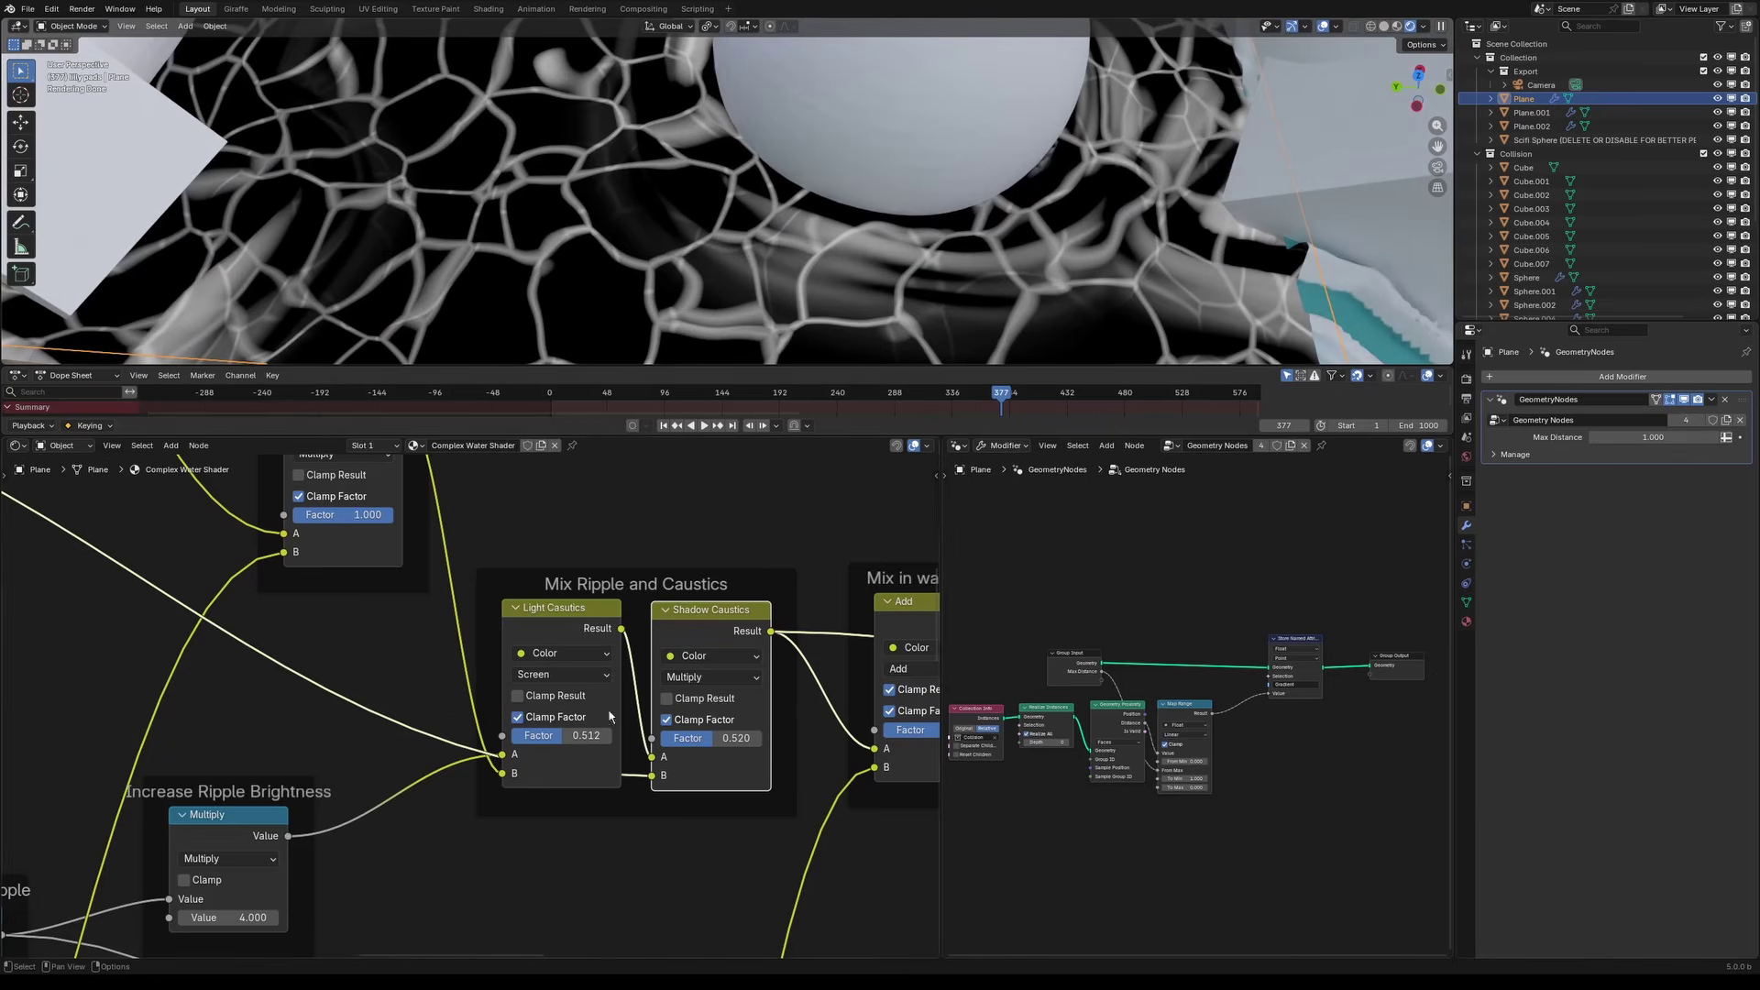
Step: Examine the node chain from the ripple mask through the caustics mix to the water color and trough nodes
scroll(440, 711, "down", 8)
middle_click_drag(357, 715, 605, 663)
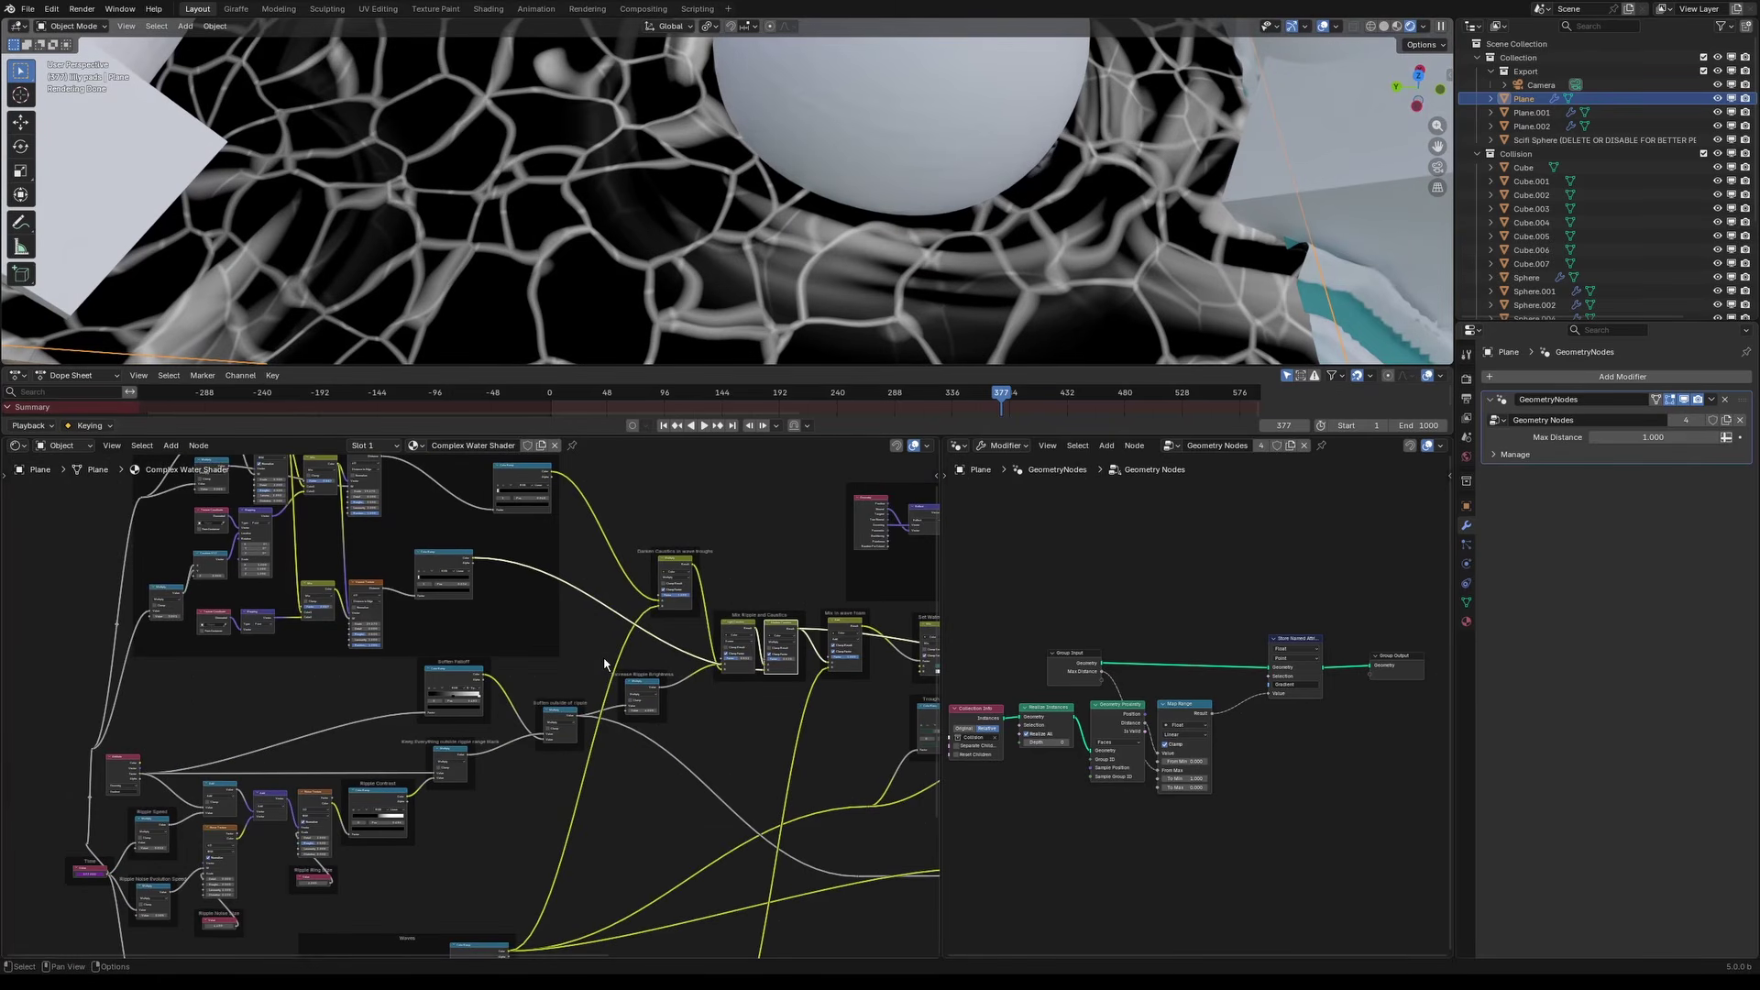
scroll(482, 733, "up", 2)
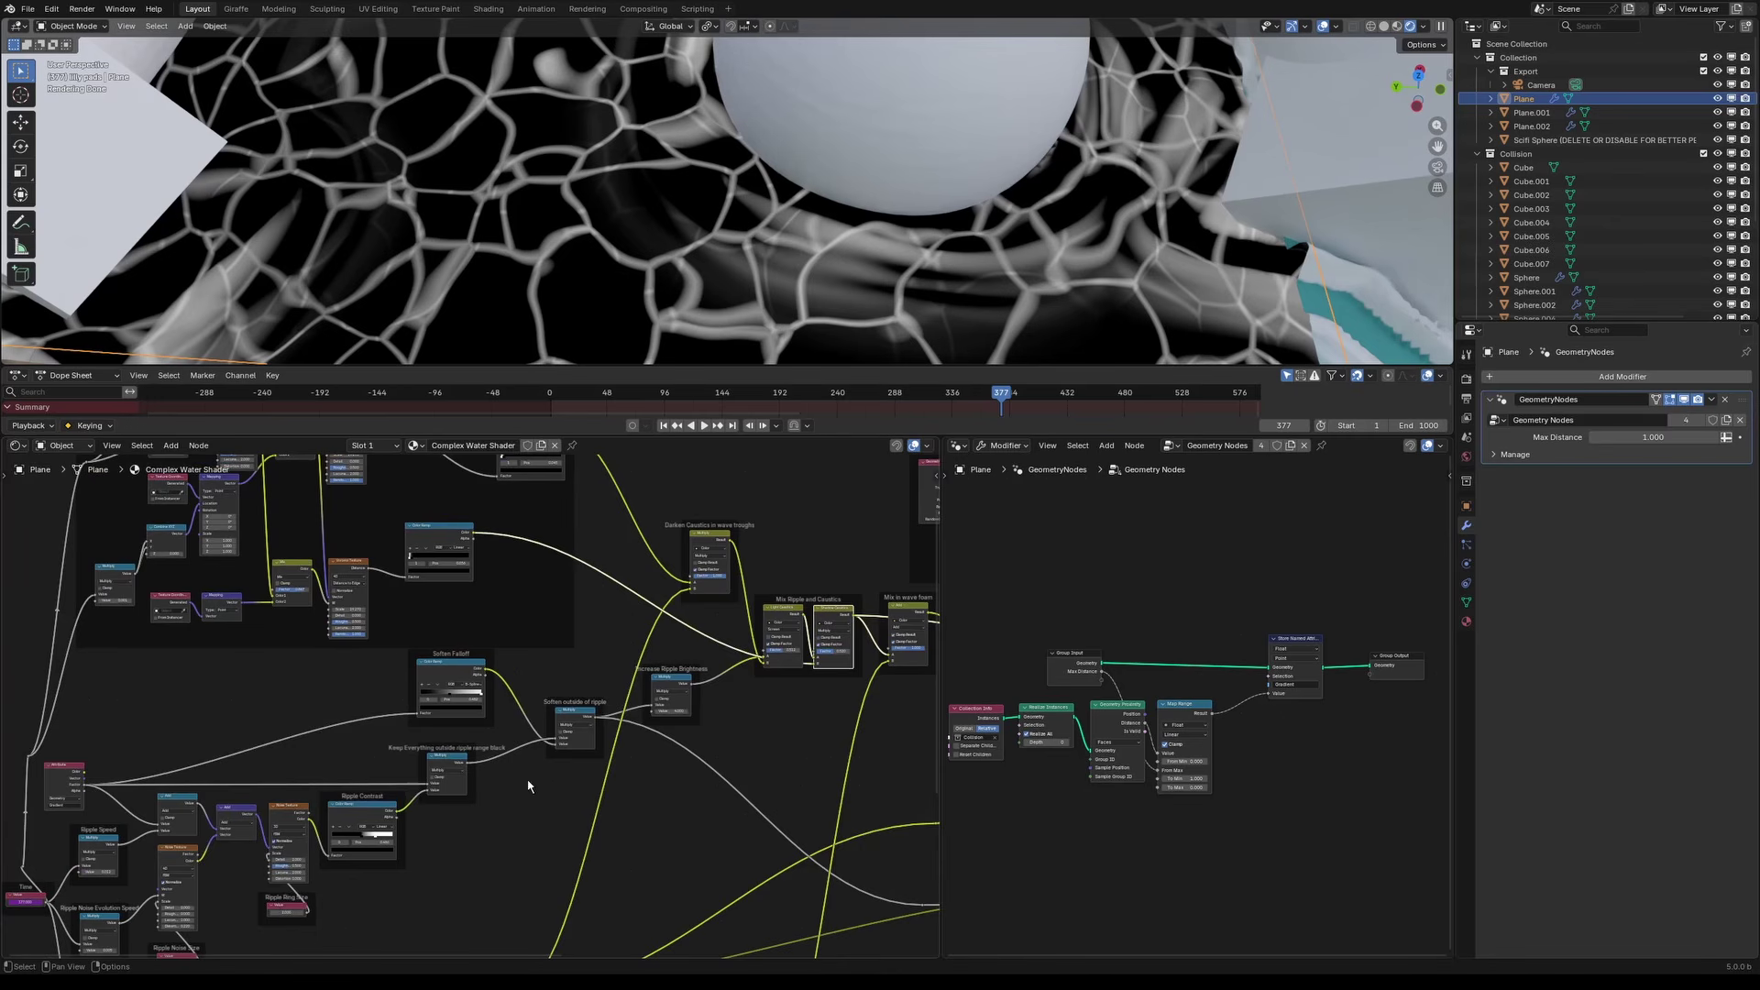
scroll(528, 786, "down", 1)
middle_click_drag(528, 786, 719, 668)
left_click_drag(101, 765, 780, 594)
left_click(747, 734)
scroll(769, 704, "up", 2)
middle_click_drag(759, 694, 278, 841)
middle_click_drag(478, 786, 432, 865)
scroll(418, 794, "up", 4)
middle_click_drag(543, 735, 311, 739)
middle_click_drag(460, 754, 764, 725)
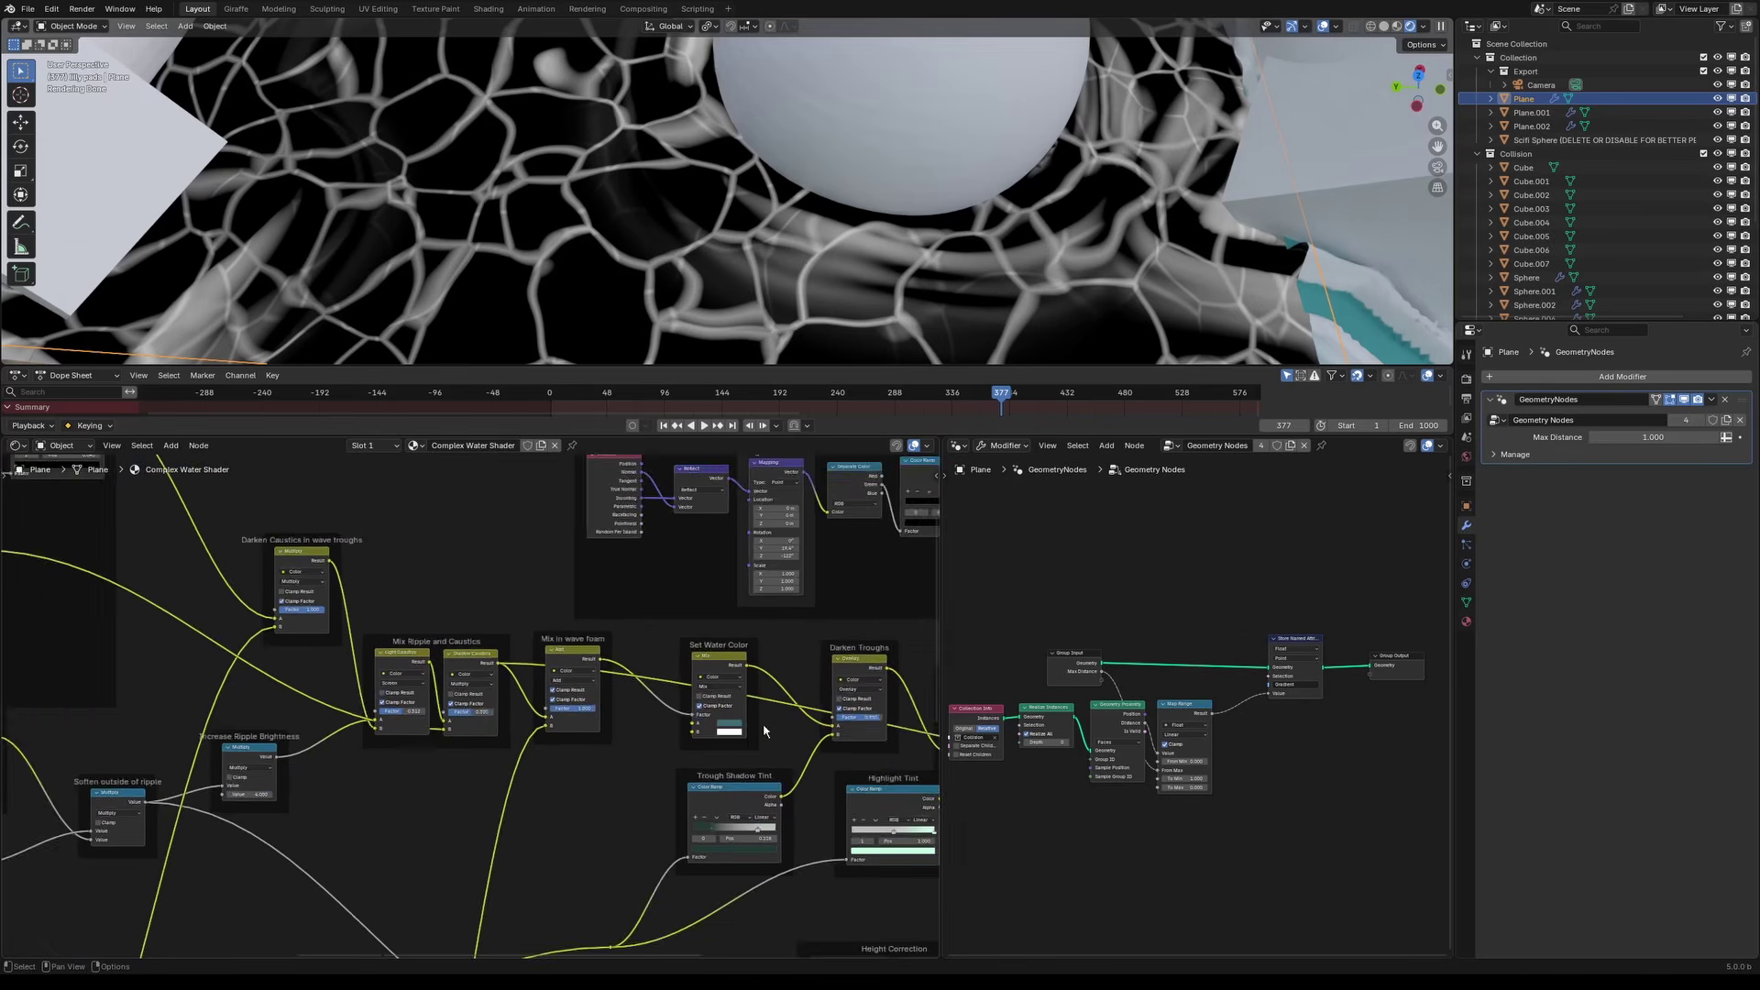
Step: Compare the previews of the Light Caustics and Shadow Caustics nodes on the plane near the sphere
scroll(764, 731, "up", 1)
scroll(341, 639, "up", 1)
middle_click_drag(341, 638, 470, 694)
left_click(395, 569)
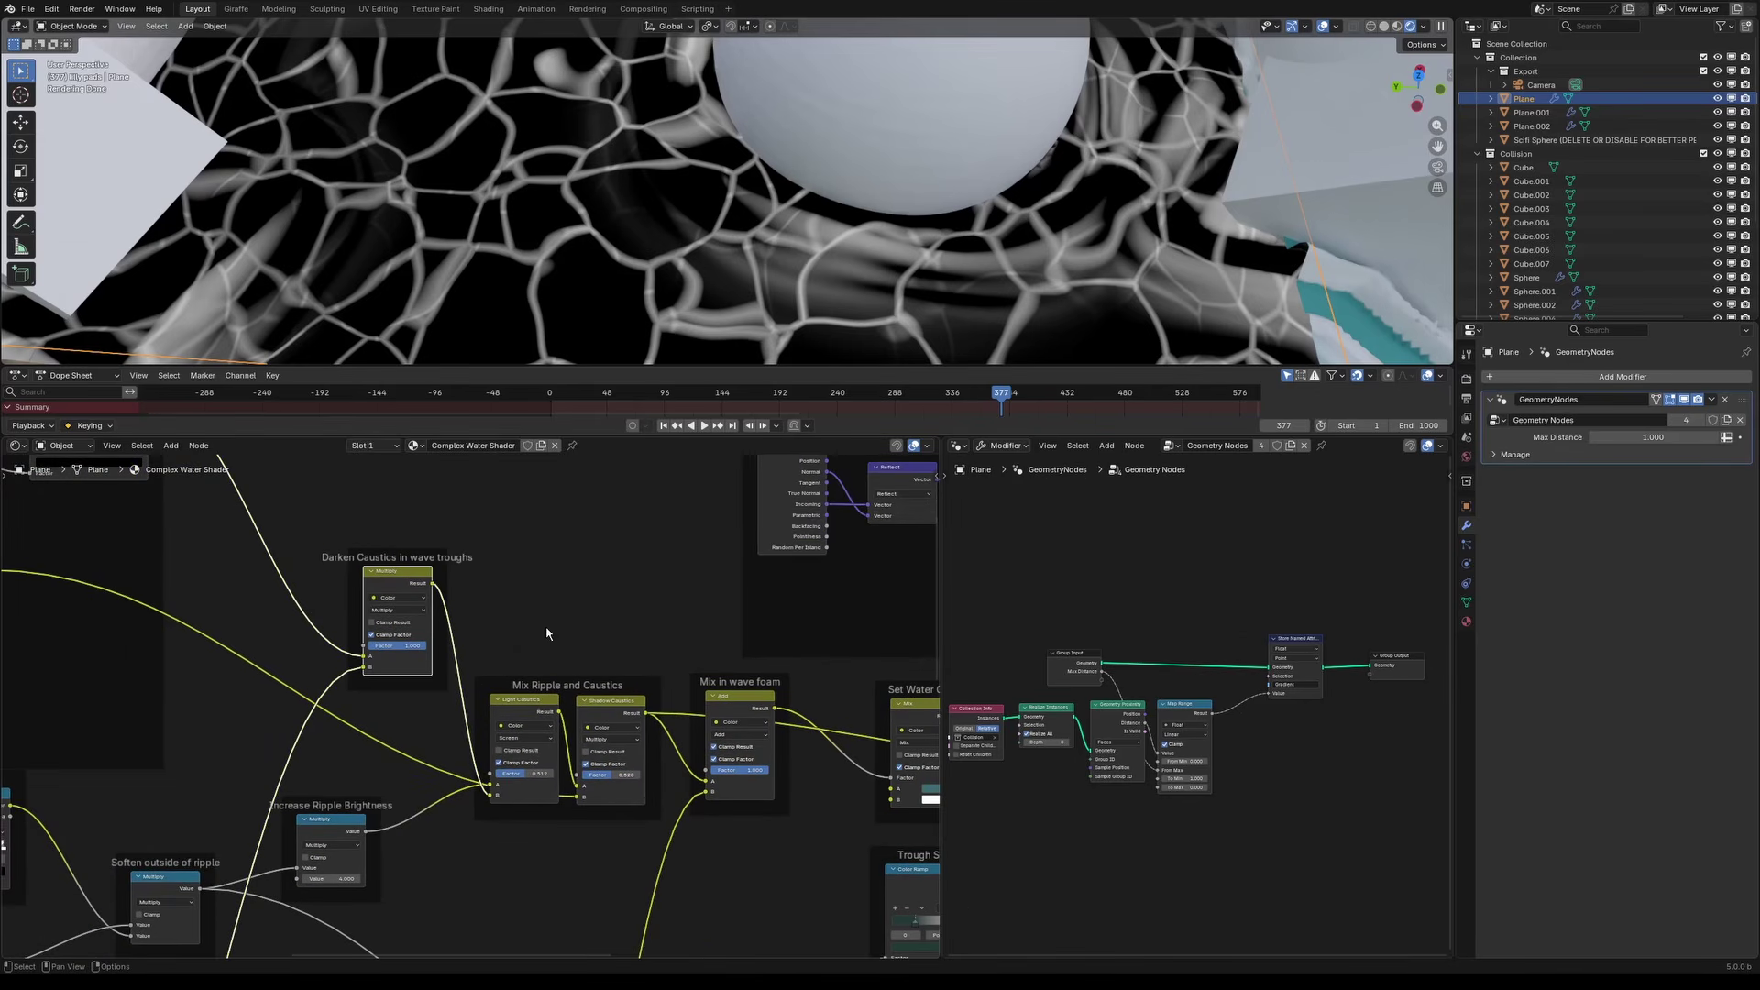
scroll(546, 632, "up", 1)
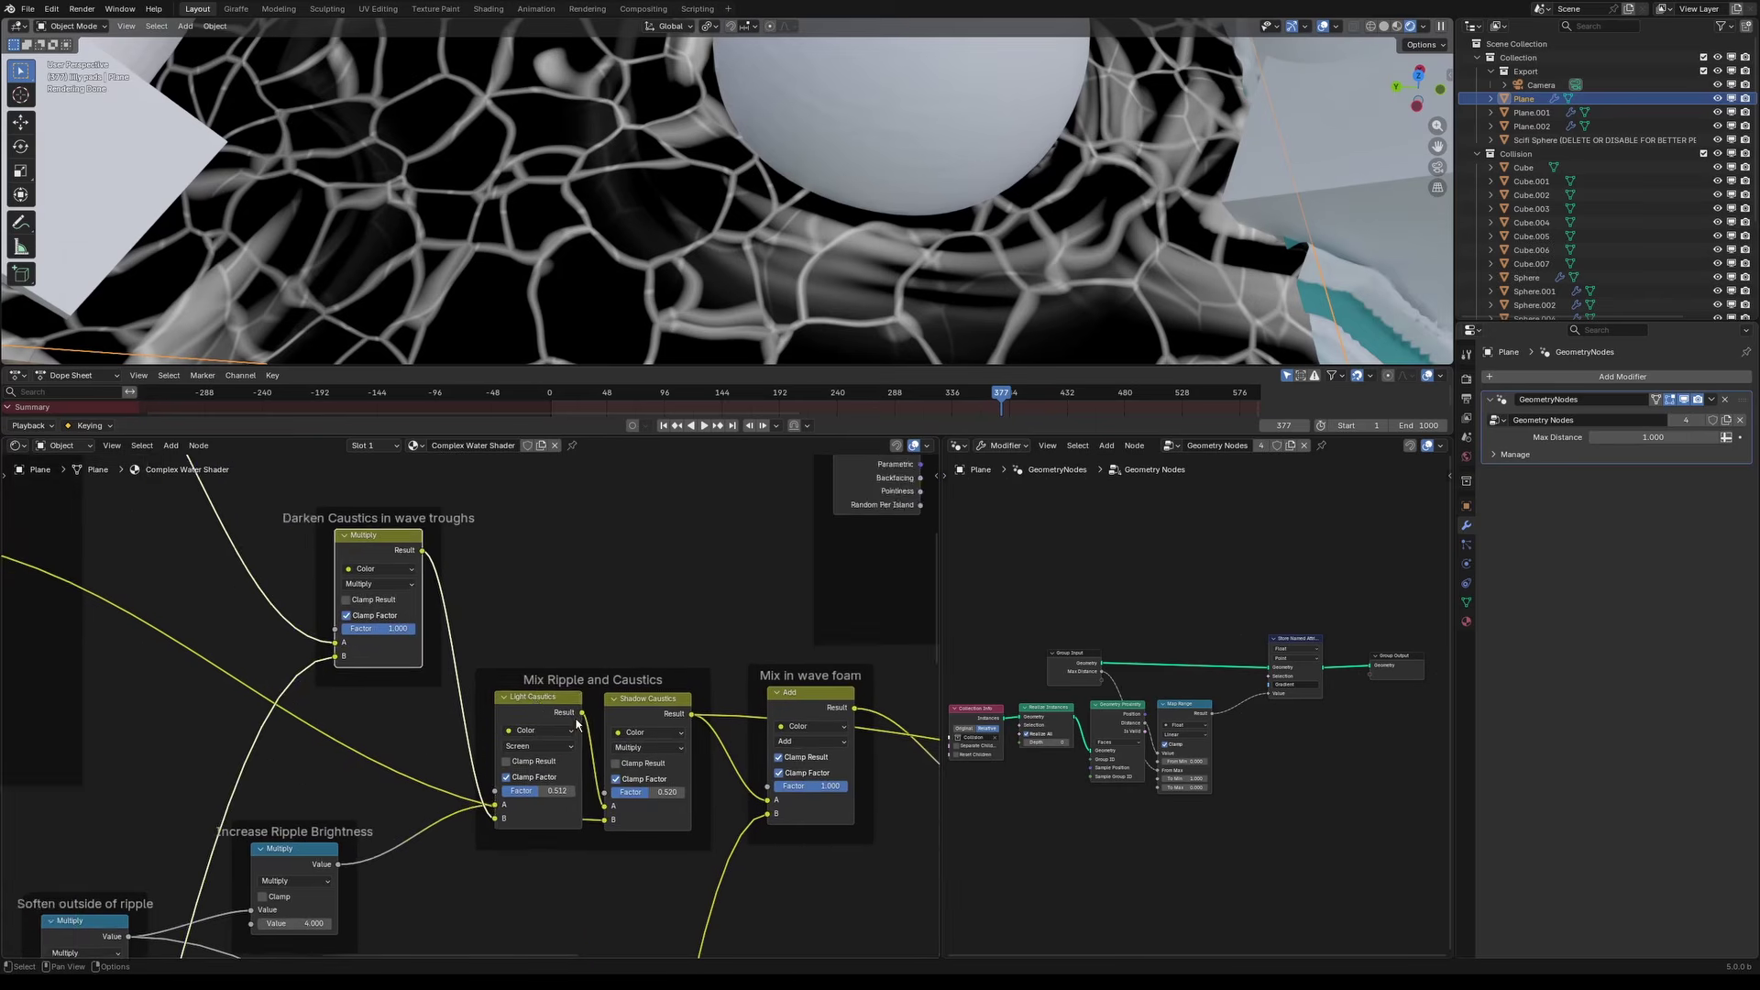
middle_click_drag(546, 631, 497, 562)
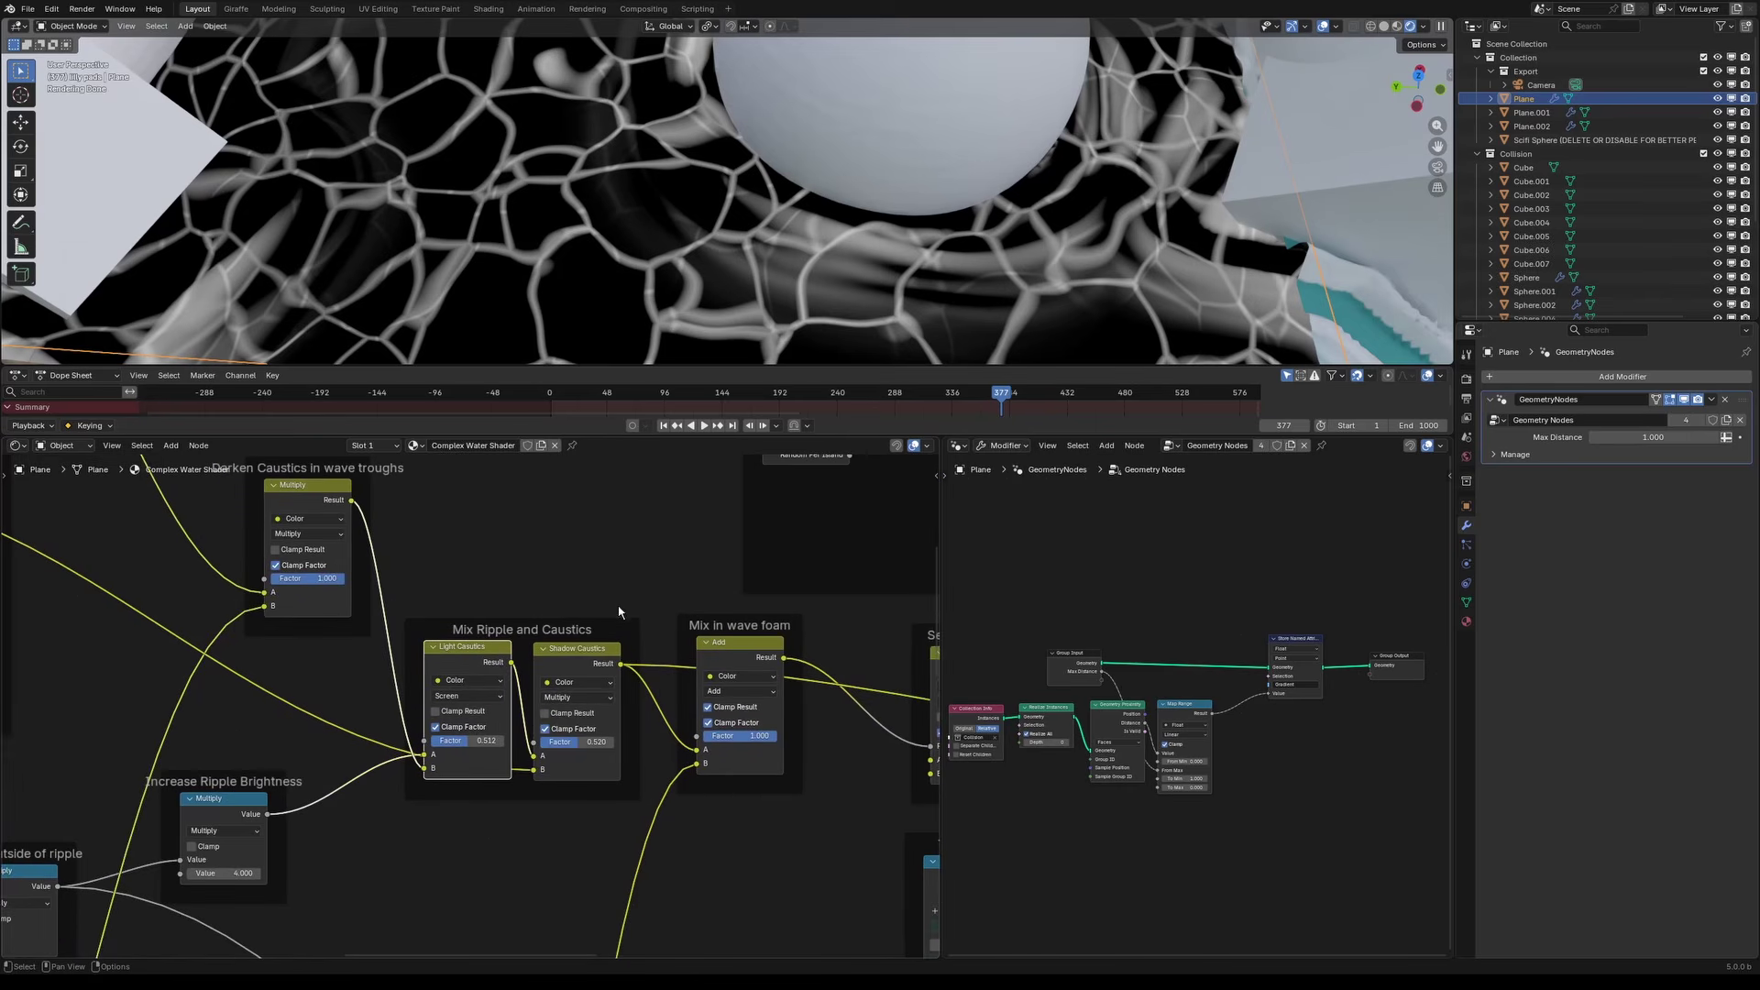
left_click(498, 647, "ctrl+shift")
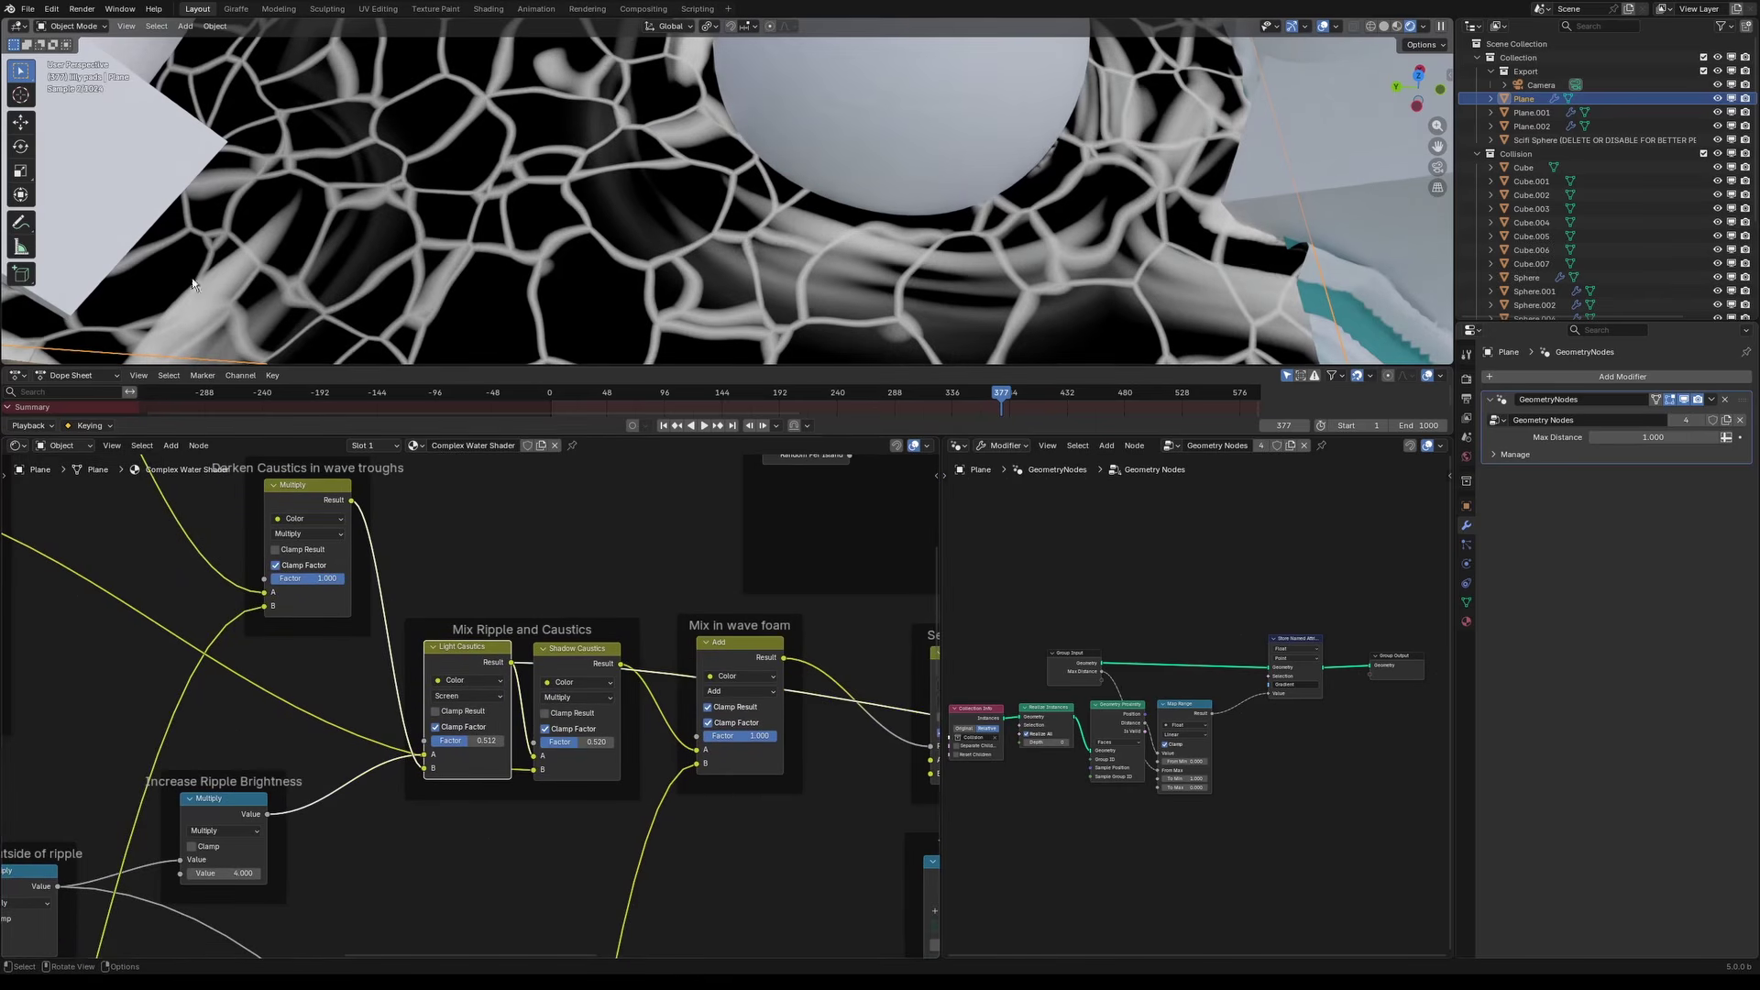
left_click(579, 652, "ctrl+shift")
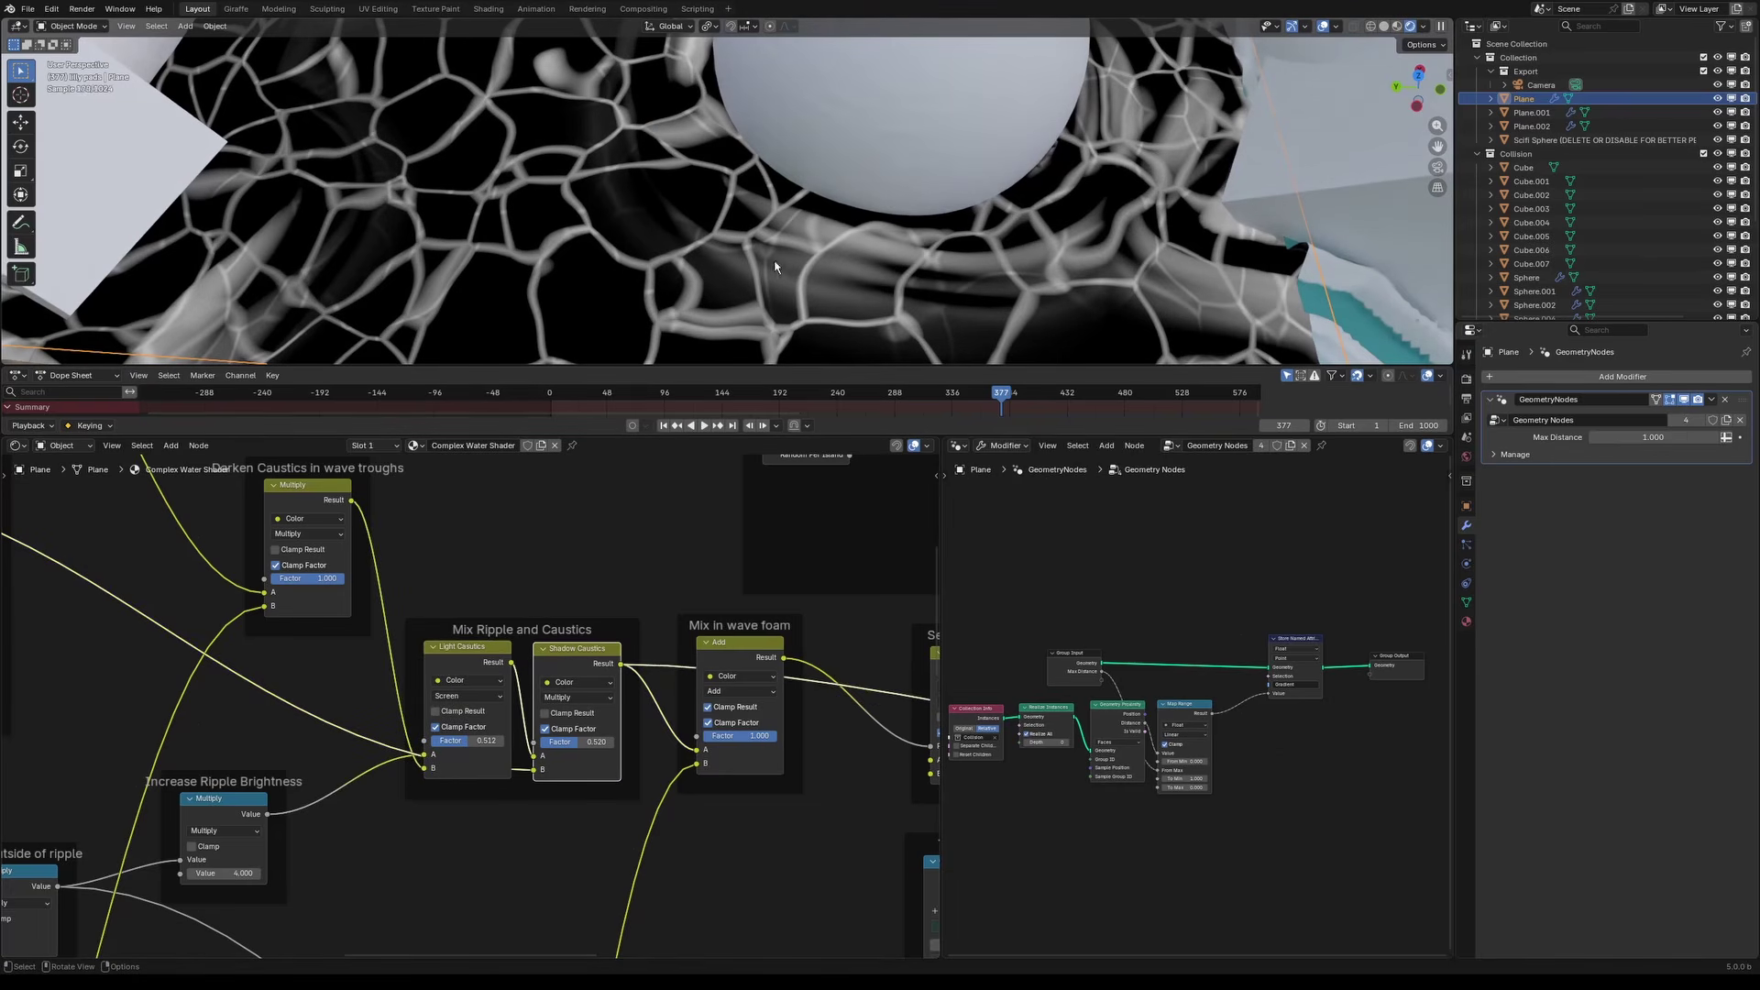
Step: Preview the Mix in wave foam Add node and inspect the foam patches among the caustics
scroll(807, 747, "down", 3)
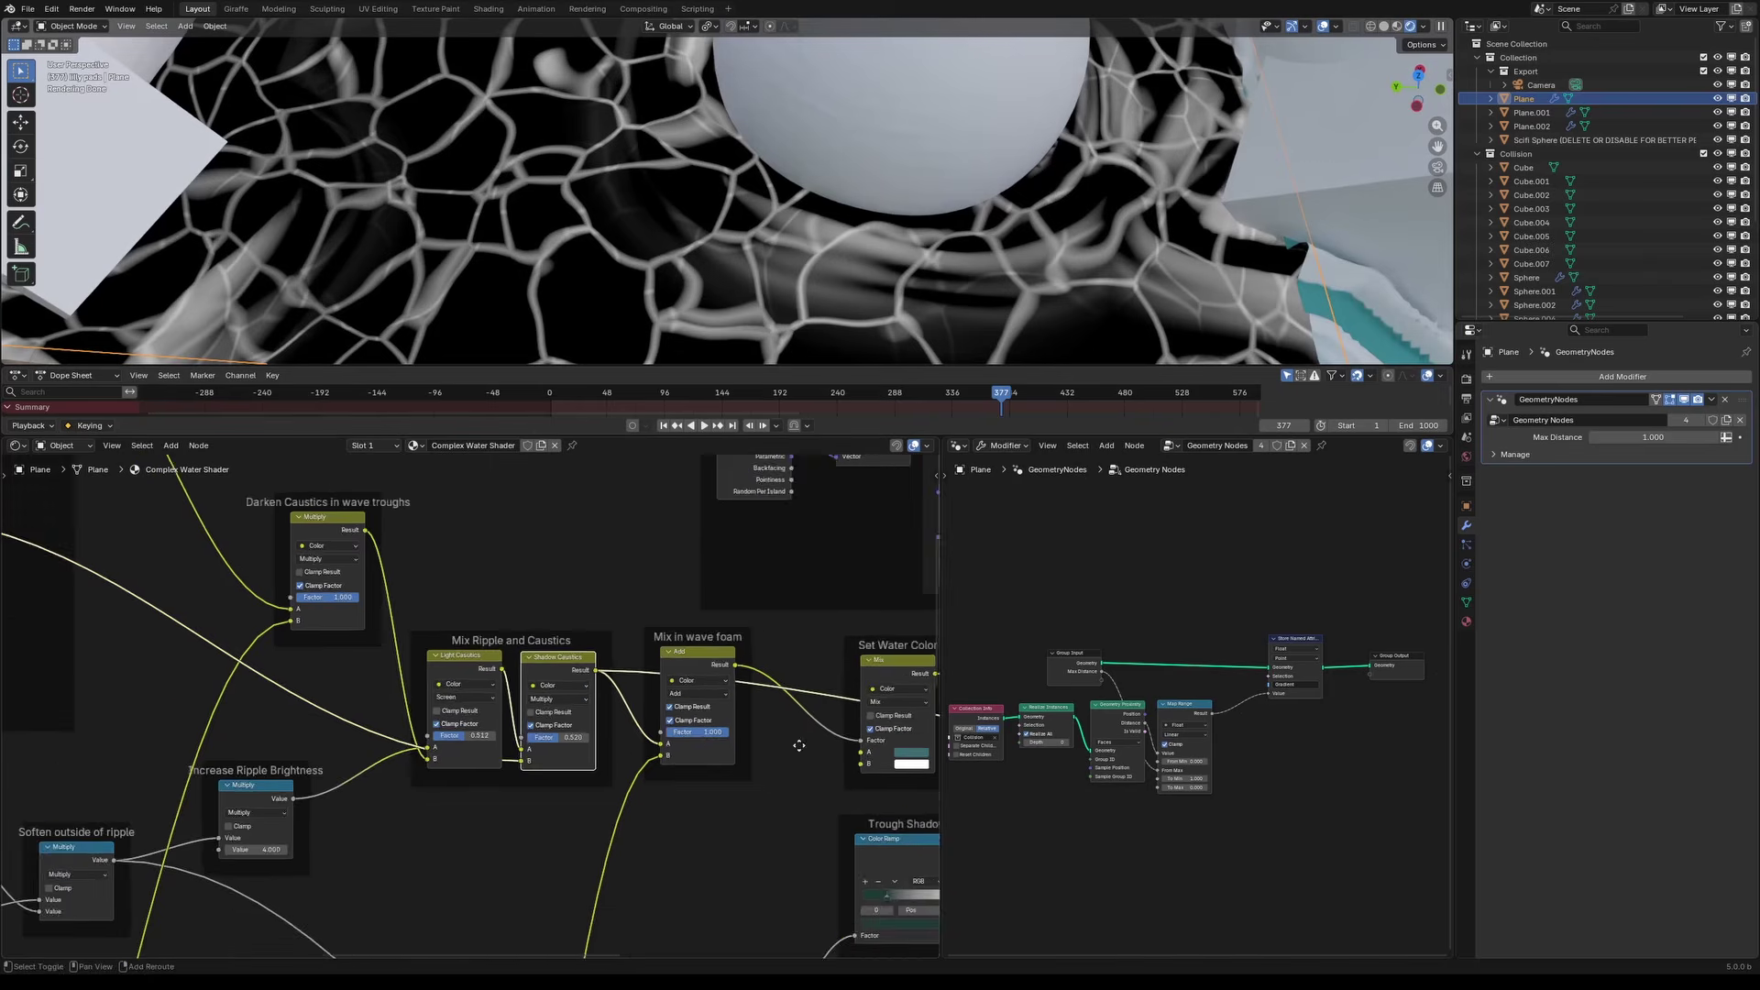
middle_click_drag(810, 751, 593, 754)
scroll(593, 755, "up", 4)
left_click_drag(492, 662, 486, 656)
scroll(702, 272, "down", 4)
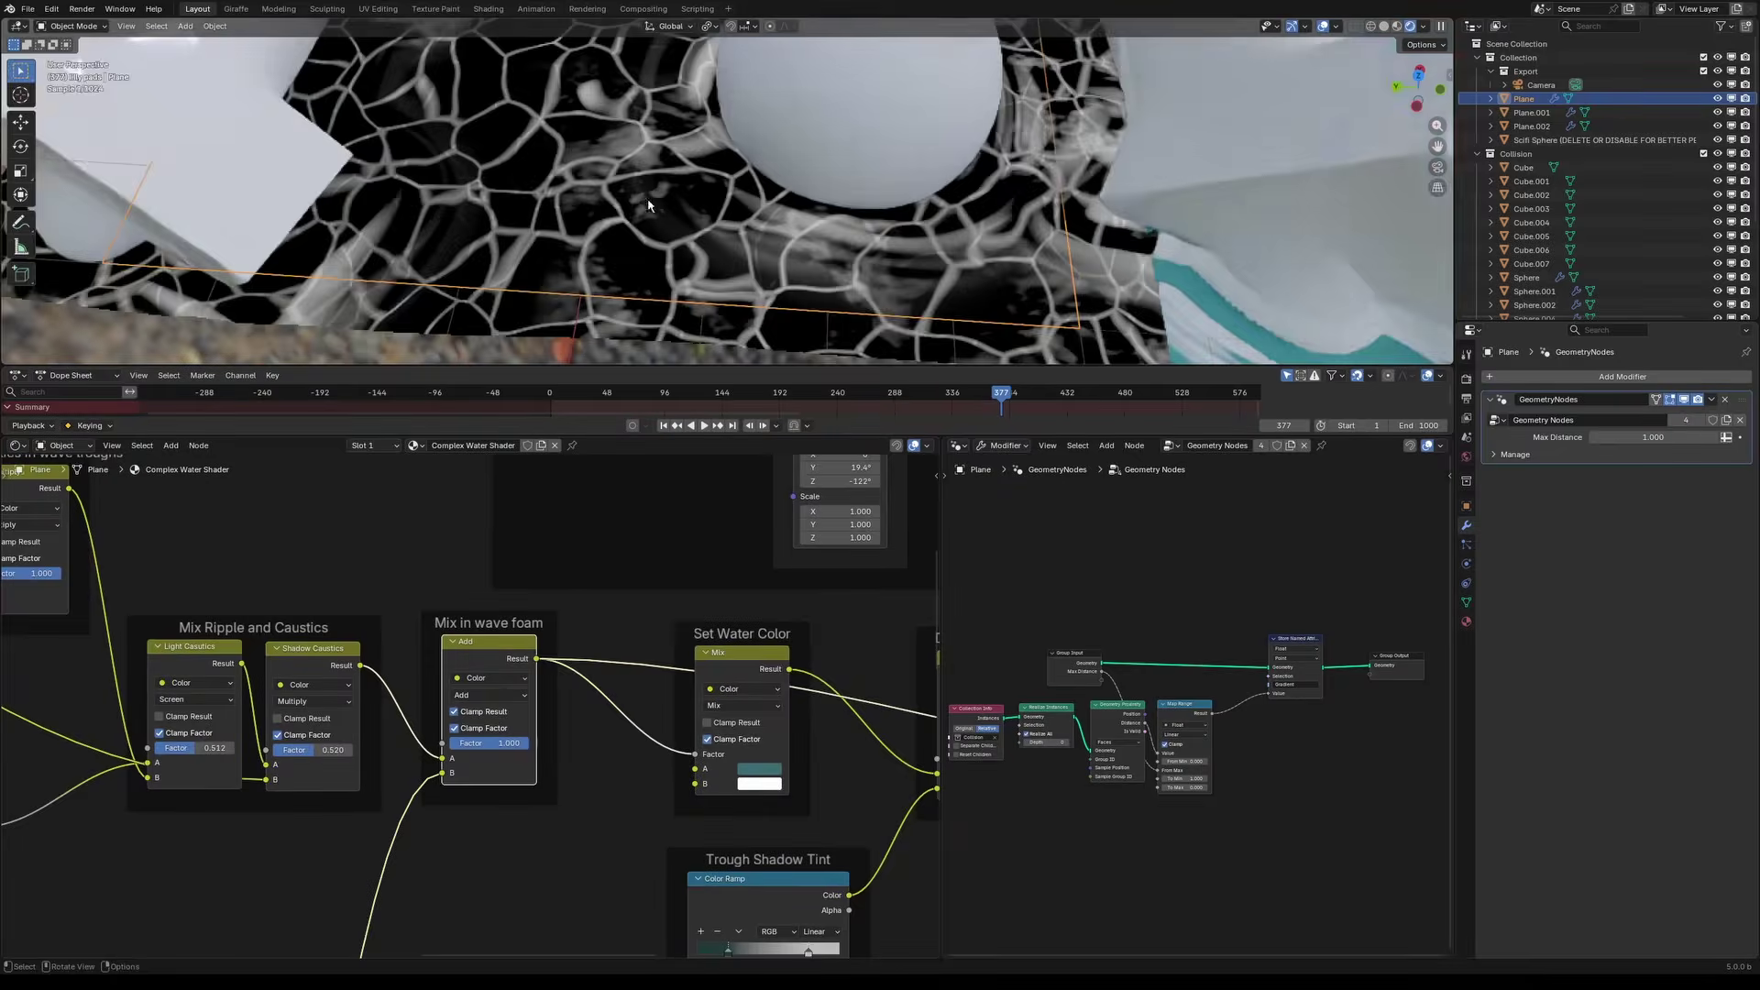
scroll(703, 272, "up", 5)
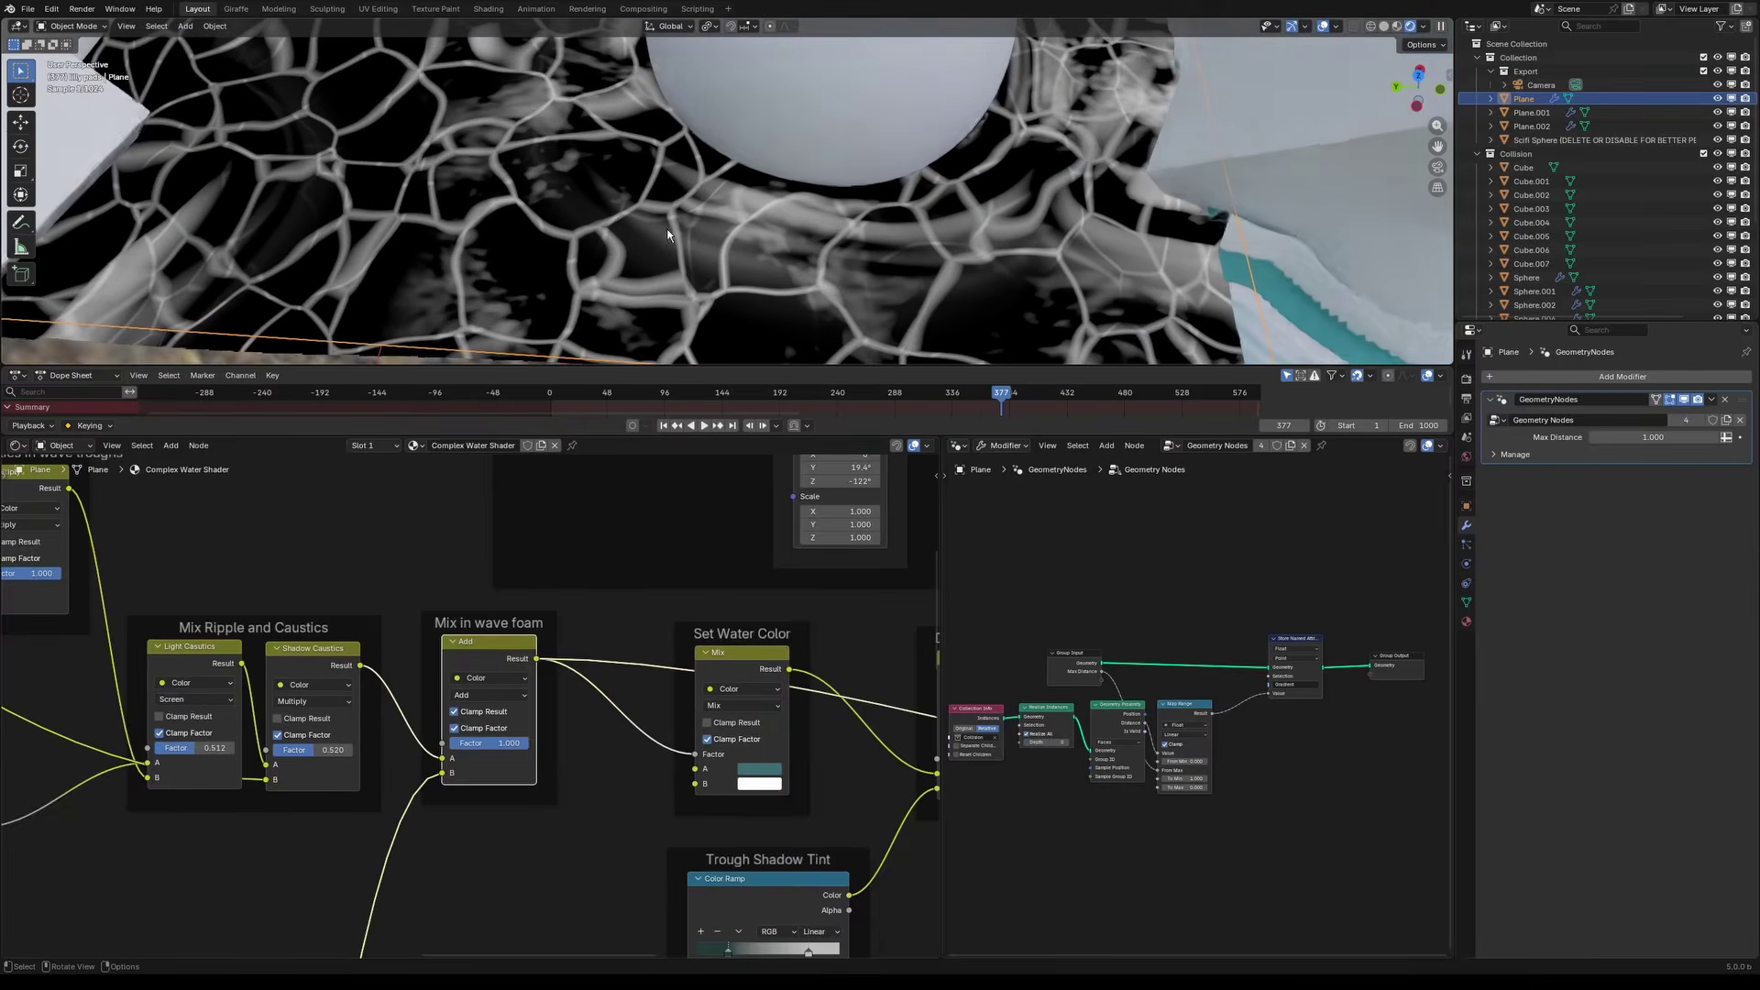
Step: Trace the Add node's foam input back to the wave foam nodes and box-select them
scroll(473, 706, "down", 4)
middle_click_drag(476, 779, 561, 500)
middle_click_drag(401, 778, 603, 545)
left_click_drag(342, 687, 668, 943)
scroll(719, 572, "down", 2)
Step: Preview the Set Water Color Mix node, which colors the combined ripples, caustics and foam
scroll(719, 572, "up", 7)
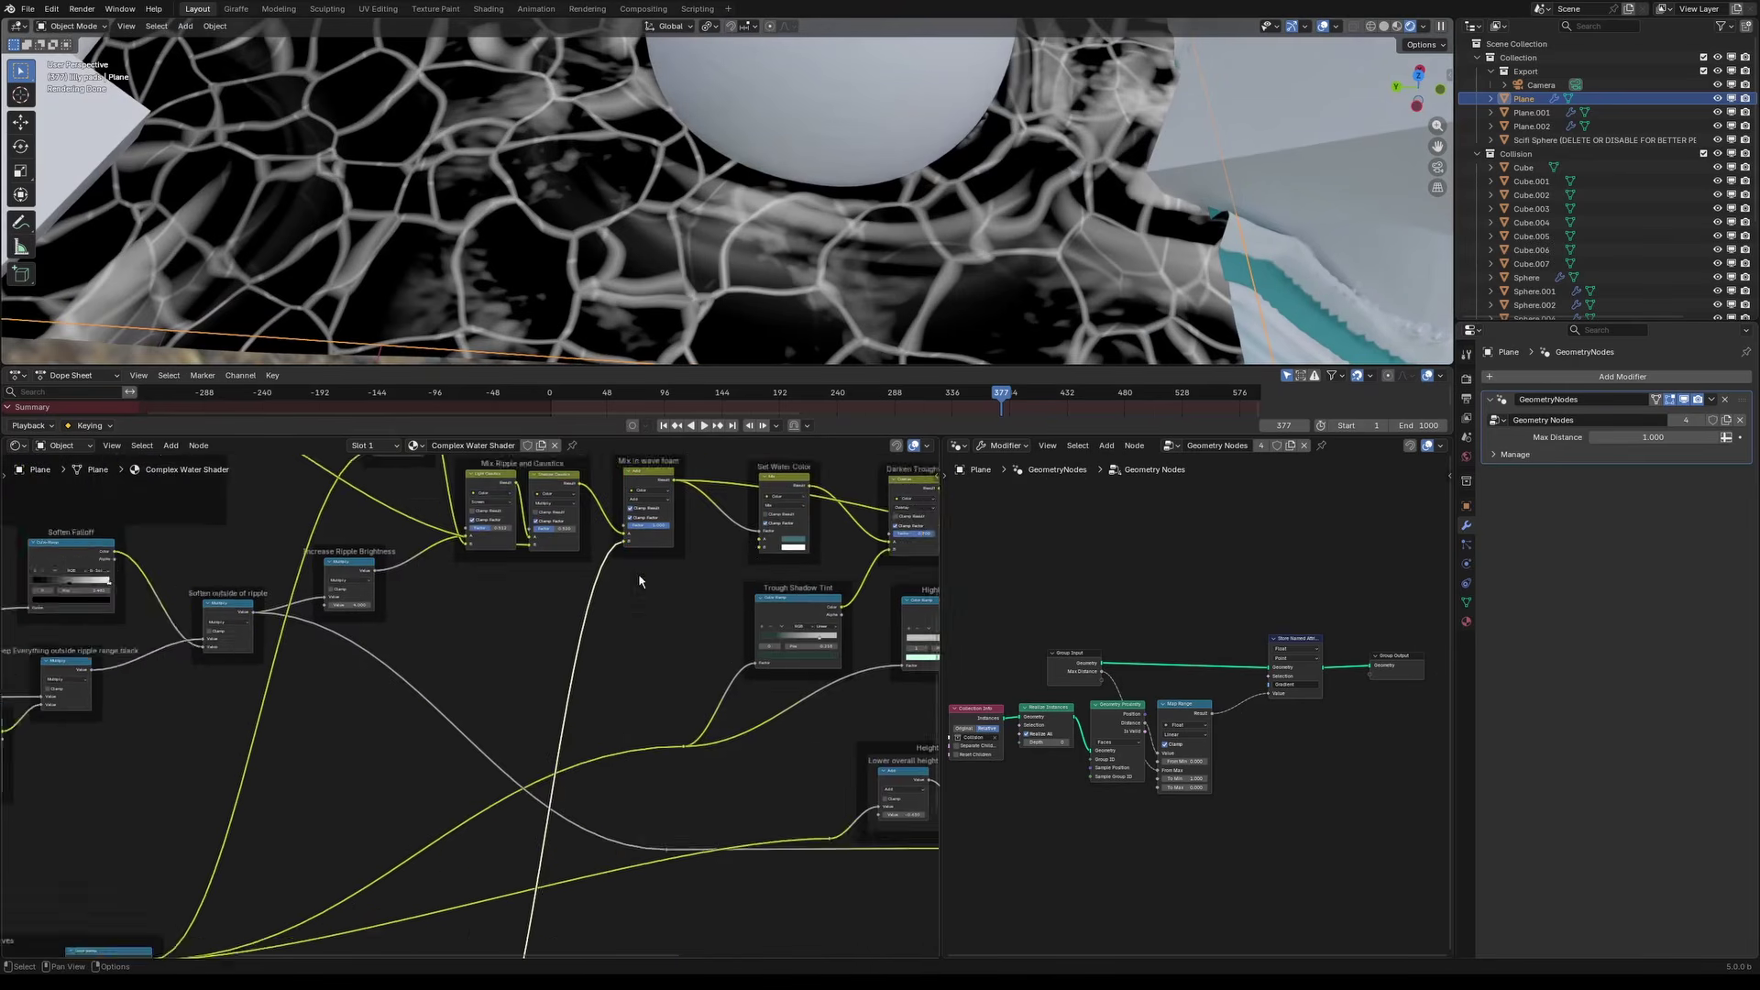
left_click(640, 549, "ctrl+shift")
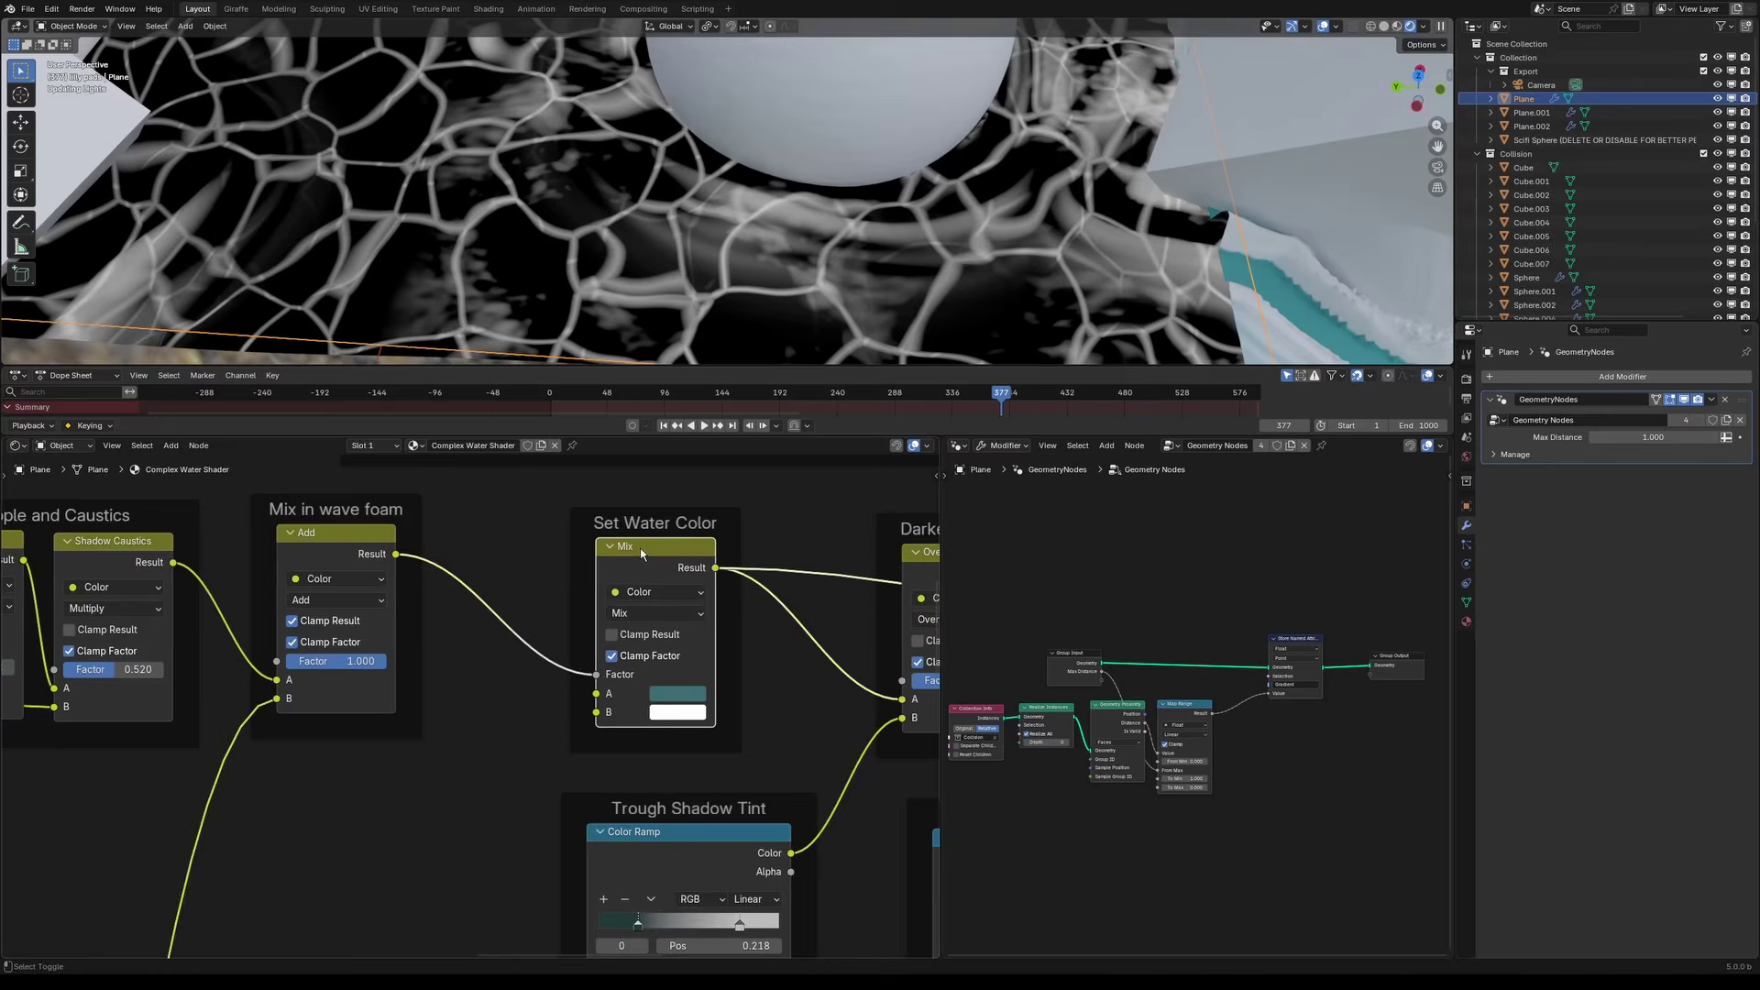
scroll(555, 568, "down", 2)
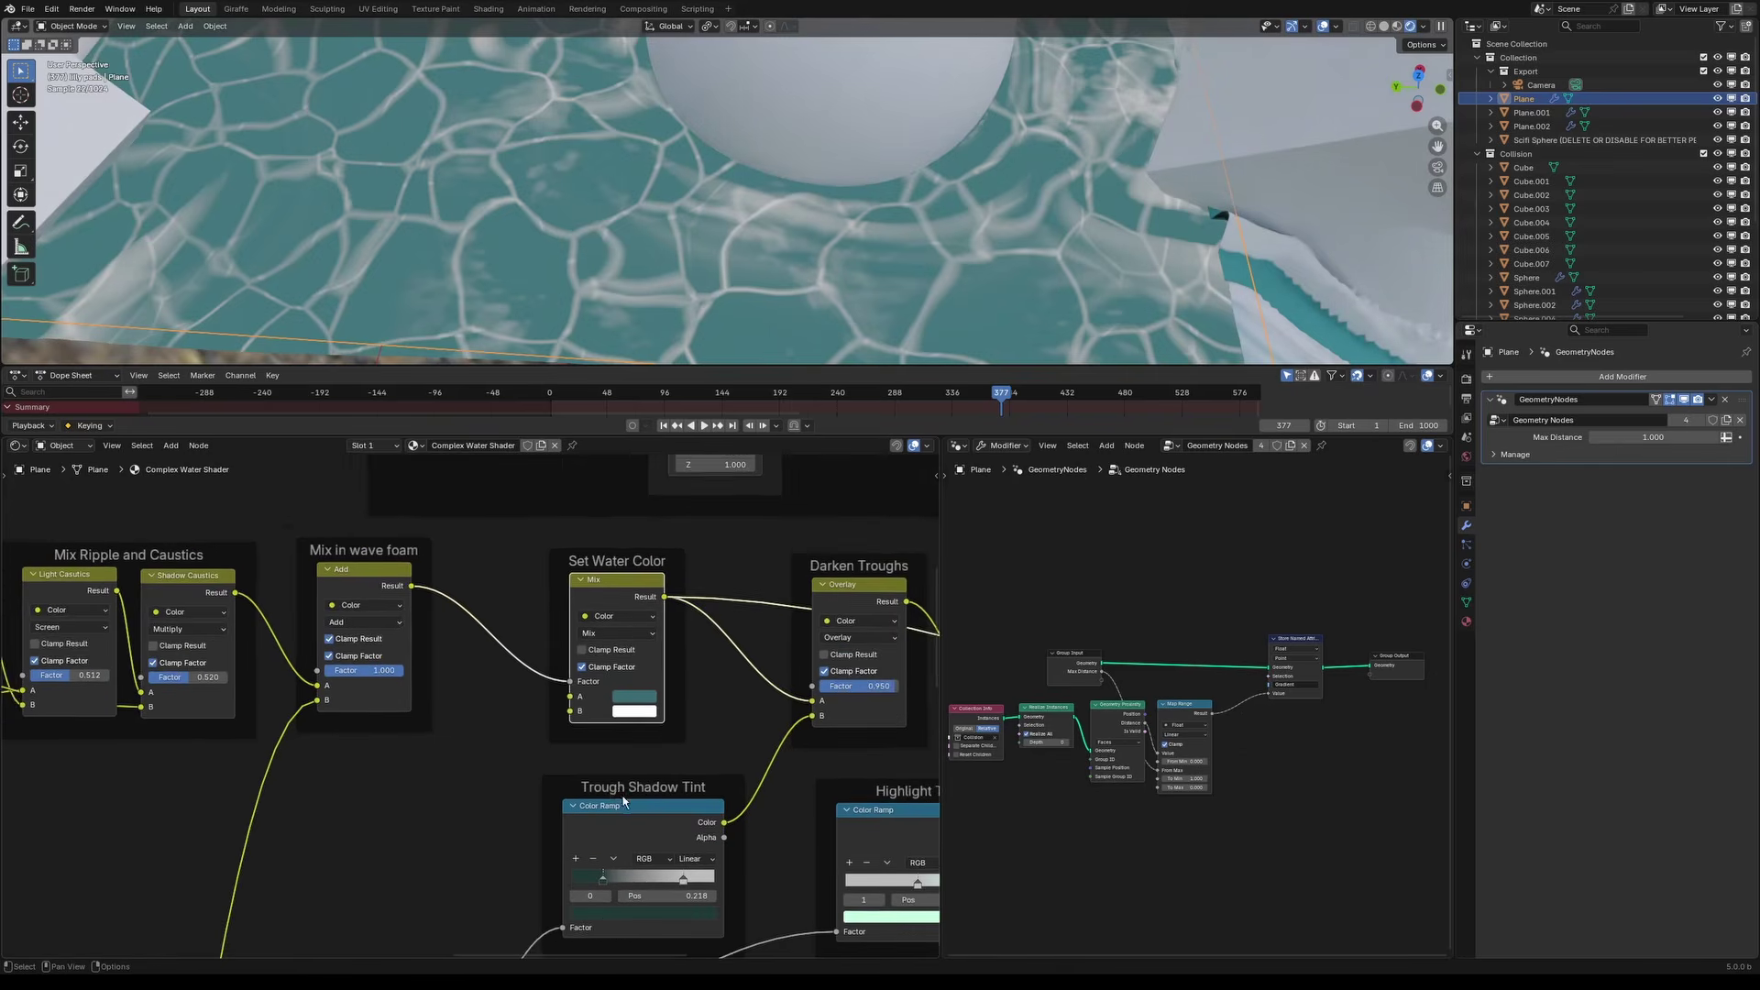
scroll(631, 737, "up", 2)
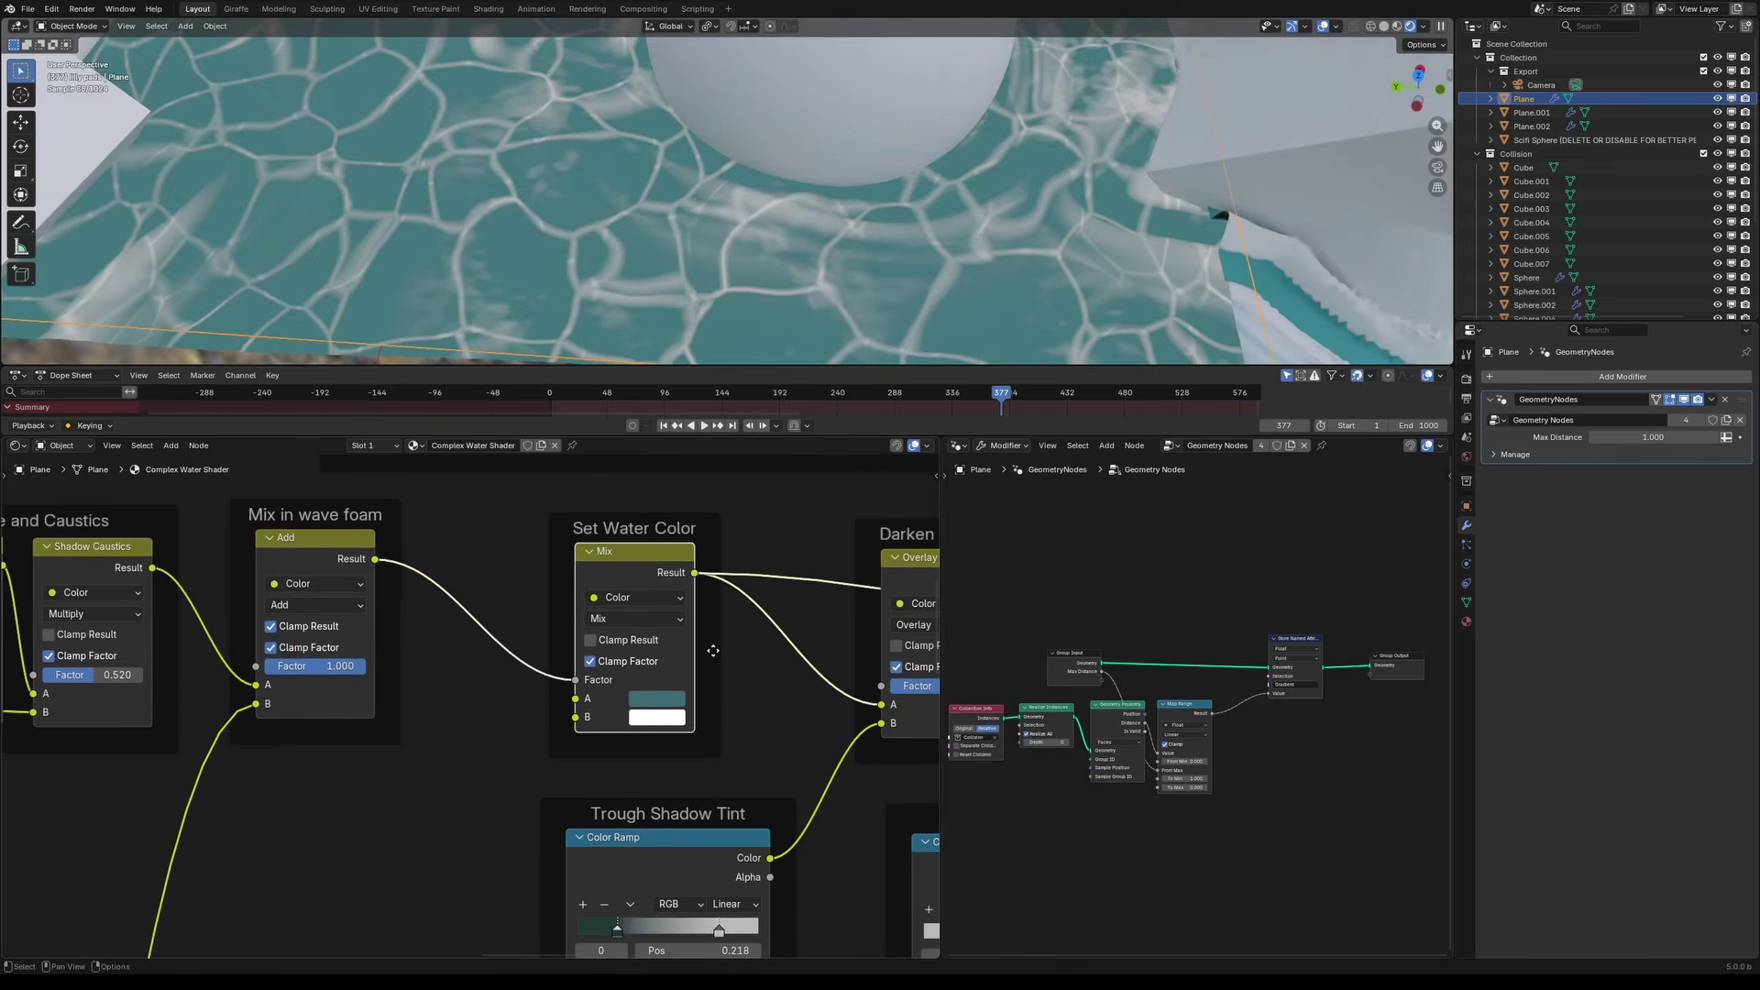
Step: Trace the shader back from Set Water Color to the Waves frame and preview its Color Ramp
scroll(631, 708, "down", 1)
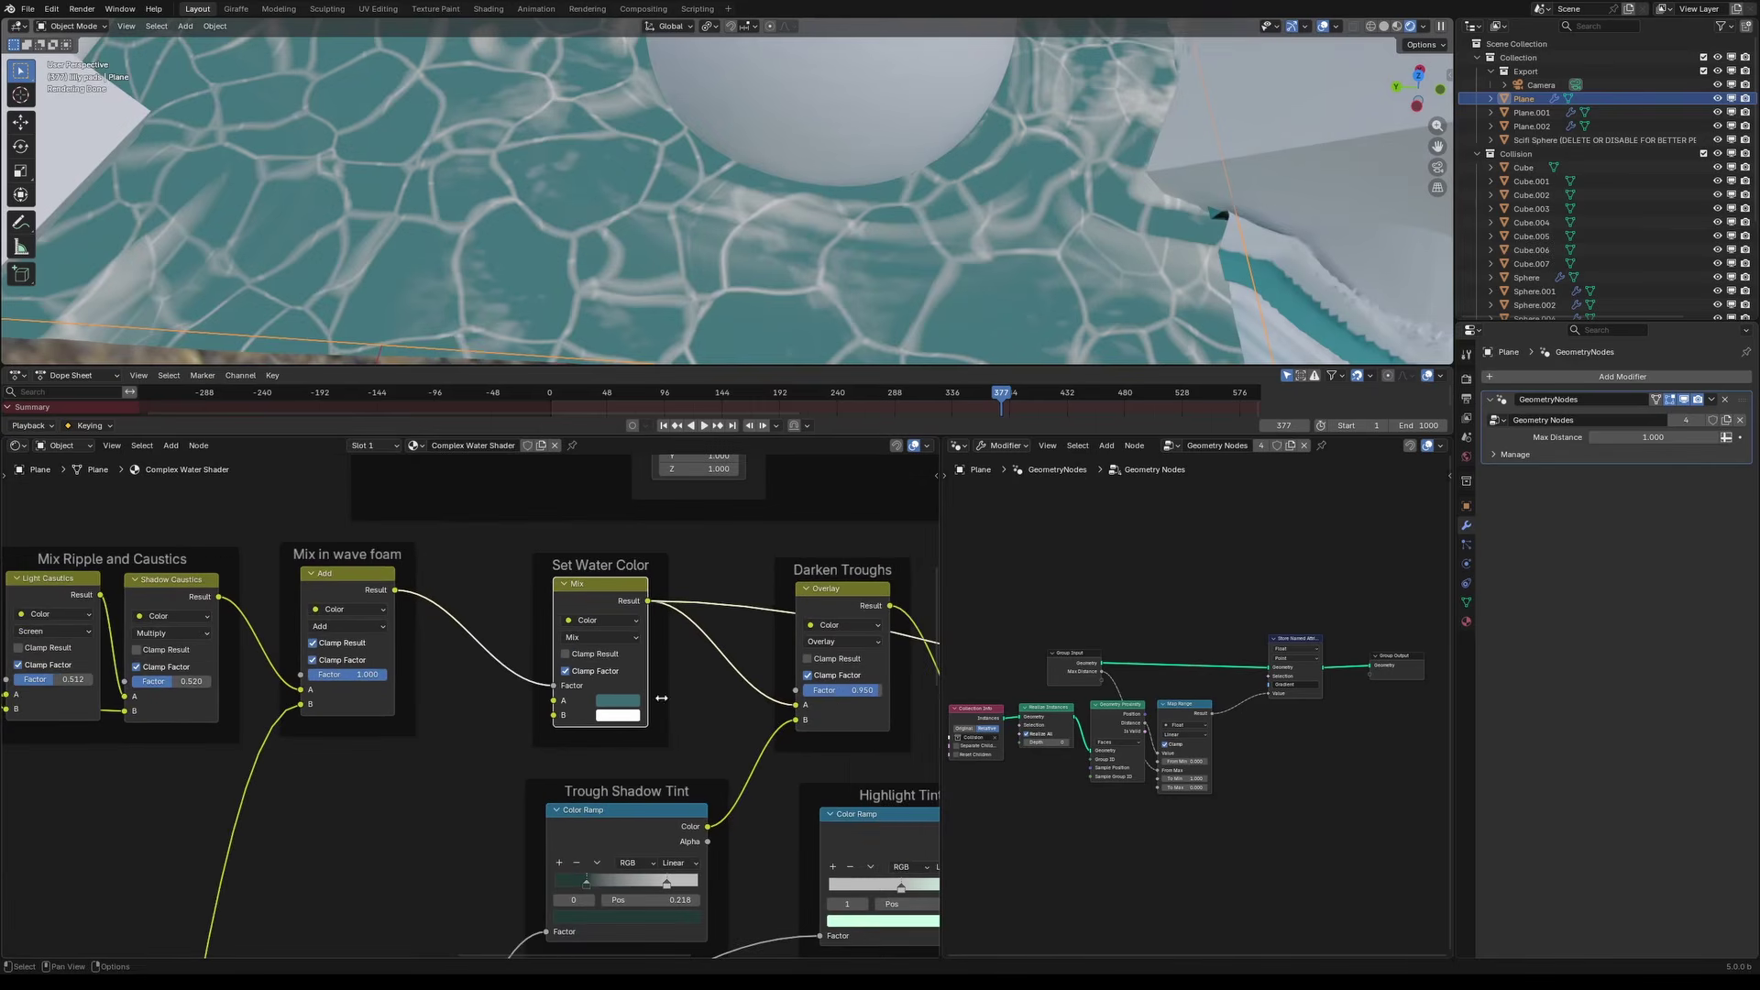
middle_click_drag(670, 707, 804, 495)
scroll(597, 762, "down", 3)
scroll(459, 778, "down", 3)
middle_click_drag(460, 778, 606, 668)
middle_click_drag(275, 746, 630, 640)
scroll(311, 786, "up", 3)
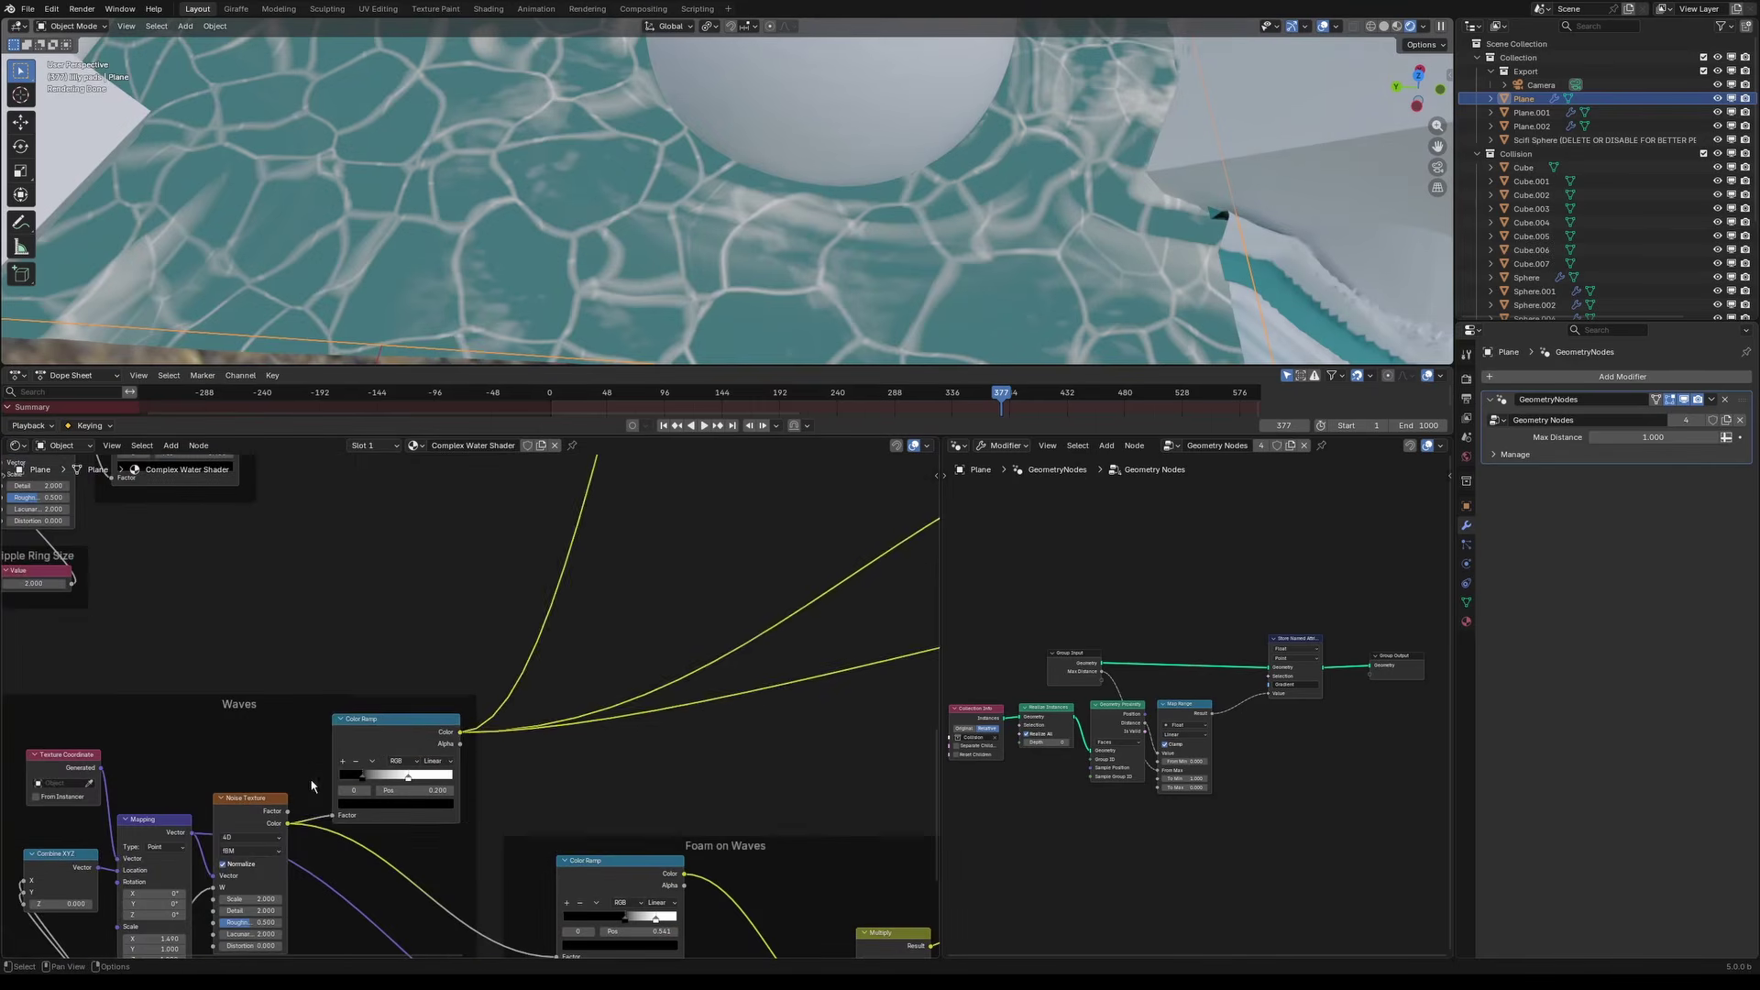
left_click(381, 749, "ctrl+shift")
Step: Follow the waves output to the Trough Shadow Tint Color Ramp and preview that node
scroll(729, 353, "down", 4)
middle_click_drag(716, 540, 306, 765)
middle_click_drag(917, 576, 527, 781)
scroll(527, 781, "up", 3)
scroll(550, 674, "up", 4)
middle_click_drag(550, 673, 585, 743)
left_click(597, 644, "ctrl+shift")
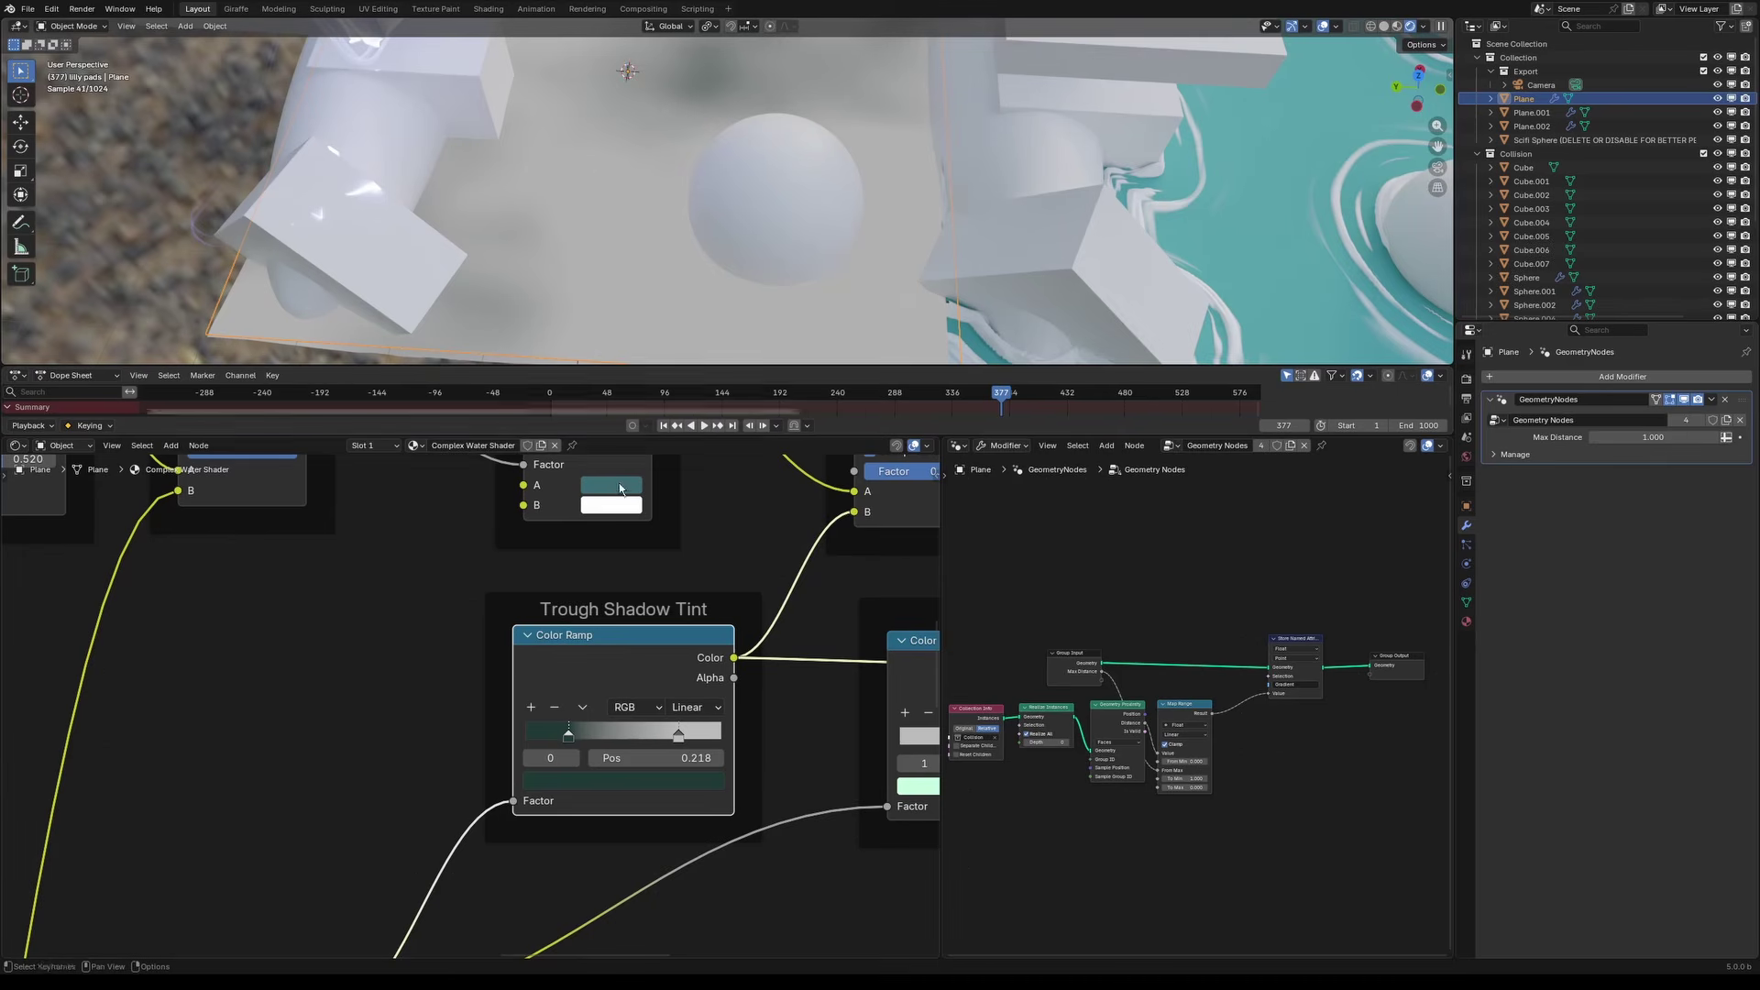
Step: Preview the Darken Troughs Overlay node and inspect the tinted wave troughs on the plane around the sphere
middle_click_drag(696, 728, 445, 933)
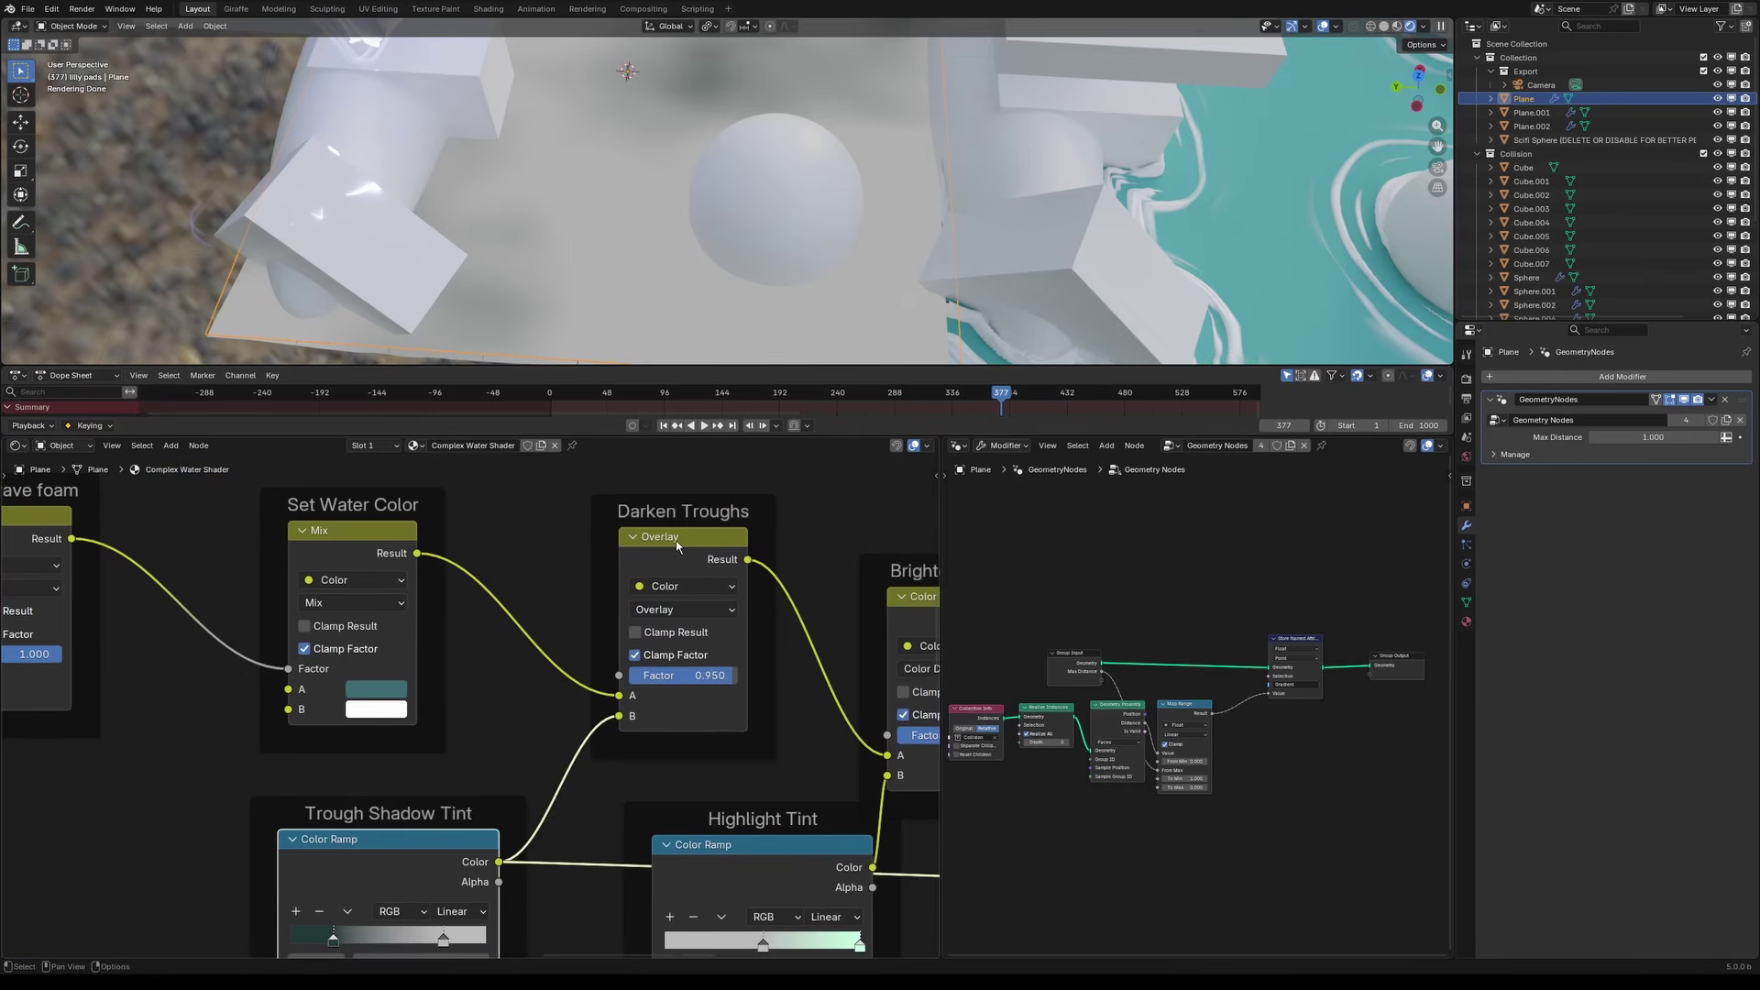
left_click(701, 561, "ctrl+shift")
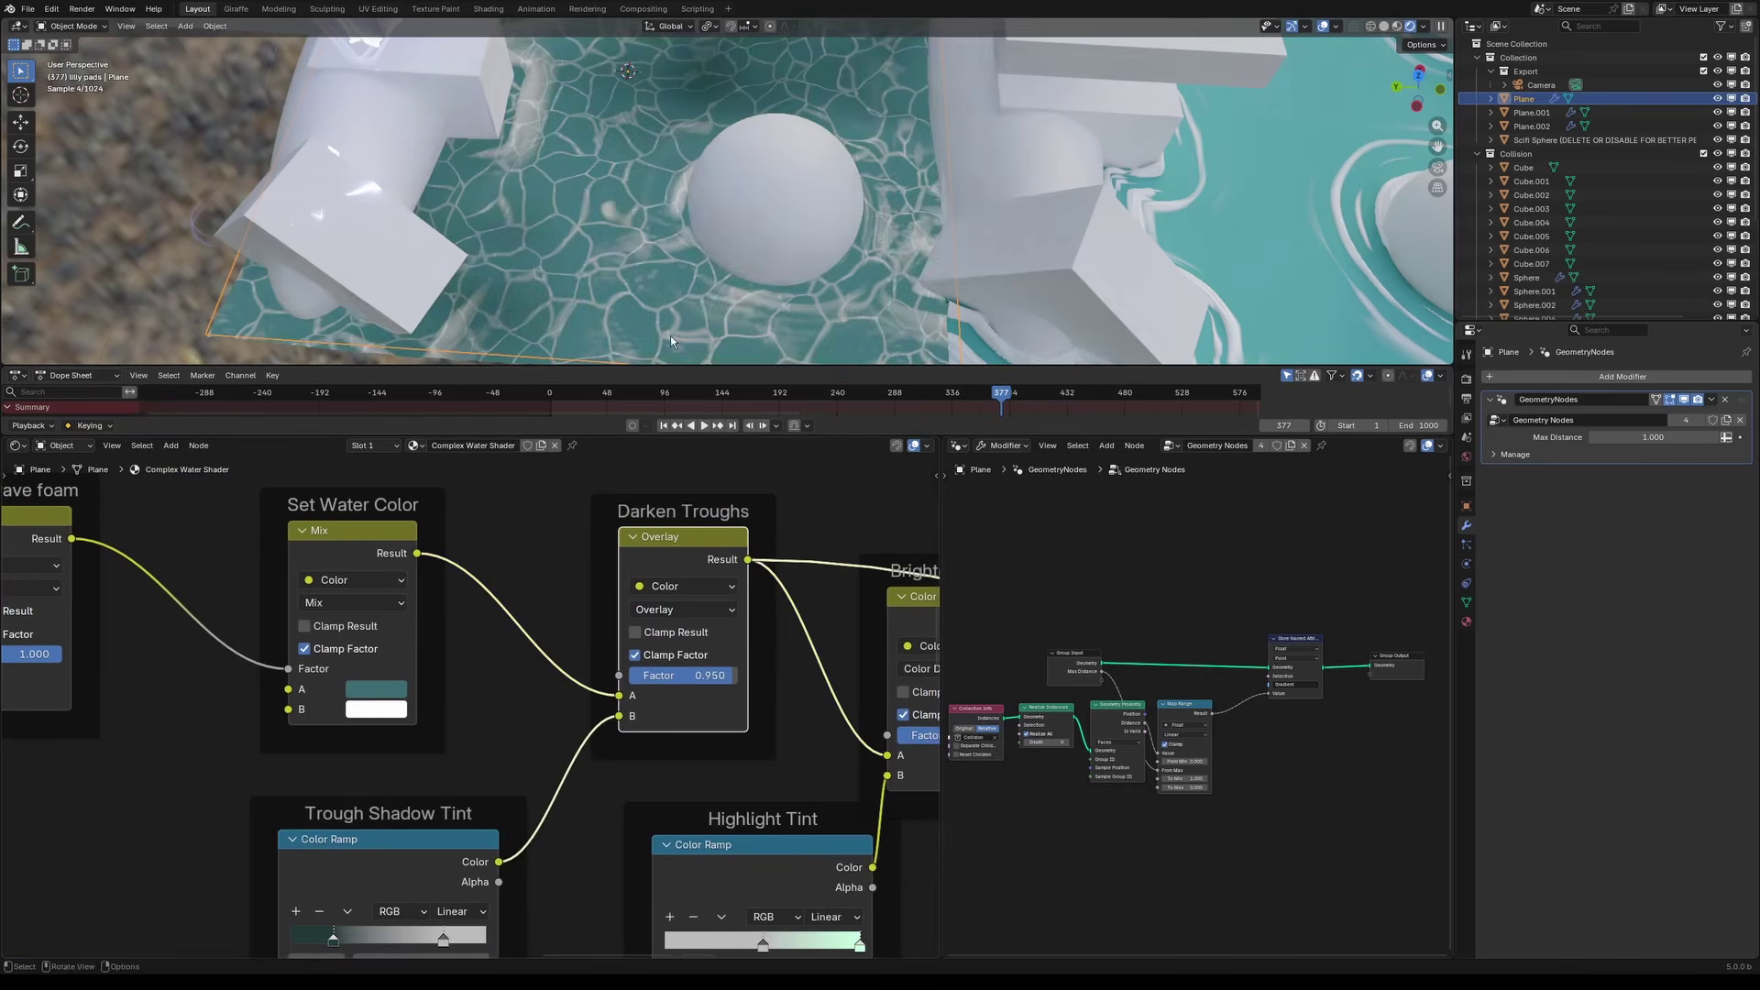
middle_click_drag(675, 105, 644, 252, "shift")
scroll(575, 263, "up", 3)
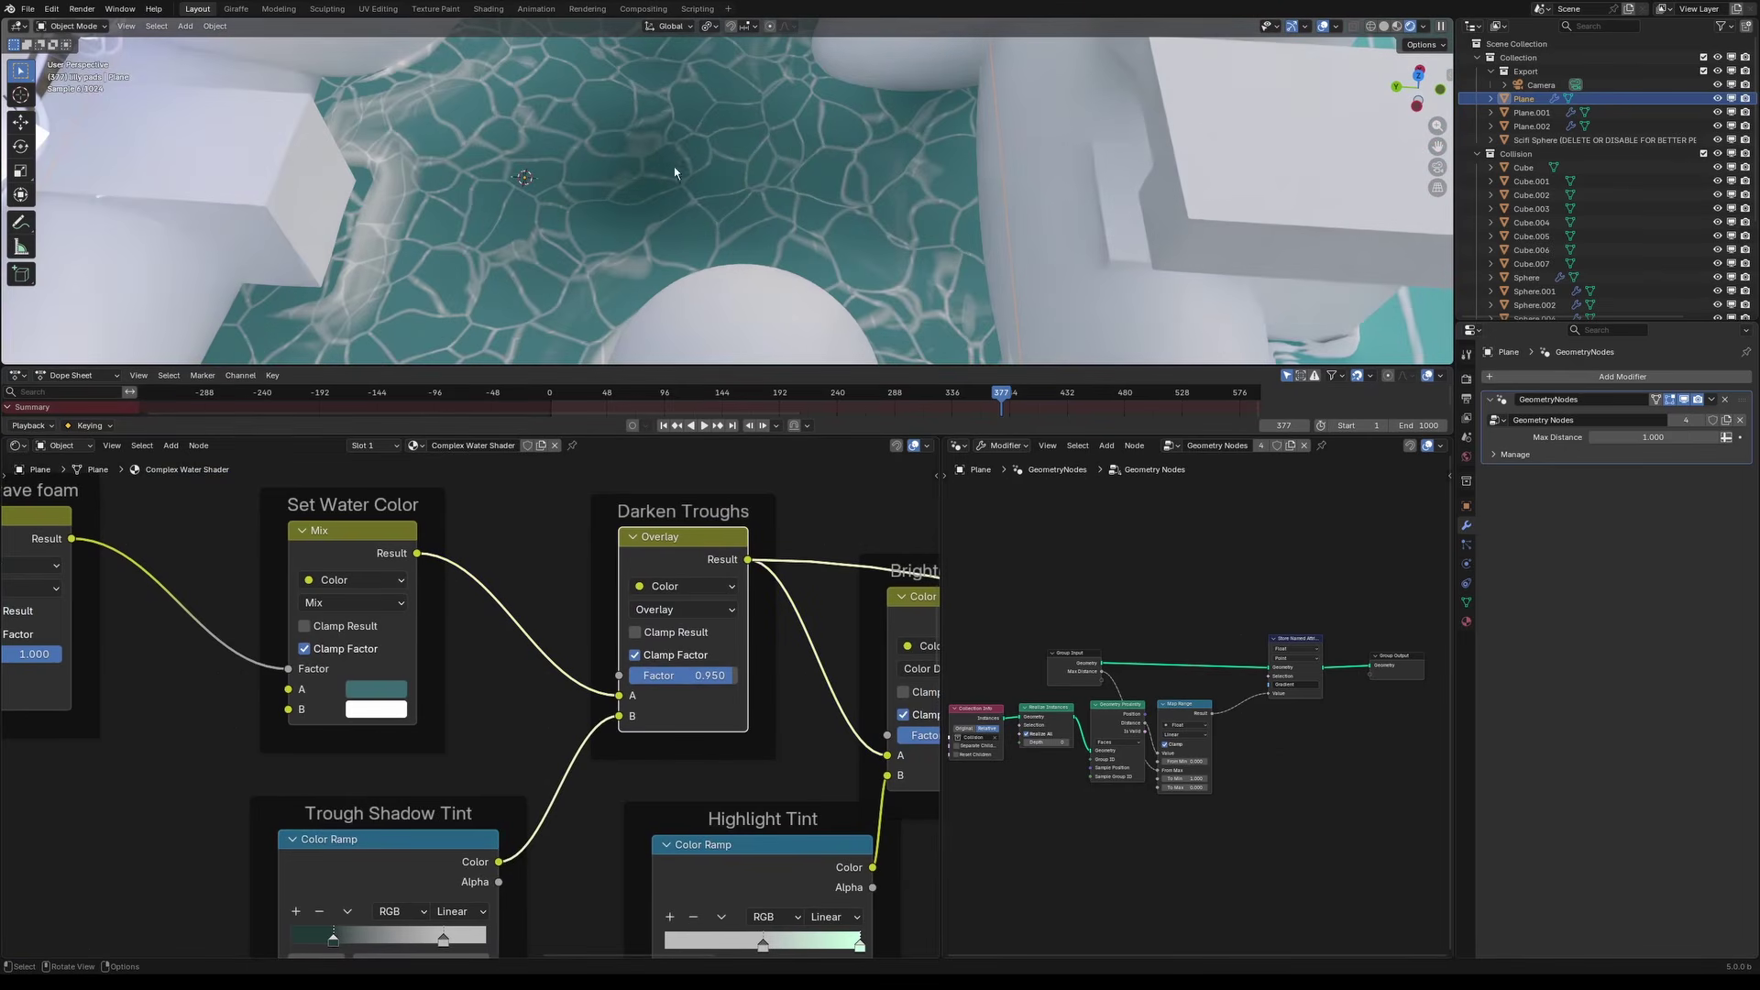
scroll(588, 182, "down", 2)
middle_click_drag(588, 181, 651, 70, "shift")
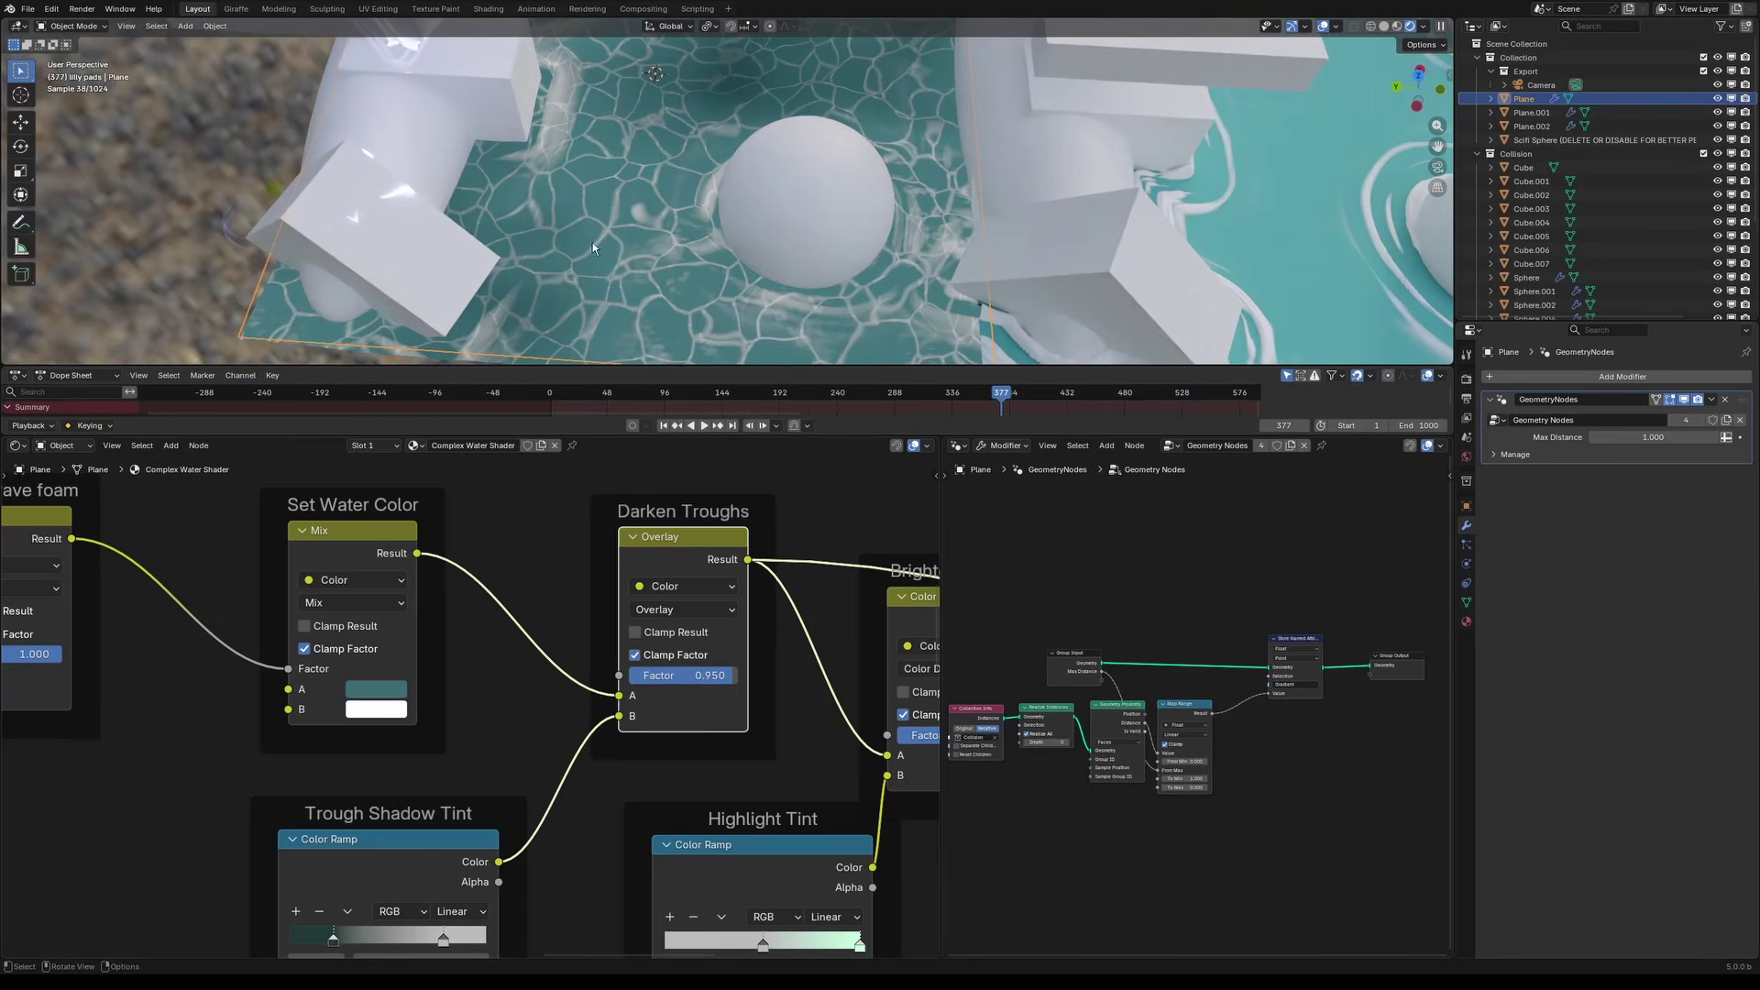
scroll(515, 750, "down", 2)
Step: Trace the Highlight Tint Color Ramp's factor back to the waves and preview the Highlight Tint node
middle_click_drag(631, 812, 389, 812)
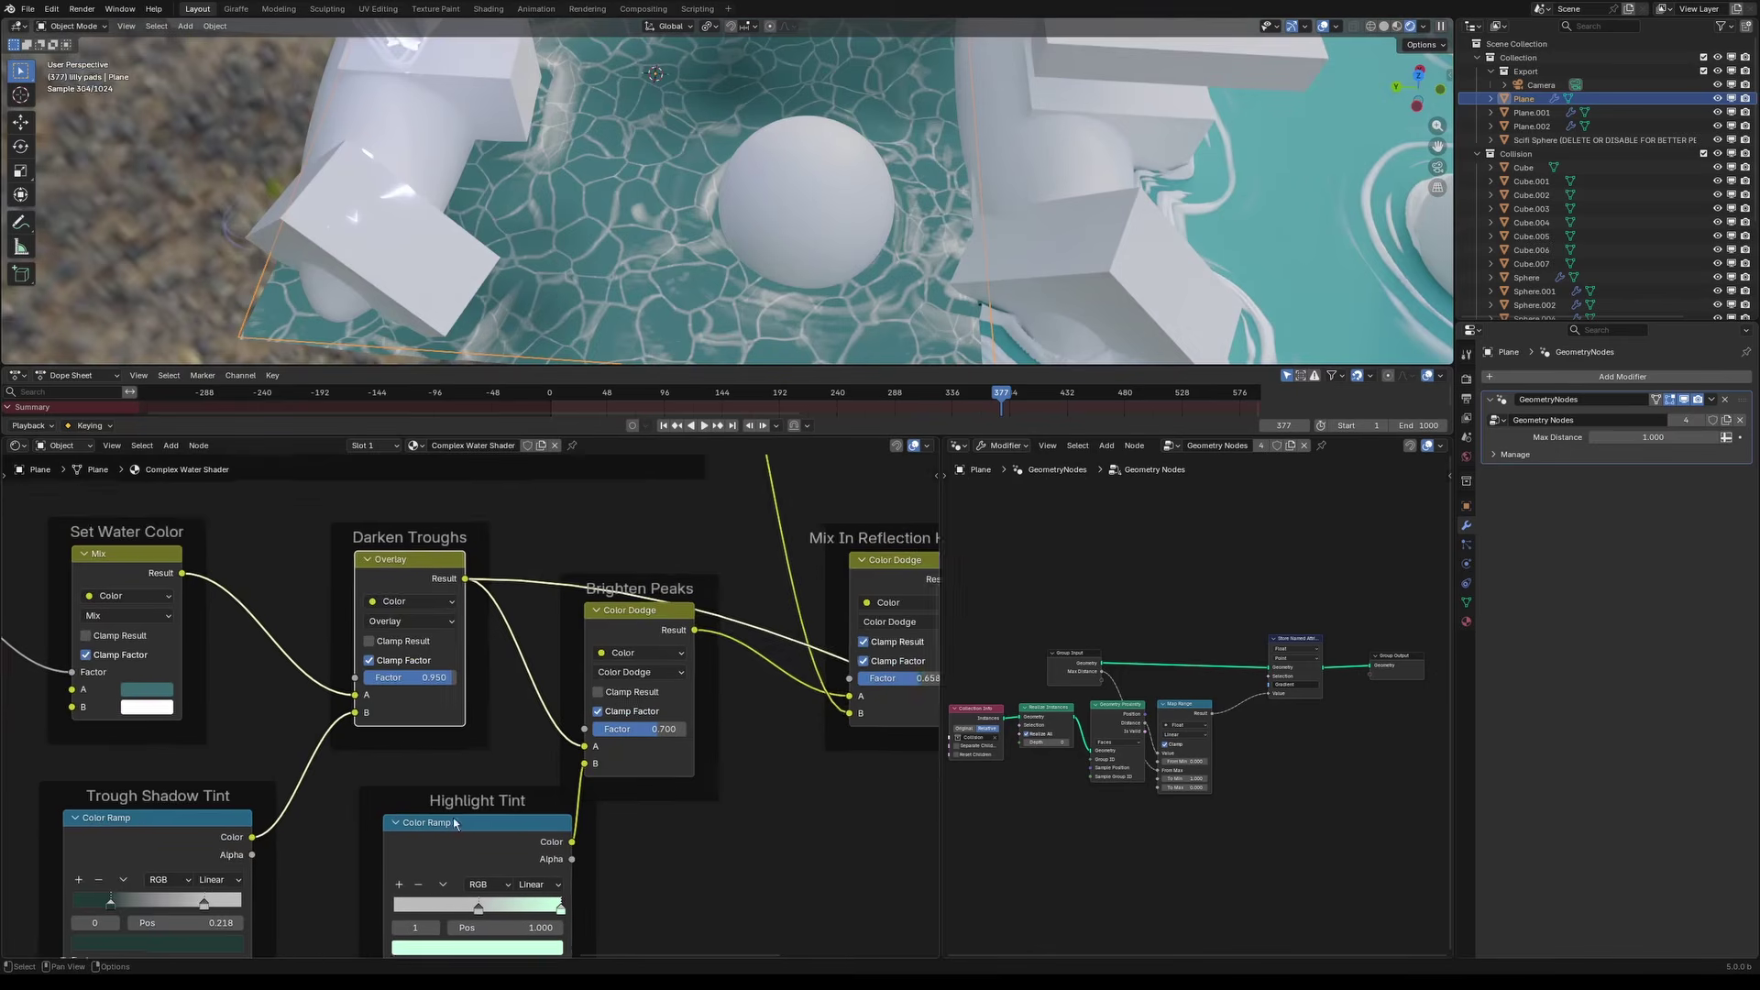
scroll(495, 734, "down", 1)
middle_click_drag(521, 690, 665, 472)
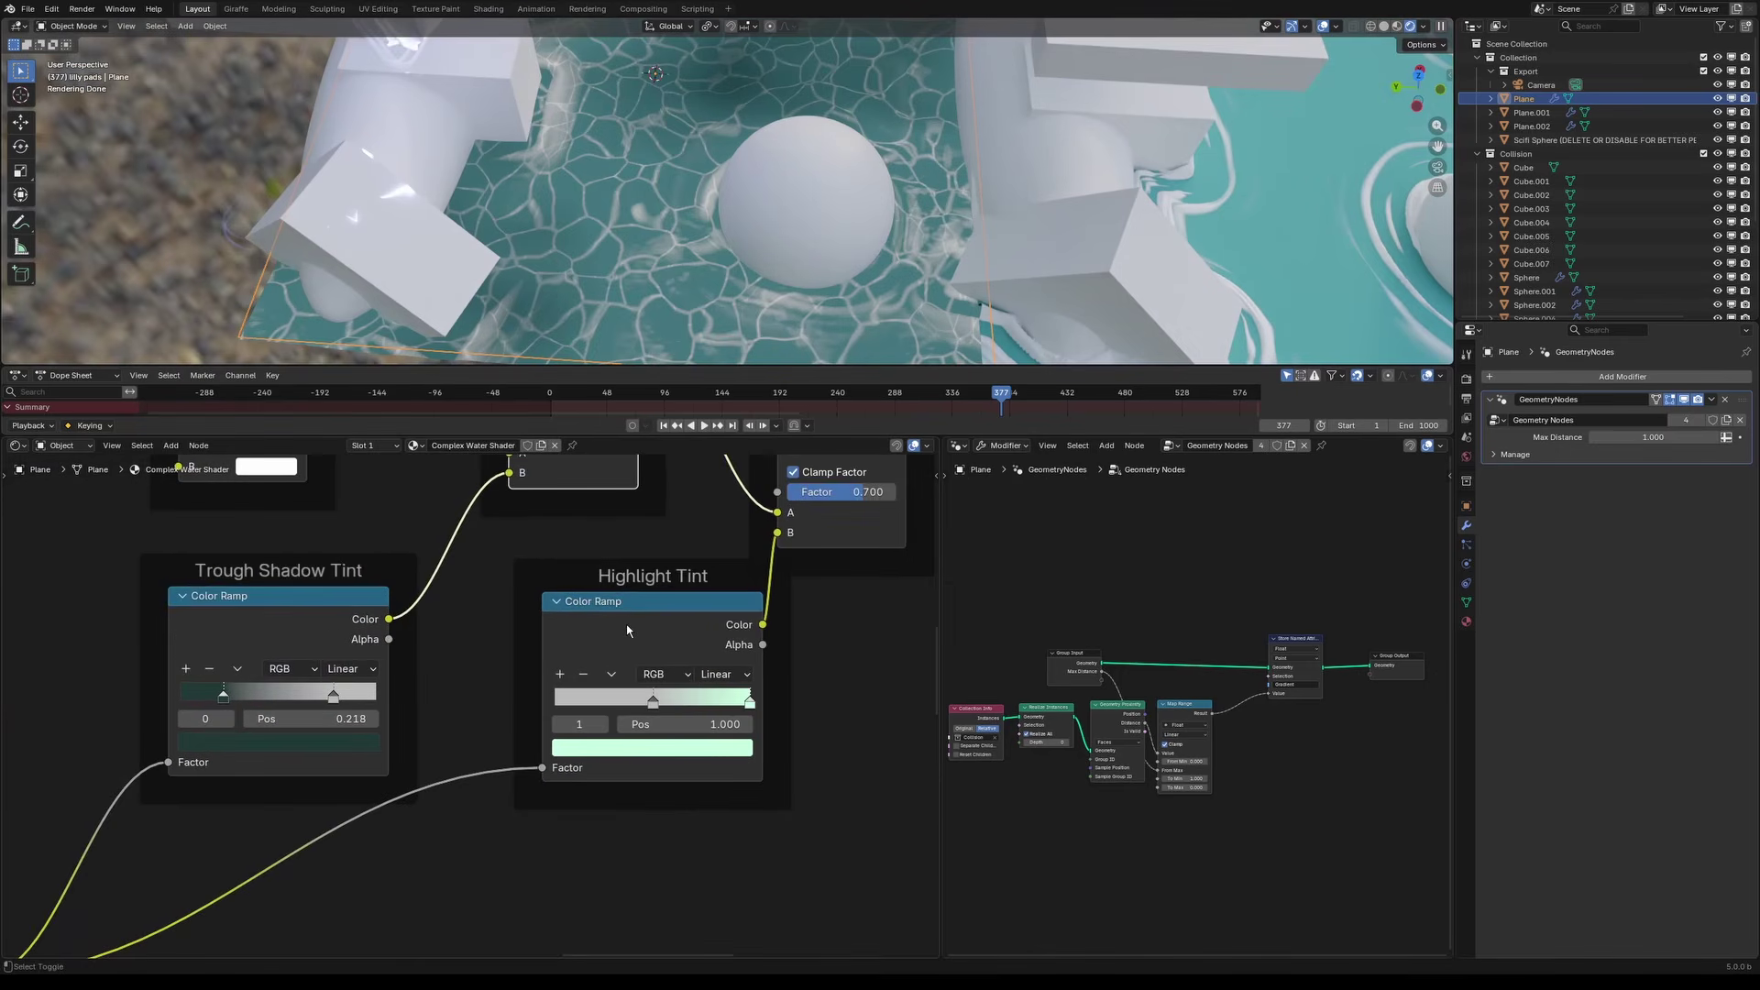
scroll(297, 849, "down", 1)
middle_click_drag(297, 849, 818, 611)
scroll(153, 779, "down", 1)
middle_click_drag(358, 778, 386, 691)
middle_click_drag(782, 671, 314, 924)
scroll(476, 704, "up", 8)
middle_click_drag(664, 737, 543, 727)
left_click(544, 727, "ctrl+shift")
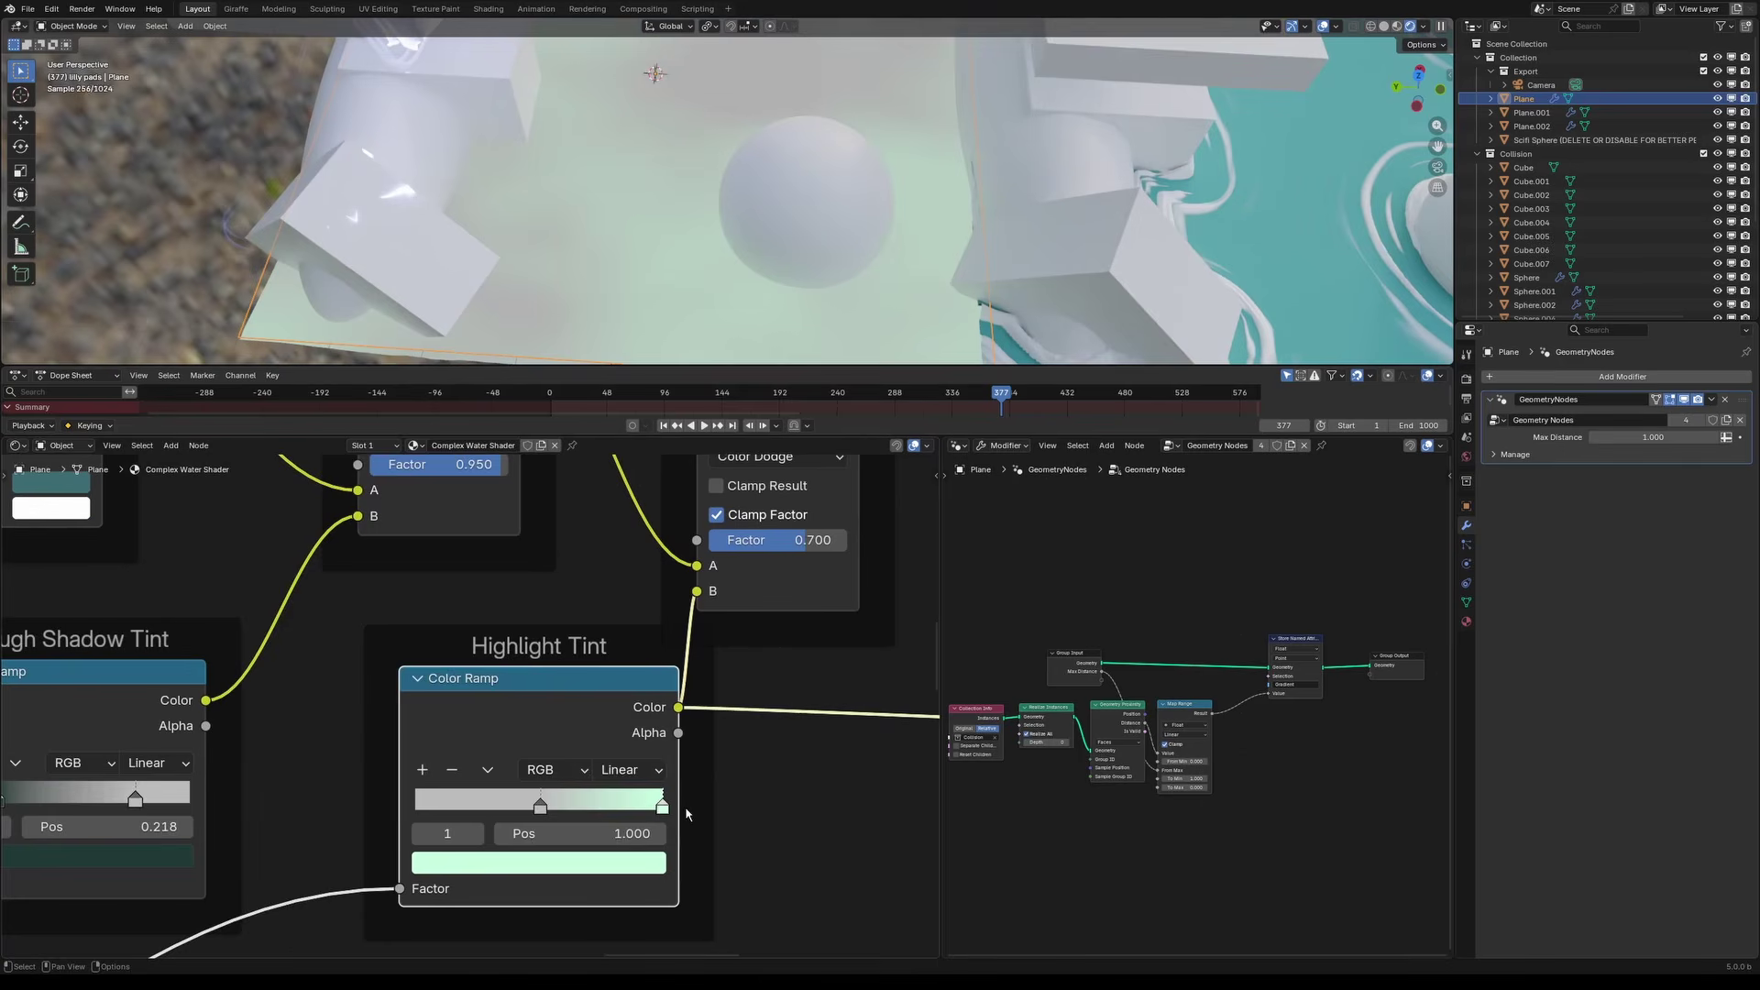
Step: Preview the Brighten Peaks Color Dodge node and inspect the brightened wave peaks near the sphere
mouse_move(684, 544)
middle_mouse_down()
mouse_move(569, 719)
mouse_move(581, 763)
middle_mouse_up()
scroll(581, 763, "up", 2)
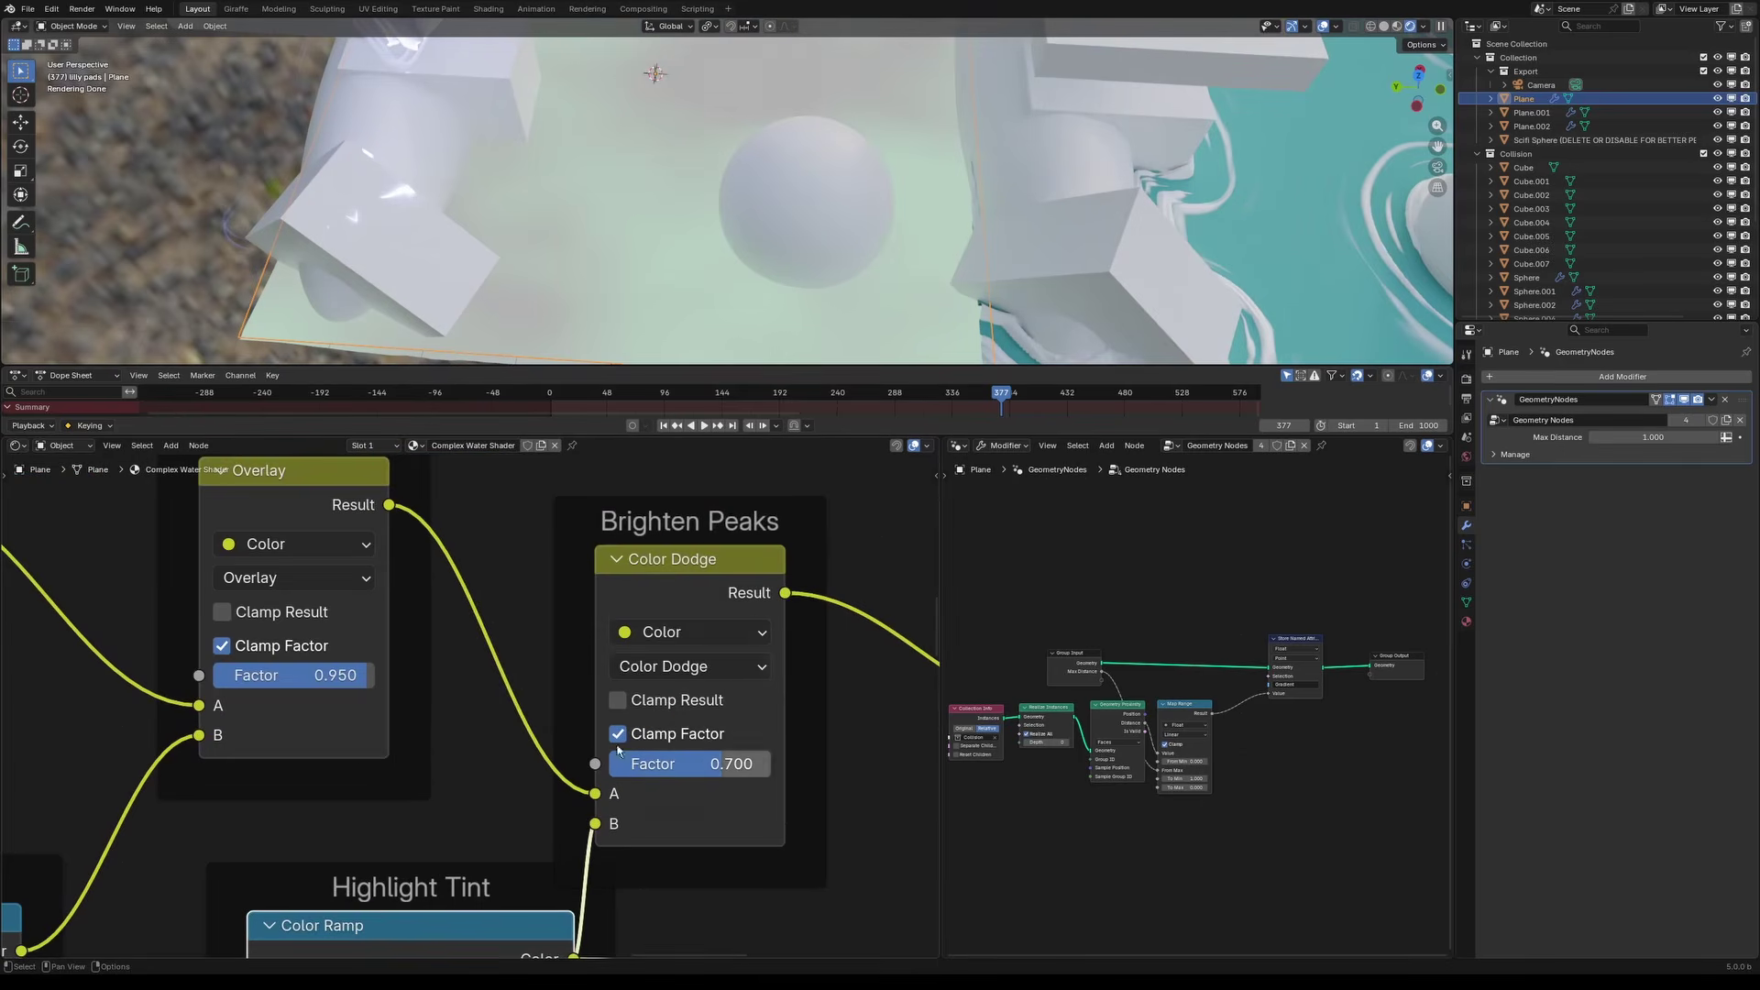
scroll(605, 699, "down", 4)
middle_click_drag(280, 566, 401, 572)
middle_click_drag(802, 747, 669, 763)
scroll(669, 747, "up", 1)
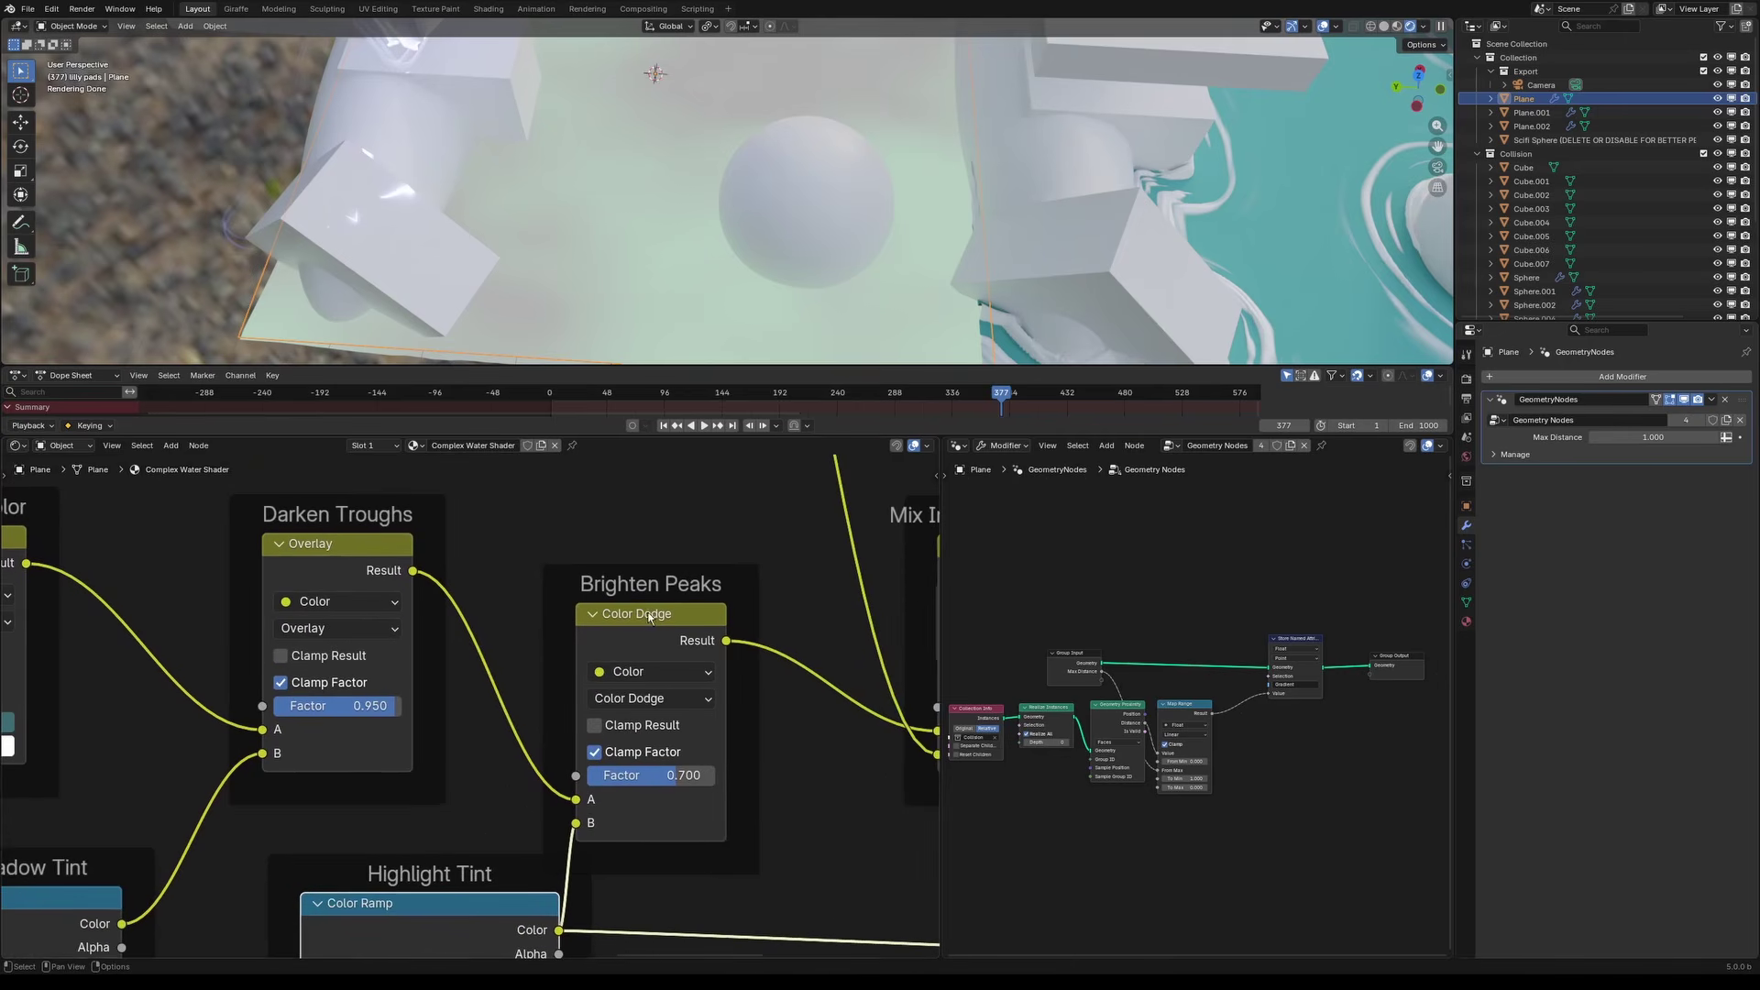
left_click(643, 633, "ctrl+shift")
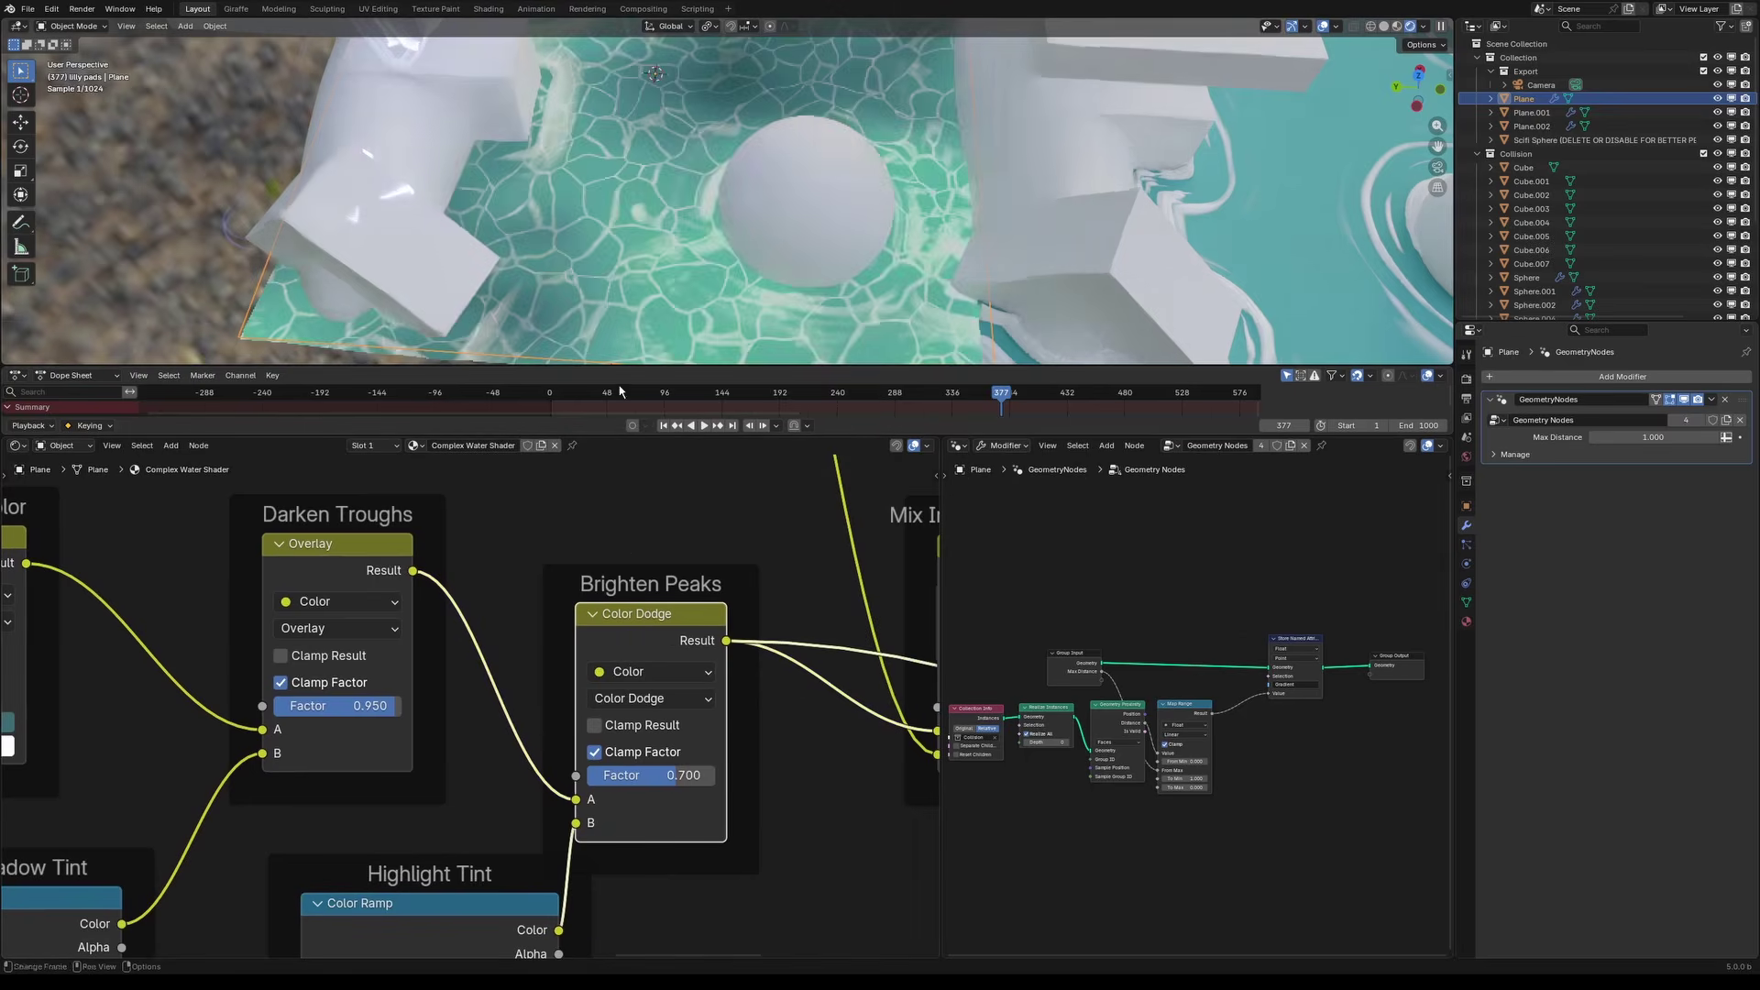
middle_click_drag(717, 249, 768, 238)
scroll(766, 235, "up", 2)
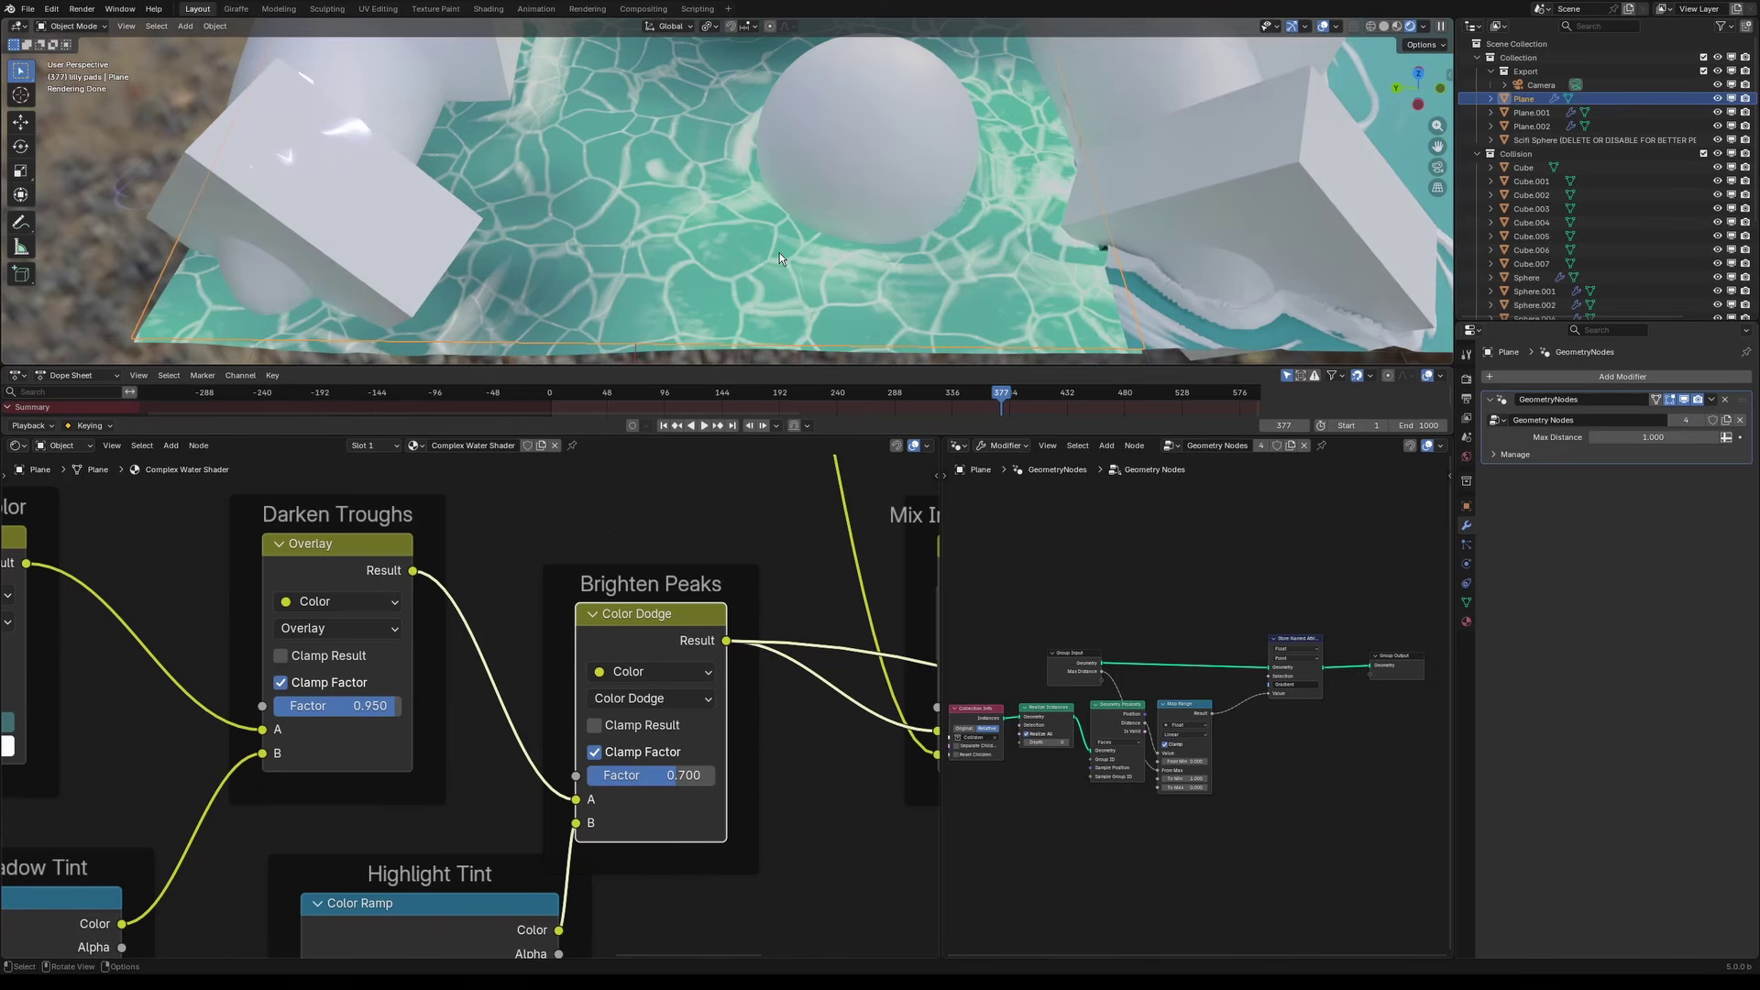
Step: Preview the Mix In Reflection Highlight Color Dodge node and view the plane from a lower angle
scroll(633, 733, "down", 2)
middle_click_drag(634, 732, 528, 770)
scroll(528, 770, "down", 2)
middle_click_drag(430, 617, 566, 782)
scroll(566, 782, "down", 1)
middle_click_drag(732, 889, 651, 772)
scroll(651, 772, "up", 4)
scroll(651, 771, "up", 4)
middle_click_drag(733, 352, 739, 192)
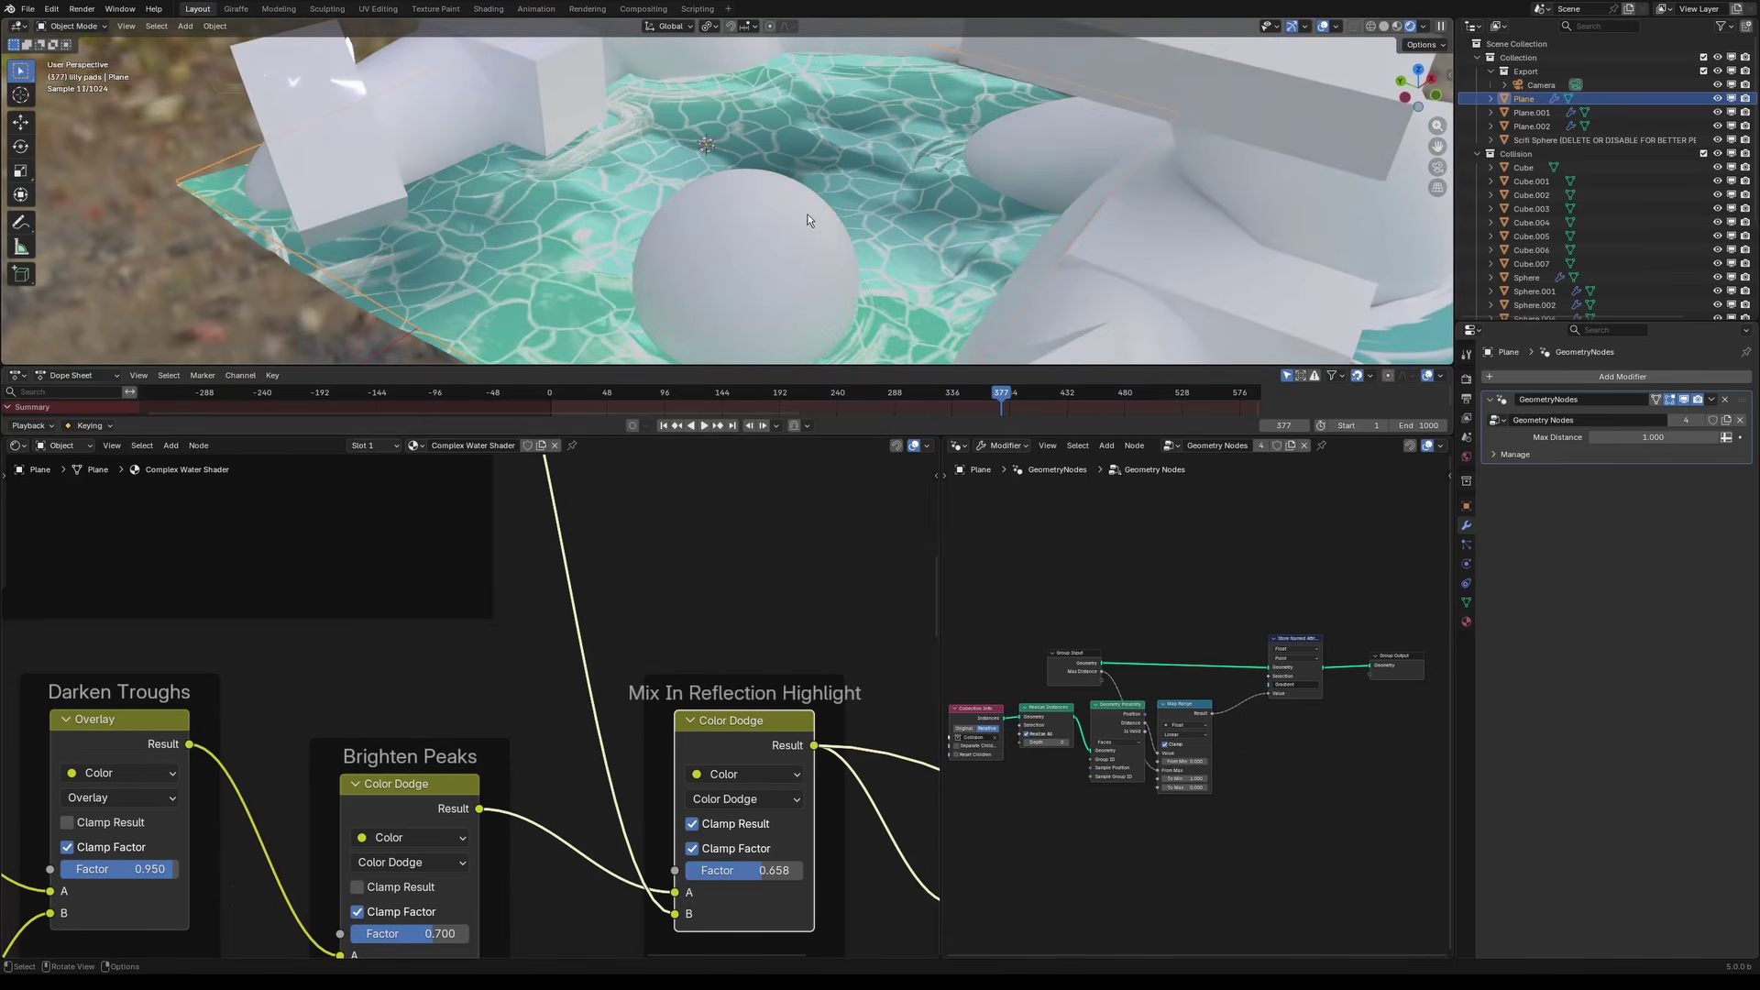
Step: Examine the Hackjob Specular nodes from Geometry and Reflect through Mapping and Separate Color, and select the Color Ramp
middle_click_drag(385, 509, 583, 835)
middle_click_drag(679, 771, 486, 771)
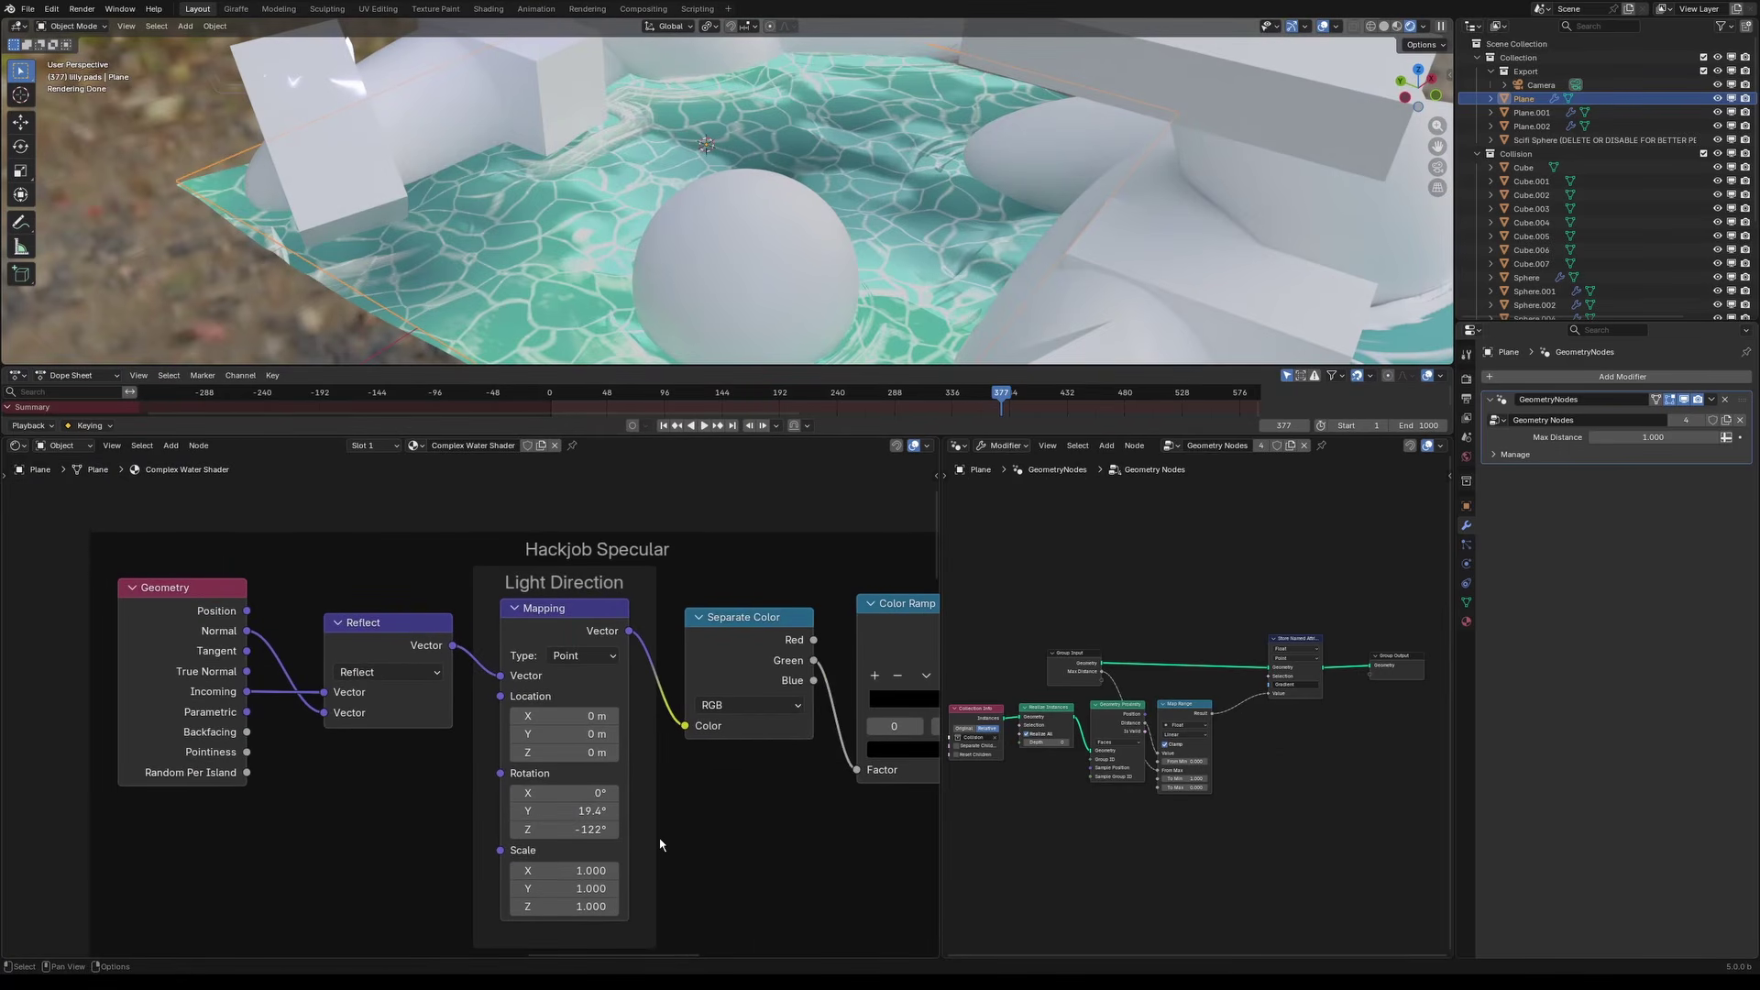
scroll(458, 807, "down", 2)
middle_click_drag(458, 807, 586, 810)
scroll(585, 811, "up", 2)
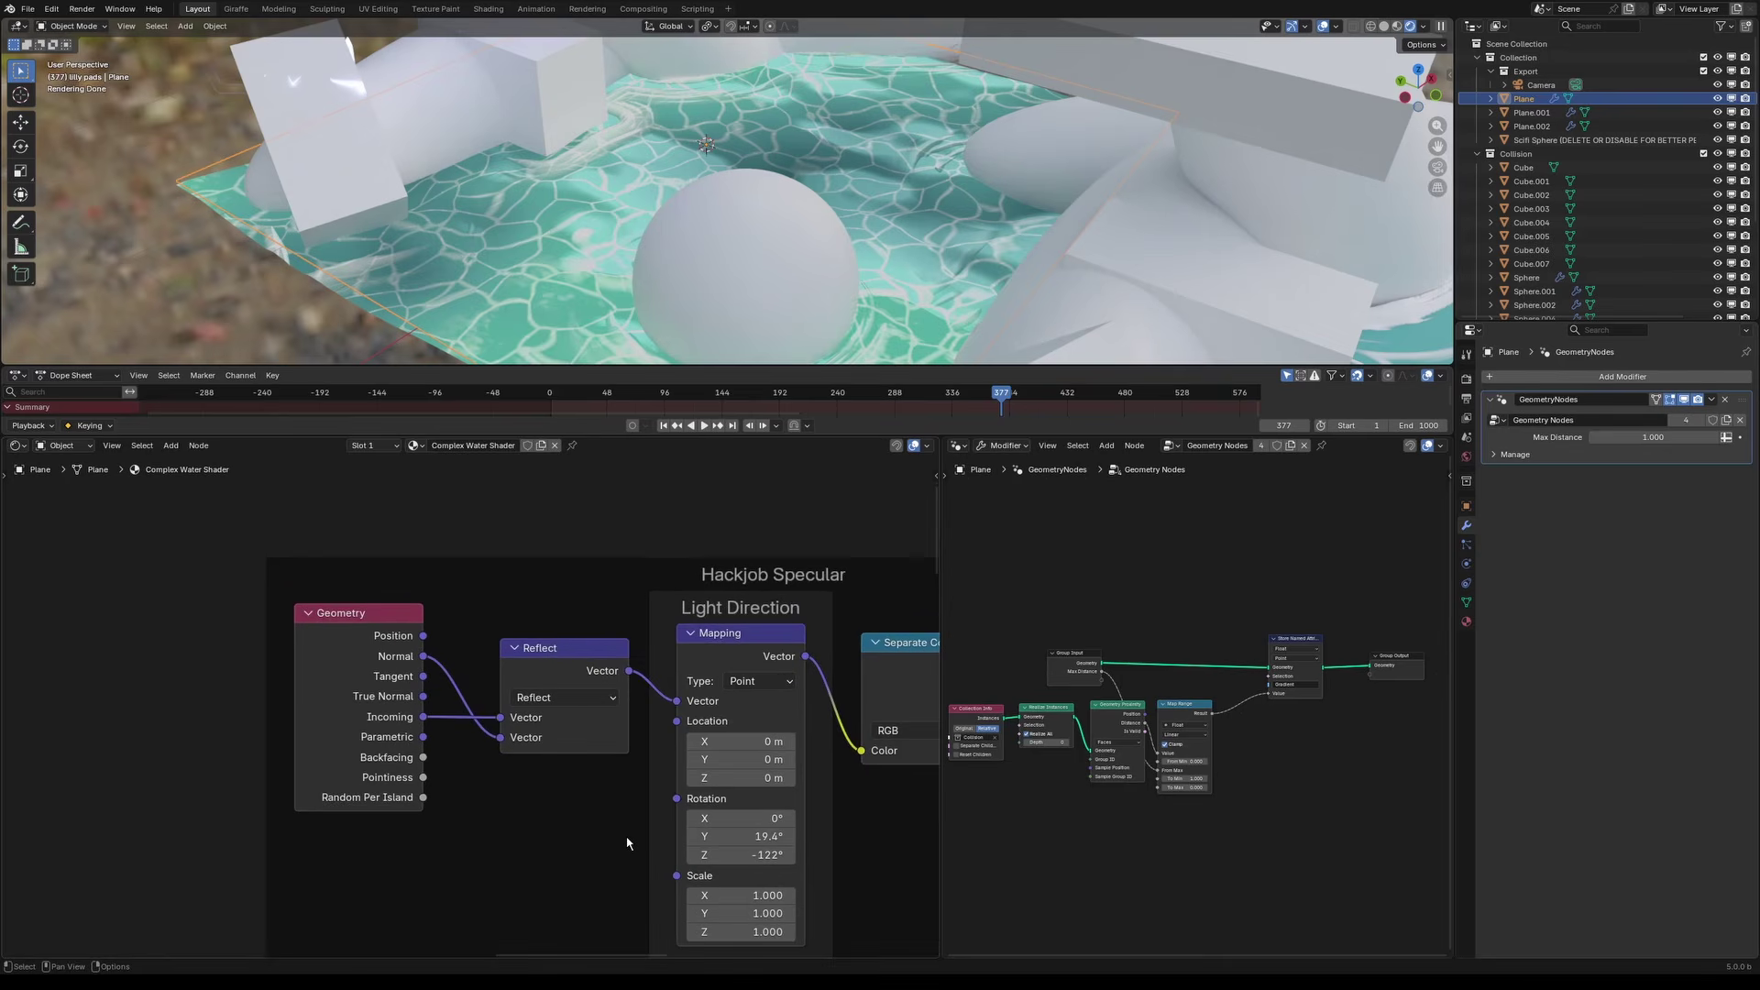
scroll(627, 842, "down", 2)
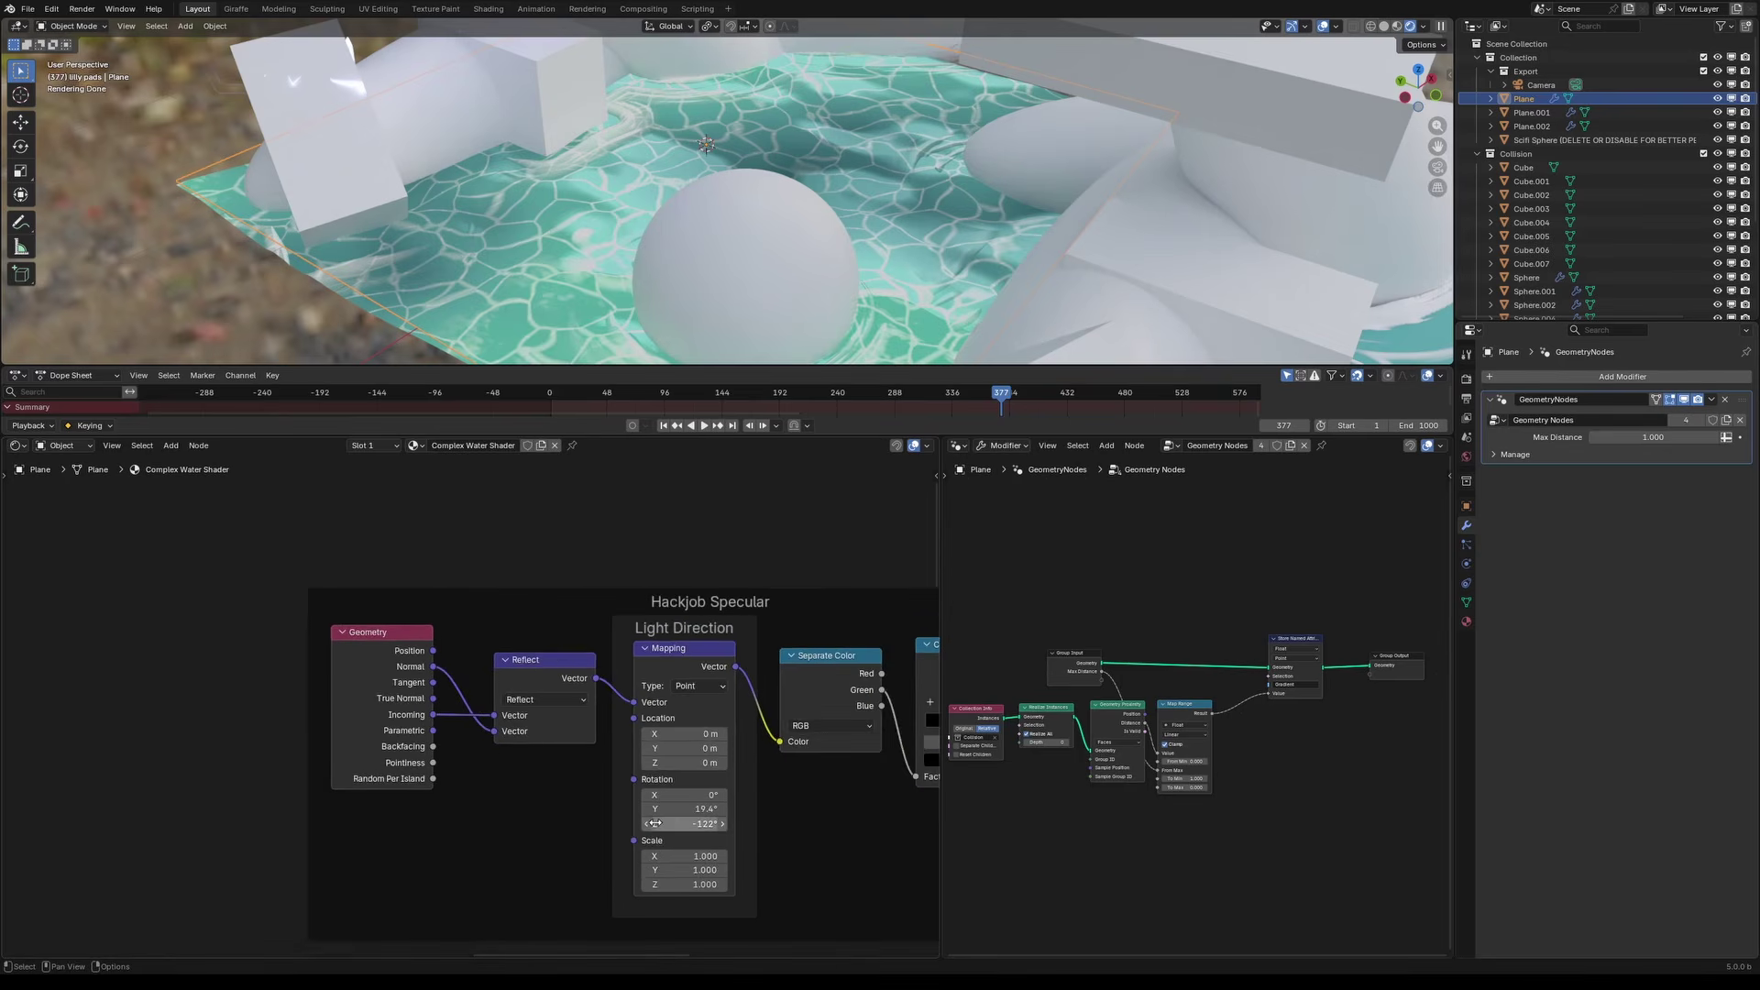
middle_click_drag(627, 841, 477, 778)
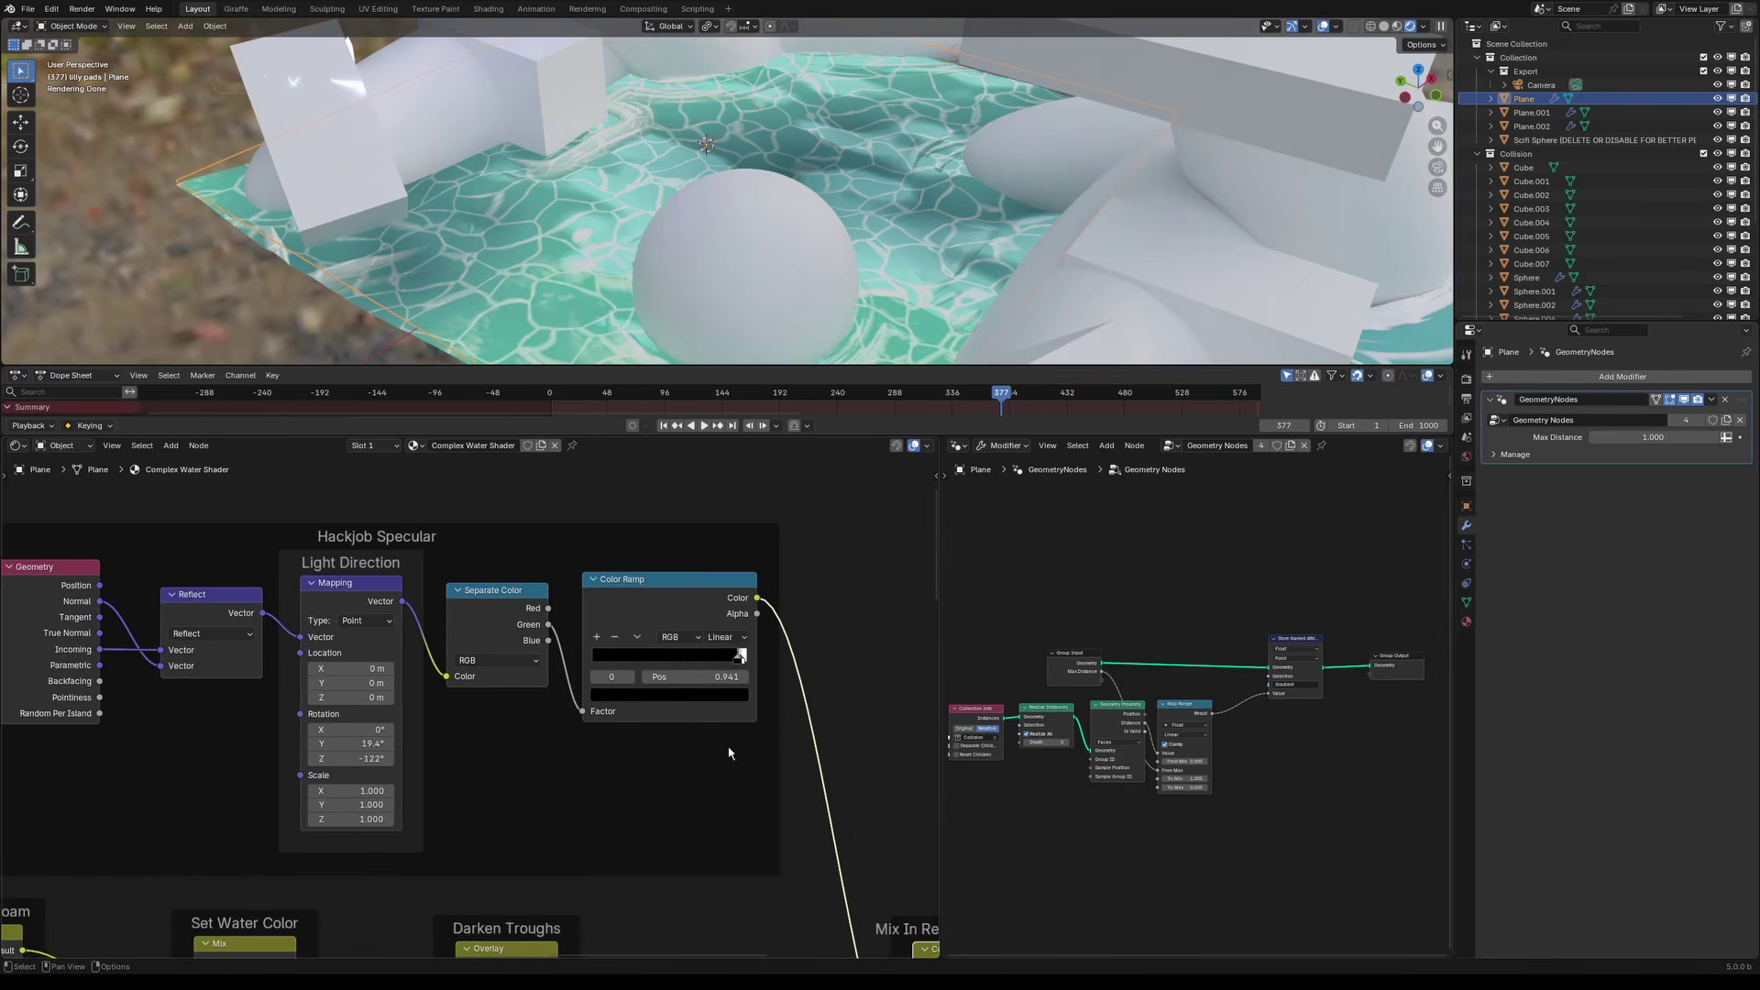
left_click(677, 601)
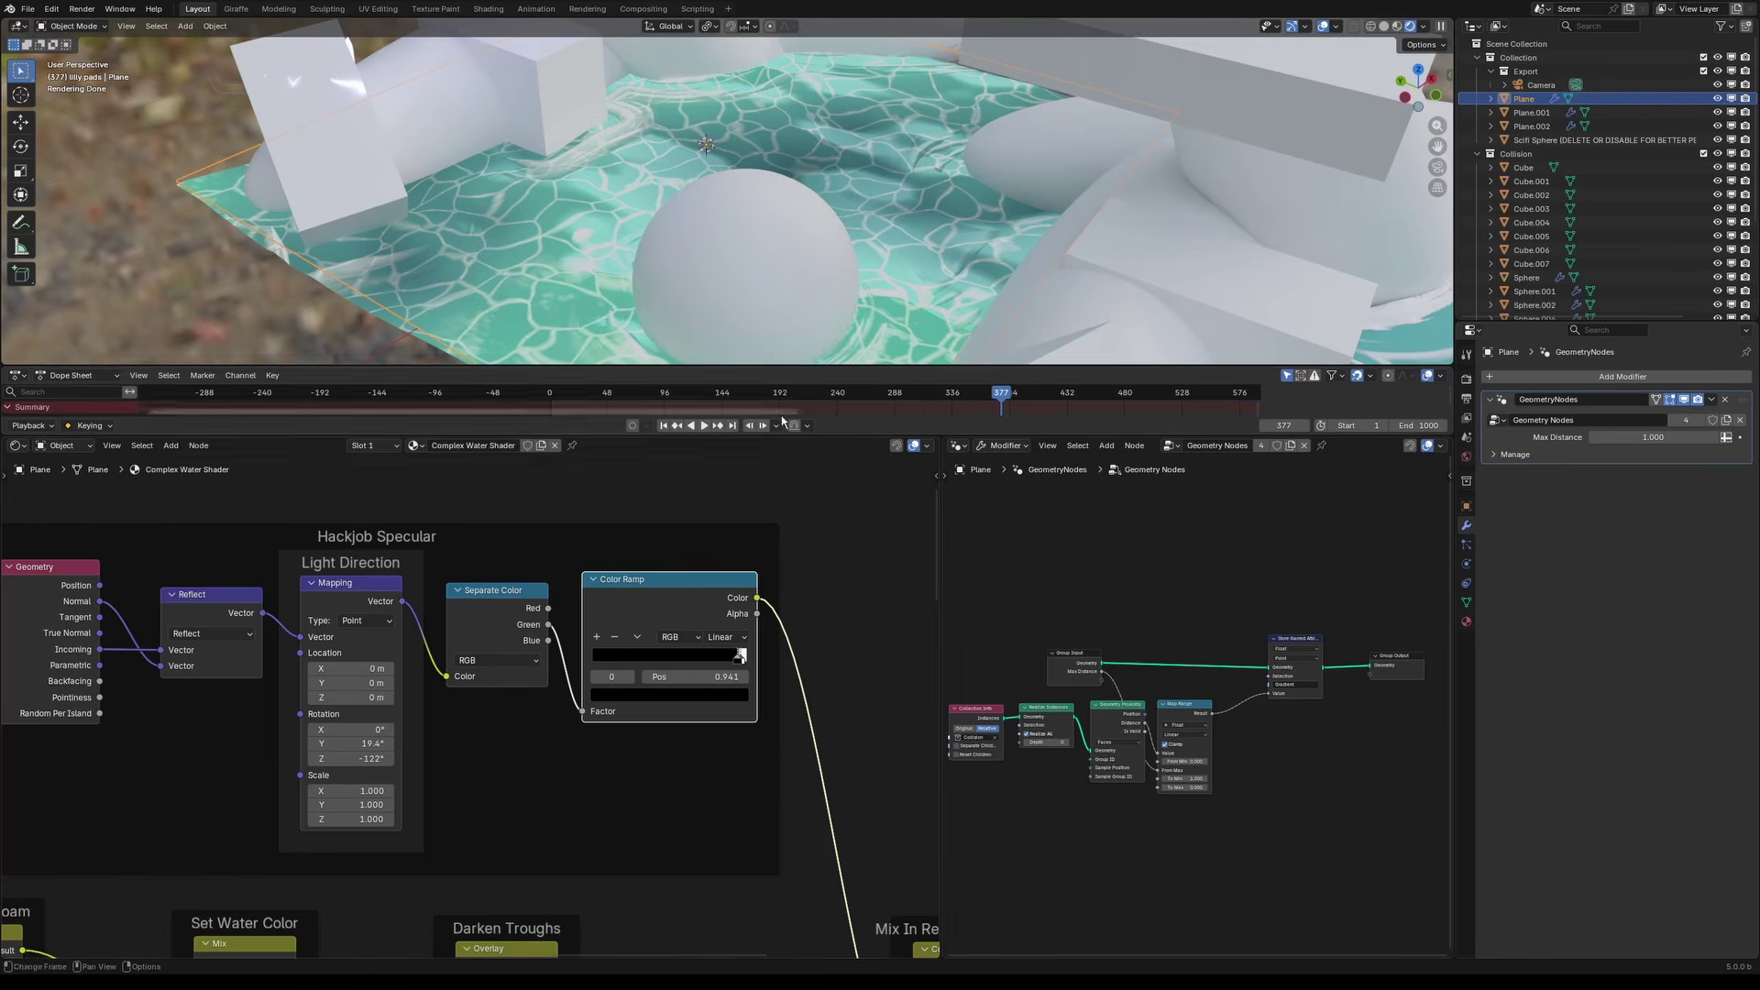
Step: Preview the Reflect node that combines the Geometry node's Incoming and Normal vectors in the Hackjob Specular frame
middle_click_drag(349, 643, 801, 724)
scroll(801, 724, "up", 9)
middle_click_drag(545, 736, 420, 742)
scroll(420, 742, "up", 1)
mouse_move(592, 633)
left_mouse_down()
mouse_move(575, 648)
mouse_move(593, 631)
mouse_move(582, 616)
left_mouse_up()
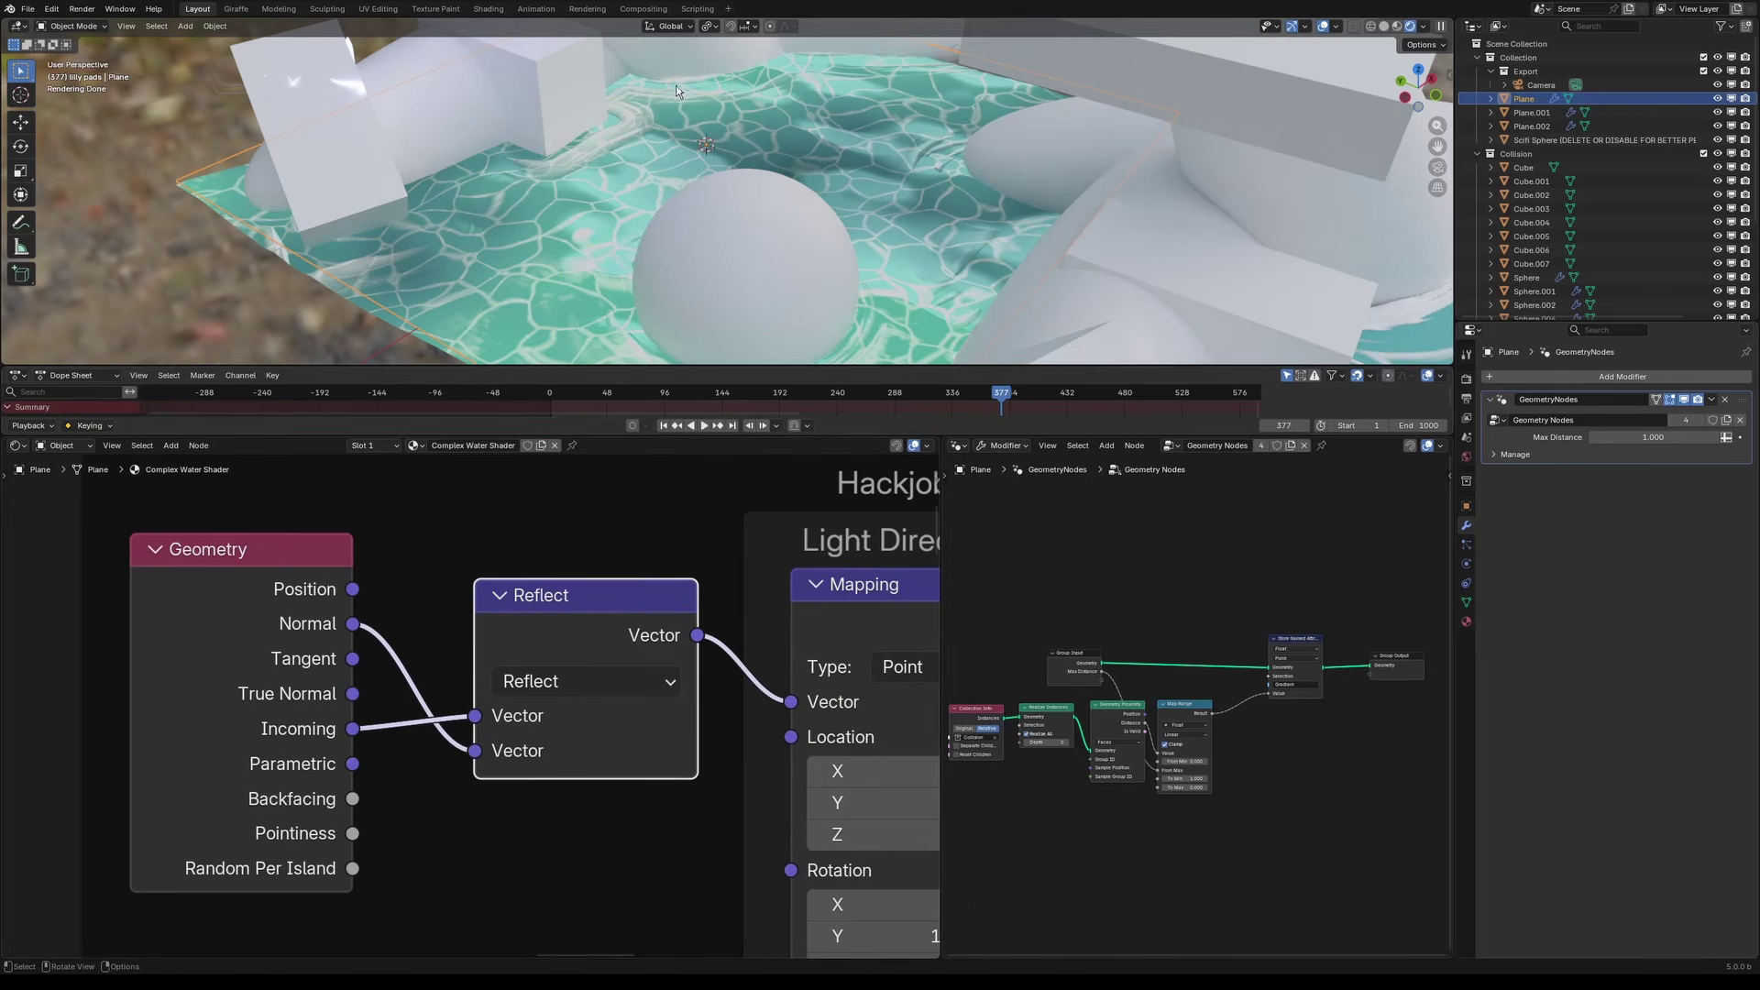
middle_click_drag(729, 223, 607, 211)
left_click(564, 640, "ctrl+shift")
Step: Preview the Separate Color node's Green output and compare it with the Light Direction mapping from another view angle
middle_click_drag(820, 652, 538, 680)
left_click(538, 680)
left_click(538, 680, "ctrl+shift")
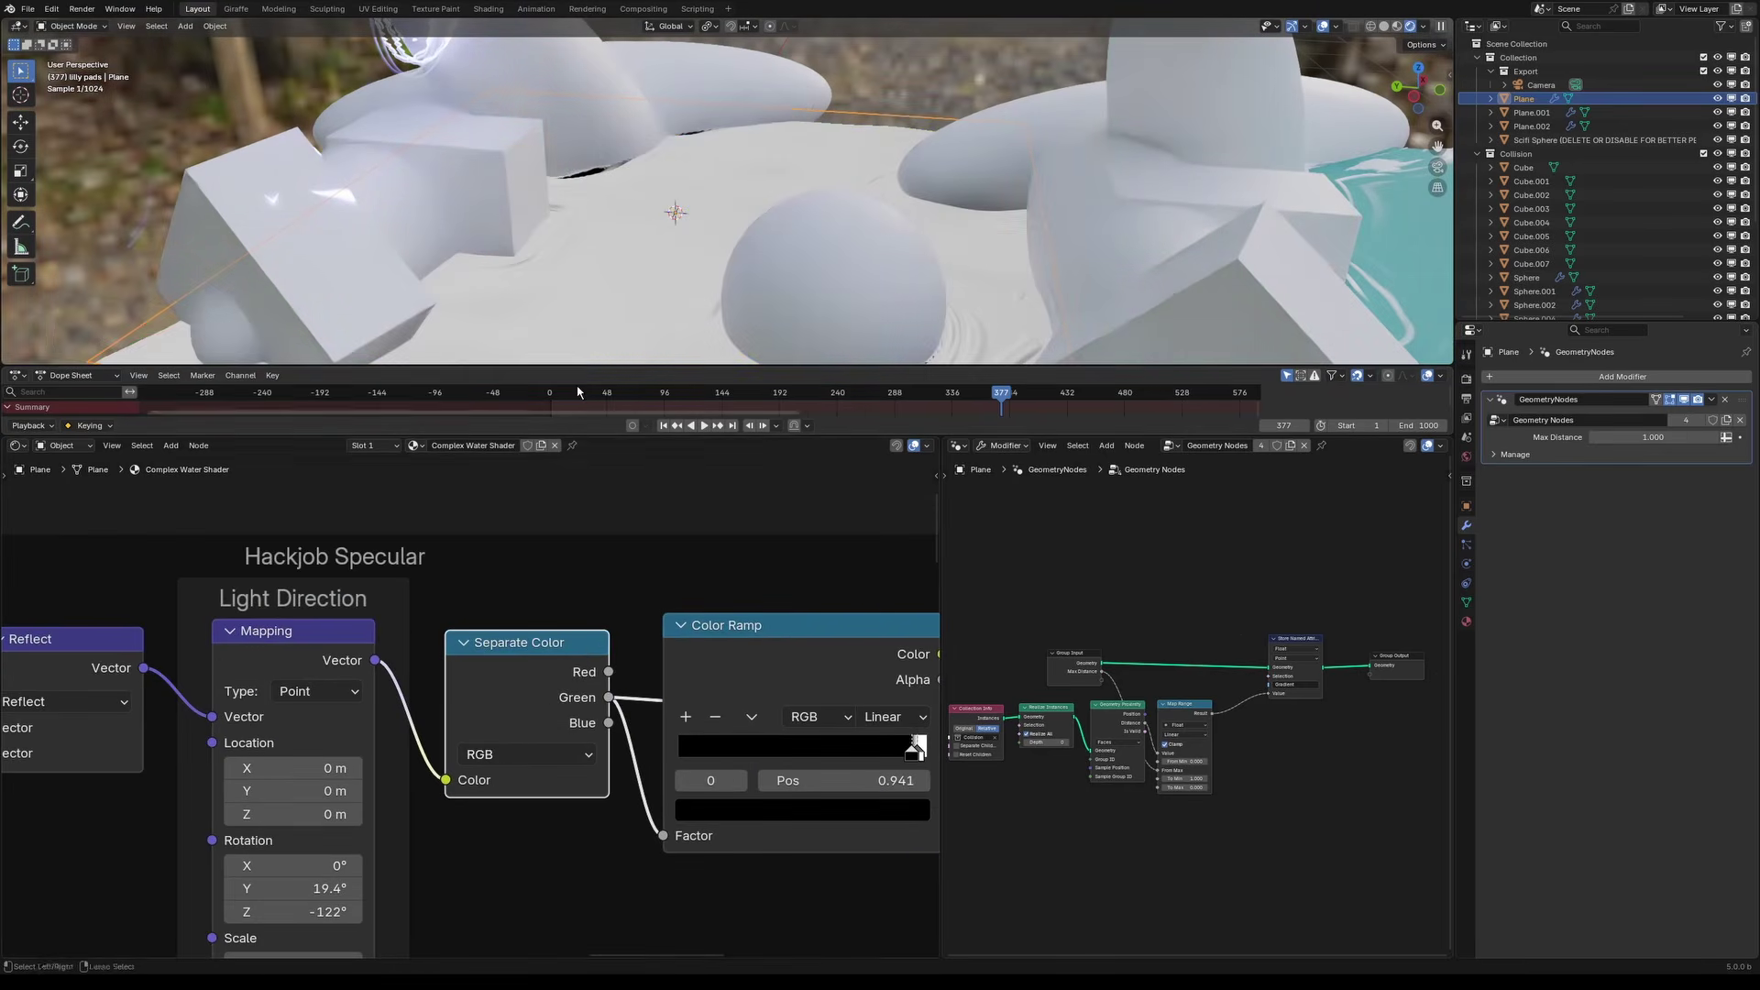
middle_click_drag(548, 242, 789, 279)
middle_click_drag(339, 866, 531, 759)
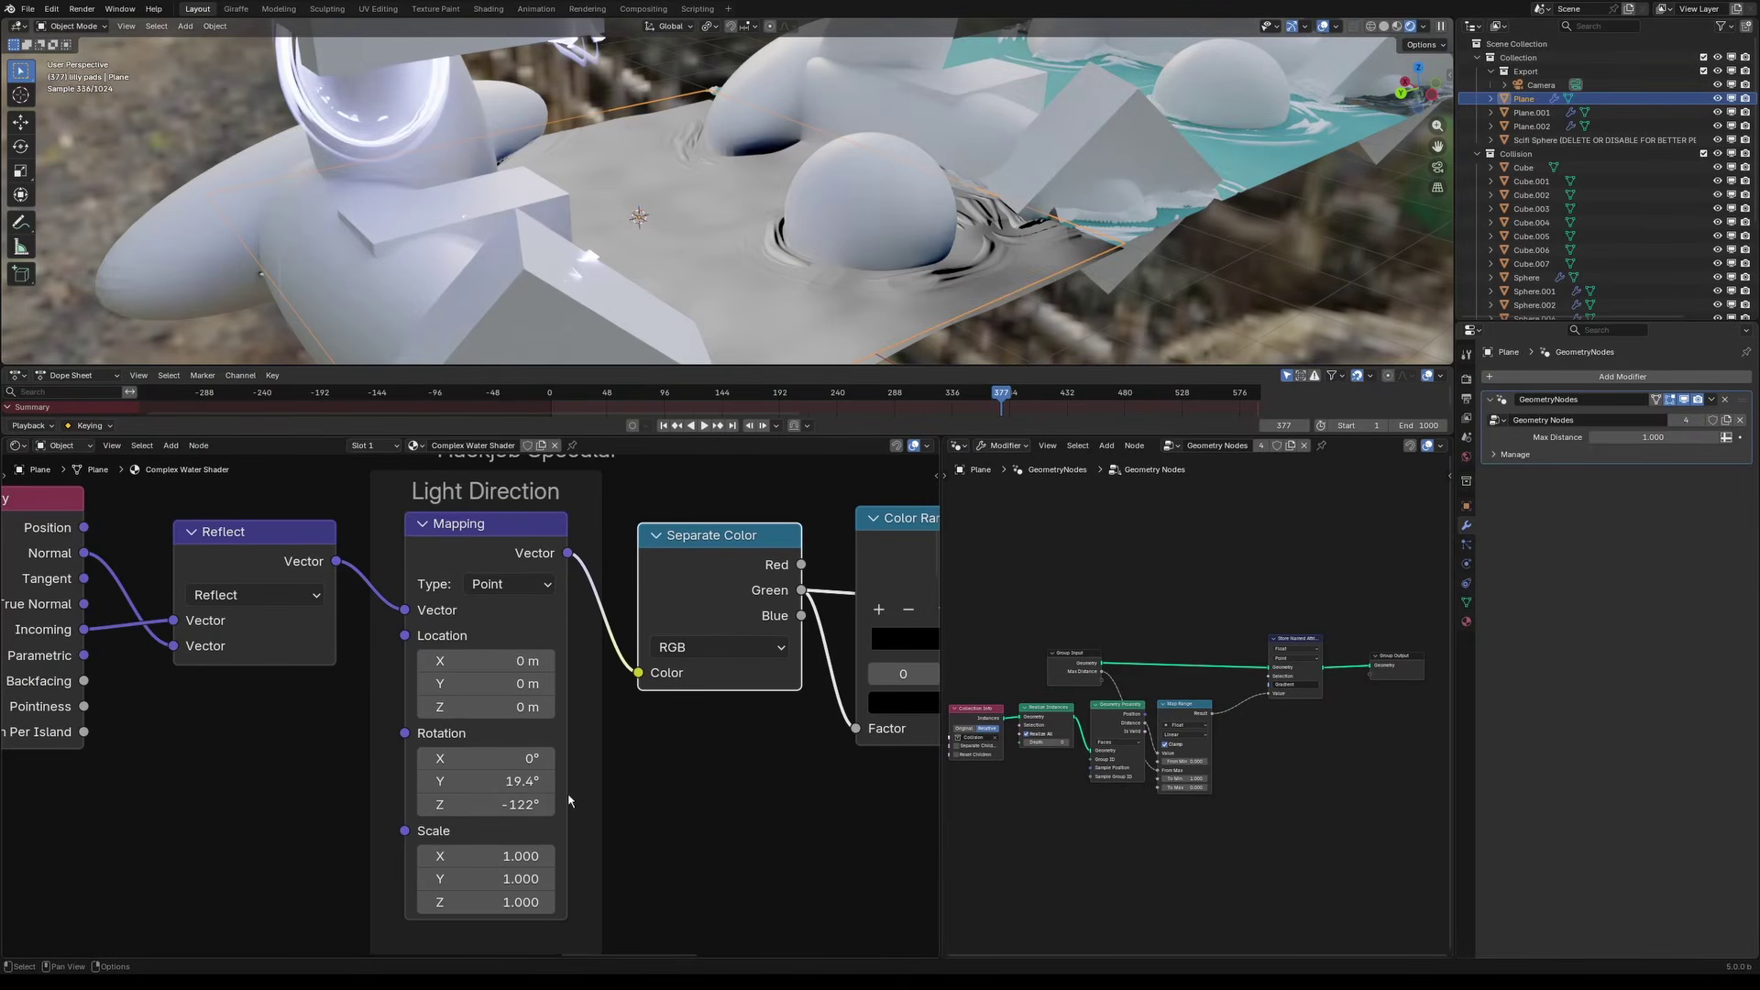
Step: Preview the Hackjob Specular Color Ramp's black-and-white highlight mask on the plane
middle_click_drag(757, 160, 596, 225)
scroll(543, 626, "down", 3)
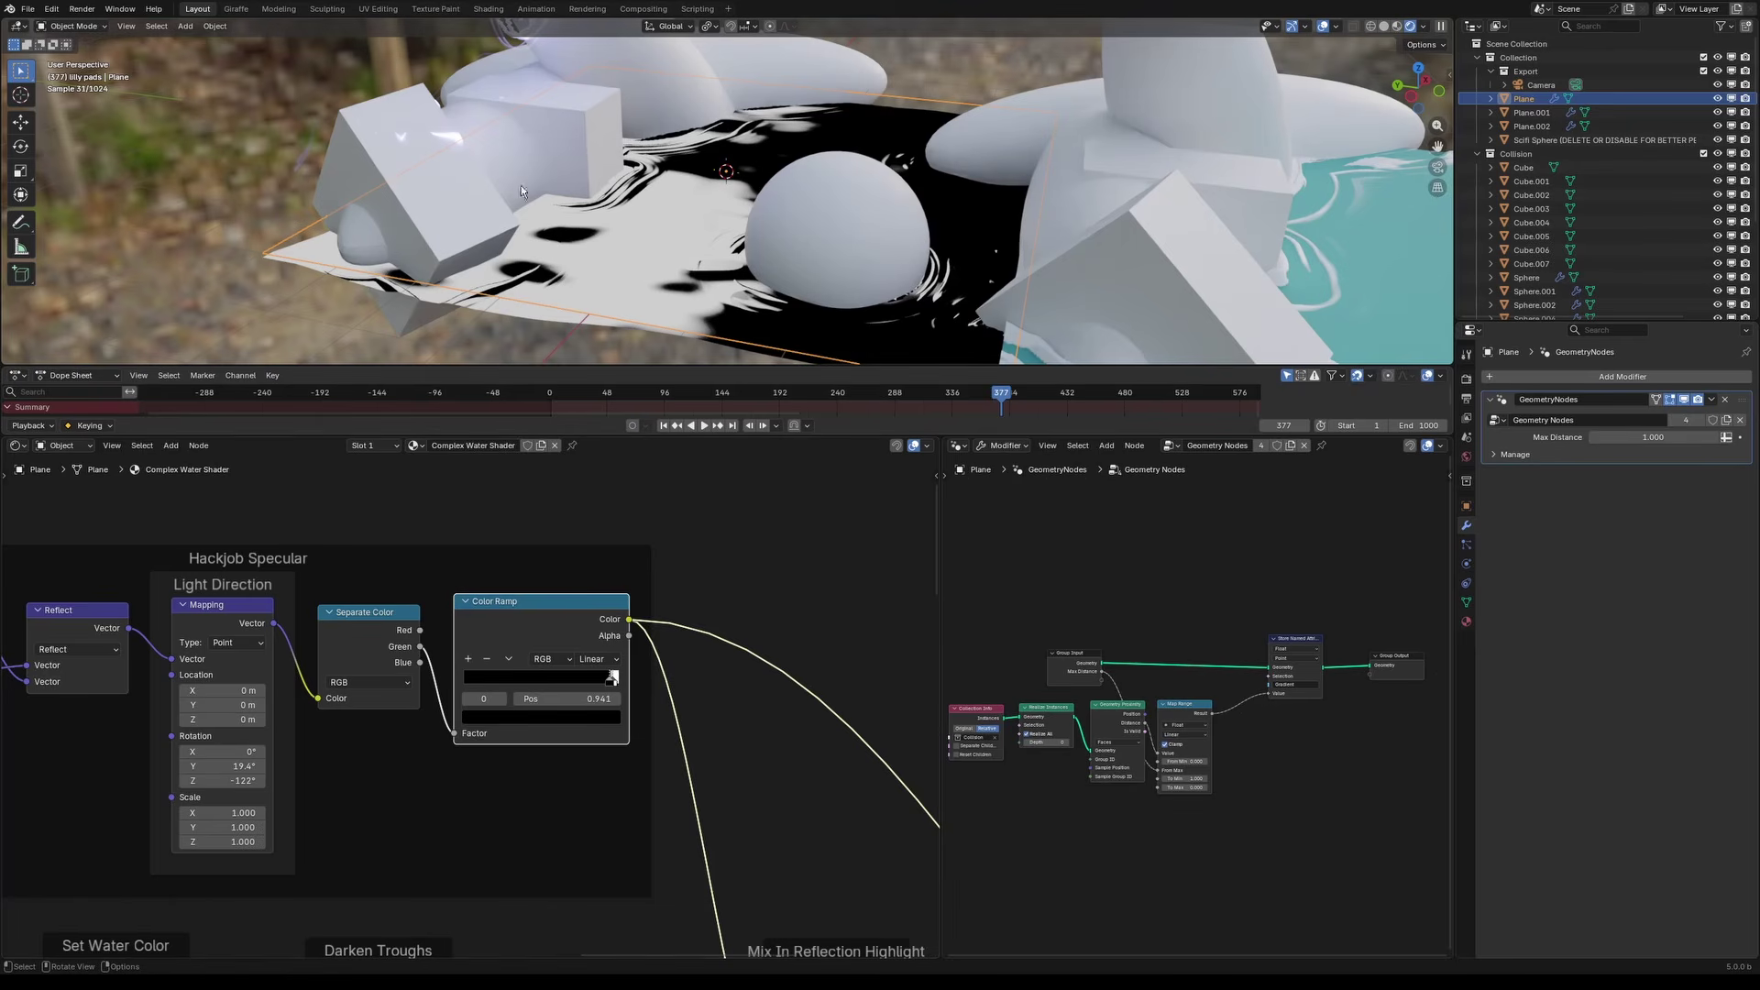
scroll(699, 762, "down", 3)
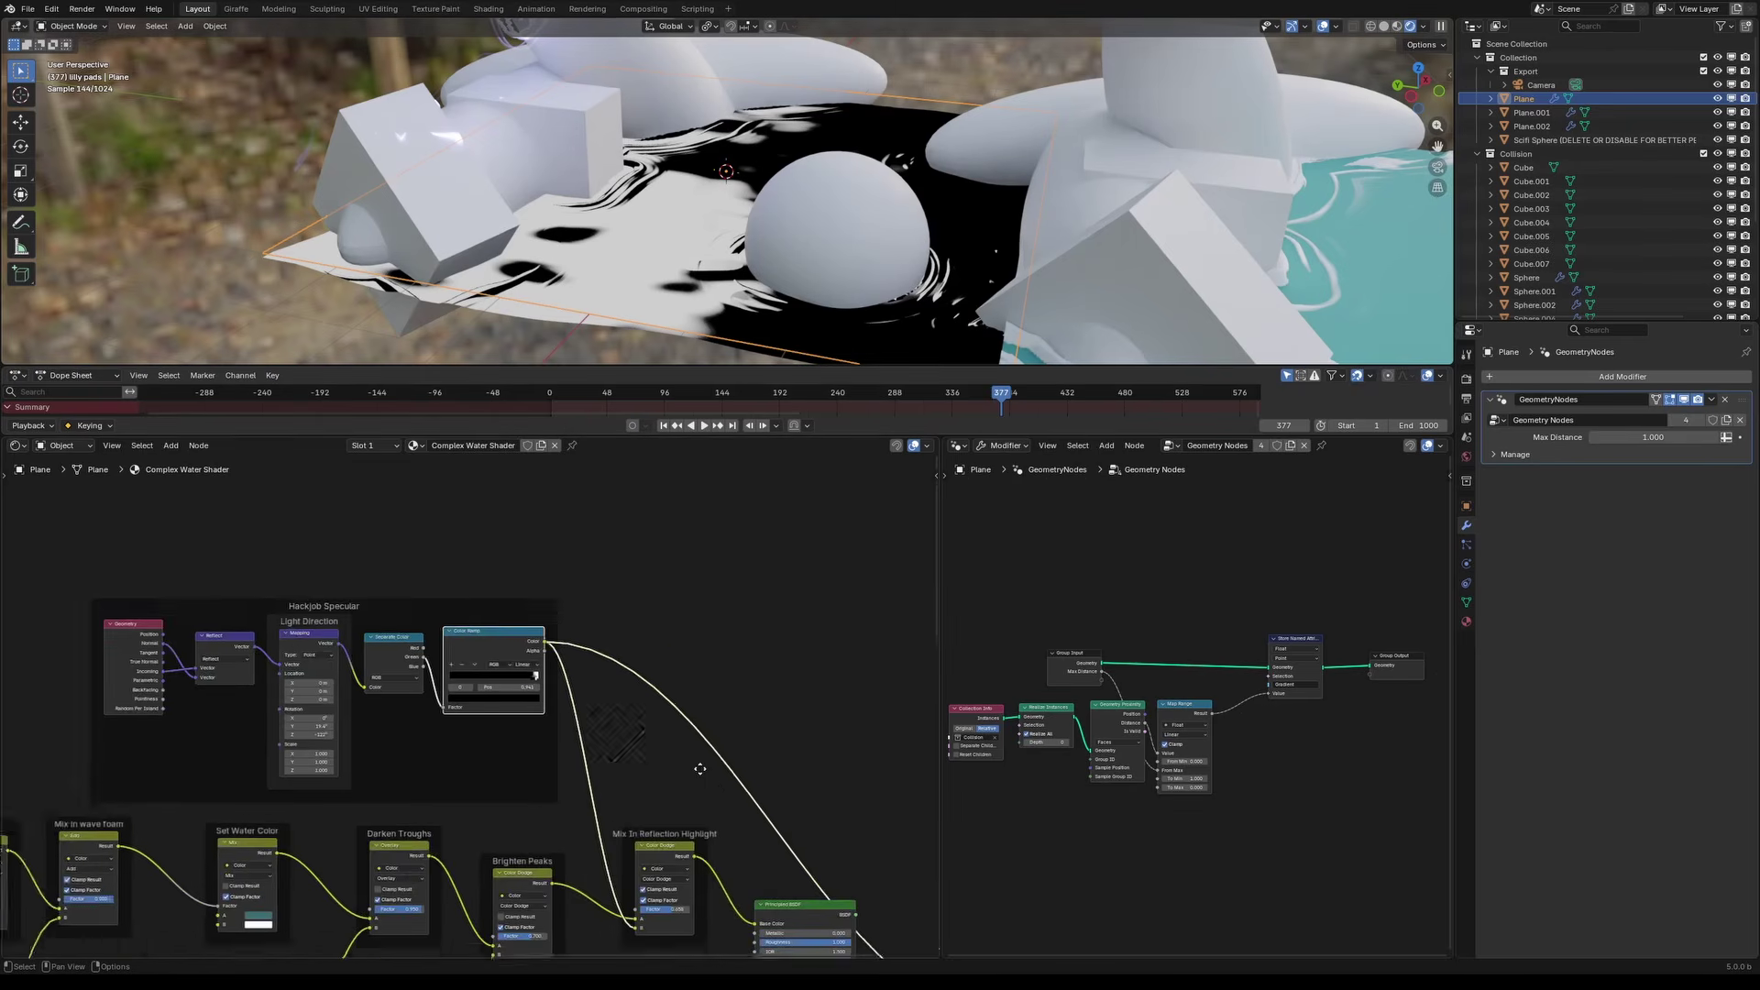
Step: Follow the Mix In Reflection Highlight result to the Principled BSDF and preview the full water shader
scroll(716, 720, "up", 5)
scroll(716, 720, "down", 7)
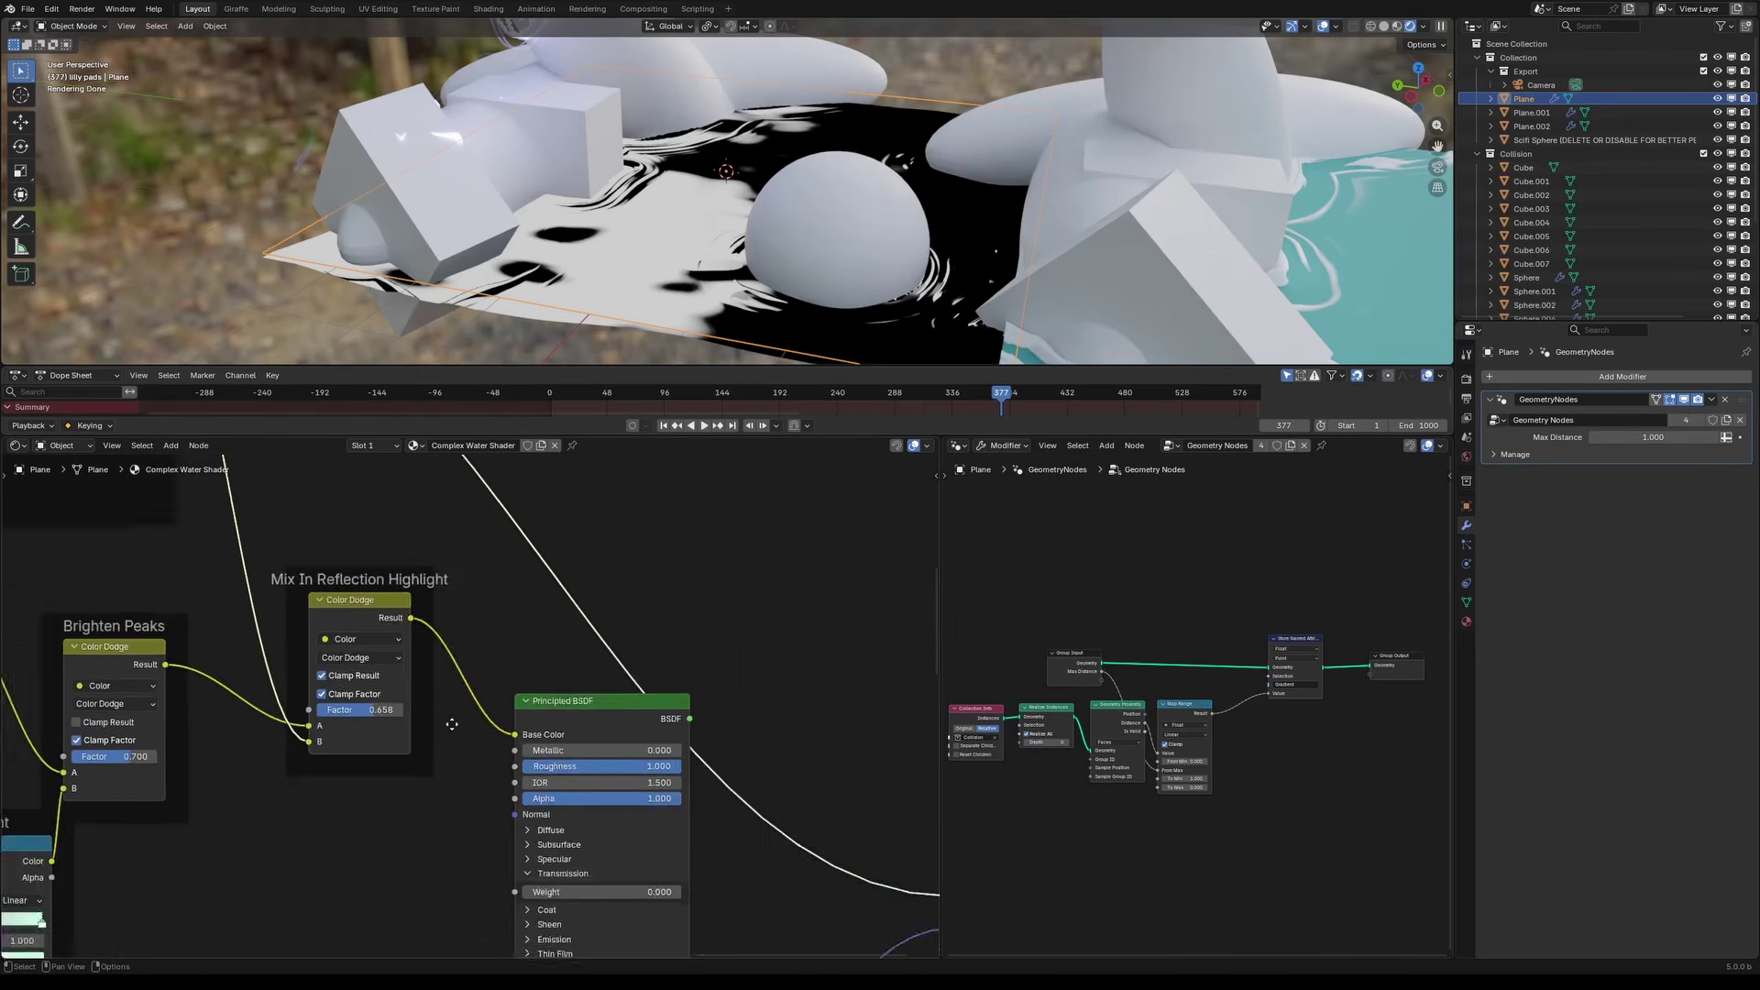
scroll(513, 754, "up", 5)
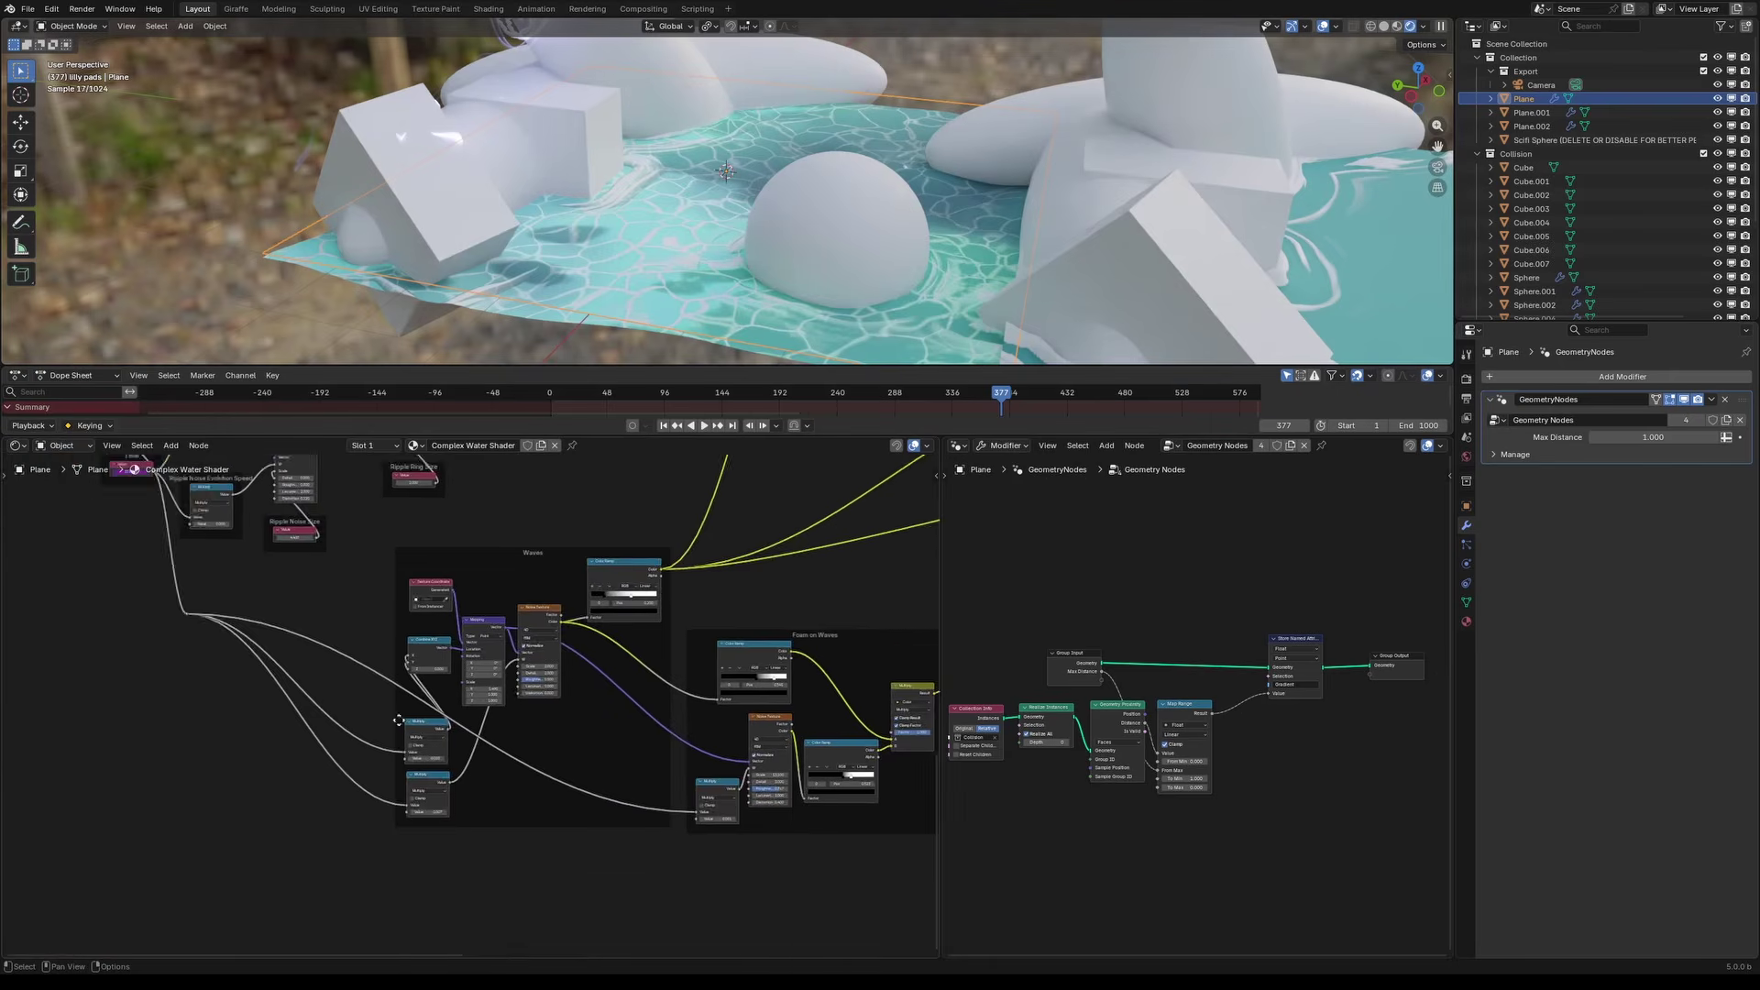
Step: Examine how the two Multiply nodes drive the Combine XYZ, Mapping and Noise Texture nodes in the Waves frame
scroll(514, 754, "up", 3)
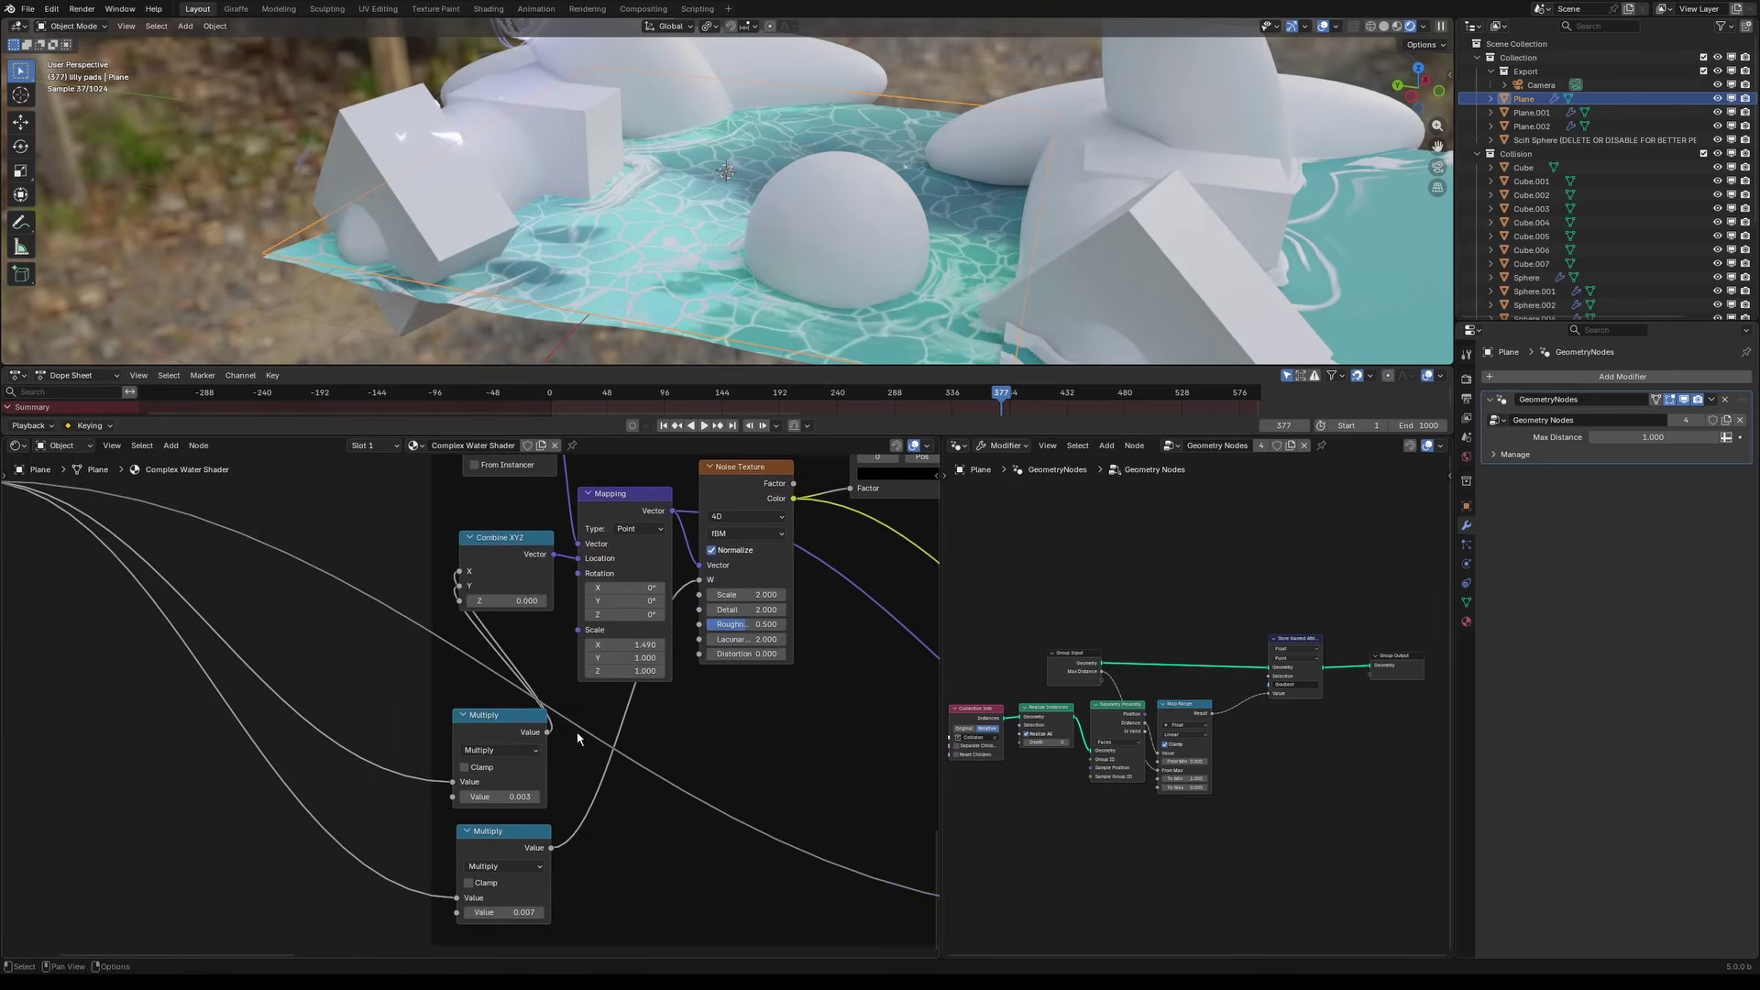
middle_click_drag(491, 766, 499, 712)
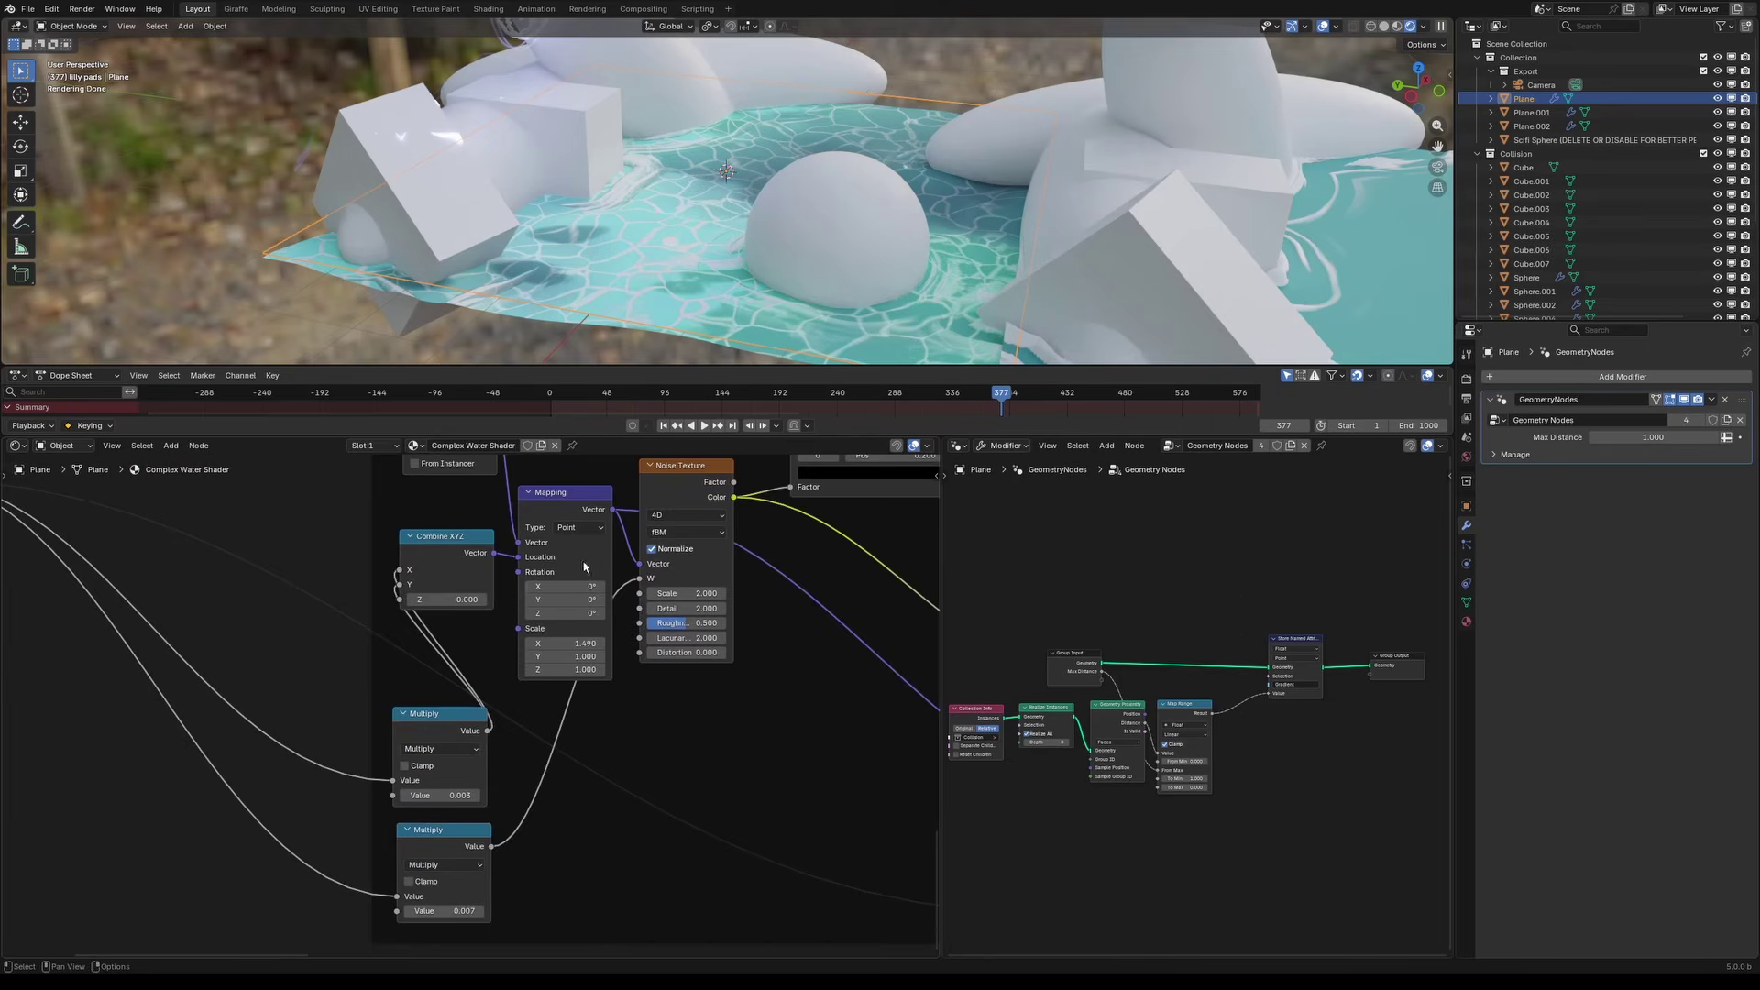
scroll(389, 741, "up", 2)
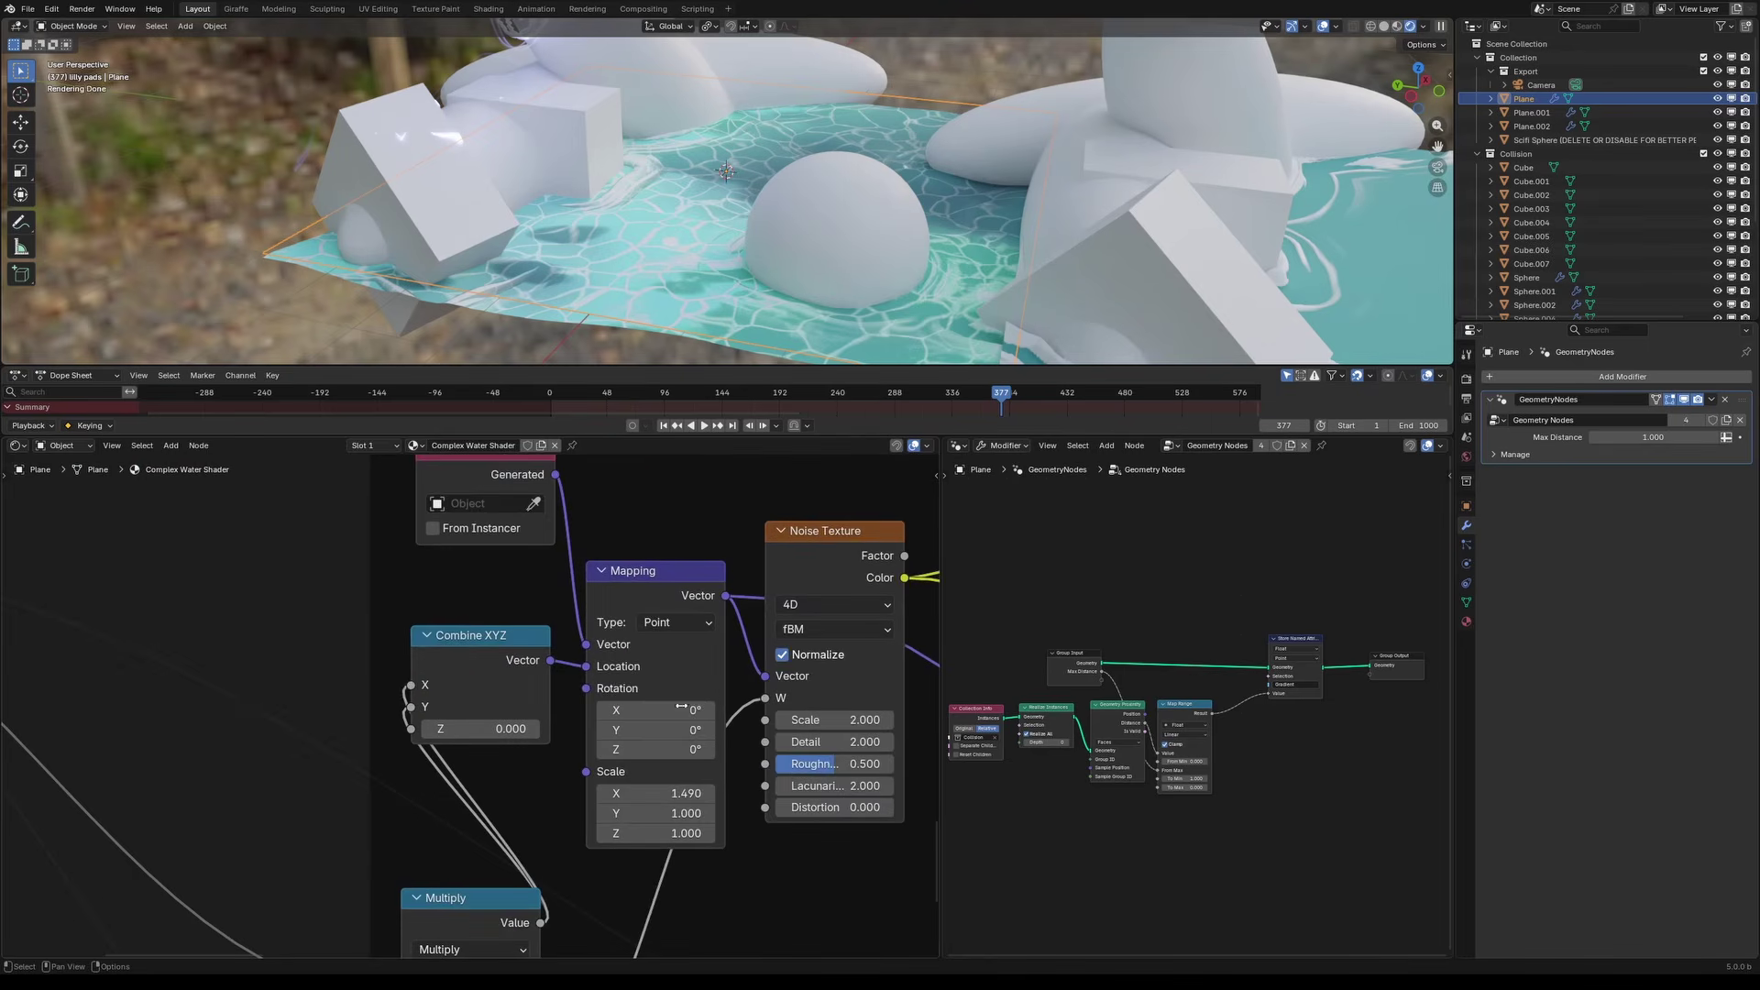
middle_click_drag(625, 608, 439, 651)
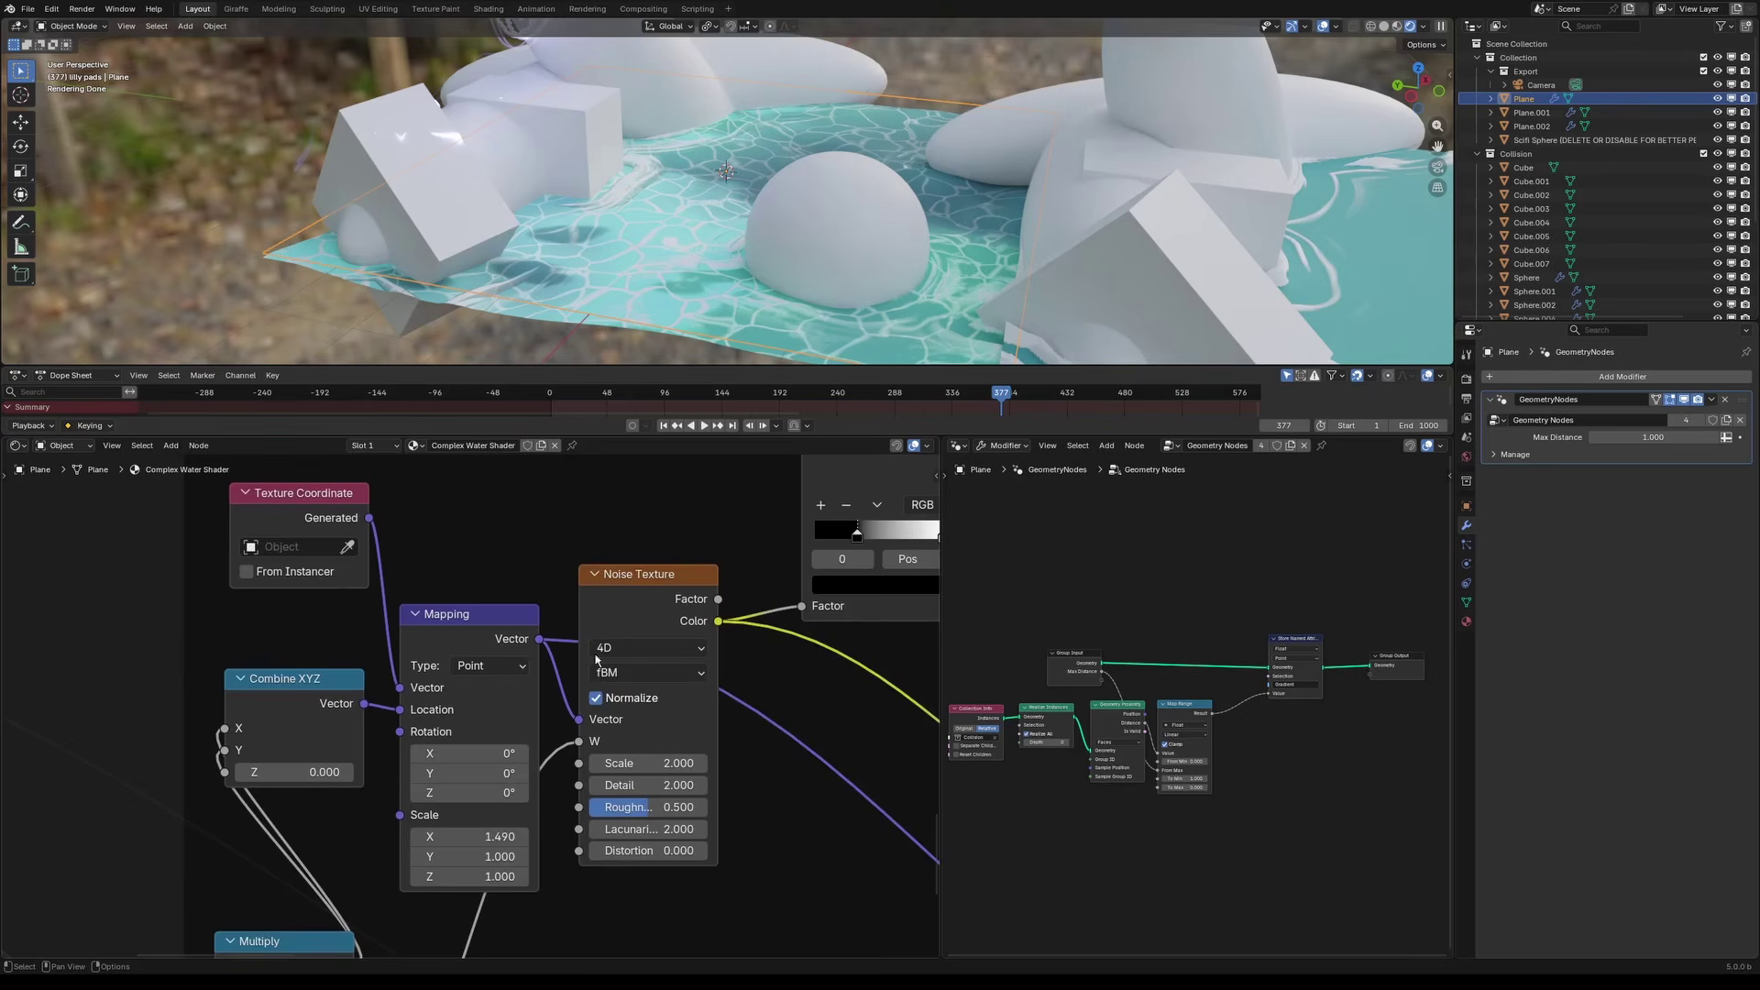
scroll(605, 639, "down", 1)
middle_click_drag(606, 754, 677, 567)
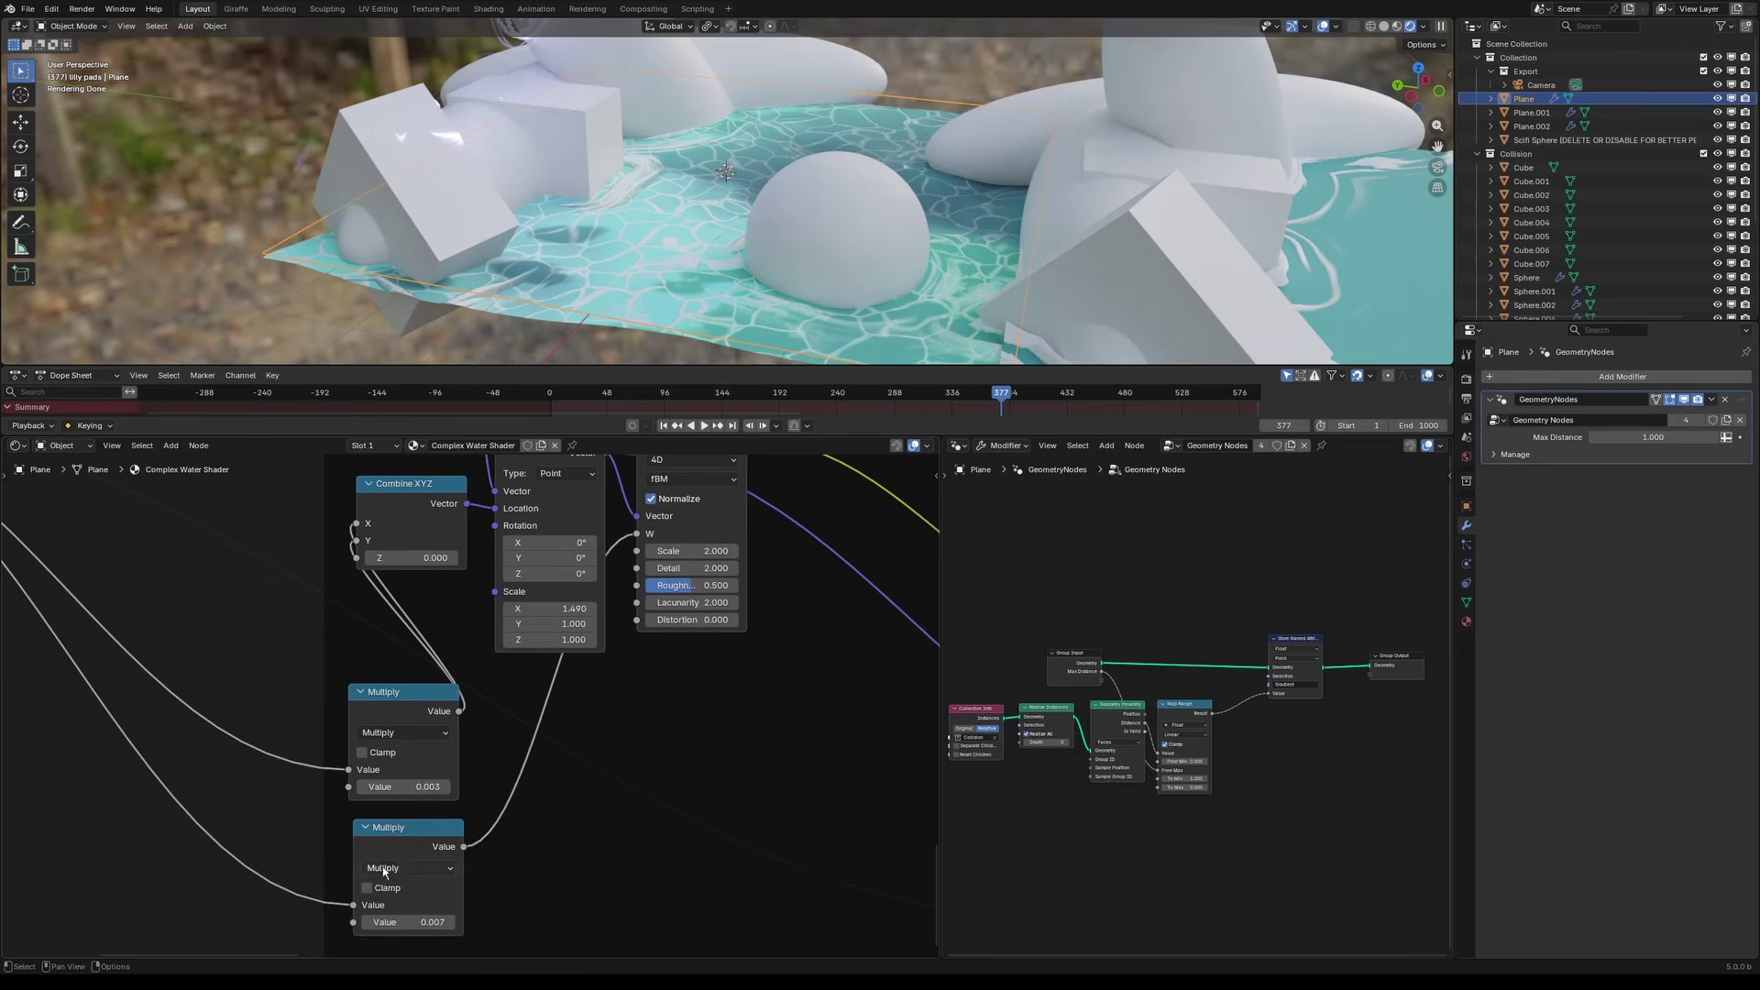
middle_click_drag(383, 854, 452, 782)
Step: Review the links into the Waves frame and preview its 4D Noise Texture on the plane
scroll(452, 782, "down", 7)
middle_click_drag(315, 739, 334, 706)
scroll(590, 694, "up", 8)
middle_click_drag(590, 694, 527, 800)
middle_click_drag(610, 587, 520, 677)
scroll(519, 677, "up", 3)
scroll(399, 789, "down", 5)
middle_click_drag(397, 779, 452, 759)
scroll(452, 759, "up", 2)
scroll(582, 633, "down", 1)
middle_click_drag(580, 624, 339, 772)
scroll(339, 772, "up", 2)
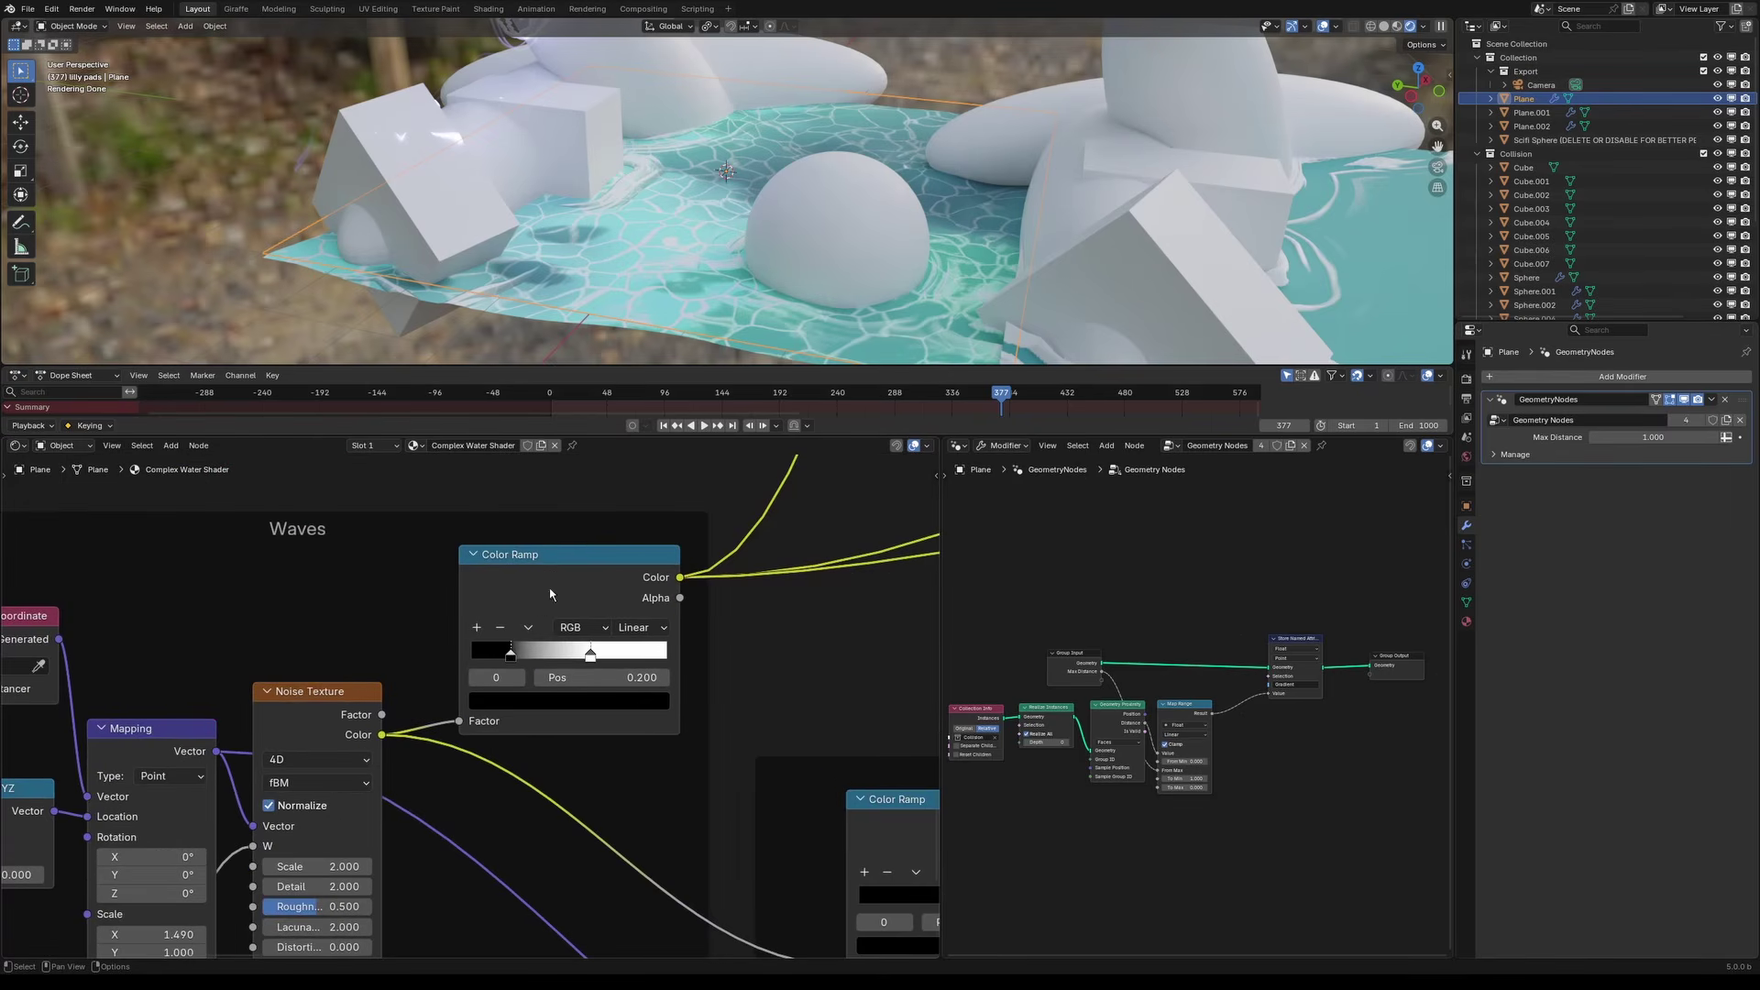
left_click(291, 700, "ctrl+shift")
middle_click_drag(491, 772, 539, 773)
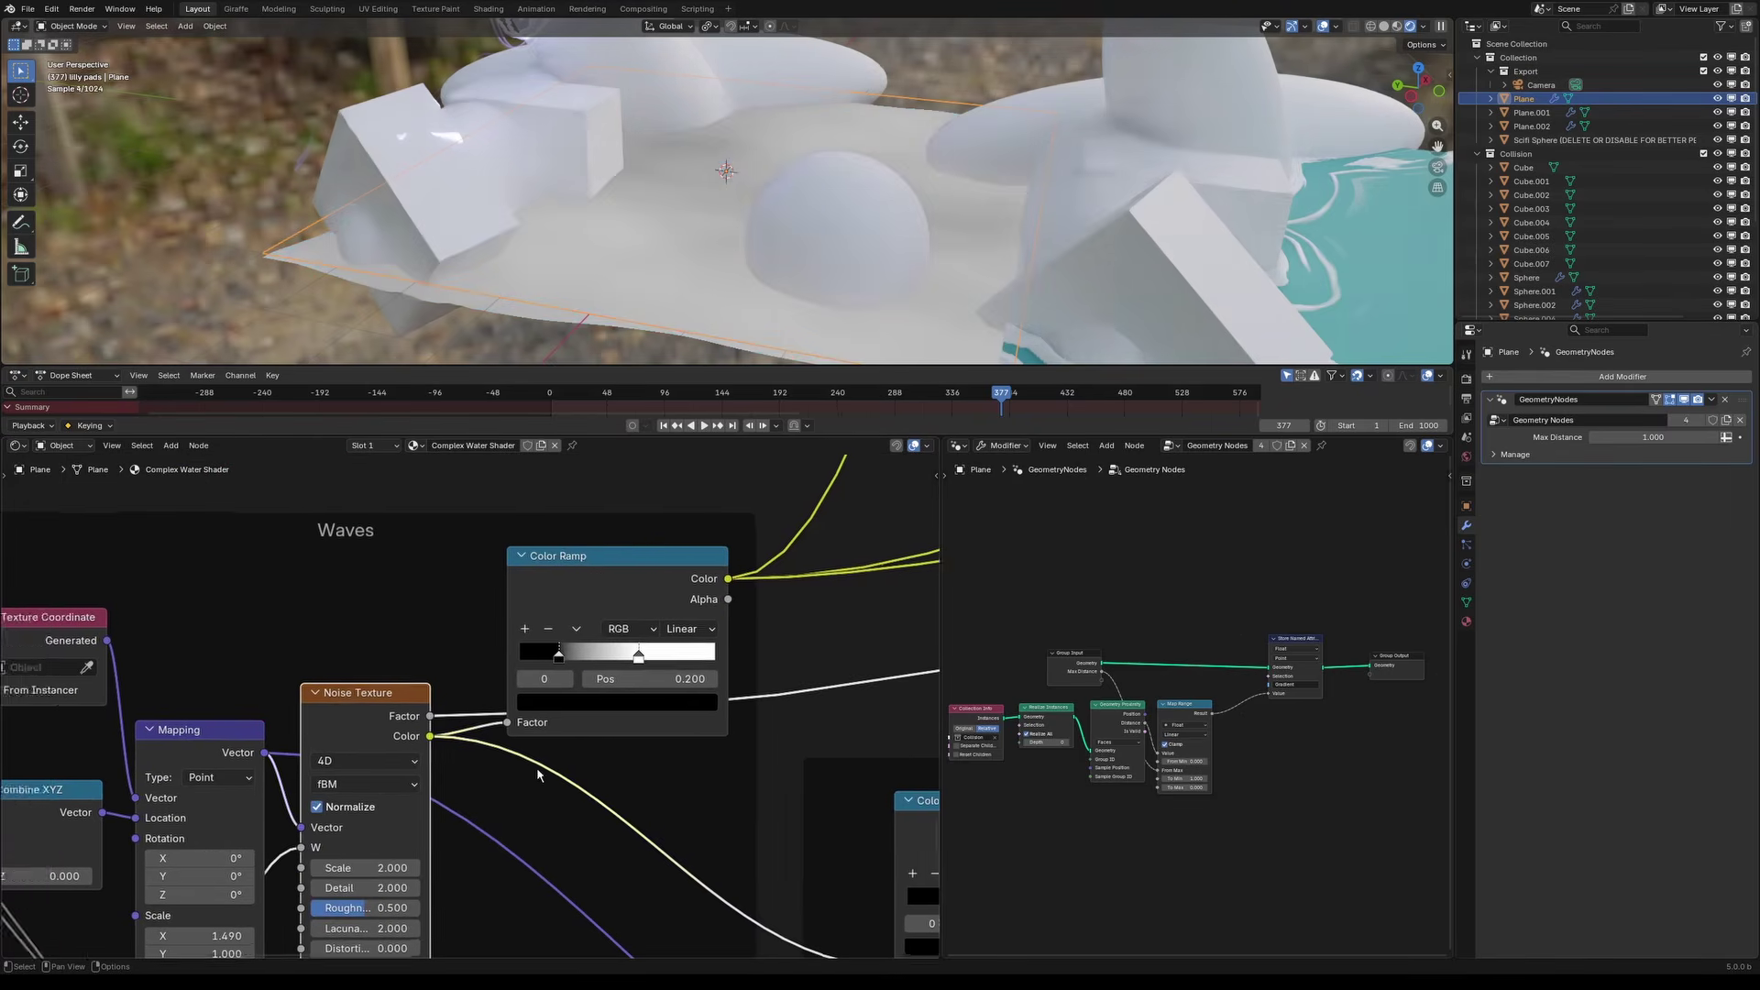
Step: Preview the Waves Color Ramp fed by the Noise Texture and inspect its color stops
left_click(583, 585, "ctrl+shift")
middle_click_drag(711, 233, 716, 233)
middle_click_drag(602, 644, 505, 674)
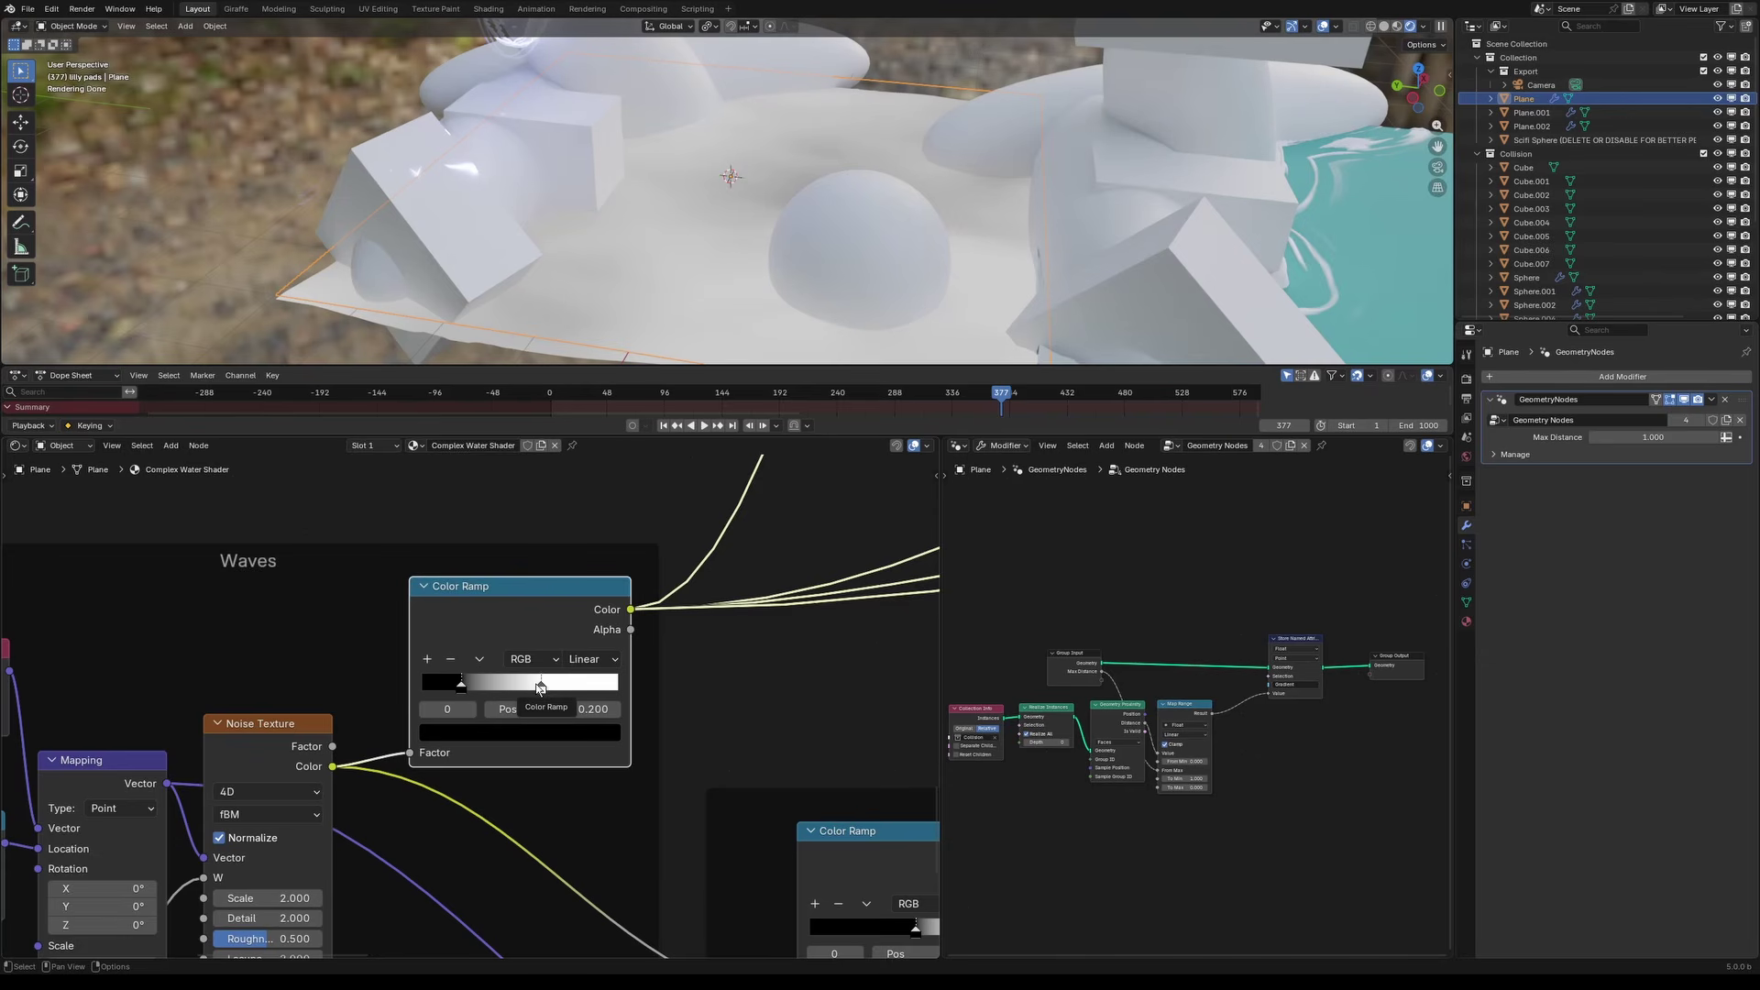
Step: Preview the upper Color Ramp in the Foam on Waves frame, fed by the Waves Noise Texture, on the plane
scroll(667, 832, "down", 8)
middle_click_drag(668, 832, 392, 617)
scroll(463, 669, "up", 4)
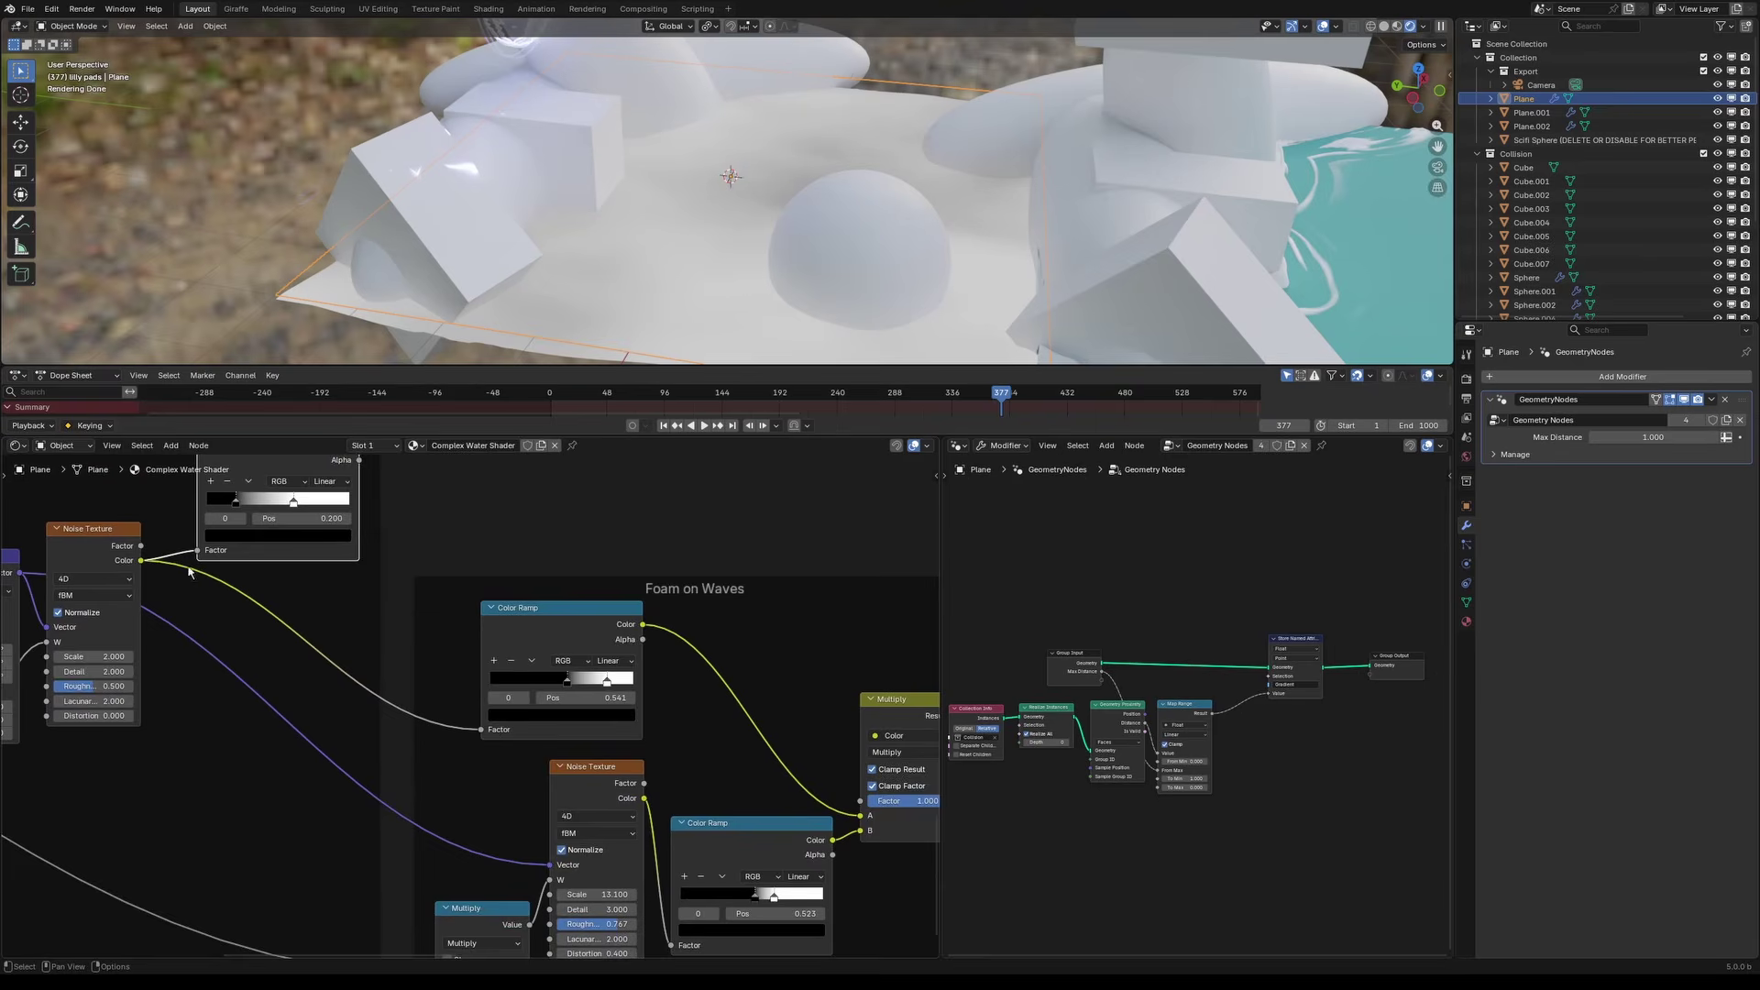
scroll(632, 675, "down", 1)
middle_click_drag(636, 676, 538, 657)
scroll(449, 624, "up", 2)
left_click(449, 625, "ctrl+shift")
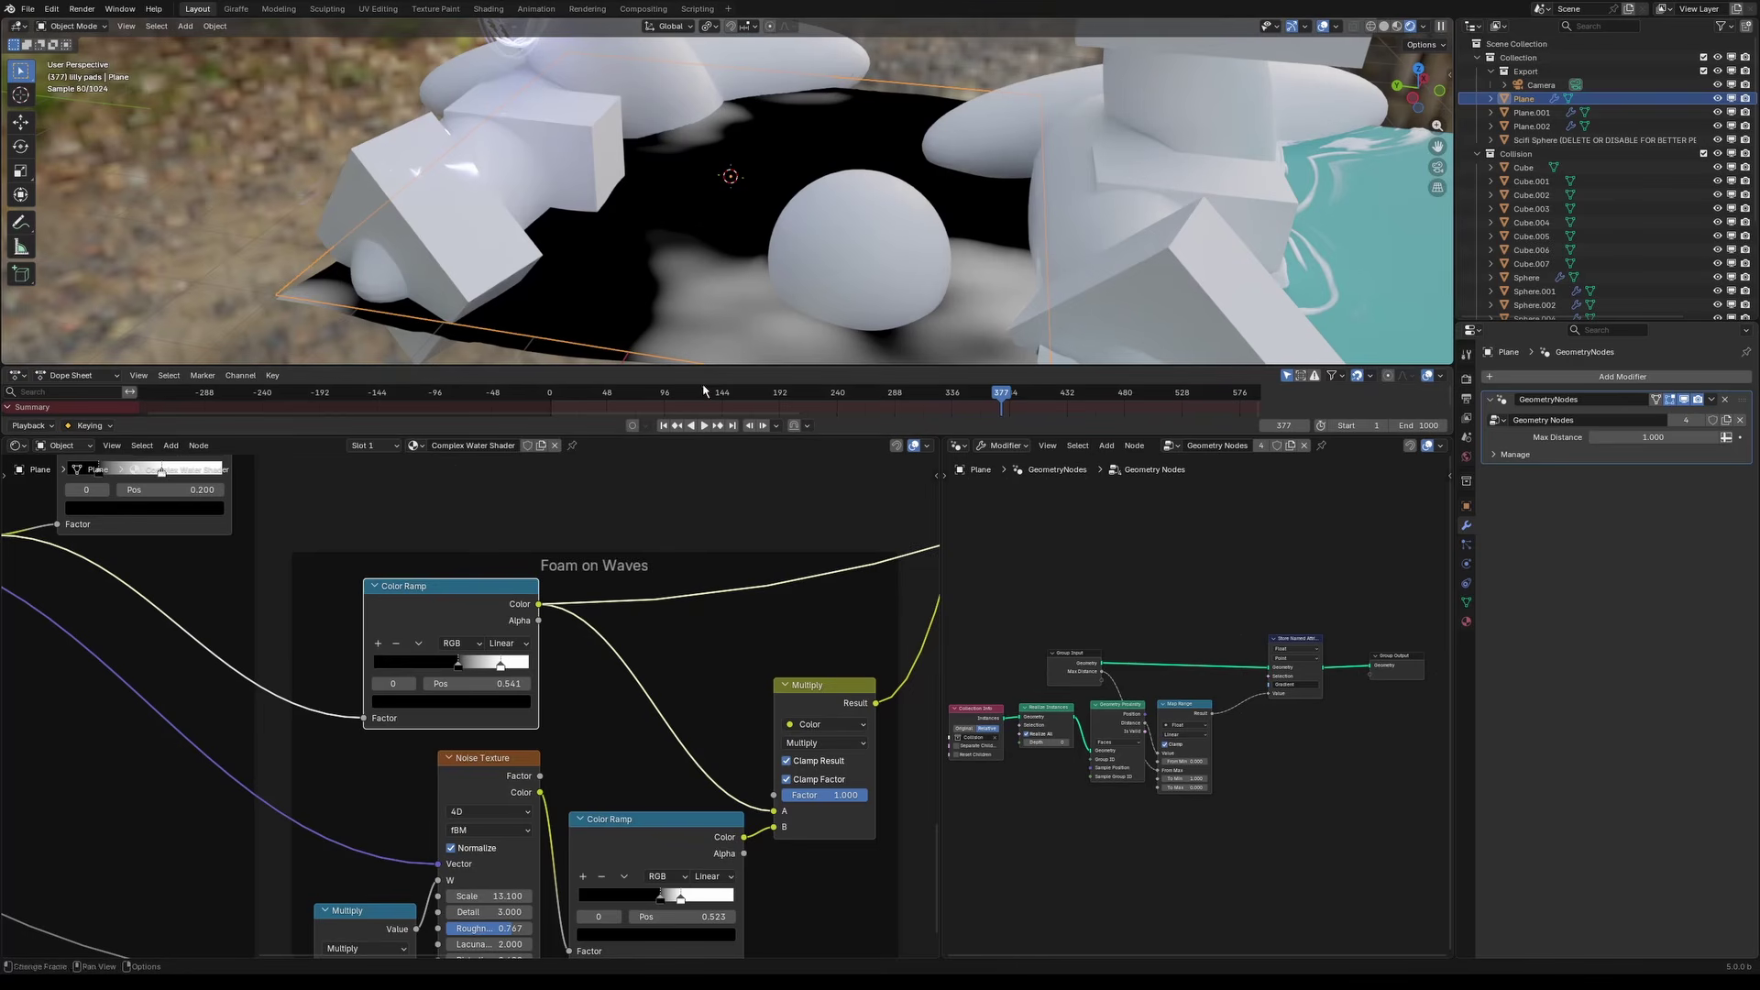
Step: Preview the 4D Noise Texture of the Foam on Waves frame and examine its pattern on the water plane
scroll(553, 770, "down", 1)
scroll(553, 770, "up", 1)
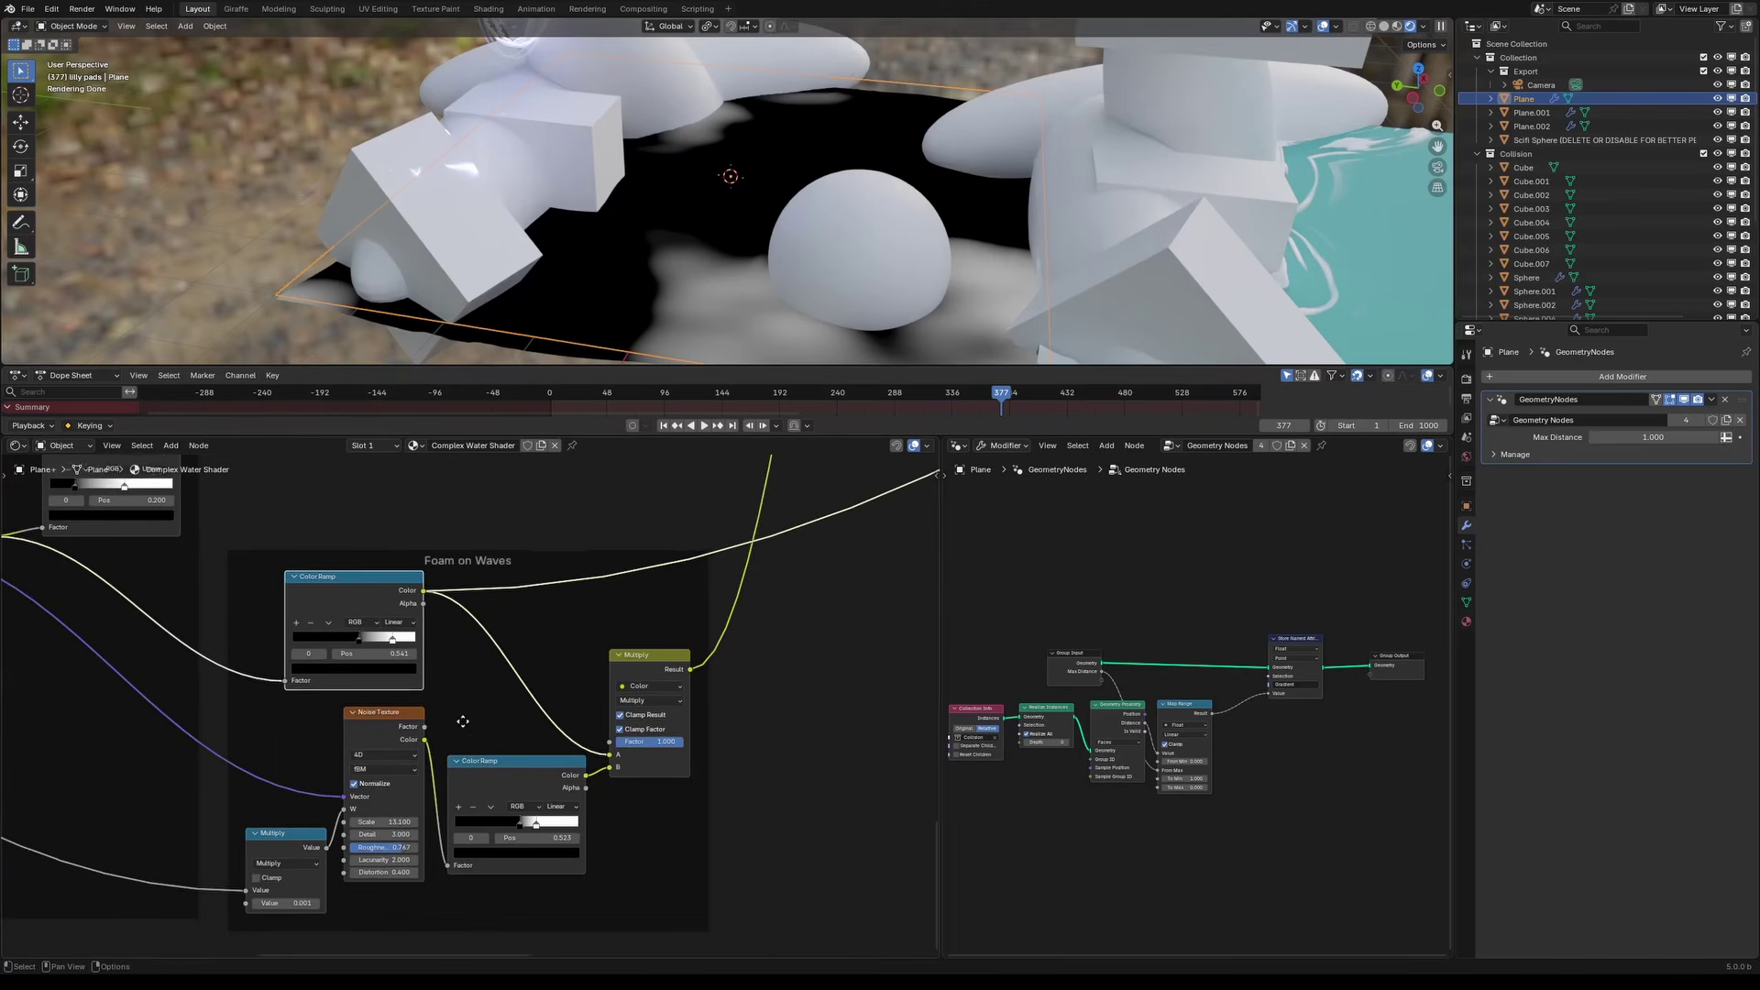
middle_click_drag(552, 770, 429, 734)
left_click(353, 751, "ctrl+shift")
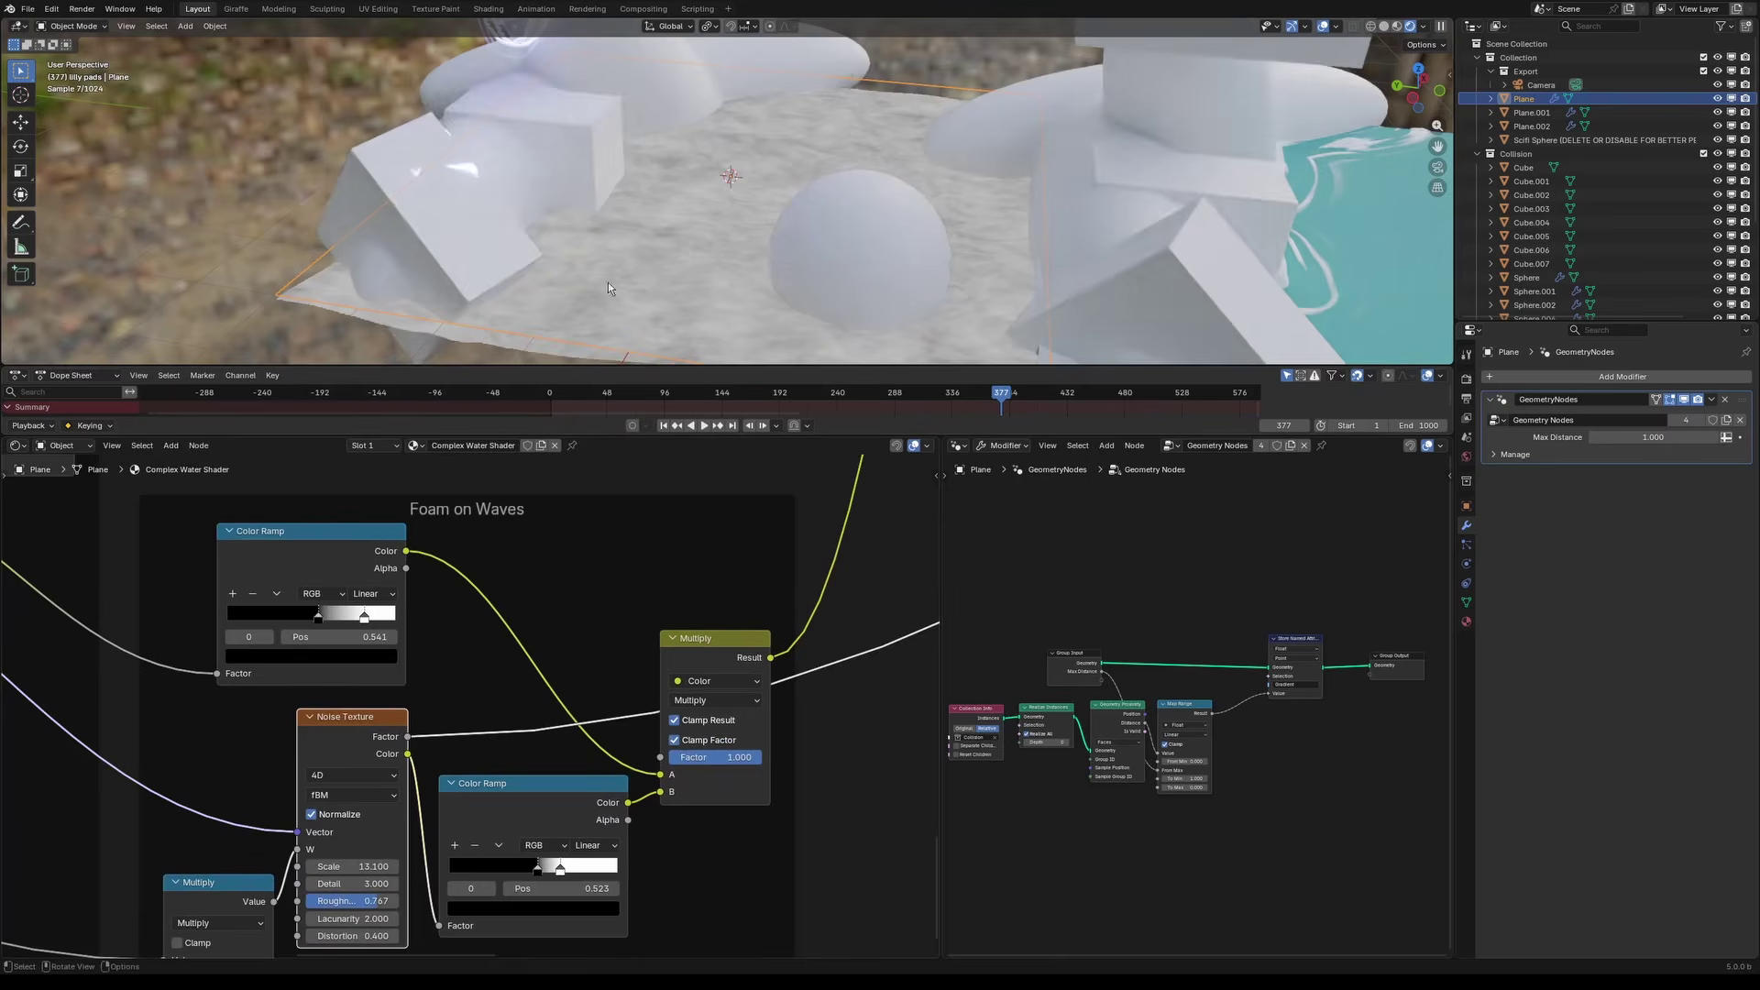
middle_click_drag(607, 287, 674, 174)
Step: Preview the Multiply node that combines both Foam on Waves color ramps and inspect the foam around the colliding objects
left_click(701, 641, "ctrl+shift")
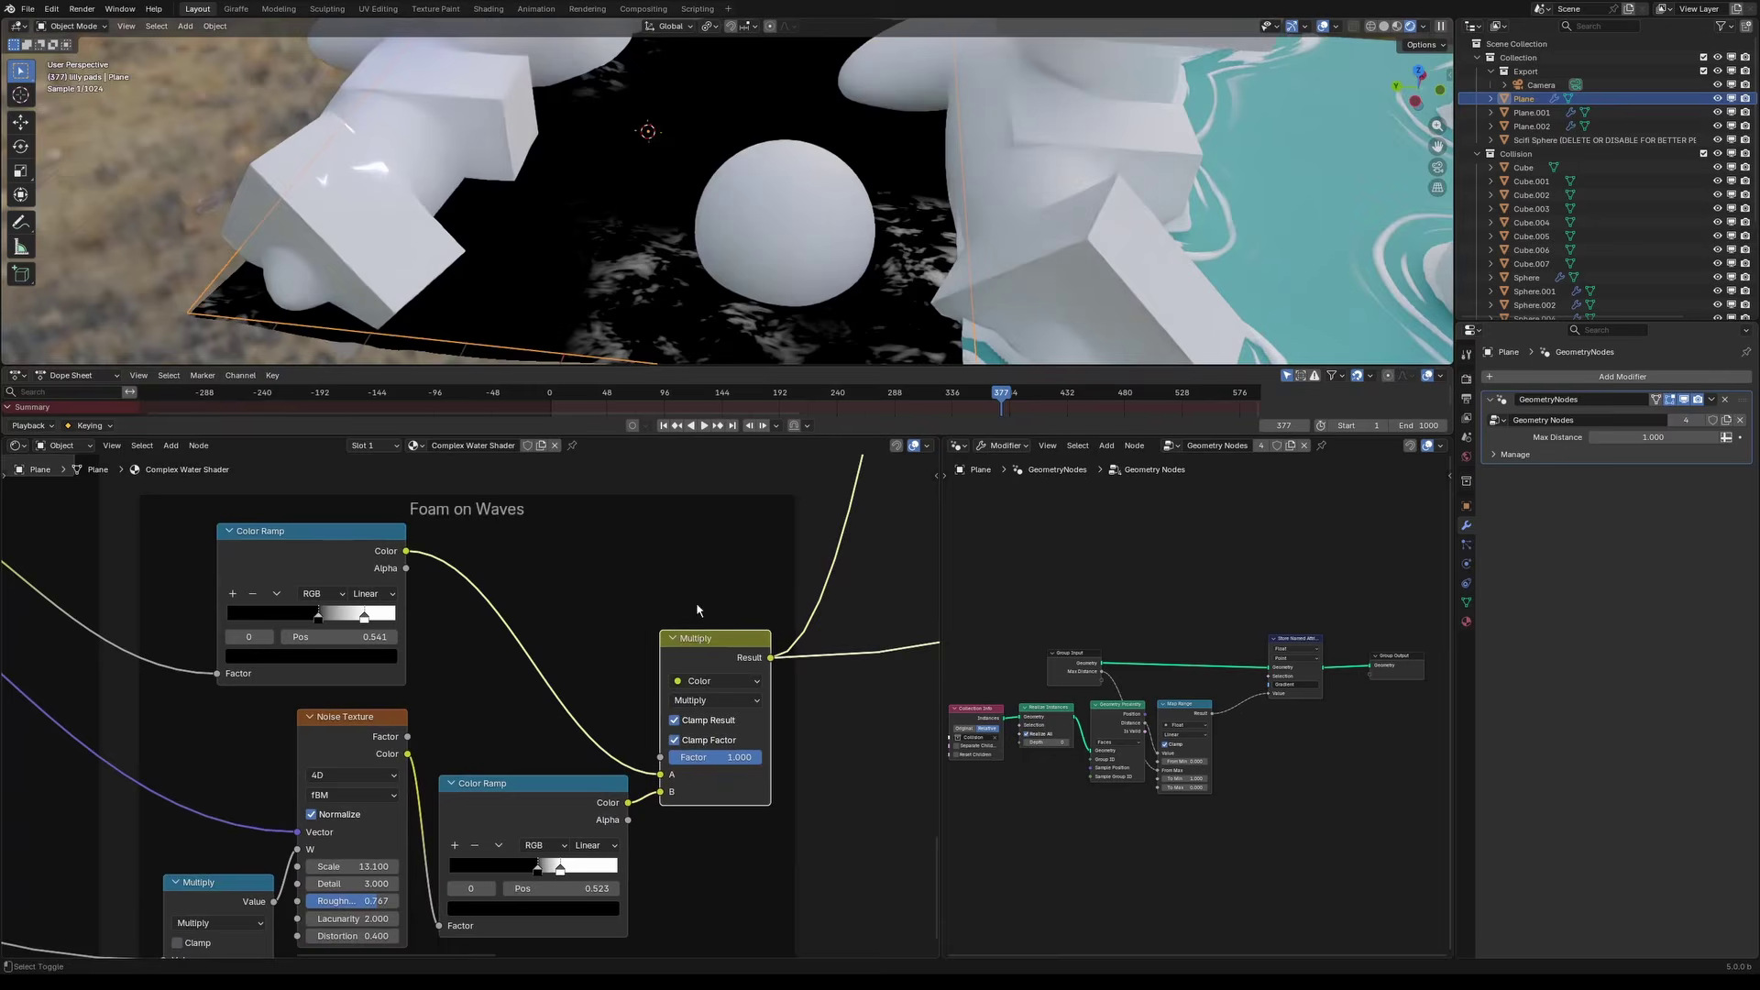
mouse_move(658, 243)
middle_mouse_down()
mouse_move(694, 283)
mouse_move(668, 231)
middle_mouse_up()
scroll(694, 283, "down", 2)
scroll(694, 283, "up", 1)
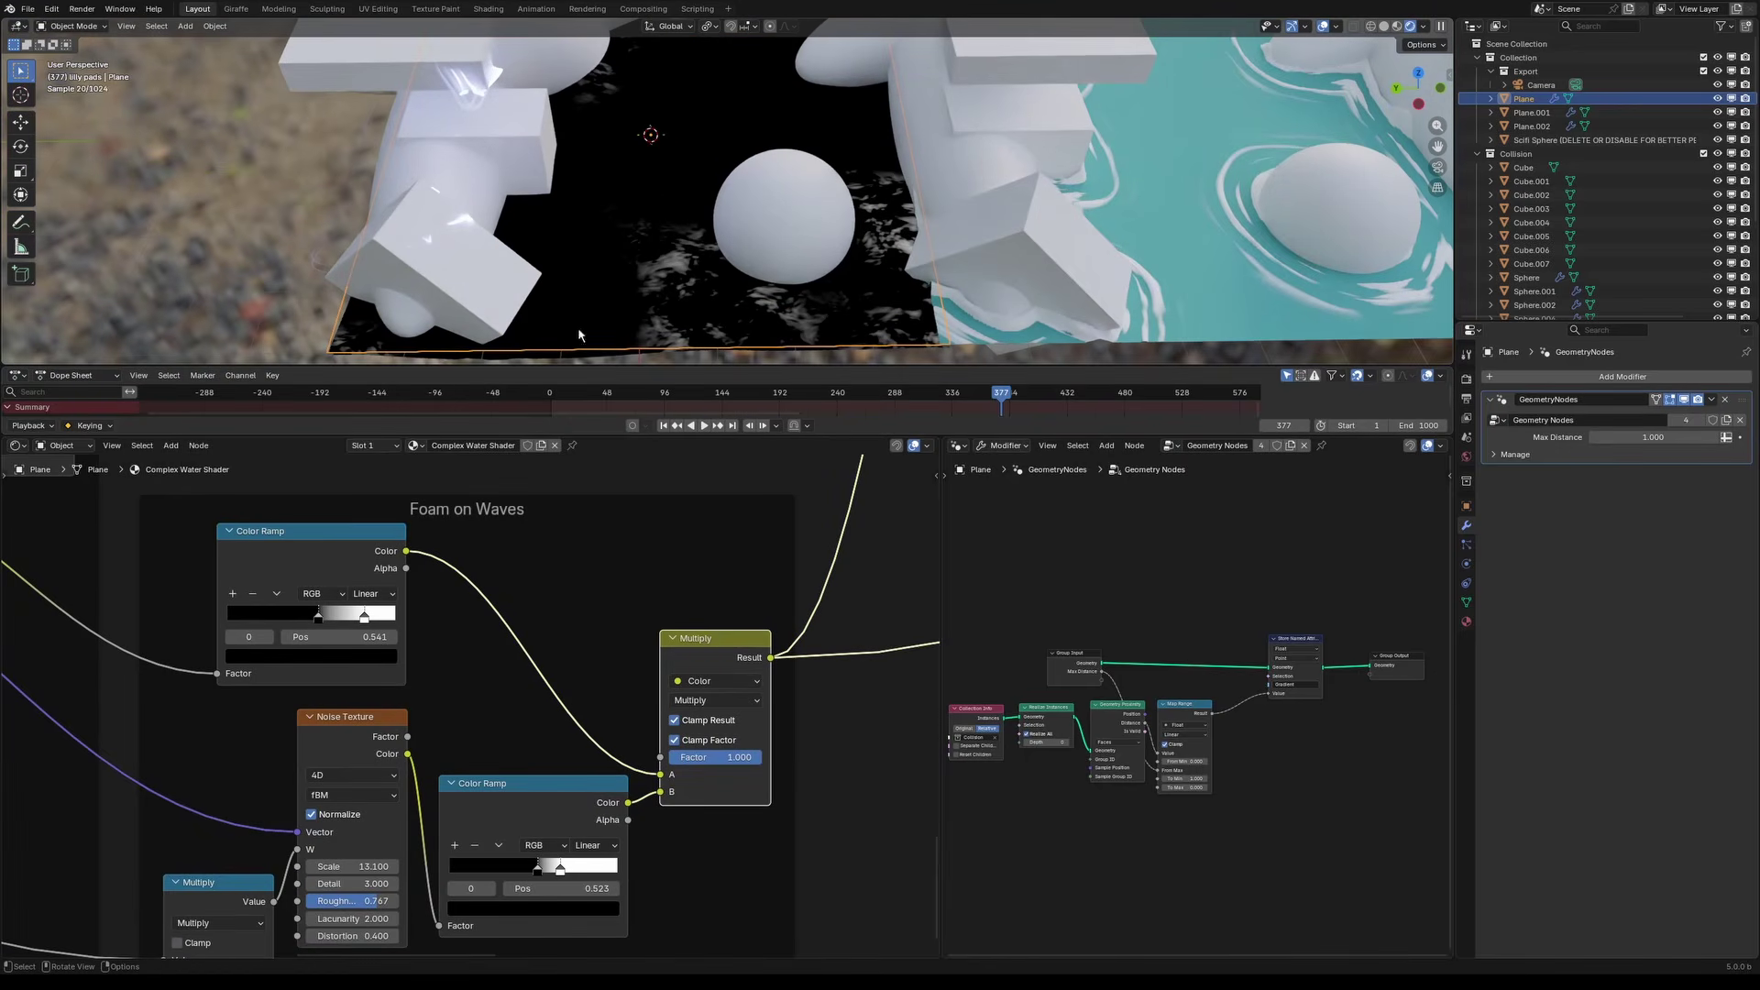
Step: Examine the Height Correction and Displacement nodes within the full shader tree, and compare the water planes side by side
scroll(636, 601, "down", 5)
middle_click_drag(637, 601, 610, 721)
scroll(465, 649, "up", 1)
middle_click_drag(470, 674, 504, 706)
scroll(786, 759, "up", 3)
middle_click_drag(925, 674, 668, 747)
scroll(586, 717, "up", 4)
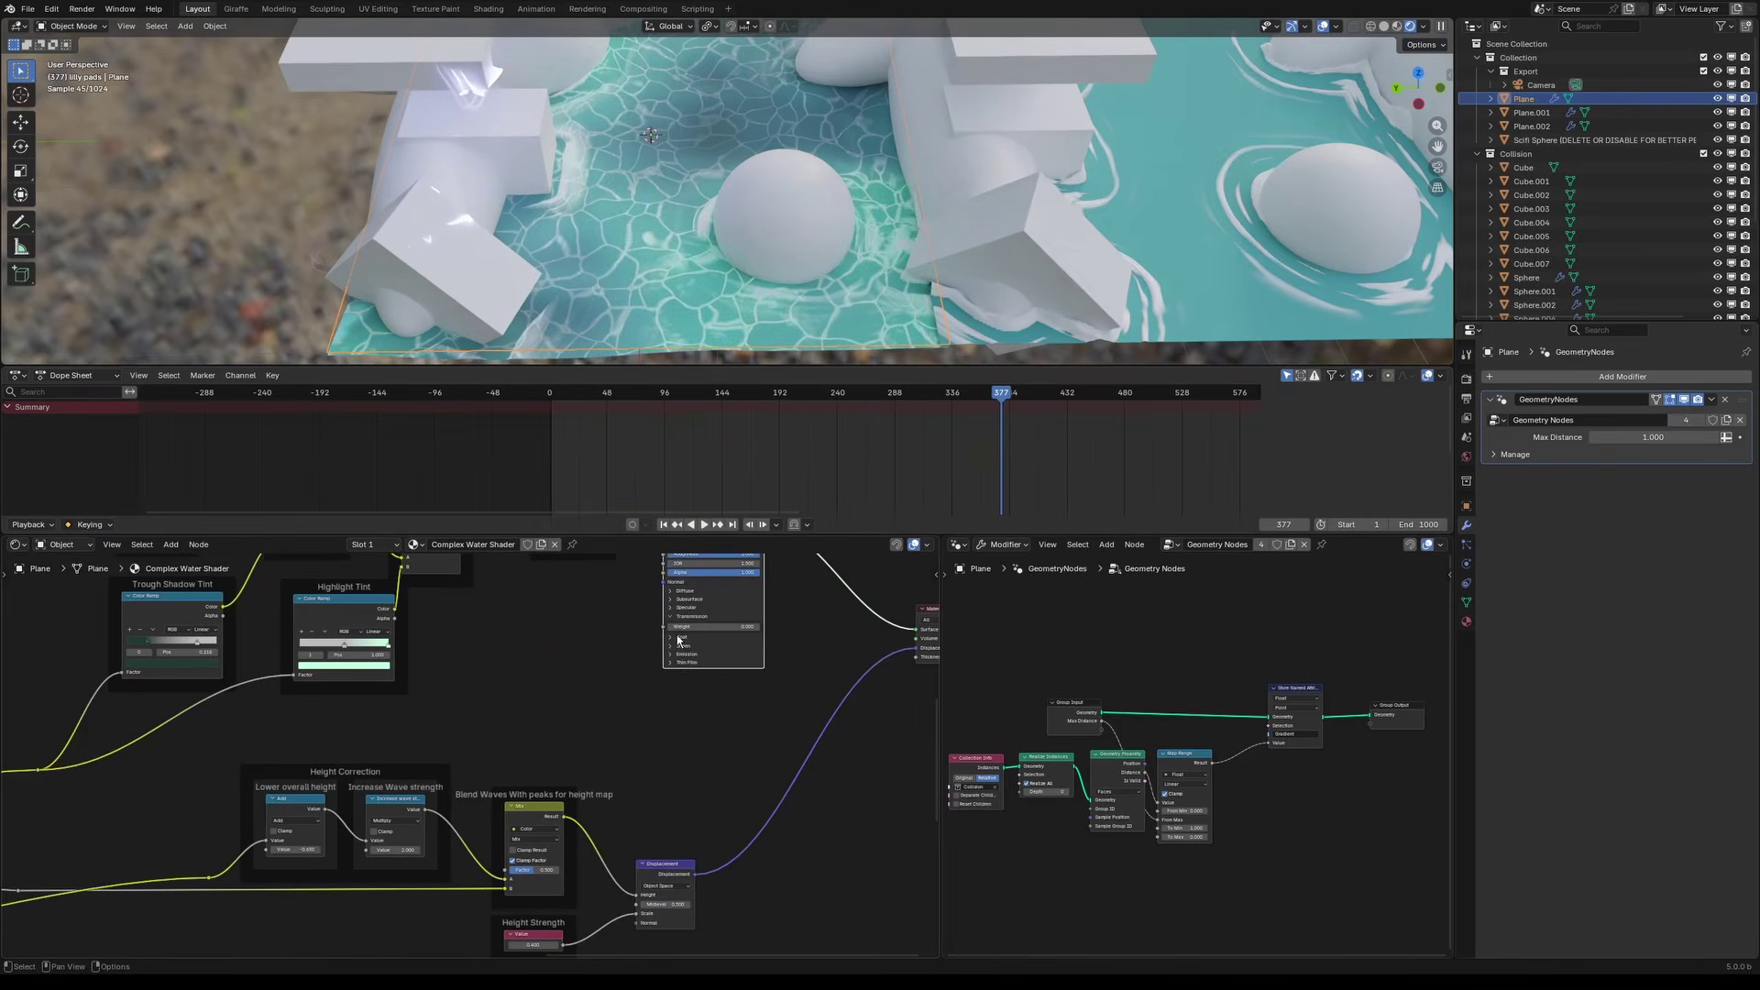
middle_click_drag(679, 642, 611, 754)
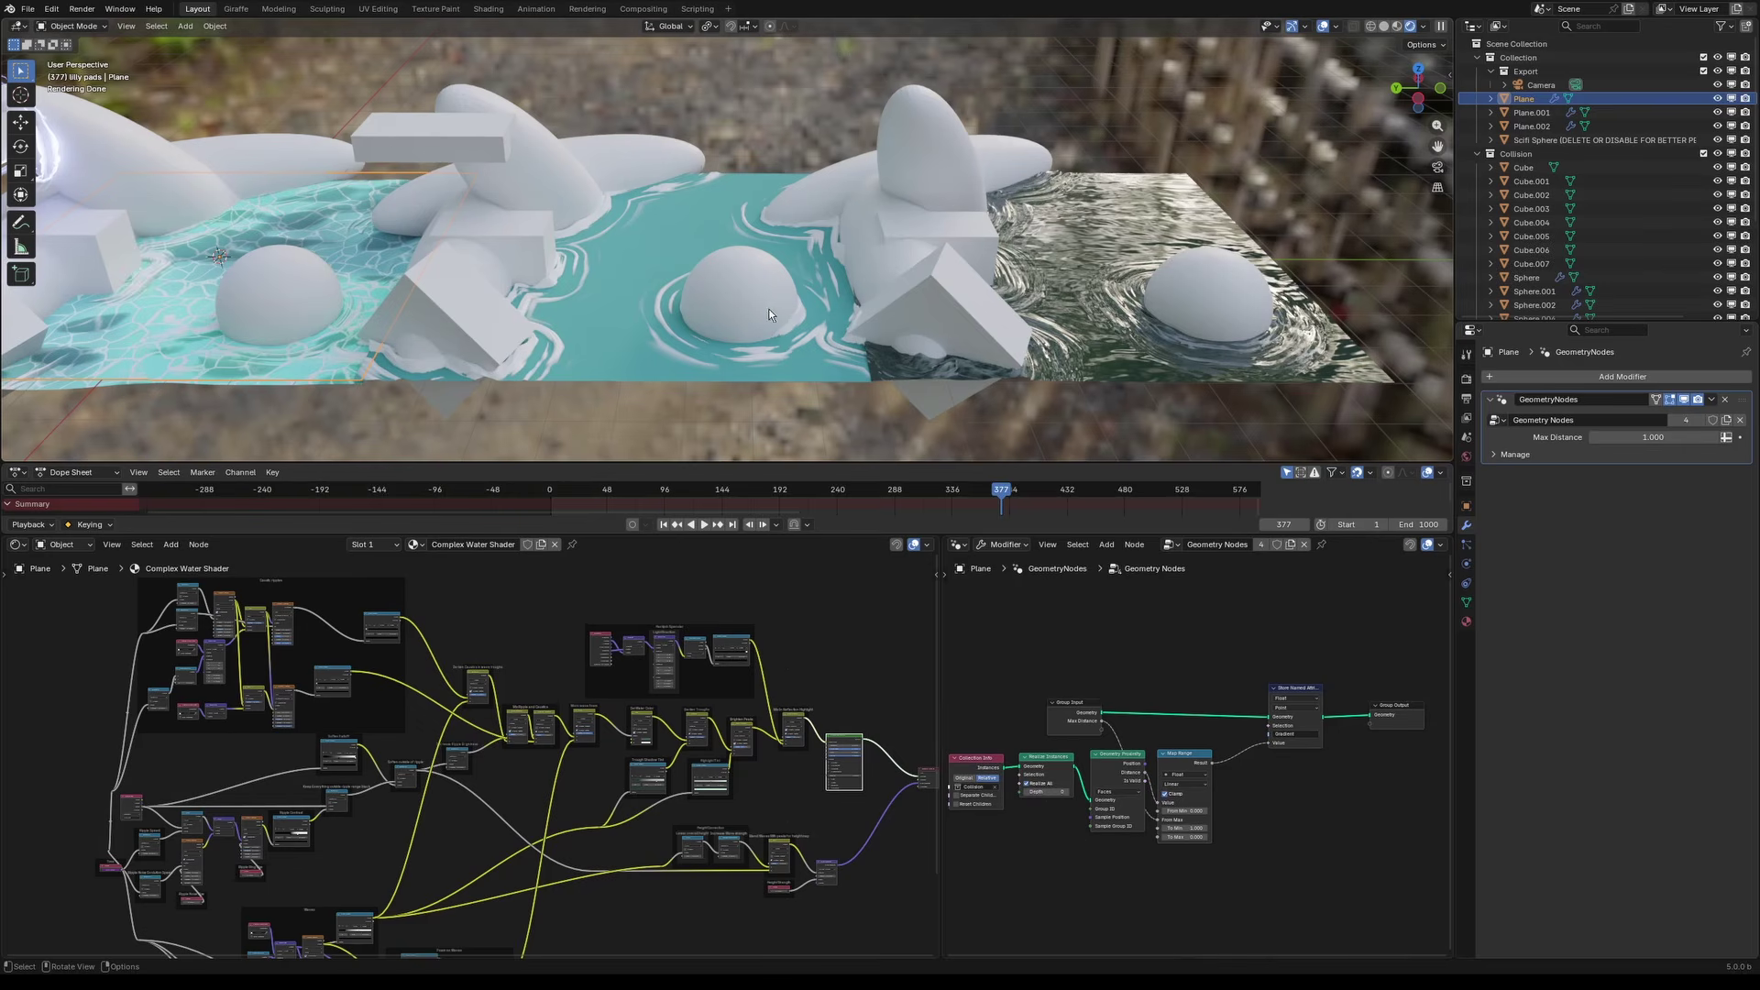
middle_click_drag(528, 283, 542, 286, "shift")
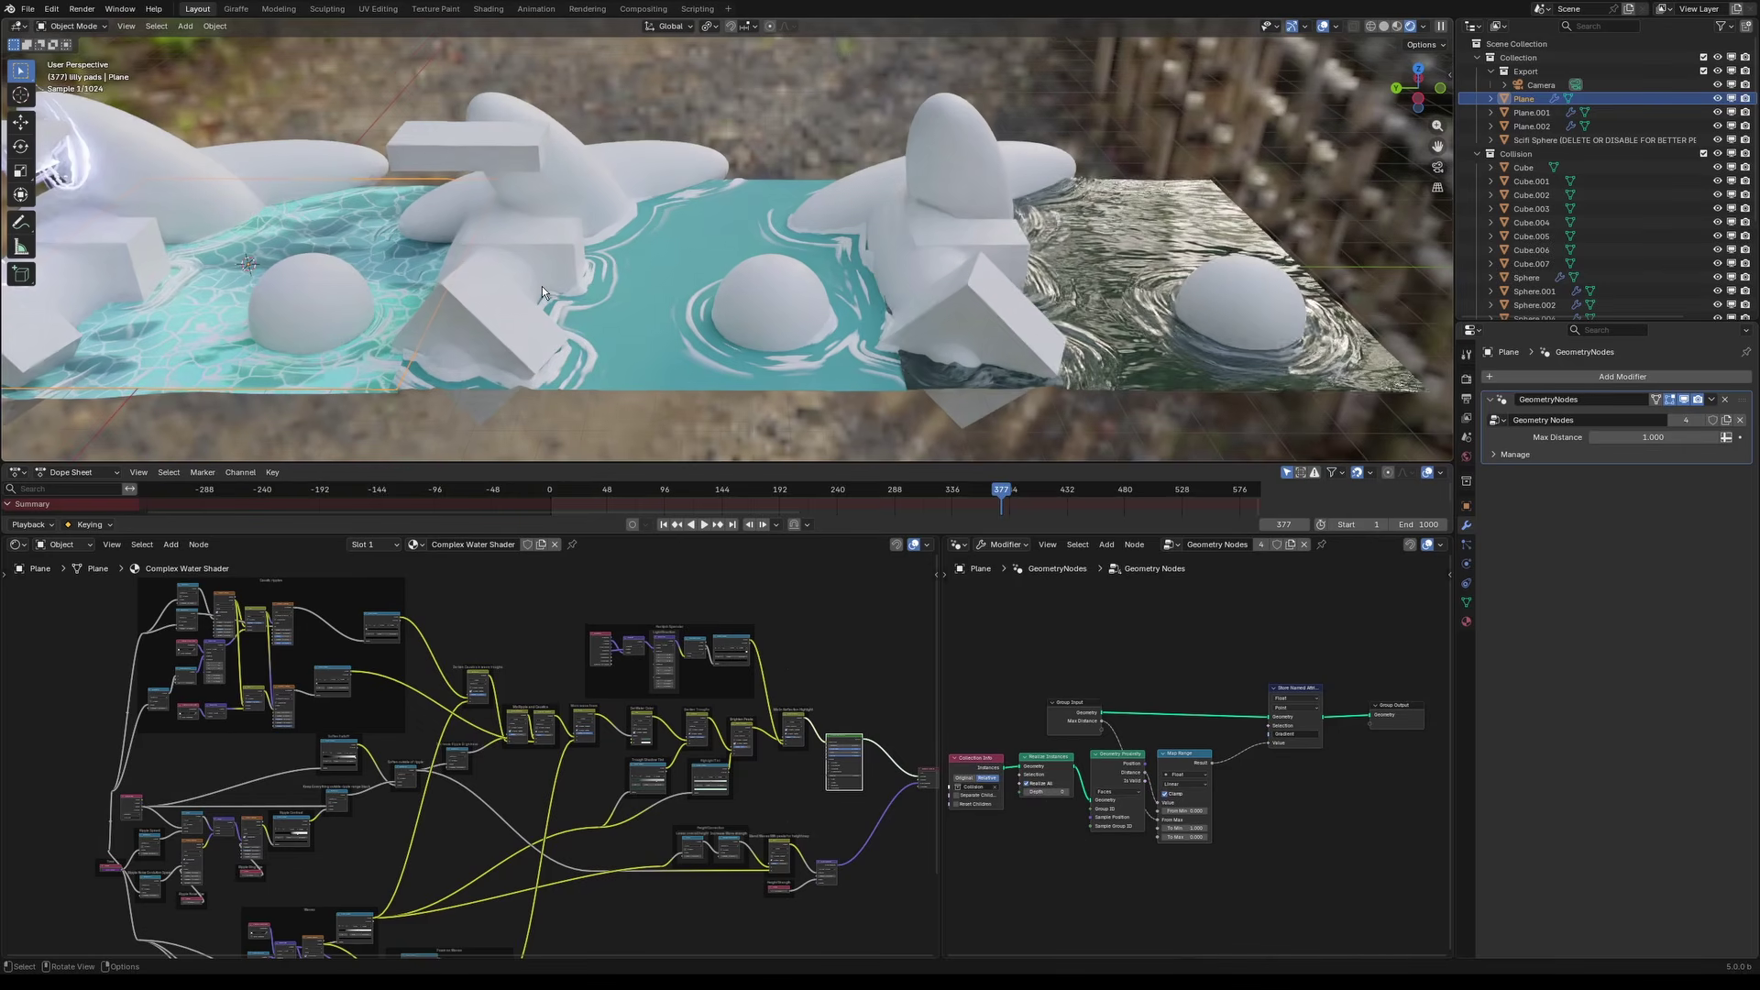